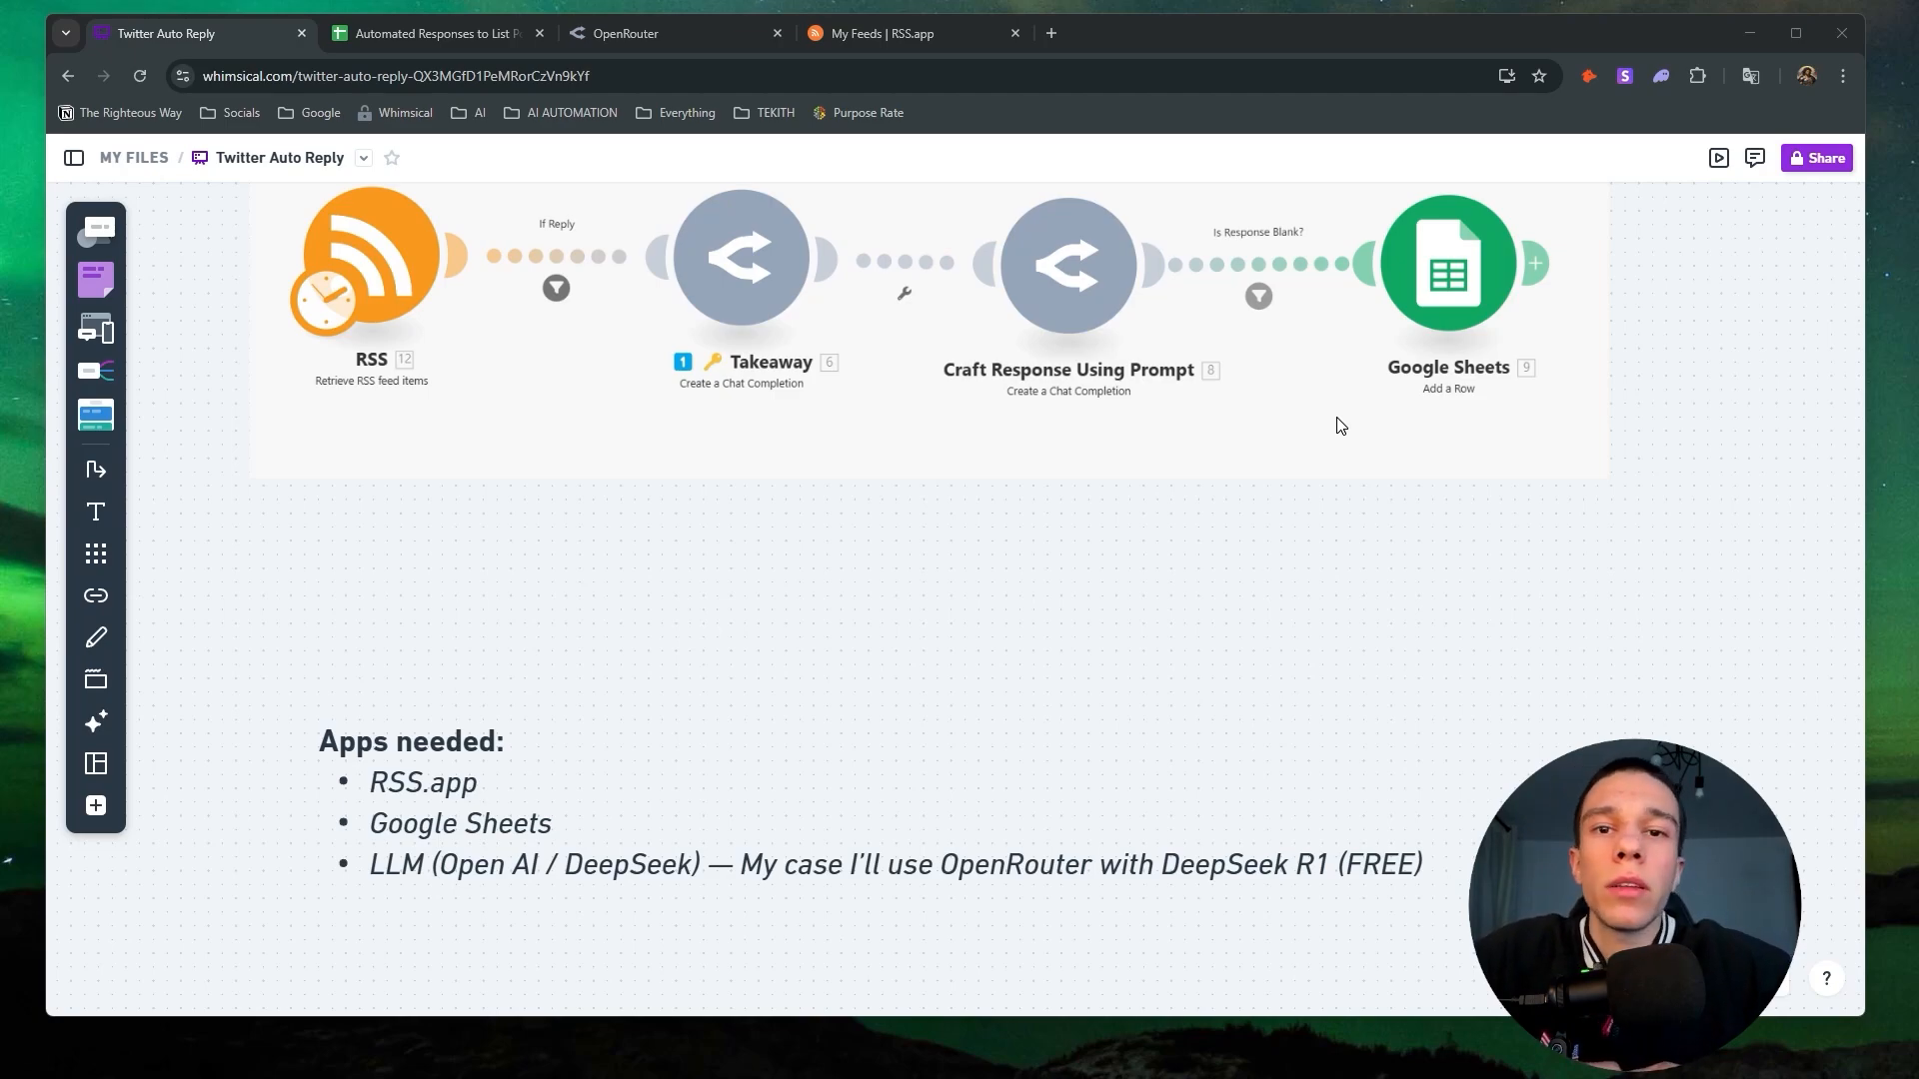
{"action": "scroll", "coordinate": [1340, 547], "scroll_direction": "down", "scroll_amount": 1}
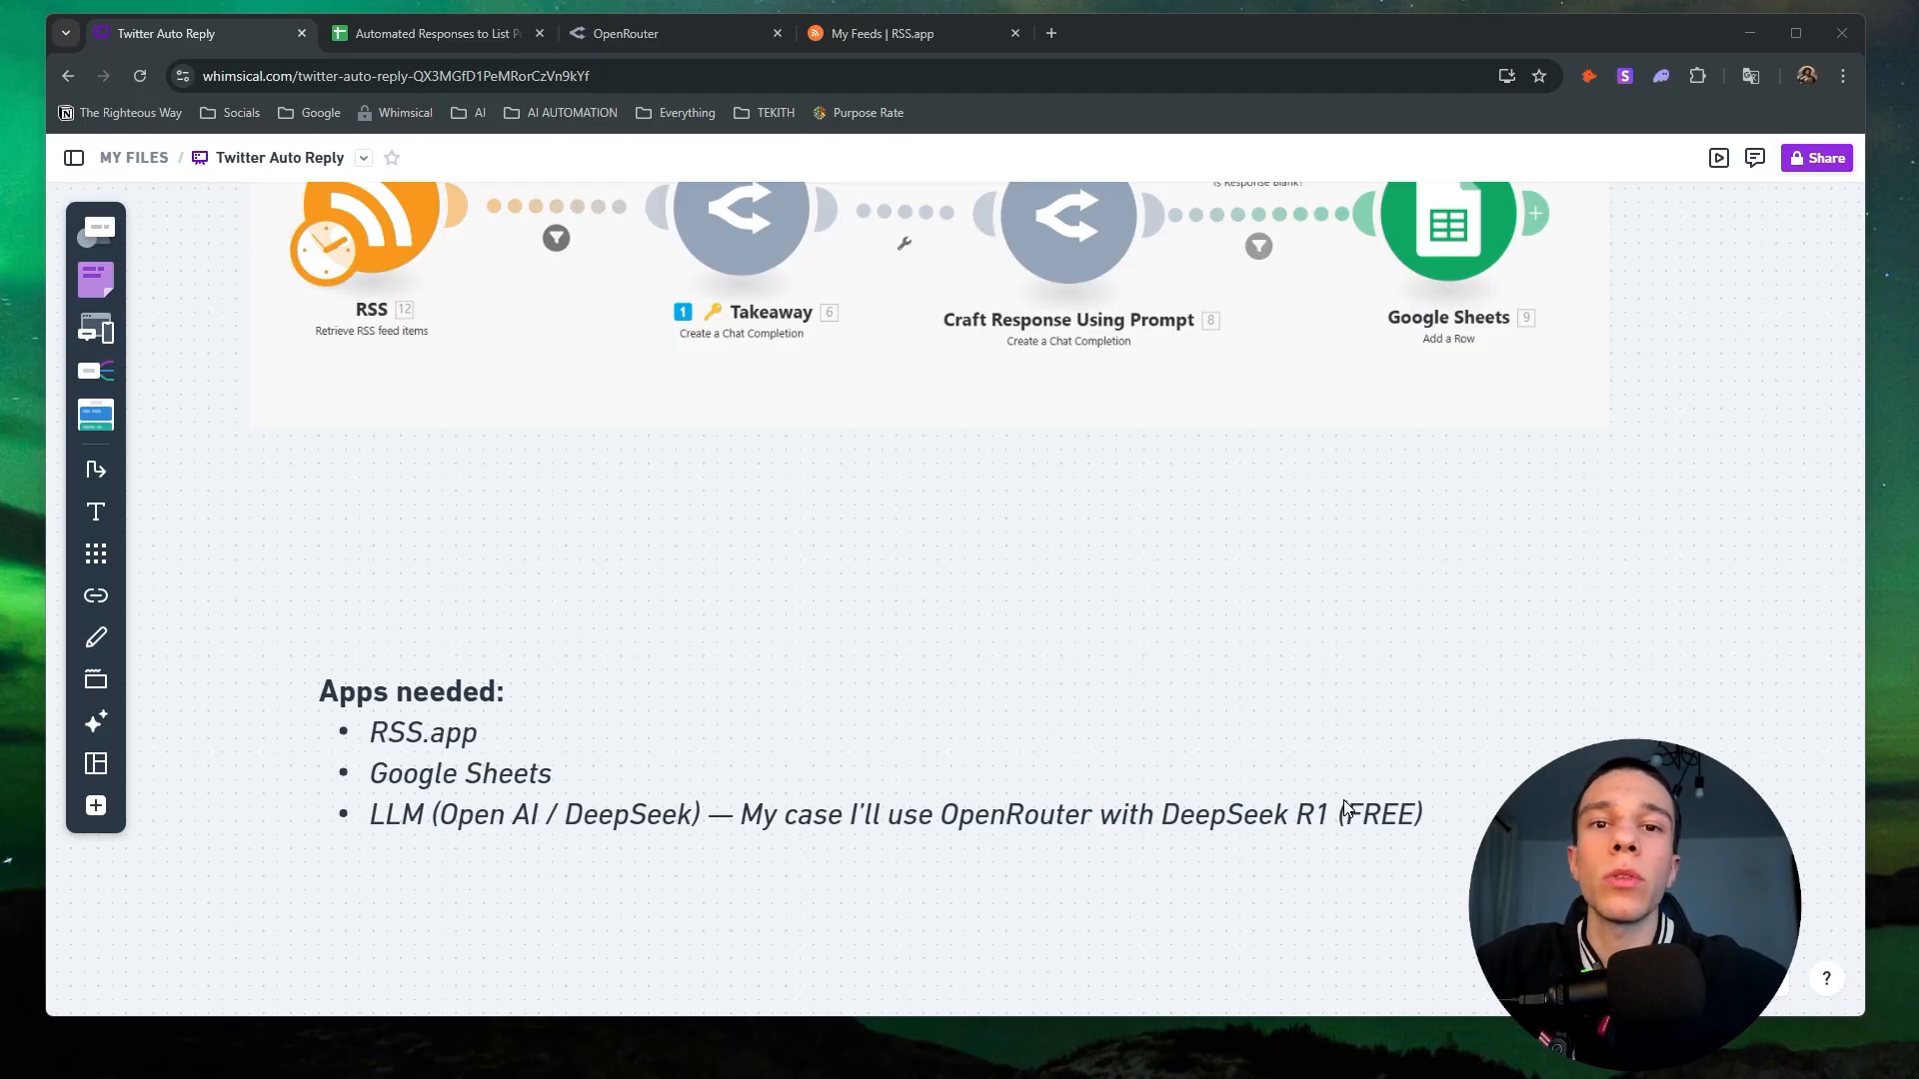
{"action": "scroll", "coordinate": [1271, 798], "scroll_direction": "up", "scroll_amount": 1}
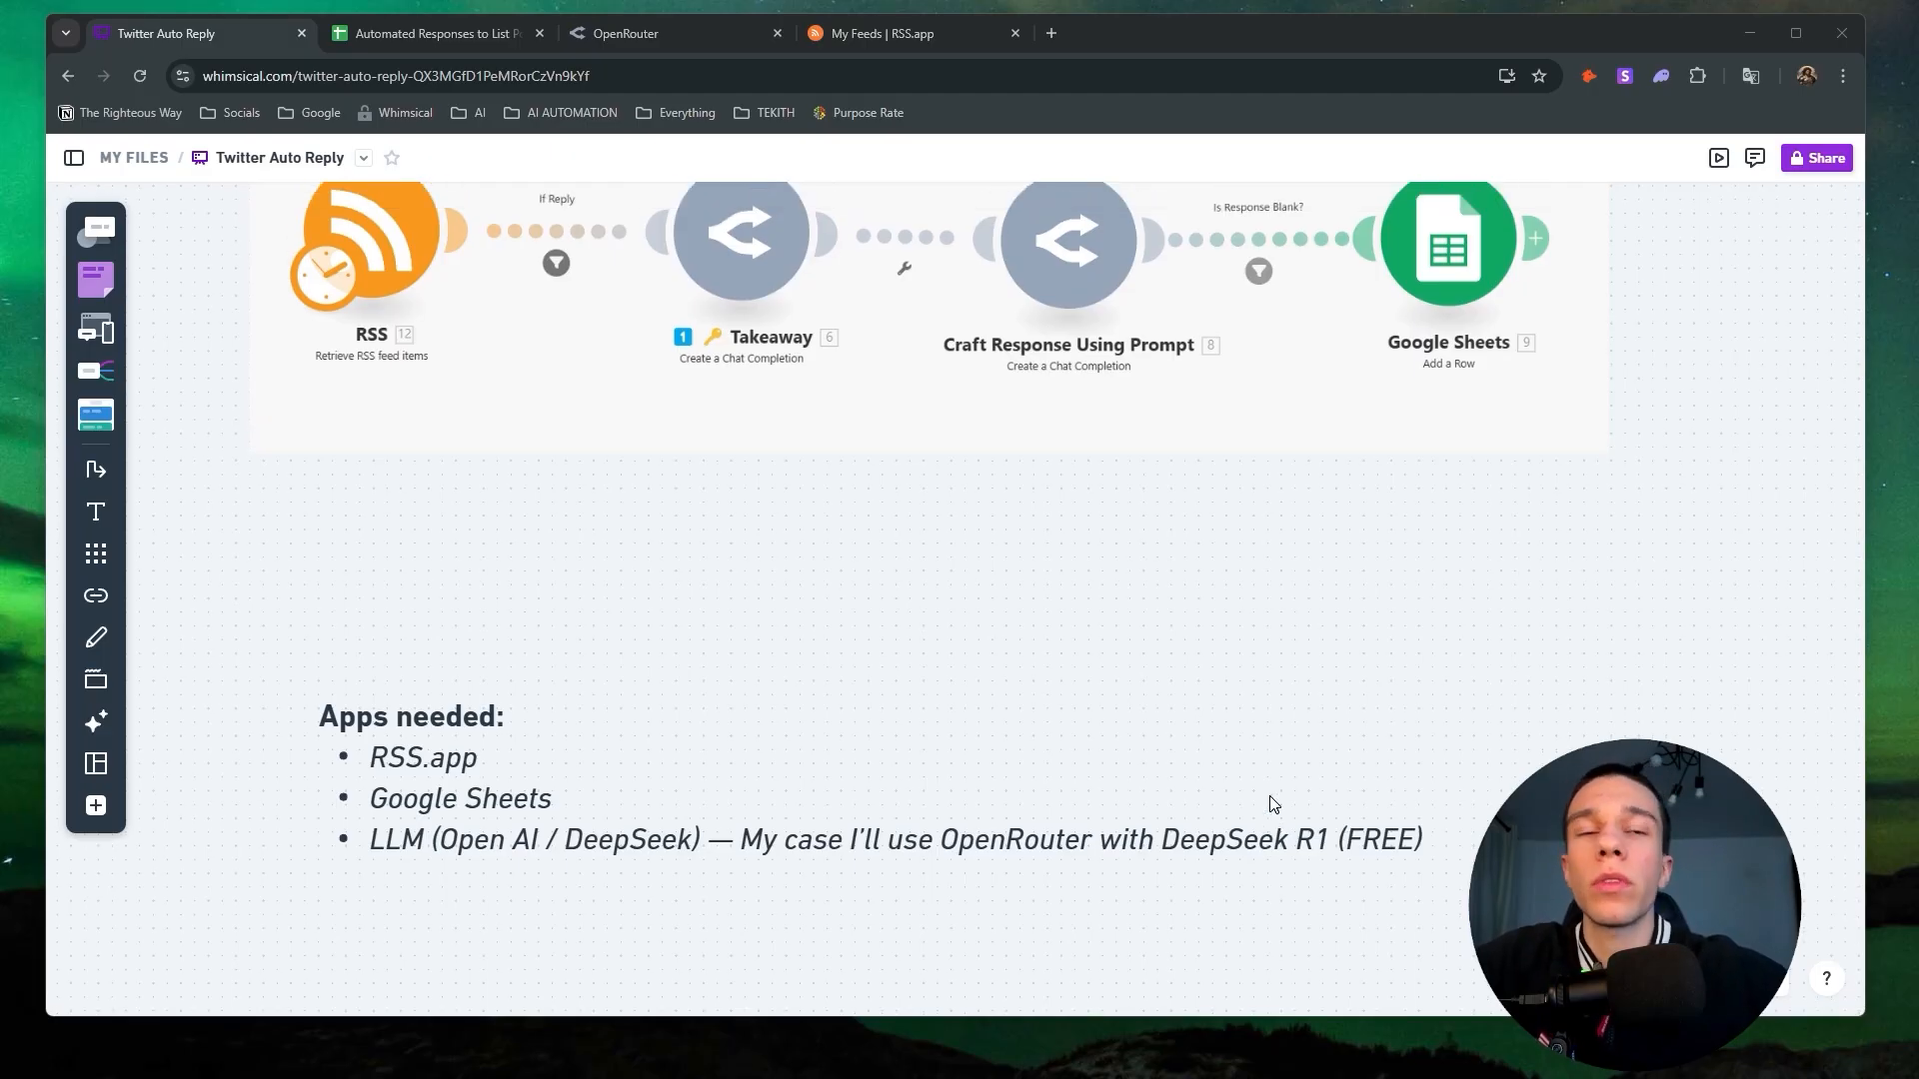
{"action": "scroll", "coordinate": [1272, 804], "scroll_direction": "up", "scroll_amount": 1}
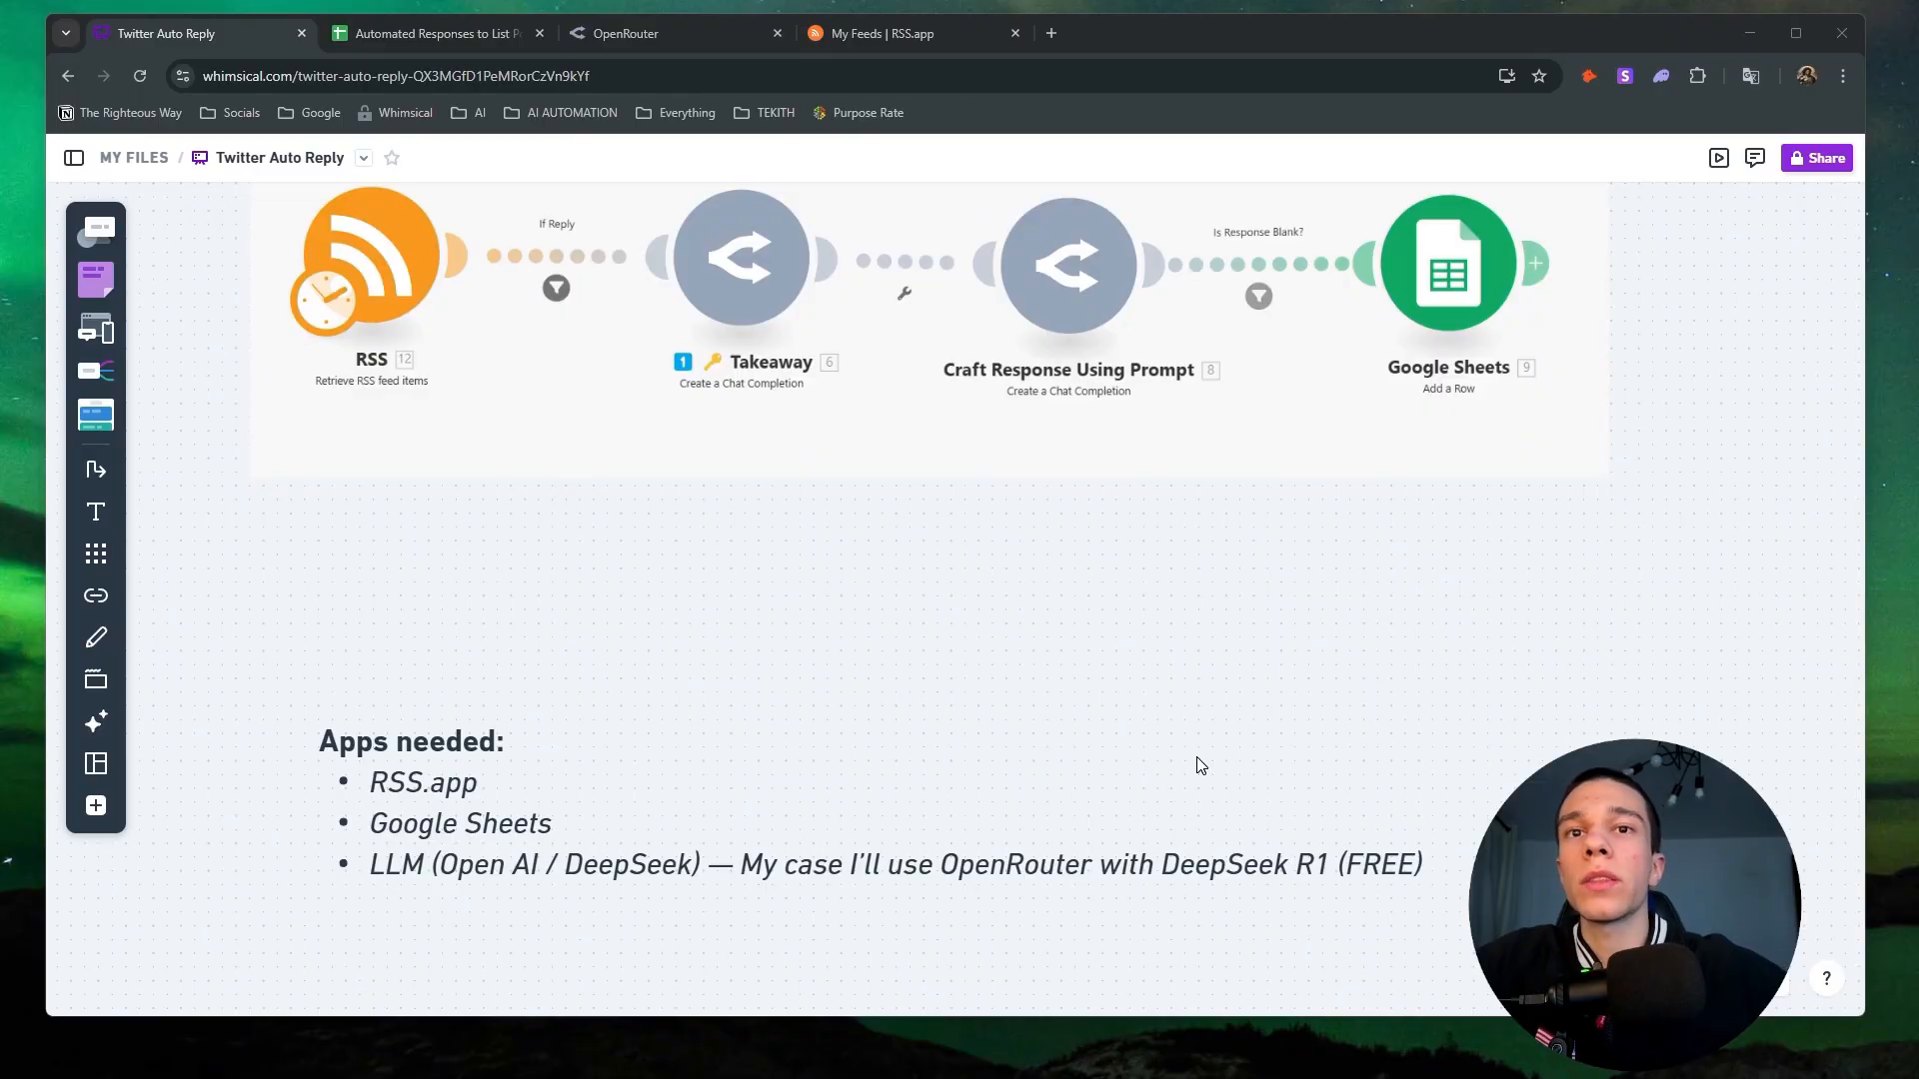
Open make.com in a new browser tab and create a new scenario.
{"action": "left_click", "coordinate": [1050, 33]}
{"action": "type", "text": "make.c"}
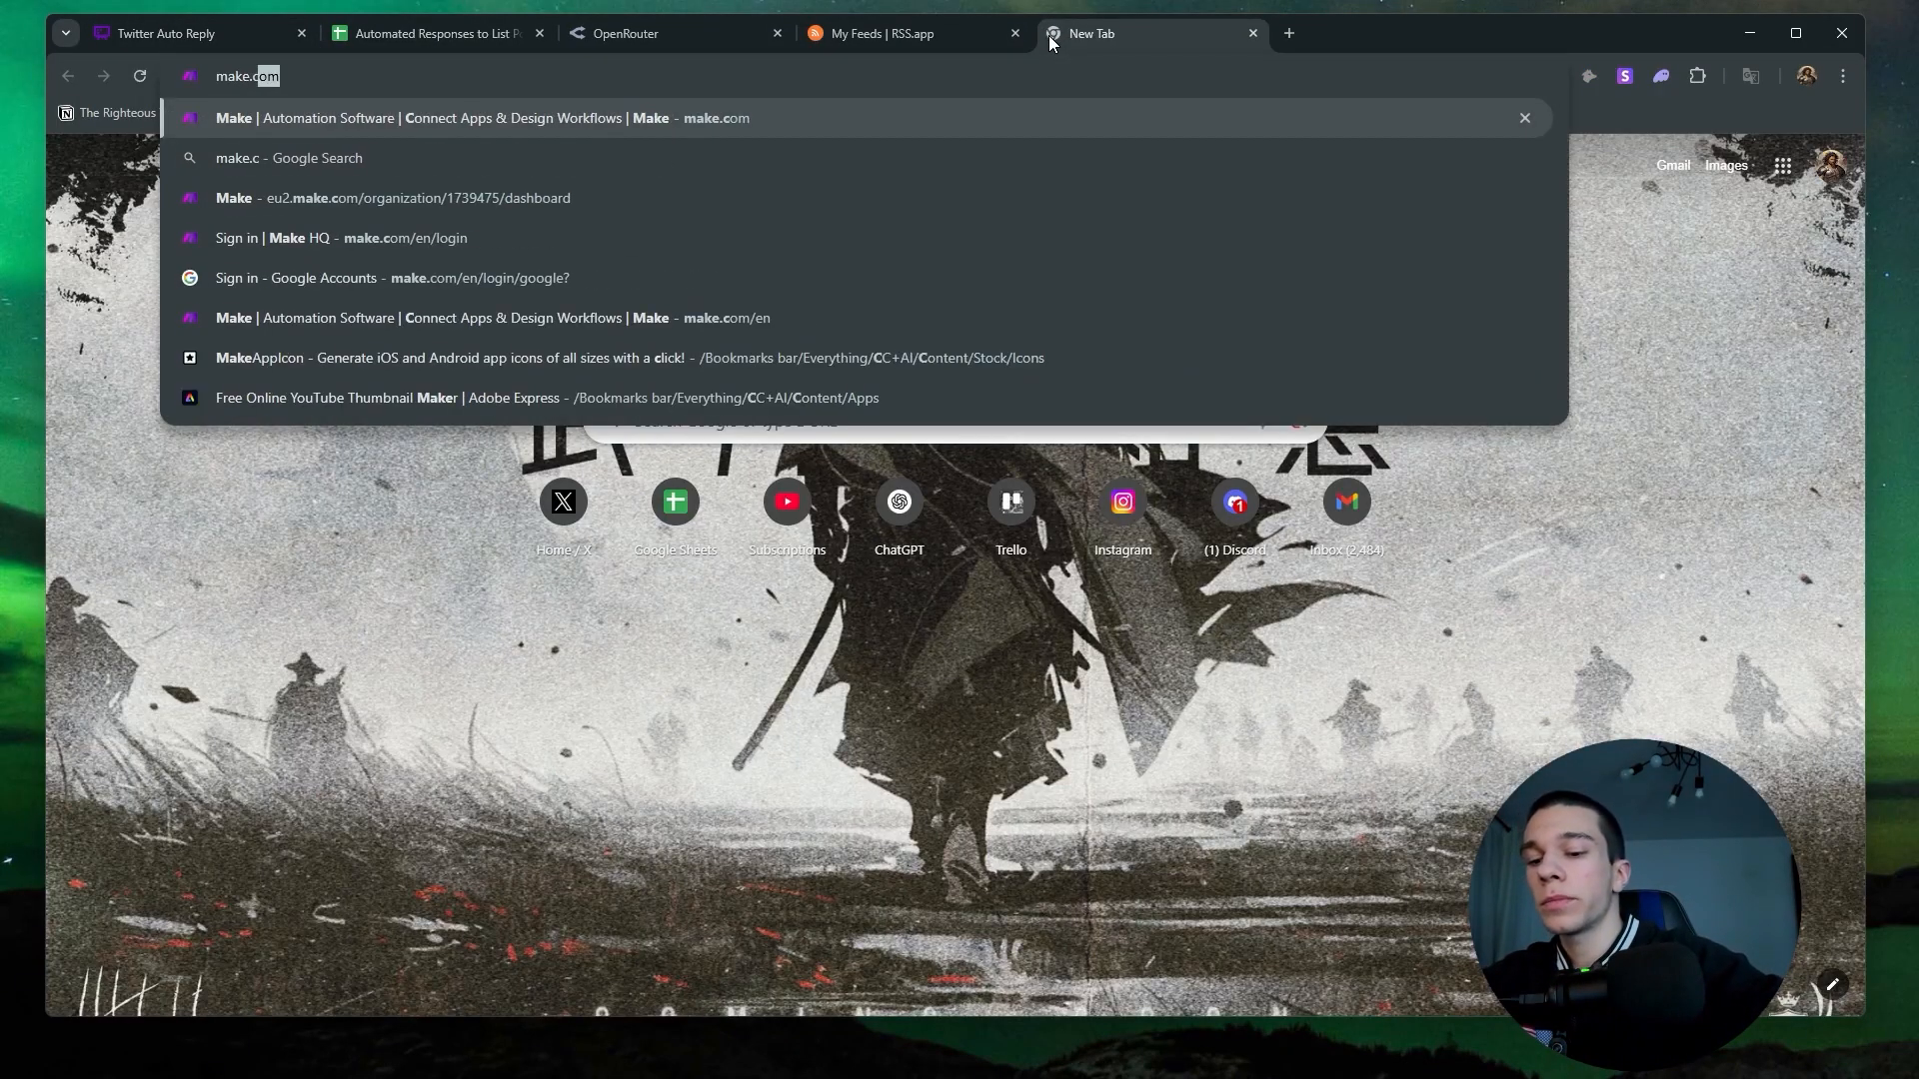
{"action": "key", "text": "Return"}
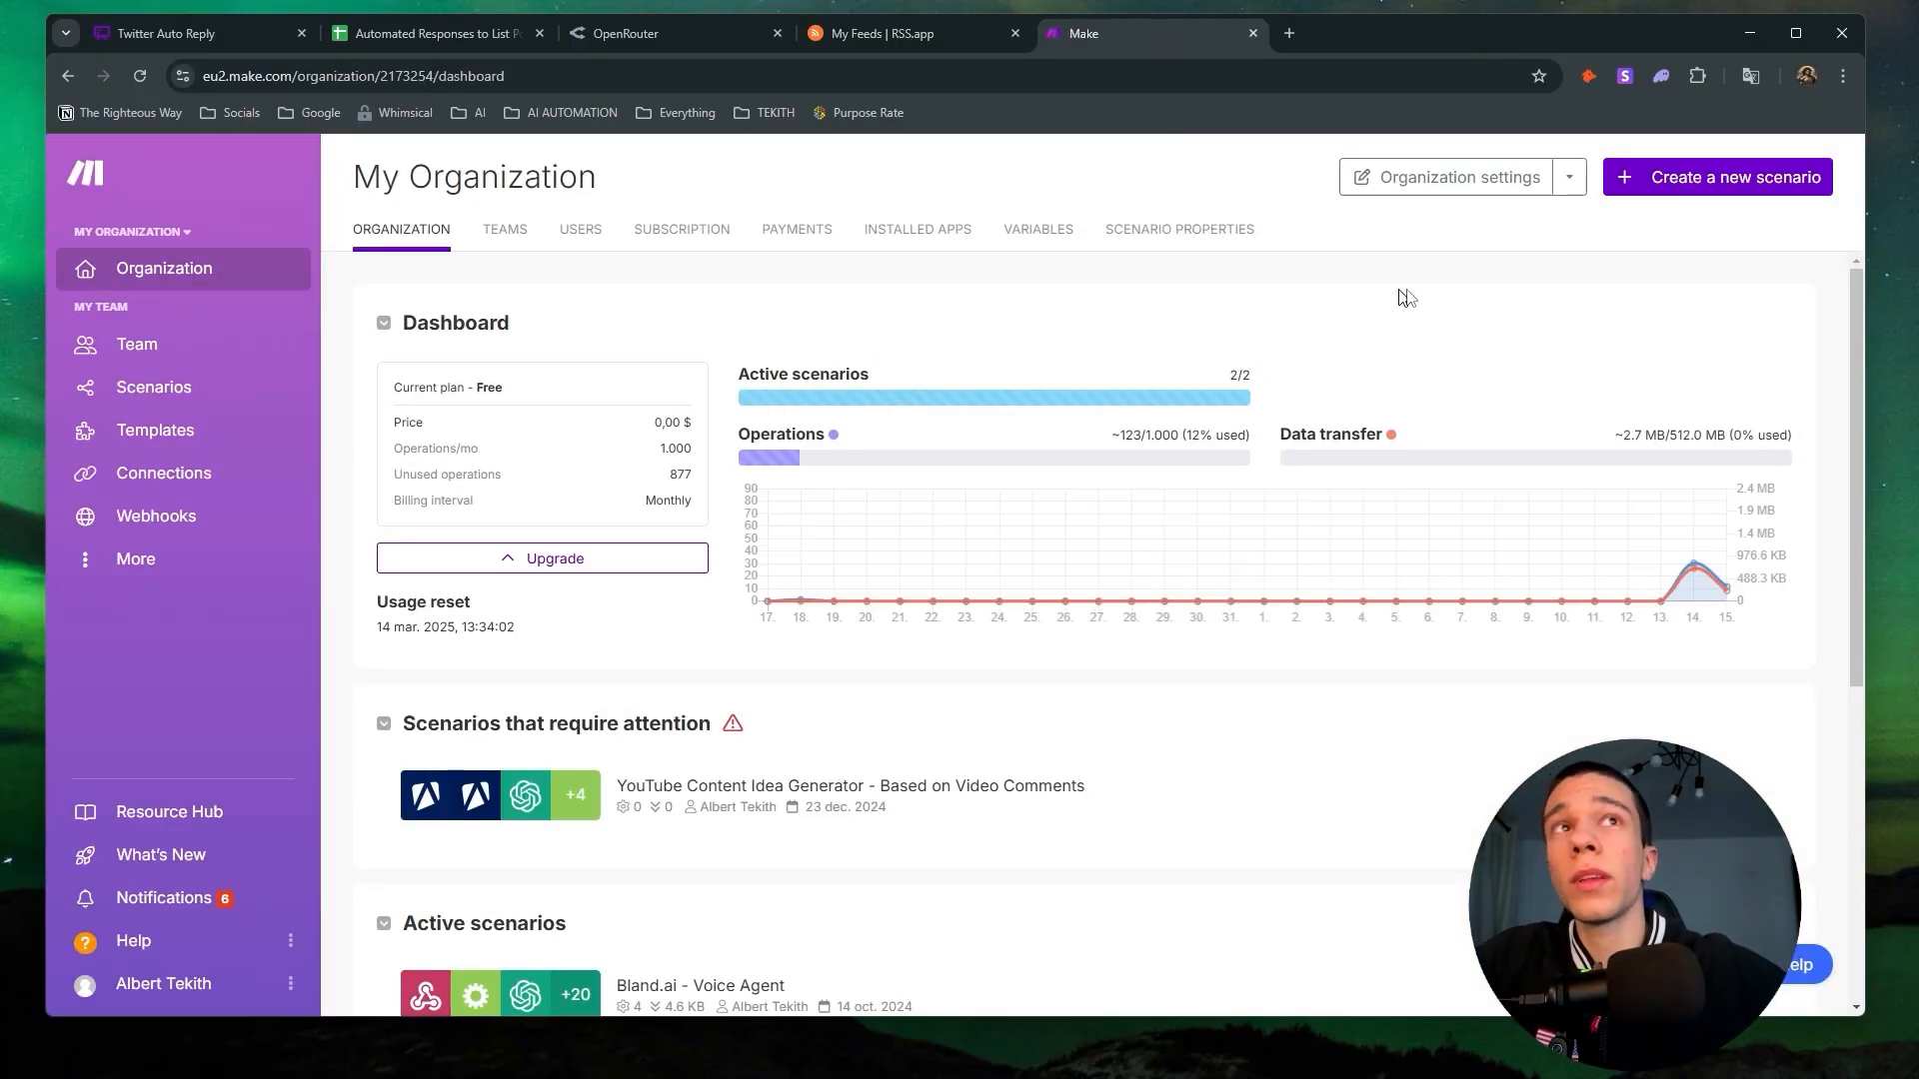
{"action": "left_click", "coordinate": [1739, 181]}
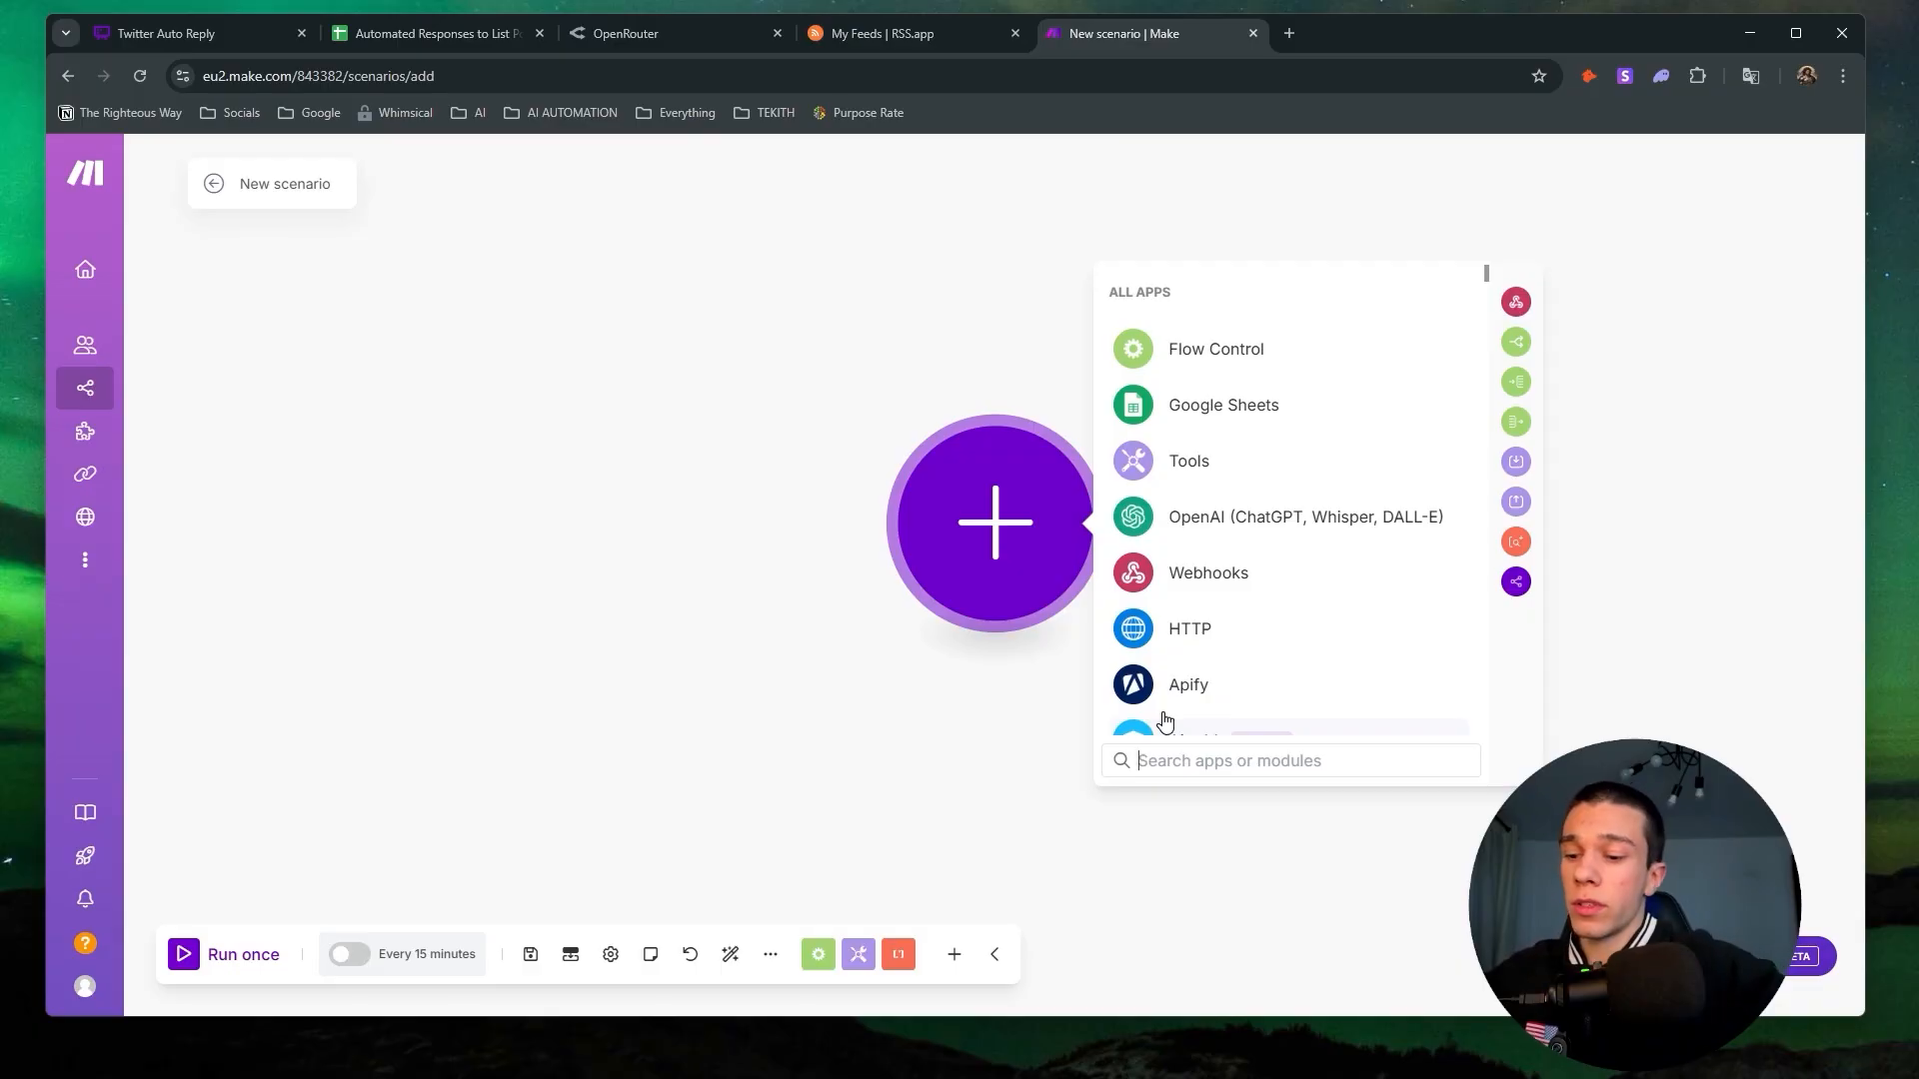
Search the app list for rss and add the Retrieve RSS feed items module as the scenario's first module.
{"action": "type", "text": "r"}
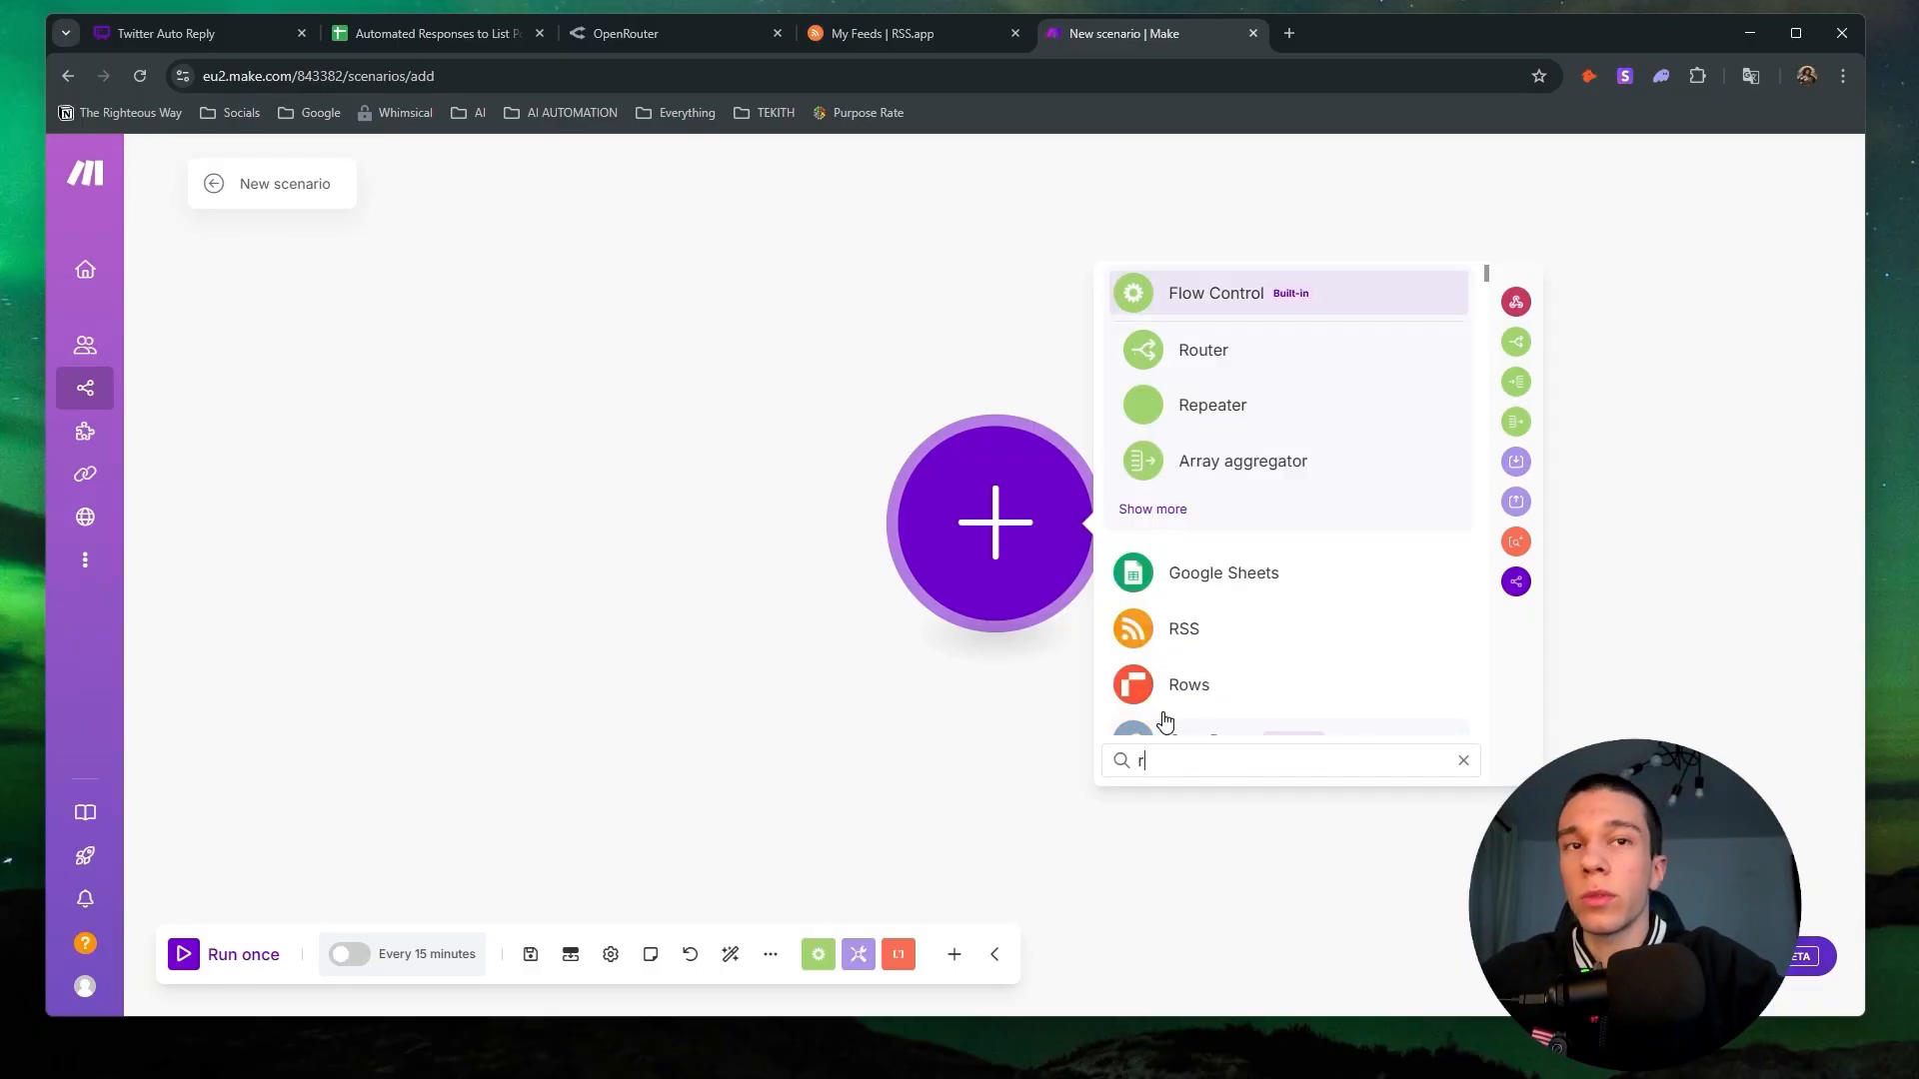
{"action": "type", "text": "ss.app"}
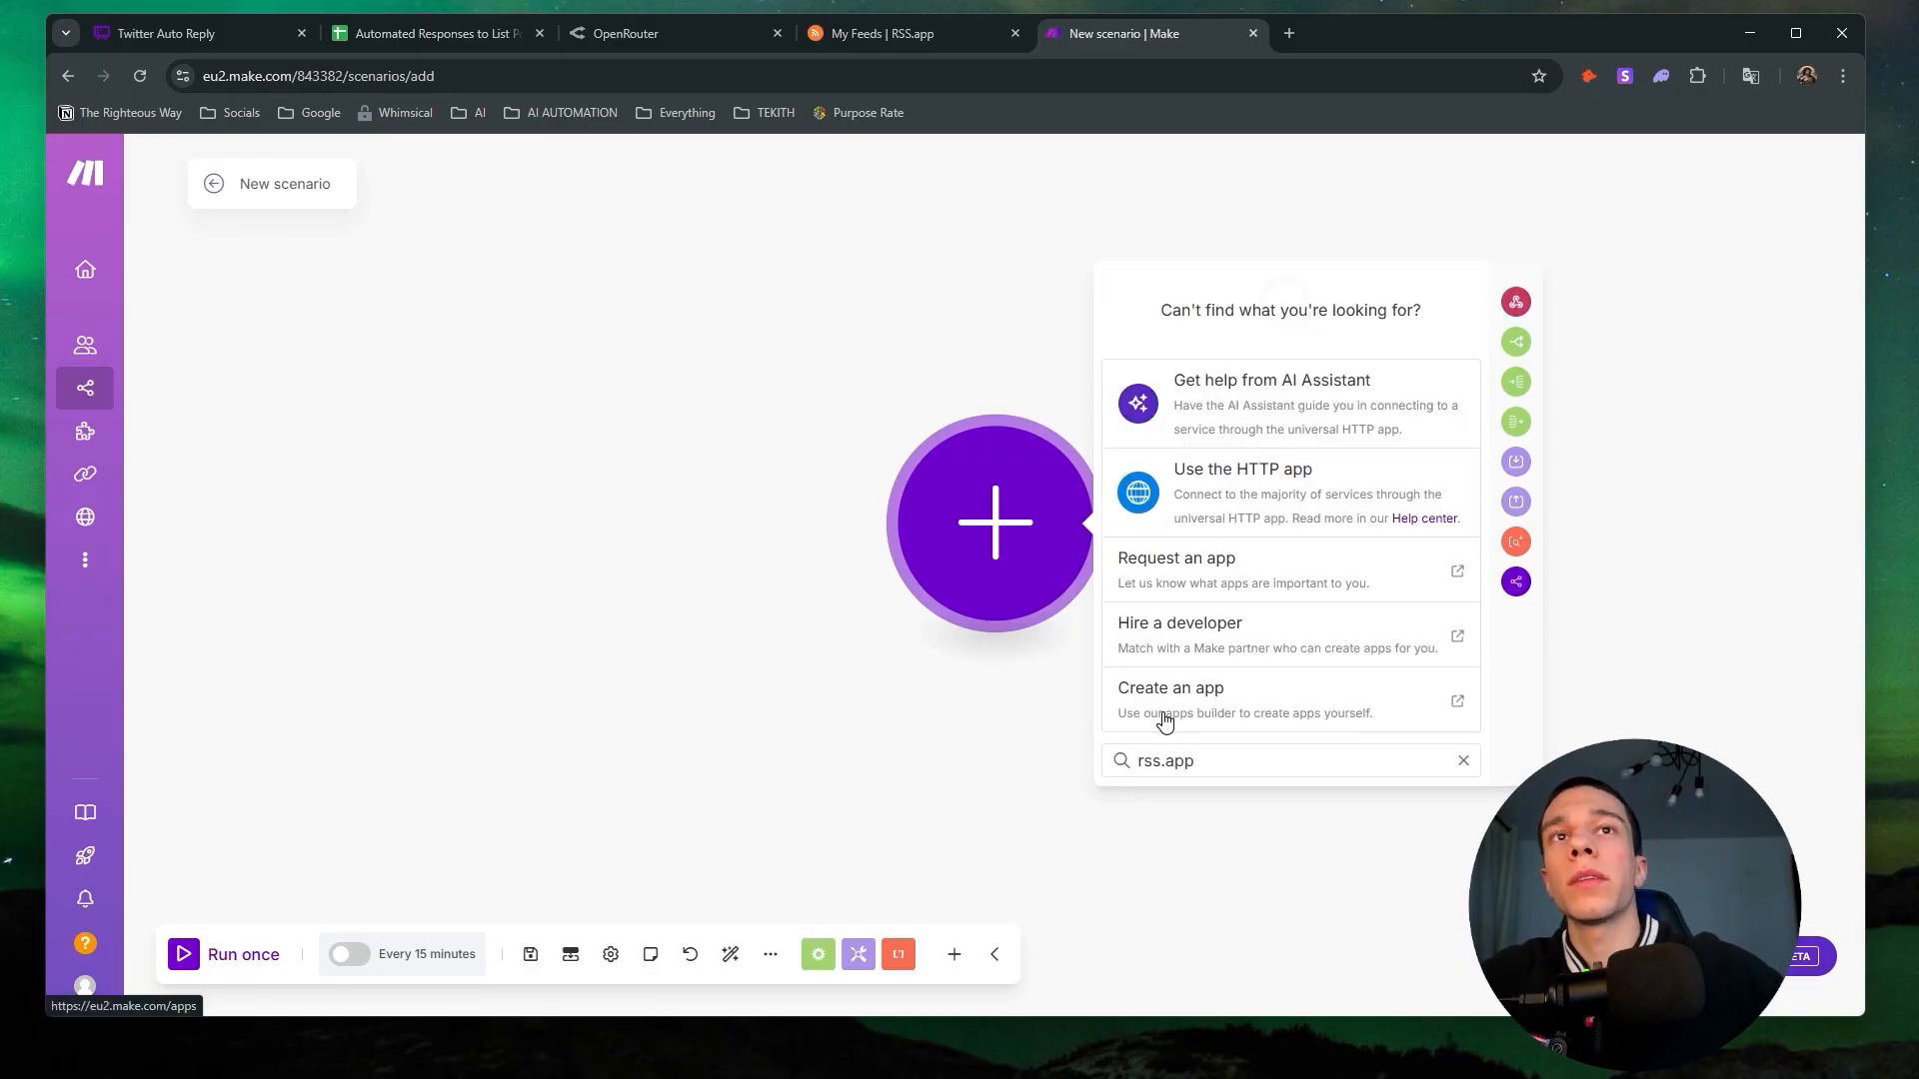
{"action": "key", "text": "BackSpace"}
{"action": "key", "text": "BackSpace"}
{"action": "key", "text": "BackSpace"}
{"action": "key", "text": "BackSpace"}
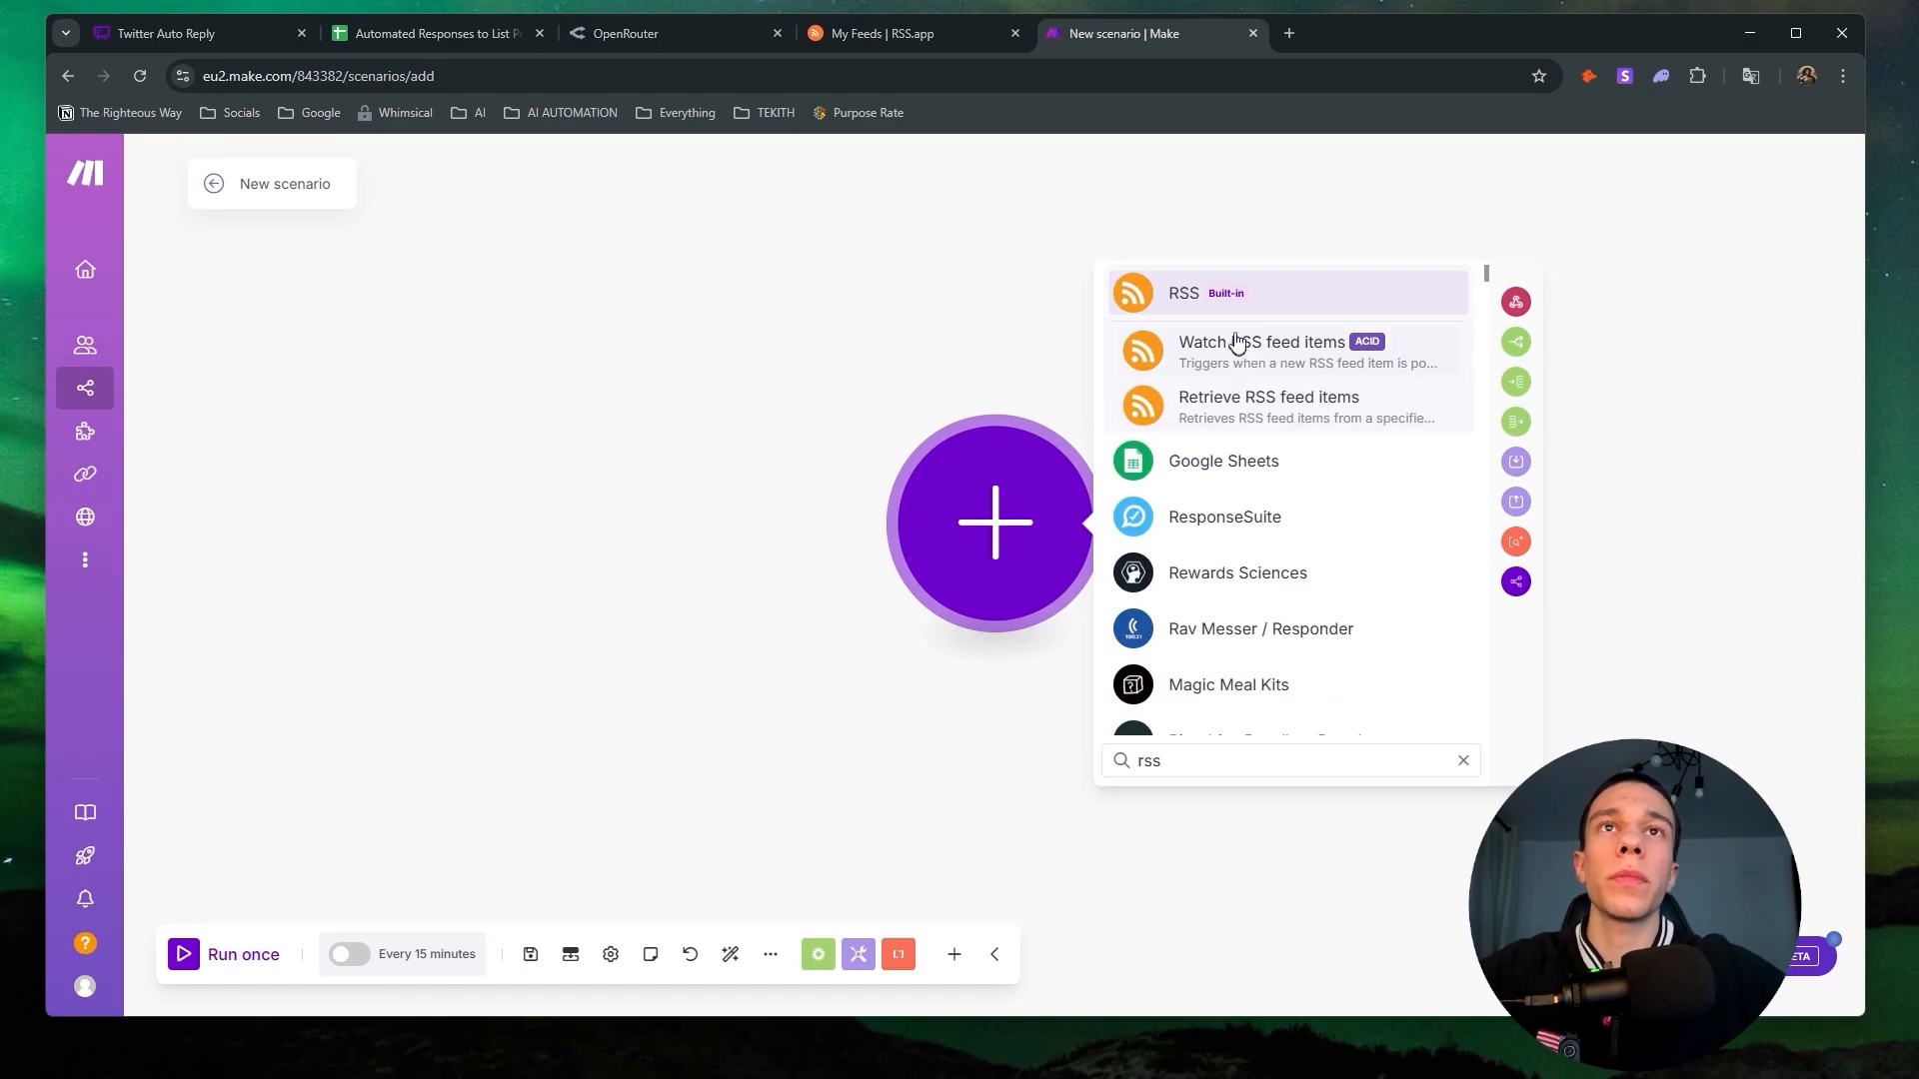
{"action": "left_click", "coordinate": [1290, 416]}
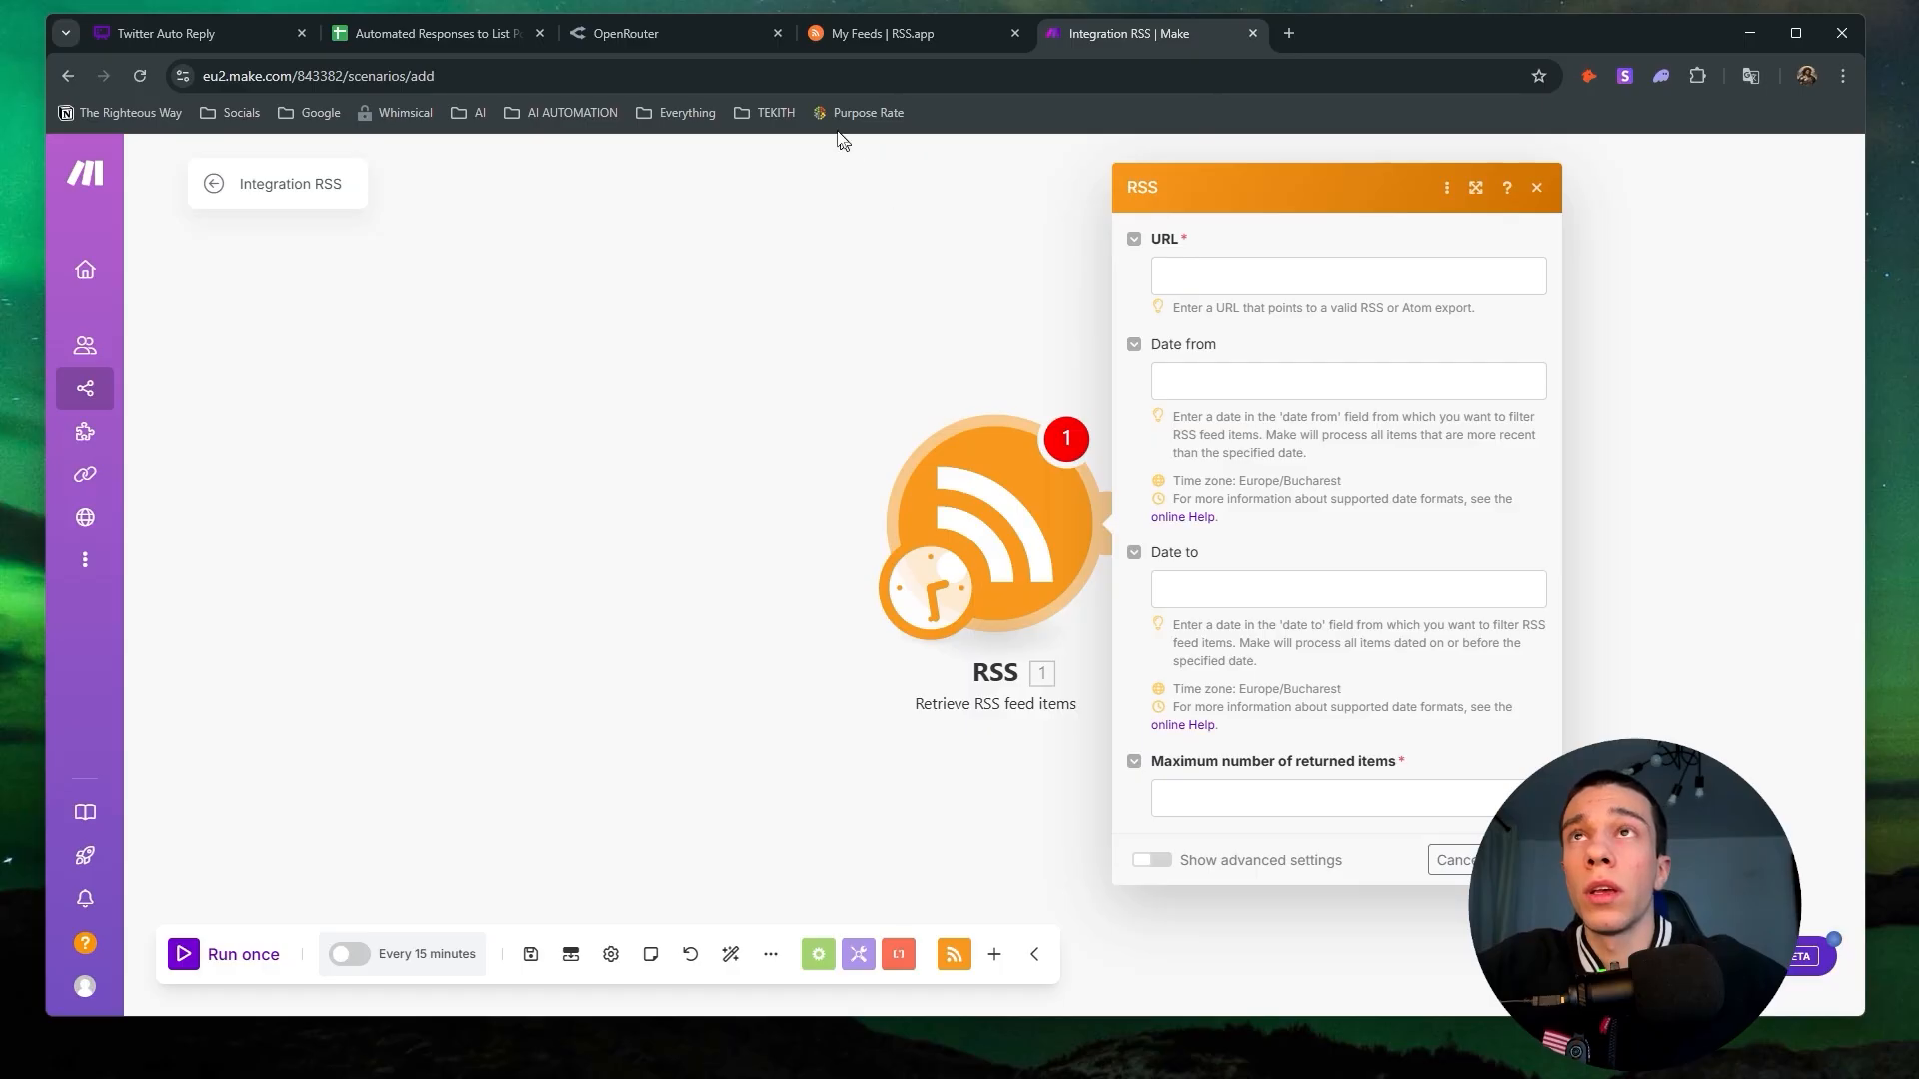
Switch to RSS.app and start a new feed of the X / Twitter RSS Feed type.
{"action": "left_click", "coordinate": [879, 33]}
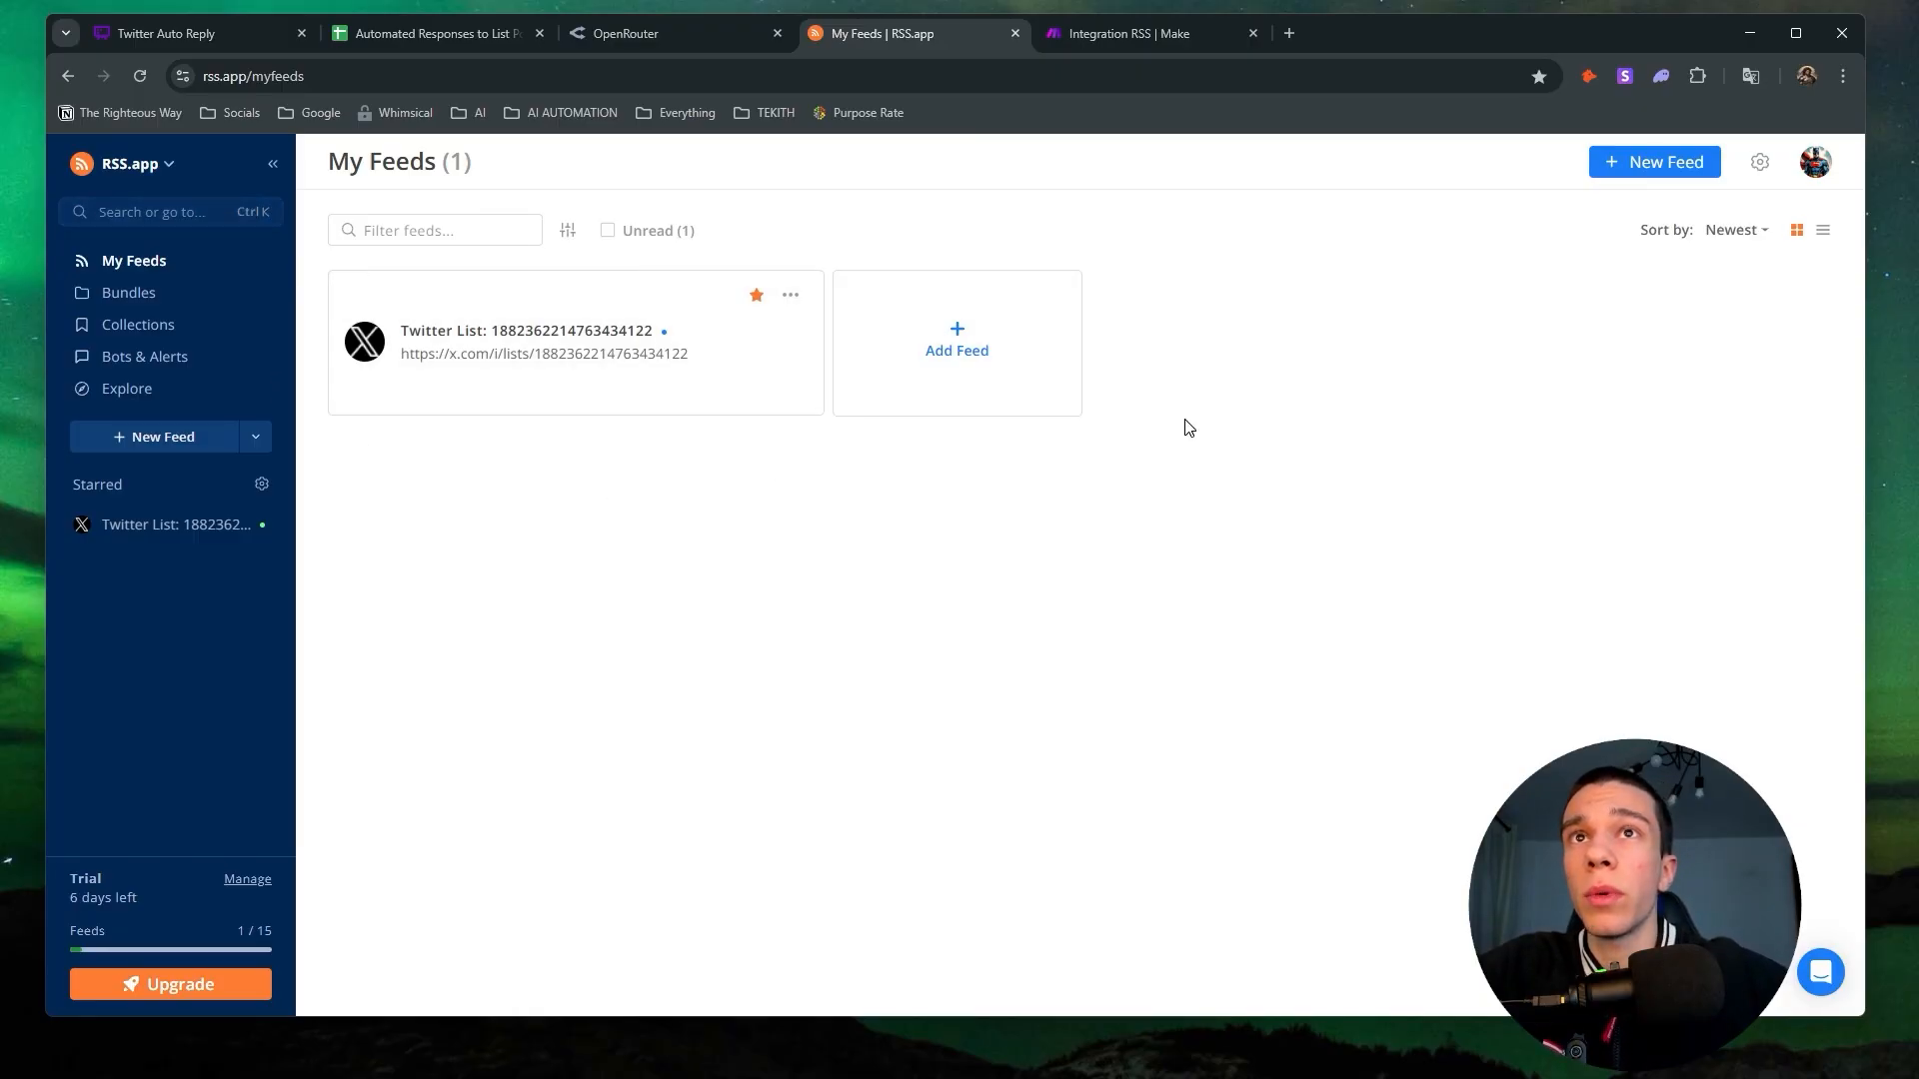
{"action": "left_click", "coordinate": [955, 355]}
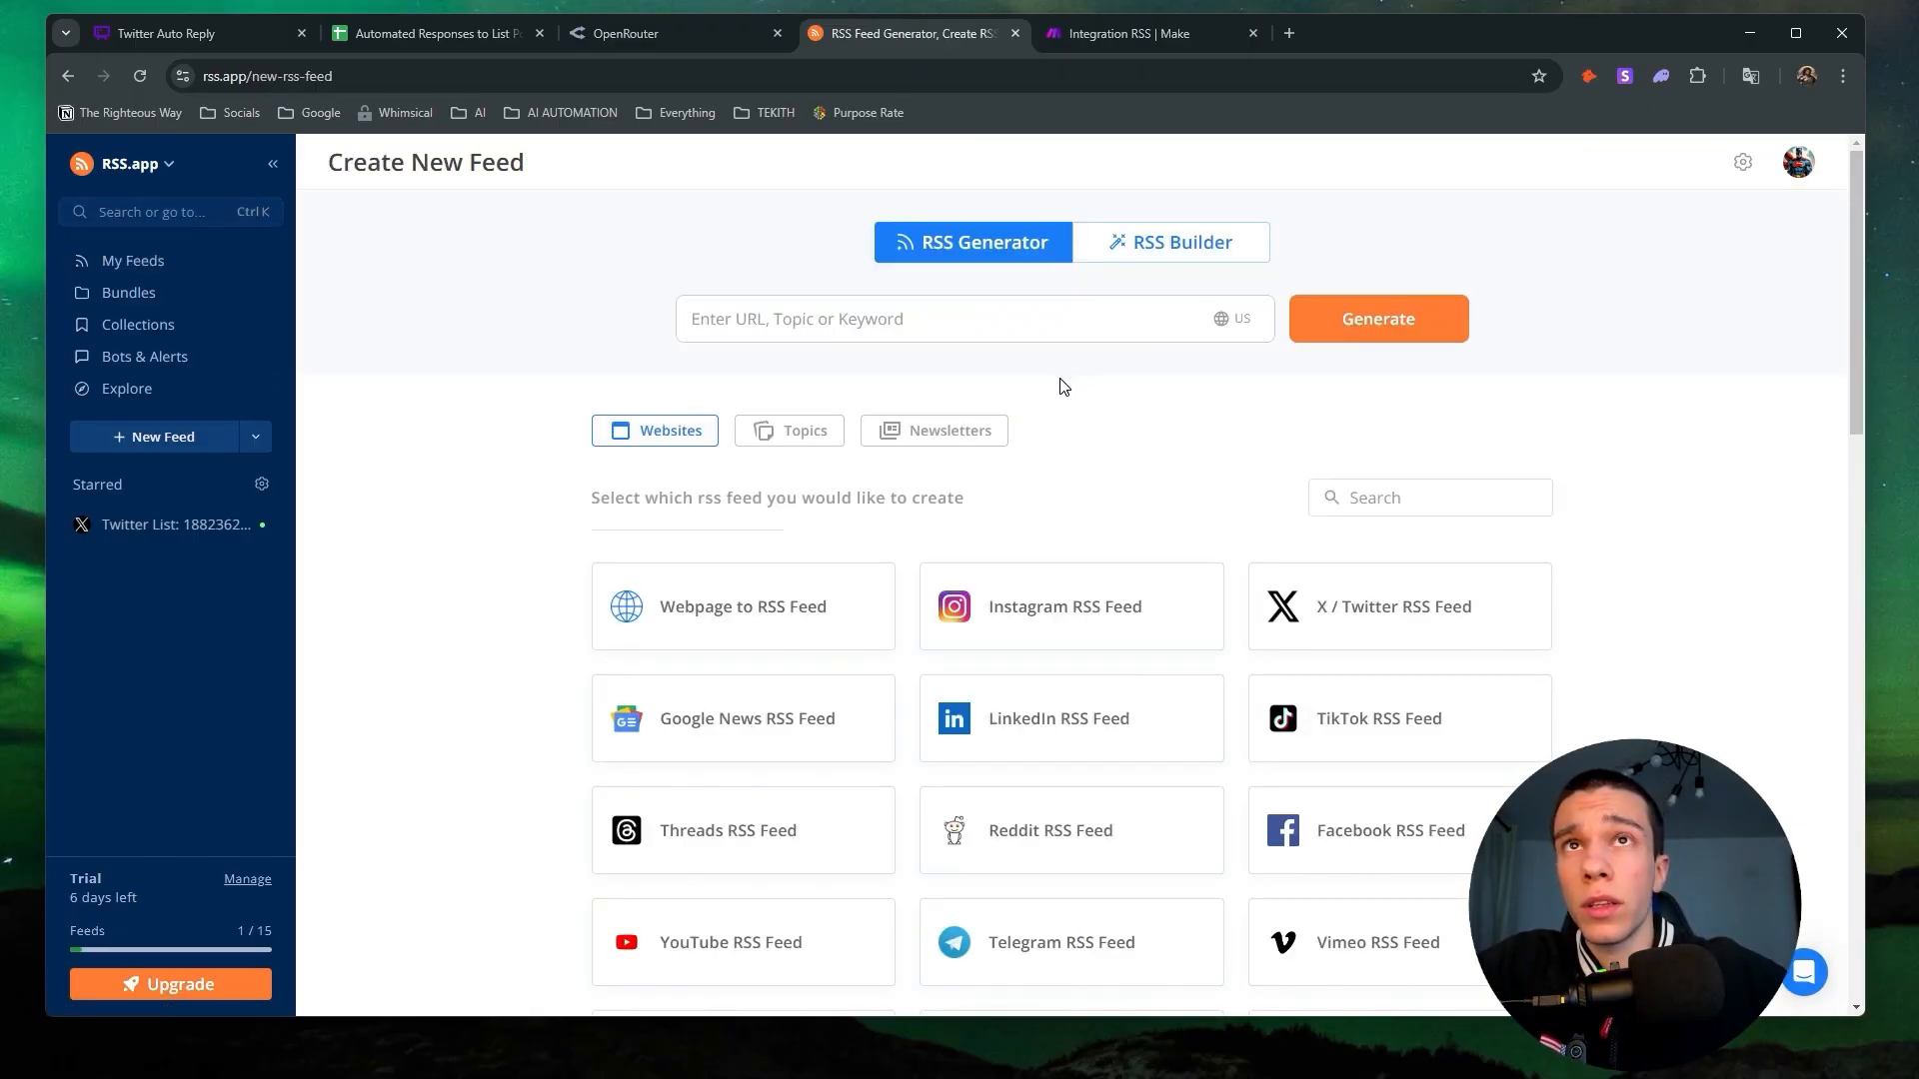
{"action": "left_click", "coordinate": [1370, 614]}
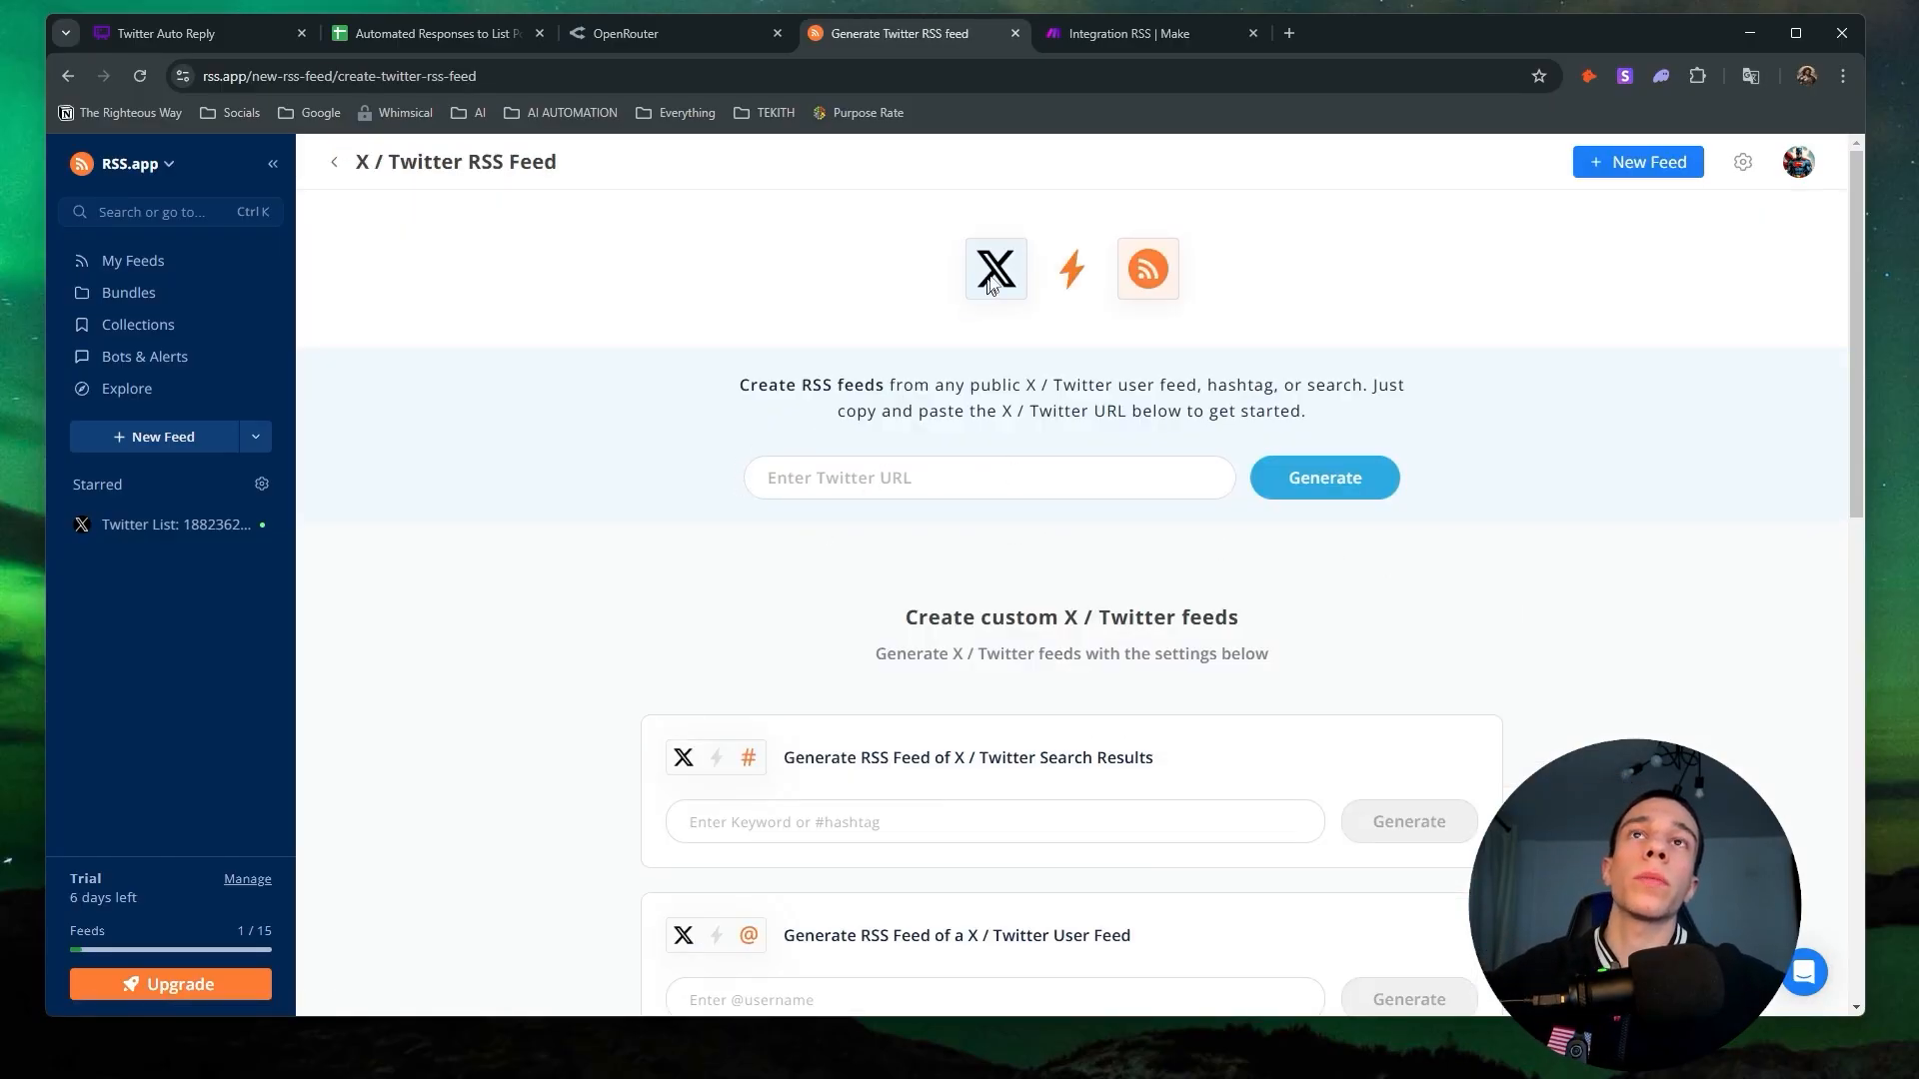
Open X in a new browser tab and view the account's Lists page.
{"action": "left_click", "coordinate": [1289, 33]}
{"action": "left_click", "coordinate": [223, 120]}
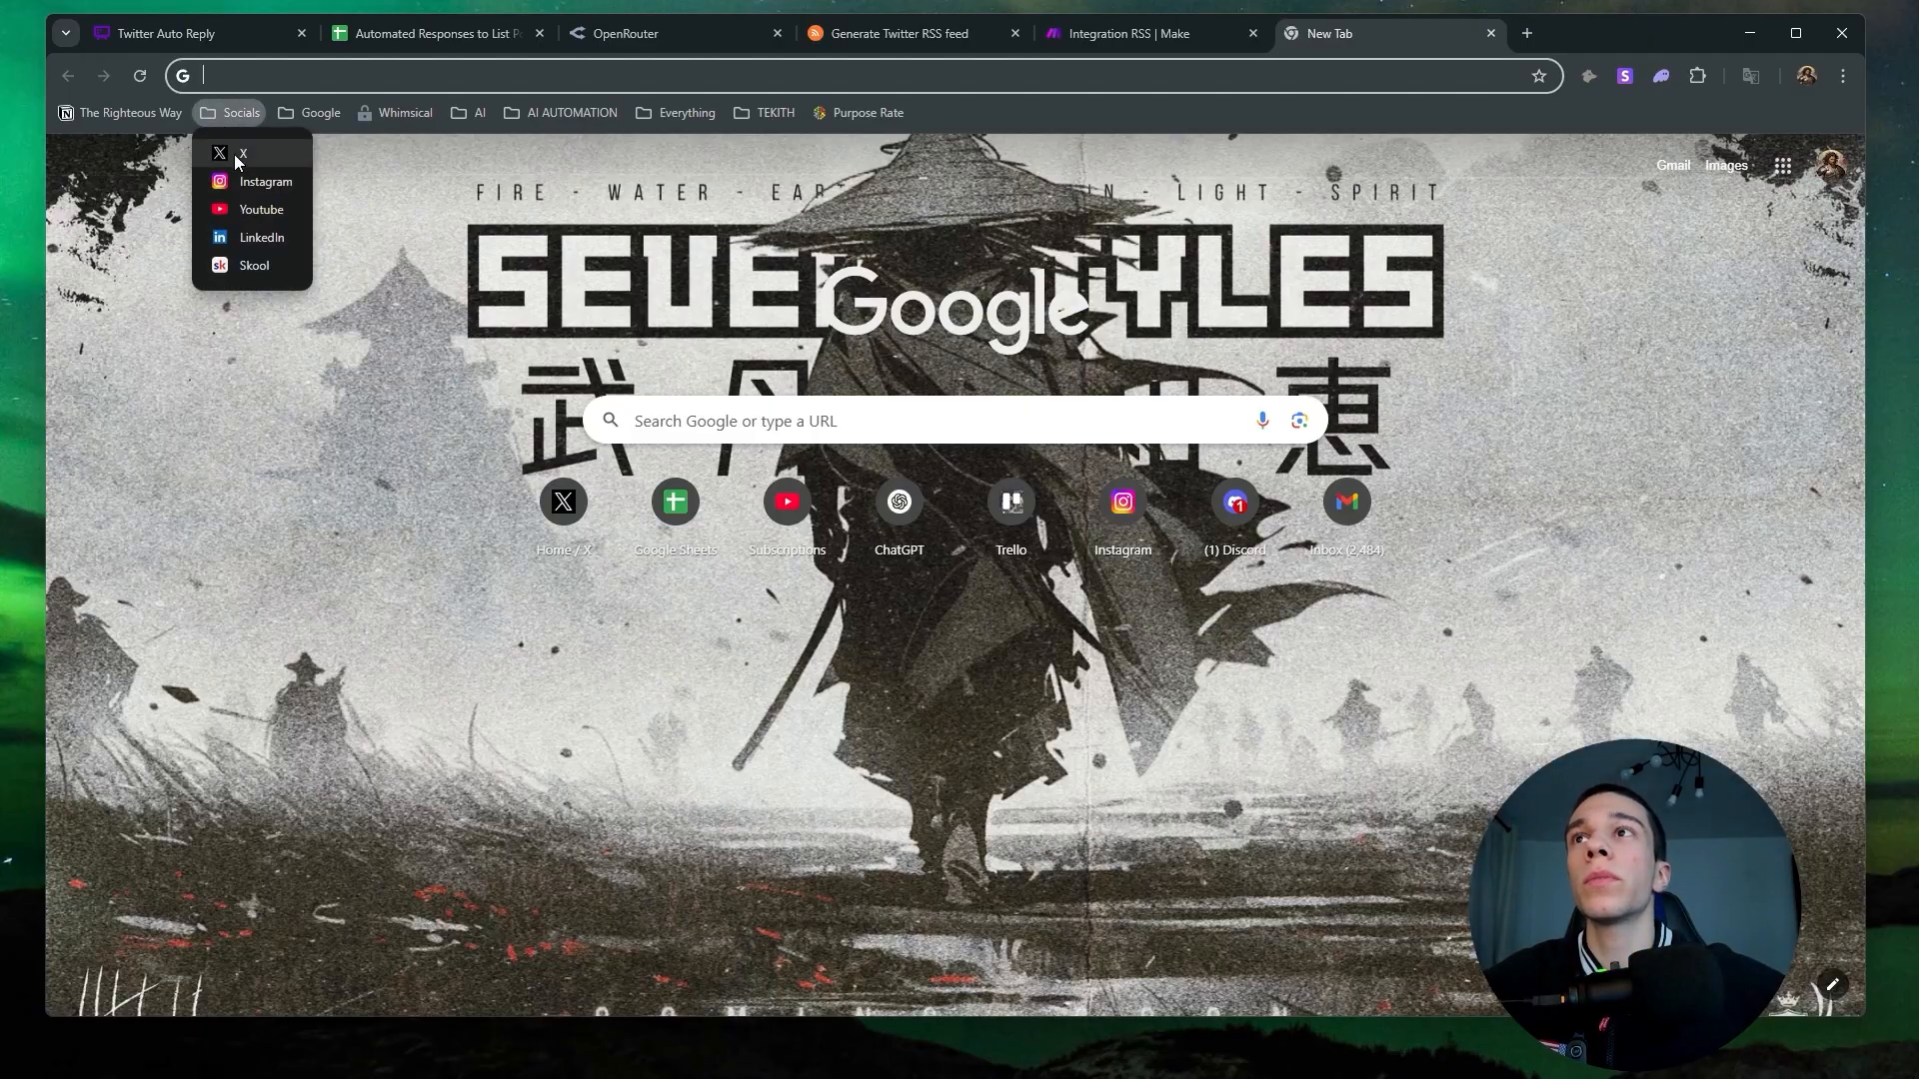
{"action": "left_click", "coordinate": [256, 160]}
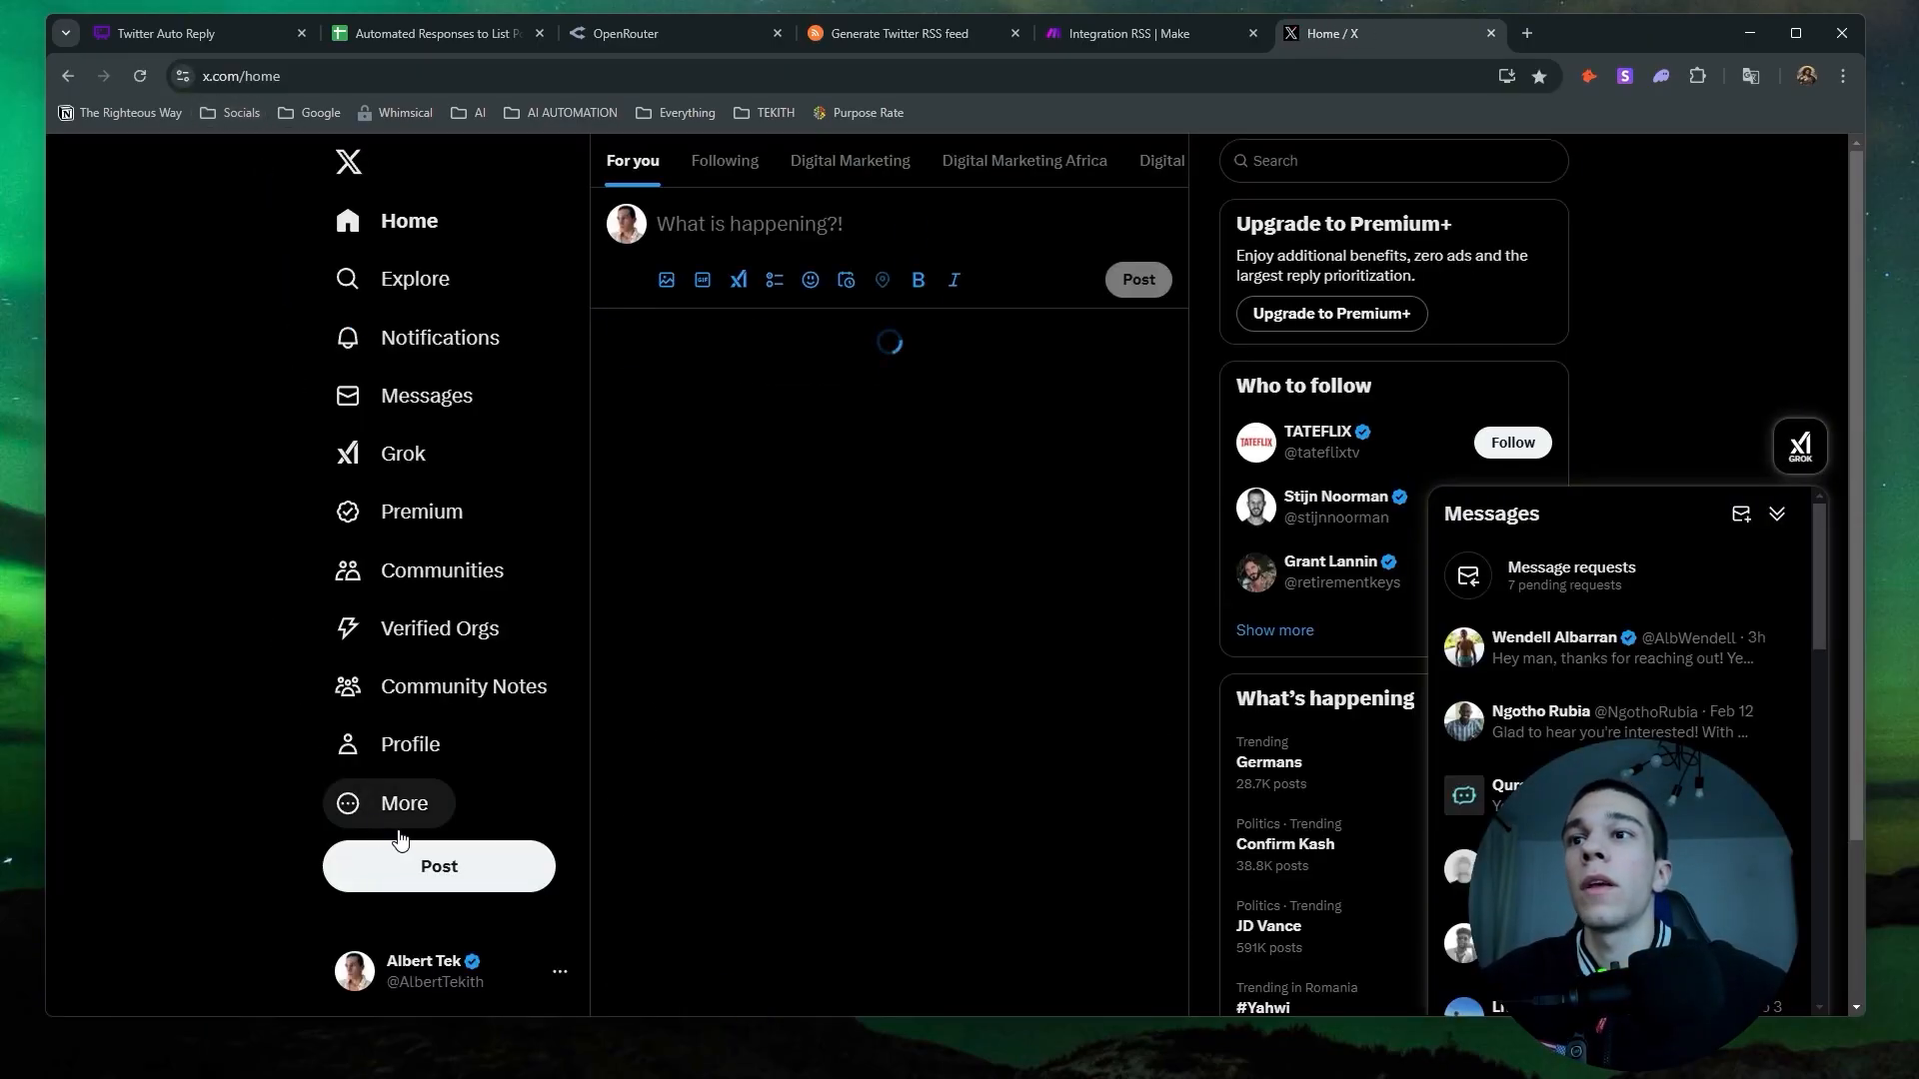
{"action": "left_click", "coordinate": [390, 803]}
{"action": "left_click", "coordinate": [477, 486]}
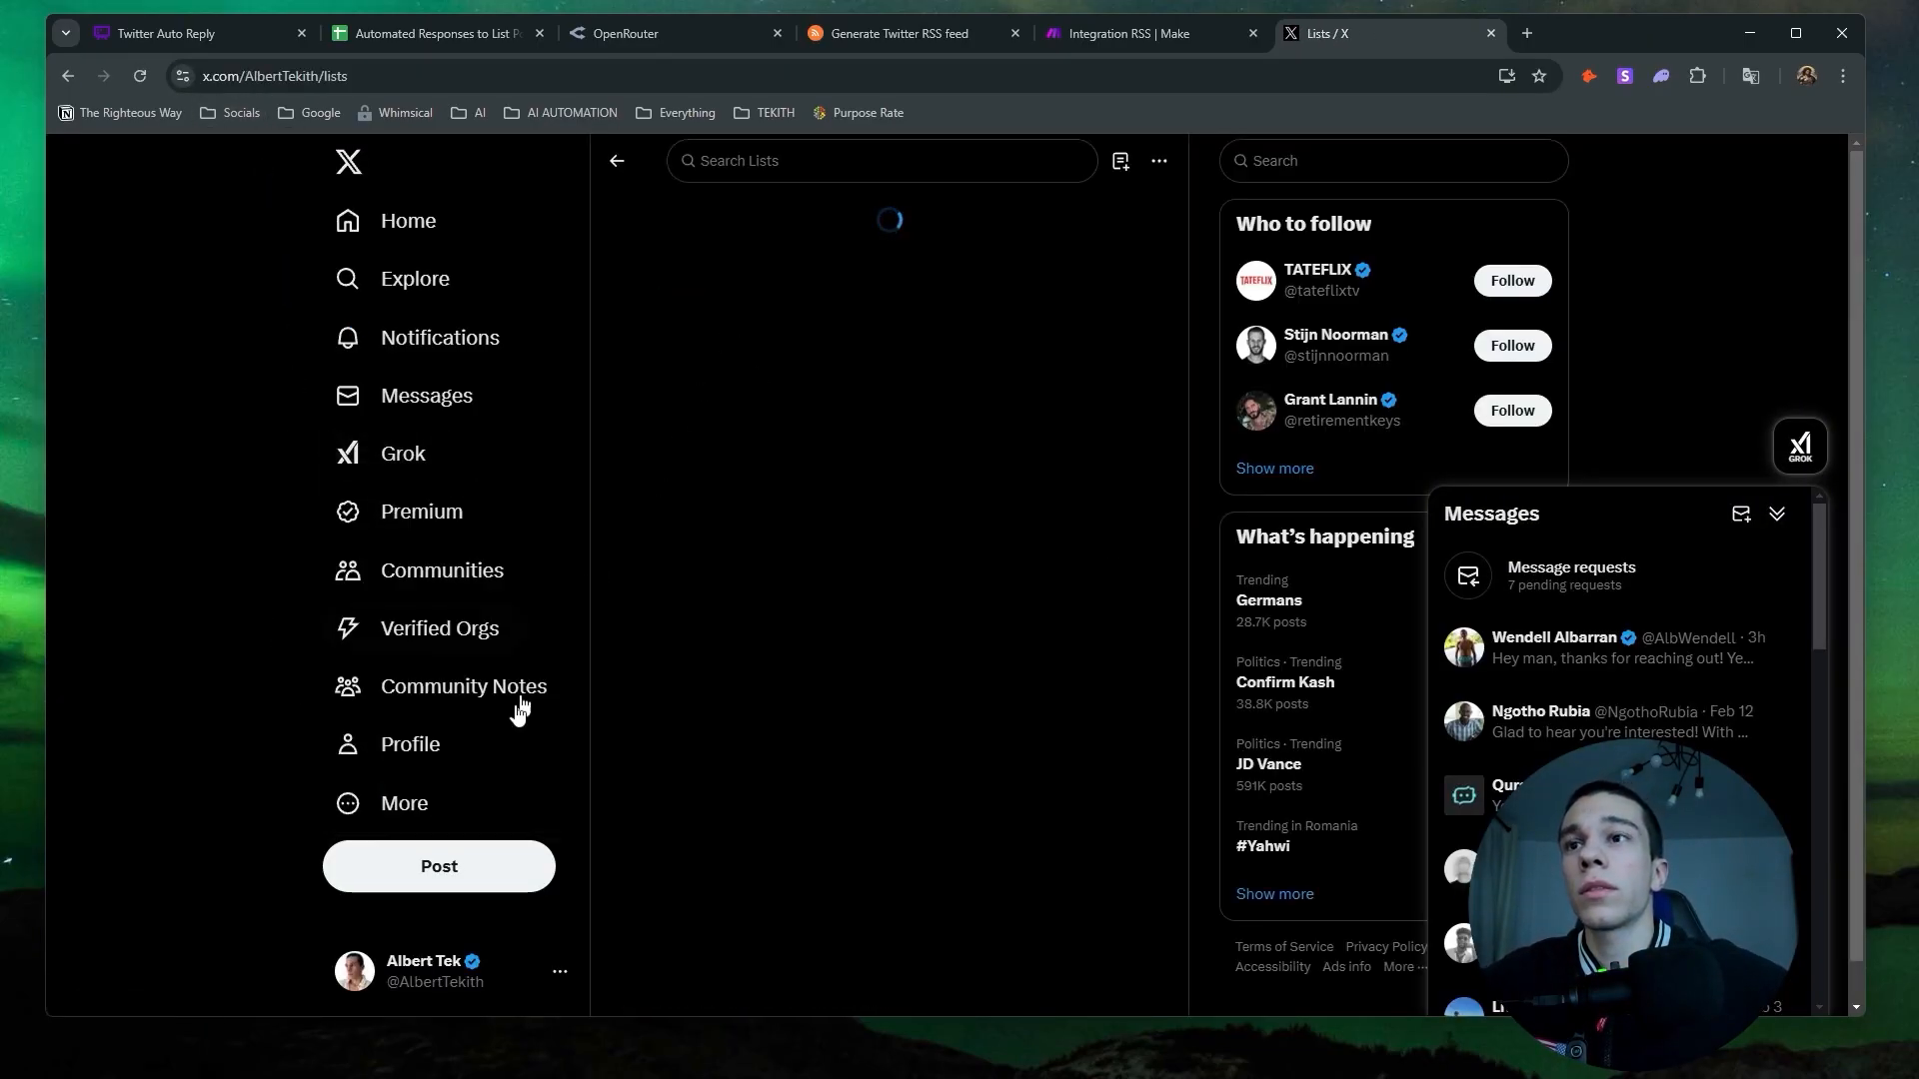
{"action": "left_click", "coordinate": [389, 802]}
{"action": "left_click", "coordinate": [502, 421]}
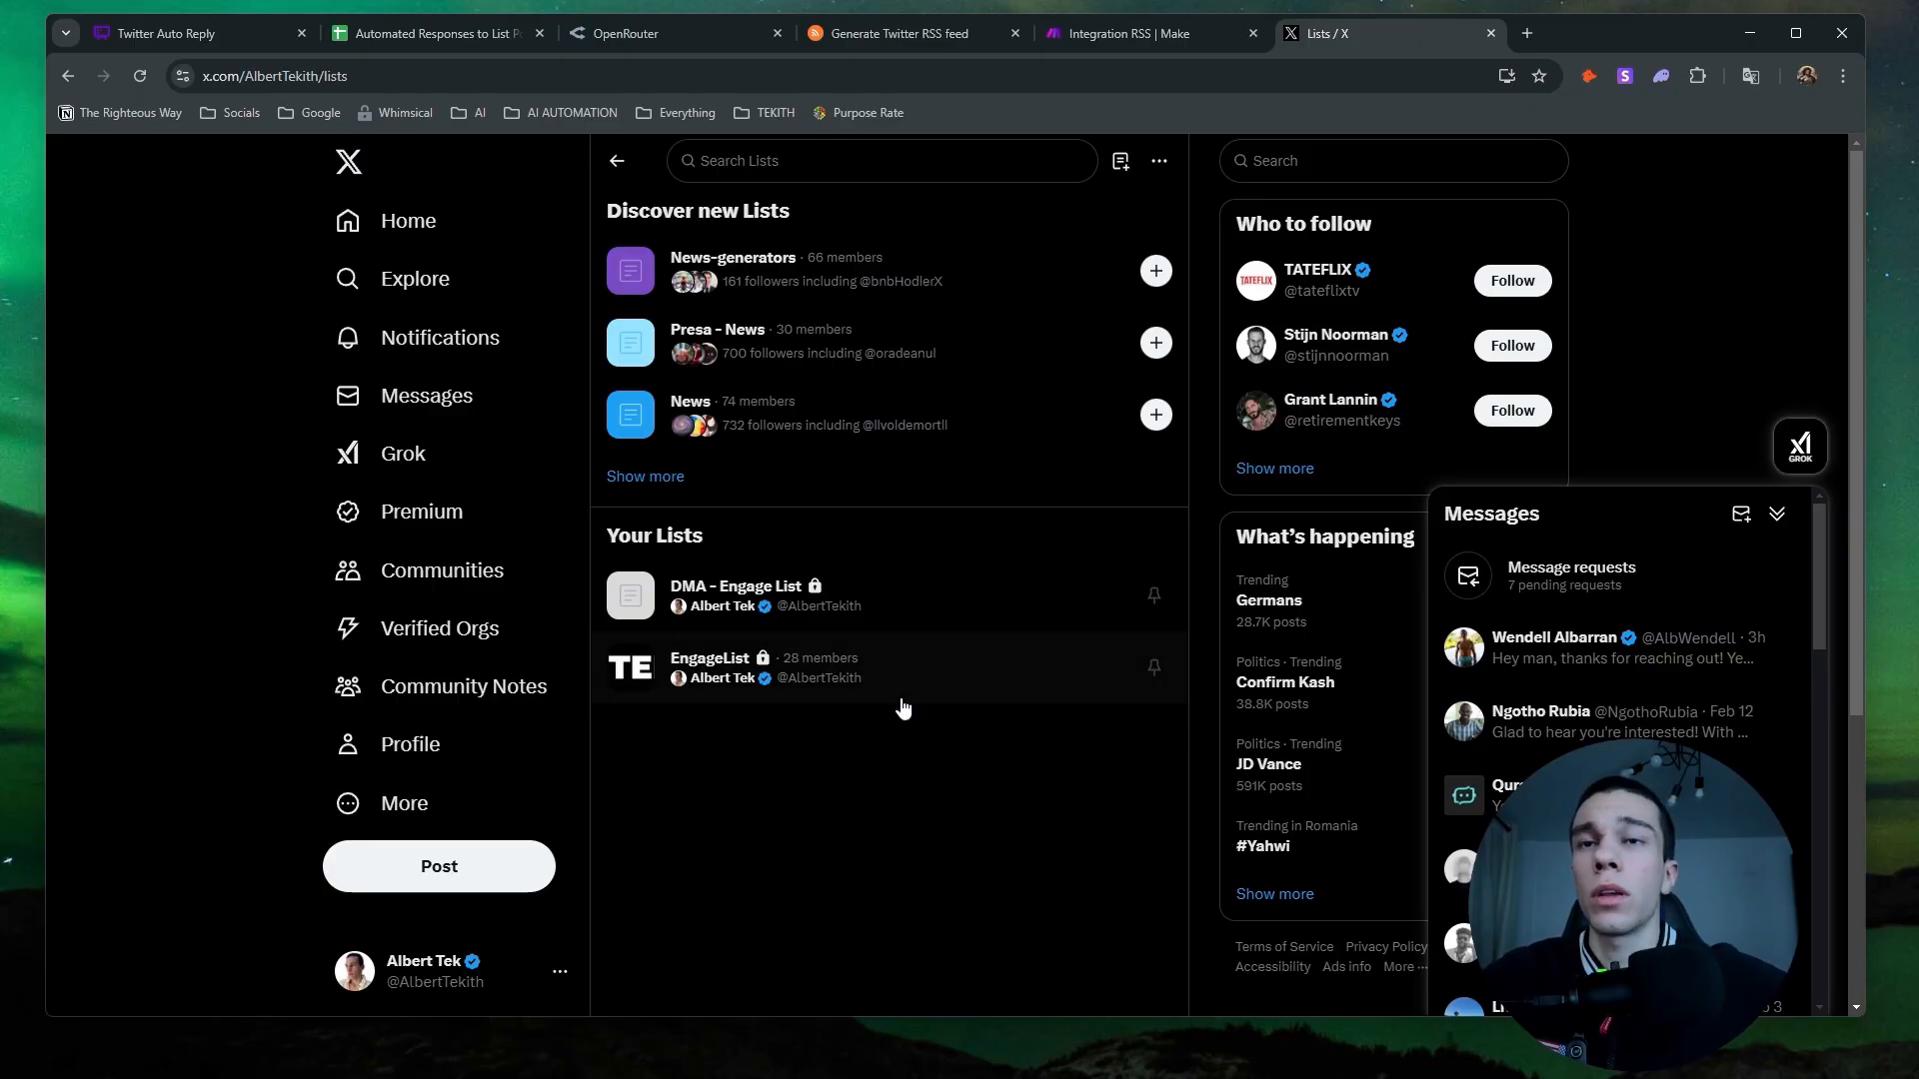
Return to the X home feed and add the author of the JD Vance post to EngageList.
{"action": "left_click", "coordinate": [384, 220]}
{"action": "scroll", "coordinate": [915, 497], "scroll_direction": "down", "scroll_amount": 5}
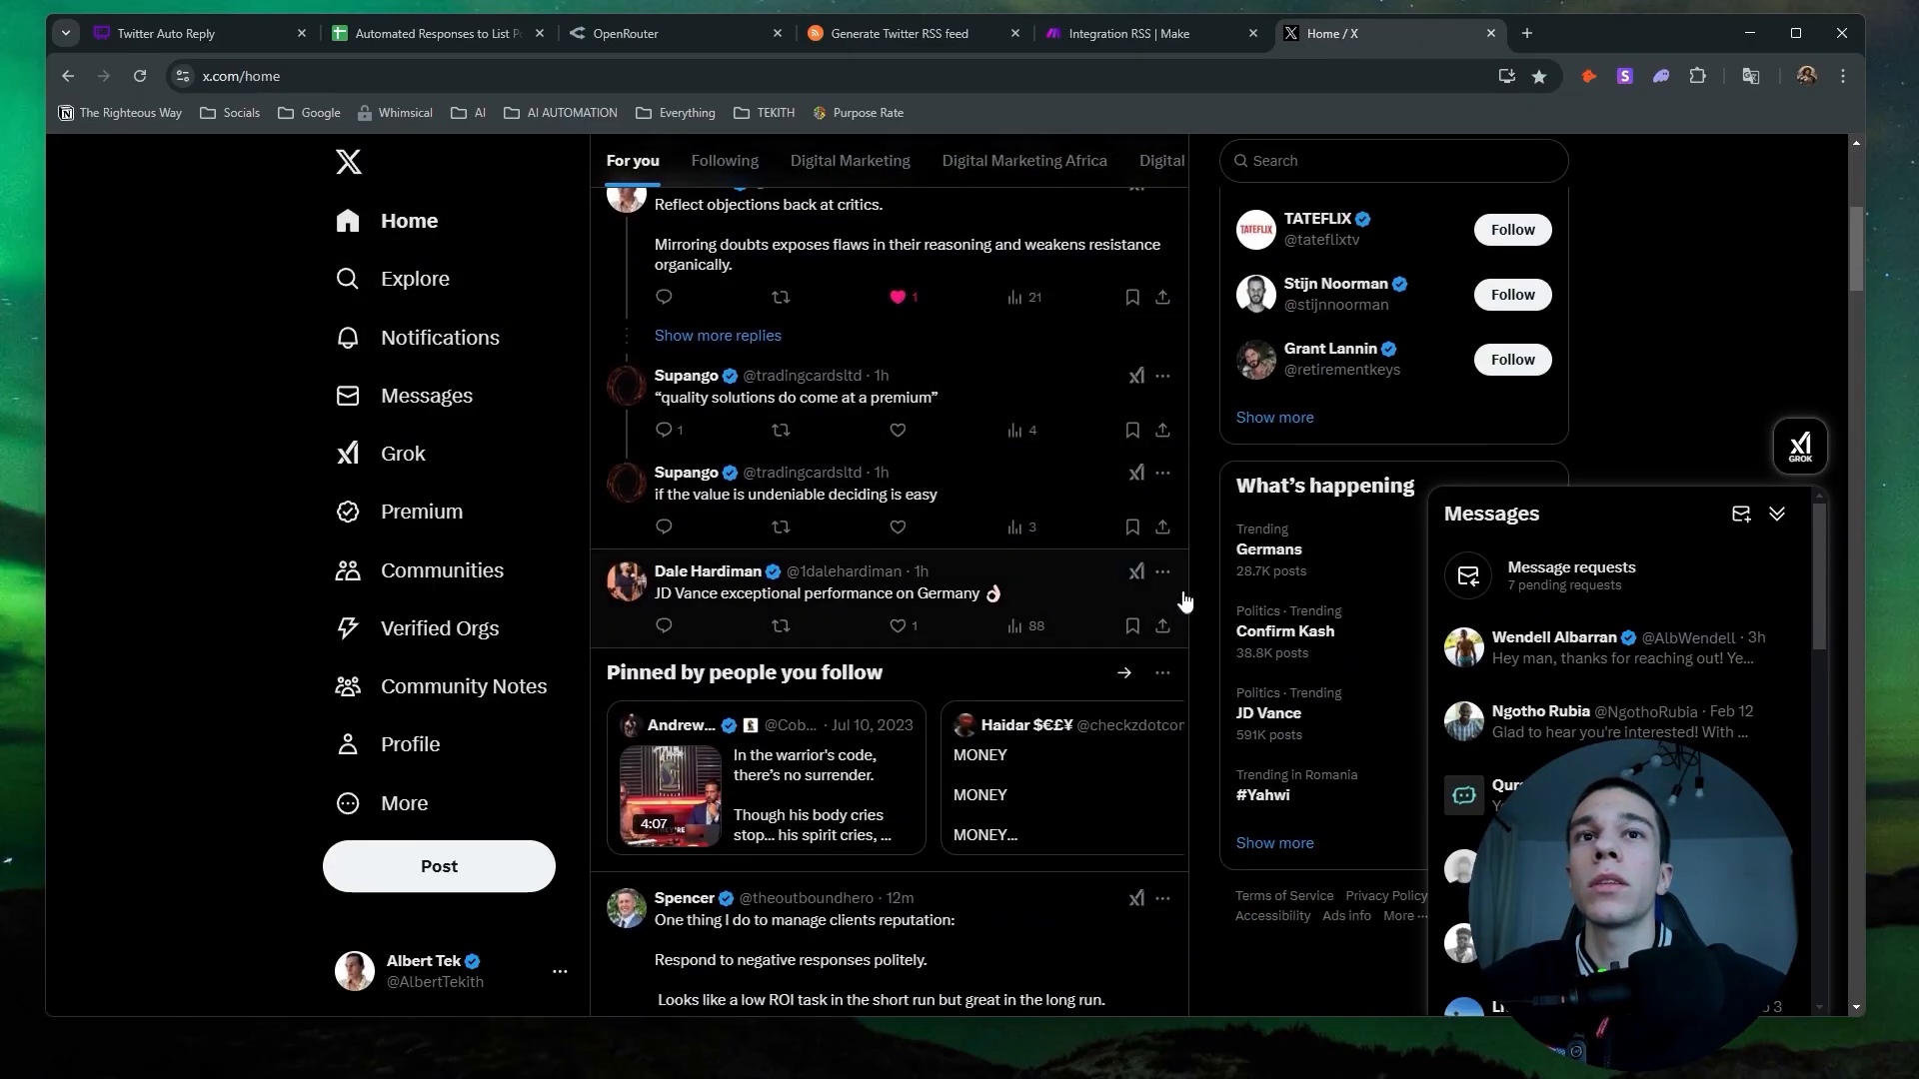
{"action": "left_click", "coordinate": [1163, 574]}
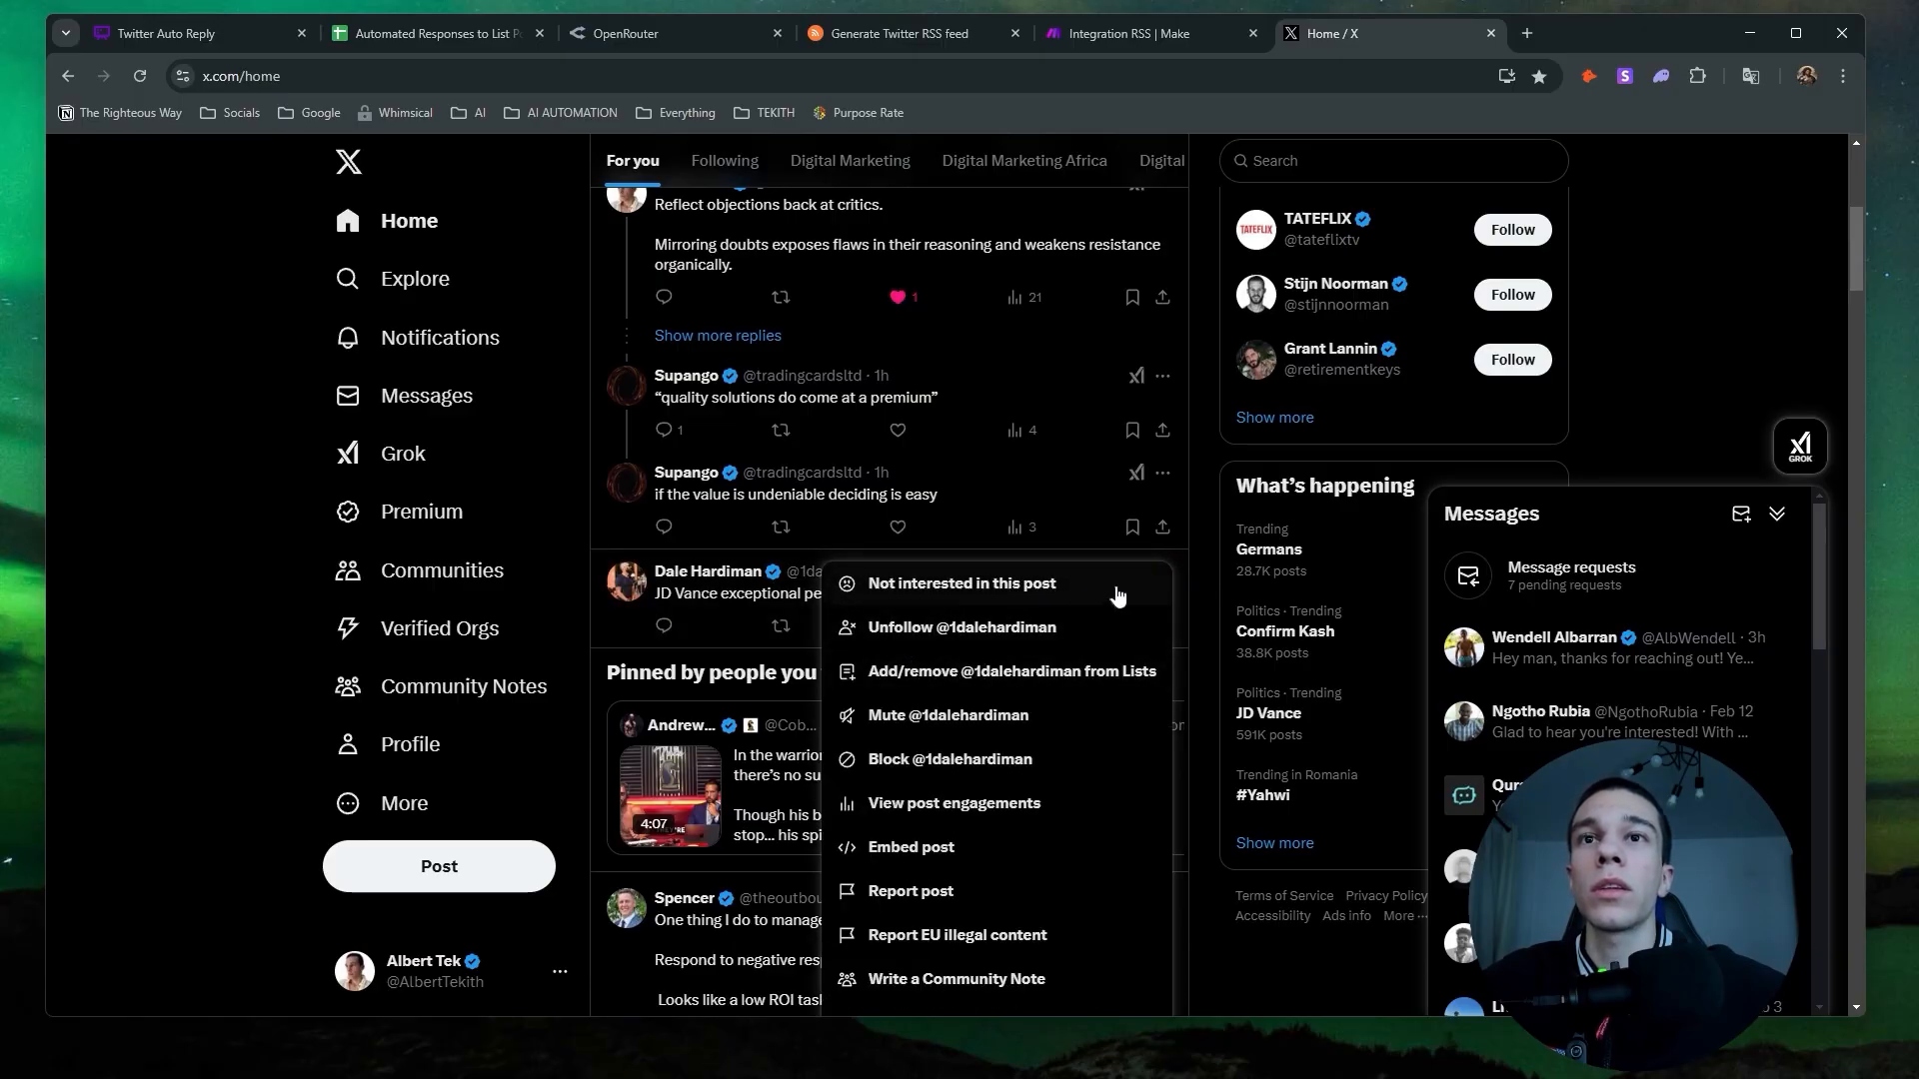
{"action": "left_click", "coordinate": [296, 634]}
{"action": "left_click", "coordinate": [1163, 575]}
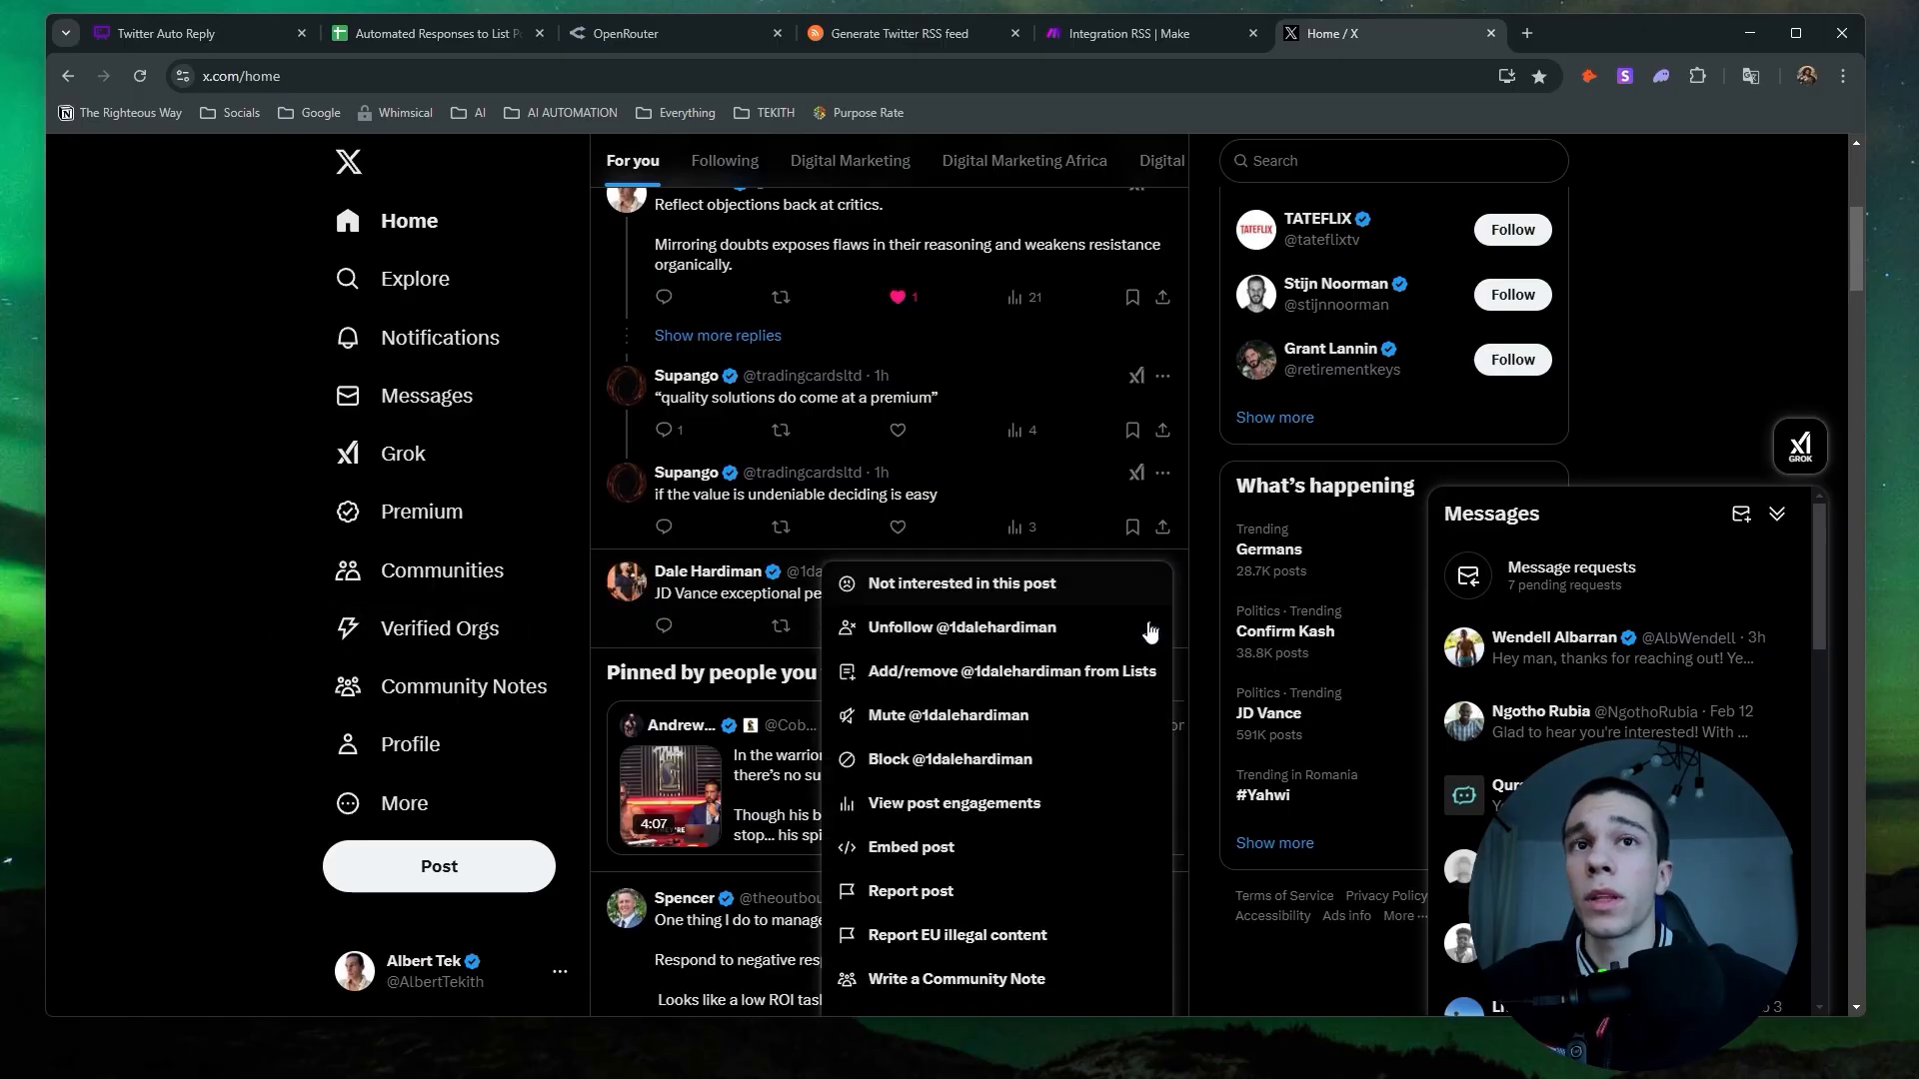
{"action": "left_click", "coordinate": [905, 681]}
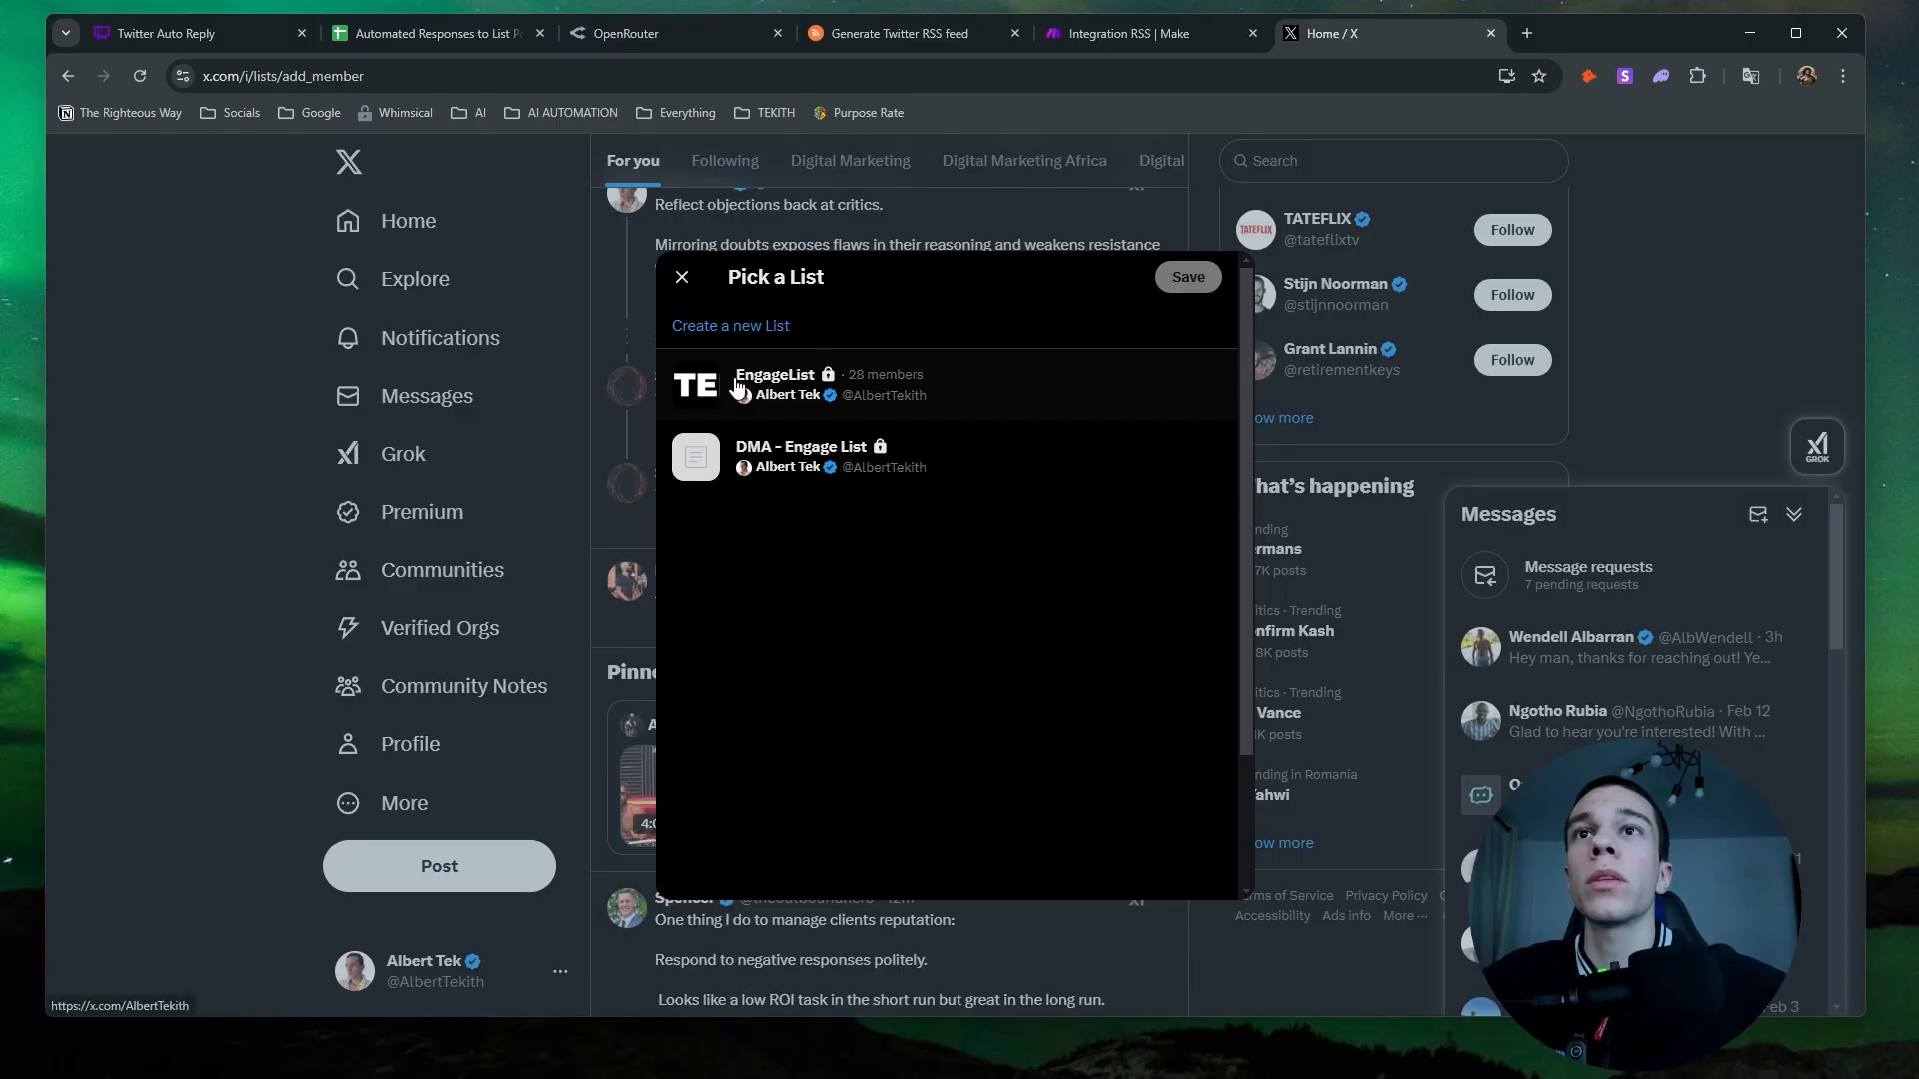
{"action": "left_click", "coordinate": [1075, 392]}
{"action": "left_click", "coordinate": [1188, 277]}
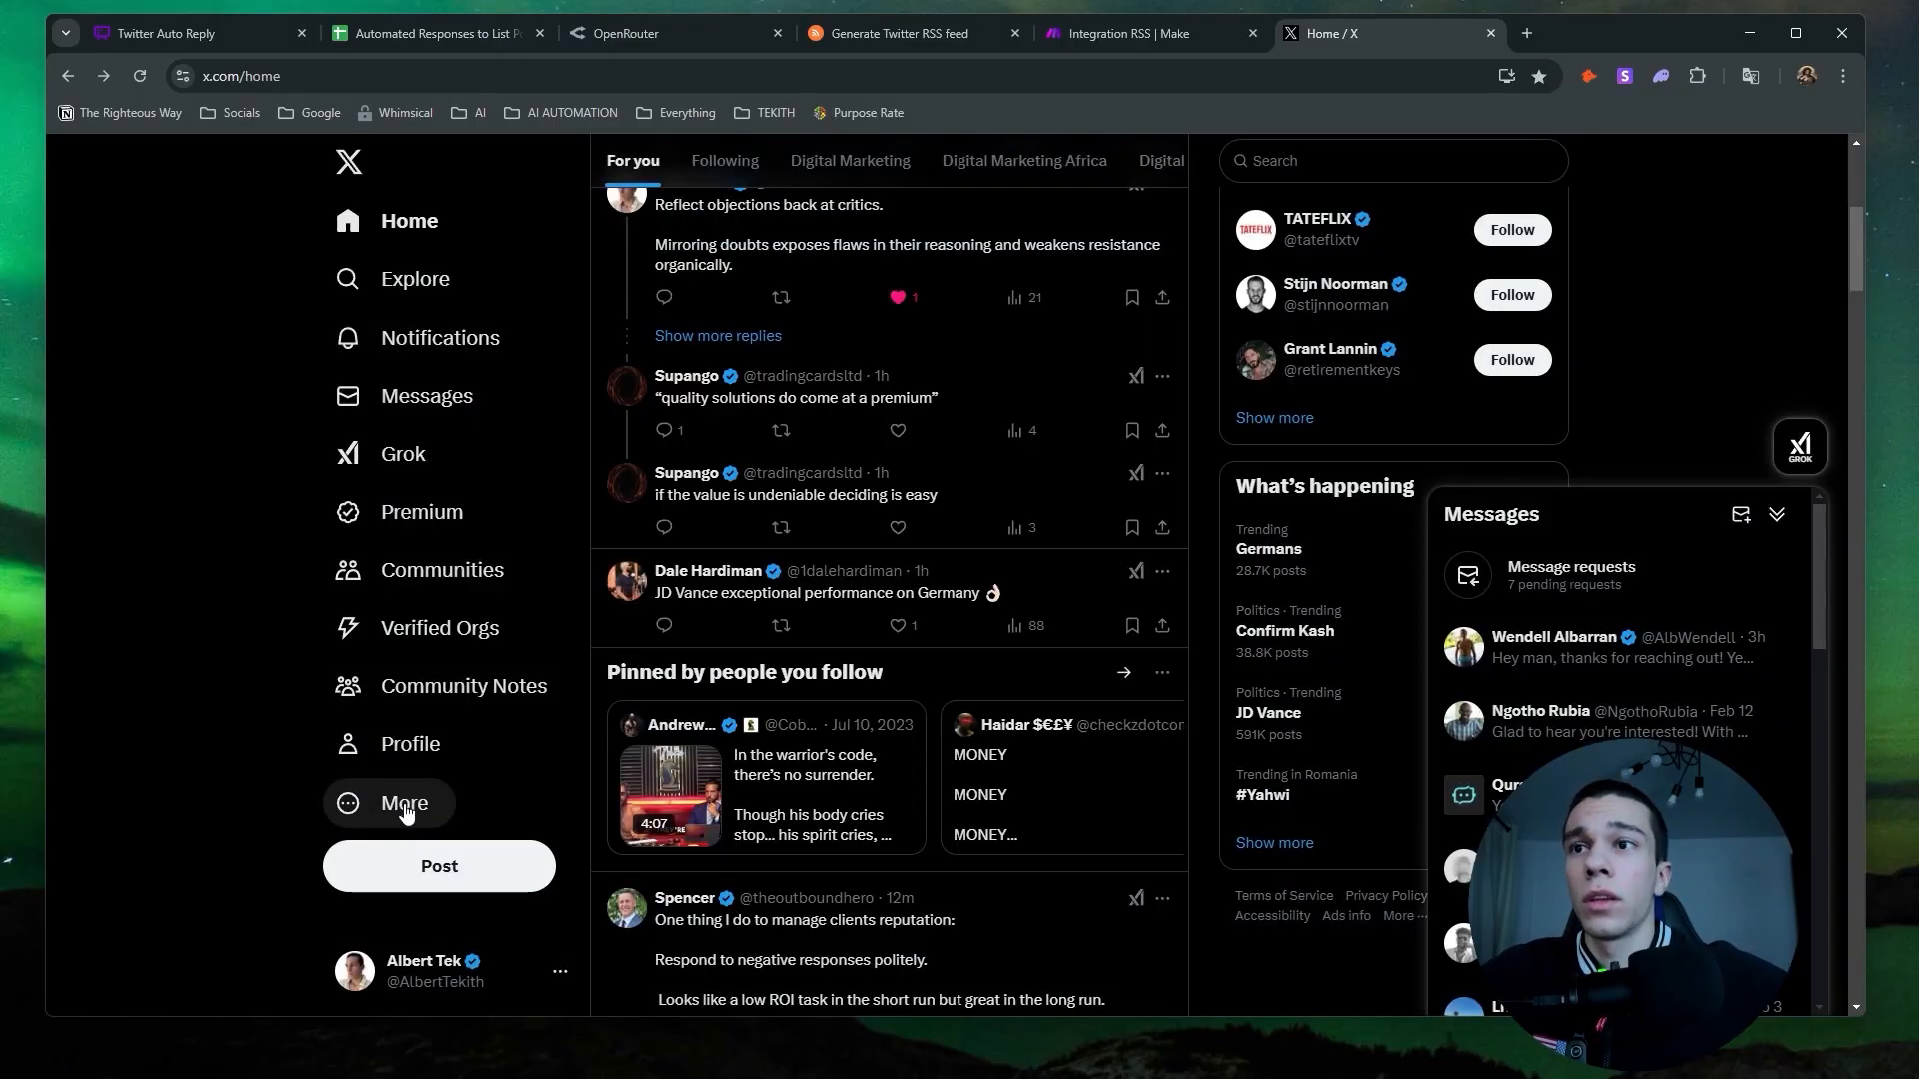
Open EngageList from the account's lists and copy its page URL.
{"action": "left_click", "coordinate": [405, 806]}
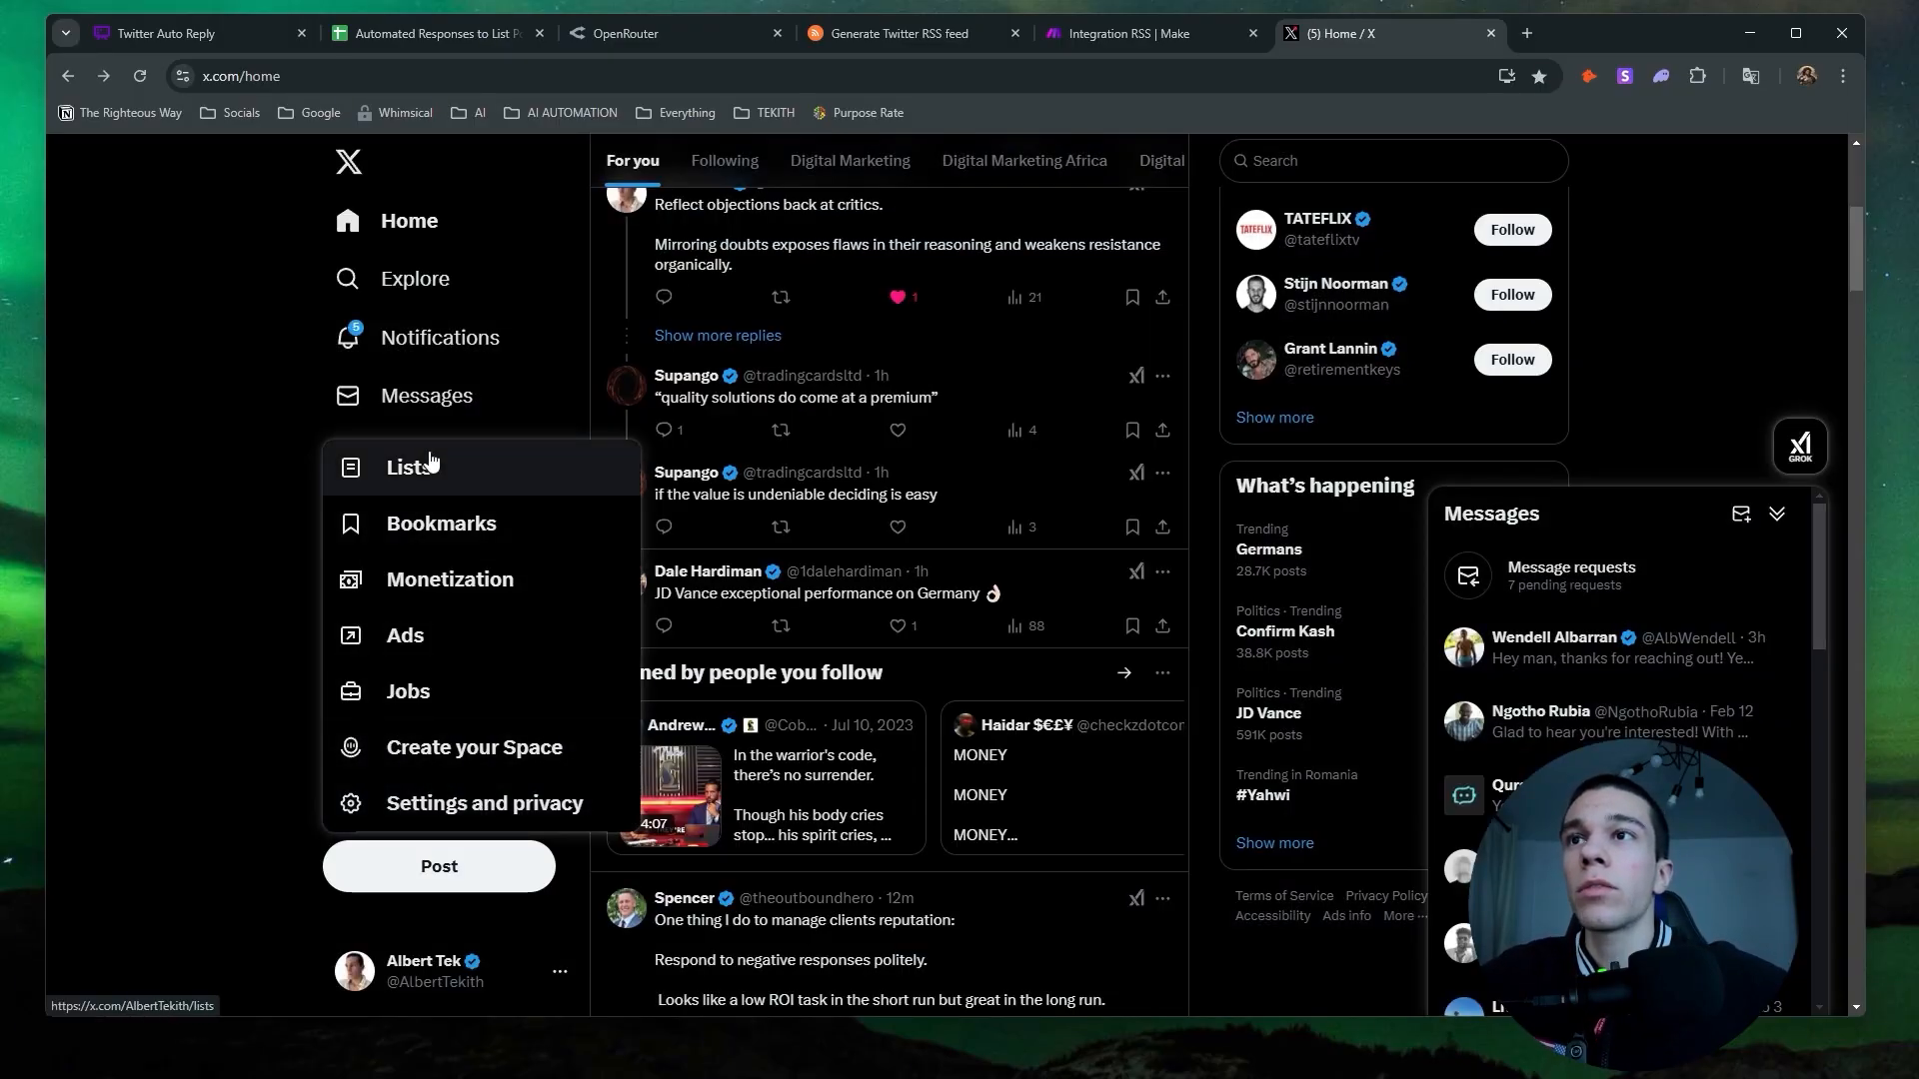
{"action": "left_click", "coordinate": [400, 464]}
{"action": "left_click", "coordinate": [853, 670]}
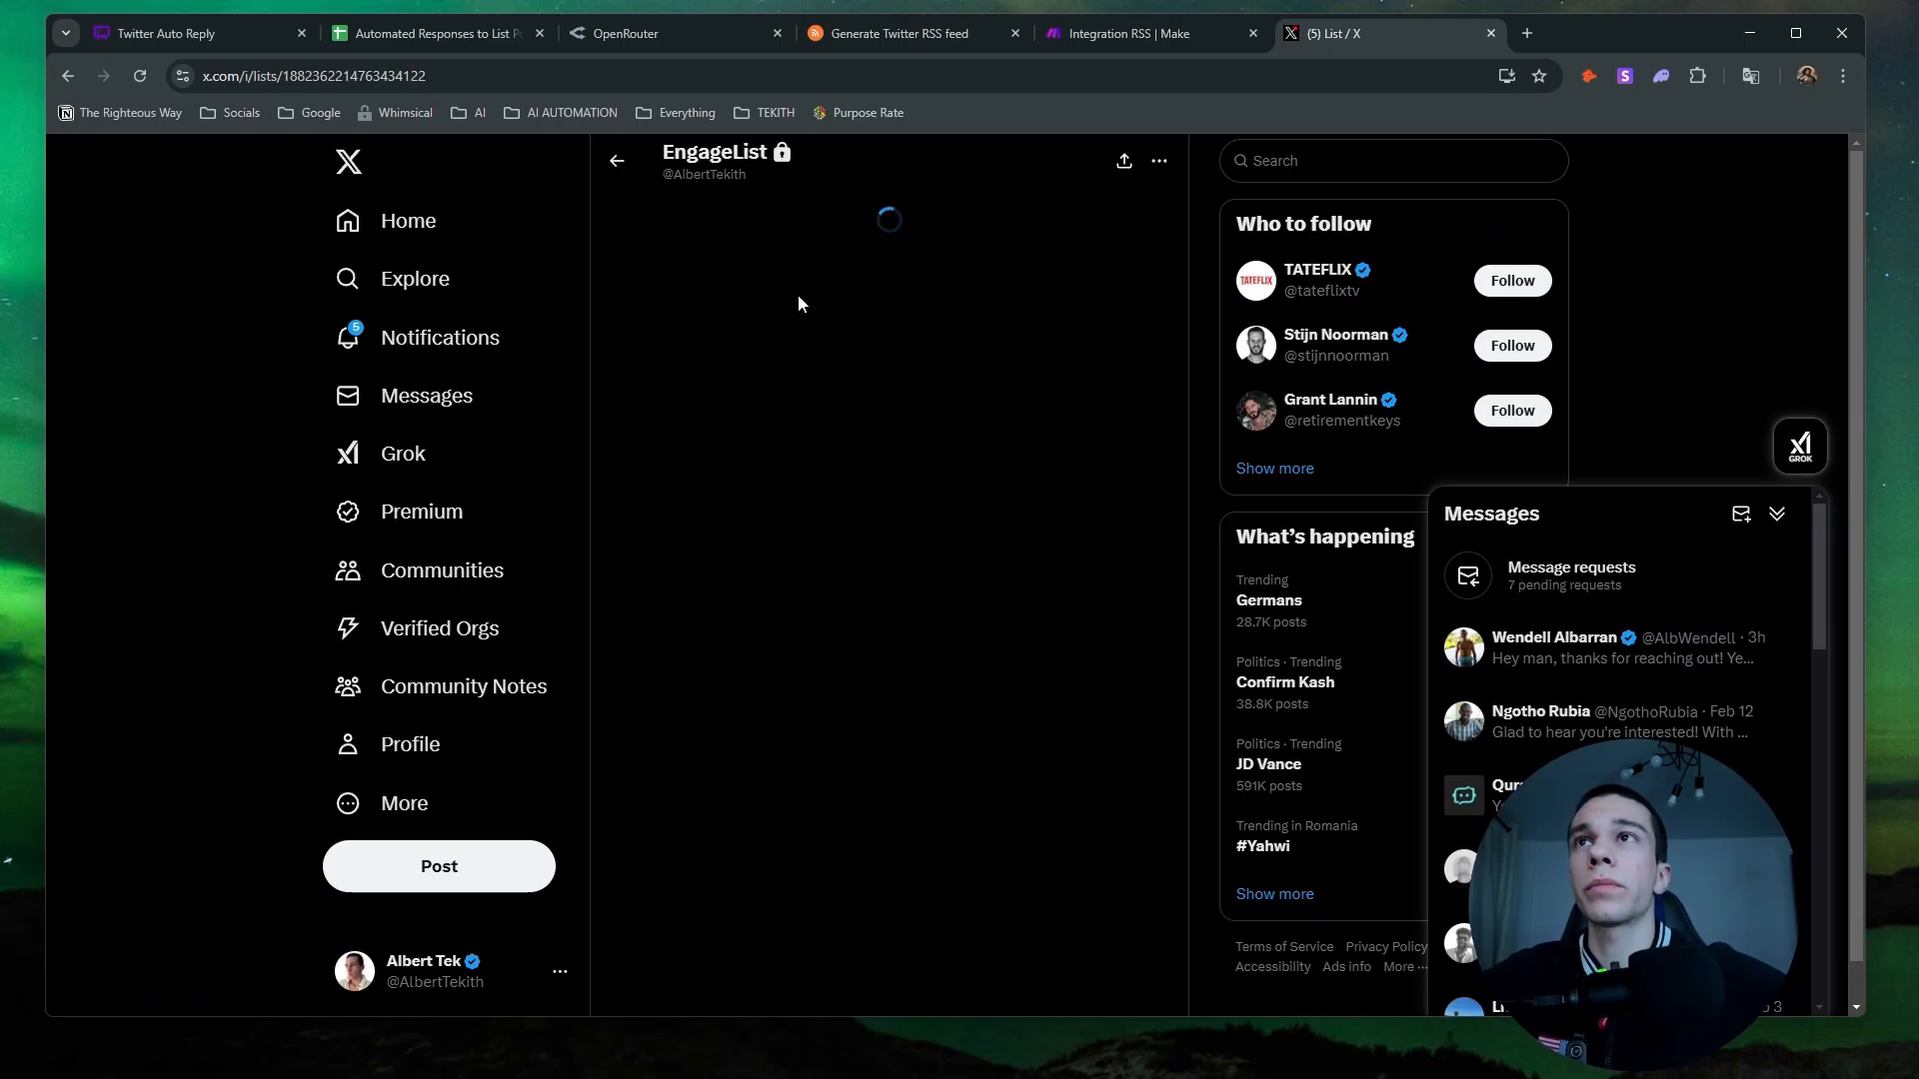
{"action": "left_click", "coordinate": [297, 76]}
{"action": "key", "text": "ctrl+c"}
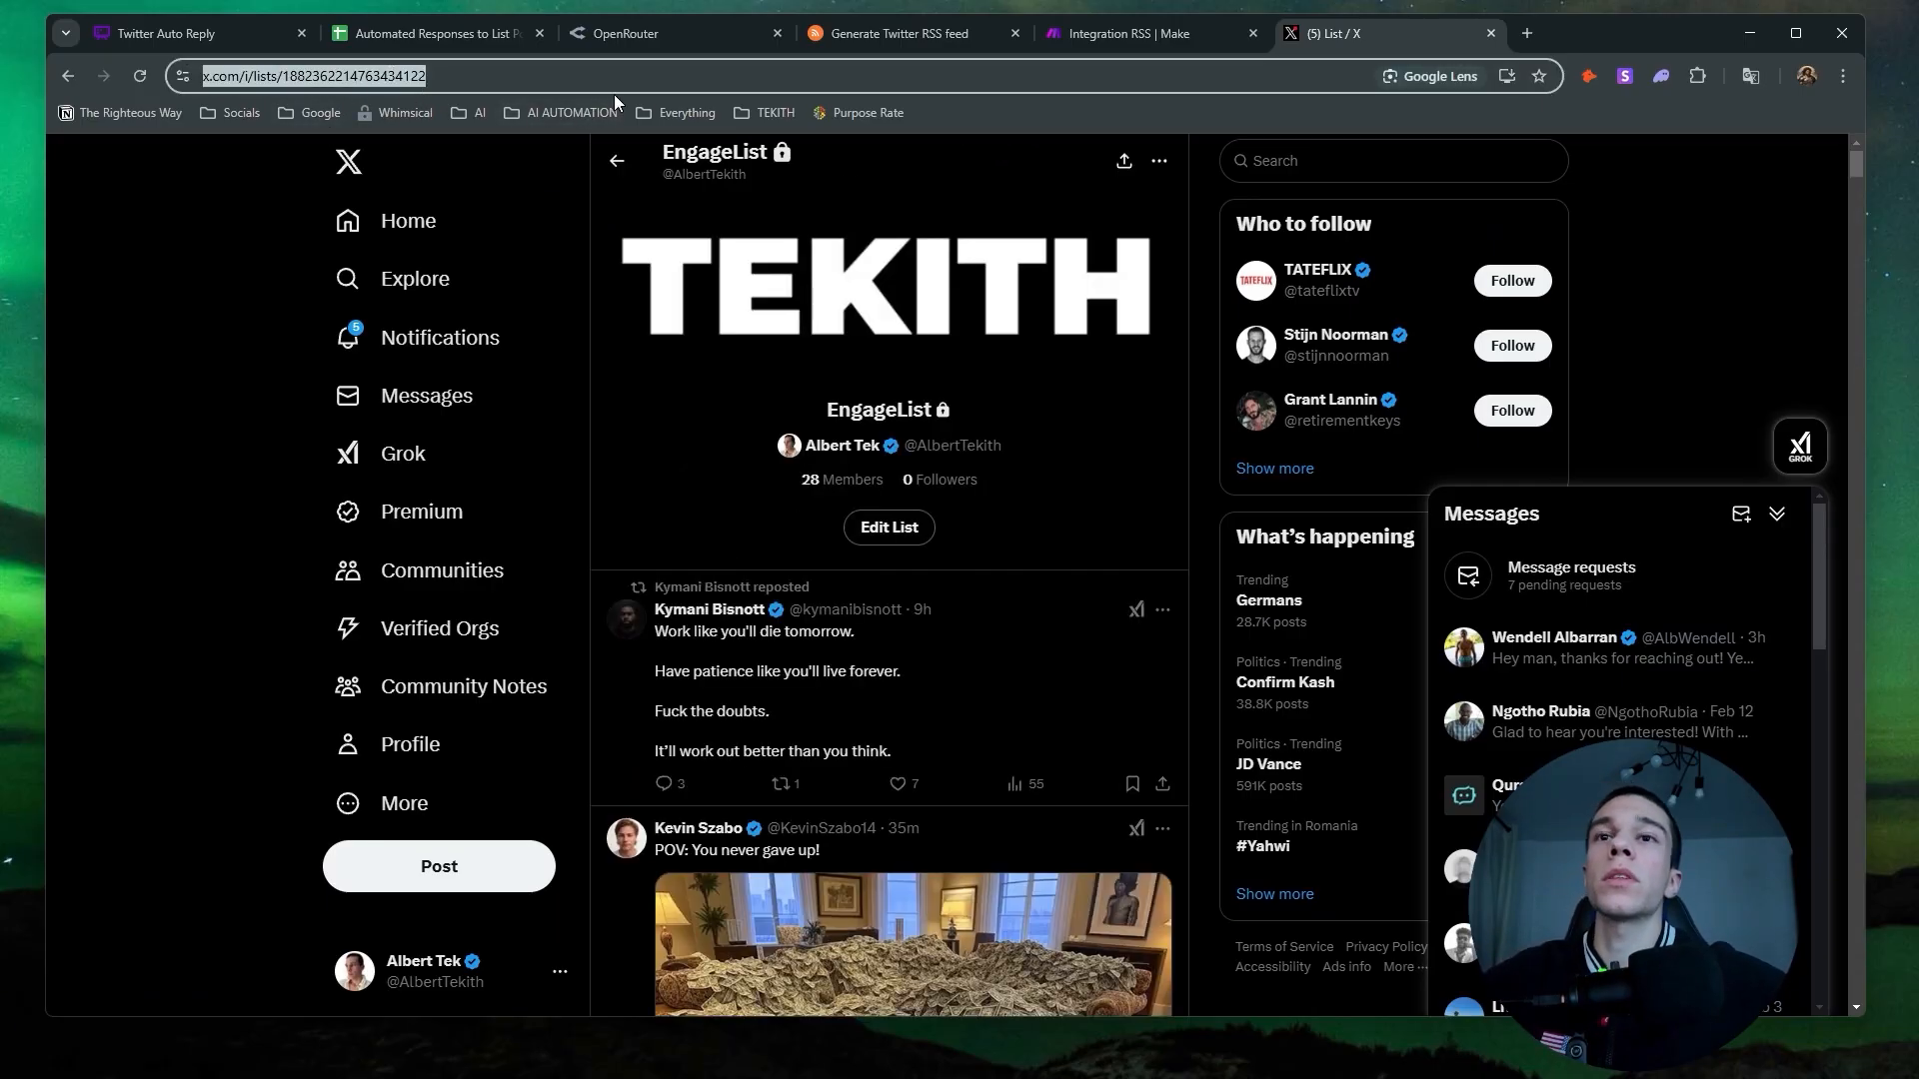
In RSS.app, generate an X / Twitter feed from the copied EngageList URL and save it to My Feeds.
{"action": "left_click", "coordinate": [1003, 40]}
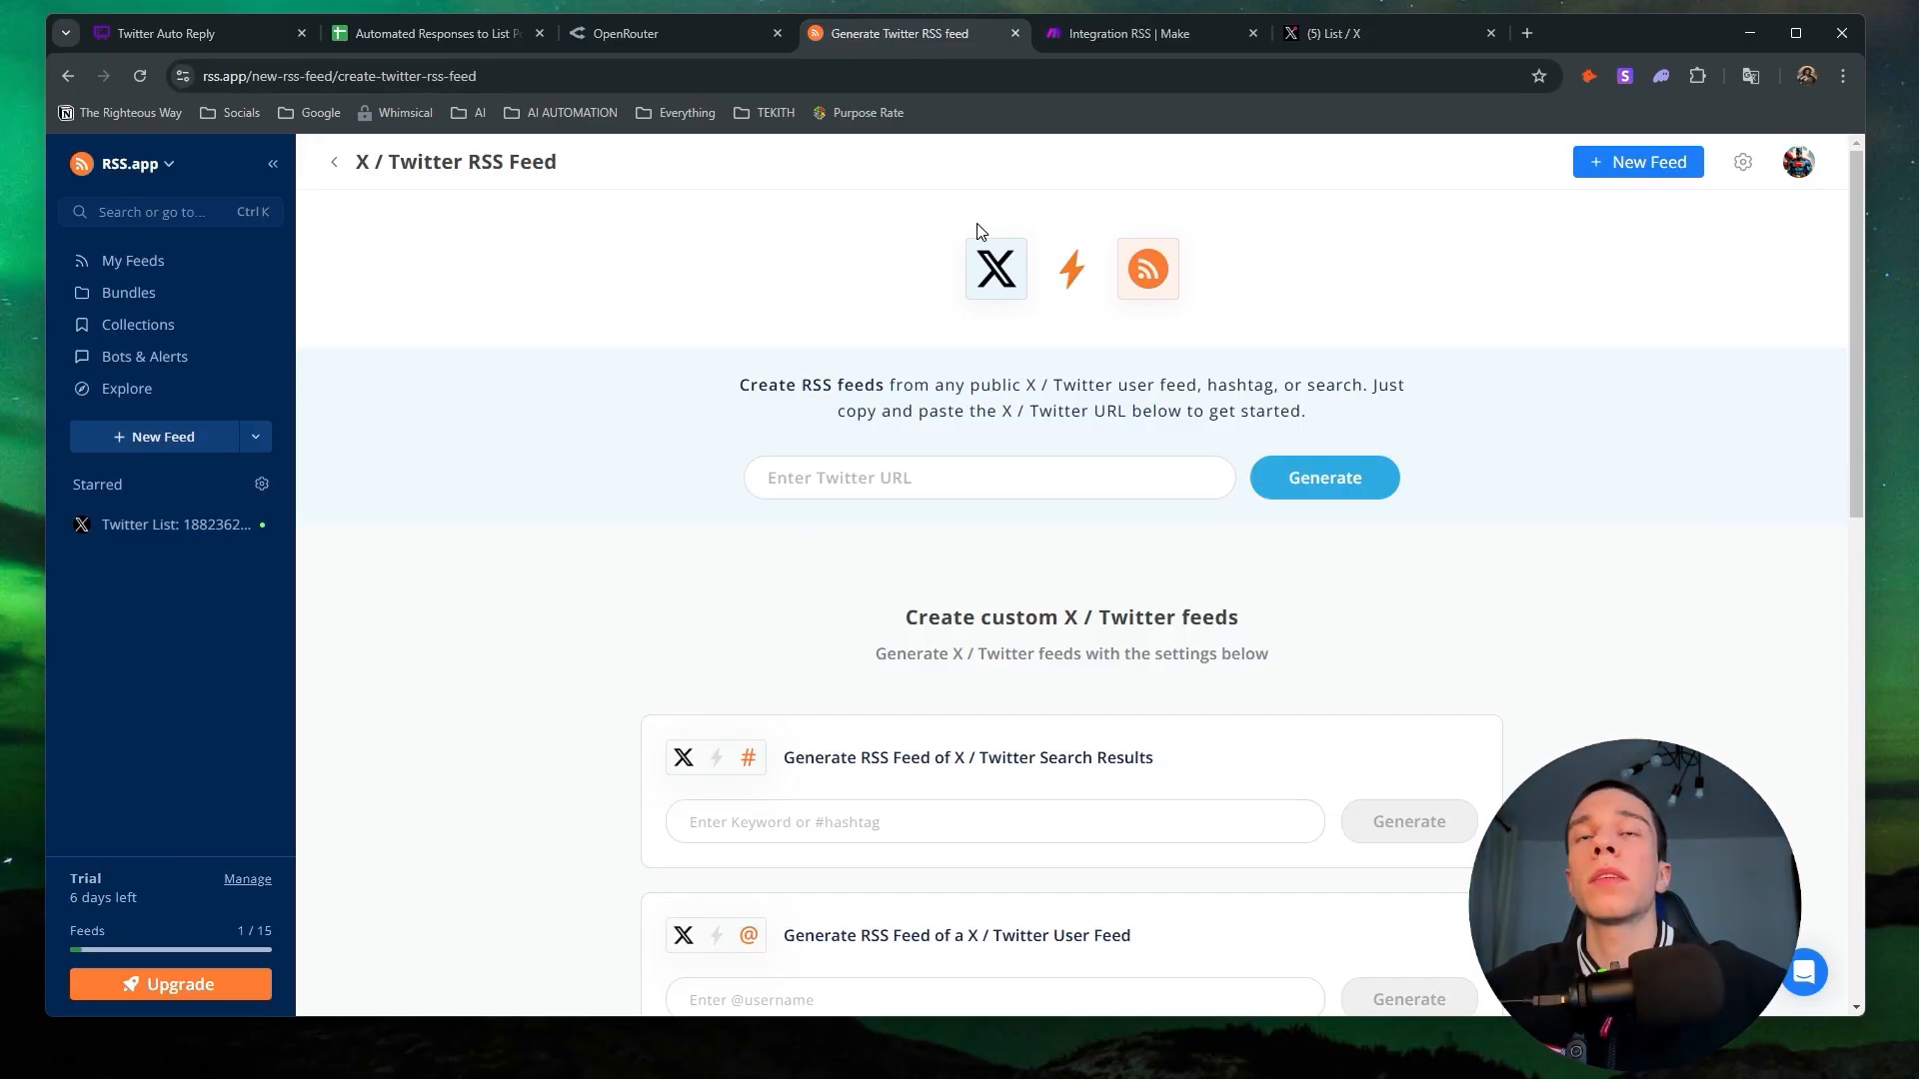
{"action": "left_click", "coordinate": [951, 482]}
{"action": "key", "text": "ctrl+v"}
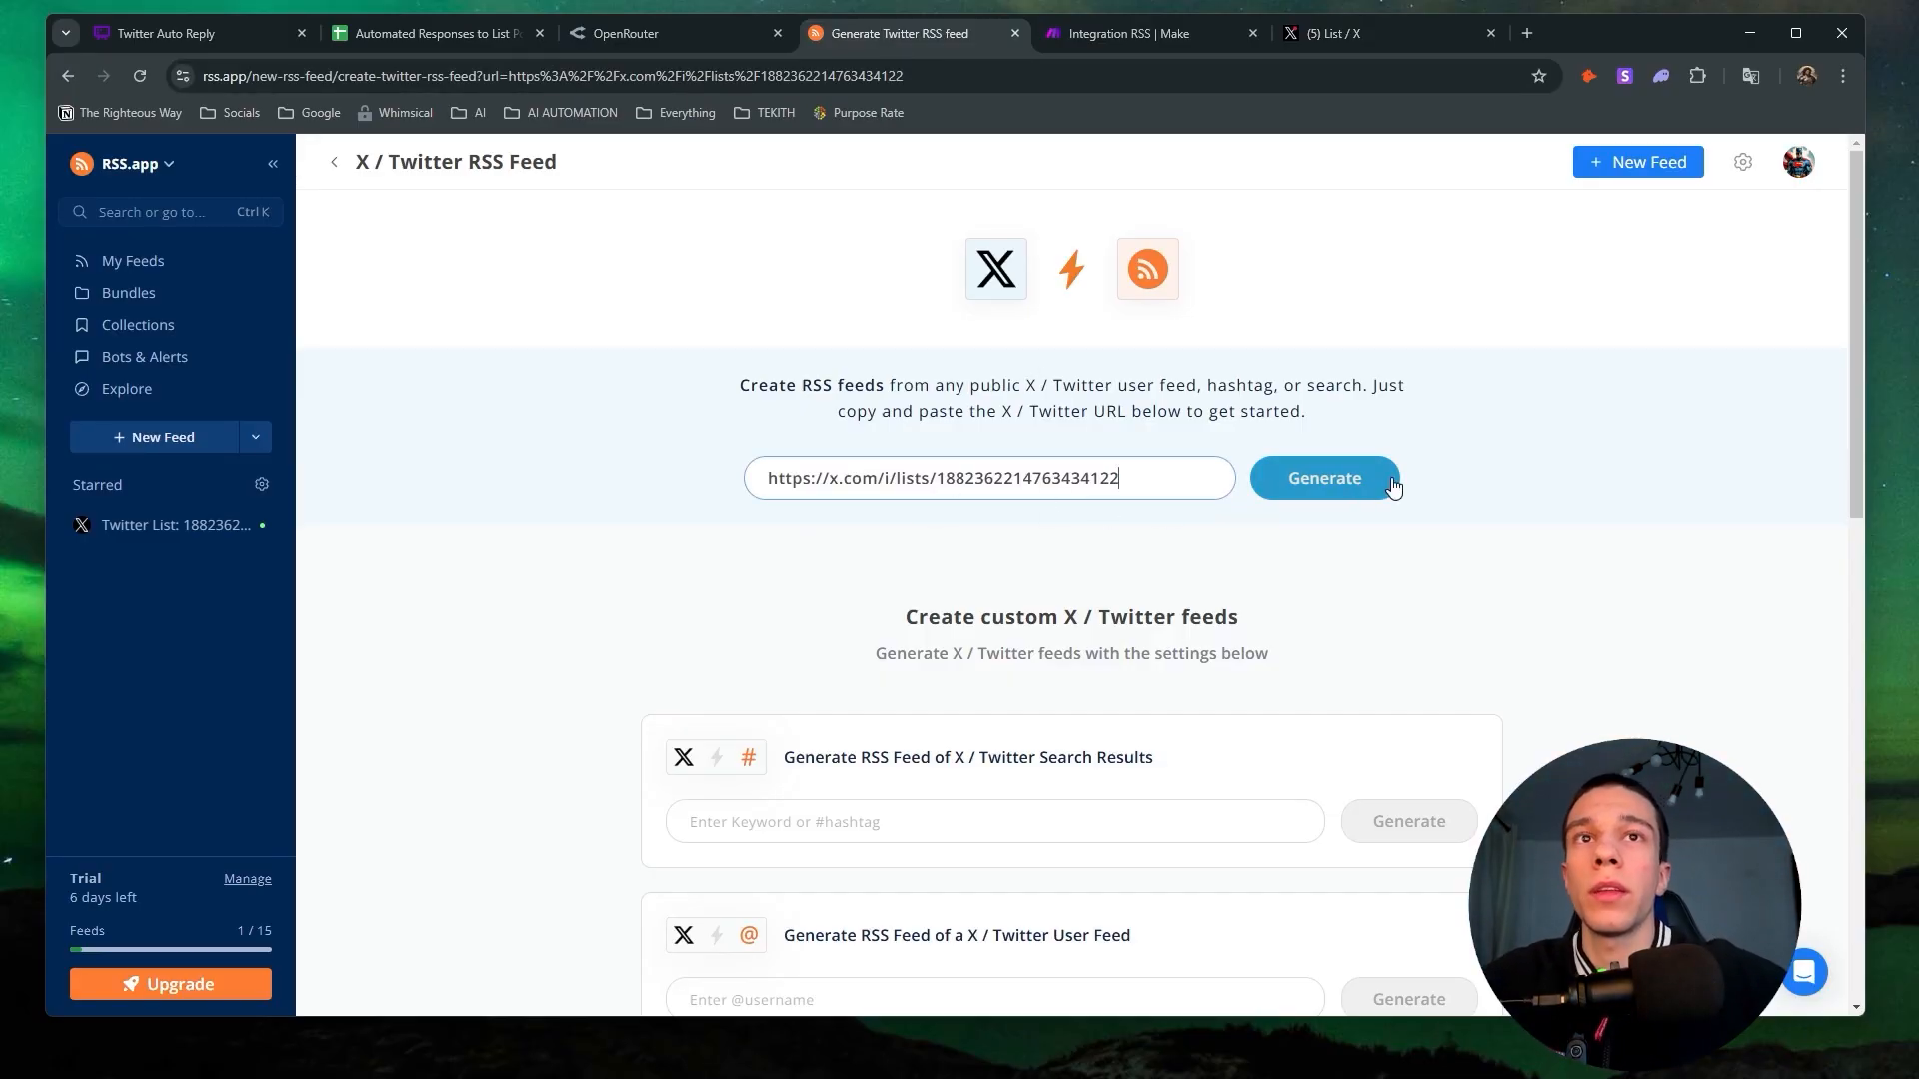
{"action": "left_click", "coordinate": [1370, 487]}
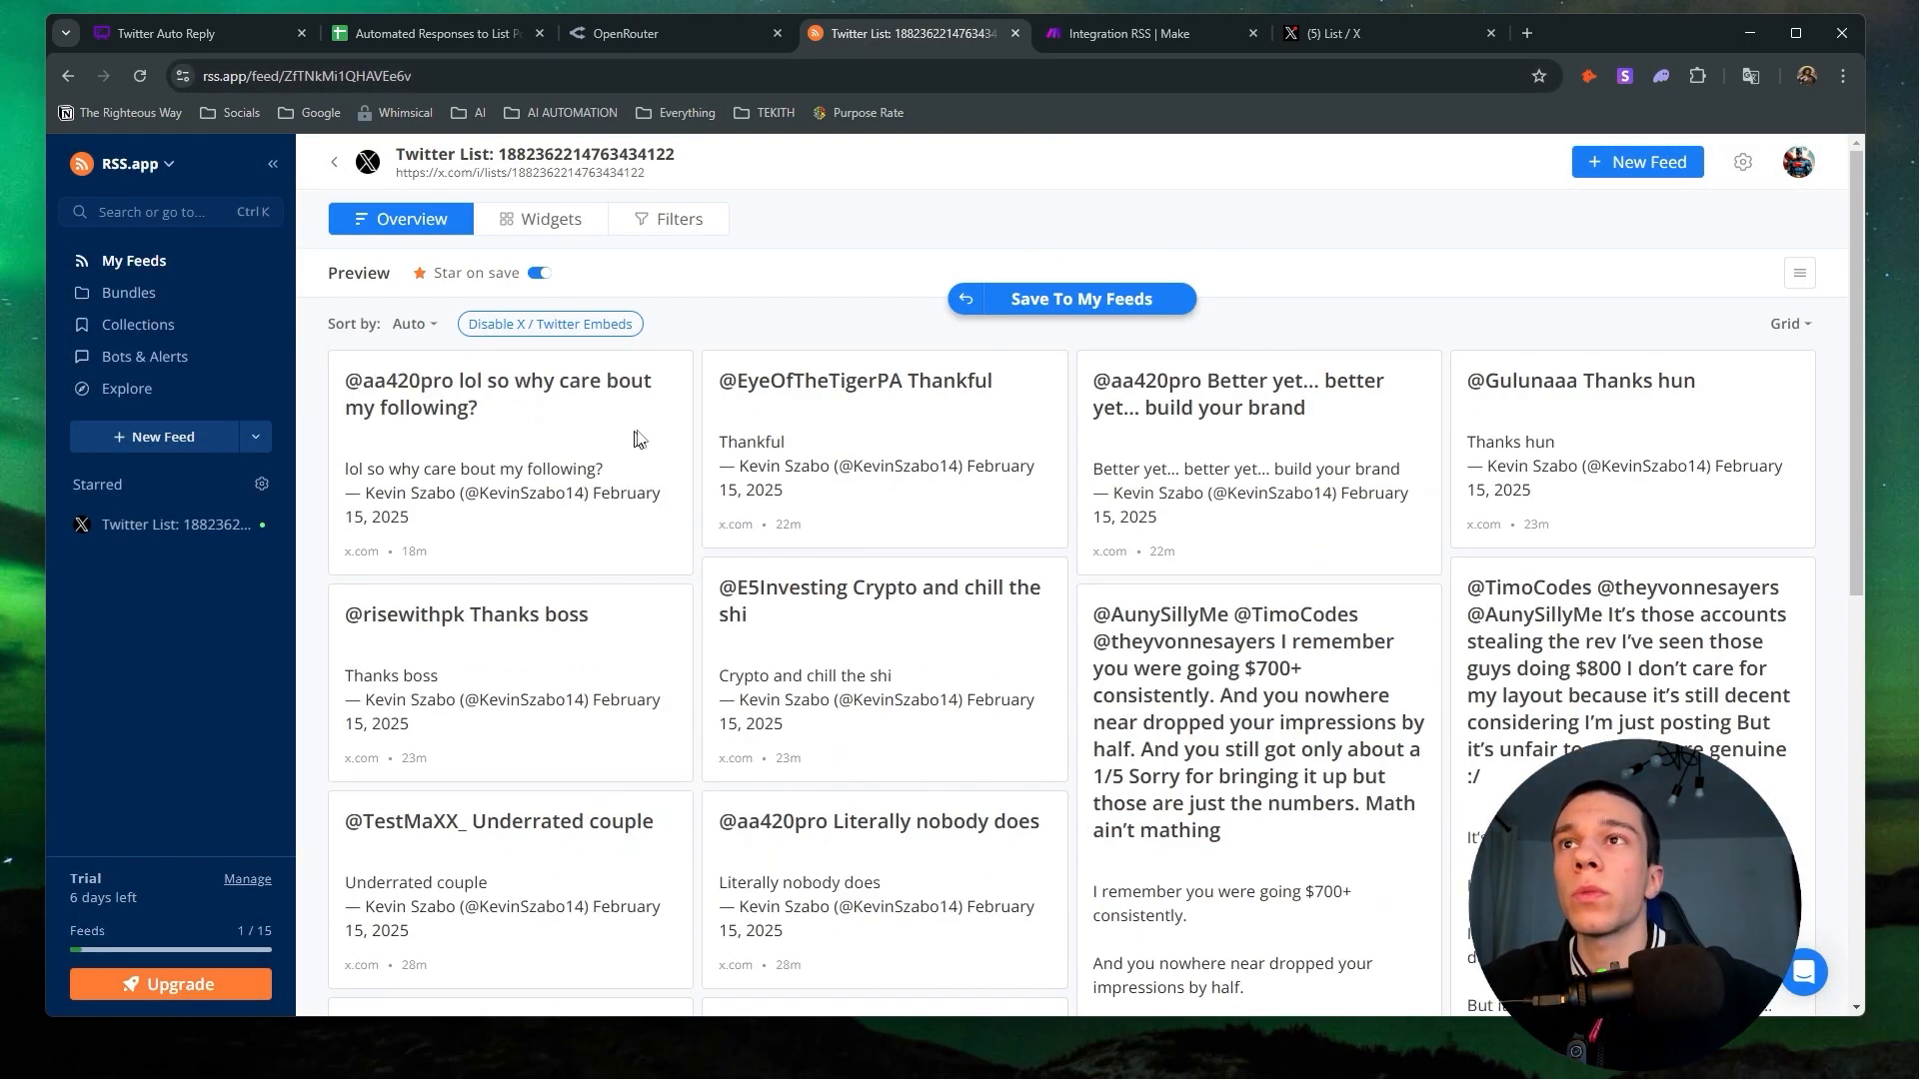
{"action": "left_click", "coordinate": [1009, 301]}
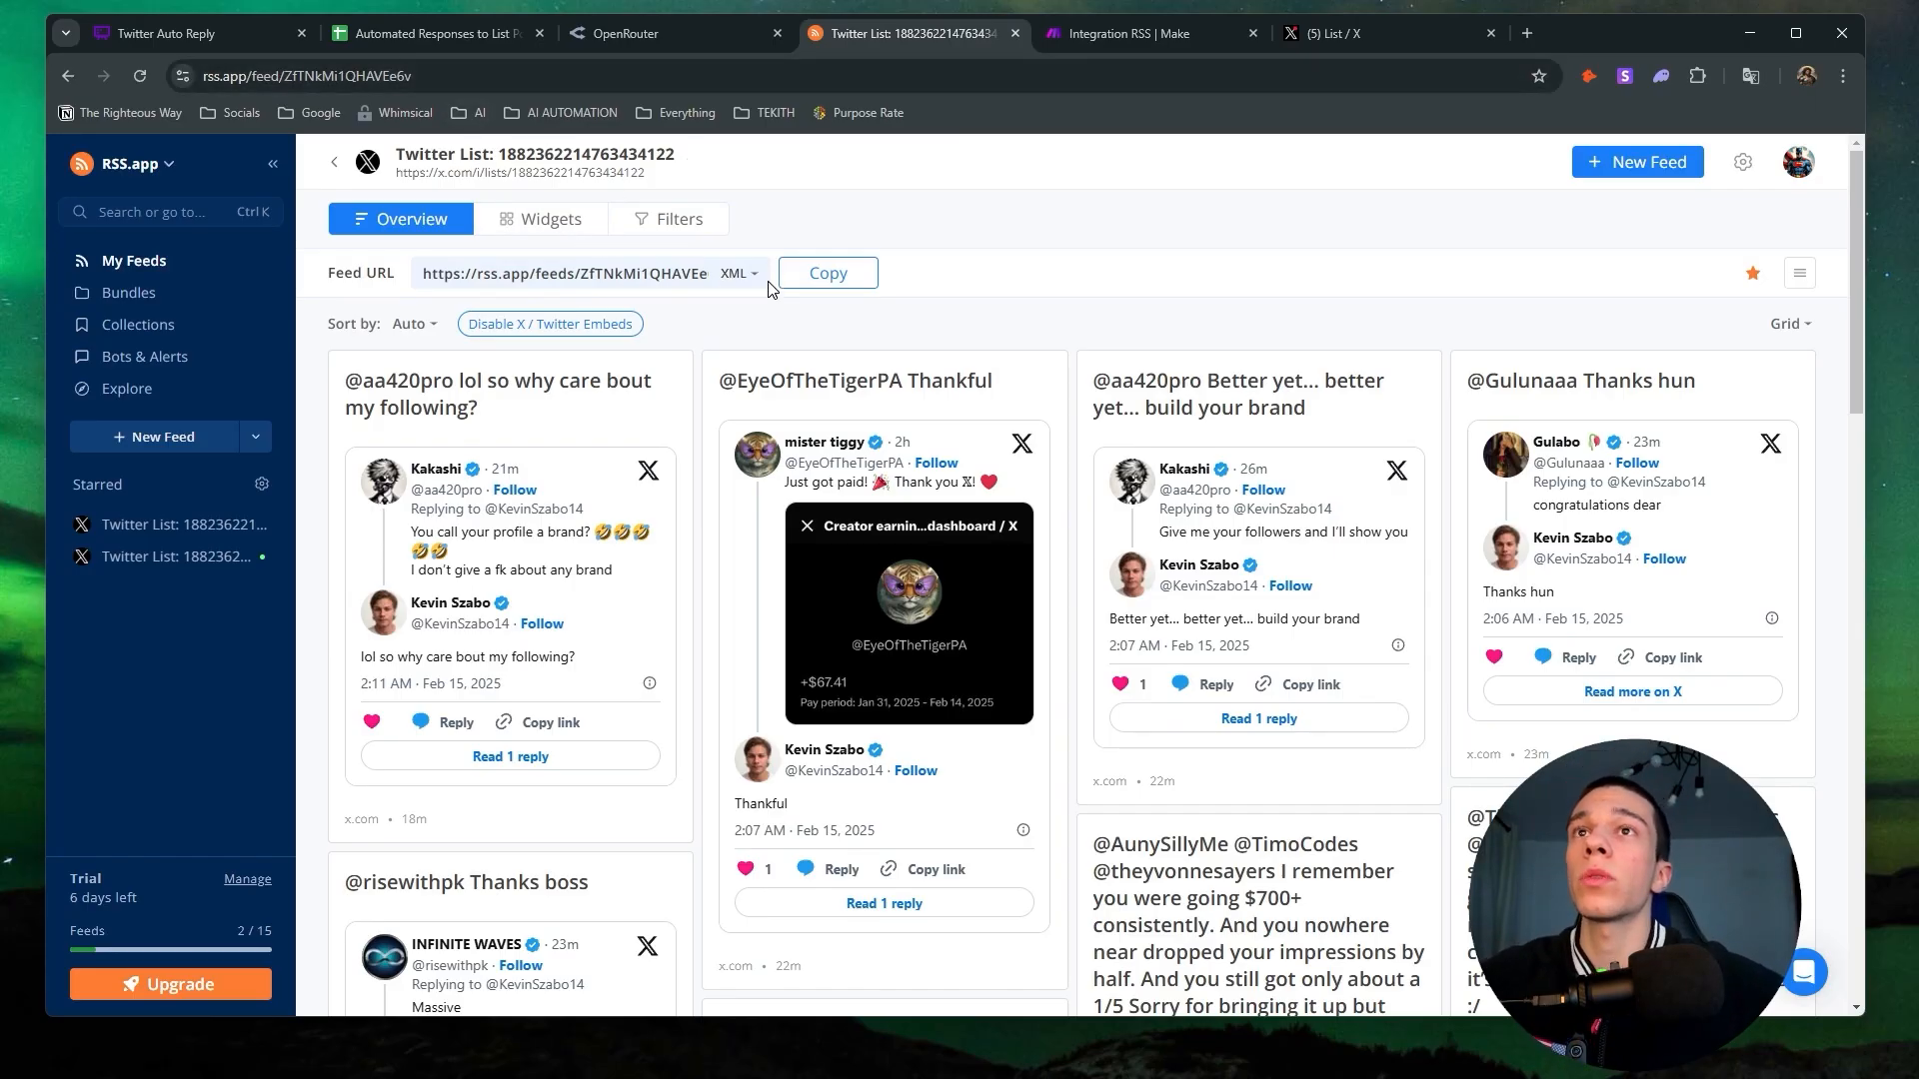
Copy the saved feed's XML URL into the RSS module in Make, set the maximum number of returned items to 20, and save the module.
{"action": "left_click", "coordinate": [815, 292]}
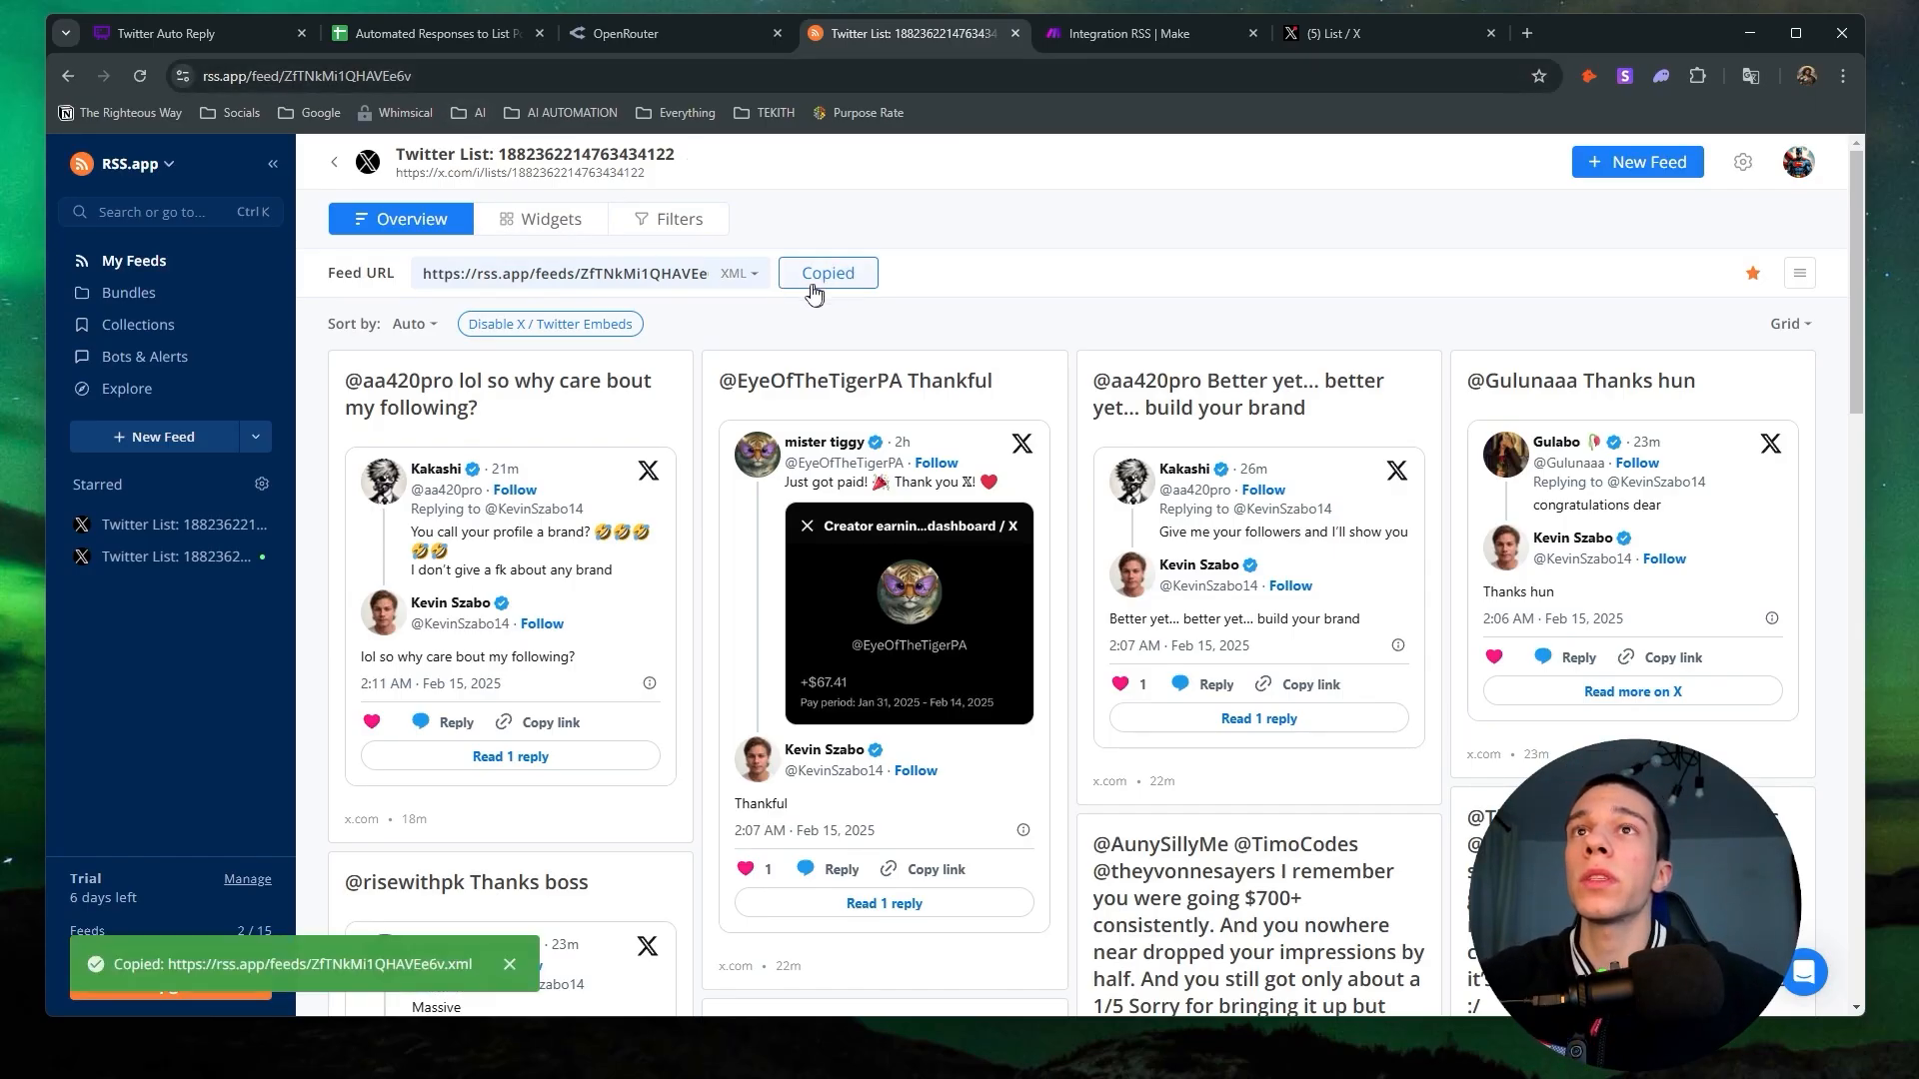
{"action": "left_click", "coordinate": [740, 275]}
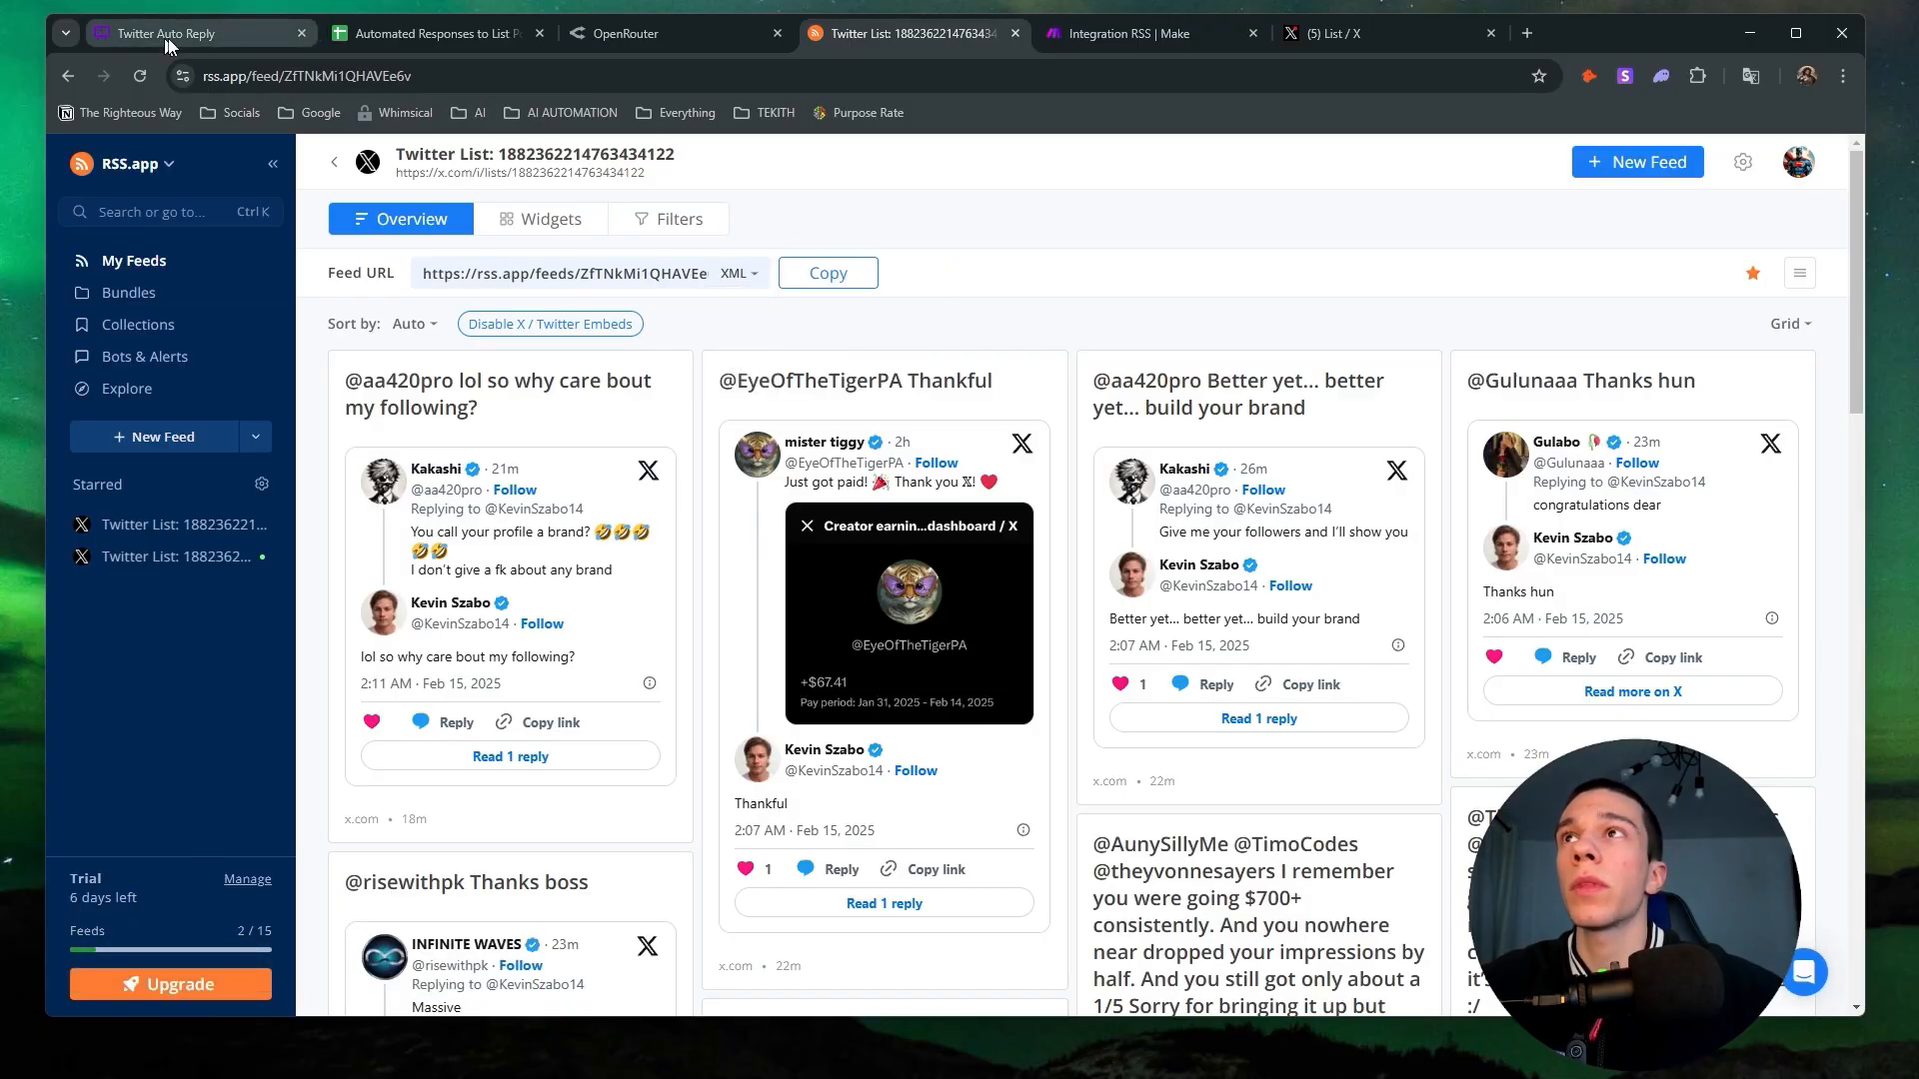
{"action": "left_click", "coordinate": [284, 34]}
{"action": "left_click", "coordinate": [1140, 33]}
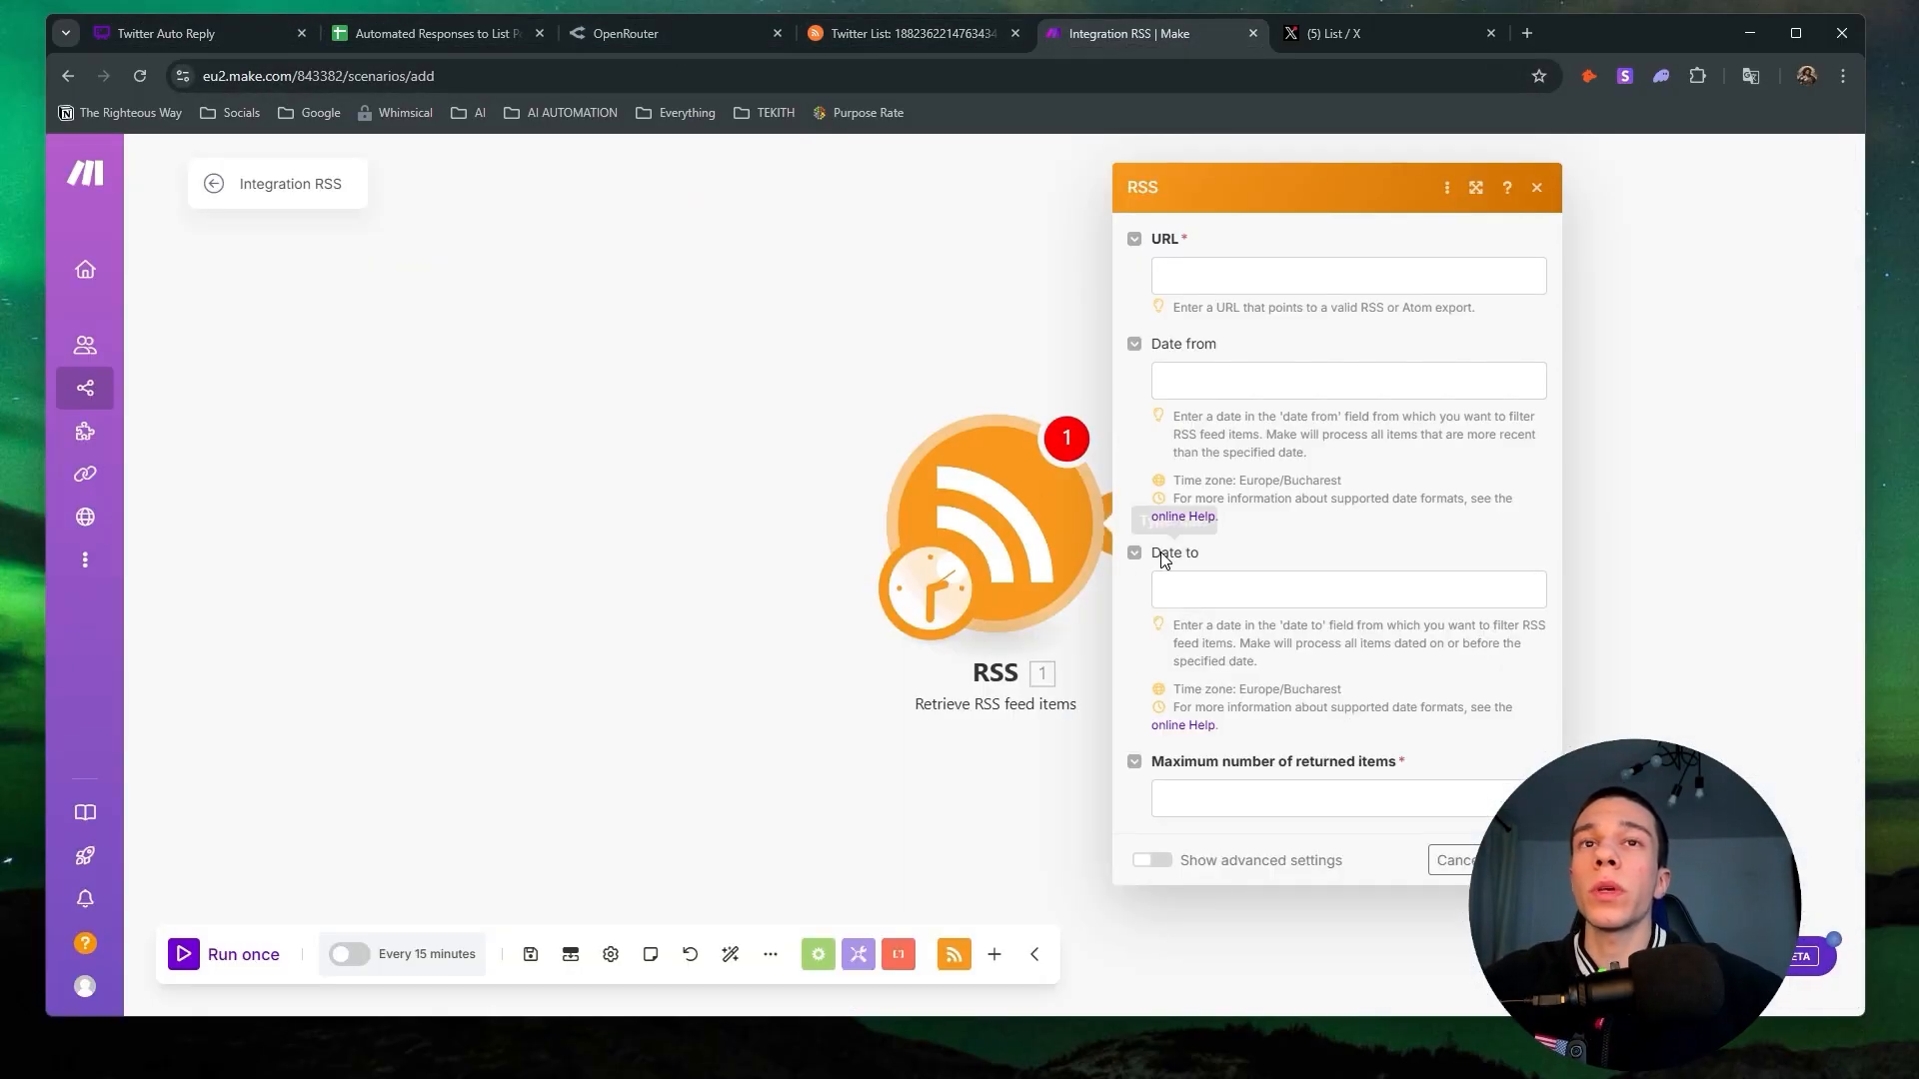
{"action": "key", "text": "ctrl+v"}
{"action": "left_click", "coordinate": [1291, 791]}
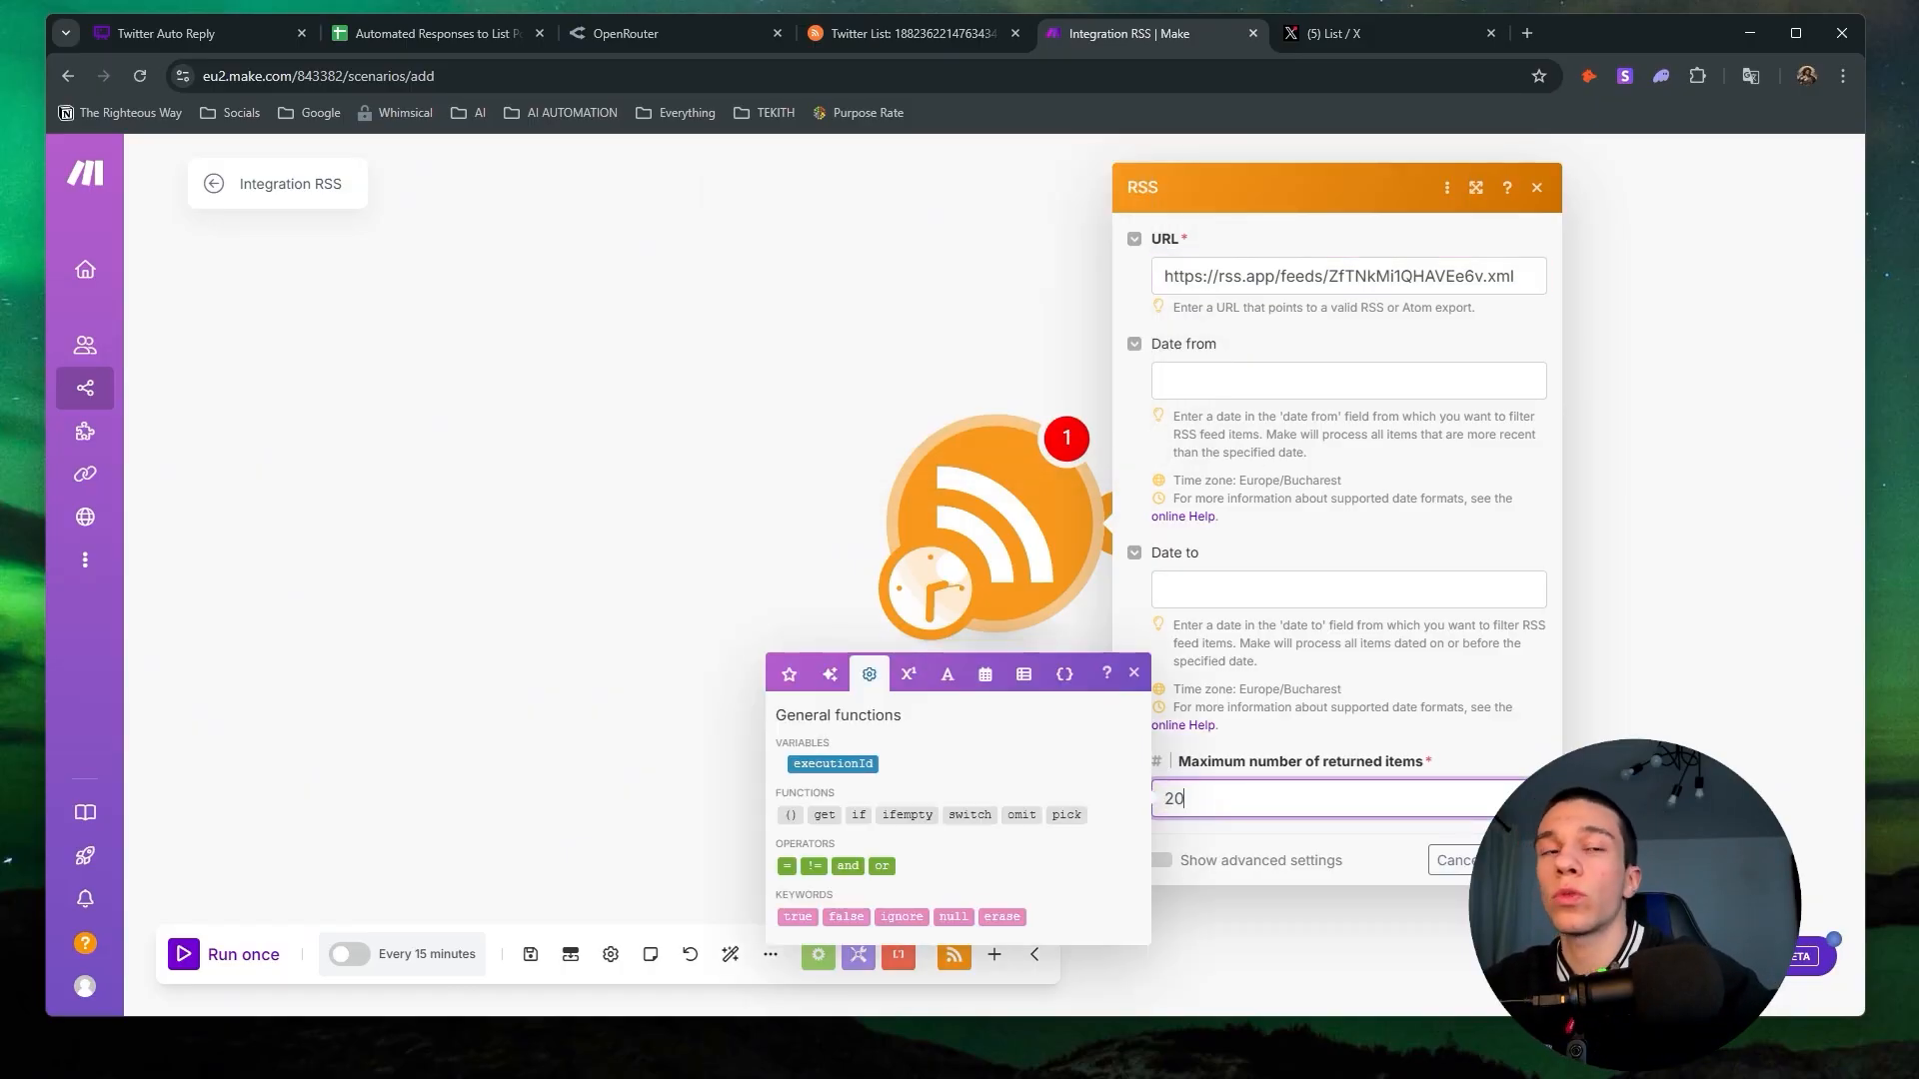
{"action": "left_click", "coordinate": [1522, 861]}
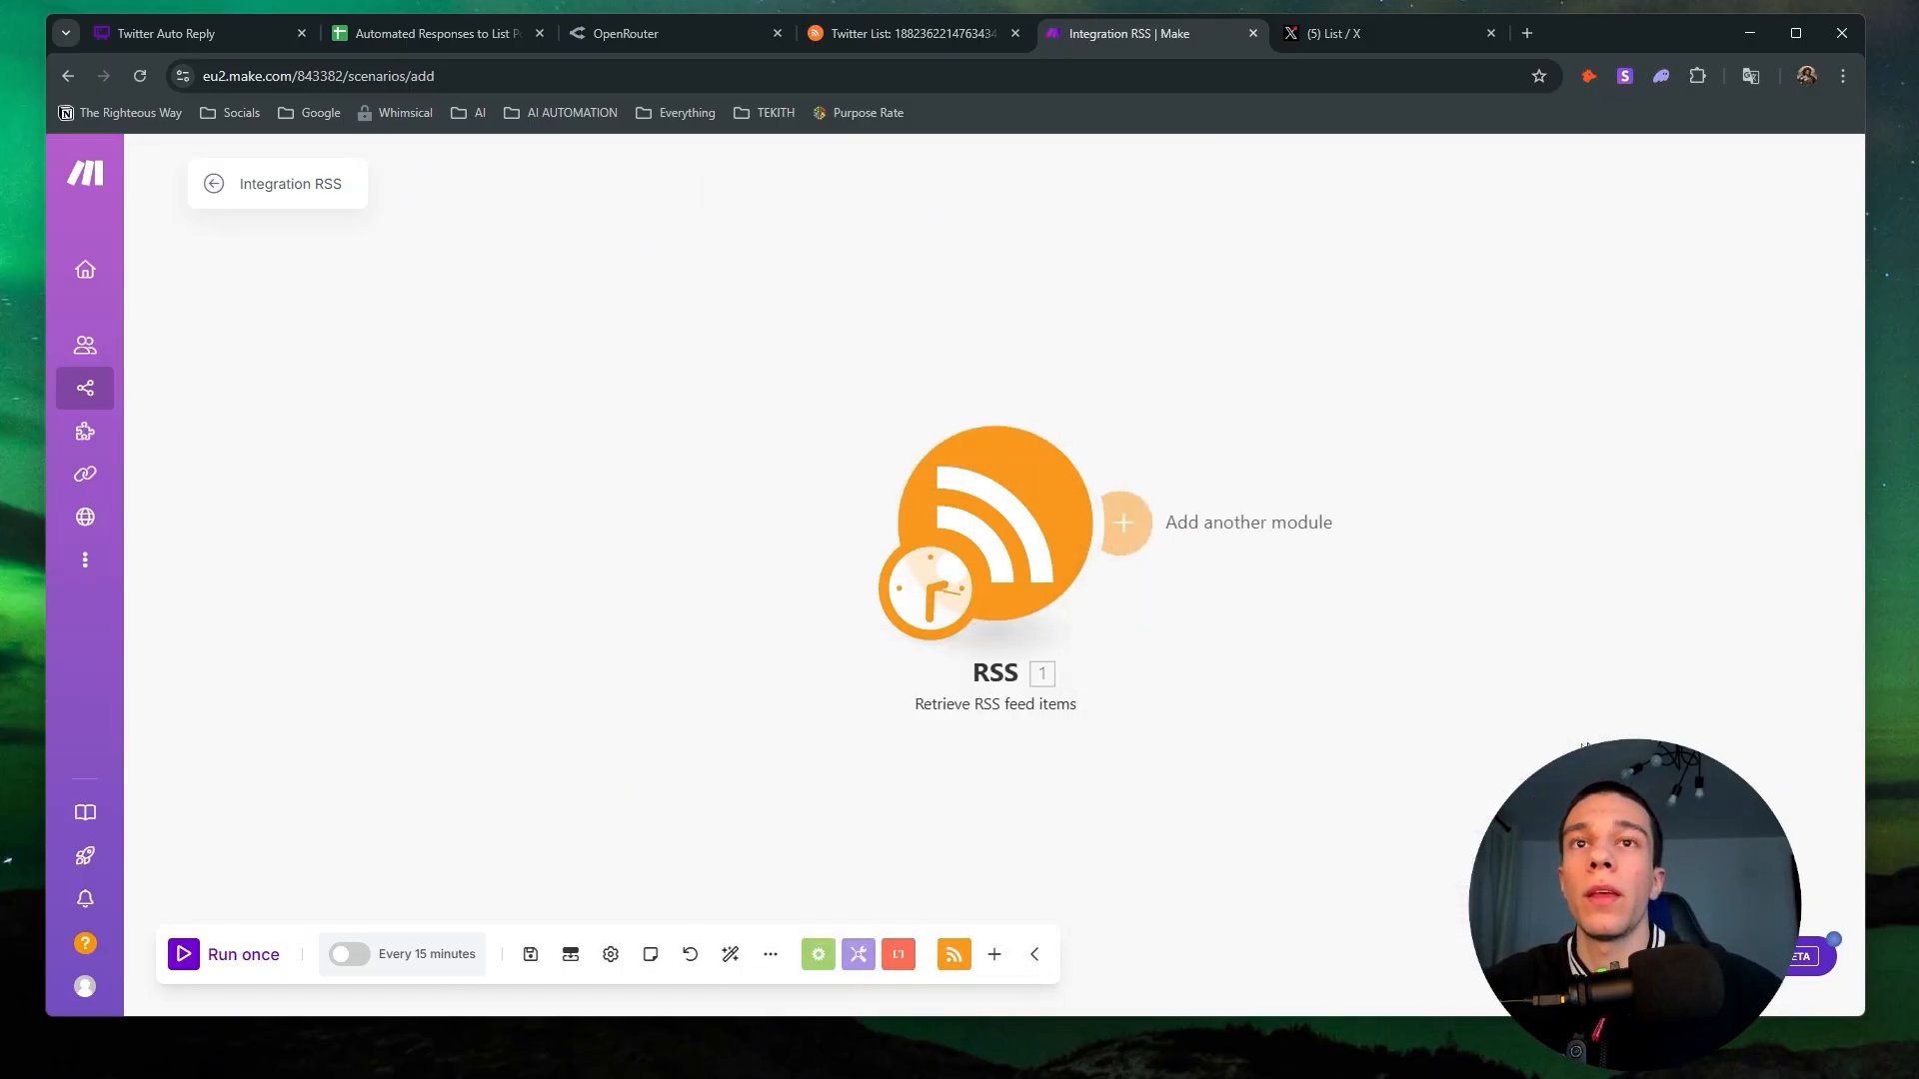
{"action": "left_click_drag", "start_coordinate": [1448, 655], "coordinate": [883, 604]}
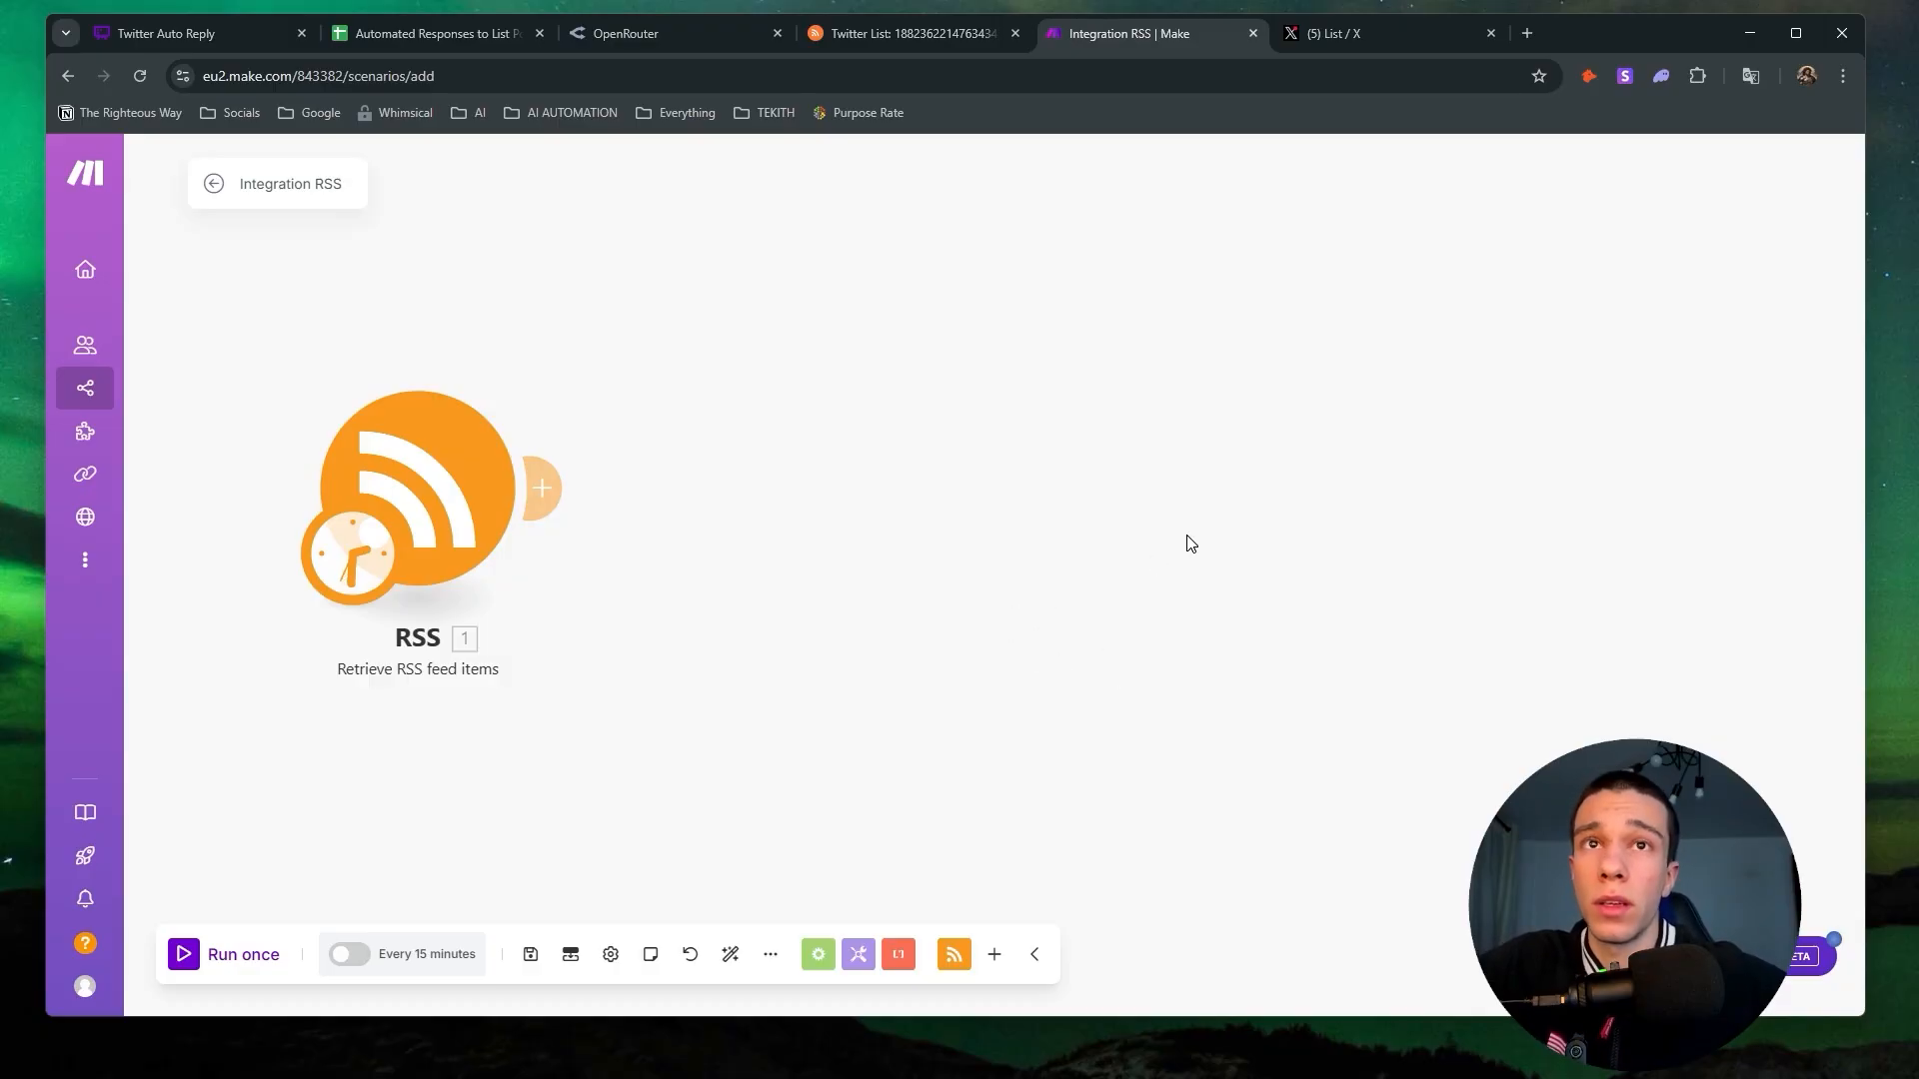
Add a Google Sheets Add a Row module to the scenario and connect it automatically to the RSS module.
{"action": "left_click", "coordinate": [1187, 540]}
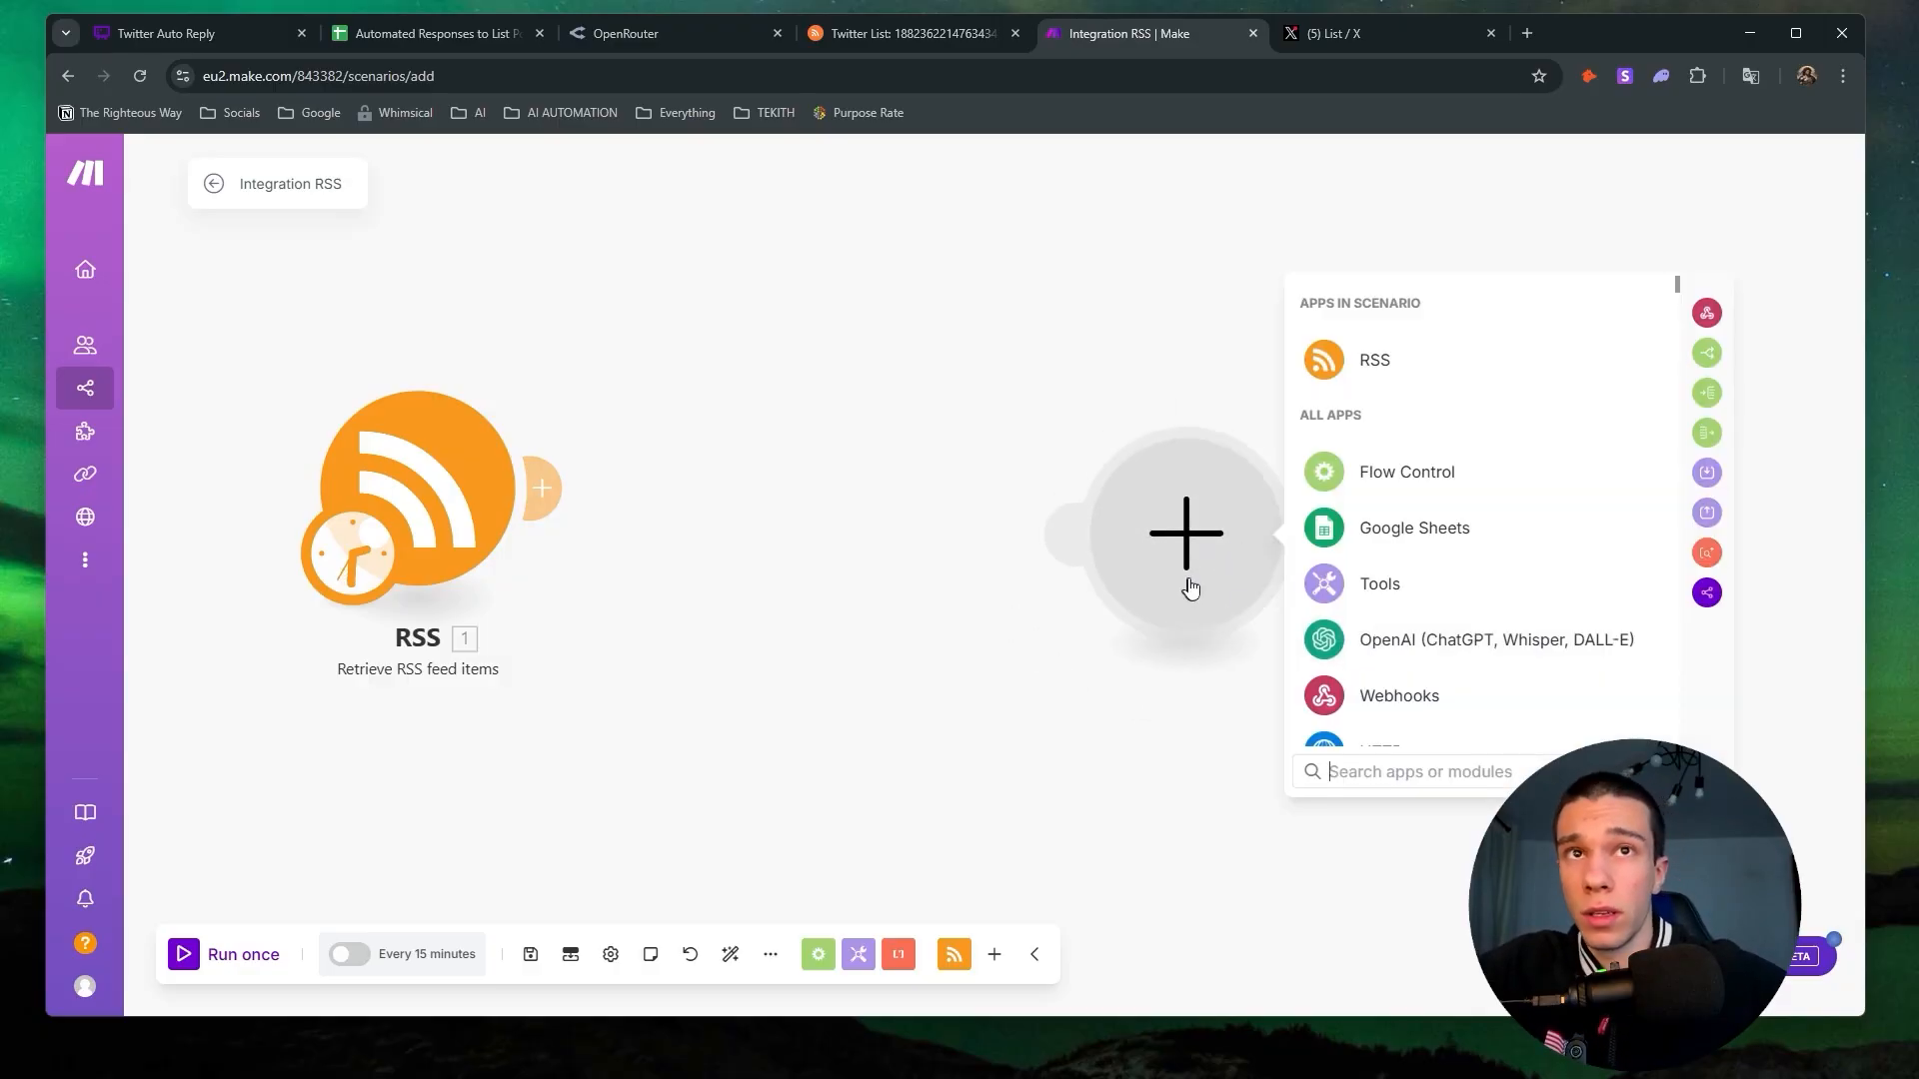
{"action": "left_click", "coordinate": [1406, 543]}
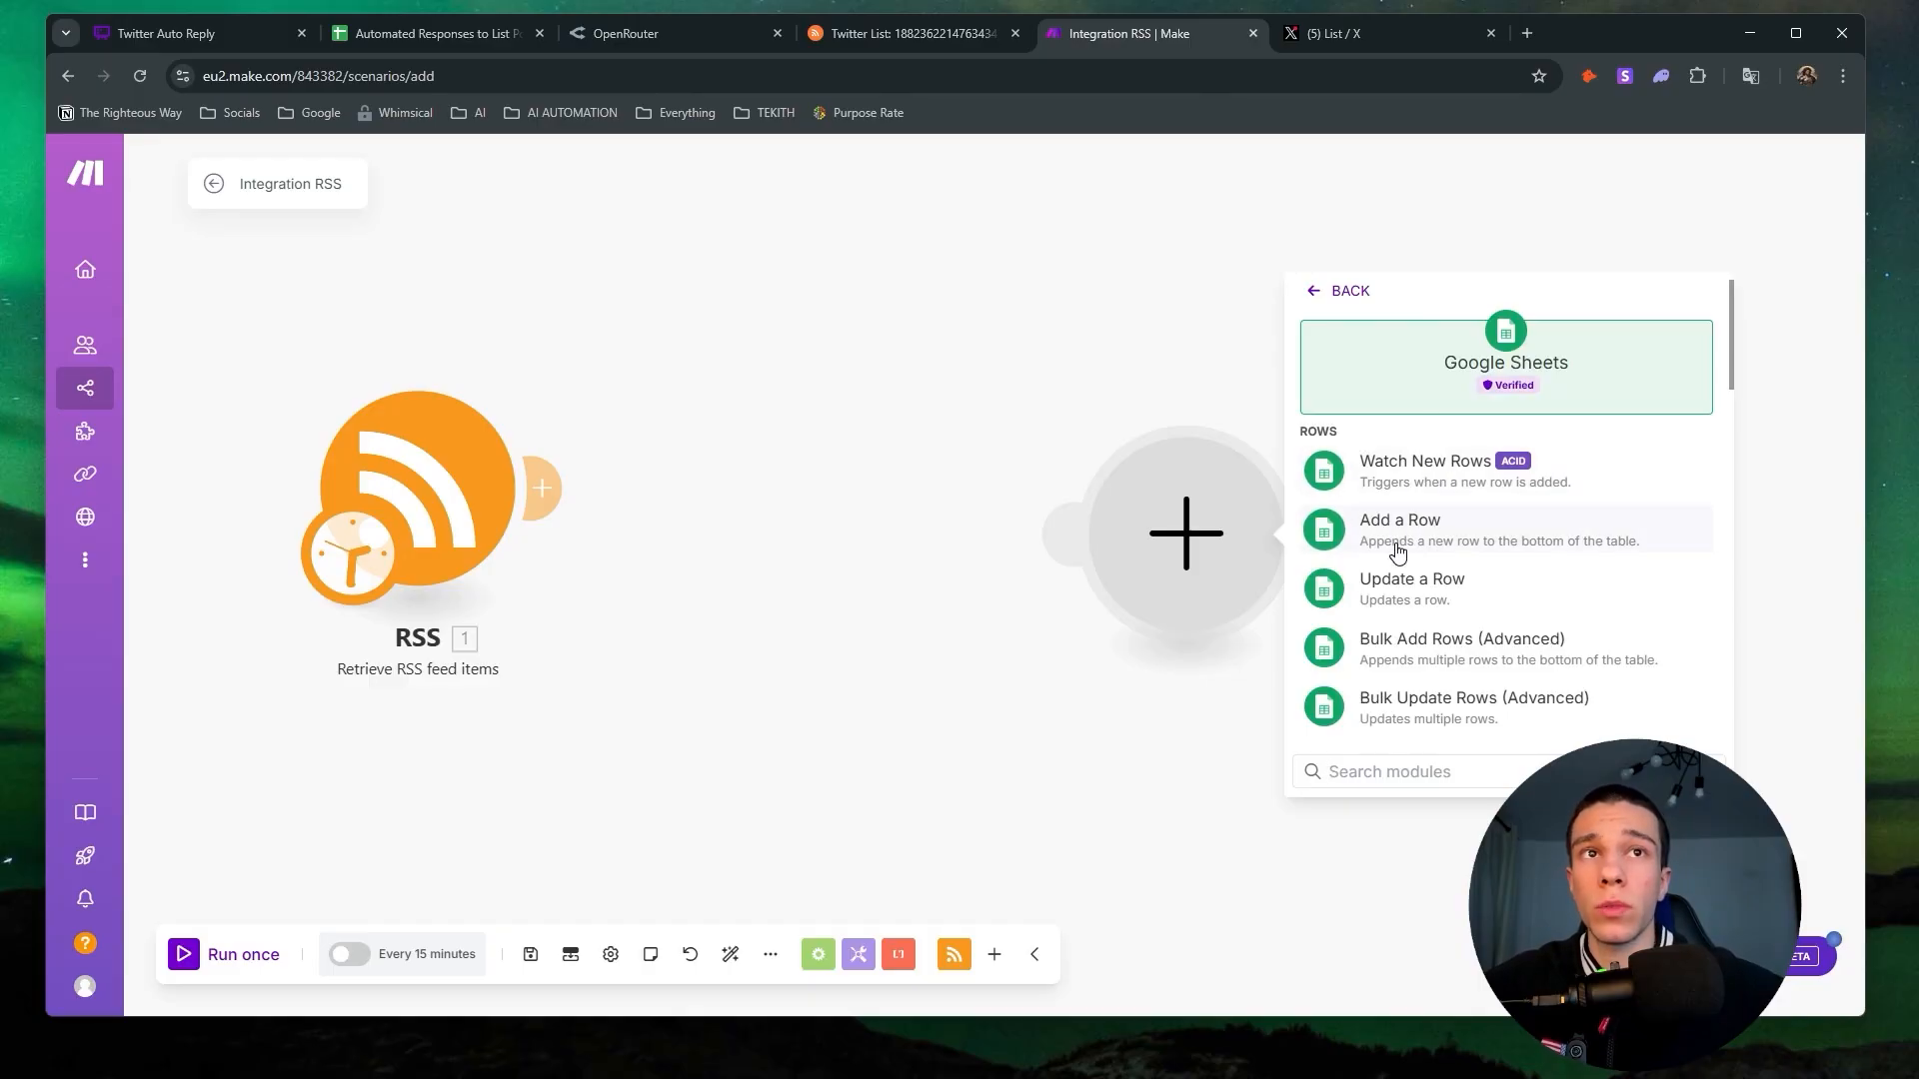
{"action": "left_click", "coordinate": [1429, 542]}
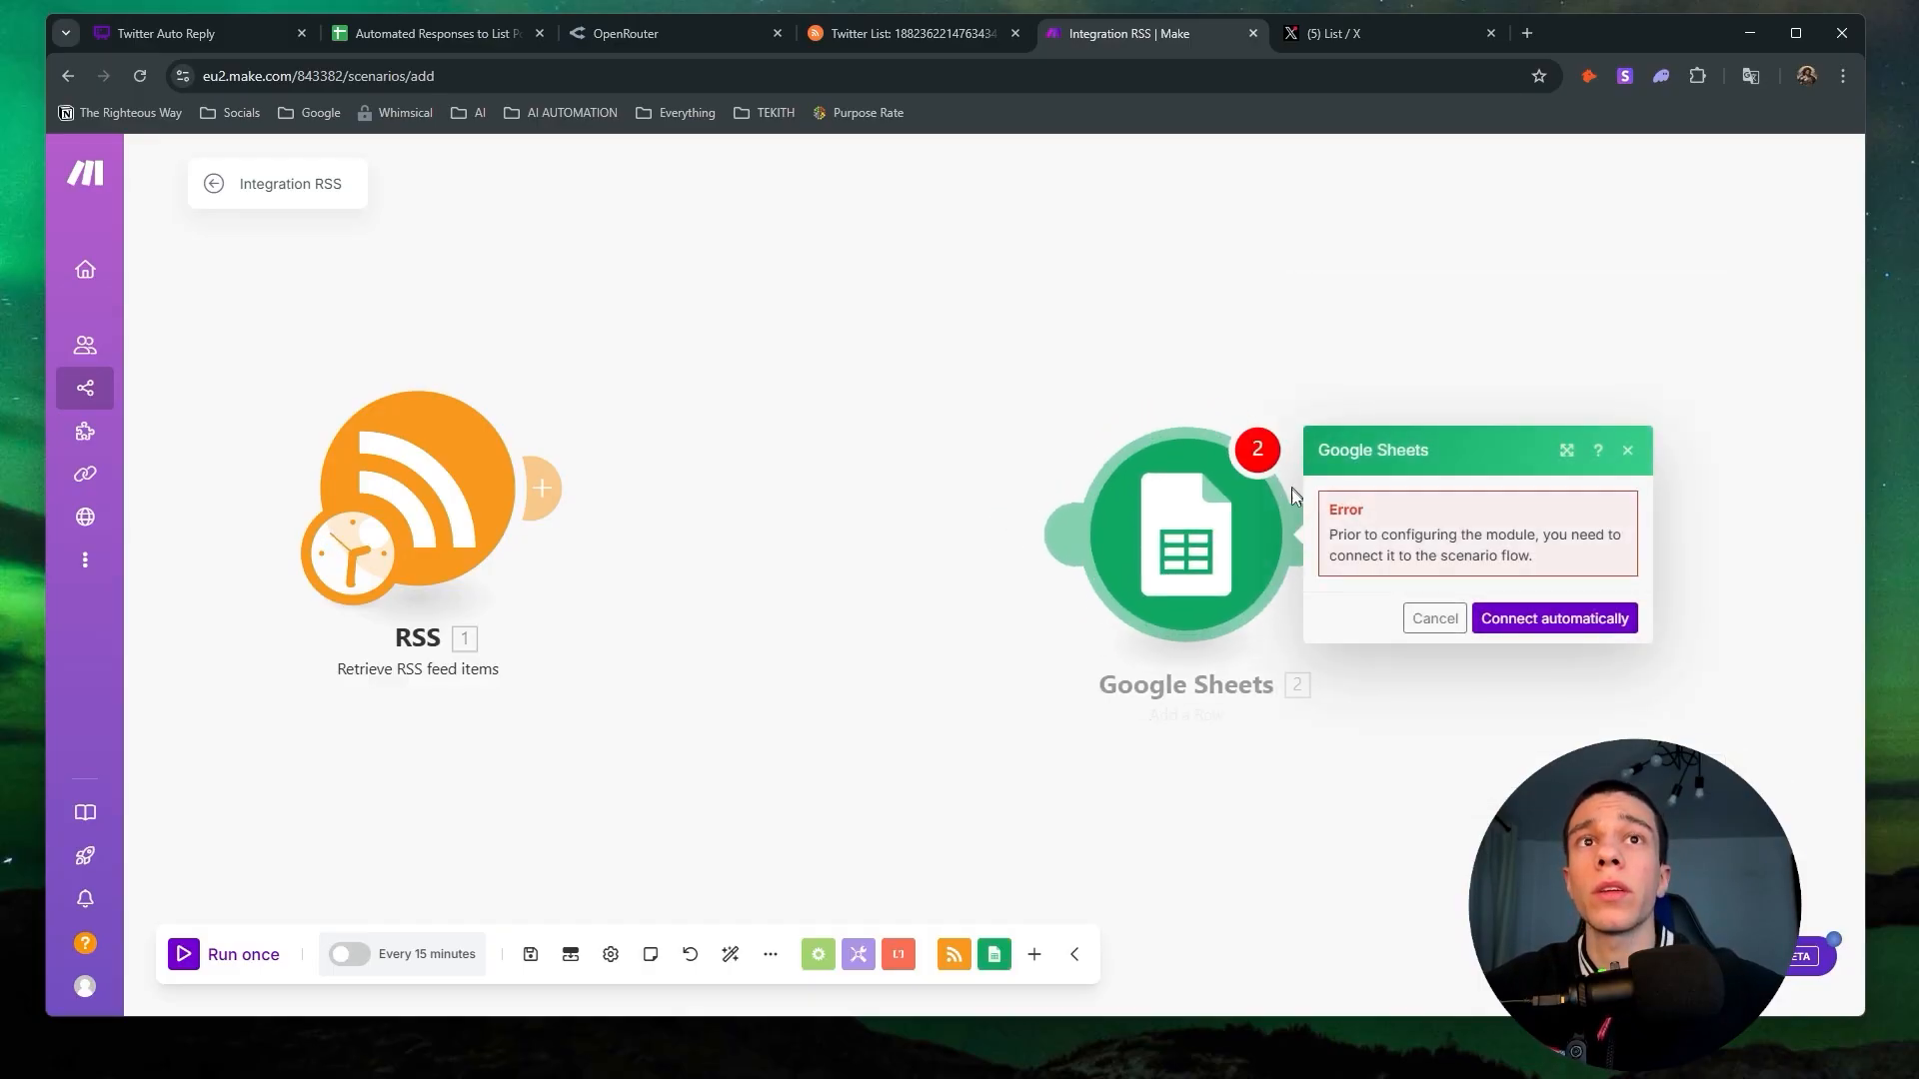
{"action": "left_click", "coordinate": [1509, 621]}
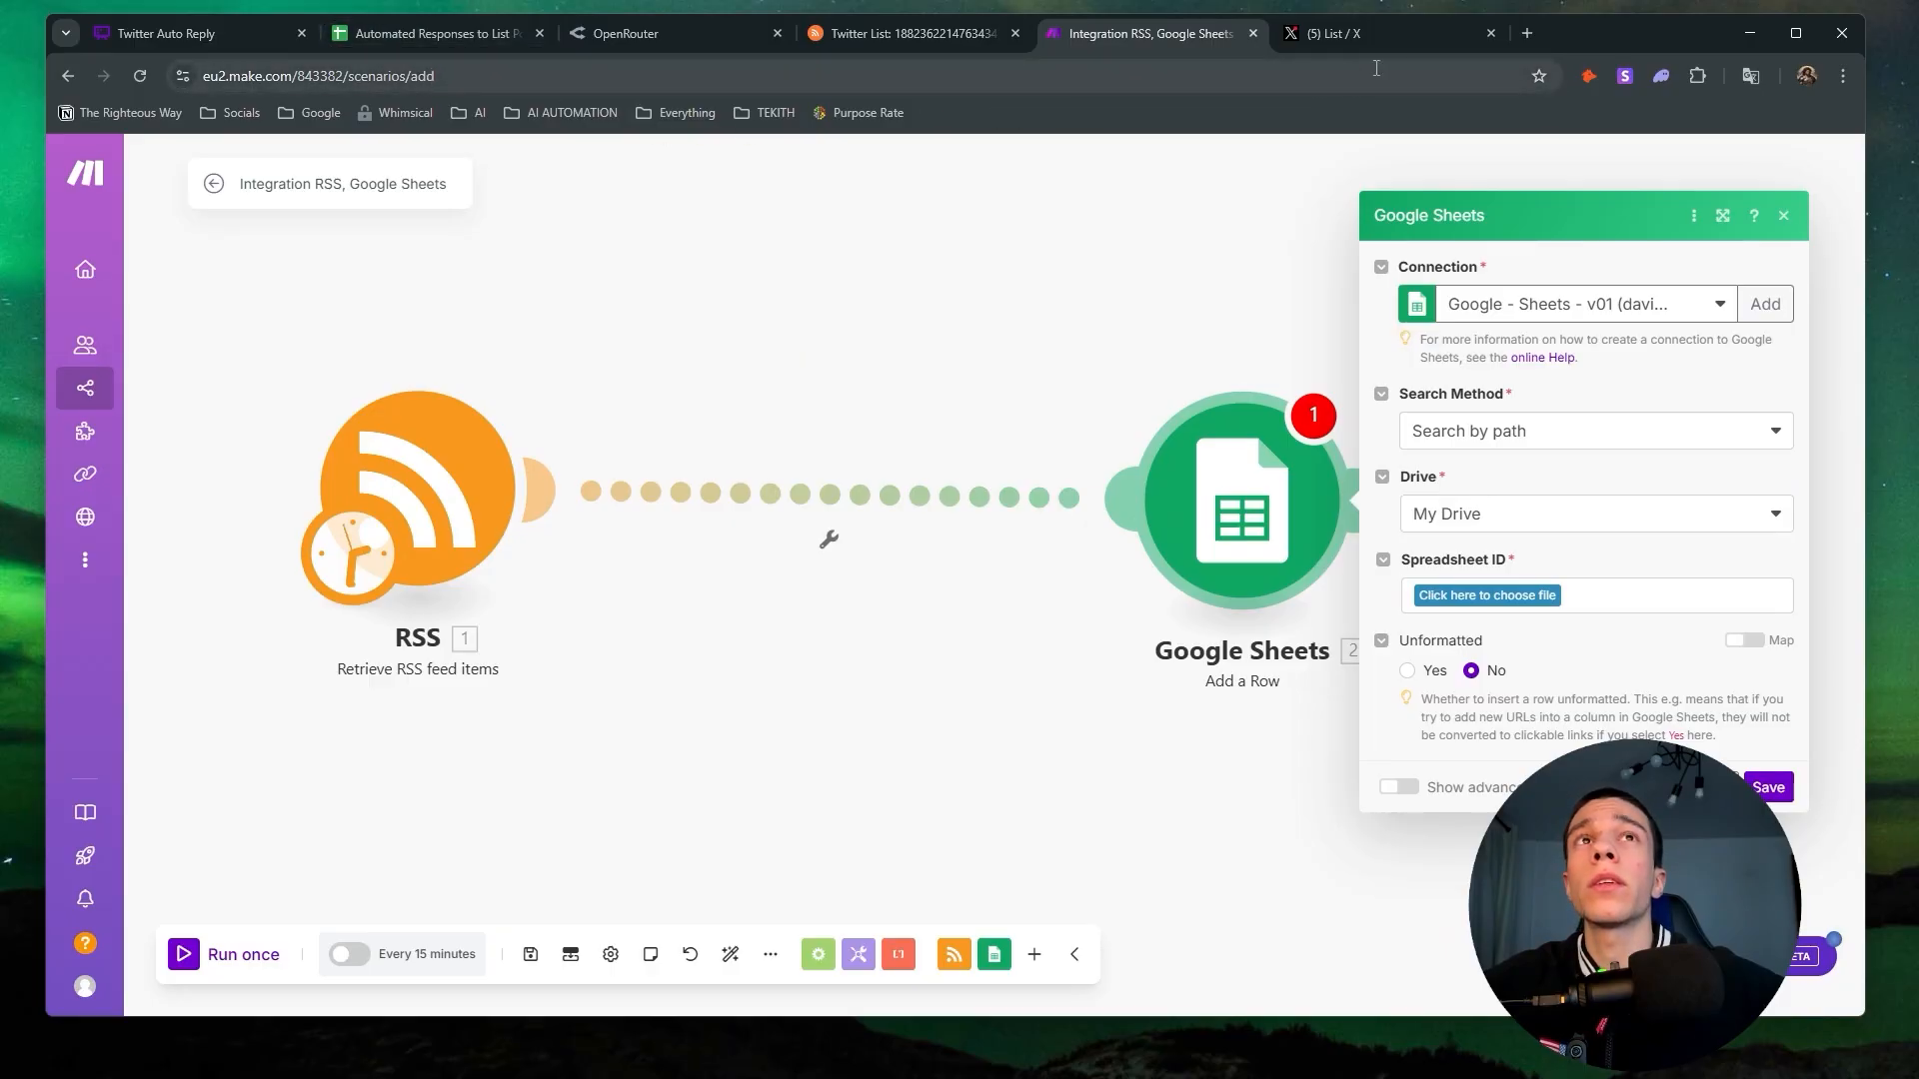
Switch to Google Sheets, review the existing Automated Responses to List Posts sheet, and create a new blank spreadsheet.
{"action": "left_click", "coordinate": [422, 34]}
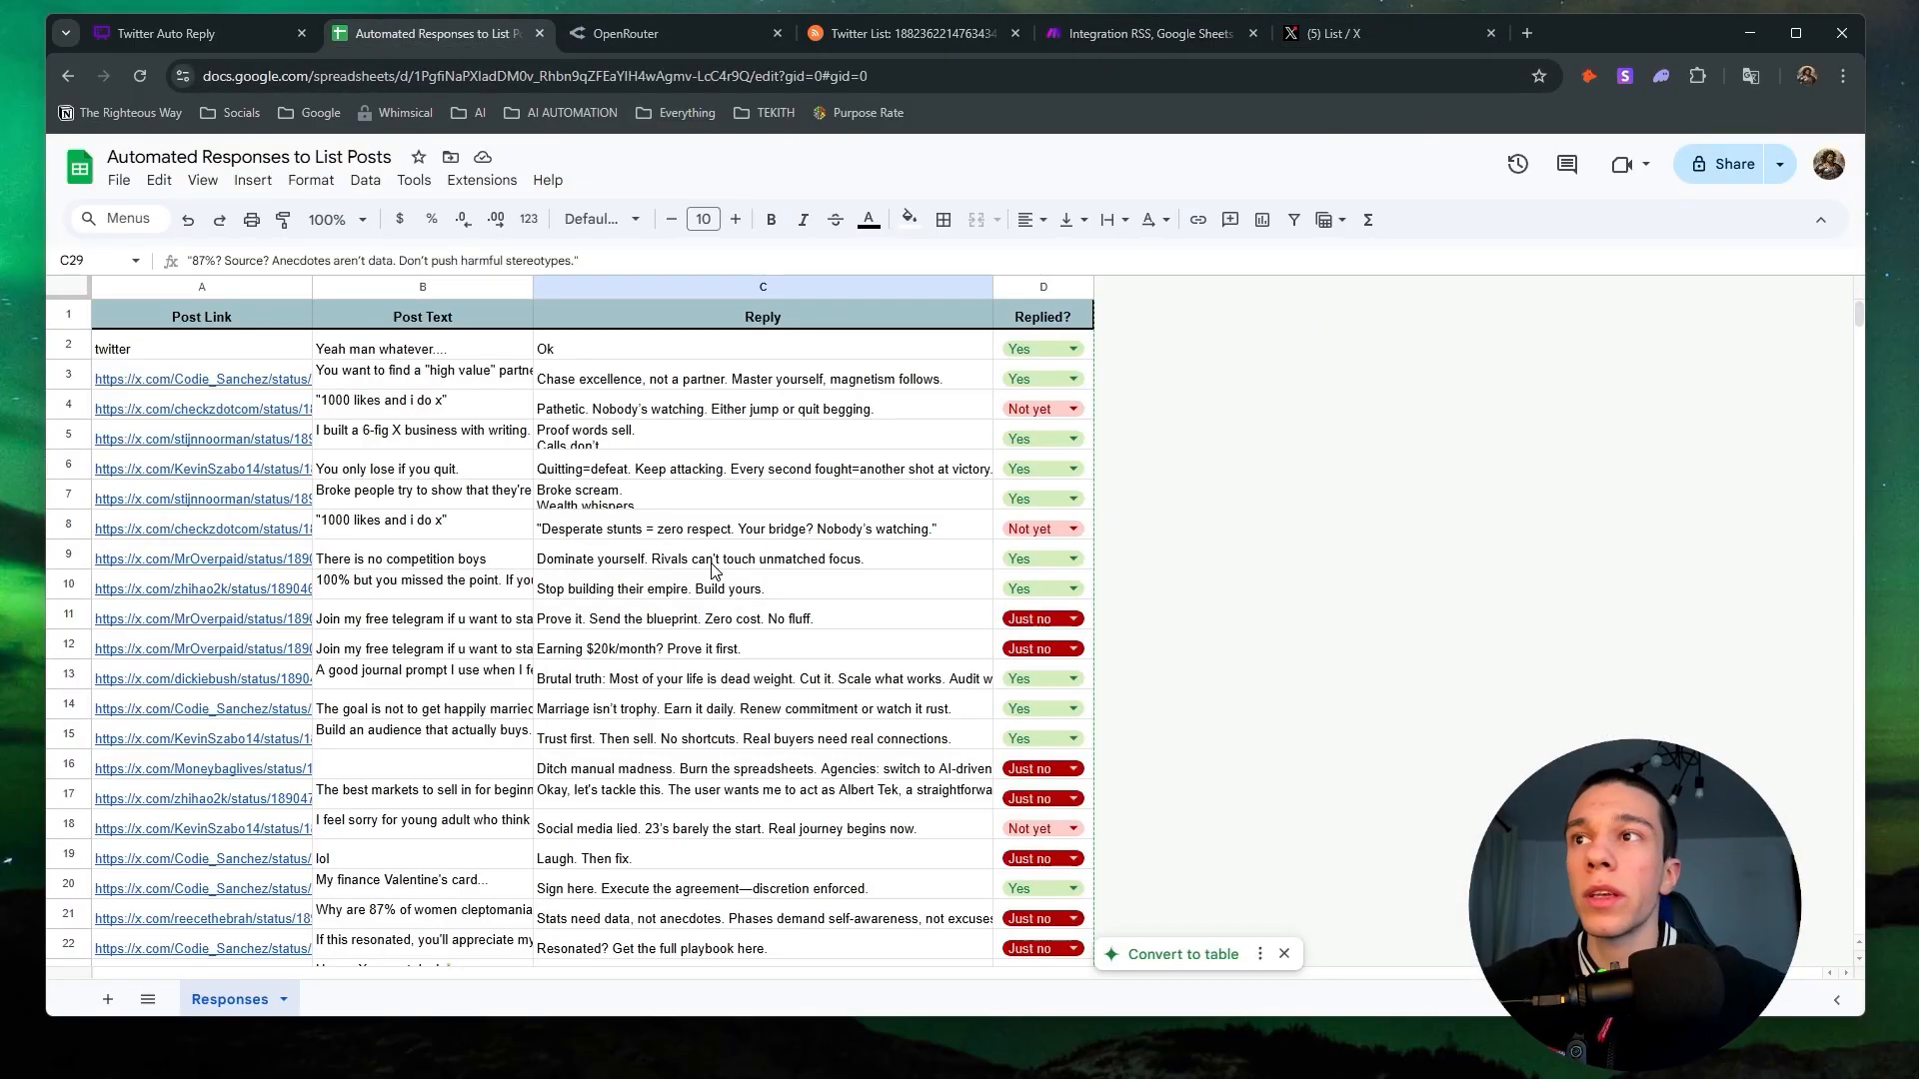
{"action": "scroll", "coordinate": [715, 570], "scroll_direction": "down", "scroll_amount": 5}
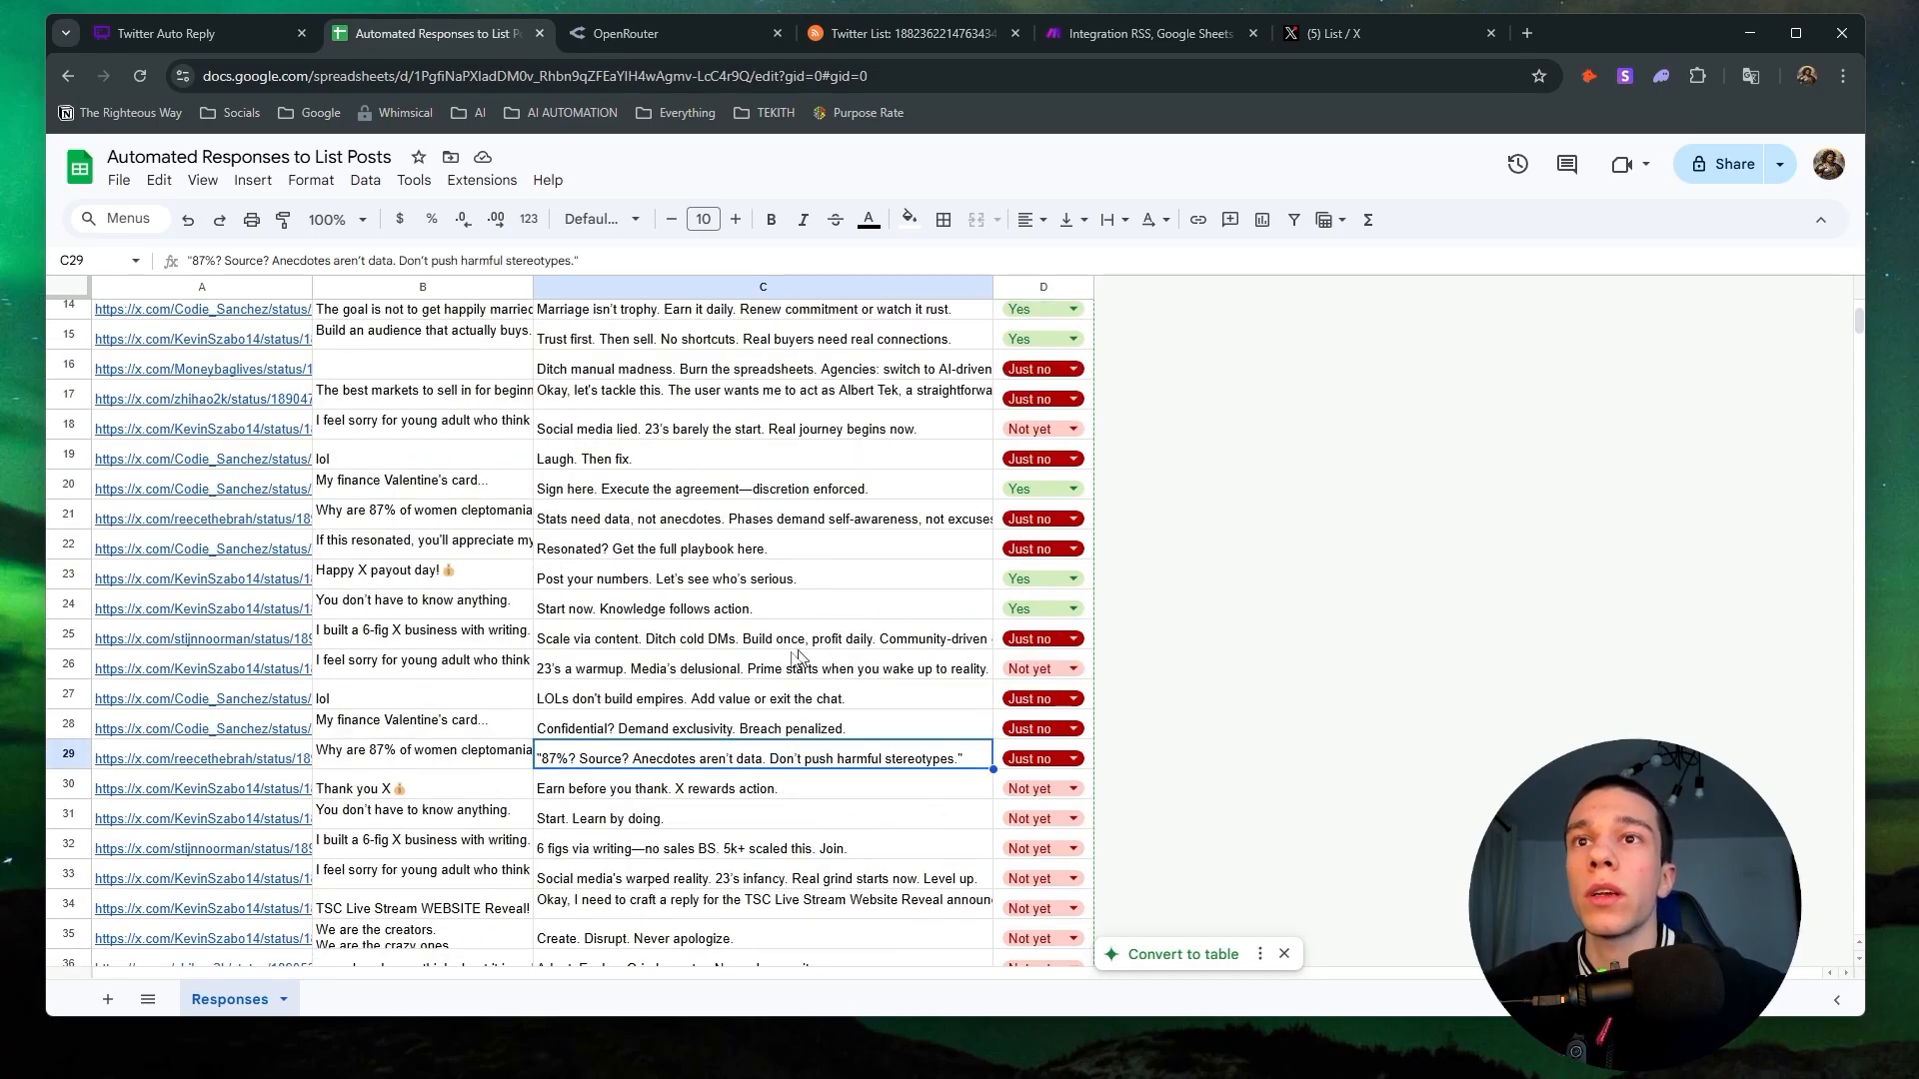
{"action": "scroll", "coordinate": [835, 674], "scroll_direction": "up", "scroll_amount": 3}
{"action": "scroll", "coordinate": [812, 627], "scroll_direction": "down", "scroll_amount": 4}
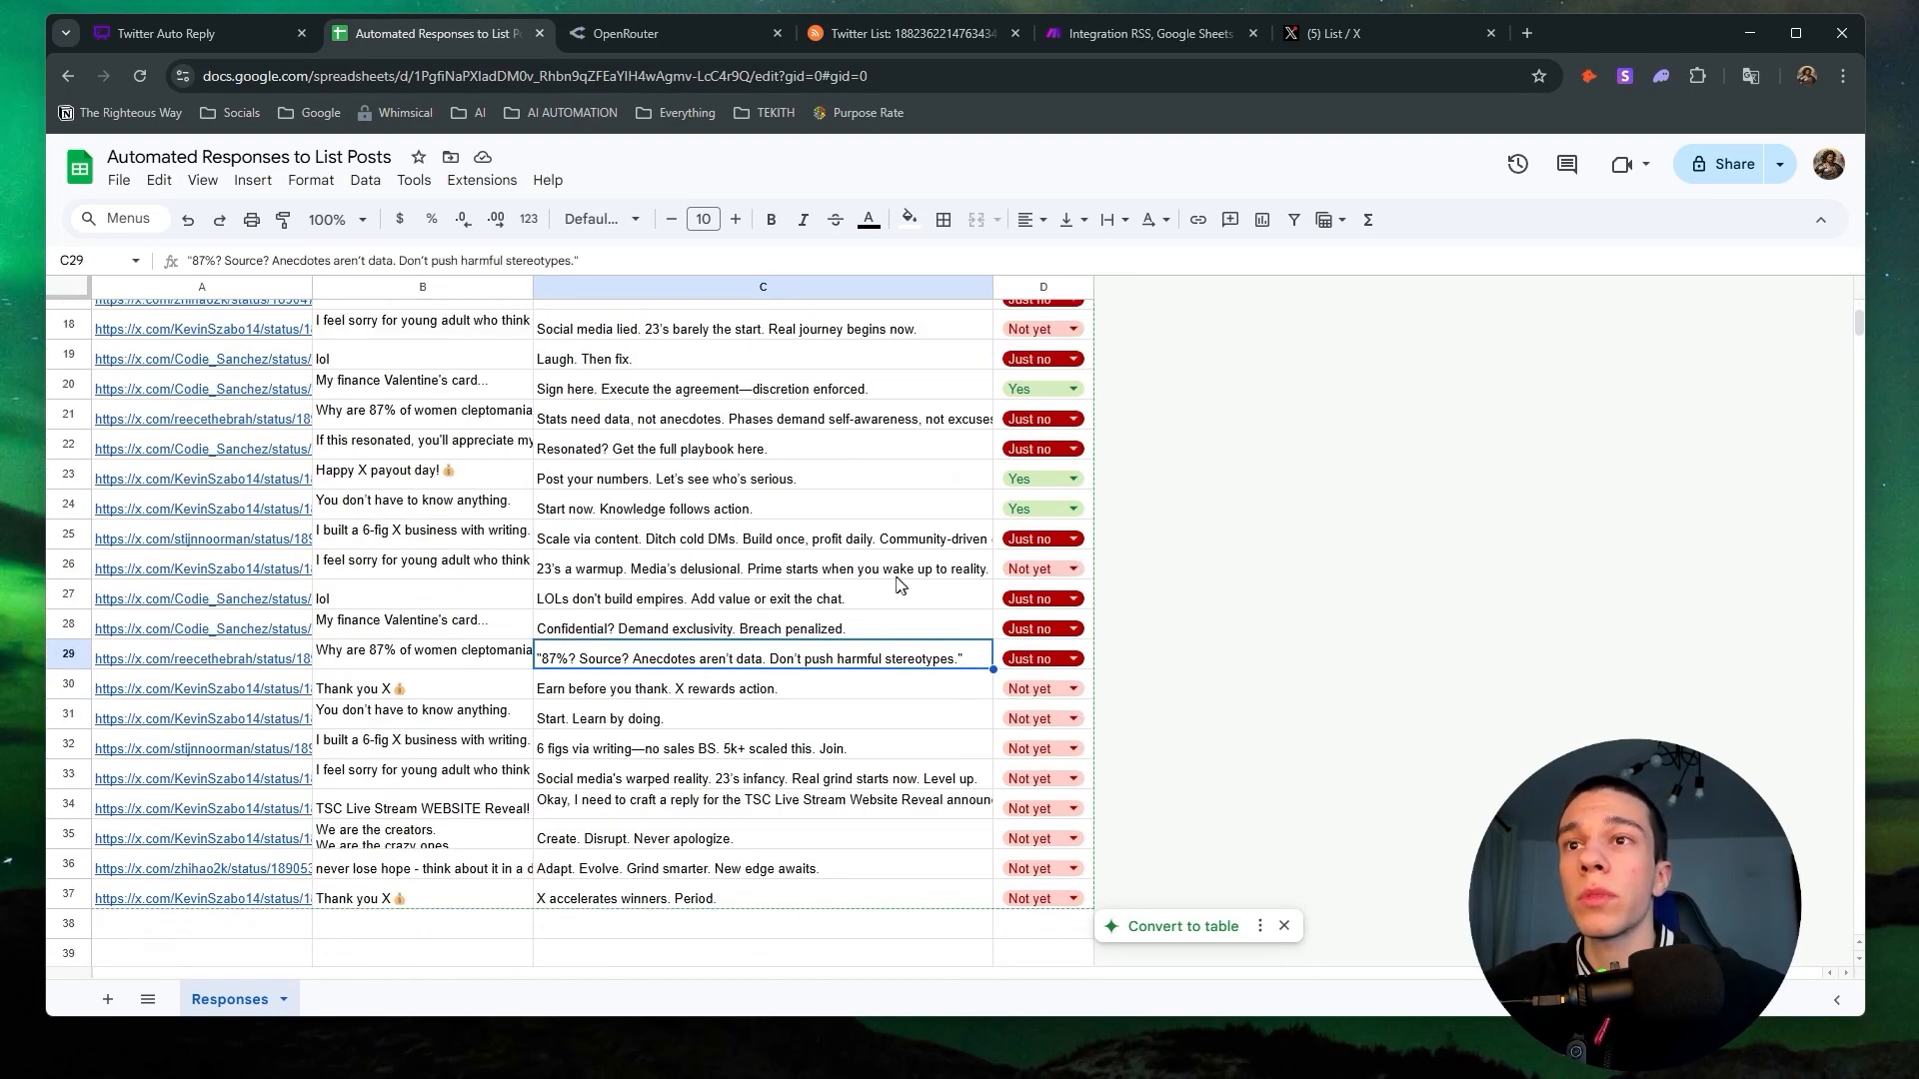
{"action": "scroll", "coordinate": [900, 585], "scroll_direction": "up", "scroll_amount": 6}
{"action": "left_click", "coordinate": [104, 173]}
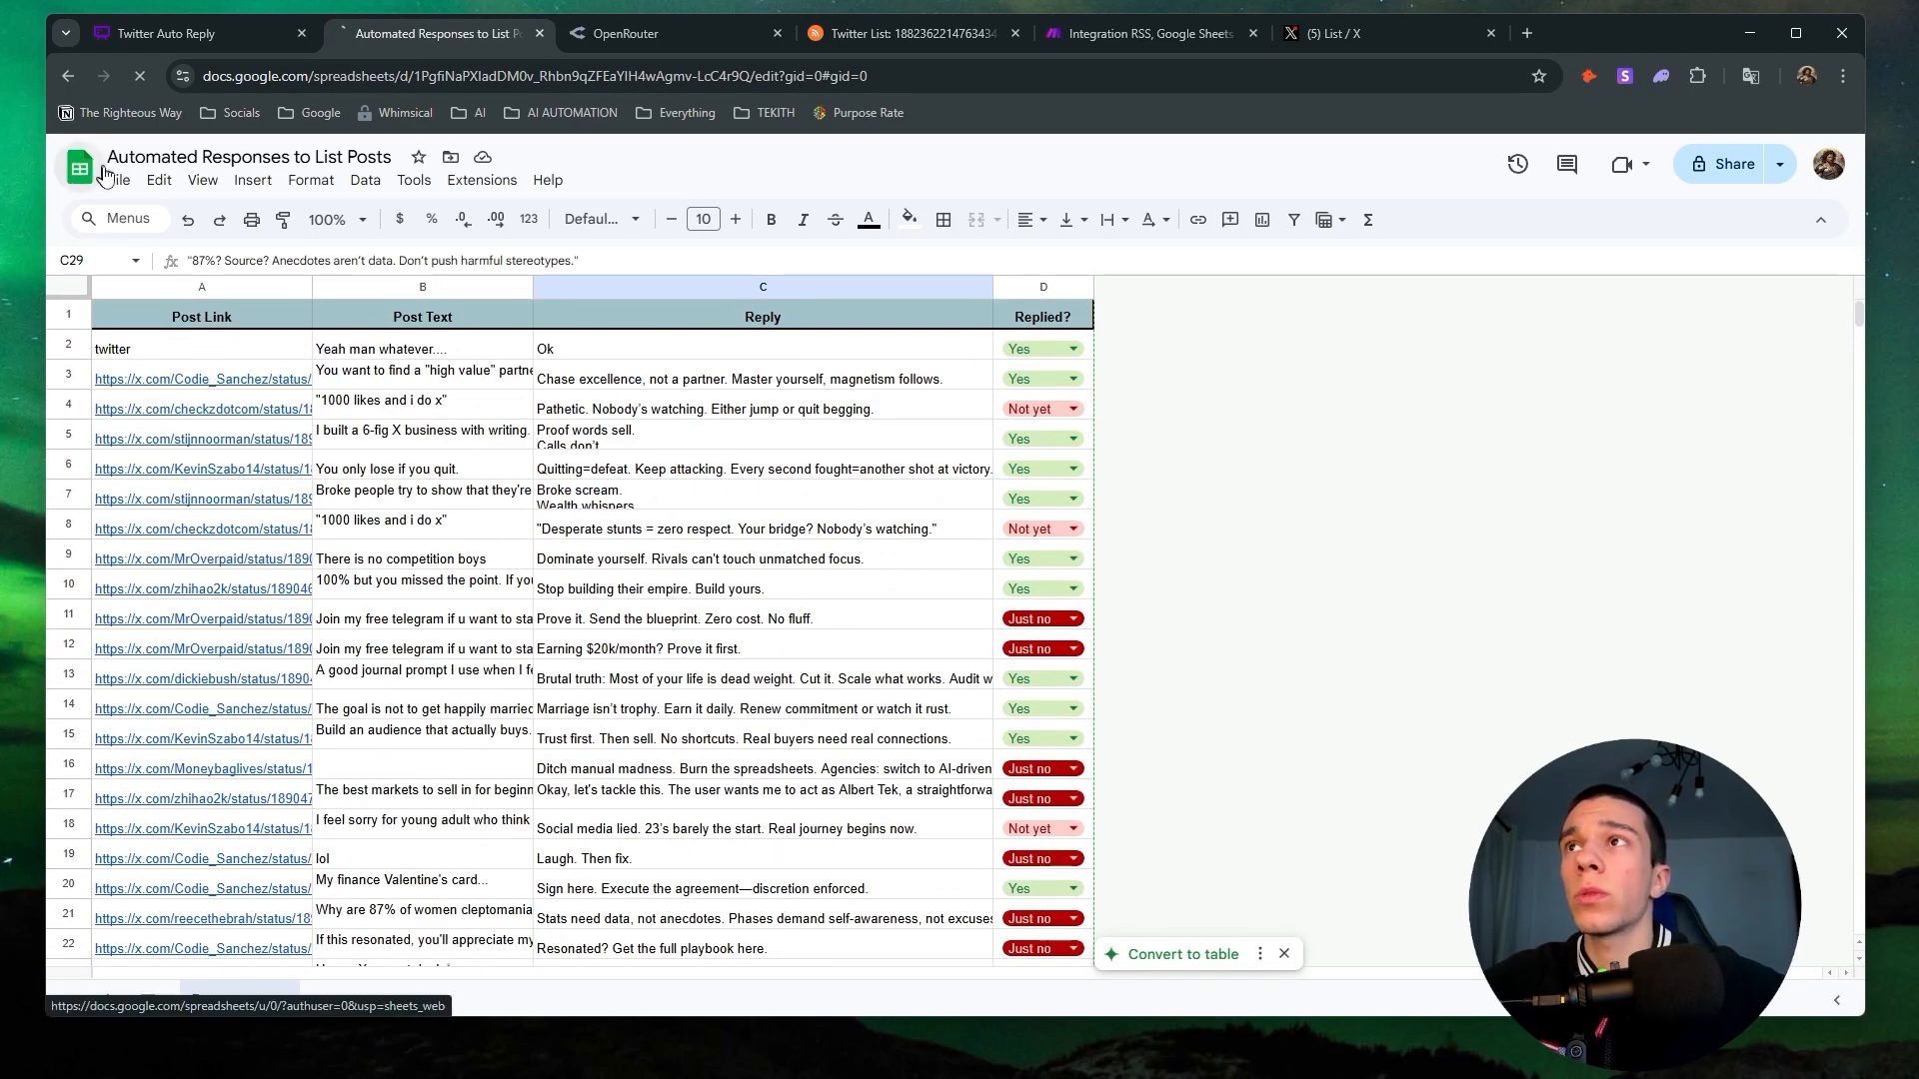
{"action": "left_click", "coordinate": [470, 320]}
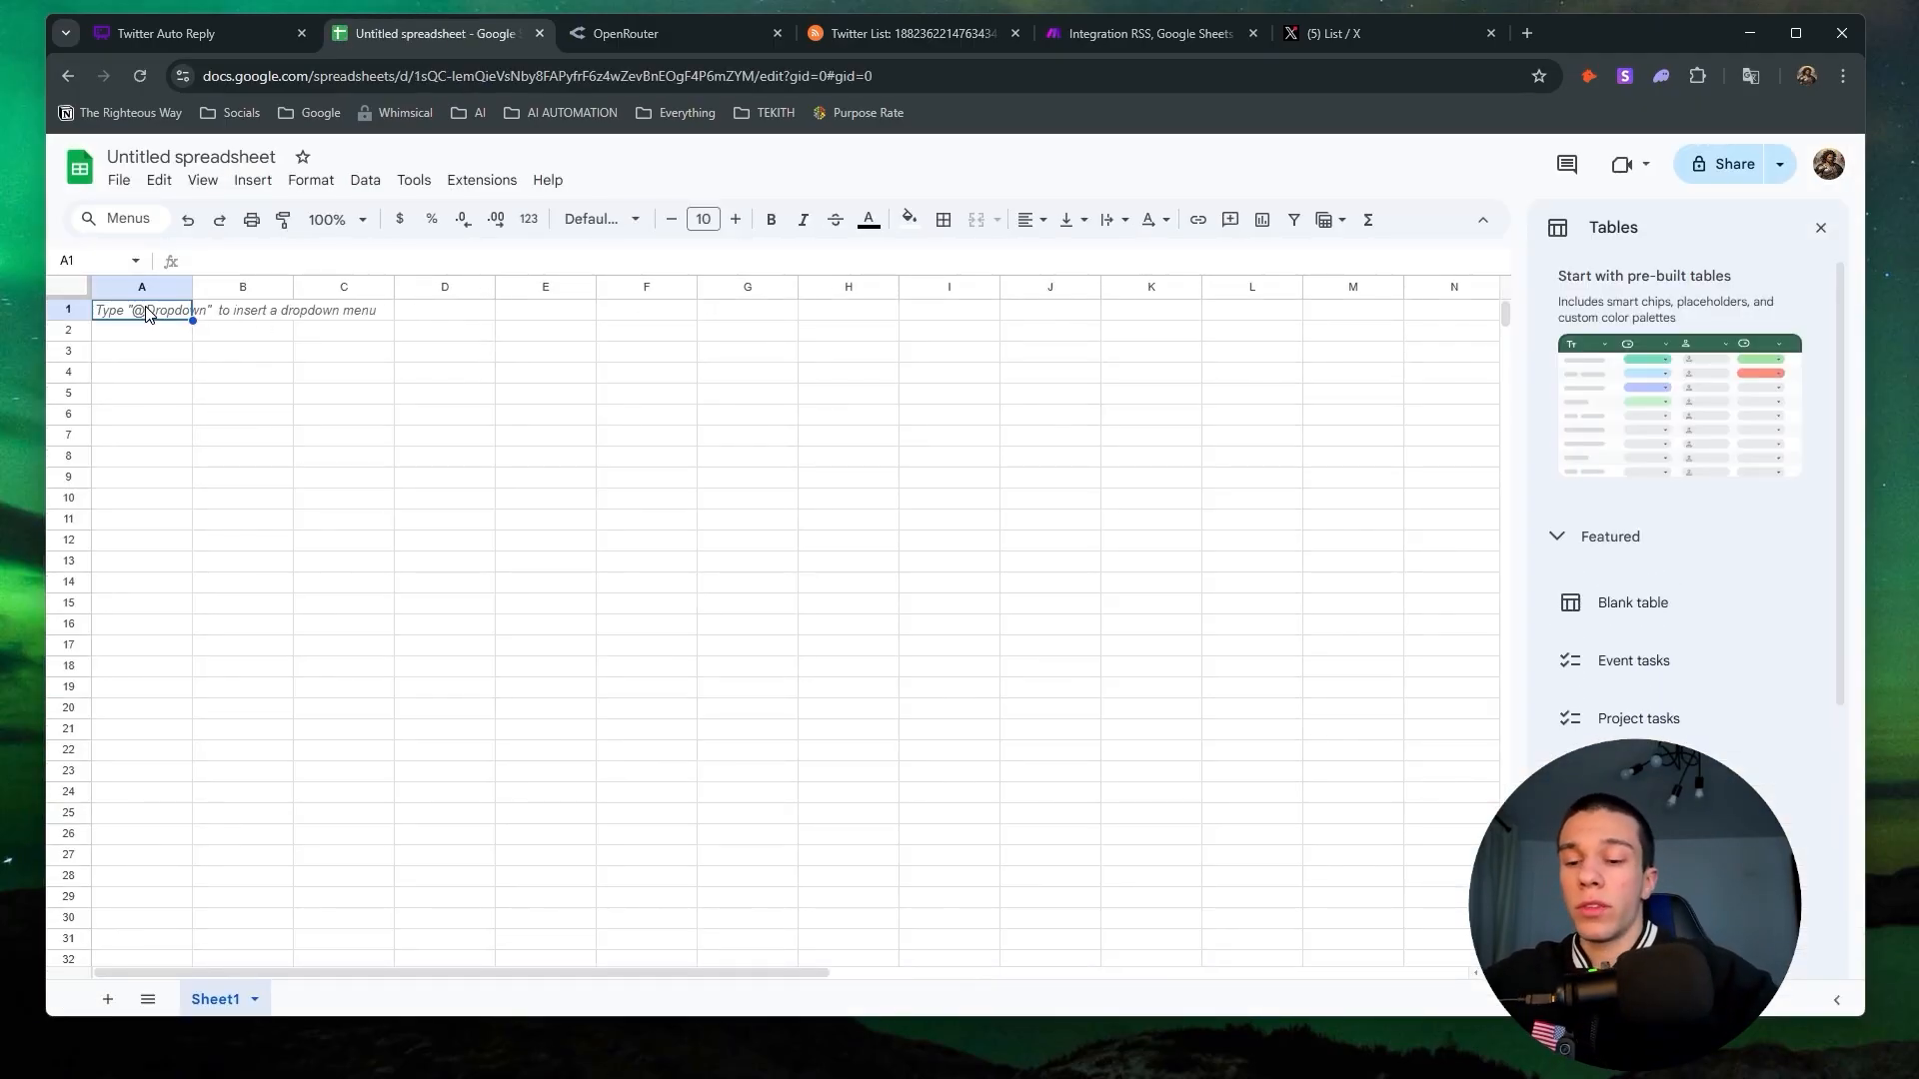
Enter the headers Post Link, Post, Reply and Replied? in cells A1 to D1.
{"action": "type", "text": "Post Link"}
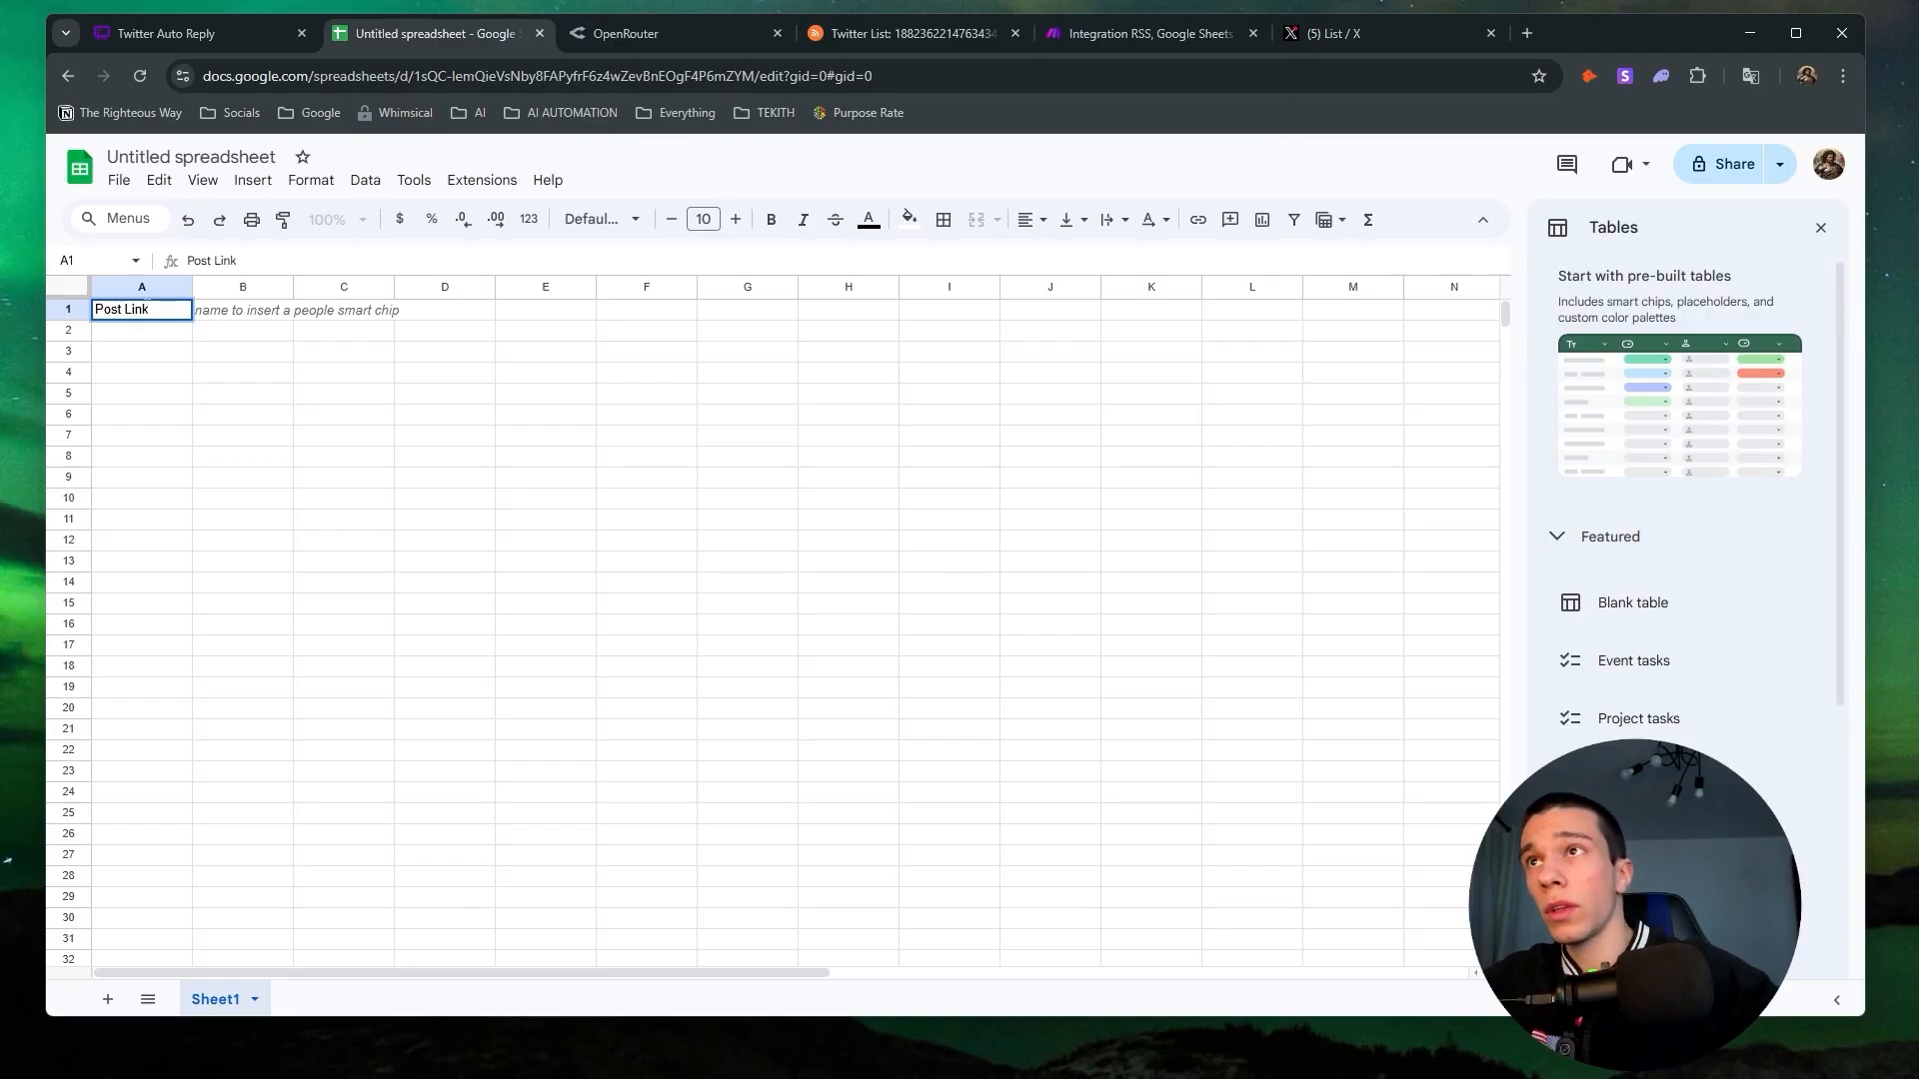
{"action": "left_click", "coordinate": [257, 320]}
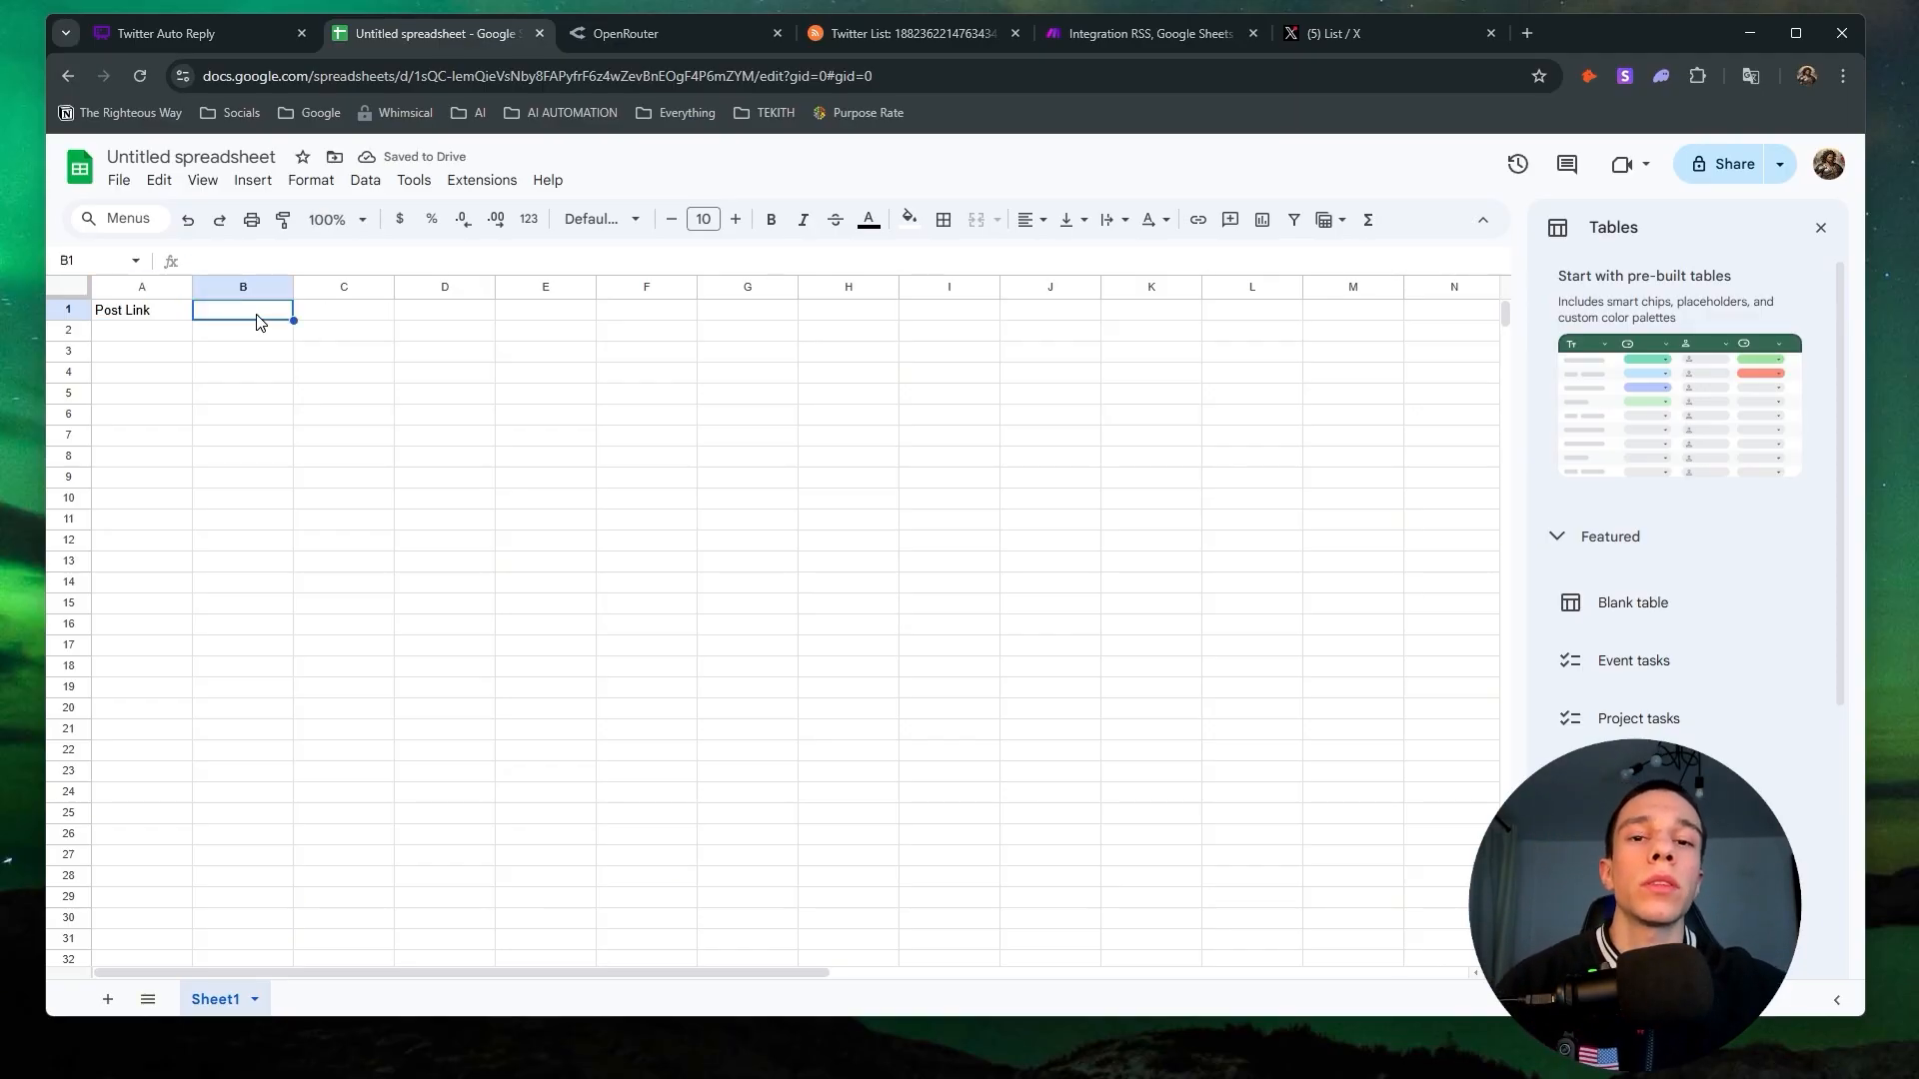
{"action": "type", "text": "Post"}
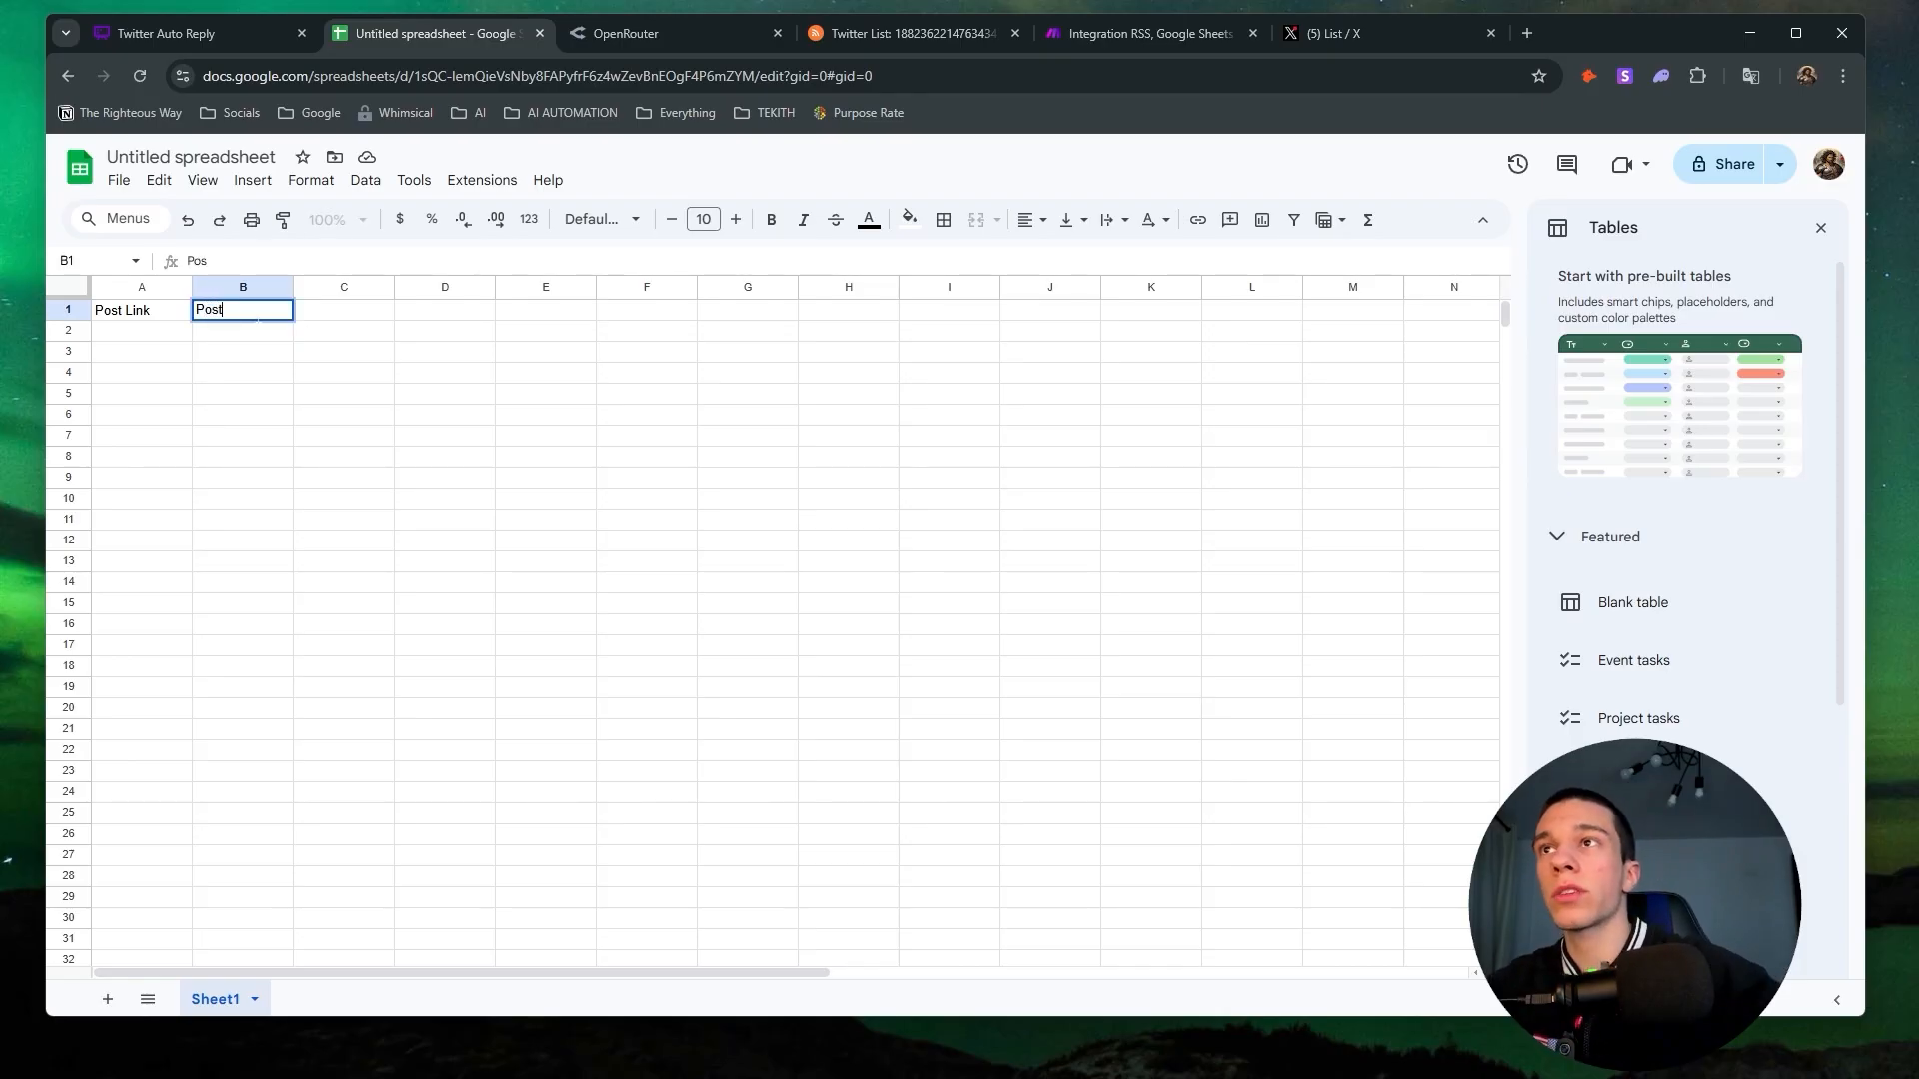
{"action": "left_click", "coordinate": [358, 322]}
{"action": "type", "text": "Reply"}
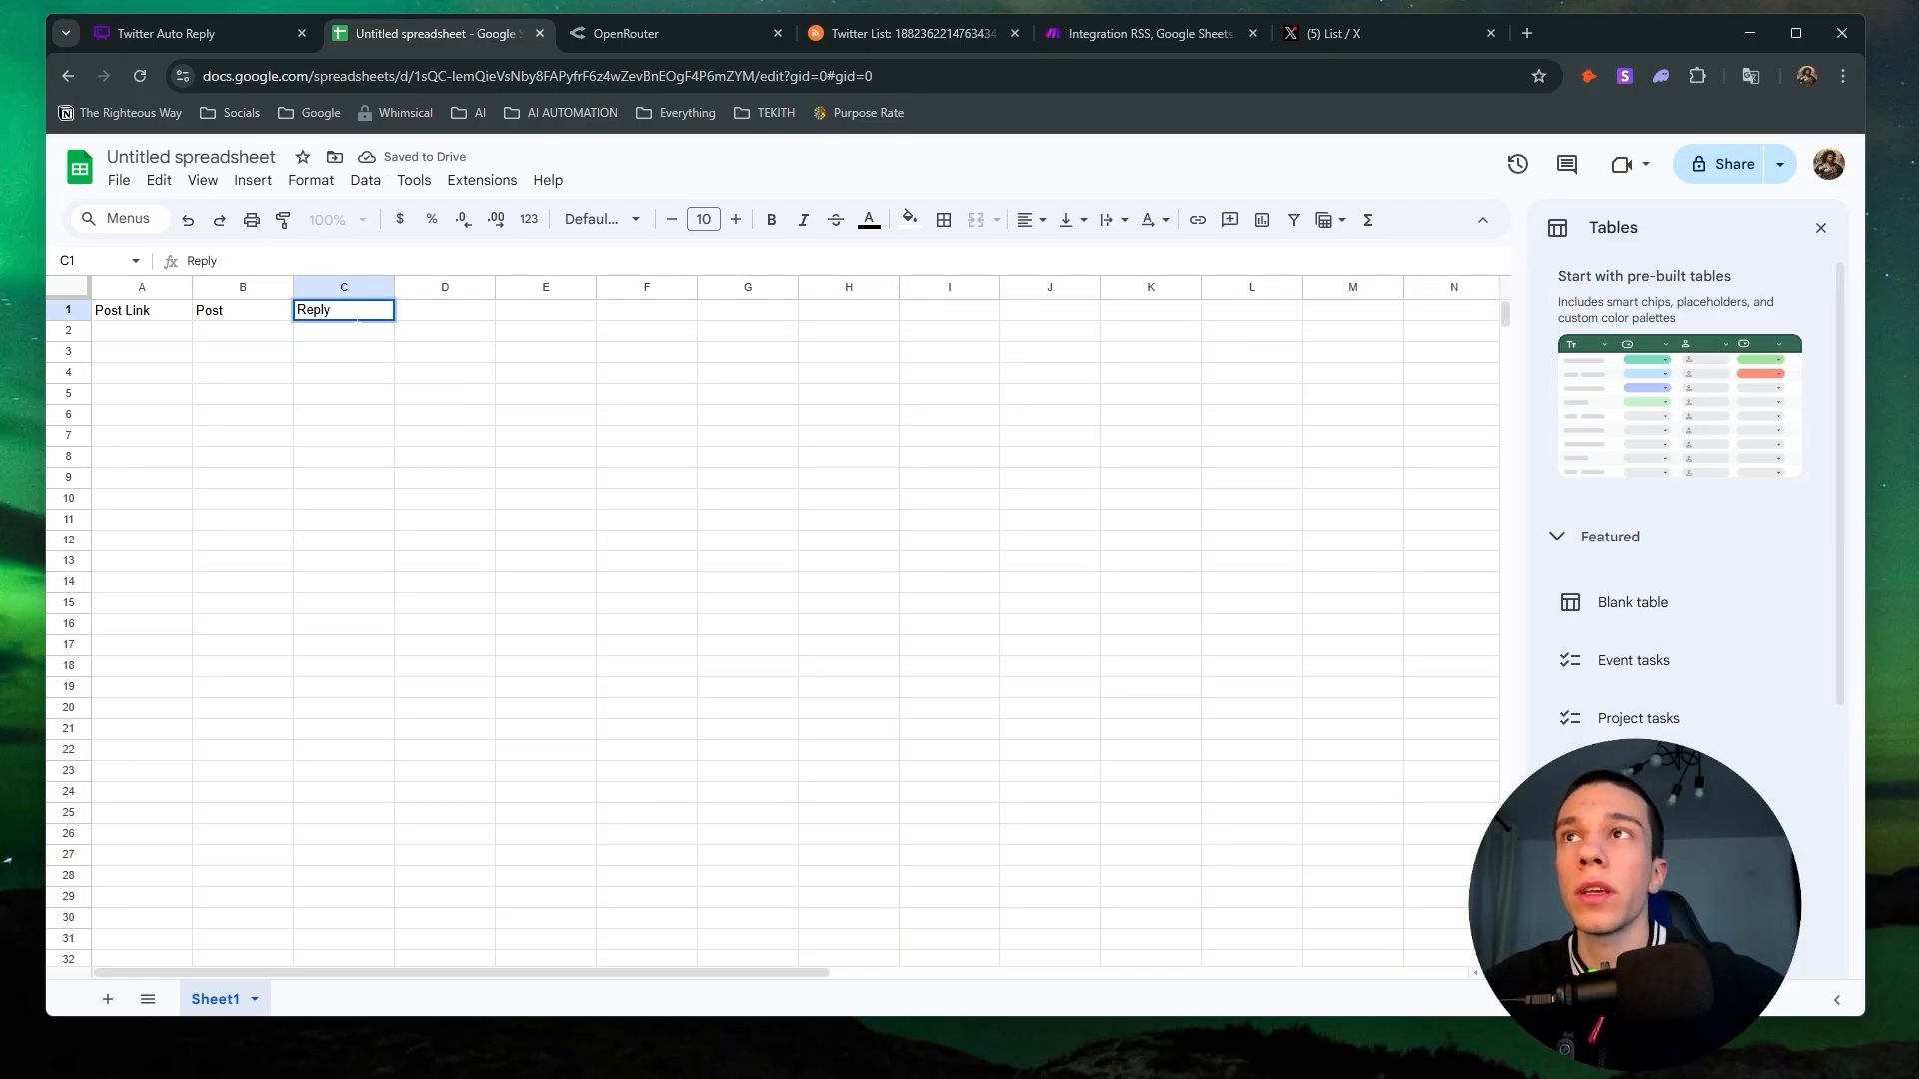
{"action": "left_click", "coordinate": [435, 318]}
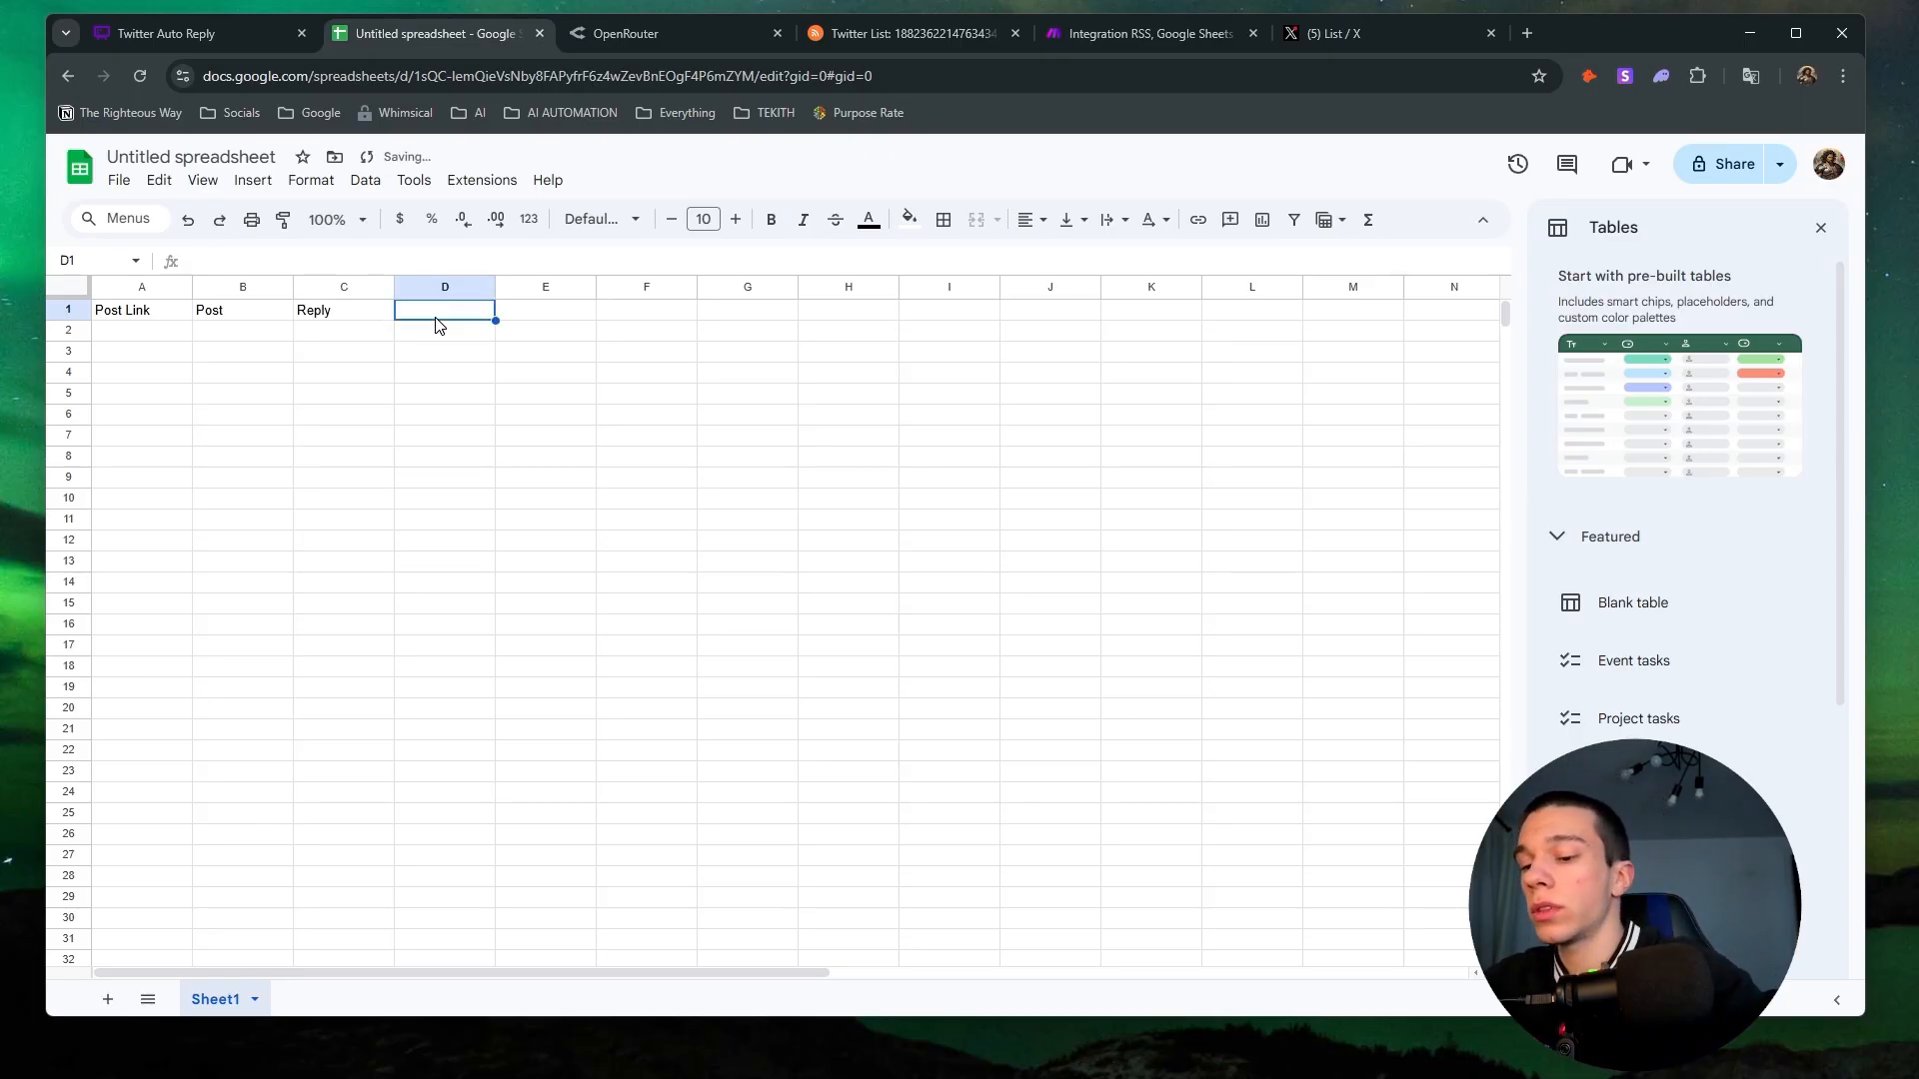
{"action": "type", "text": "Reply"}
{"action": "key", "text": "BackSpace"}
{"action": "type", "text": "ied?"}
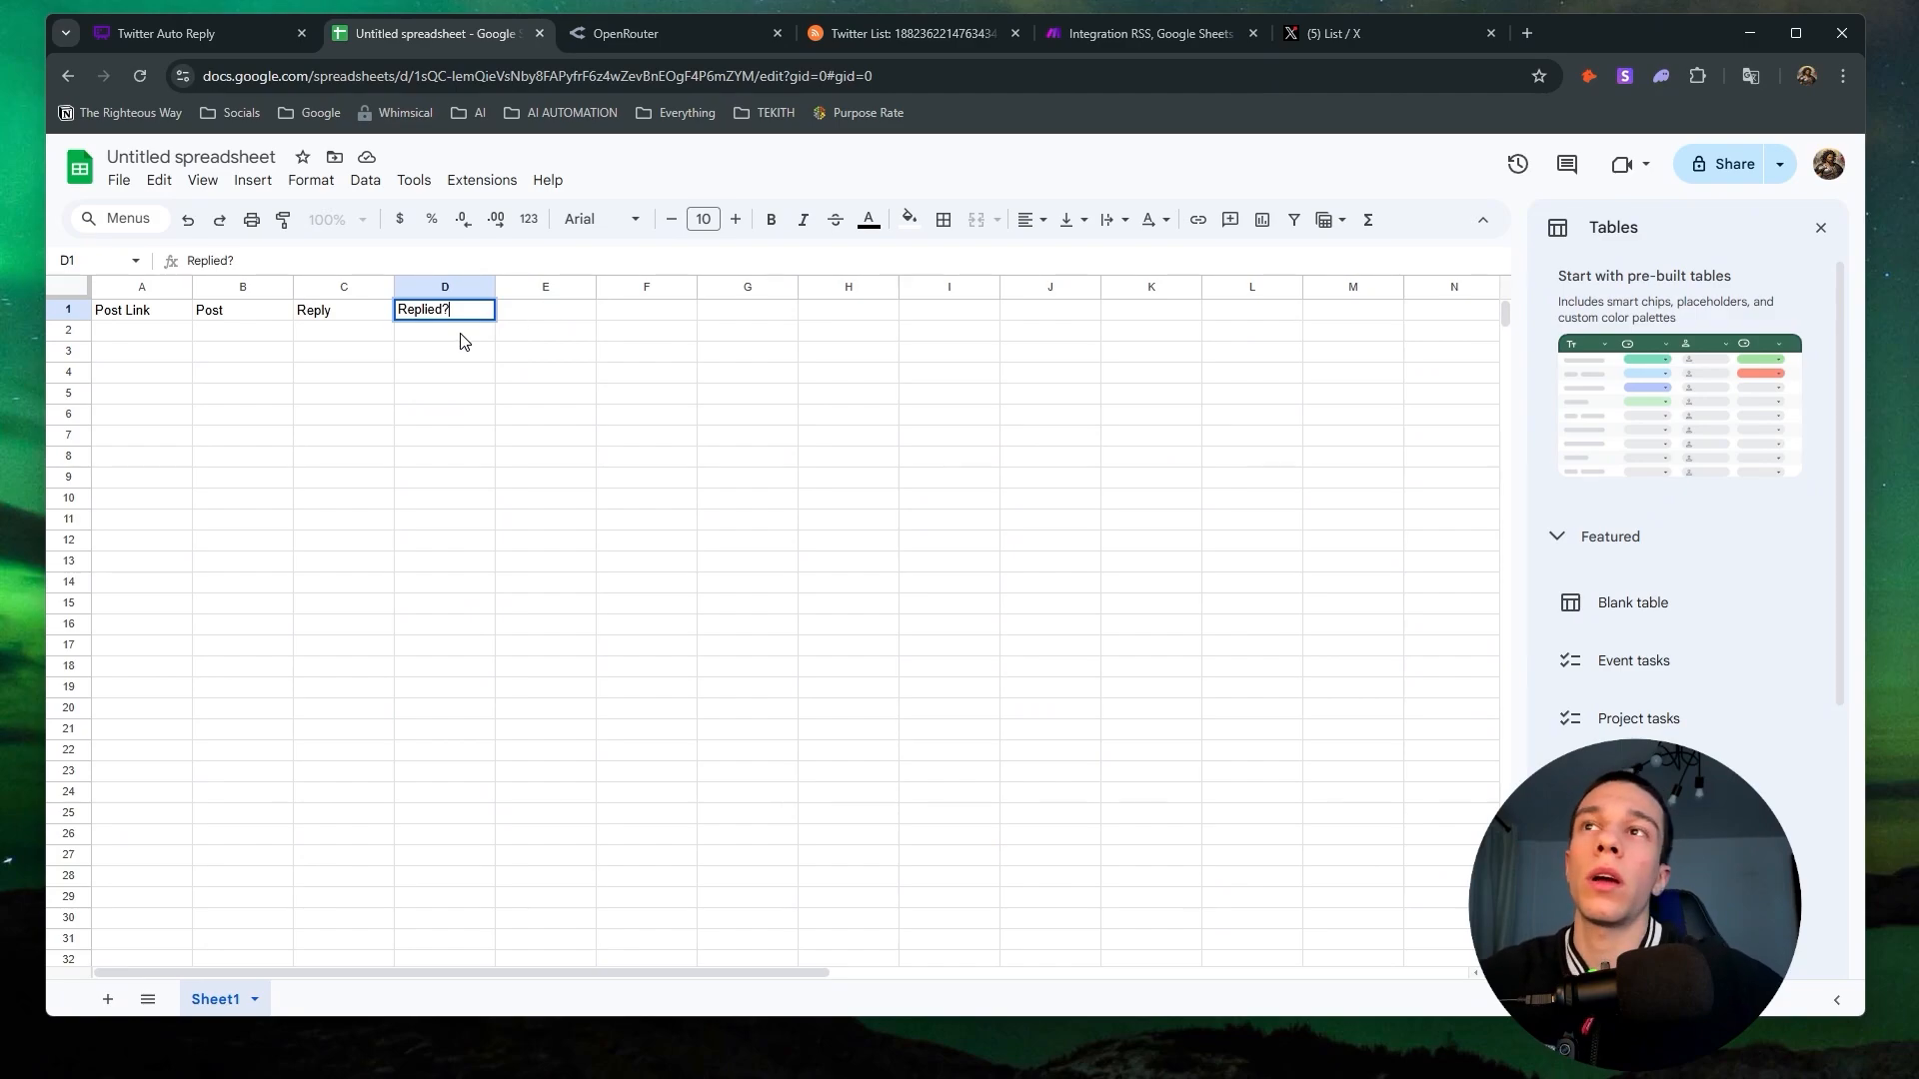
{"action": "left_click", "coordinate": [462, 334]}
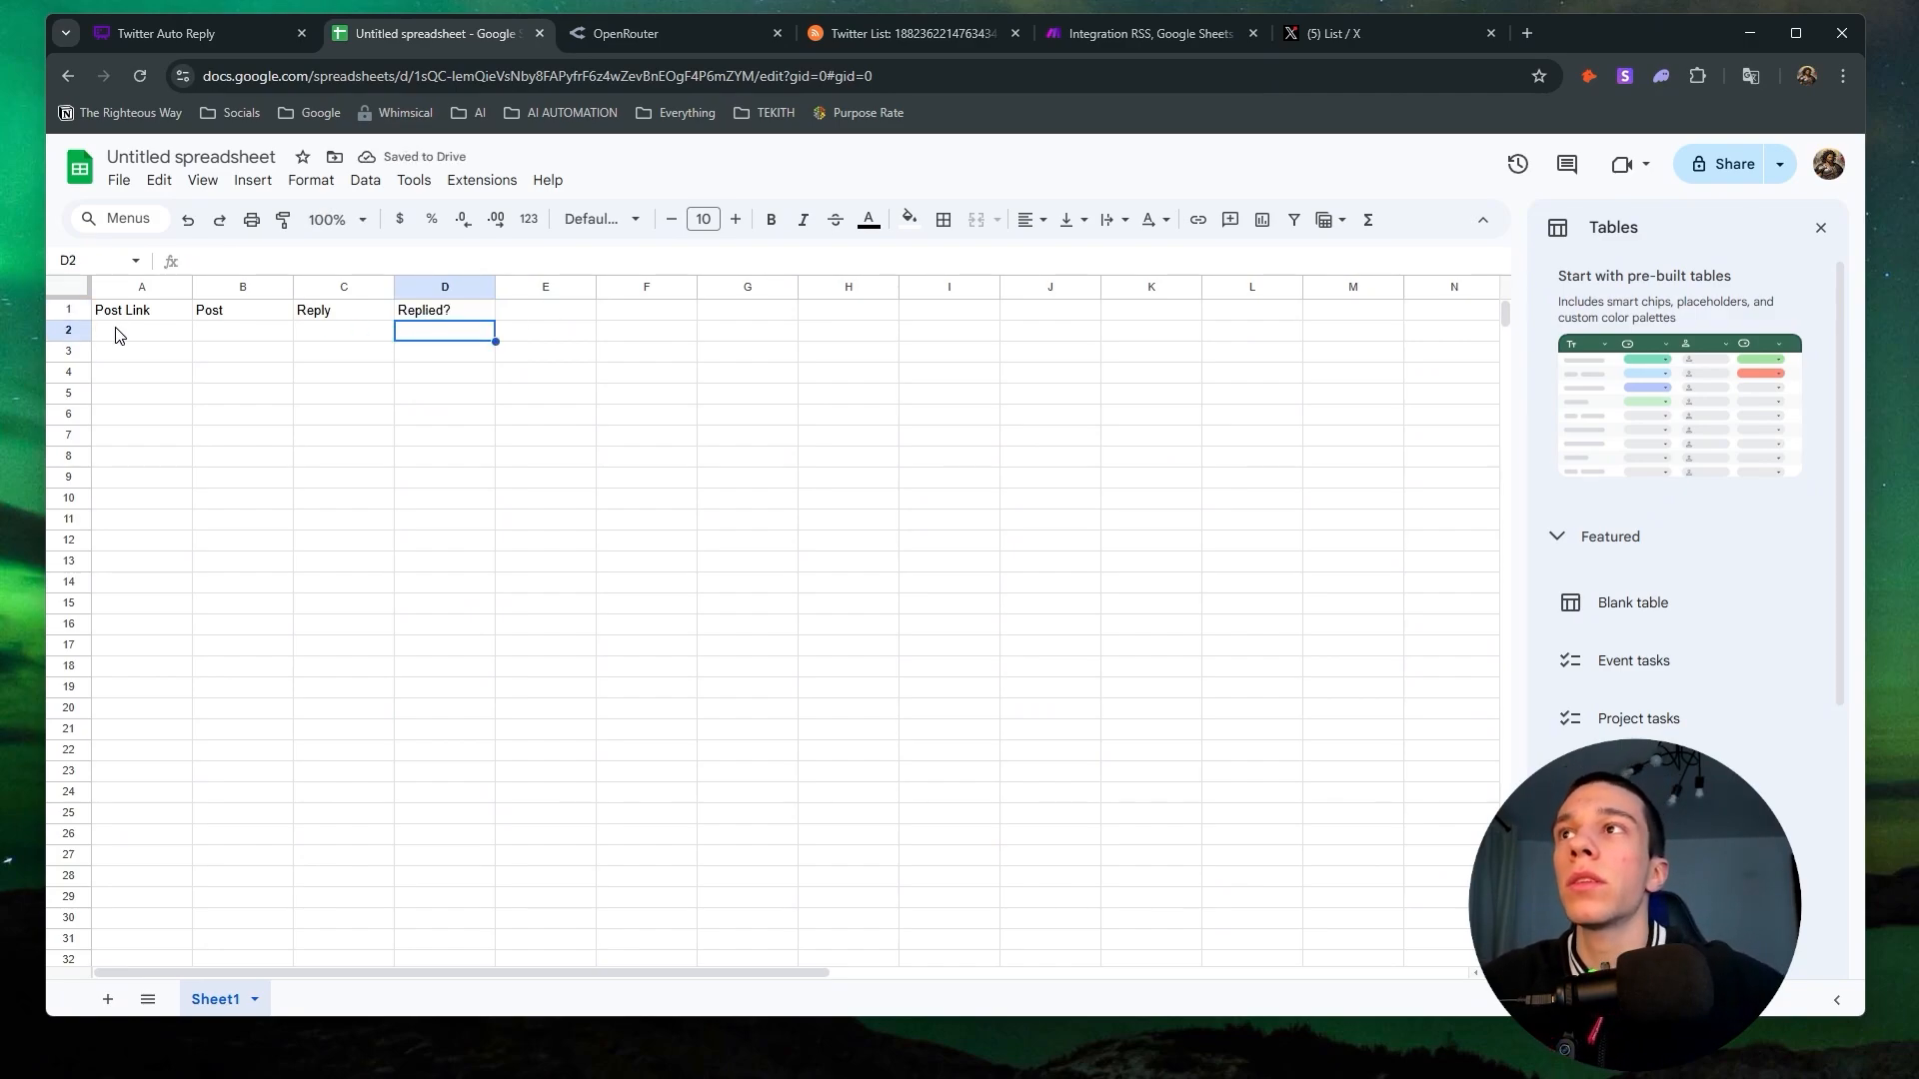
Fill the whole header row with light green.
{"action": "left_click", "coordinate": [69, 310]}
{"action": "left_click", "coordinate": [909, 219]}
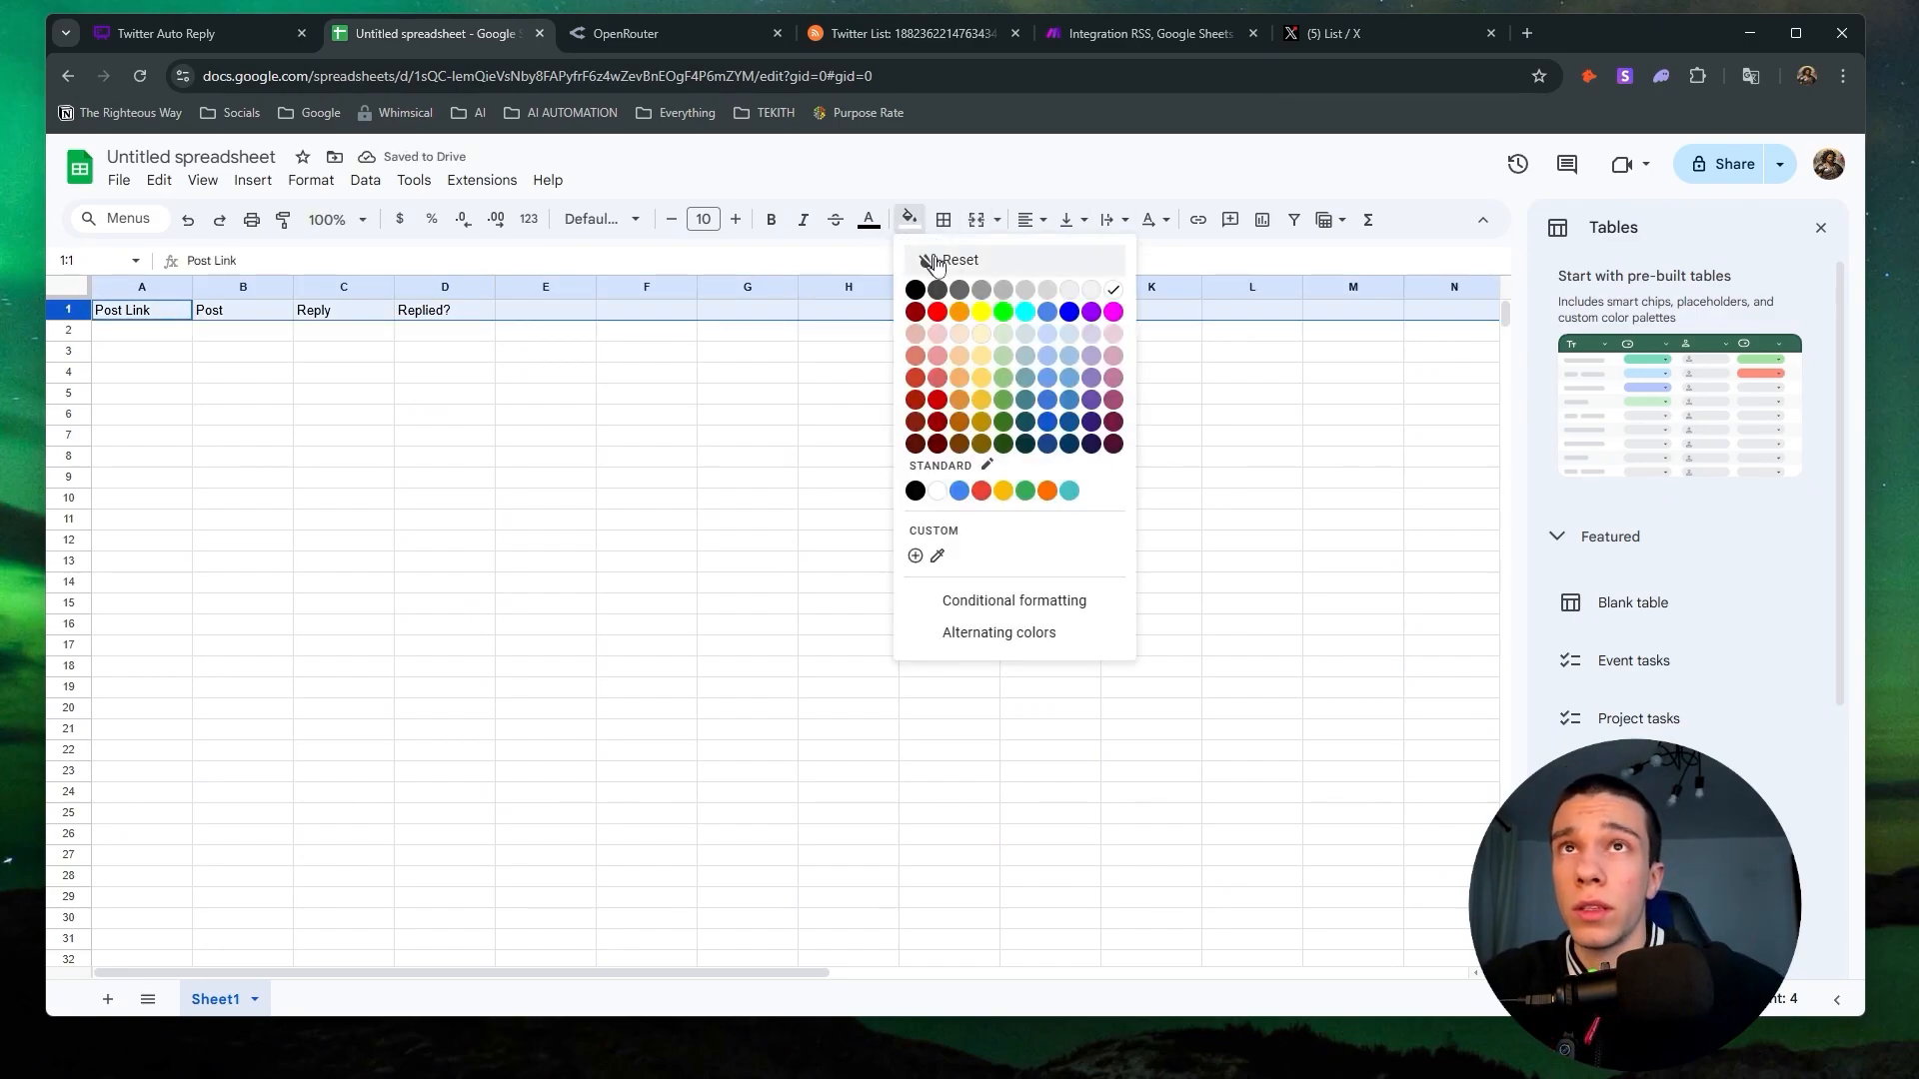
{"action": "left_click", "coordinate": [1004, 334]}
{"action": "left_click", "coordinate": [280, 353]}
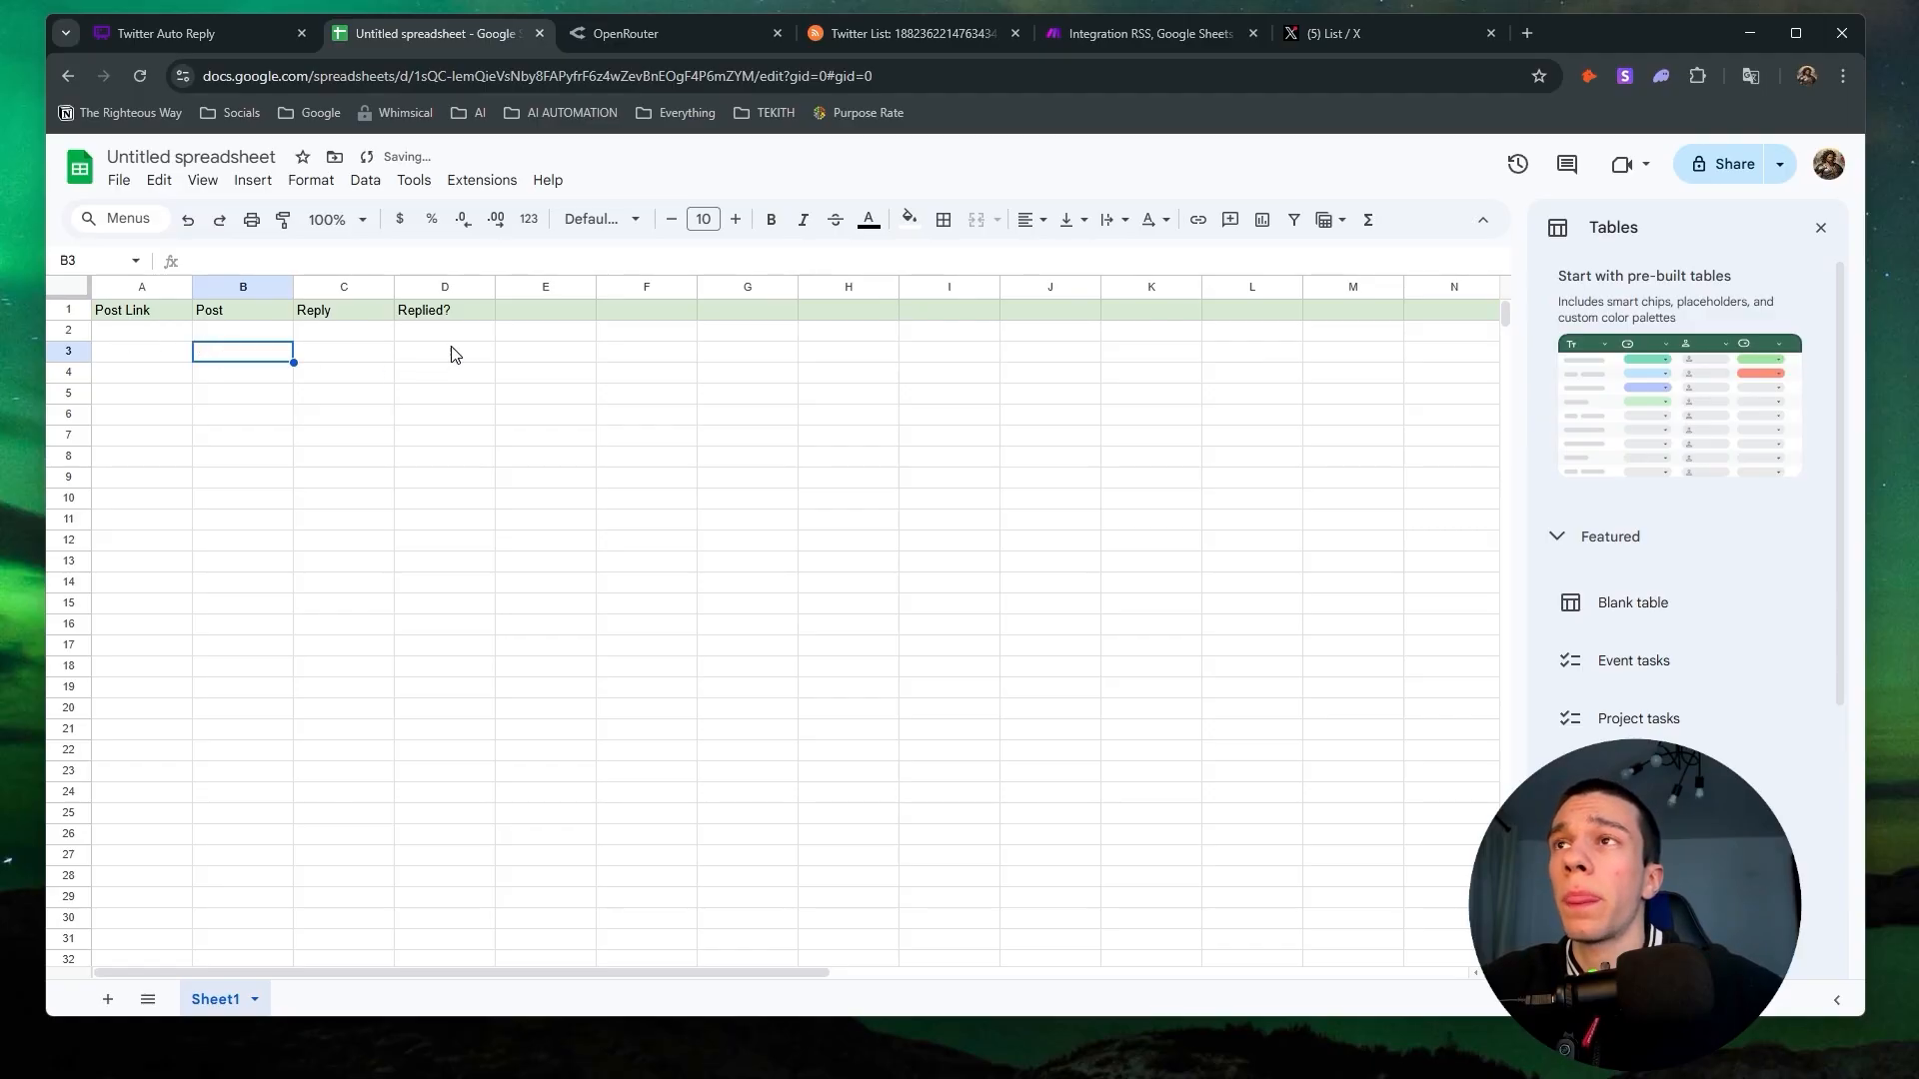
{"action": "left_click", "coordinate": [449, 316]}
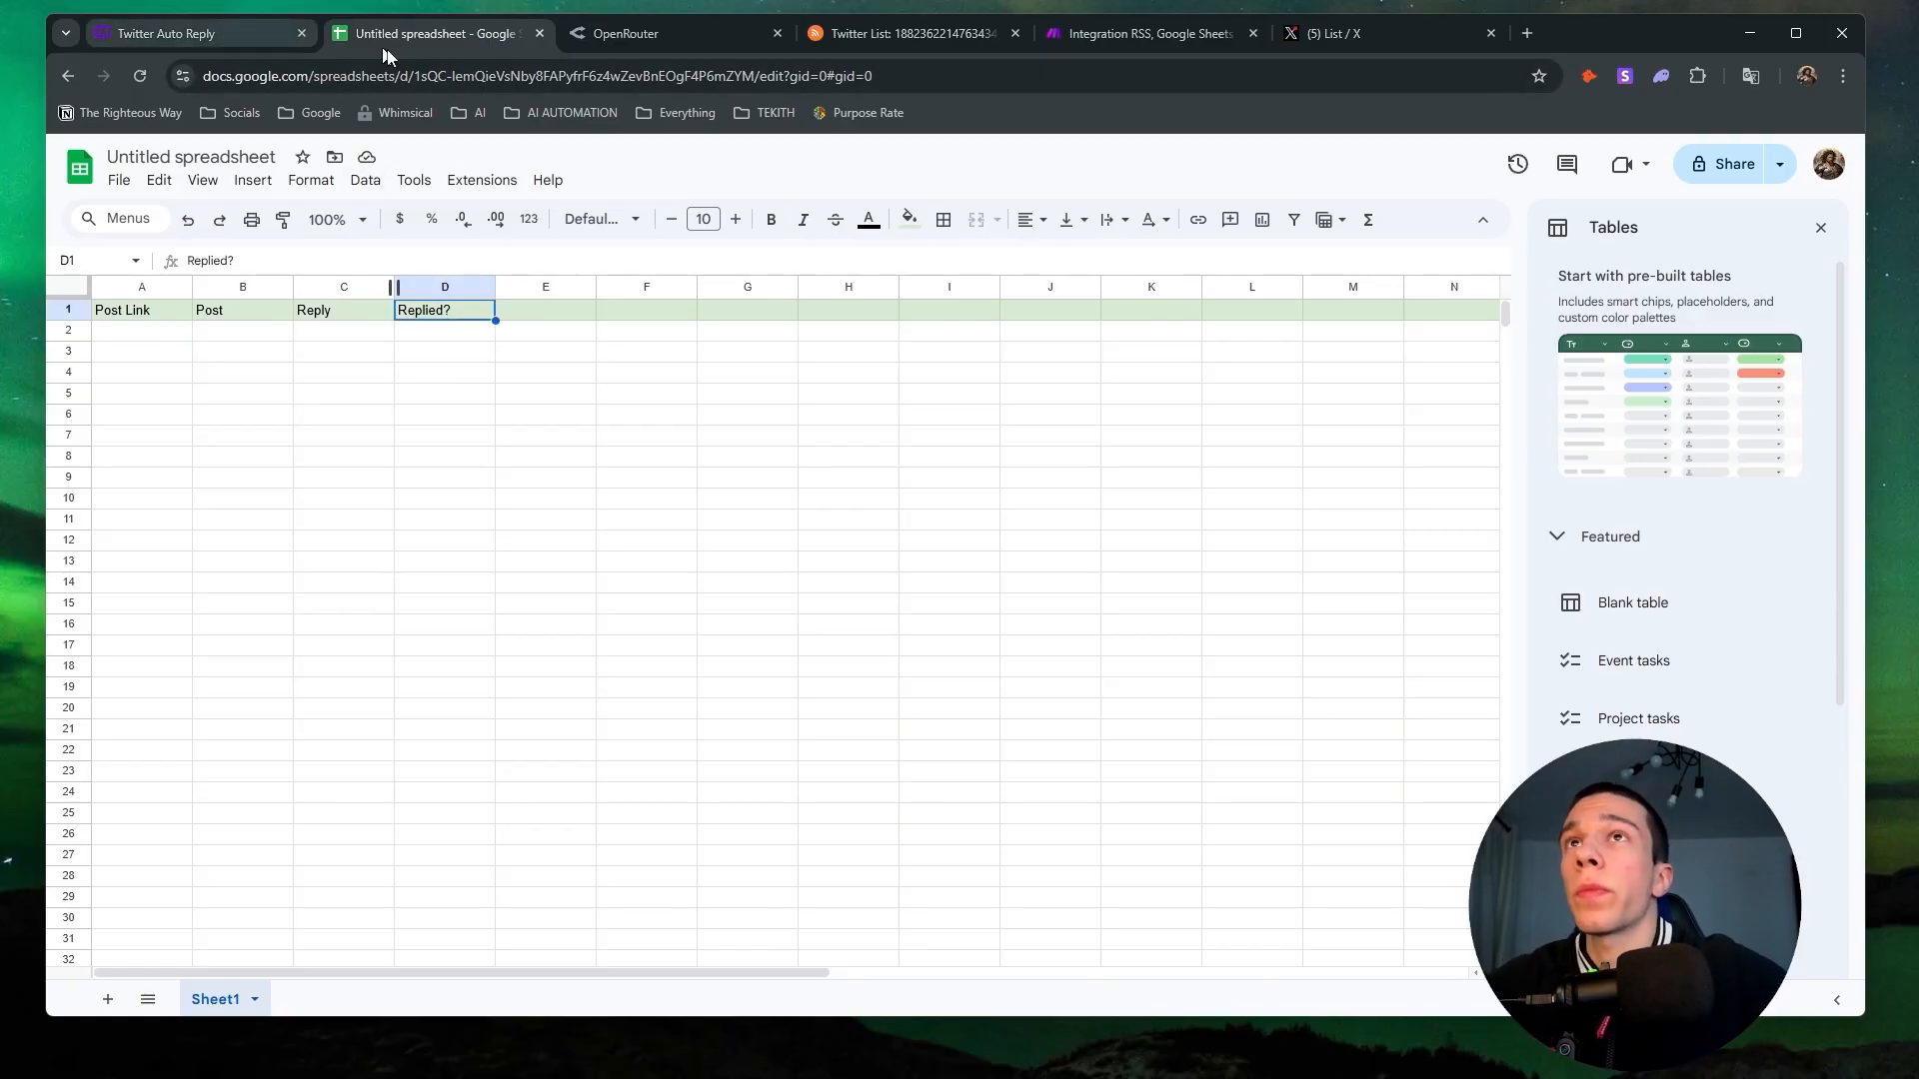
Back in Make, move the Google Sheets module farther from the RSS module and open its spreadsheet selection.
{"action": "left_click", "coordinate": [1138, 36]}
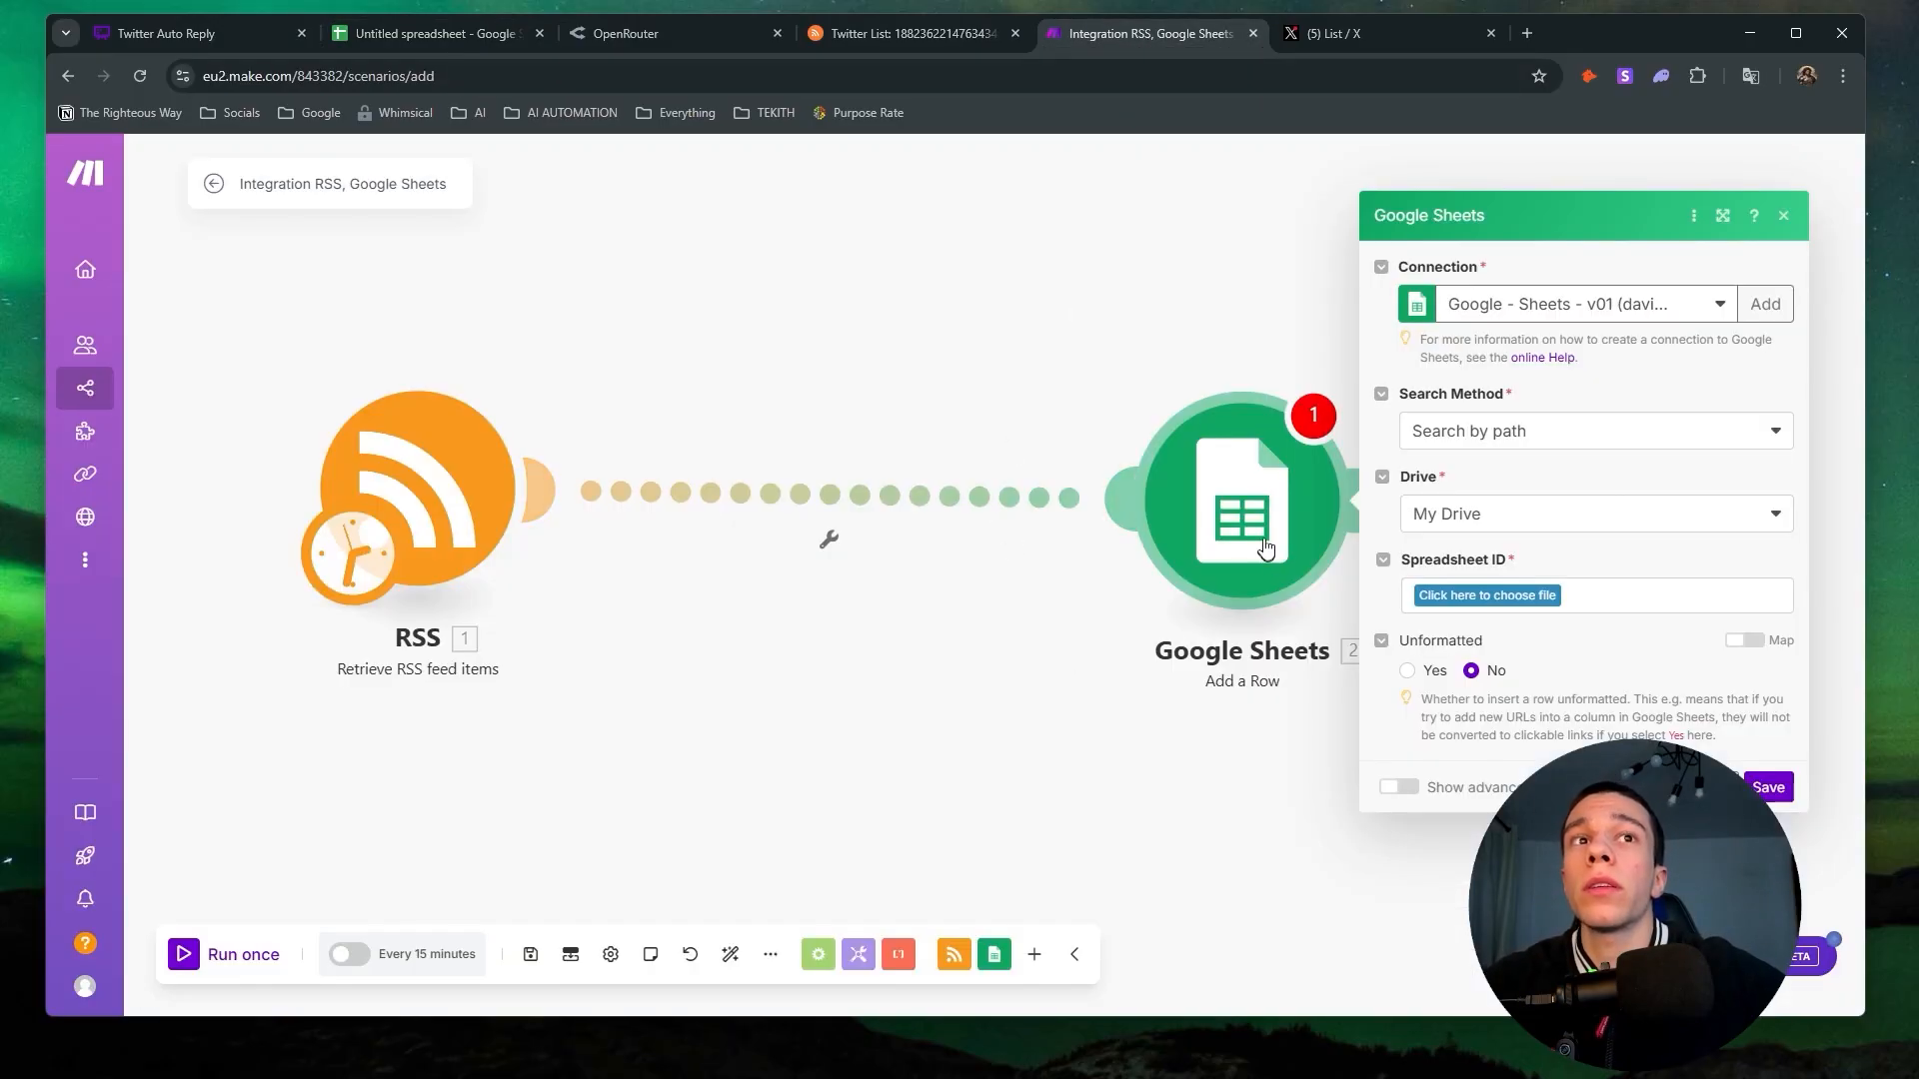
{"action": "left_click_drag", "start_coordinate": [1264, 547], "coordinate": [1349, 493]}
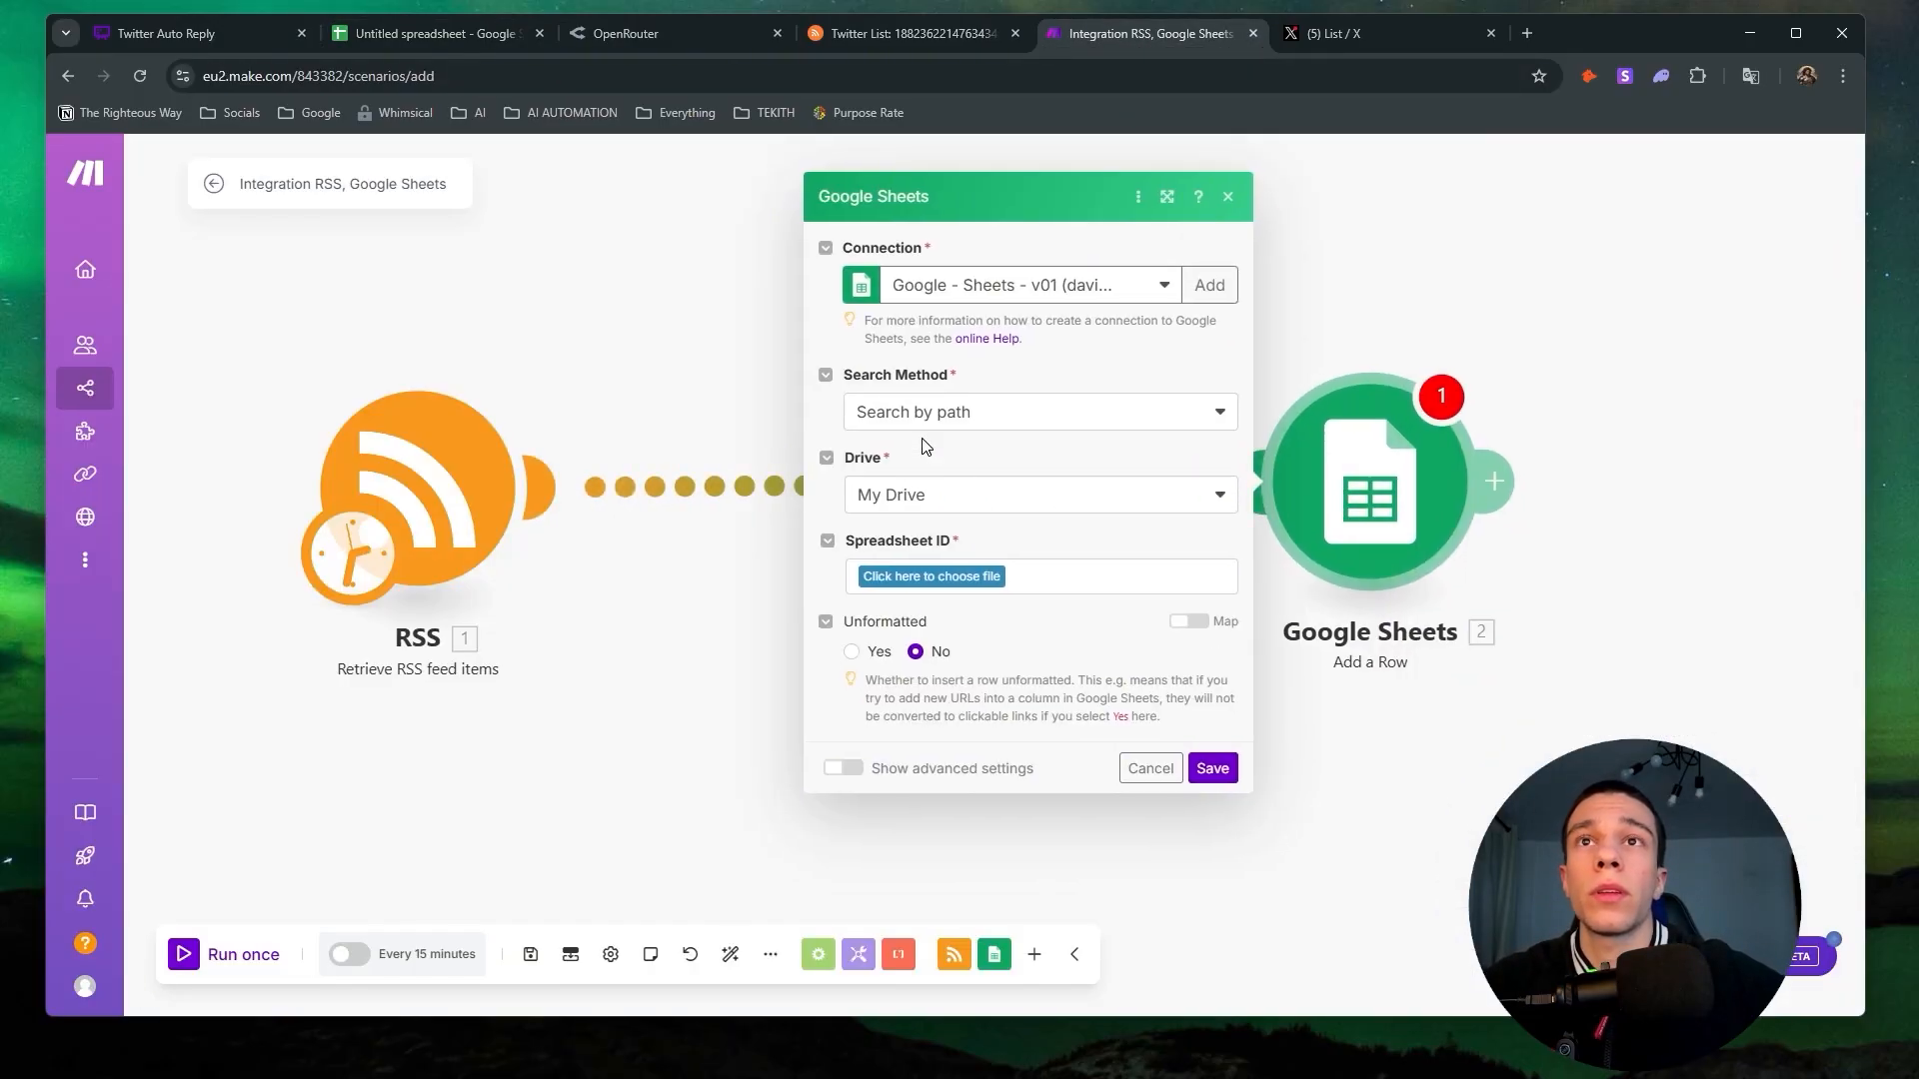
{"action": "left_click", "coordinate": [989, 576]}
Switch to the new Google Sheets file and rename it Youtube Twitter Auto Reply.
{"action": "left_click", "coordinate": [435, 33]}
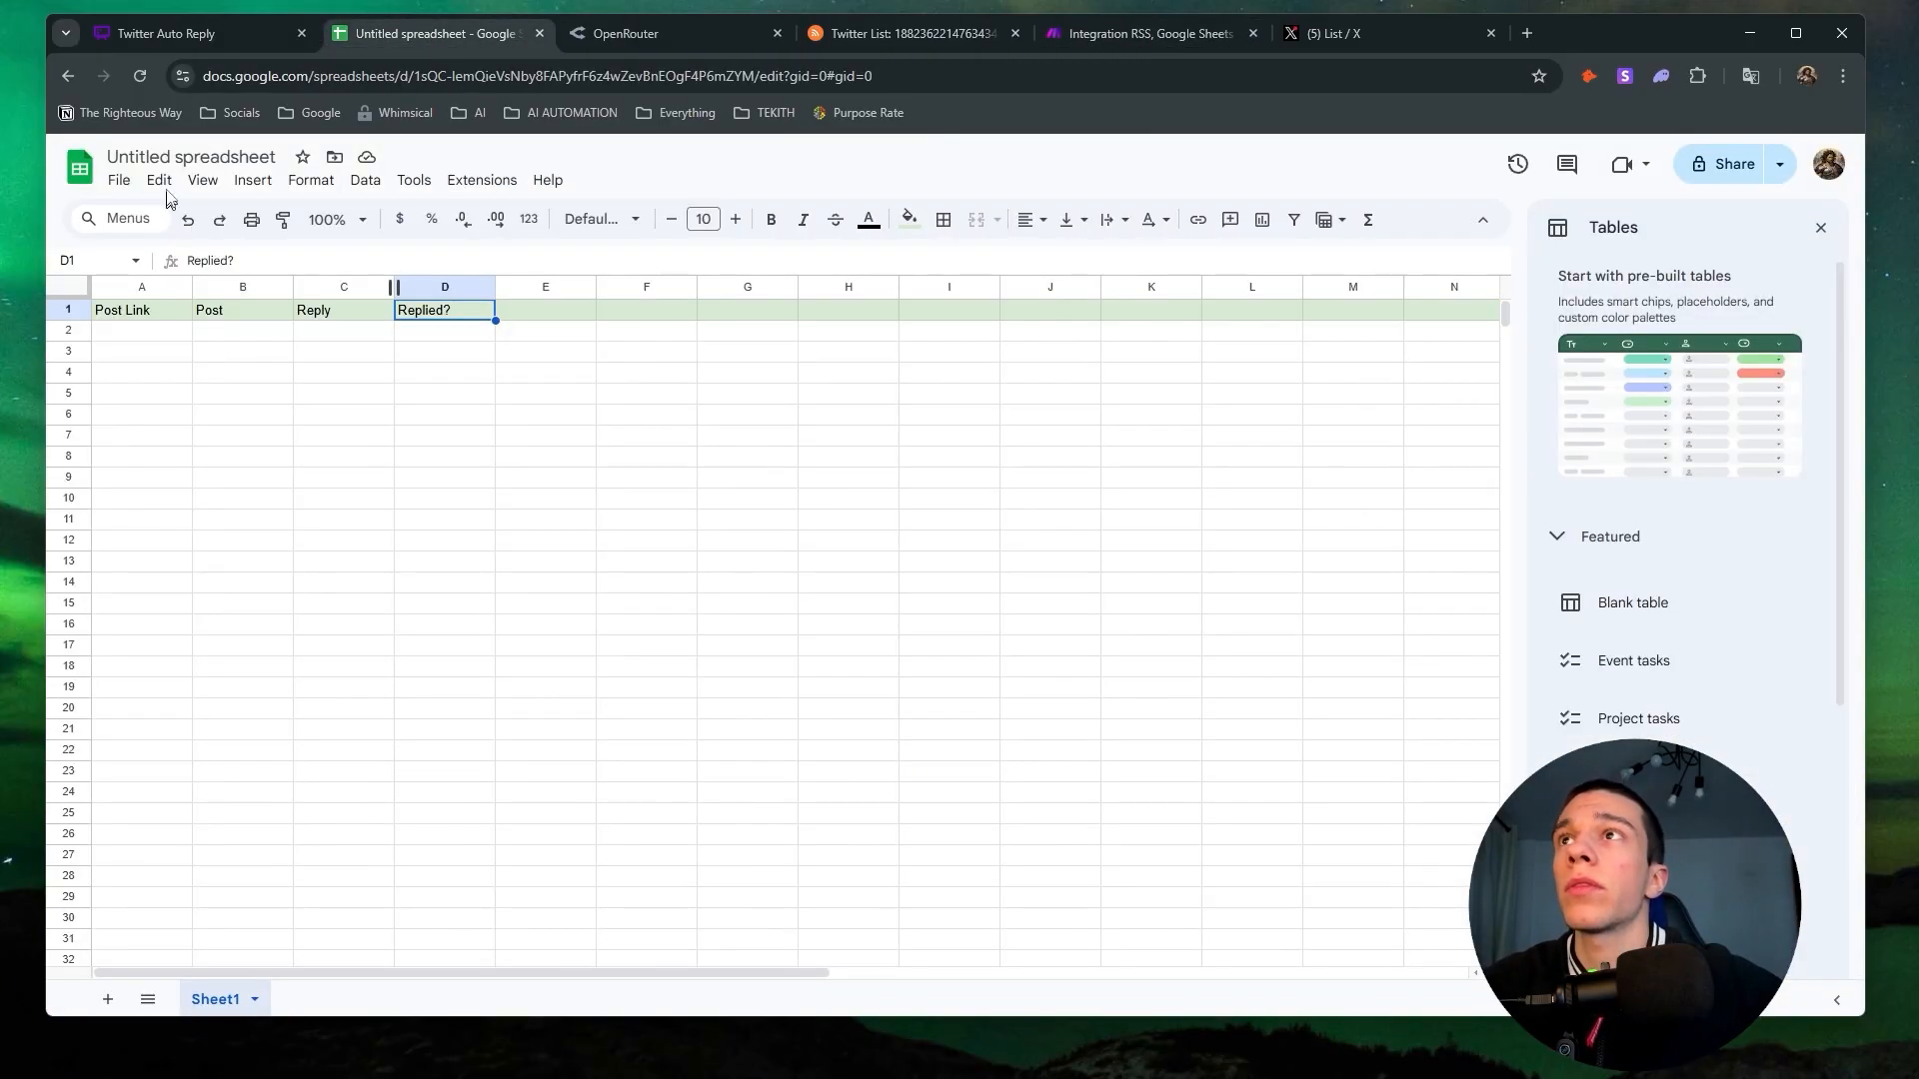
{"action": "left_click", "coordinate": [163, 156]}
{"action": "type", "text": "Yout"}
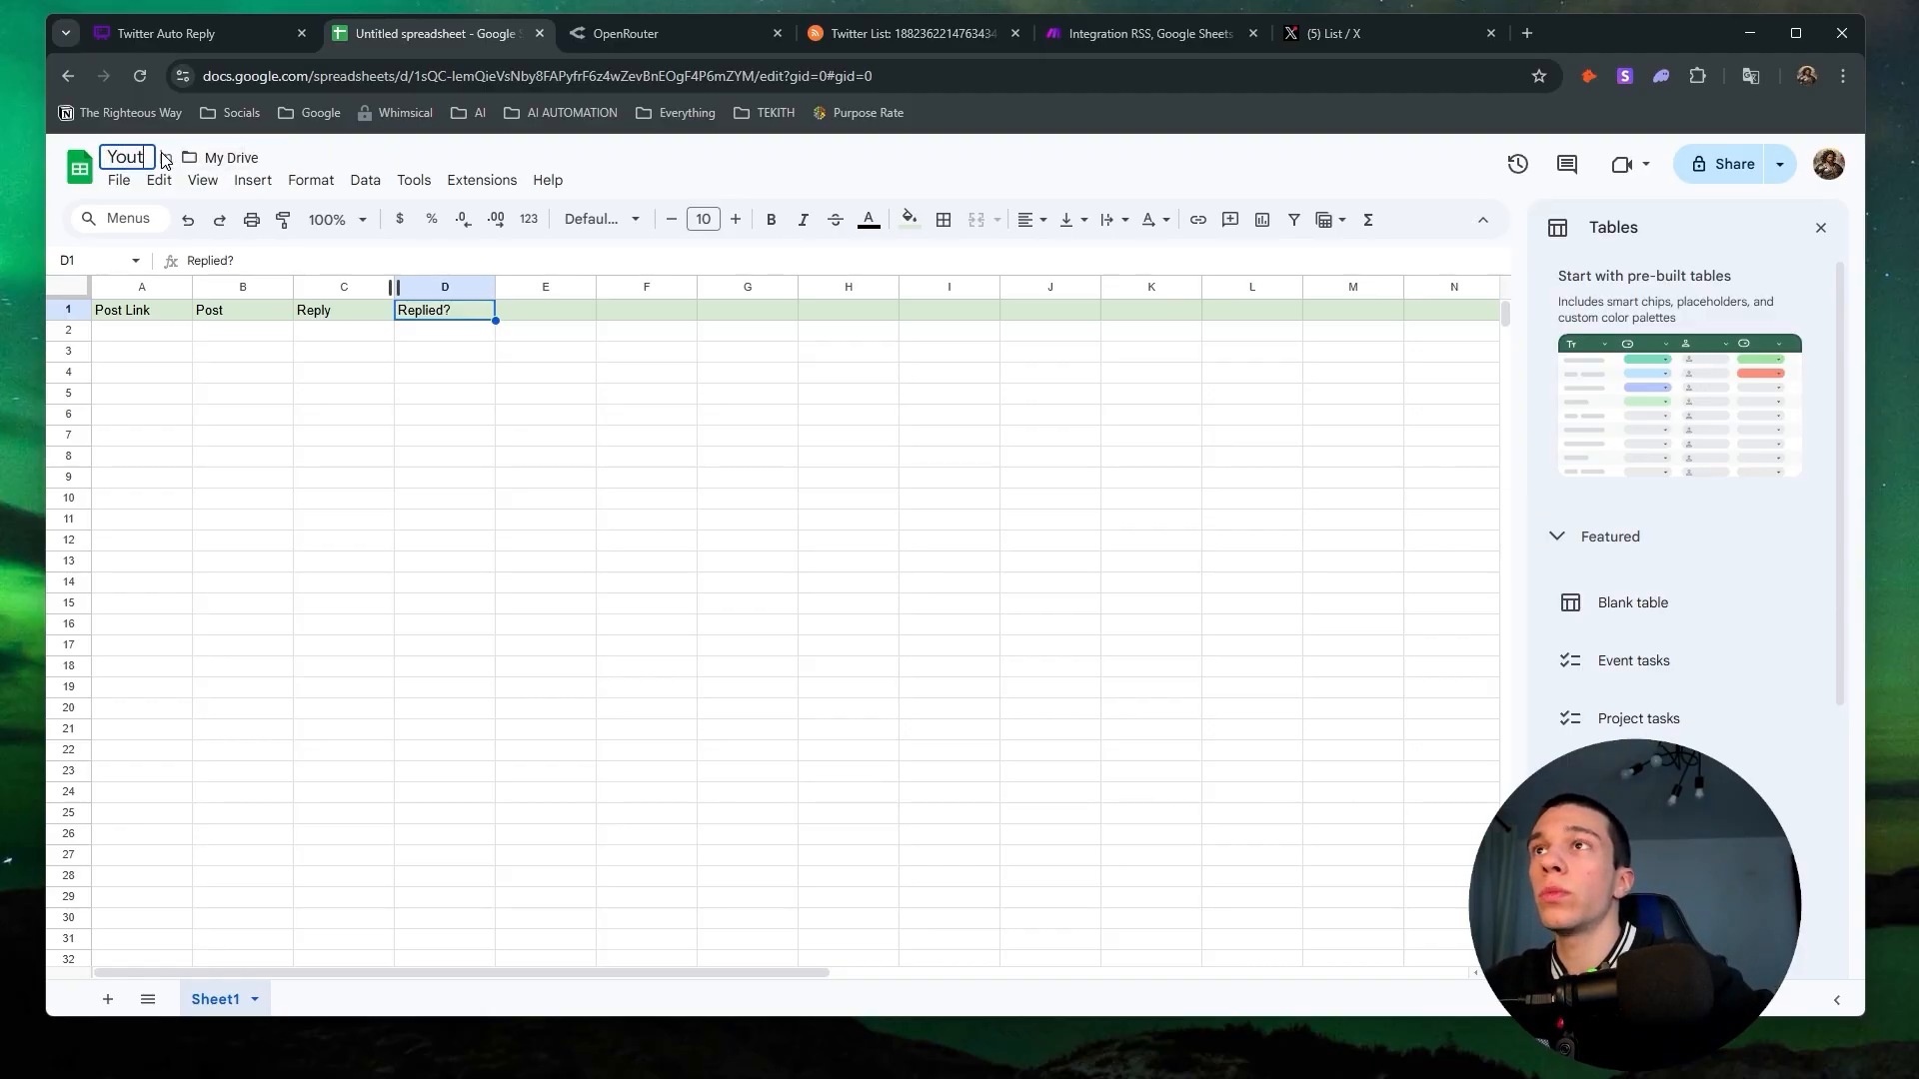
{"action": "type", "text": "ube"}
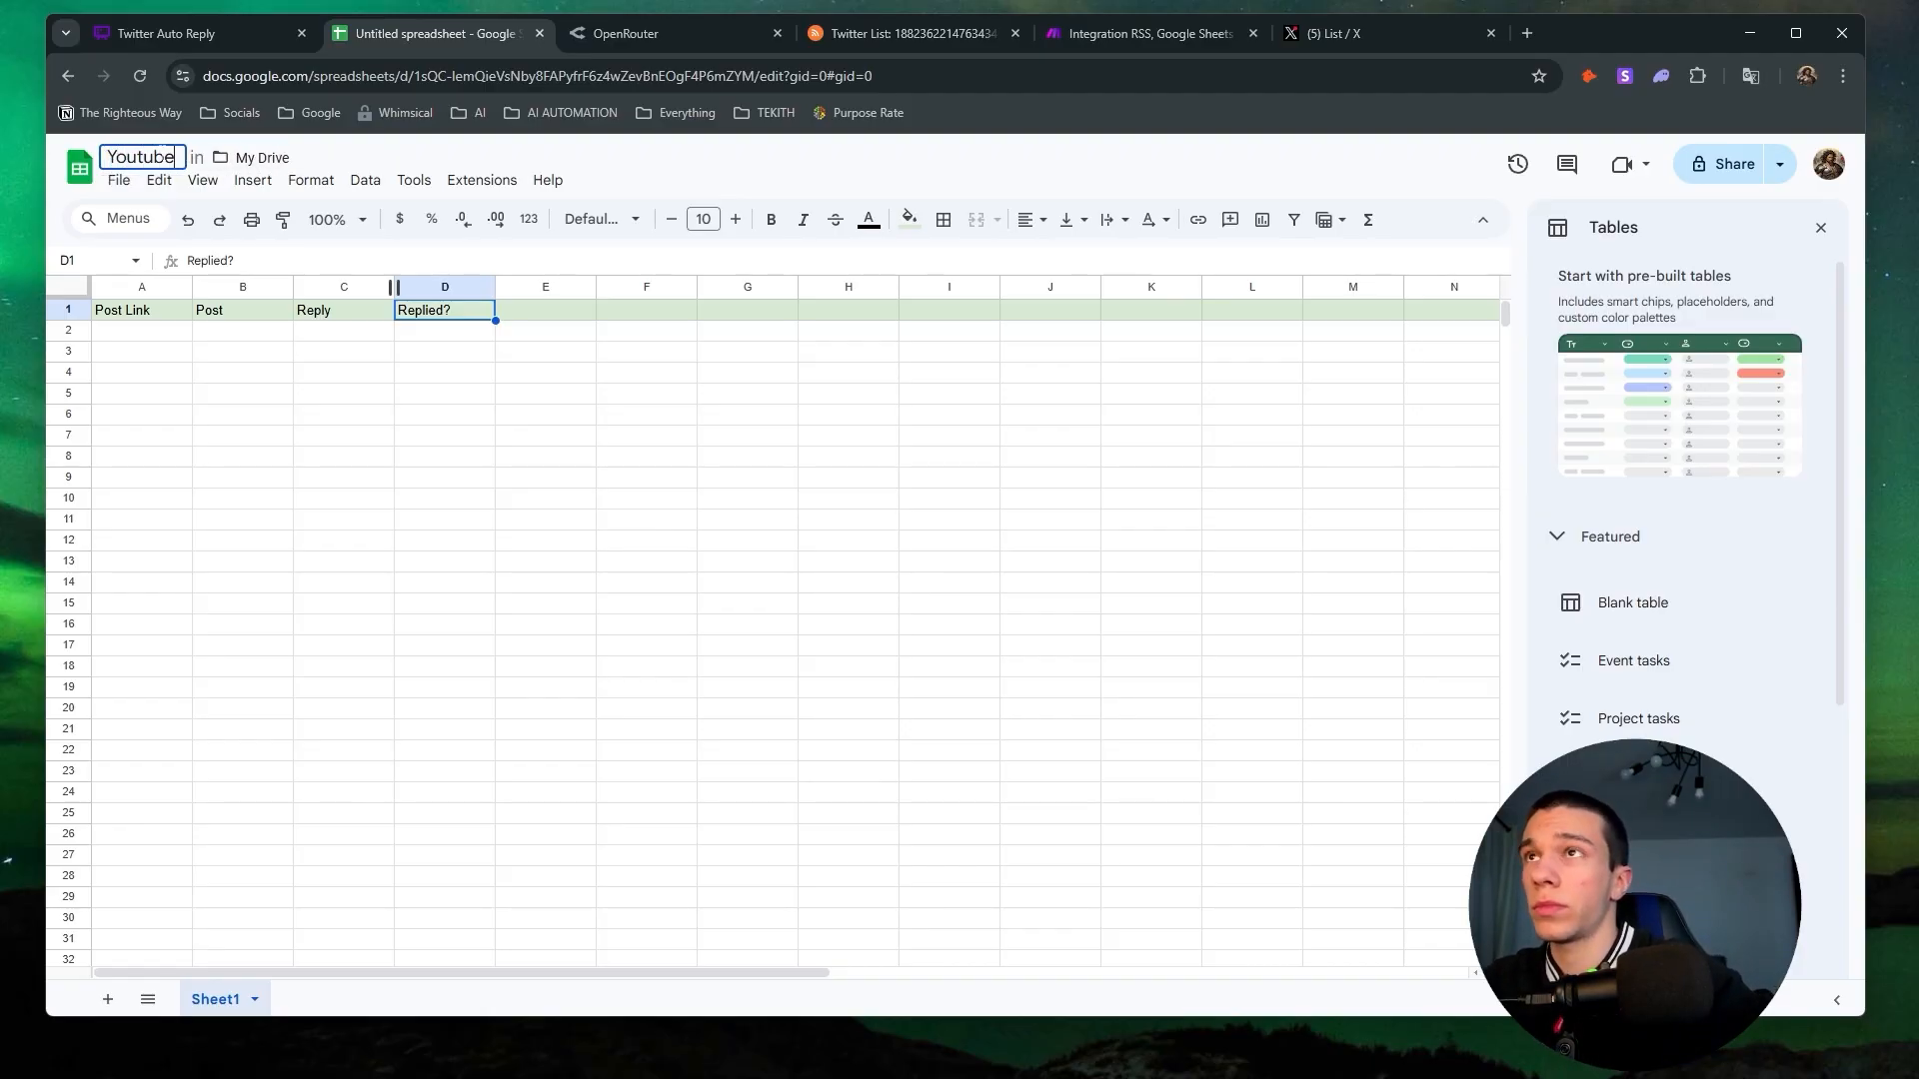
{"action": "type", "text": " Twitter"}
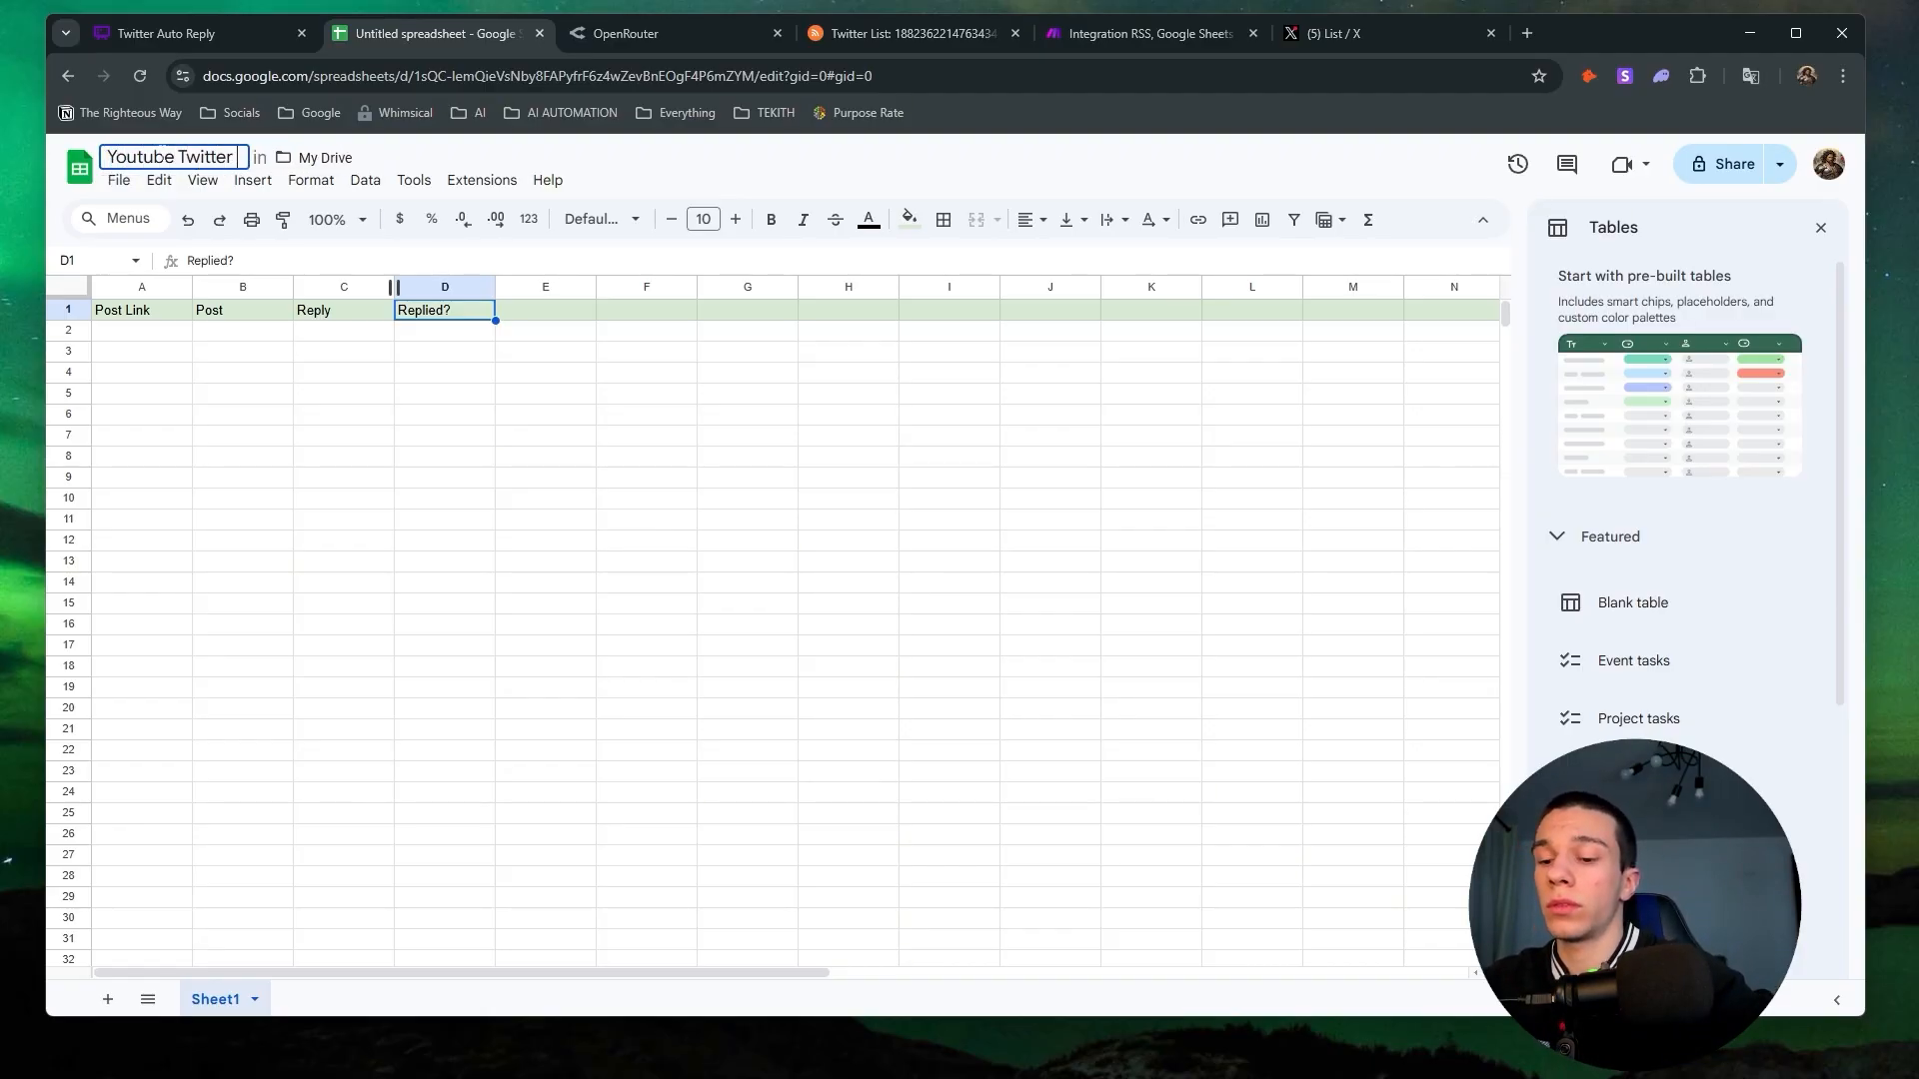
{"action": "type", "text": " Auto Reply"}
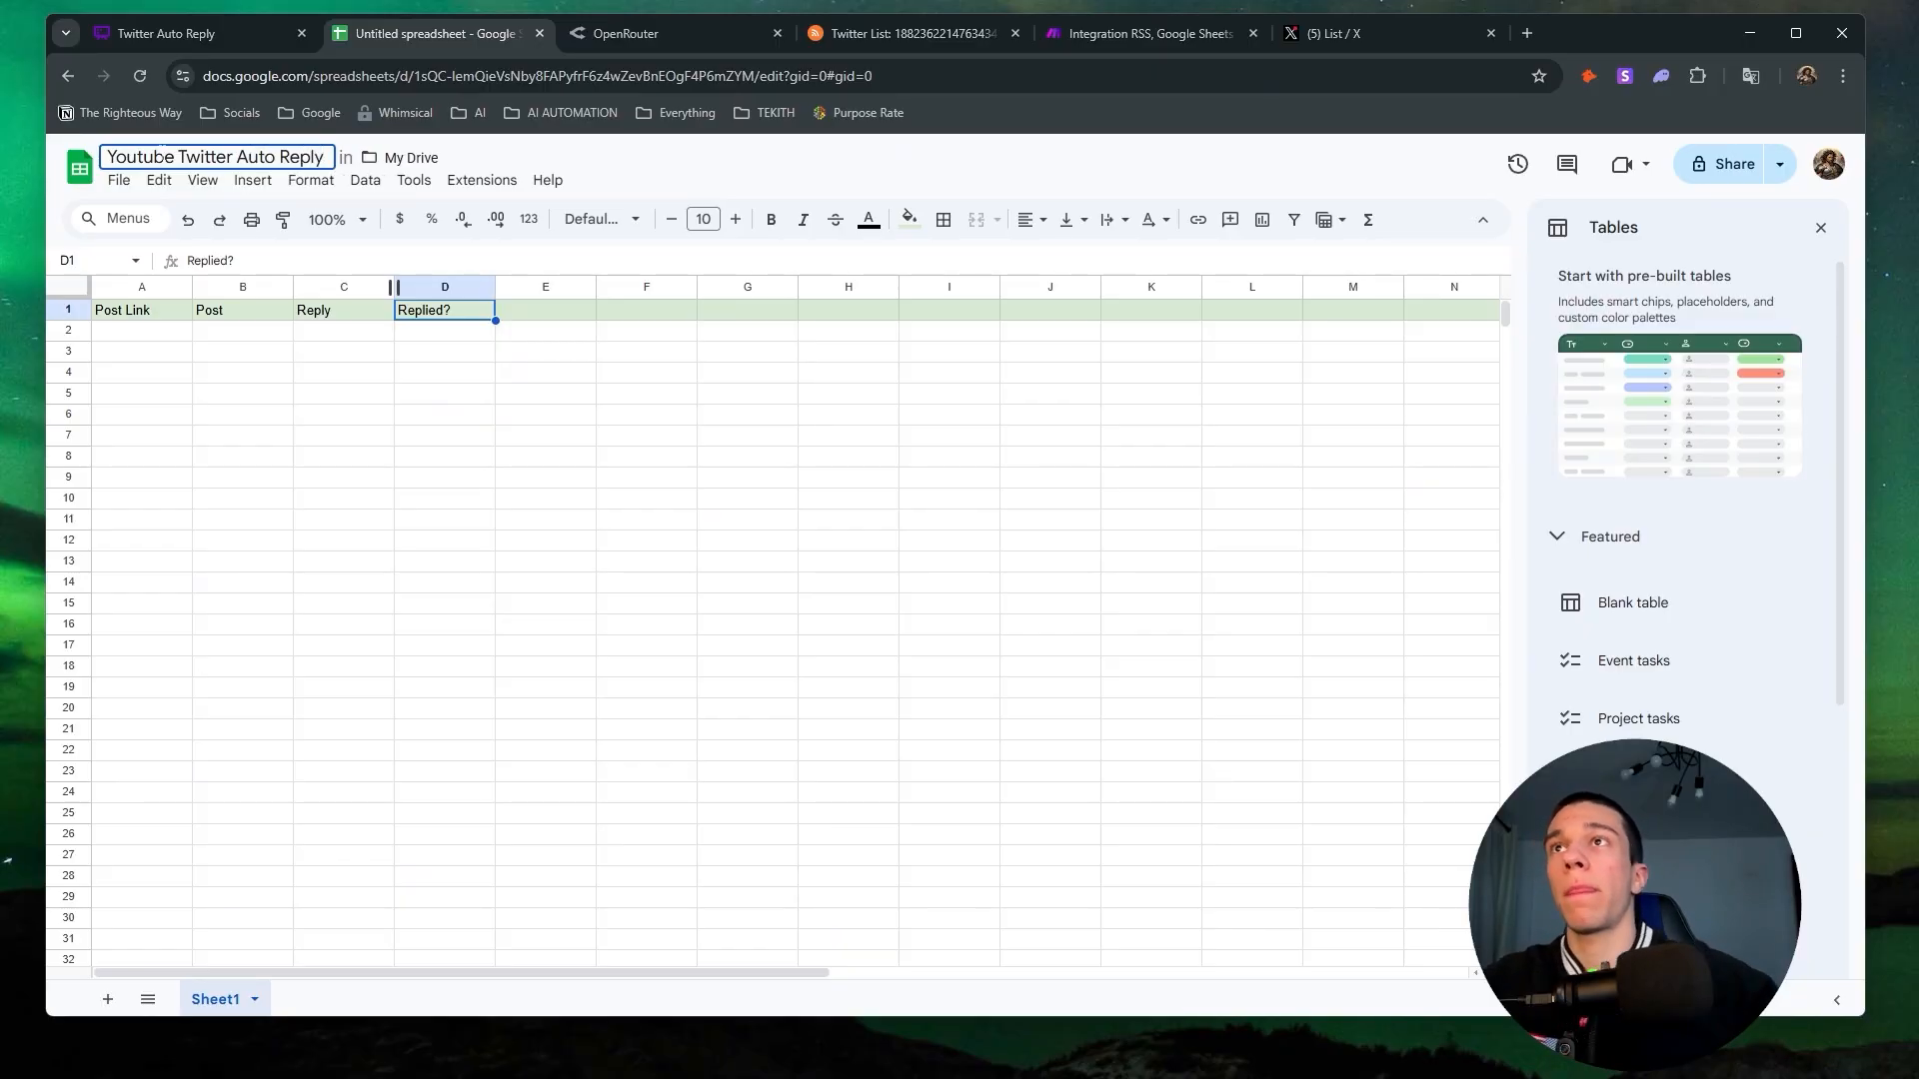
{"action": "key", "text": "Return"}
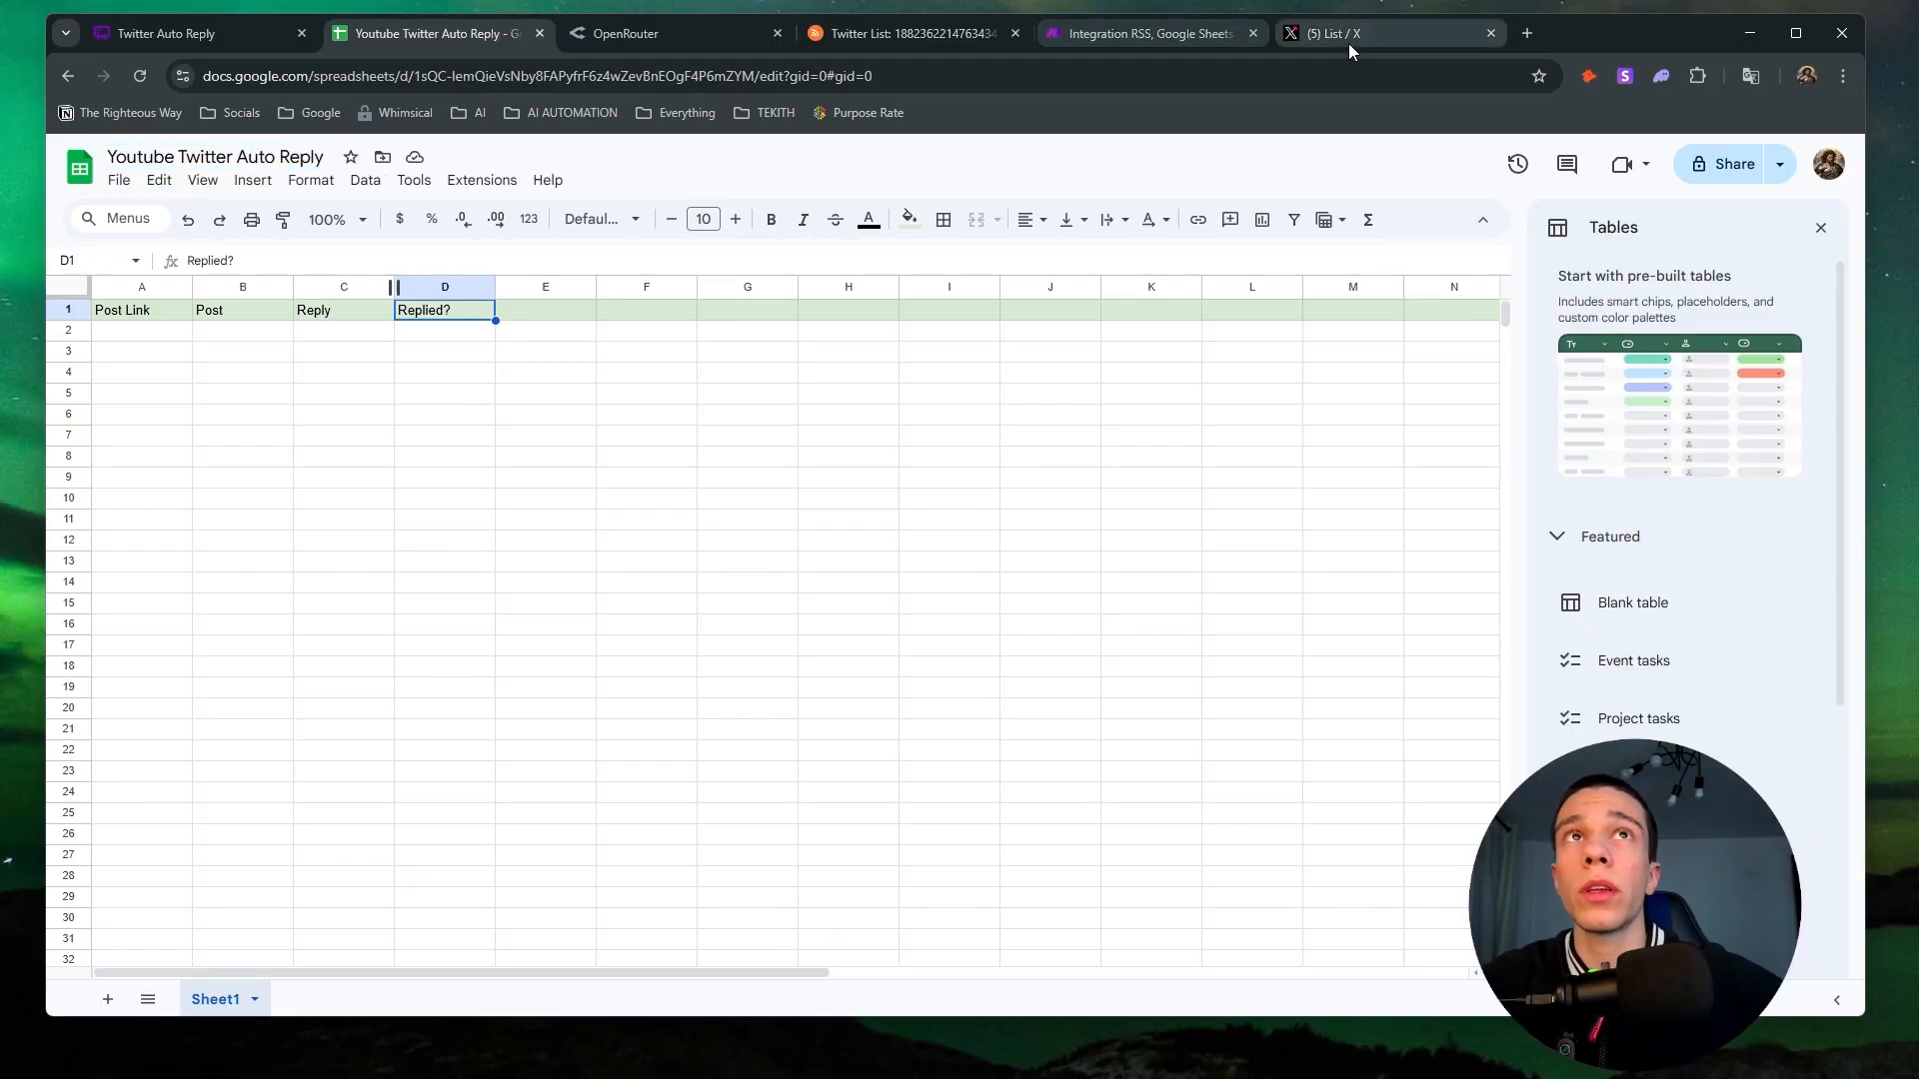
In Make's Google Sheets module, refresh the file list, select the Youtube Twitter Auto Reply spreadsheet and Sheet1, and save the module.
{"action": "left_click", "coordinate": [1087, 38]}
{"action": "left_click", "coordinate": [930, 573]}
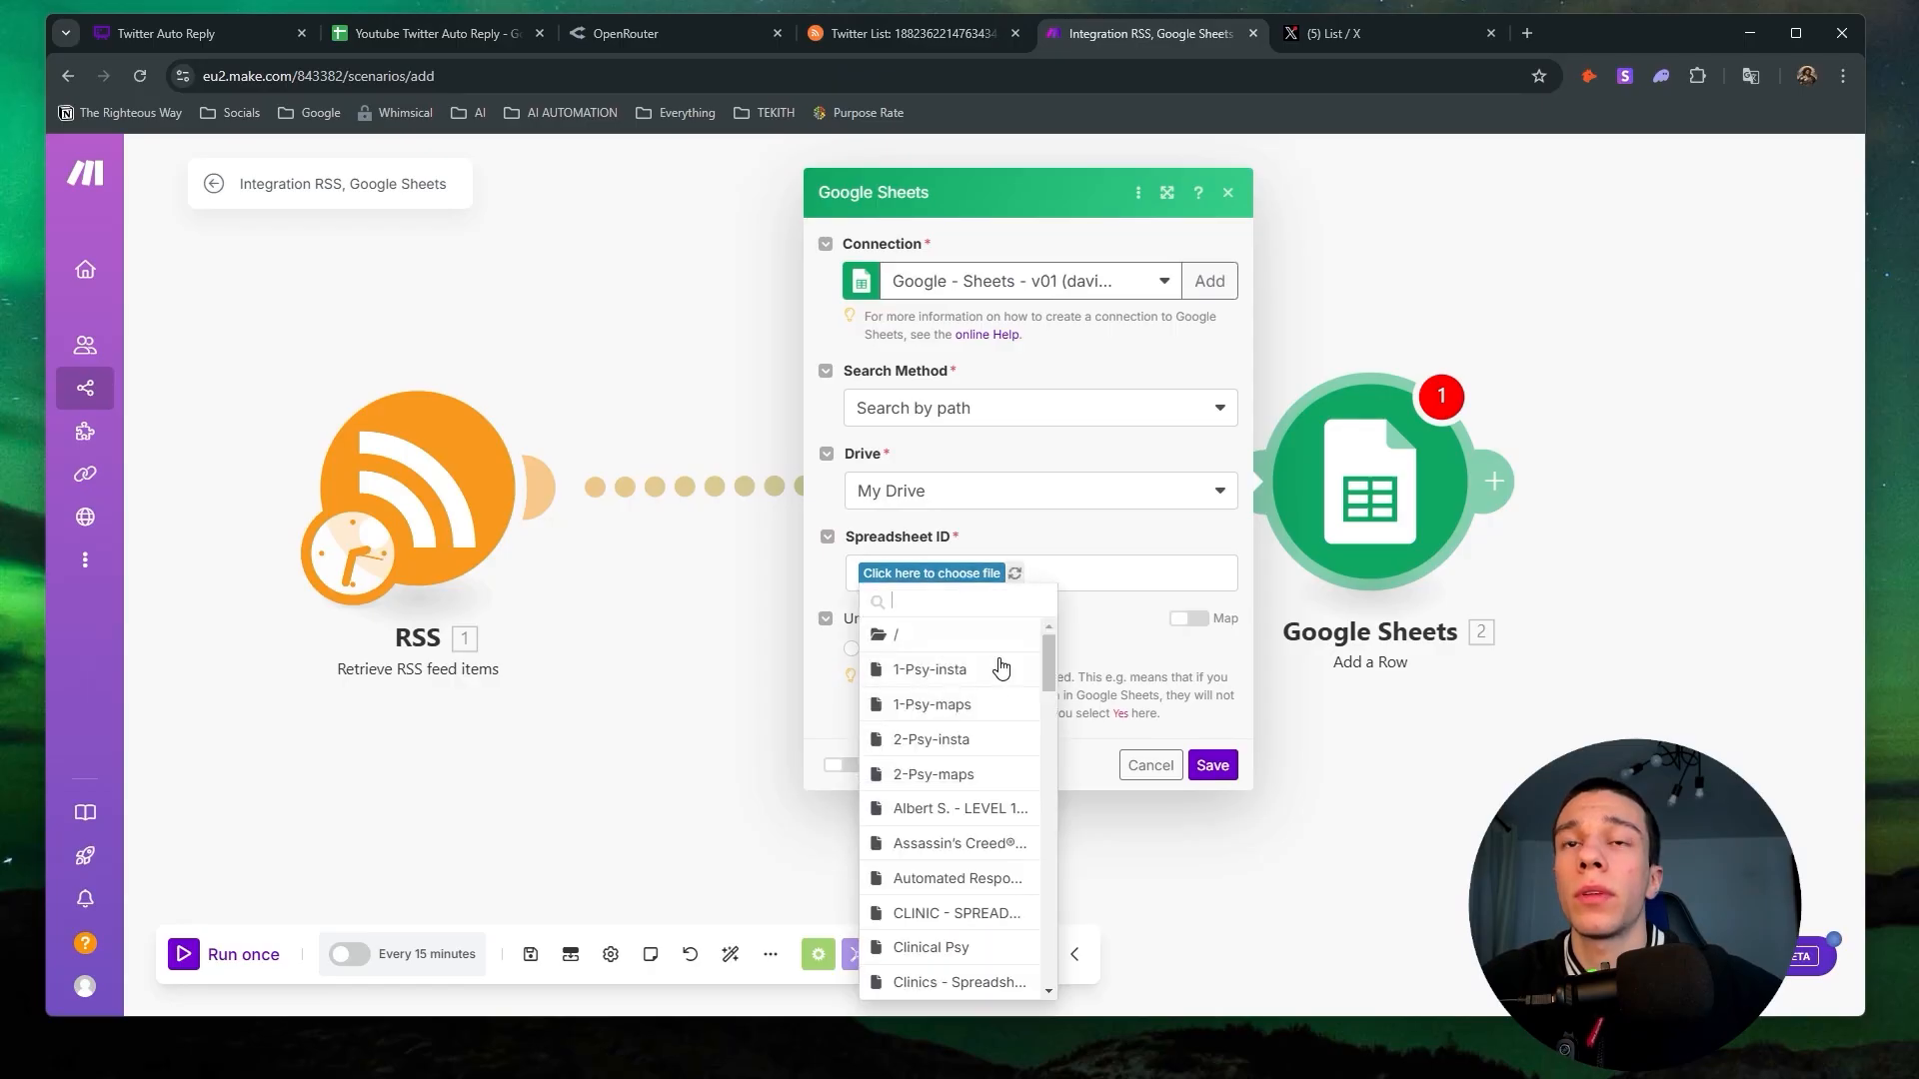
{"action": "type", "text": "twi"}
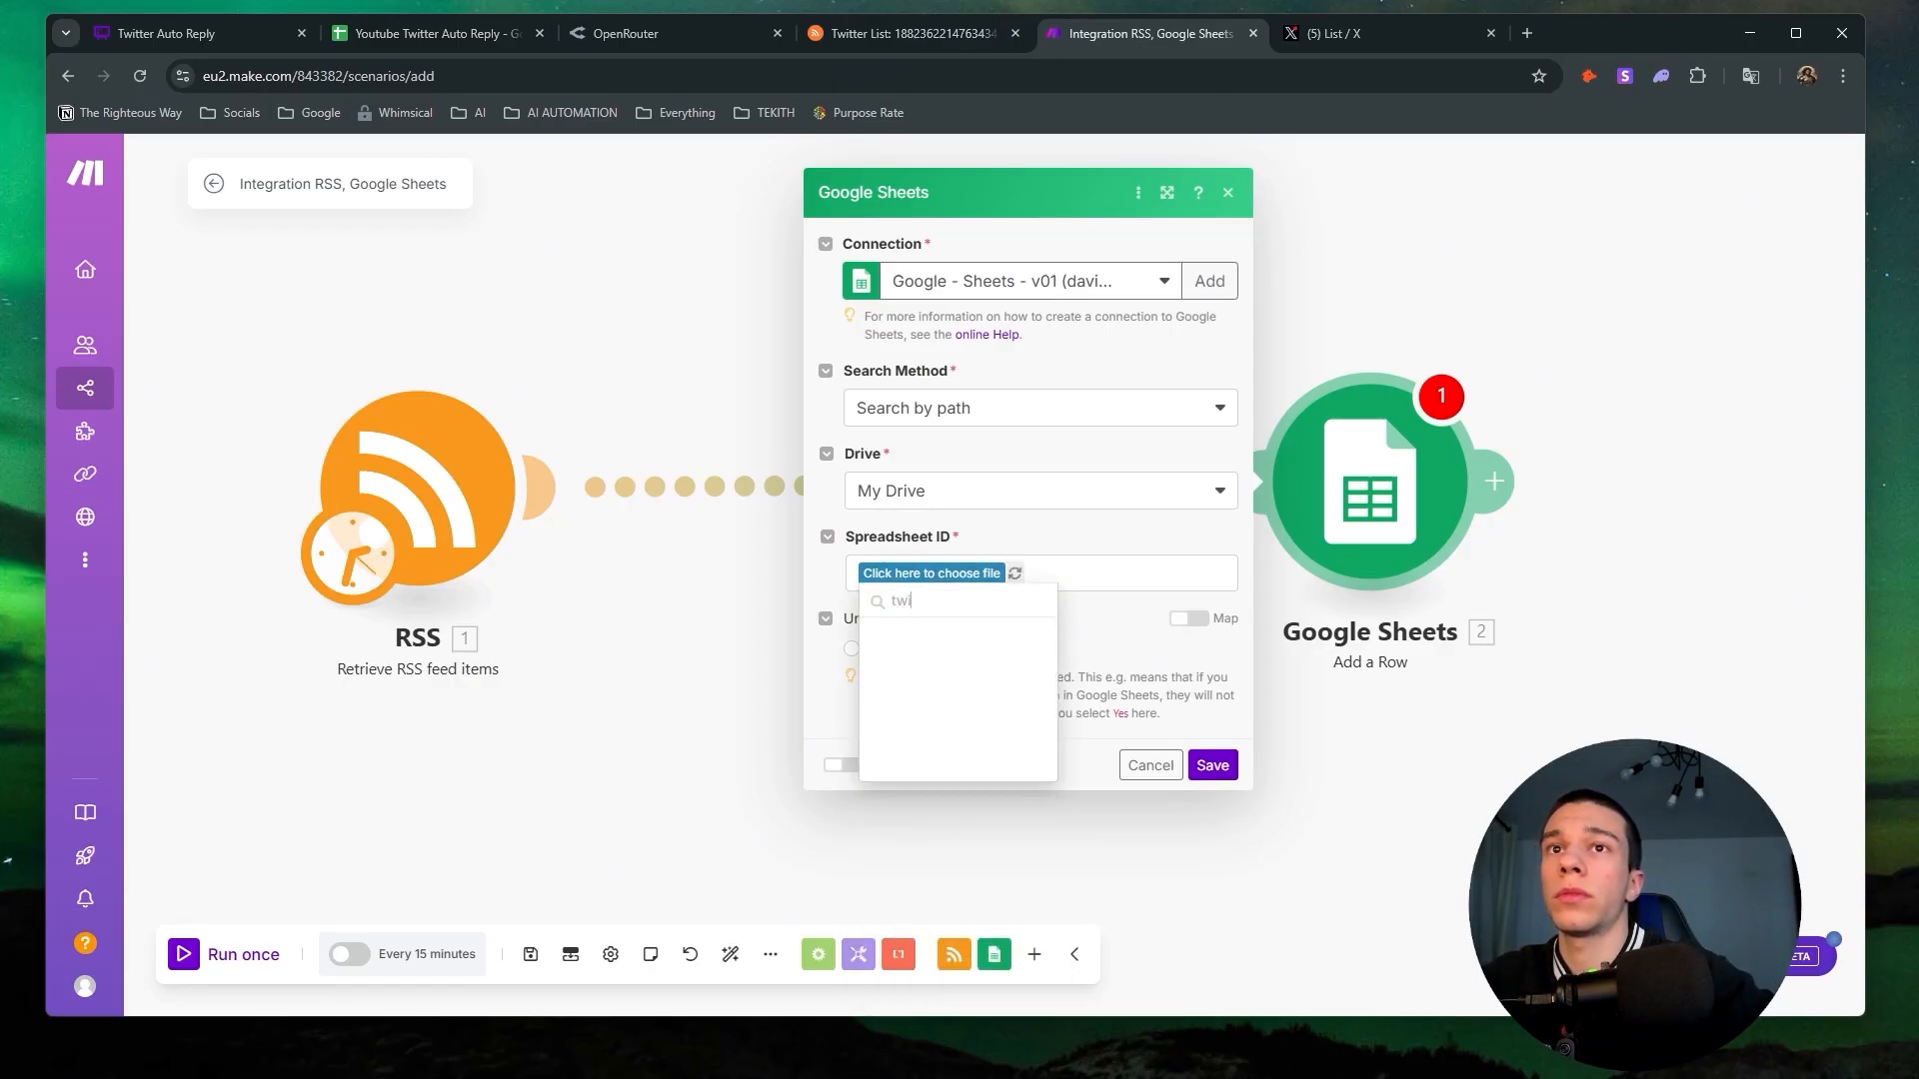
{"action": "left_click", "coordinate": [1014, 573]}
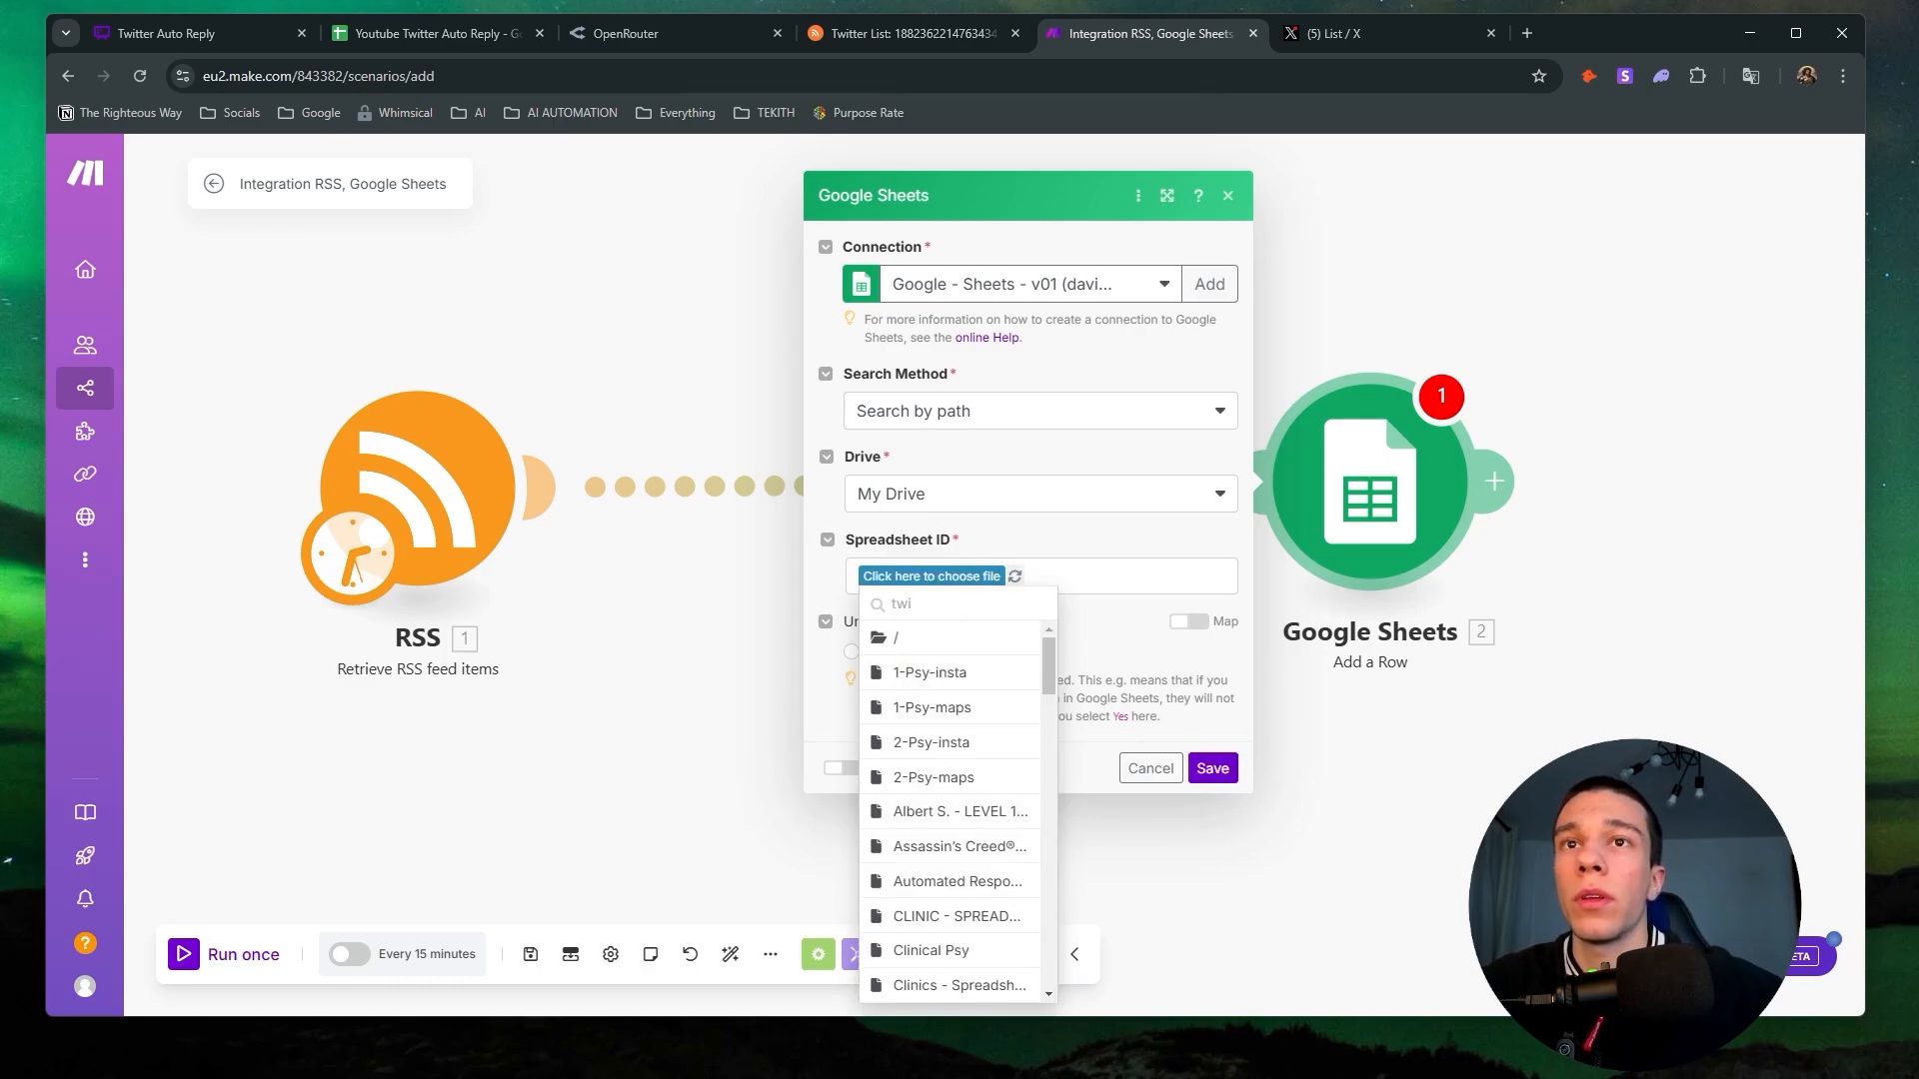
{"action": "key", "text": "BackSpace"}
{"action": "left_click", "coordinate": [936, 642]}
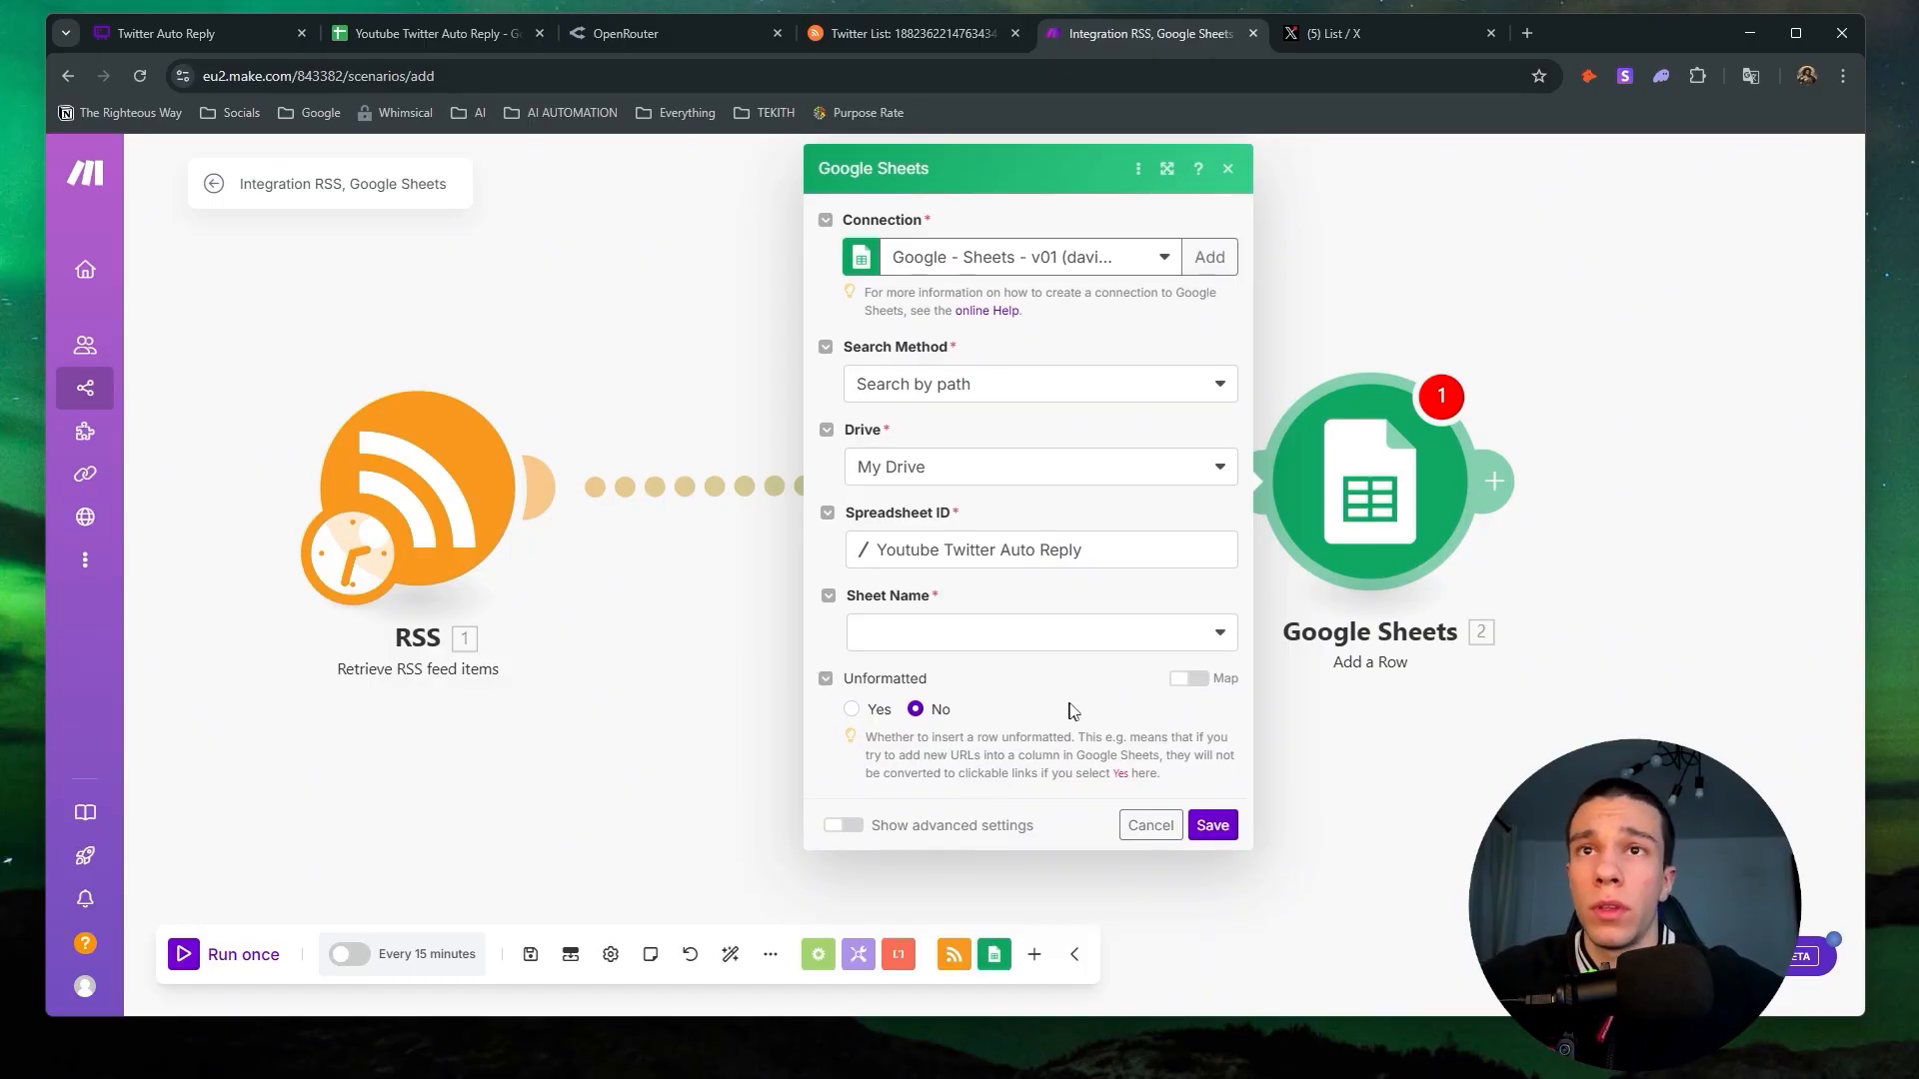
{"action": "left_click", "coordinate": [960, 640]}
{"action": "left_click", "coordinate": [940, 666]}
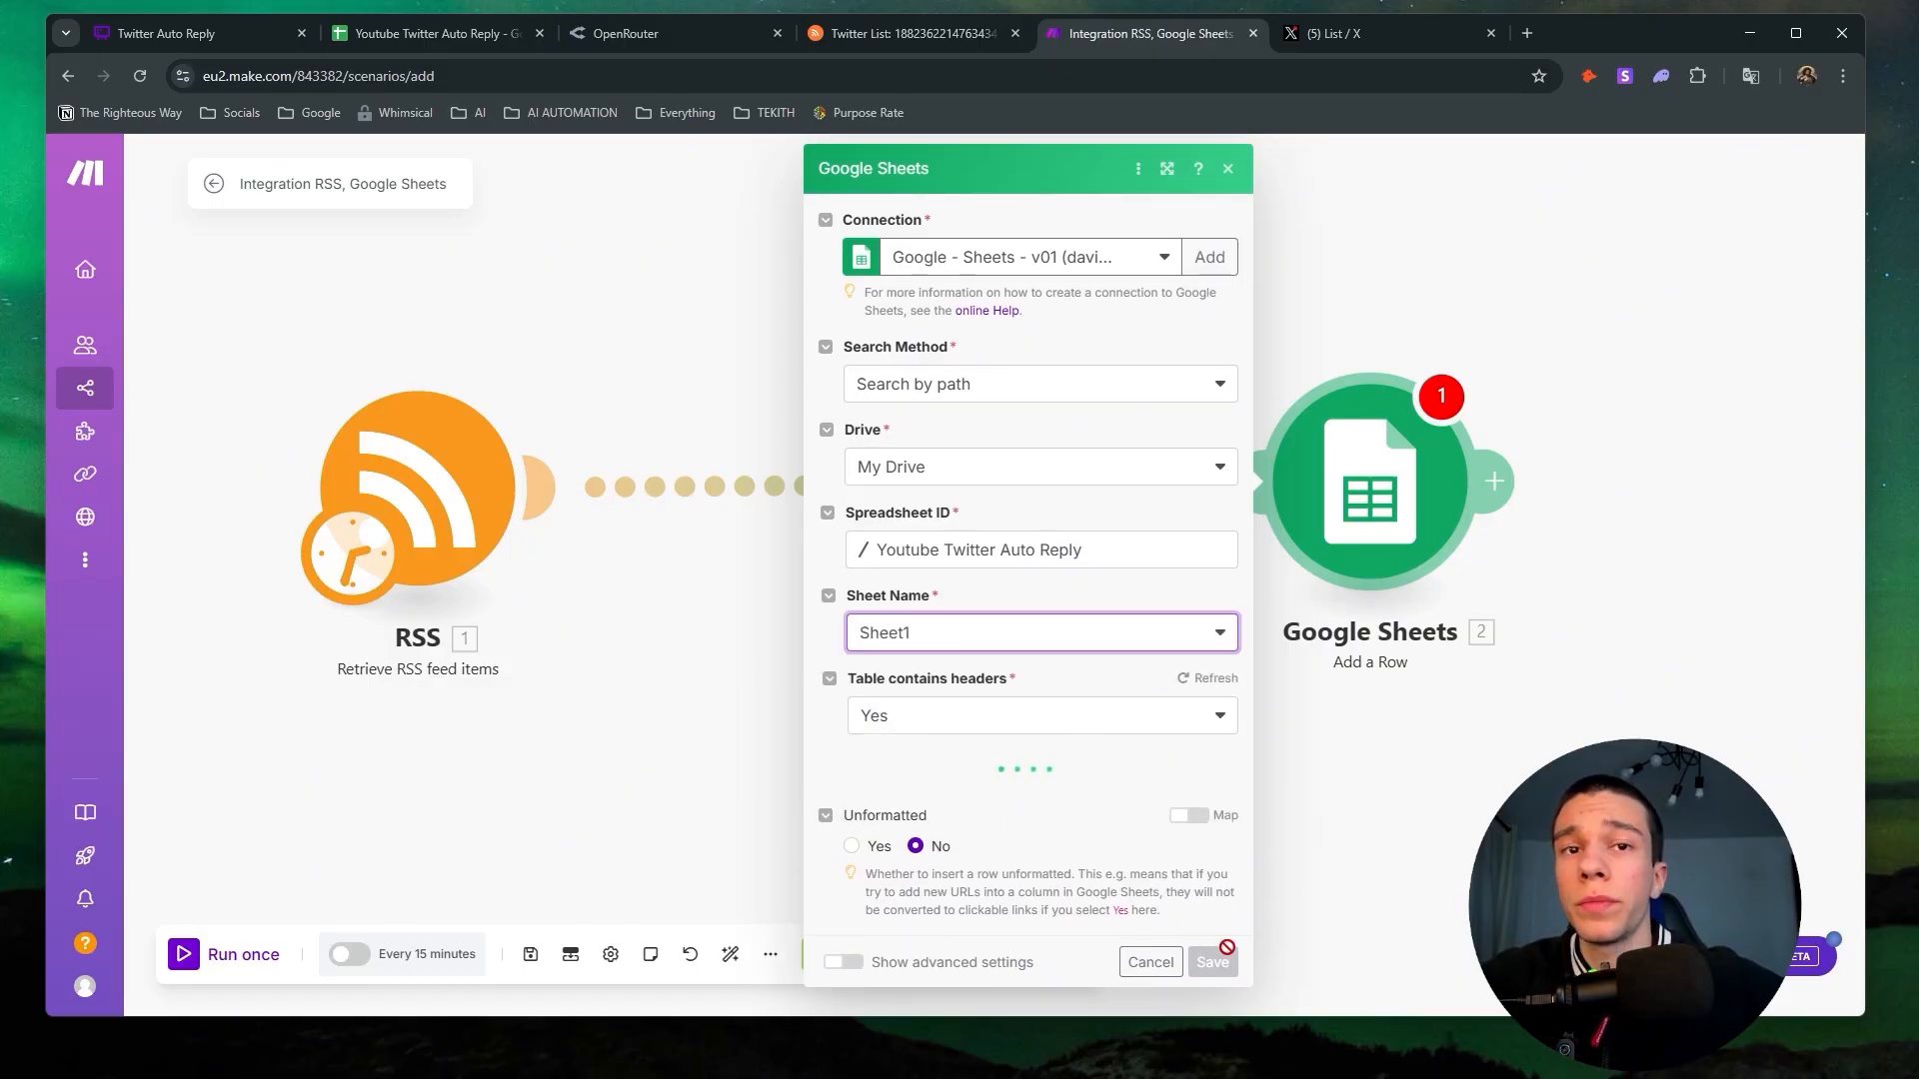
{"action": "scroll", "coordinate": [1090, 775], "scroll_direction": "down", "scroll_amount": 2}
{"action": "scroll", "coordinate": [1090, 775], "scroll_direction": "down", "scroll_amount": 1}
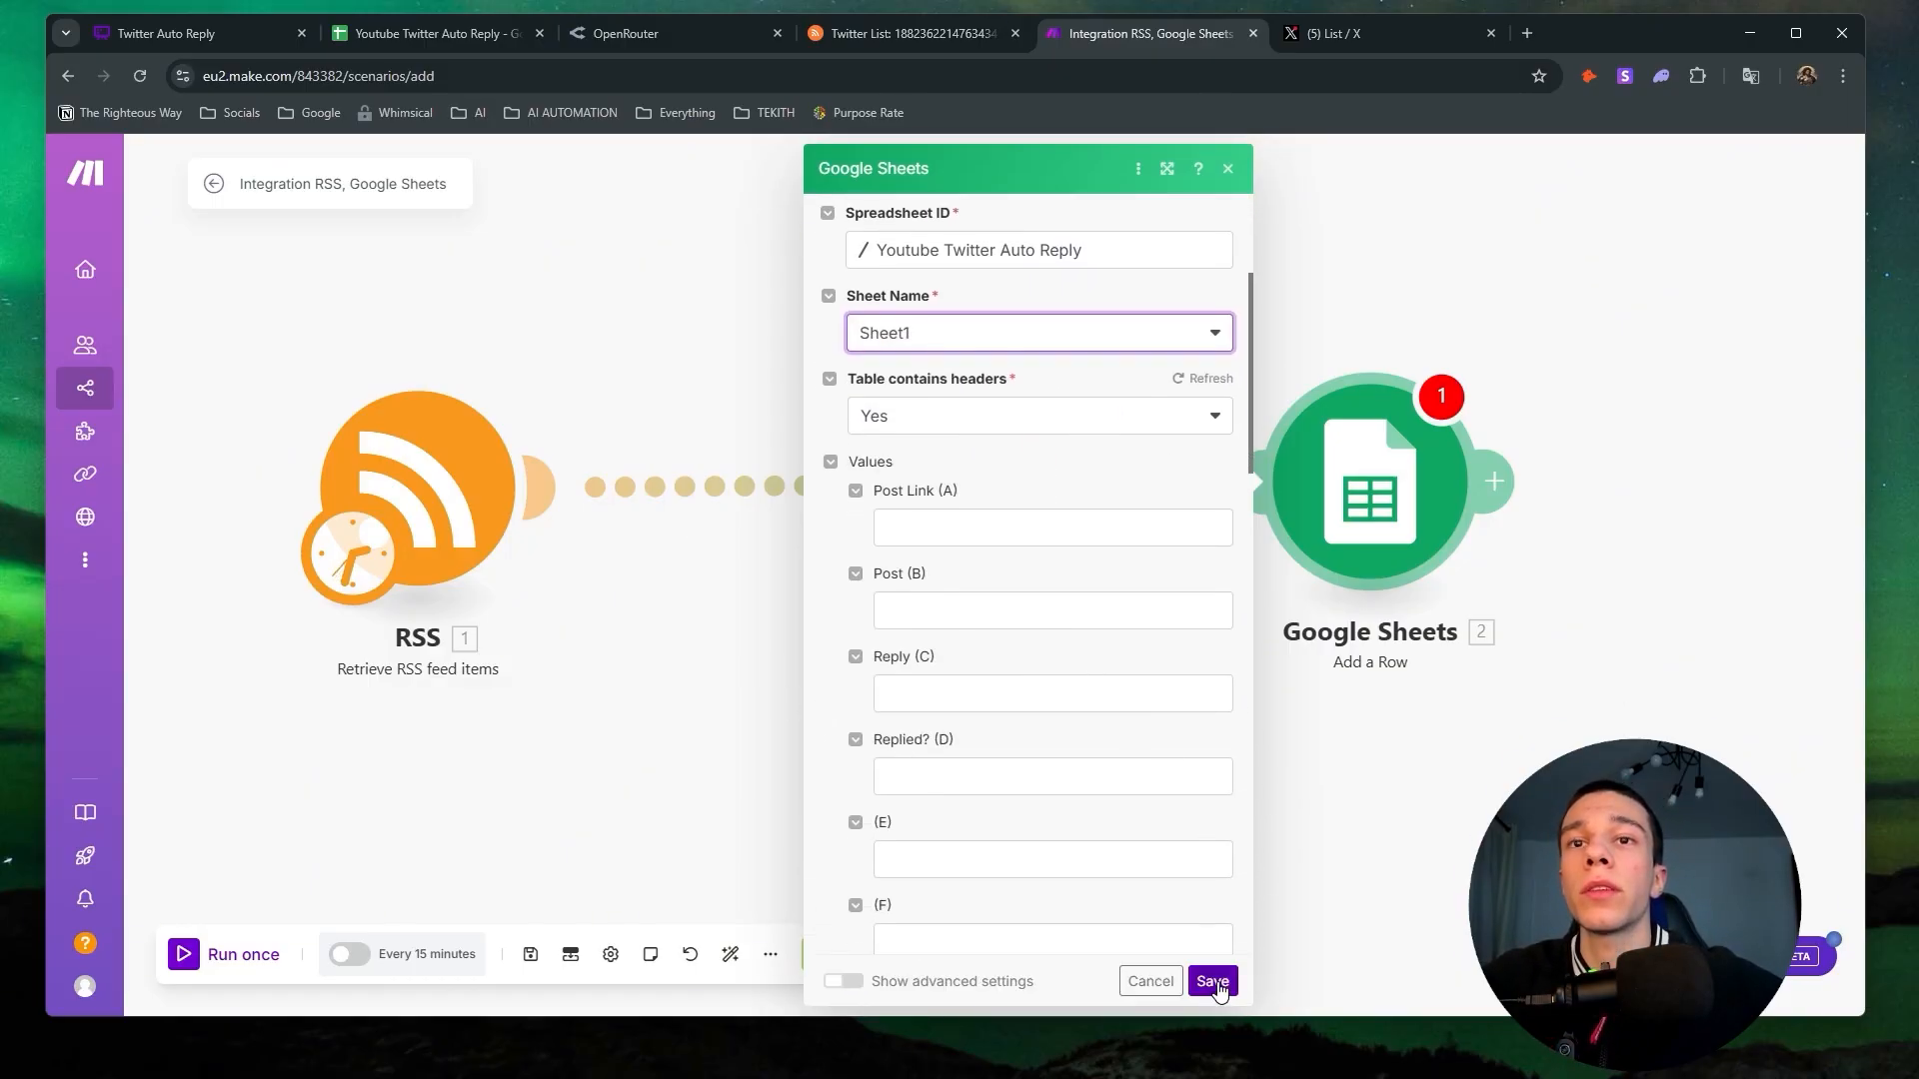
{"action": "left_click", "coordinate": [1213, 980]}
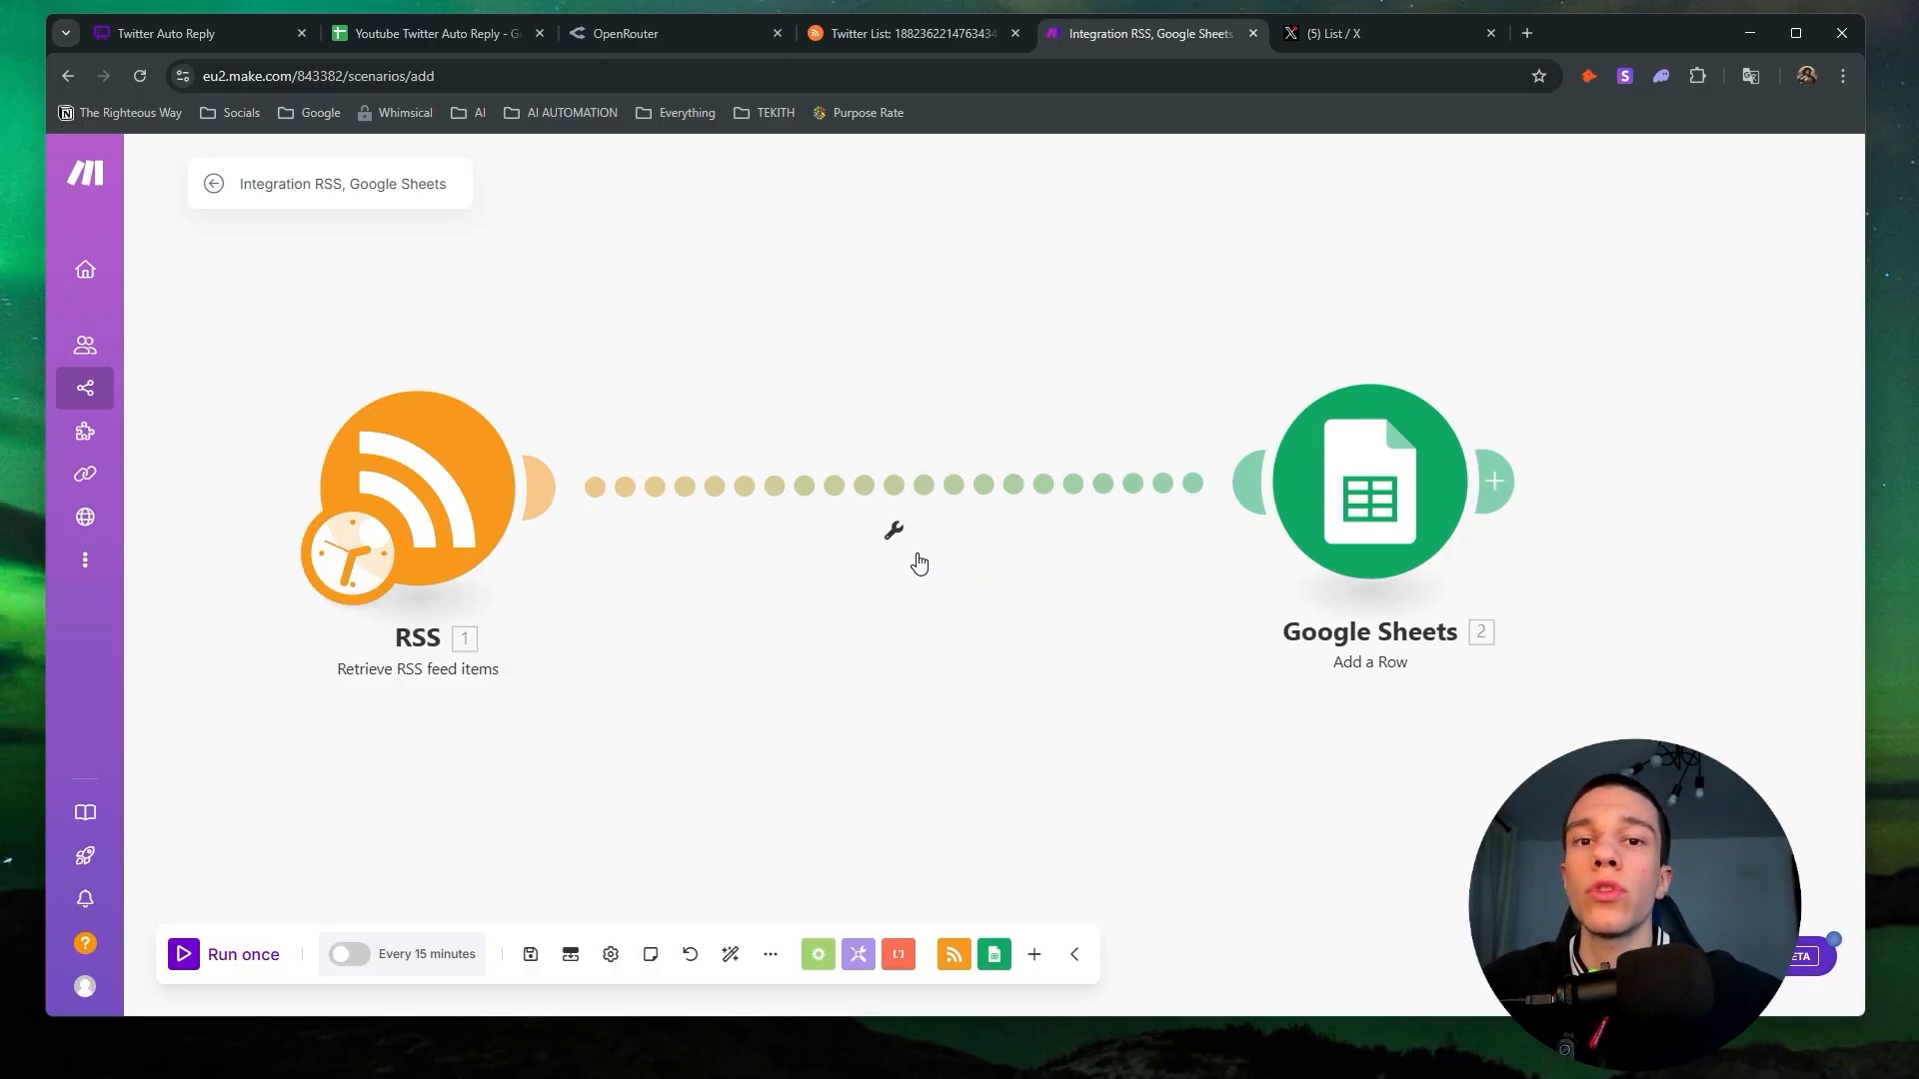
Switch to OpenRouter and open the account's API keys page.
{"action": "left_click", "coordinate": [619, 35]}
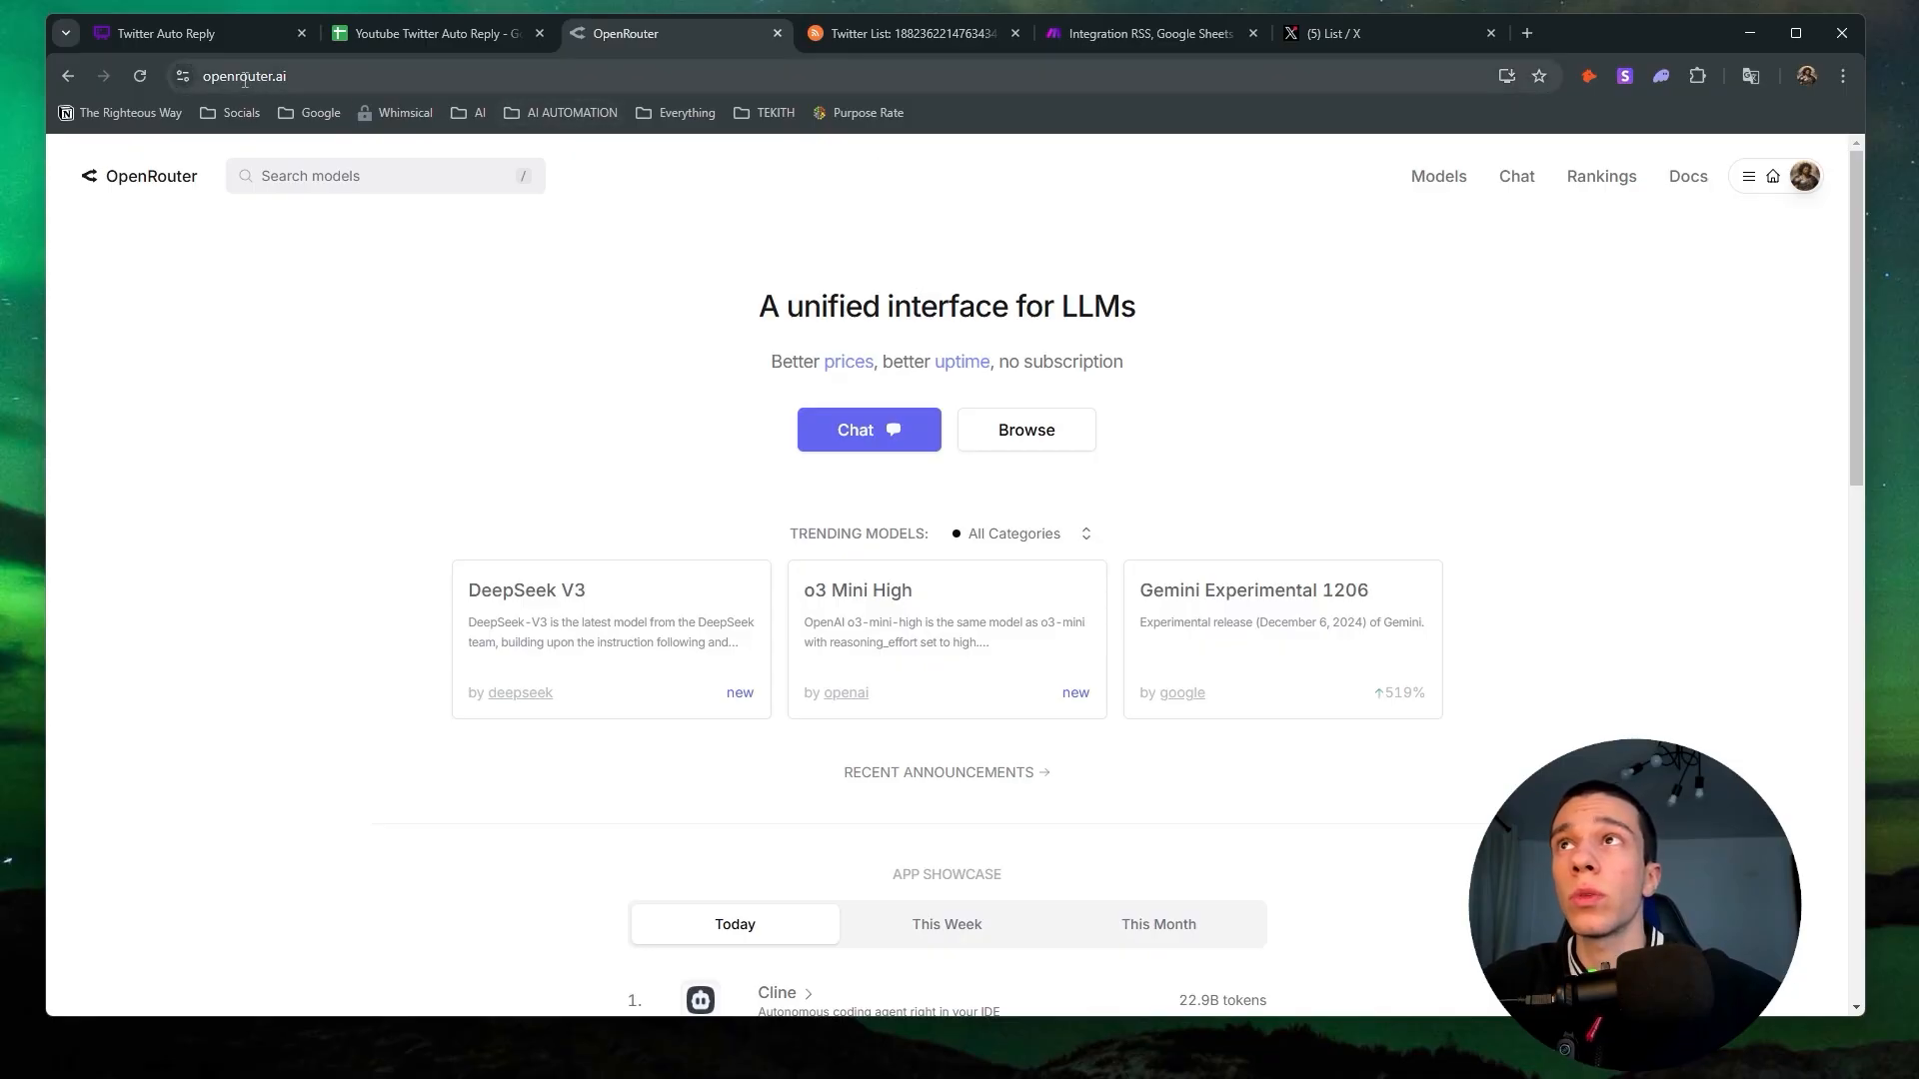
{"action": "left_click", "coordinate": [299, 77]}
{"action": "left_click", "coordinate": [697, 465]}
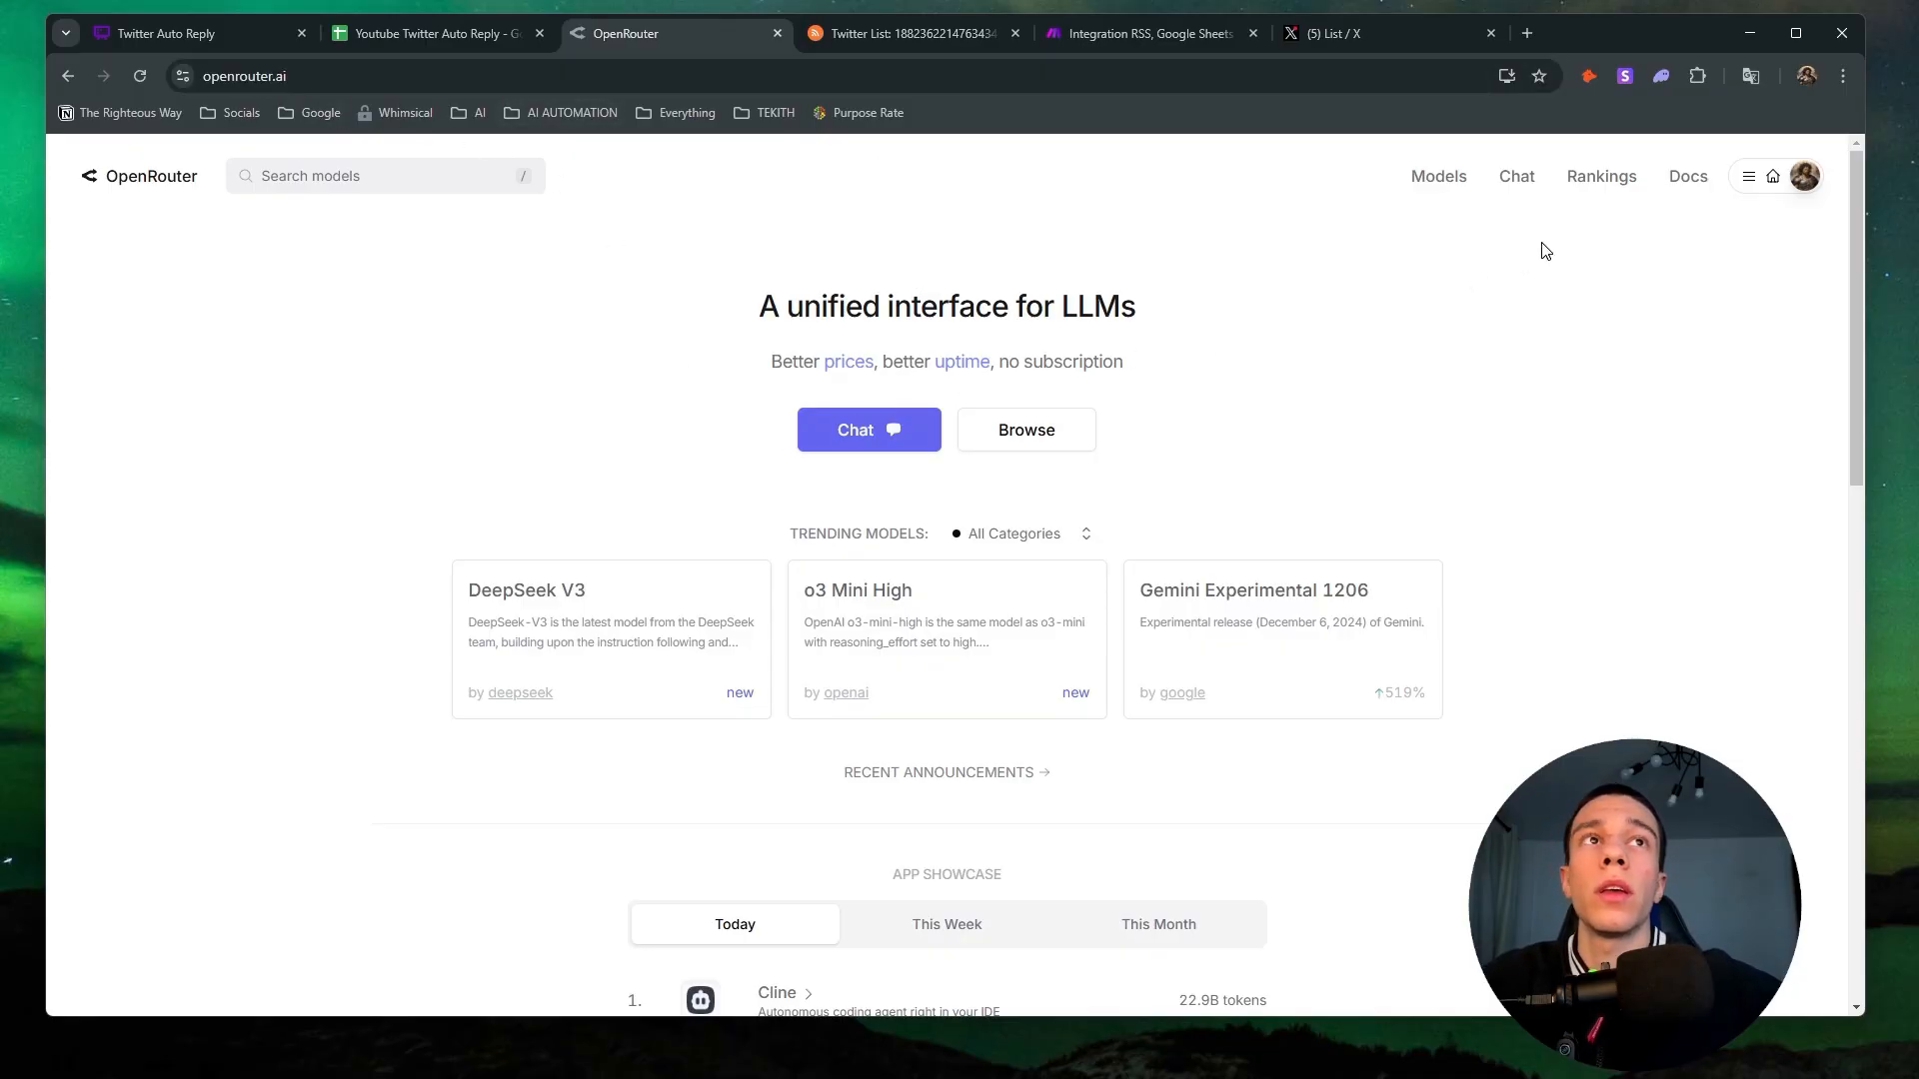
{"action": "left_click", "coordinate": [1799, 192]}
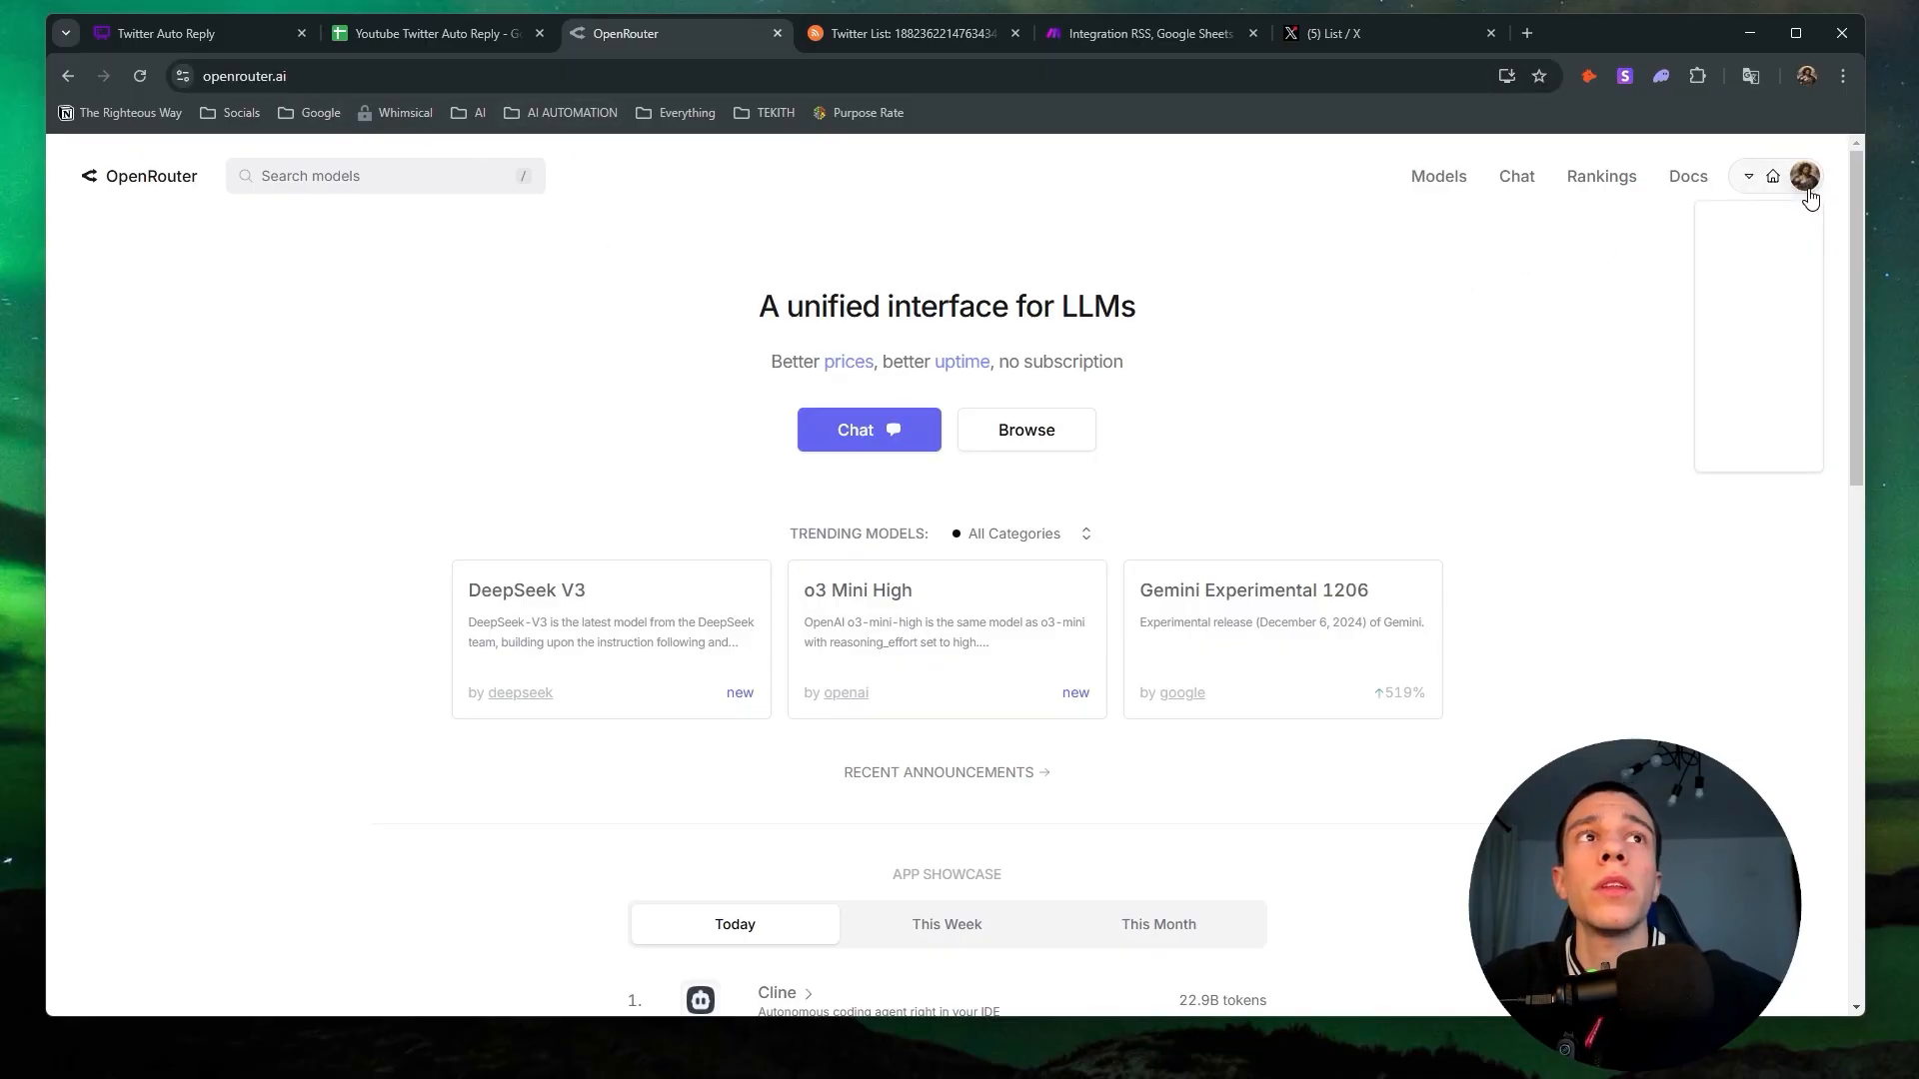
{"action": "left_click", "coordinate": [1771, 261]}
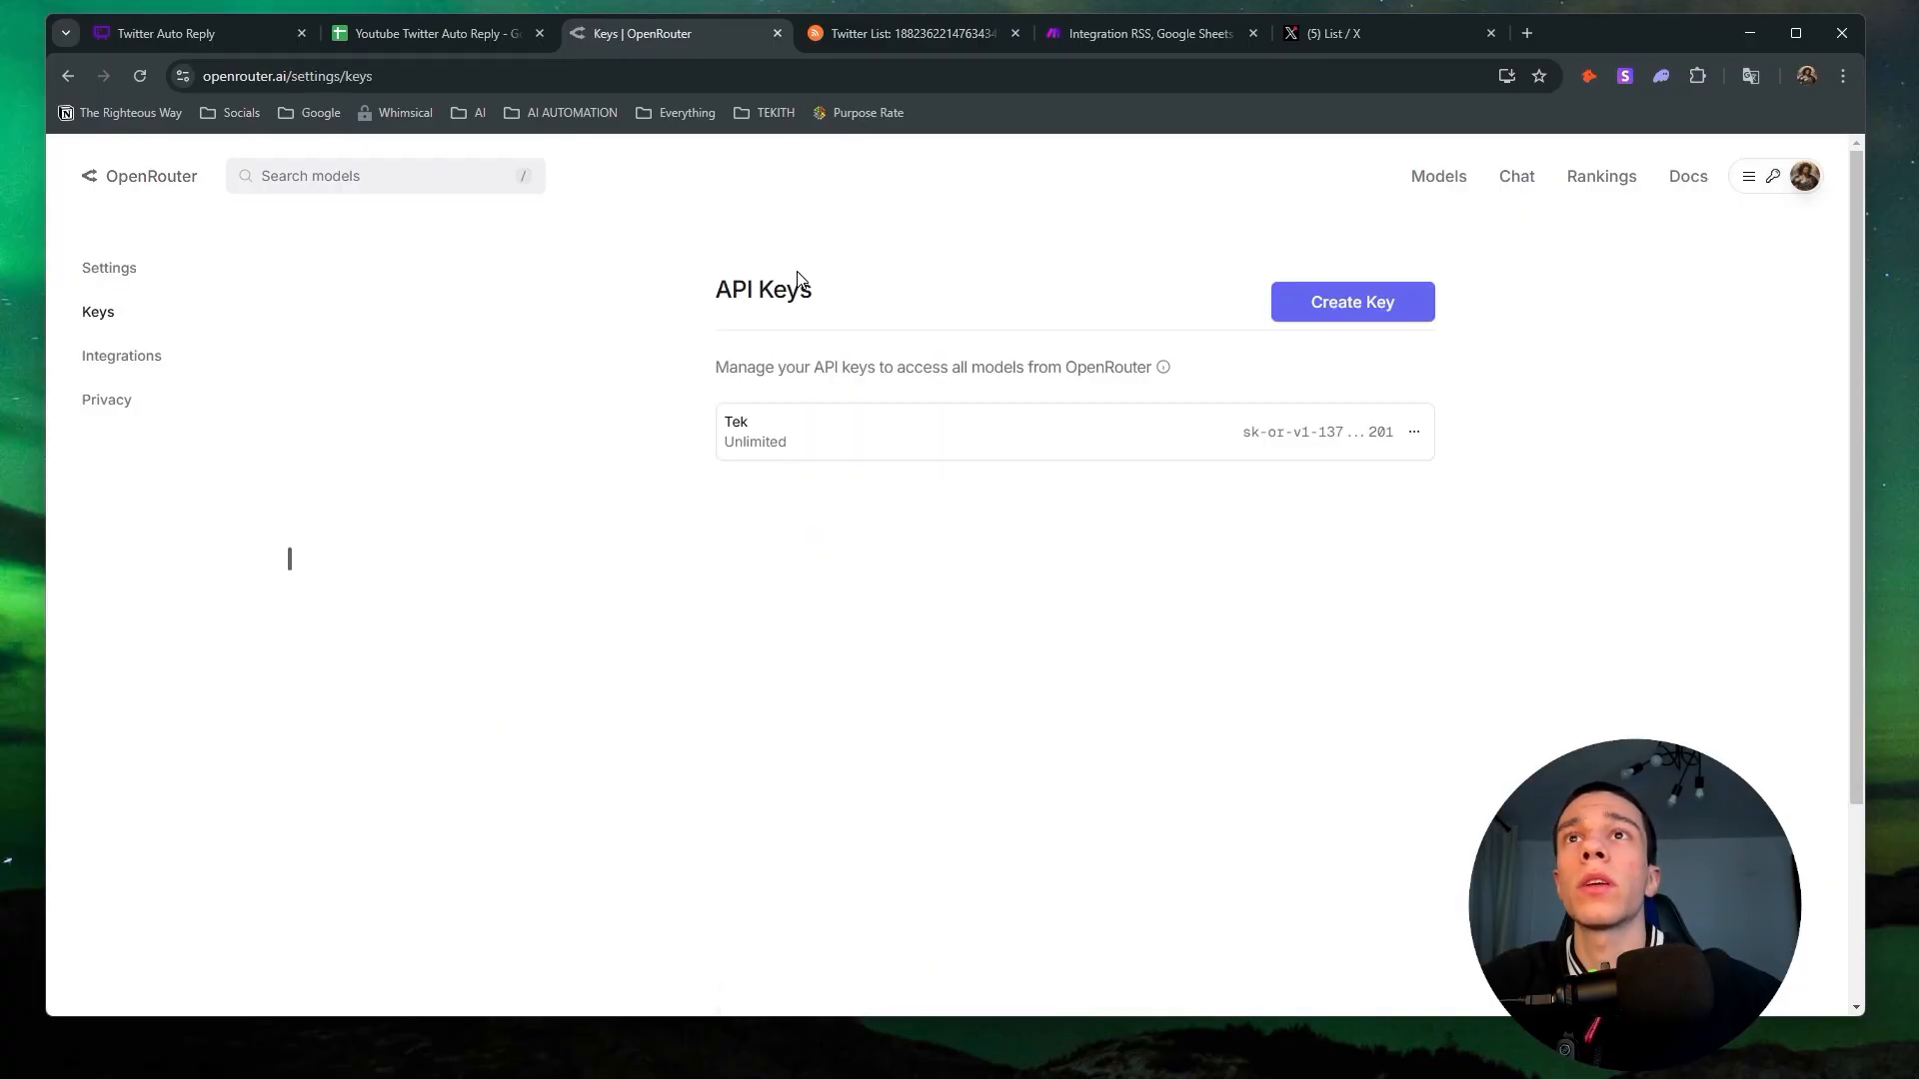
Back in the Make scenario, add an OpenRouter module with the Create a Chat Completion action.
{"action": "left_click", "coordinate": [1149, 33]}
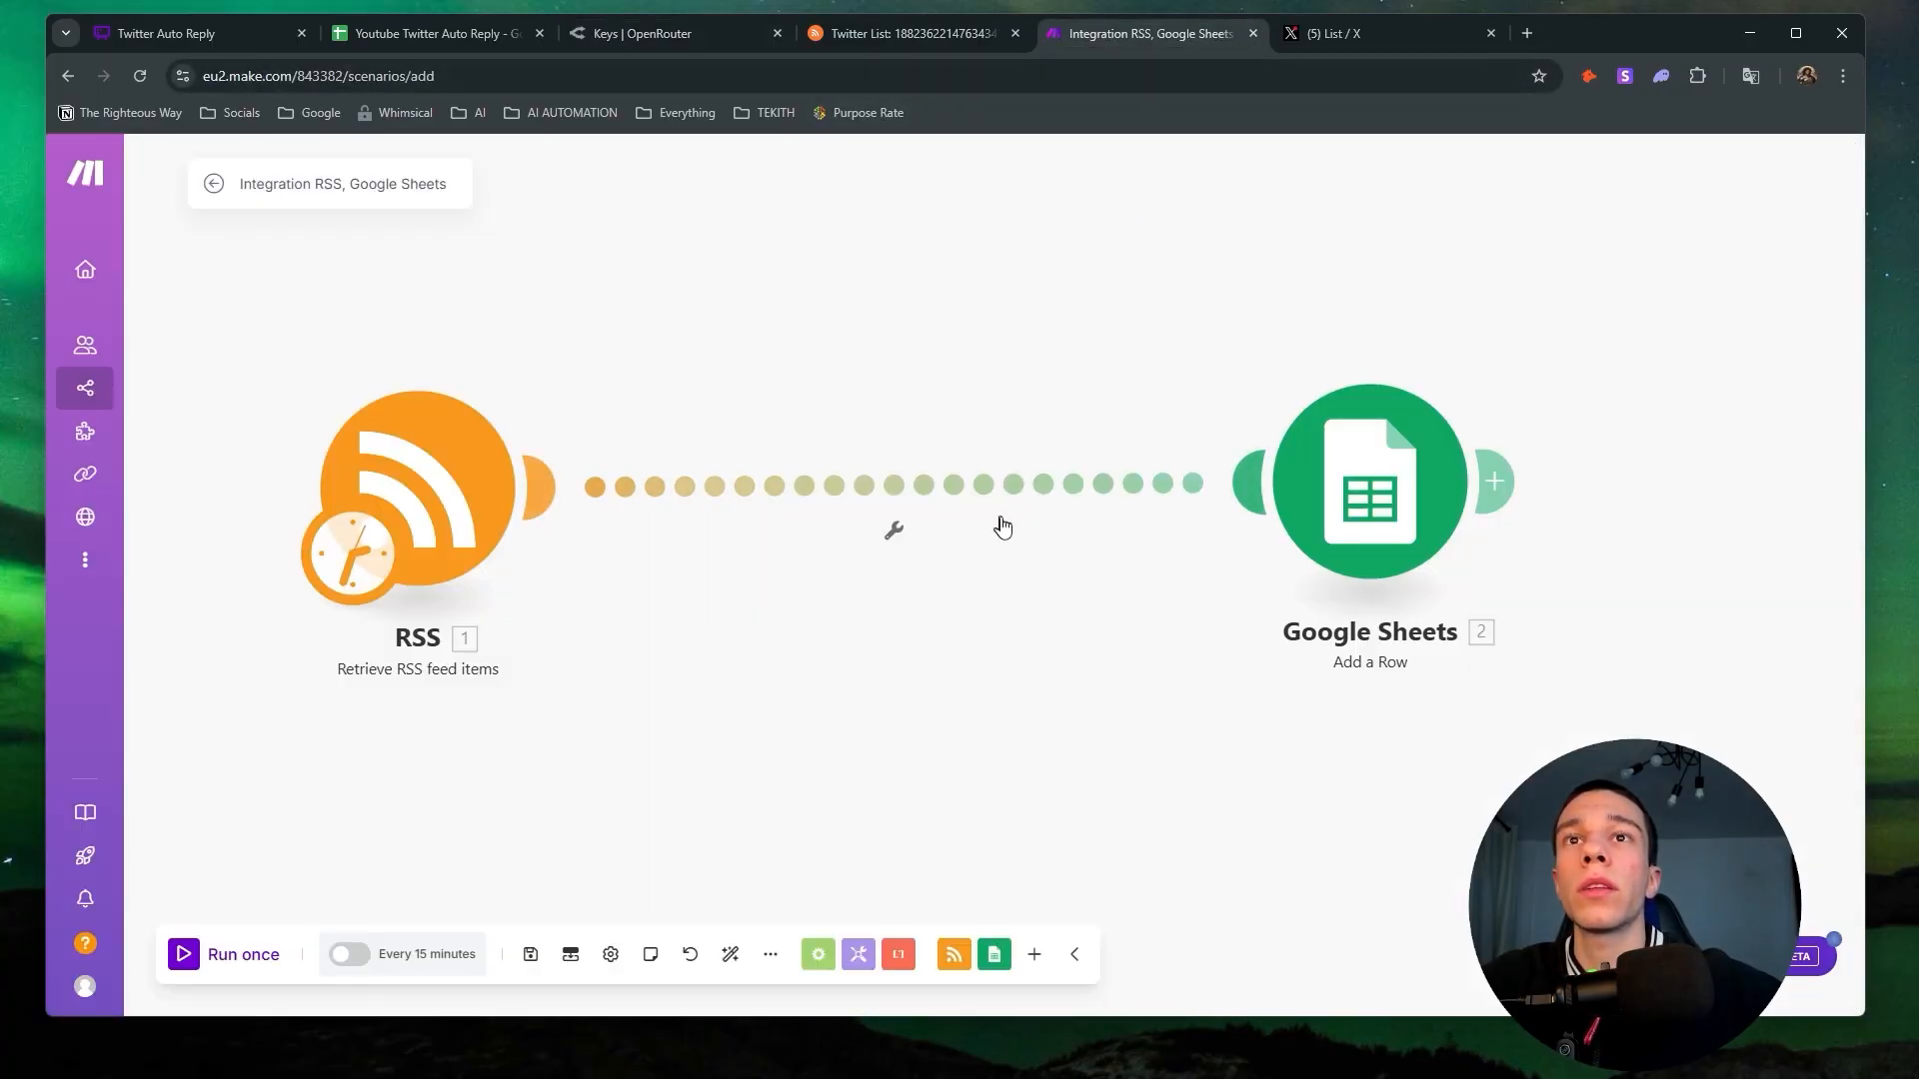
{"action": "double_click", "coordinate": [1053, 632]}
{"action": "type", "text": "open"}
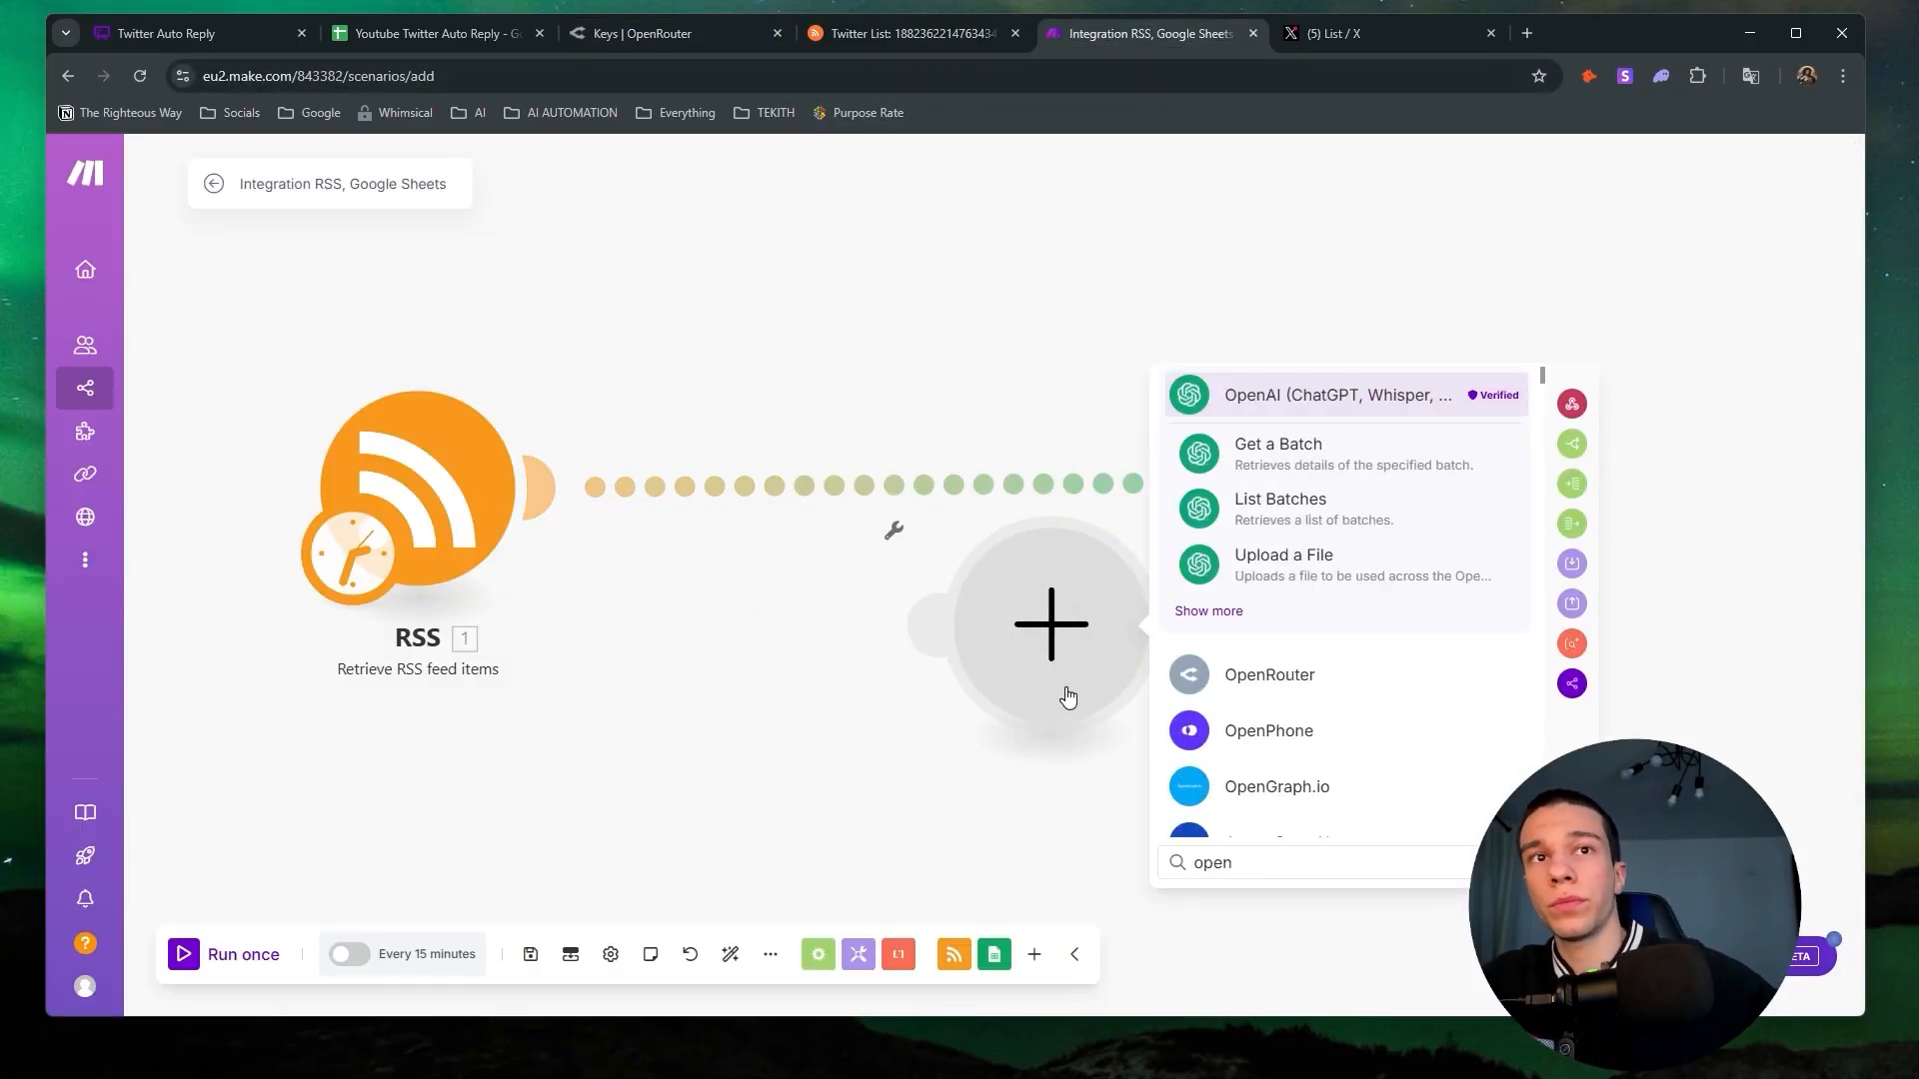
{"action": "left_click", "coordinate": [1254, 688]}
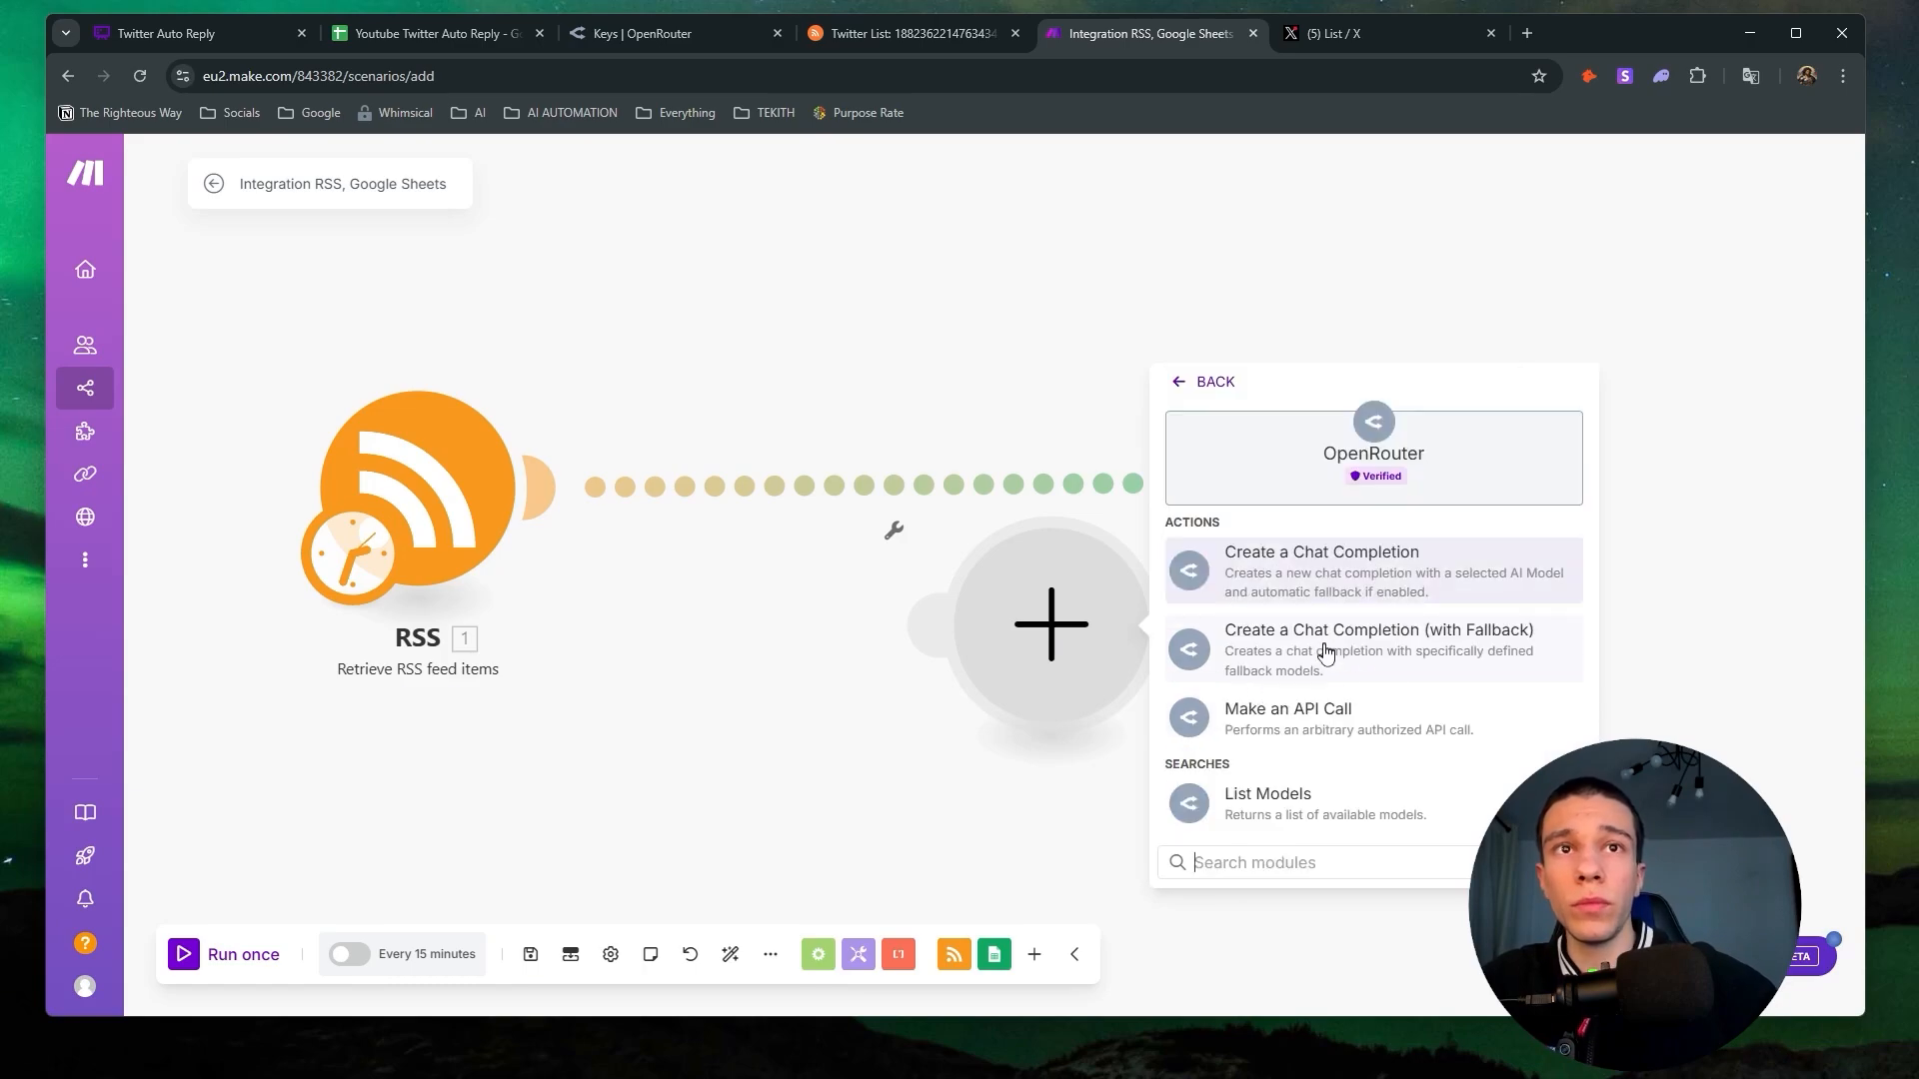
{"action": "left_click", "coordinate": [1327, 572]}
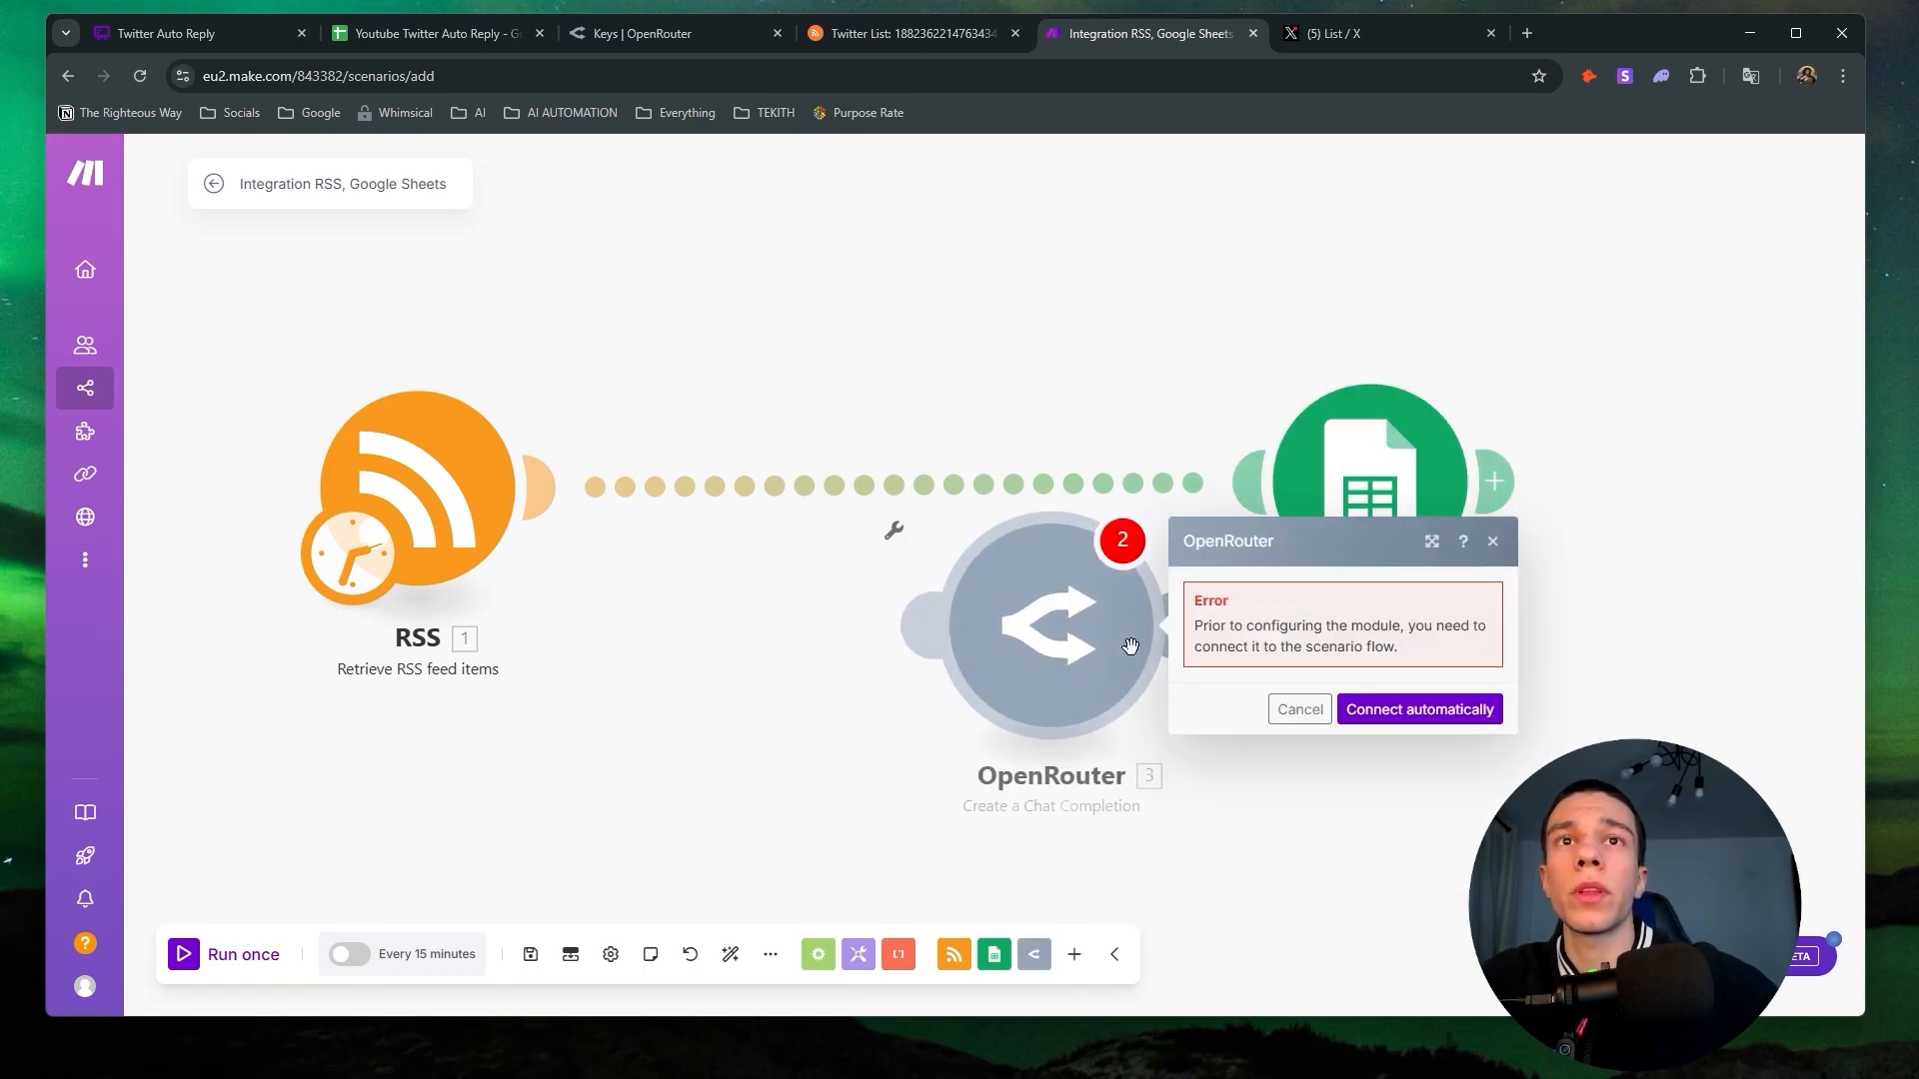
Connect the OpenRouter module automatically, remove its separate link to Google Sheets, and insert it into the route between RSS and Google Sheets.
{"action": "left_click", "coordinate": [1418, 707]}
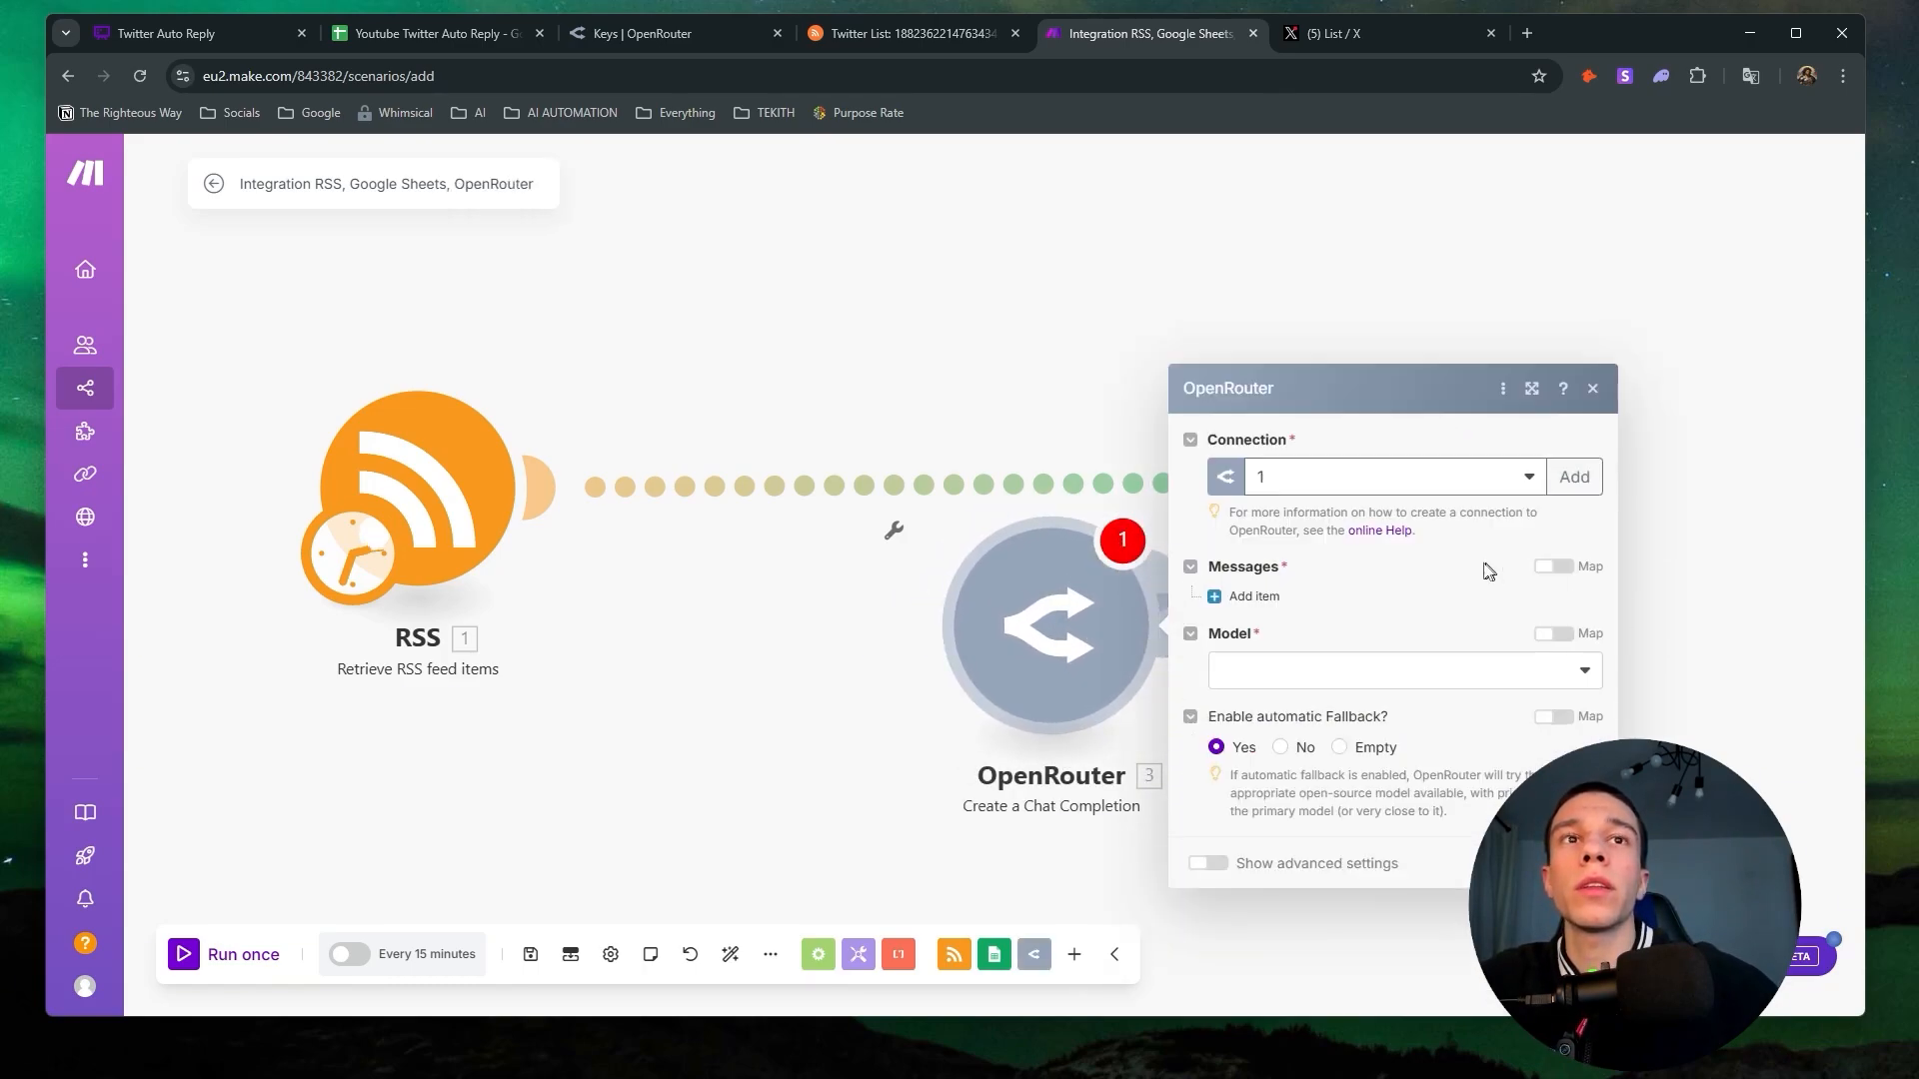
{"action": "left_click_drag", "start_coordinate": [996, 642], "coordinate": [845, 547]}
{"action": "left_click", "coordinate": [894, 735]}
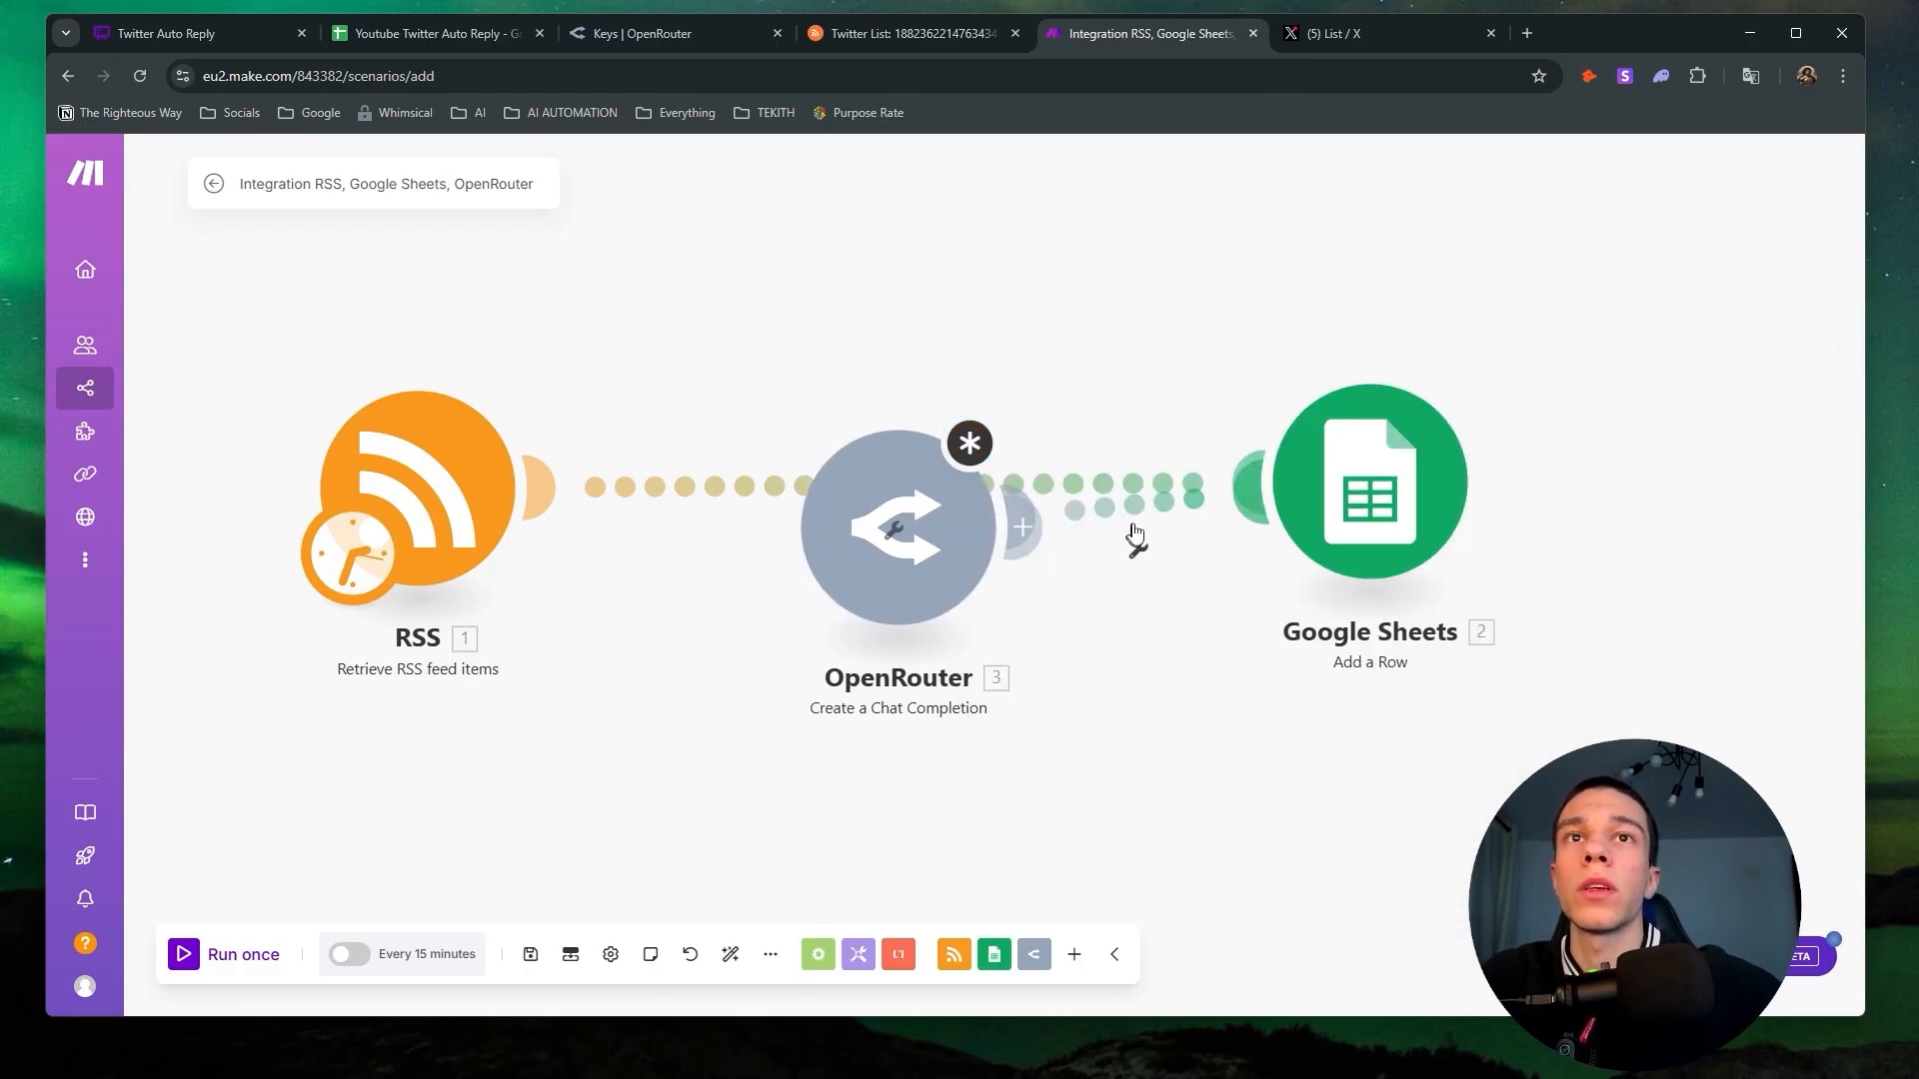
{"action": "right_click", "coordinate": [1139, 522]}
{"action": "left_click", "coordinate": [1196, 572]}
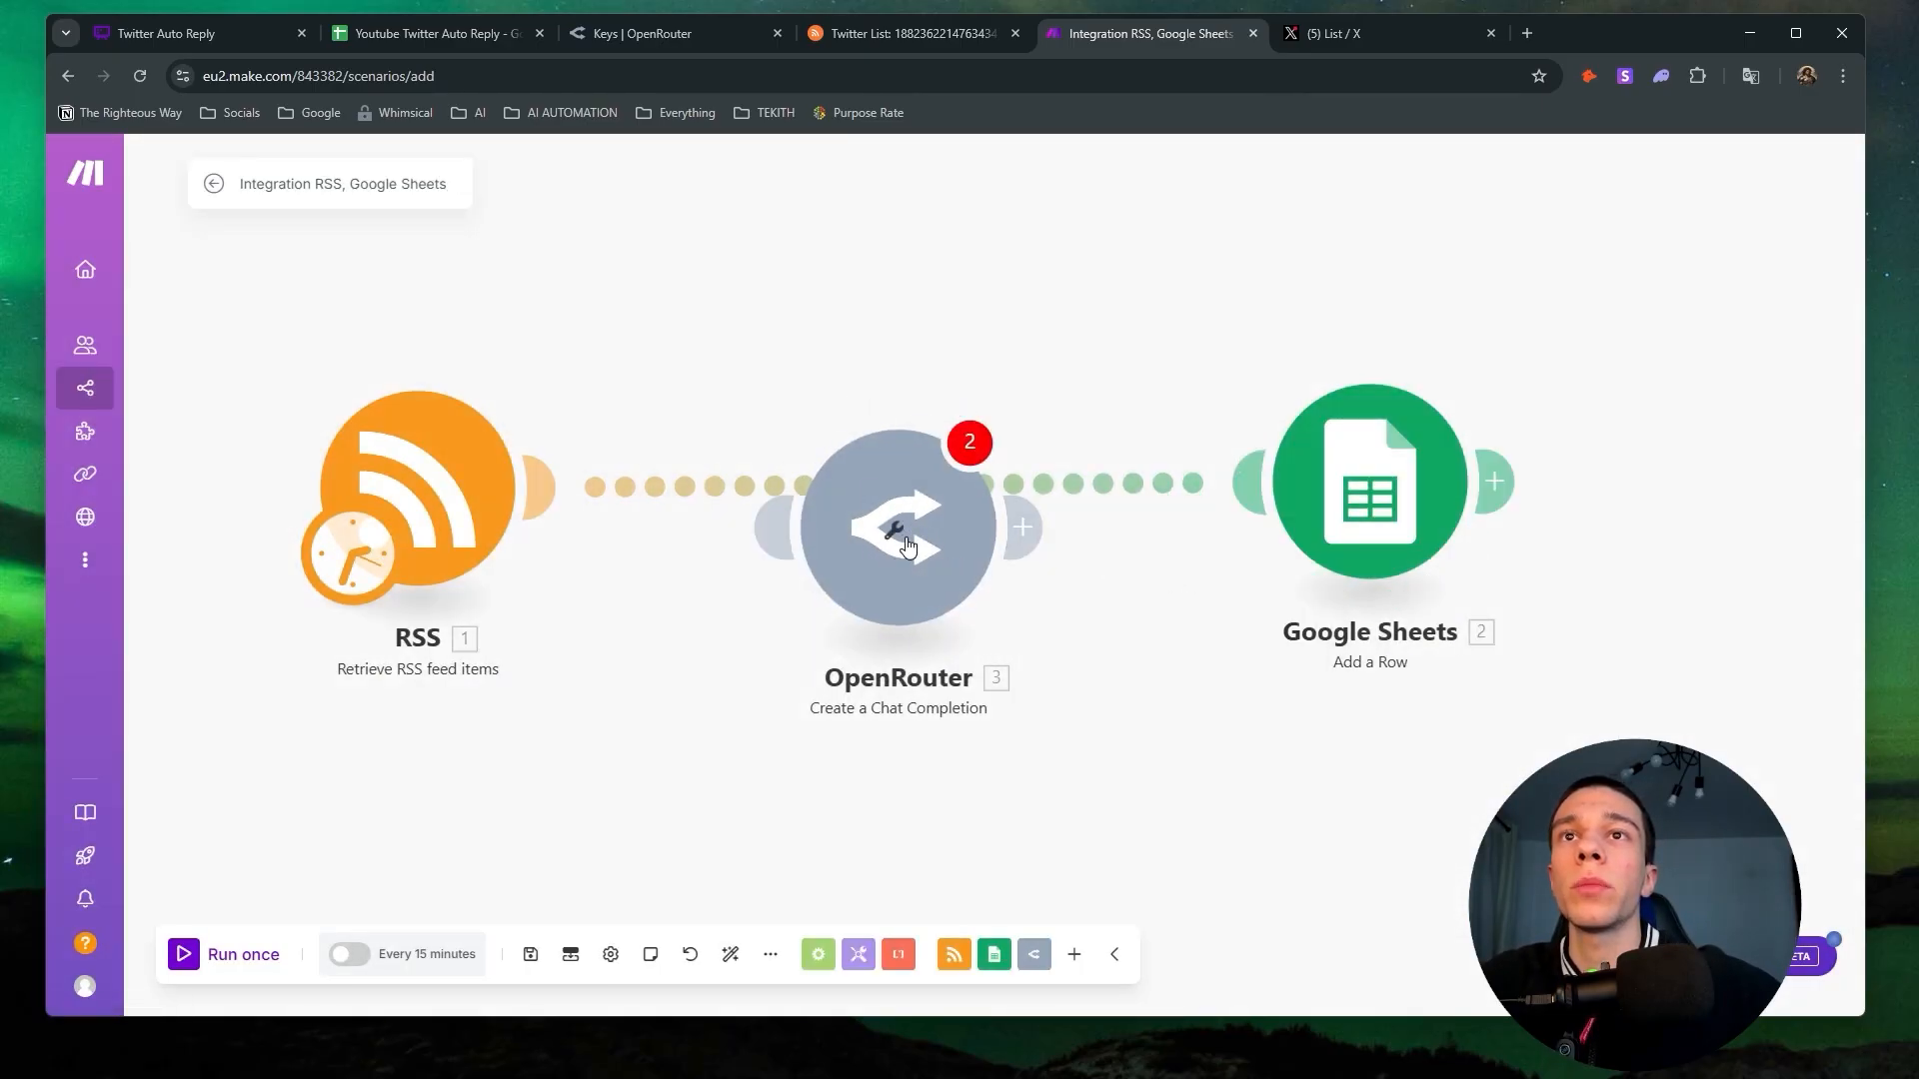
{"action": "left_click_drag", "start_coordinate": [884, 580], "coordinate": [834, 558]}
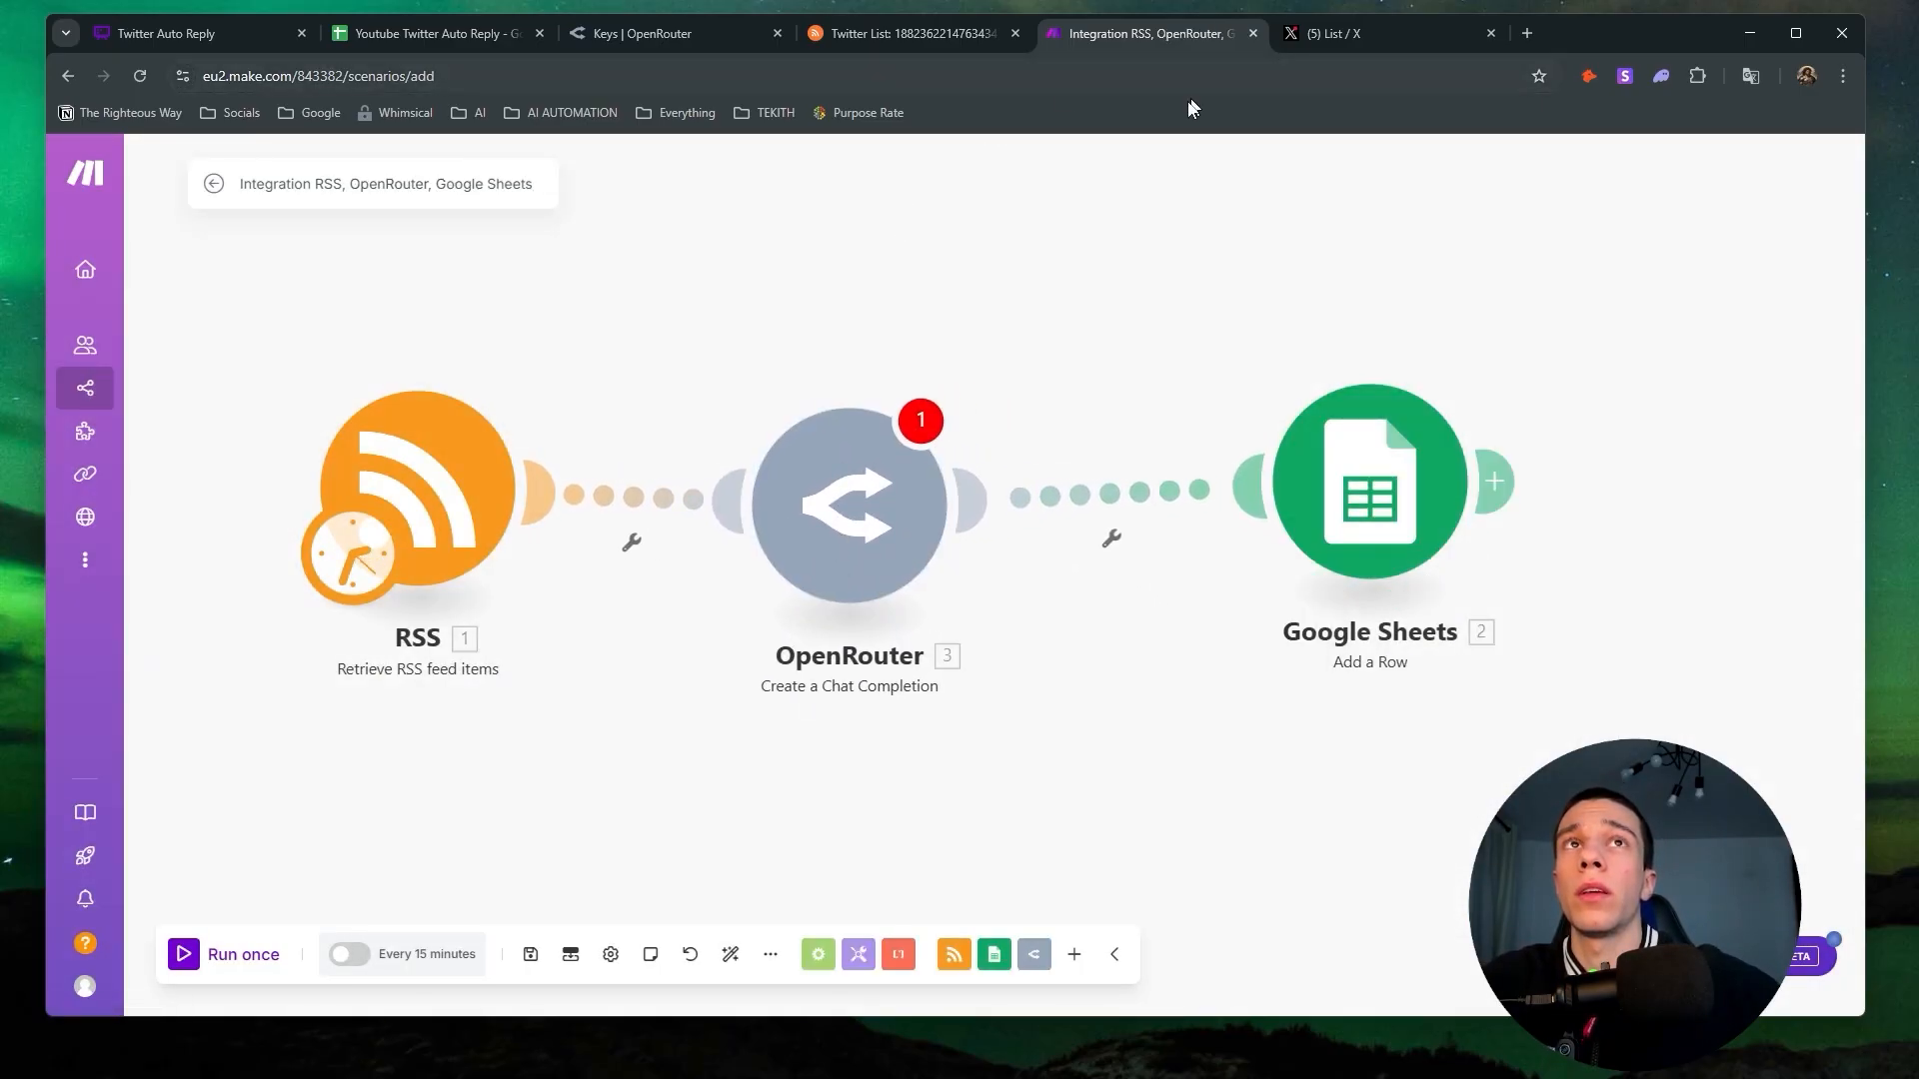
Set the OpenRouter module's model to DeepSeek: R1 (free), add an empty message item, and close the module settings.
{"action": "left_click", "coordinate": [935, 470]}
{"action": "left_click", "coordinate": [1083, 561]}
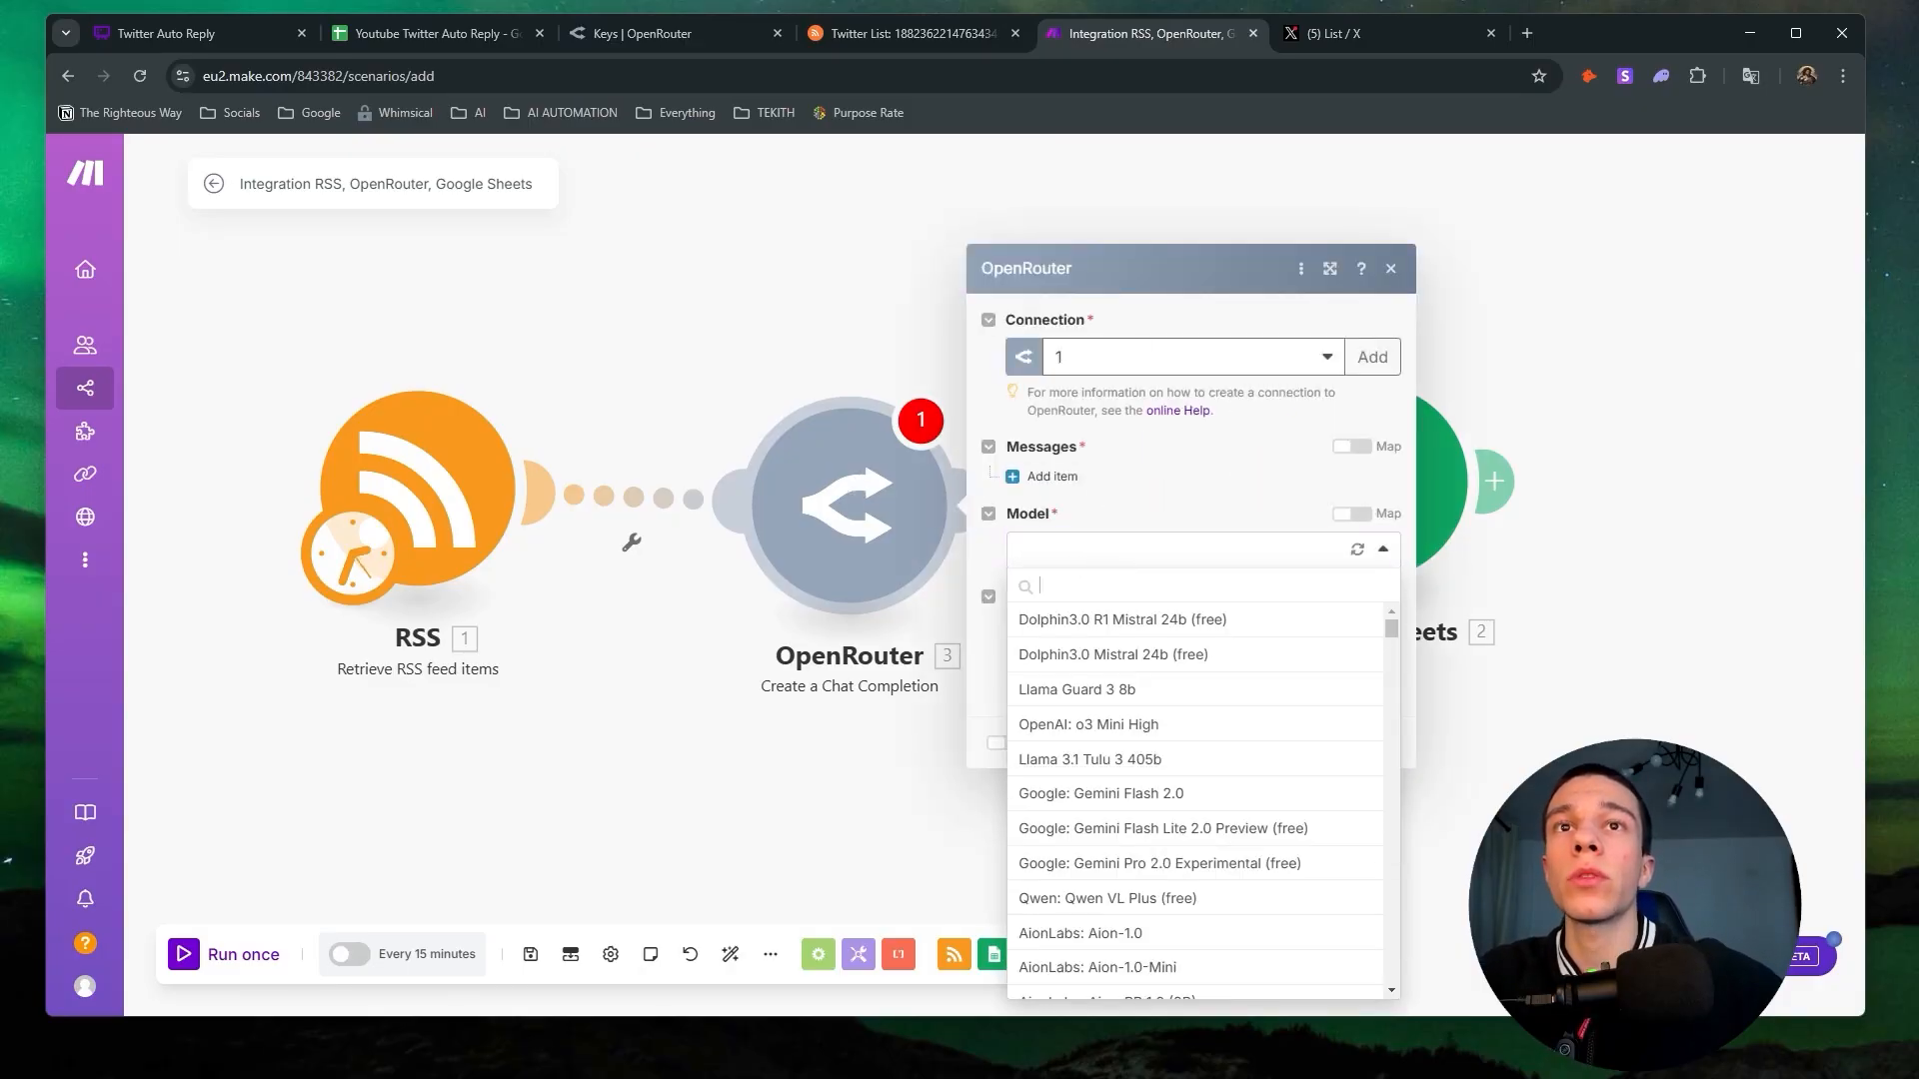
{"action": "type", "text": "Deep"}
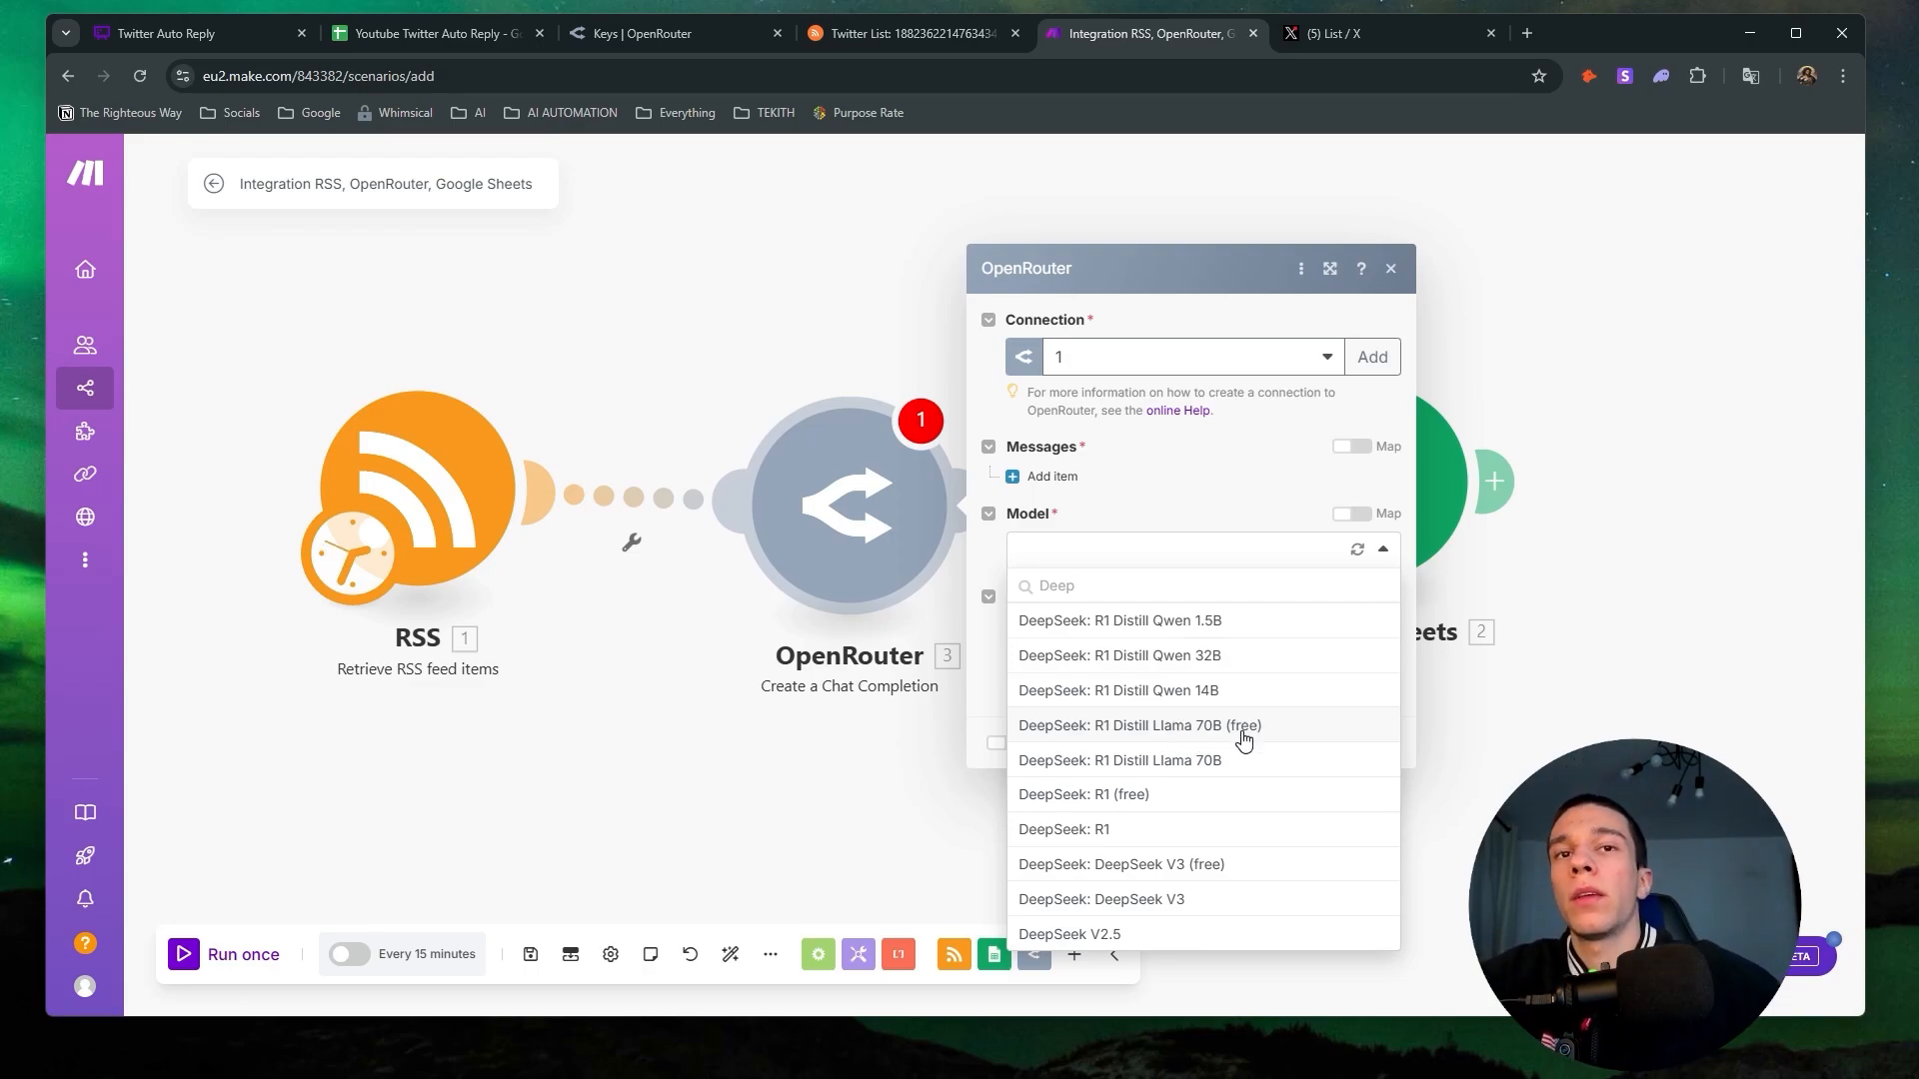
{"action": "left_click", "coordinate": [1125, 795]}
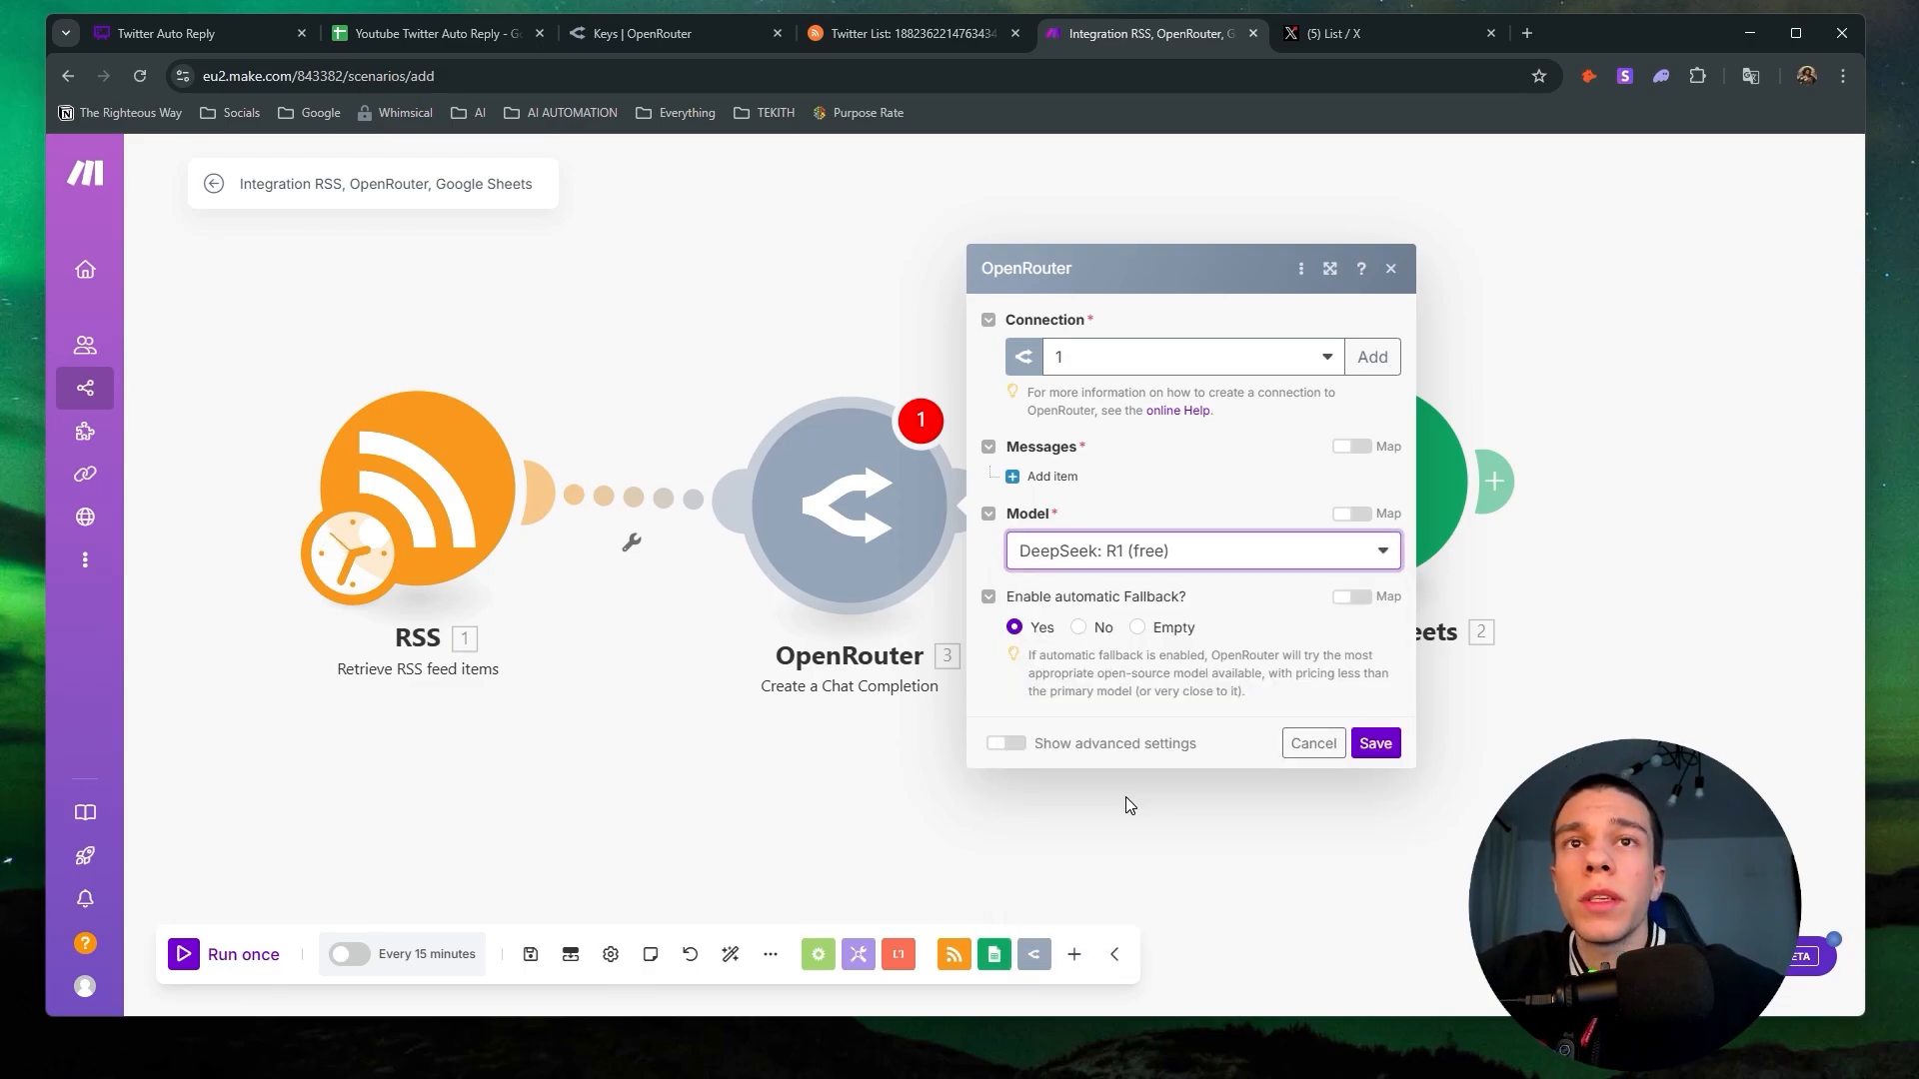
{"action": "left_click", "coordinate": [1041, 474]}
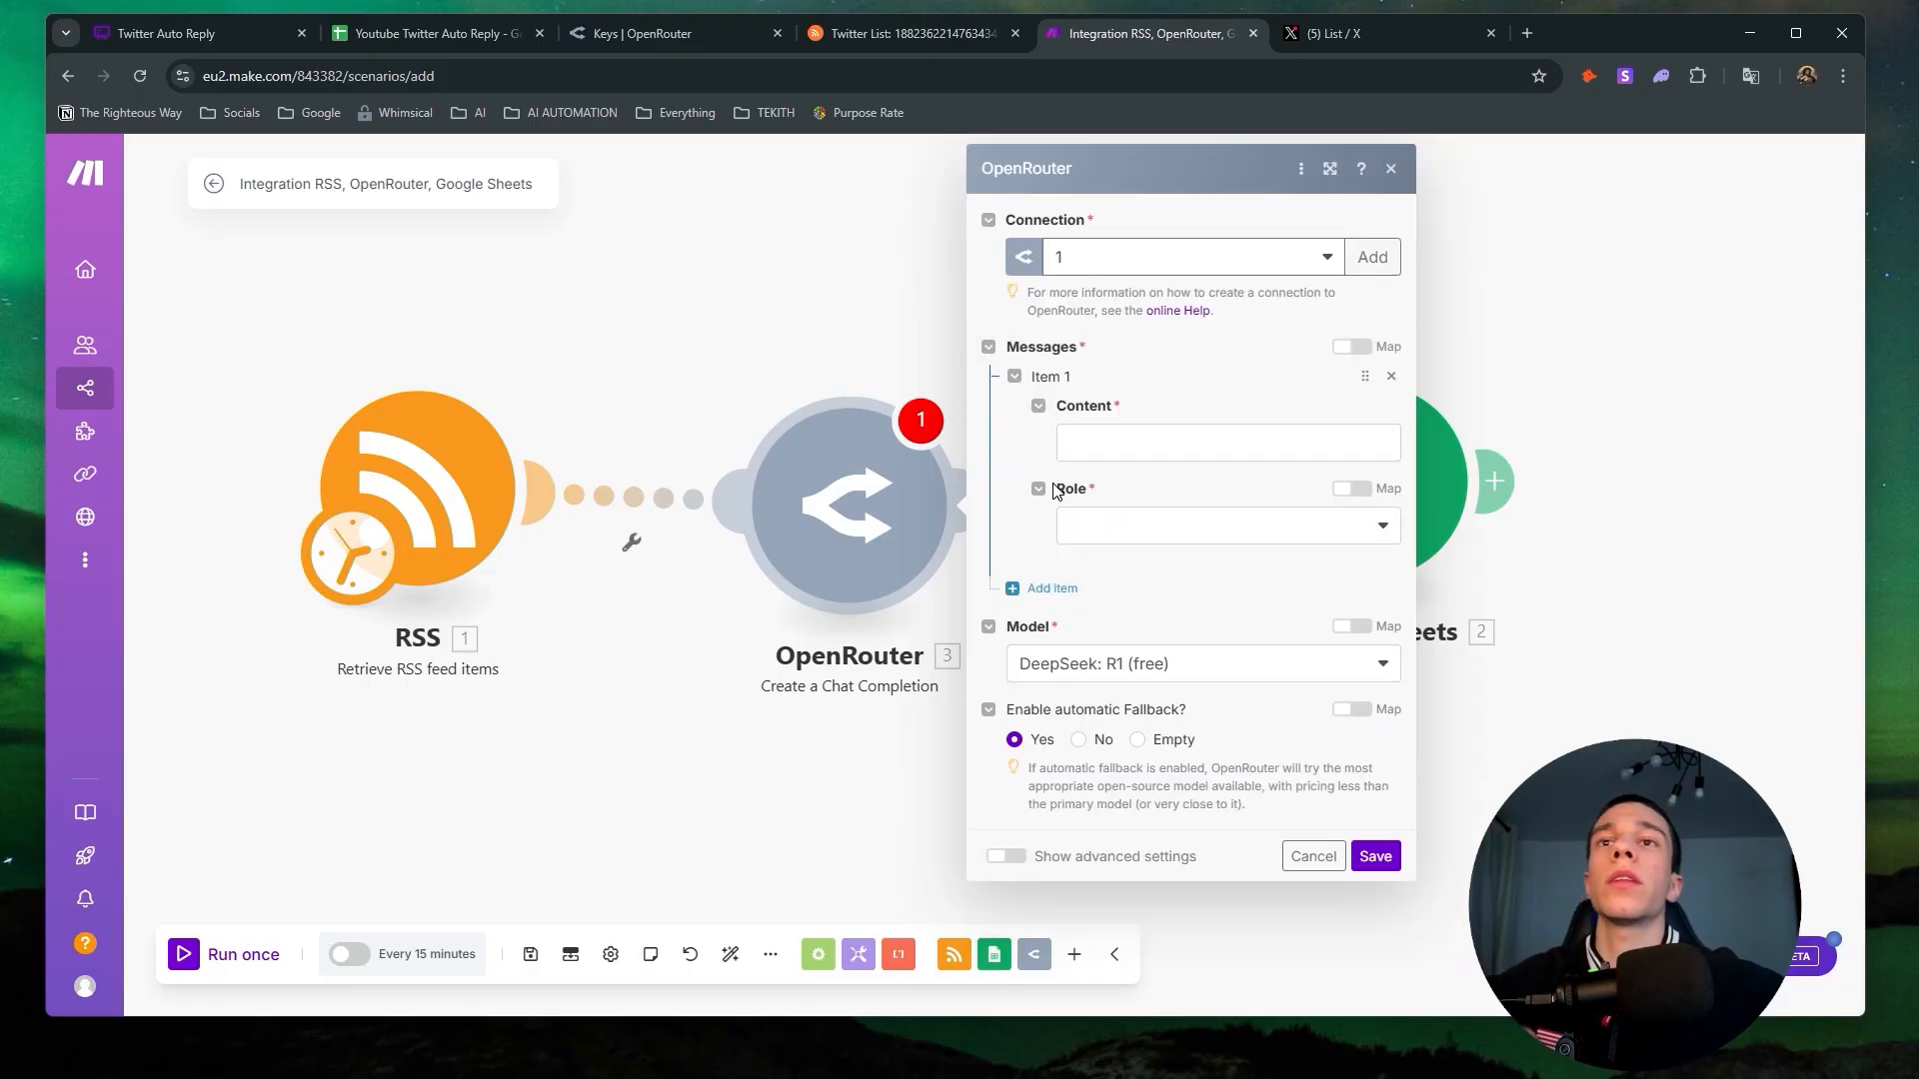
{"action": "left_click", "coordinate": [1376, 856]}
{"action": "left_click", "coordinate": [811, 782]}
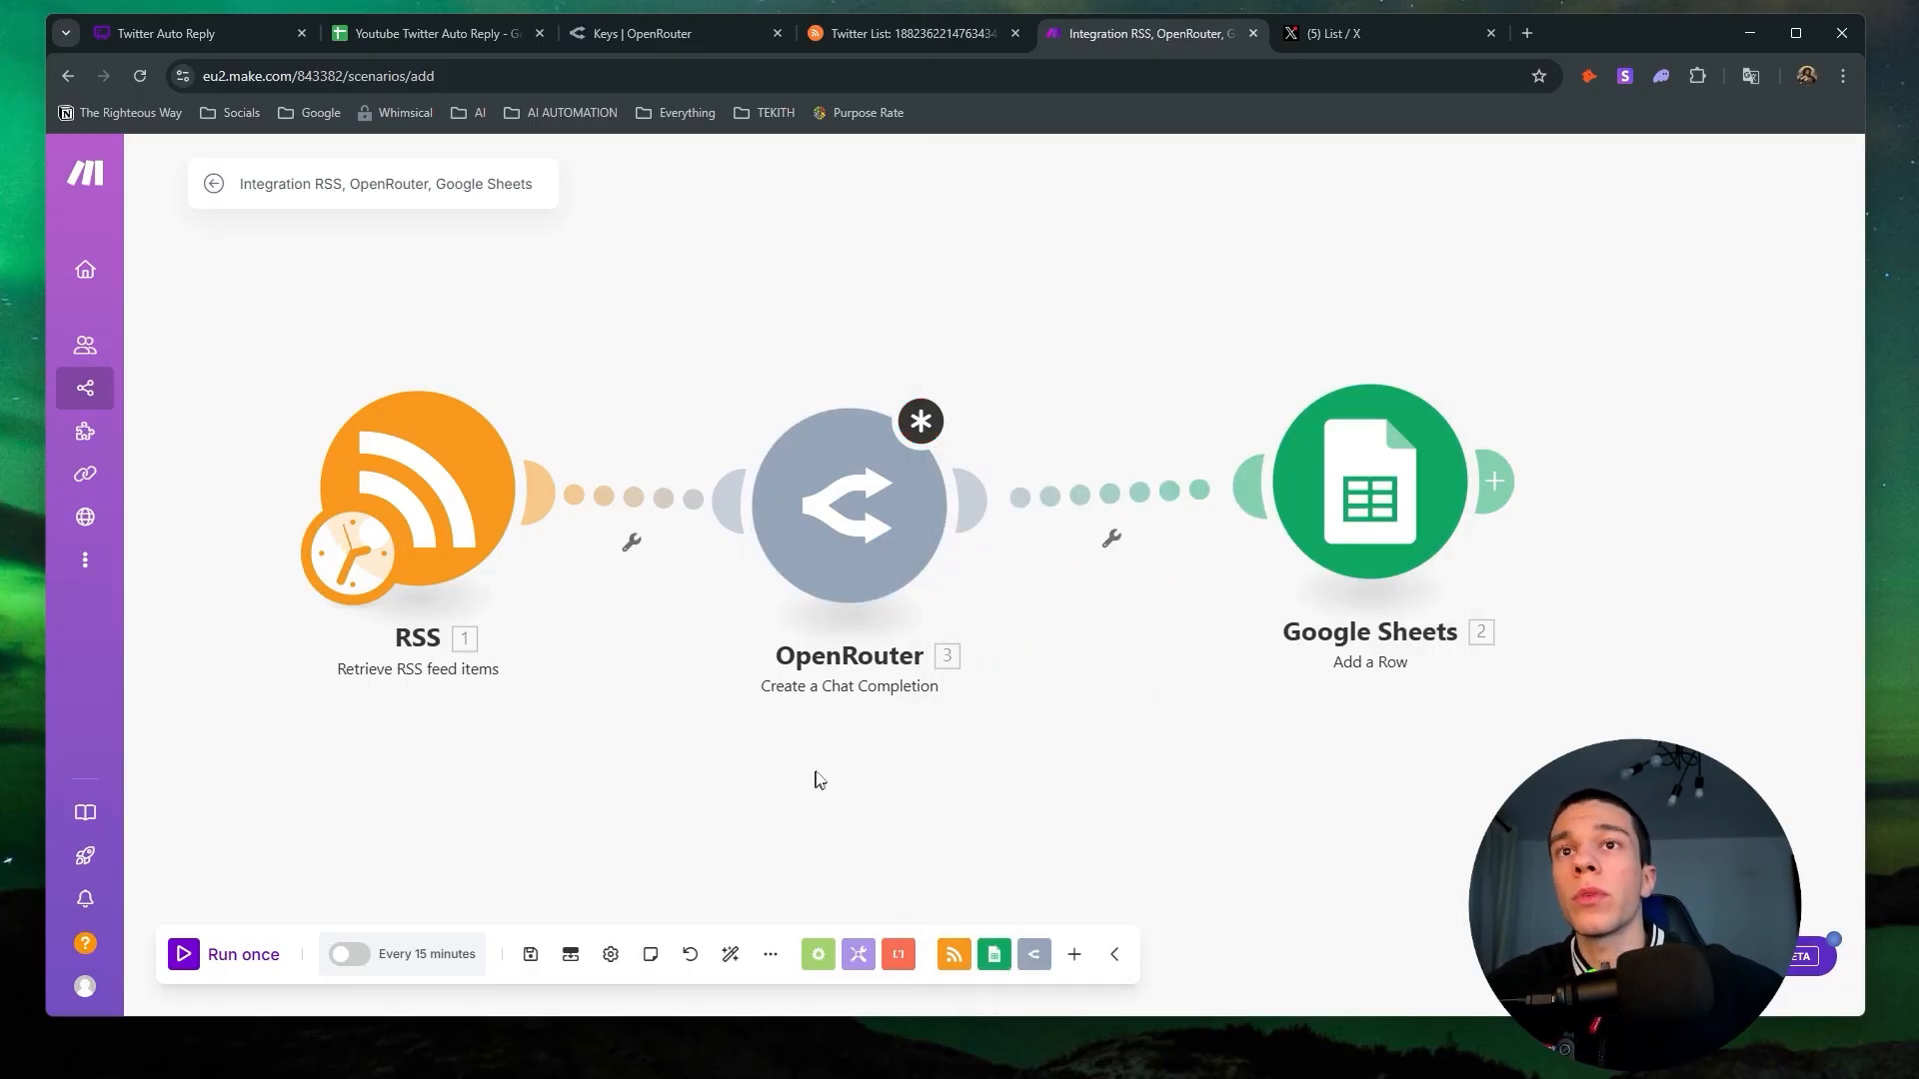
Move the RSS module farther from OpenRouter and run only the RSS module.
{"action": "left_click_drag", "start_coordinate": [401, 495], "coordinate": [280, 476]}
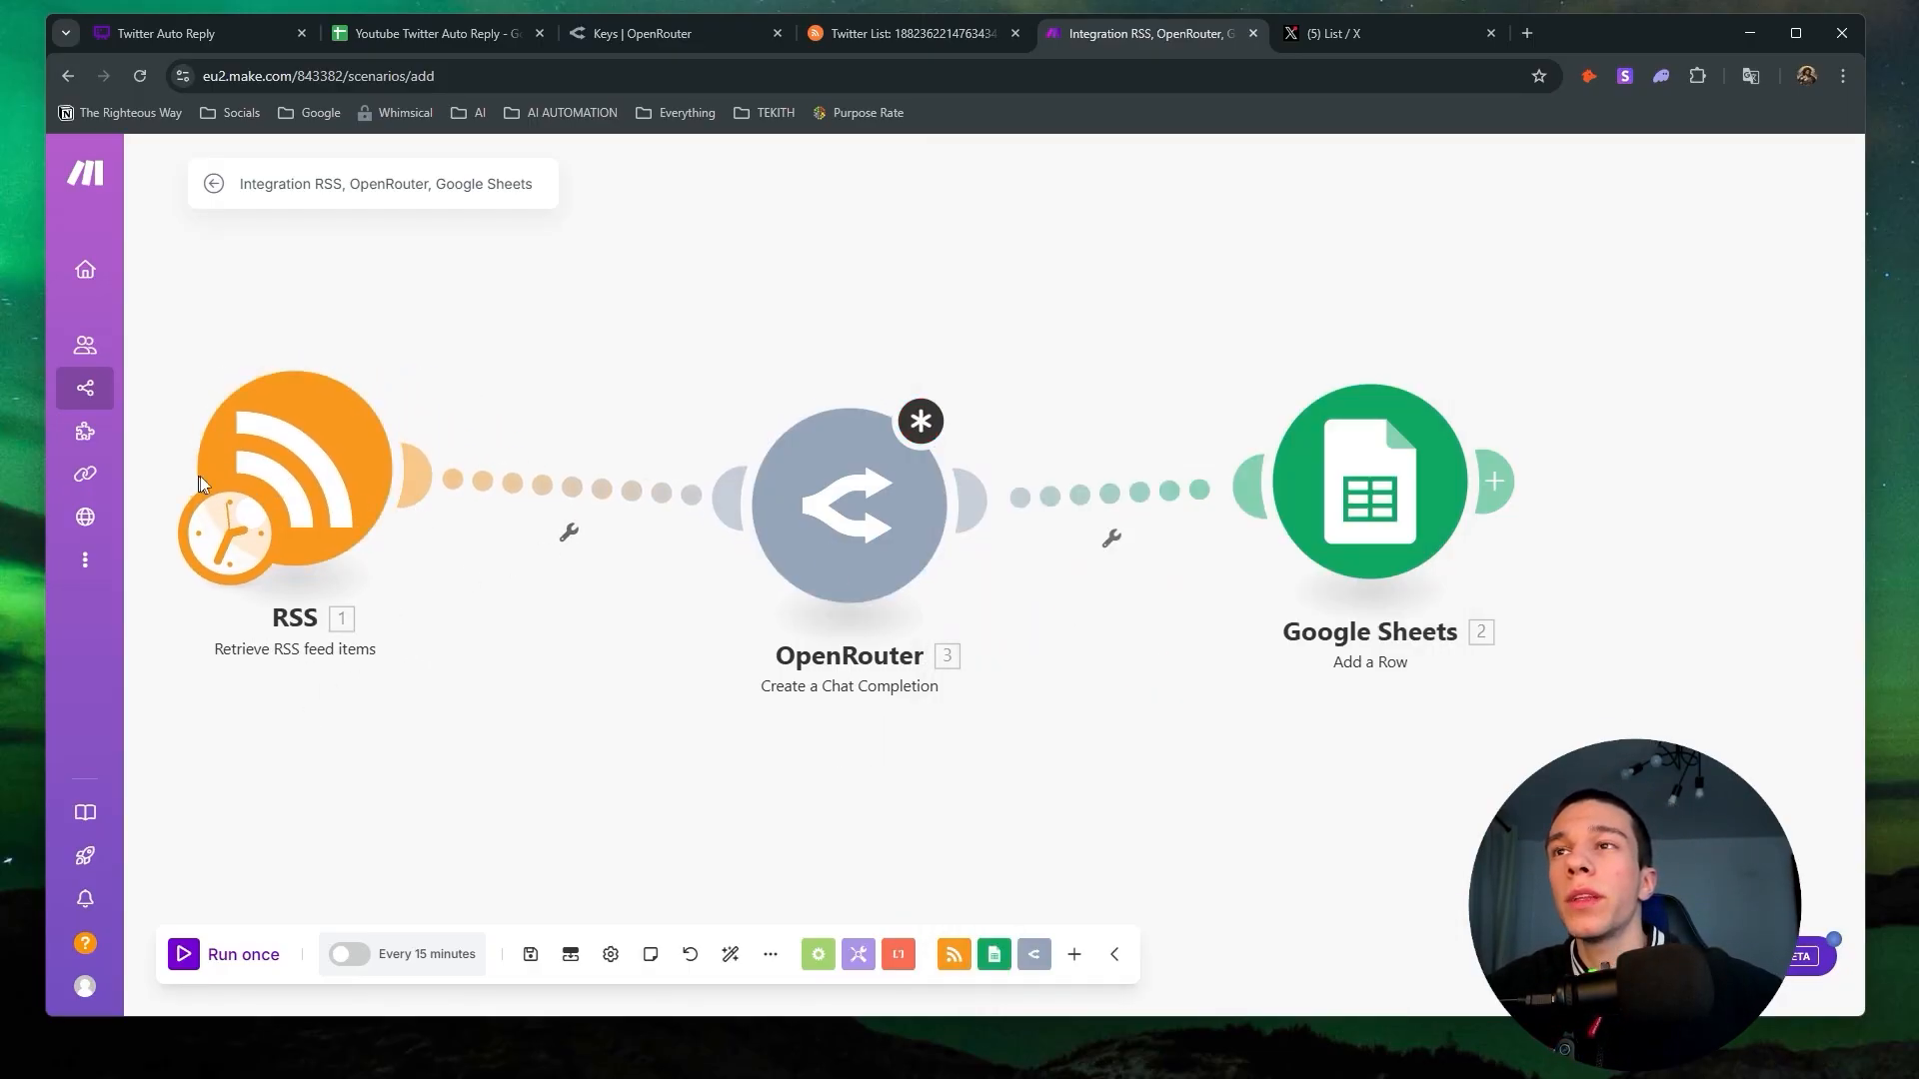
{"action": "right_click", "coordinate": [232, 487]}
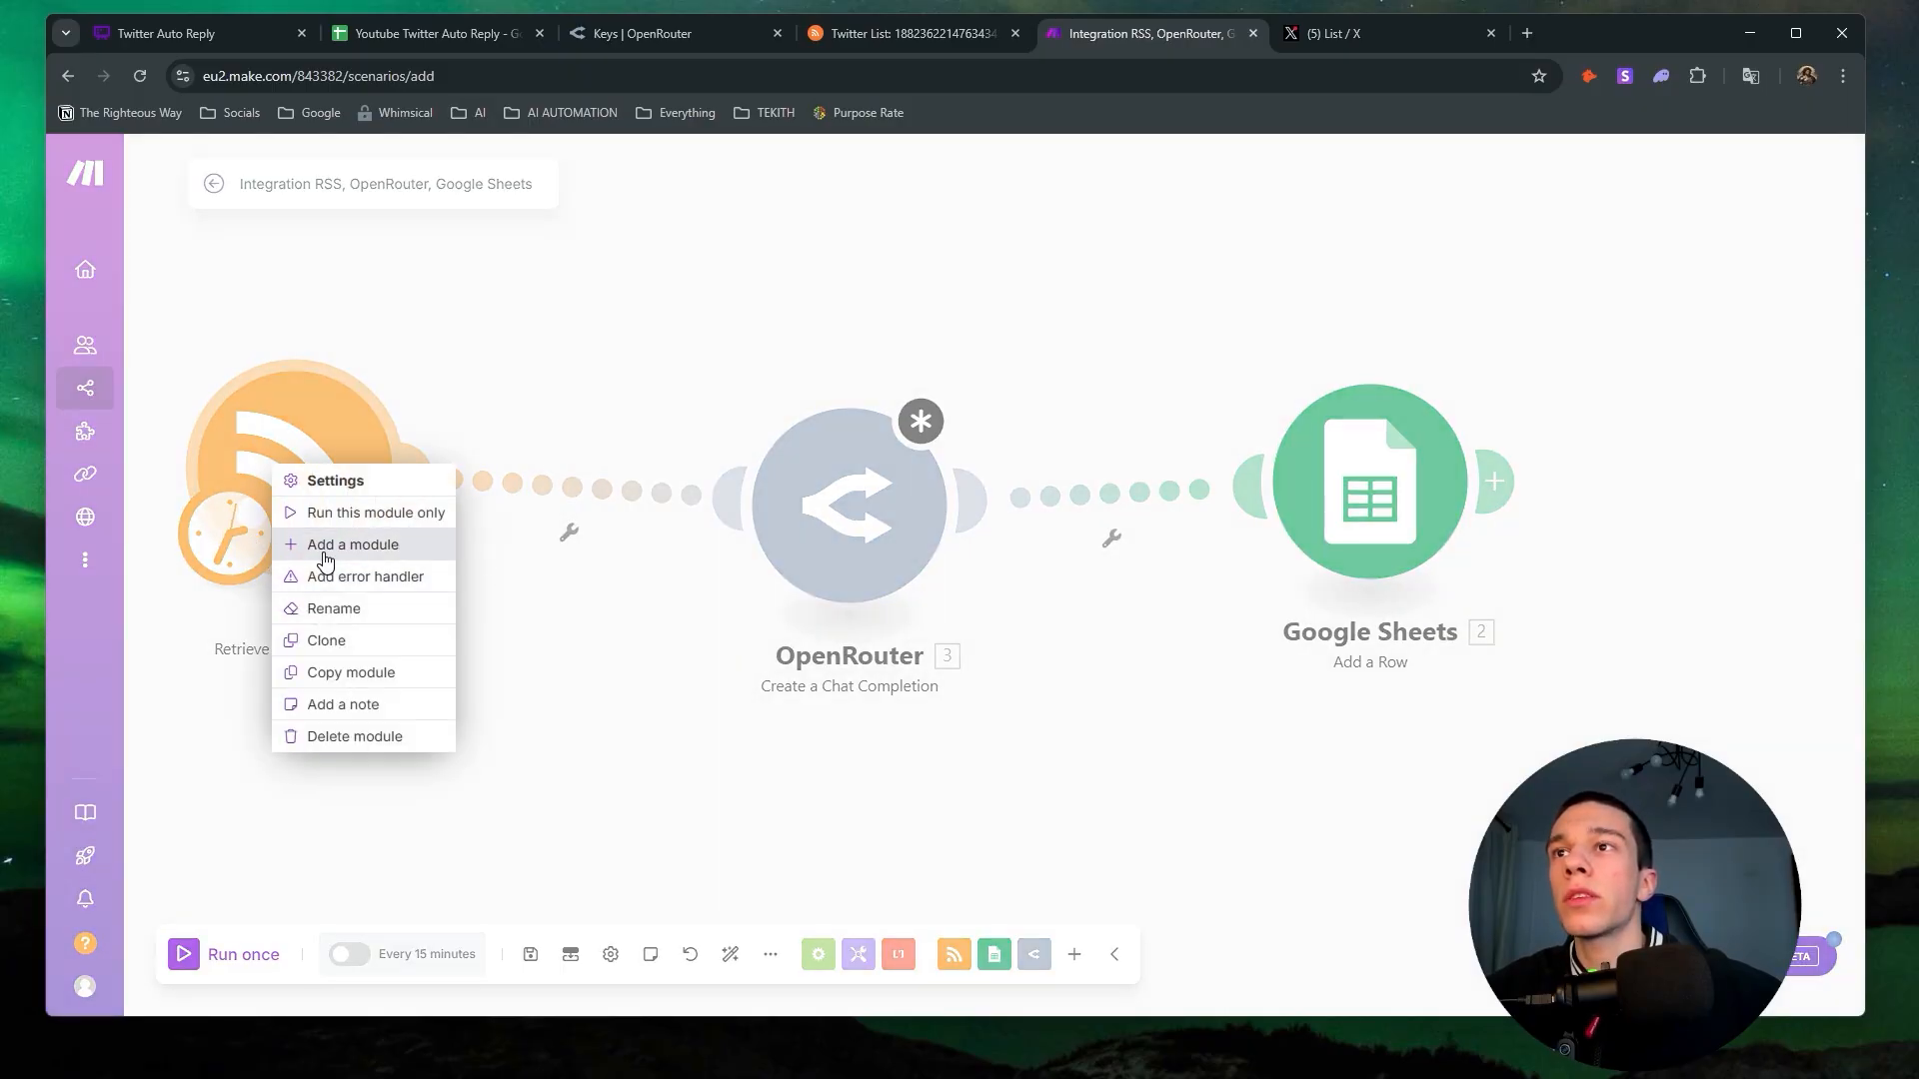
{"action": "left_click", "coordinate": [347, 514]}
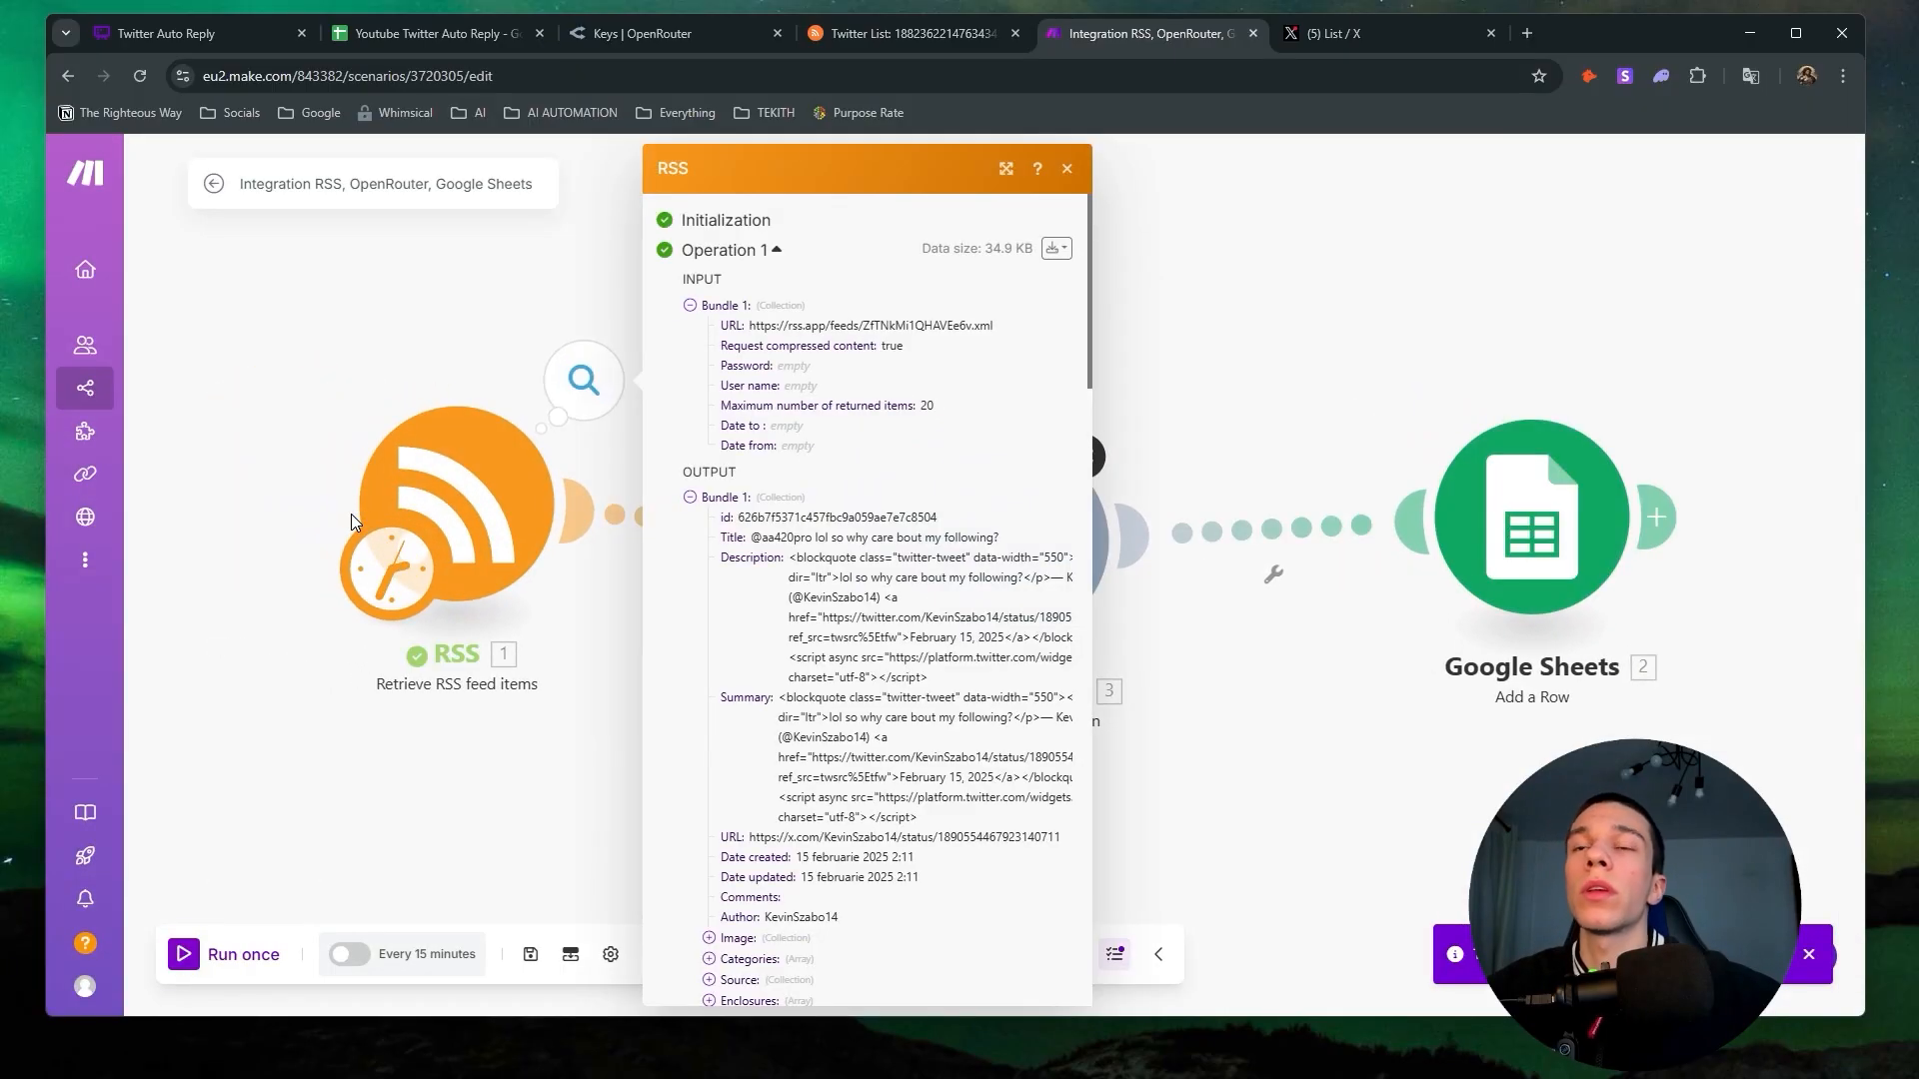
Examine the RSS output bundles, including the first bundle's description, summary and image fields, and close the results.
{"action": "left_click_drag", "start_coordinate": [764, 540], "coordinate": [992, 637]}
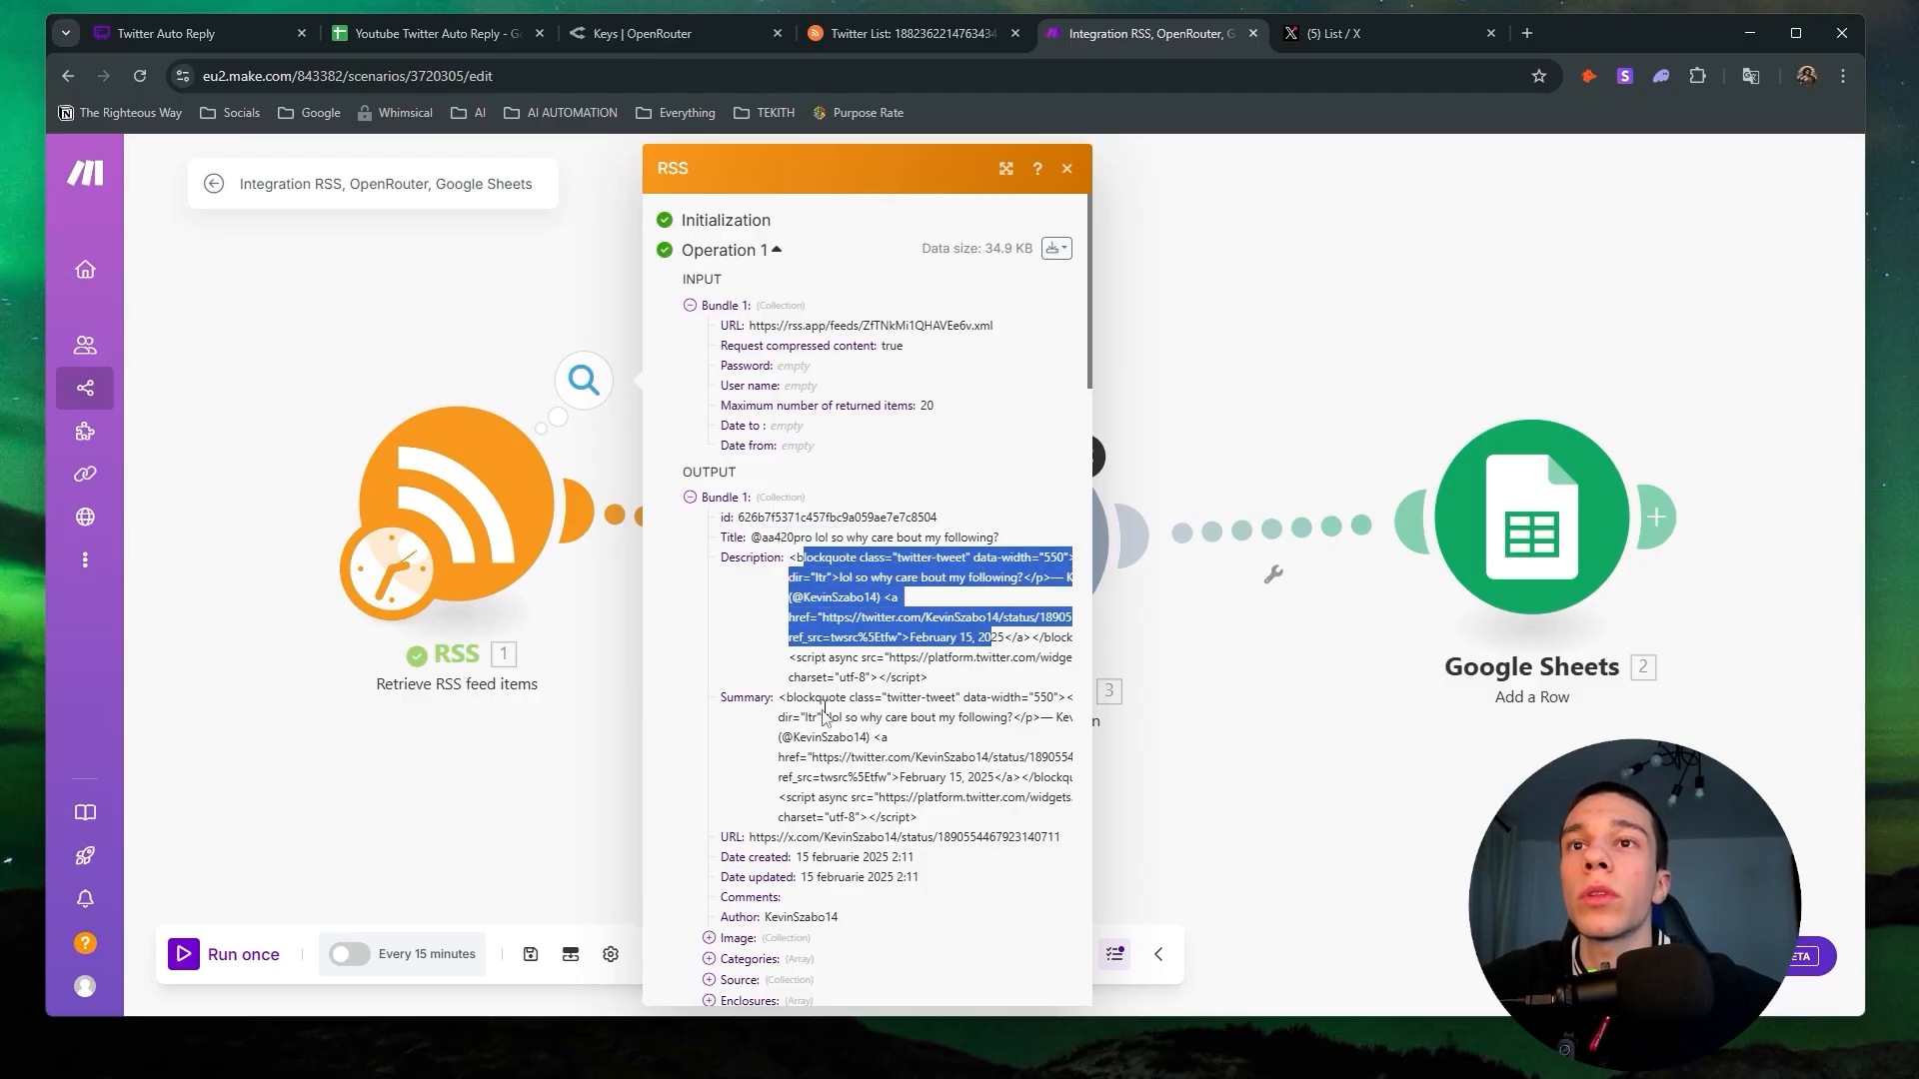
{"action": "scroll", "coordinate": [829, 713], "scroll_direction": "down", "scroll_amount": 3}
{"action": "scroll", "coordinate": [836, 471], "scroll_direction": "up", "scroll_amount": 3}
{"action": "scroll", "coordinate": [760, 599], "scroll_direction": "down", "scroll_amount": 4}
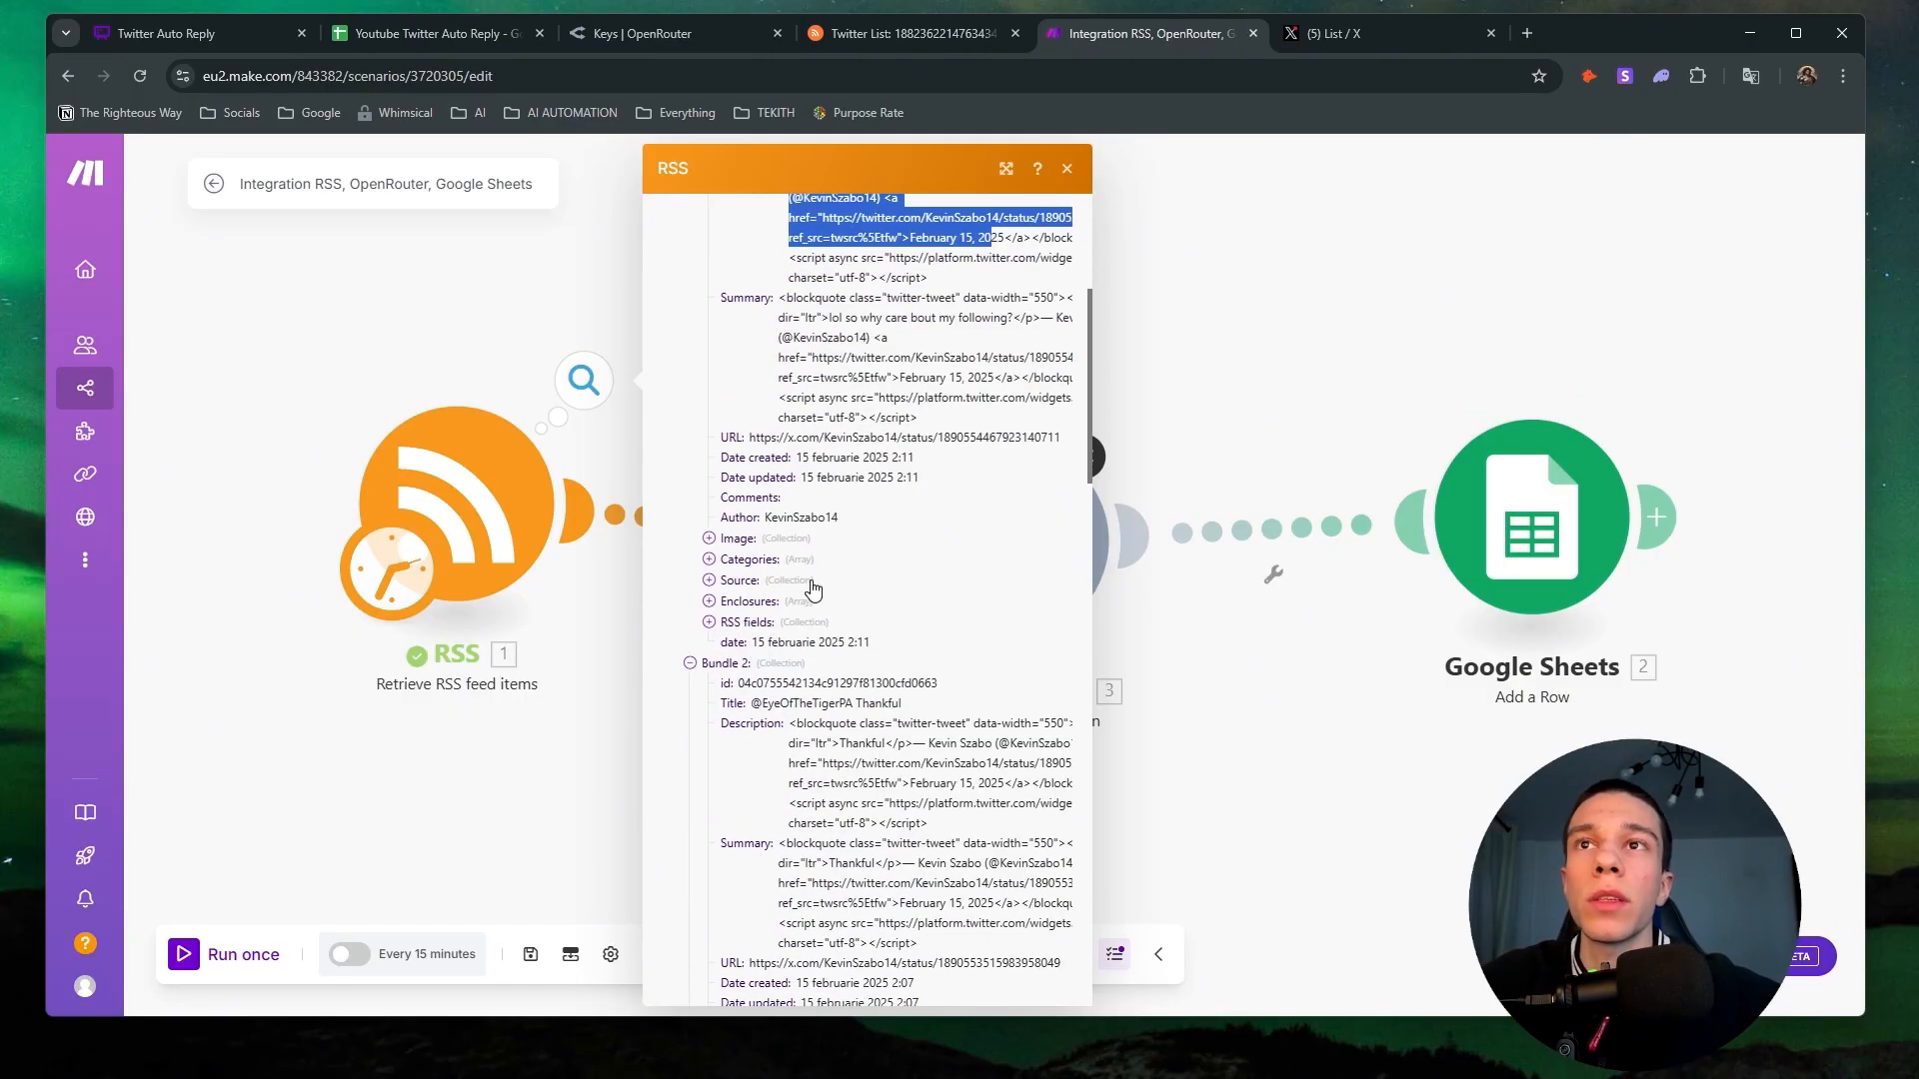
{"action": "scroll", "coordinate": [696, 711], "scroll_direction": "up", "scroll_amount": 2}
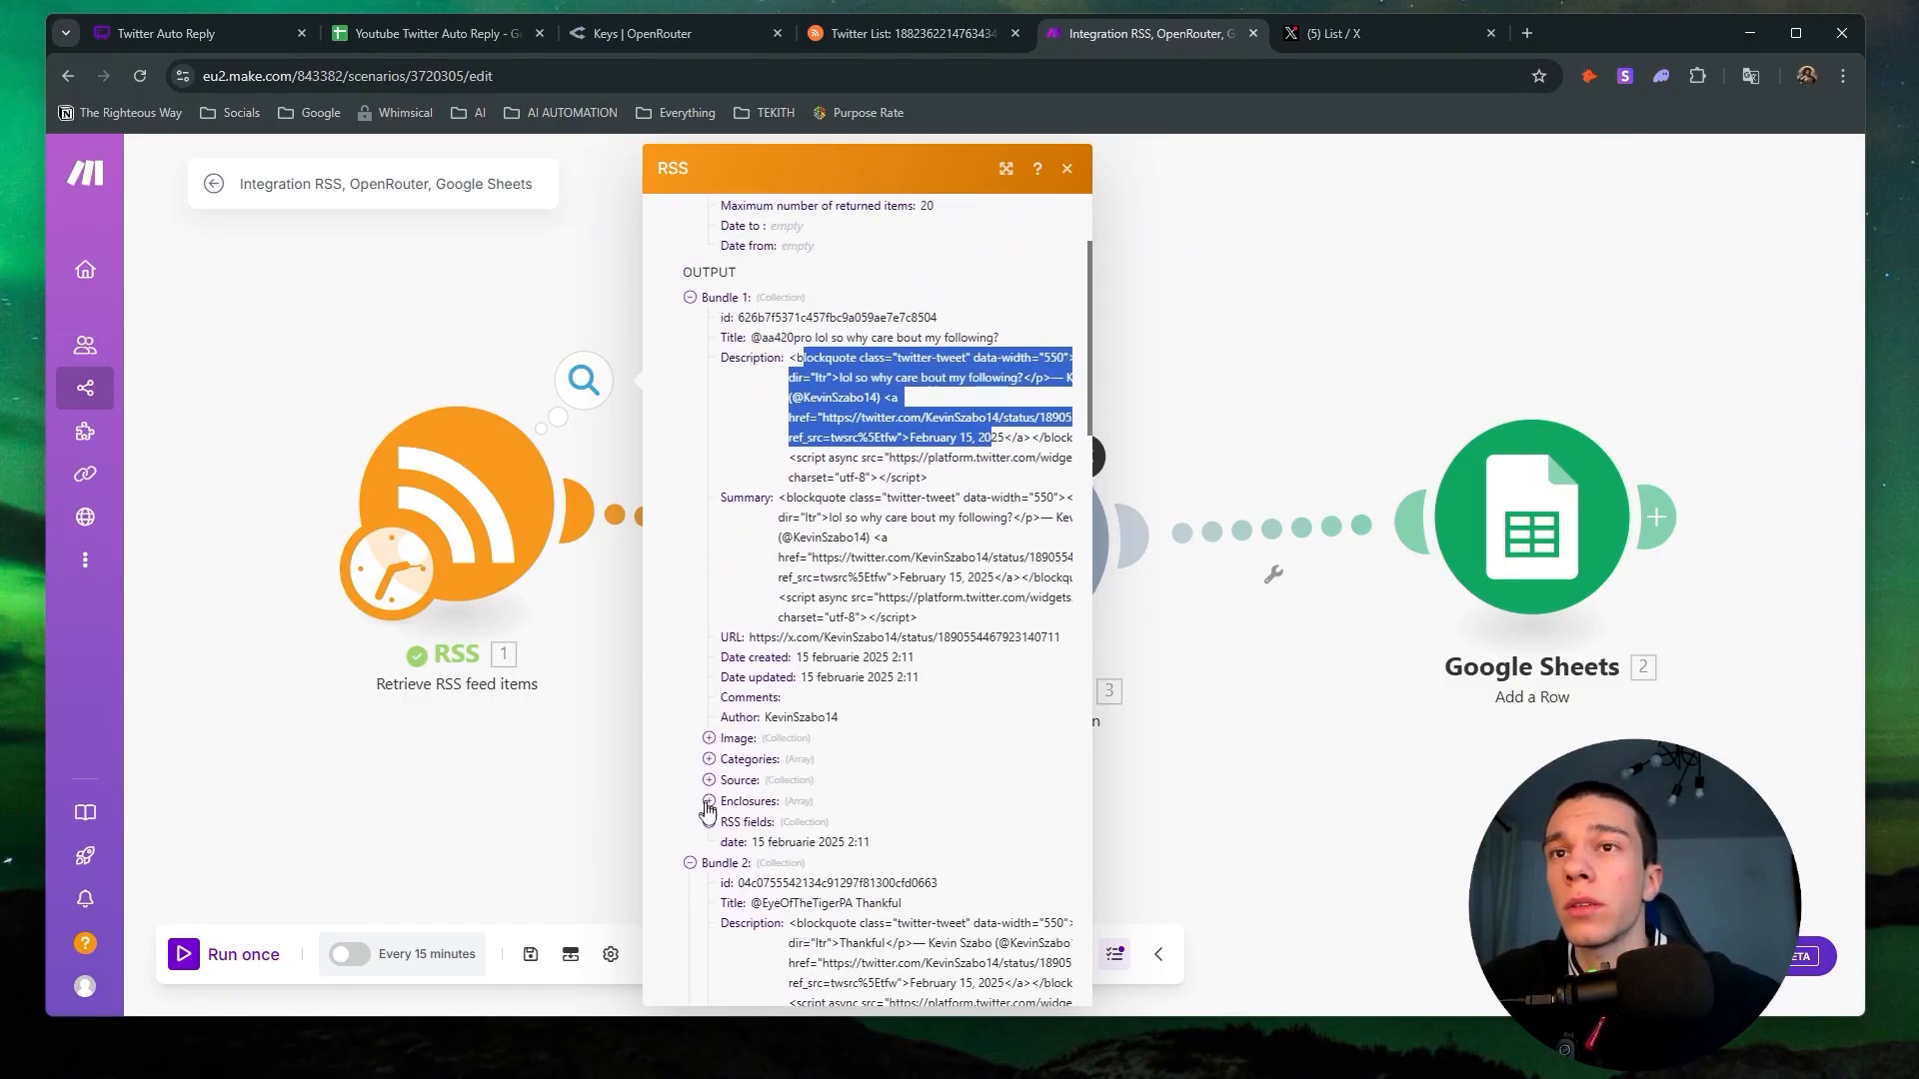
{"action": "scroll", "coordinate": [721, 559], "scroll_direction": "up", "scroll_amount": 3}
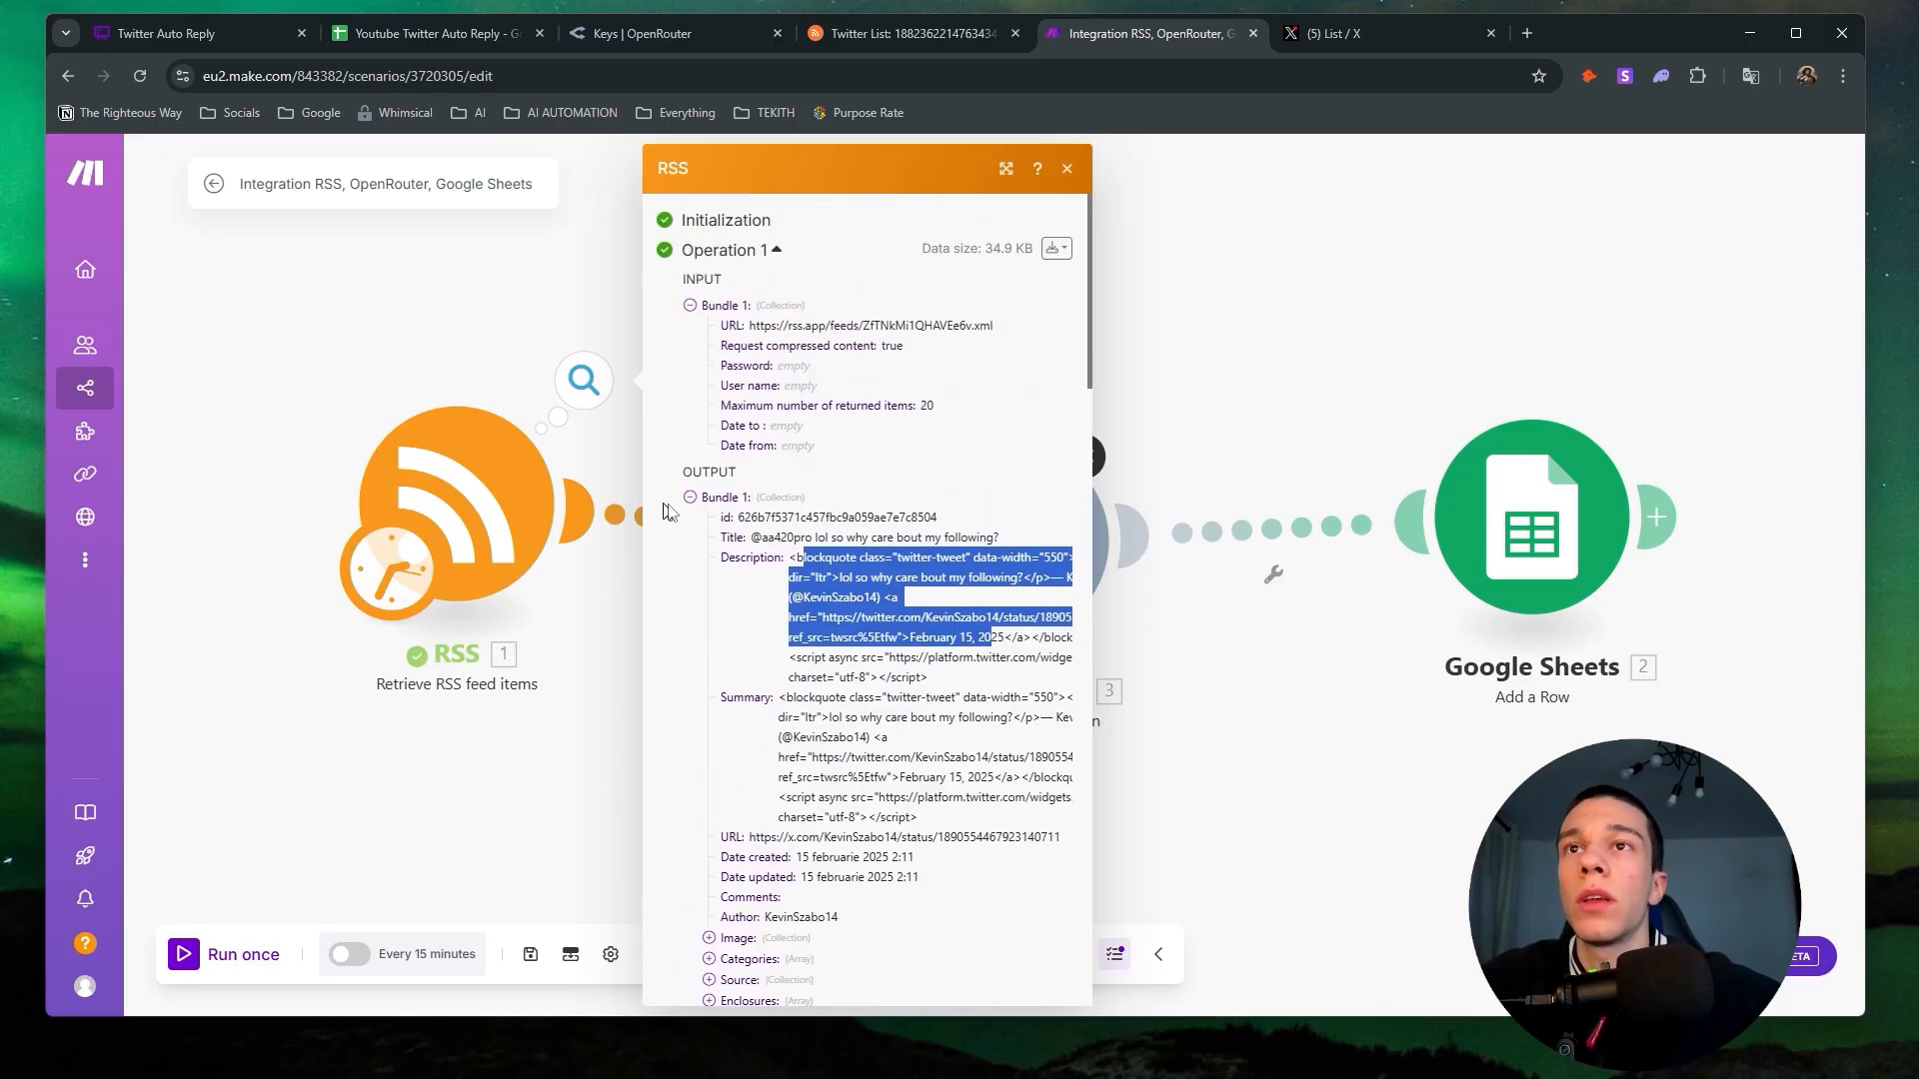
{"action": "scroll", "coordinate": [780, 569], "scroll_direction": "down", "scroll_amount": 4}
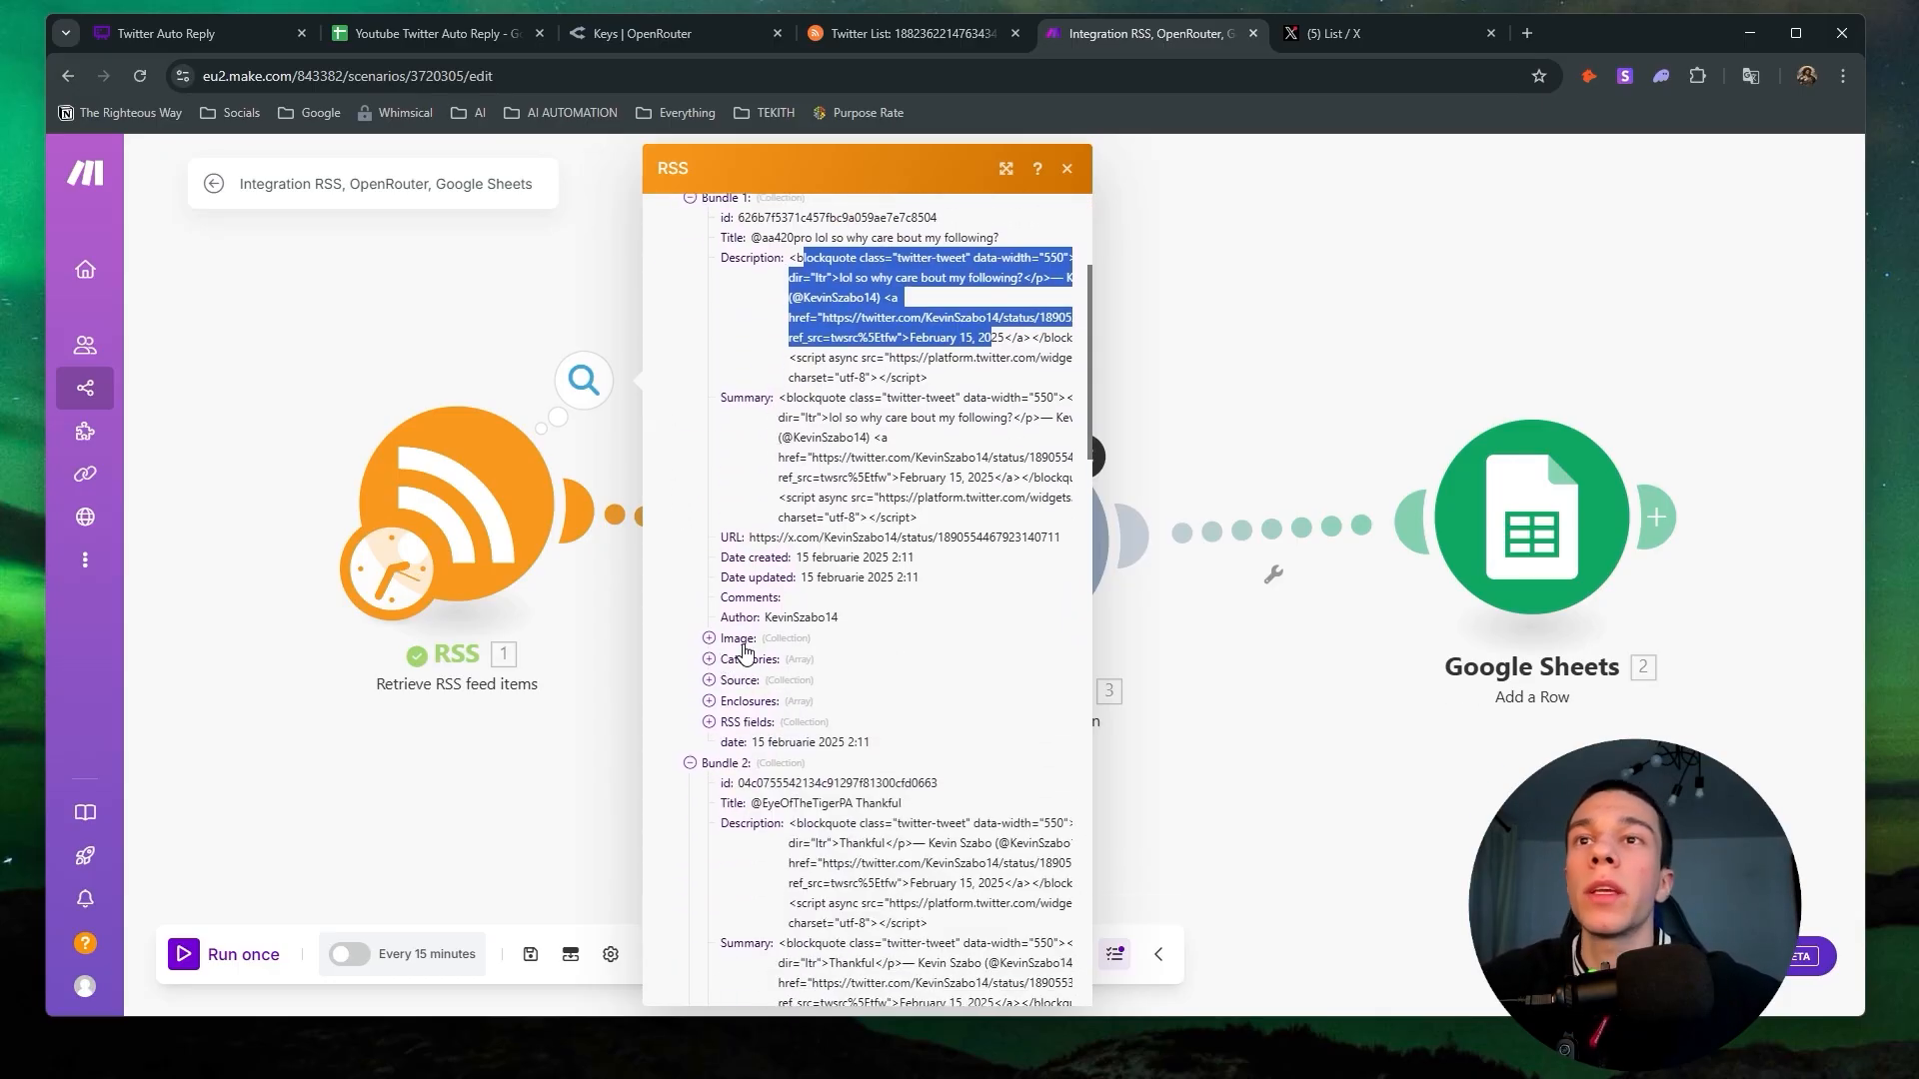
{"action": "left_click", "coordinate": [712, 641]}
{"action": "scroll", "coordinate": [890, 700], "scroll_direction": "down", "scroll_amount": 6}
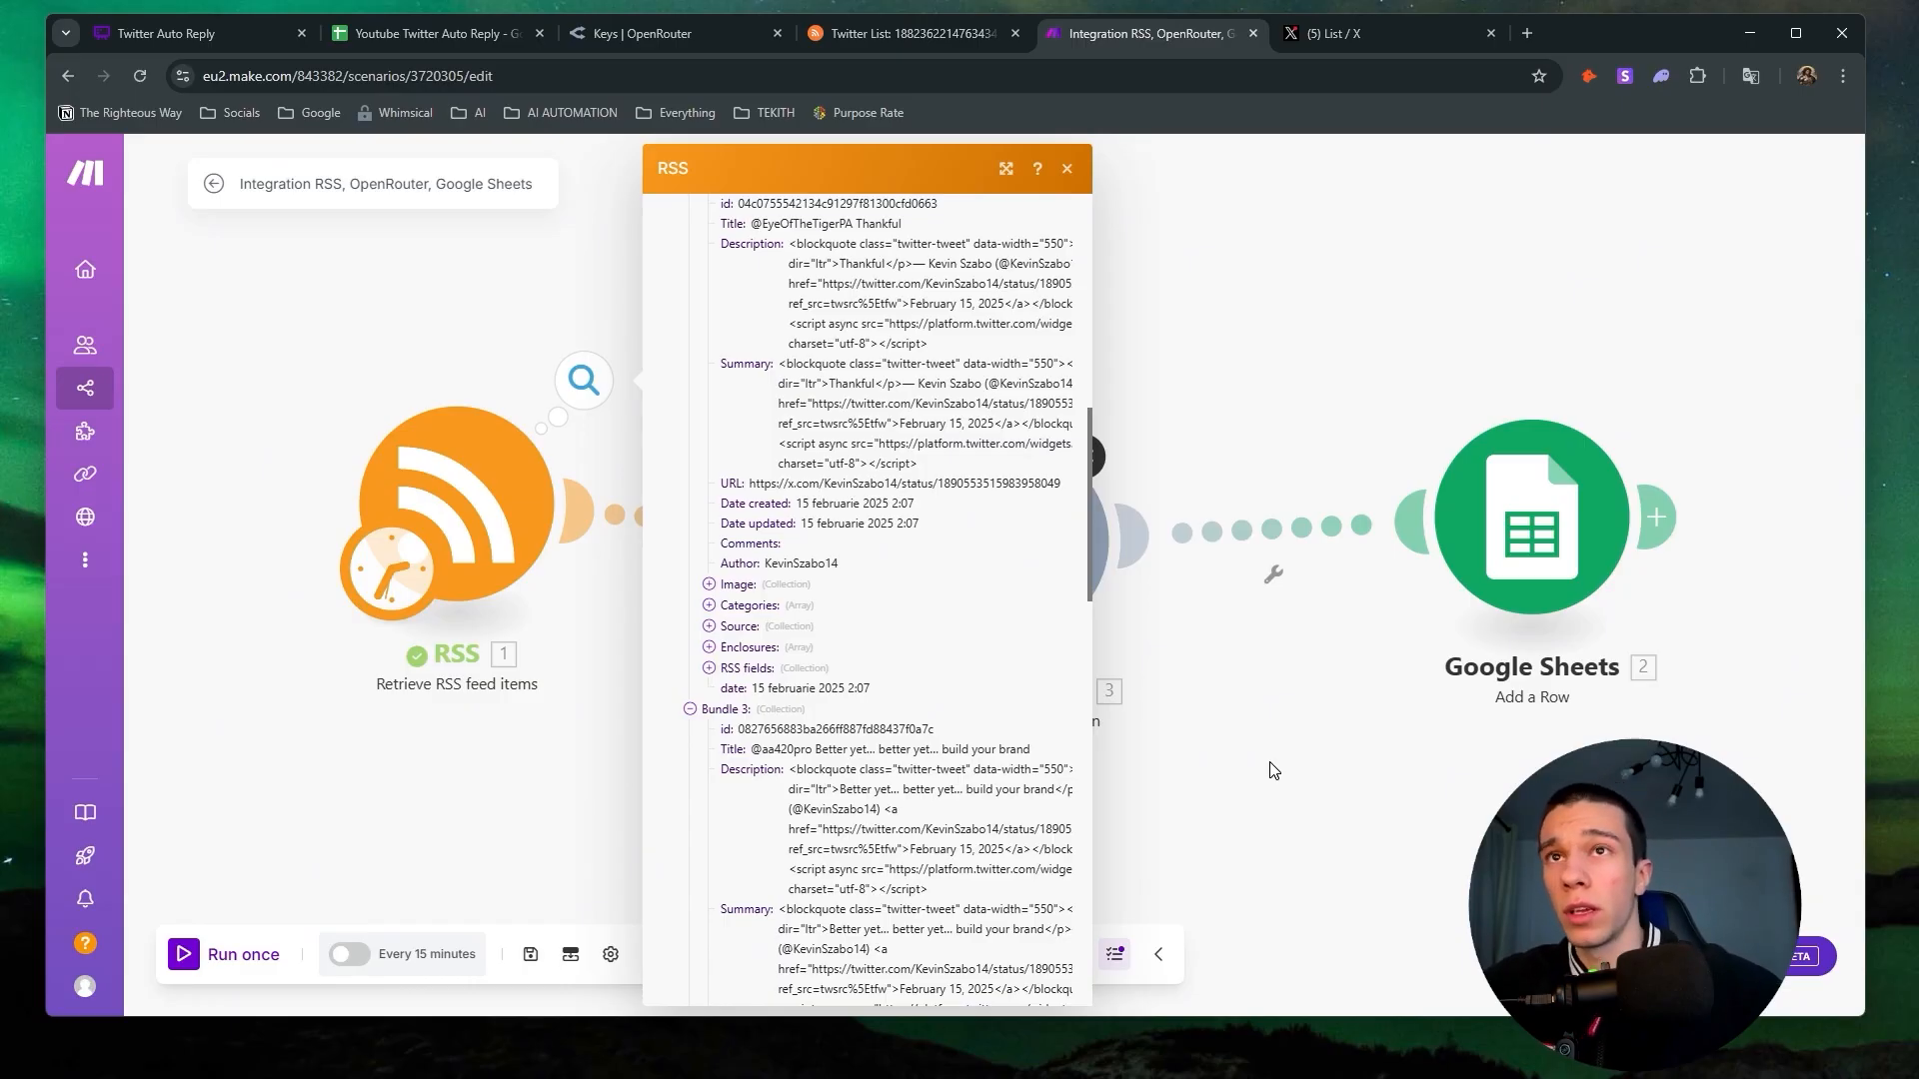
{"action": "scroll", "coordinate": [922, 568], "scroll_direction": "up", "scroll_amount": 10}
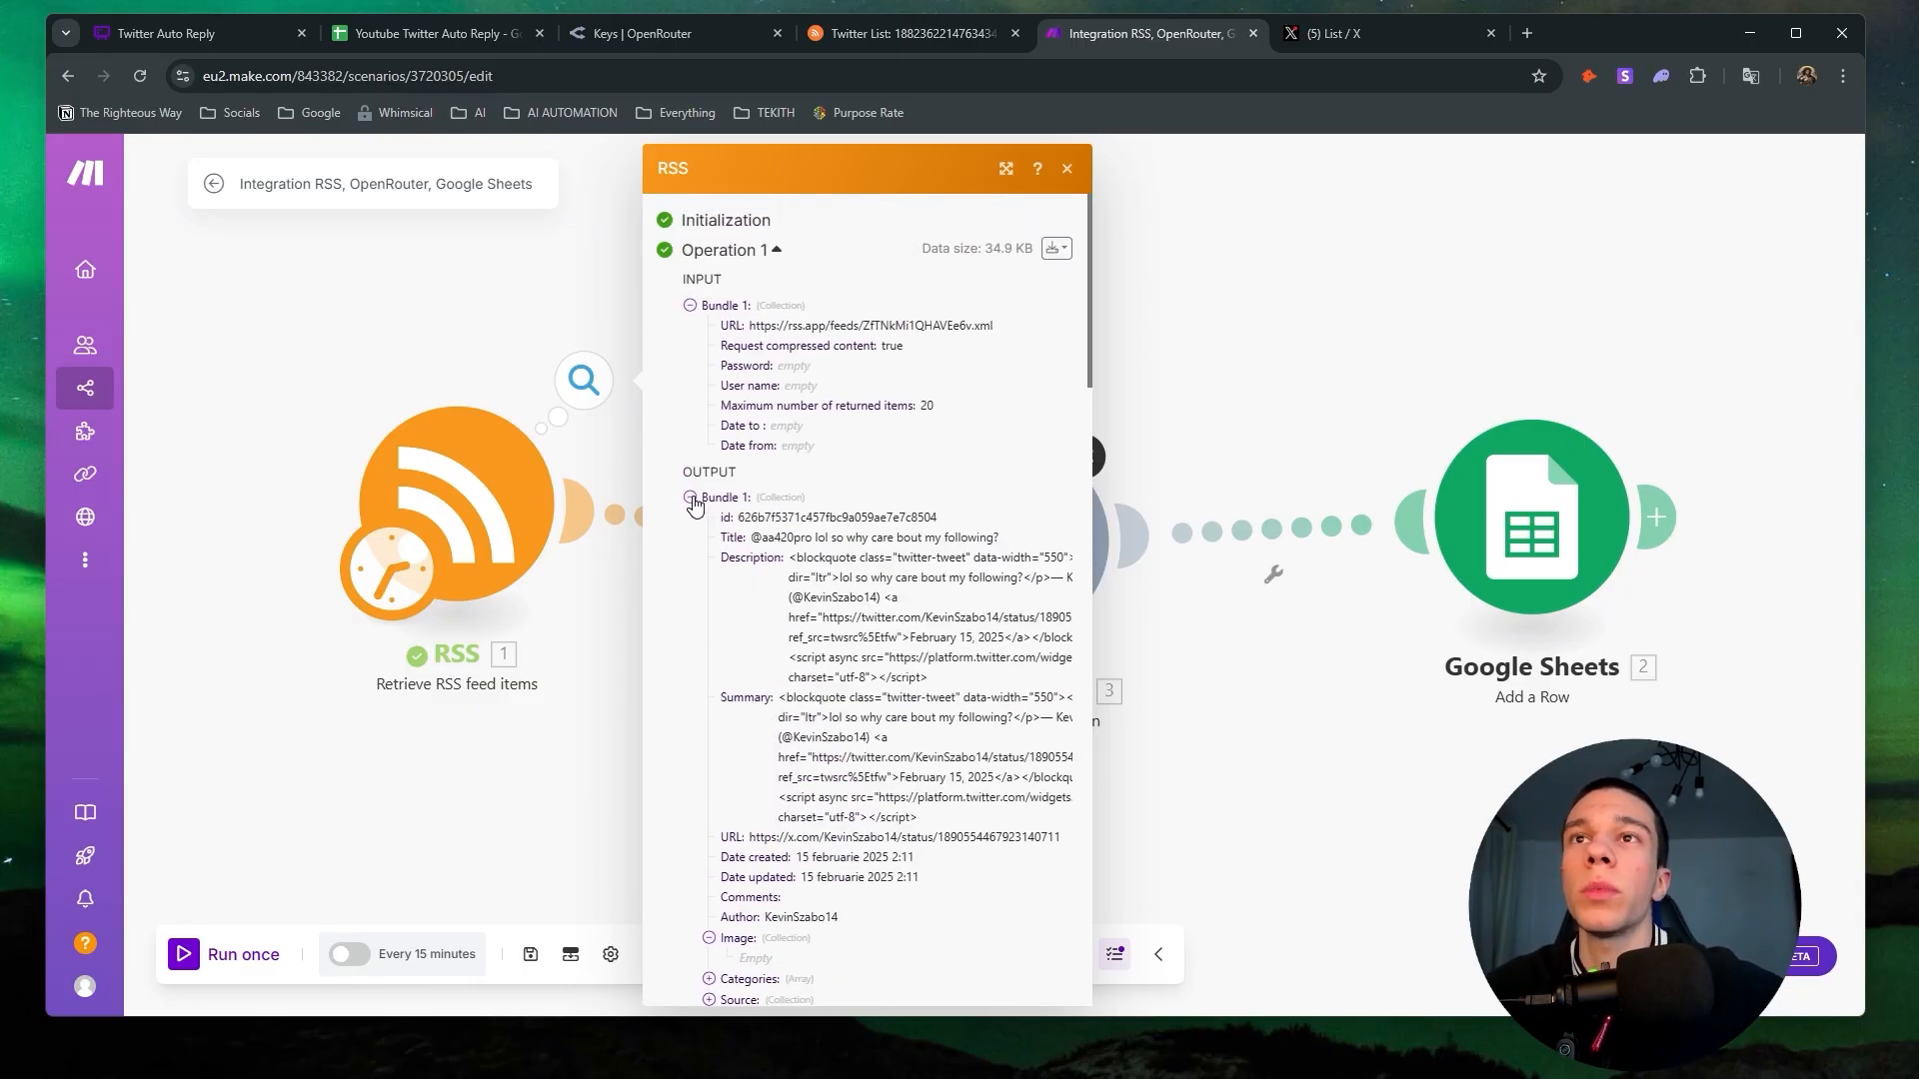
{"action": "left_click", "coordinate": [1280, 691]}
Move the OpenRouter module closer to RSS and open the first message's content for editing.
{"action": "left_click_drag", "start_coordinate": [1036, 544], "coordinate": [905, 522]}
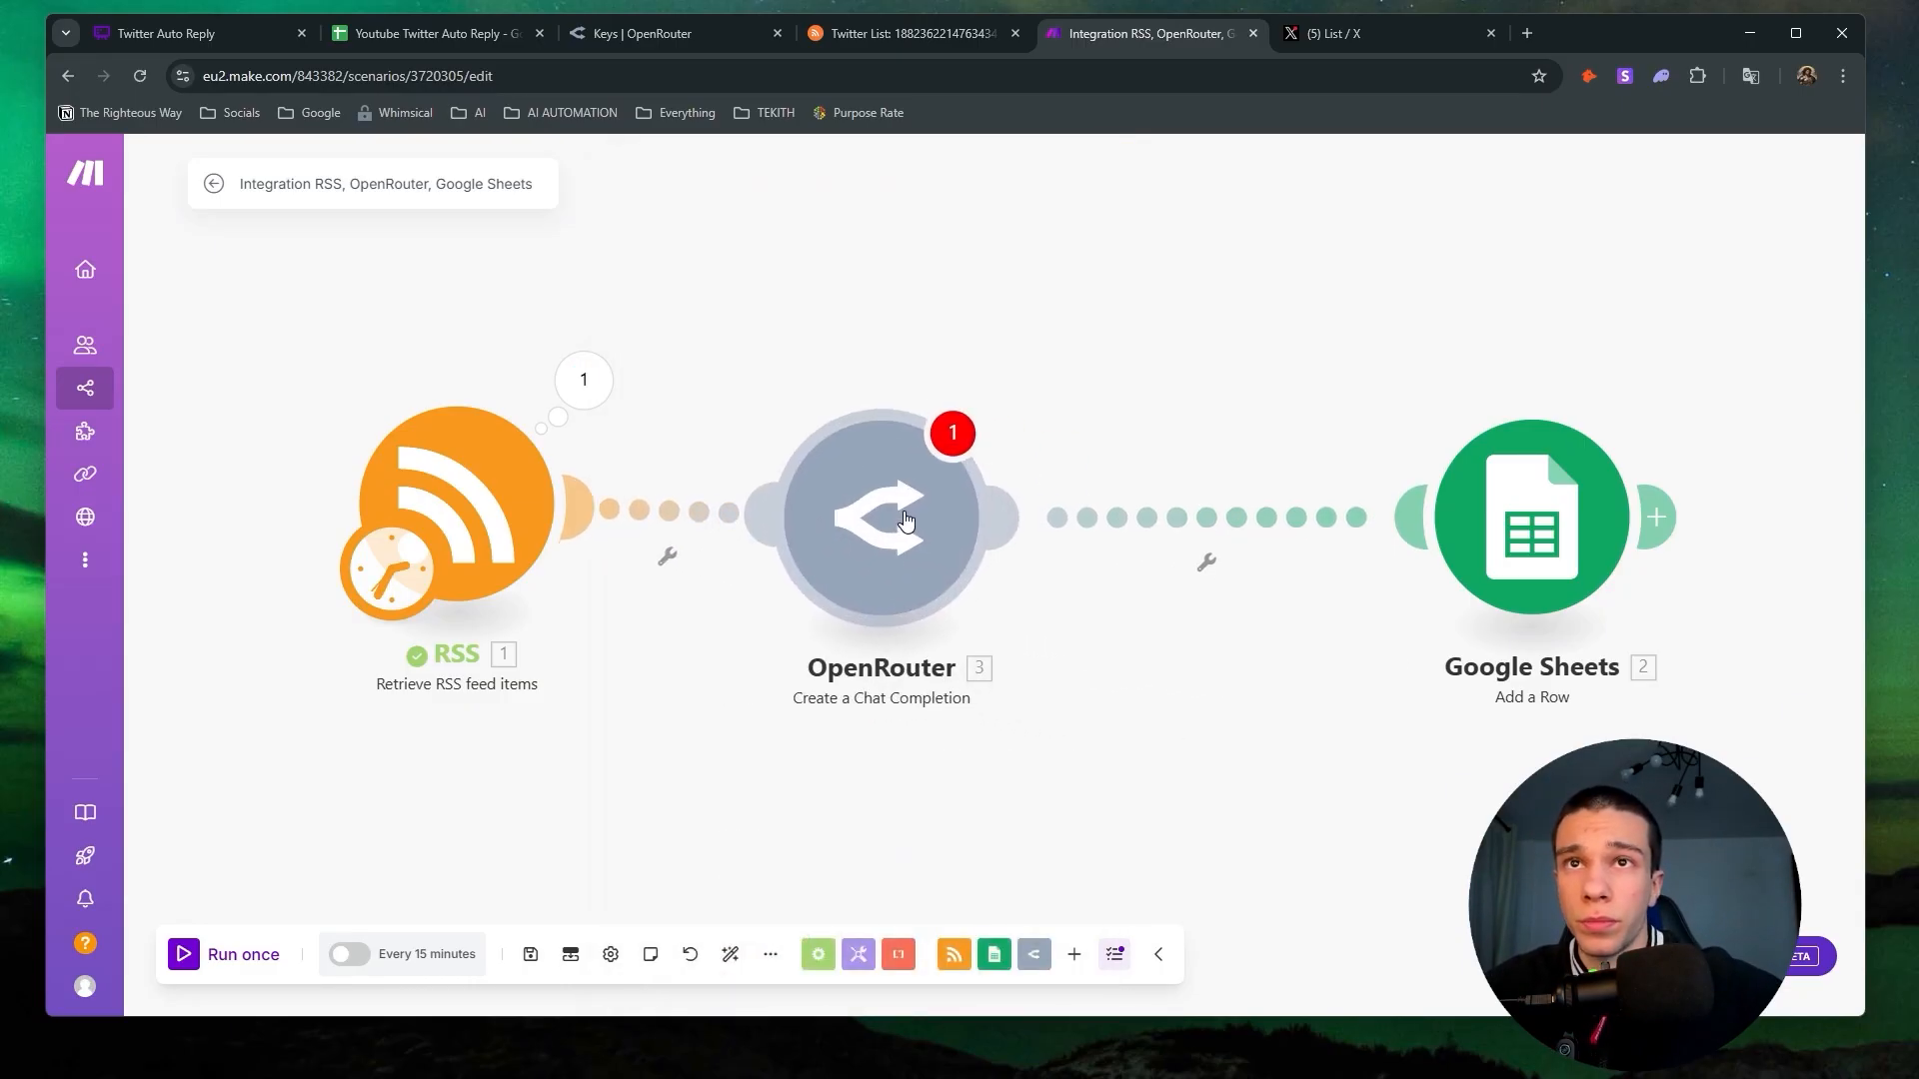
{"action": "left_click", "coordinate": [869, 530]}
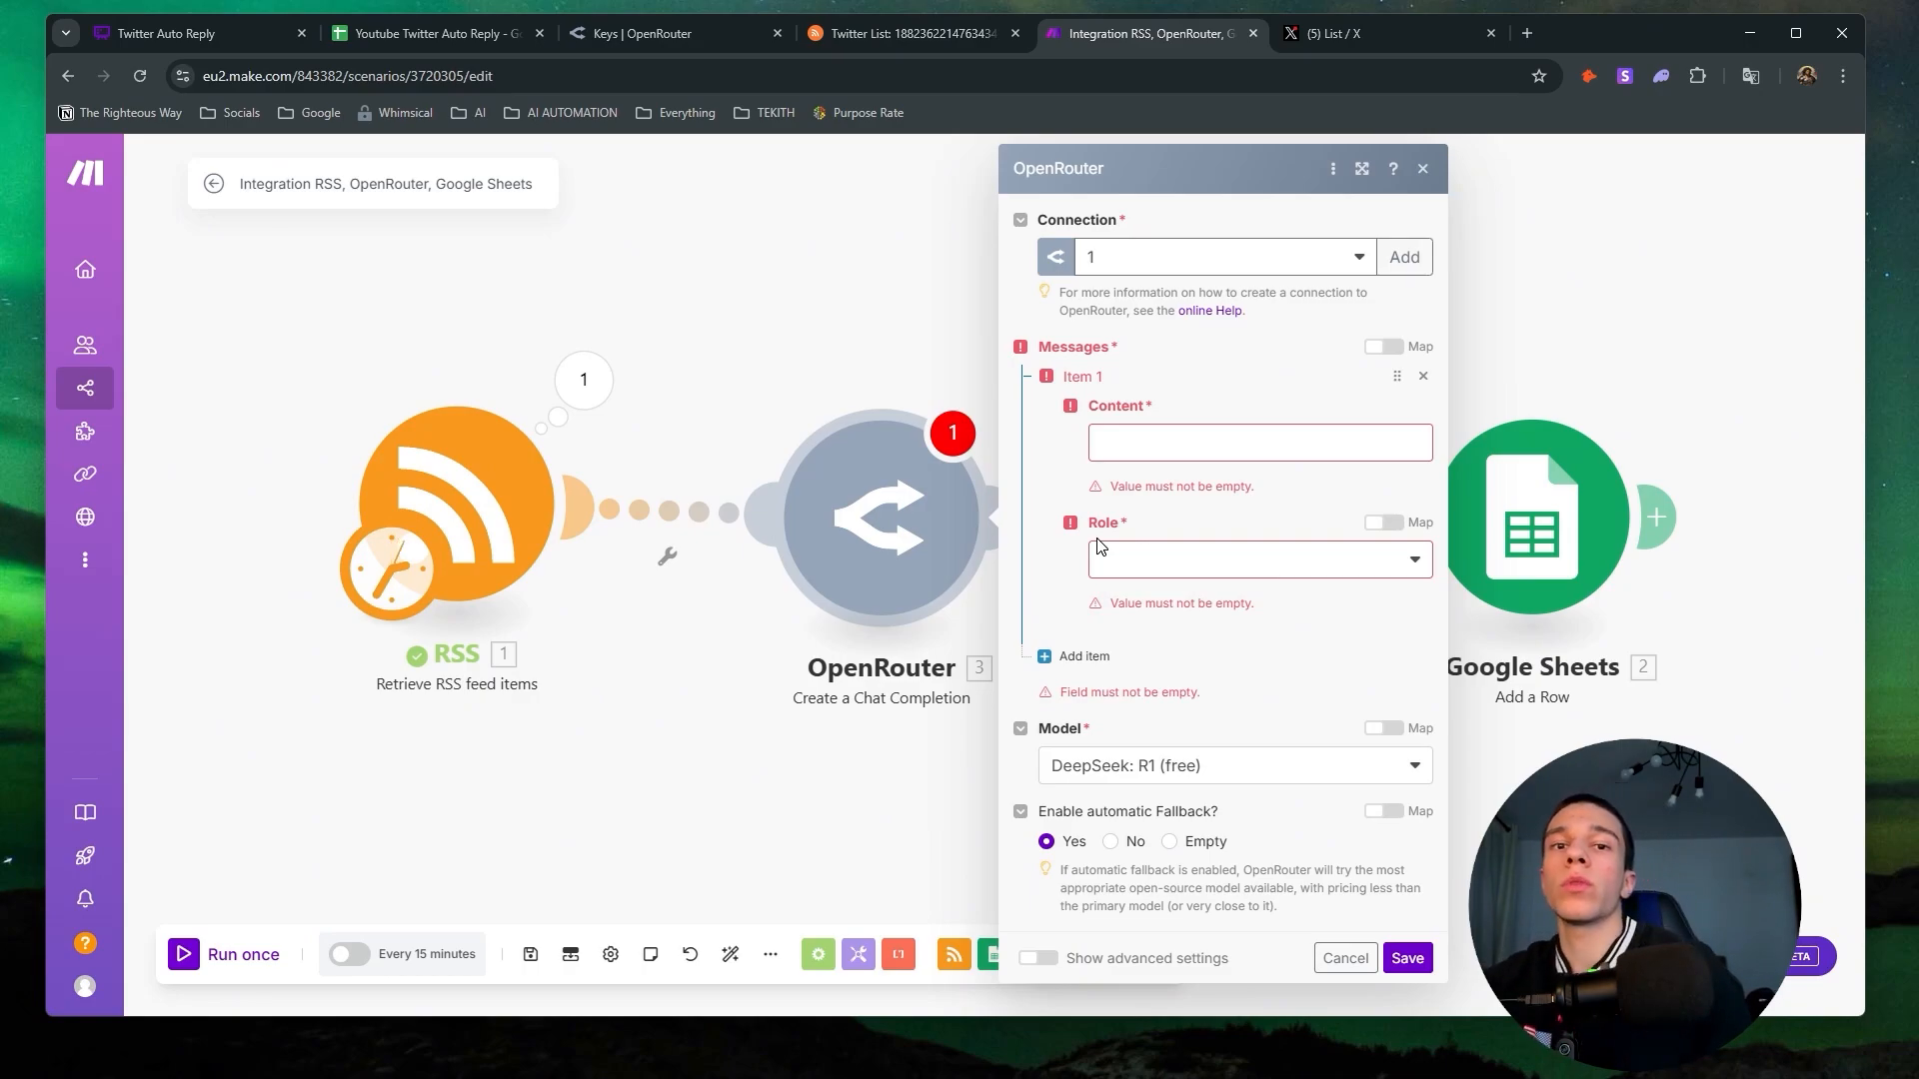
{"action": "left_click", "coordinate": [1230, 443]}
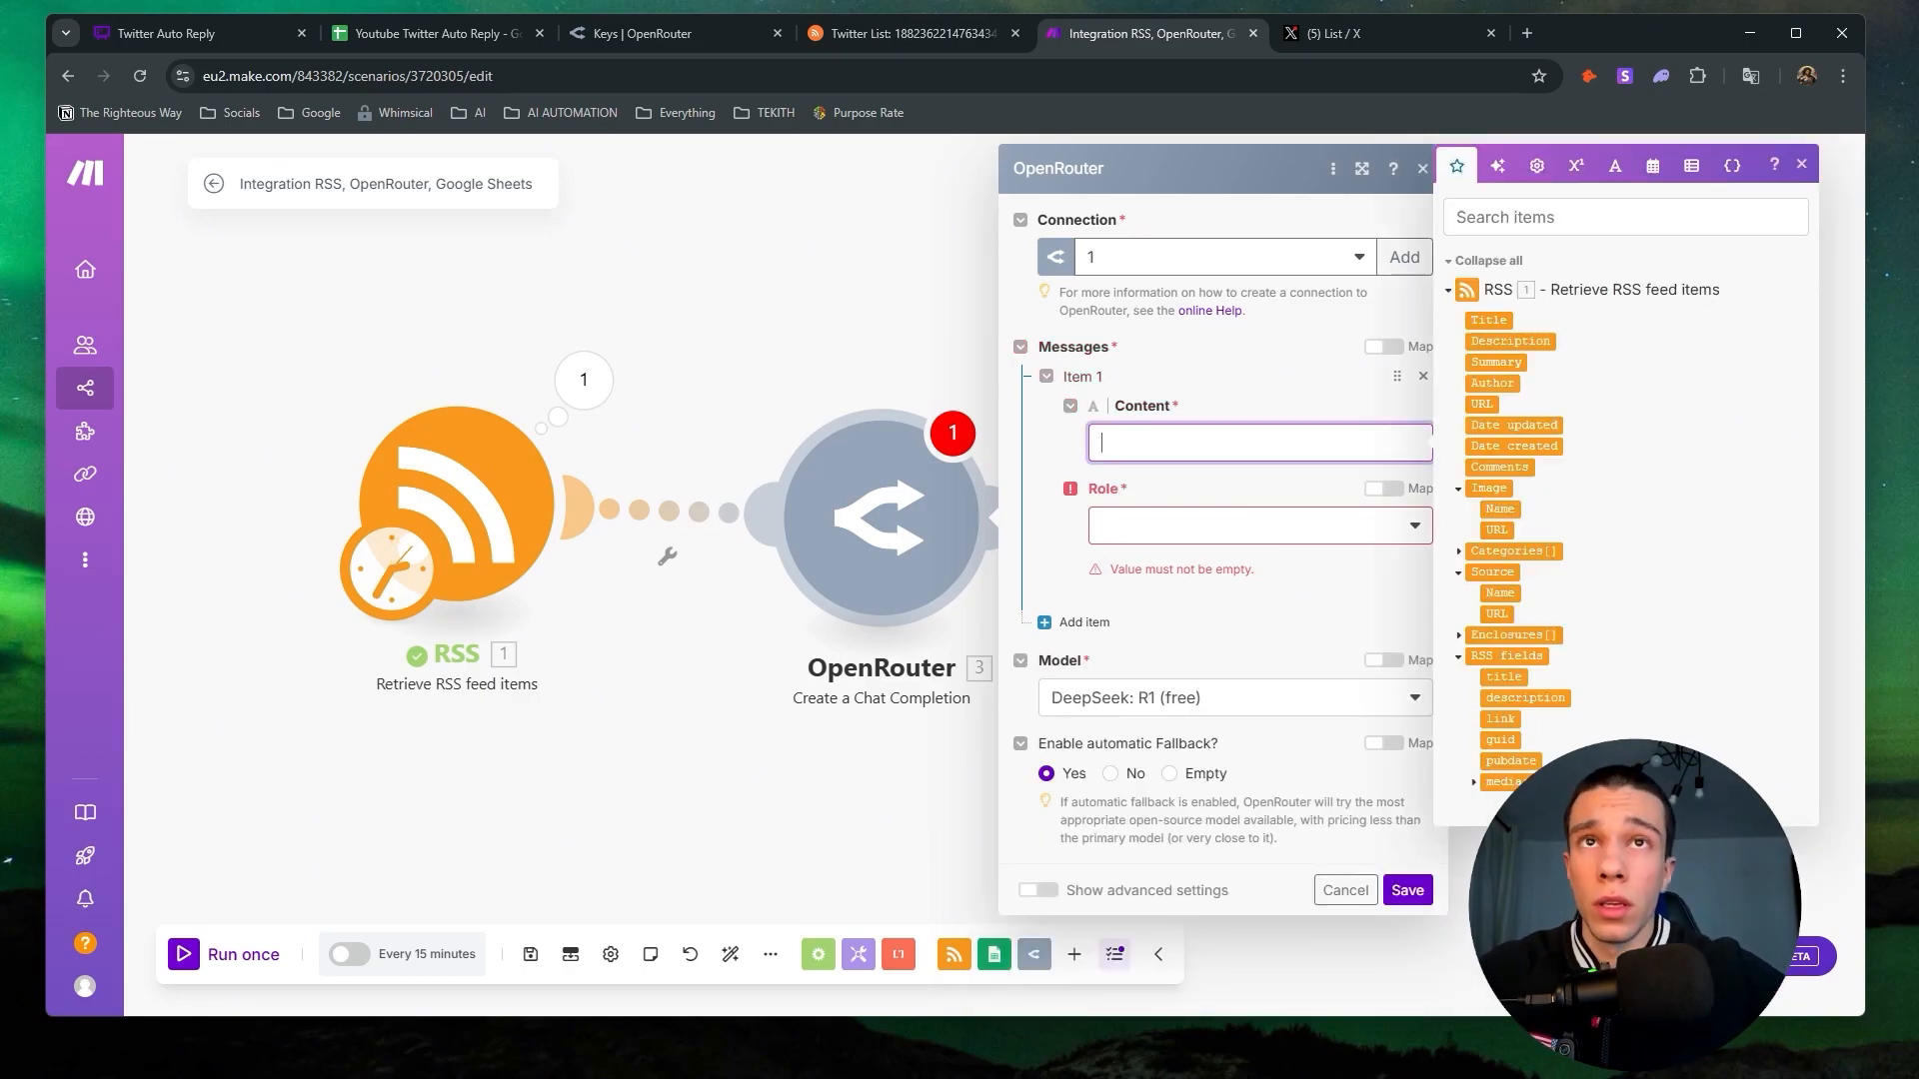
Switch to the Twitter Auto Reply board in Whimsical and read the System and User texts under Key Takeaway Prompts.
{"action": "left_click", "coordinate": [134, 39]}
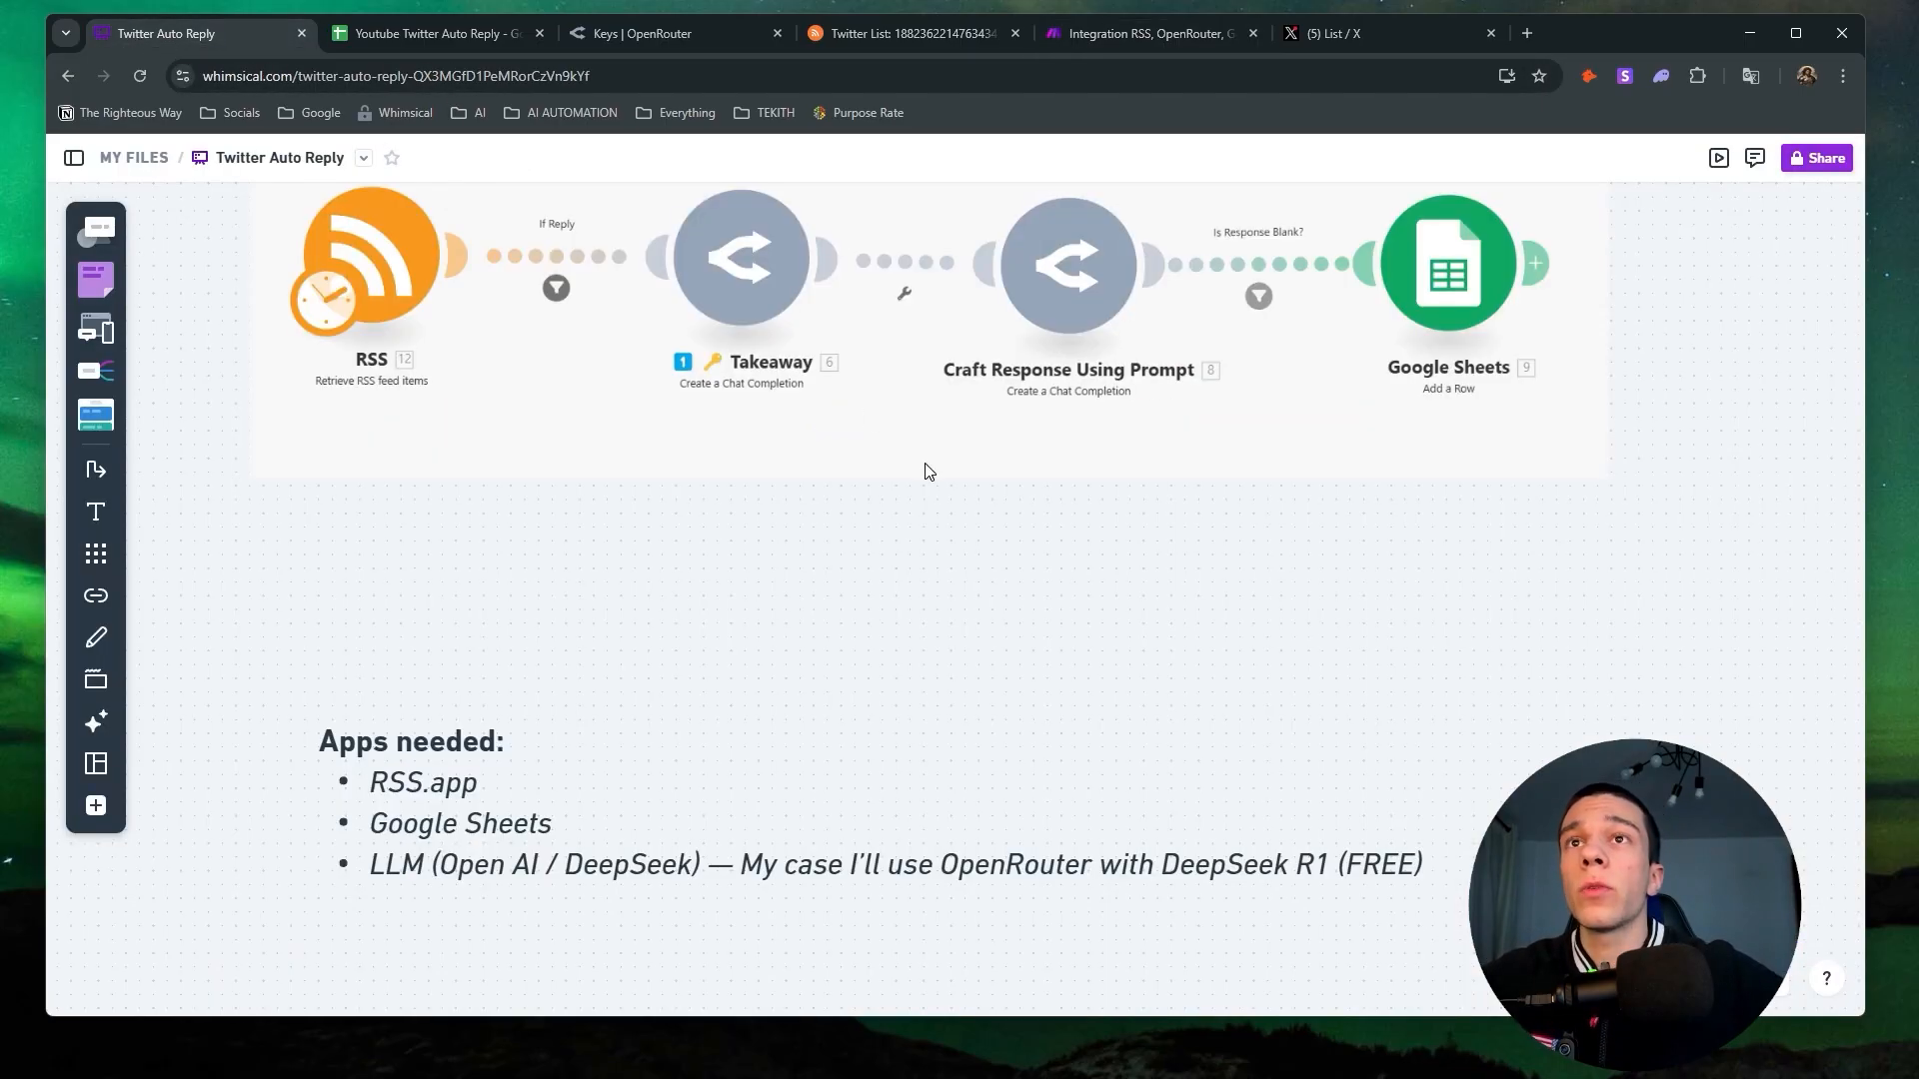
{"action": "scroll", "coordinate": [880, 400], "scroll_direction": "down", "scroll_amount": 5}
{"action": "scroll", "coordinate": [855, 487], "scroll_direction": "down", "scroll_amount": 2}
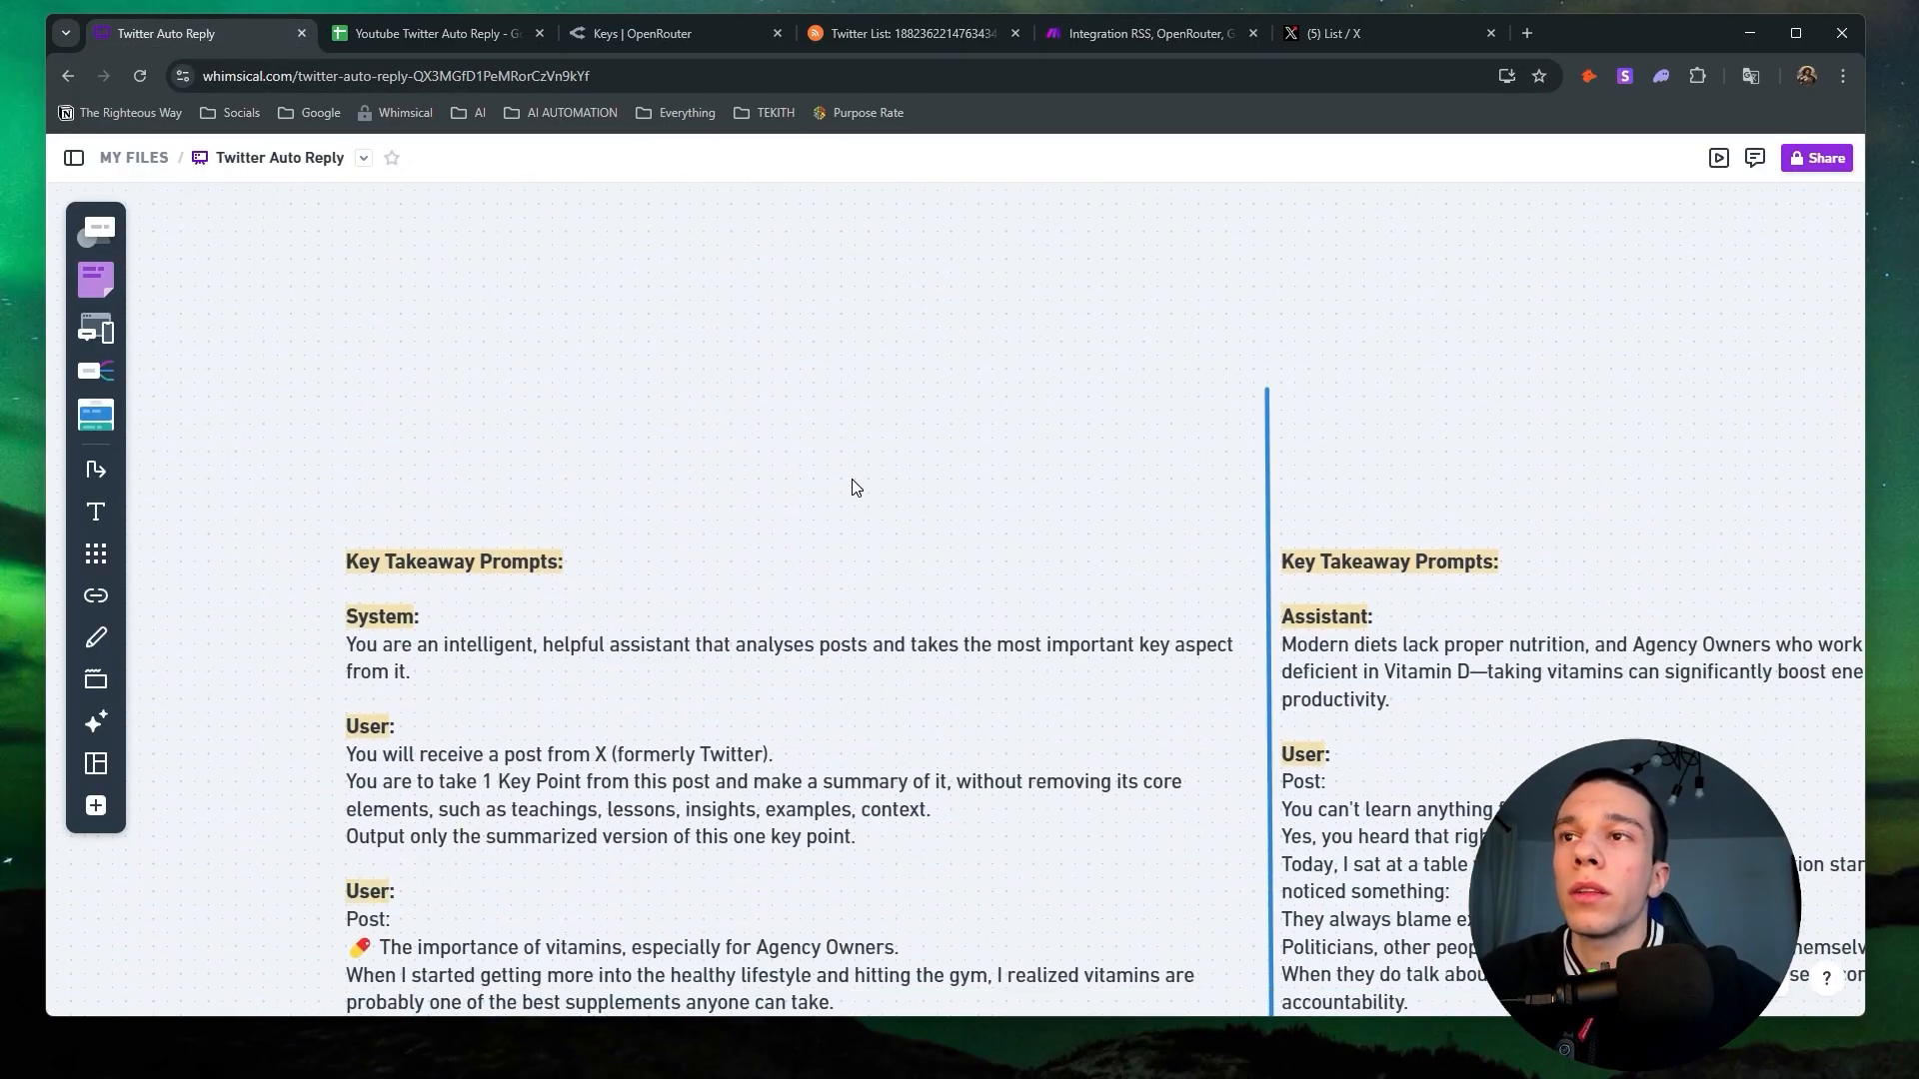
{"action": "scroll", "coordinate": [825, 492], "scroll_direction": "down", "scroll_amount": 4}
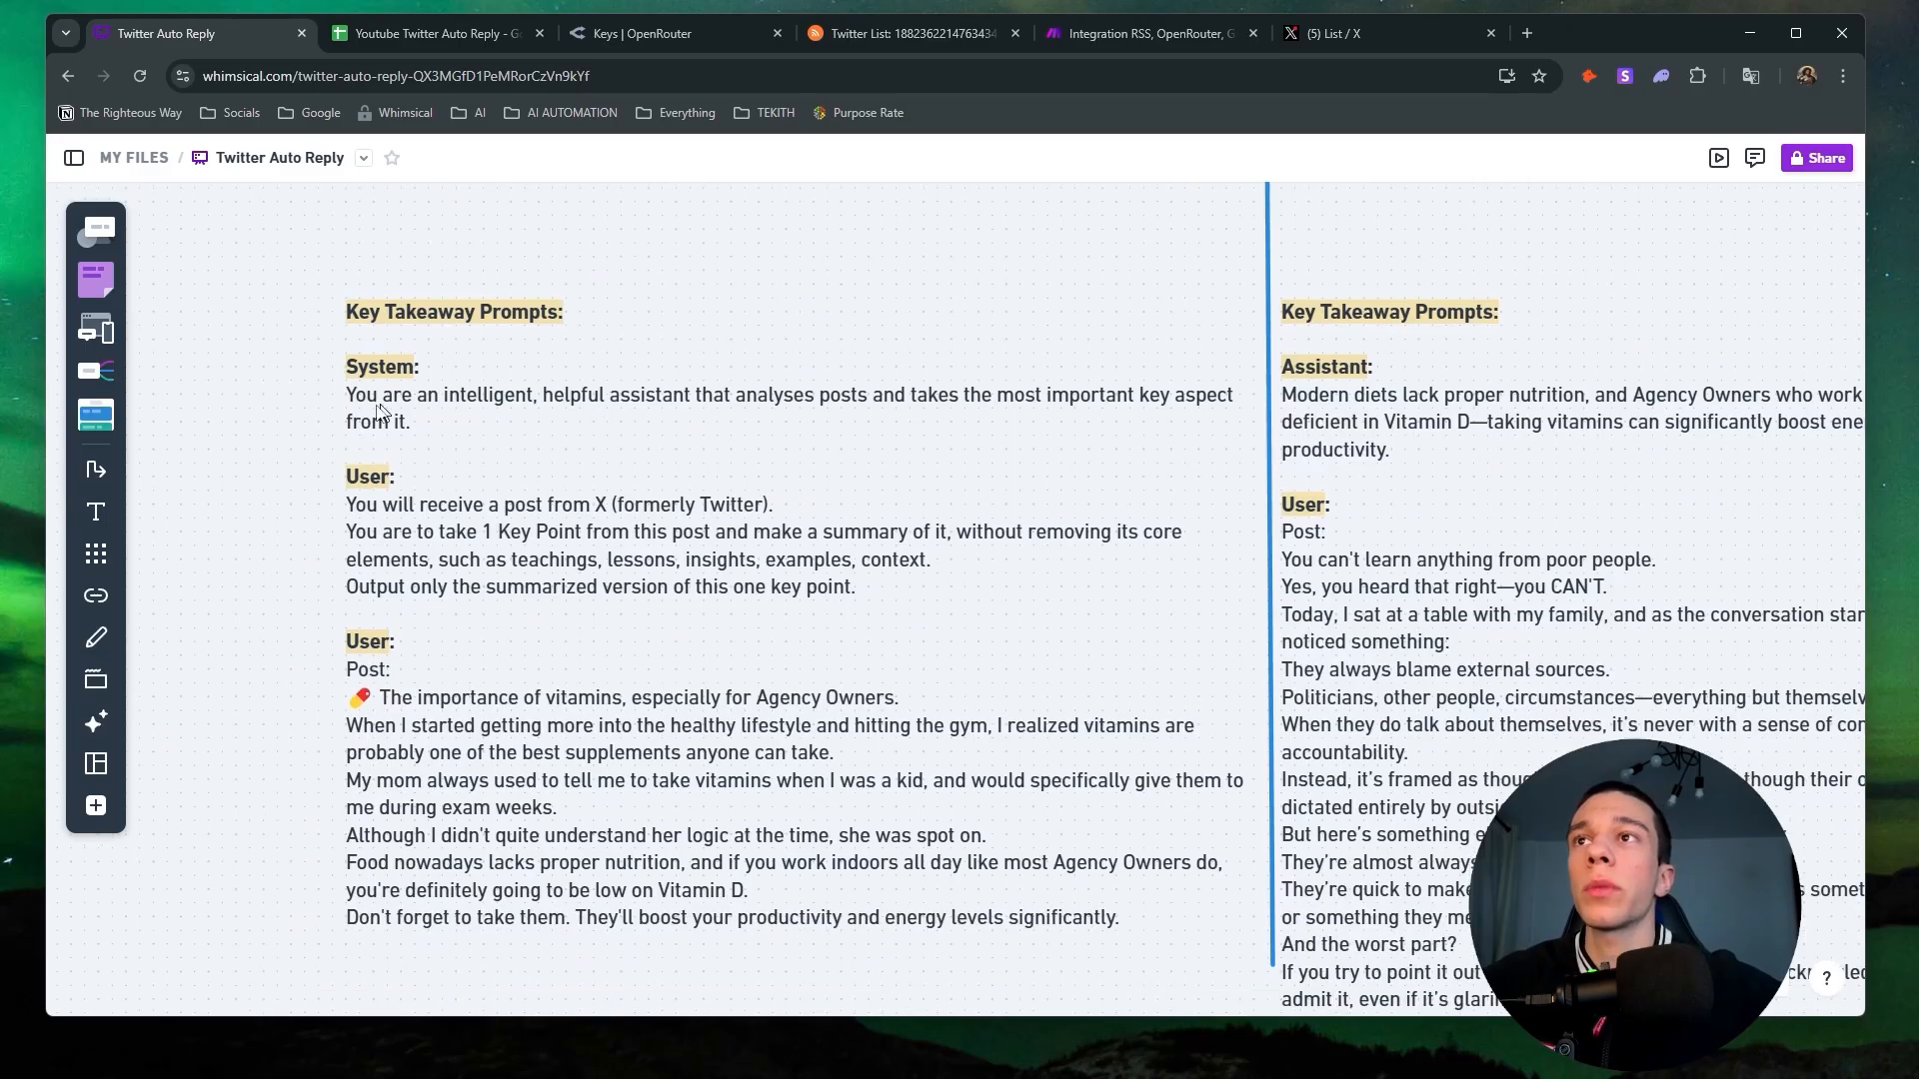
{"action": "scroll", "coordinate": [510, 420], "scroll_direction": "down", "scroll_amount": 2}
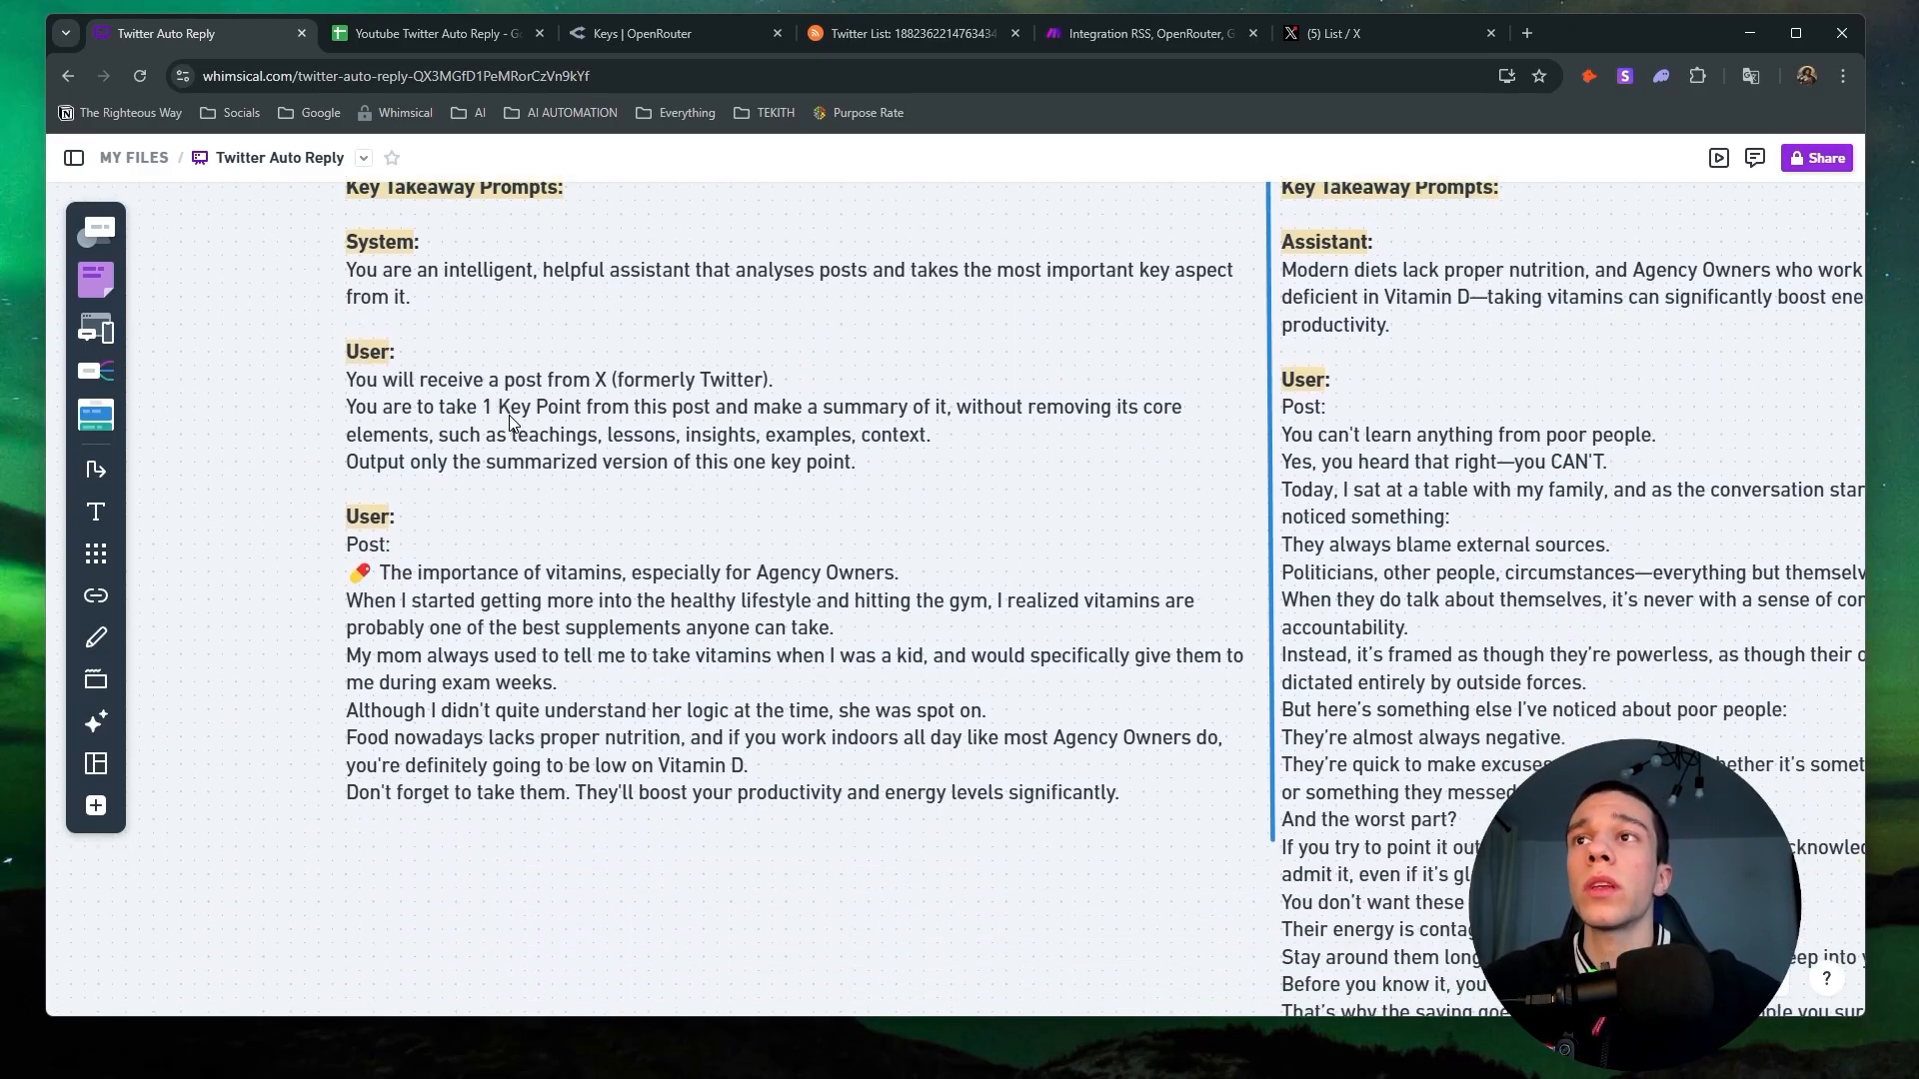
{"action": "scroll", "coordinate": [510, 421], "scroll_direction": "up", "scroll_amount": 2}
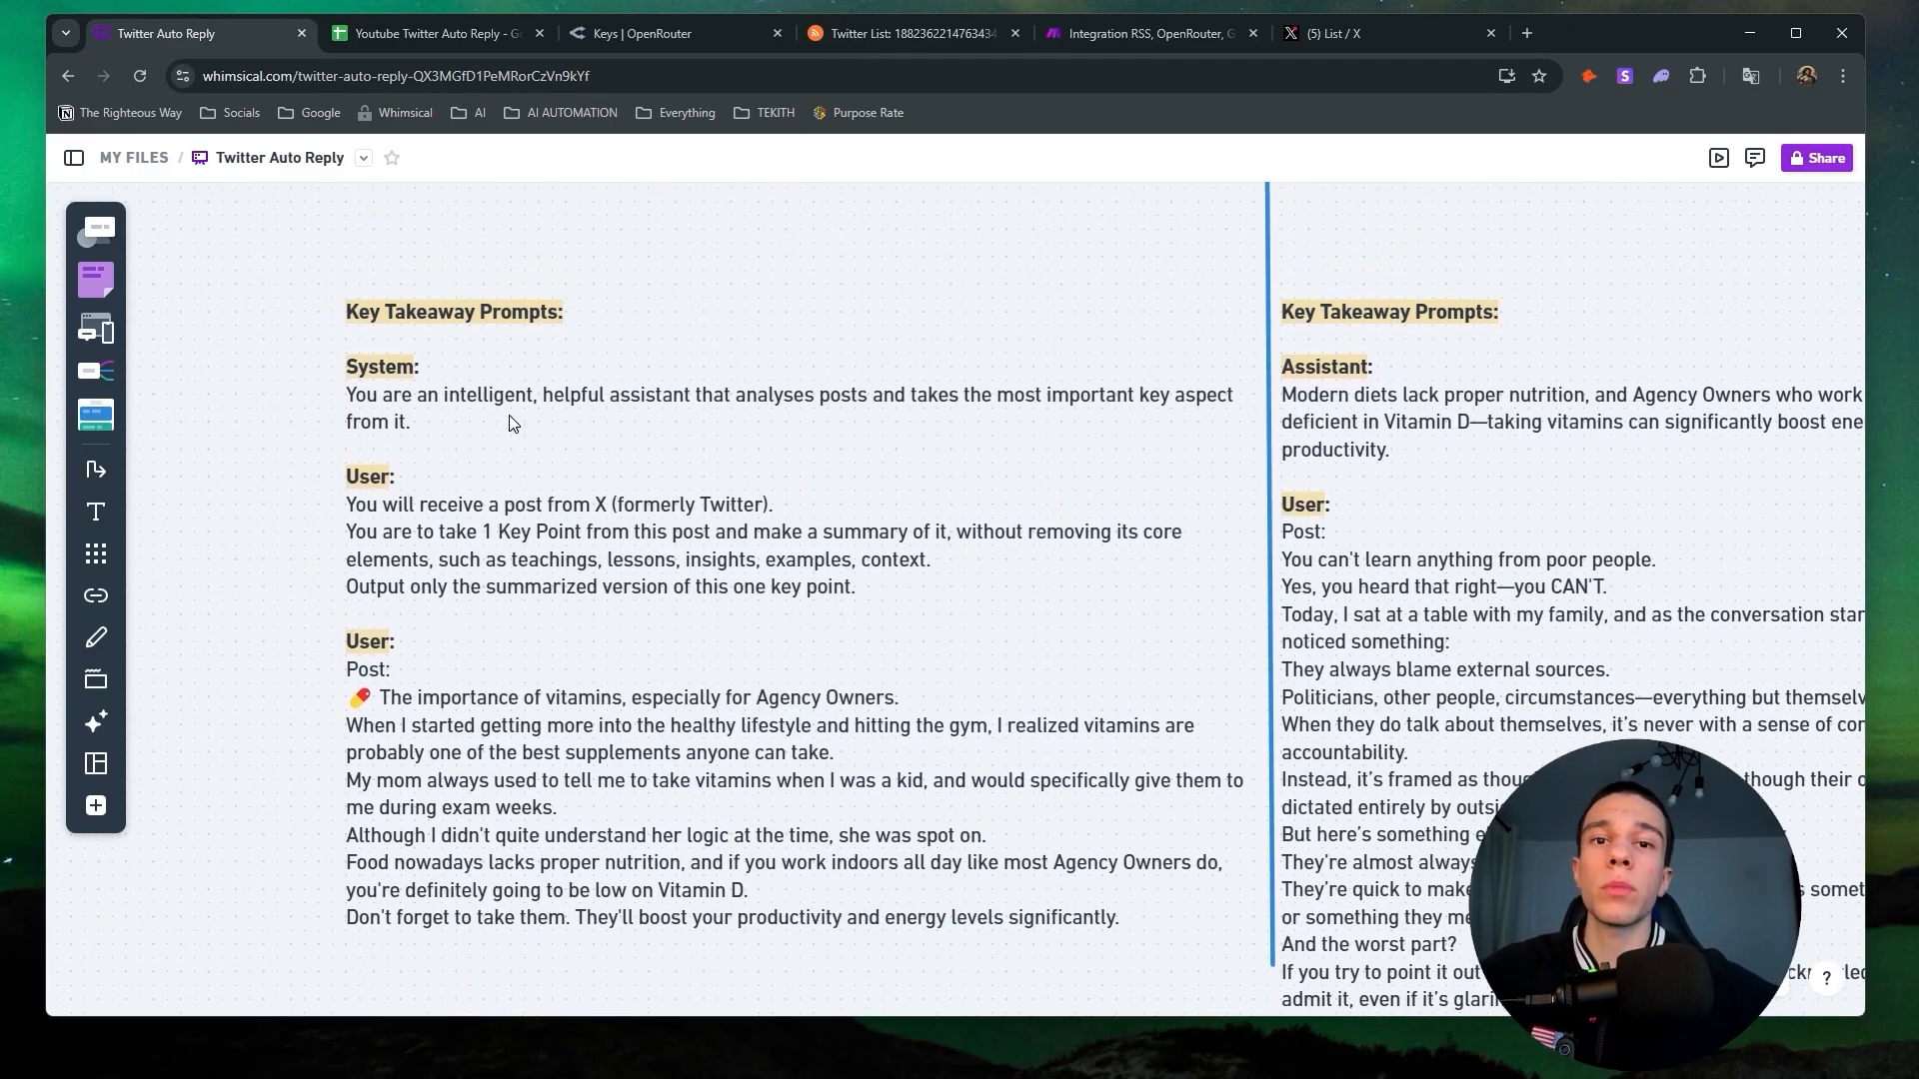
Copy the System text under Key Takeaway Prompts on the Twitter Auto Reply board.
{"action": "left_click", "coordinate": [388, 403]}
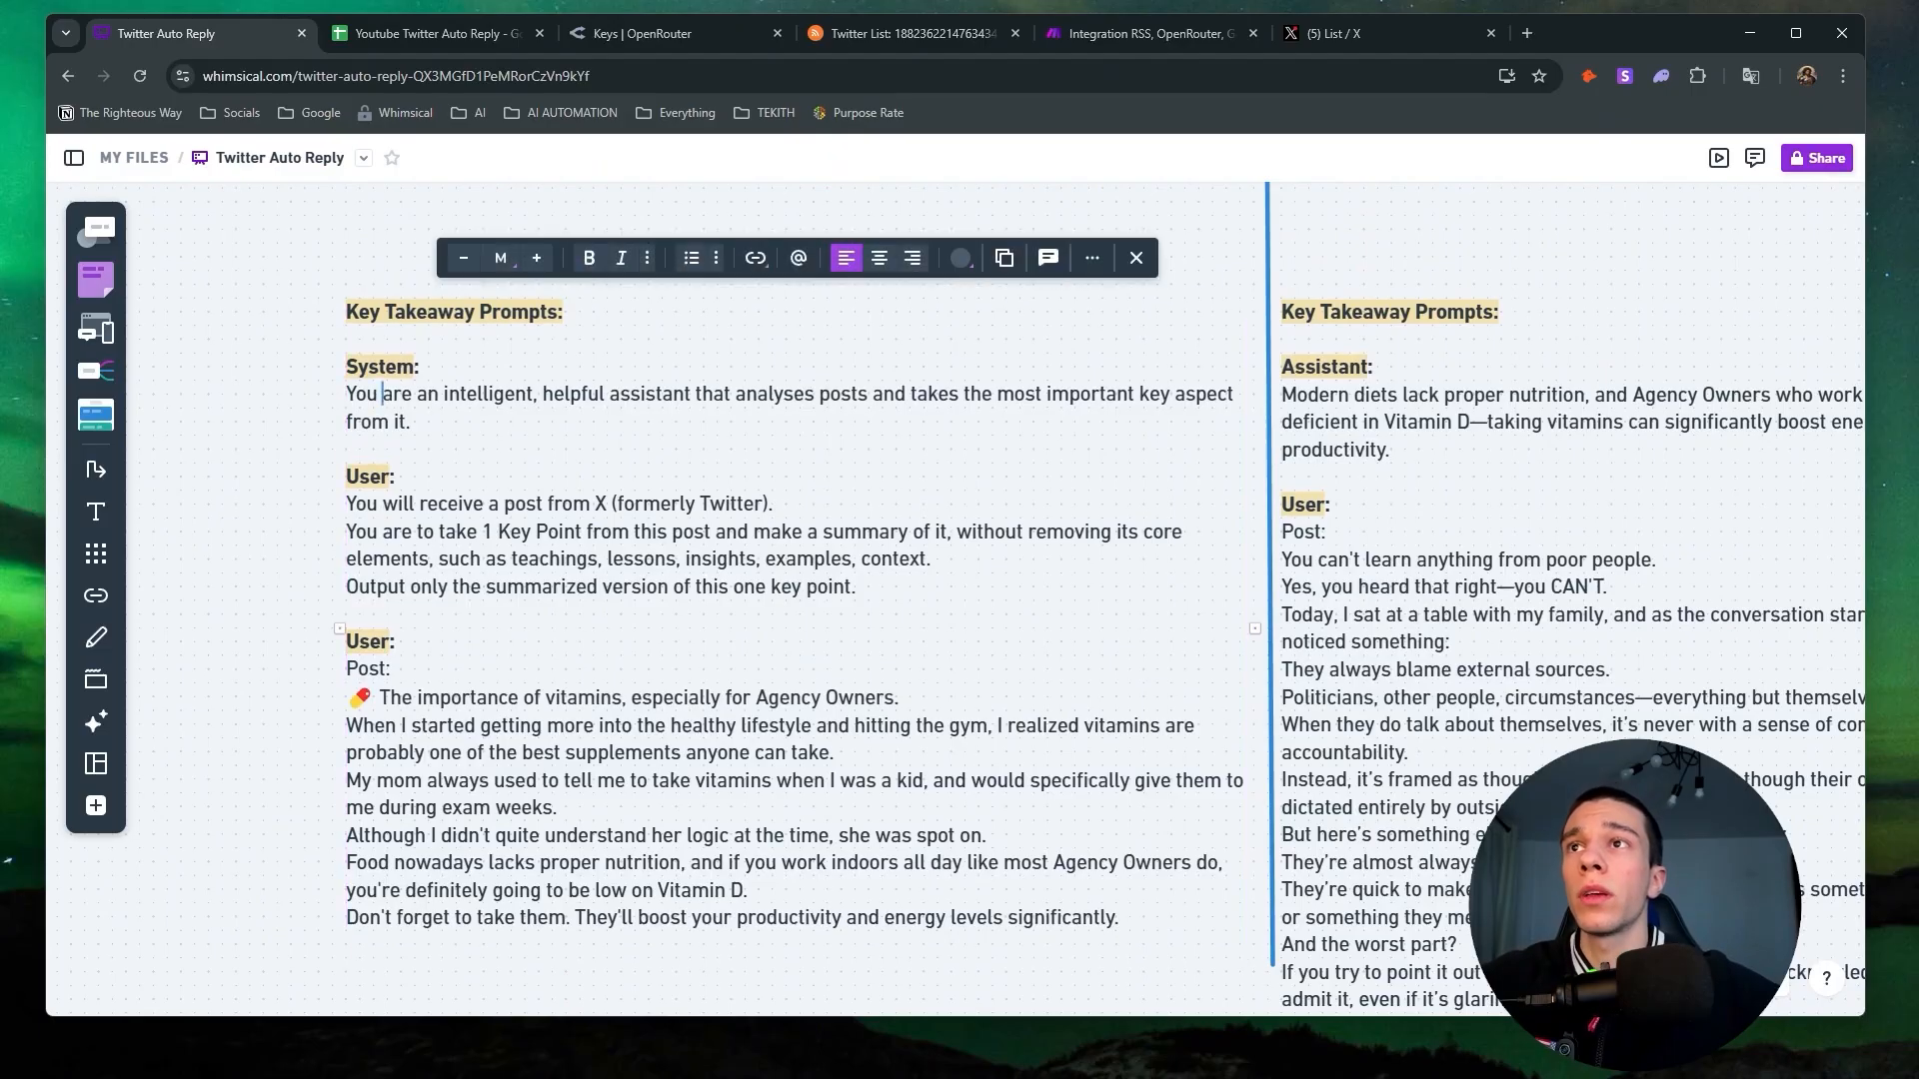
{"action": "left_click_drag", "start_coordinate": [412, 422], "coordinate": [346, 394]}
{"action": "key", "text": "ctrl+c"}
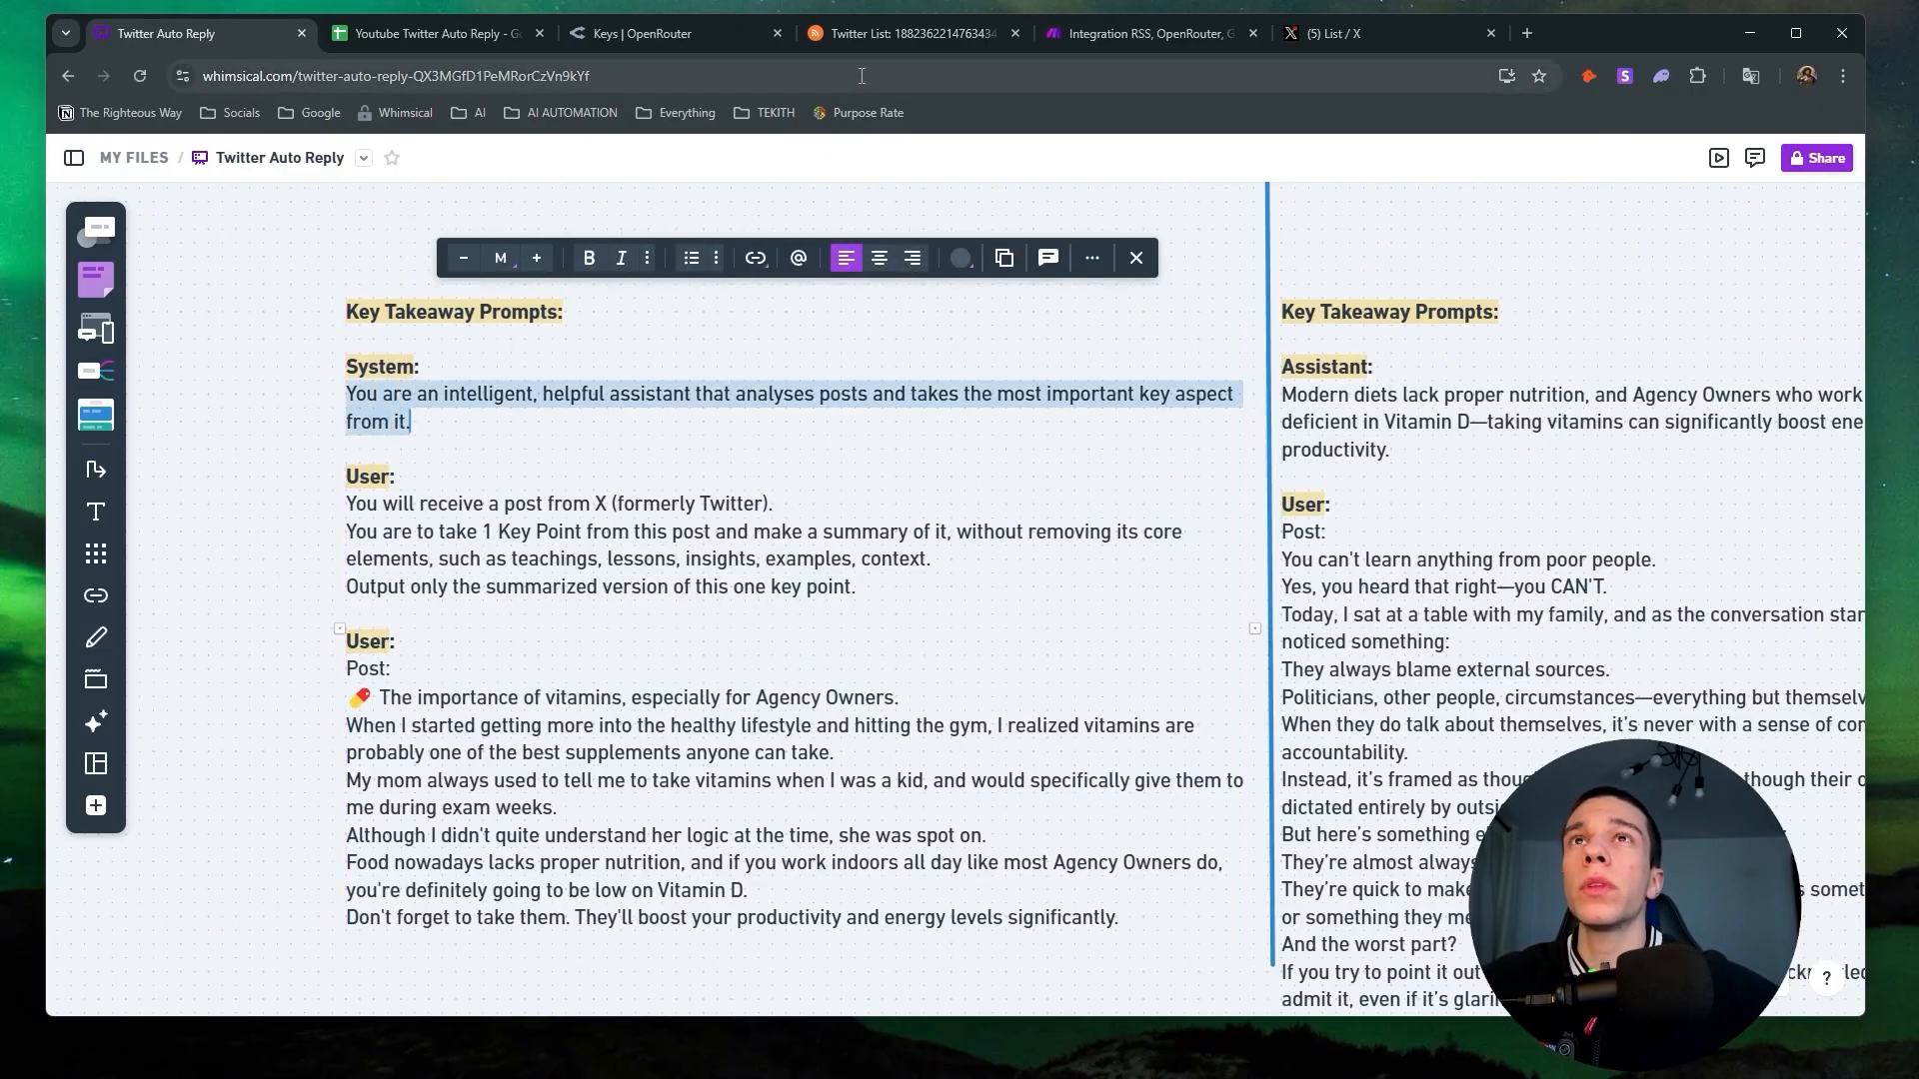
Switch to Make, move its browser tab beside Twitter Auto Reply, and give OpenRouter message 1 the System role and the copied prompt.
{"action": "left_click", "coordinate": [1124, 45]}
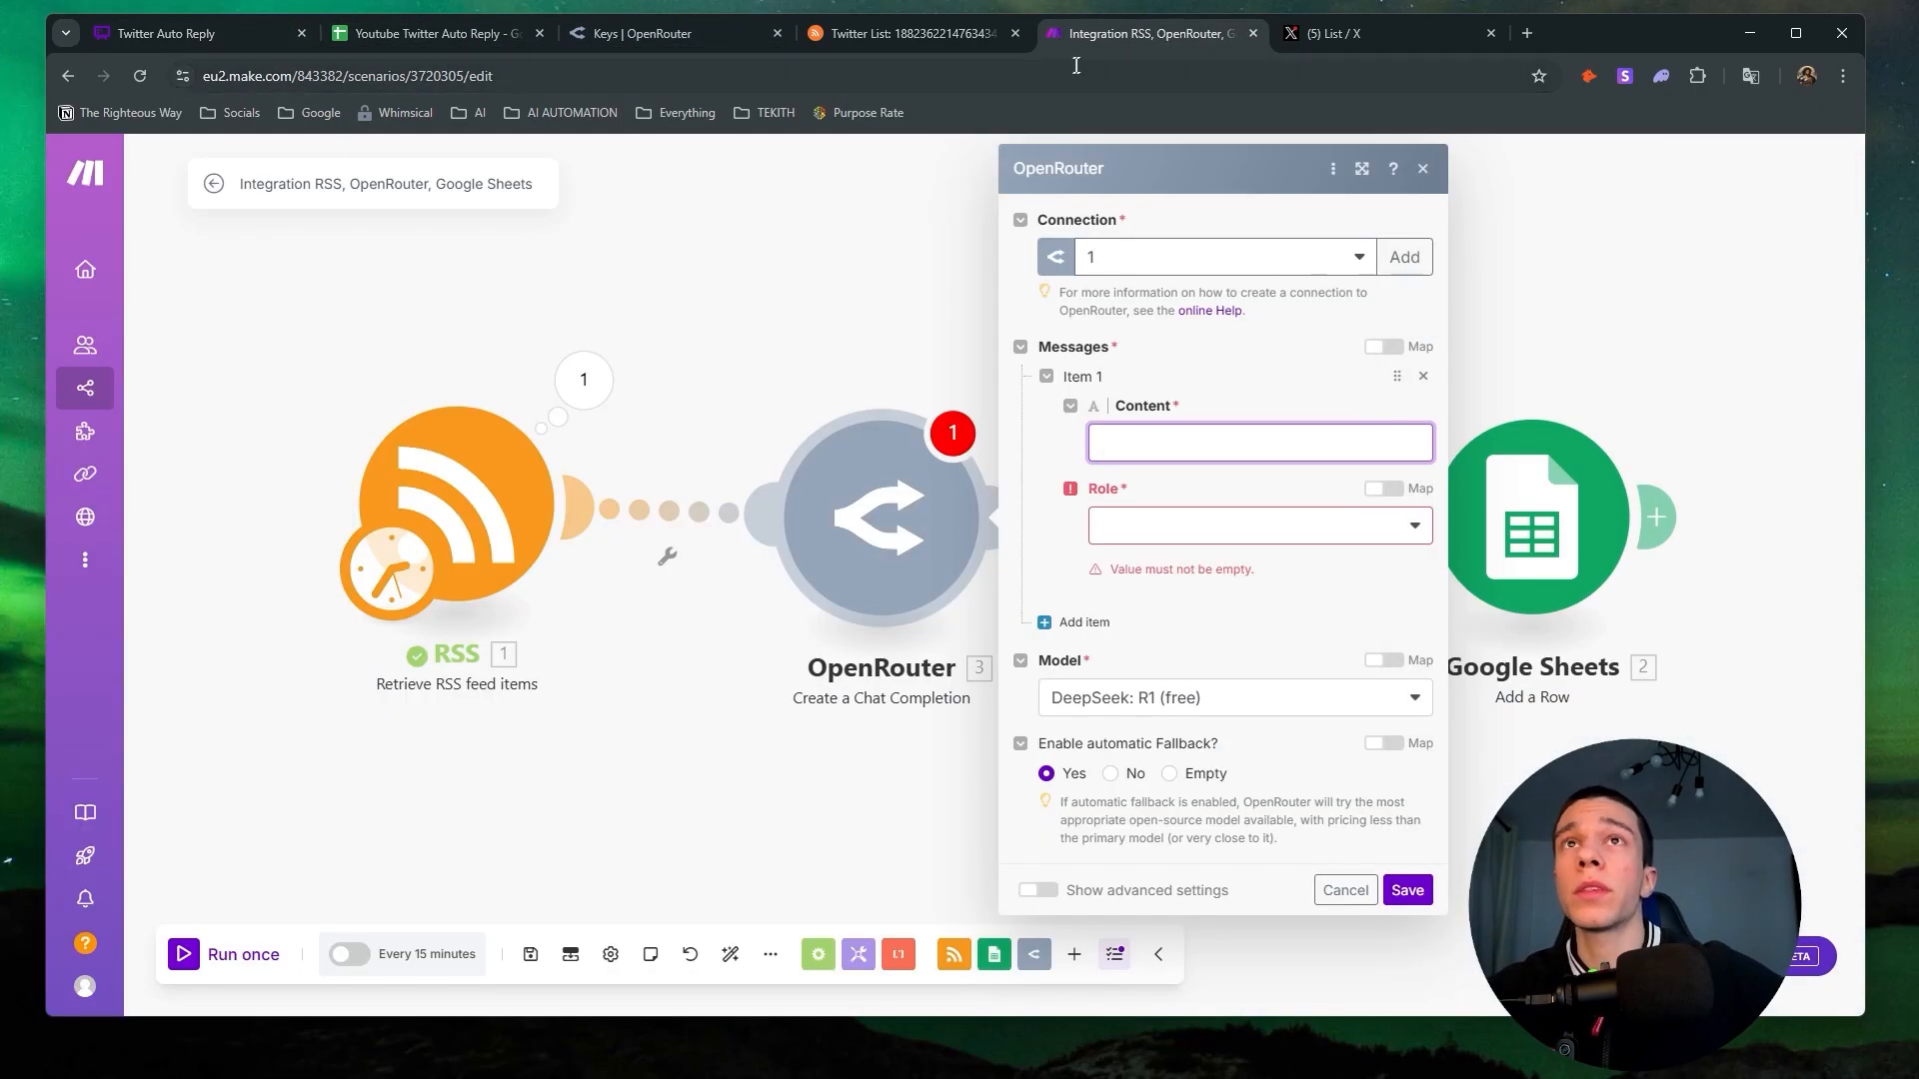
{"action": "left_click_drag", "start_coordinate": [1124, 45], "coordinate": [420, 35]}
{"action": "left_click", "coordinate": [1140, 549]}
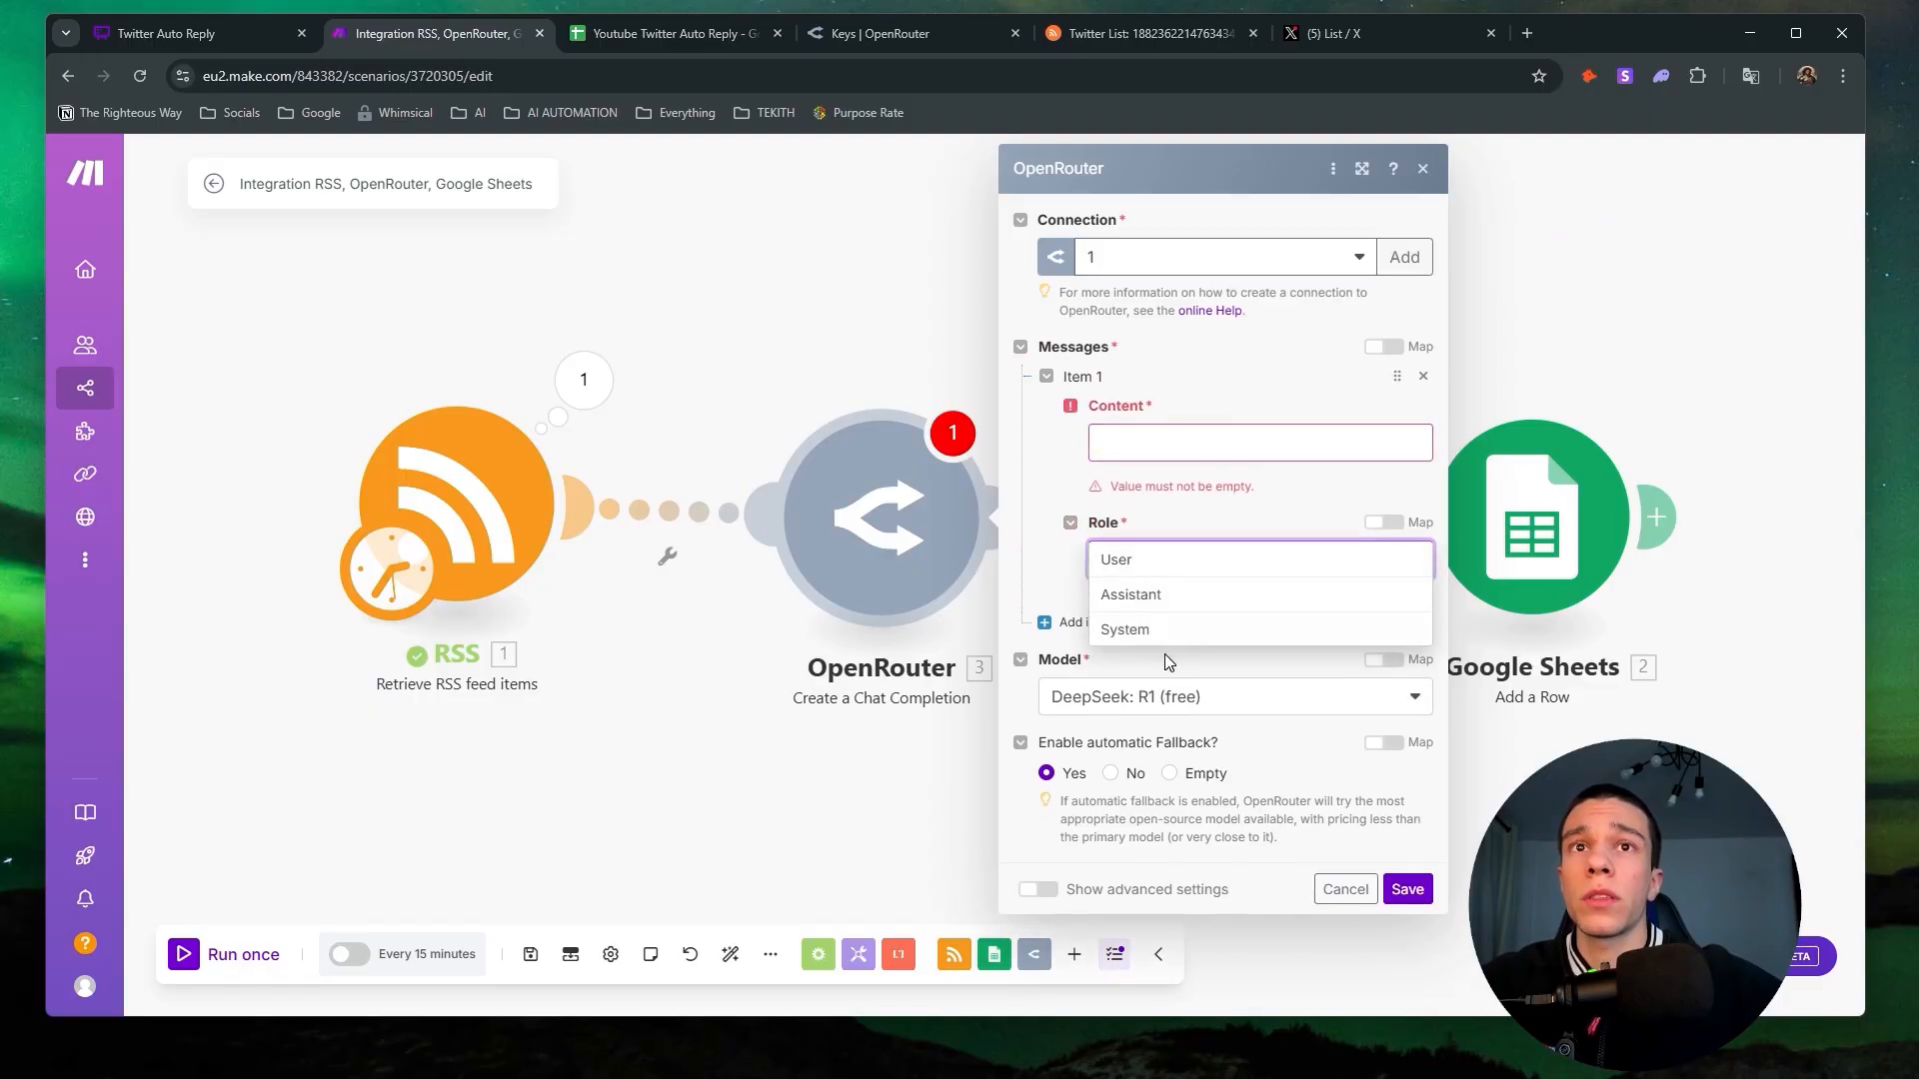
{"action": "left_click", "coordinate": [1160, 626]}
{"action": "left_click", "coordinate": [1259, 443]}
{"action": "key", "text": "ctrl+v"}
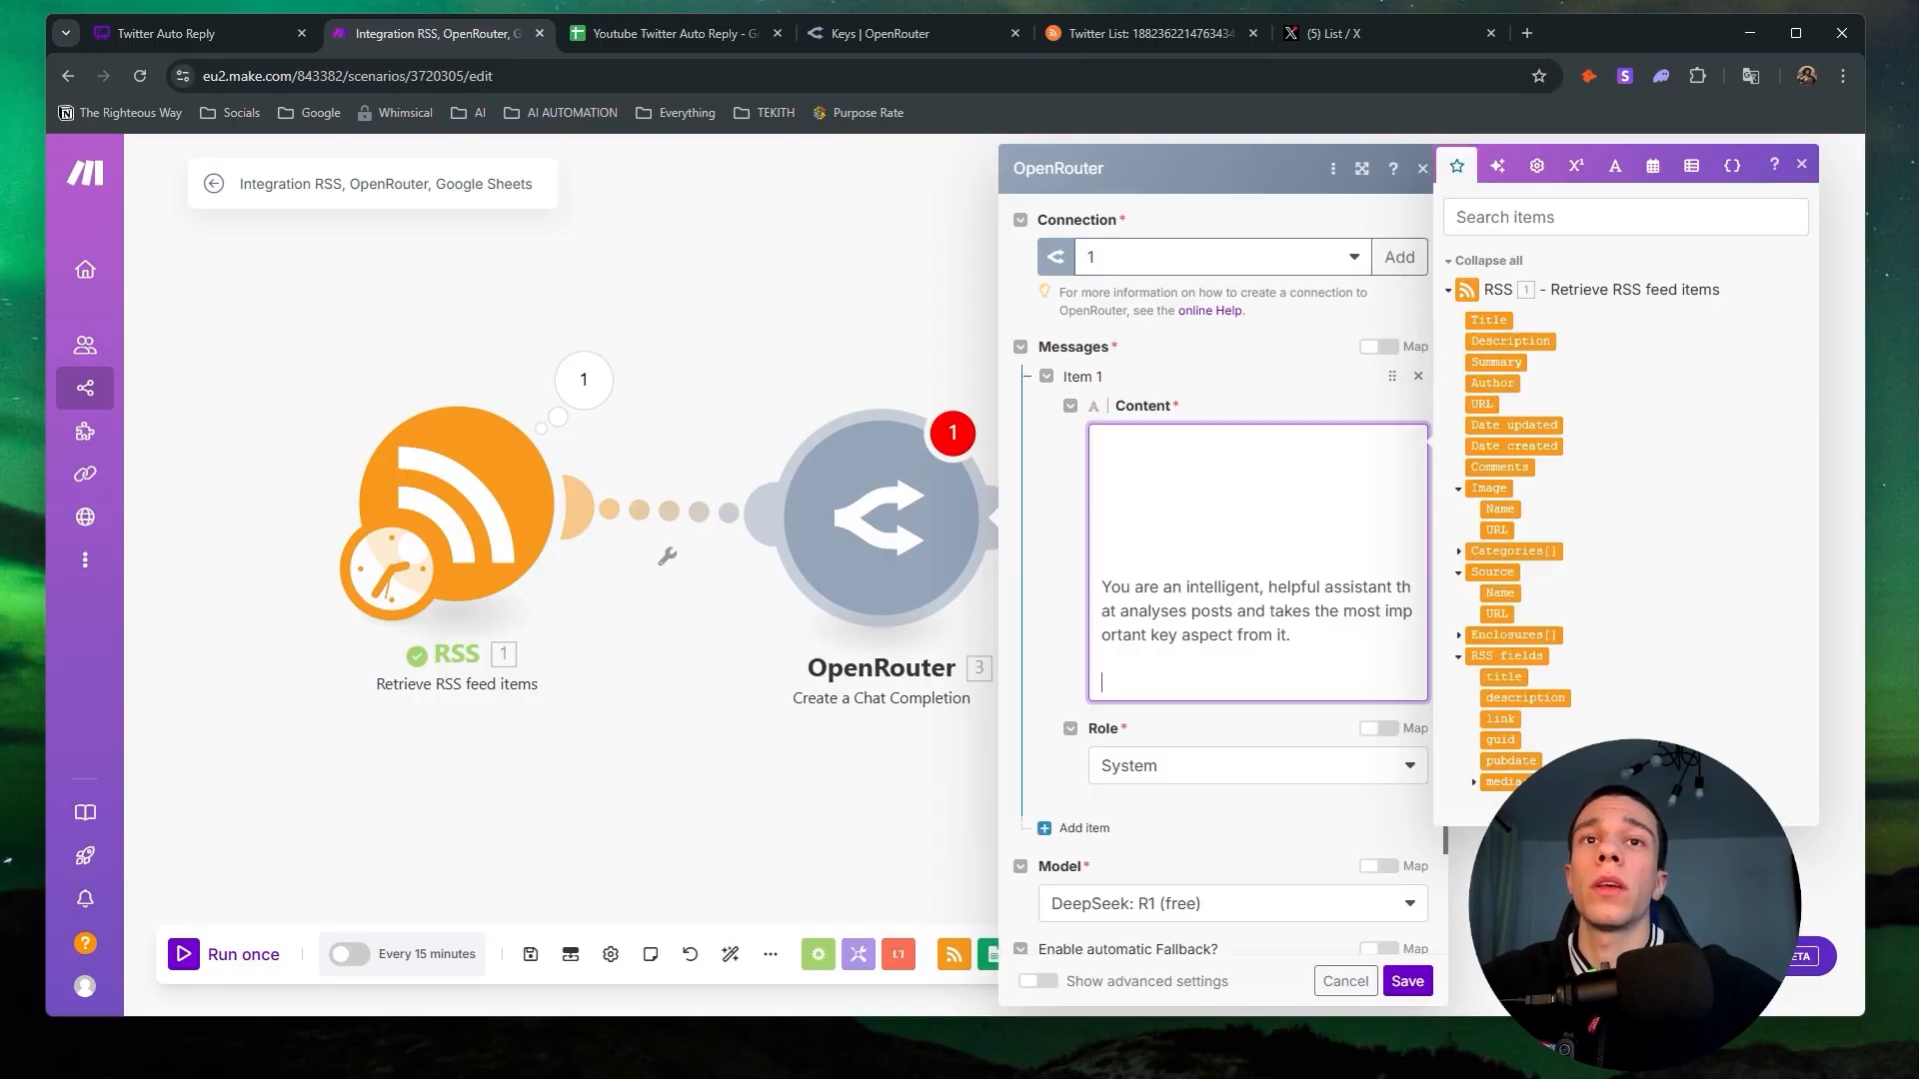
Remove the blank lines before and after the prompt text in message 1.
{"action": "key", "text": "BackSpace"}
{"action": "key", "text": "BackSpace"}
{"action": "key", "text": "BackSpace"}
{"action": "key", "text": "BackSpace"}
{"action": "key", "text": "BackSpace"}
{"action": "key", "text": "BackSpace"}
{"action": "key", "text": "BackSpace"}
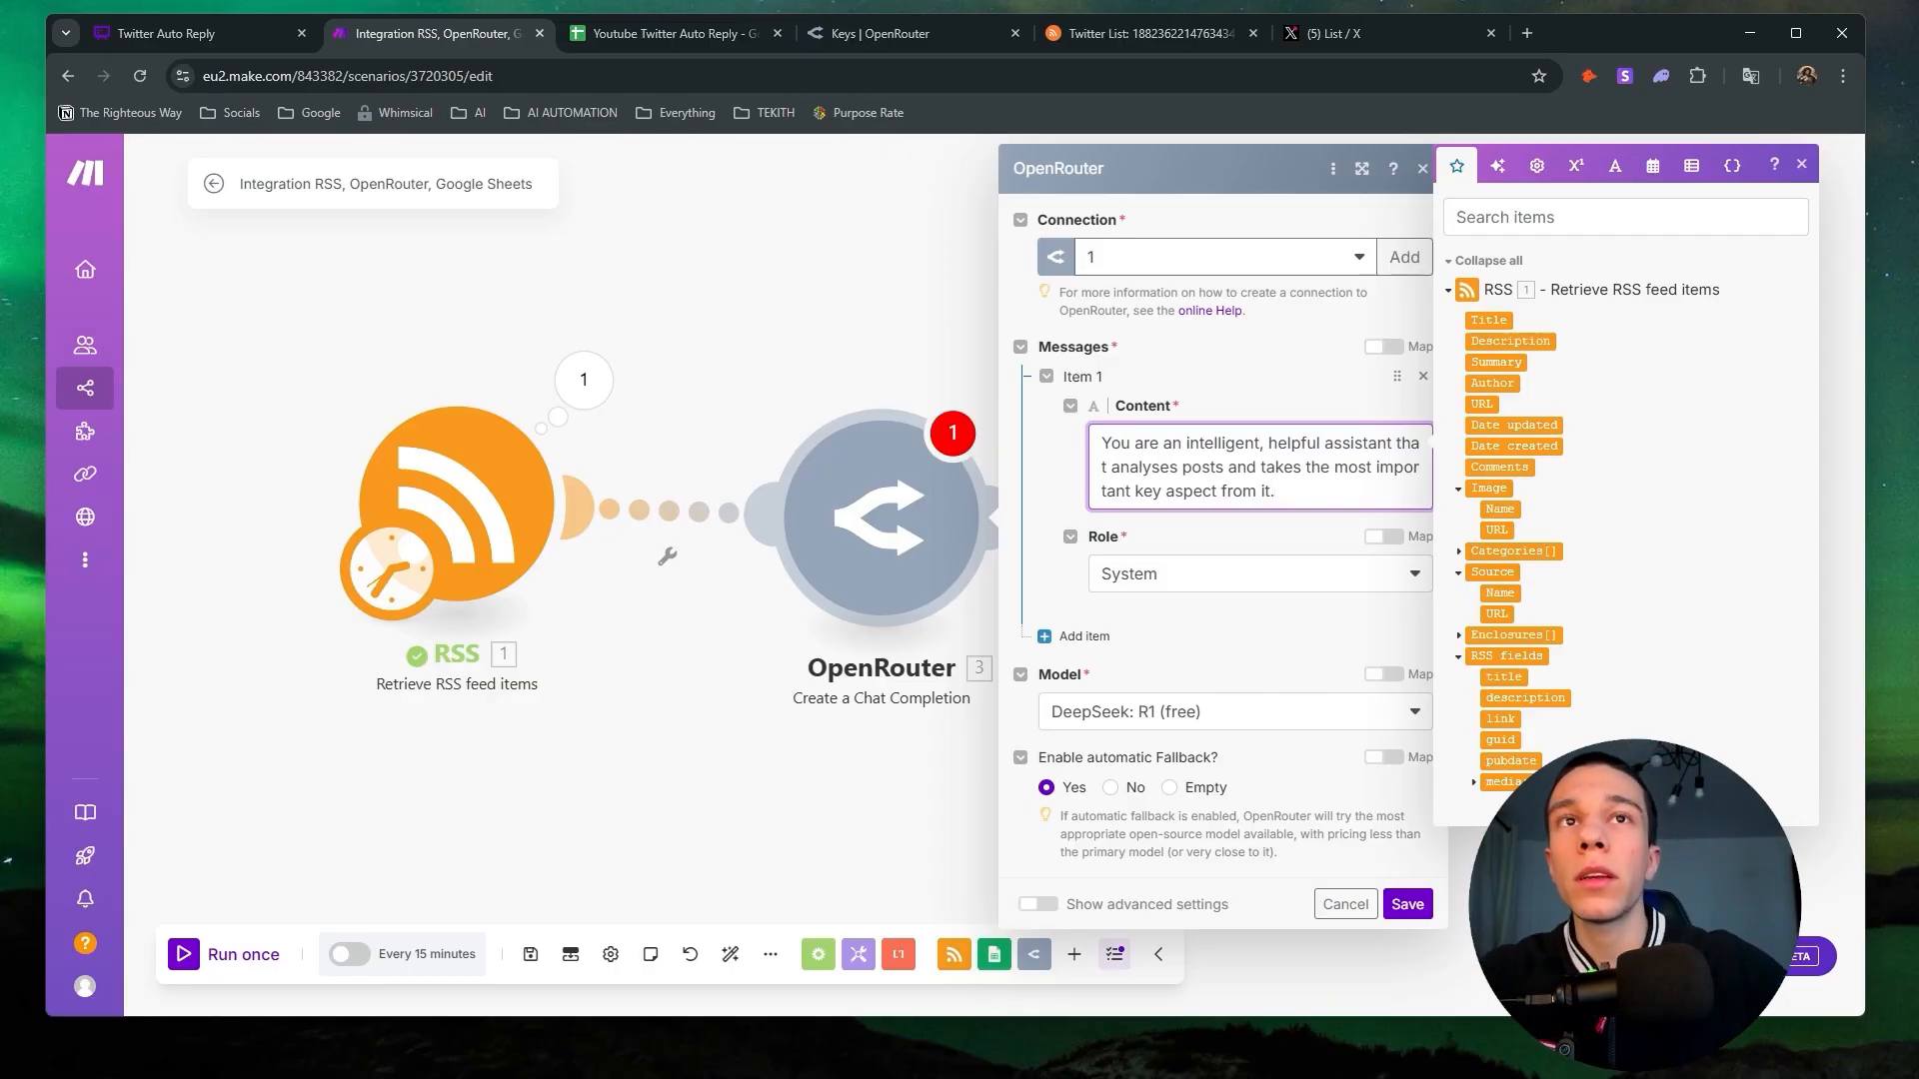
{"action": "left_click", "coordinate": [1193, 467]}
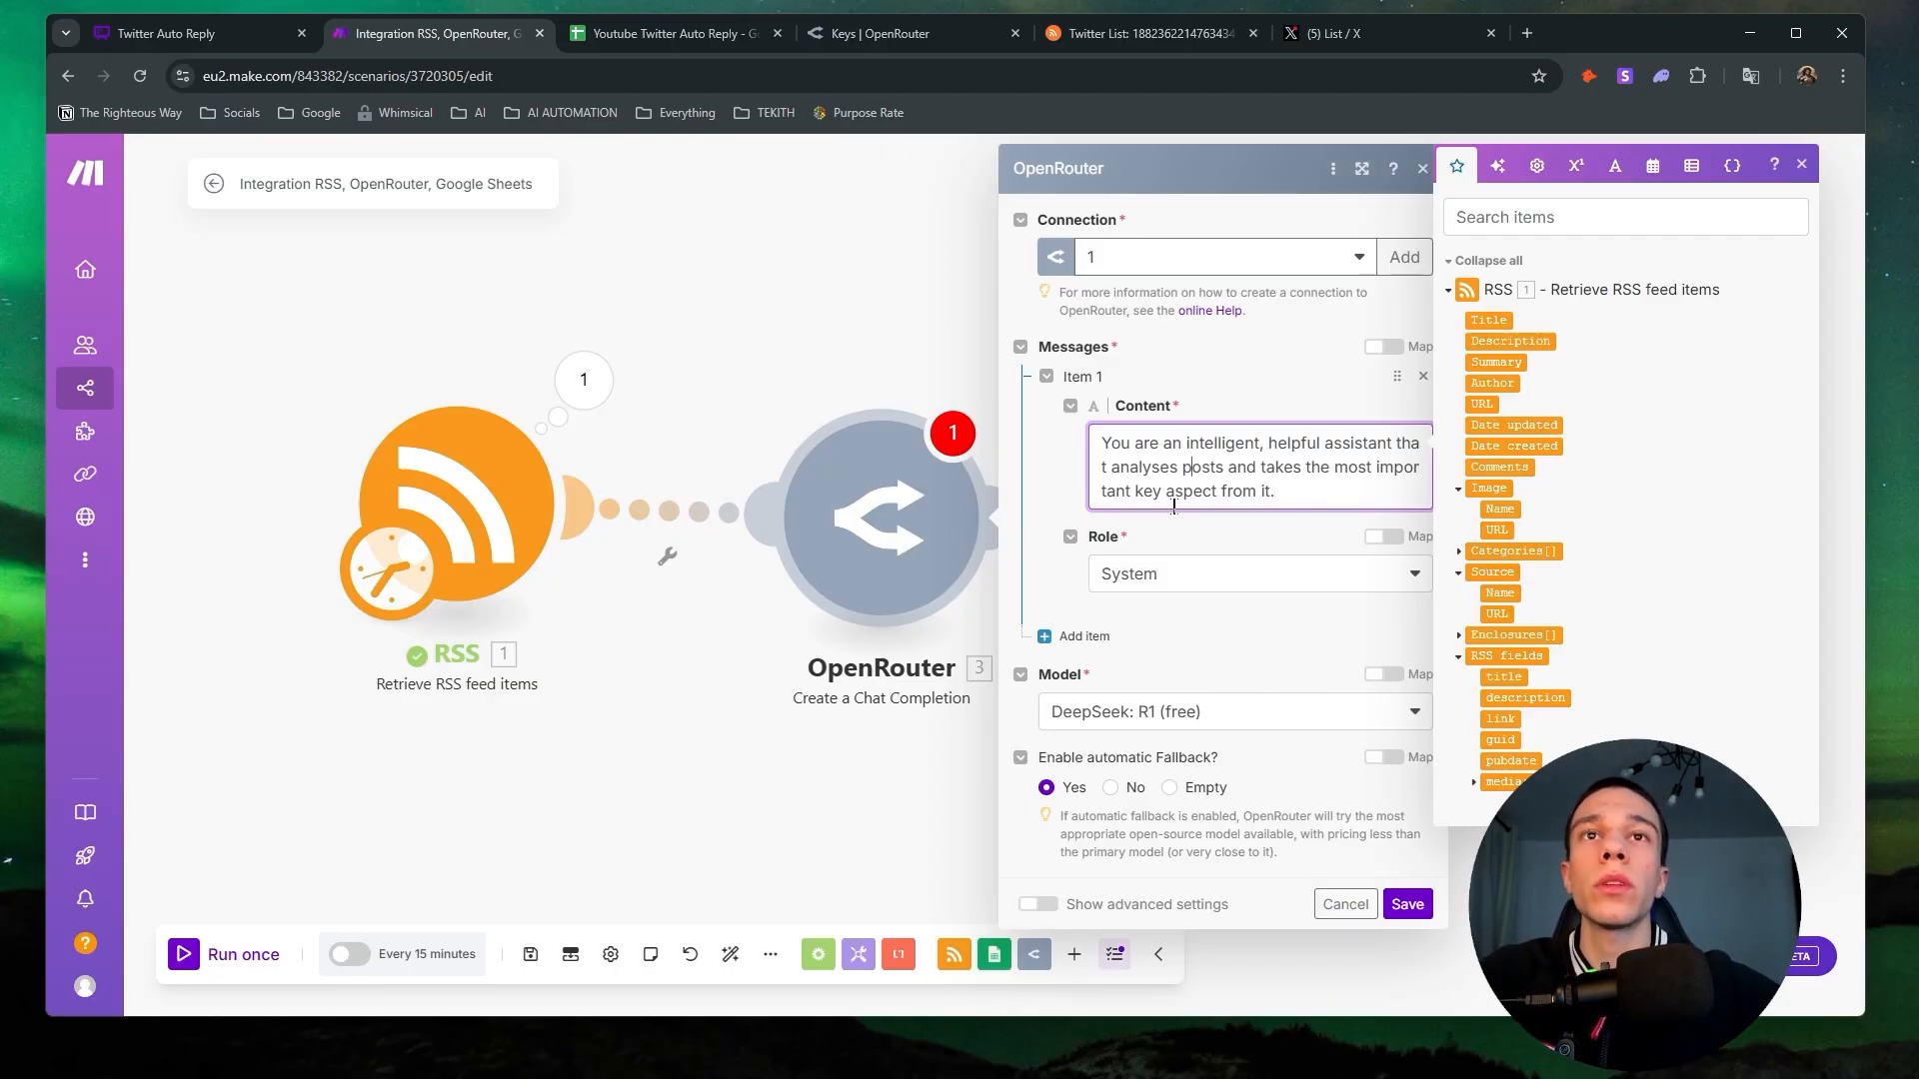
Add a second message to the OpenRouter module and set its role to User.
{"action": "left_click", "coordinate": [1081, 636]}
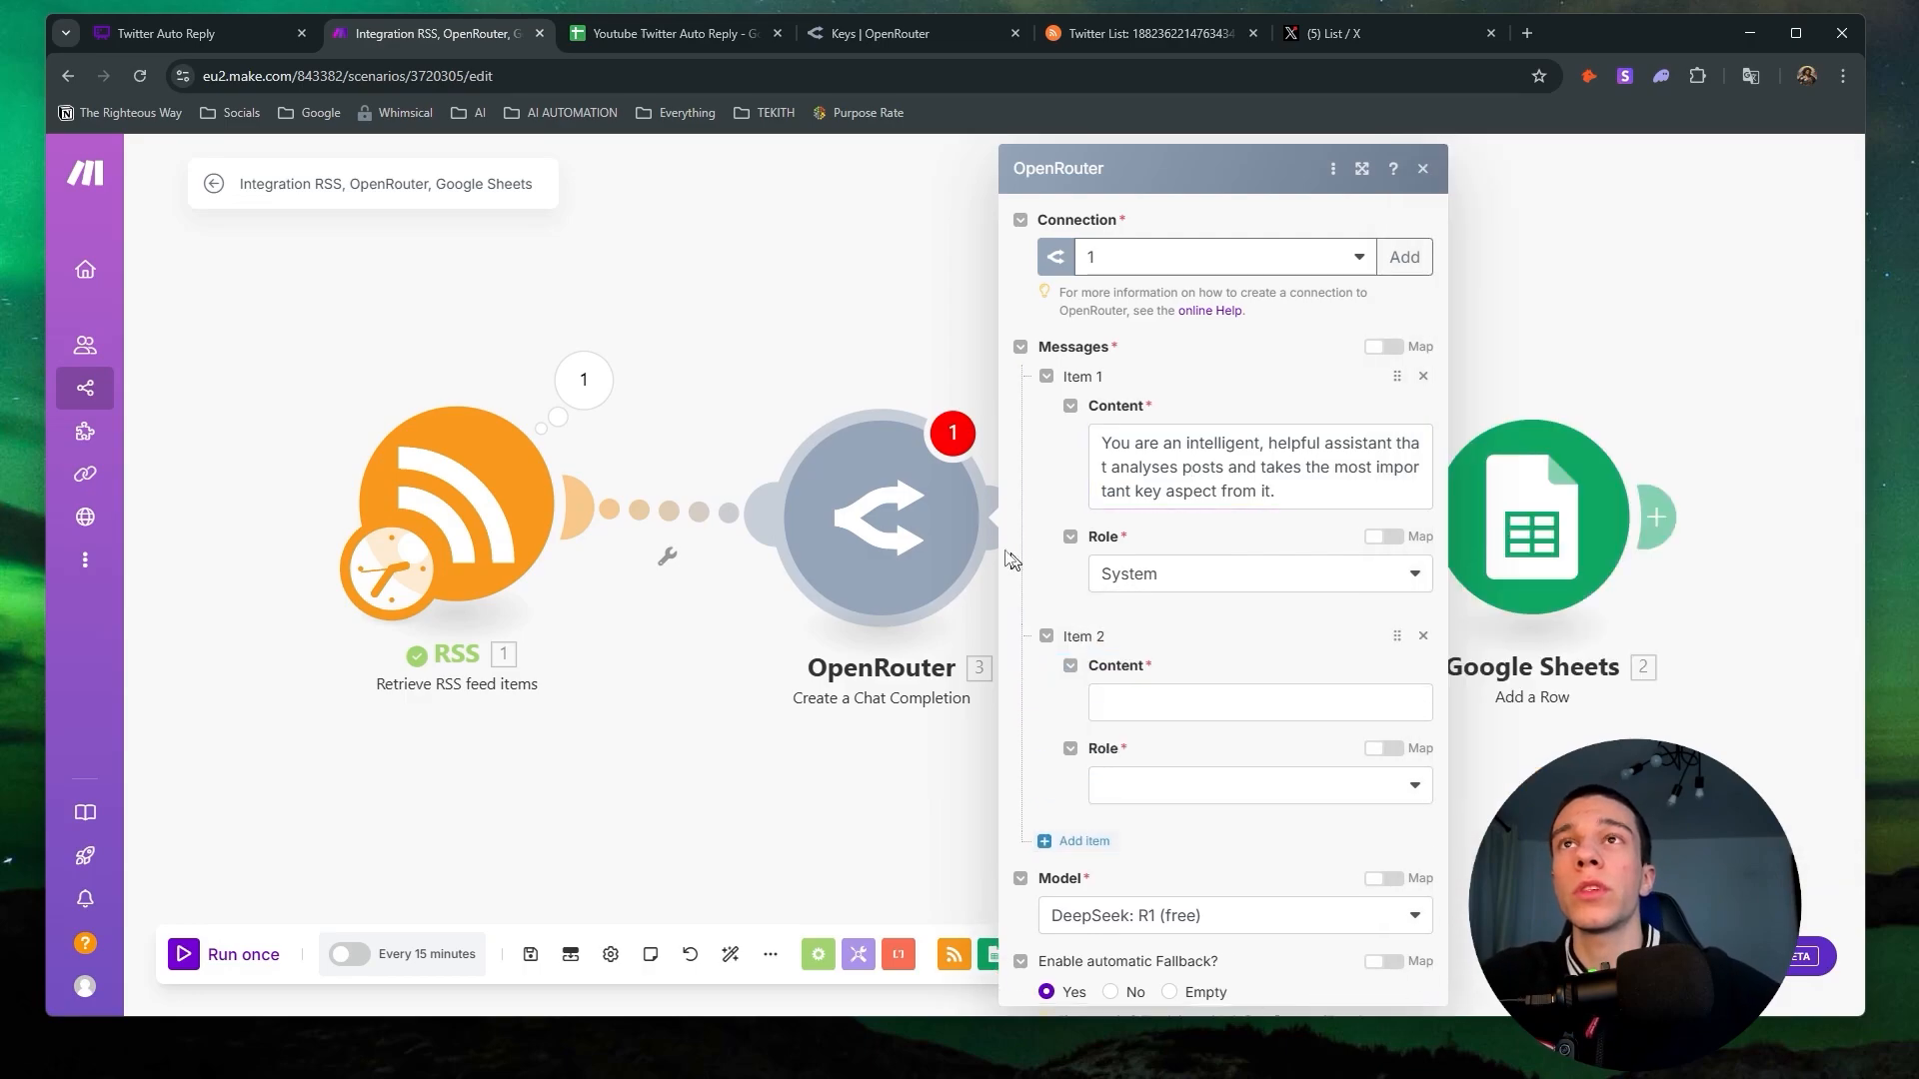
{"action": "scroll", "coordinate": [1177, 647], "scroll_direction": "down", "scroll_amount": 2}
{"action": "left_click", "coordinate": [1178, 648]}
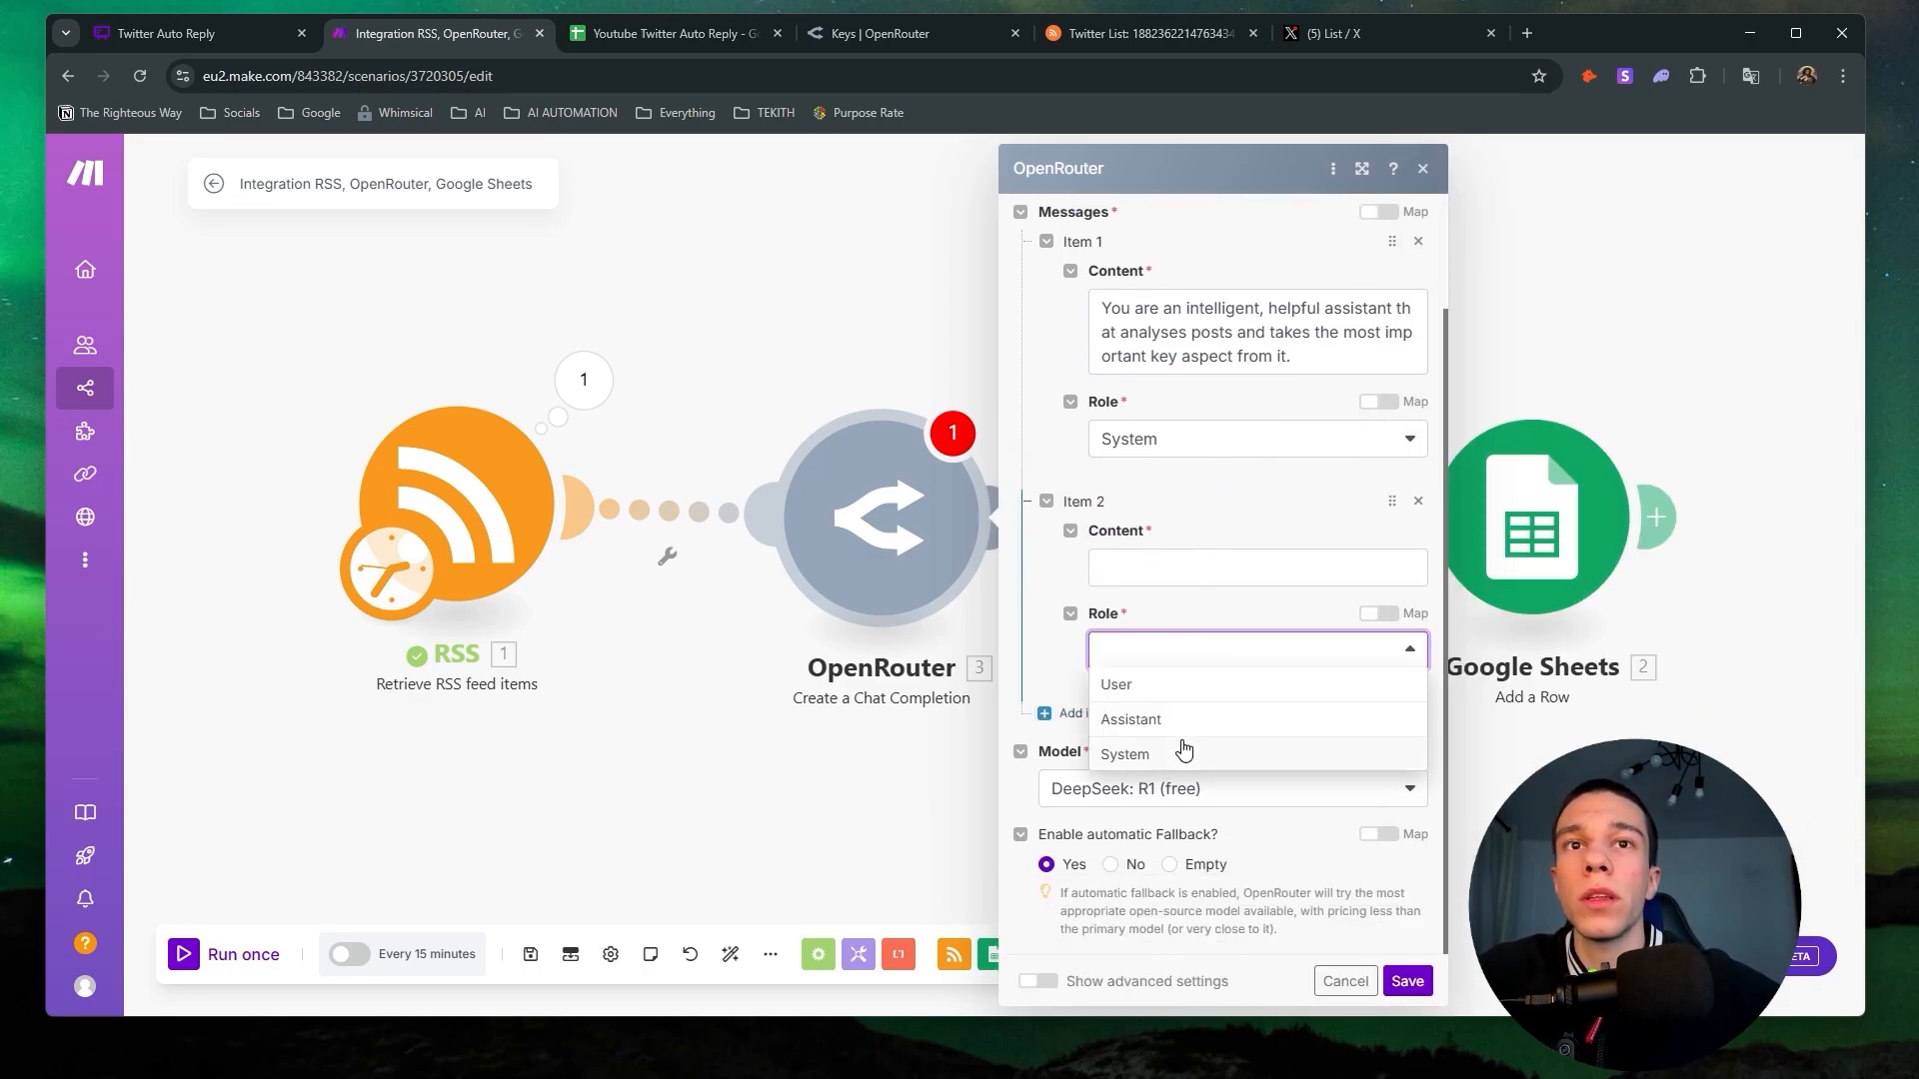
{"action": "left_click", "coordinate": [1149, 690]}
Switch to the Whimsical board and copy the first User instructions, from "You will receive a post" to "this one key point.".
{"action": "left_click", "coordinate": [226, 38]}
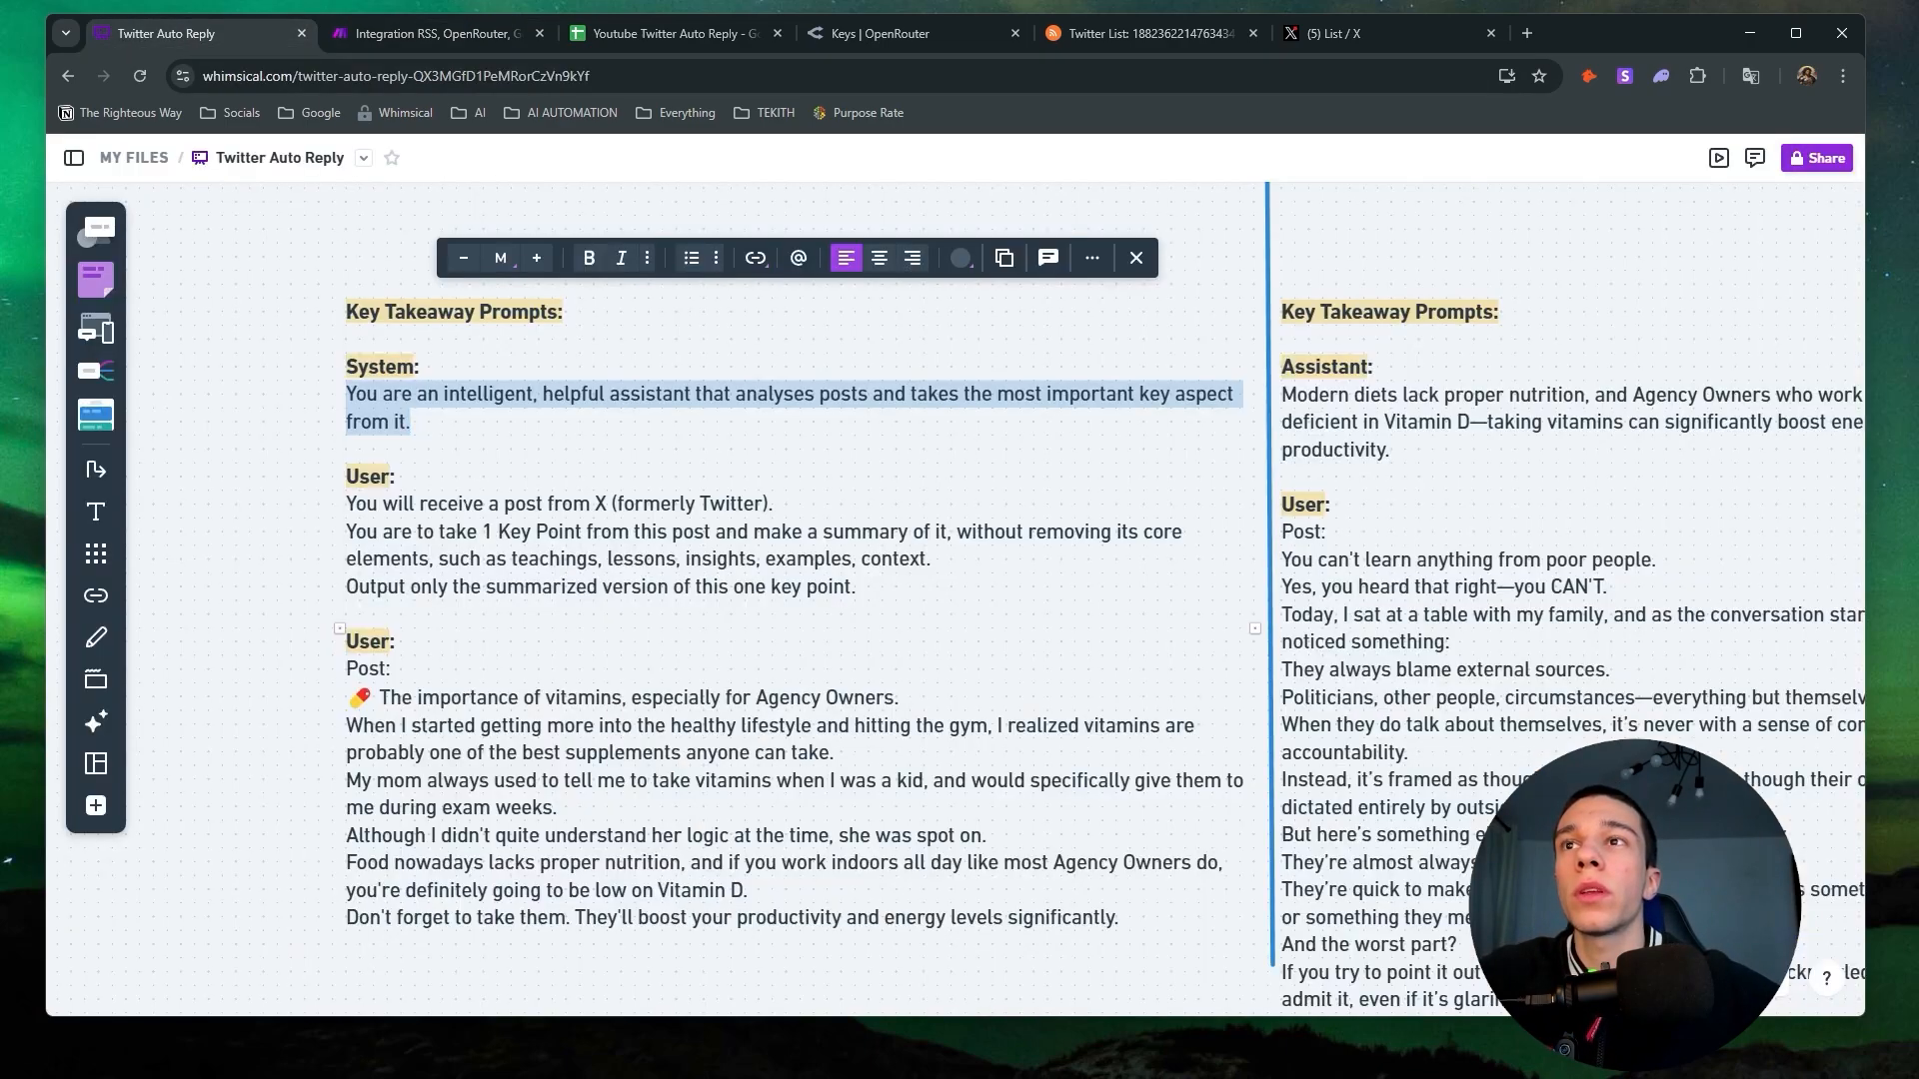
{"action": "left_click", "coordinate": [717, 559]}
{"action": "left_click_drag", "start_coordinate": [856, 588], "coordinate": [346, 500]}
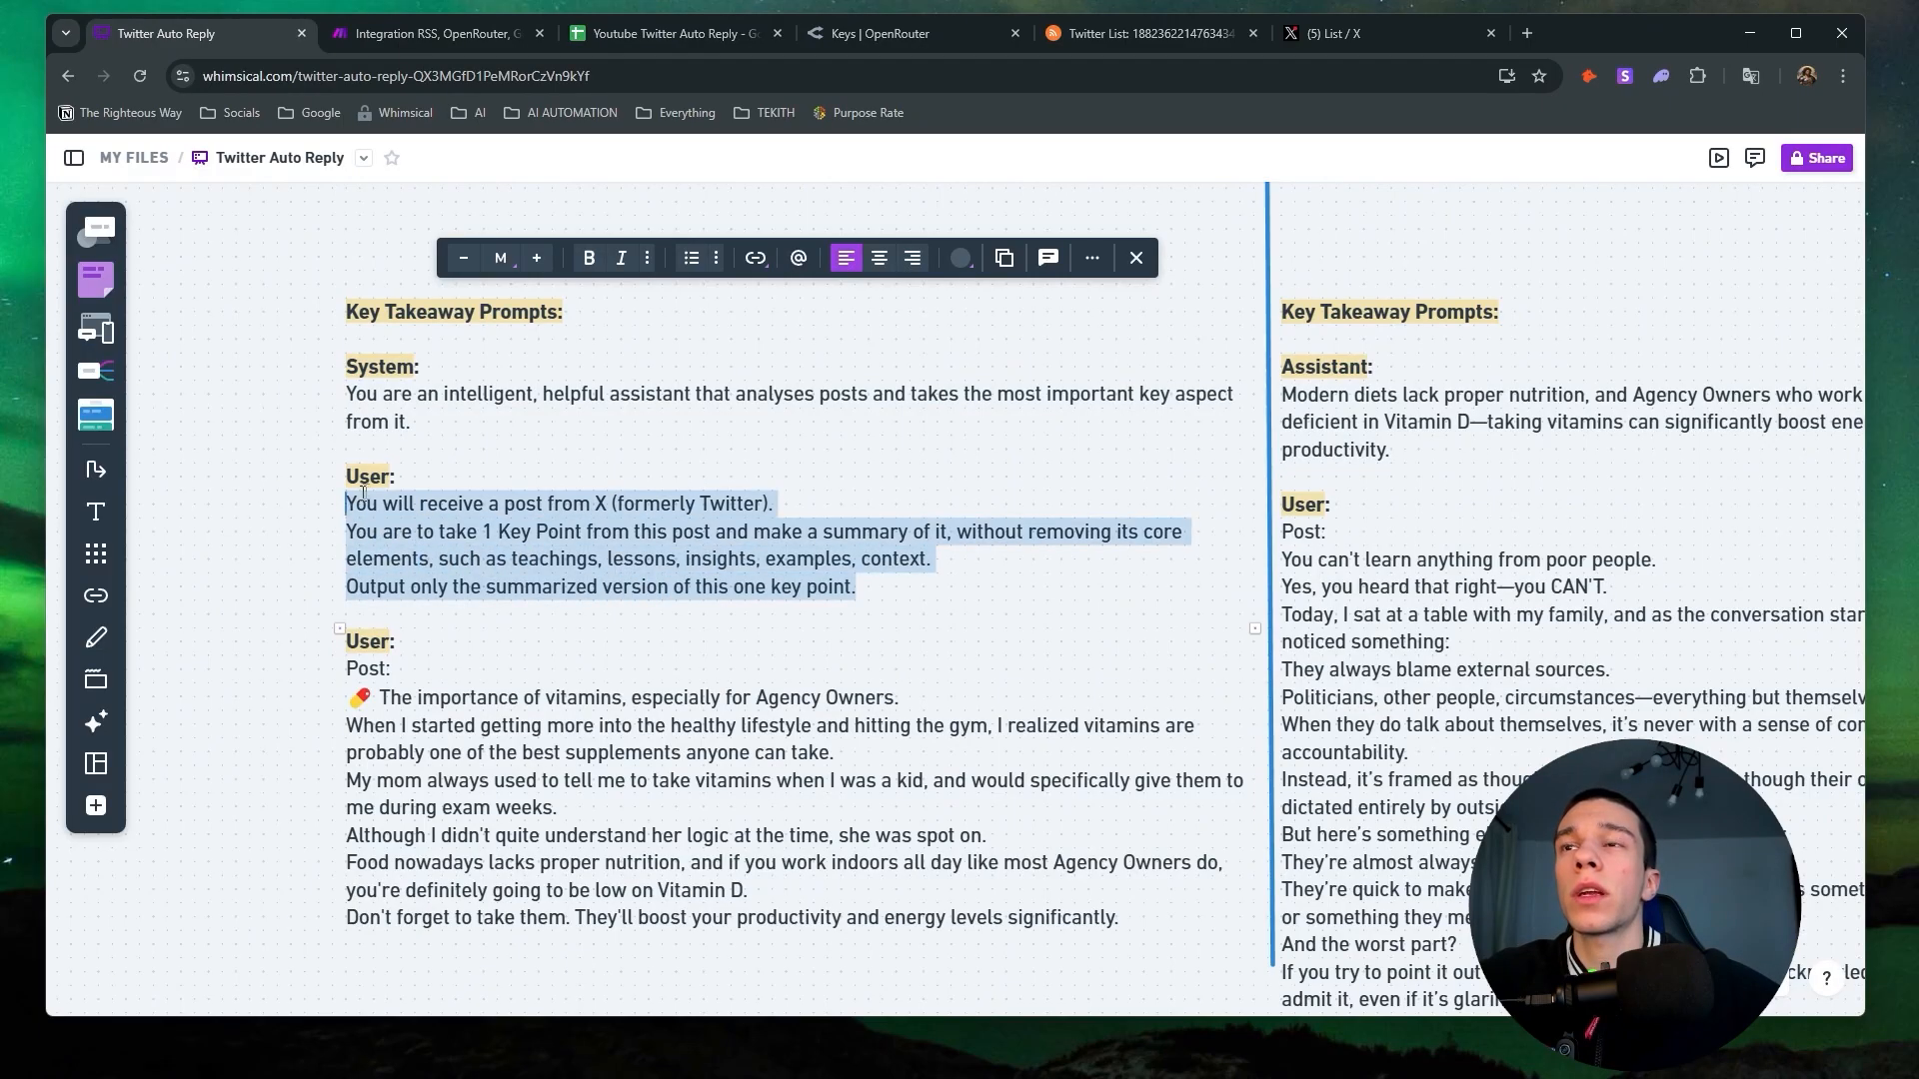
{"action": "key", "text": "ctrl+c"}
Back in Make, paste the copied User instructions into message 2's content and remove the surrounding blank lines.
{"action": "left_click", "coordinate": [480, 33]}
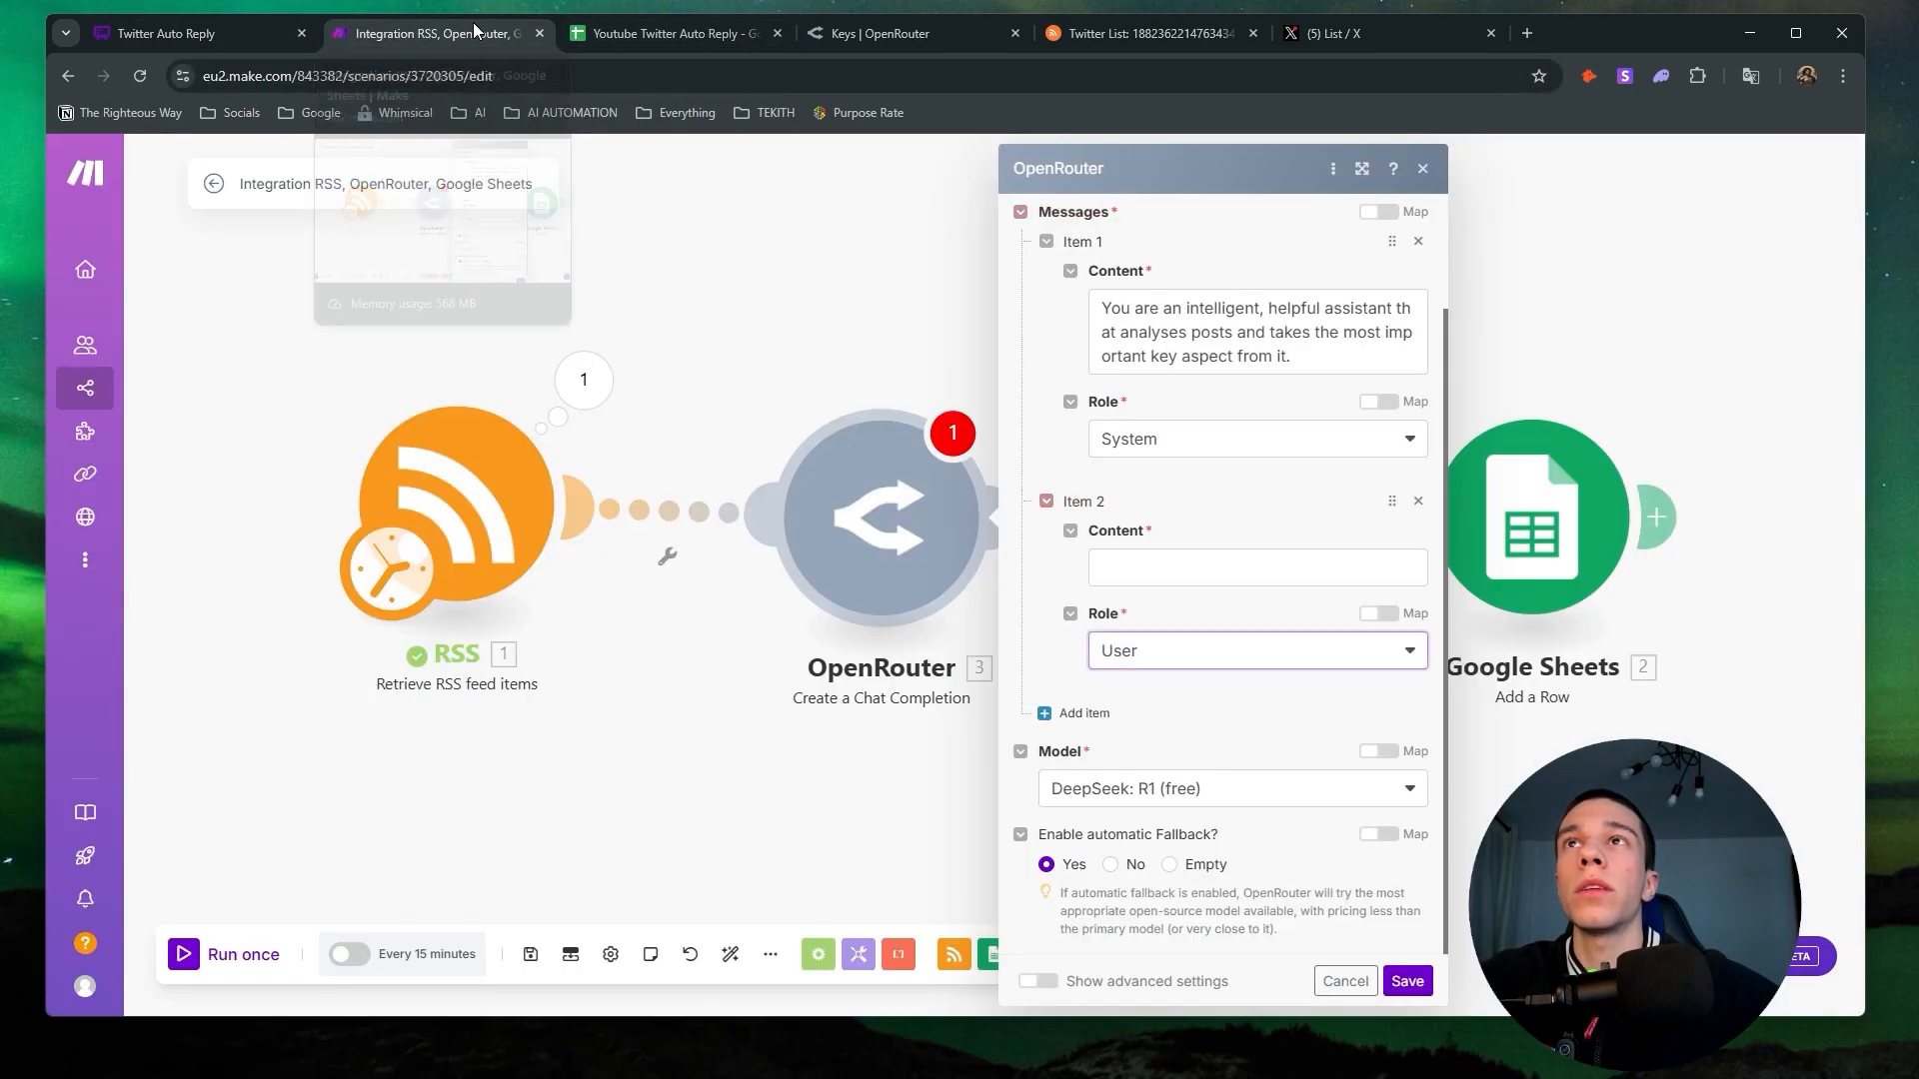
{"action": "left_click", "coordinate": [1291, 650]}
{"action": "key", "text": "ctrl+v"}
{"action": "key", "text": "BackSpace"}
{"action": "key", "text": "BackSpace"}
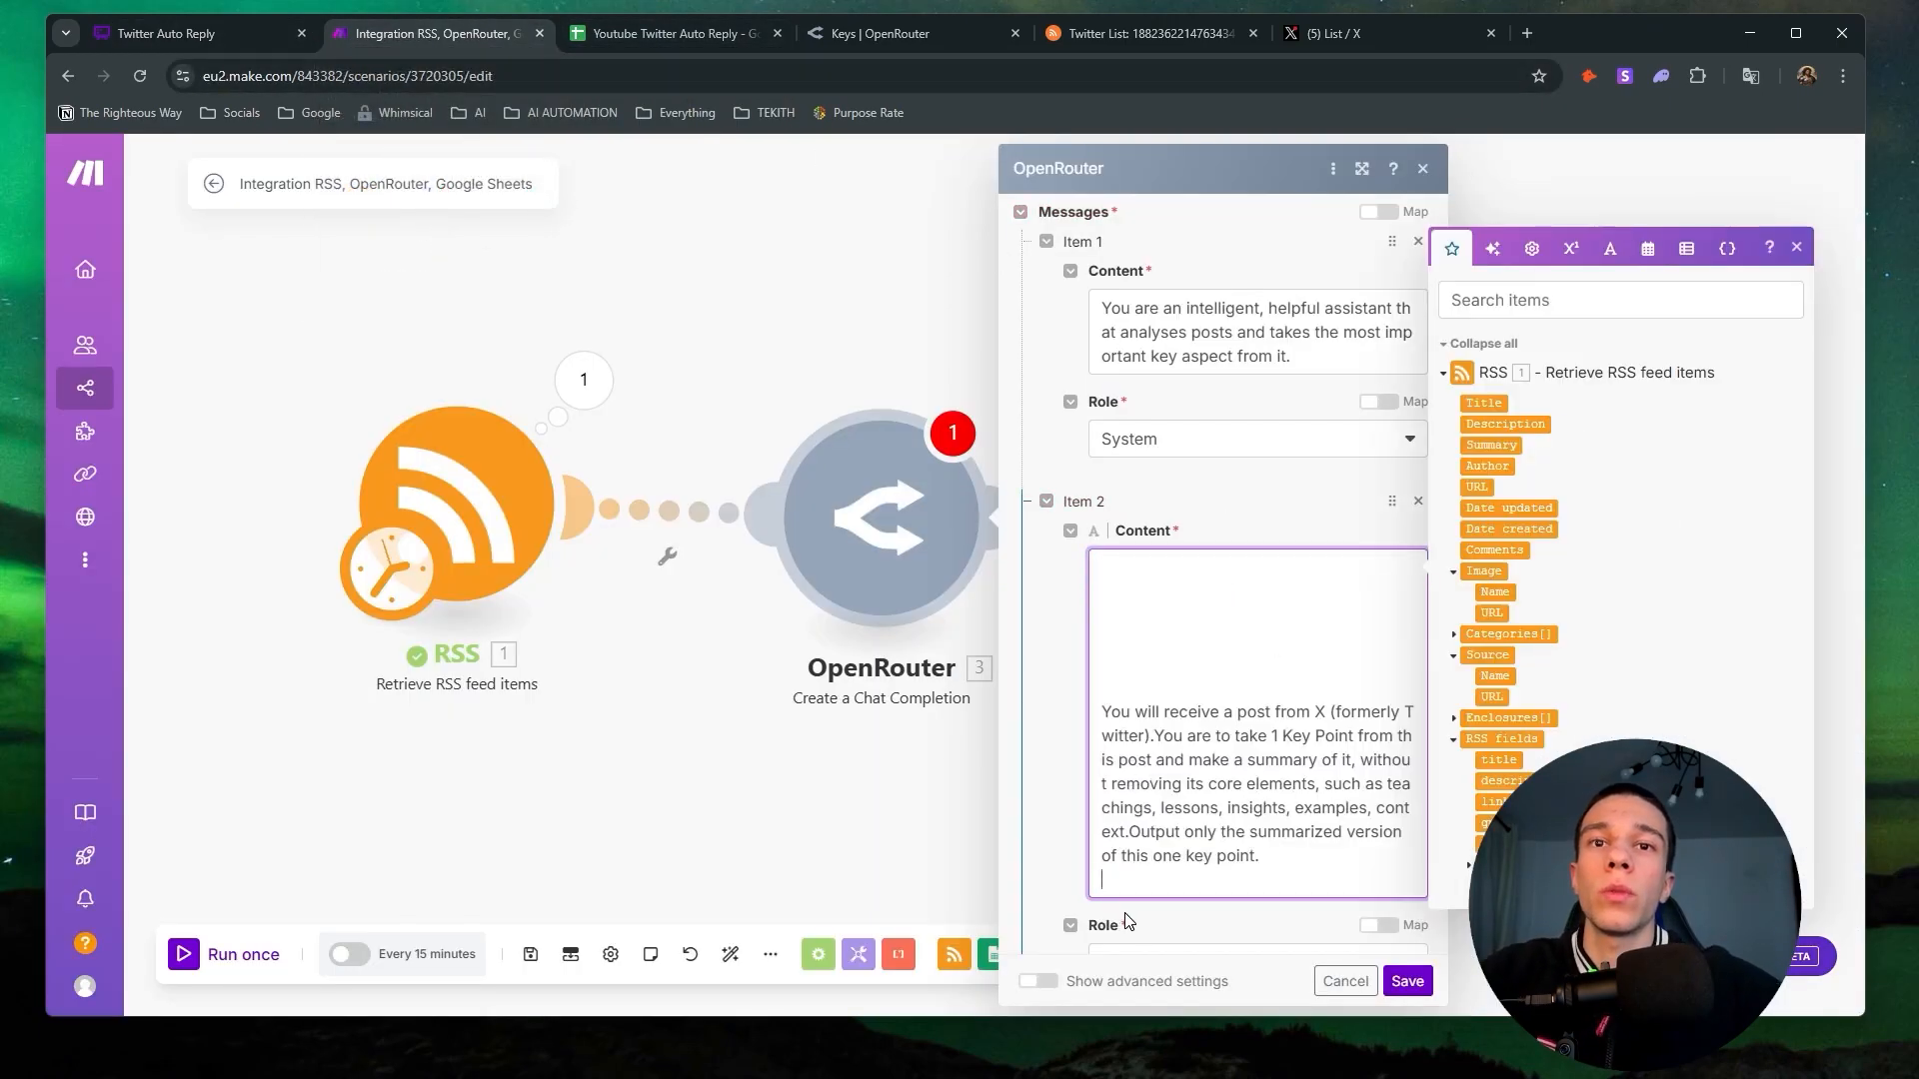
{"action": "key", "text": "BackSpace"}
{"action": "key", "text": "BackSpace"}
{"action": "key", "text": "BackSpace"}
{"action": "key", "text": "BackSpace"}
{"action": "key", "text": "BackSpace"}
{"action": "key", "text": "BackSpace"}
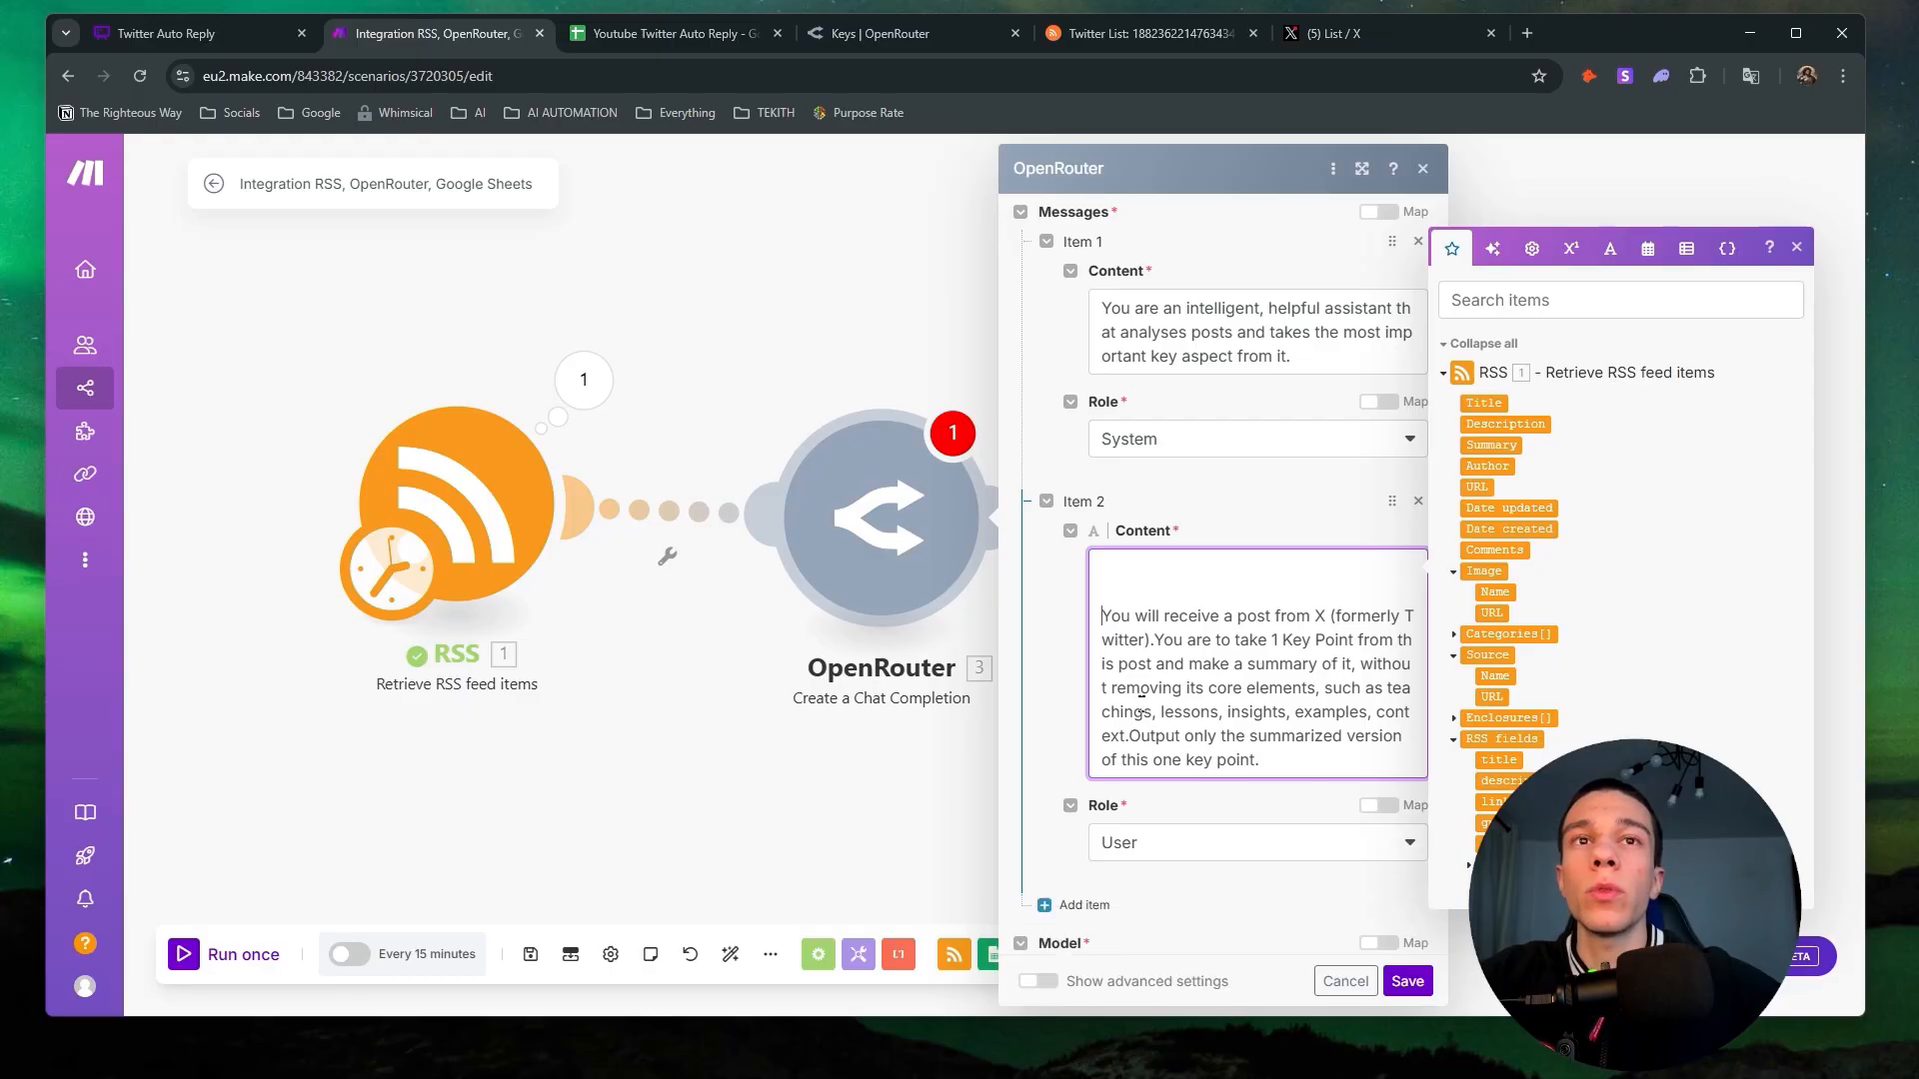
In message 2, insert a space after "(formerly Twitter)." and put "Output only the summarized version" in its own paragraph after a blank line.
{"action": "left_click", "coordinate": [1158, 592]}
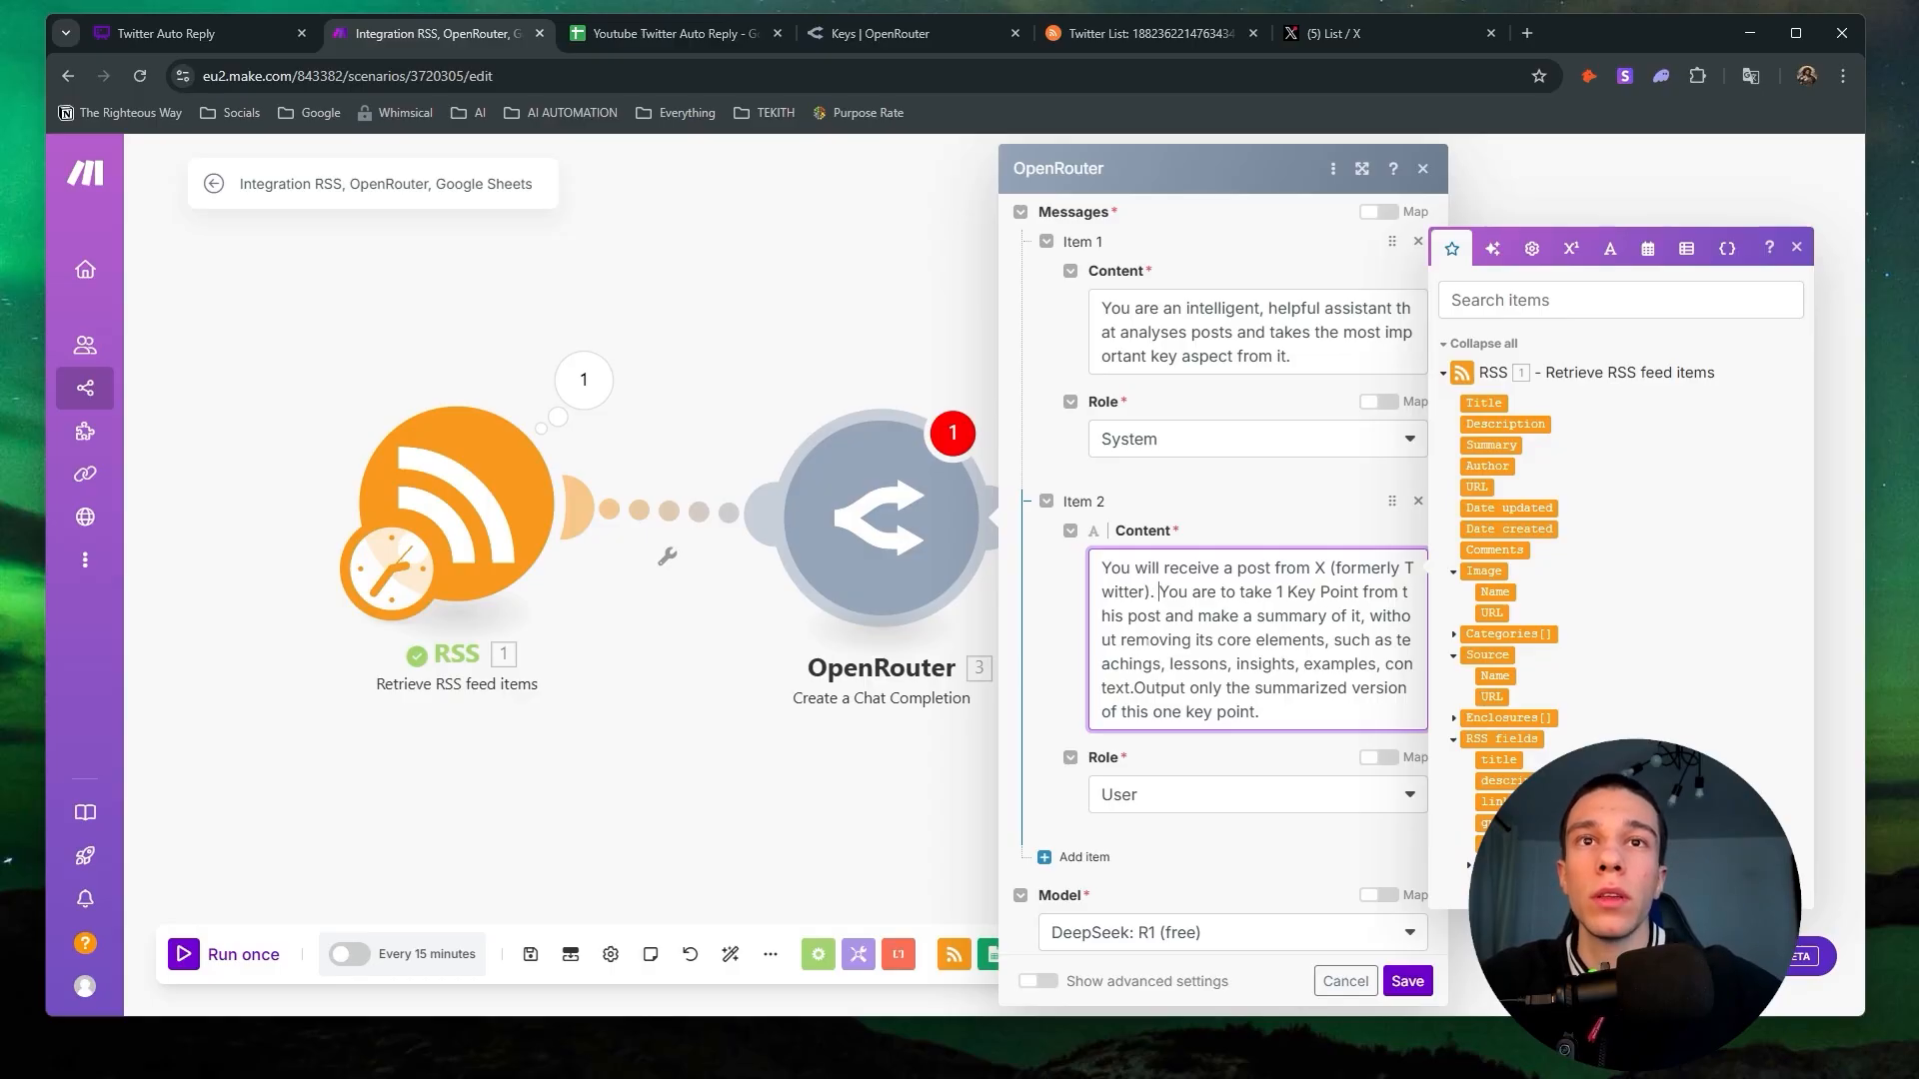
{"action": "mouse_move", "coordinate": [1134, 641]}
{"action": "left_mouse_down"}
{"action": "mouse_move", "coordinate": [1407, 646]}
{"action": "mouse_move", "coordinate": [1147, 668]}
{"action": "left_mouse_up"}
{"action": "left_click", "coordinate": [1227, 664]}
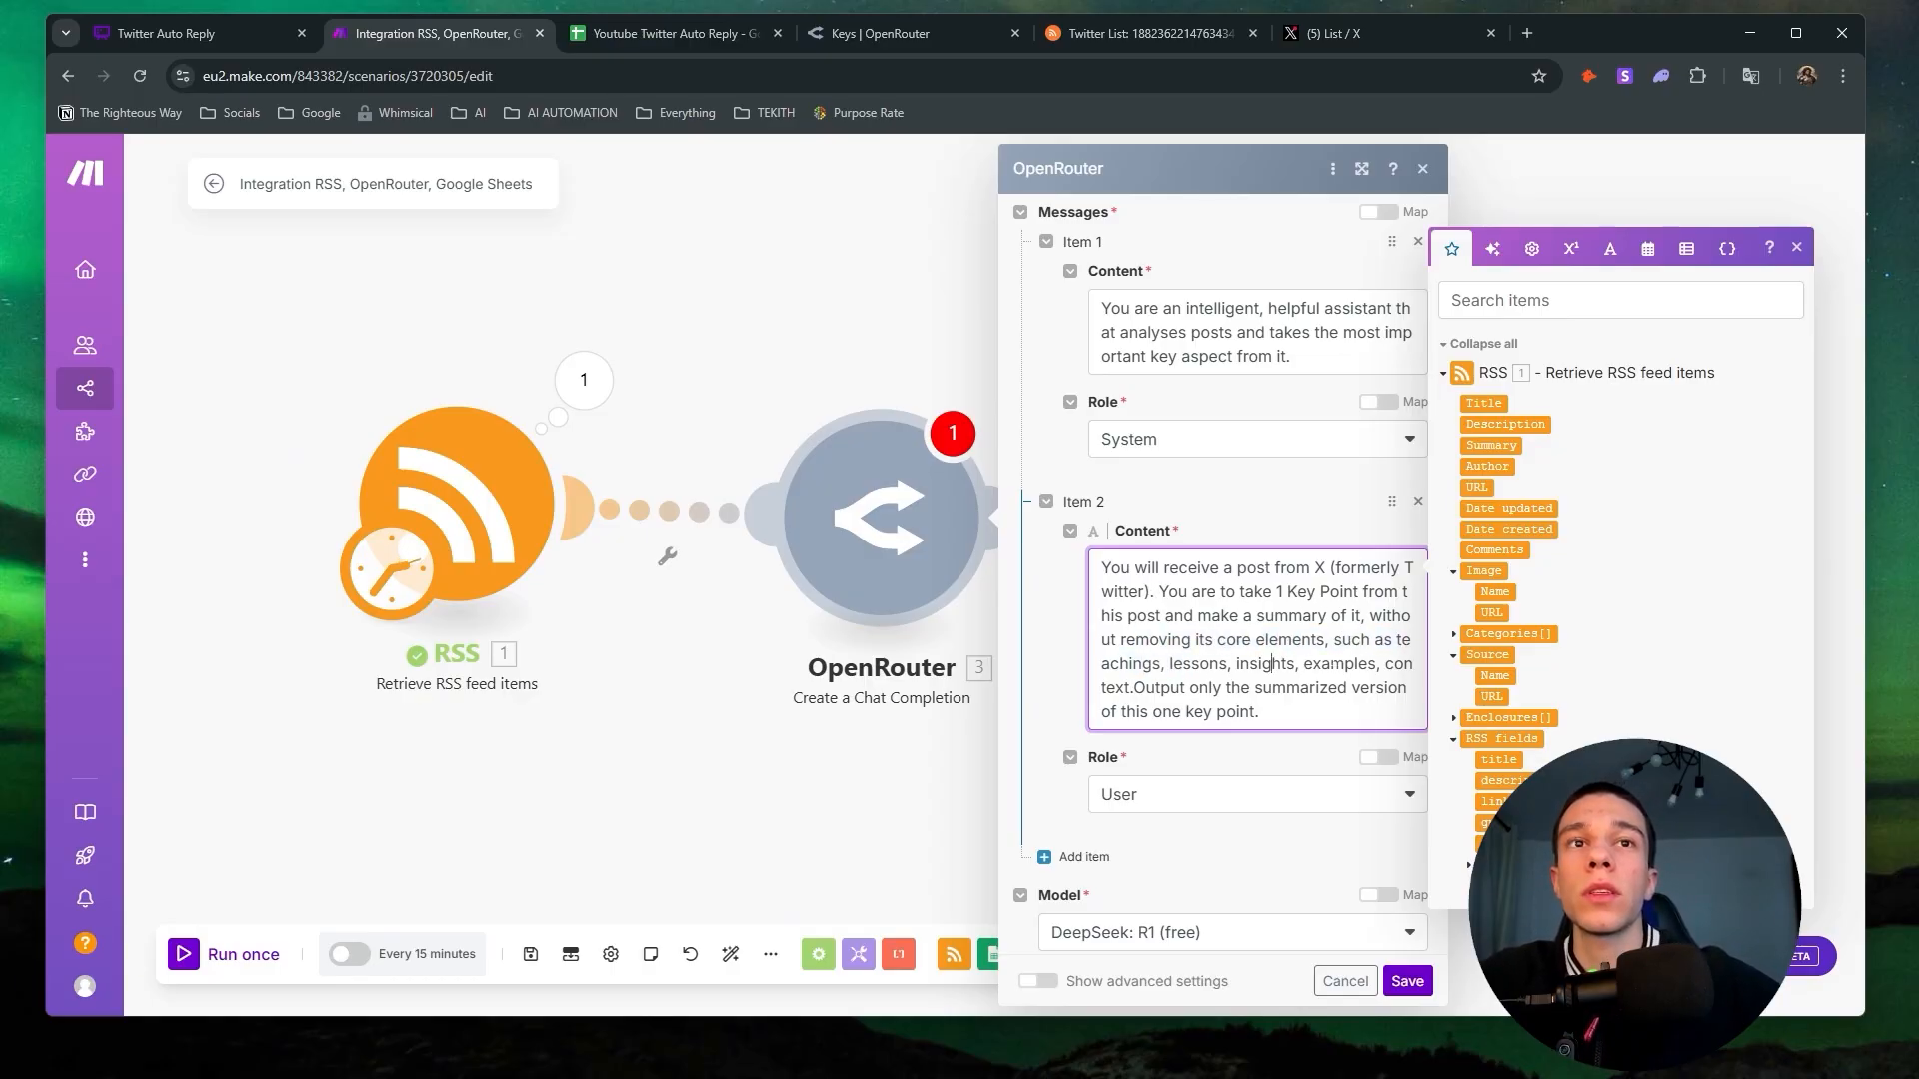
{"action": "double_click", "coordinate": [1408, 663]}
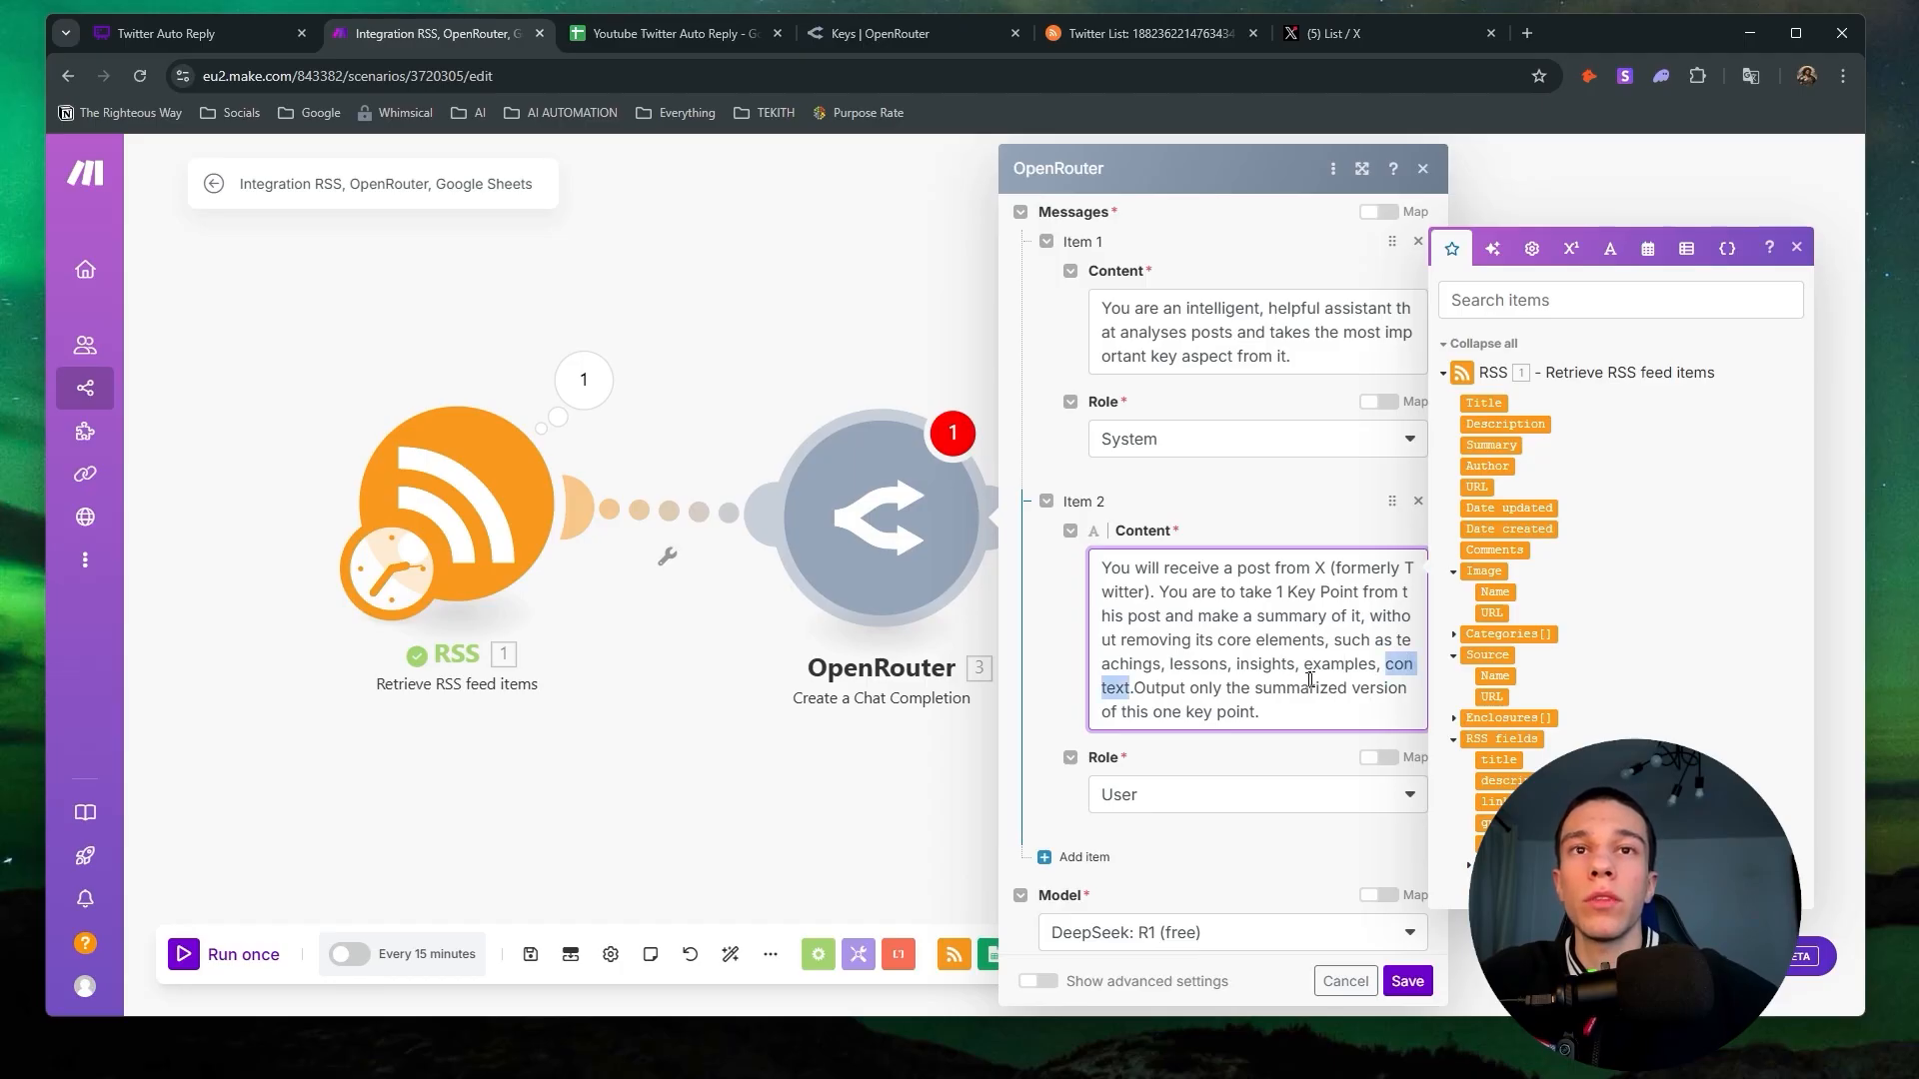
{"action": "left_click", "coordinate": [1196, 688]}
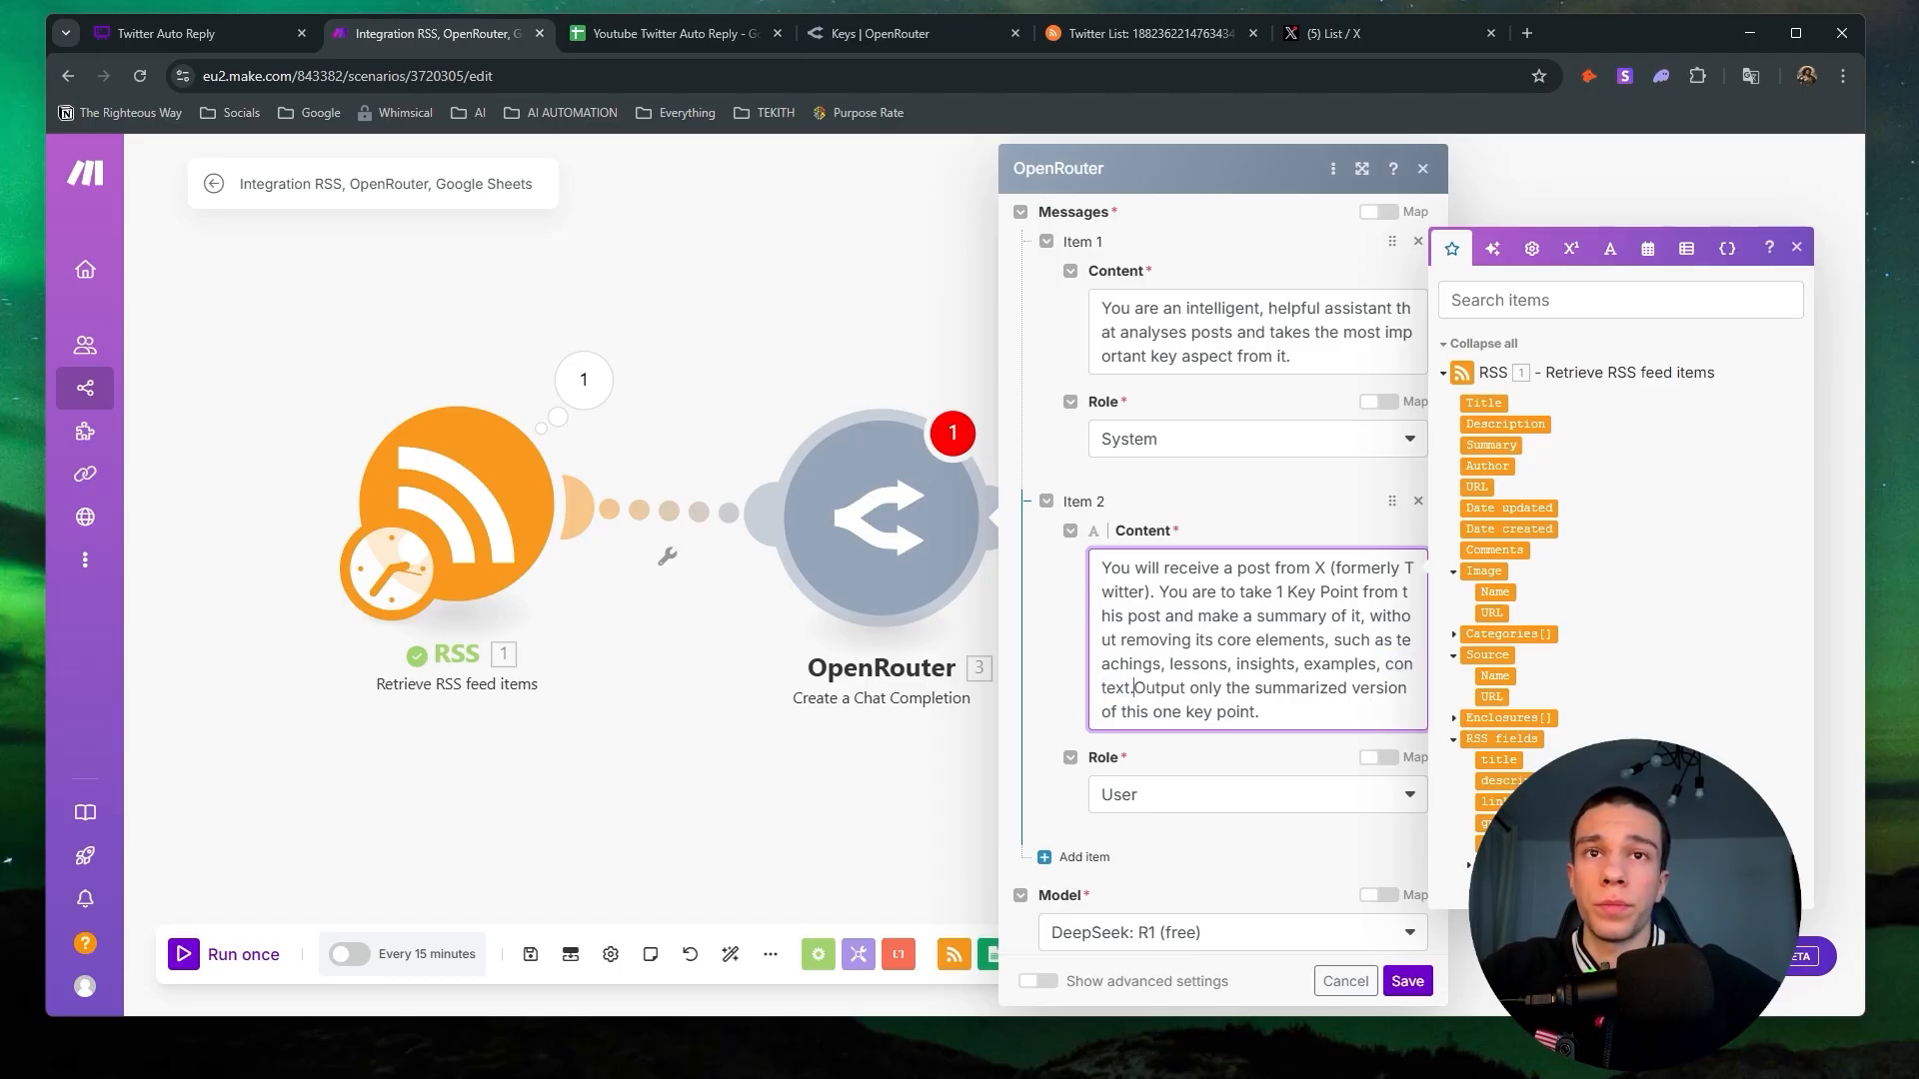
{"action": "key", "text": "Return"}
{"action": "key", "text": "Return"}
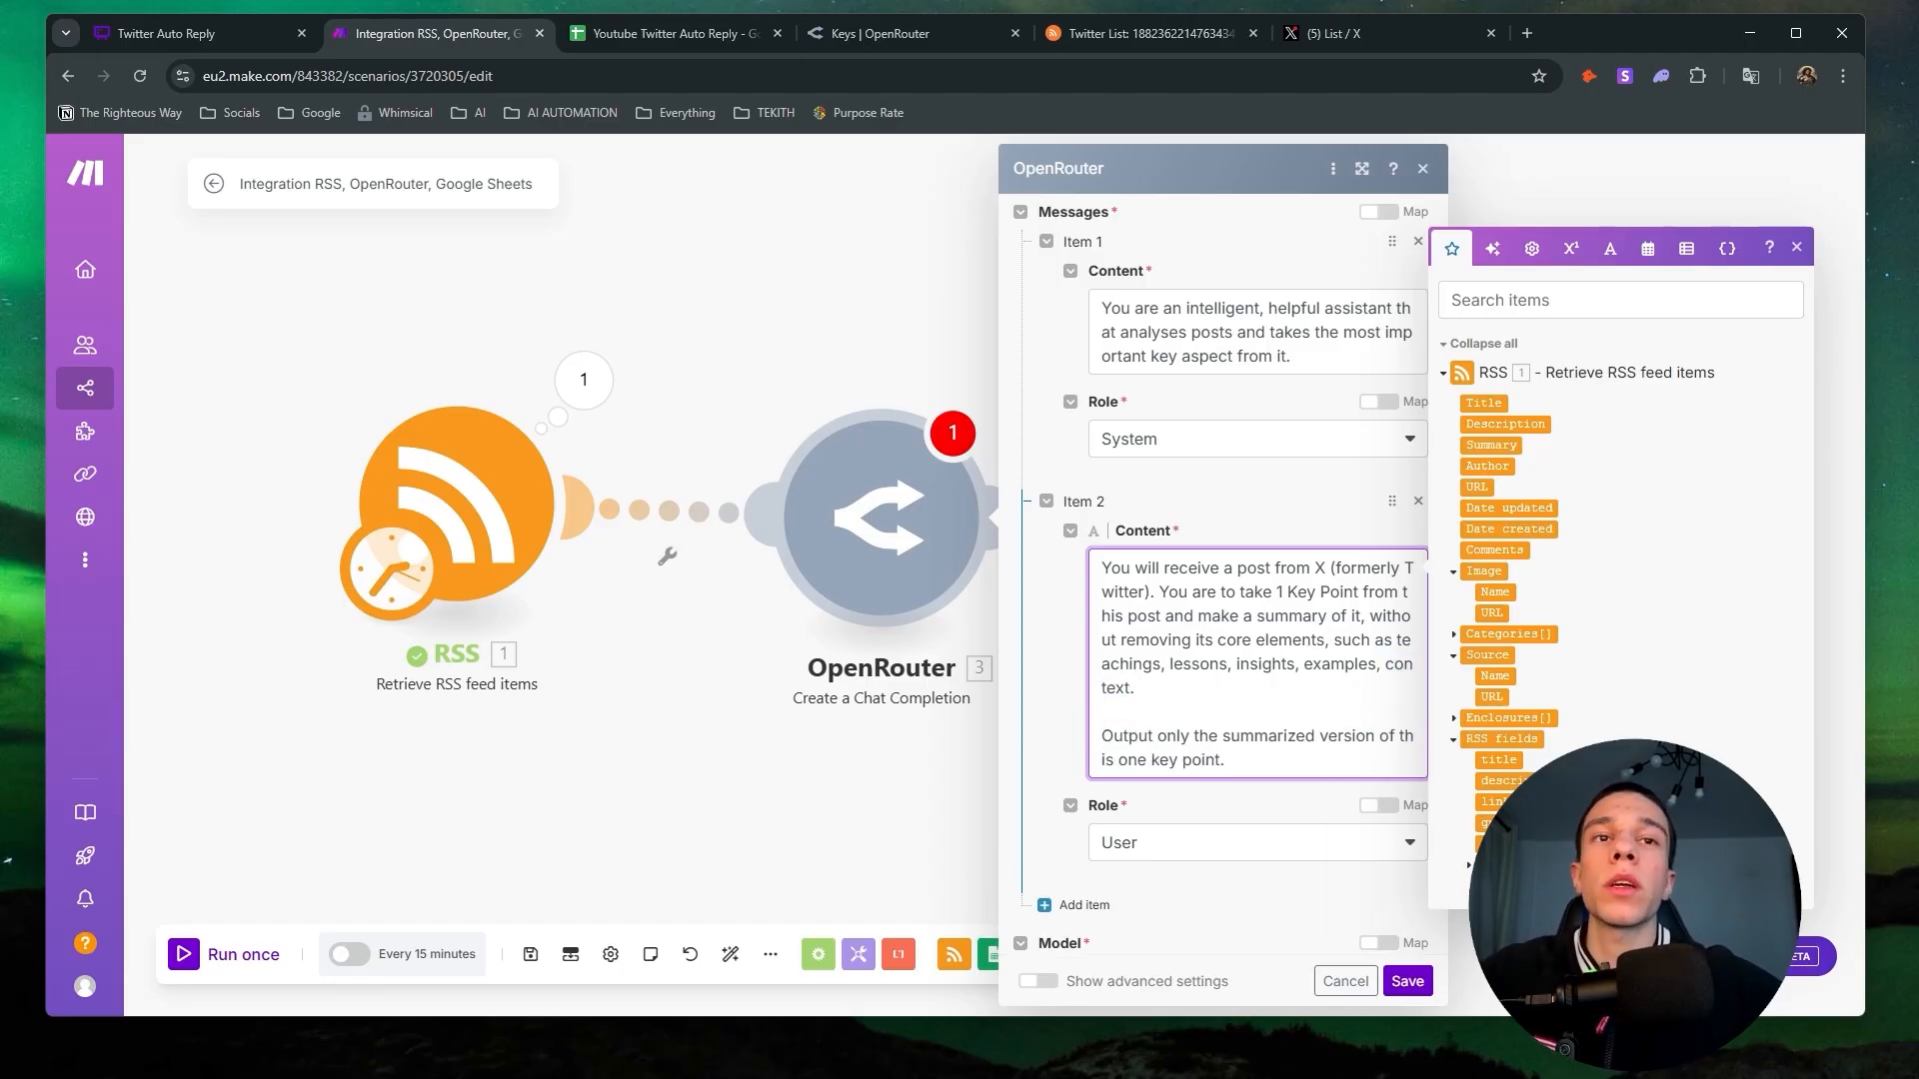
Add a third message to the OpenRouter module and return to the second User prompt on the Whimsical board.
{"action": "scroll", "coordinate": [1265, 694], "scroll_direction": "down", "scroll_amount": 2}
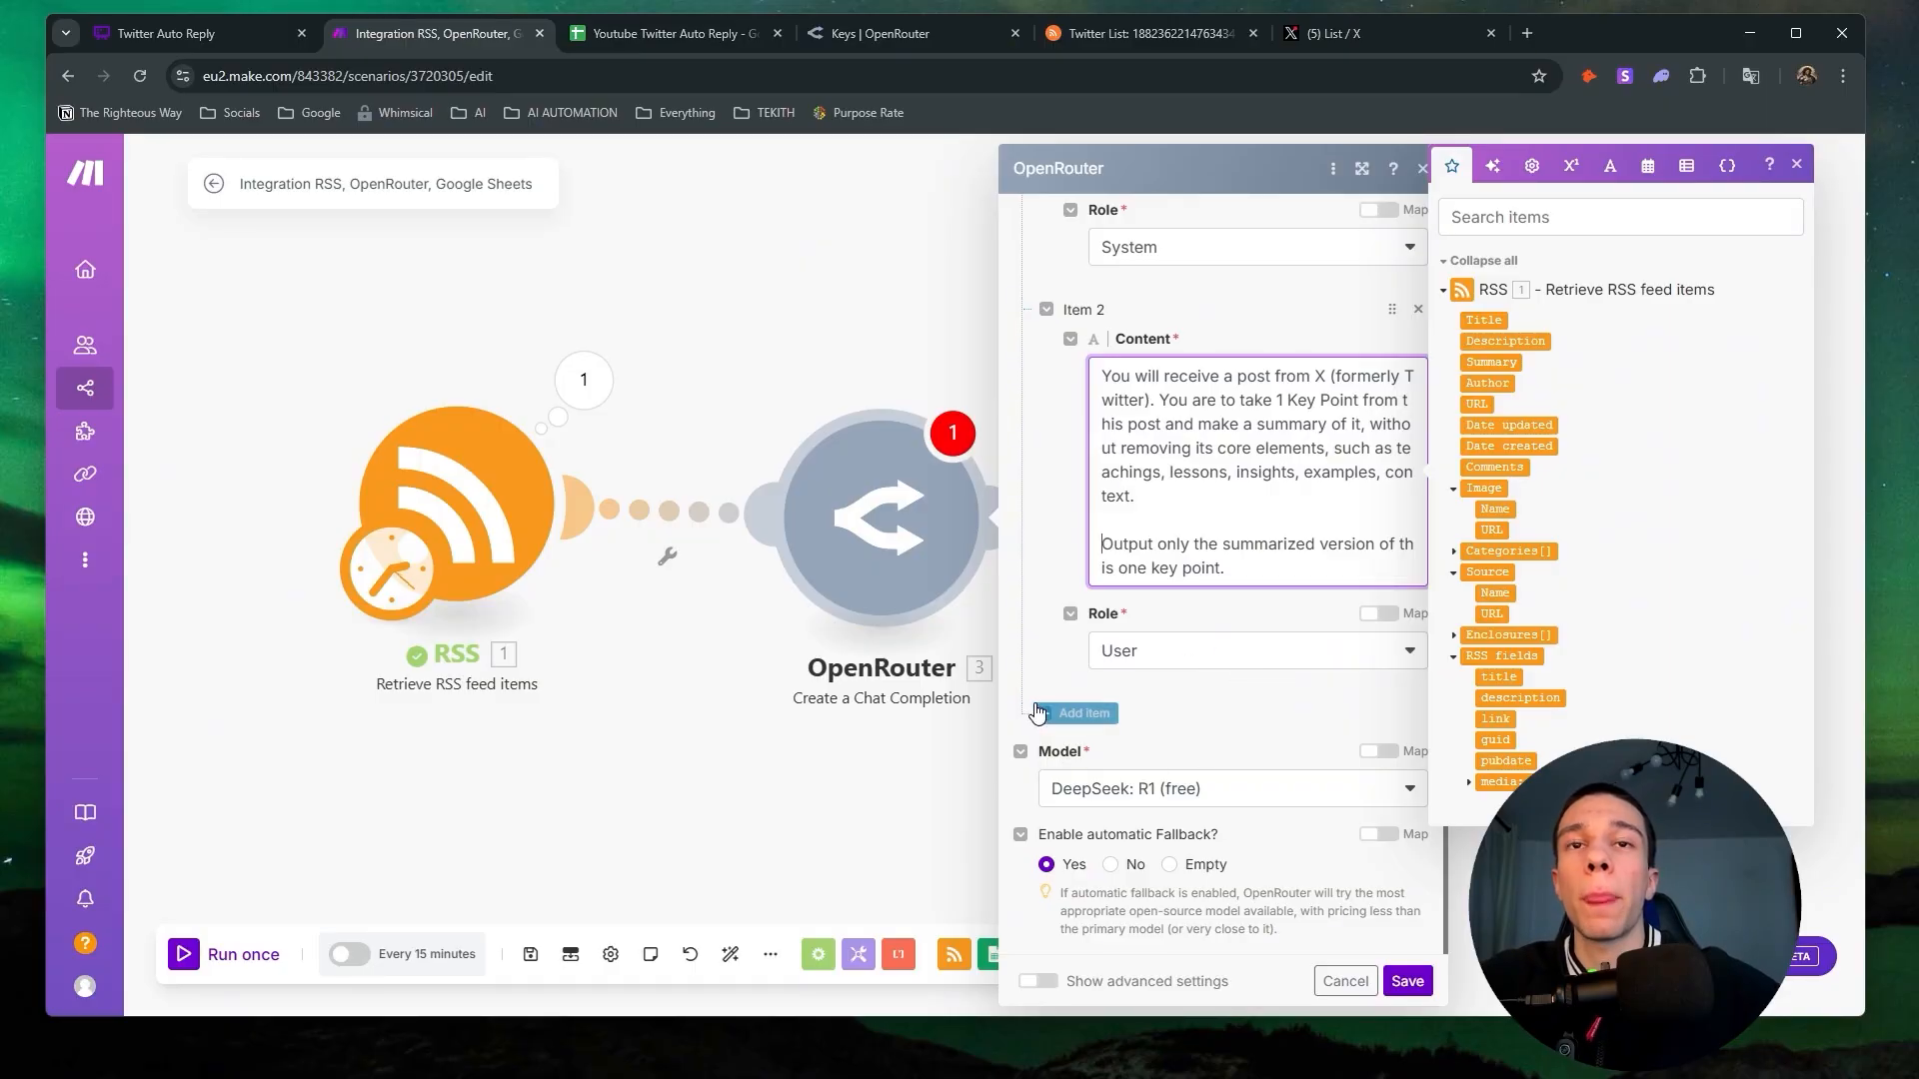
{"action": "left_click", "coordinate": [1084, 713]}
{"action": "left_click", "coordinate": [226, 33]}
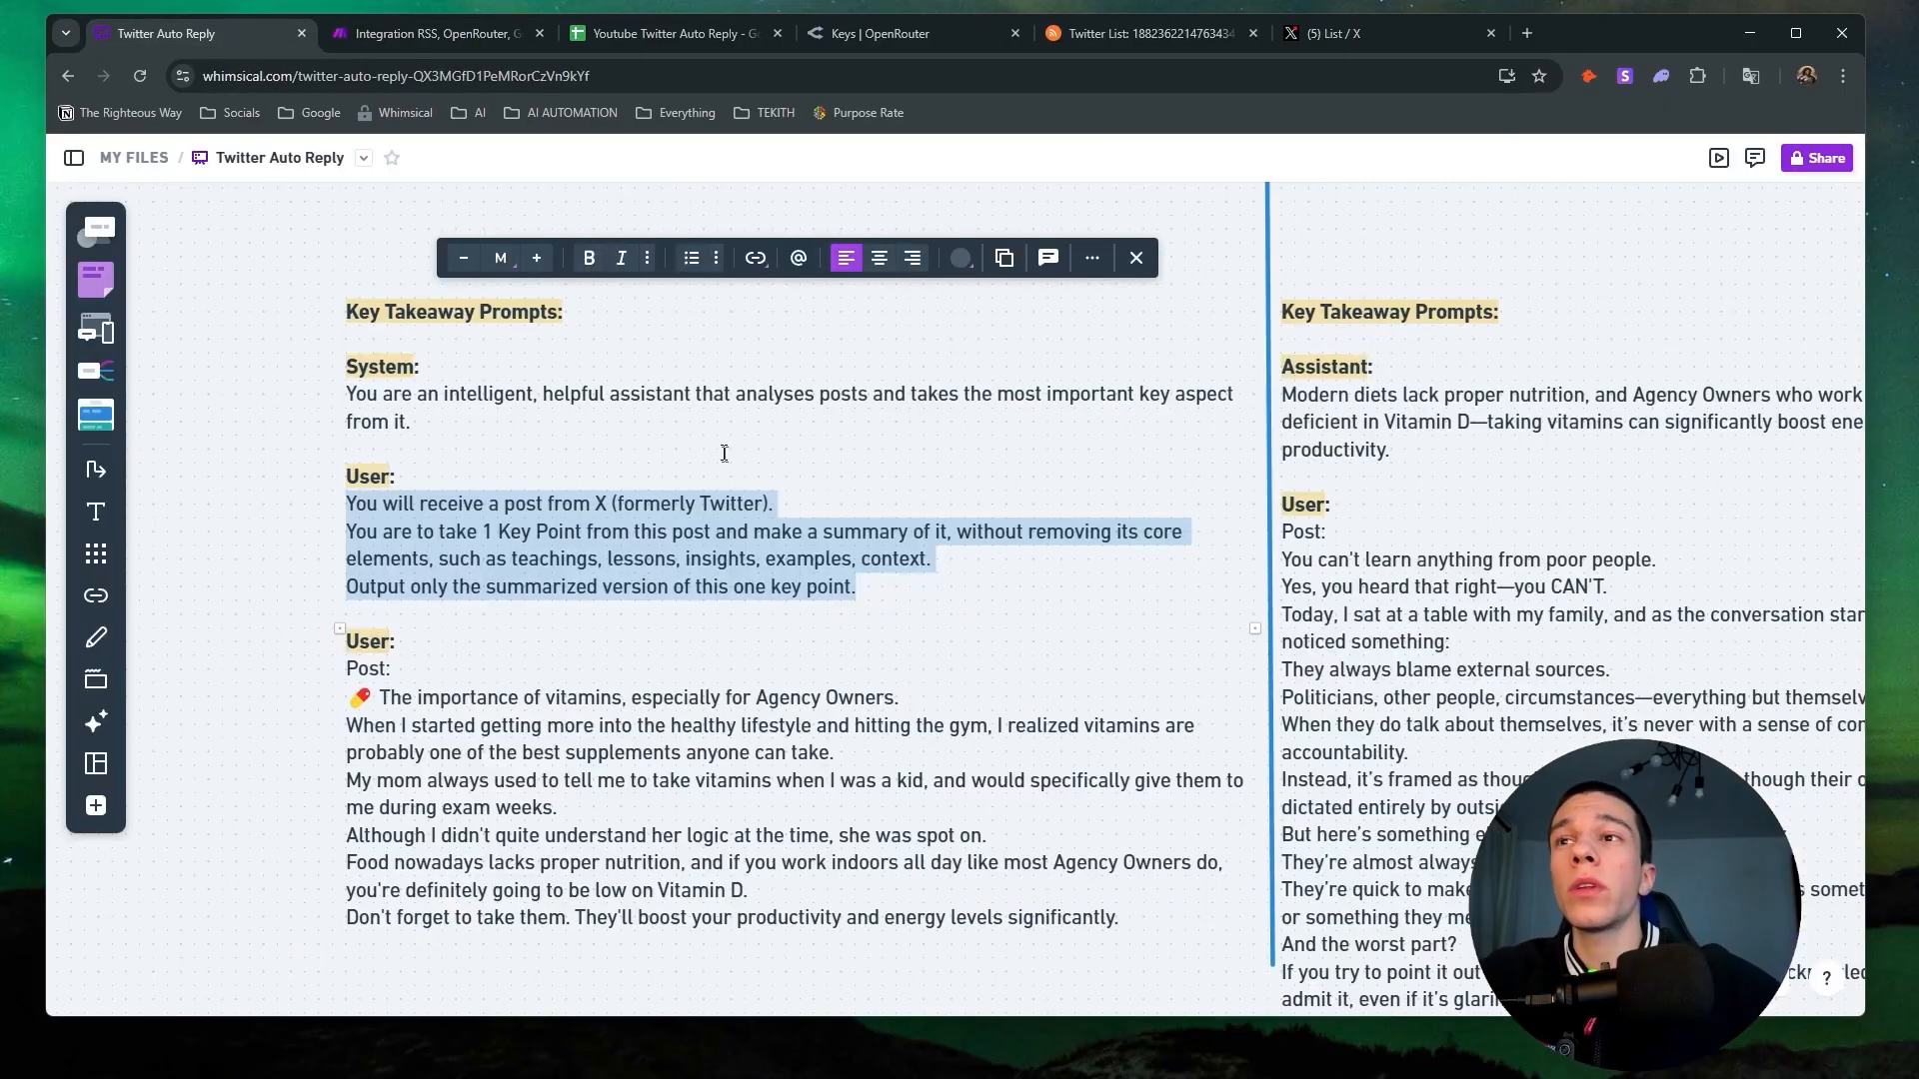
{"action": "scroll", "coordinate": [670, 559], "scroll_direction": "down", "scroll_amount": 1}
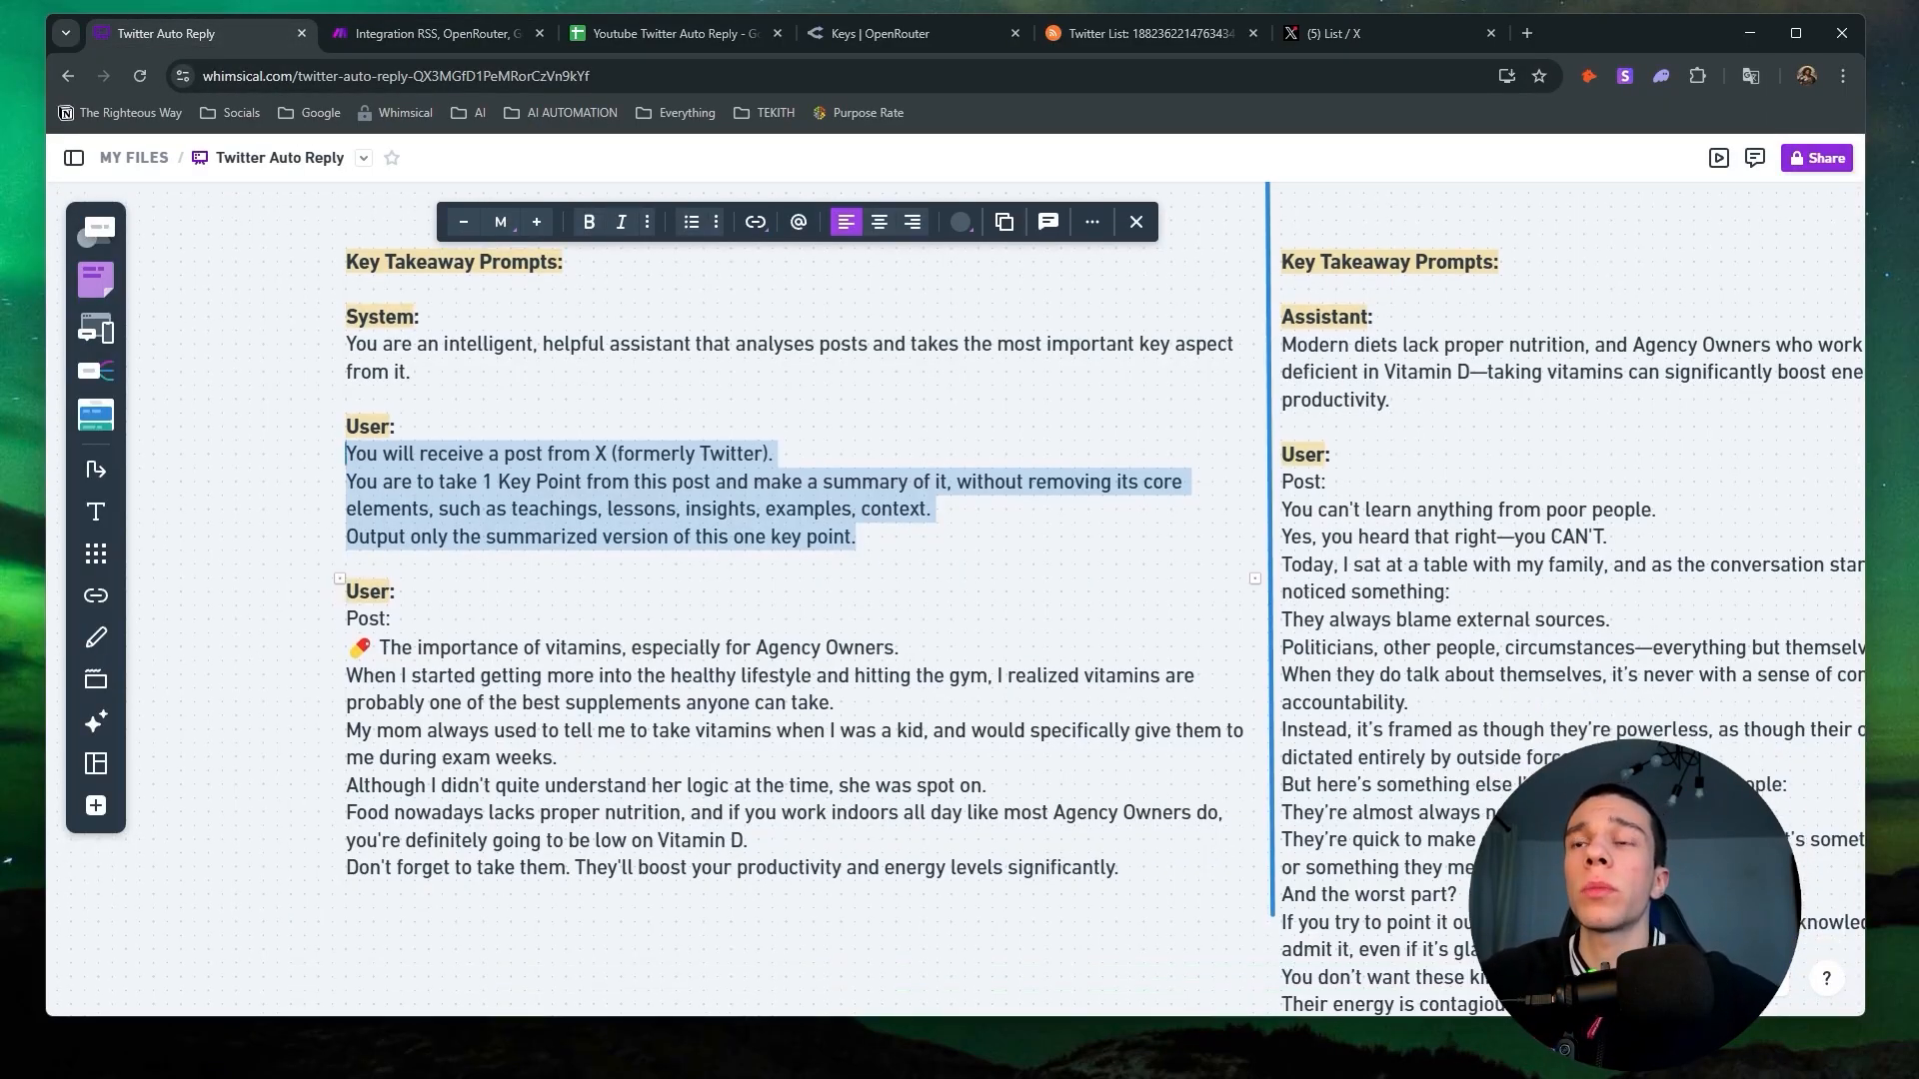
Look at the For you posts on the X home feed, and return to the Whimsical board.
{"action": "left_click", "coordinate": [1334, 33]}
{"action": "left_click", "coordinate": [407, 220]}
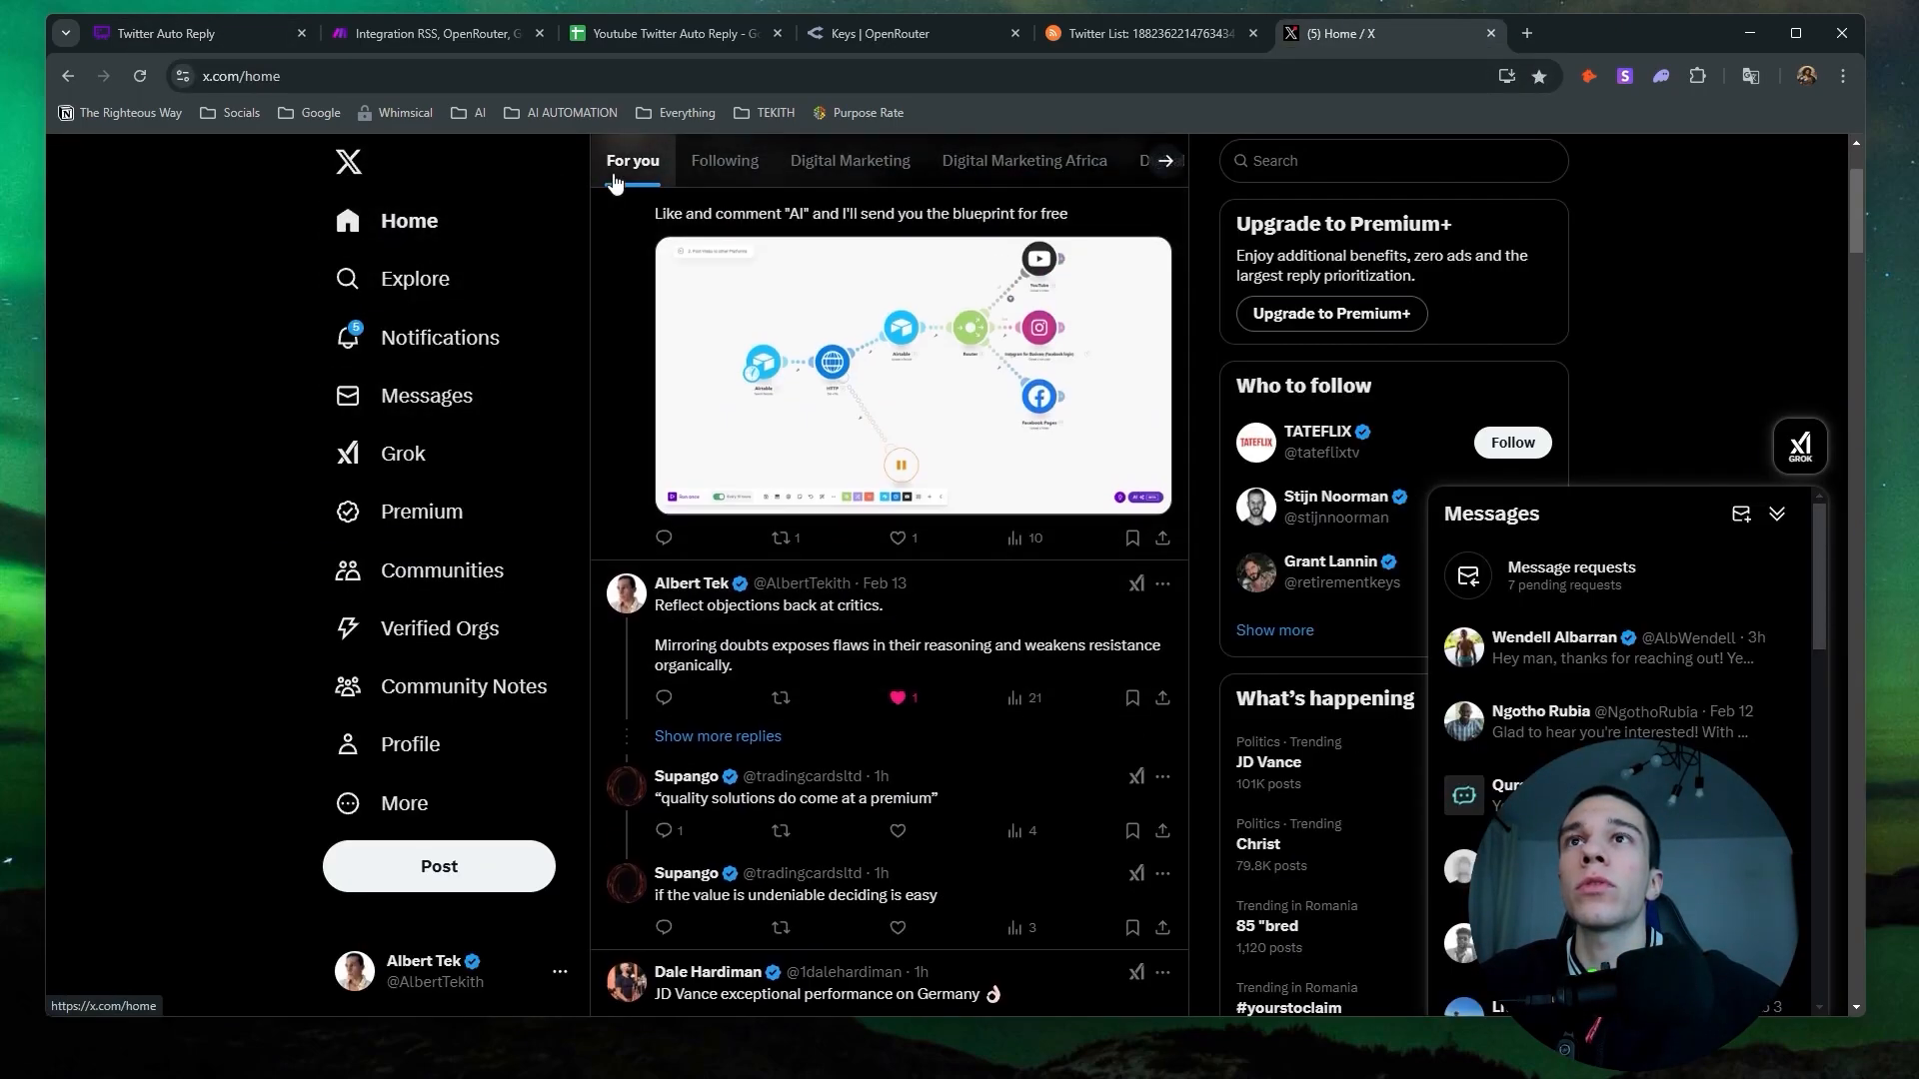
{"action": "left_click", "coordinate": [614, 165]}
{"action": "key", "text": "ctrl+1"}
{"action": "scroll", "coordinate": [432, 707], "scroll_direction": "up", "scroll_amount": 2}
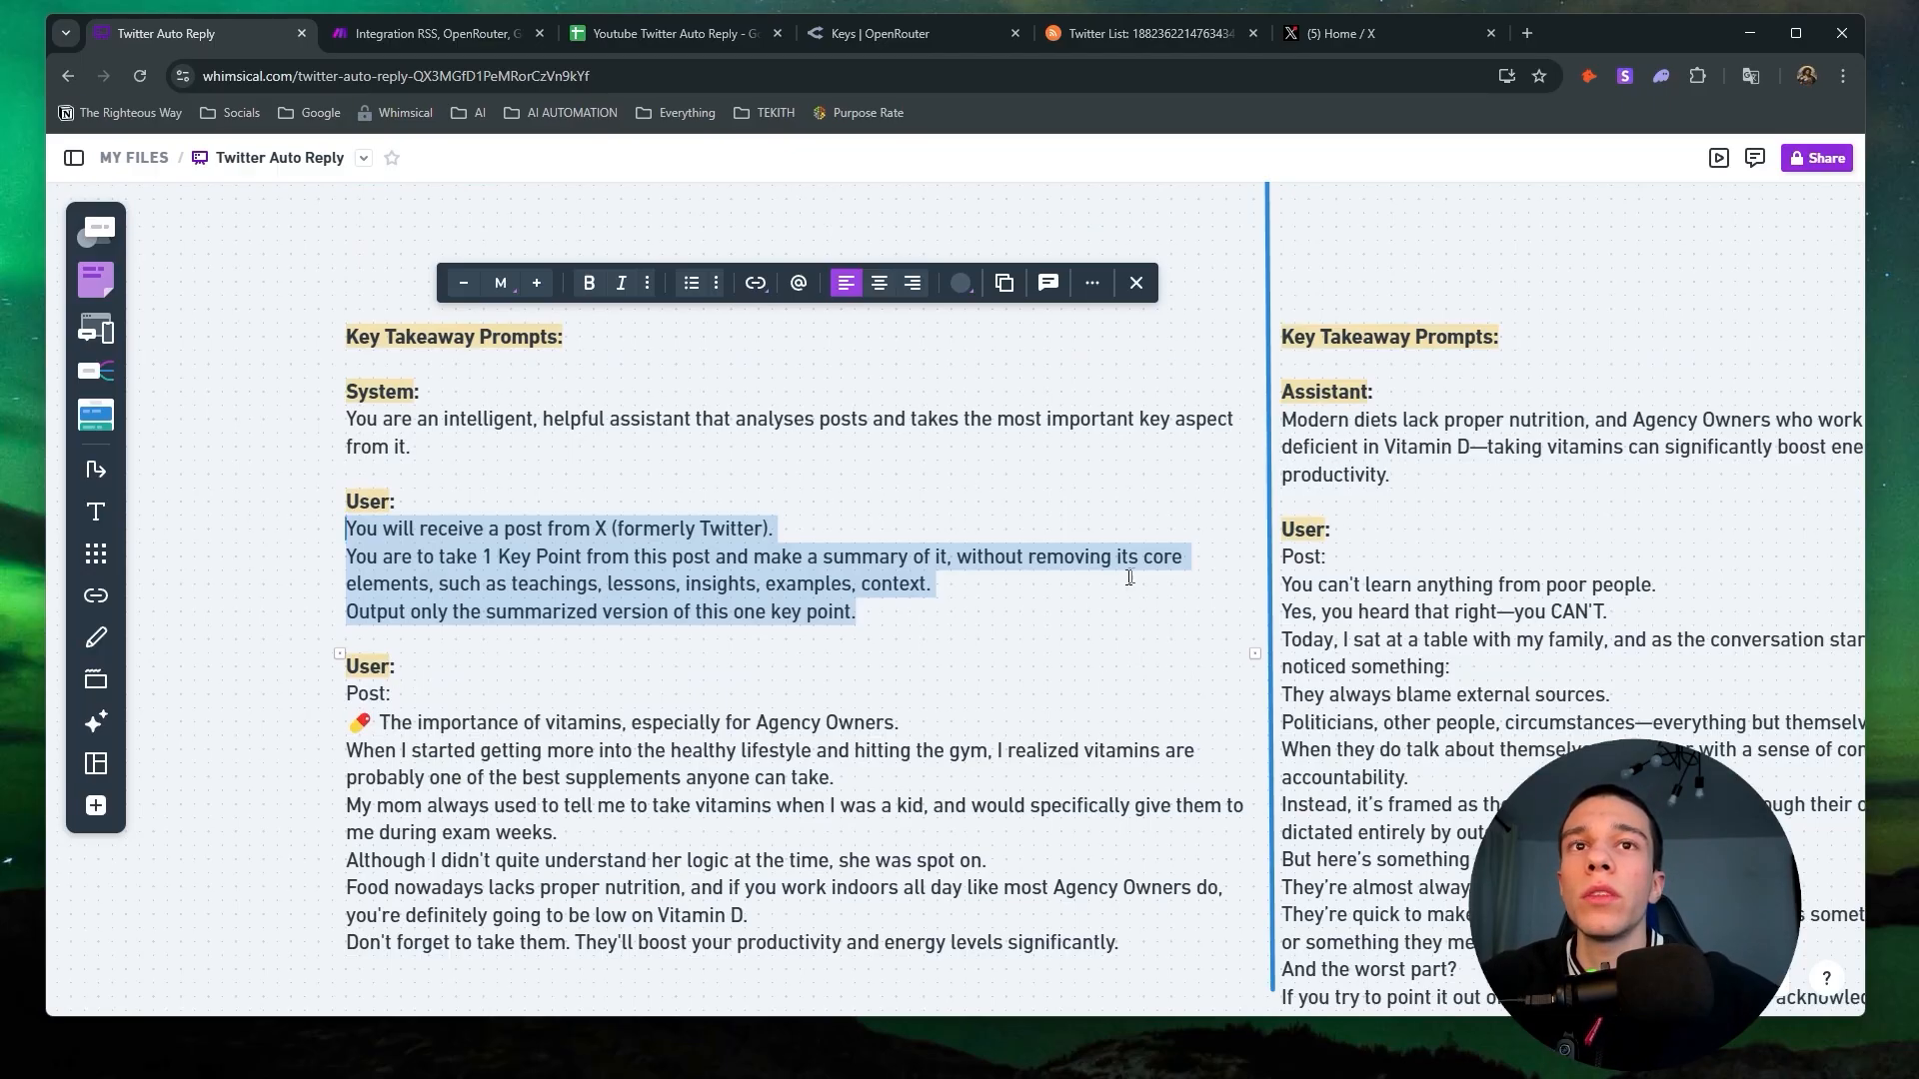
Look over the neighbouring Assistant and User example prompts on the board, and return to the first prompt column.
{"action": "left_click_drag", "start_coordinate": [1370, 302], "coordinate": [889, 302]}
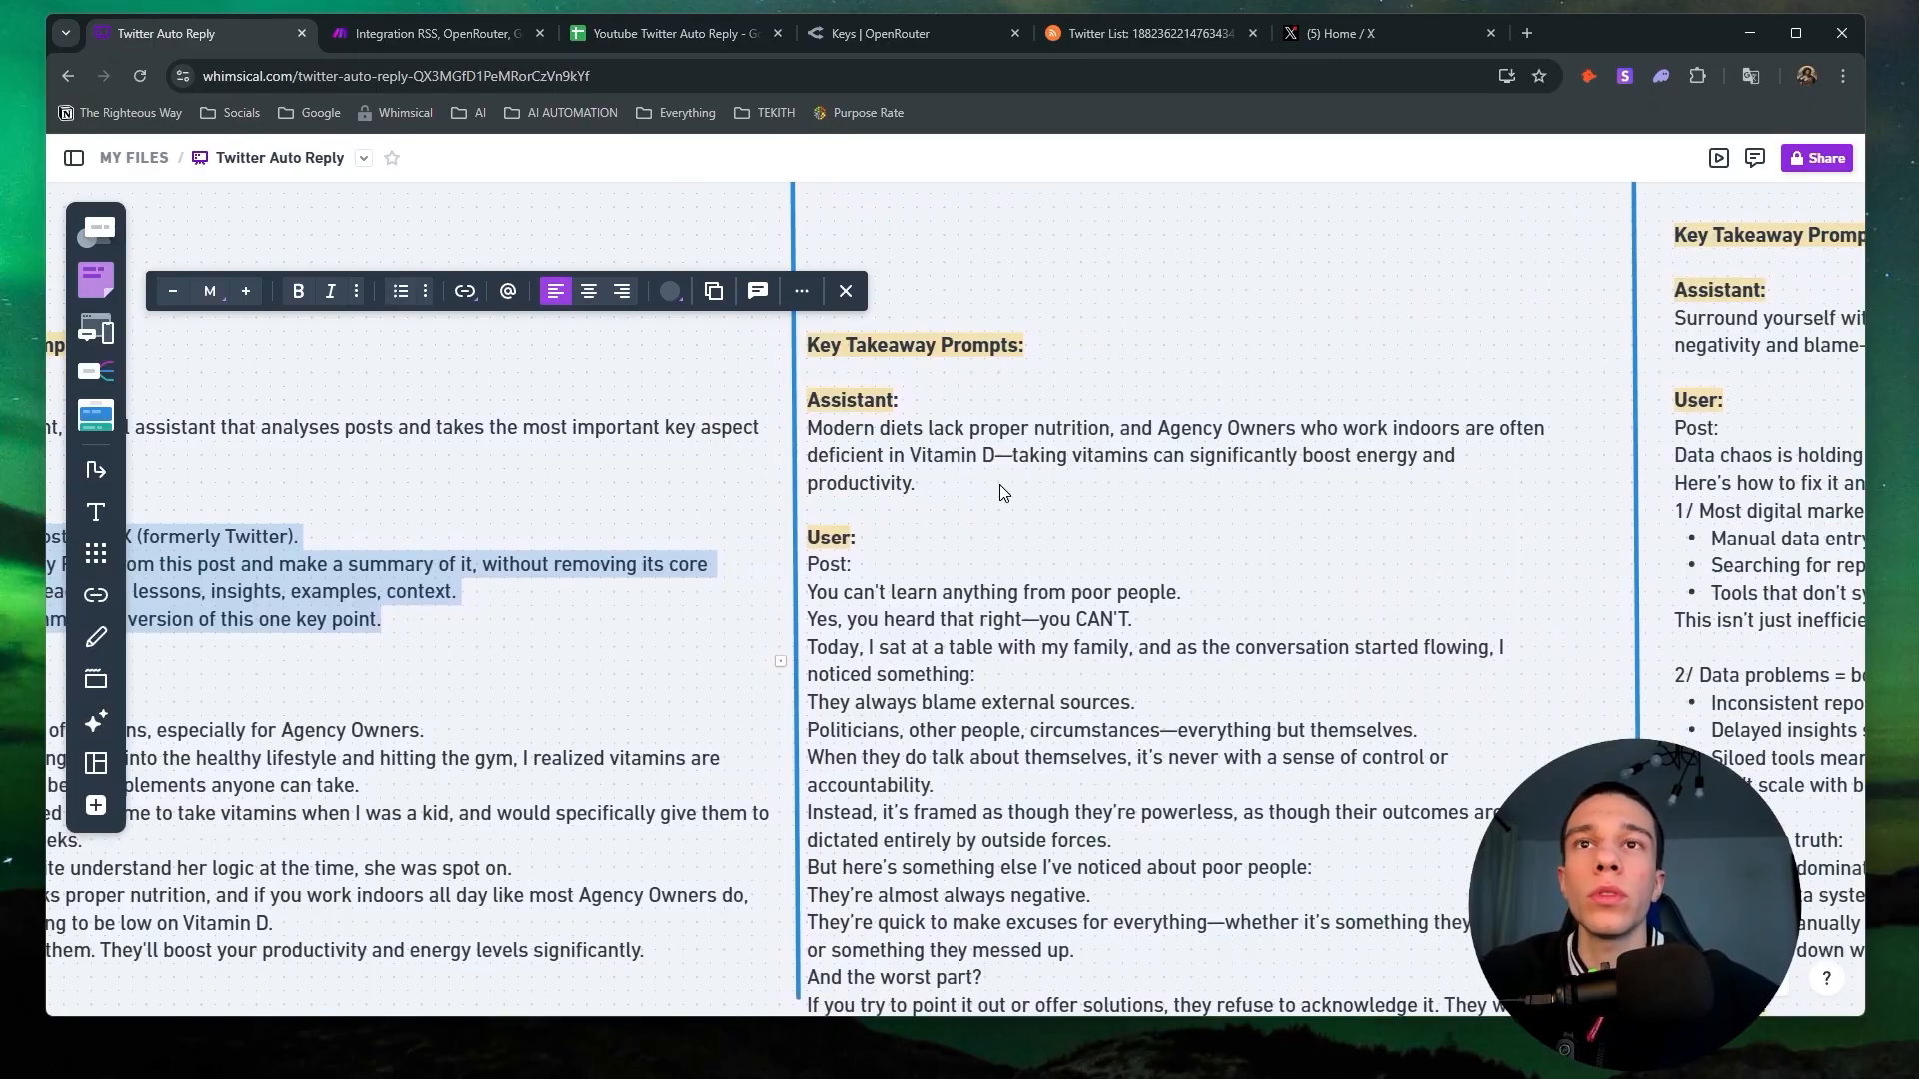
{"action": "left_click", "coordinate": [556, 626]}
{"action": "left_click", "coordinate": [1117, 228]}
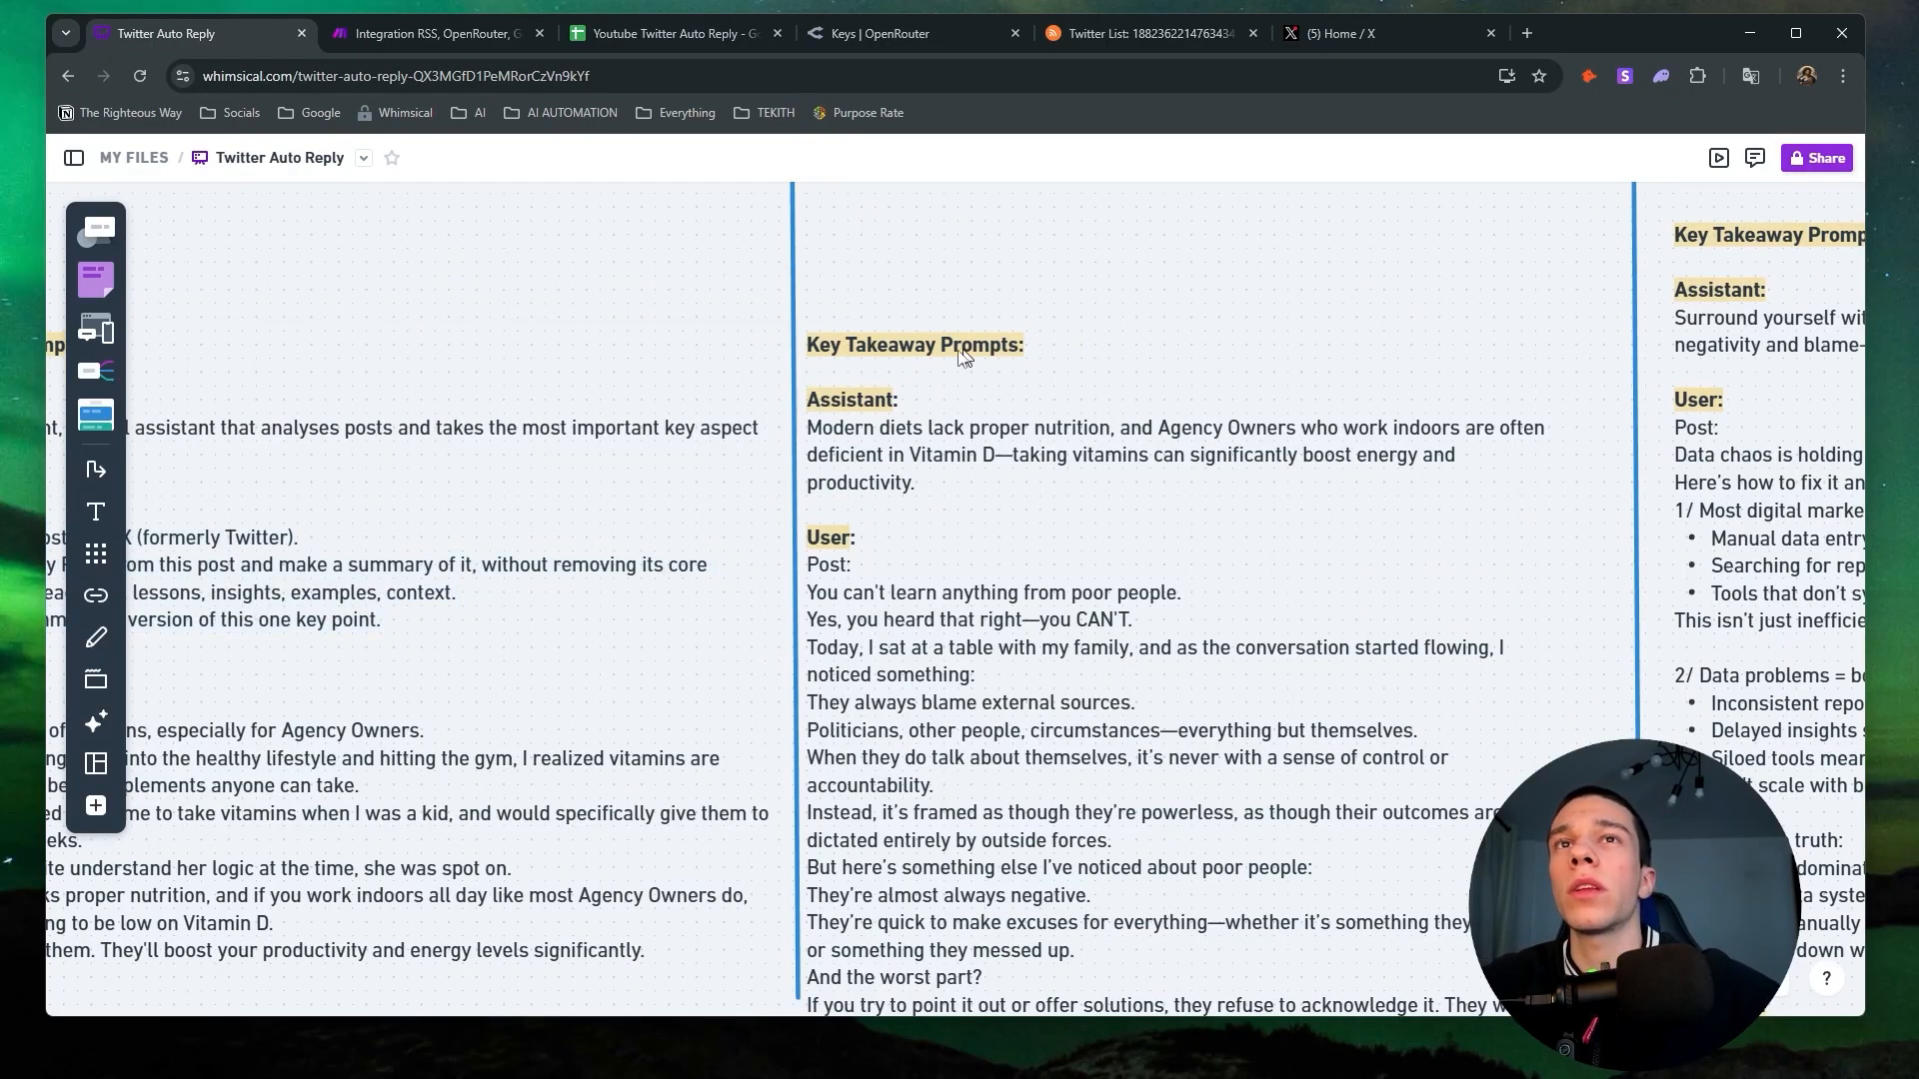
{"action": "left_click_drag", "start_coordinate": [926, 286], "coordinate": [1457, 141]}
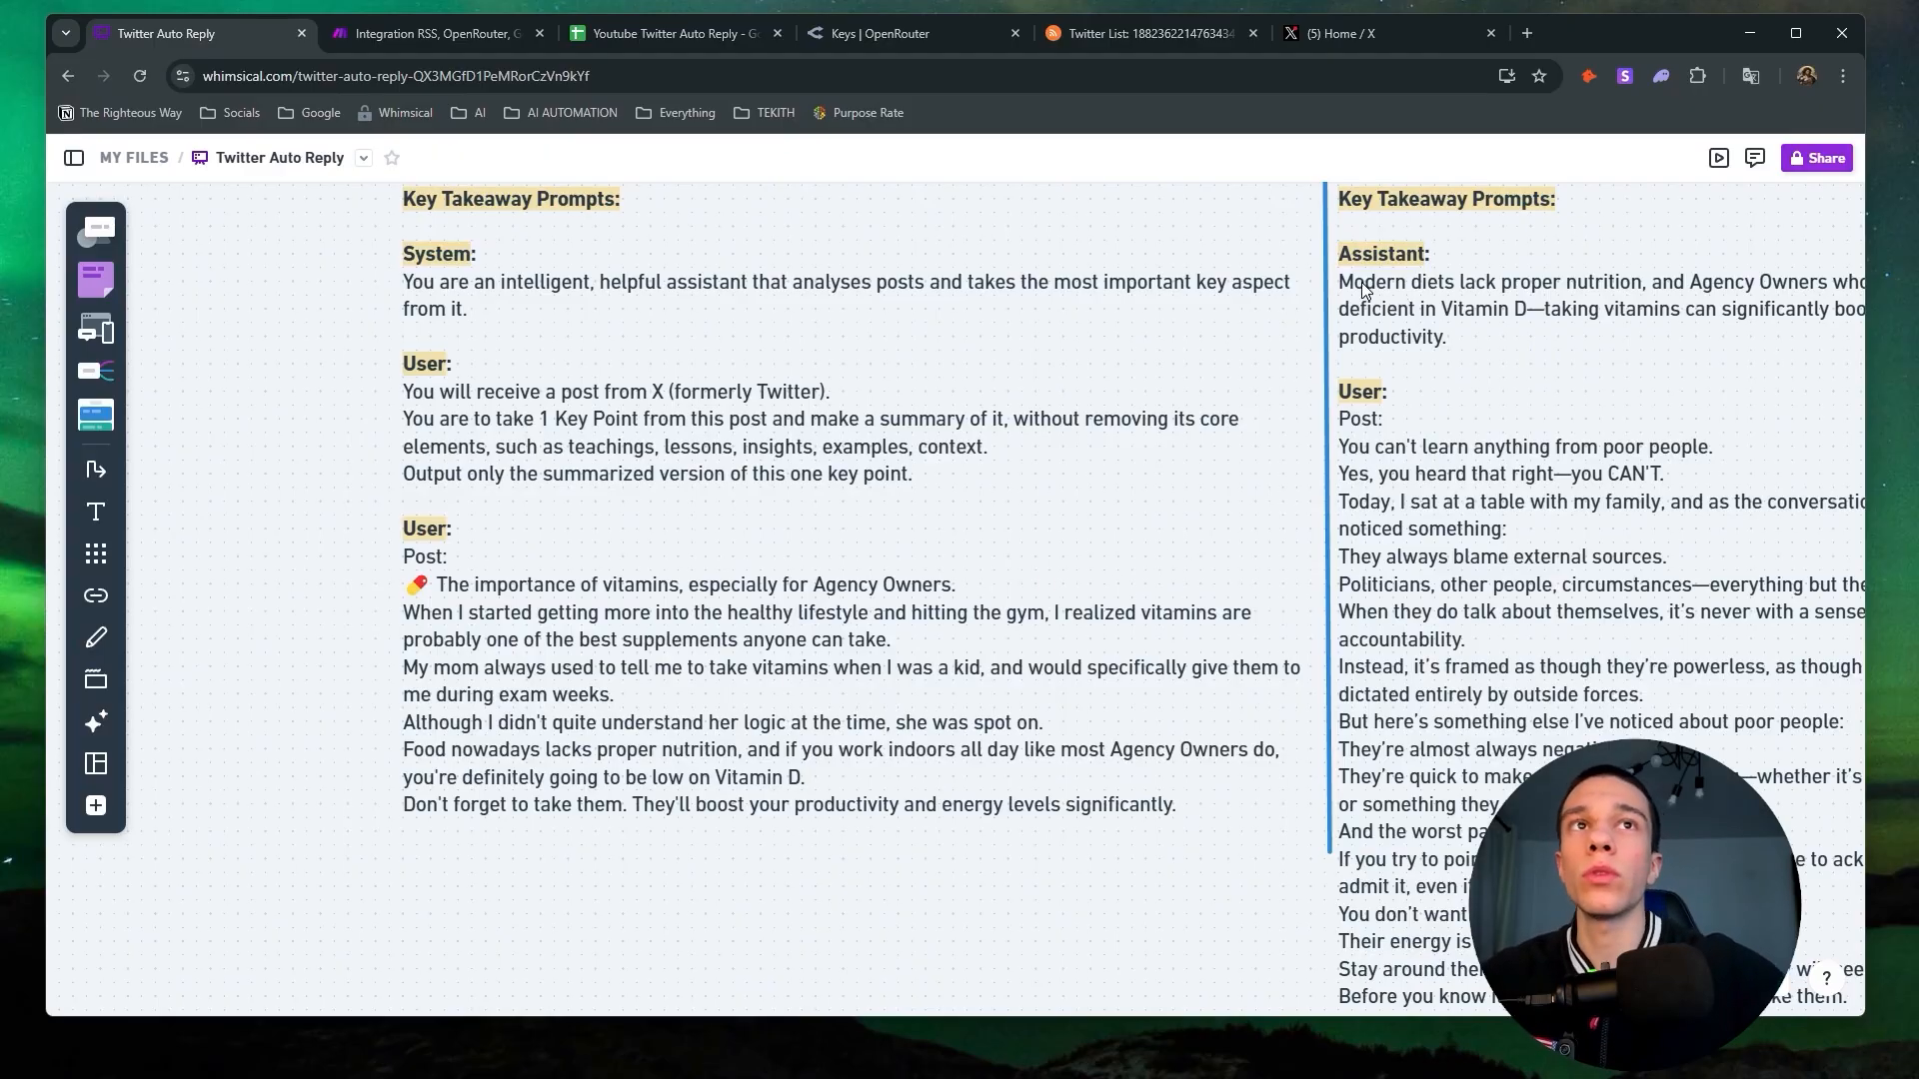
Copy the example post about vitamins for Agency Owners into message 3's content in Make, with the role User.
{"action": "left_click", "coordinate": [632, 747]}
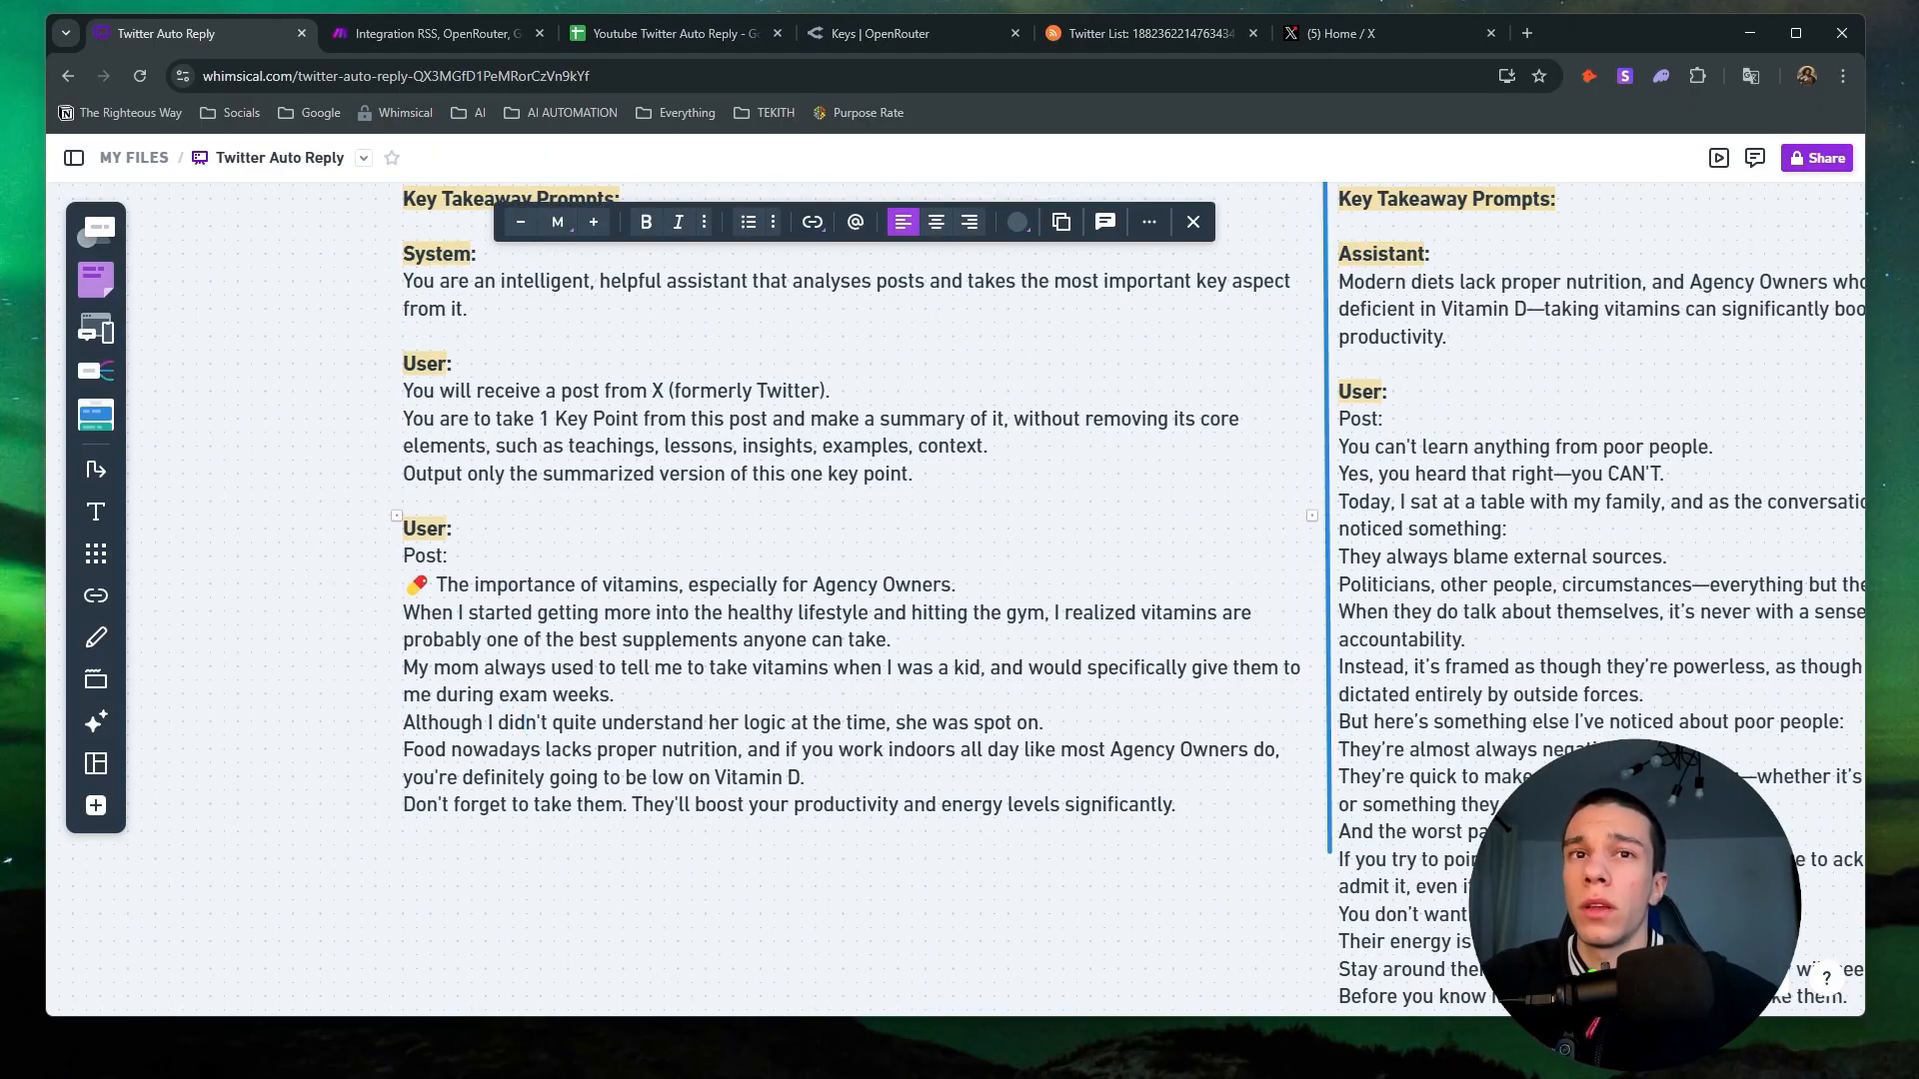
{"action": "left_click_drag", "start_coordinate": [1177, 805], "coordinate": [404, 584]}
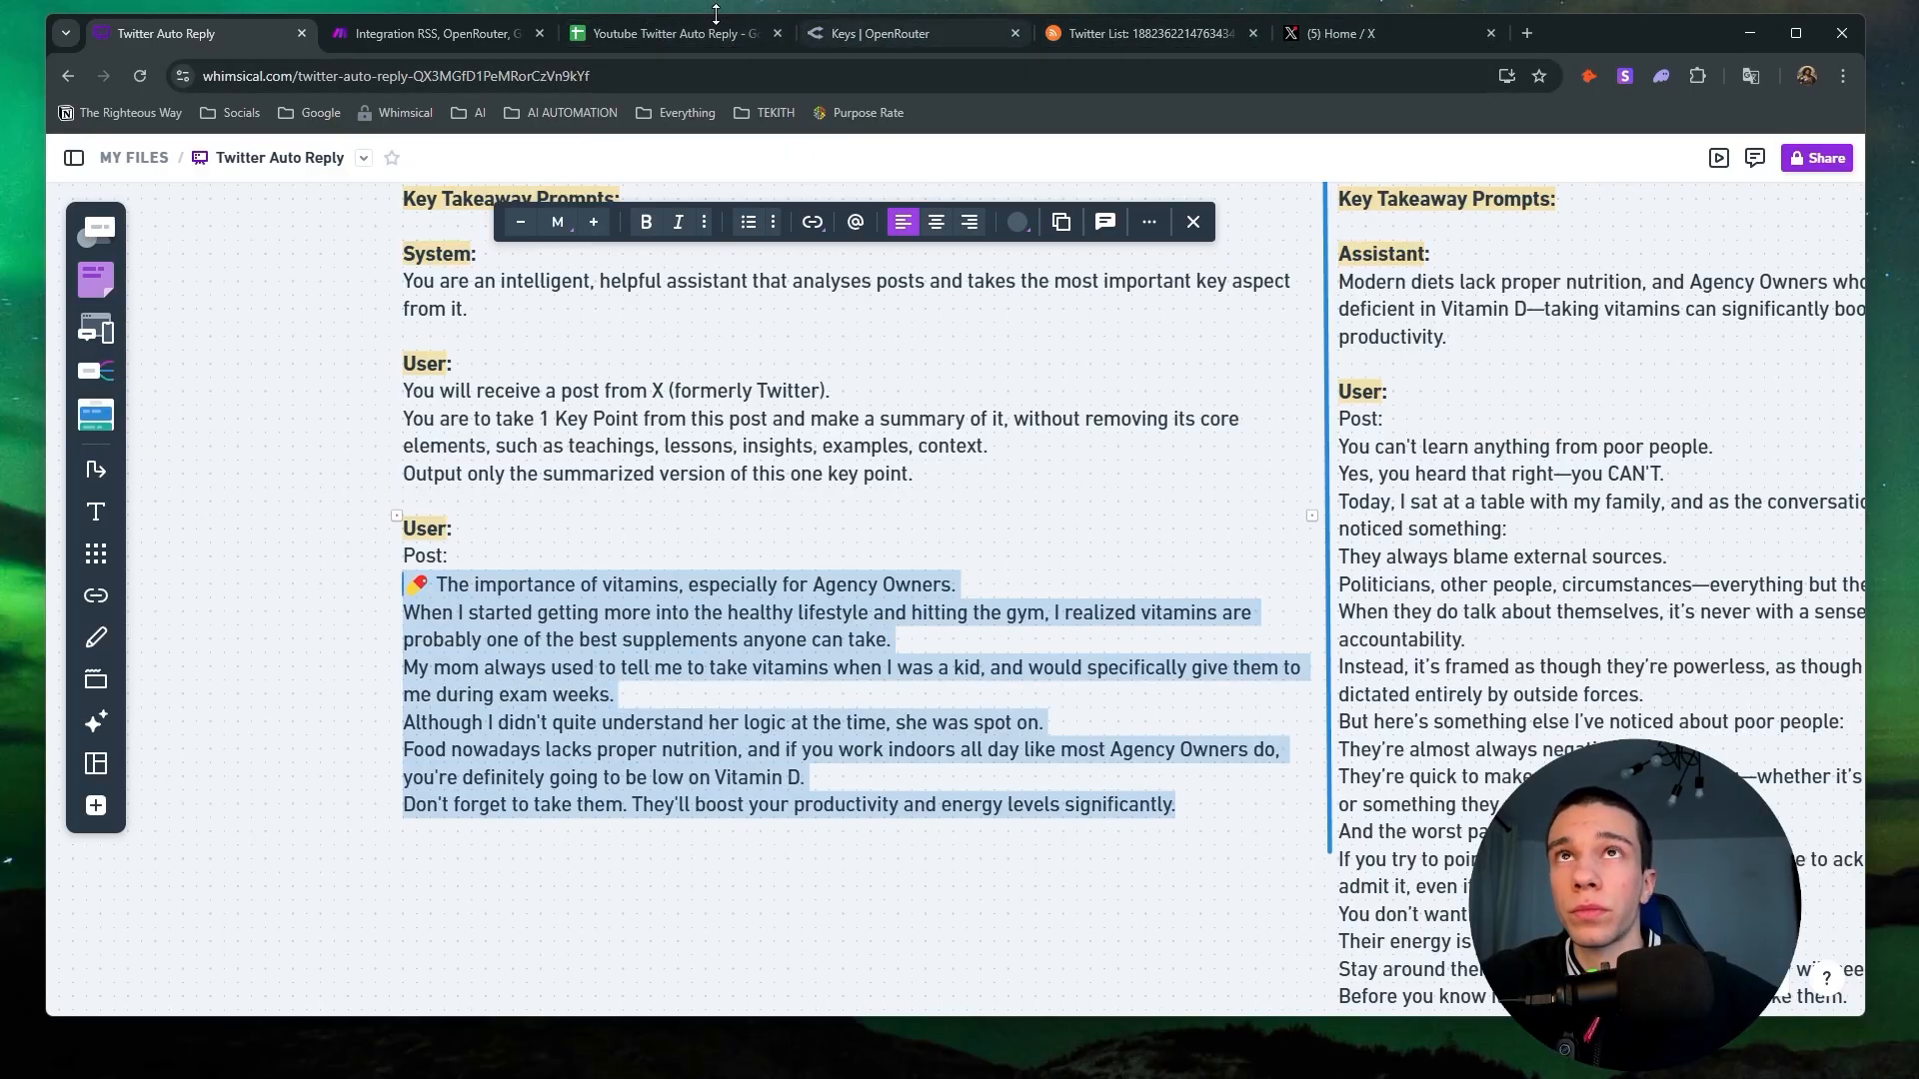
{"action": "left_click", "coordinate": [470, 36]}
{"action": "scroll", "coordinate": [1184, 706], "scroll_direction": "down", "scroll_amount": 2}
{"action": "left_click", "coordinate": [1168, 666]}
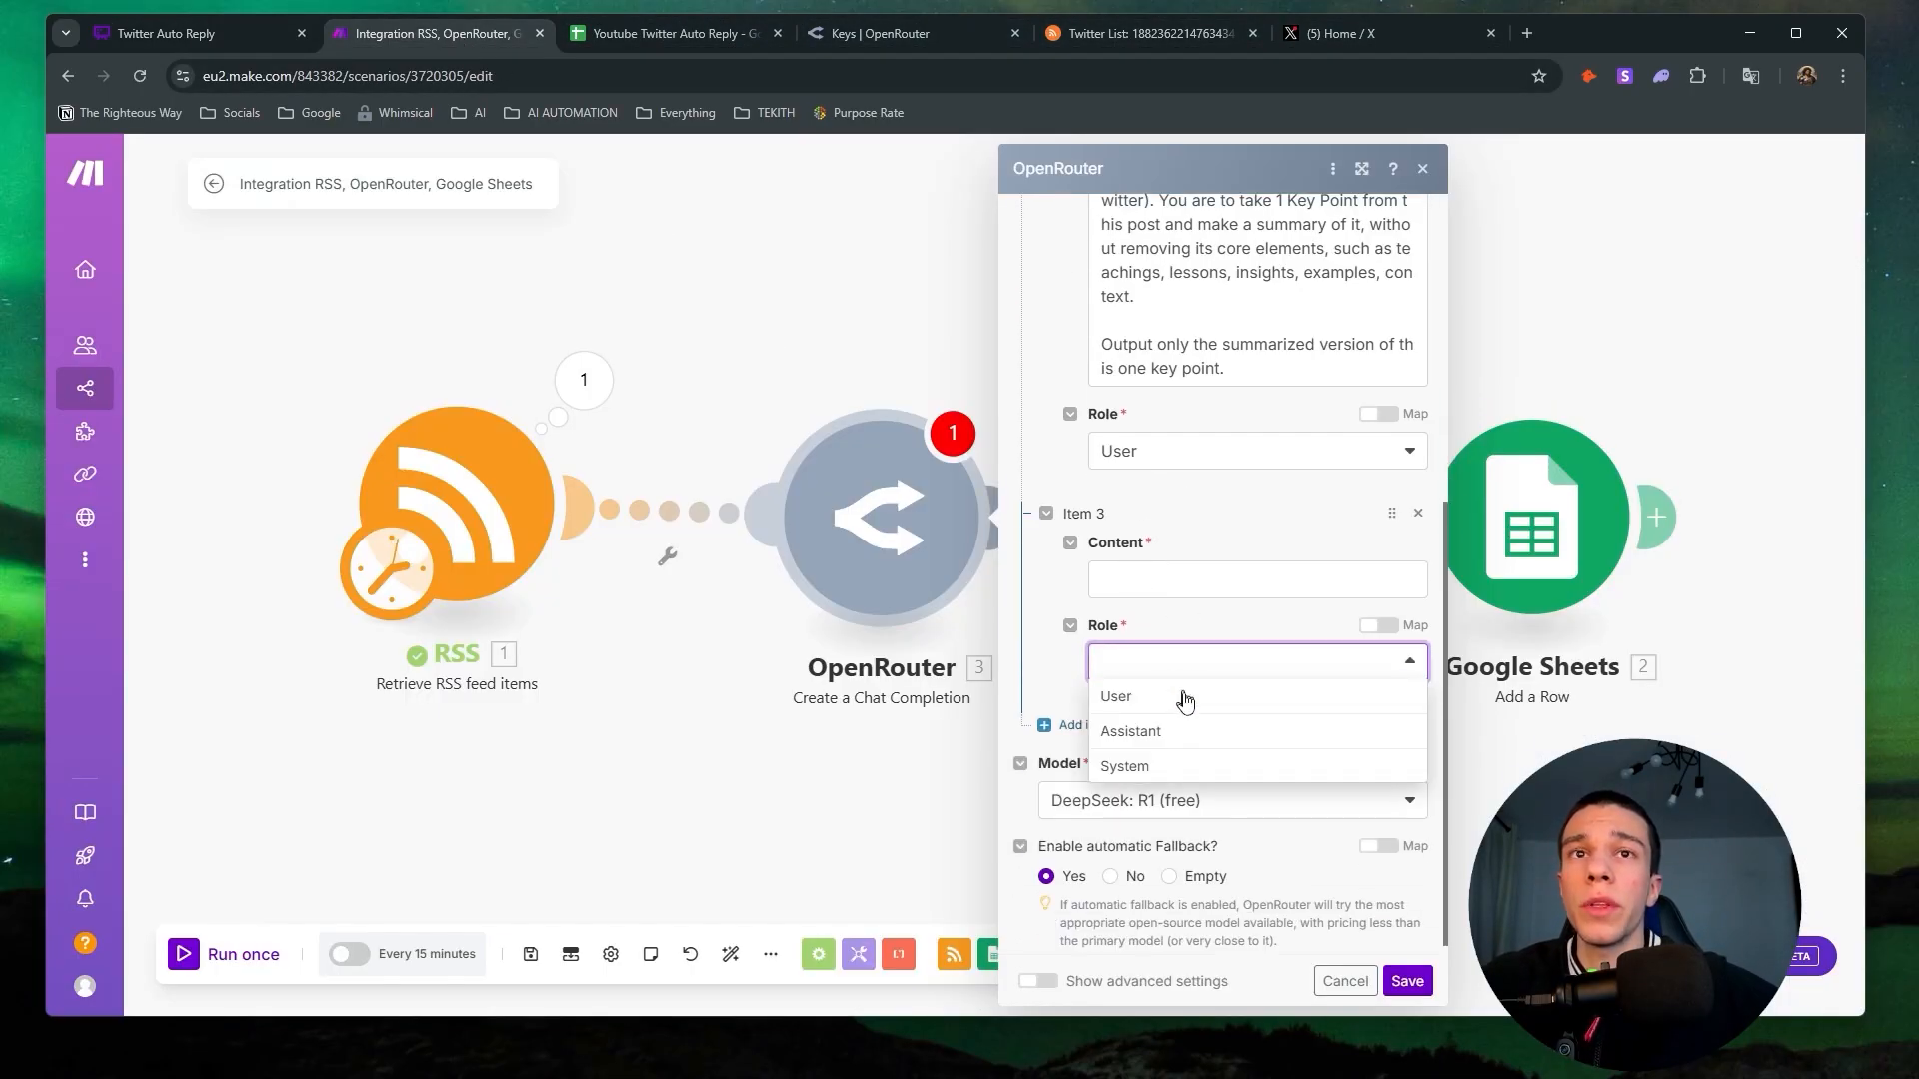
{"action": "left_click", "coordinate": [1185, 697]}
{"action": "left_click", "coordinate": [1166, 581]}
{"action": "key", "text": "ctrl+v"}
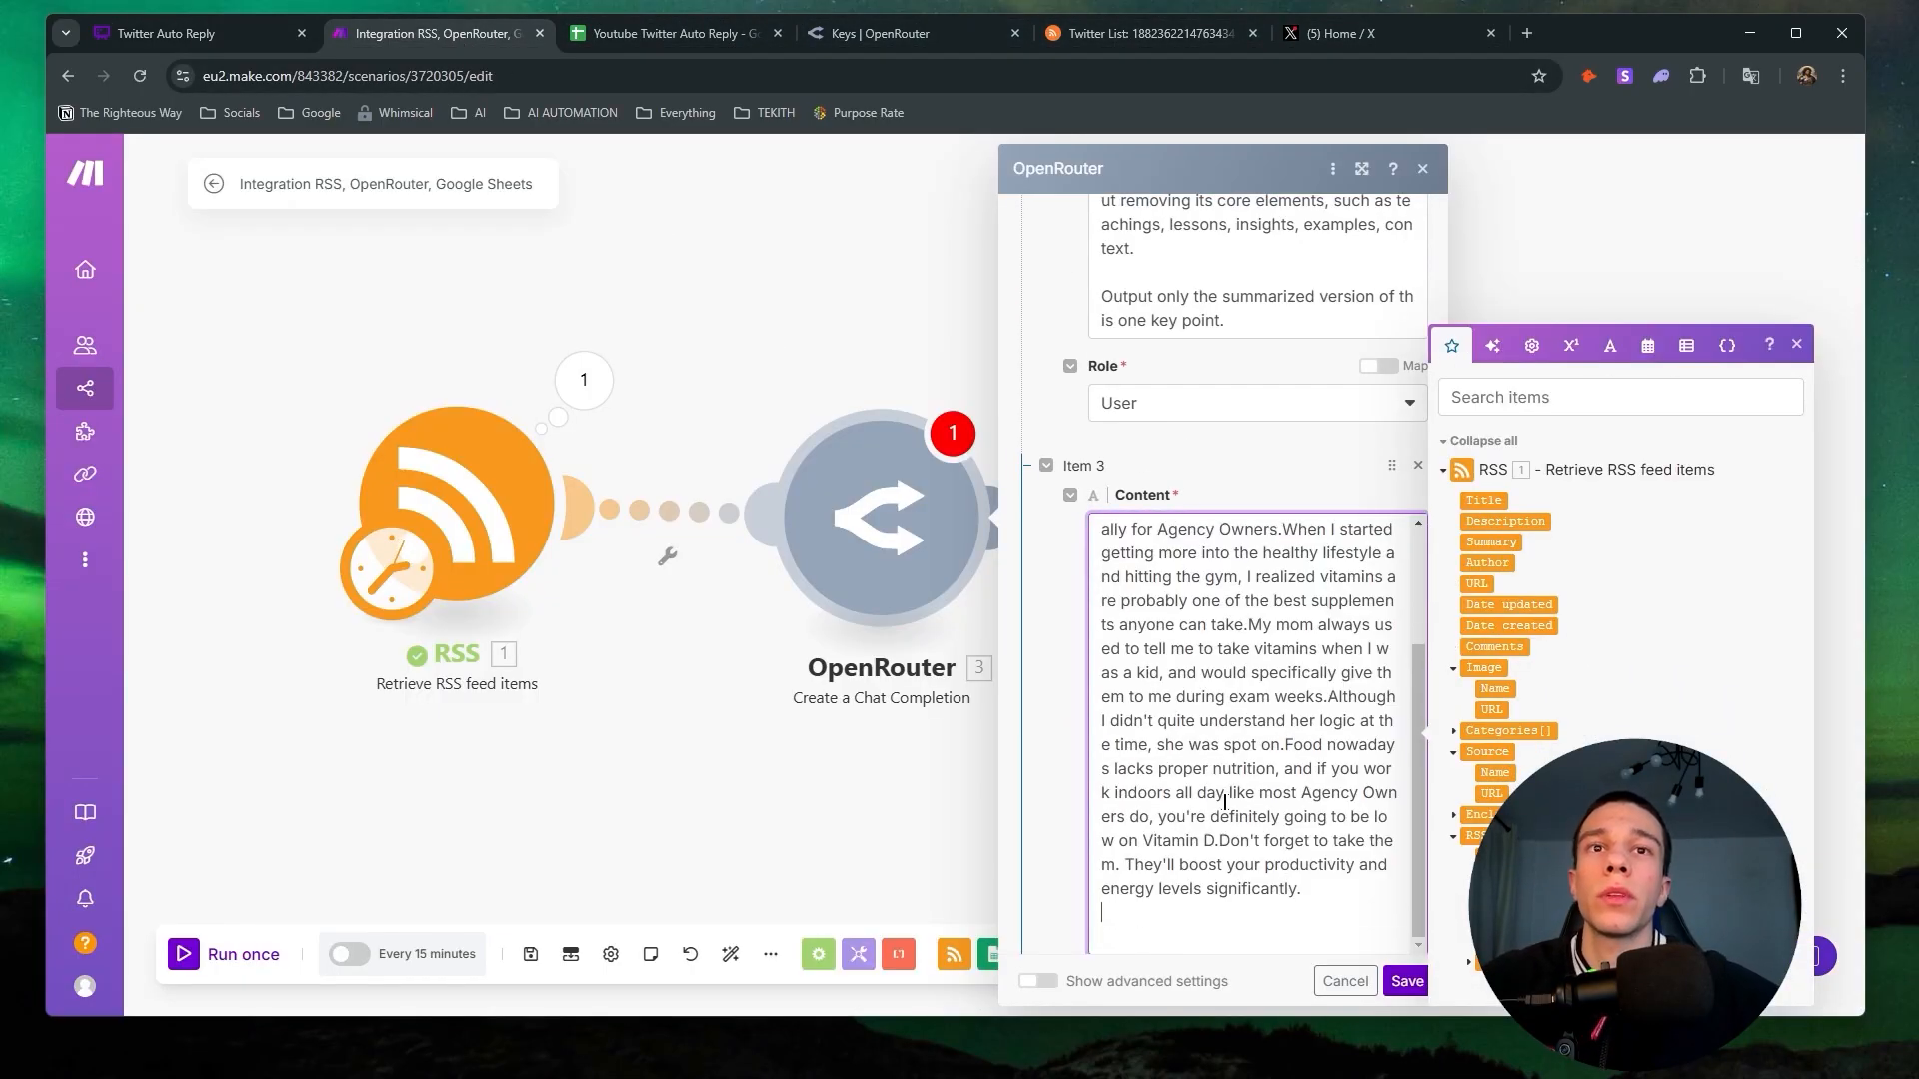
Remove the blank lines above the vitamins post in message 3 and put "Post:" on the line before it.
{"action": "scroll", "coordinate": [1159, 660], "scroll_direction": "up", "scroll_amount": 1}
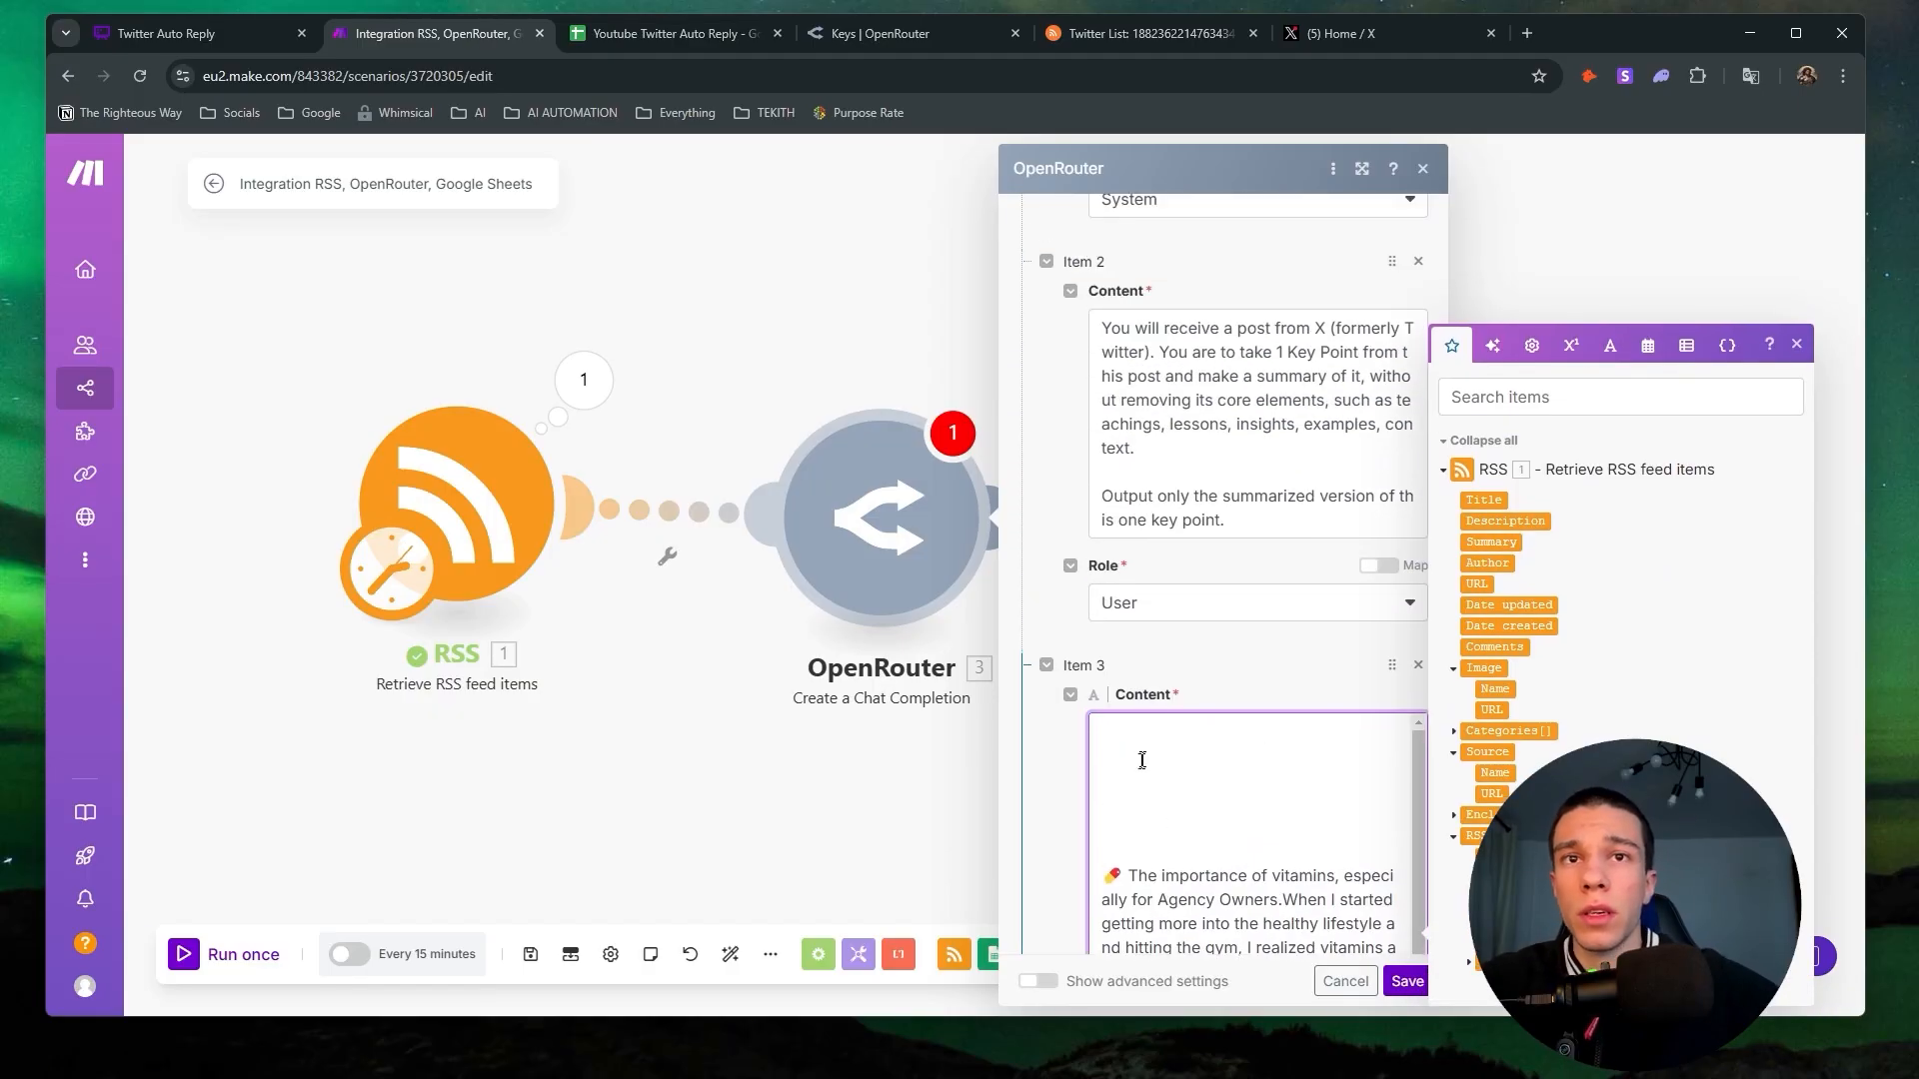
{"action": "key", "text": "Delete"}
{"action": "key", "text": "Delete"}
{"action": "key", "text": "Delete"}
{"action": "key", "text": "Delete"}
{"action": "key", "text": "Delete"}
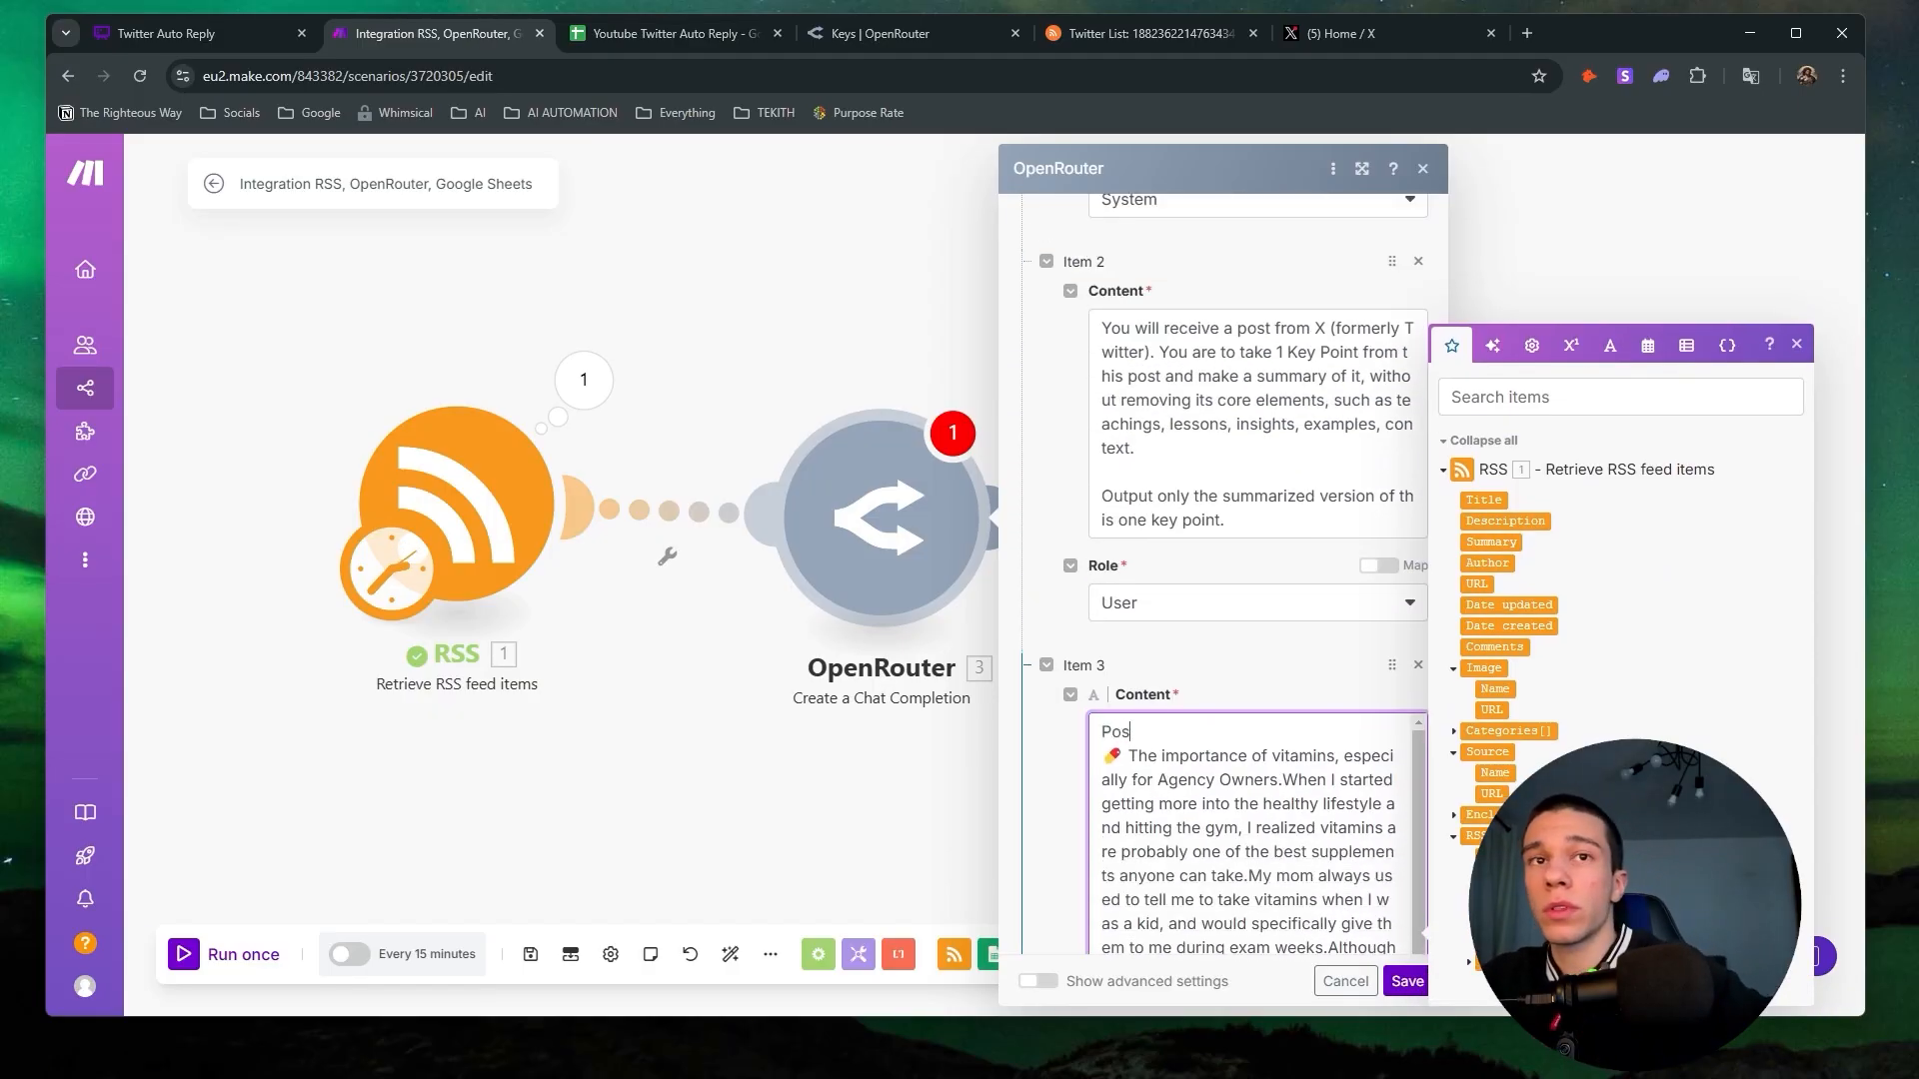
{"action": "key", "text": "Return"}
Remove the trailing blank lines from message 3 and add a fourth message to the OpenRouter module.
{"action": "scroll", "coordinate": [1141, 896], "scroll_direction": "down", "scroll_amount": 5}
{"action": "left_click", "coordinate": [1142, 736]}
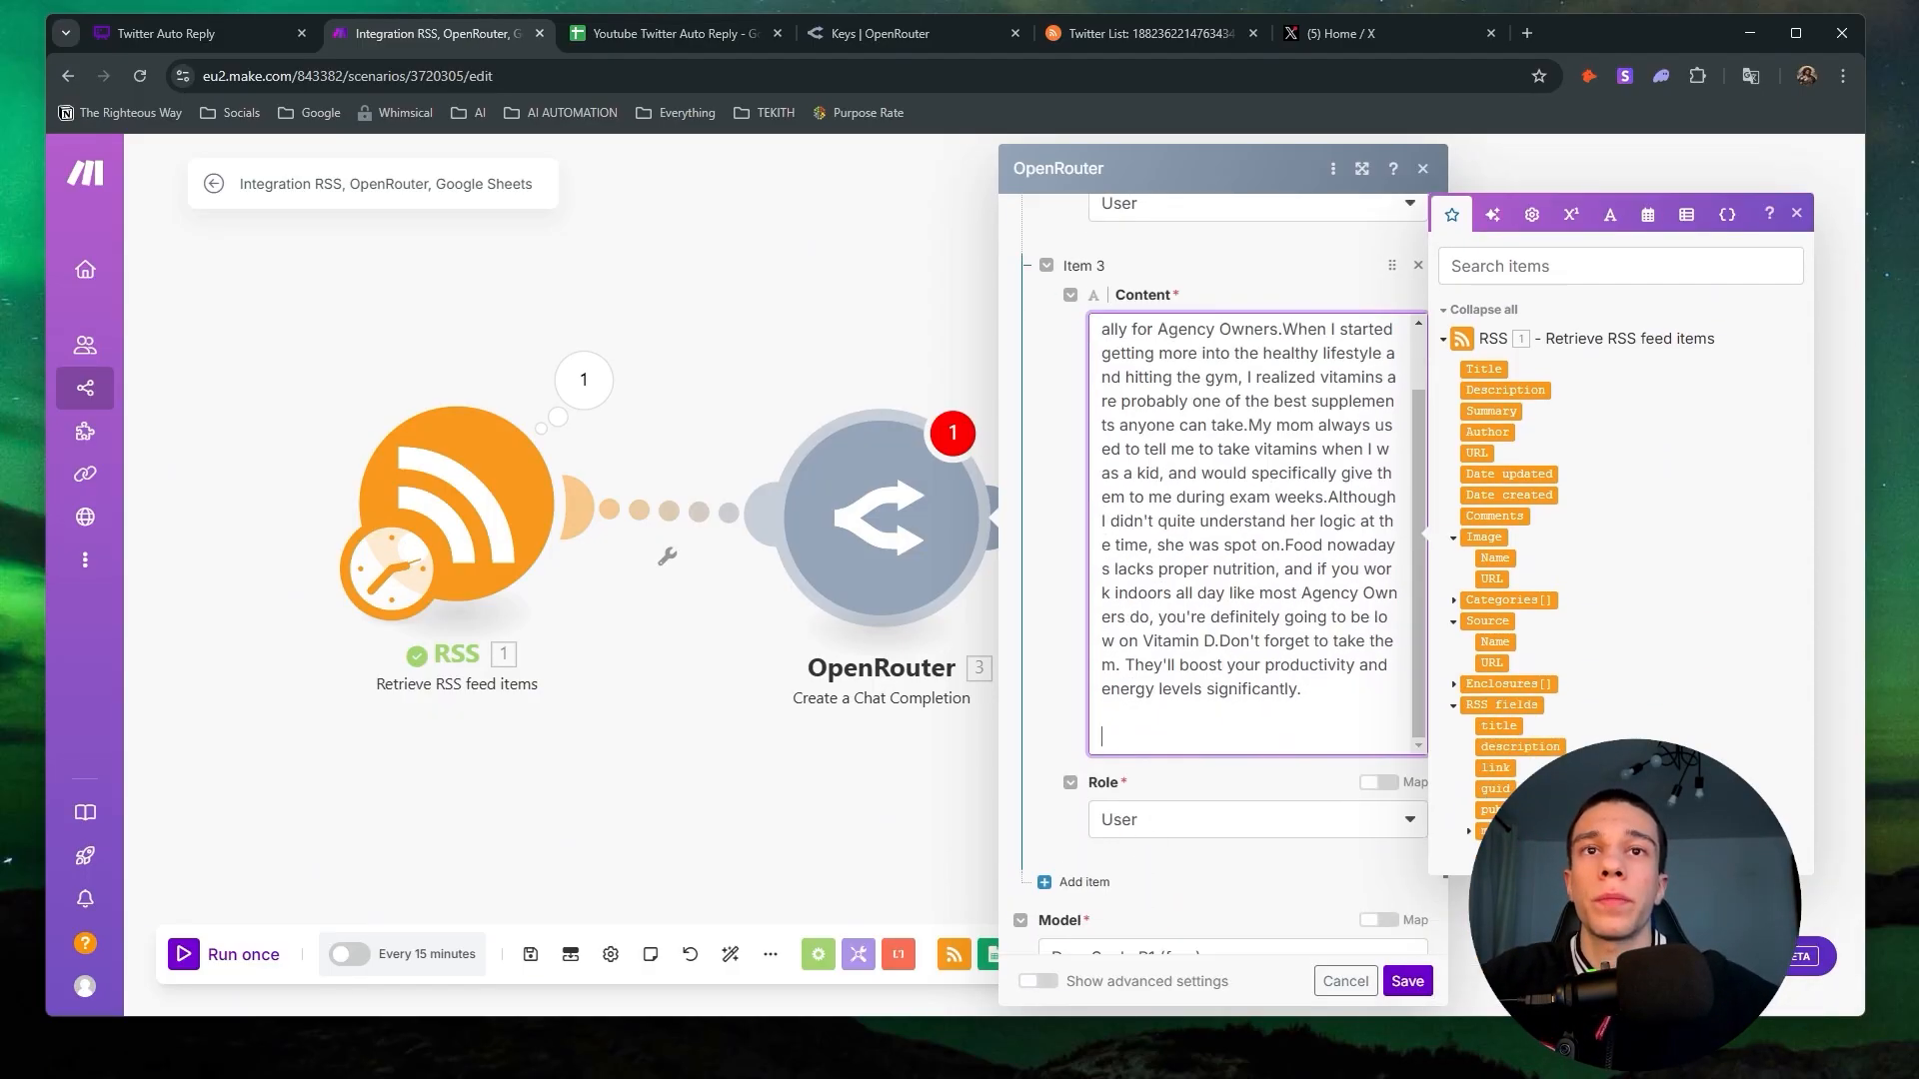
{"action": "key", "text": "BackSpace"}
{"action": "key", "text": "BackSpace"}
{"action": "scroll", "coordinate": [1081, 693], "scroll_direction": "down", "scroll_amount": 2}
{"action": "left_click", "coordinate": [1081, 703]}
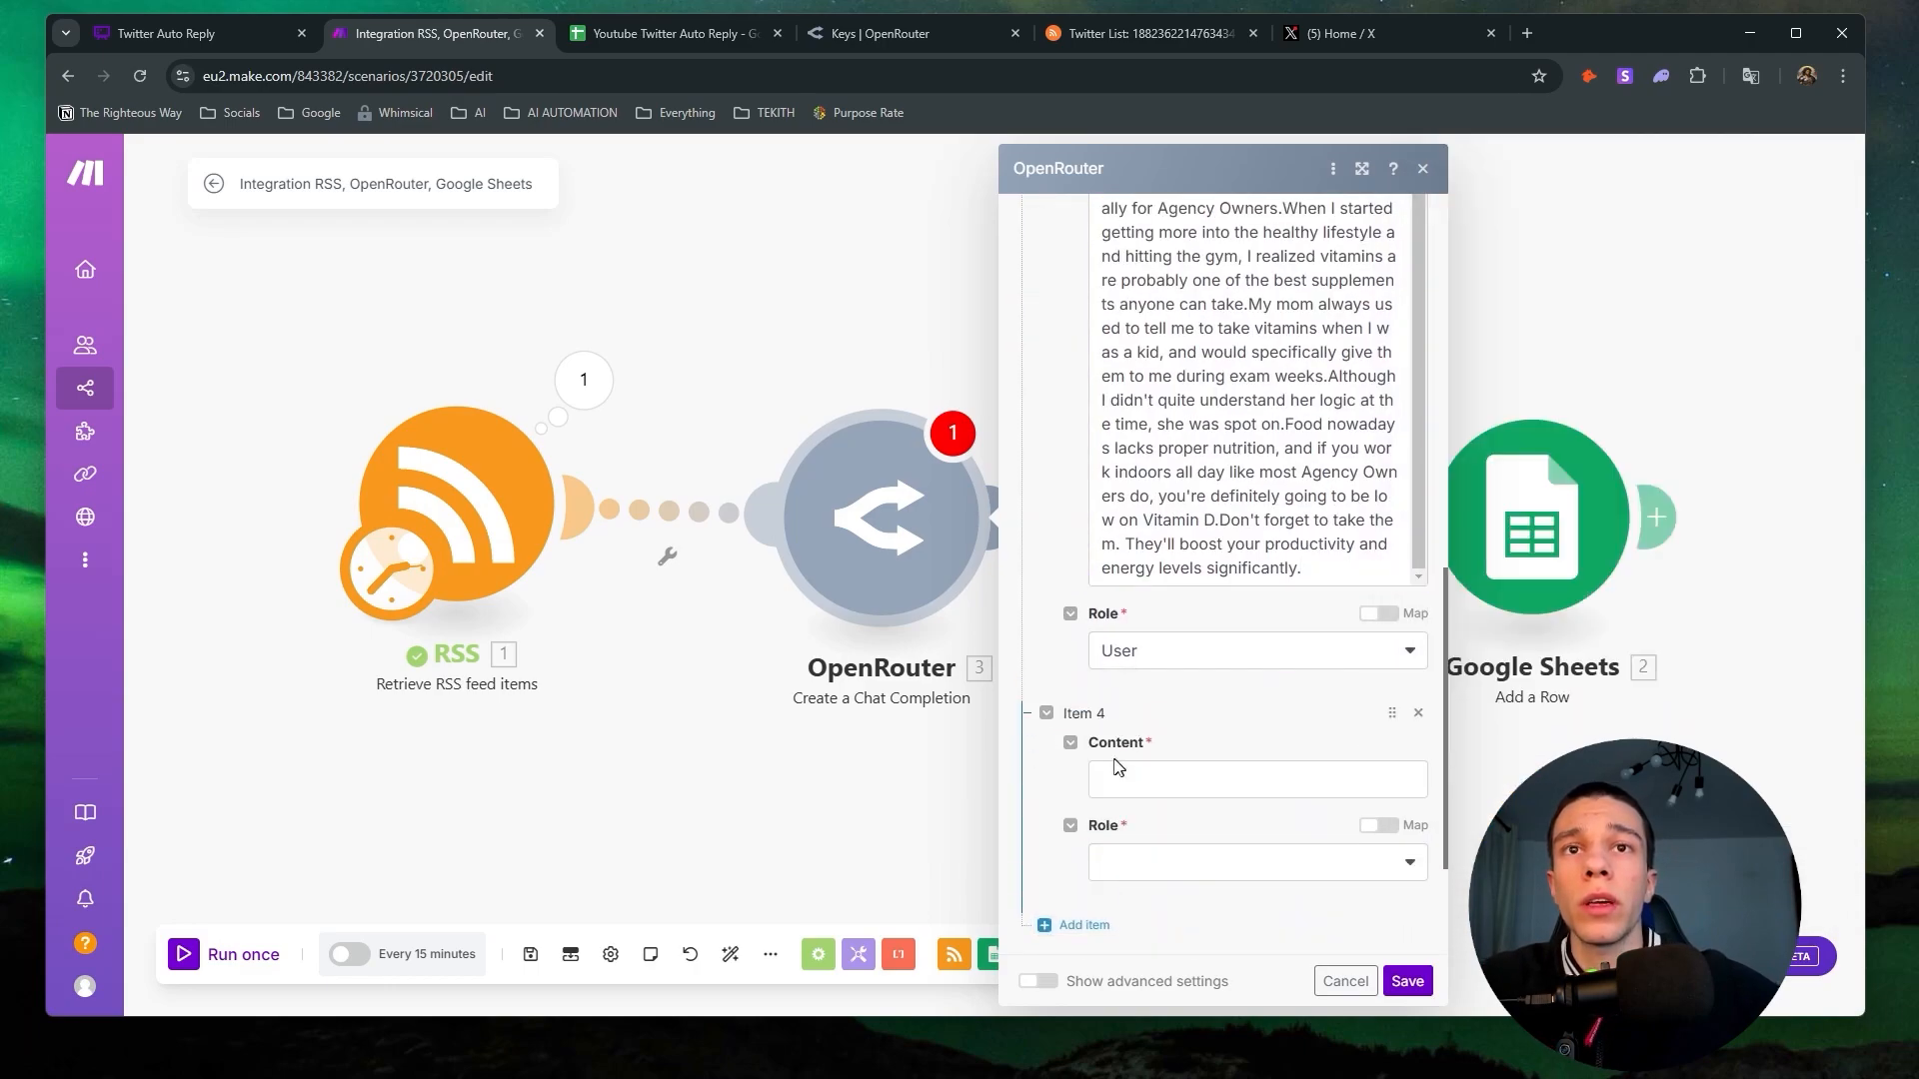
Set message 4's role to Assistant and copy the "Modern diets lack proper nutrition" example from the Whimsical board into its content.
{"action": "left_click", "coordinate": [1146, 858]}
{"action": "left_click", "coordinate": [1157, 902]}
{"action": "left_click", "coordinate": [210, 33]}
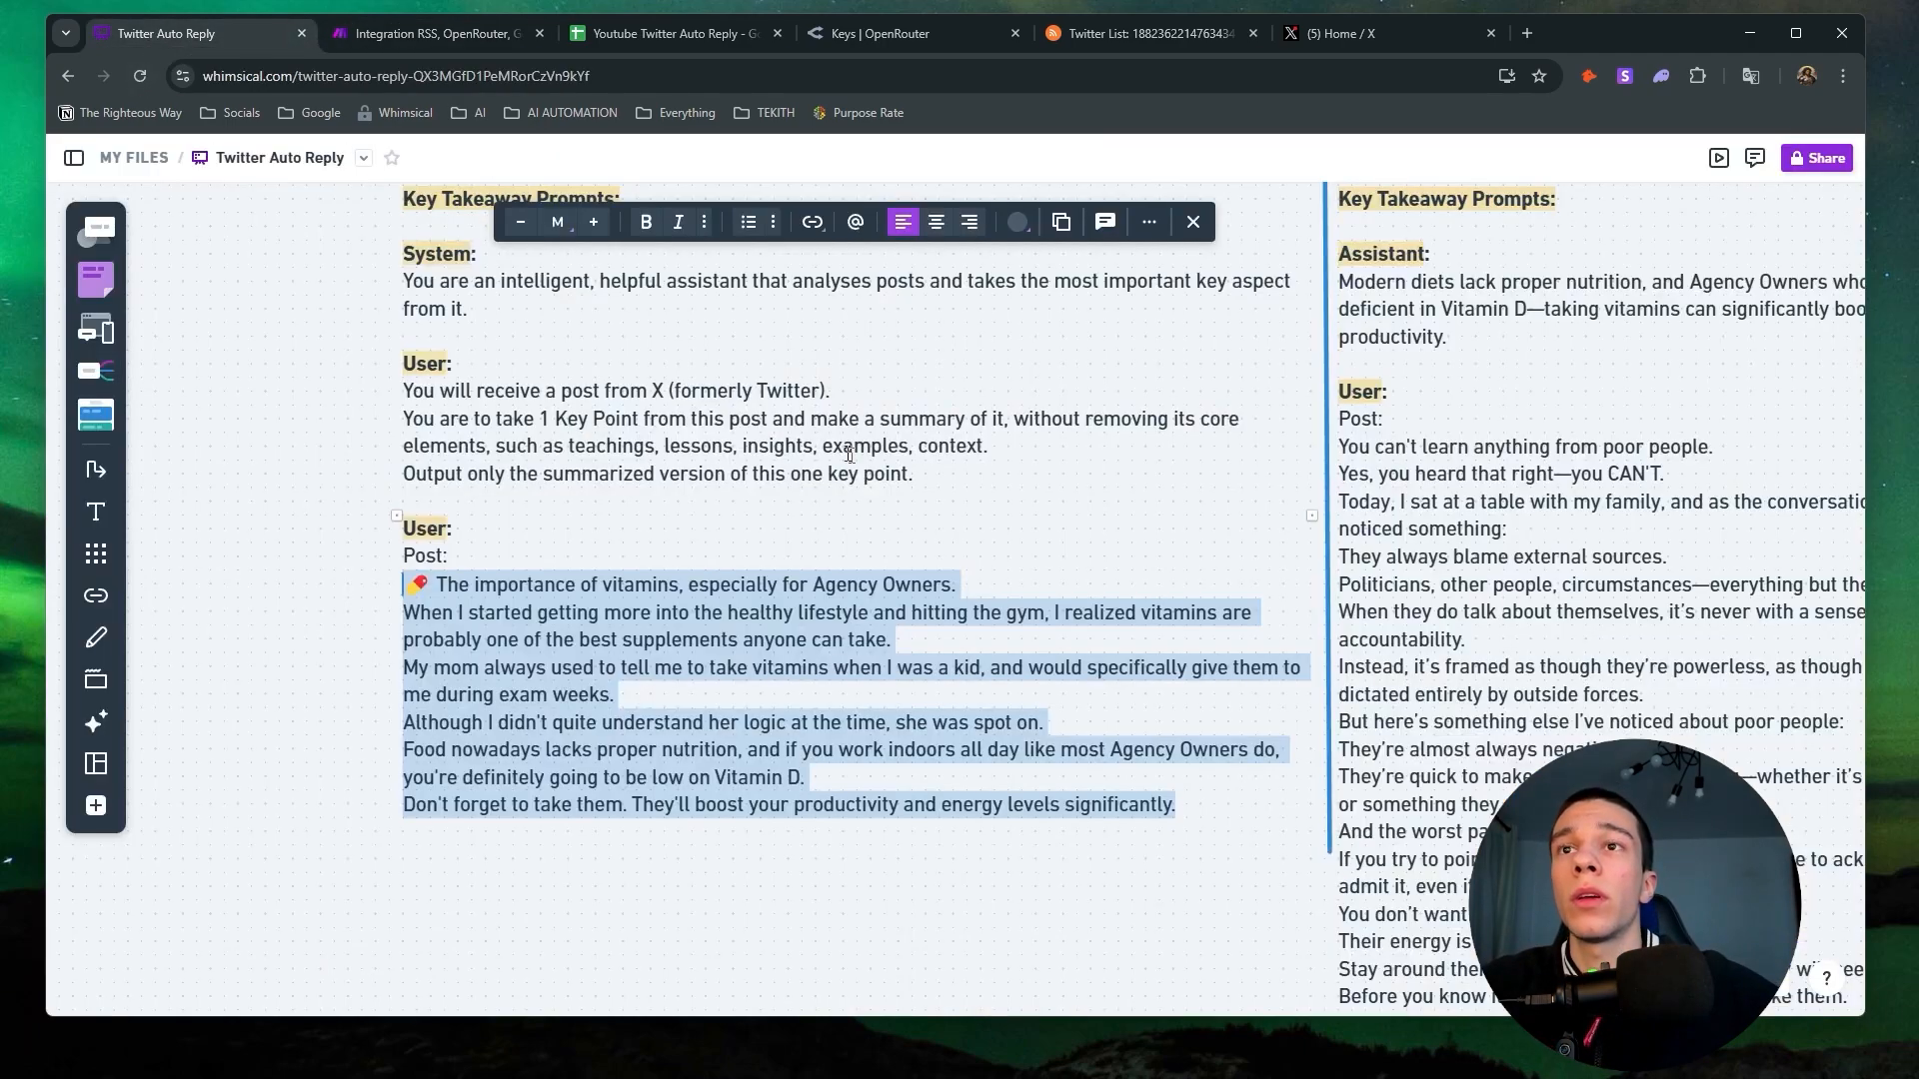
{"action": "left_click_drag", "start_coordinate": [990, 587], "coordinate": [984, 604]}
{"action": "left_click", "coordinate": [1100, 501]}
{"action": "left_click", "coordinate": [1105, 941]}
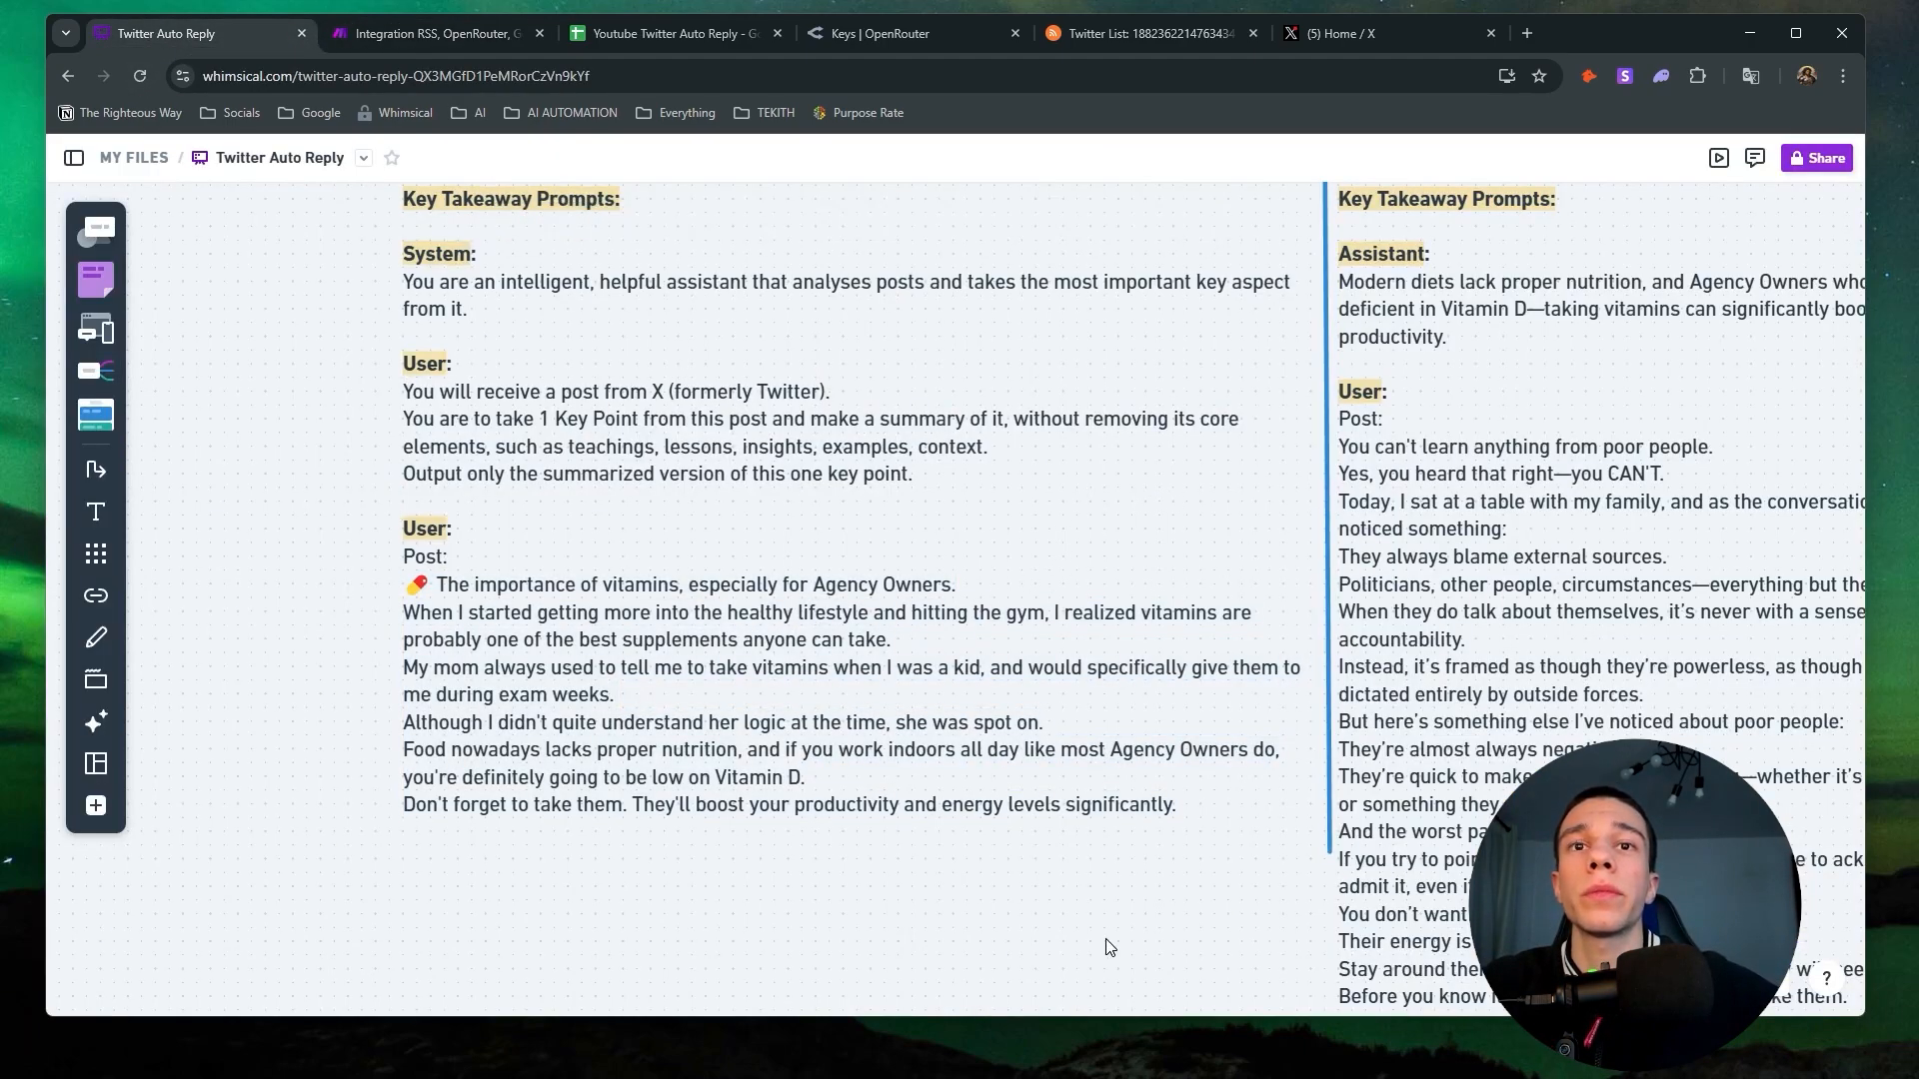
{"action": "left_click_drag", "start_coordinate": [1218, 887], "coordinate": [668, 1009]}
{"action": "left_click", "coordinate": [906, 480]}
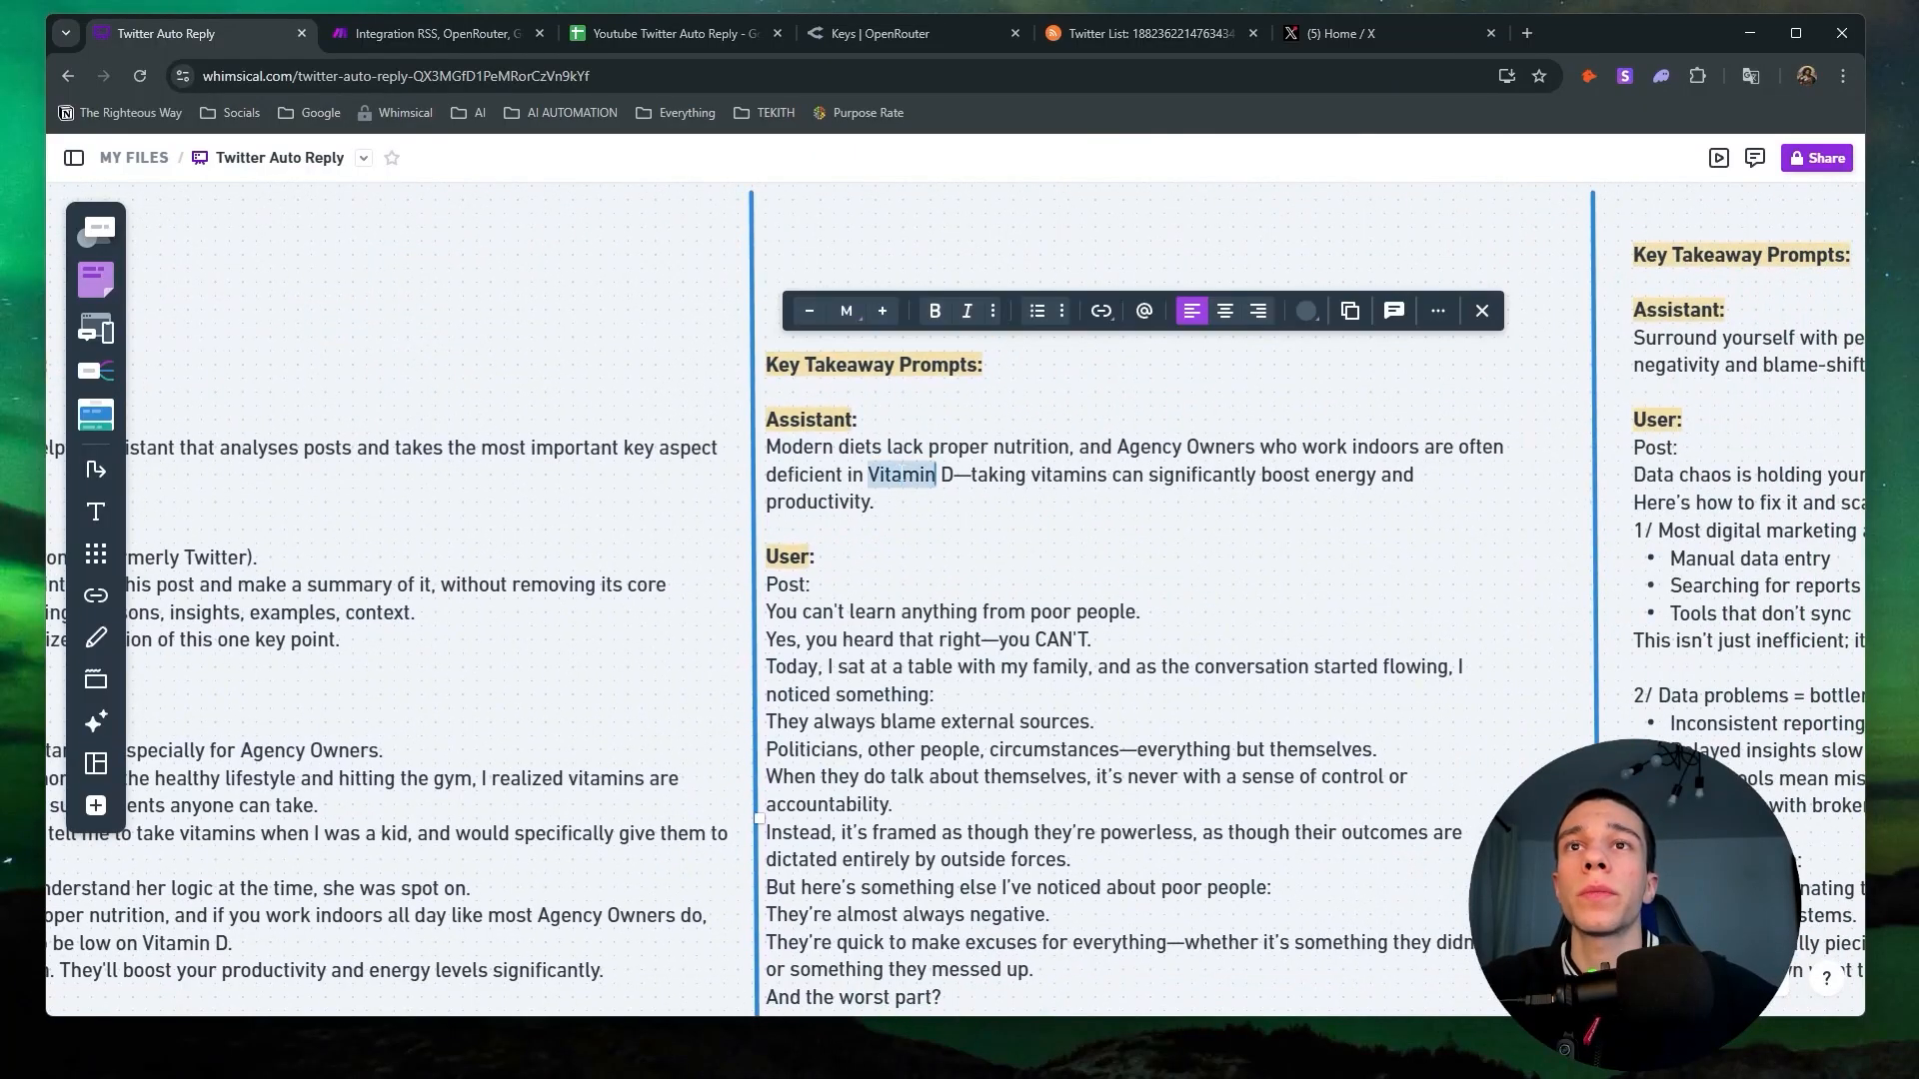
{"action": "triple_click", "coordinate": [906, 480]}
{"action": "key", "text": "ctrl+c"}
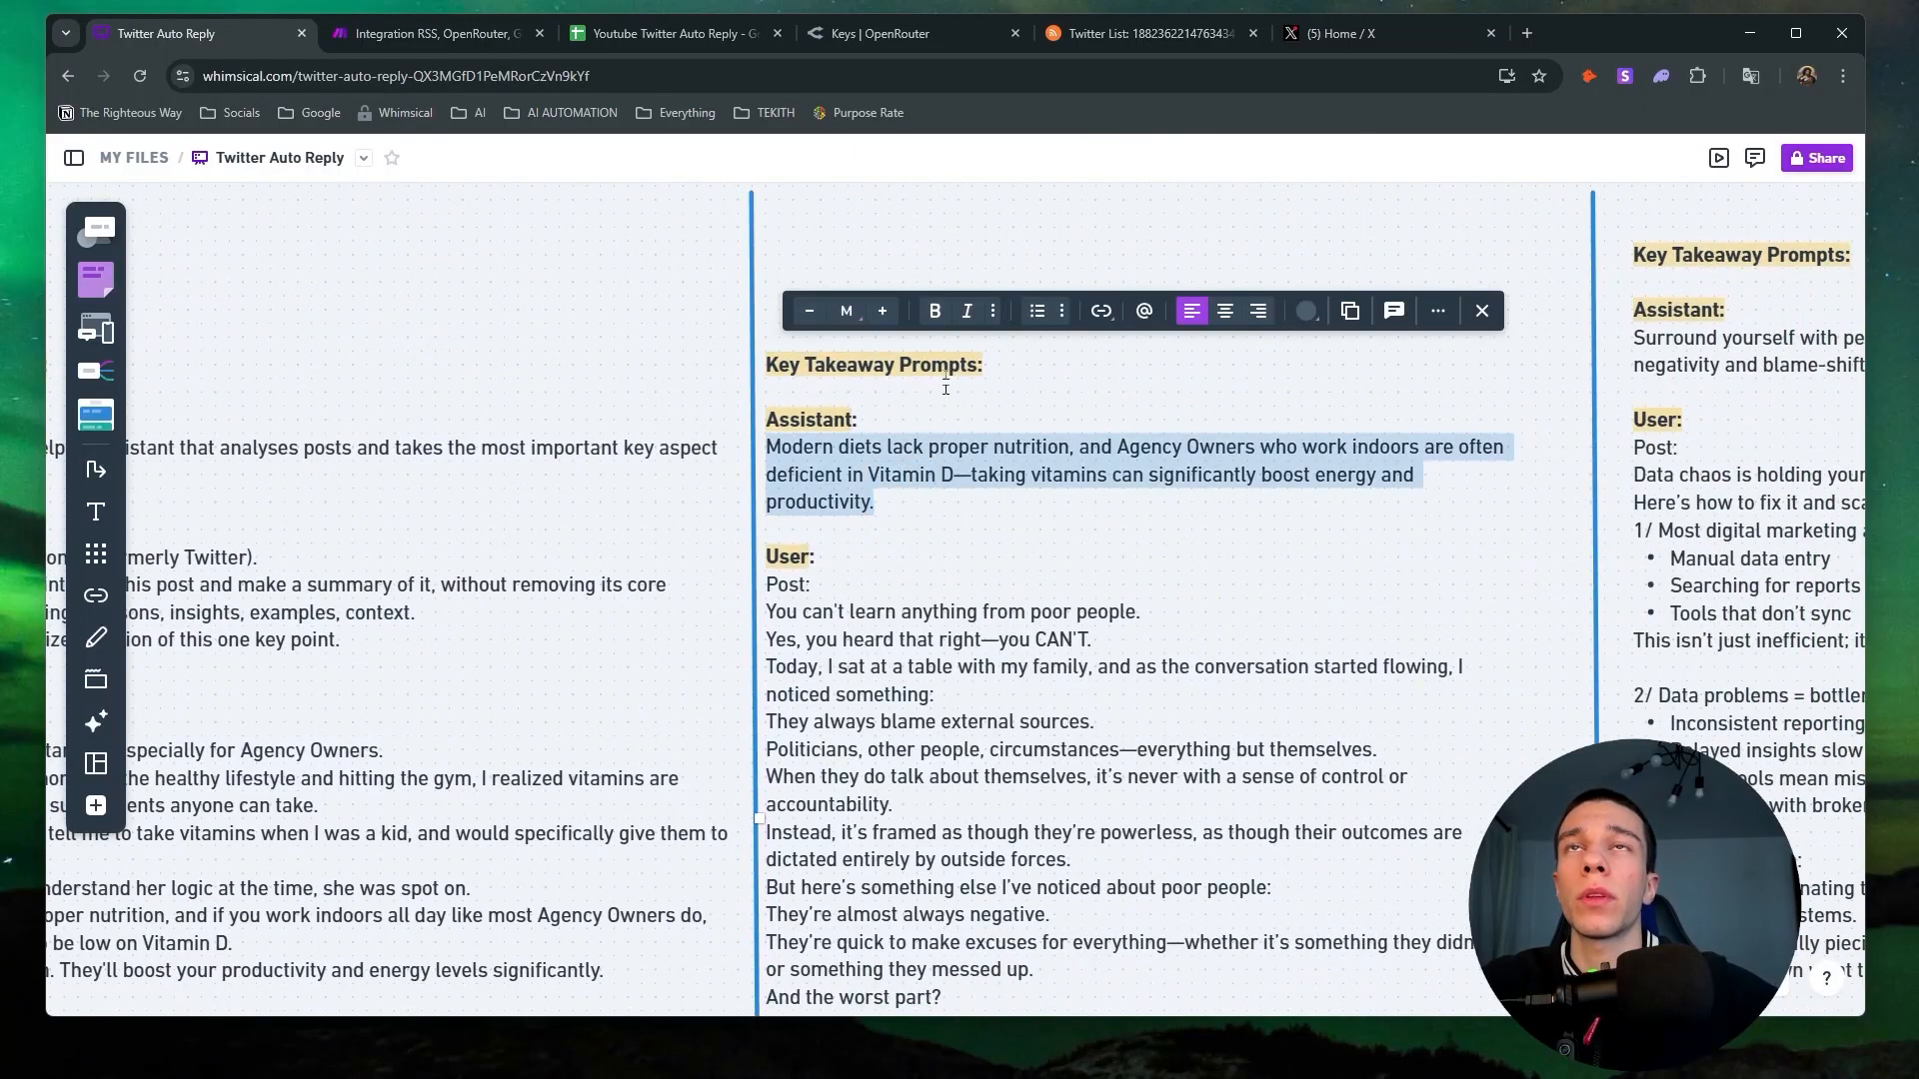
{"action": "left_click", "coordinate": [481, 32]}
{"action": "left_click", "coordinate": [1181, 783]}
{"action": "key", "text": "ctrl+v"}
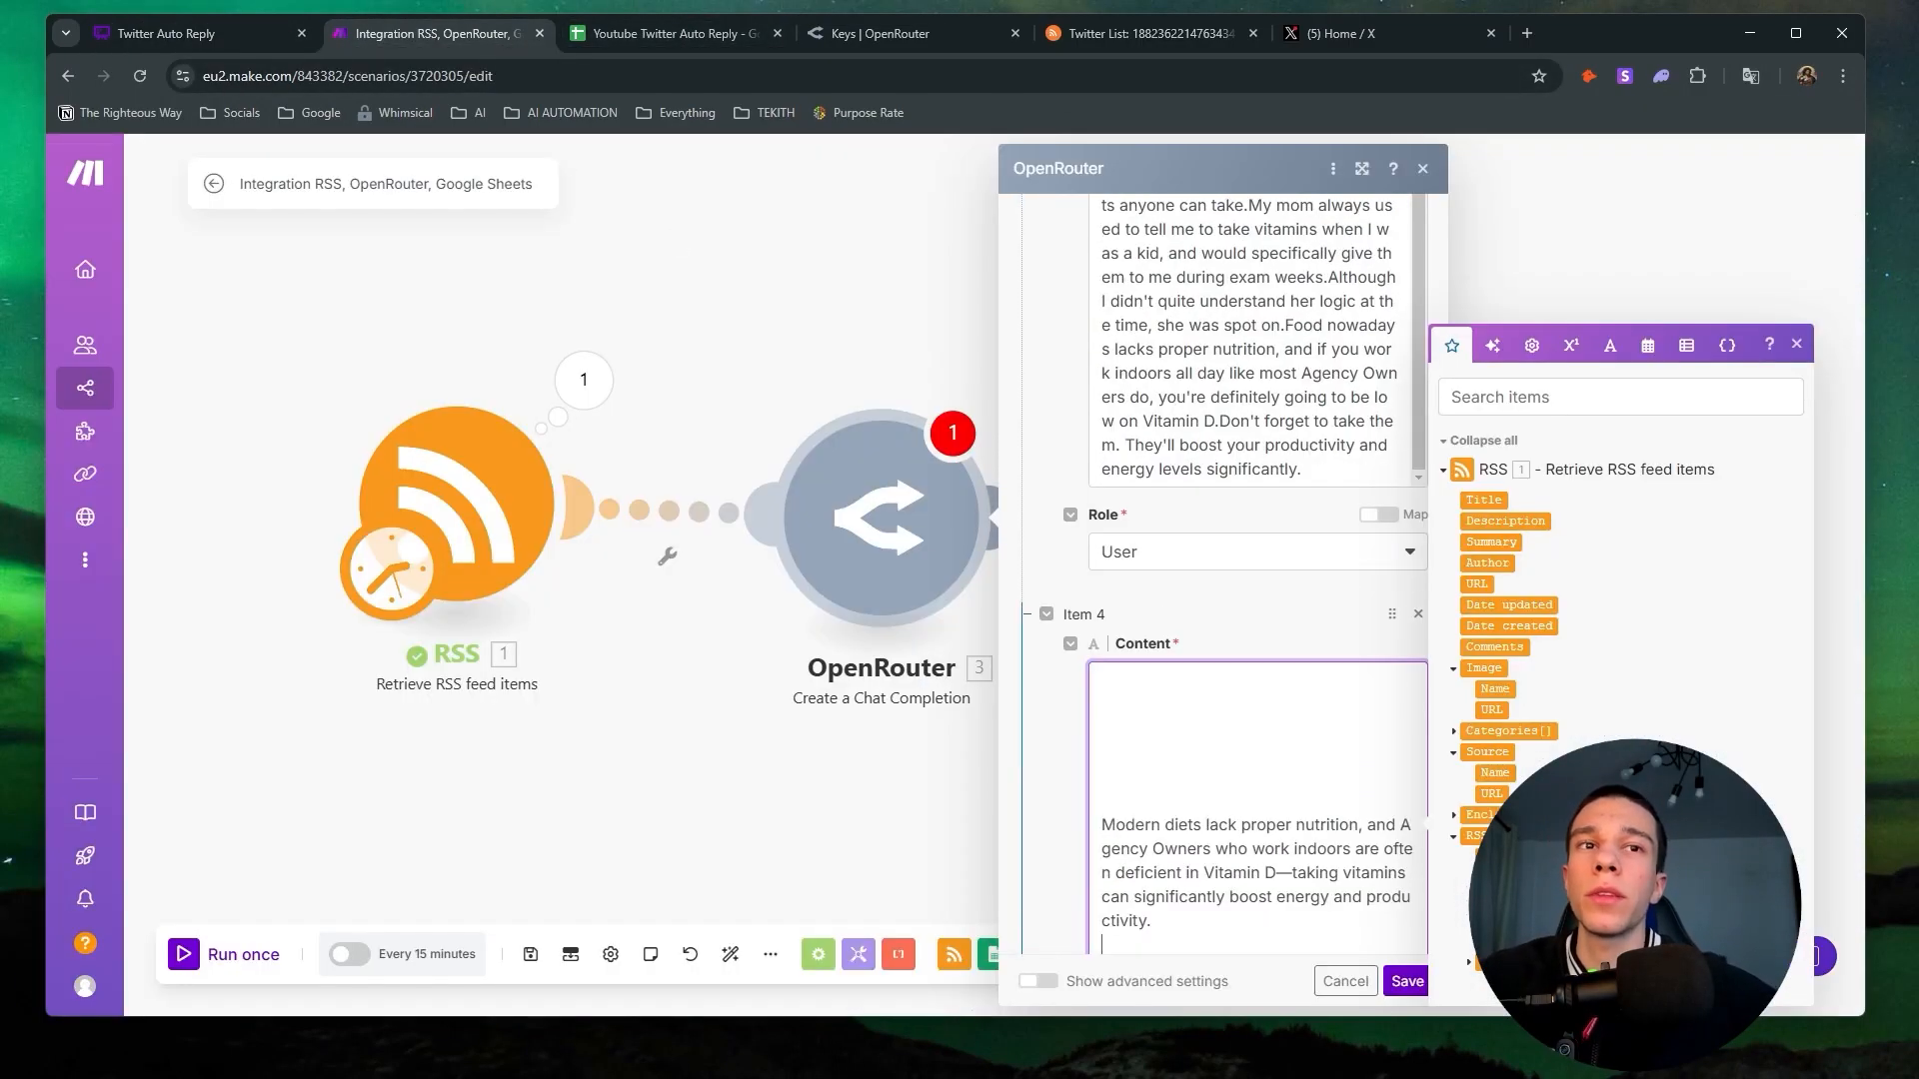
Remove the blank lines below and above the text in message 4's content.
{"action": "scroll", "coordinate": [1141, 834], "scroll_direction": "down", "scroll_amount": 2}
{"action": "key", "text": "Down"}
{"action": "key", "text": "BackSpace"}
{"action": "key", "text": "BackSpace"}
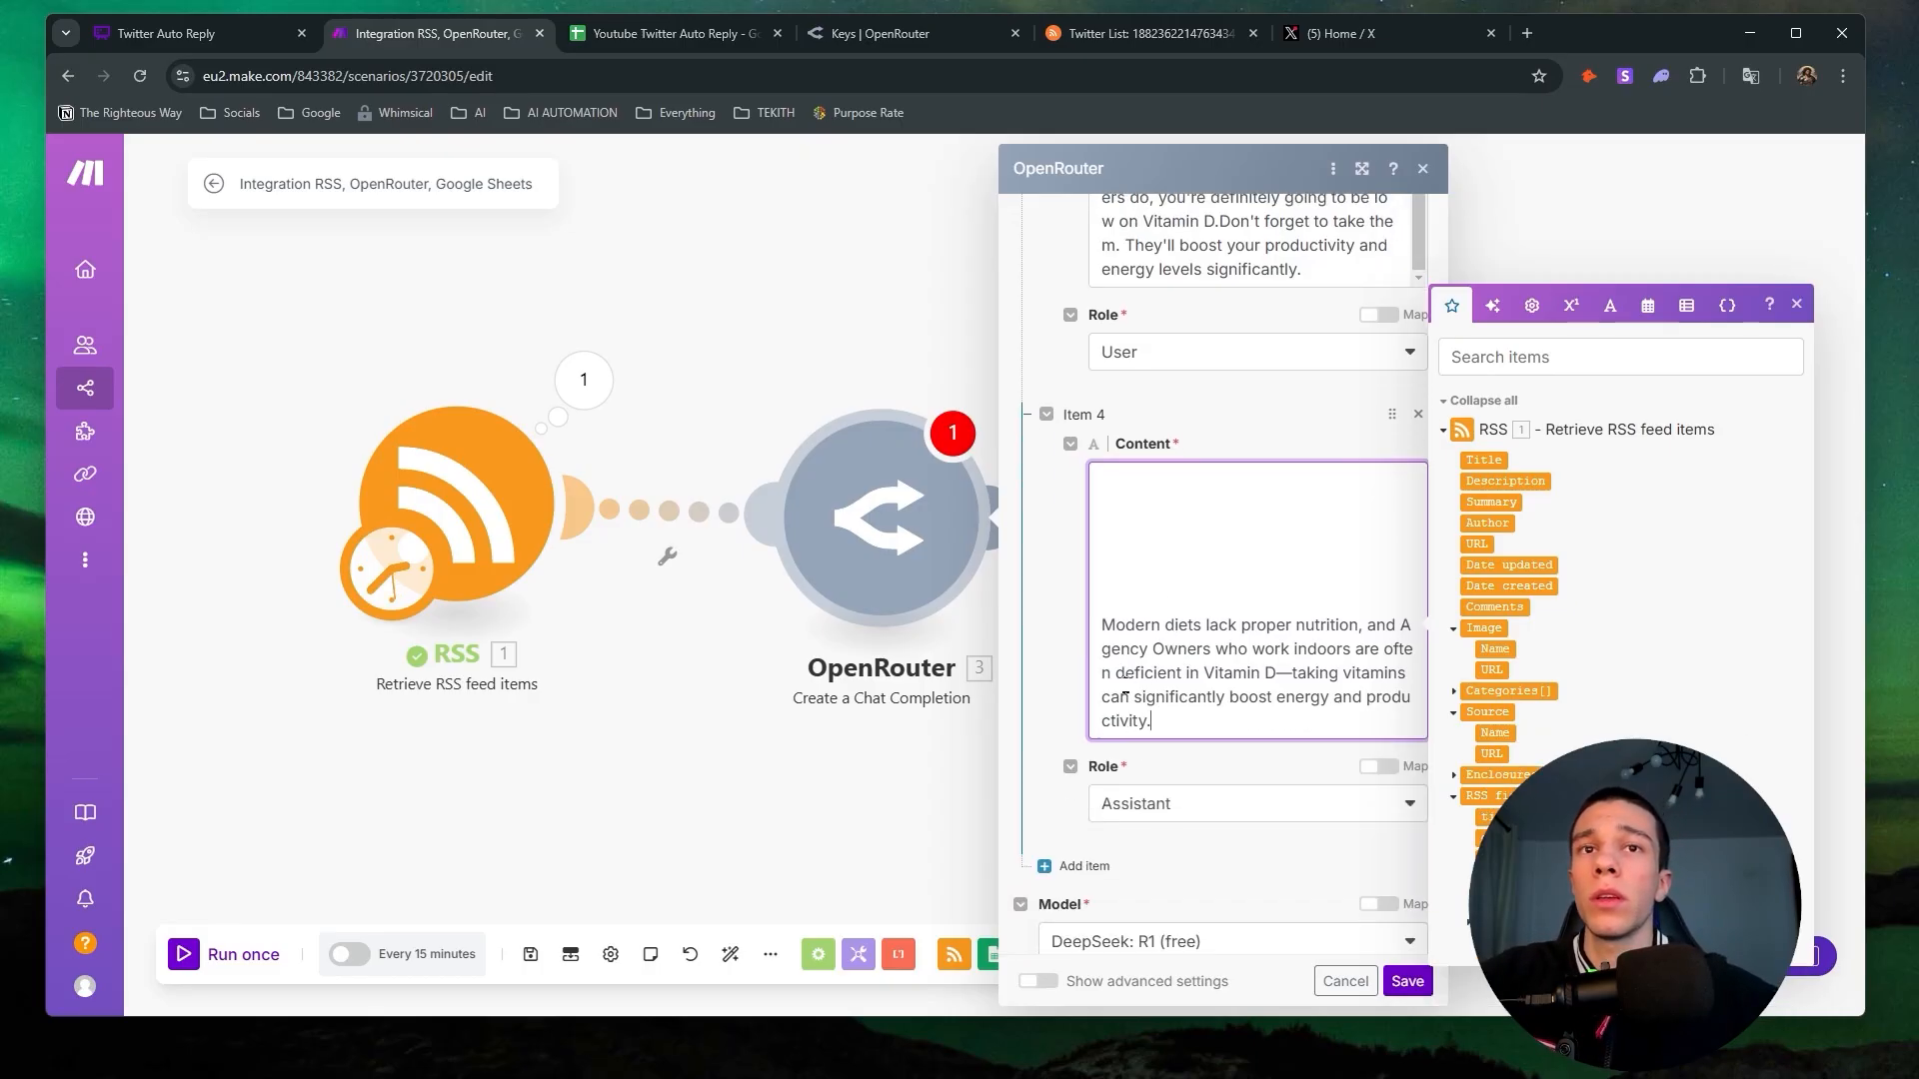
{"action": "key", "text": "Up"}
{"action": "key", "text": "Up"}
{"action": "key", "text": "Up"}
{"action": "key", "text": "Up"}
{"action": "key", "text": "Up"}
{"action": "key", "text": "BackSpace"}
{"action": "key", "text": "BackSpace"}
{"action": "key", "text": "BackSpace"}
{"action": "key", "text": "BackSpace"}
{"action": "key", "text": "BackSpace"}
{"action": "key", "text": "BackSpace"}
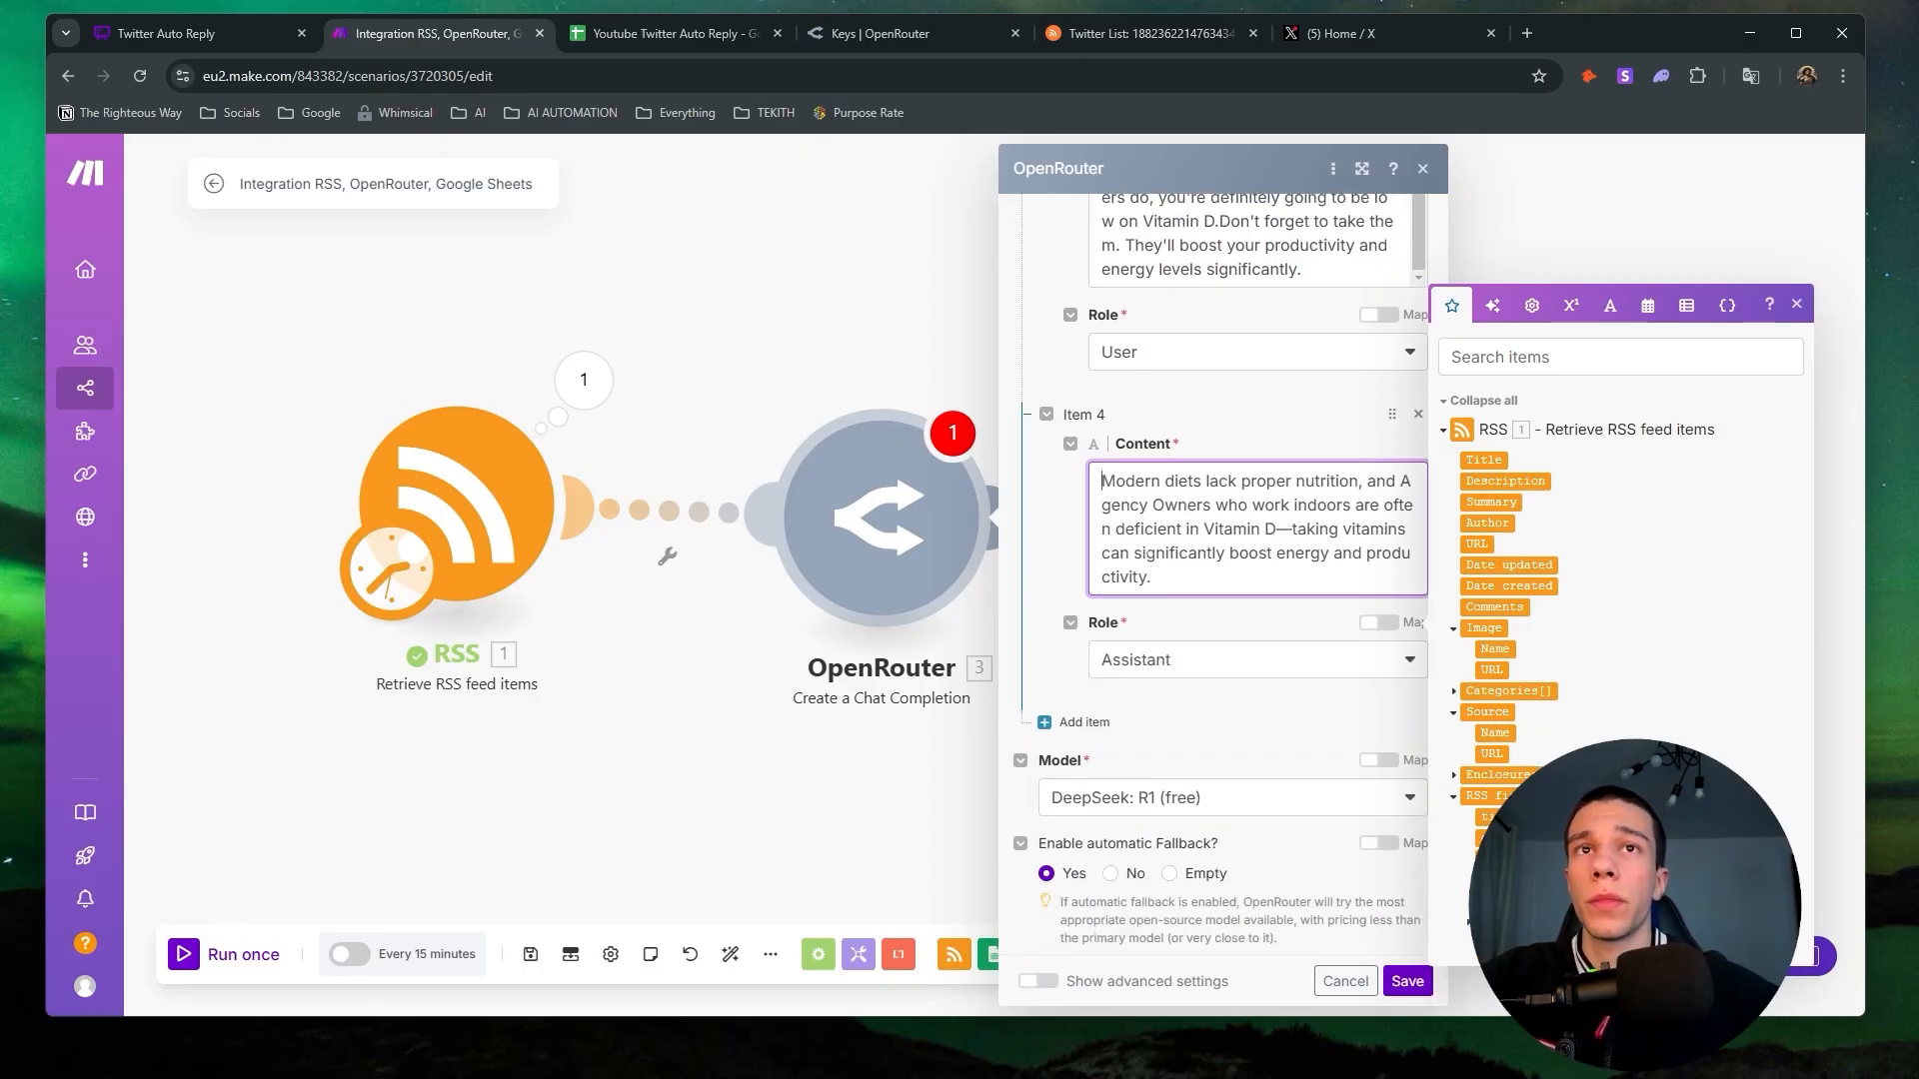
Add a fifth message to the OpenRouter module with the role User.
{"action": "left_click", "coordinate": [1082, 727]}
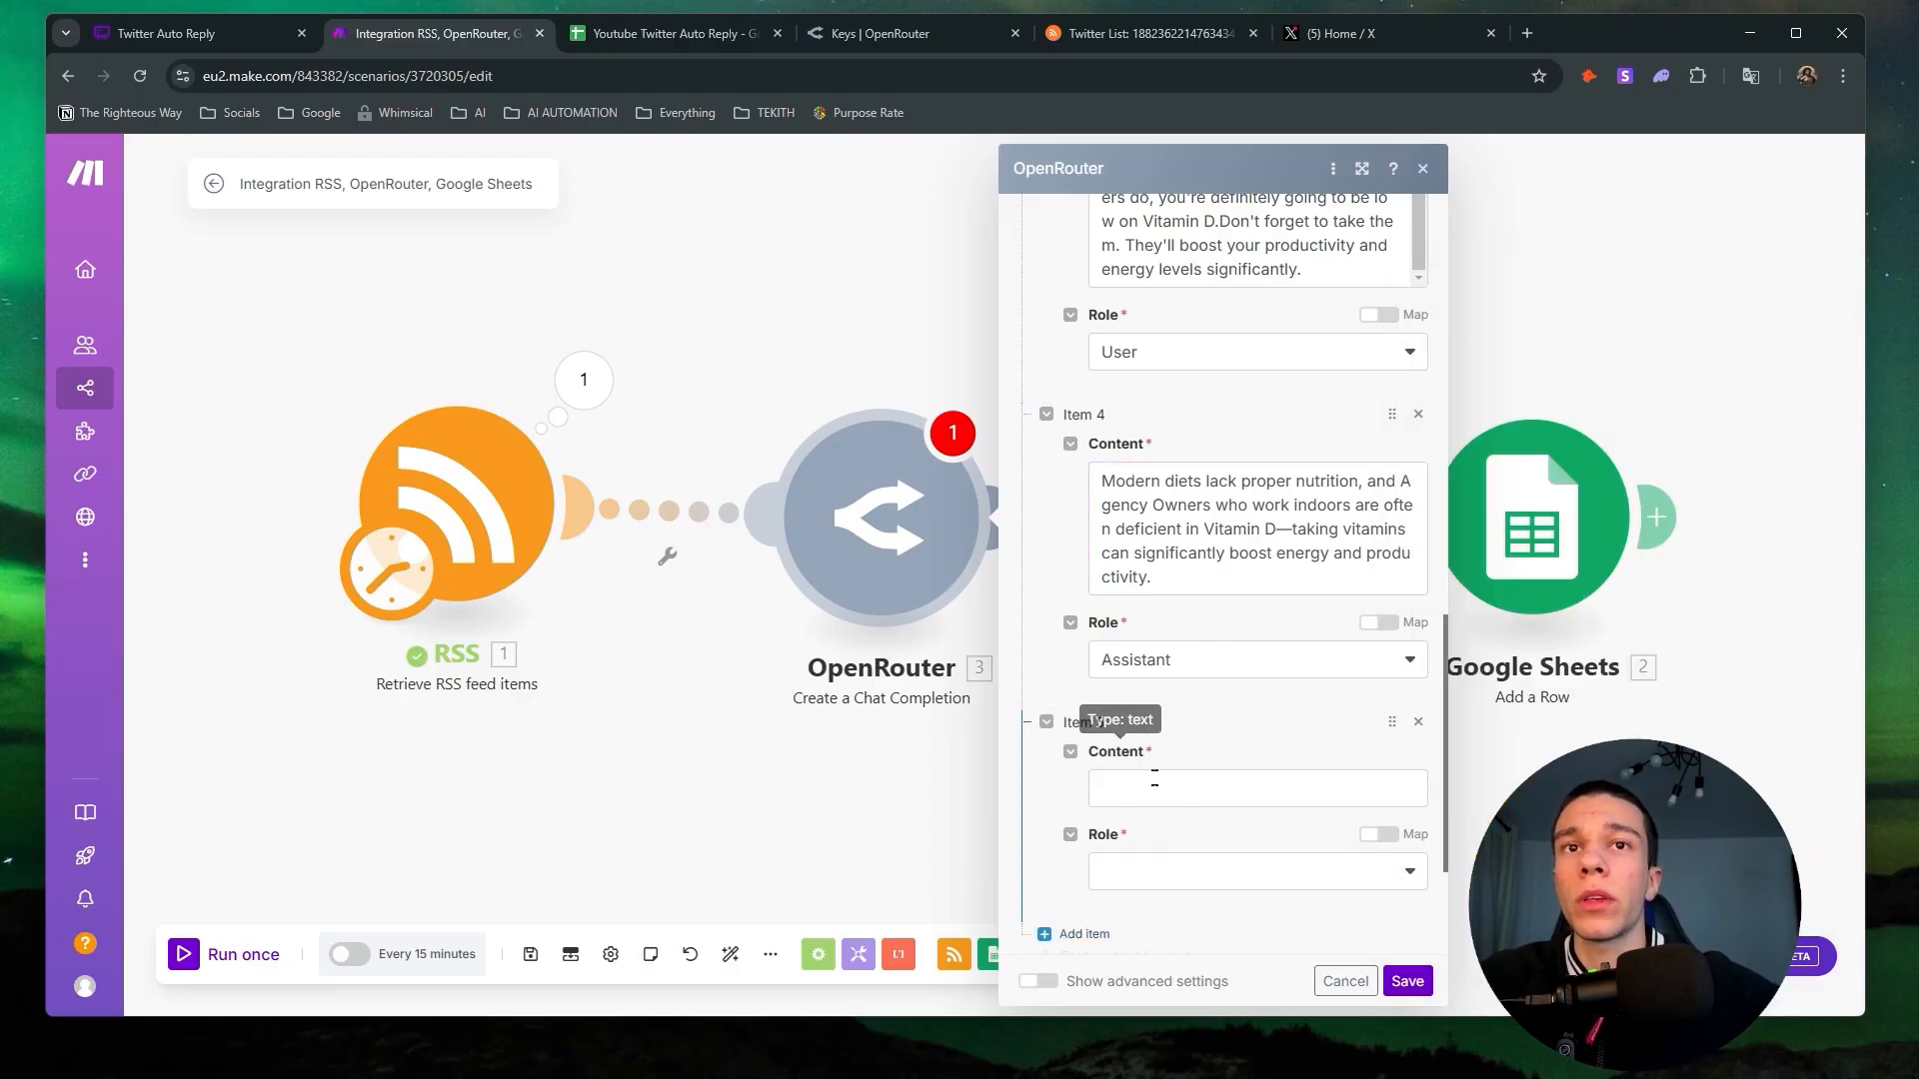
{"action": "left_click", "coordinate": [1133, 878]}
{"action": "left_click", "coordinate": [1157, 790]}
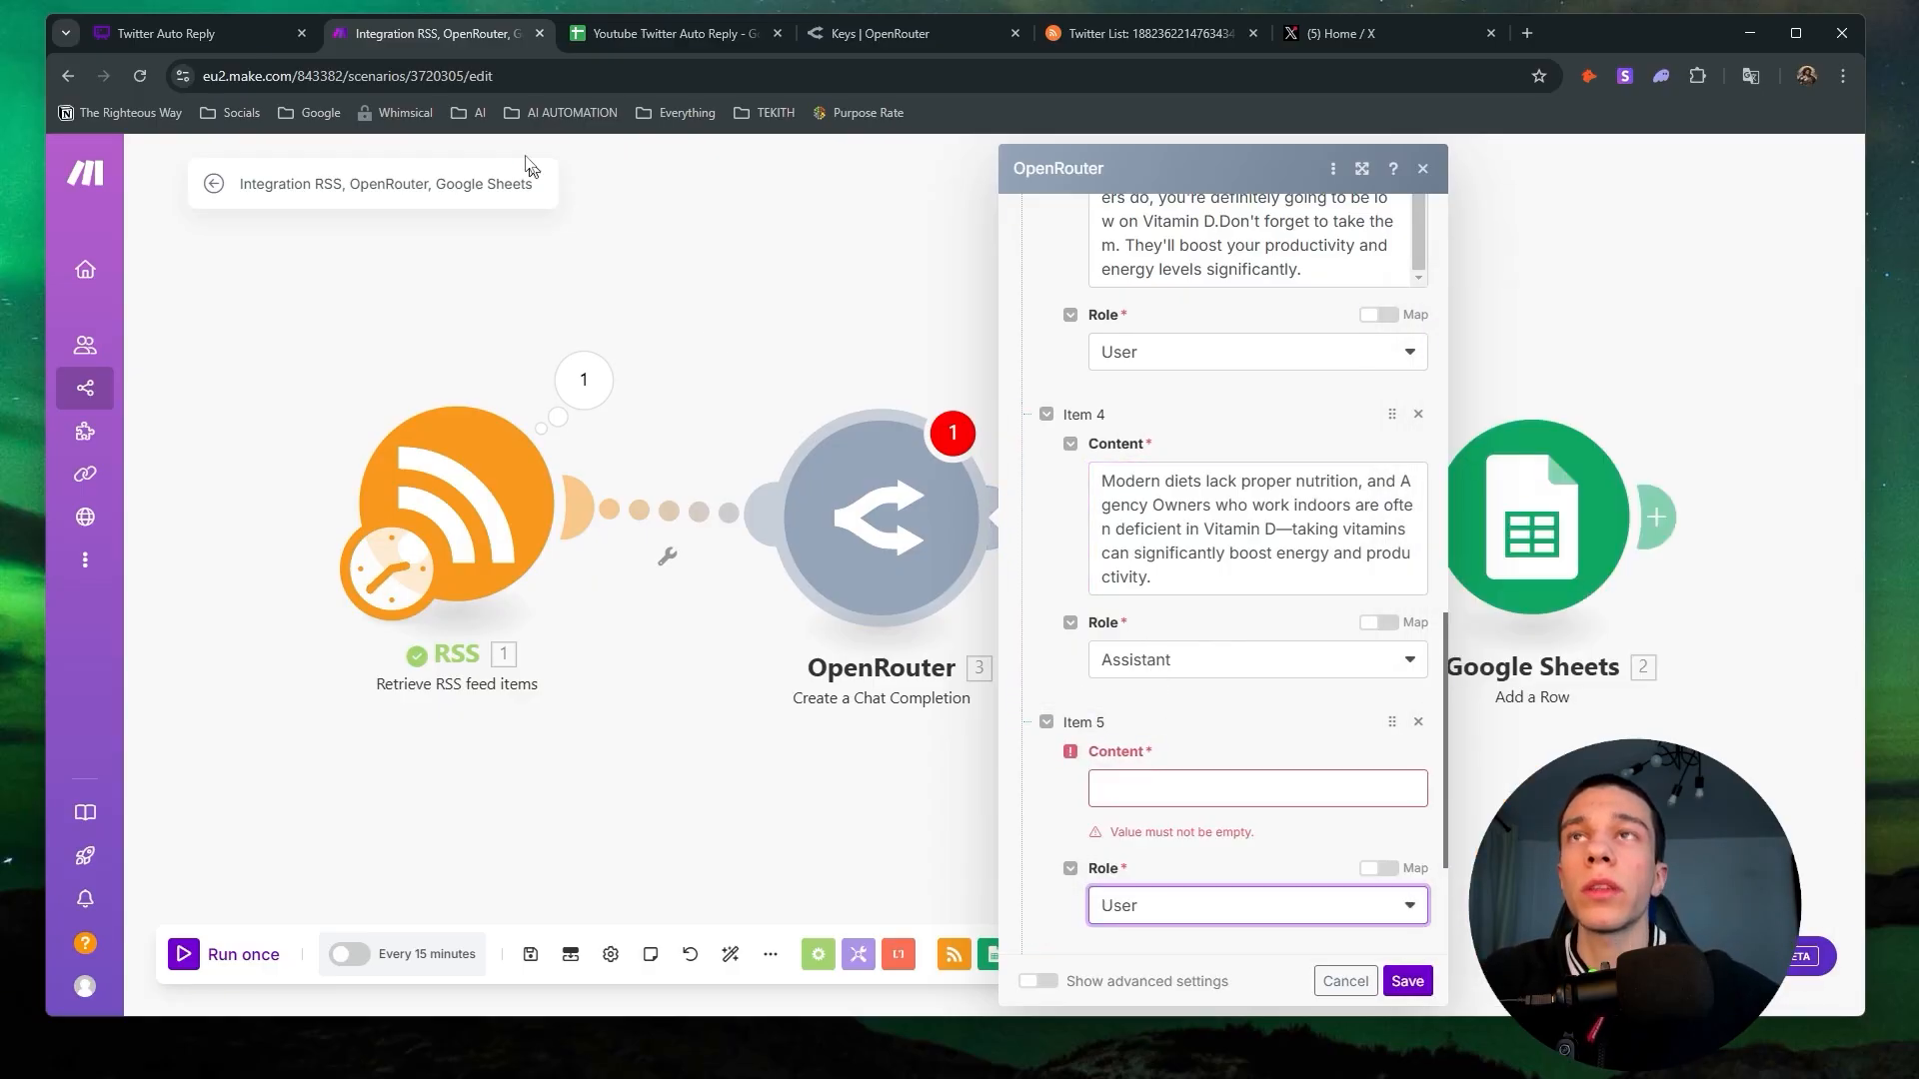
Look over the User and Assistant example prompts across the three columns of the Whimsical board.
{"action": "left_click", "coordinate": [238, 32]}
{"action": "scroll", "coordinate": [52, 455], "scroll_direction": "down", "scroll_amount": 3}
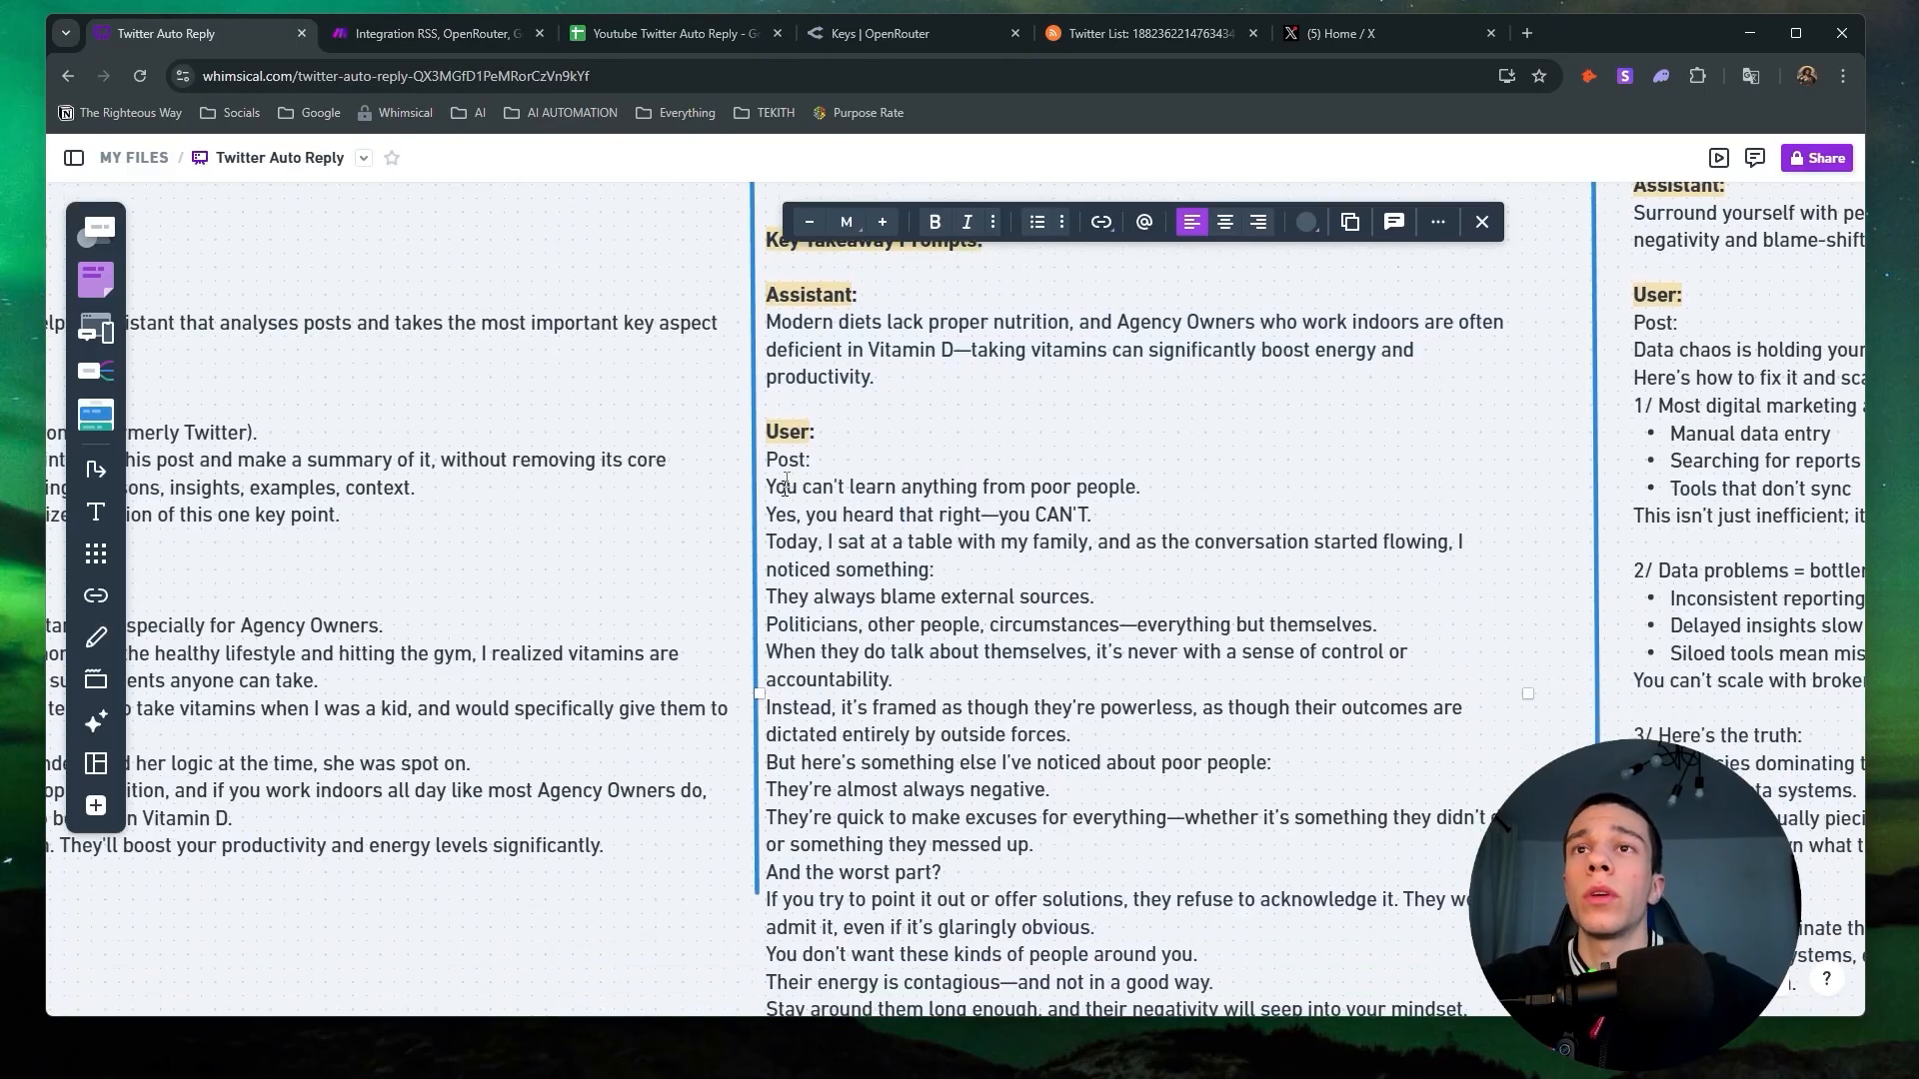
{"action": "scroll", "coordinate": [1099, 600], "scroll_direction": "down", "scroll_amount": 1}
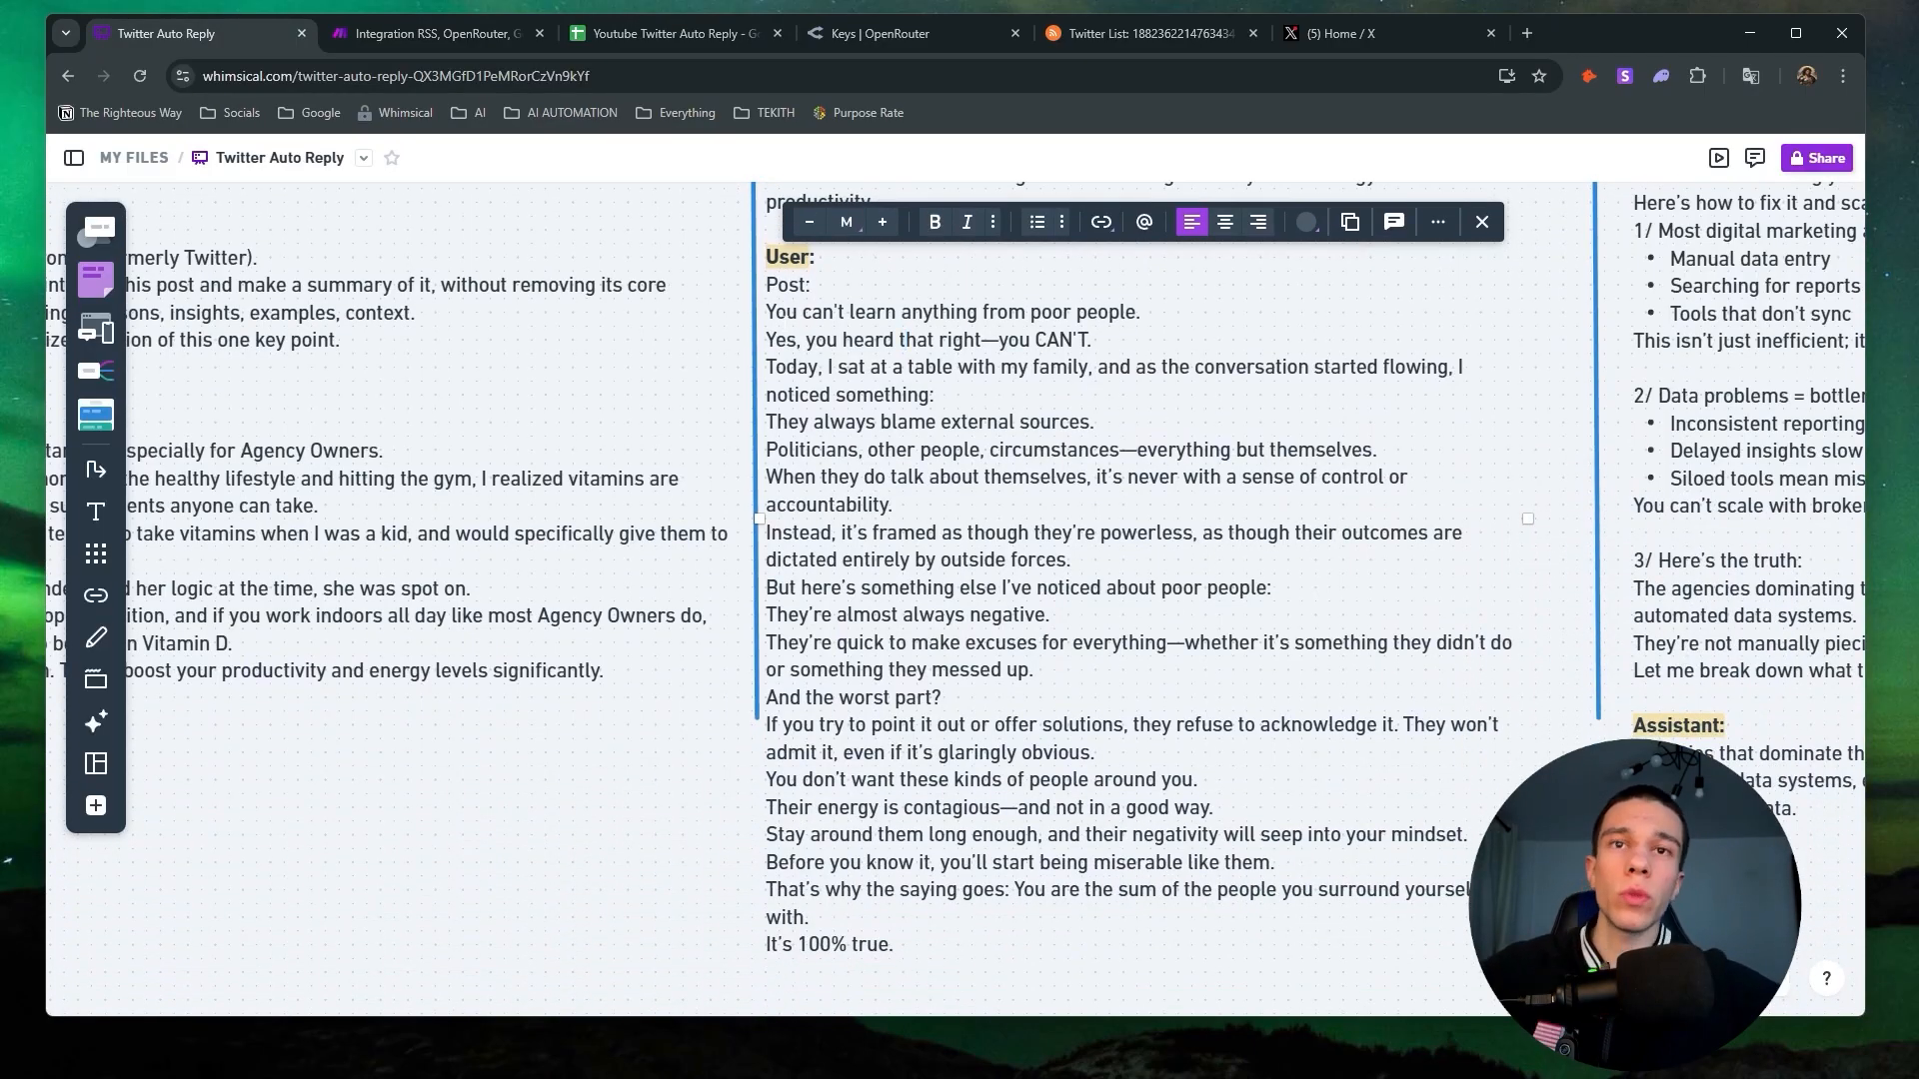
{"action": "left_click", "coordinate": [484, 919]}
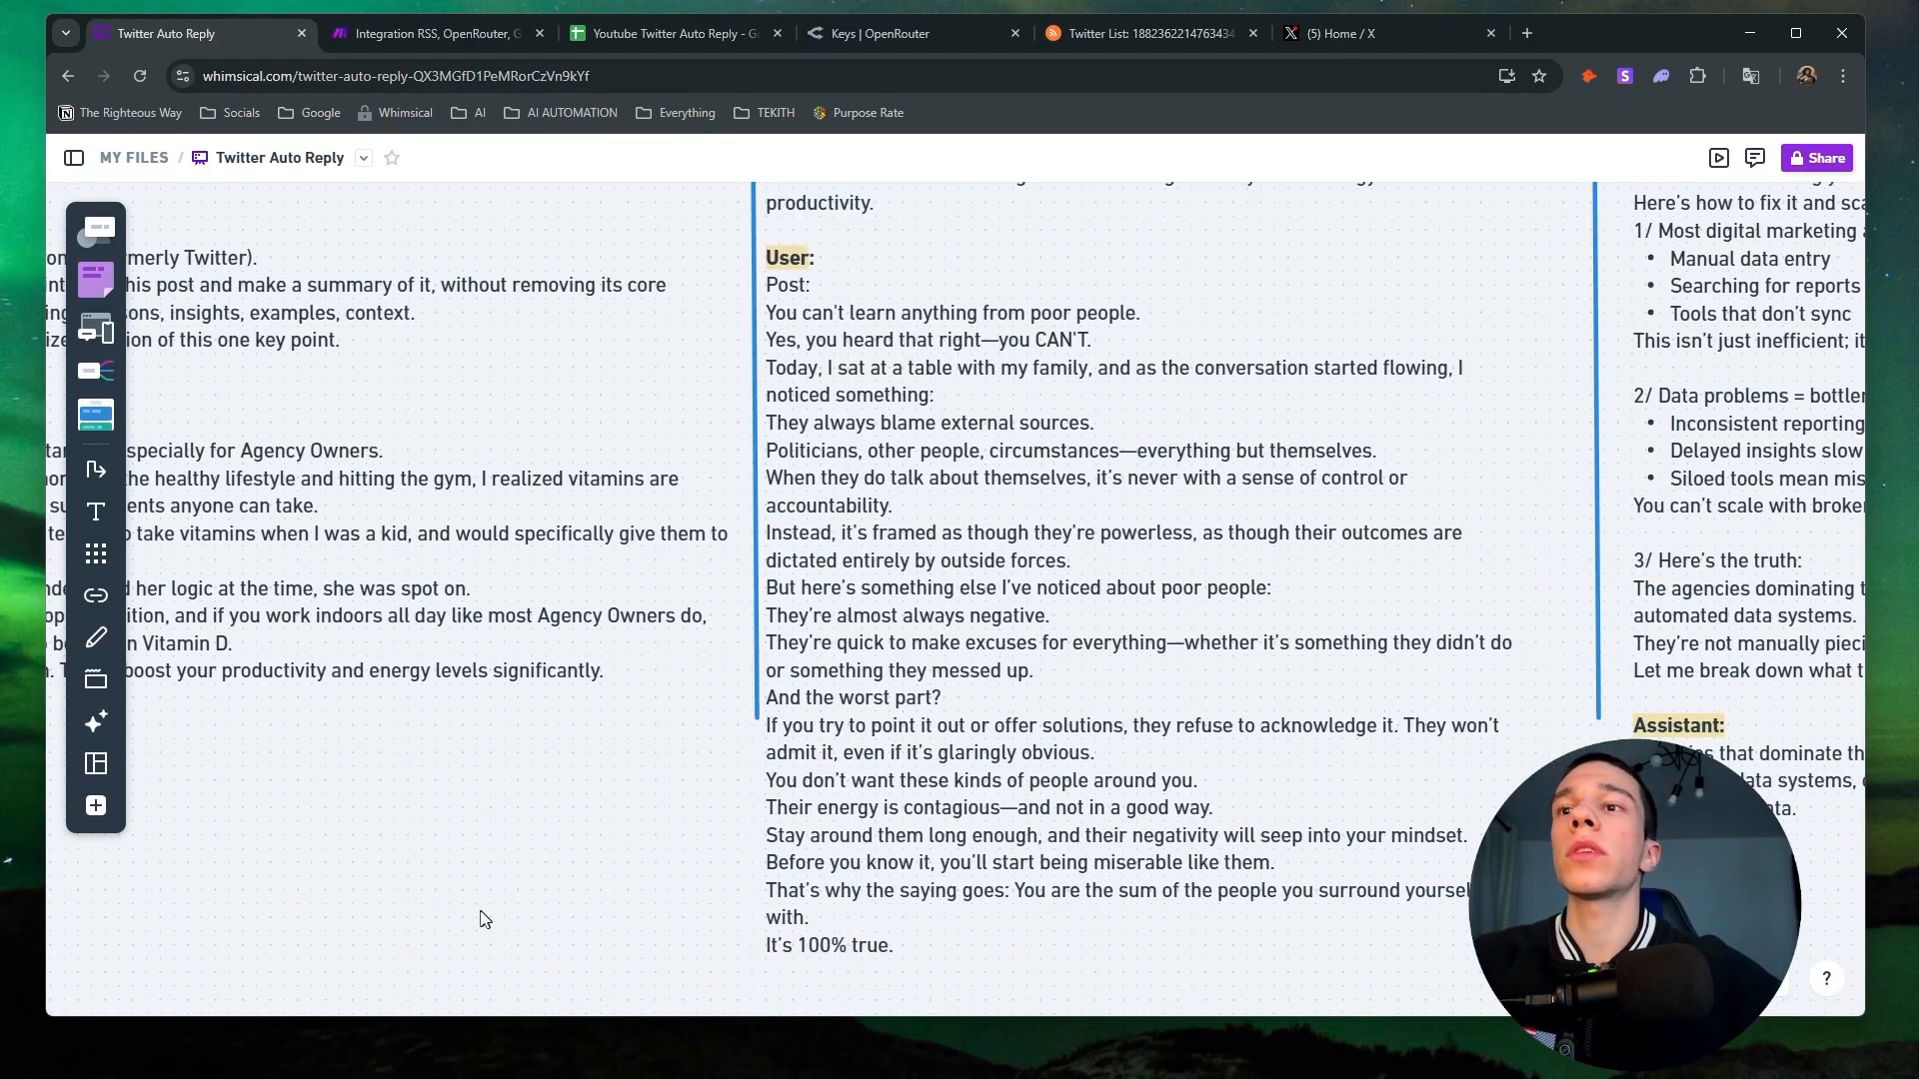
{"action": "scroll", "coordinate": [390, 851], "scroll_direction": "left", "scroll_amount": 5}
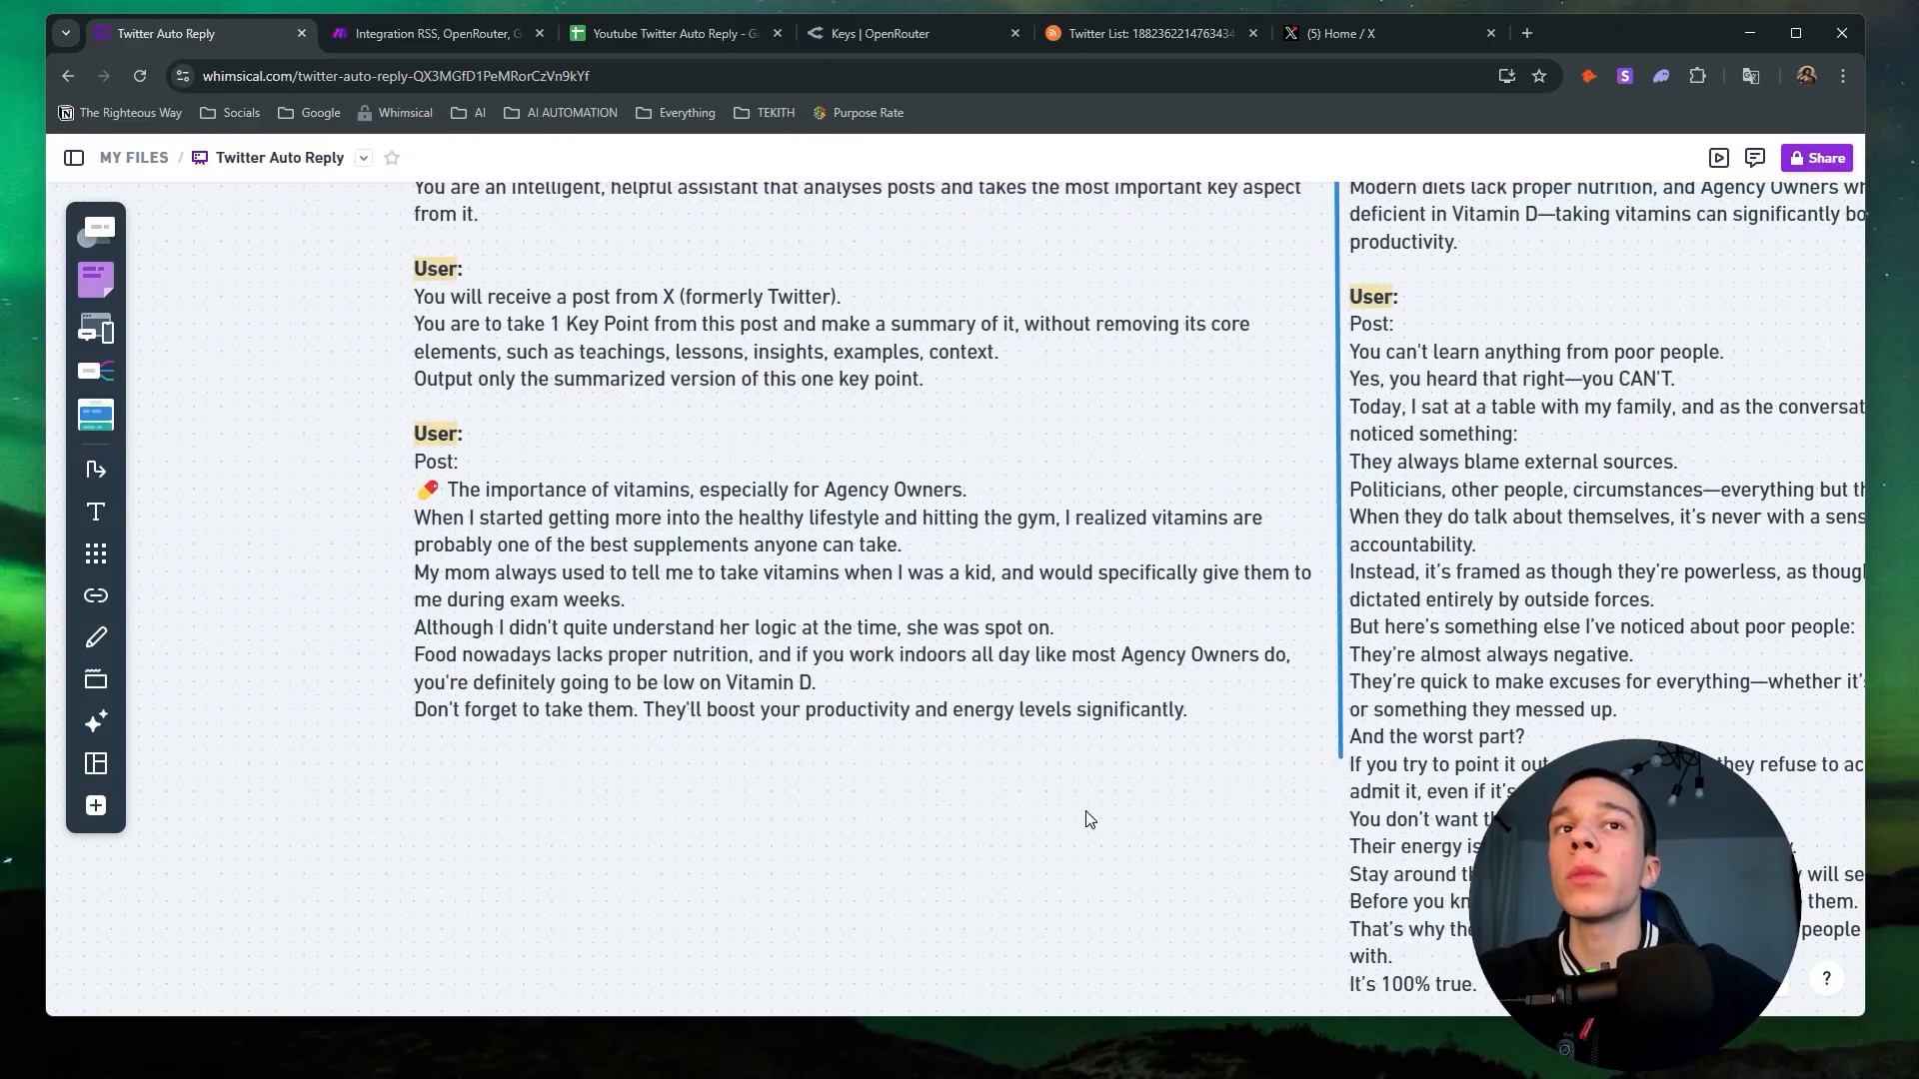
{"action": "scroll", "coordinate": [755, 685], "scroll_direction": "right", "scroll_amount": 8}
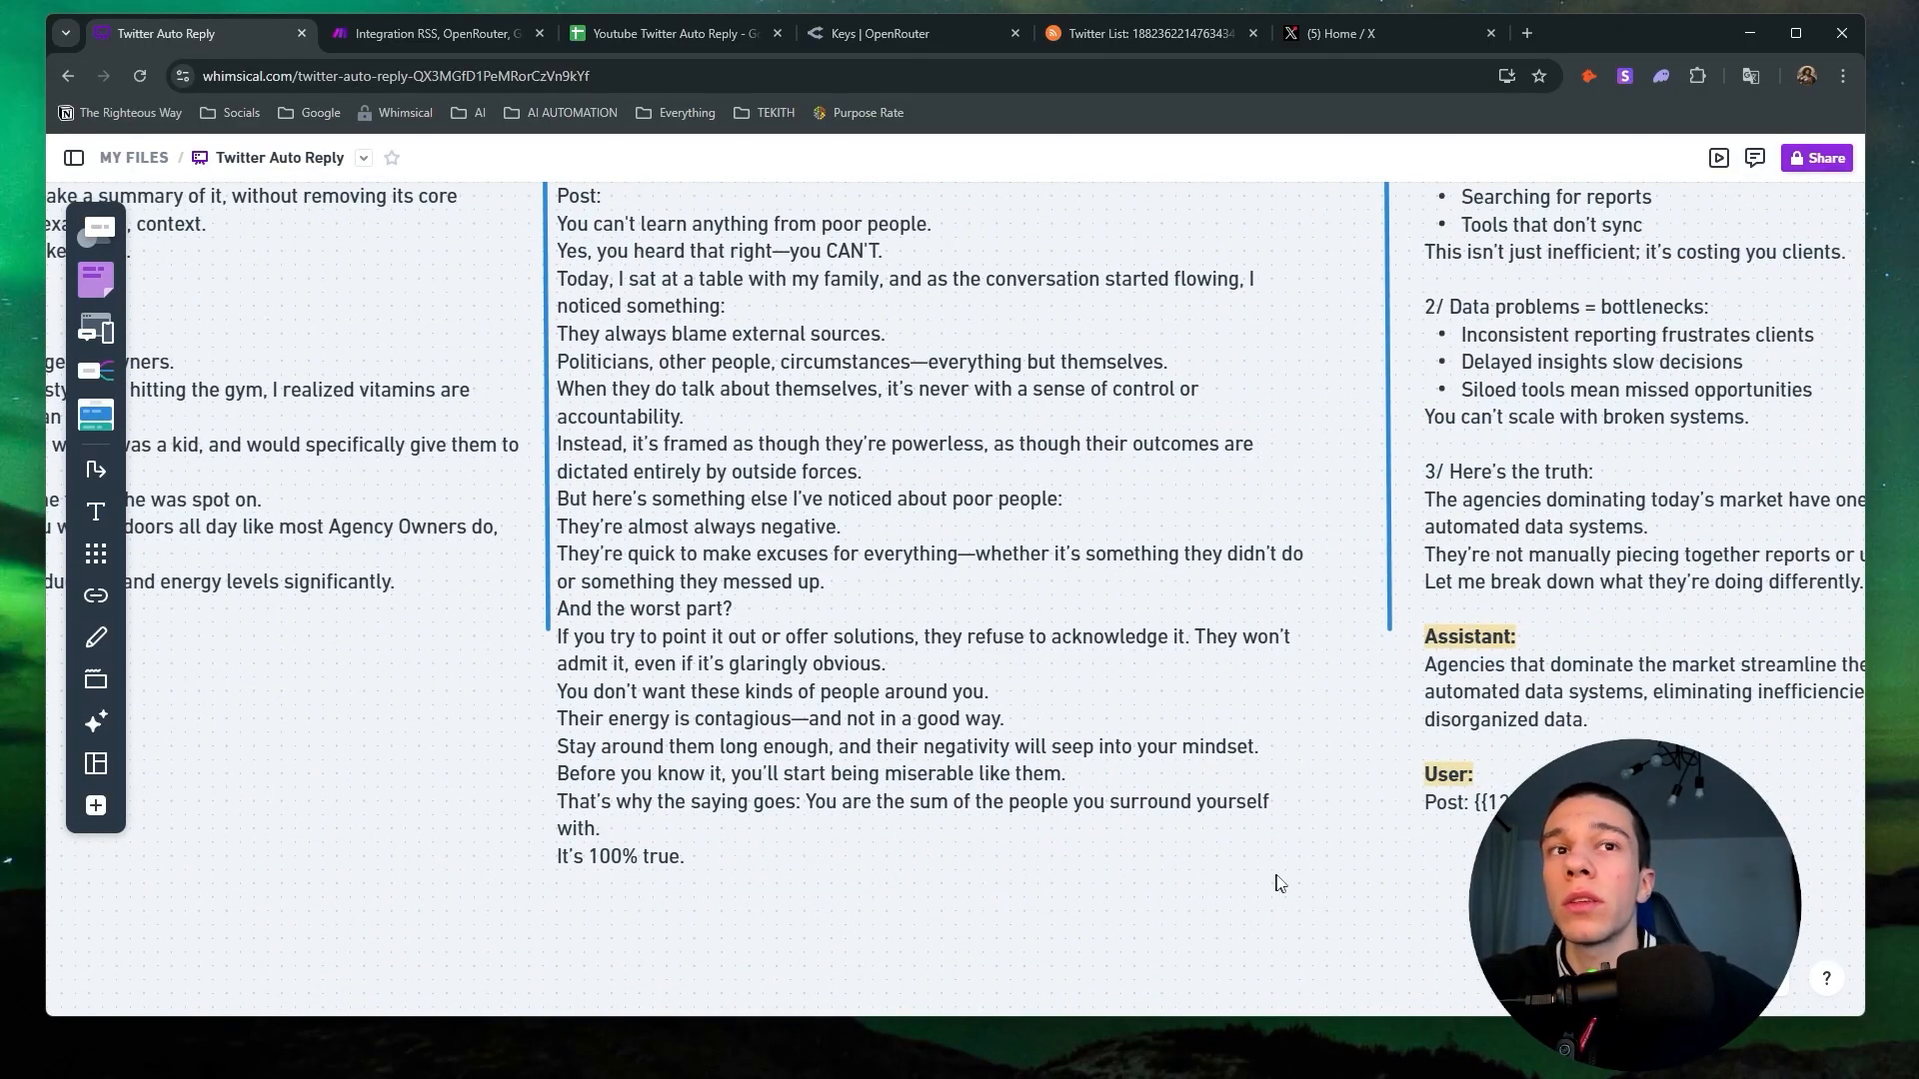
{"action": "scroll", "coordinate": [1279, 884], "scroll_direction": "up", "scroll_amount": 3}
{"action": "scroll", "coordinate": [1265, 487], "scroll_direction": "right", "scroll_amount": 5}
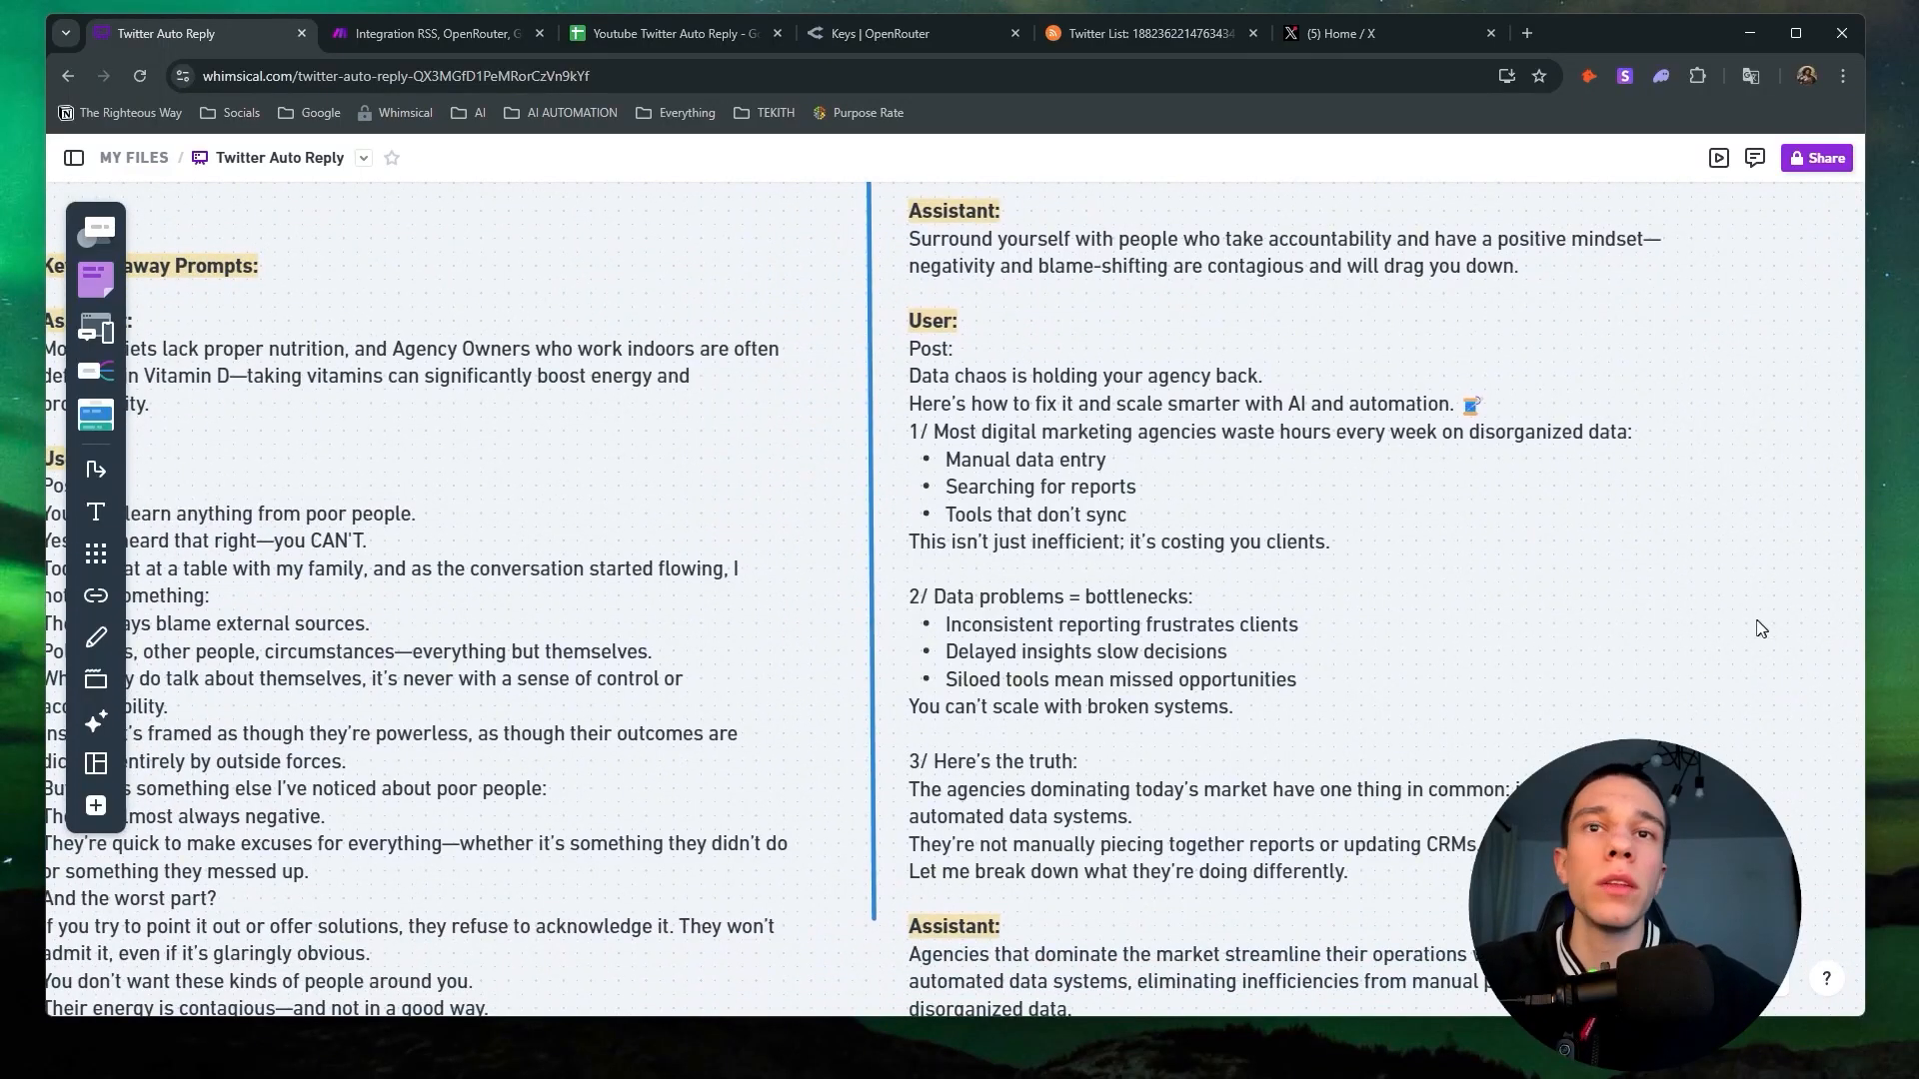
{"action": "scroll", "coordinate": [1762, 628], "scroll_direction": "down", "scroll_amount": 3}
{"action": "scroll", "coordinate": [1761, 628], "scroll_direction": "left", "scroll_amount": 6}
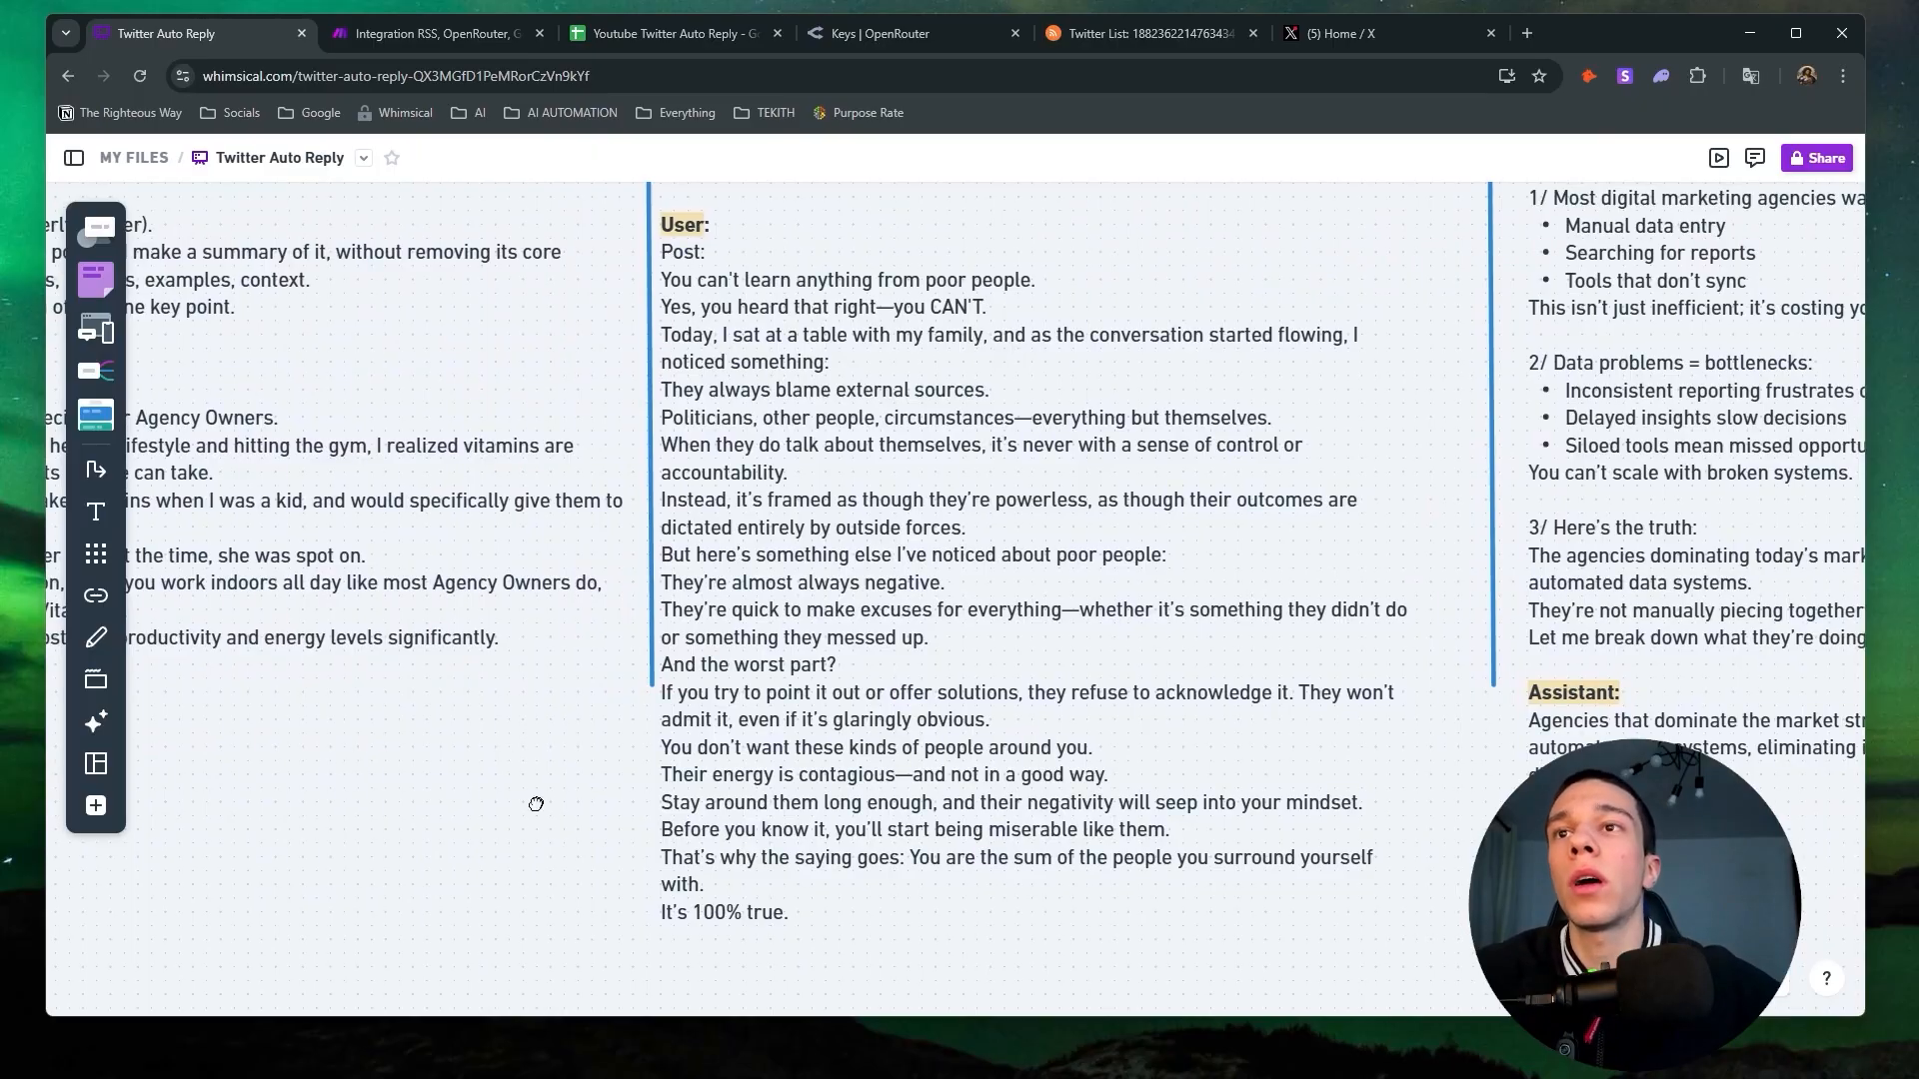
Copy the example post "You can't learn anything from poor people", including its "Post:" line, into message 5's content in Make.
{"action": "scroll", "coordinate": [536, 801], "scroll_direction": "up", "scroll_amount": 1}
{"action": "double_click", "coordinate": [697, 458]}
{"action": "scroll", "coordinate": [765, 797], "scroll_direction": "down", "scroll_amount": 1}
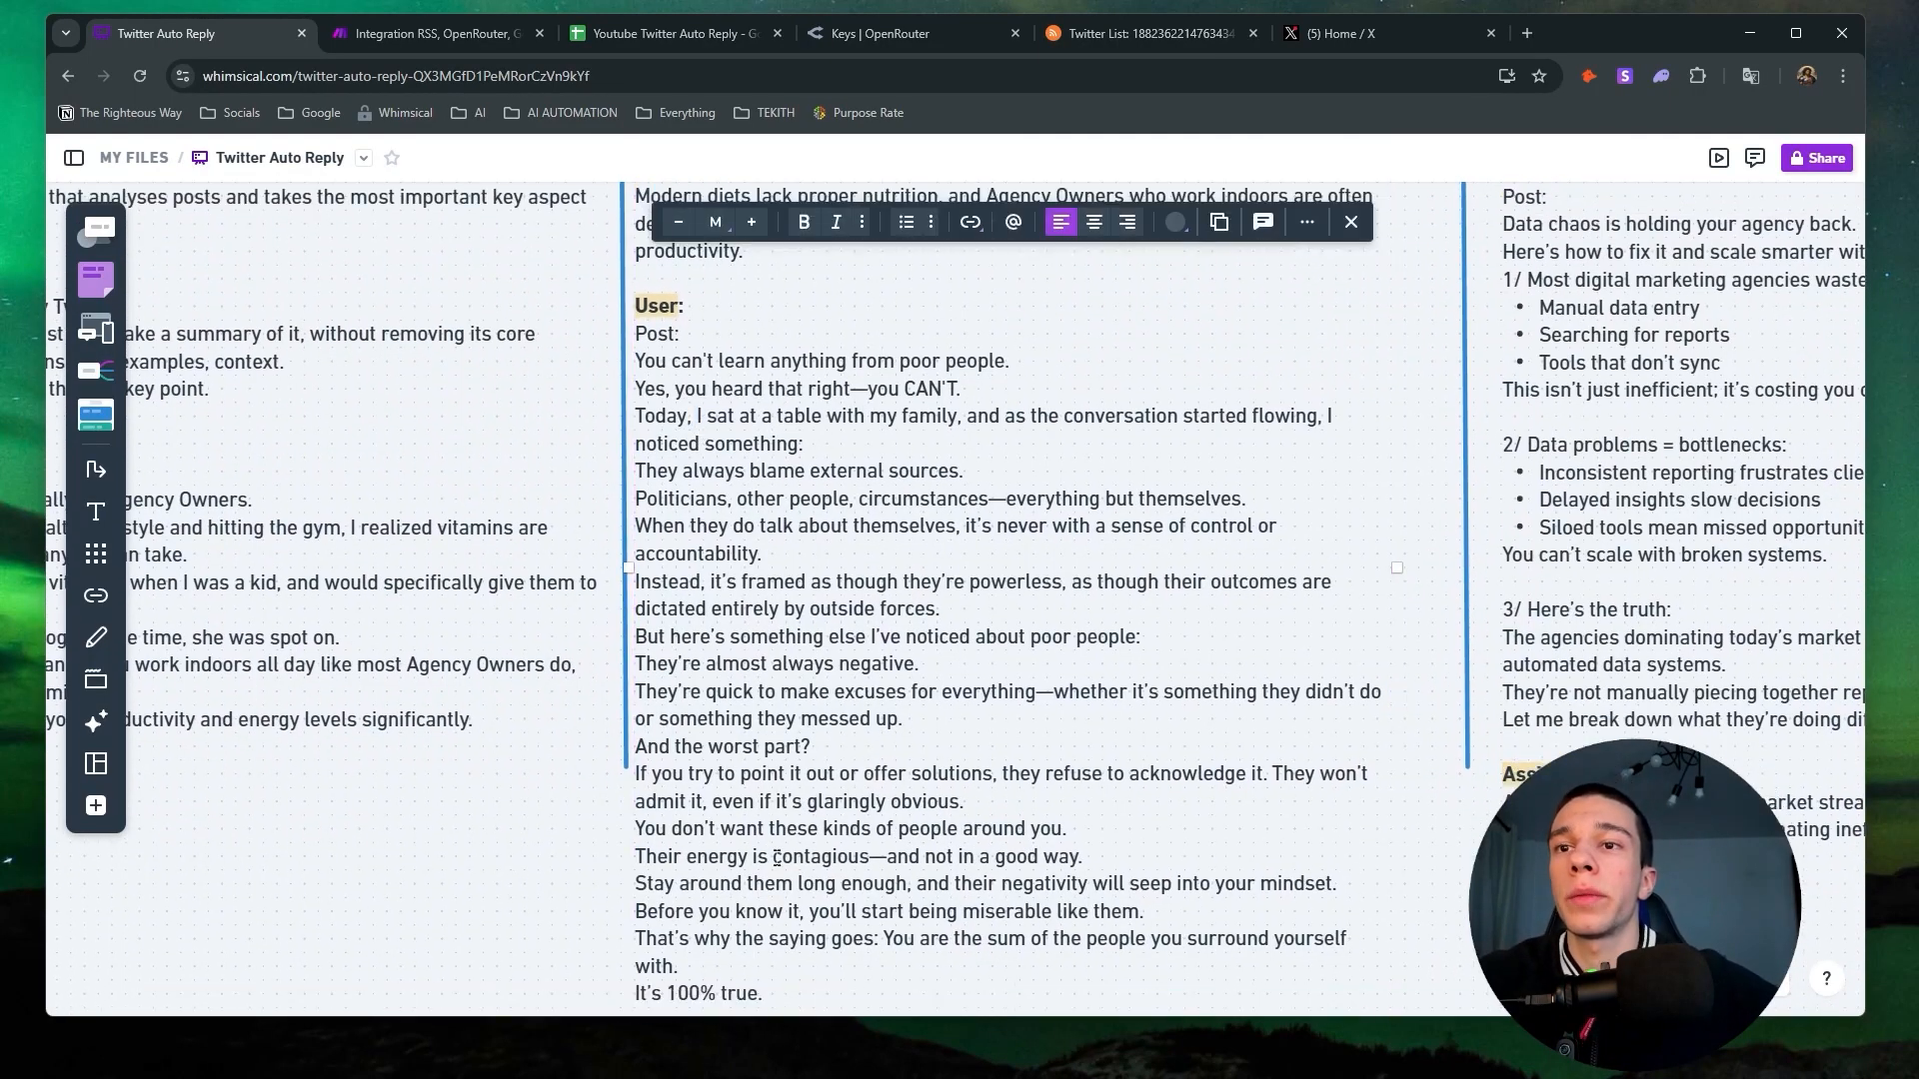
{"action": "left_click_drag", "start_coordinate": [800, 946], "coordinate": [633, 285]}
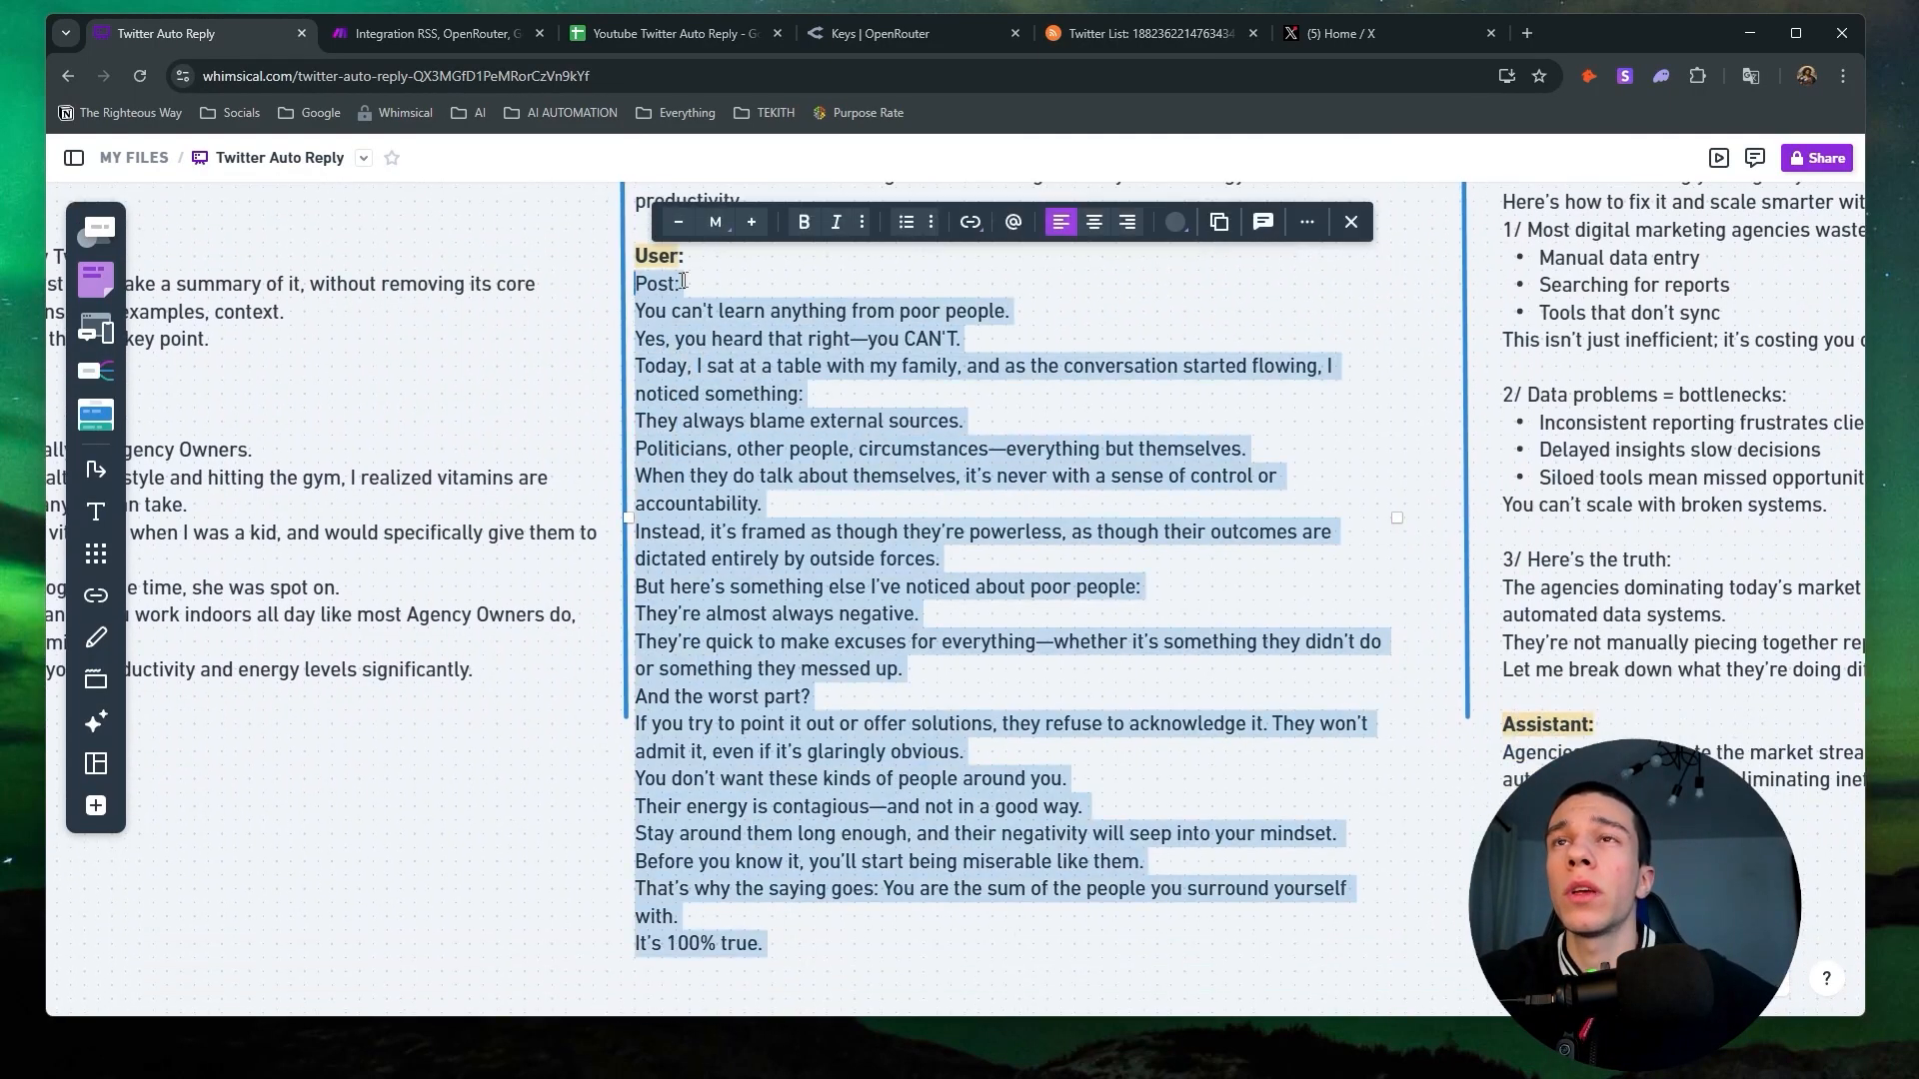
{"action": "left_click", "coordinate": [406, 33]}
{"action": "left_click", "coordinate": [1155, 789]}
{"action": "key", "text": "ctrl+v"}
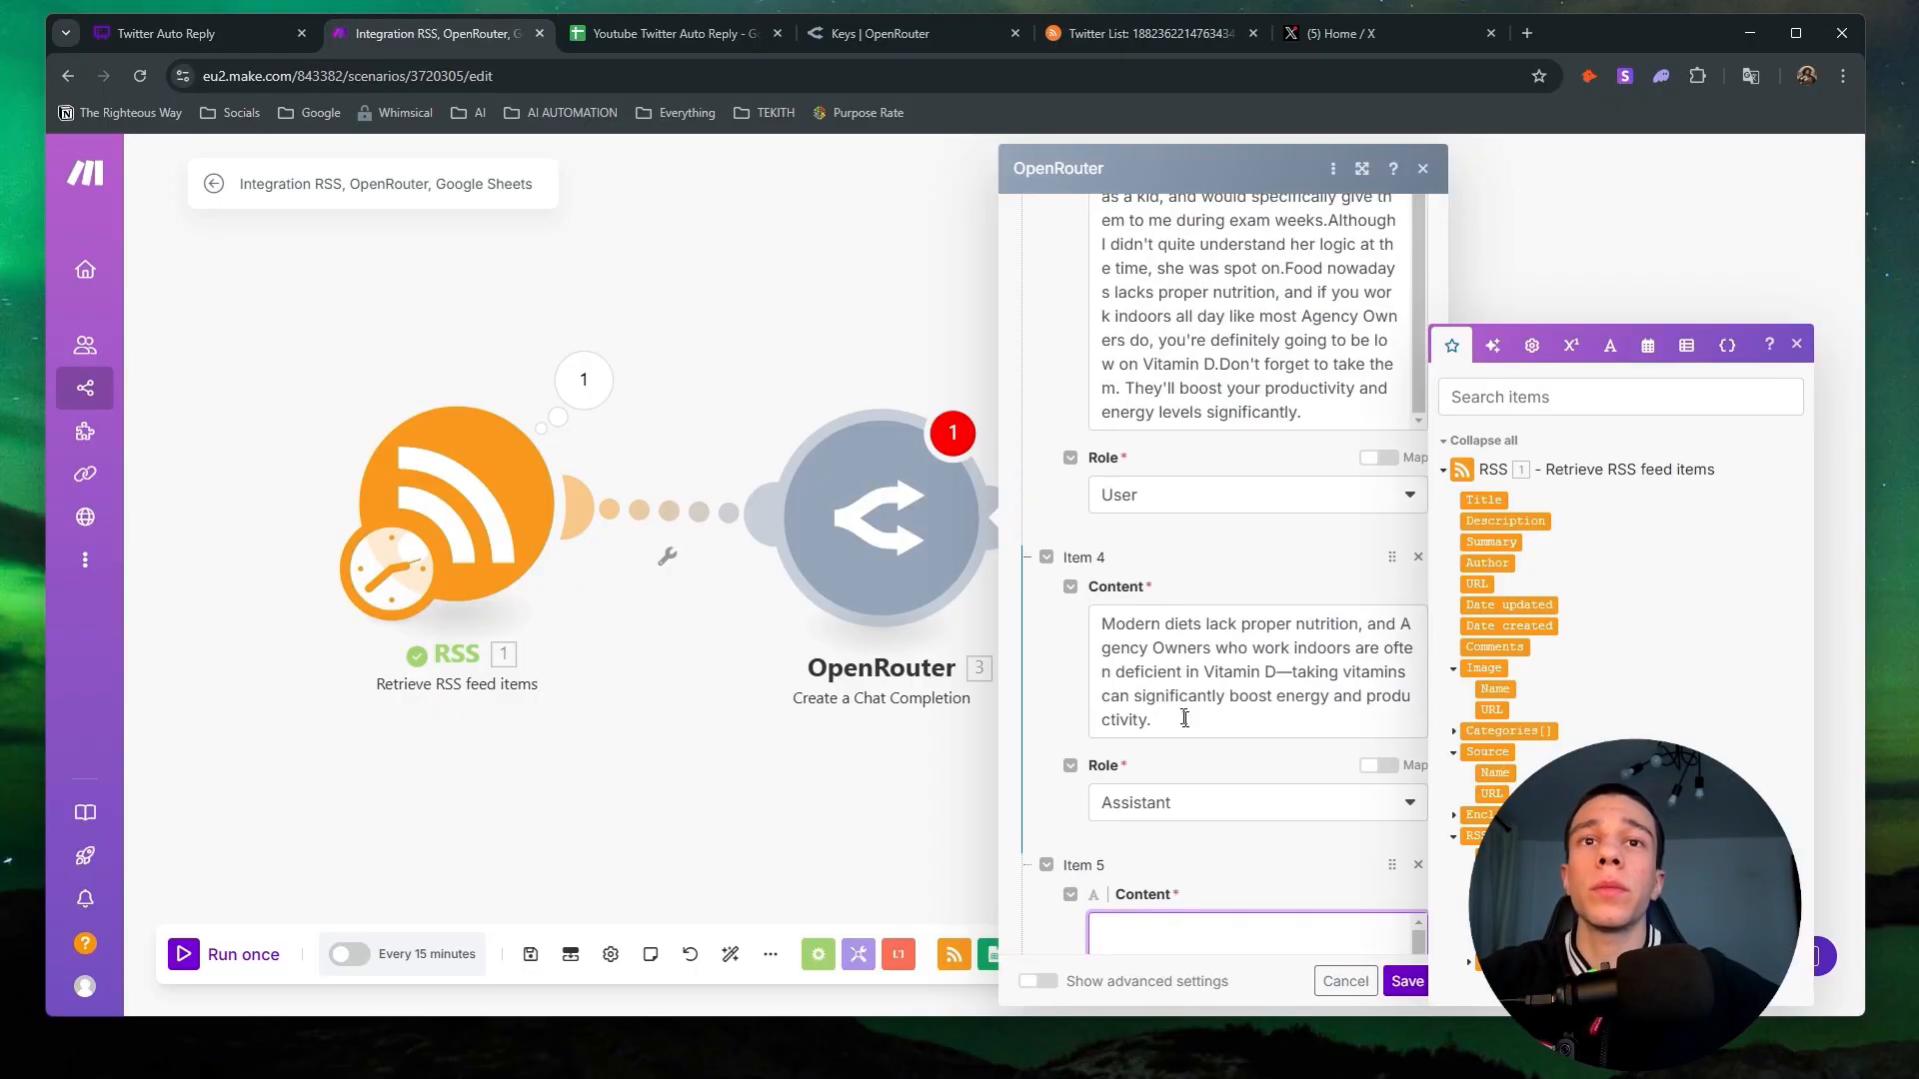
Remove the blank lines above the text in message 5 and put "Post:" on its own line.
{"action": "key", "text": "BackSpace"}
{"action": "key", "text": "BackSpace"}
{"action": "key", "text": "BackSpace"}
{"action": "key", "text": "BackSpace"}
{"action": "key", "text": "BackSpace"}
{"action": "key", "text": "Down"}
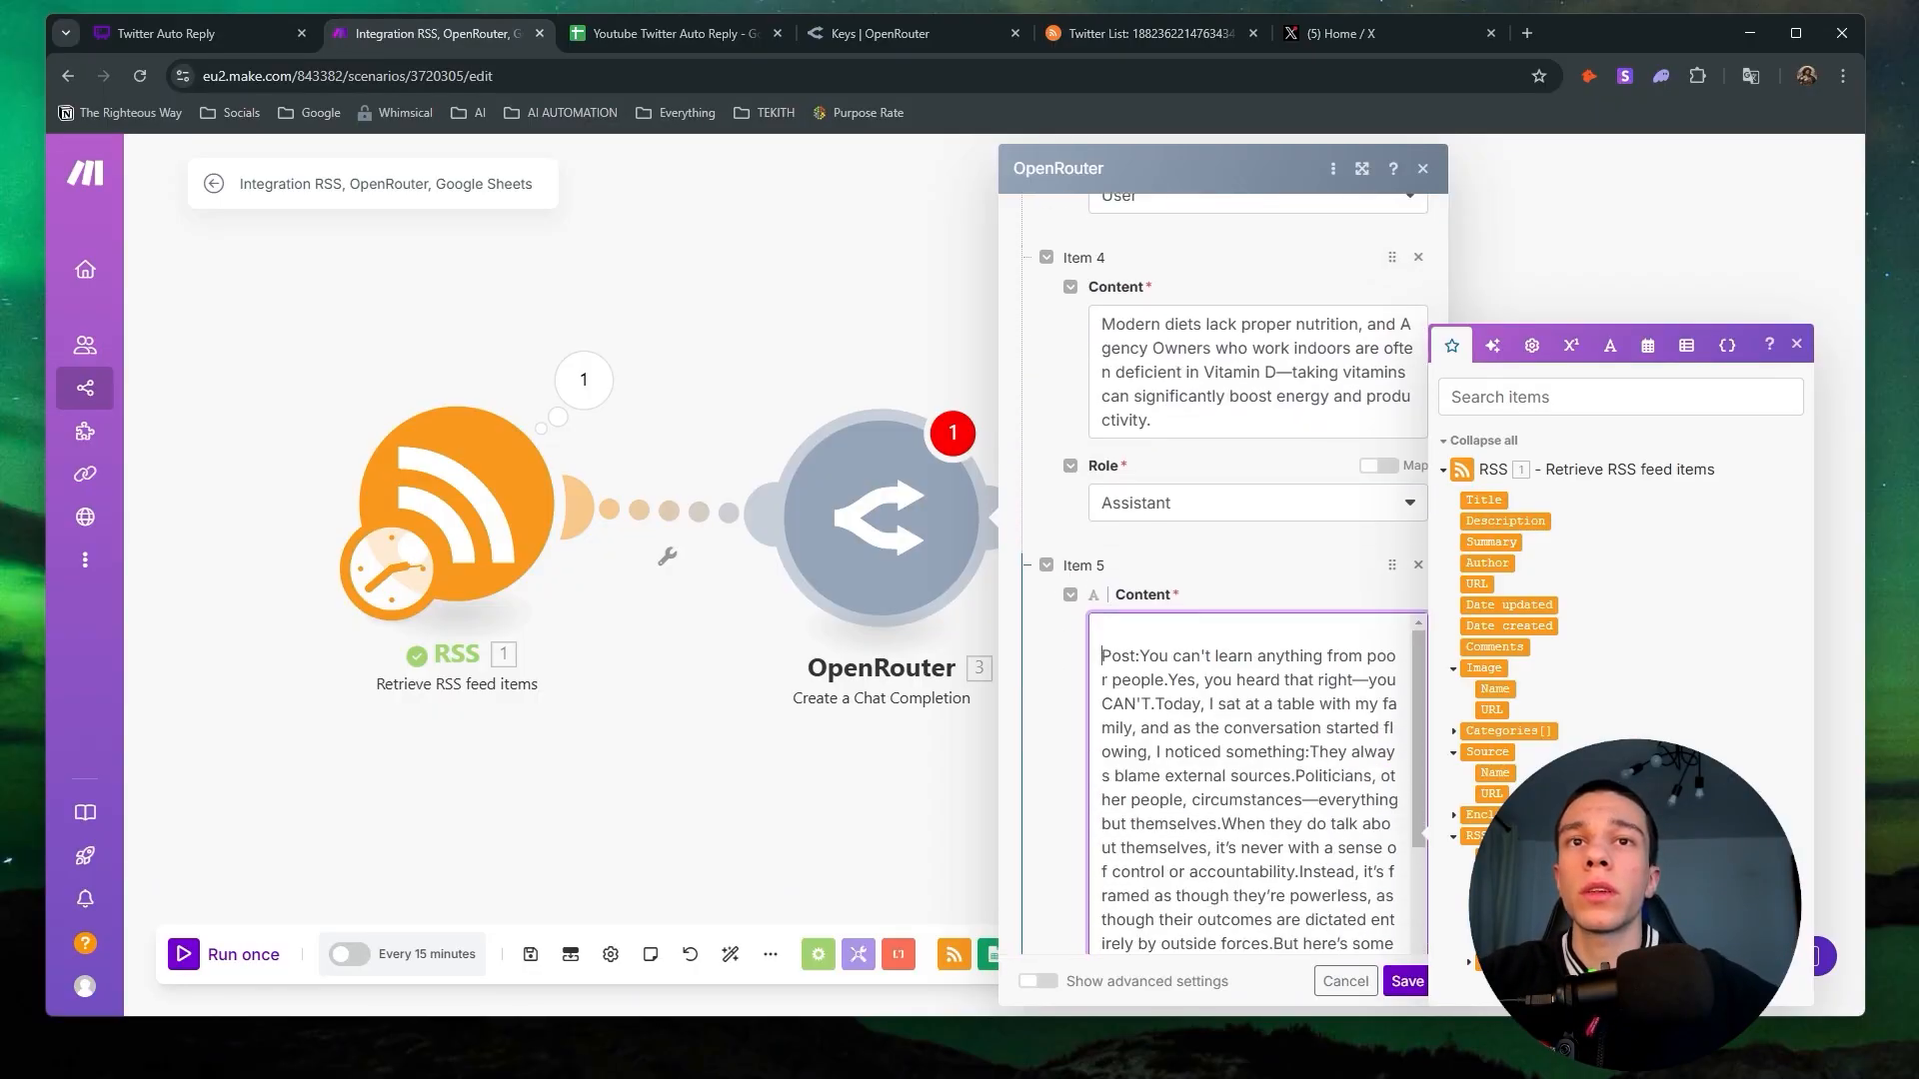
{"action": "key", "text": "BackSpace"}
{"action": "key", "text": "Right"}
{"action": "key", "text": "Right"}
{"action": "key", "text": "Right"}
{"action": "key", "text": "Right"}
{"action": "key", "text": "Right"}
{"action": "key", "text": "Return"}
Remove the trailing blank line from message 5 and add a sixth message with the role Assistant.
{"action": "scroll", "coordinate": [1141, 652], "scroll_direction": "down", "scroll_amount": 9}
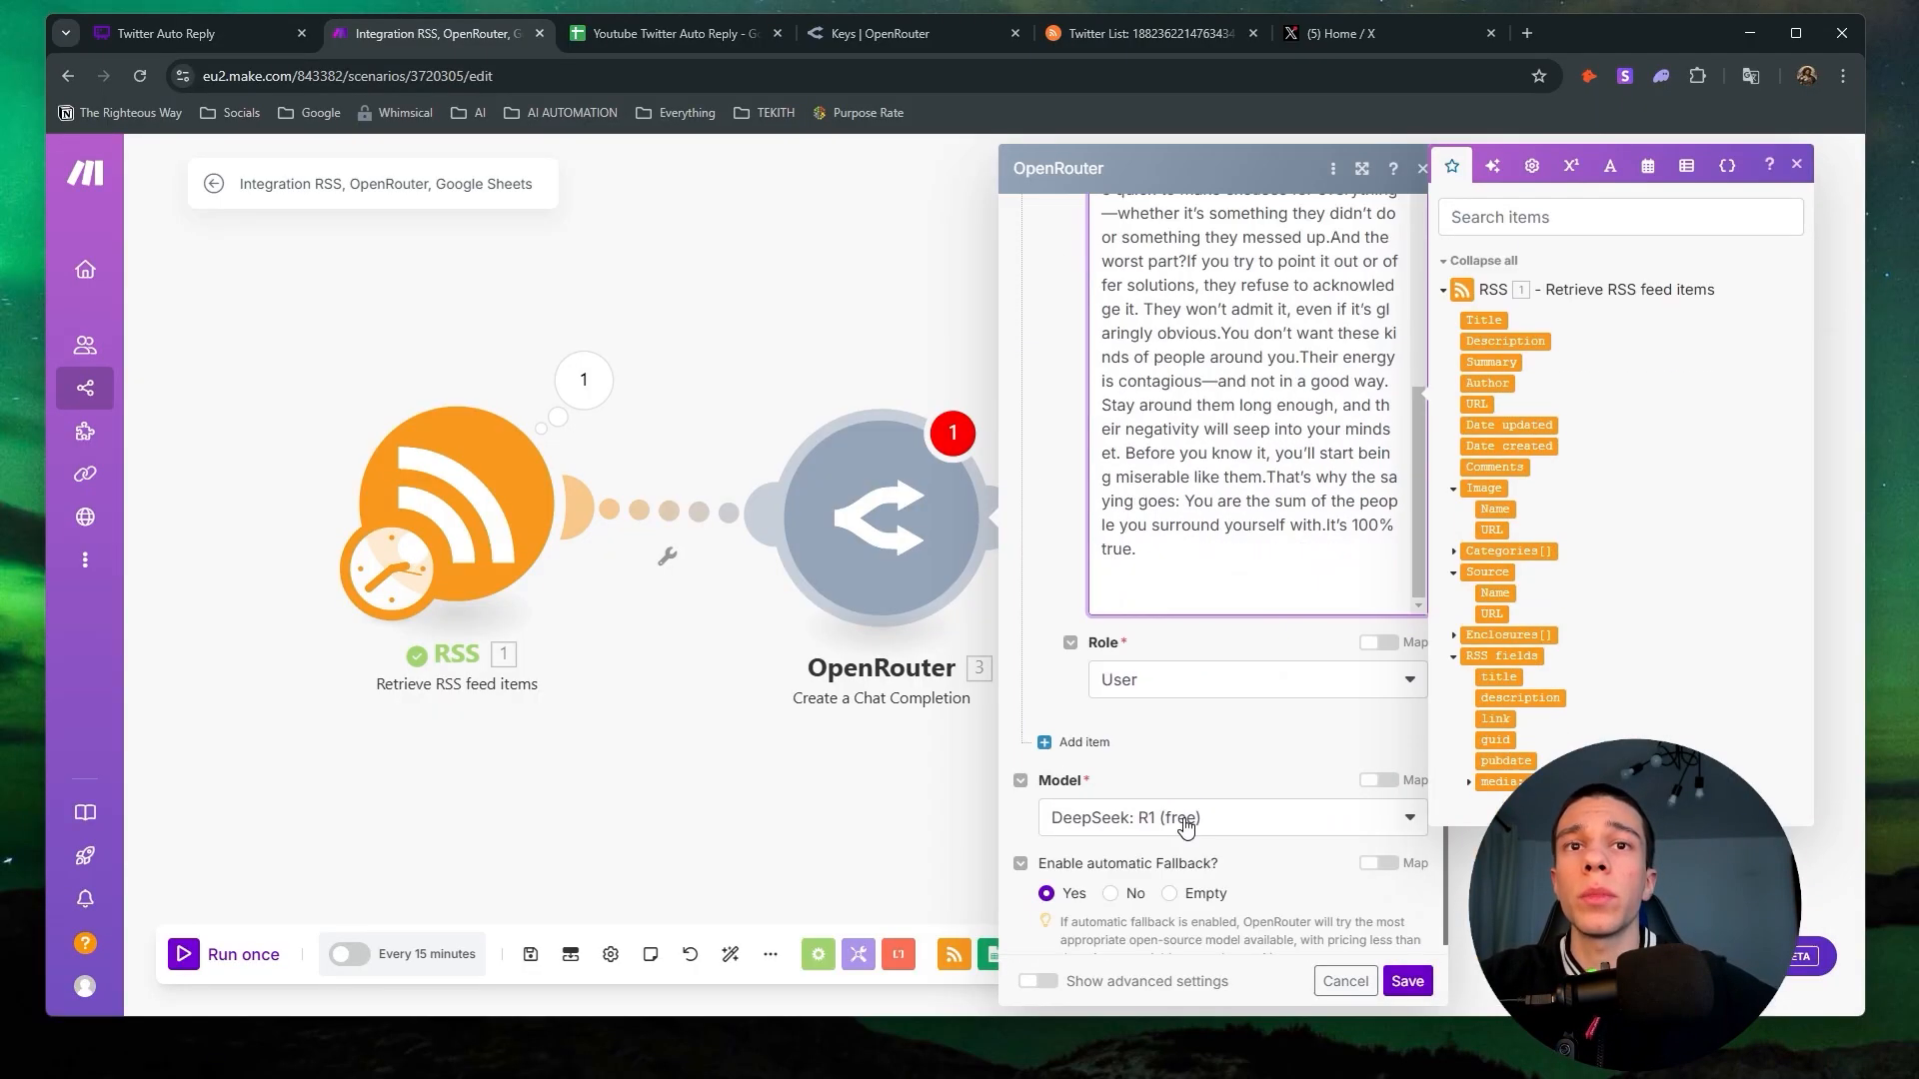
{"action": "left_click", "coordinate": [1155, 568]}
{"action": "key", "text": "BackSpace"}
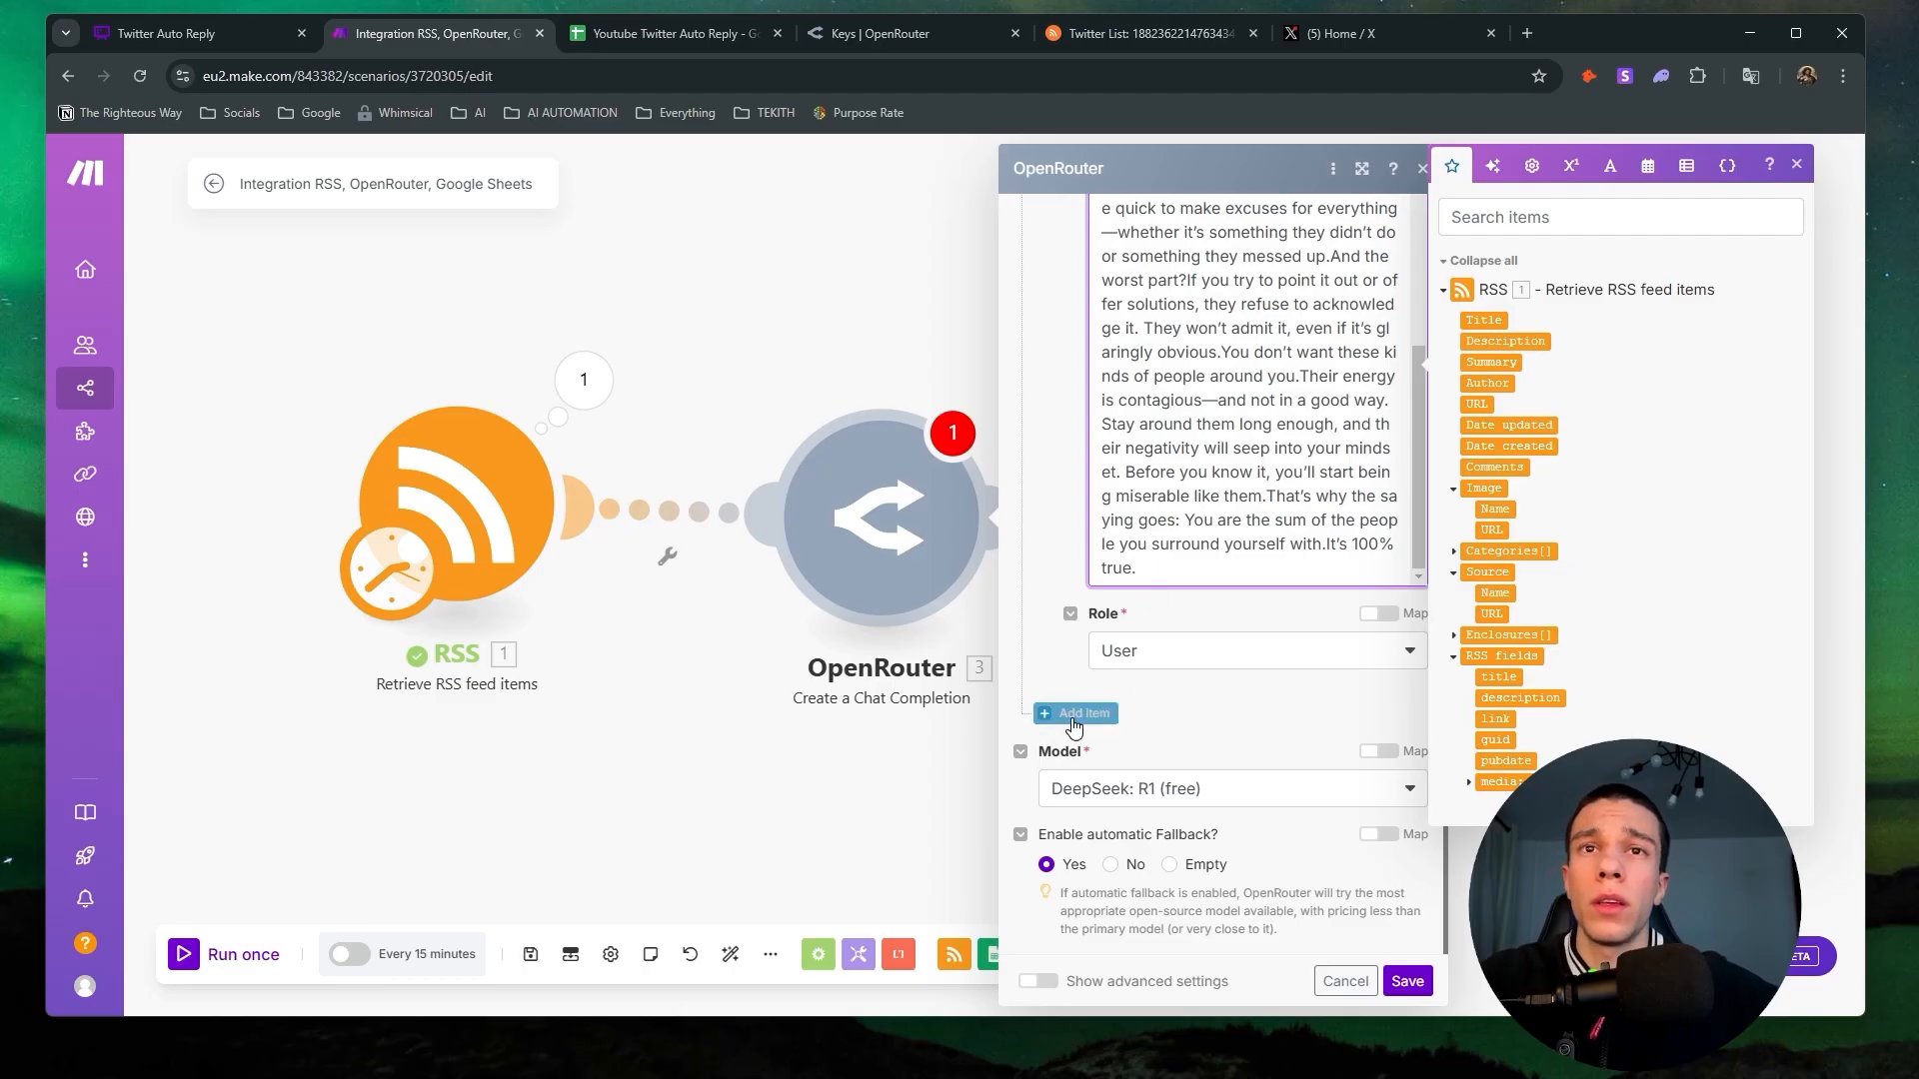
{"action": "left_click", "coordinate": [1075, 713]}
{"action": "left_click", "coordinate": [1155, 663]}
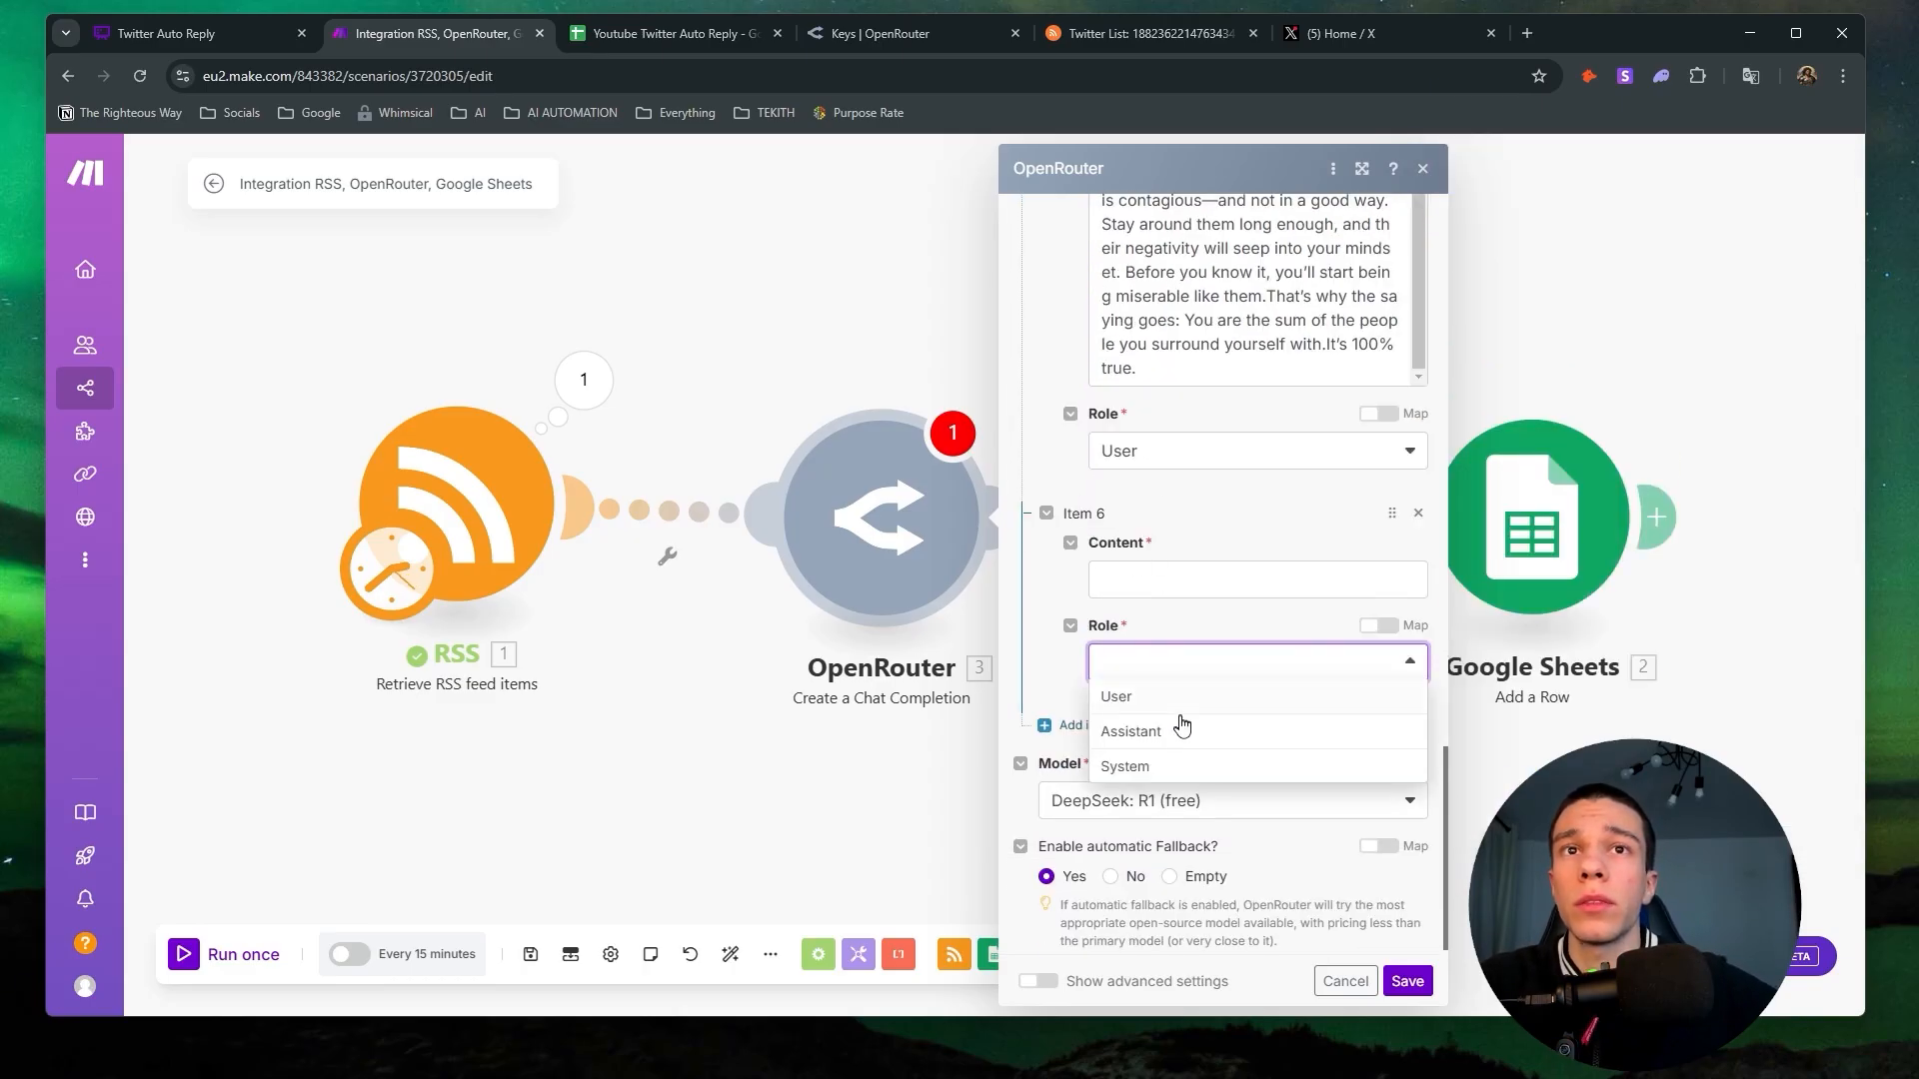
{"action": "left_click", "coordinate": [1160, 724]}
Copy the Assistant example "Surround yourself with people who take accountability" from the Whimsical board into message 6's content in Make.
{"action": "left_click", "coordinate": [619, 30]}
{"action": "left_click", "coordinate": [222, 36]}
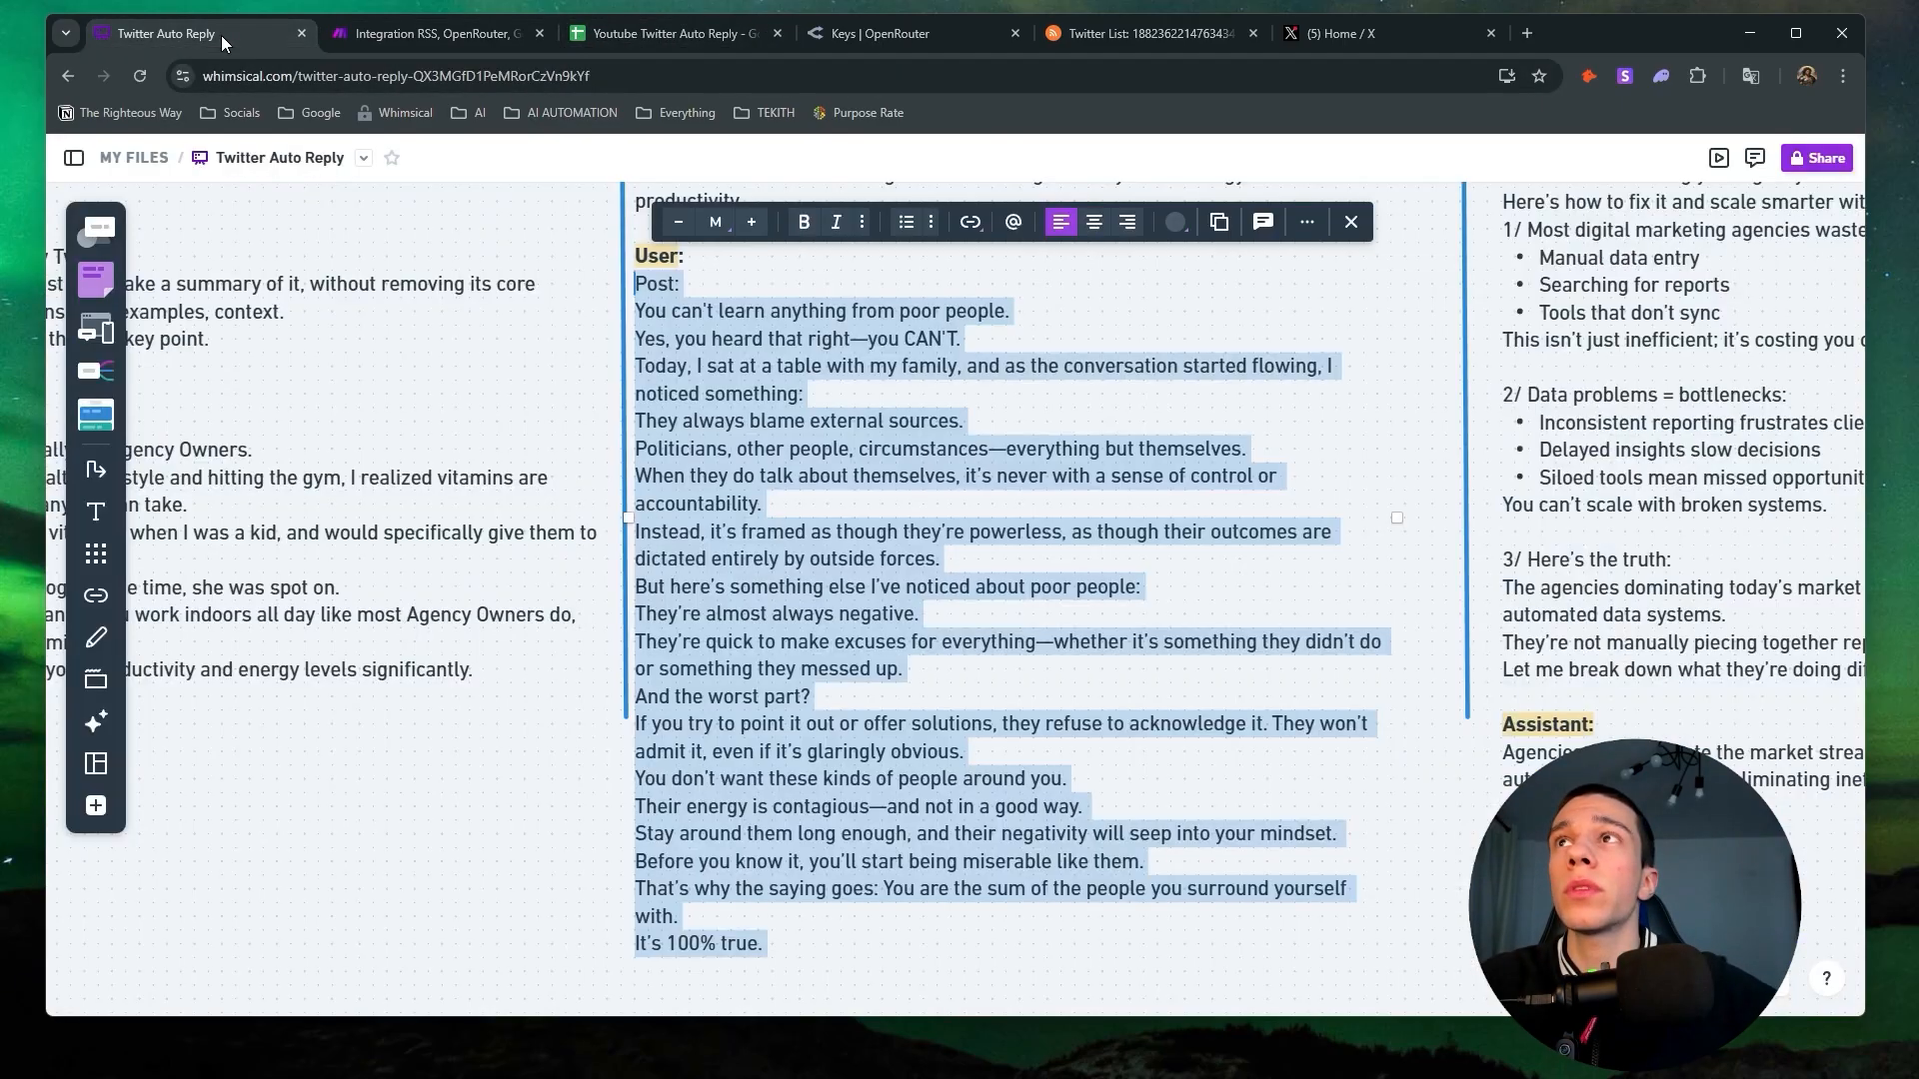
{"action": "left_click", "coordinate": [469, 888]}
{"action": "scroll", "coordinate": [469, 889], "scroll_direction": "up", "scroll_amount": 3}
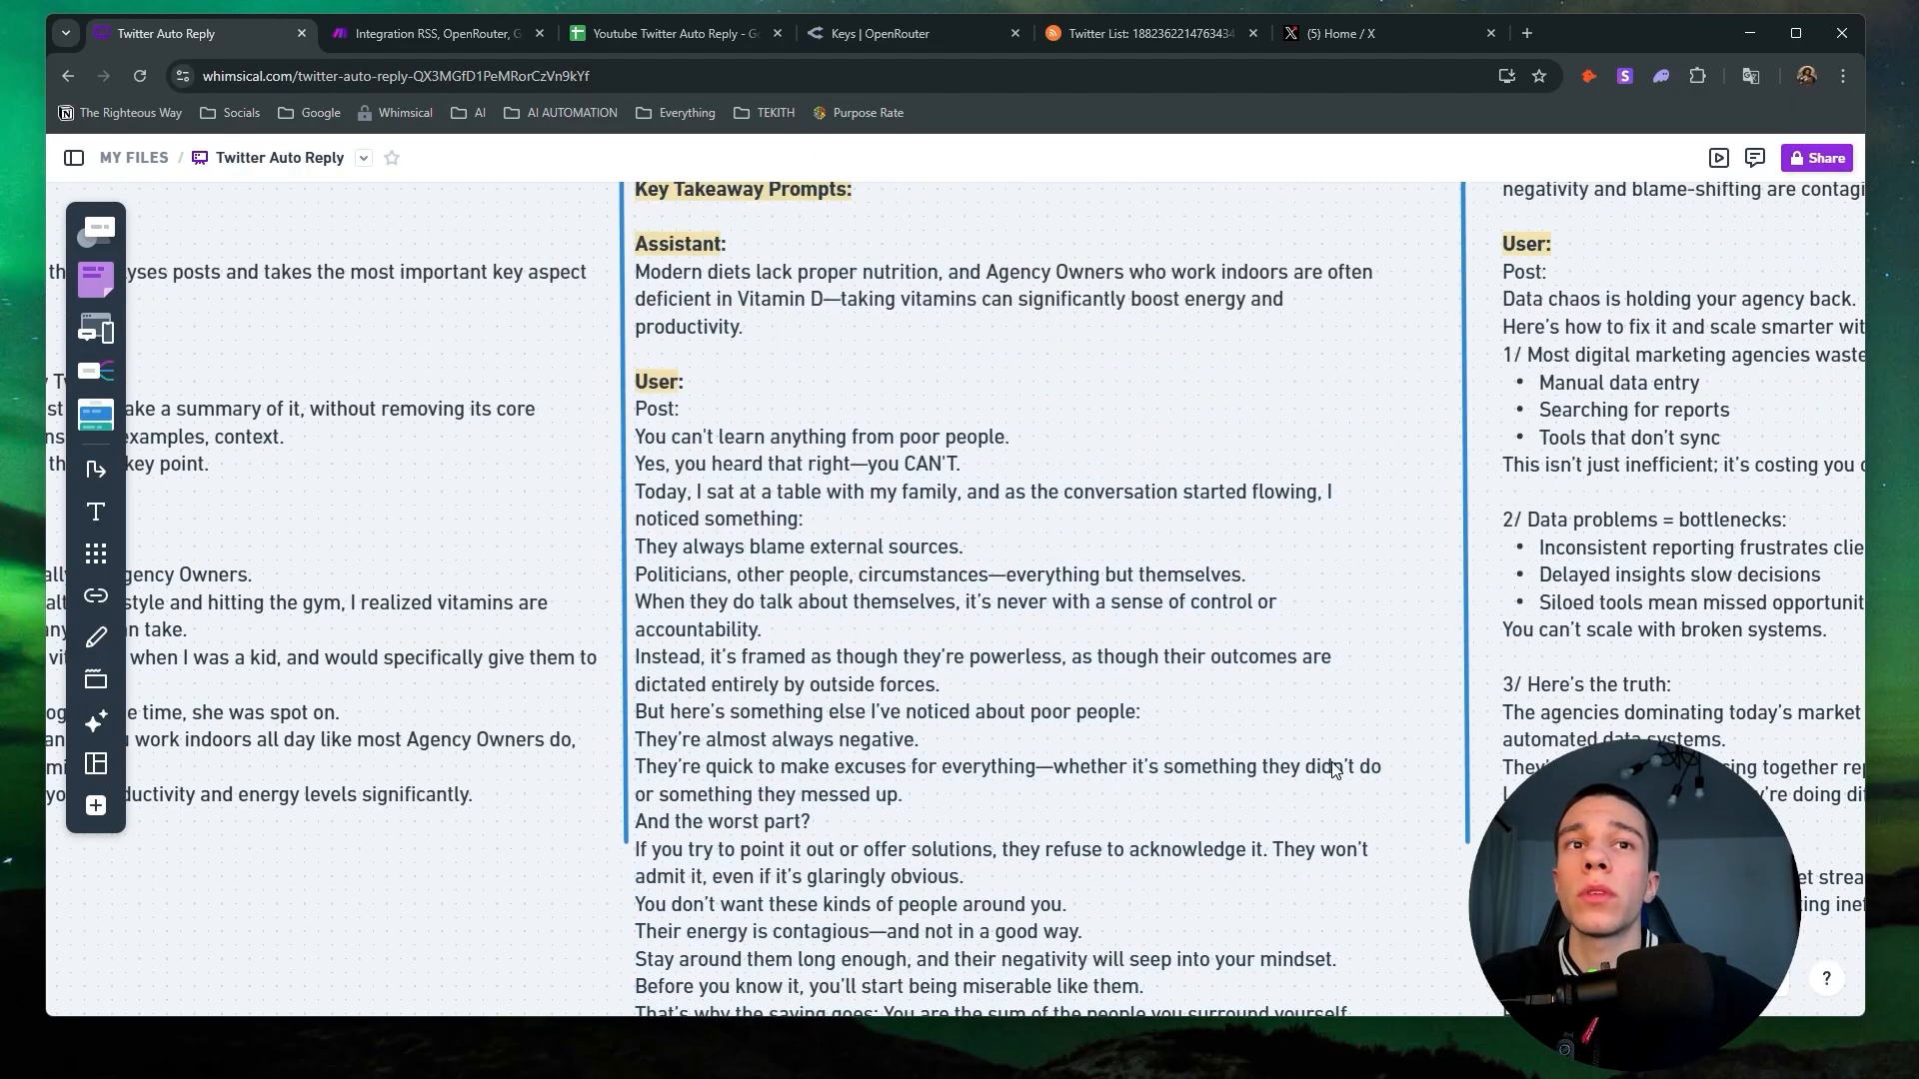
{"action": "scroll", "coordinate": [1275, 442], "scroll_direction": "right", "scroll_amount": 3}
{"action": "scroll", "coordinate": [1276, 442], "scroll_direction": "right", "scroll_amount": 4}
{"action": "left_click", "coordinate": [936, 336]}
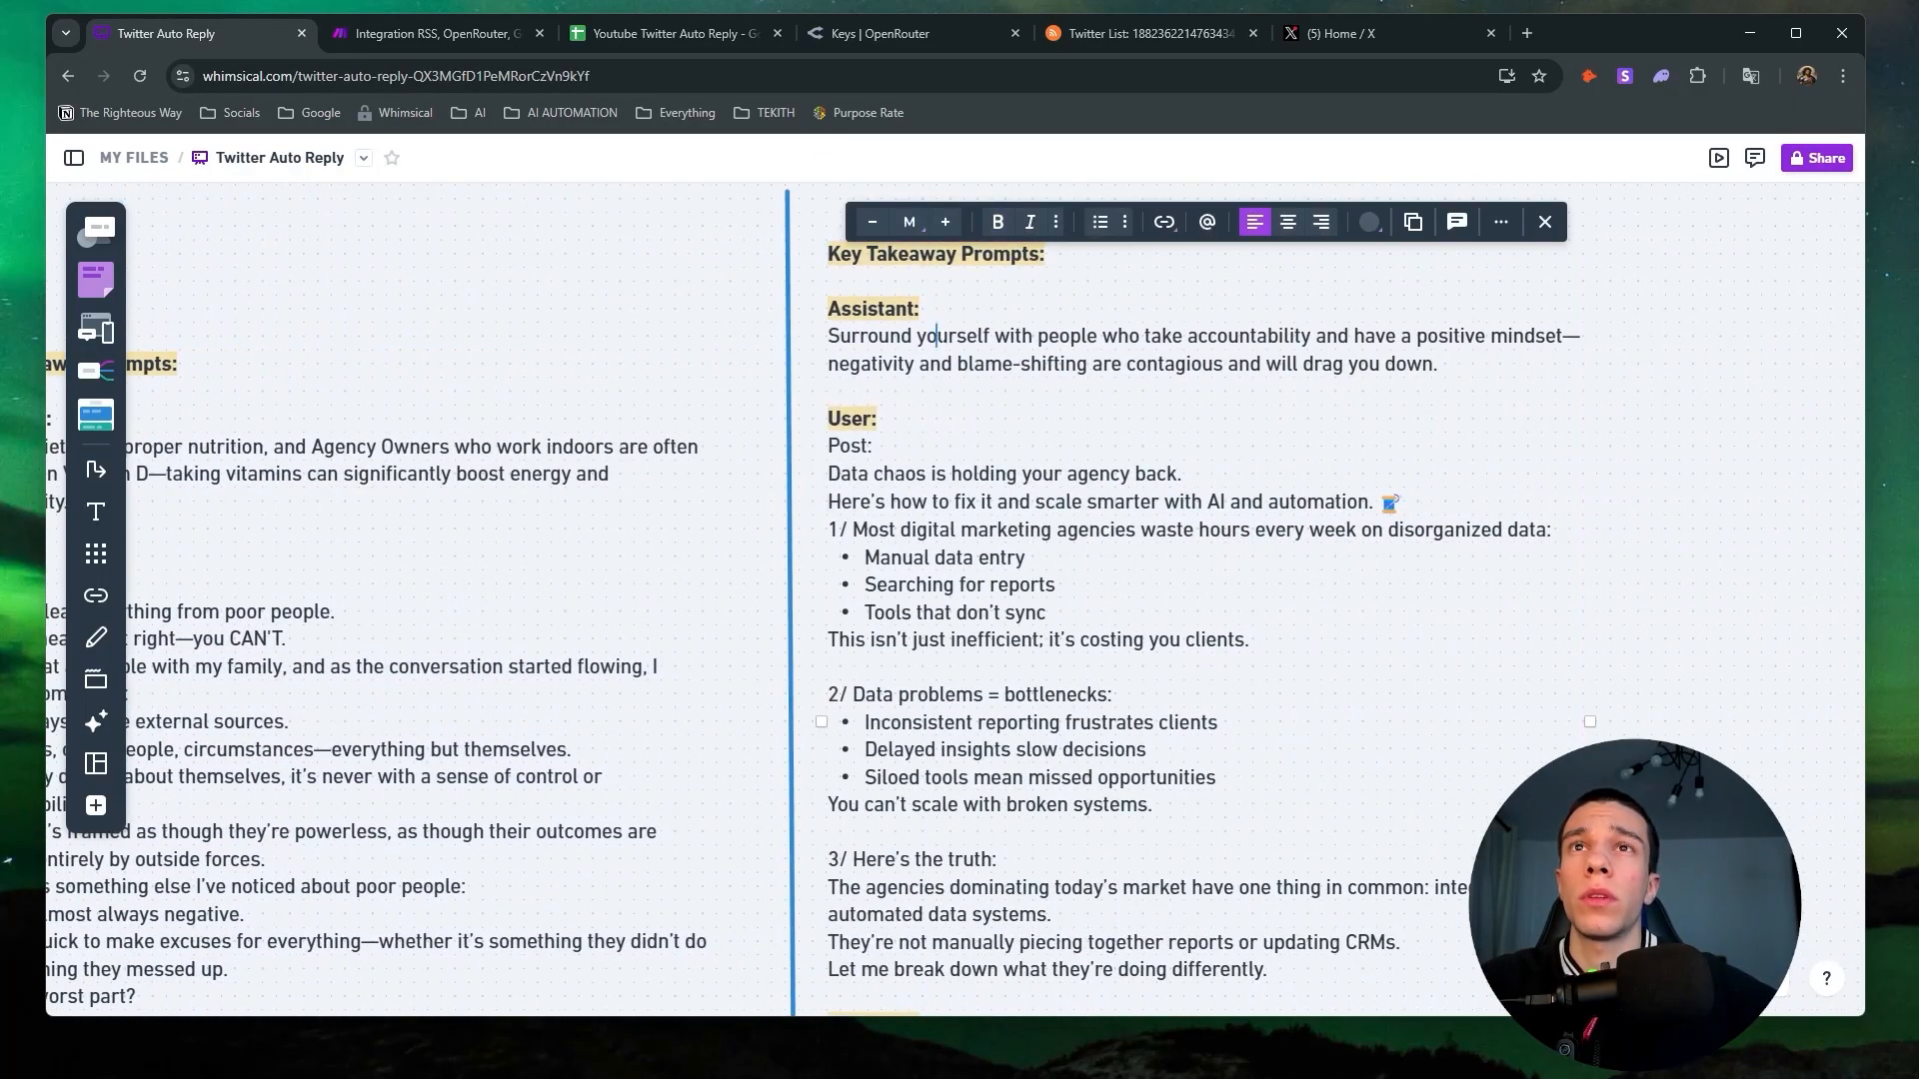
{"action": "triple_click", "coordinate": [936, 336]}
{"action": "key", "text": "ctrl+c"}
{"action": "left_click", "coordinate": [429, 33]}
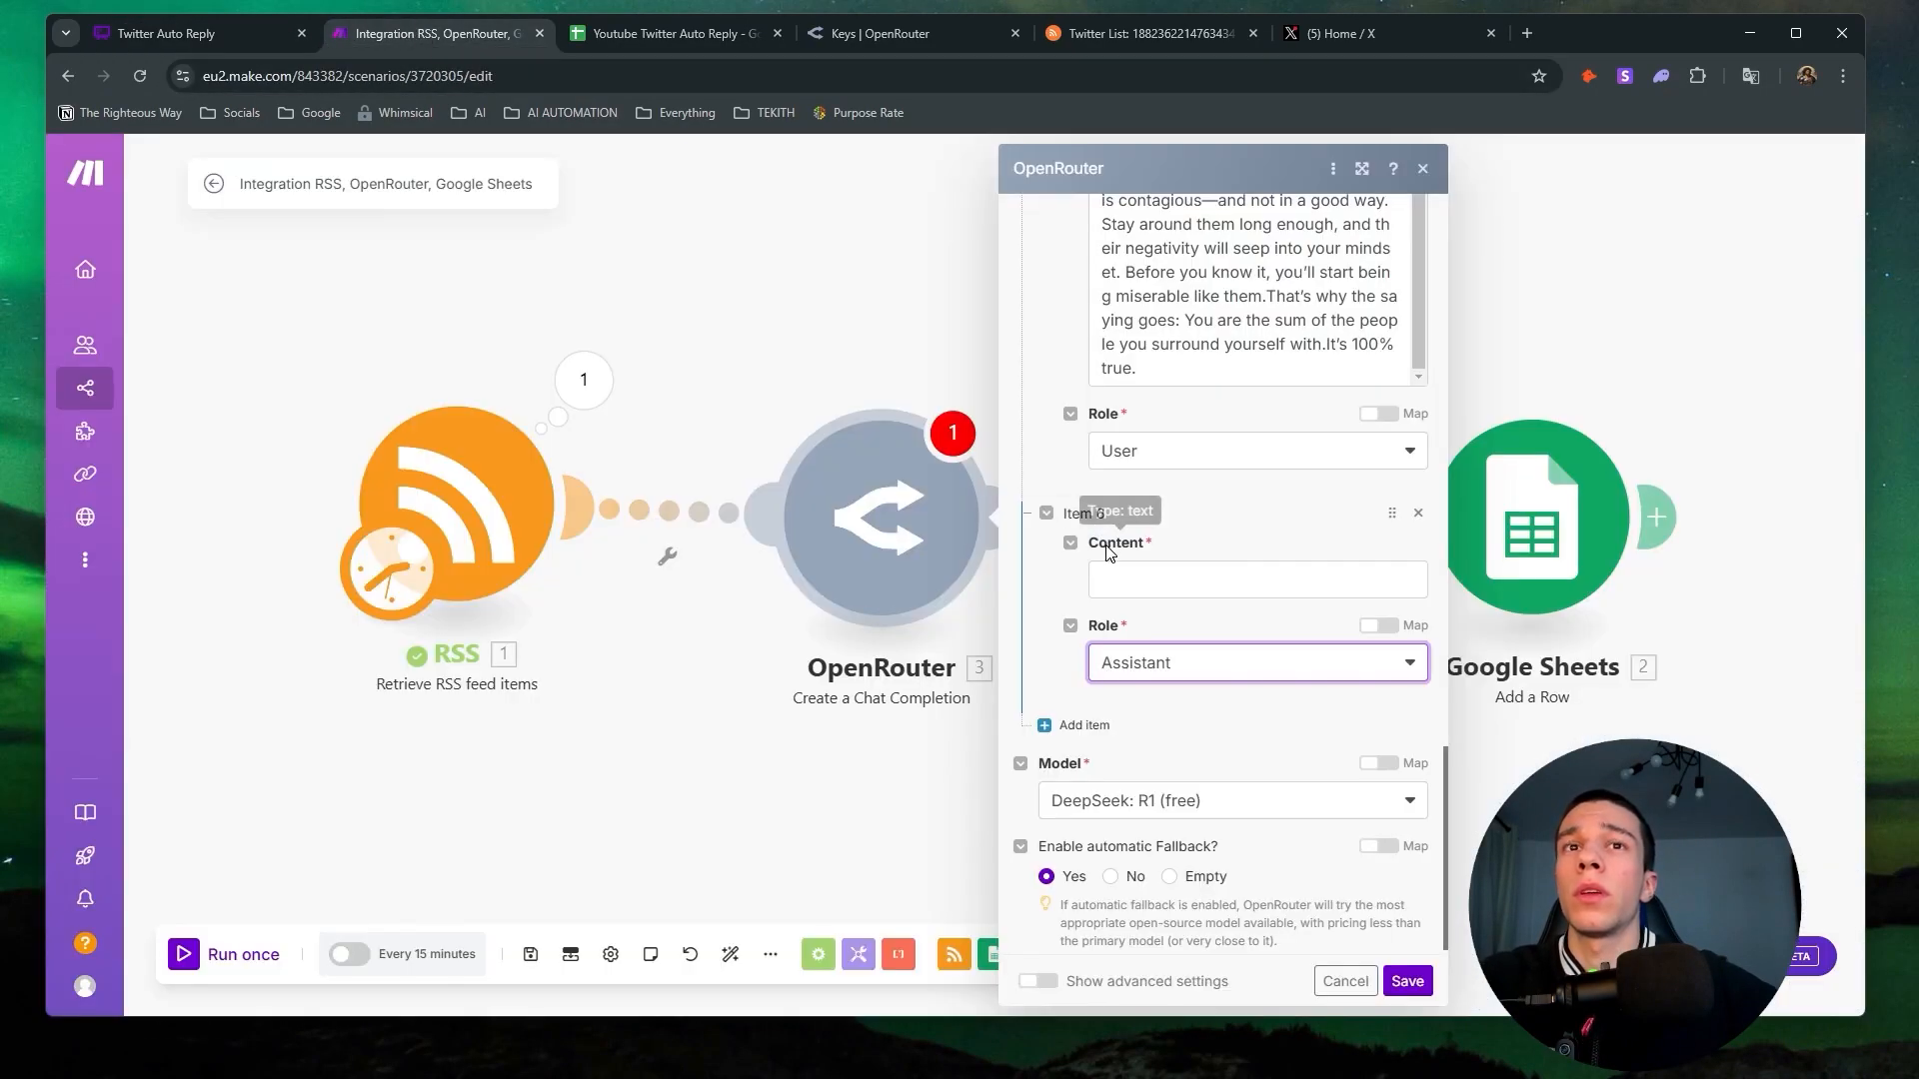
{"action": "left_click", "coordinate": [1110, 580]}
{"action": "key", "text": "ctrl+v"}
Remove the blank lines above the accountability text in message 6.
{"action": "key", "text": "BackSpace"}
{"action": "key", "text": "BackSpace"}
{"action": "key", "text": "BackSpace"}
{"action": "key", "text": "BackSpace"}
{"action": "key", "text": "BackSpace"}
{"action": "key", "text": "BackSpace"}
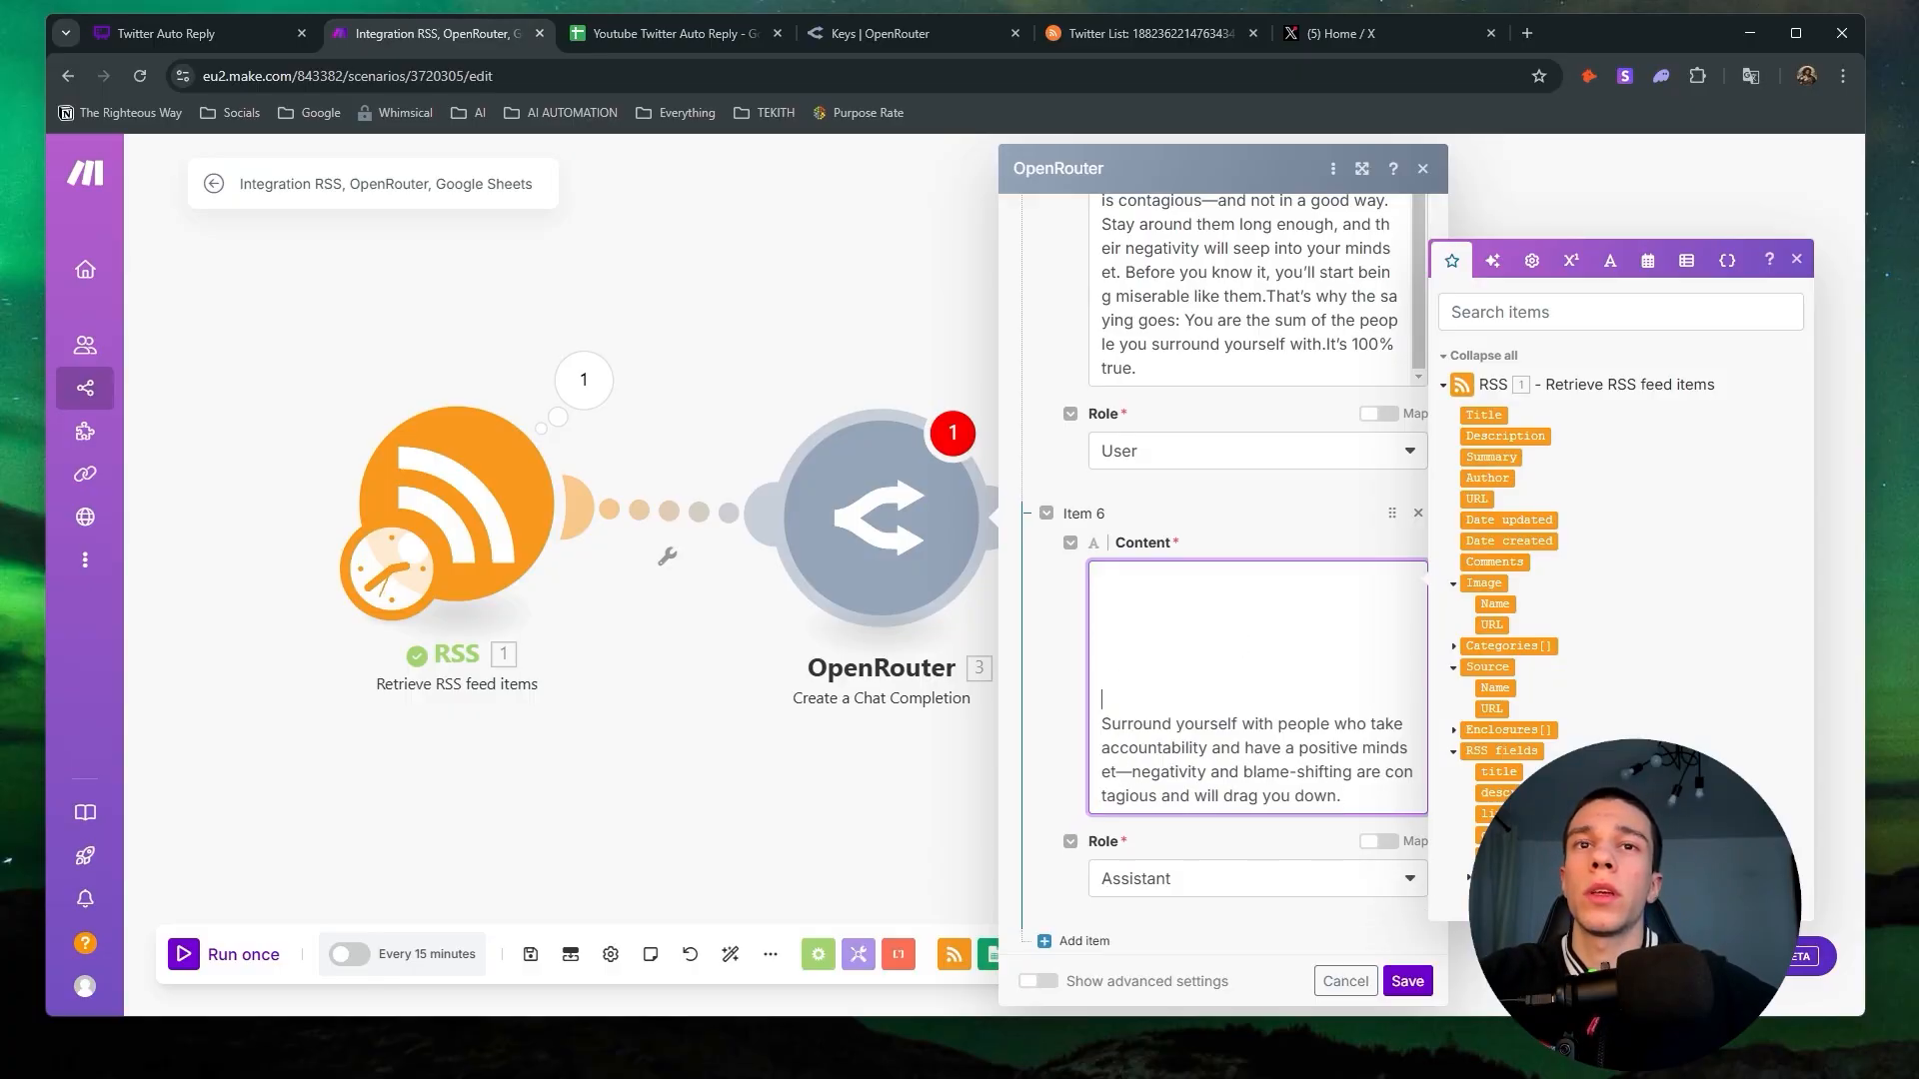
{"action": "key", "text": "BackSpace"}
{"action": "key", "text": "BackSpace"}
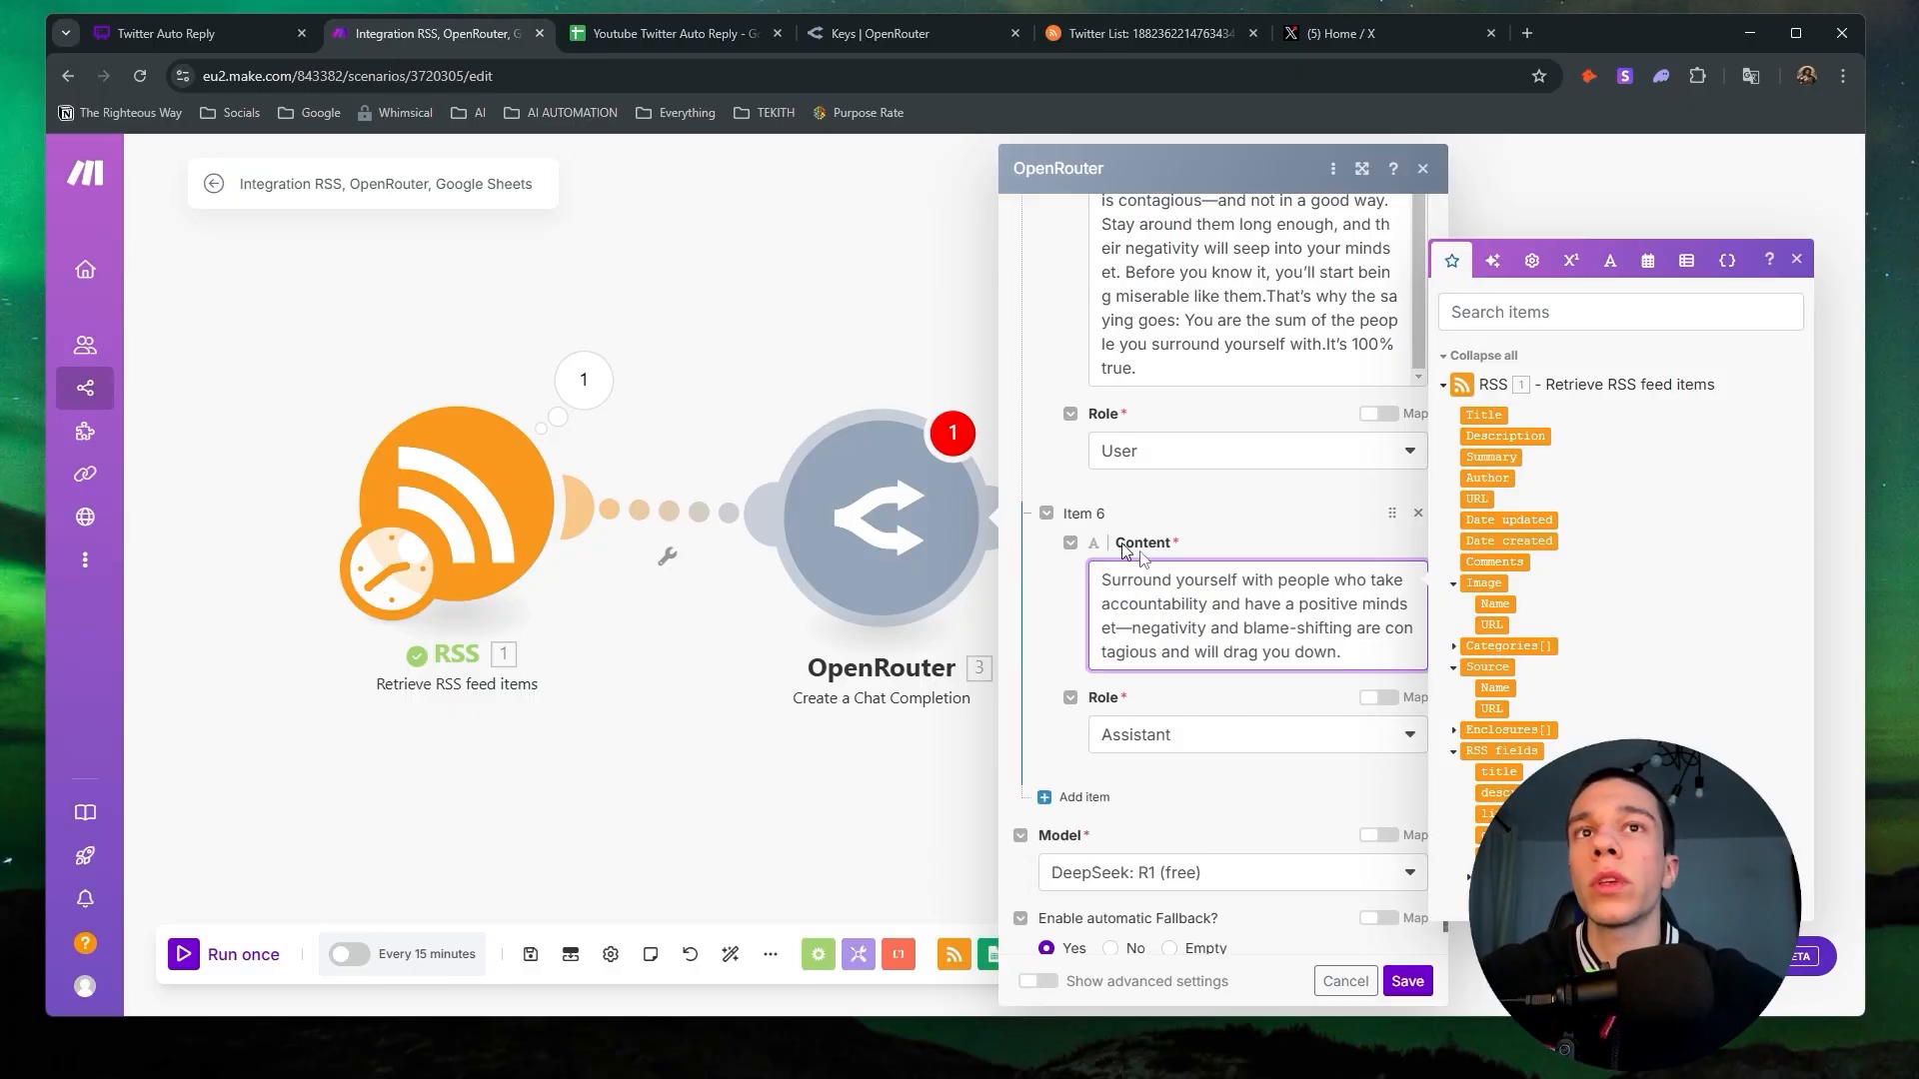
{"action": "scroll", "coordinate": [1219, 560], "scroll_direction": "up", "scroll_amount": 4}
{"action": "scroll", "coordinate": [1249, 600], "scroll_direction": "up", "scroll_amount": 8}
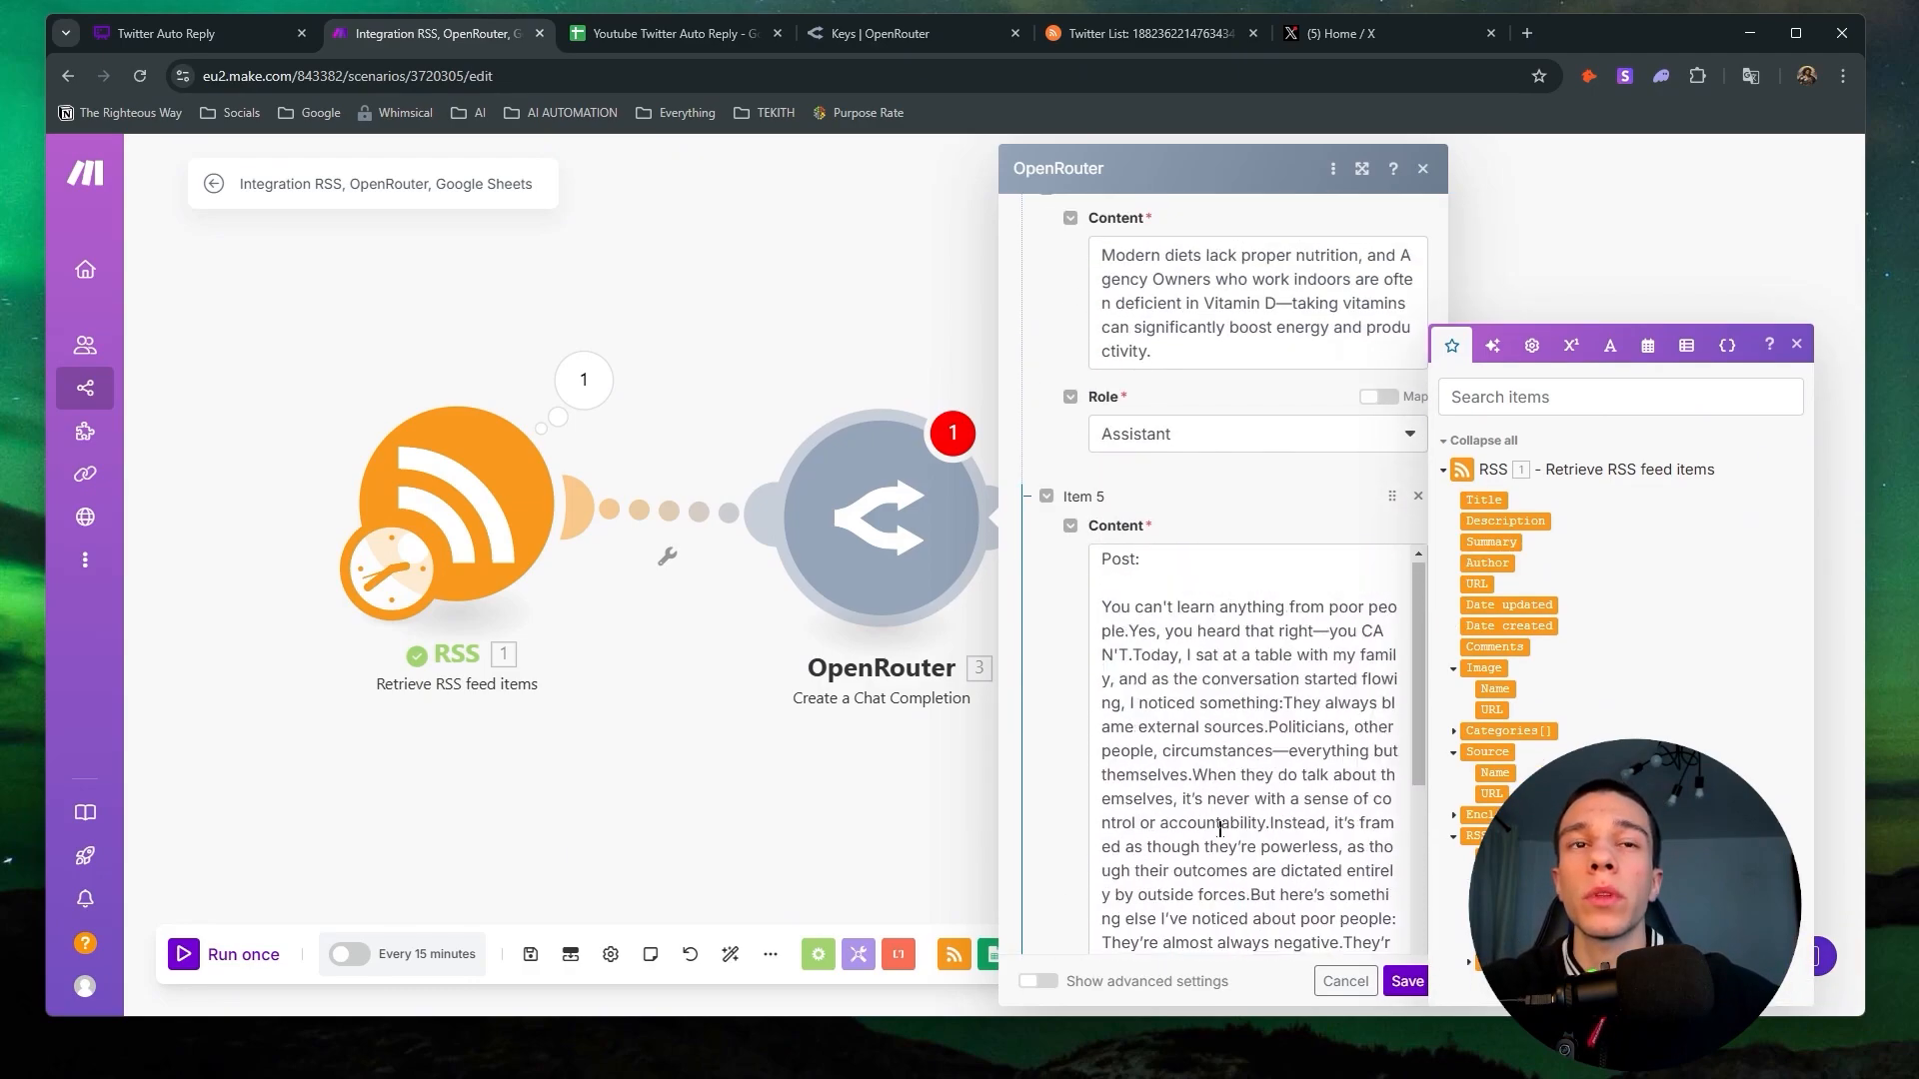
{"action": "scroll", "coordinate": [1249, 599], "scroll_direction": "down", "scroll_amount": 3}
{"action": "scroll", "coordinate": [1250, 649], "scroll_direction": "down", "scroll_amount": 6}
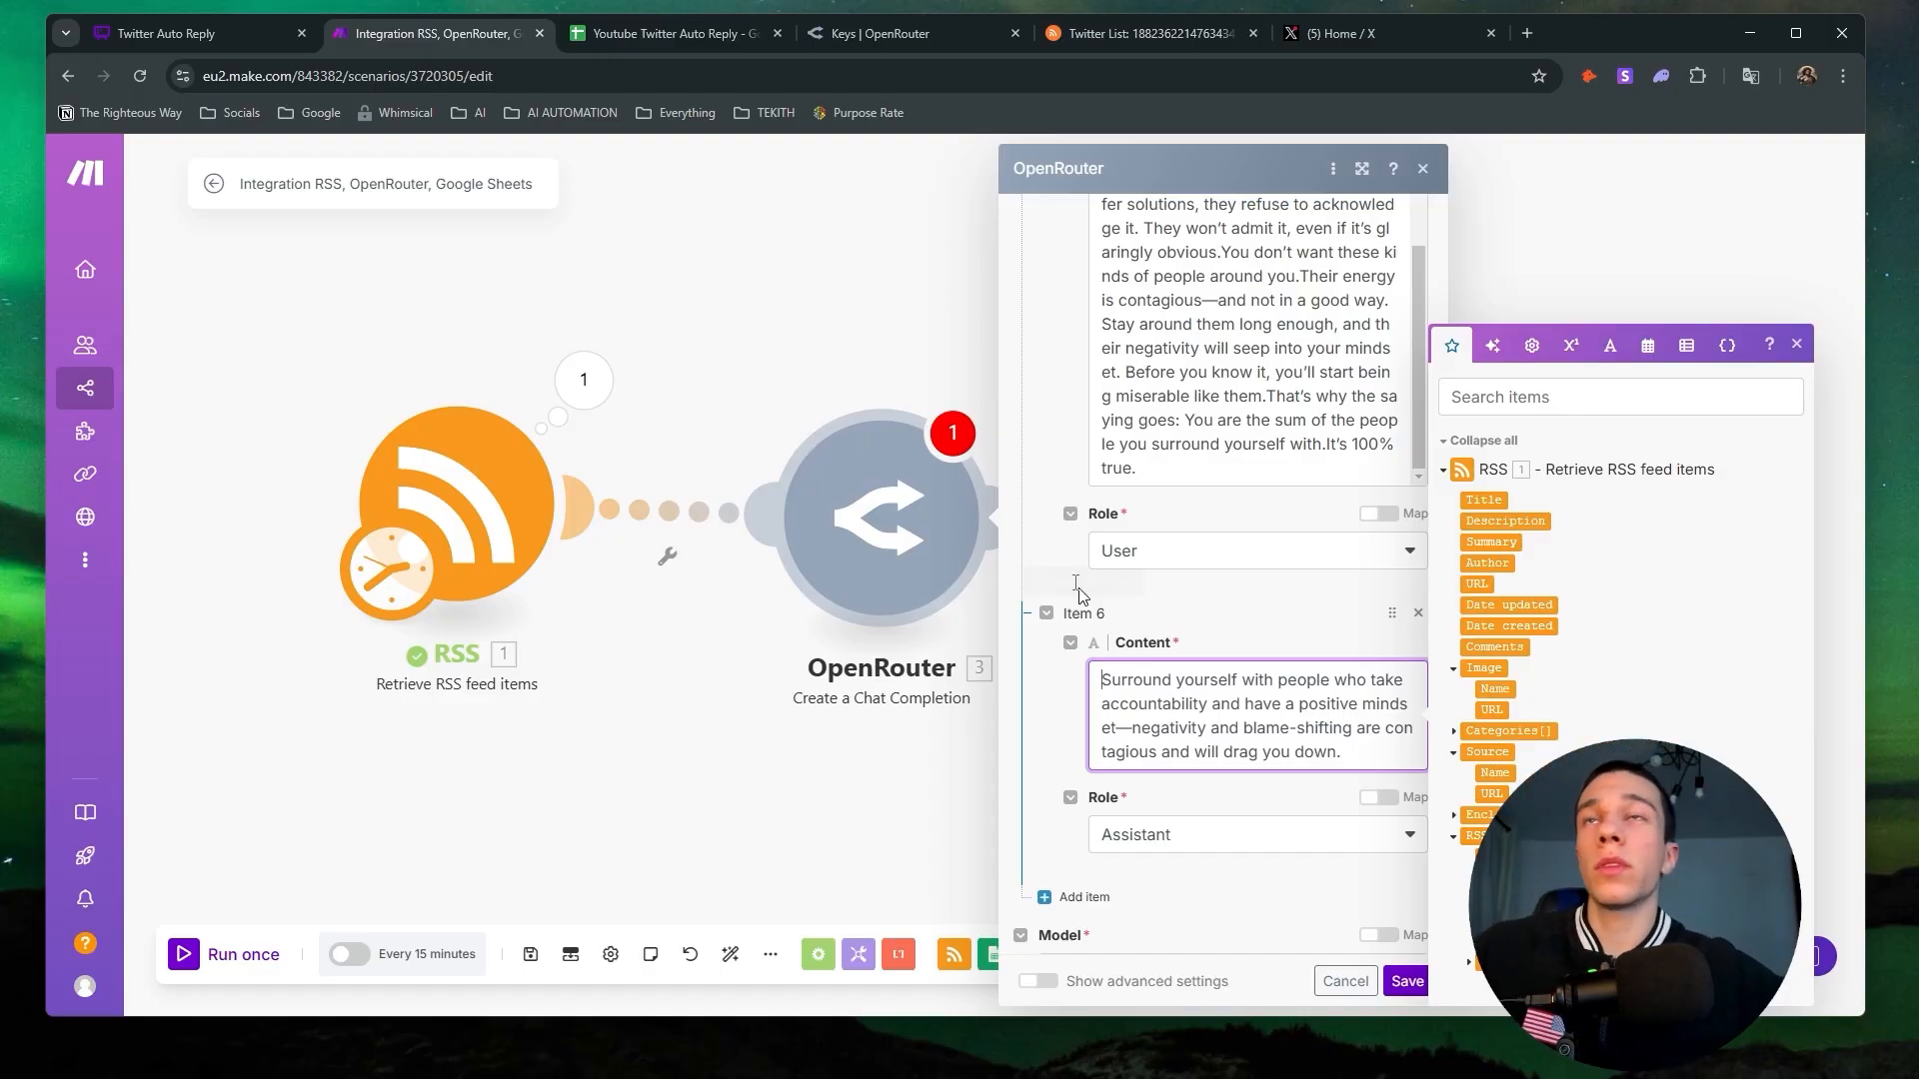
Copy the User example post "Data chaos is holding your agency back", starting at "Post:", from the Whimsical board.
{"action": "left_click", "coordinate": [190, 33]}
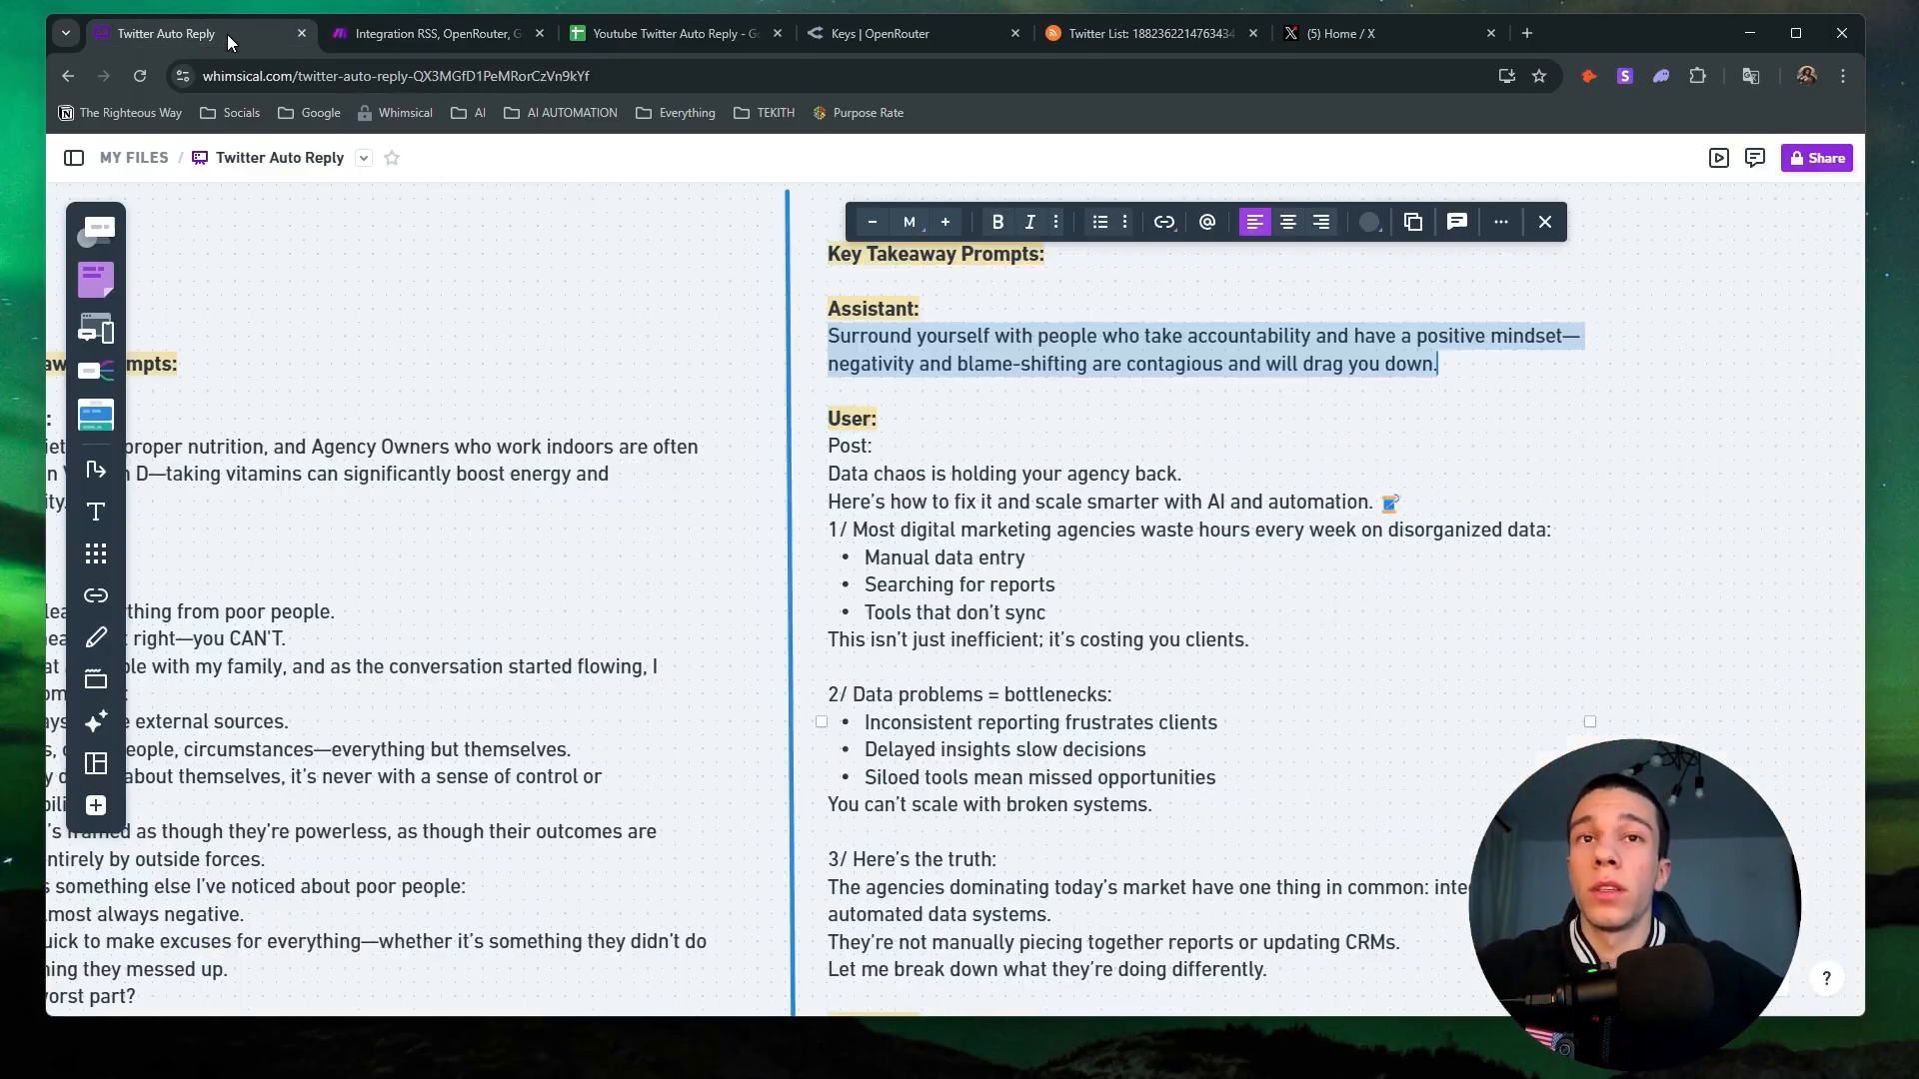
{"action": "left_click", "coordinate": [1043, 367]}
{"action": "scroll", "coordinate": [826, 413], "scroll_direction": "down", "scroll_amount": 2}
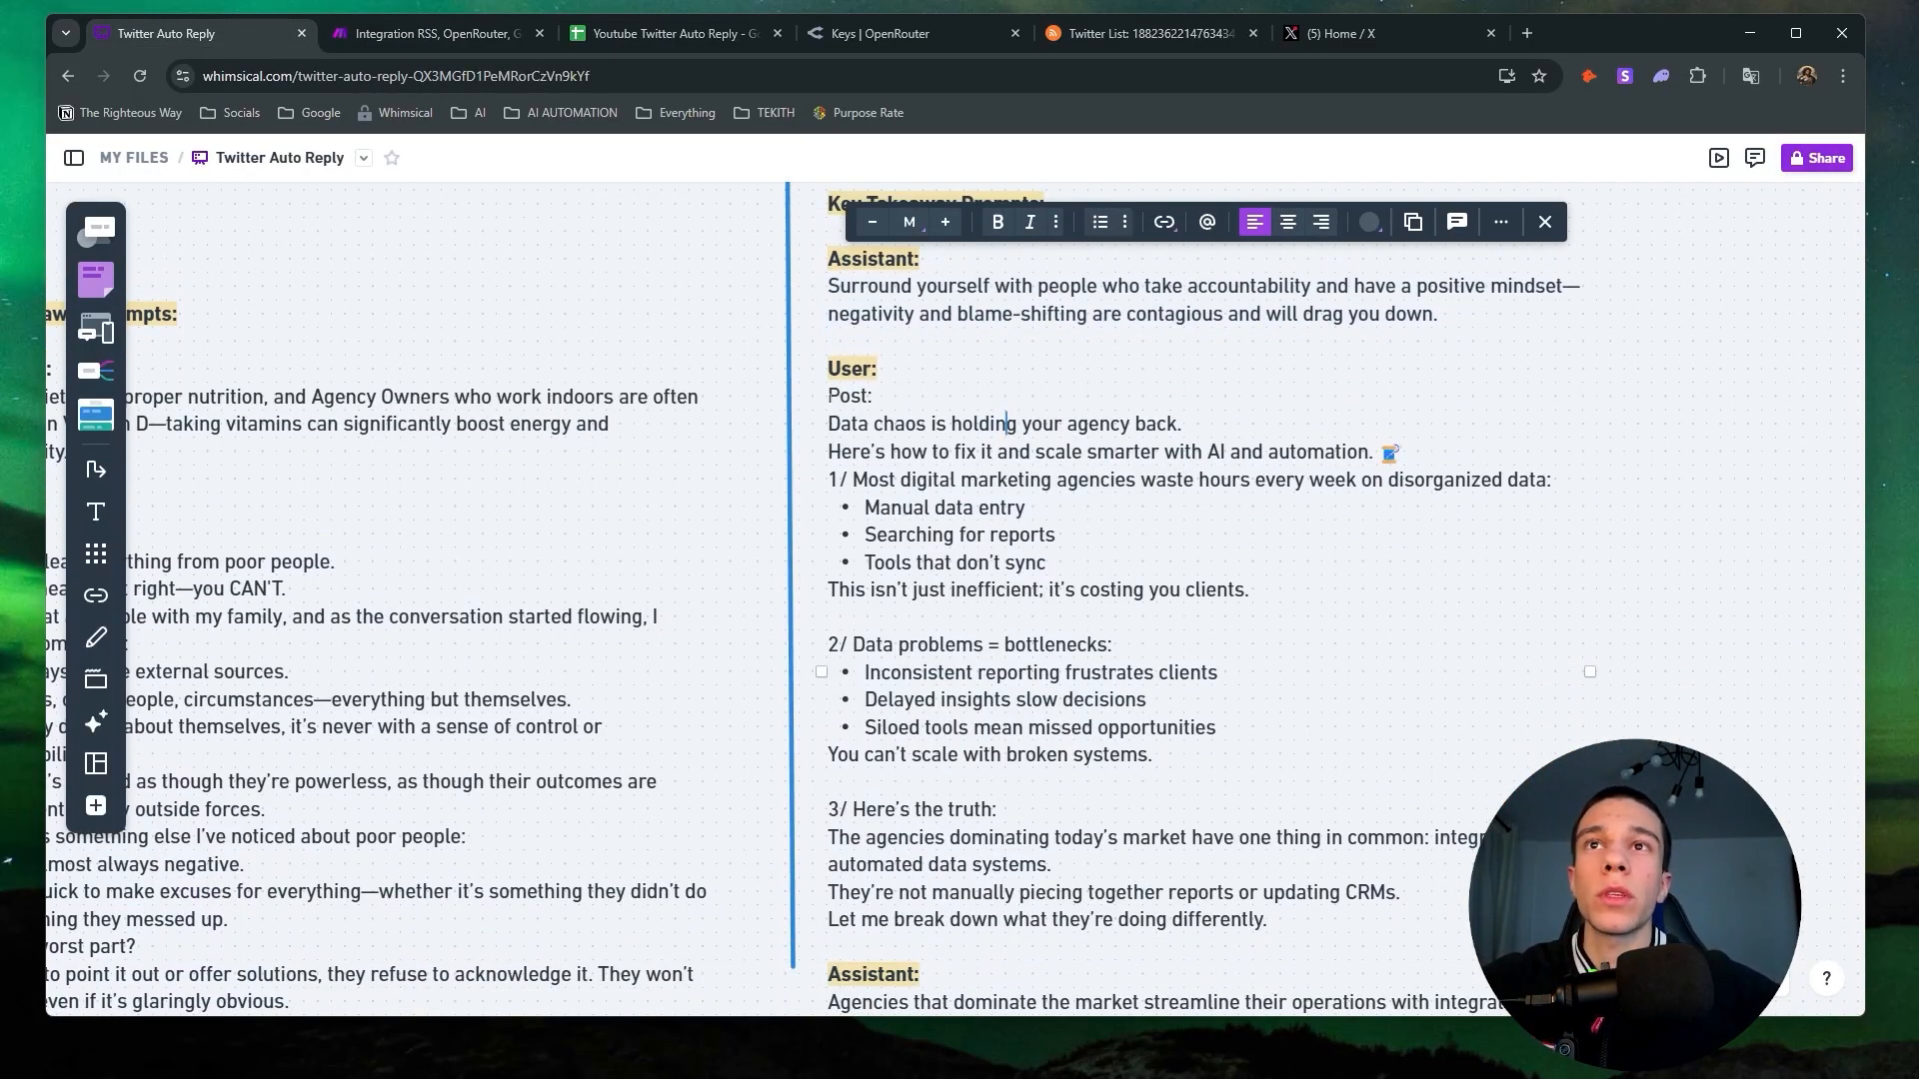
{"action": "left_click_drag", "start_coordinate": [829, 396], "coordinate": [1267, 745]}
Return to Make and add a seventh message to the OpenRouter module with the role User.
{"action": "left_click", "coordinate": [440, 33]}
{"action": "scroll", "coordinate": [1219, 600], "scroll_direction": "down", "scroll_amount": 3}
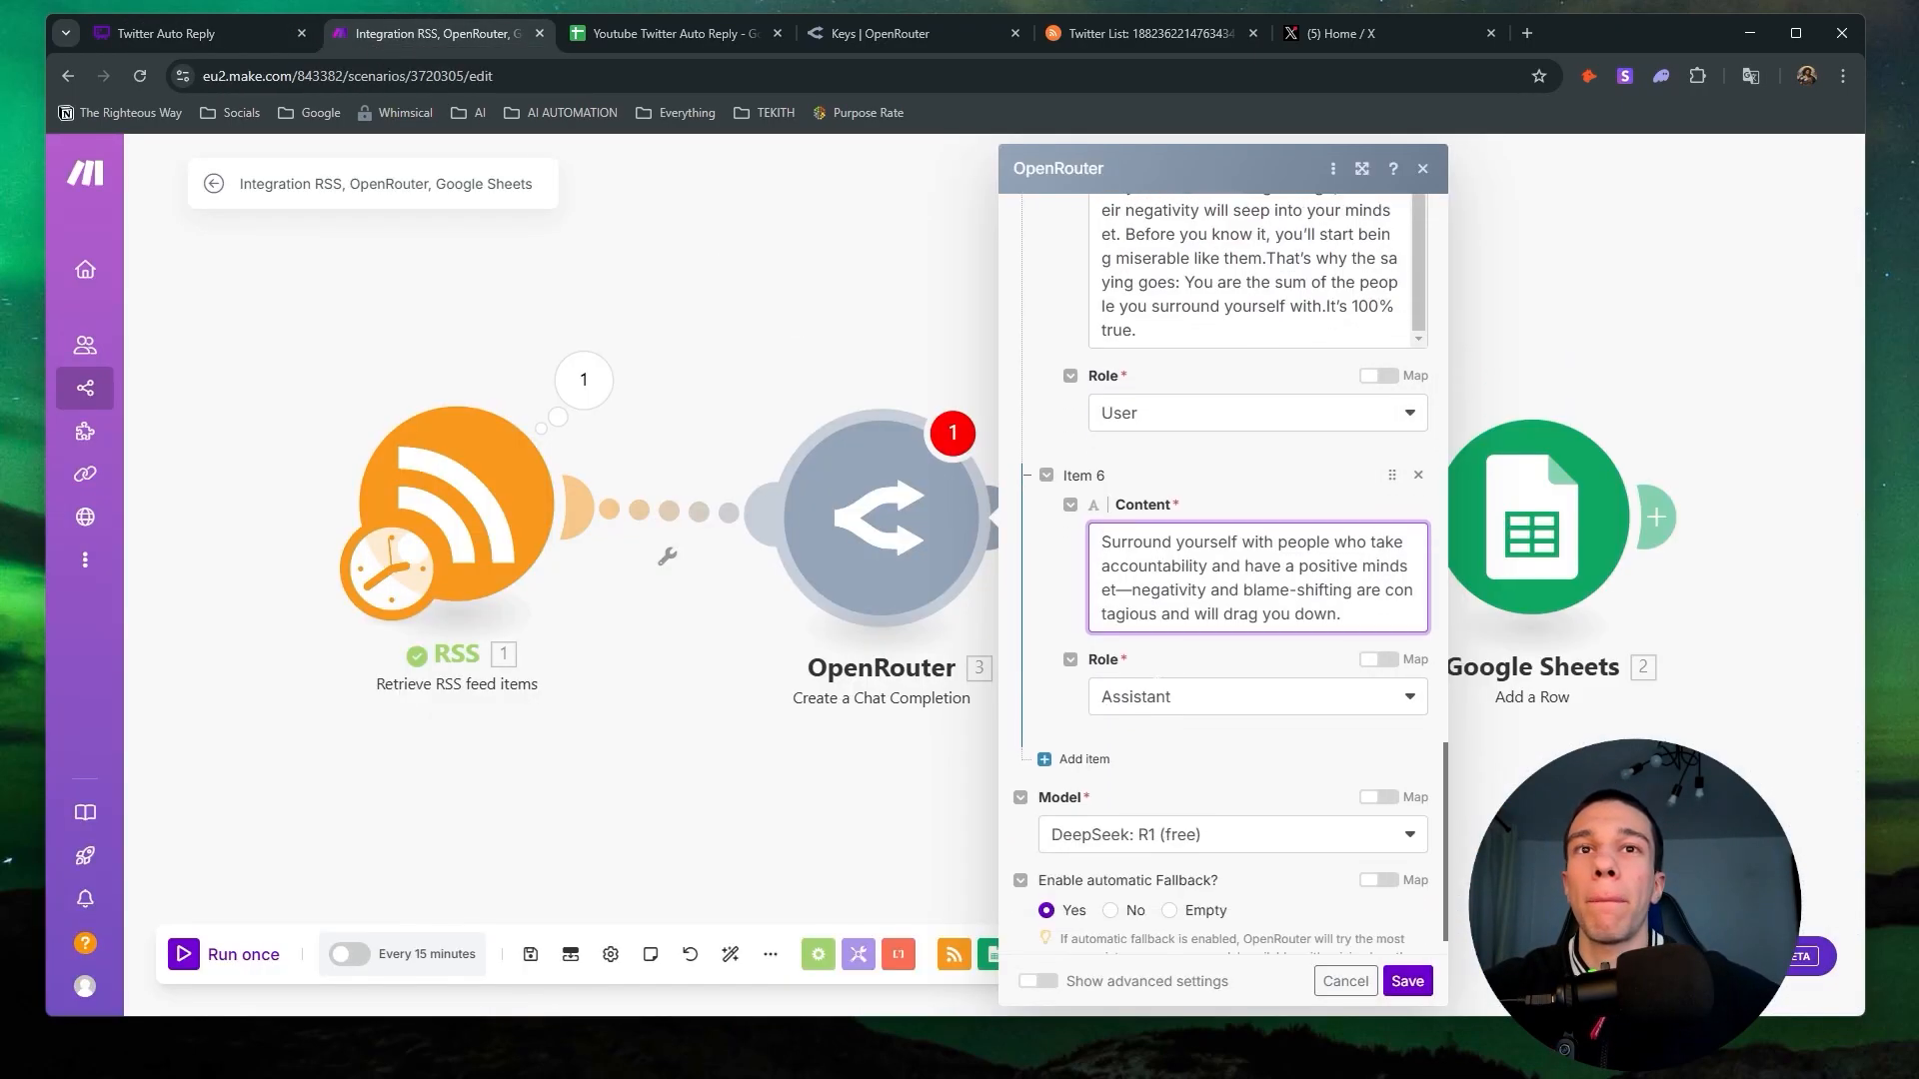
{"action": "left_click", "coordinate": [1084, 712]}
{"action": "left_click", "coordinate": [1149, 878]}
{"action": "left_click", "coordinate": [1150, 861]}
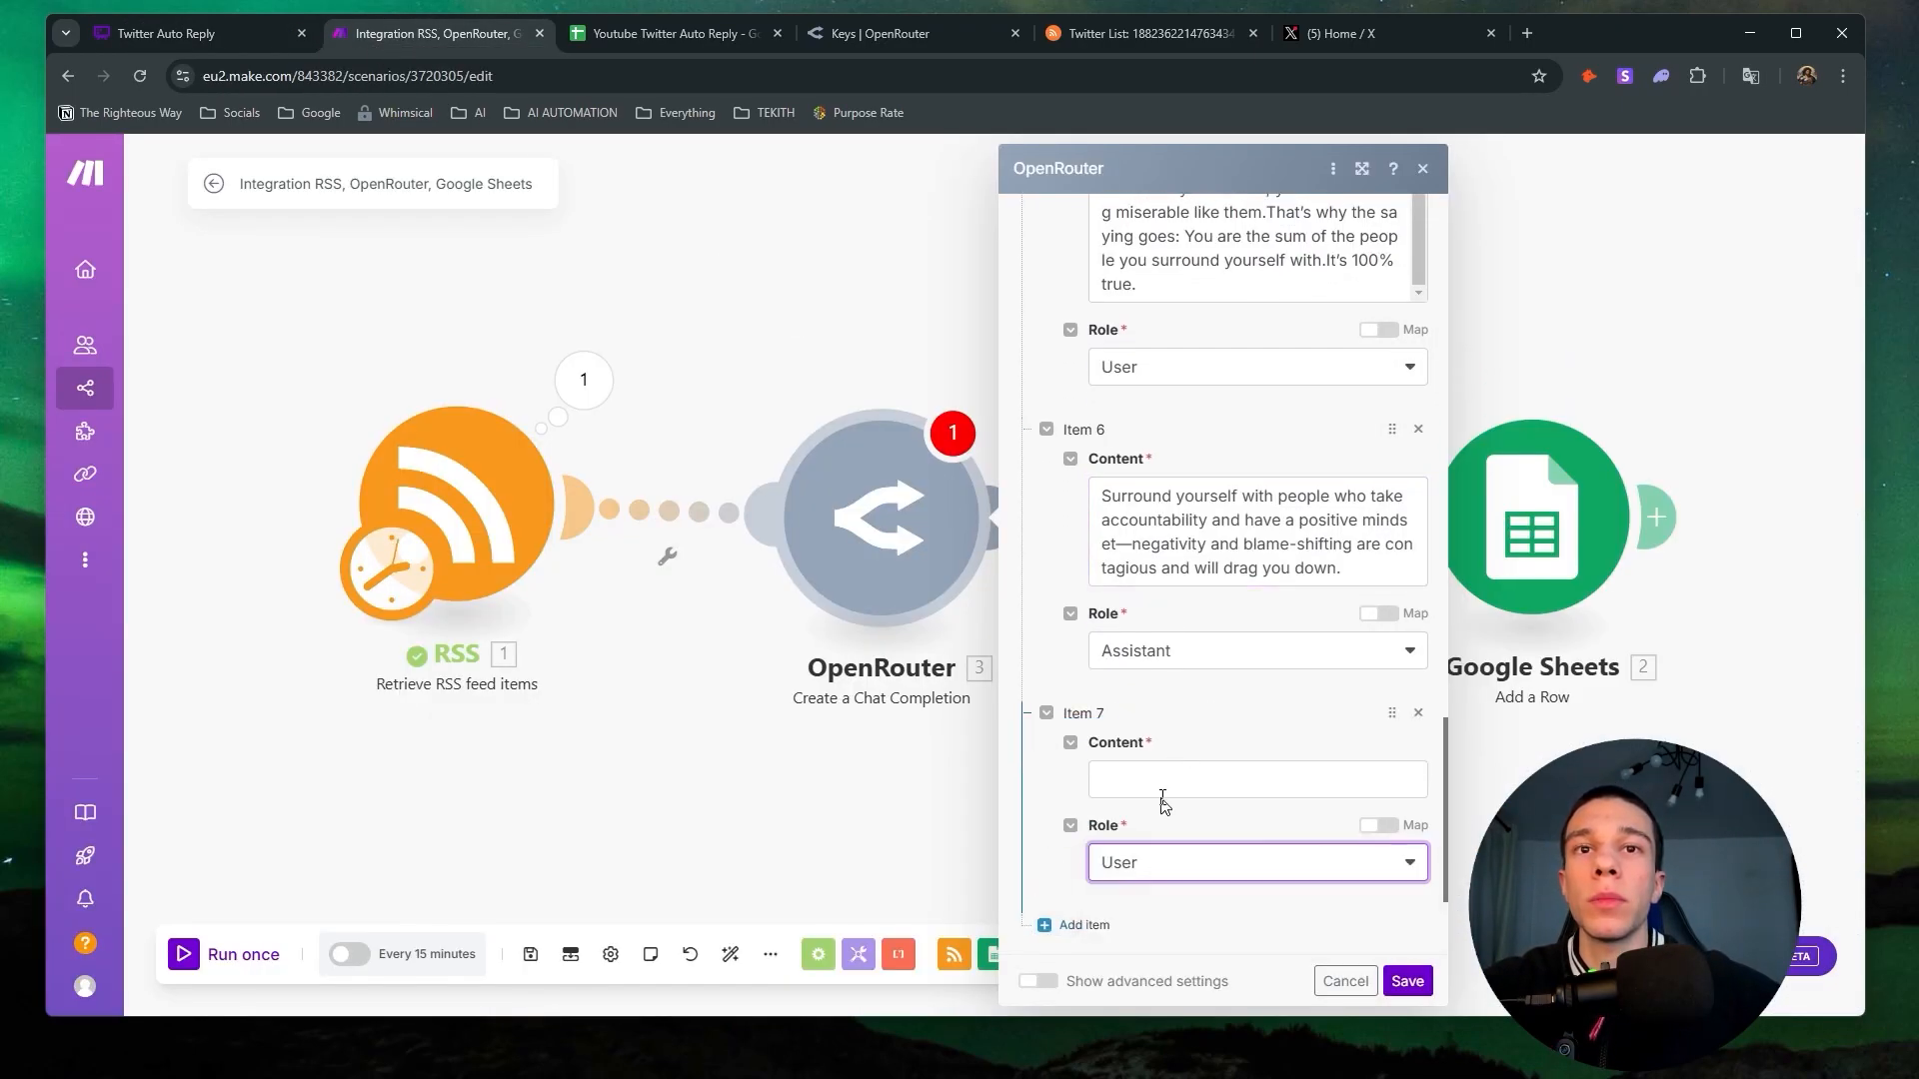
Paste the copied agency data-chaos post into message 7, remove the blank lines above it, and separate "Post:" from the text with a blank line.
{"action": "left_click", "coordinate": [1161, 784]}
{"action": "key", "text": "ctrl+v"}
{"action": "scroll", "coordinate": [1150, 730], "scroll_direction": "up", "scroll_amount": 1}
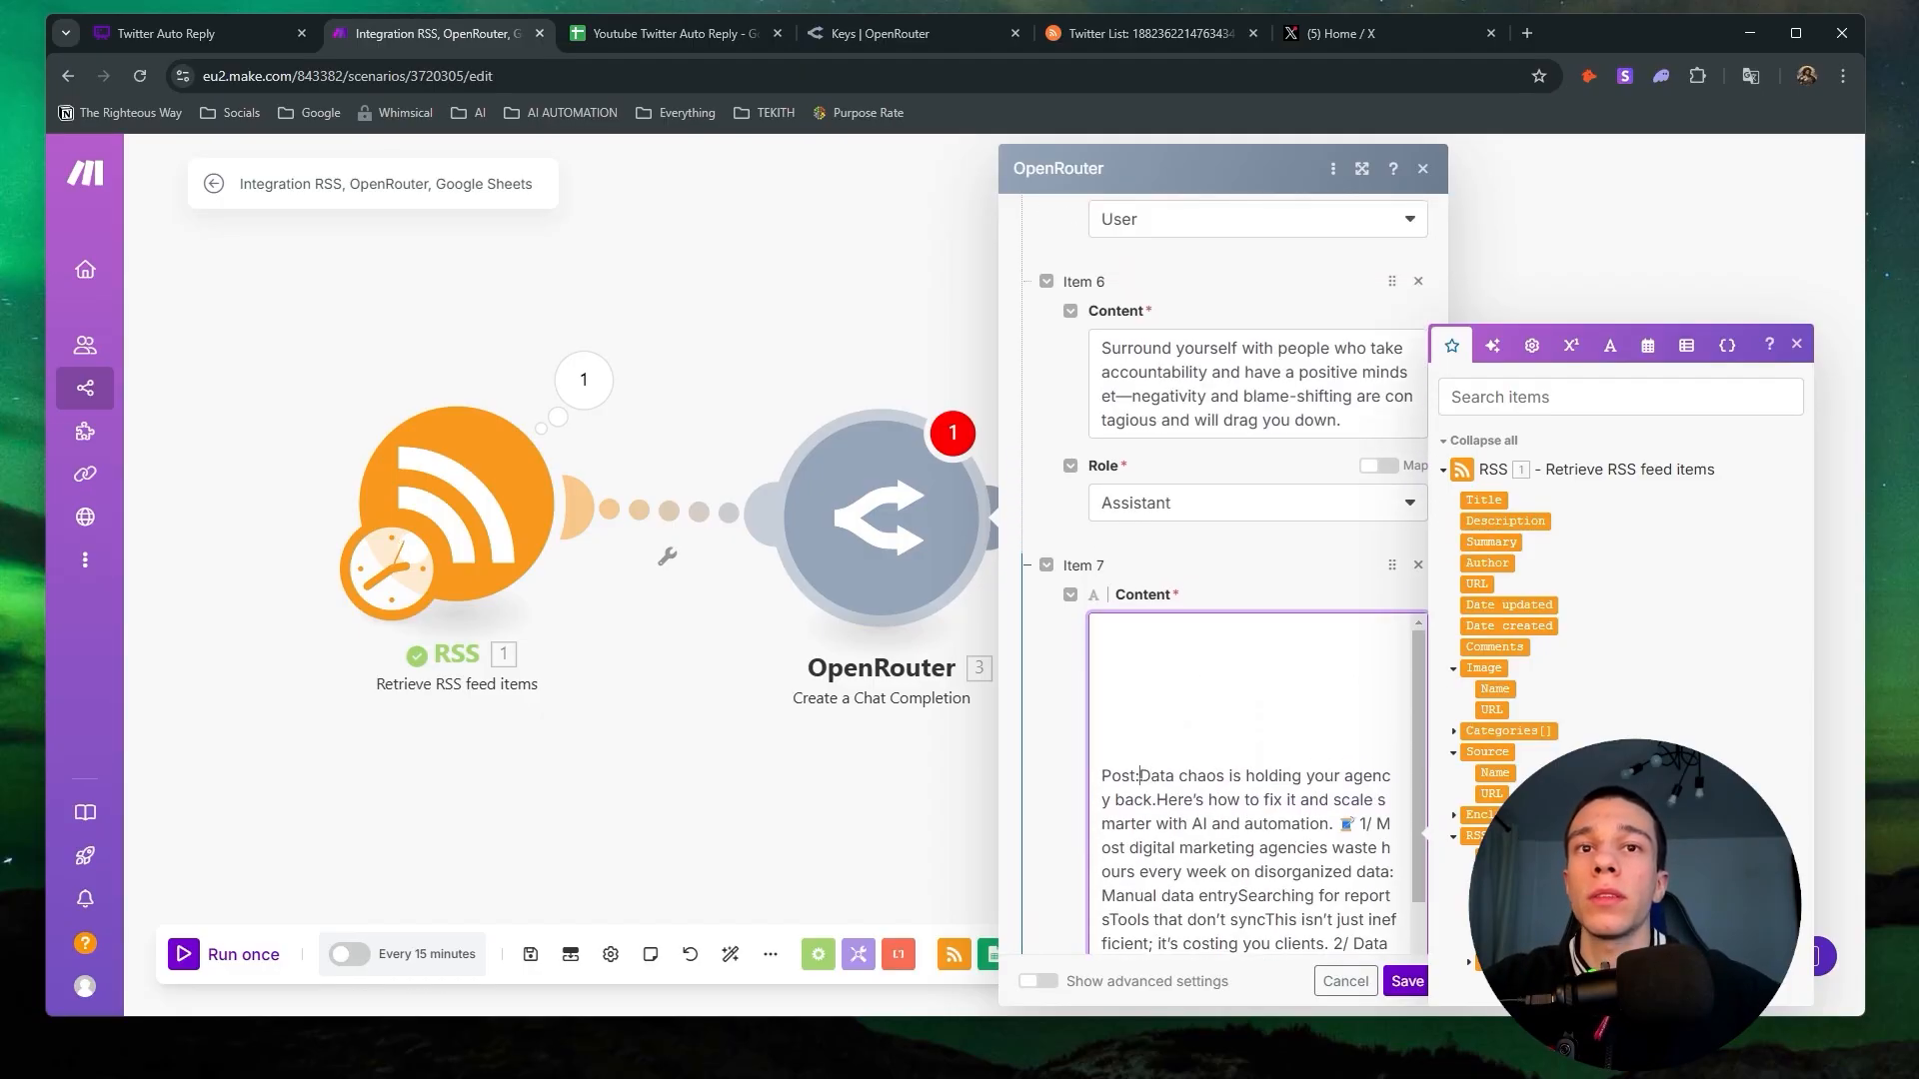
{"action": "key", "text": "Return"}
{"action": "key", "text": "Return"}
{"action": "left_click", "coordinate": [1112, 752]}
{"action": "key", "text": "BackSpace"}
{"action": "key", "text": "BackSpace"}
{"action": "key", "text": "BackSpace"}
{"action": "key", "text": "BackSpace"}
{"action": "key", "text": "BackSpace"}
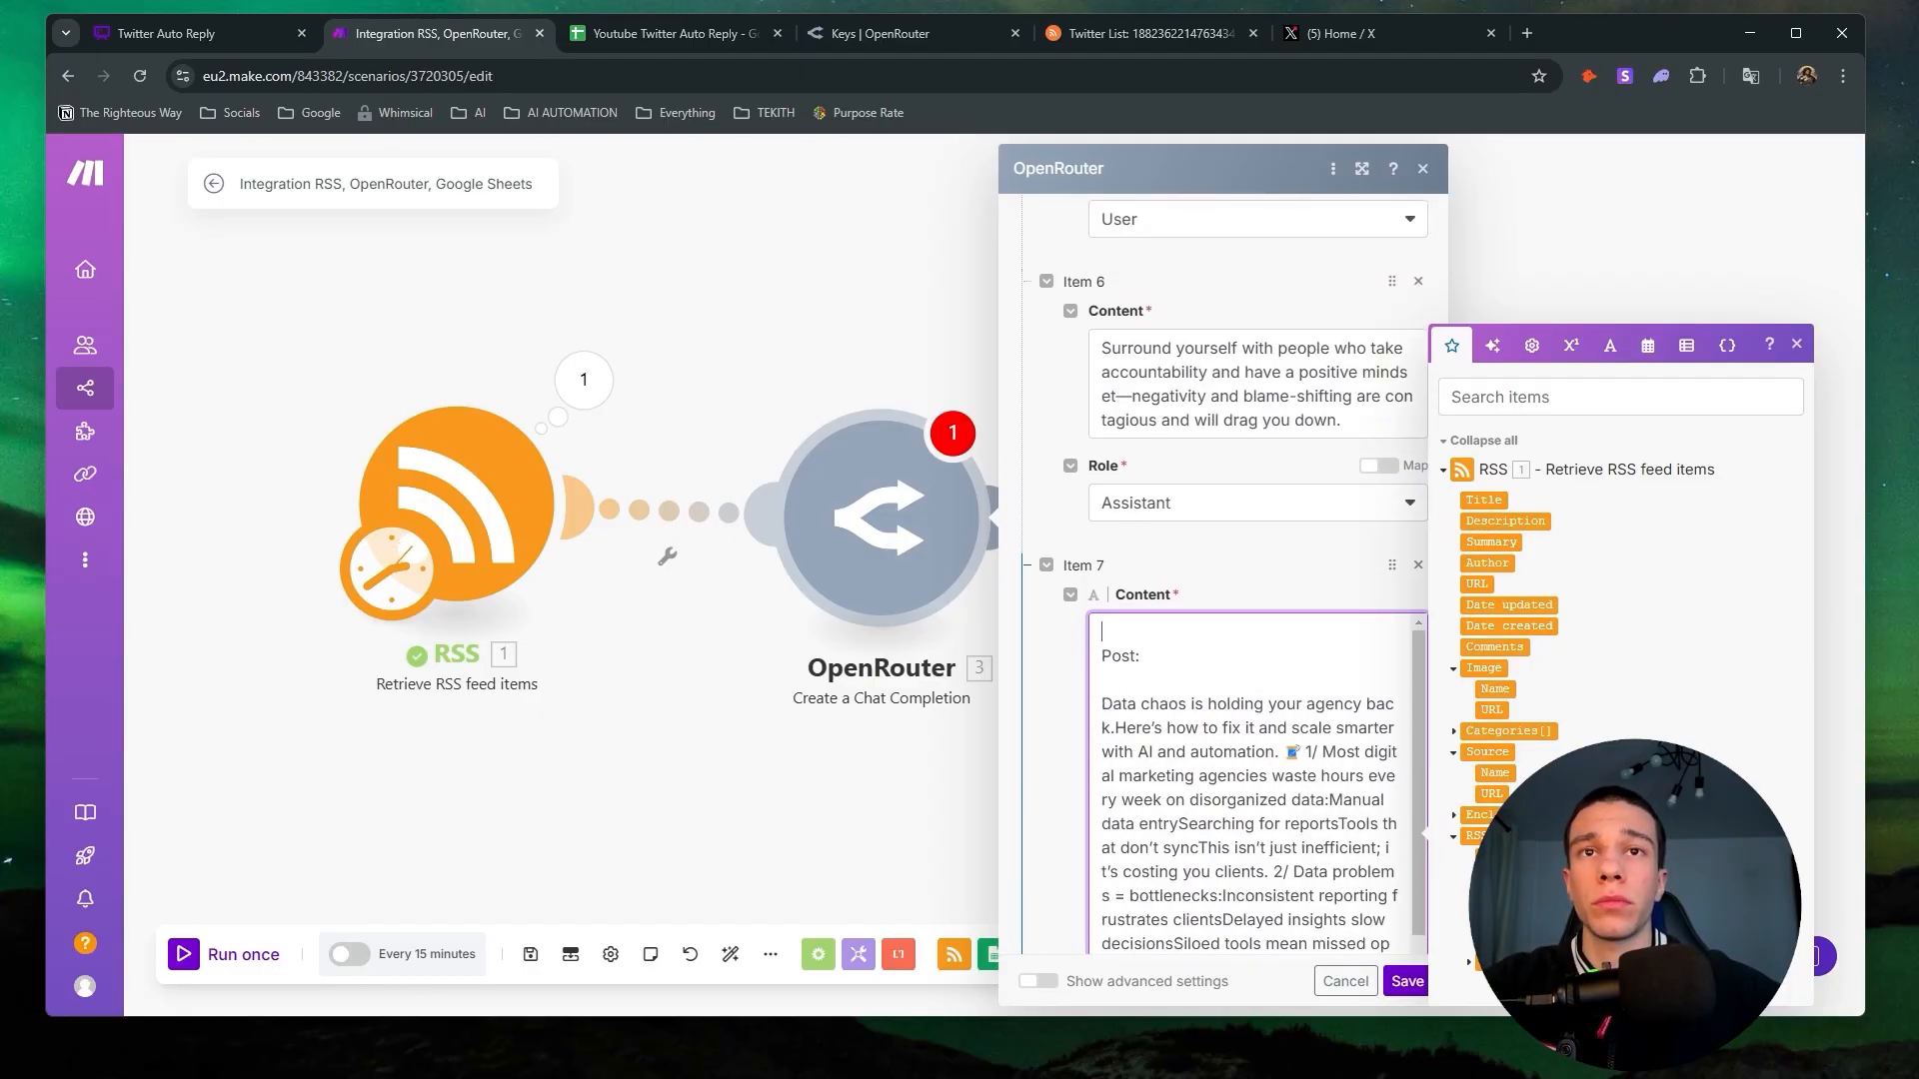
{"action": "key", "text": "BackSpace"}
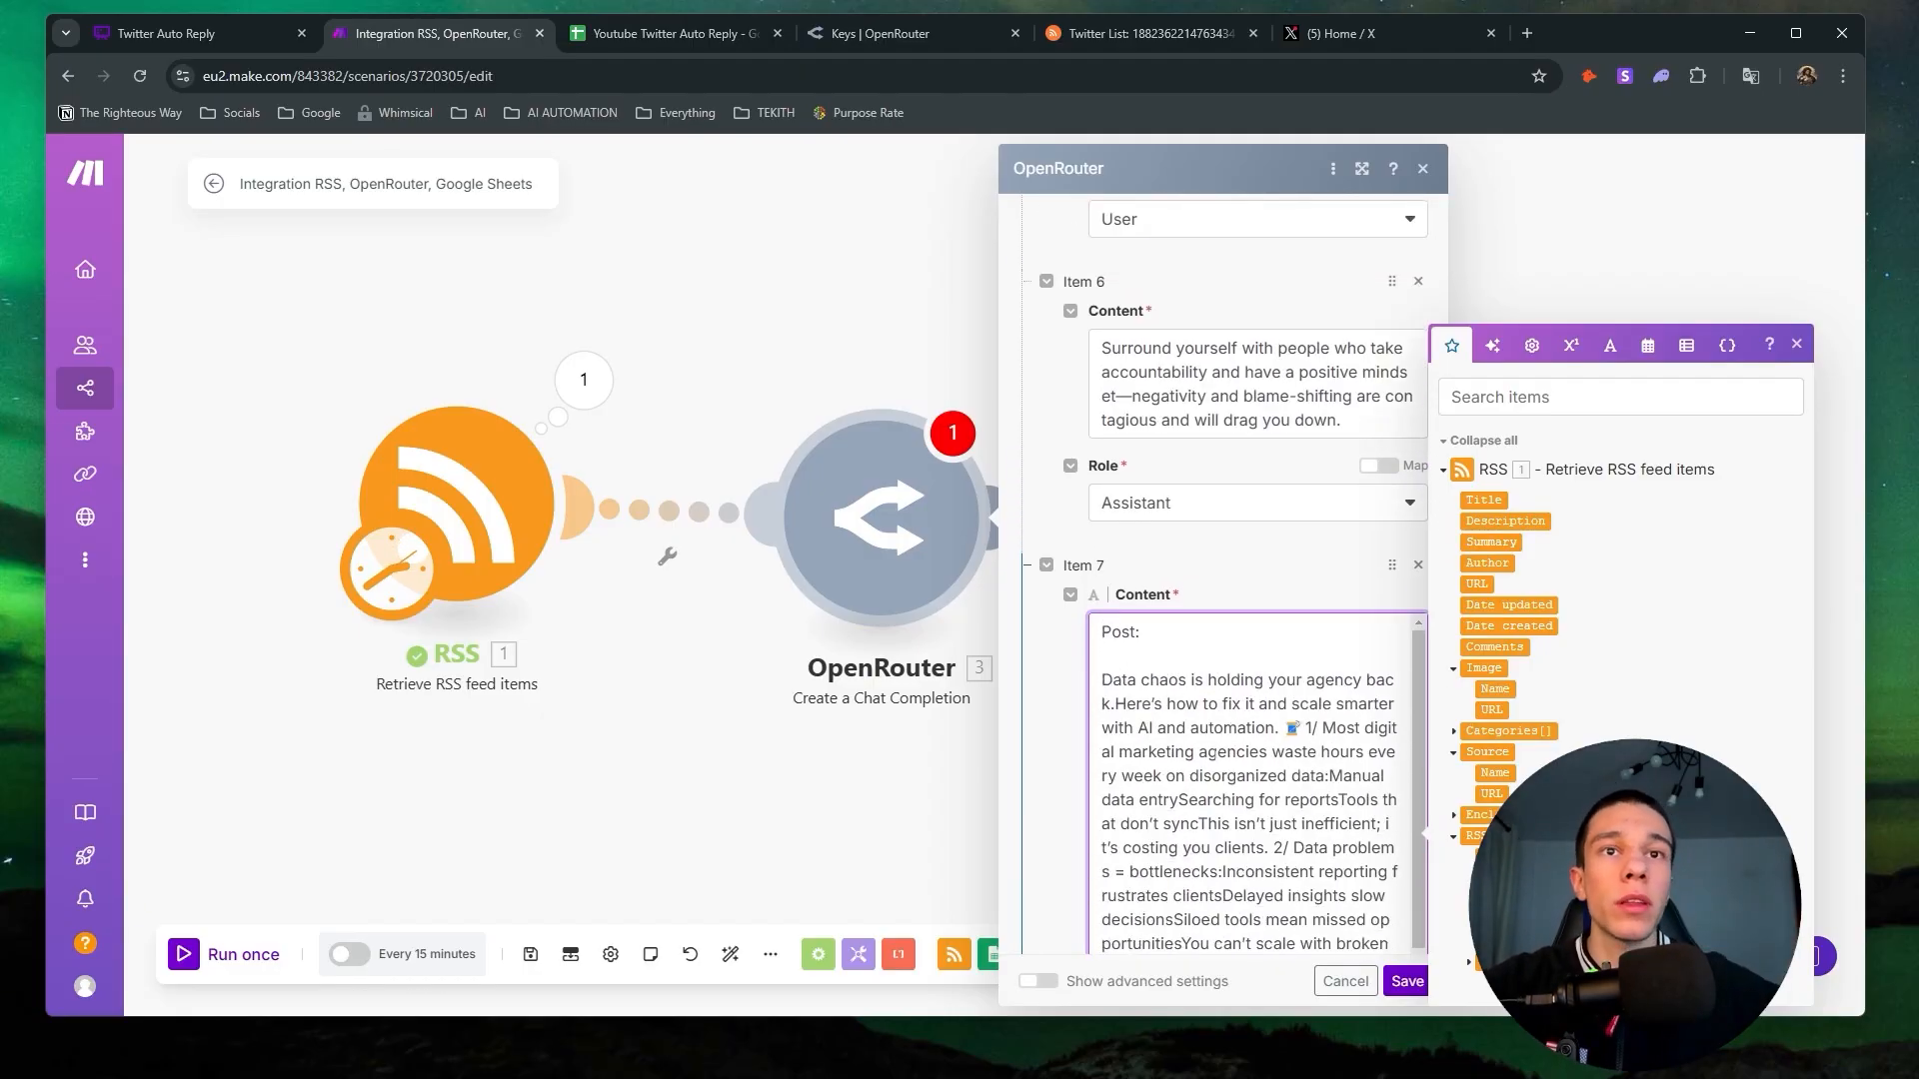
Insert blank lines before points 1/, 2/ and 3/ of the data-chaos post in message 7.
{"action": "left_click", "coordinate": [1287, 728]}
{"action": "key", "text": "Return"}
{"action": "key", "text": "Return"}
{"action": "scroll", "coordinate": [1139, 678], "scroll_direction": "down", "scroll_amount": 2}
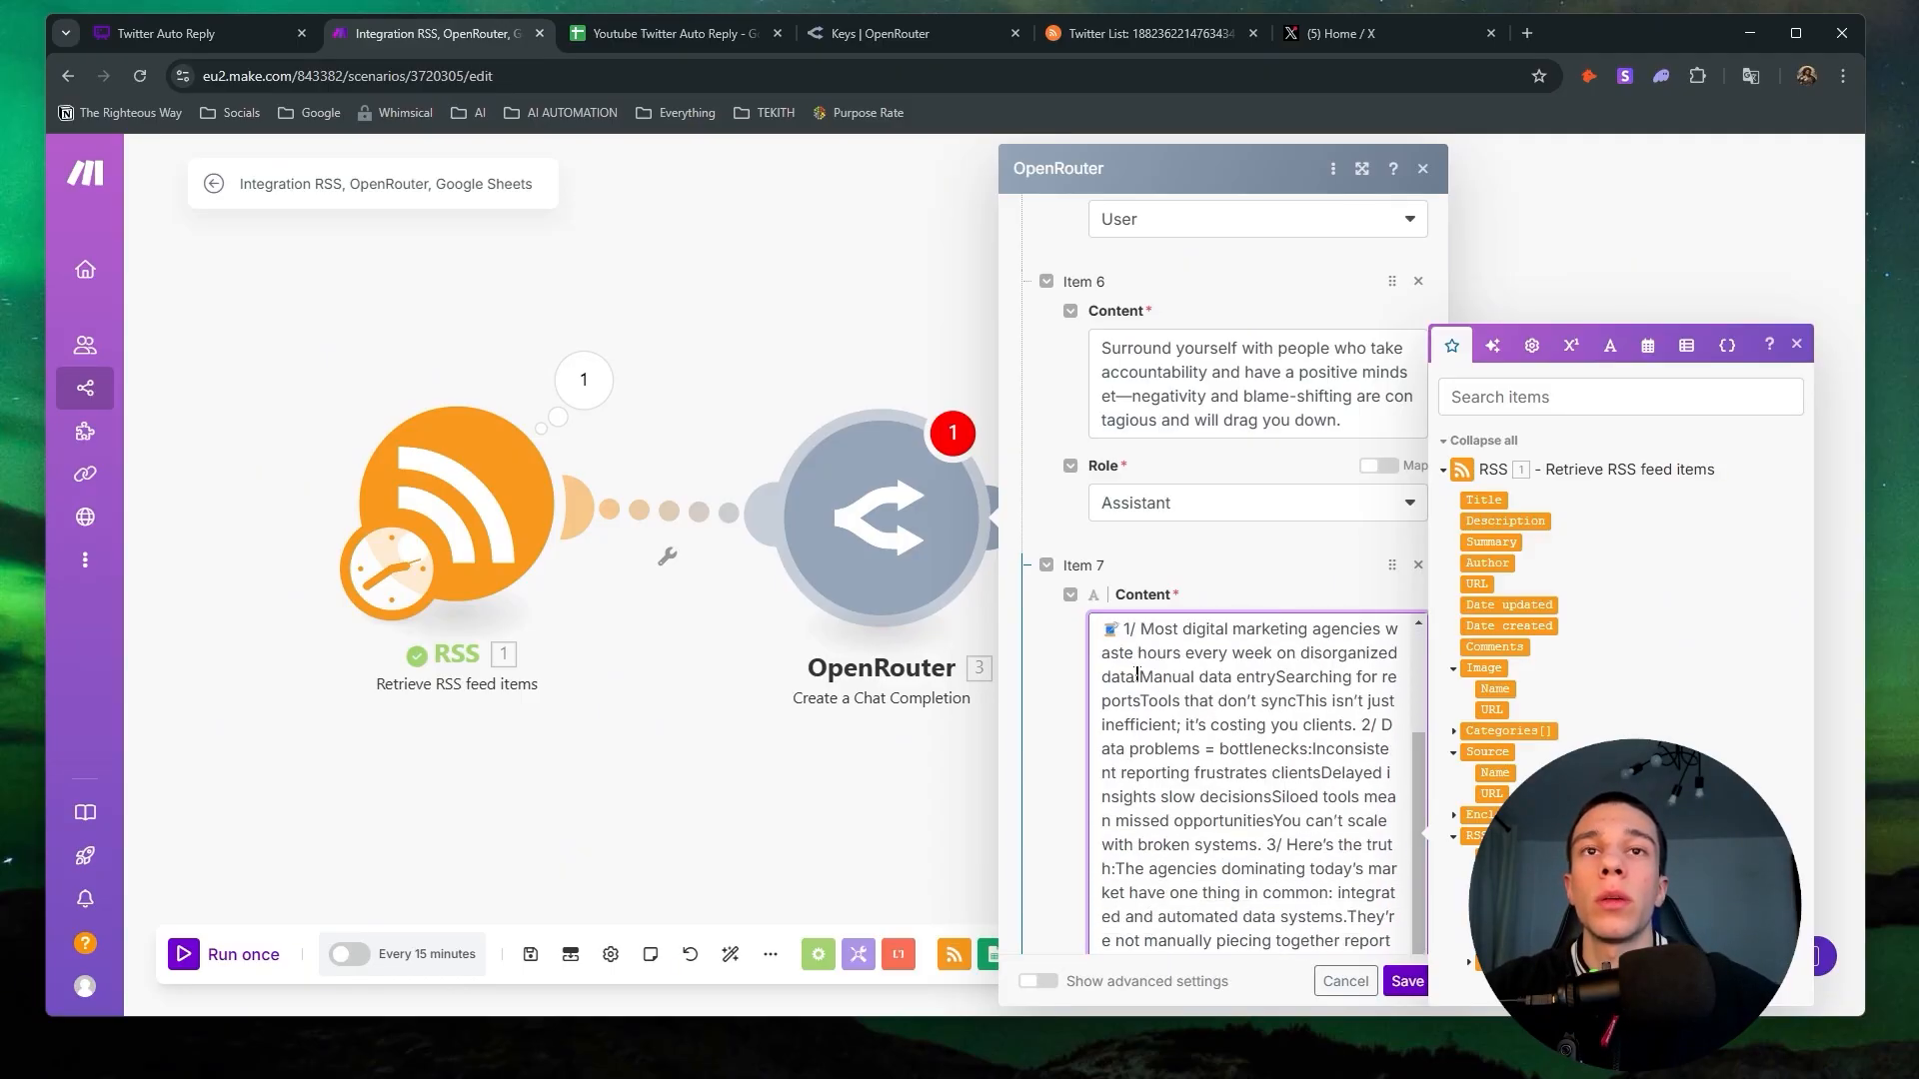
{"action": "left_click", "coordinate": [1376, 725]}
{"action": "key", "text": "Return"}
{"action": "key", "text": "Return"}
{"action": "scroll", "coordinate": [1252, 847], "scroll_direction": "down", "scroll_amount": 1}
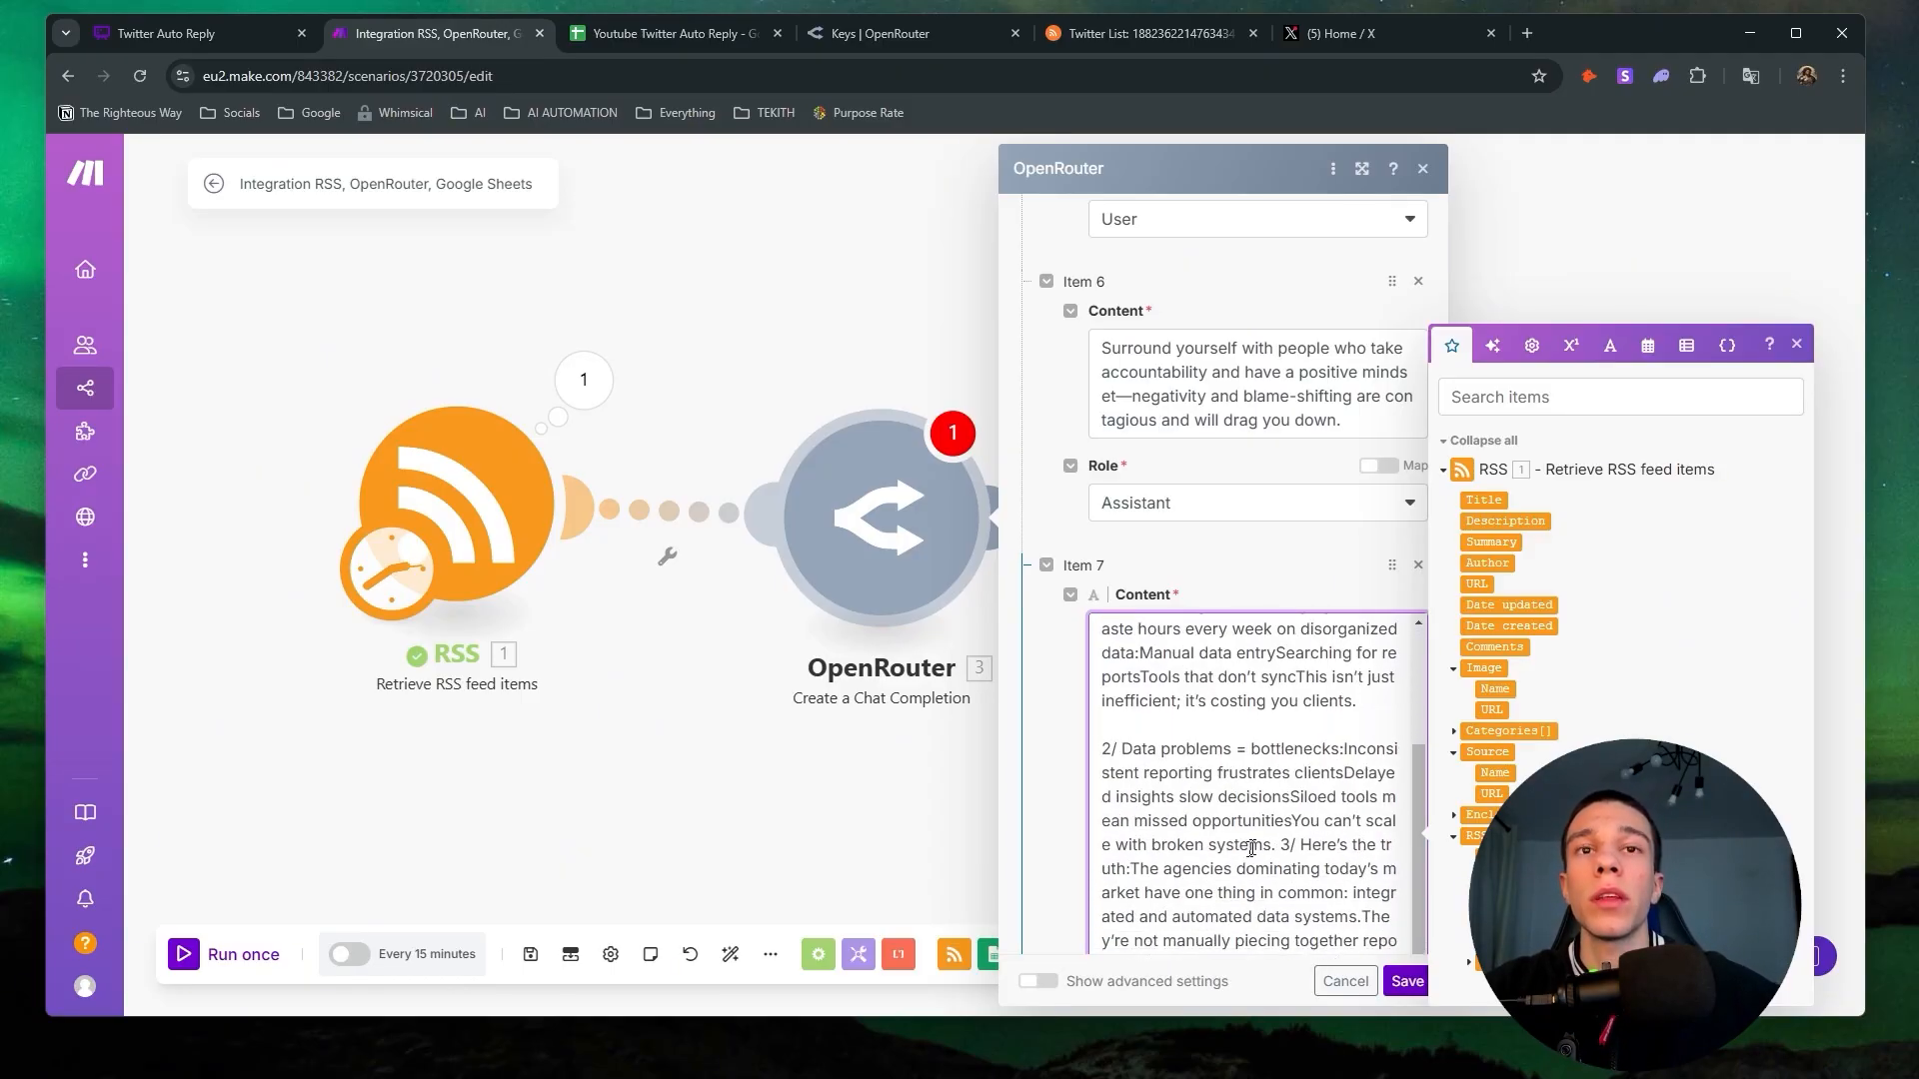
{"action": "left_click", "coordinate": [1281, 845]}
{"action": "key", "text": "Return"}
{"action": "key", "text": "Return"}
{"action": "scroll", "coordinate": [1227, 748], "scroll_direction": "down", "scroll_amount": 3}
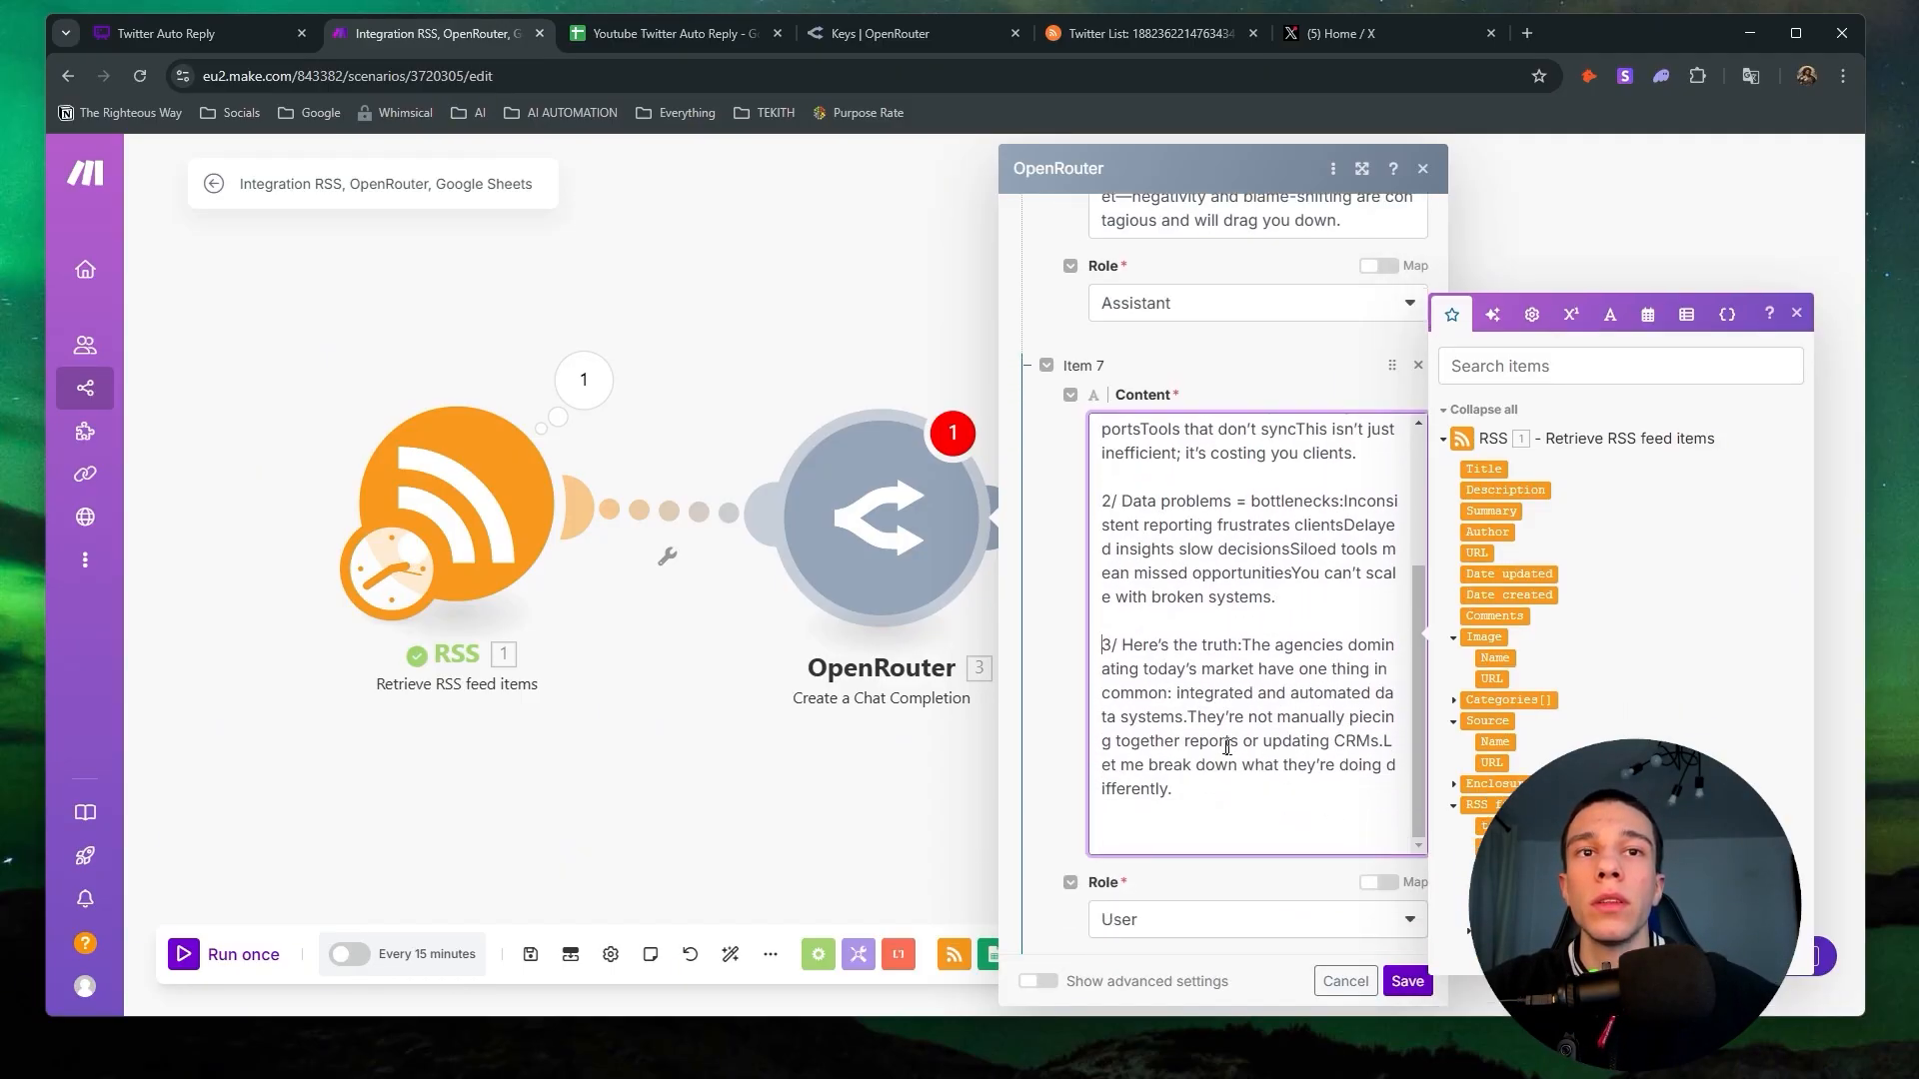
{"action": "scroll", "coordinate": [1249, 619], "scroll_direction": "up", "scroll_amount": 2}
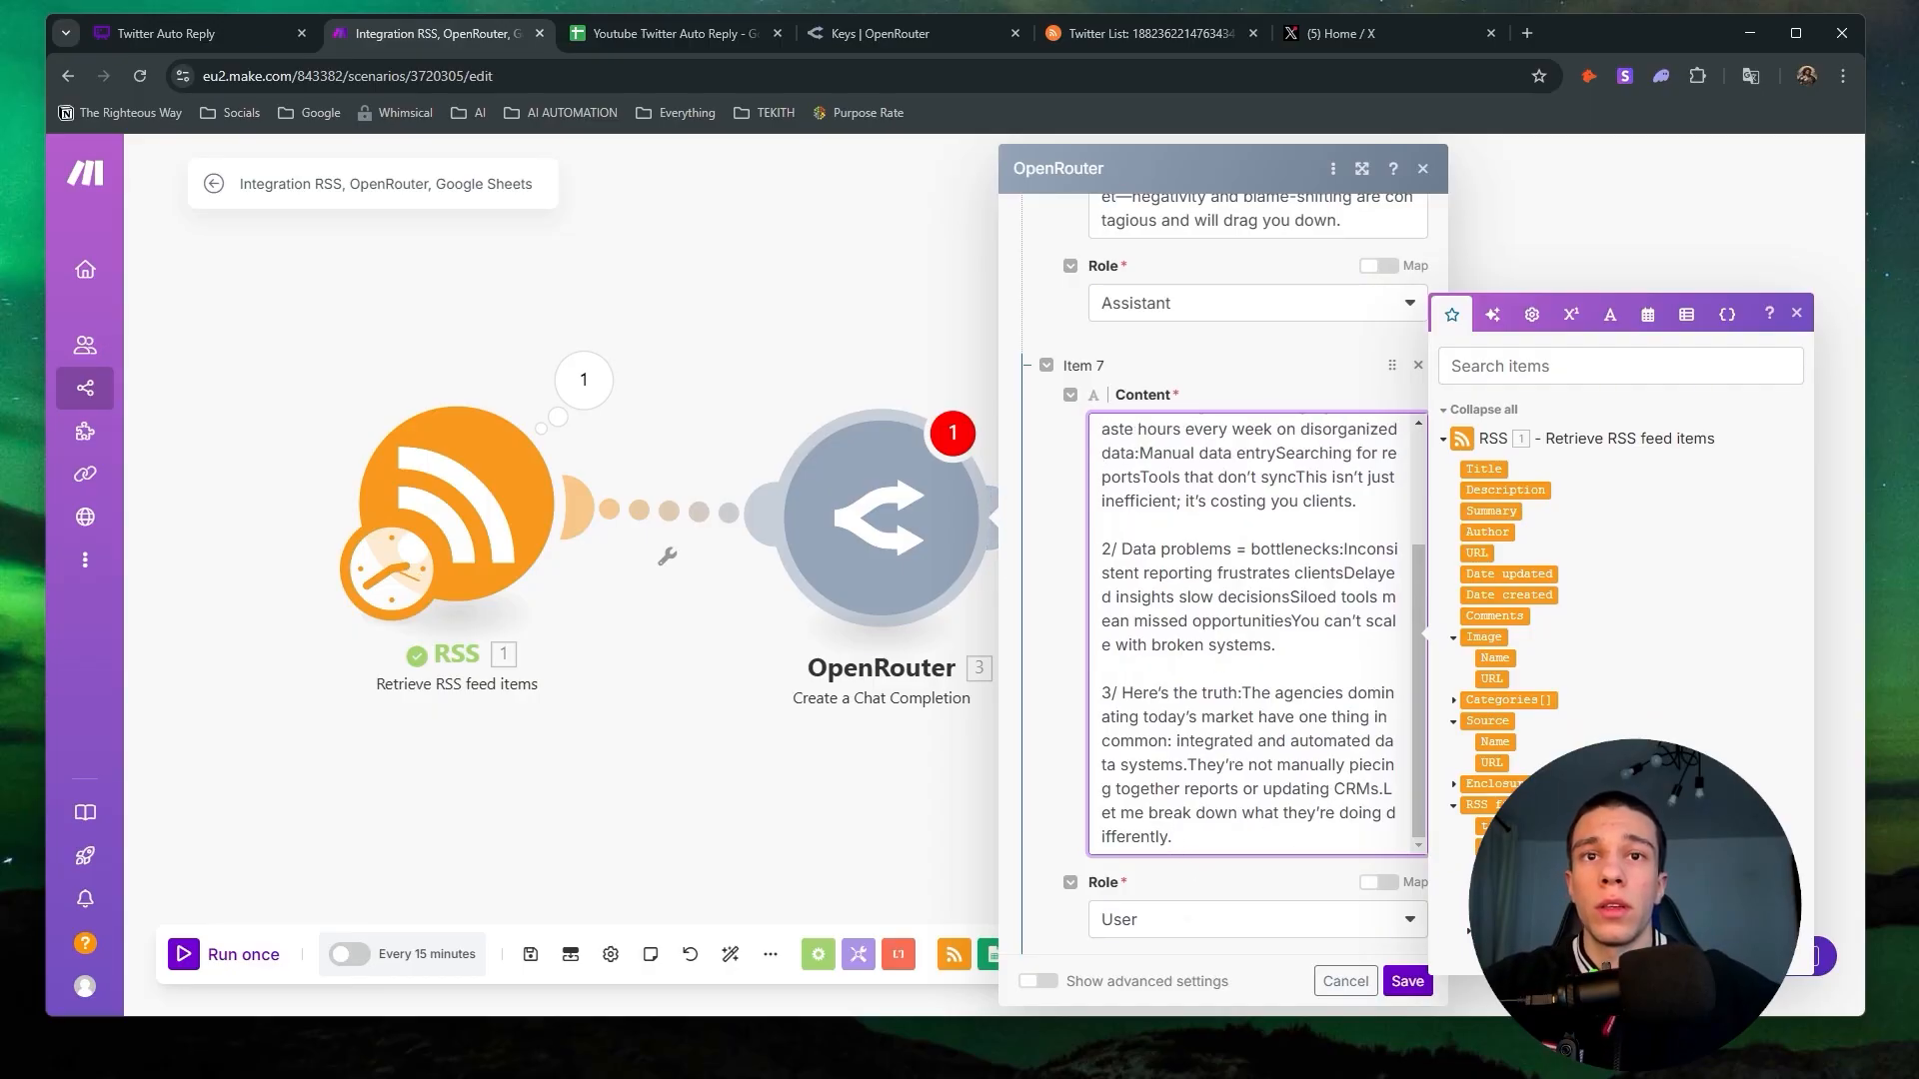
Add an eighth message to the OpenRouter module with the role Assistant.
{"action": "scroll", "coordinate": [1133, 814], "scroll_direction": "down", "scroll_amount": 3}
{"action": "left_click", "coordinate": [1079, 713]}
{"action": "left_click", "coordinate": [1258, 862]}
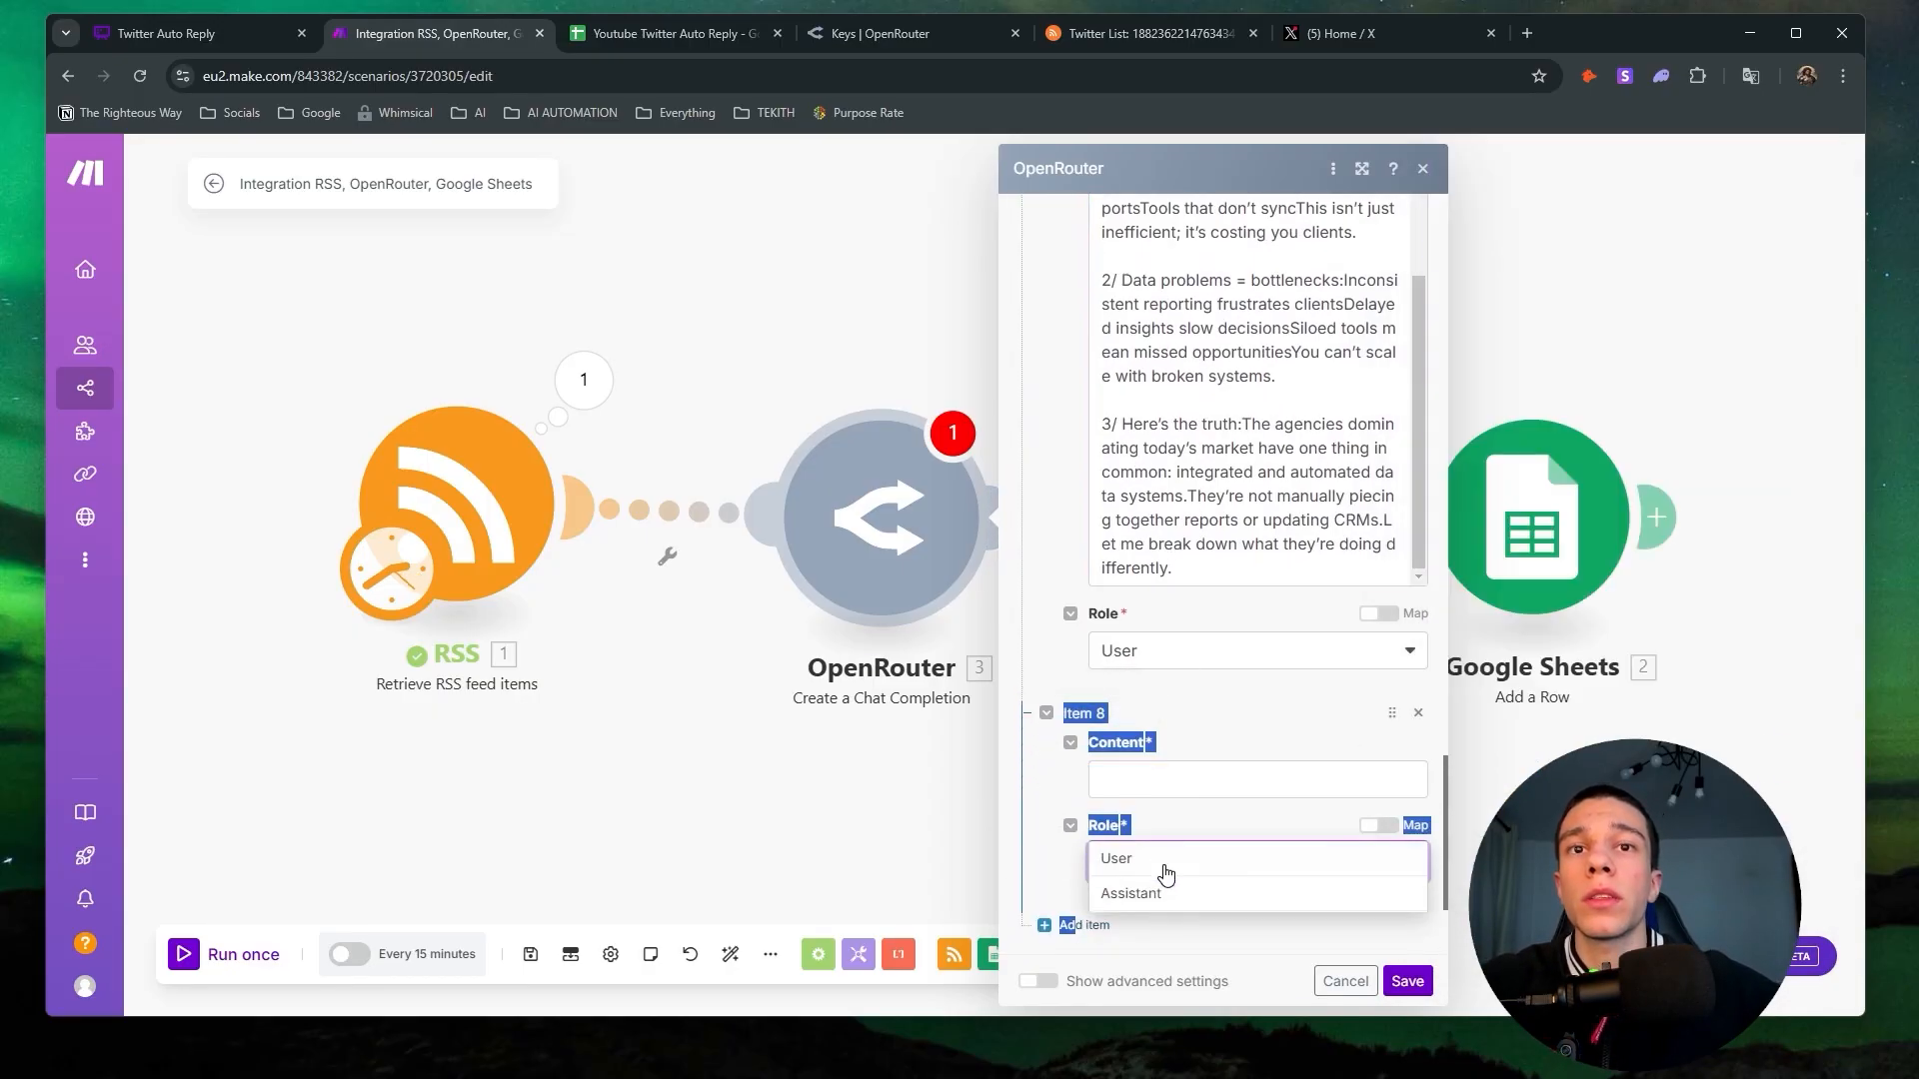
{"action": "left_click", "coordinate": [1129, 914]}
Copy the Assistant example "Agencies that dominate the market" from the Whimsical board into message 8's content in Make.
{"action": "left_click", "coordinate": [689, 36]}
{"action": "left_click", "coordinate": [186, 30]}
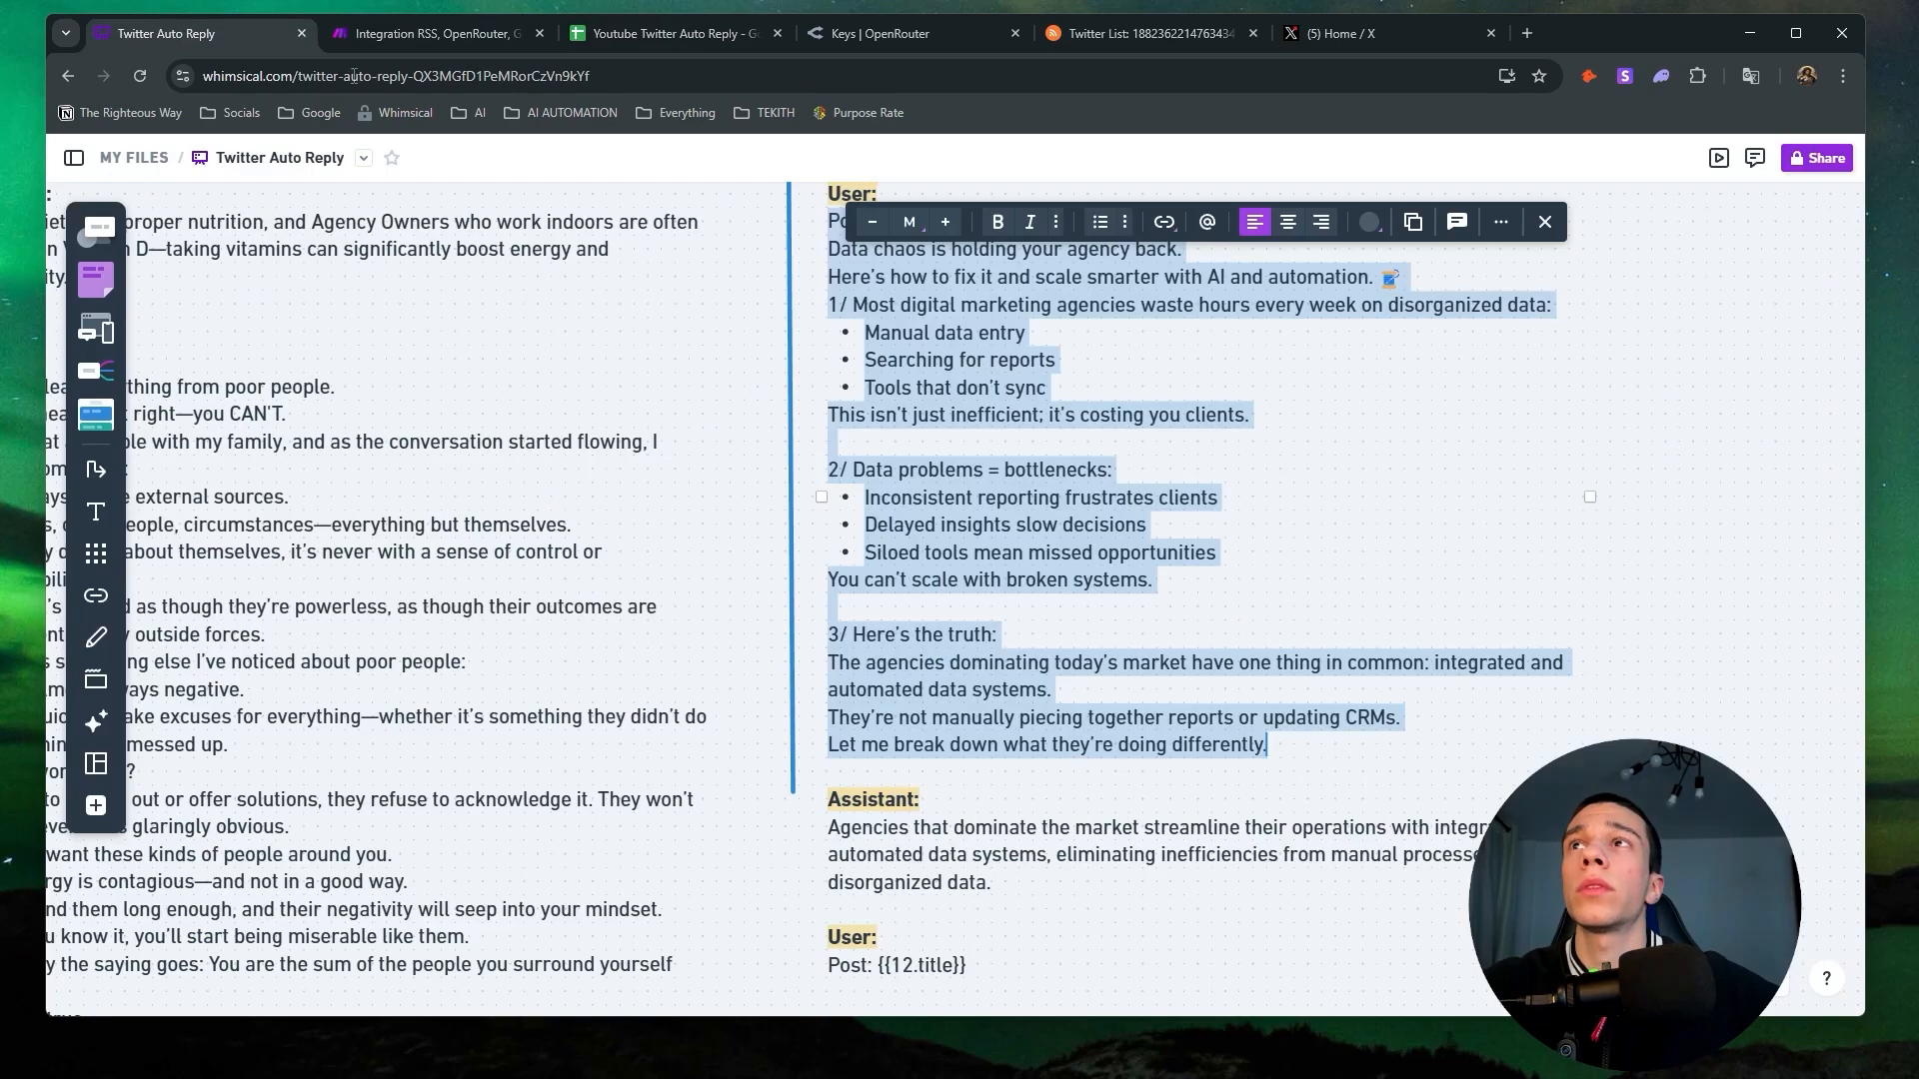
{"action": "triple_click", "coordinate": [943, 778]}
{"action": "key", "text": "ctrl+c"}
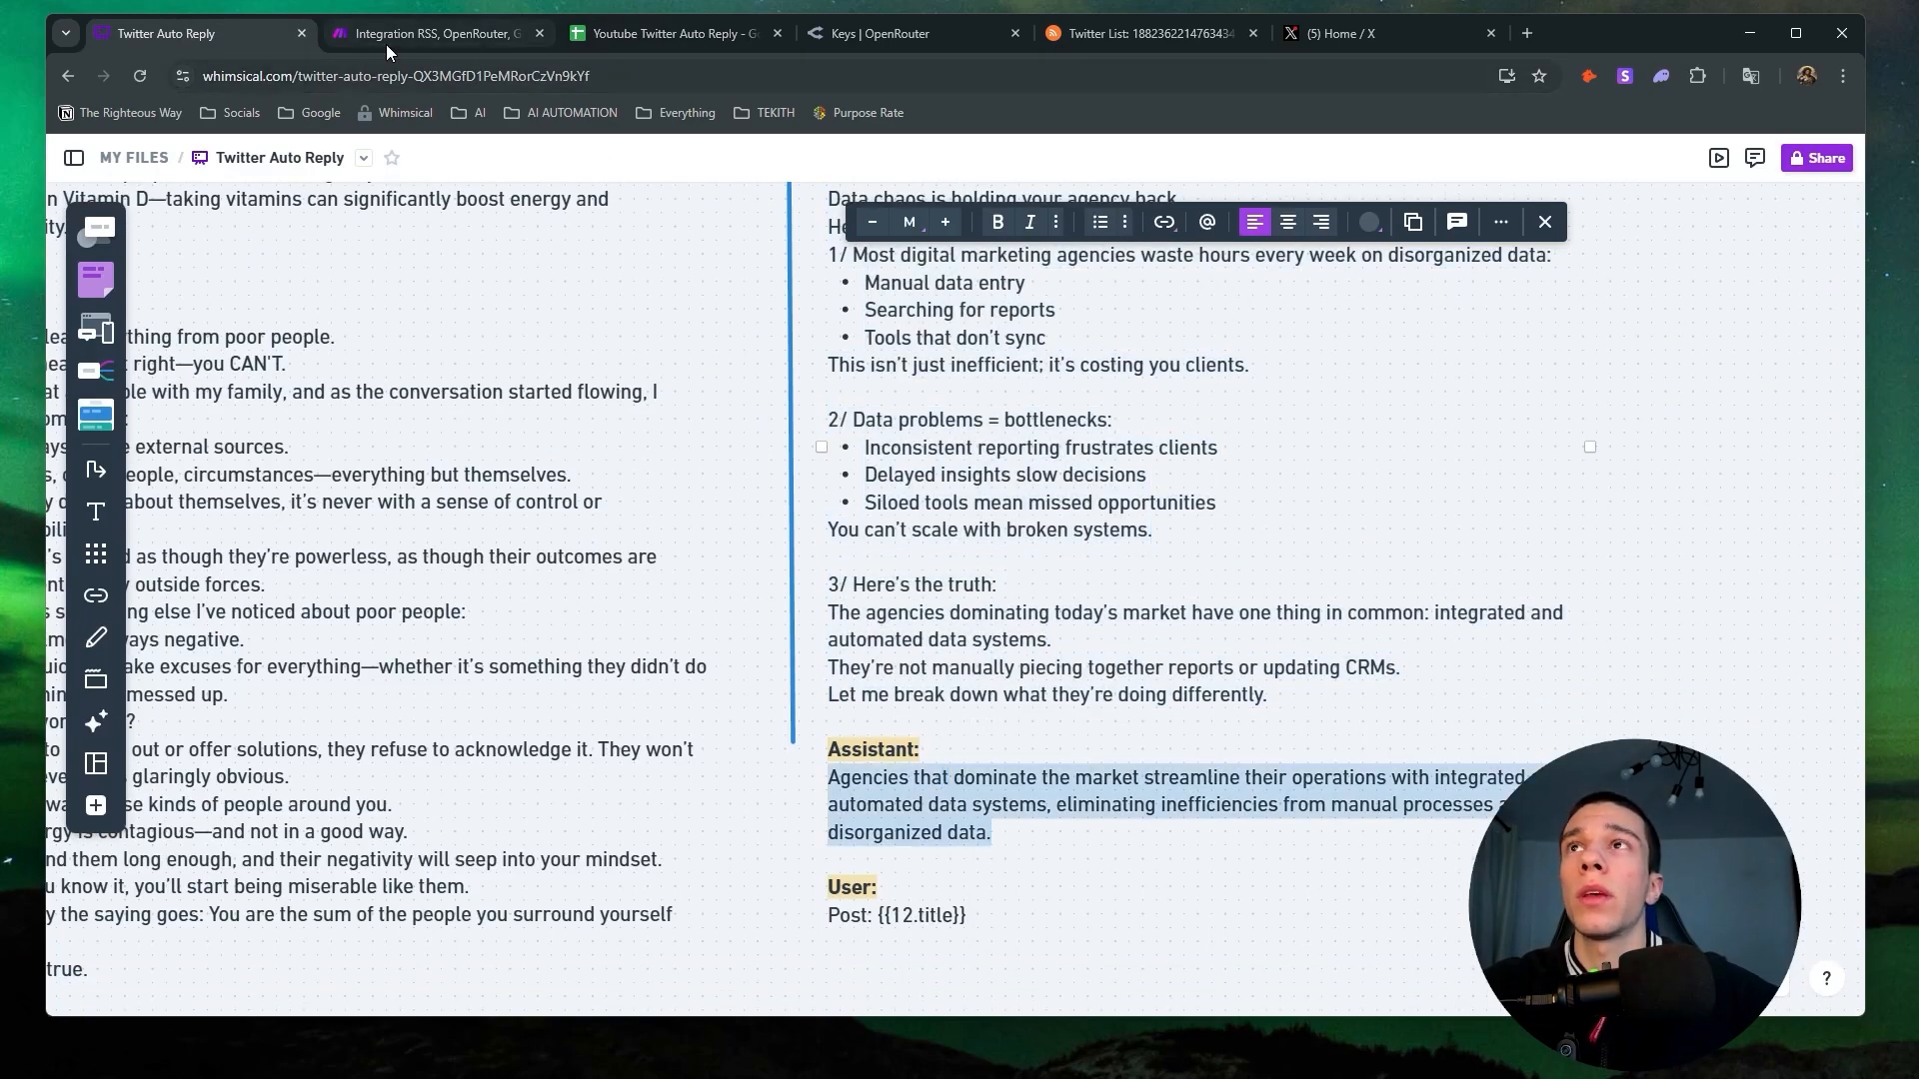
{"action": "left_click", "coordinate": [386, 33]}
{"action": "key", "text": "ctrl+v"}
{"action": "scroll", "coordinate": [1243, 667], "scroll_direction": "down", "scroll_amount": 4}
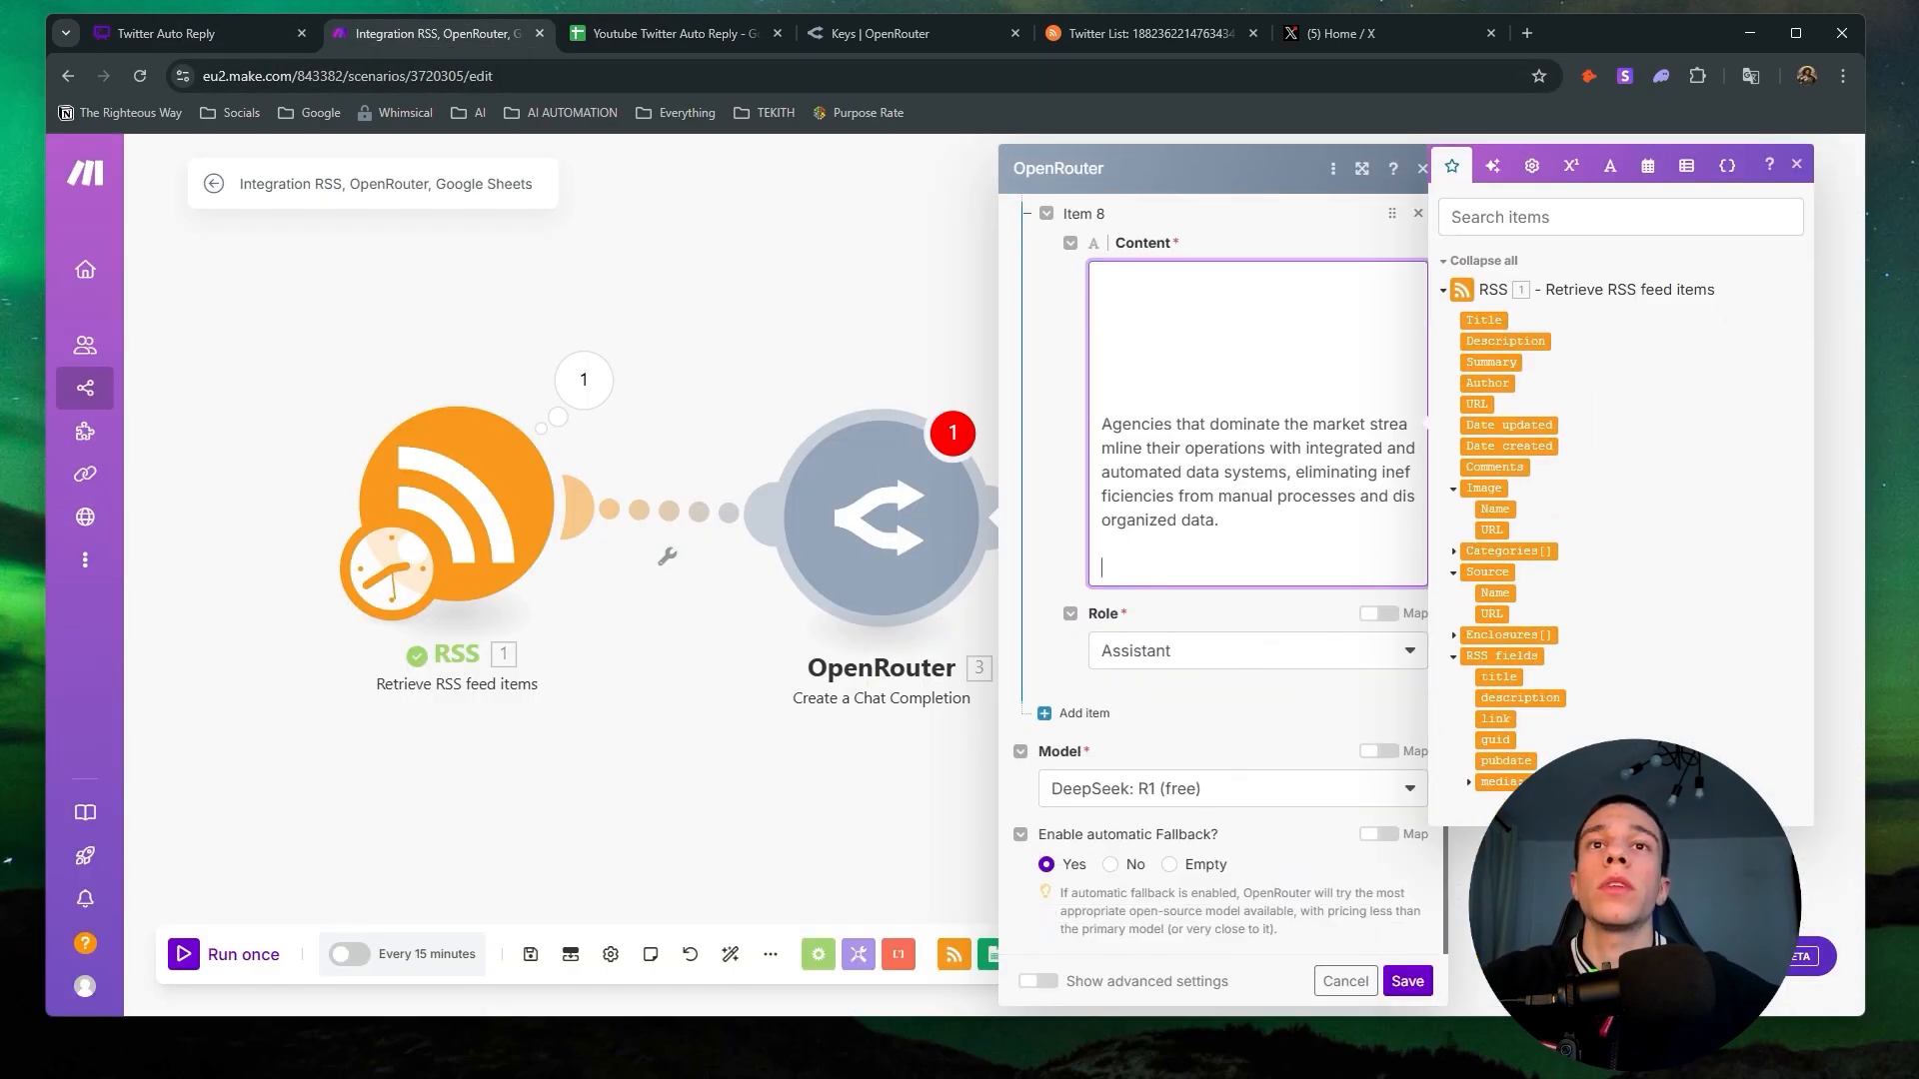
Remove the blank lines below and above the agencies text in message 8.
{"action": "key", "text": "BackSpace"}
{"action": "key", "text": "BackSpace"}
{"action": "left_click", "coordinate": [1105, 447]}
{"action": "key", "text": "BackSpace"}
{"action": "key", "text": "BackSpace"}
{"action": "key", "text": "BackSpace"}
{"action": "key", "text": "BackSpace"}
{"action": "key", "text": "BackSpace"}
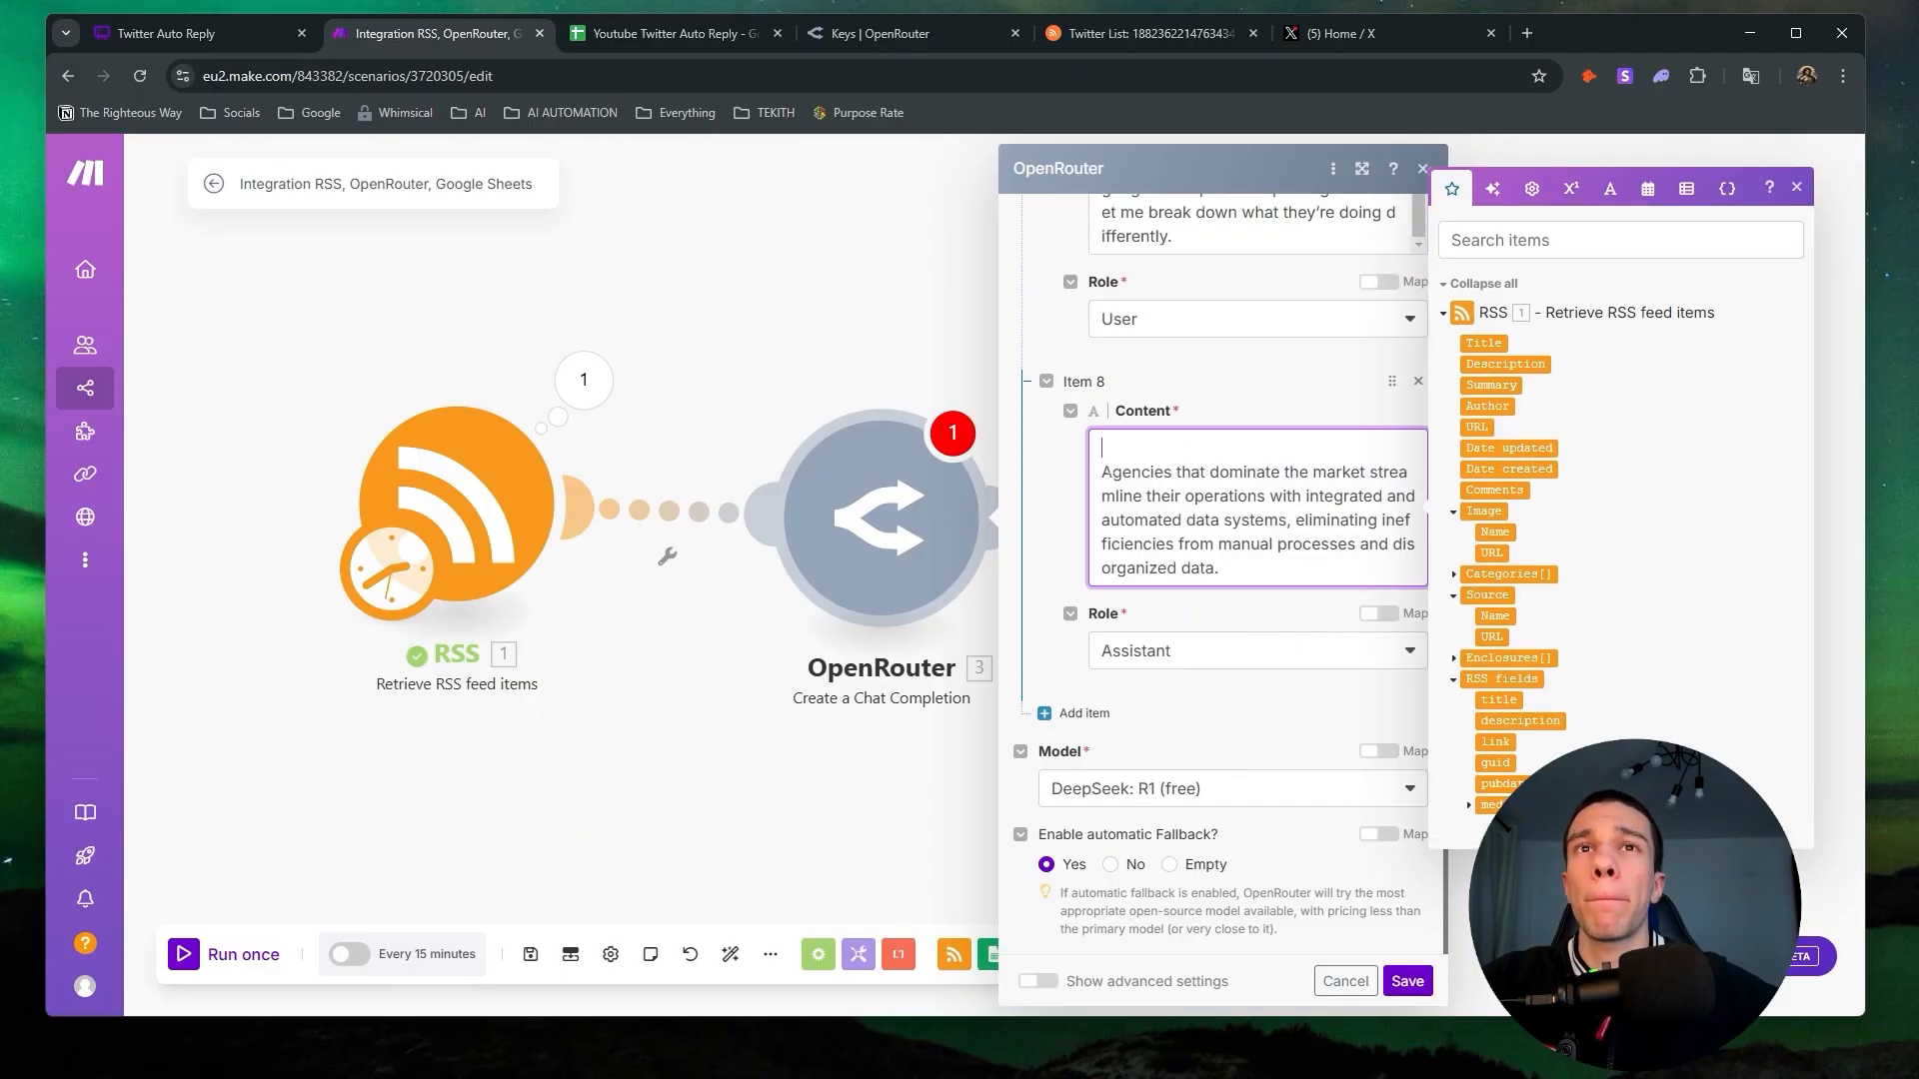
{"action": "key", "text": "Delete"}
Add a ninth message with the role User and enter "Post:" as its content.
{"action": "left_click", "coordinate": [1084, 713]}
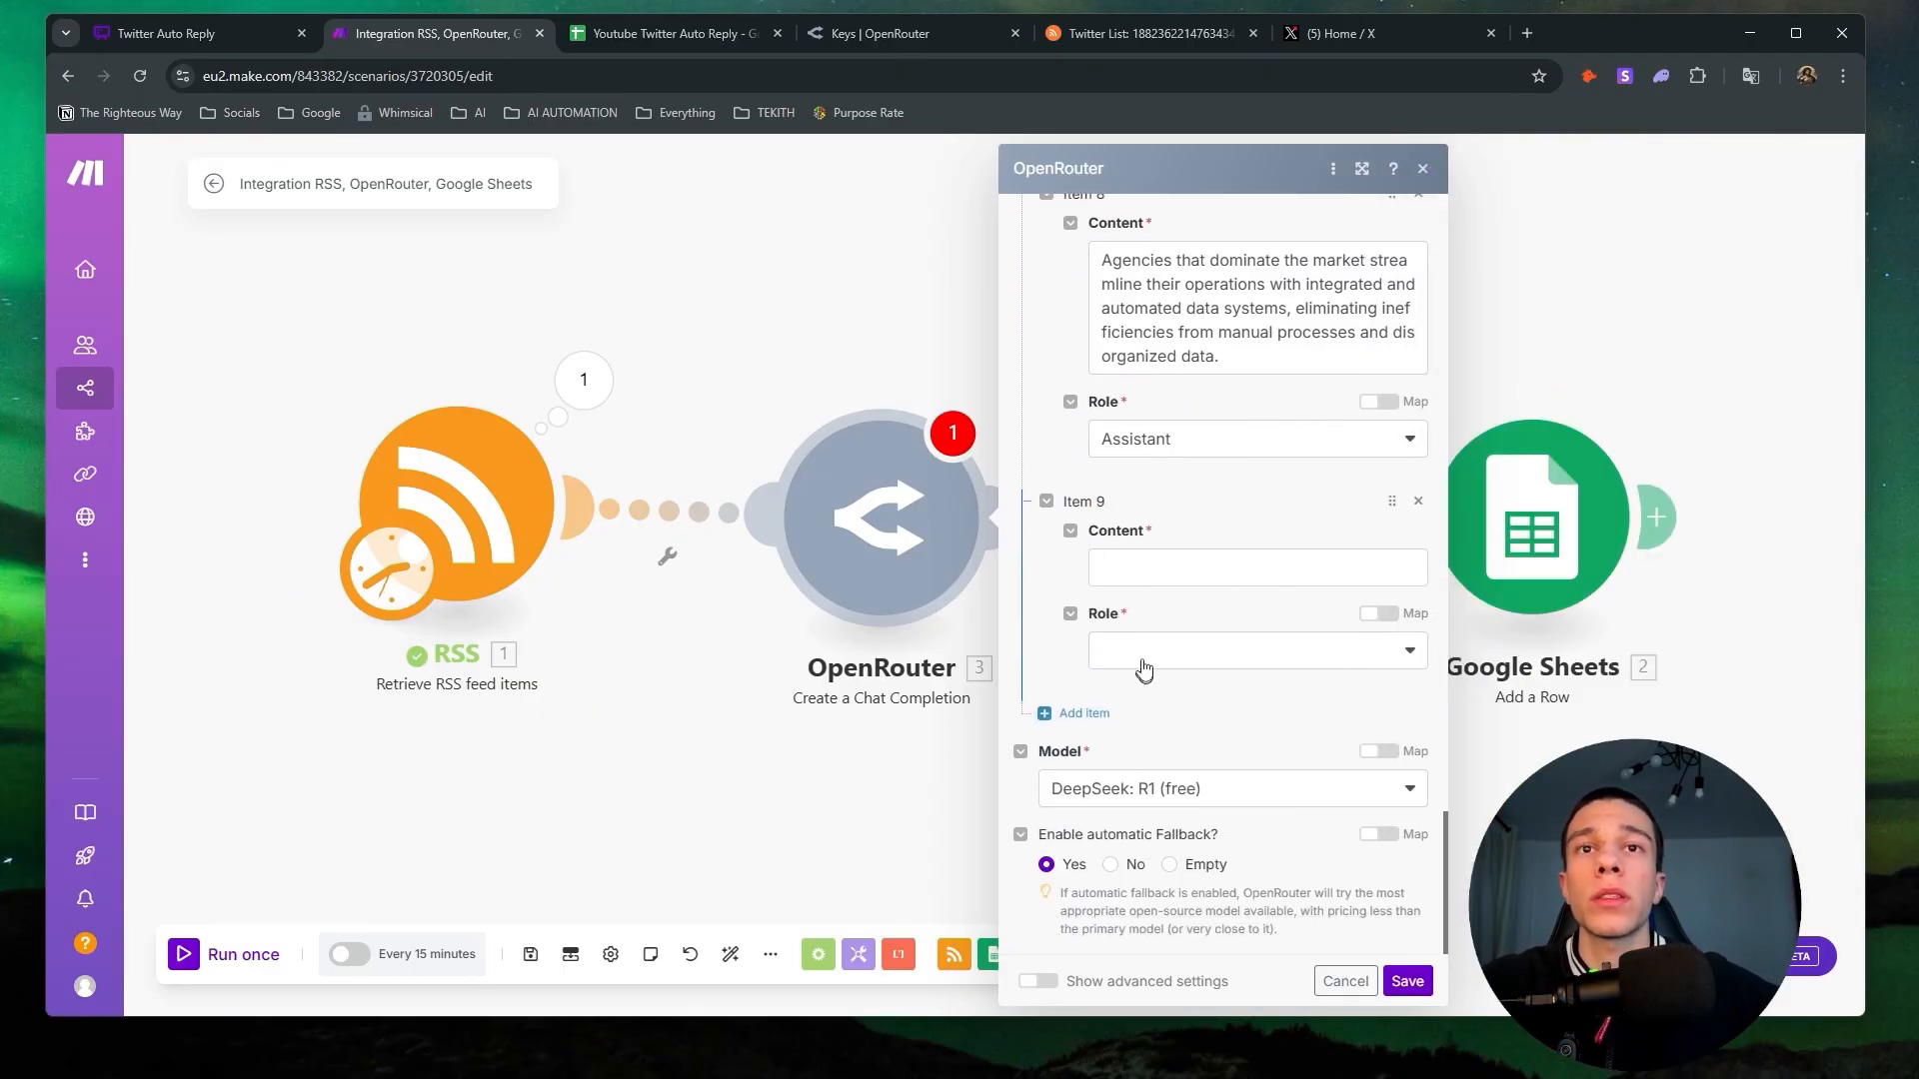
{"action": "left_click", "coordinate": [1152, 660]}
{"action": "left_click", "coordinate": [1154, 685]}
{"action": "left_click", "coordinate": [1159, 567]}
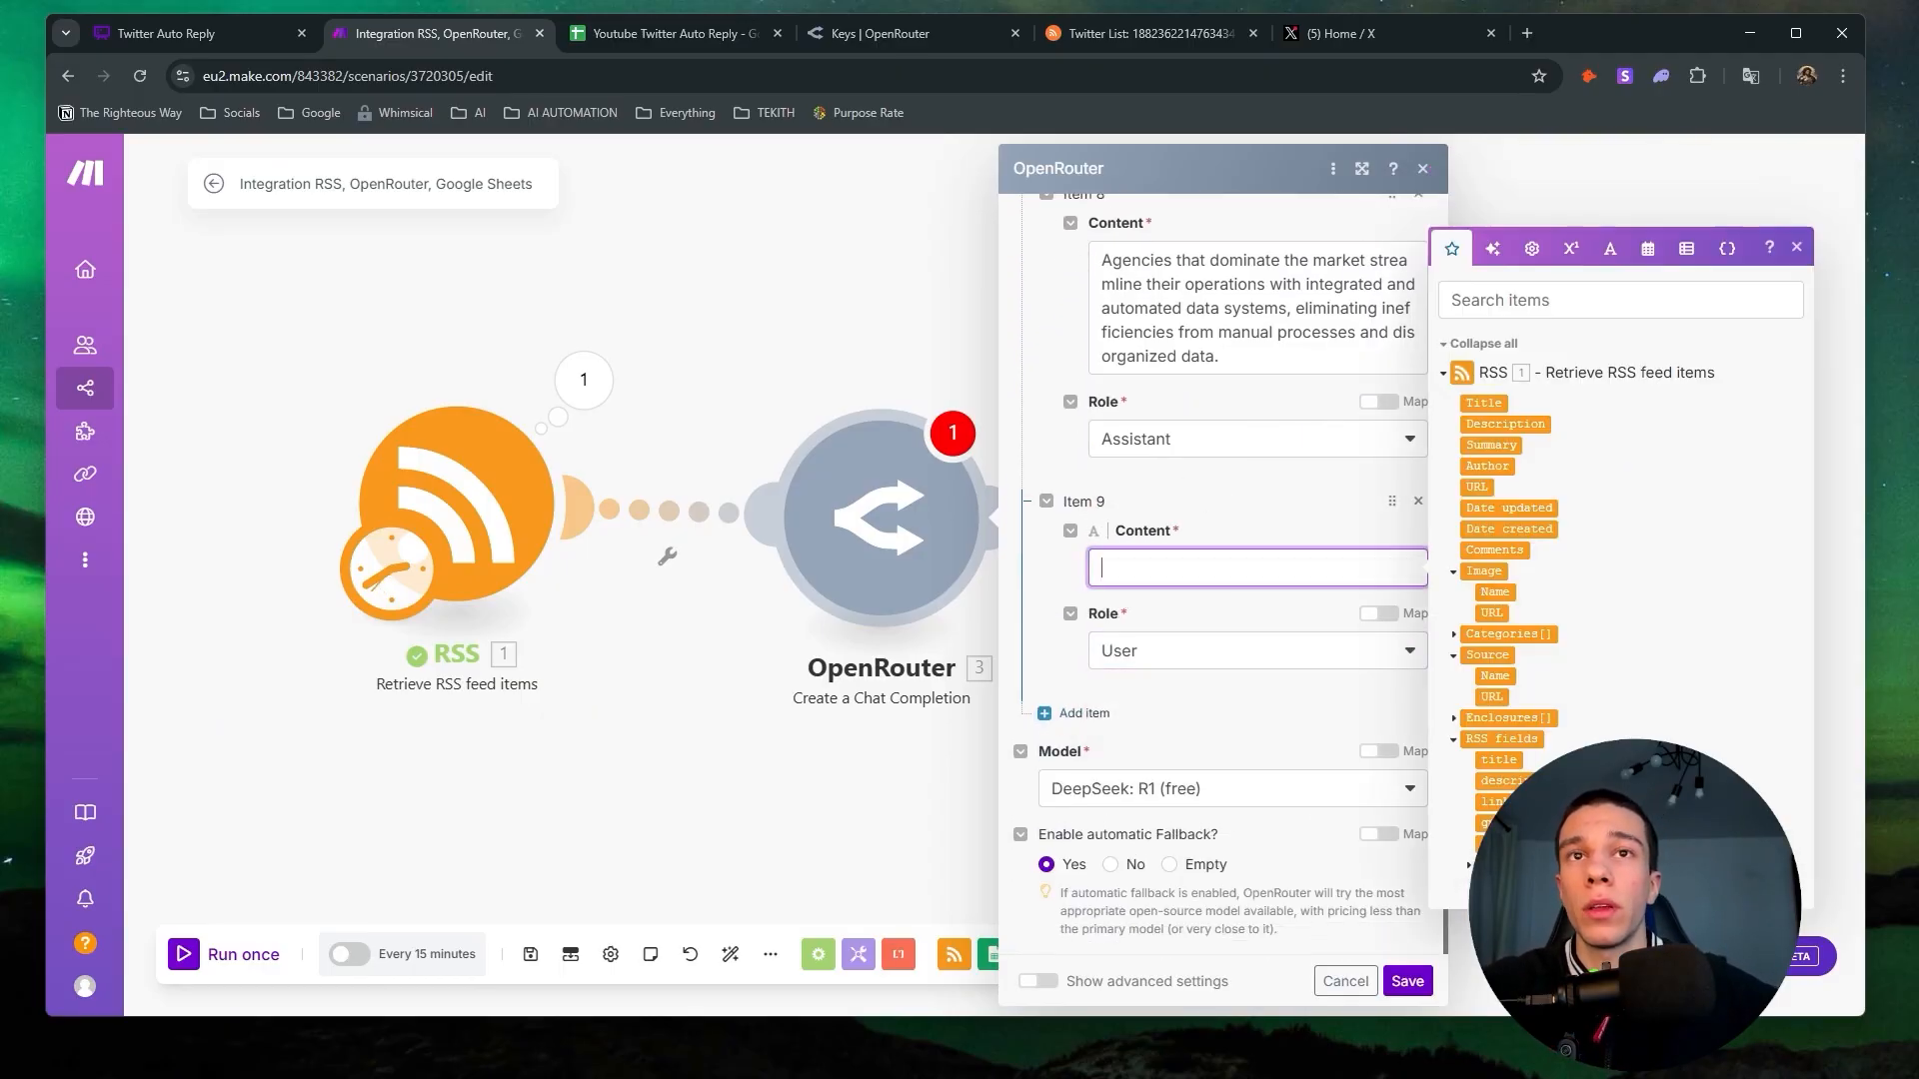
{"action": "type", "text": "Post:"}
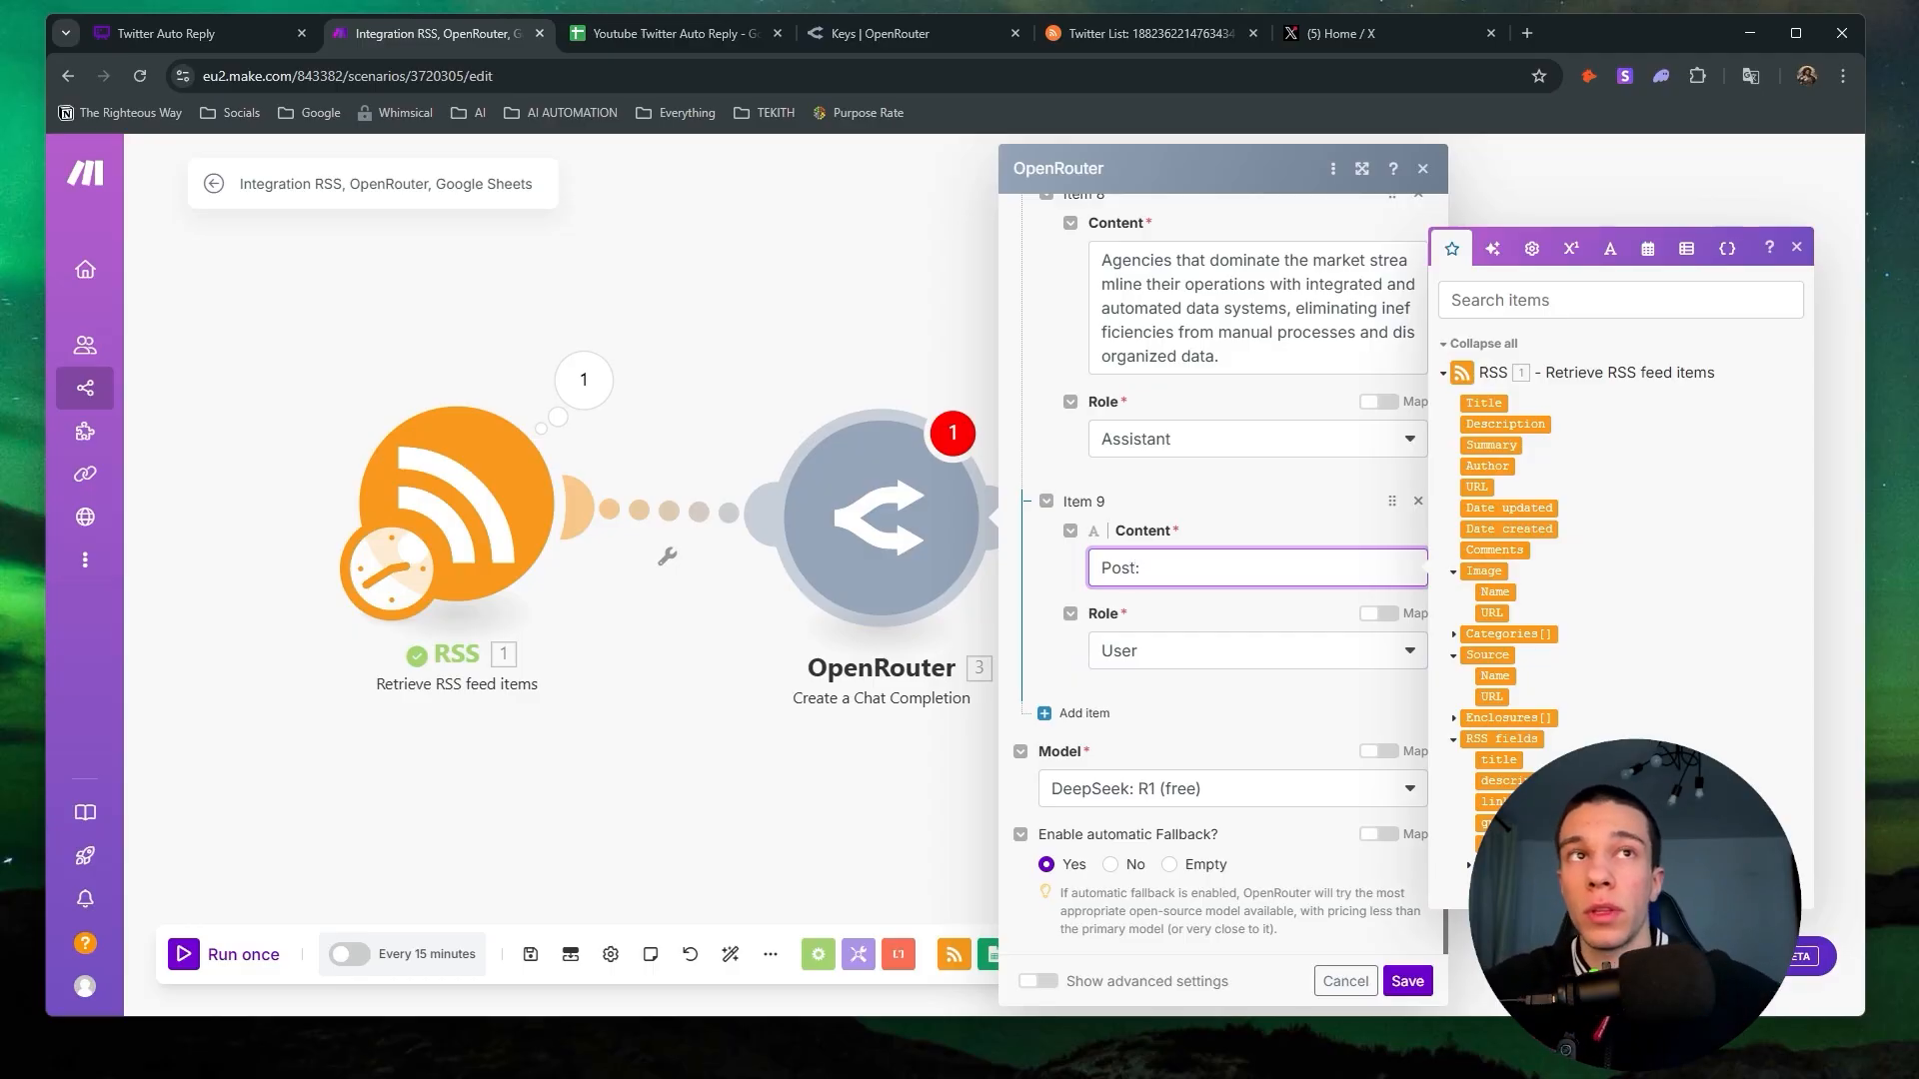
Open the RSS module's run output, then switch to X and browse the posts in the EngageList list.
{"action": "left_click", "coordinate": [584, 380]}
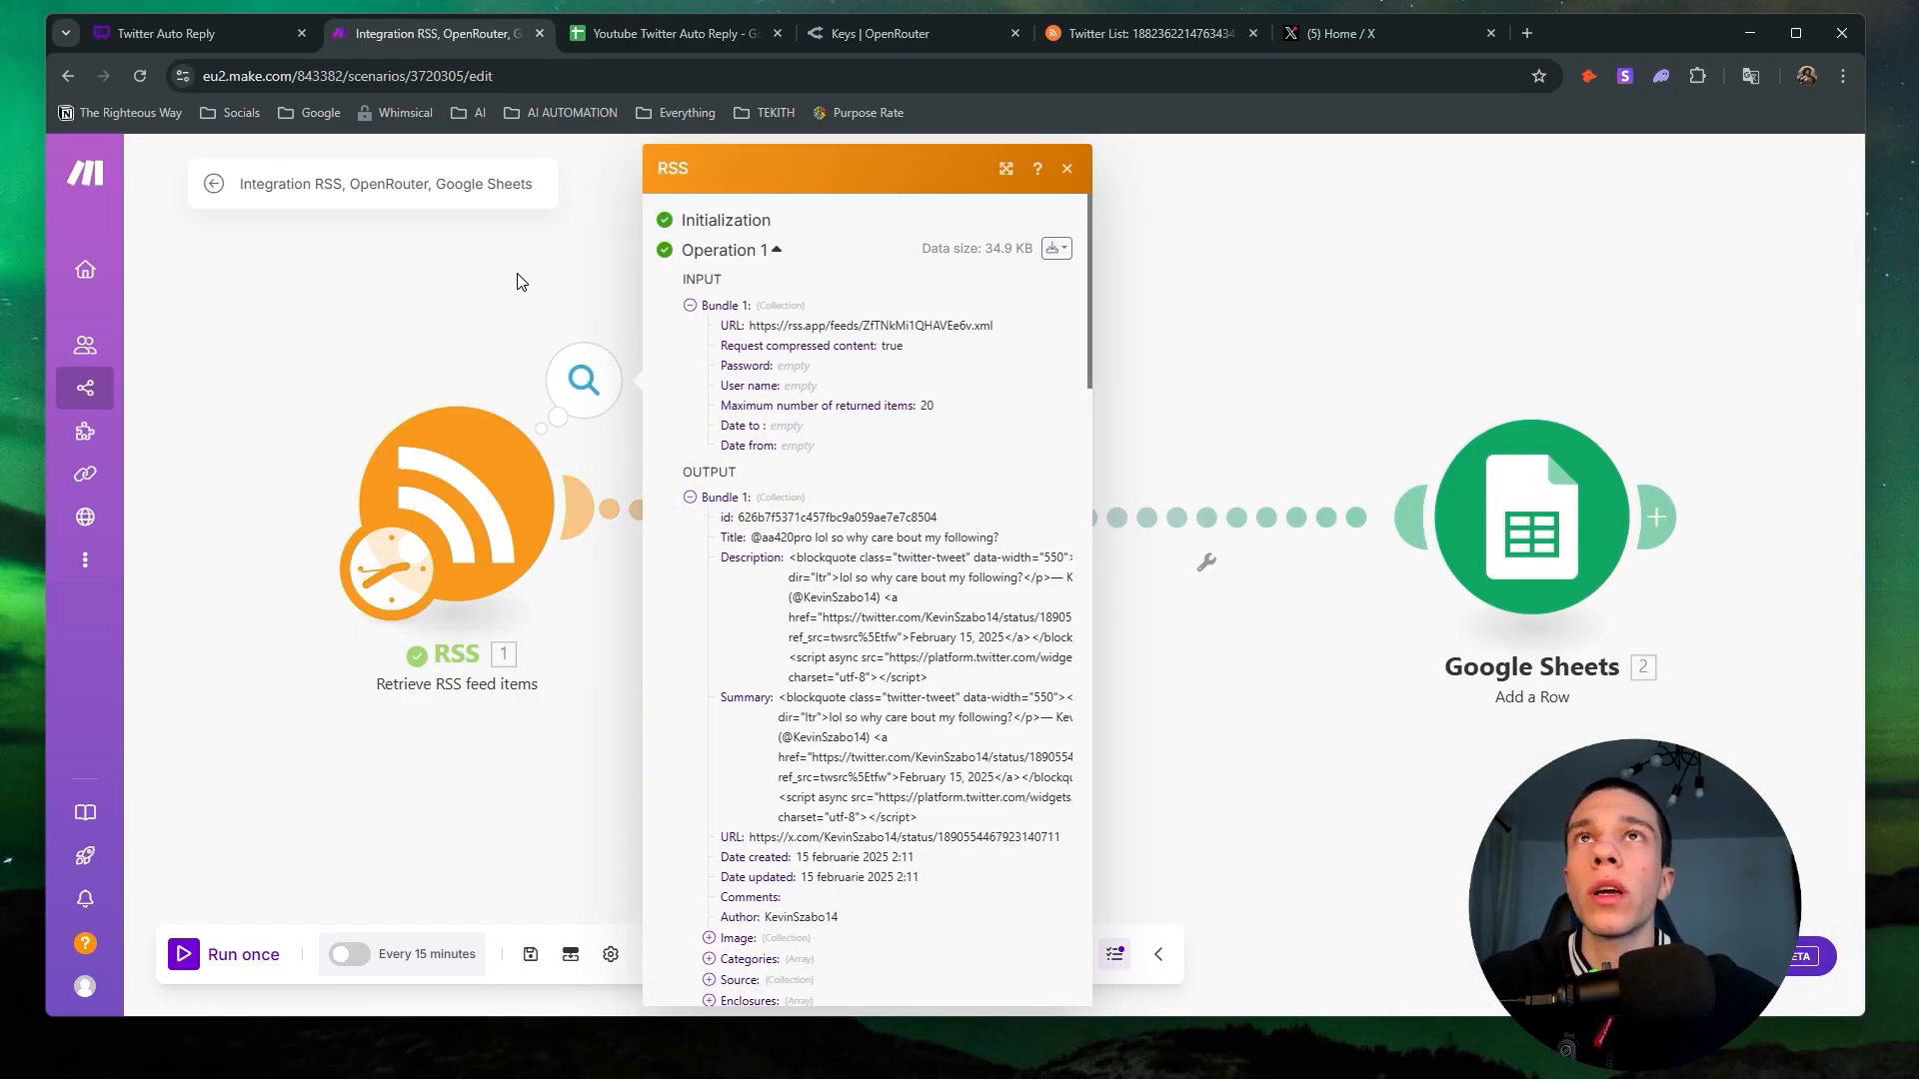
{"action": "left_click", "coordinate": [1337, 32]}
{"action": "left_click", "coordinate": [469, 800]}
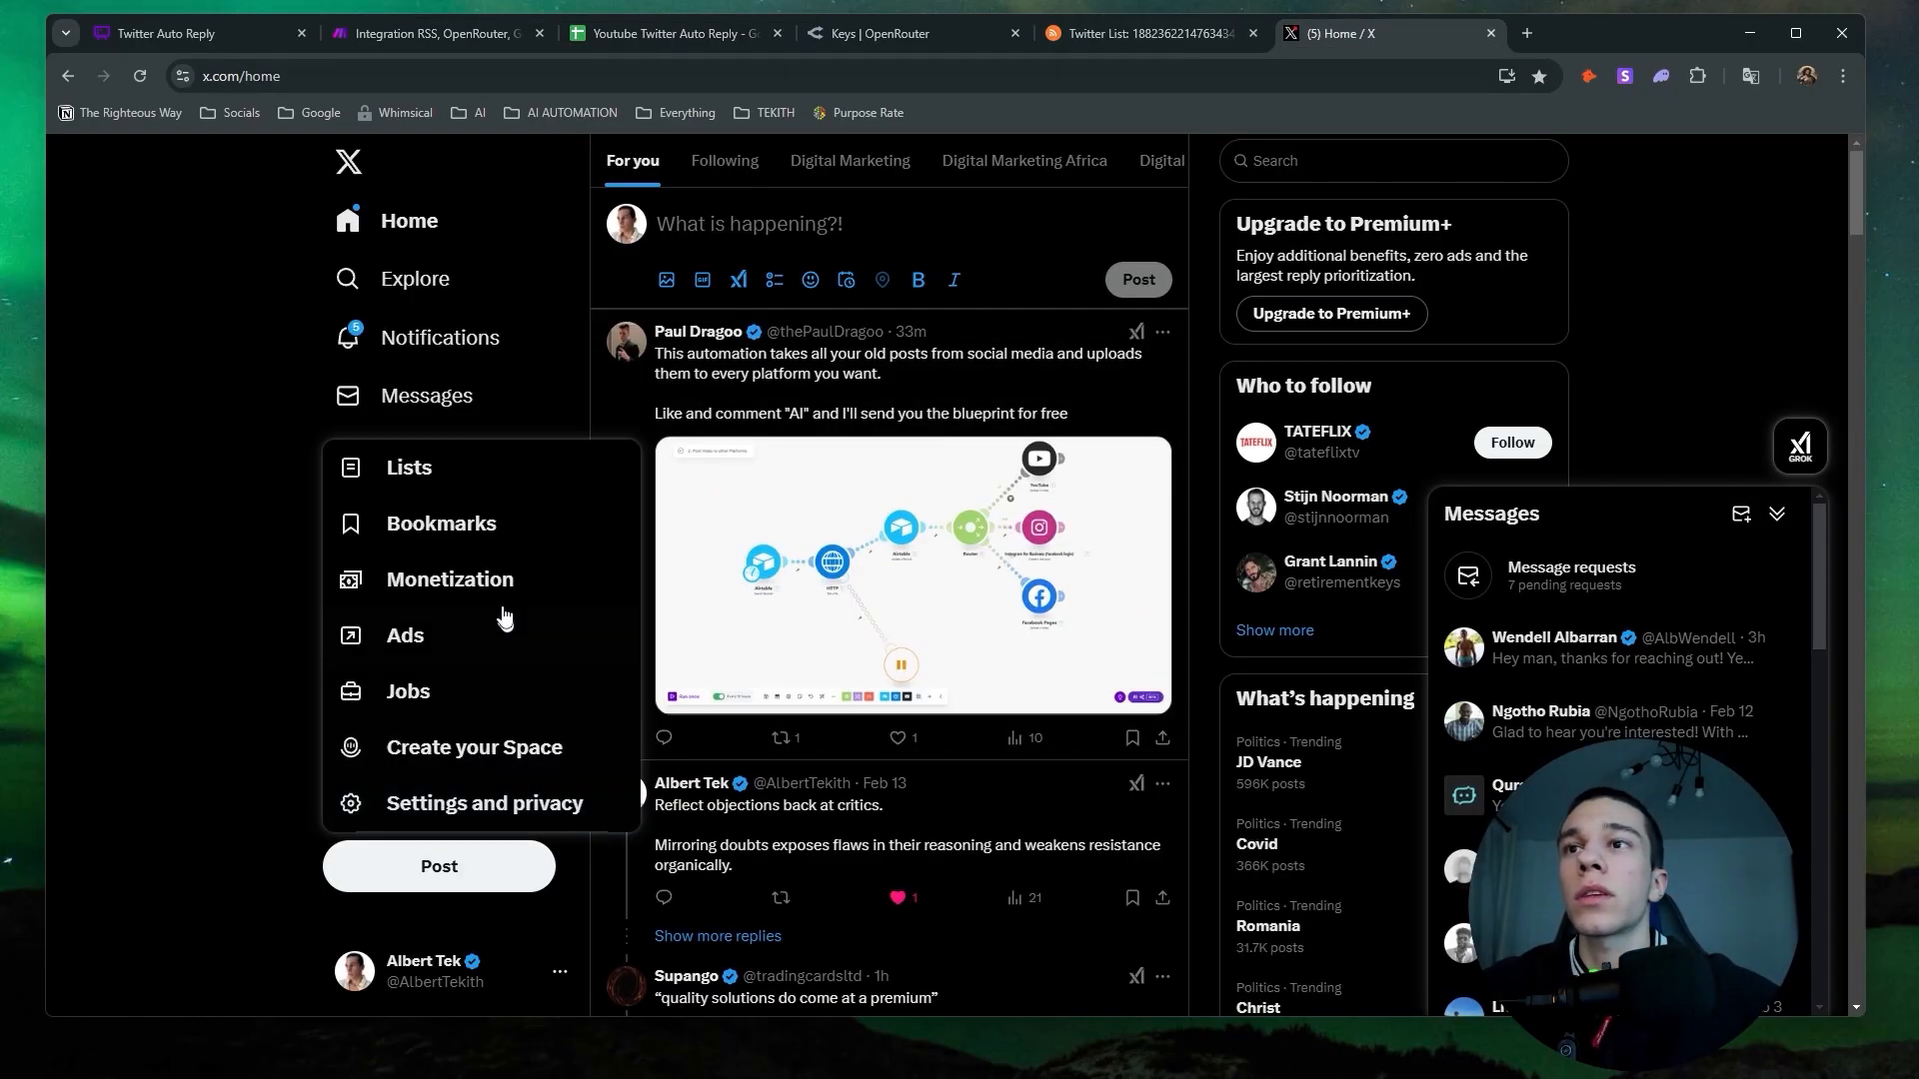
{"action": "left_click", "coordinate": [505, 463]}
{"action": "left_click", "coordinate": [848, 668]}
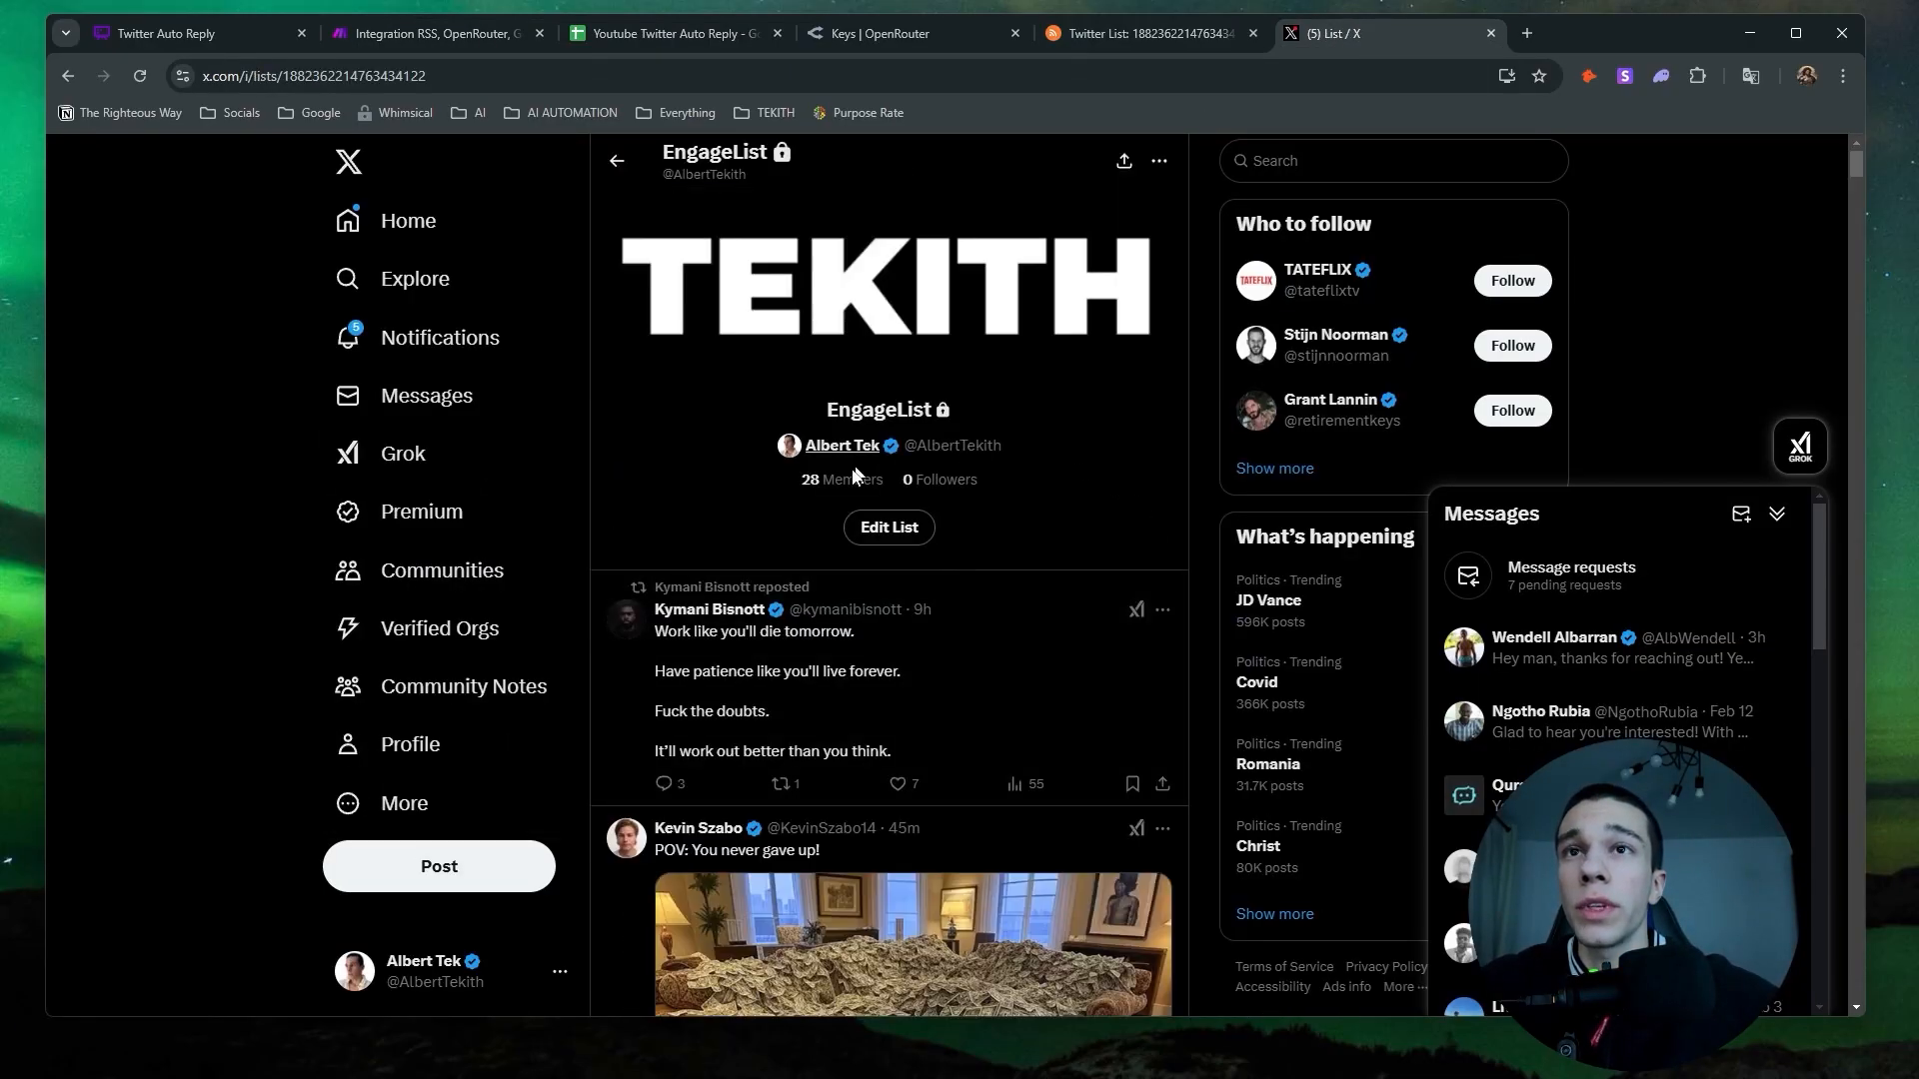
{"action": "scroll", "coordinate": [714, 295], "scroll_direction": "down", "scroll_amount": 5}
{"action": "scroll", "coordinate": [714, 295], "scroll_direction": "up", "scroll_amount": 1}
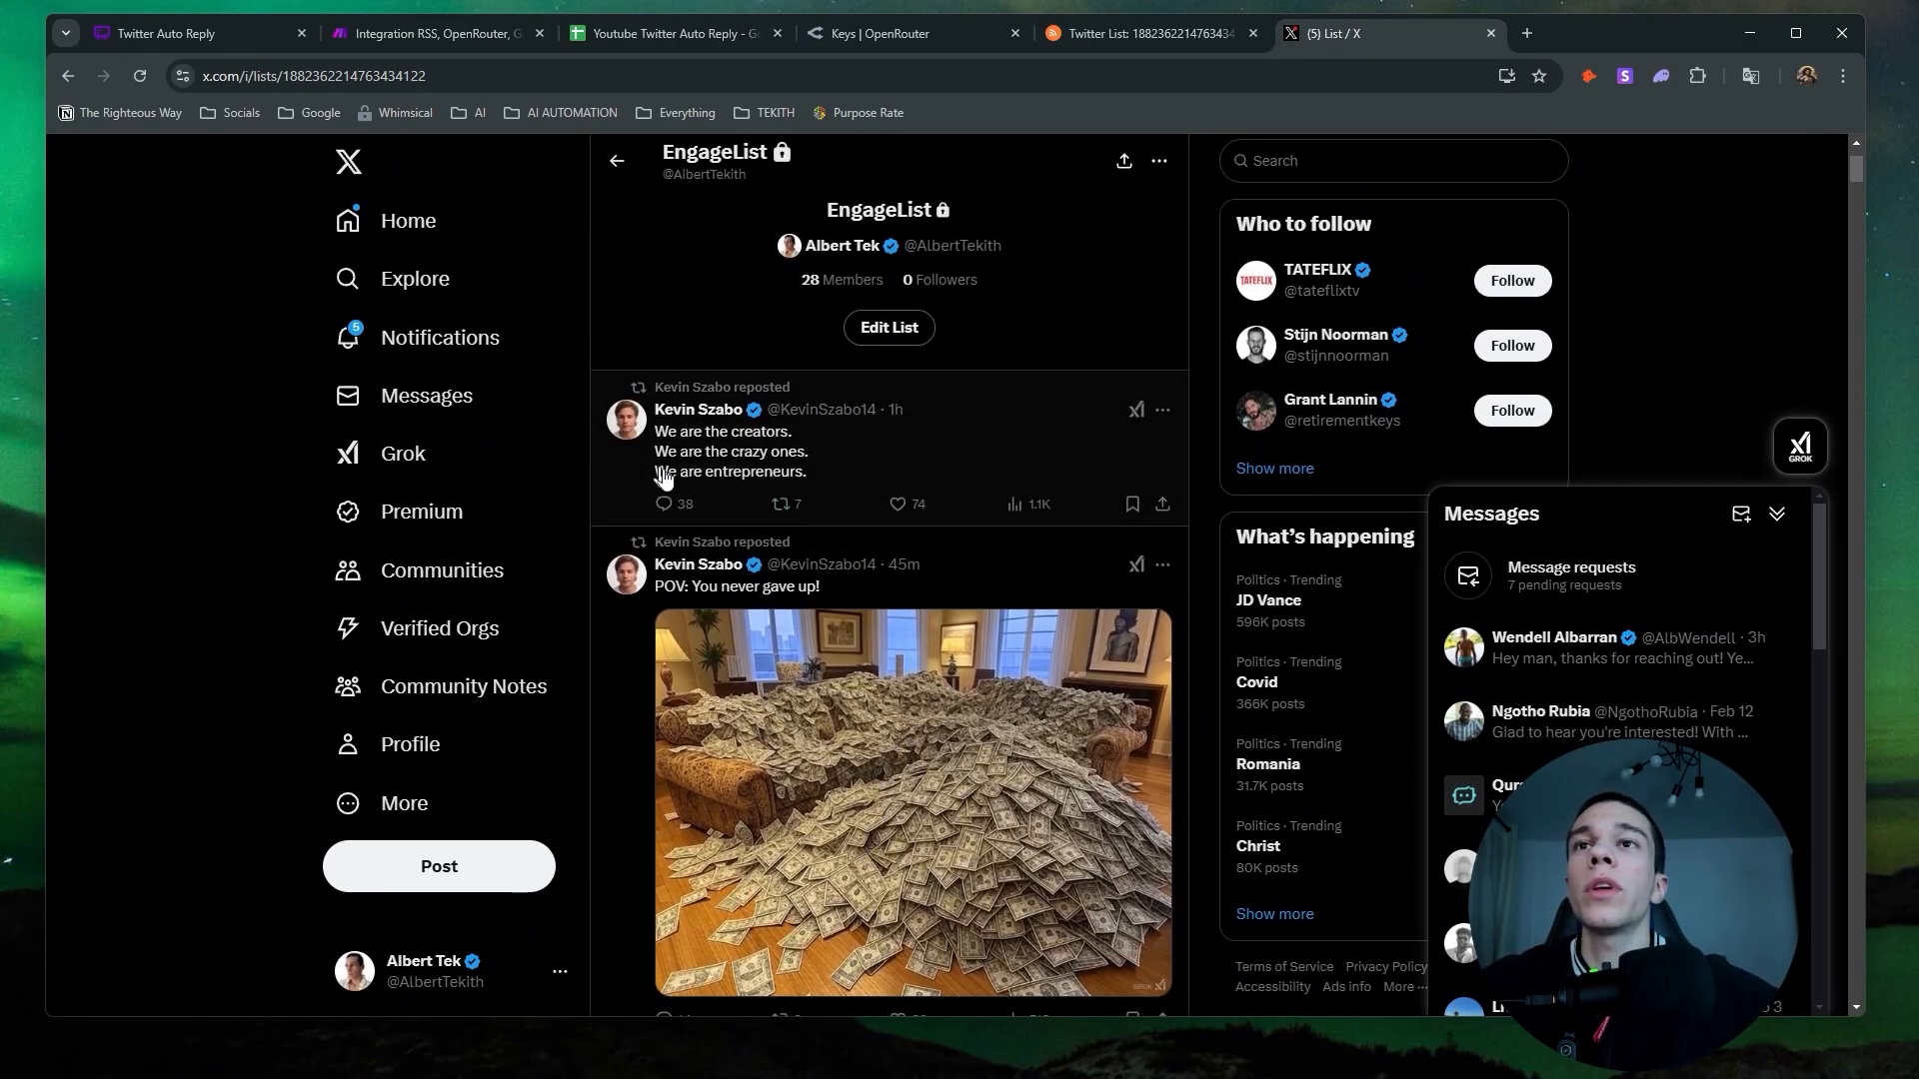
{"action": "scroll", "coordinate": [755, 513], "scroll_direction": "down", "scroll_amount": 5}
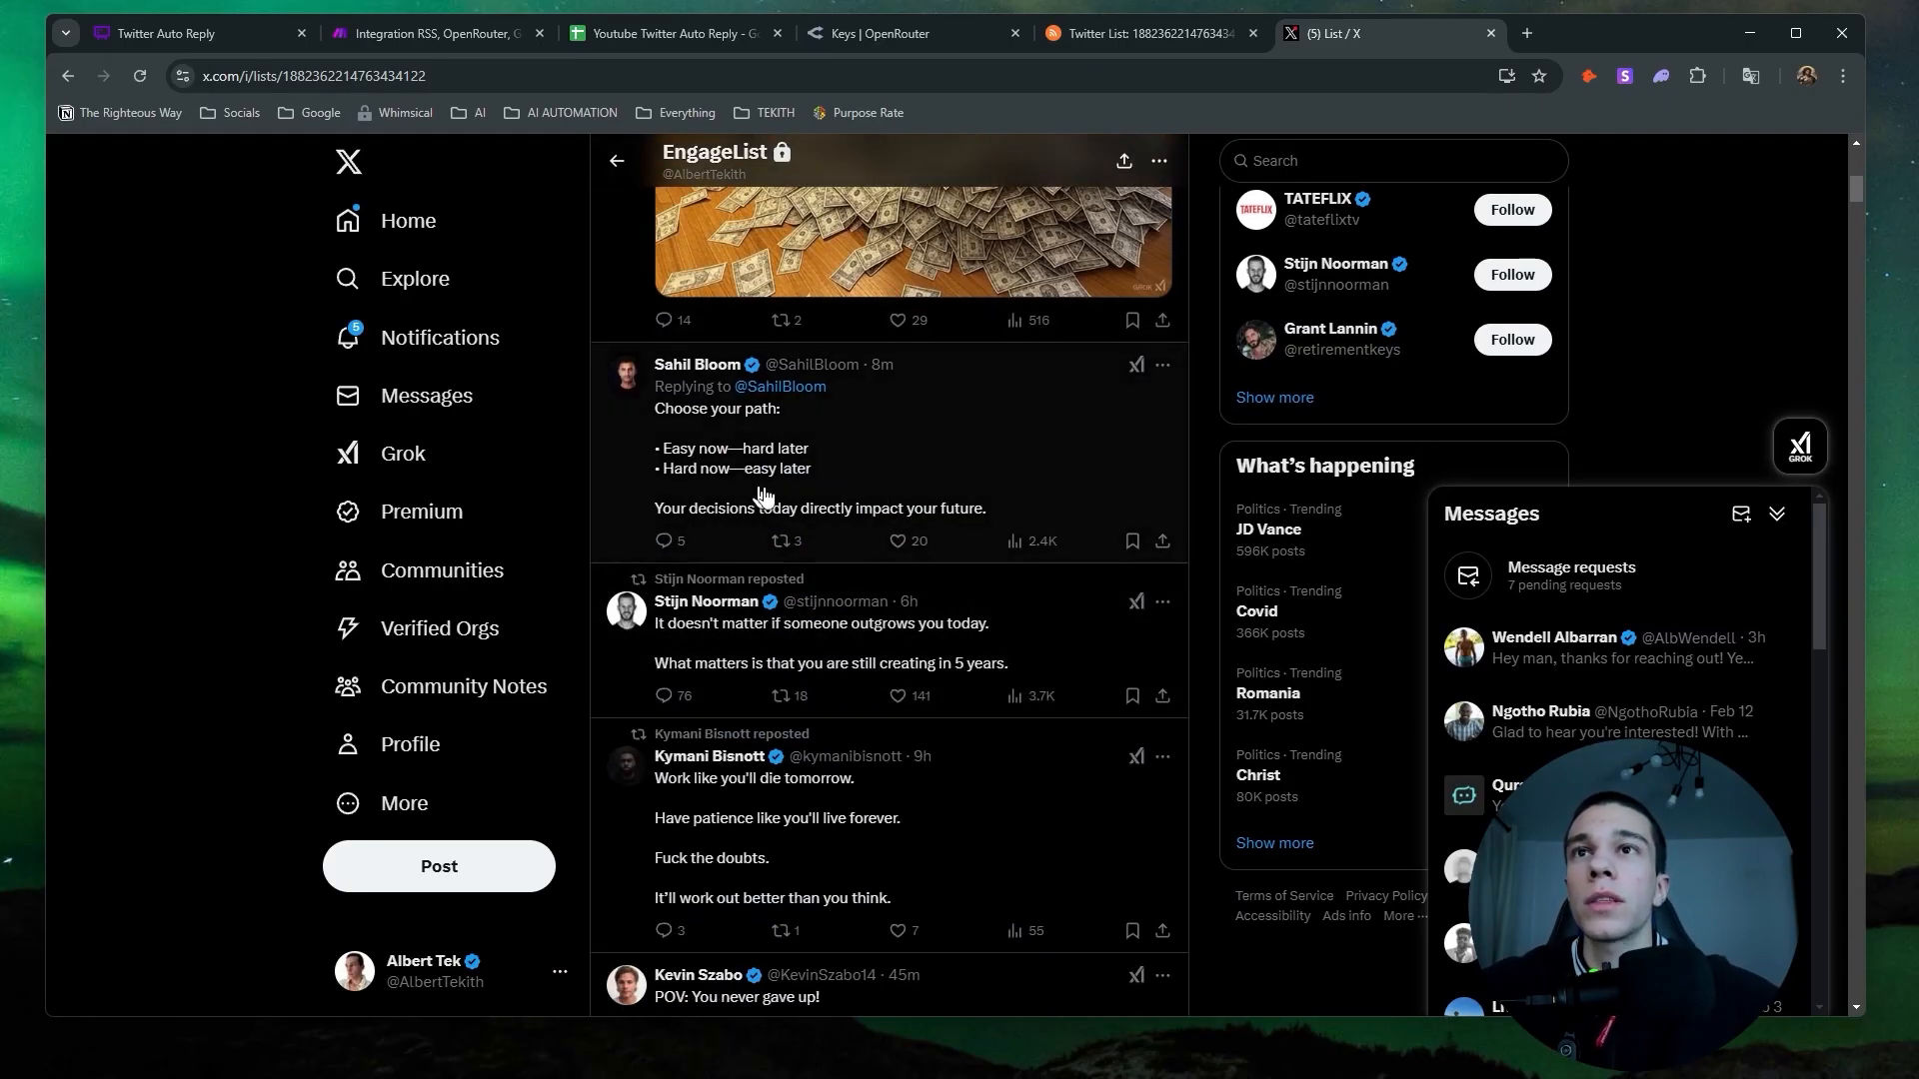
{"action": "scroll", "coordinate": [805, 553], "scroll_direction": "down", "scroll_amount": 6}
{"action": "scroll", "coordinate": [806, 553], "scroll_direction": "down", "scroll_amount": 15}
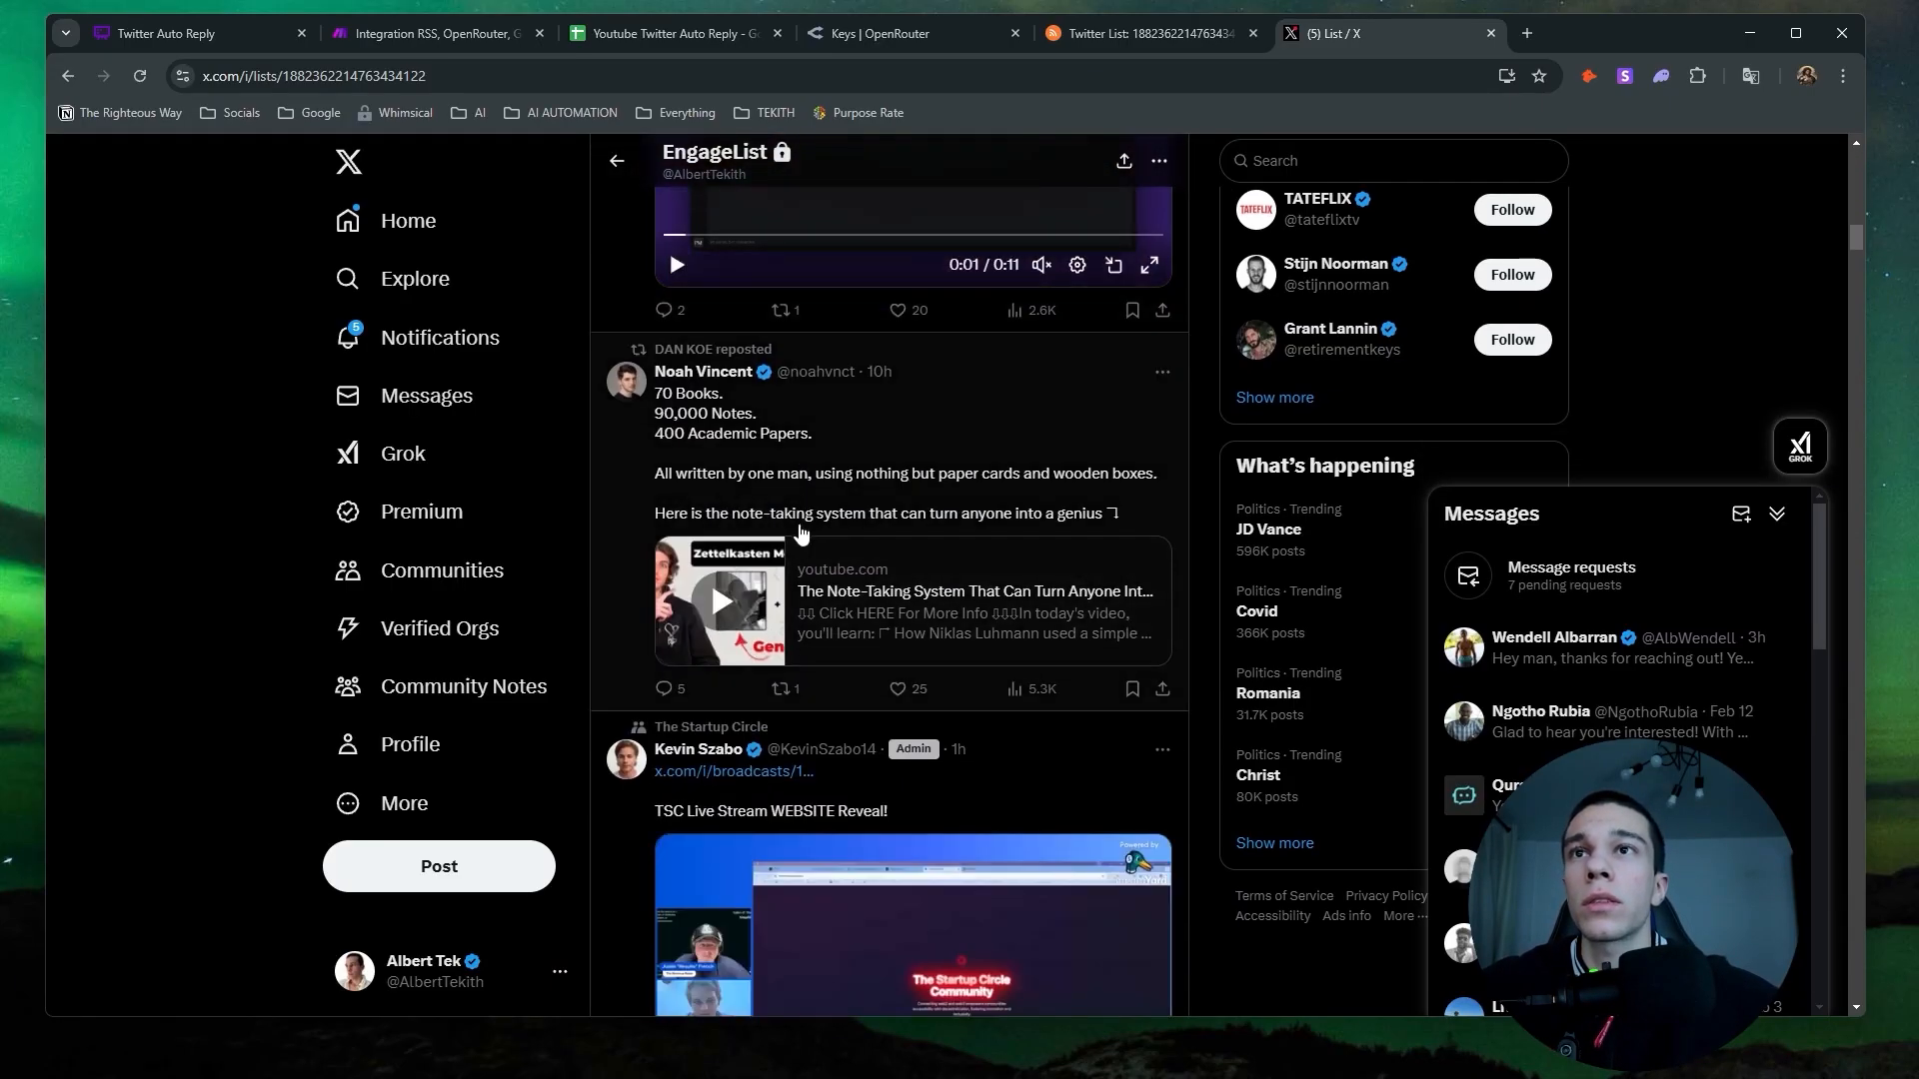
{"action": "scroll", "coordinate": [802, 547], "scroll_direction": "up", "scroll_amount": 1}
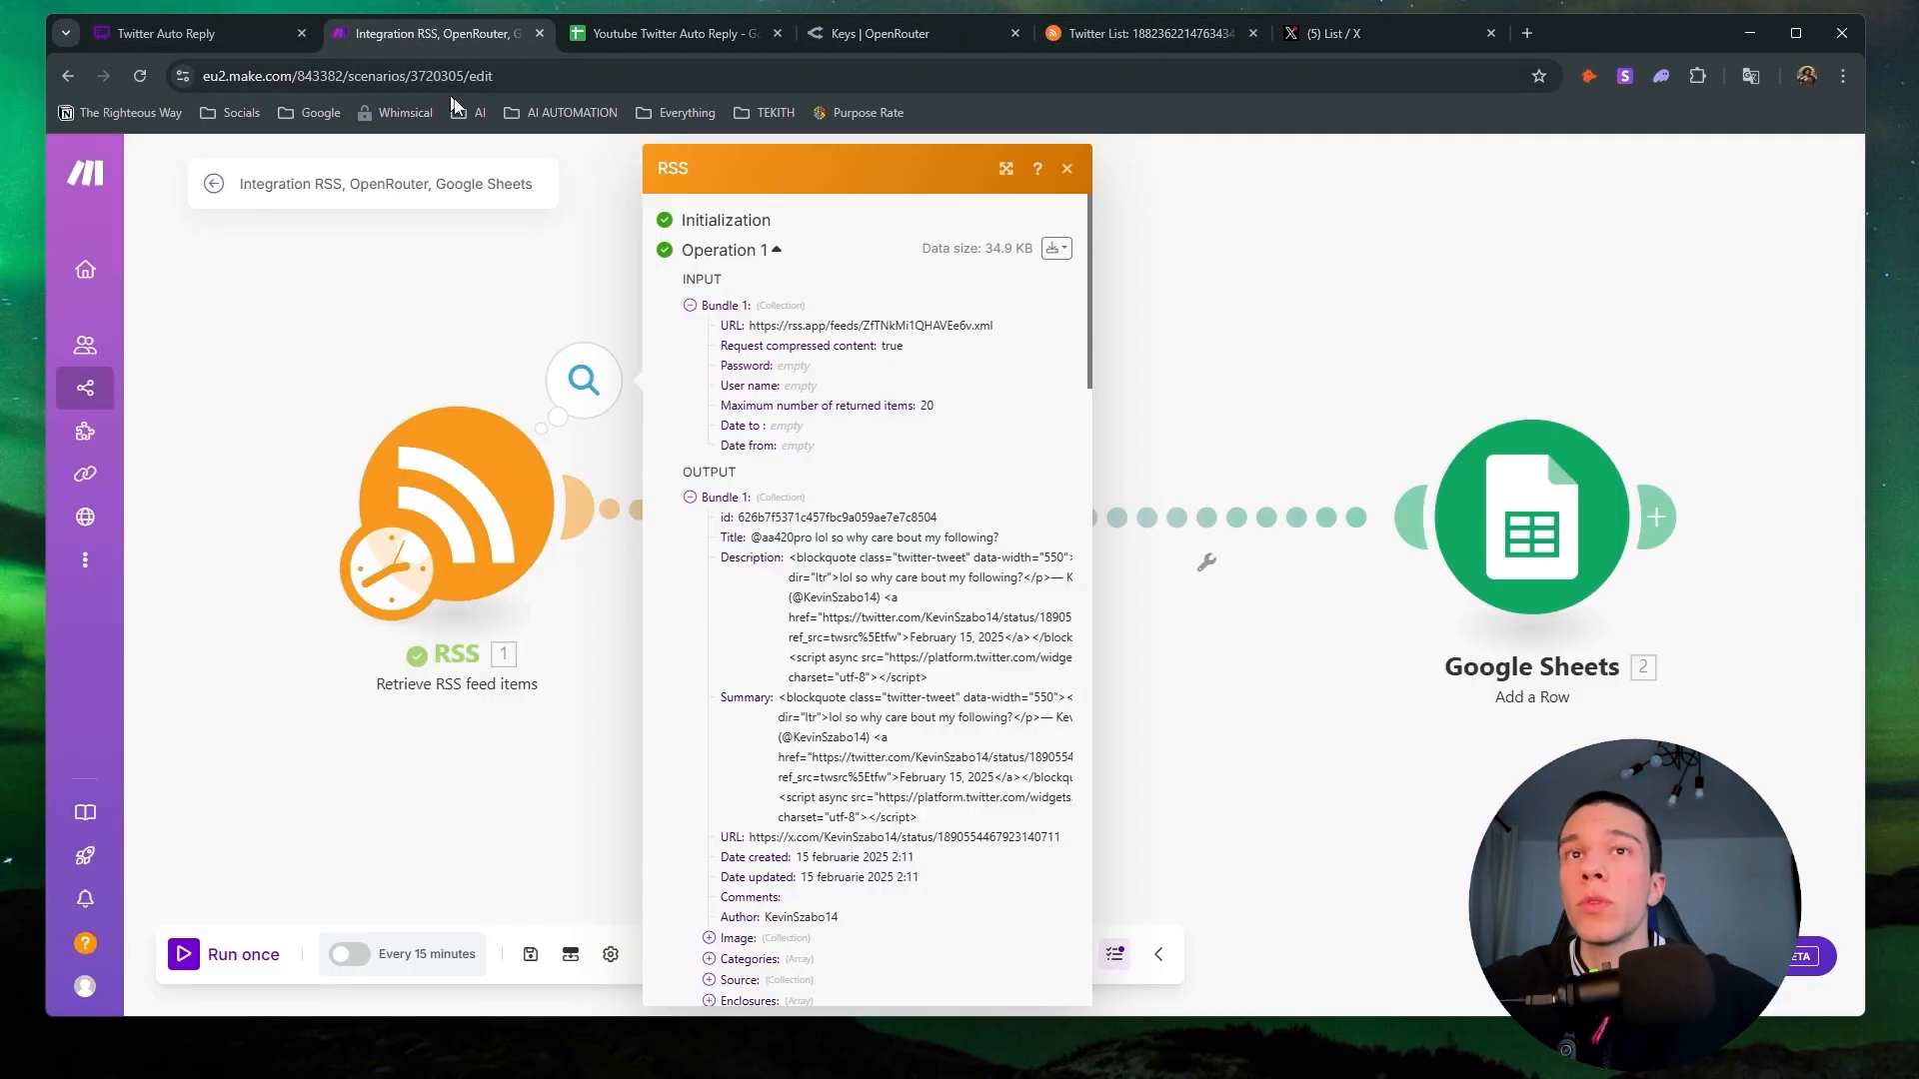
Return to Make and examine the Title values in the RSS output bundles for @-handles that mark replies.
{"action": "left_click", "coordinate": [430, 33]}
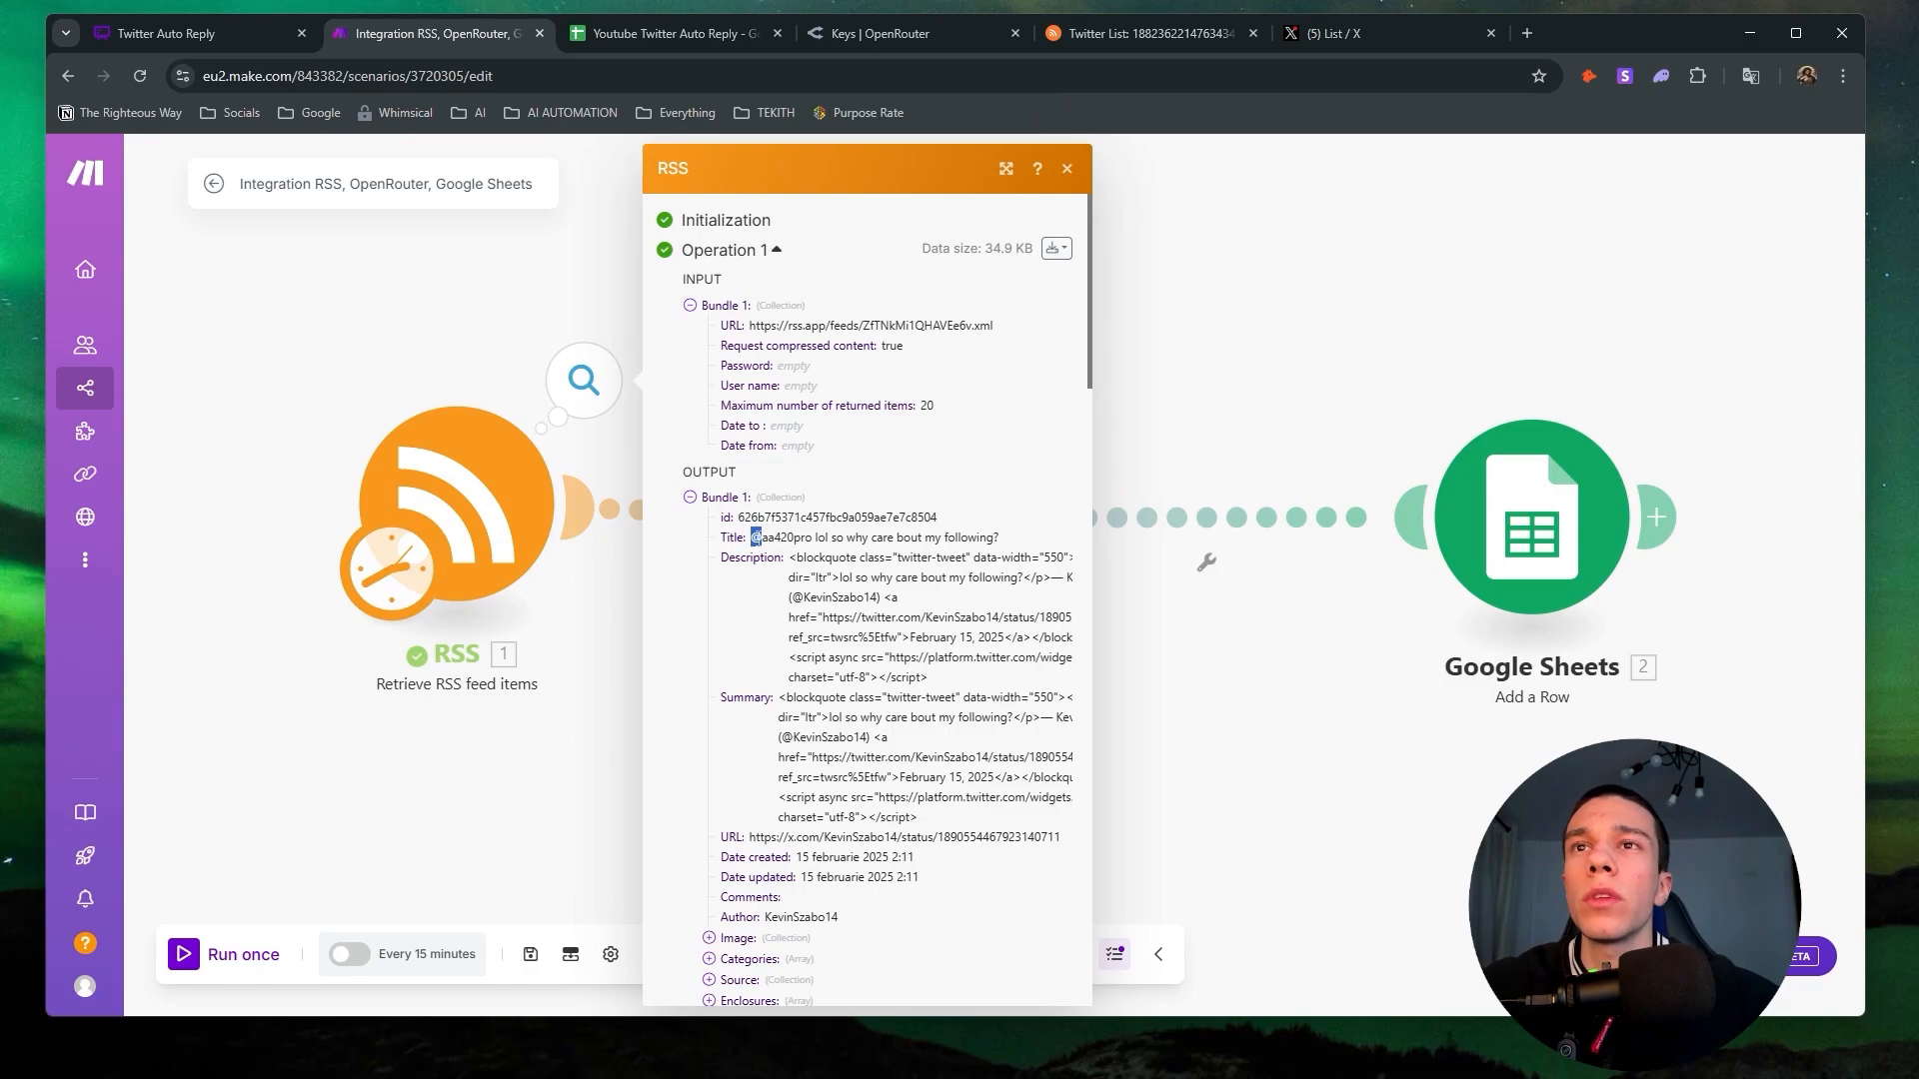
{"action": "left_click_drag", "start_coordinate": [755, 538], "coordinate": [817, 538]}
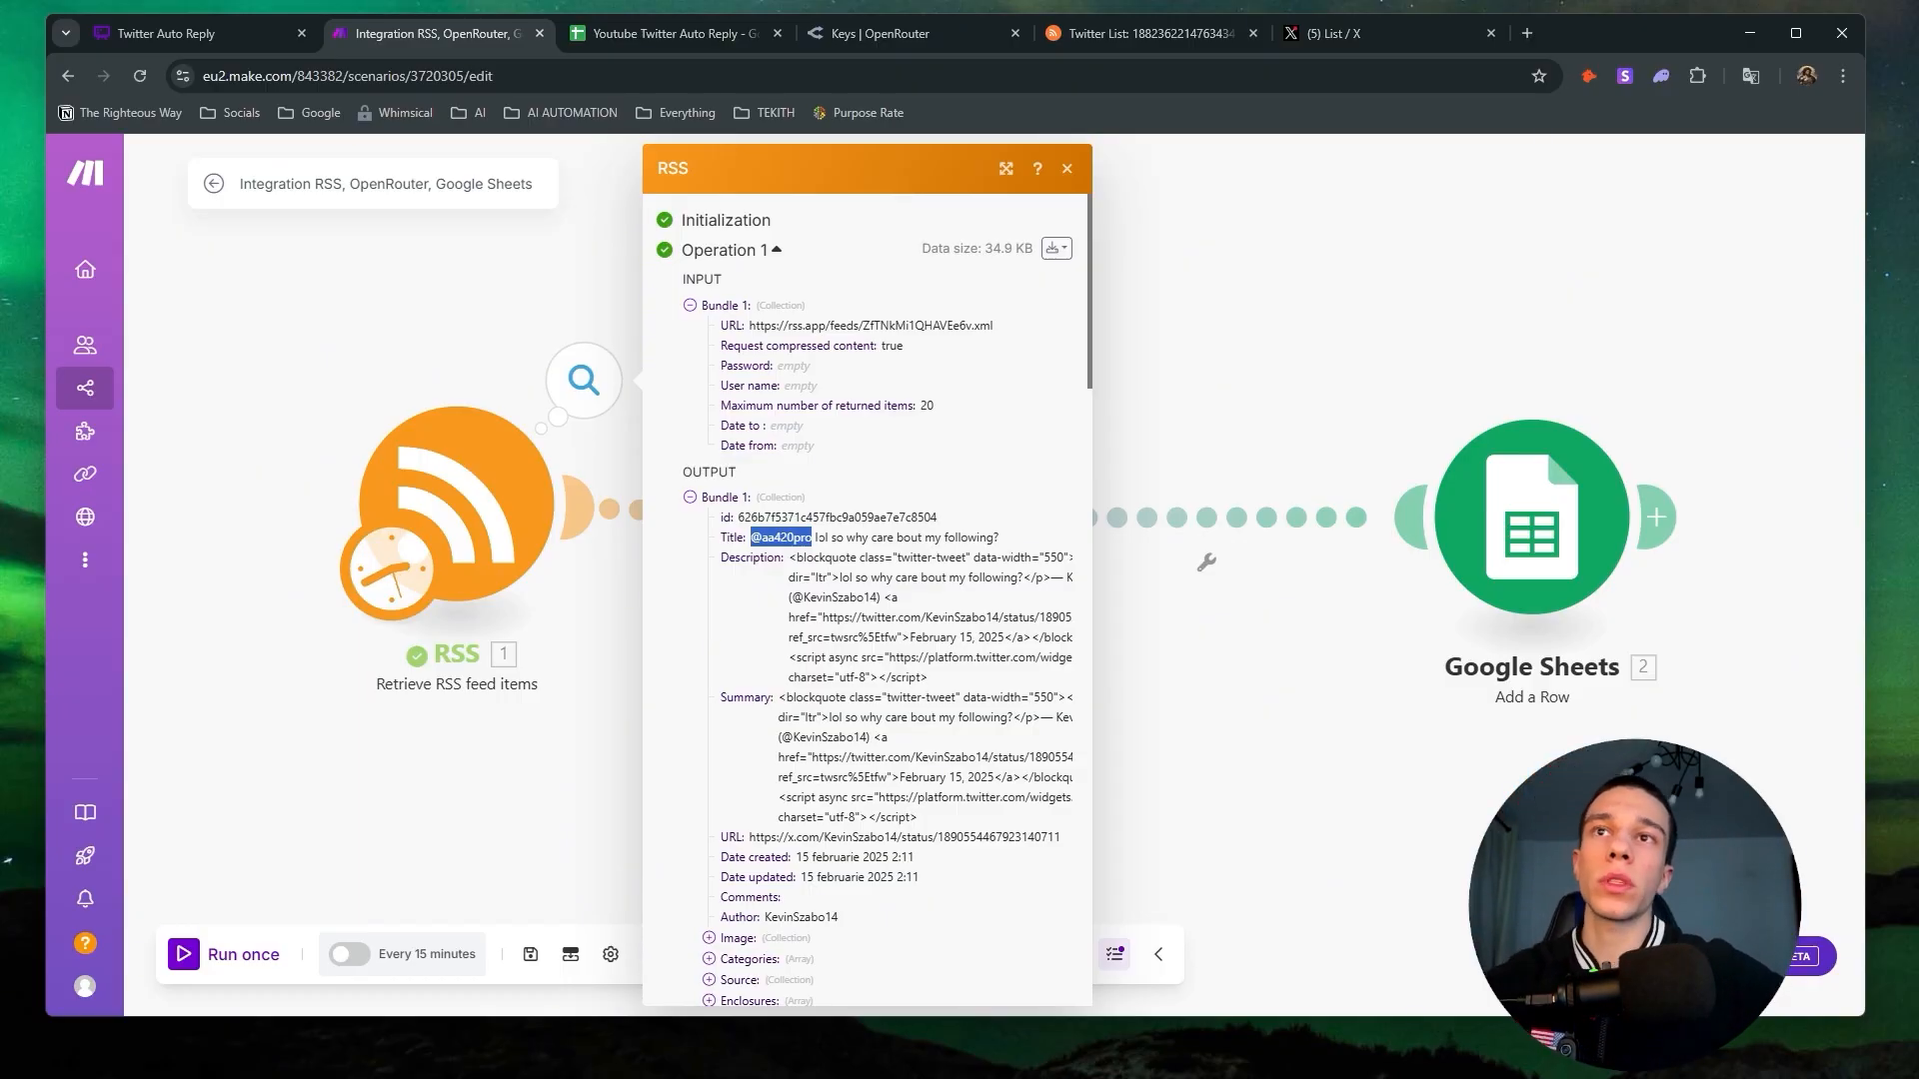
{"action": "left_click", "coordinate": [746, 536]}
{"action": "mouse_move", "coordinate": [729, 537]}
{"action": "left_mouse_down"}
{"action": "mouse_move", "coordinate": [986, 537]}
{"action": "mouse_move", "coordinate": [751, 537]}
{"action": "left_mouse_up"}
{"action": "left_click", "coordinate": [985, 538]}
{"action": "left_click", "coordinate": [913, 537]}
{"action": "scroll", "coordinate": [913, 540], "scroll_direction": "down", "scroll_amount": 5}
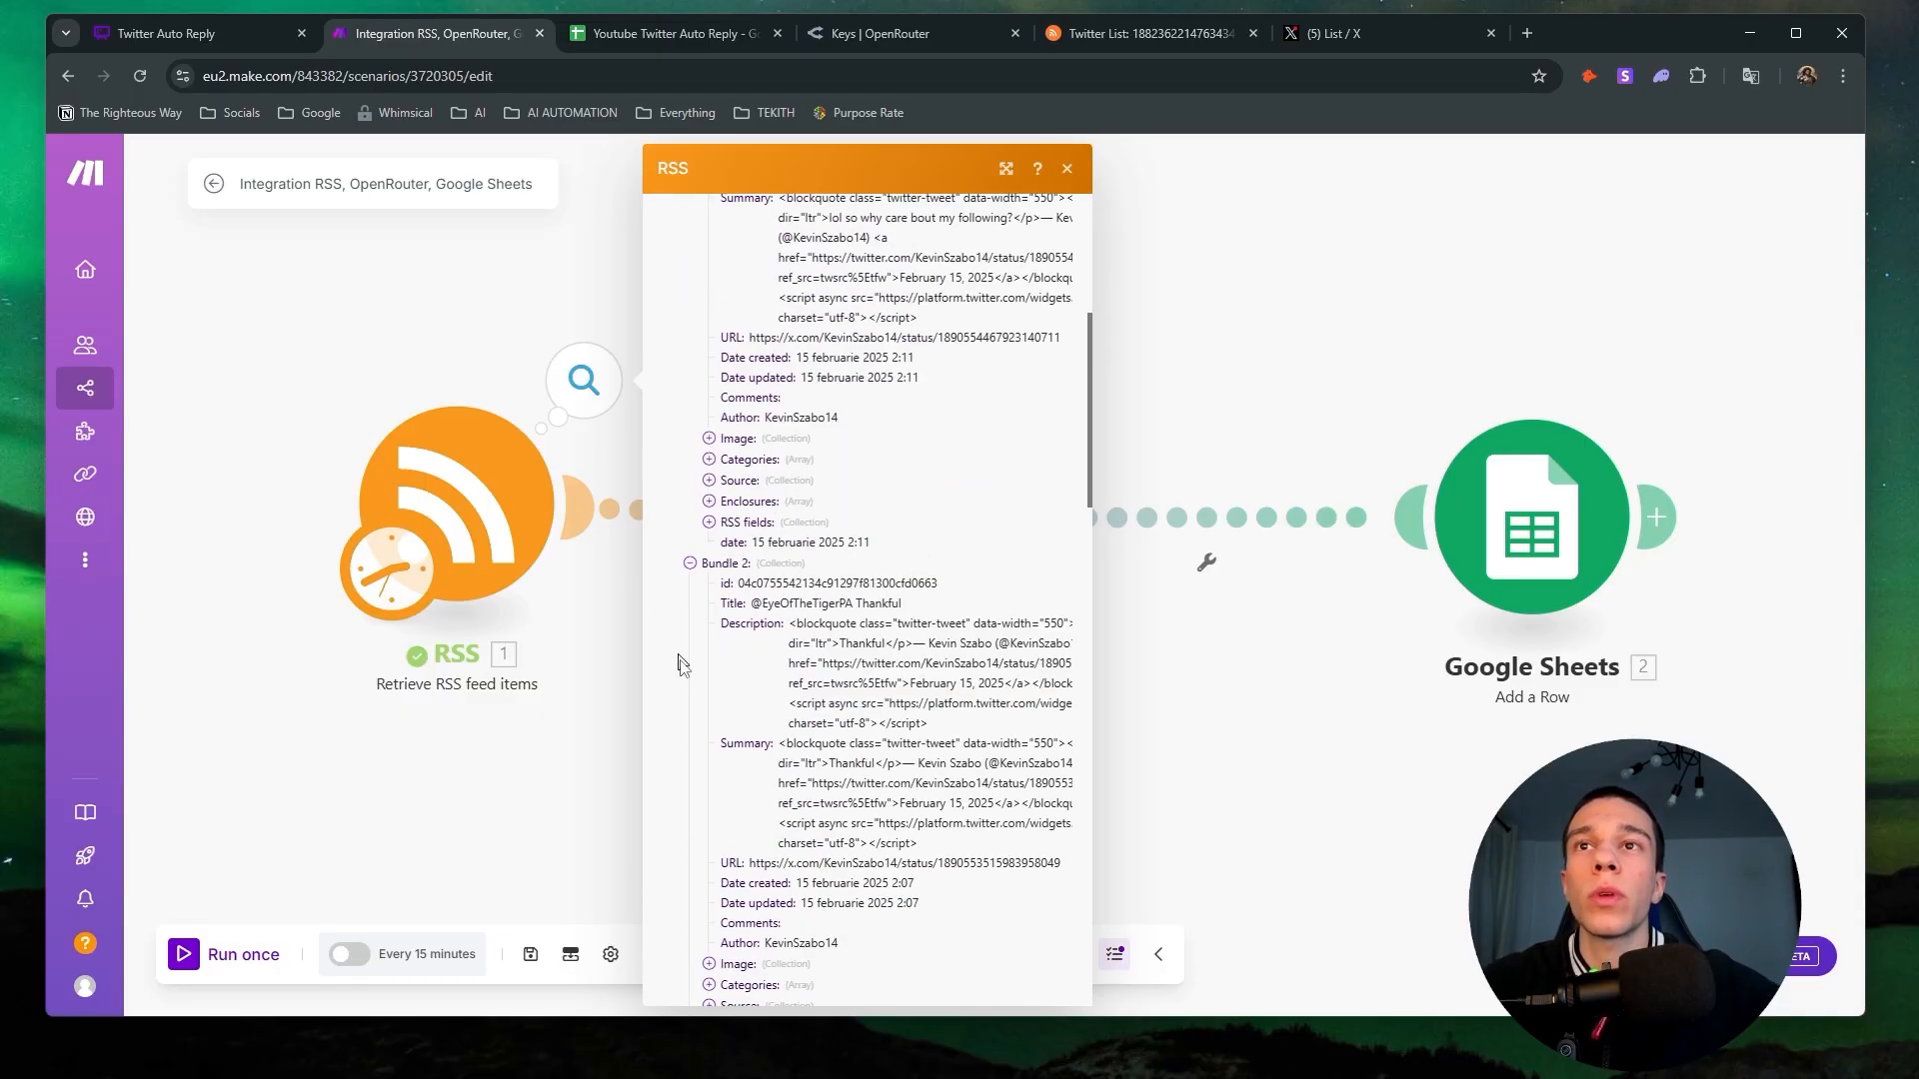
{"action": "scroll", "coordinate": [867, 600], "scroll_direction": "up", "scroll_amount": 5}
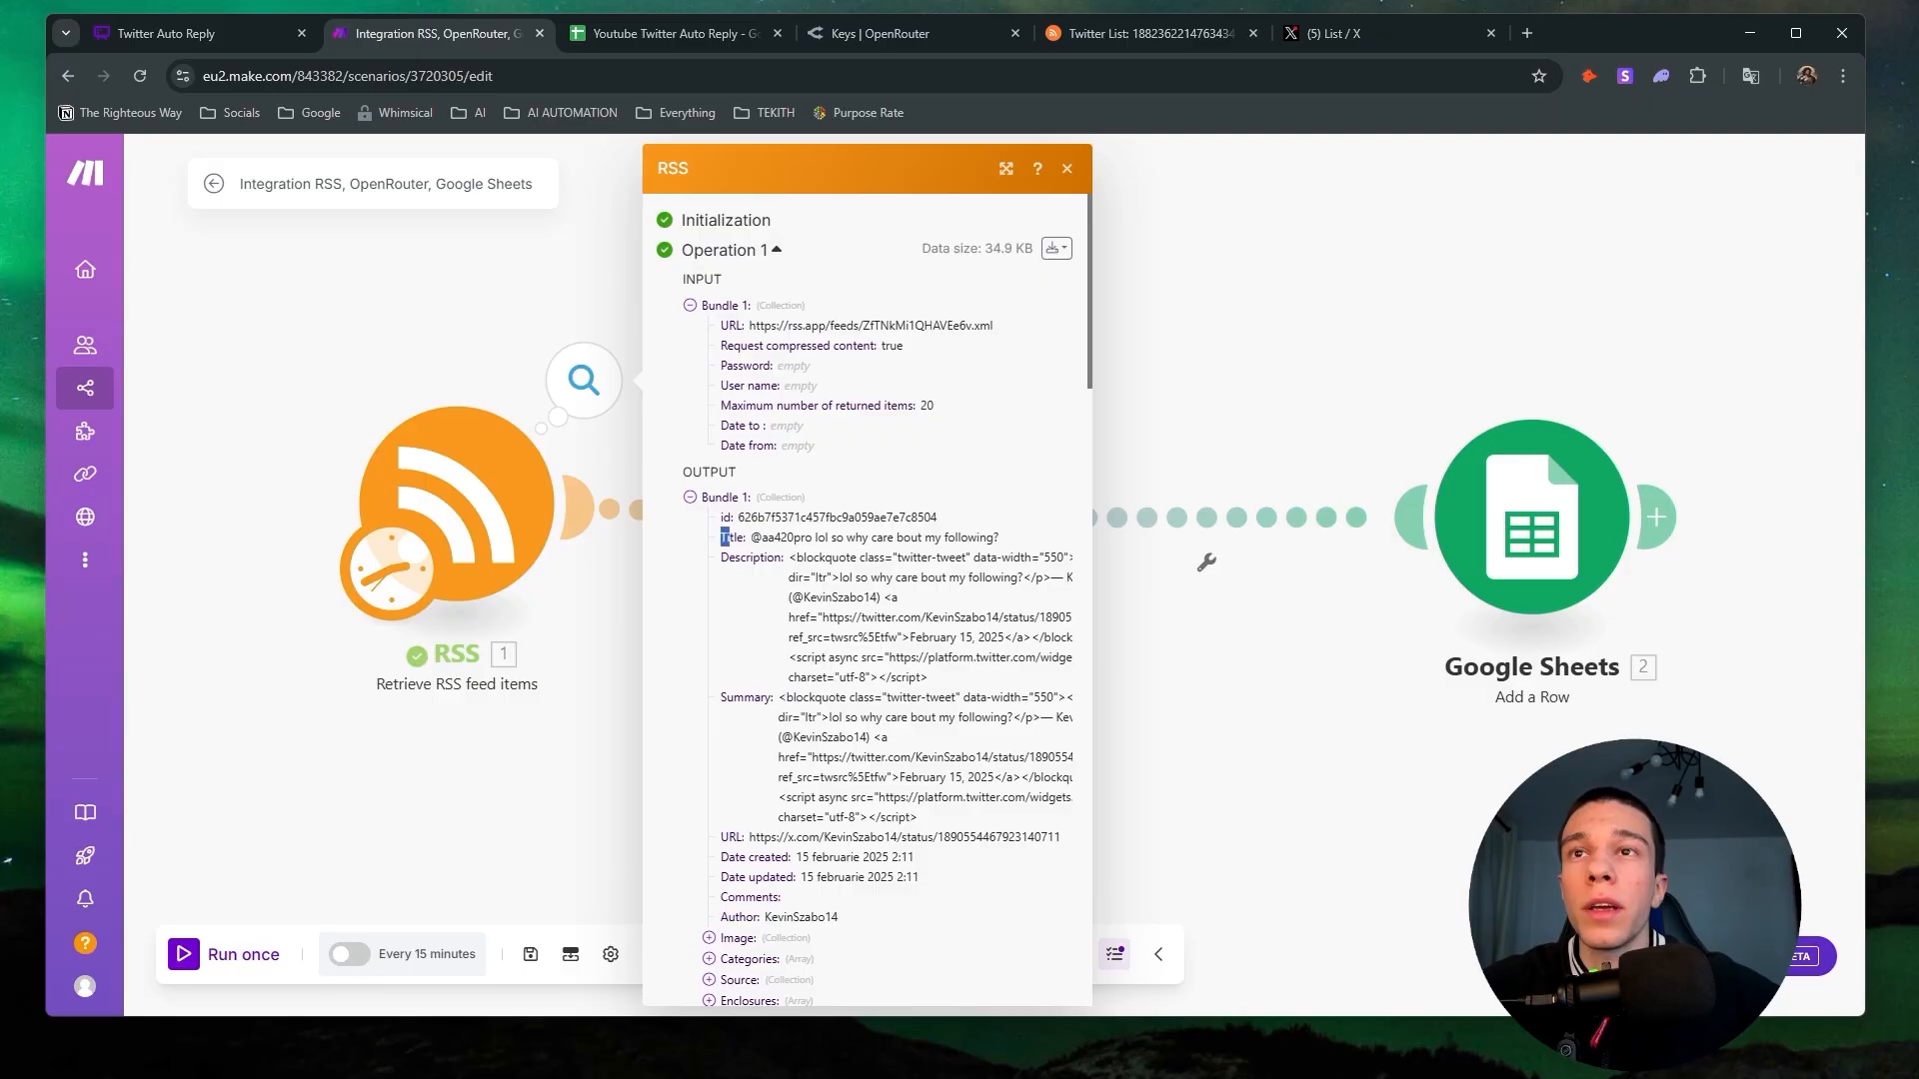
{"action": "left_click", "coordinate": [770, 540]}
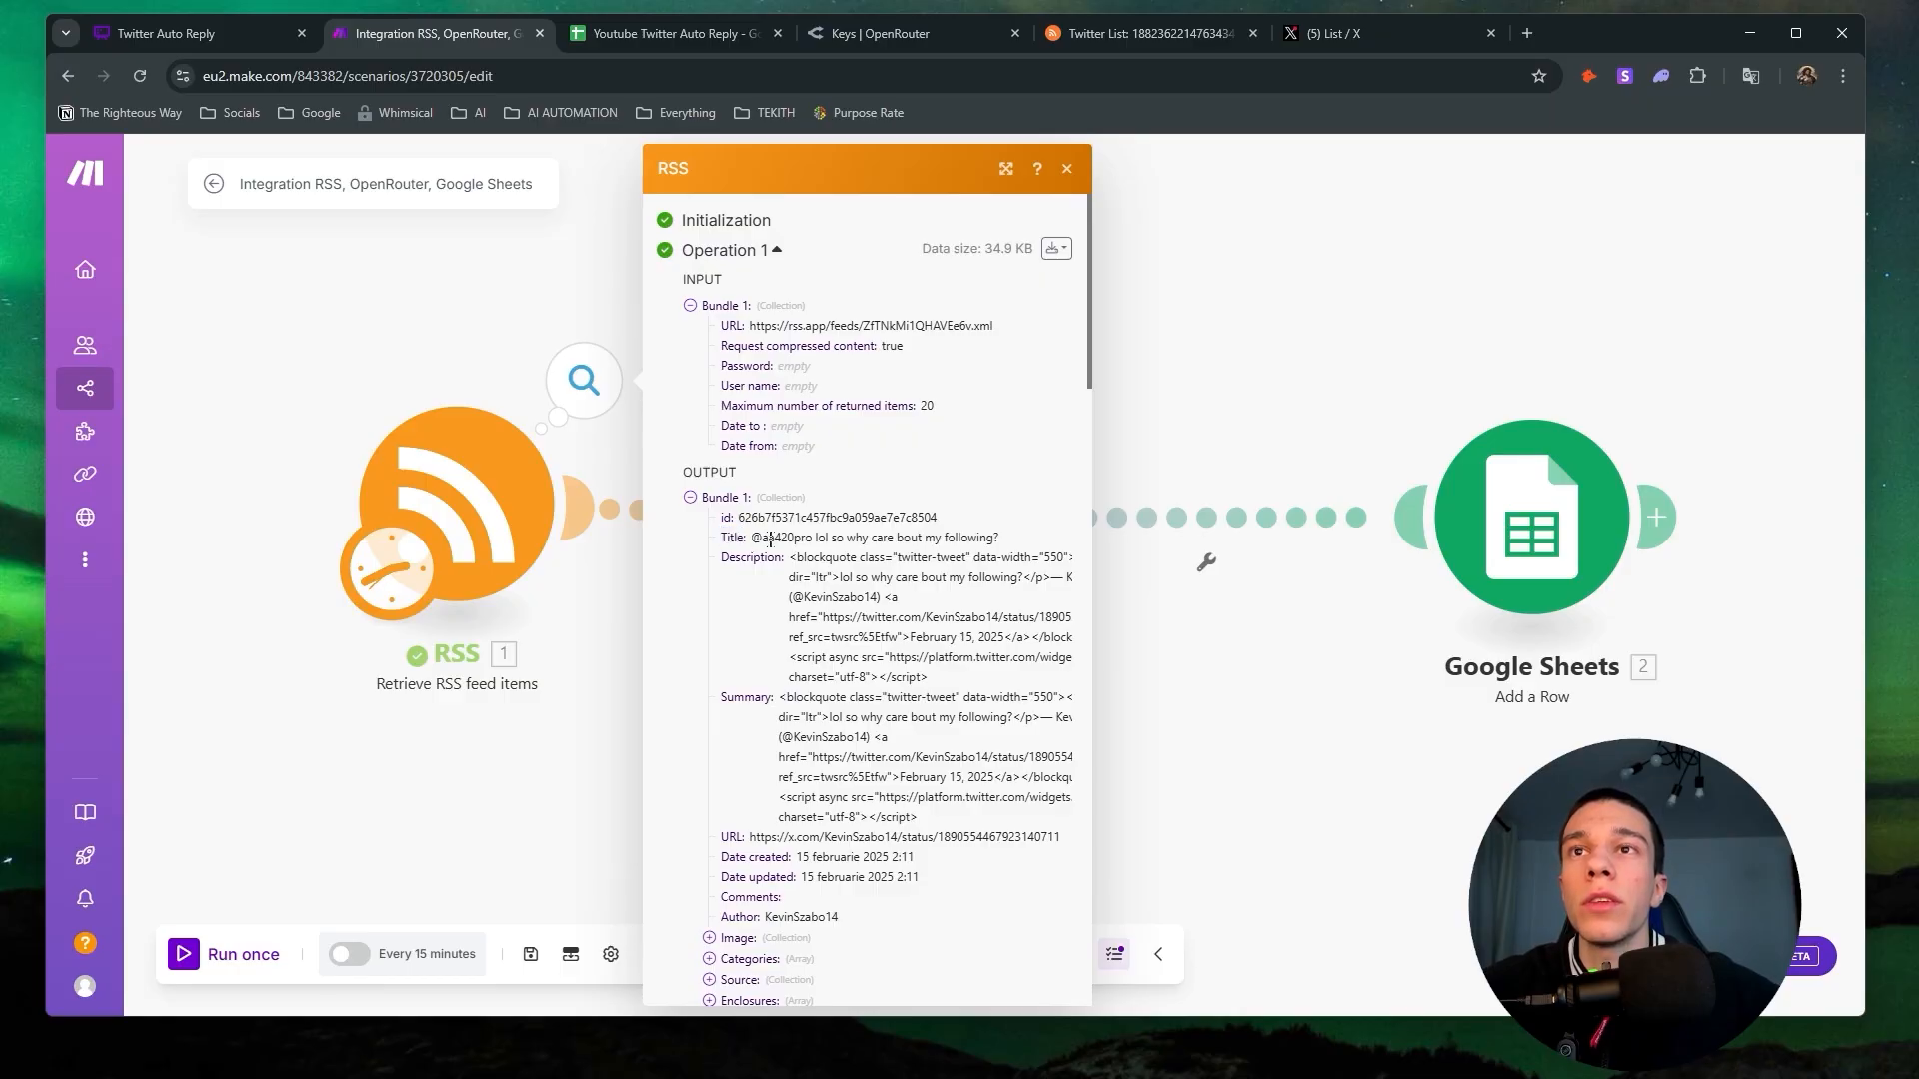
{"action": "left_click", "coordinate": [1214, 739]}
Map the RSS Title after "Post:" in message 9 and save the OpenRouter module.
{"action": "left_click", "coordinate": [850, 535]}
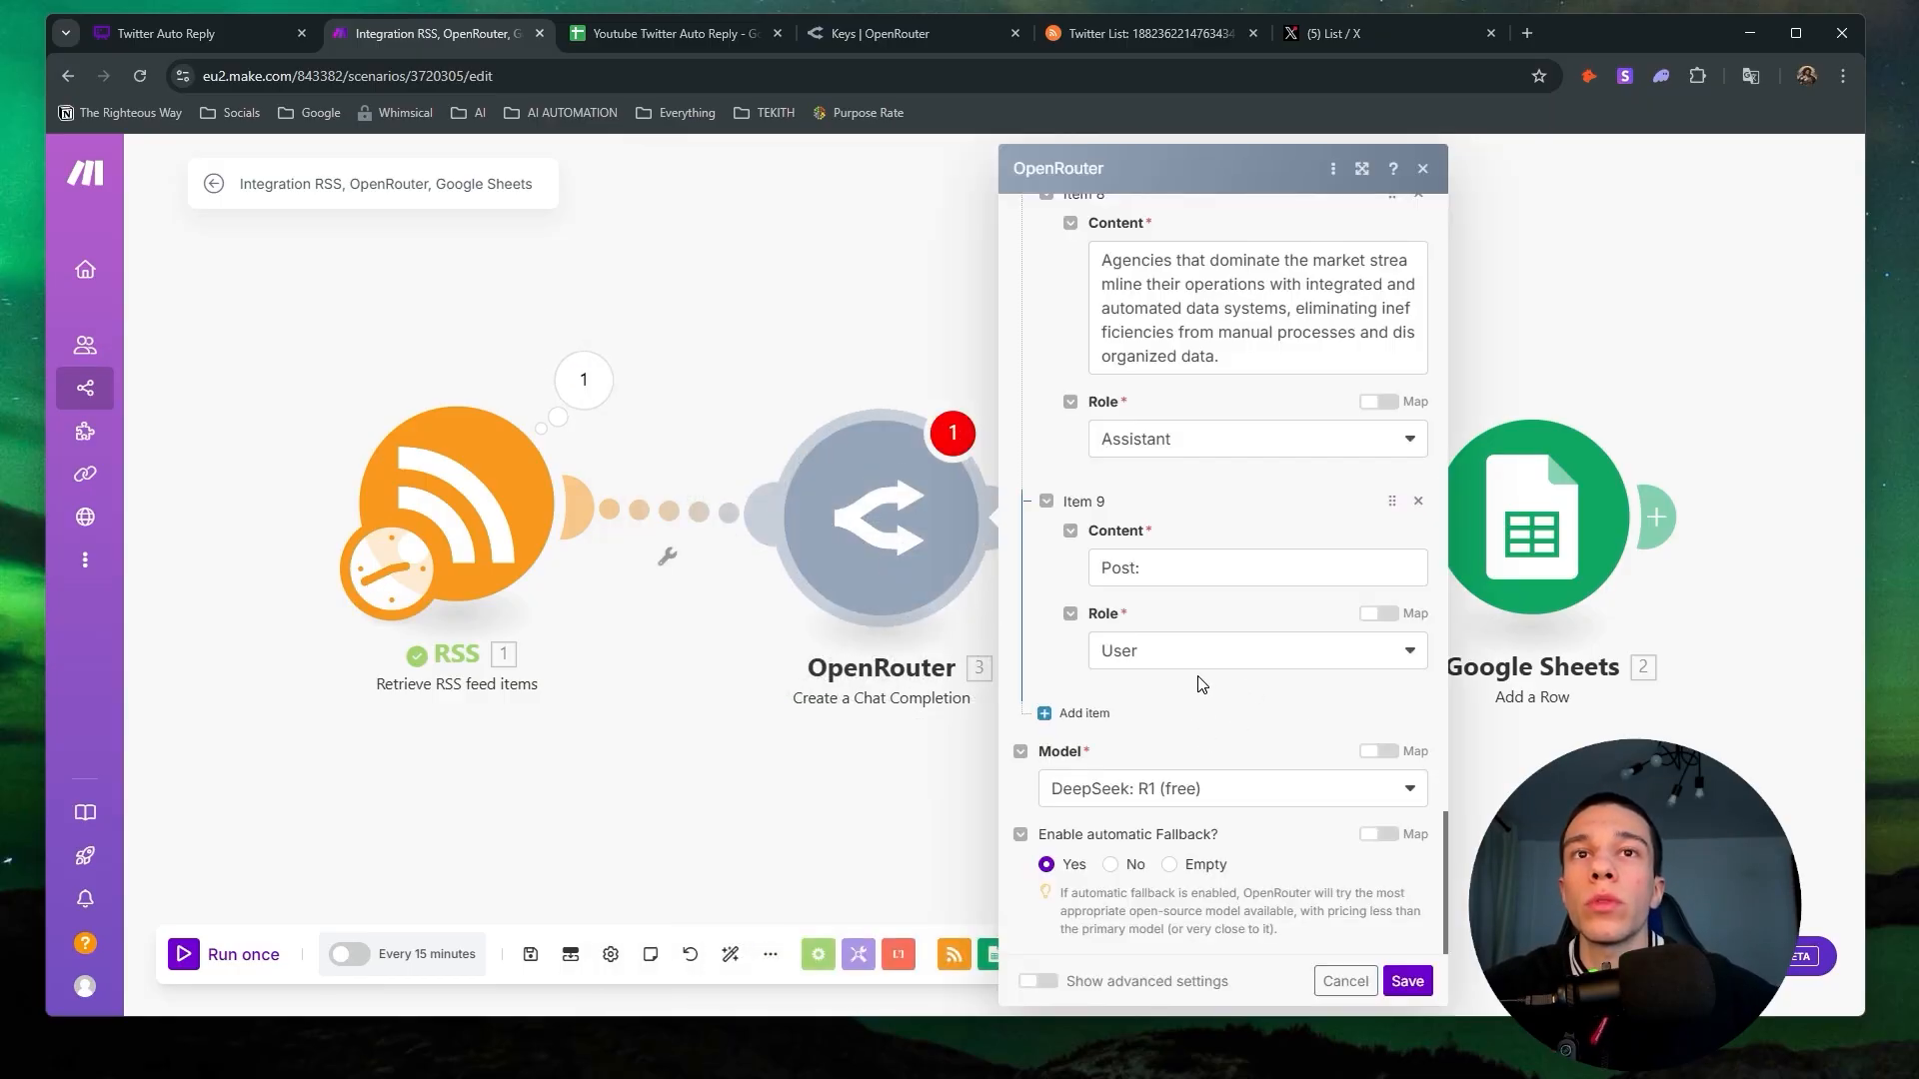
{"action": "left_click", "coordinate": [1249, 568]}
{"action": "left_click", "coordinate": [1483, 402]}
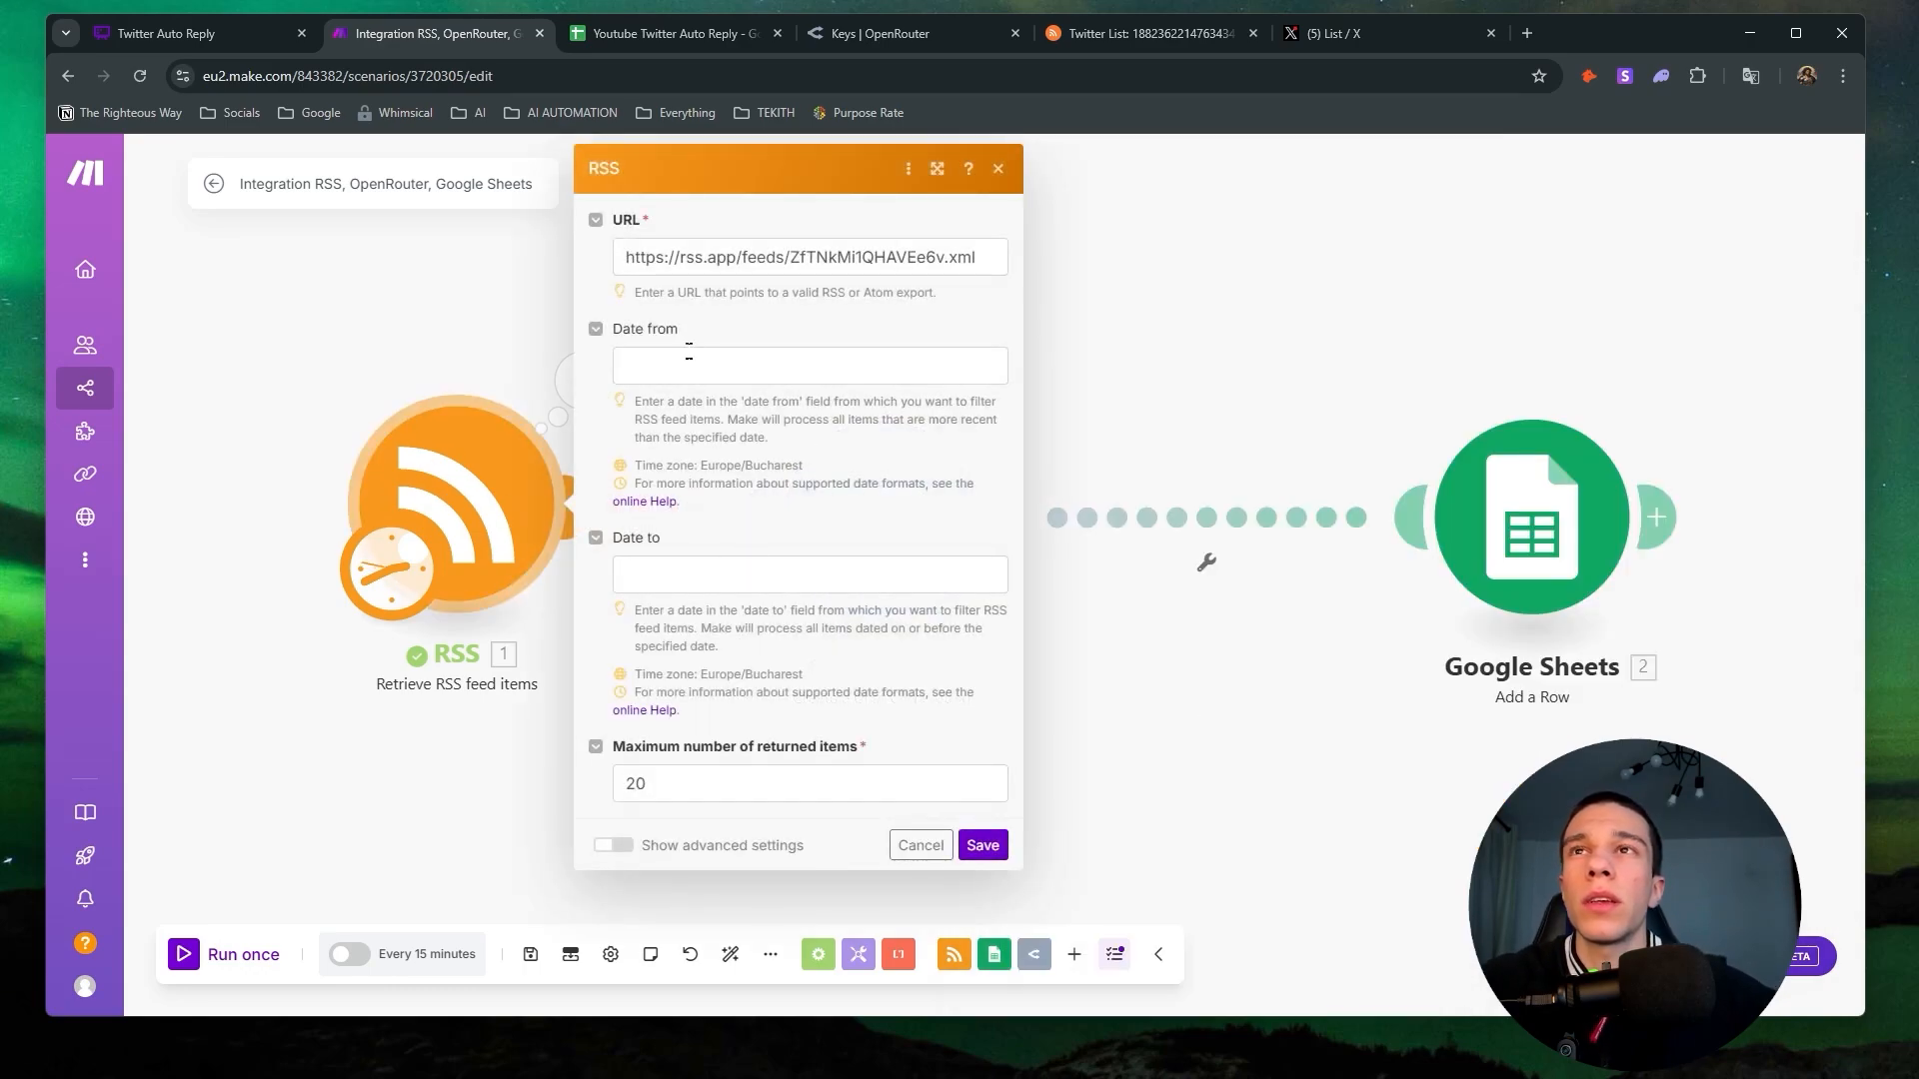
{"action": "left_click", "coordinate": [810, 365]}
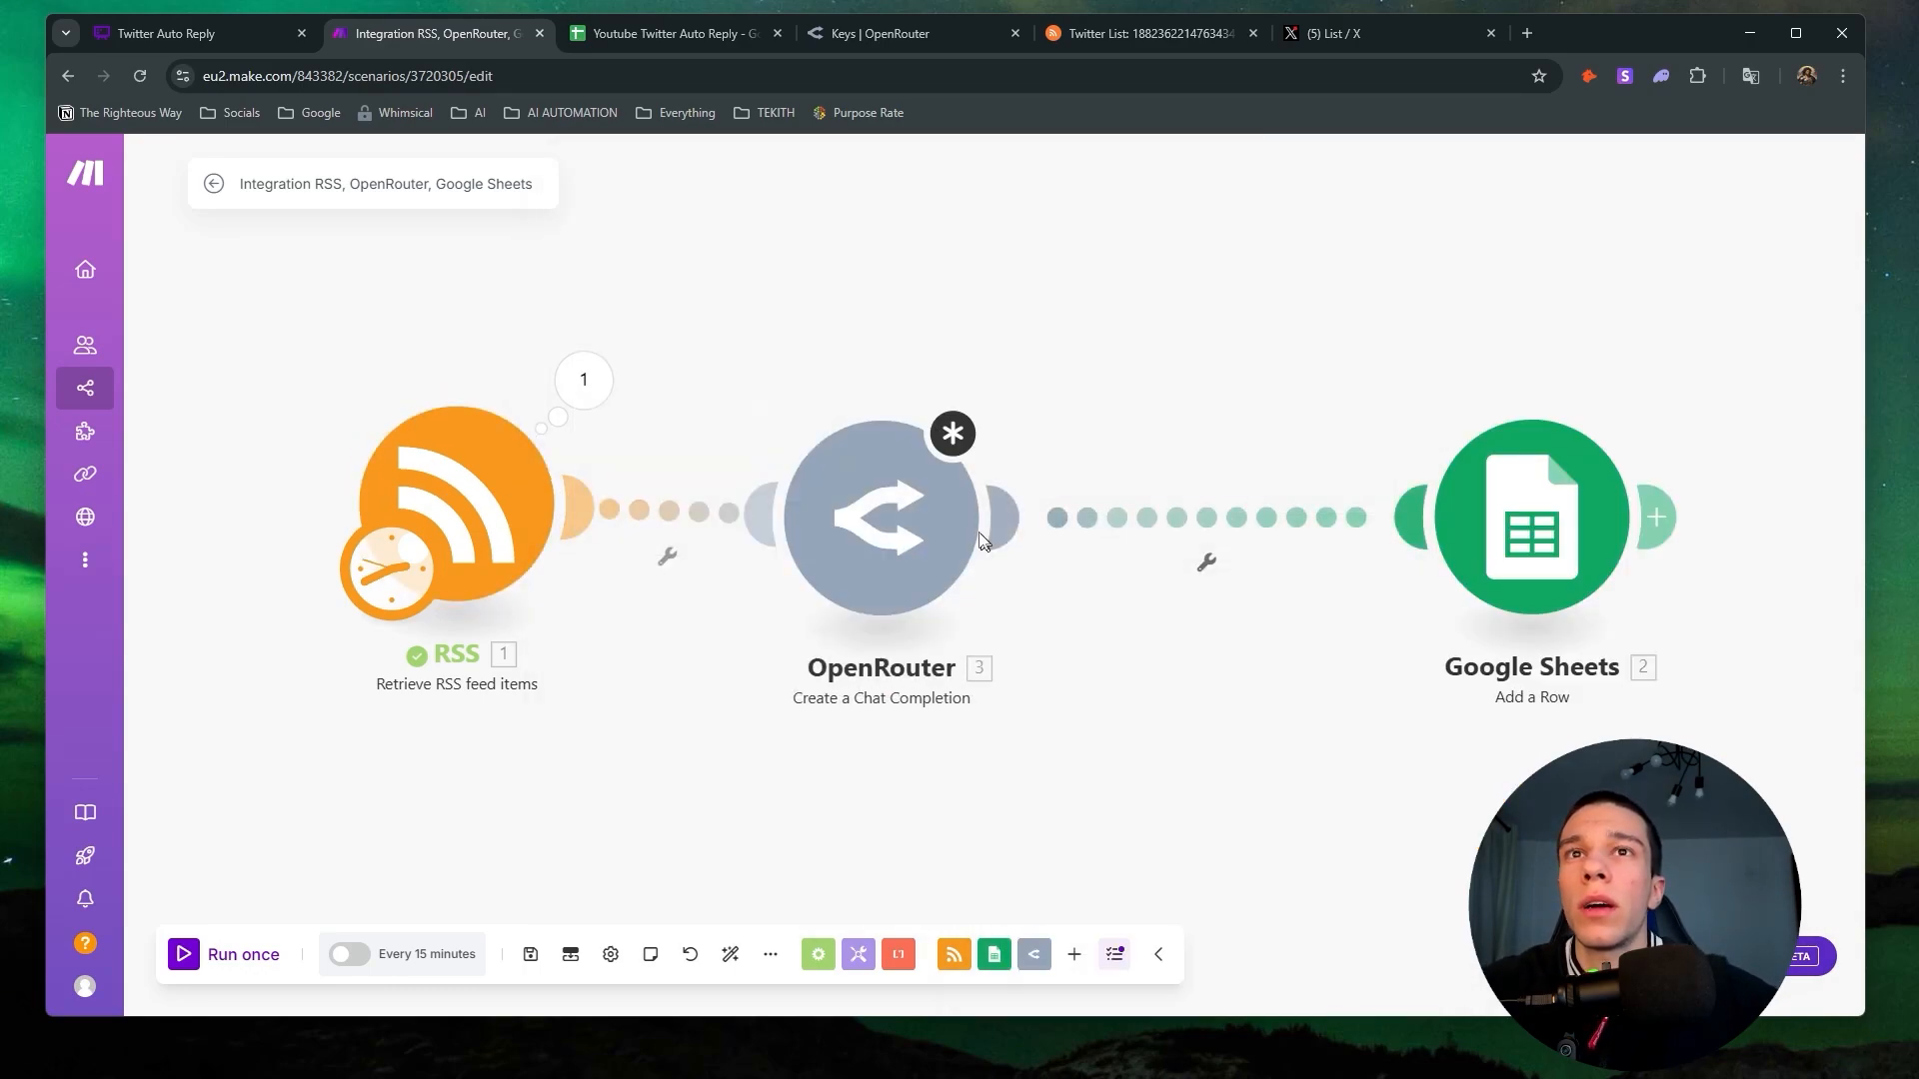
{"action": "left_click", "coordinate": [880, 515]}
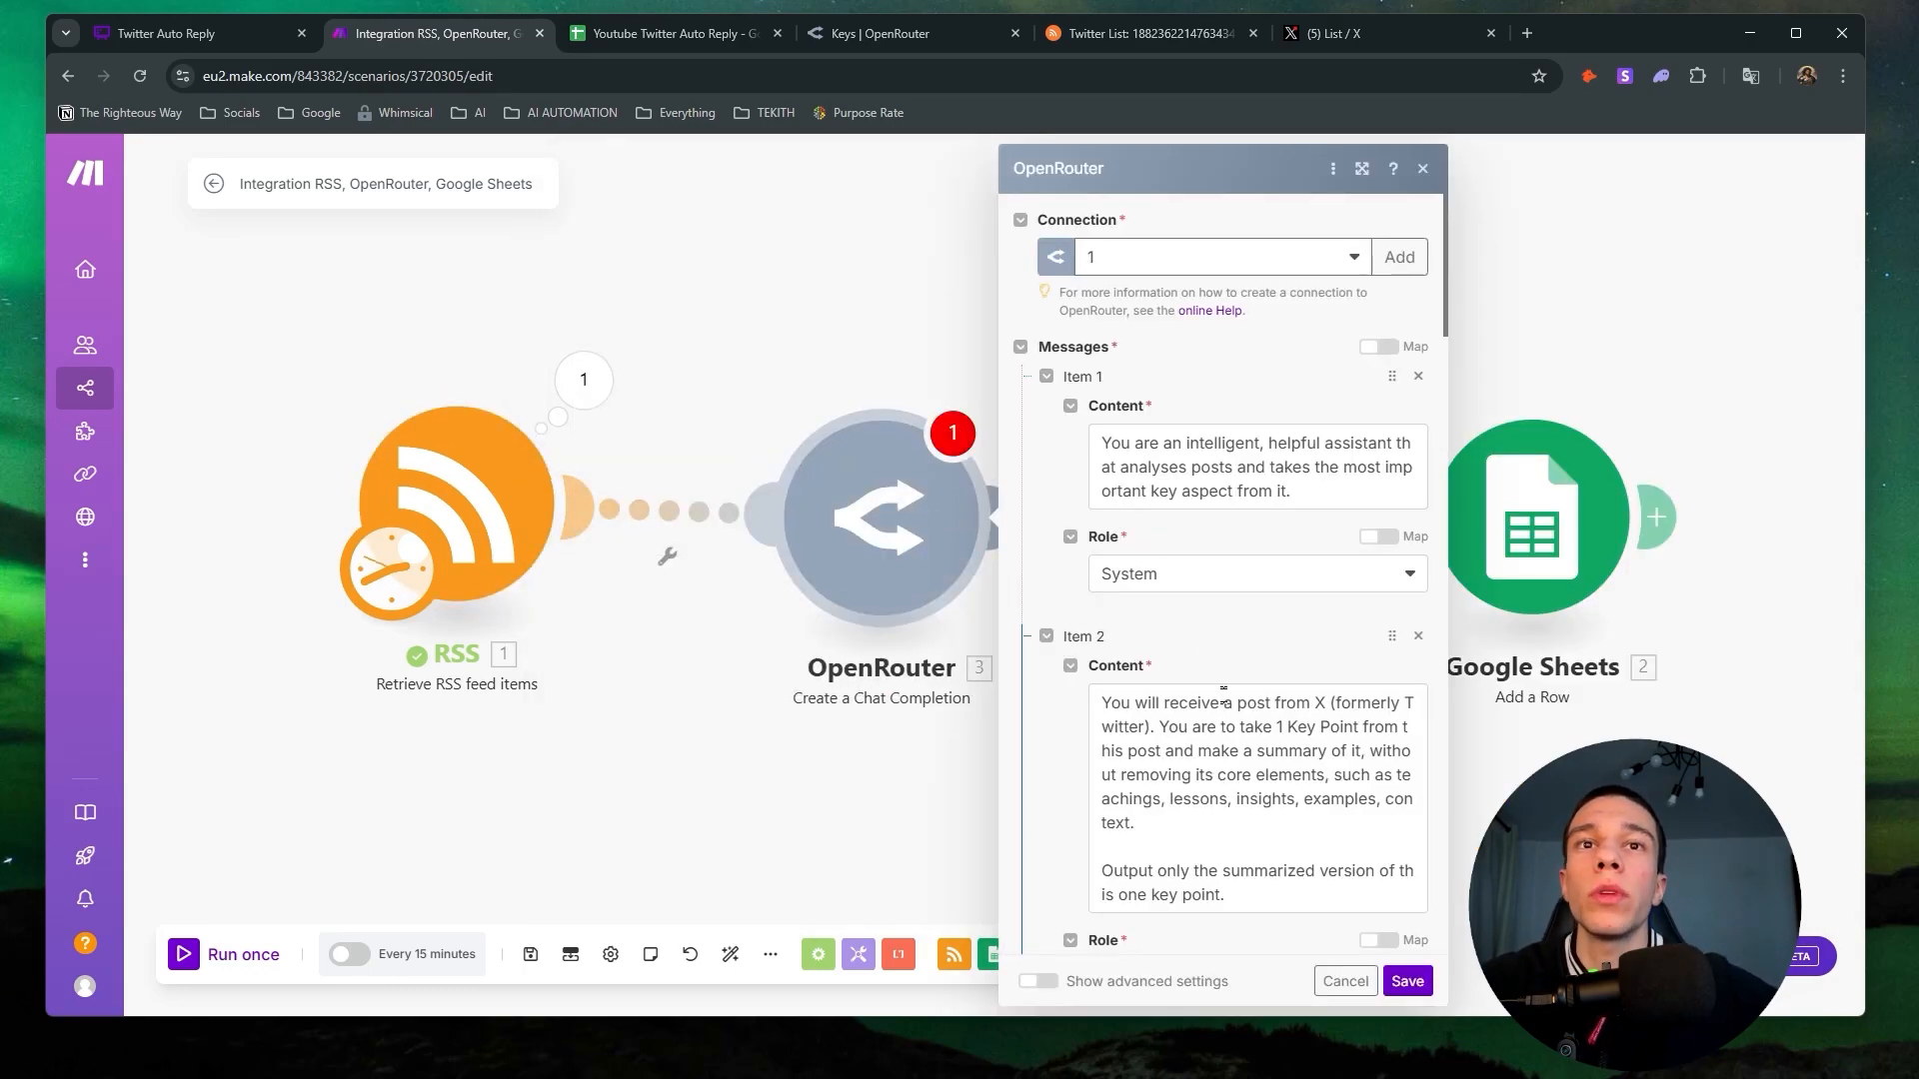
{"action": "scroll", "coordinate": [1244, 600], "scroll_direction": "down", "scroll_amount": 10}
{"action": "scroll", "coordinate": [1245, 685], "scroll_direction": "down", "scroll_amount": 15}
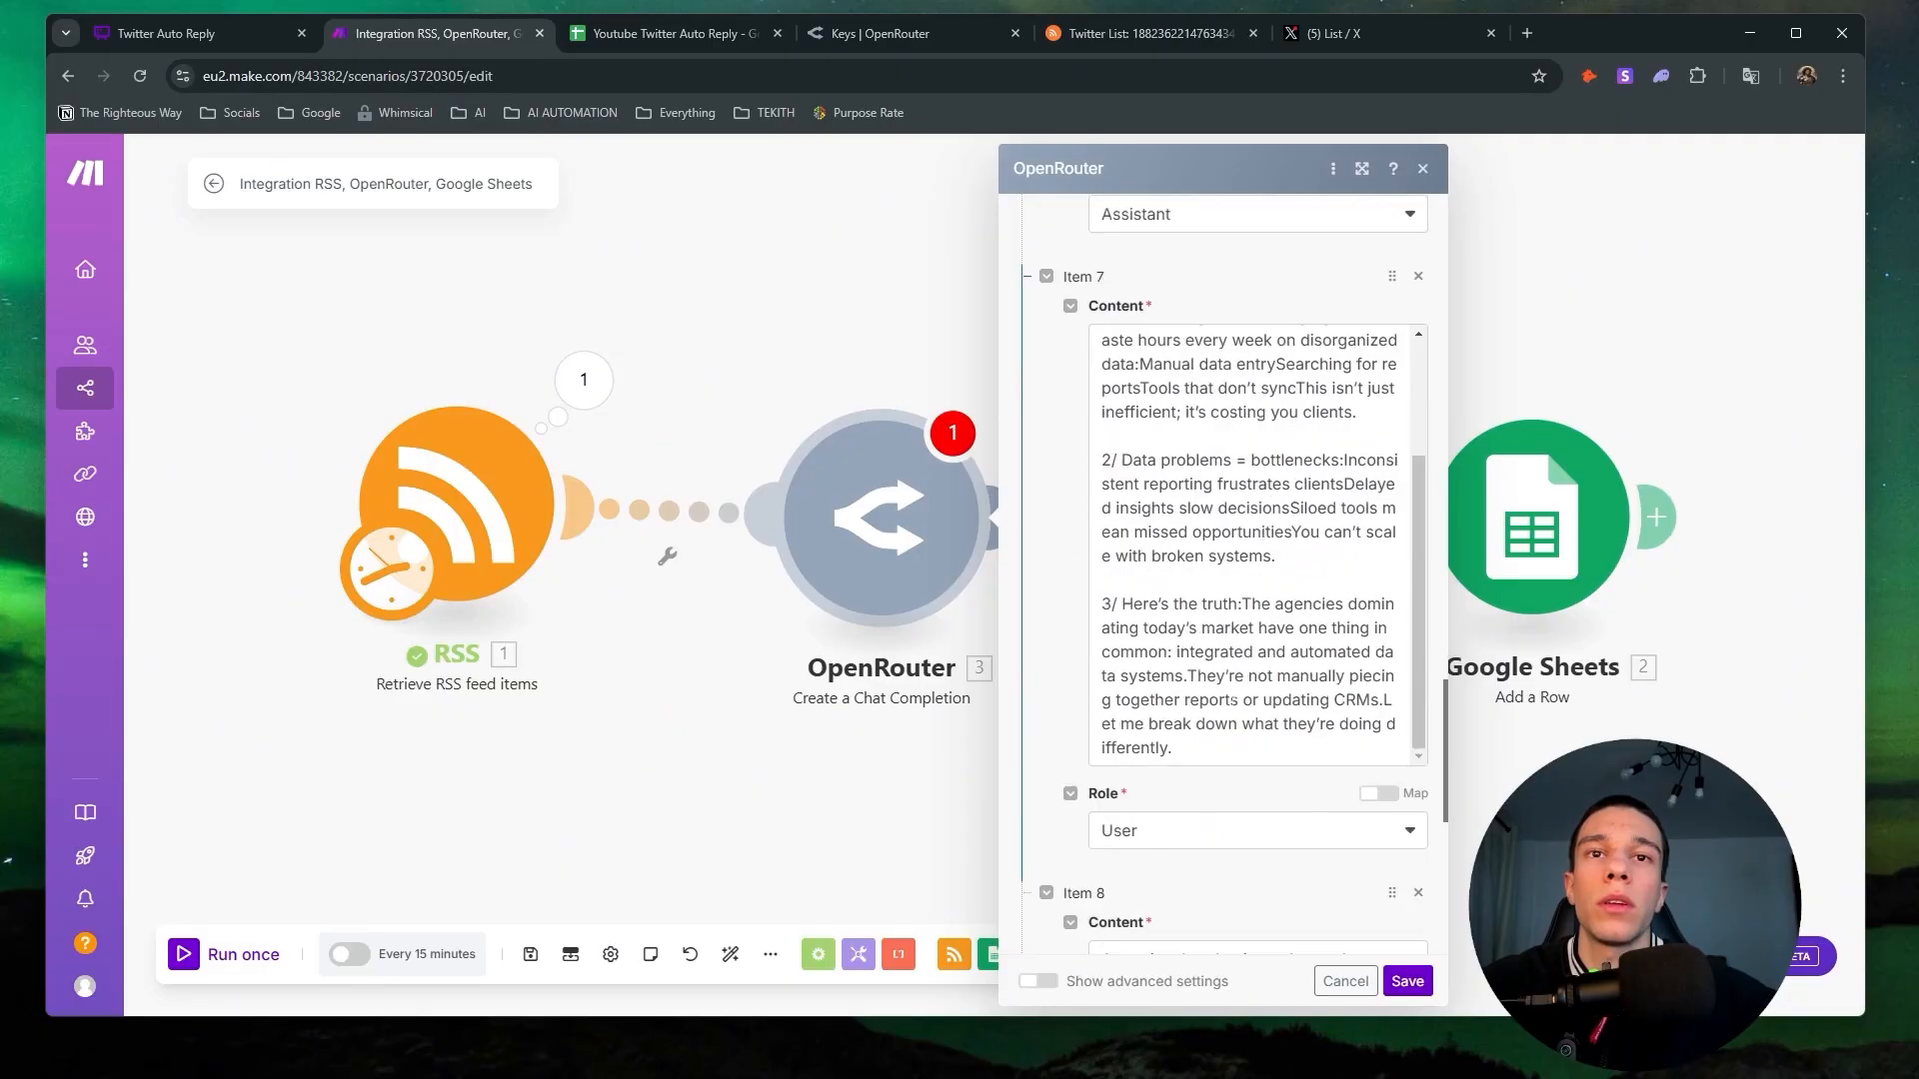
{"action": "left_click", "coordinate": [1244, 572]}
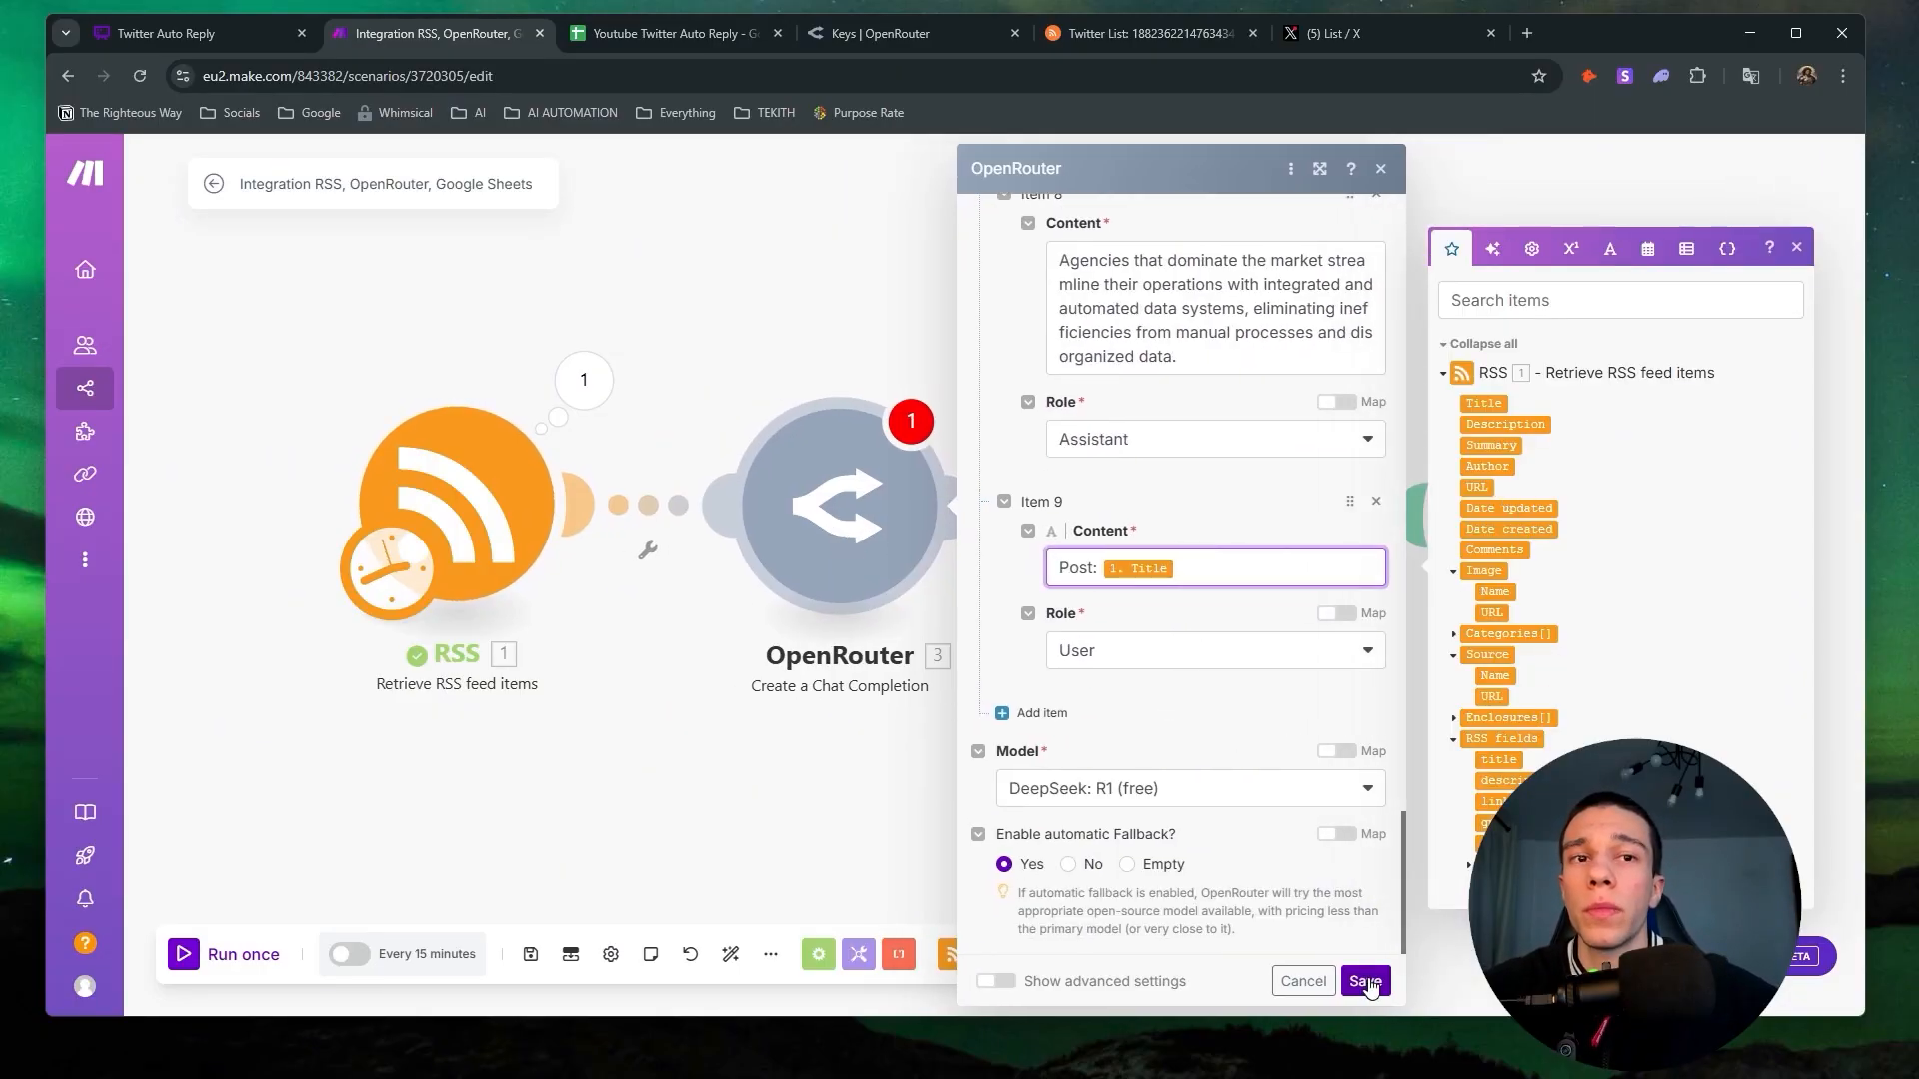
{"action": "left_click", "coordinate": [1364, 979]}
Create a filter between the RSS and OpenRouter modules and label it "If Reply?".
{"action": "left_click_drag", "start_coordinate": [530, 505], "coordinate": [420, 497]}
{"action": "left_click", "coordinate": [602, 510]}
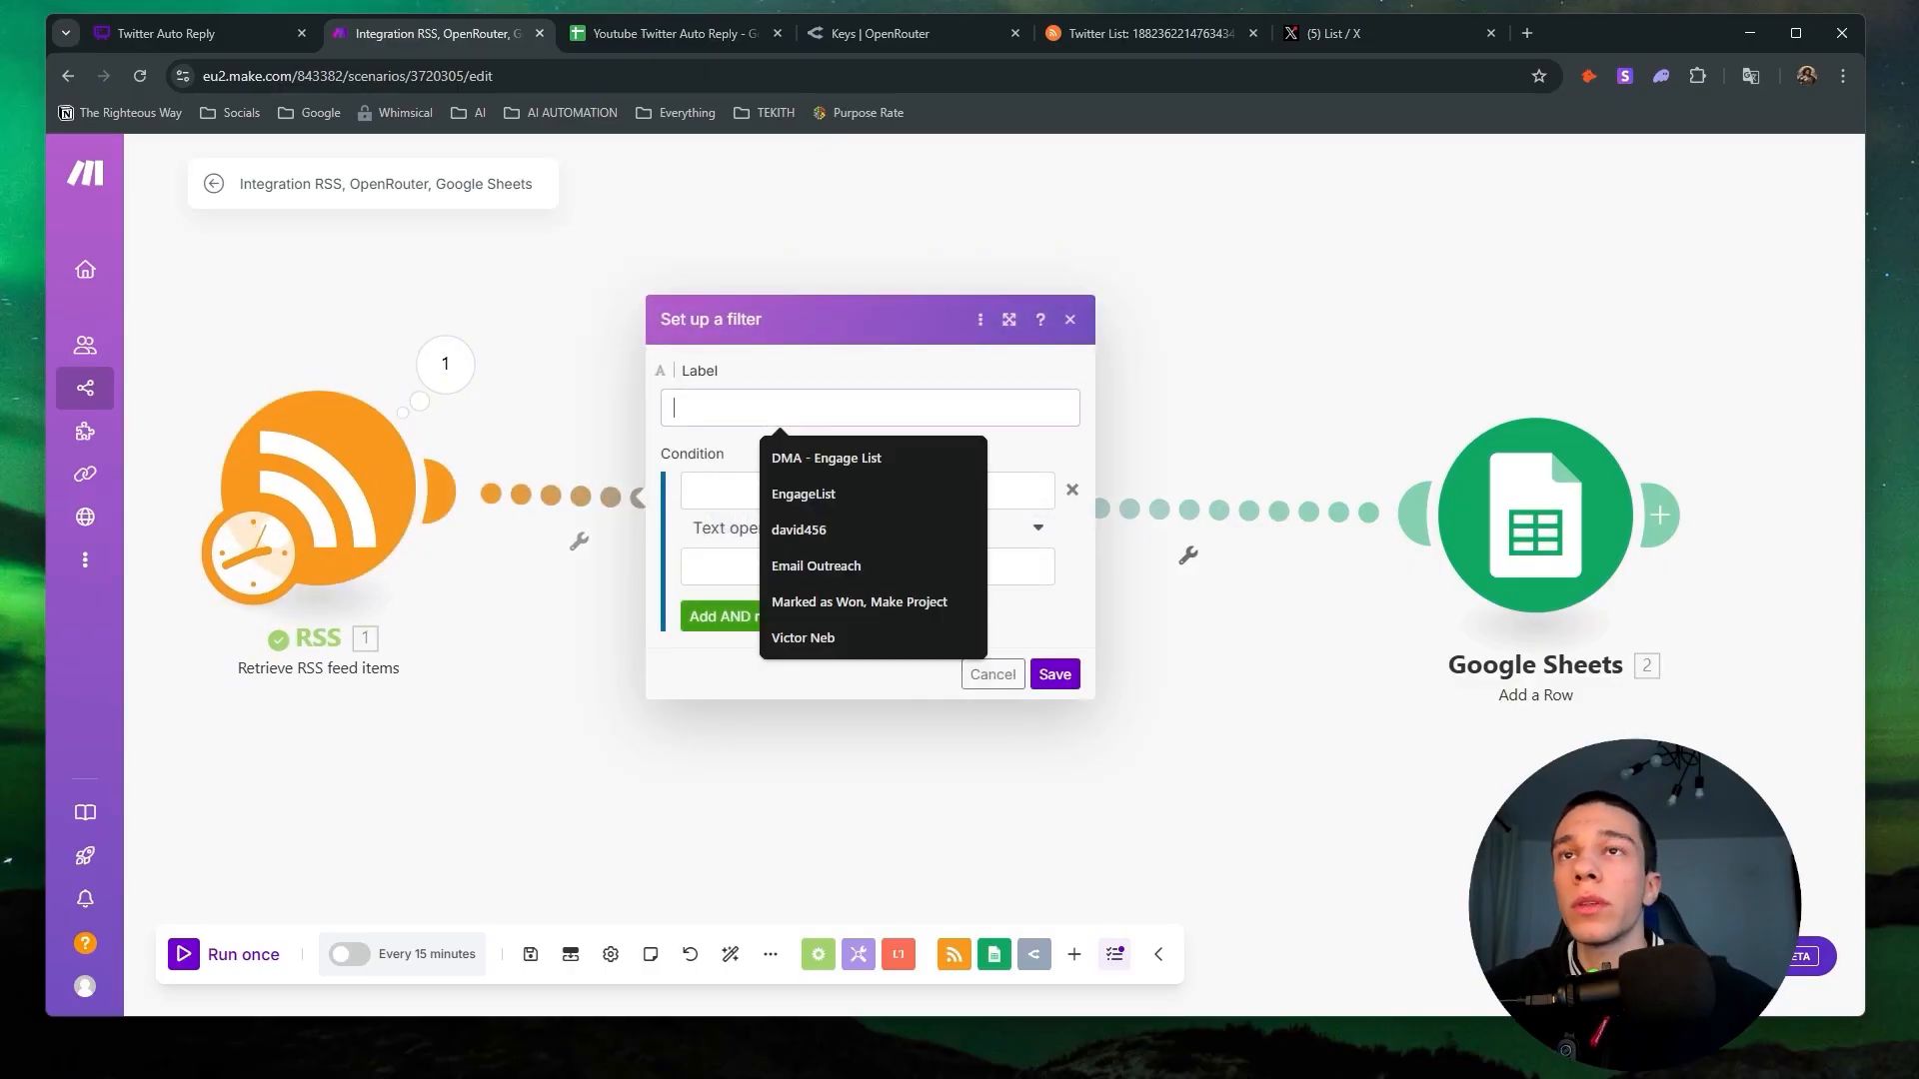
{"action": "left_click", "coordinate": [779, 410]}
{"action": "type", "text": "If "}
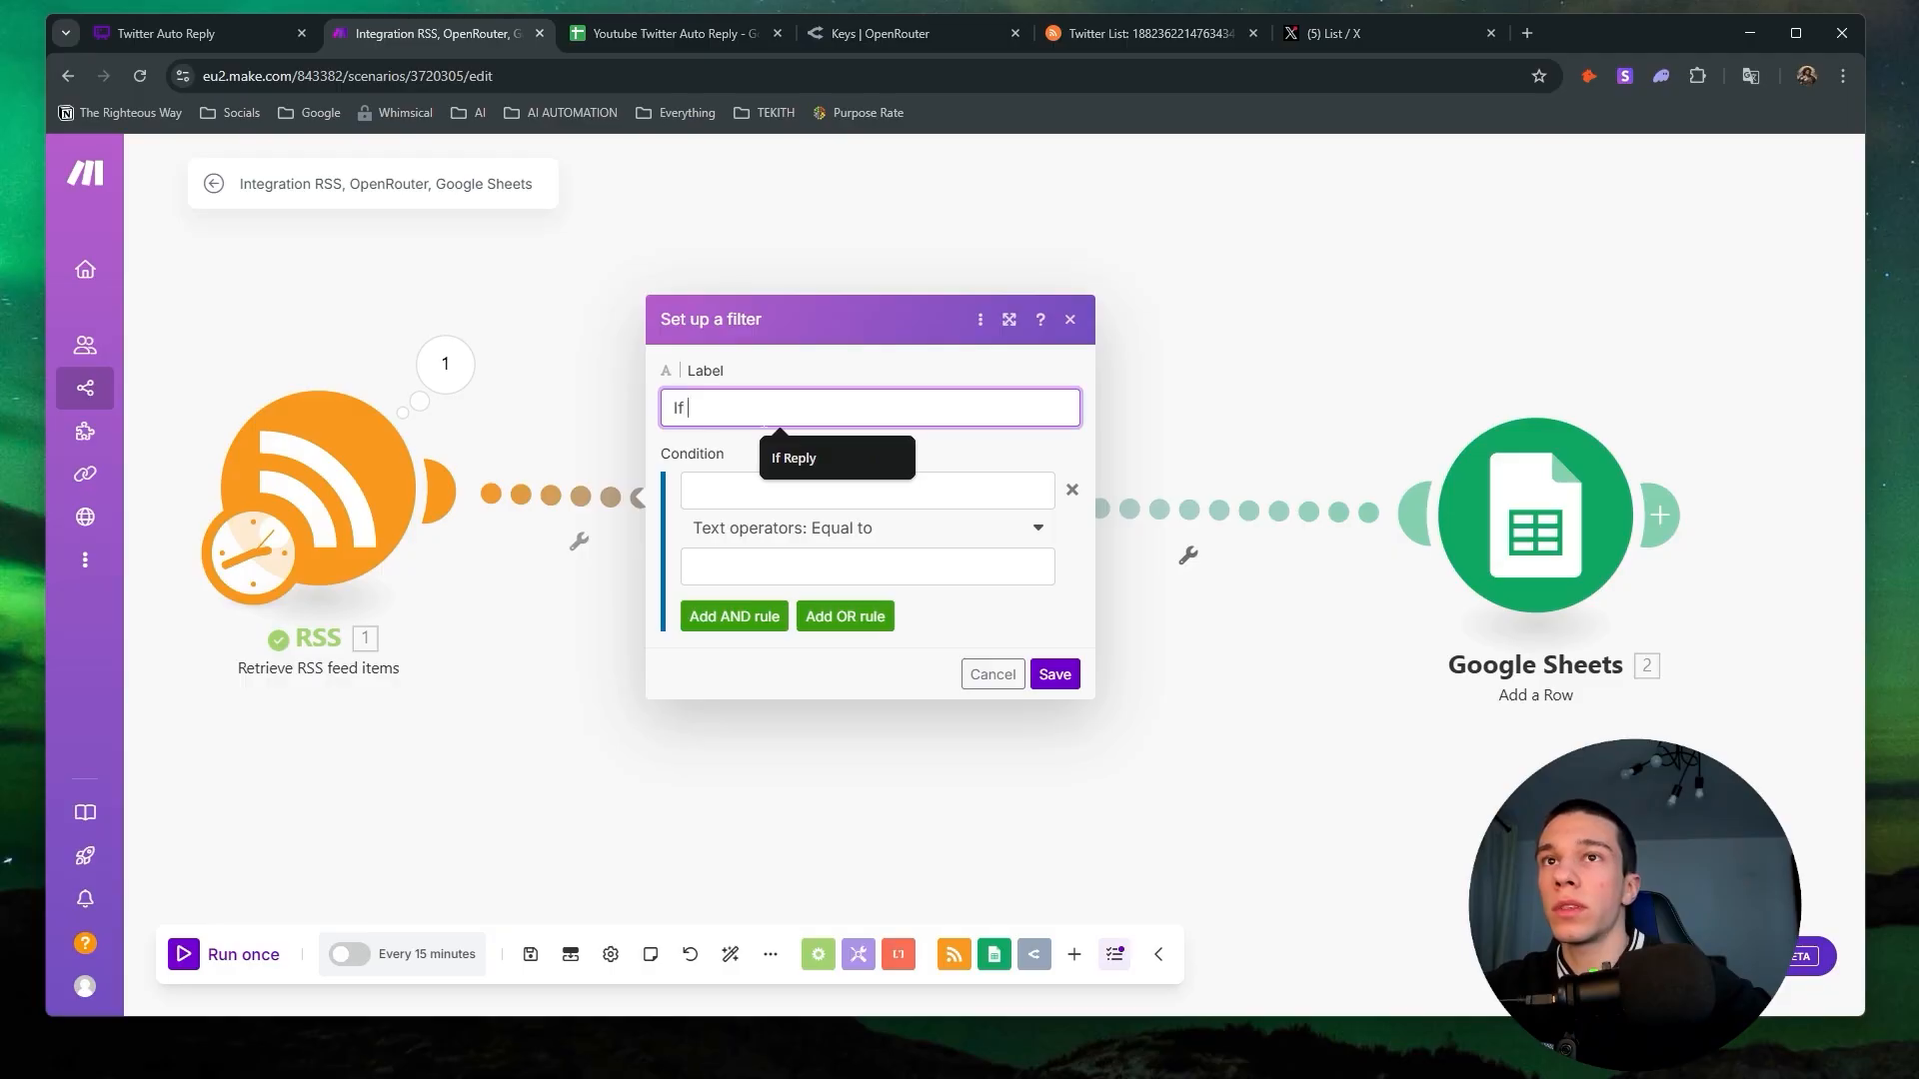
{"action": "type", "text": "Reply?"}
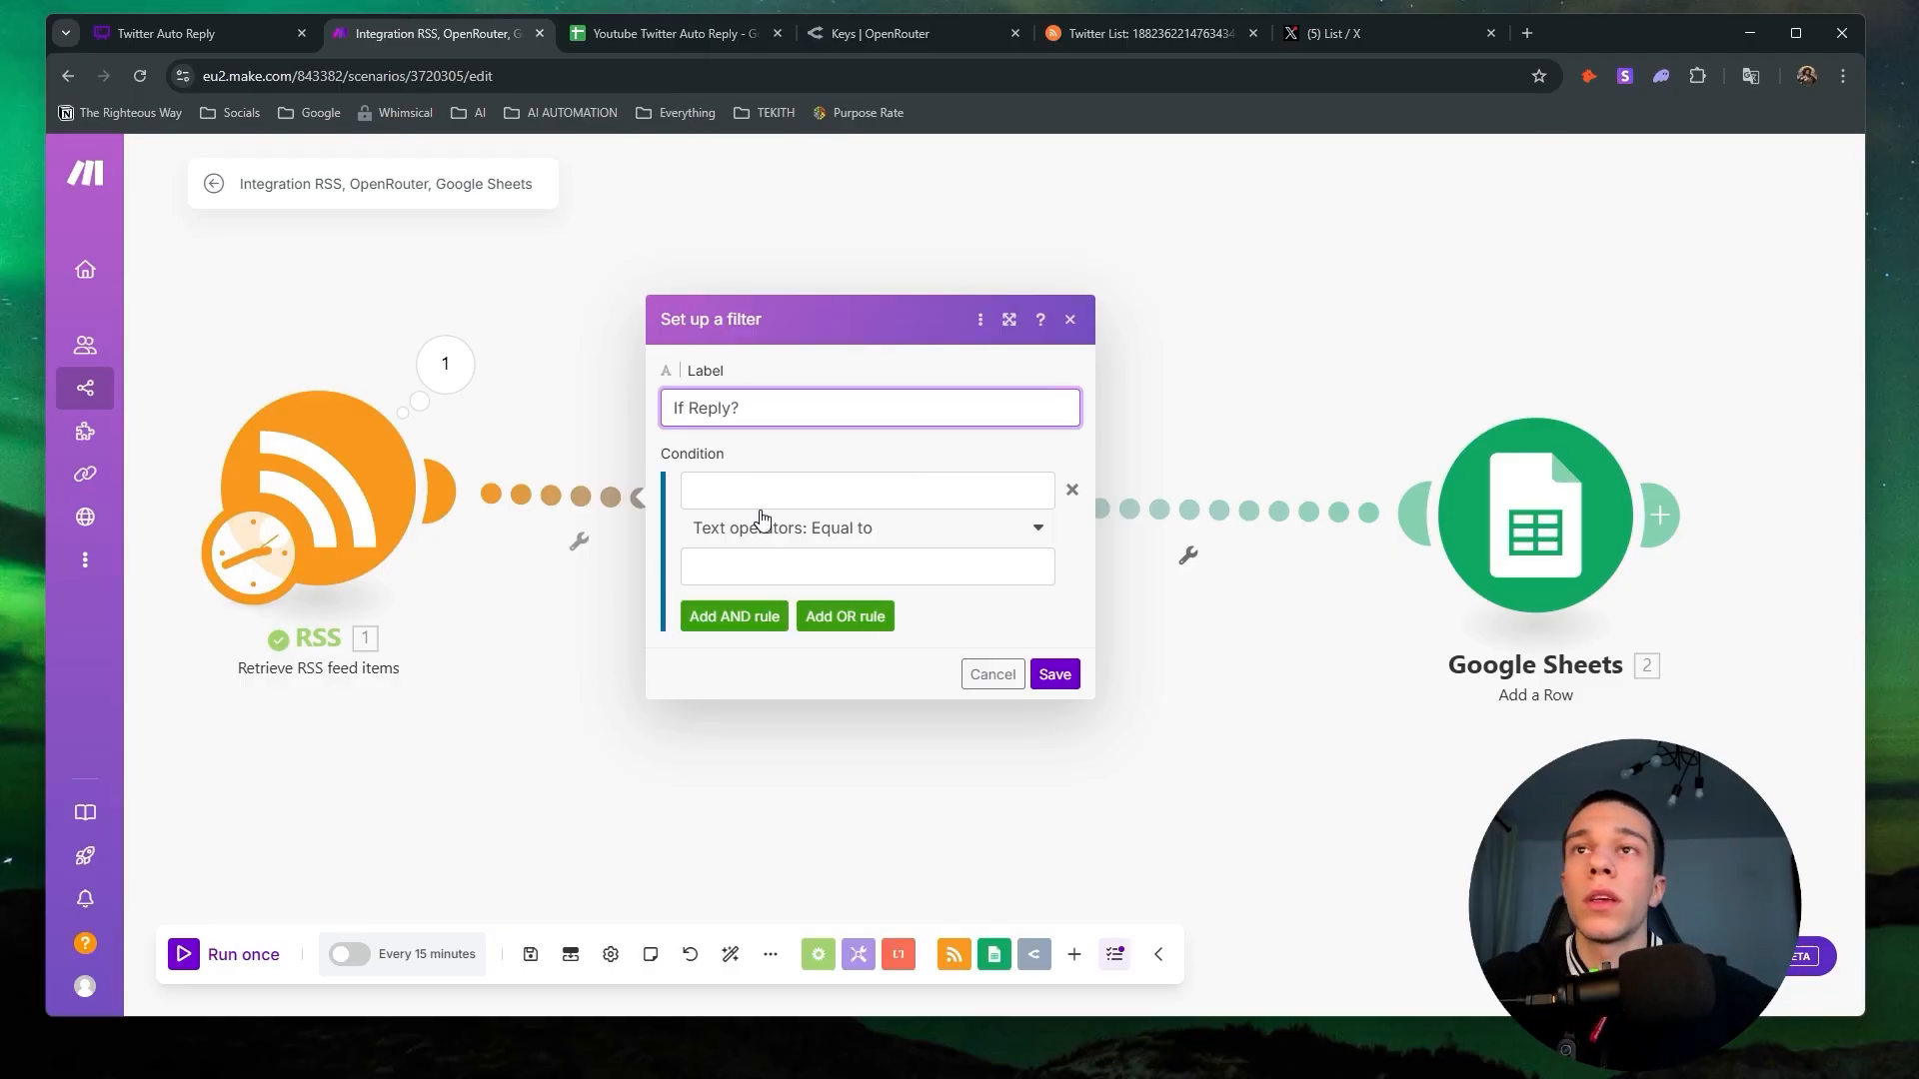
Set the filter condition to RSS Title, Does not contain, "@", and save the filter.
{"action": "left_click", "coordinate": [779, 491]}
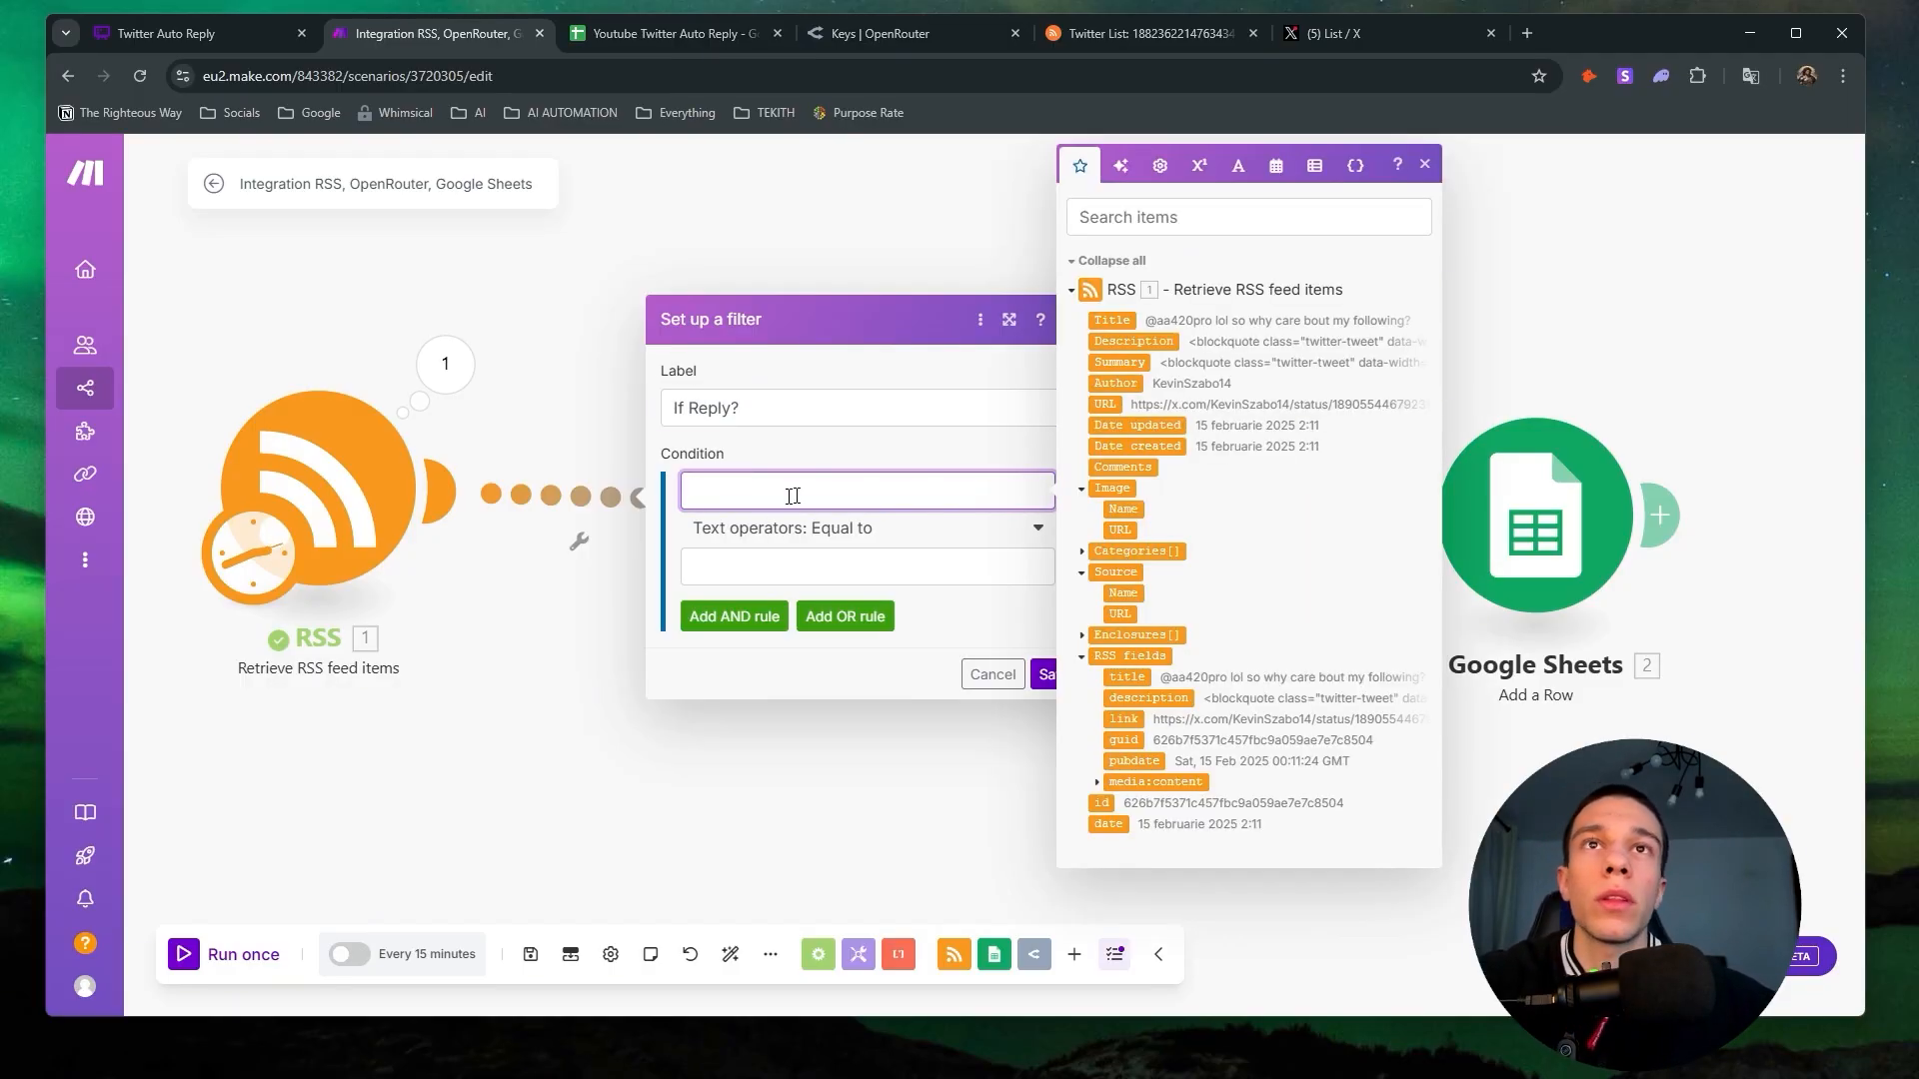
{"action": "left_click", "coordinate": [1111, 321]}
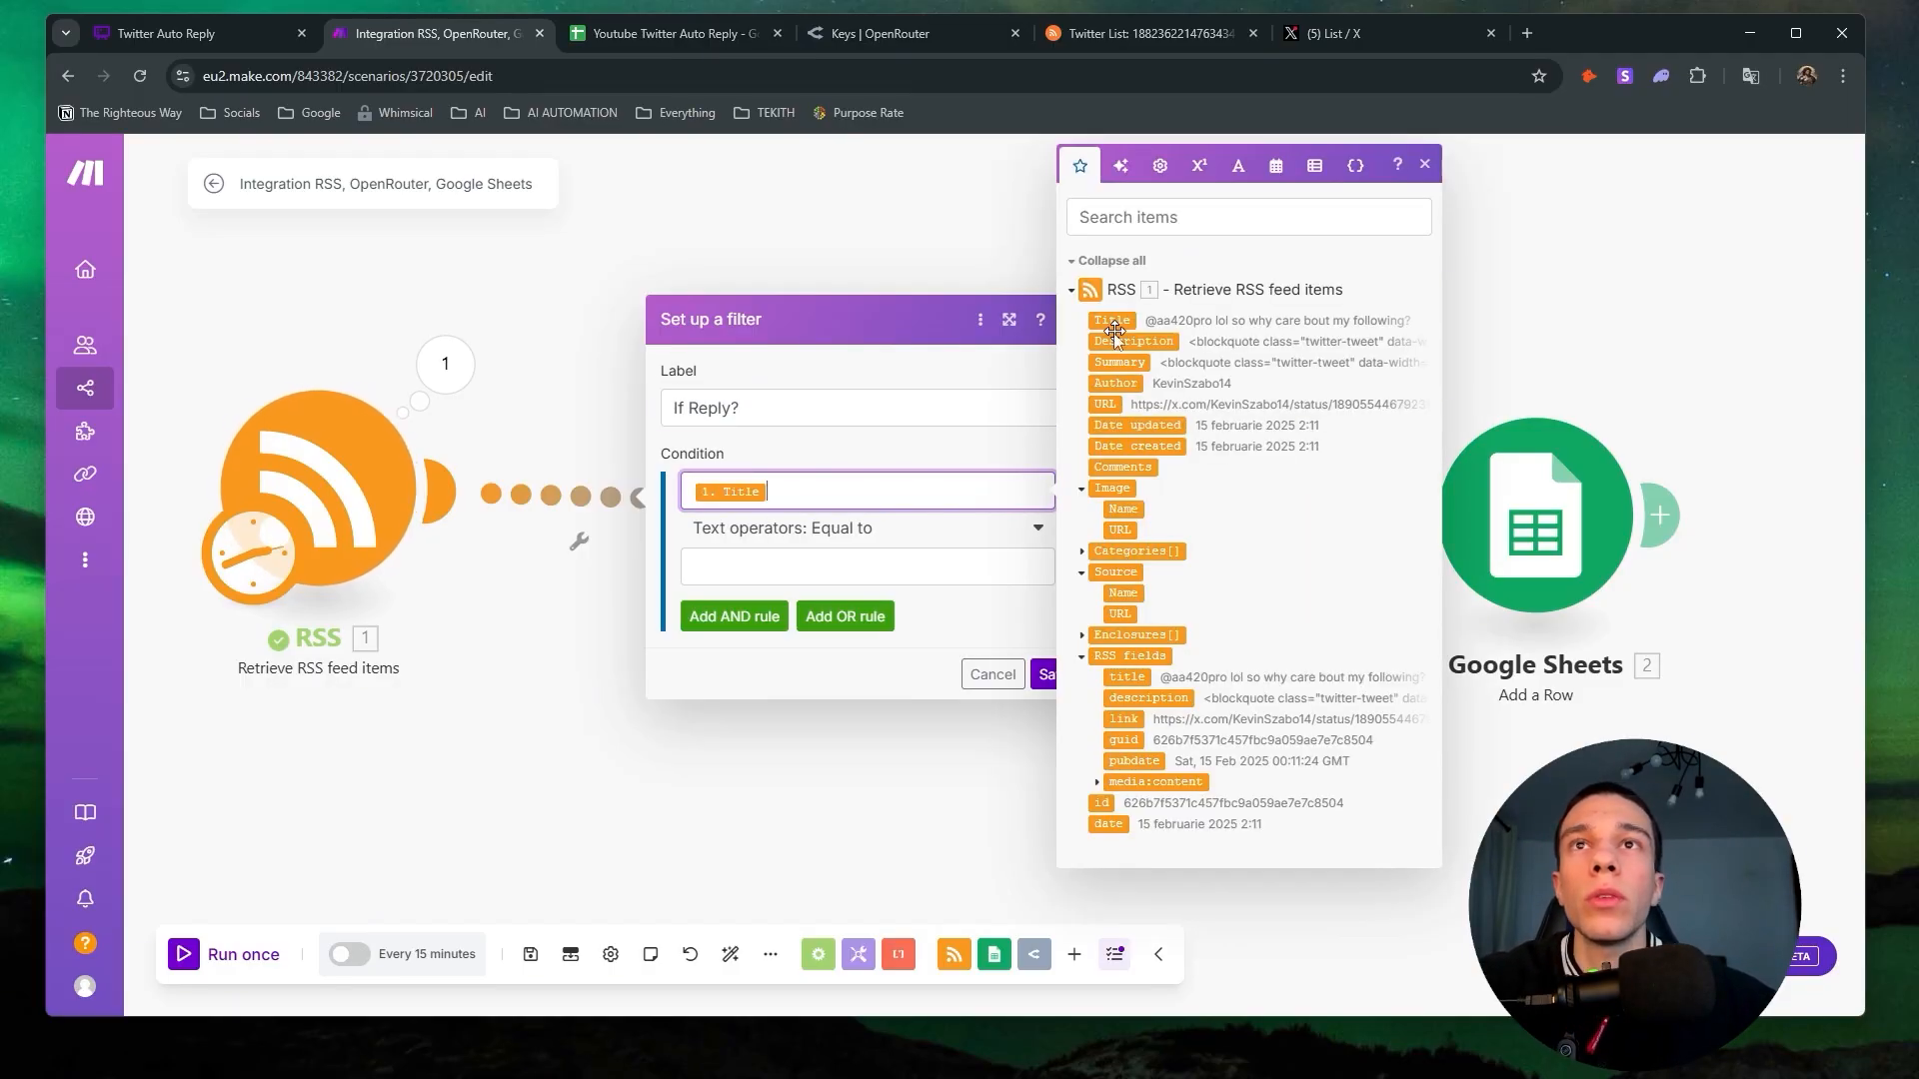
{"action": "left_click", "coordinate": [859, 542]}
{"action": "scroll", "coordinate": [805, 879], "scroll_direction": "down", "scroll_amount": 1}
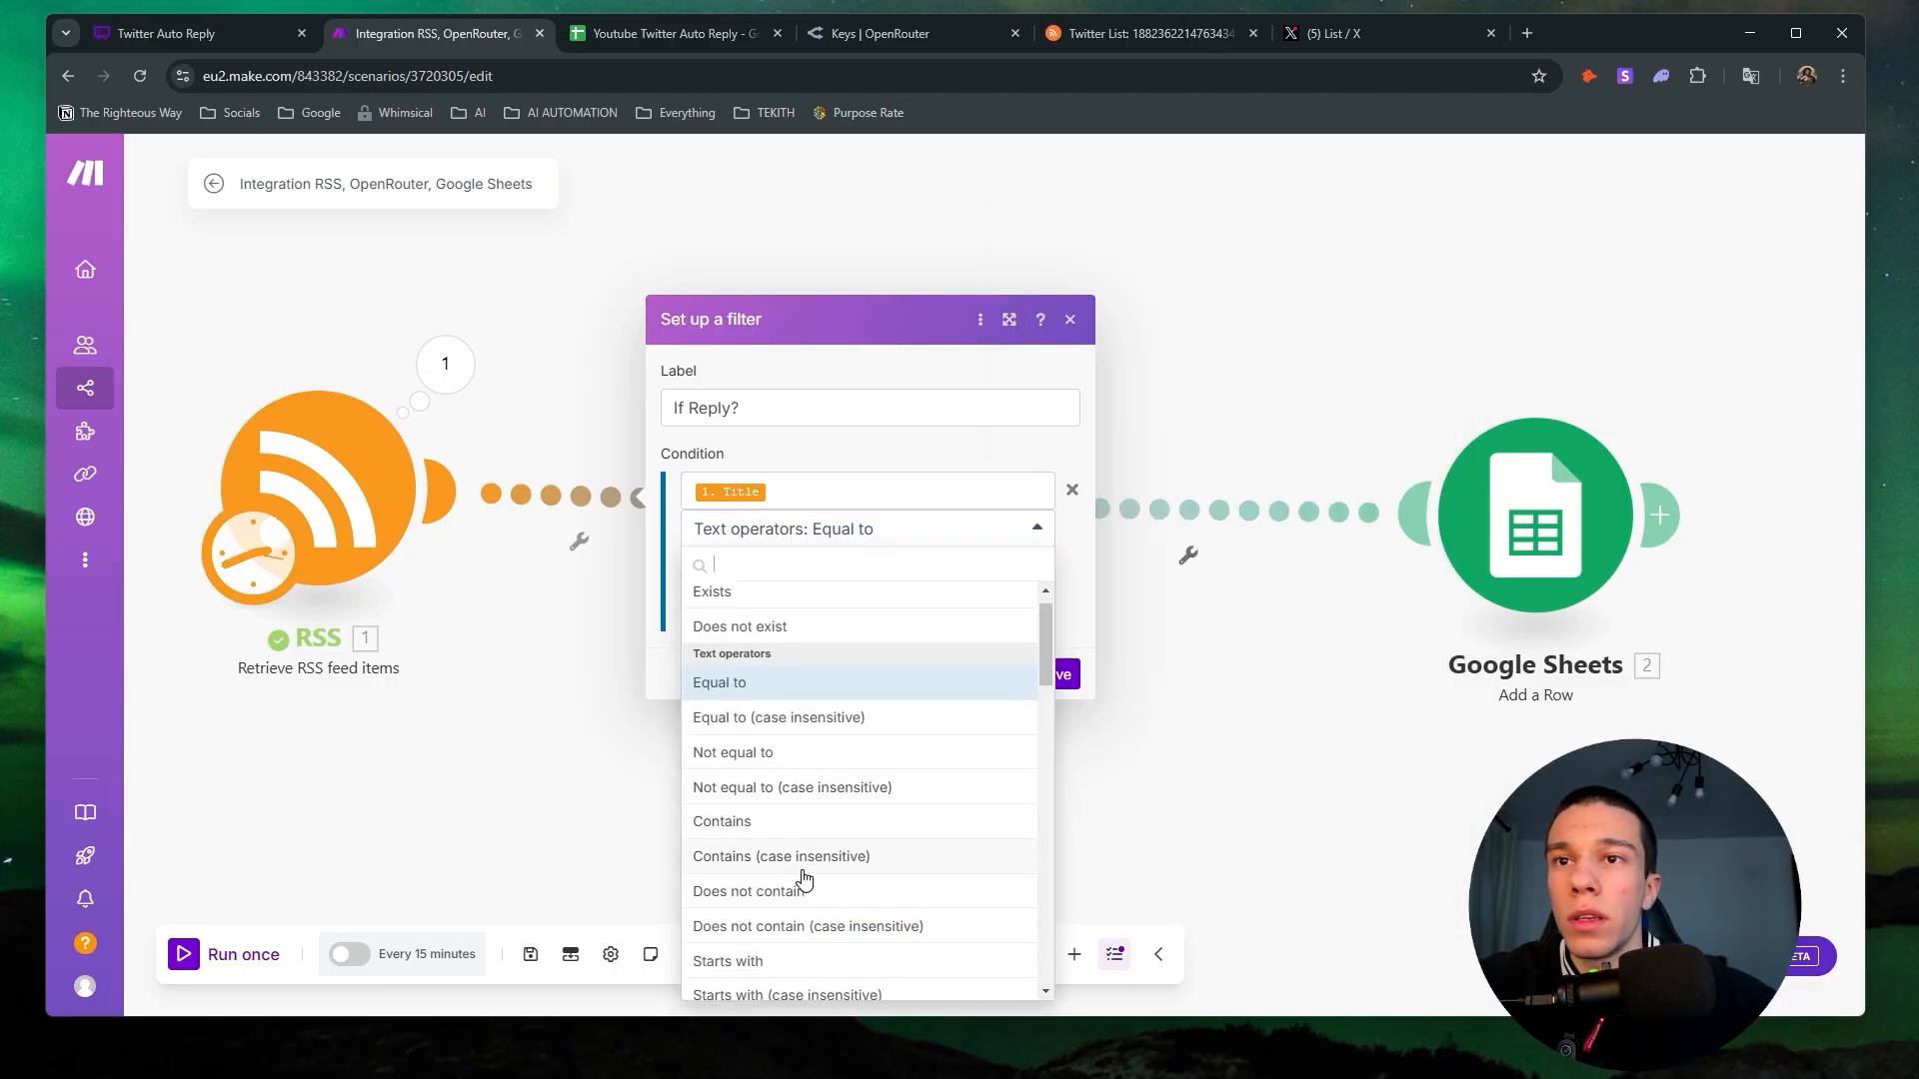
{"action": "left_click", "coordinate": [795, 863]}
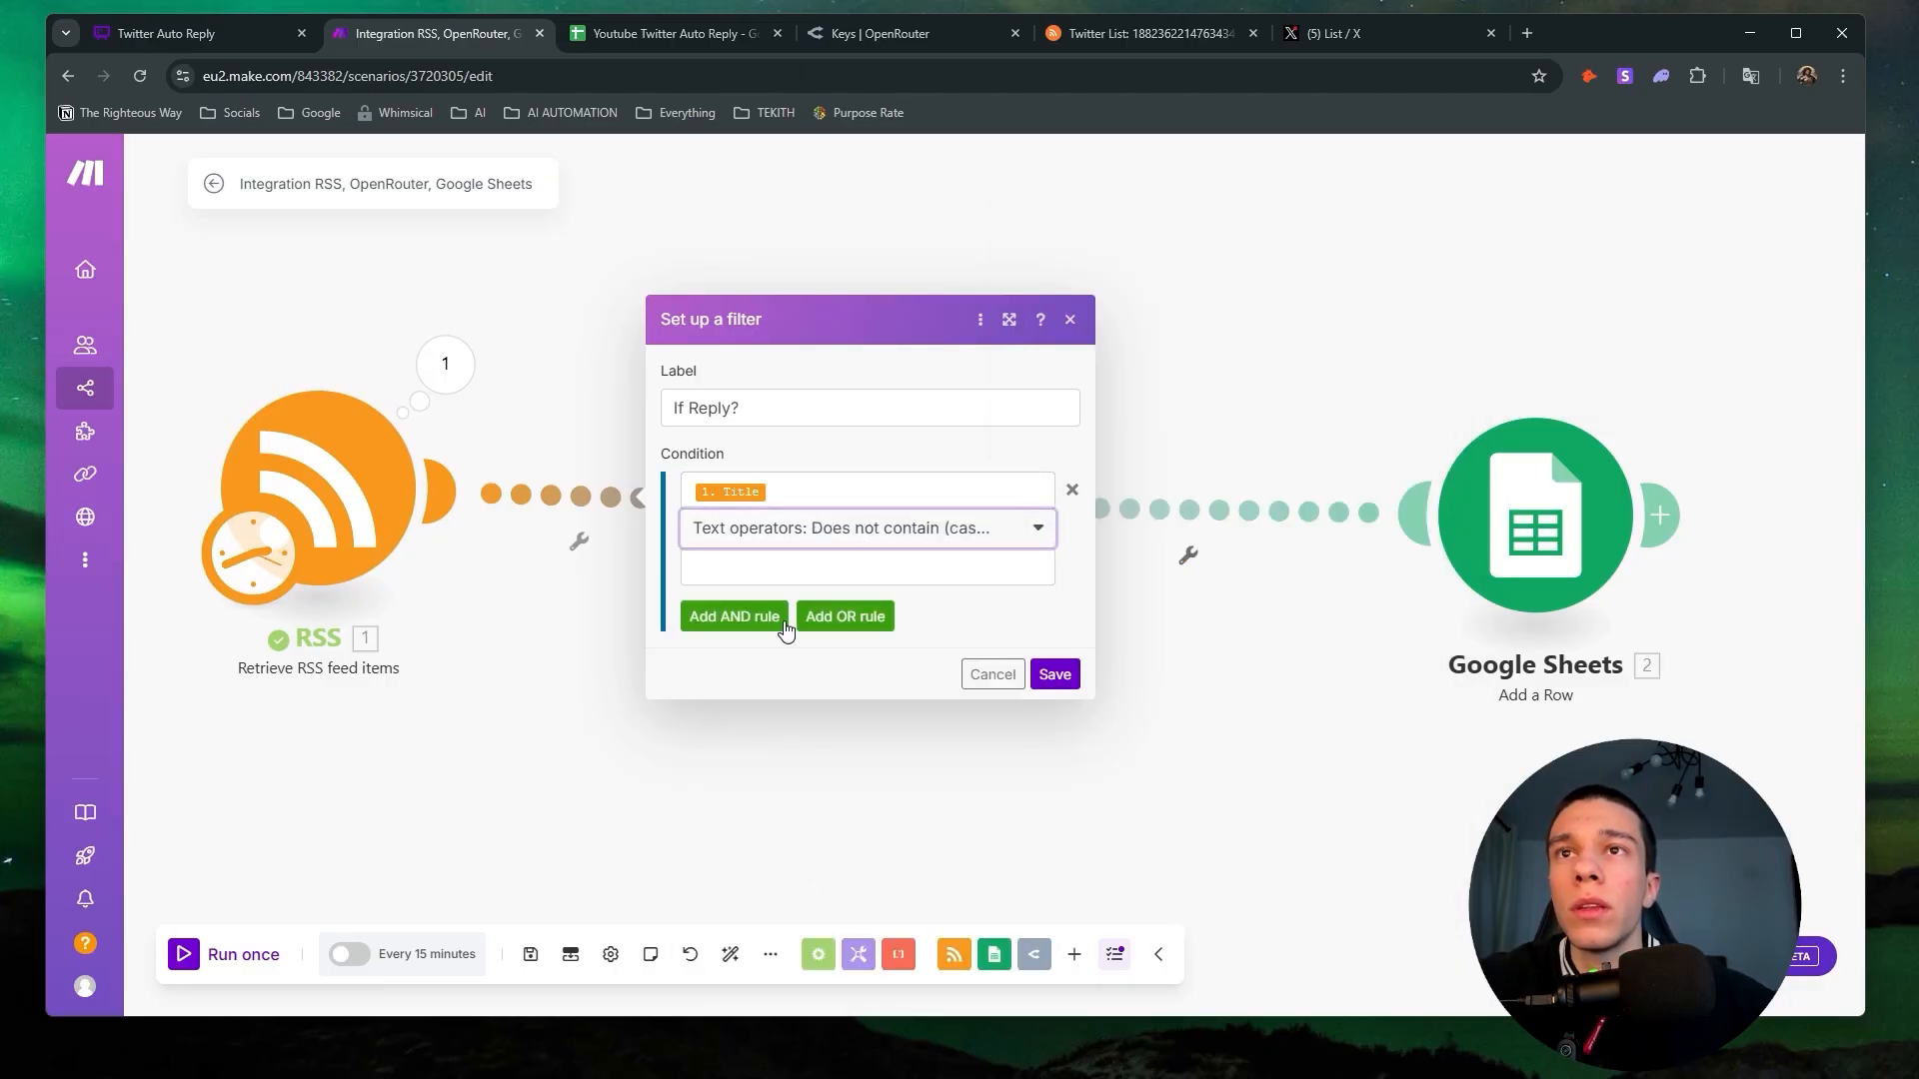
{"action": "left_click", "coordinate": [844, 530]}
{"action": "left_click", "coordinate": [770, 818]}
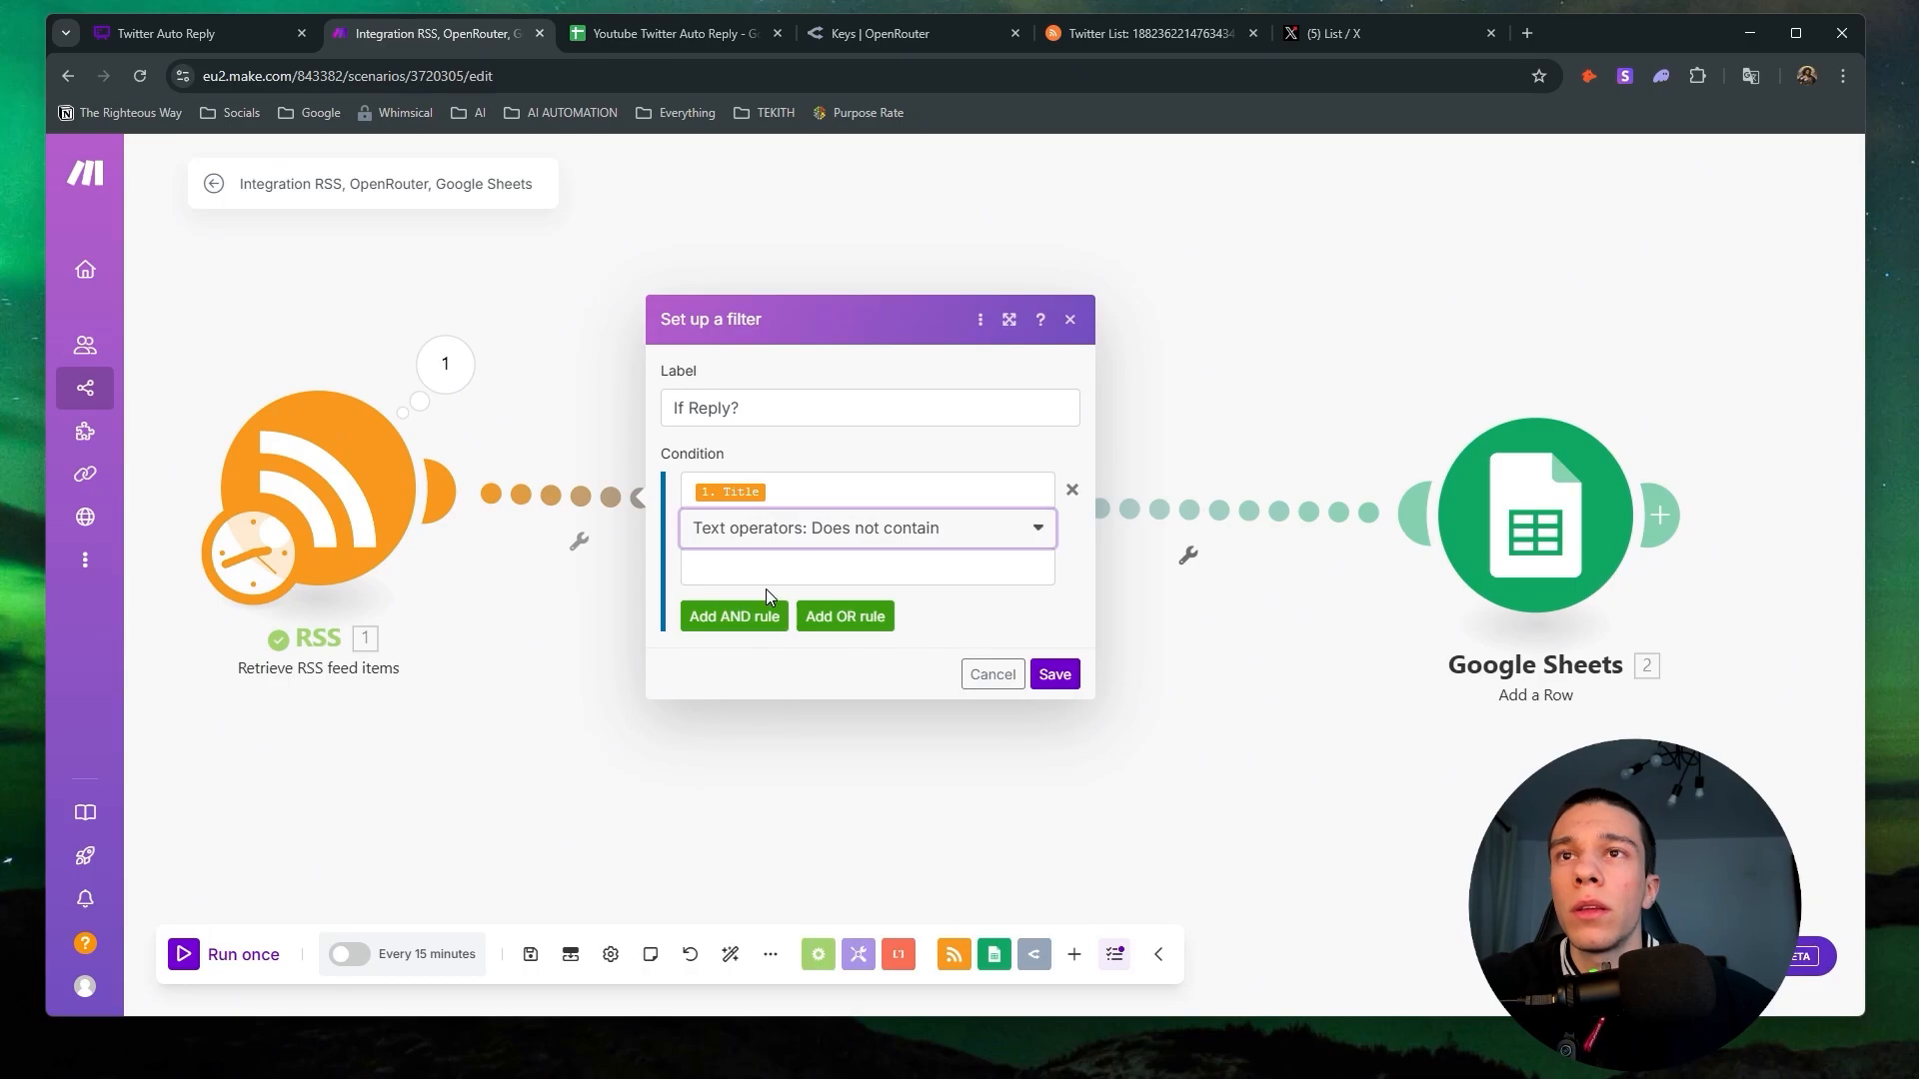
{"action": "left_click", "coordinate": [768, 569]}
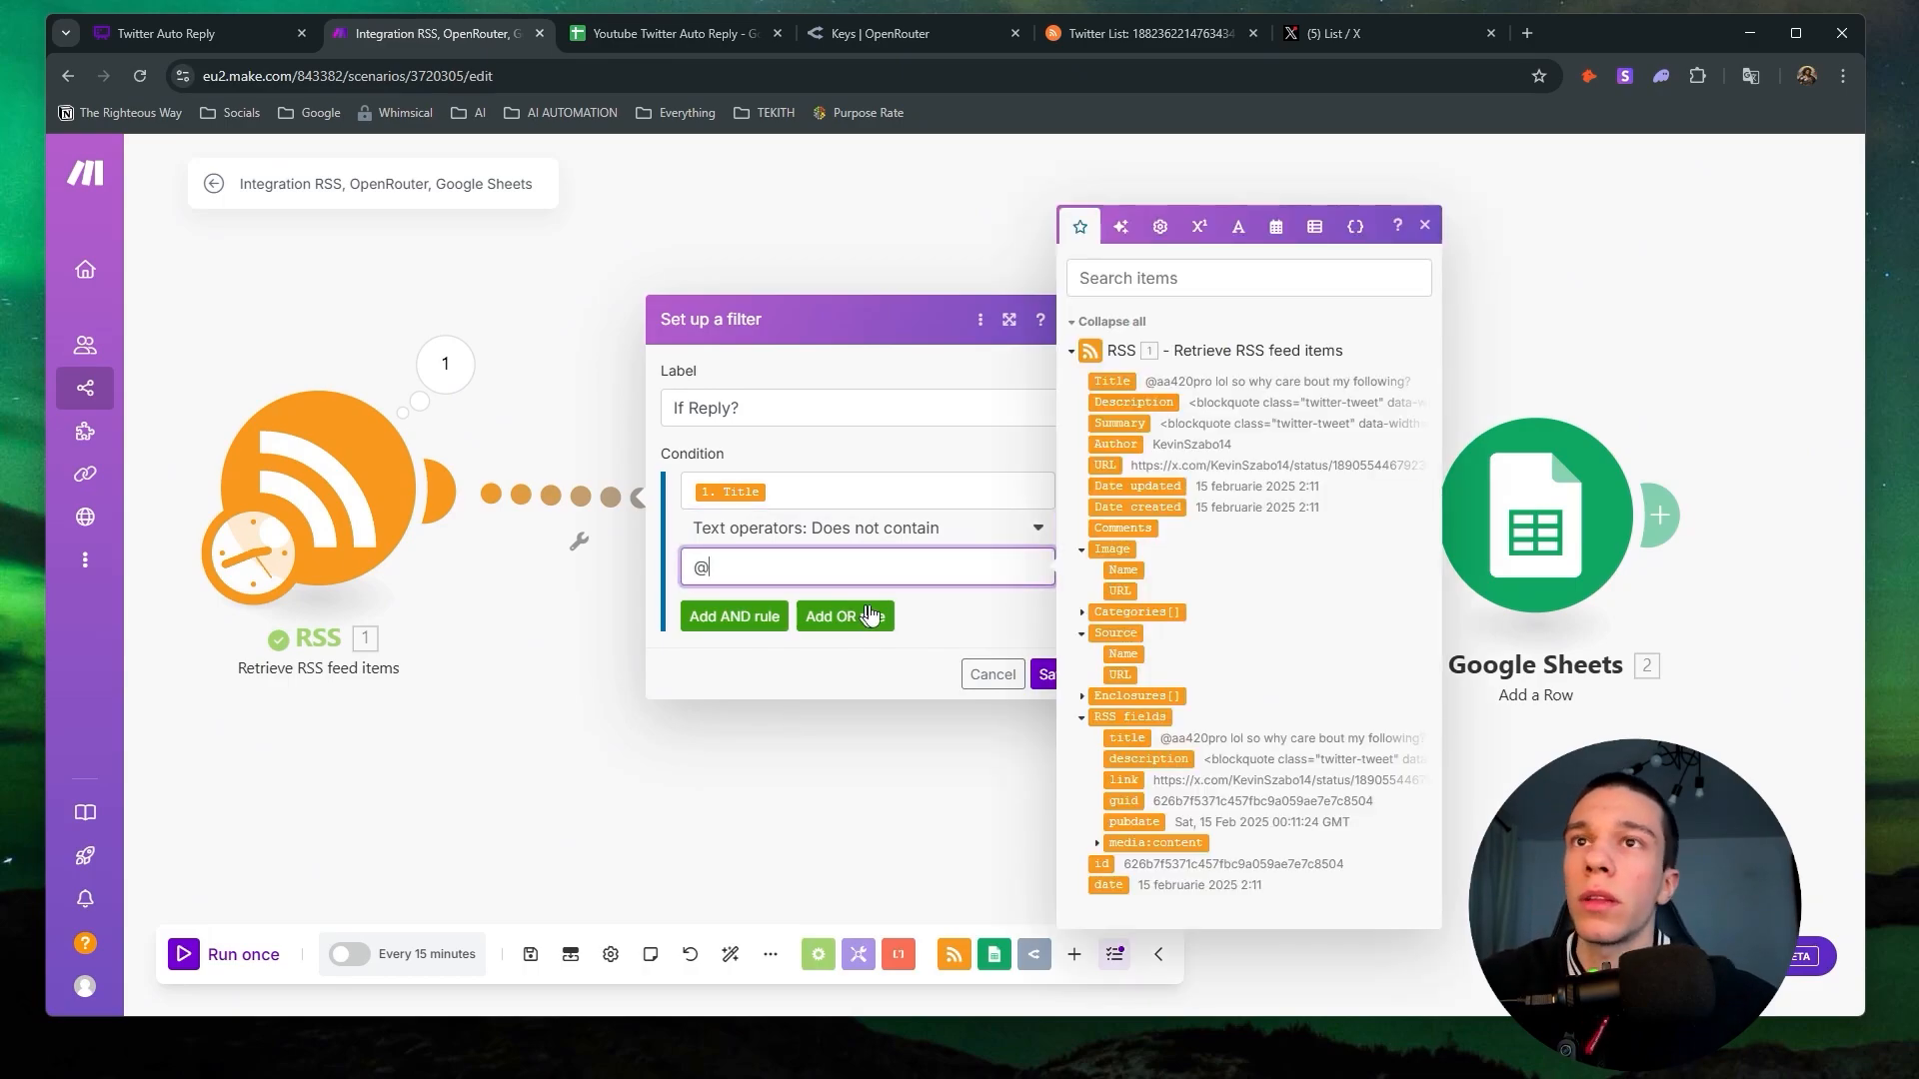
{"action": "left_click", "coordinate": [992, 622]}
{"action": "left_click", "coordinate": [1050, 674]}
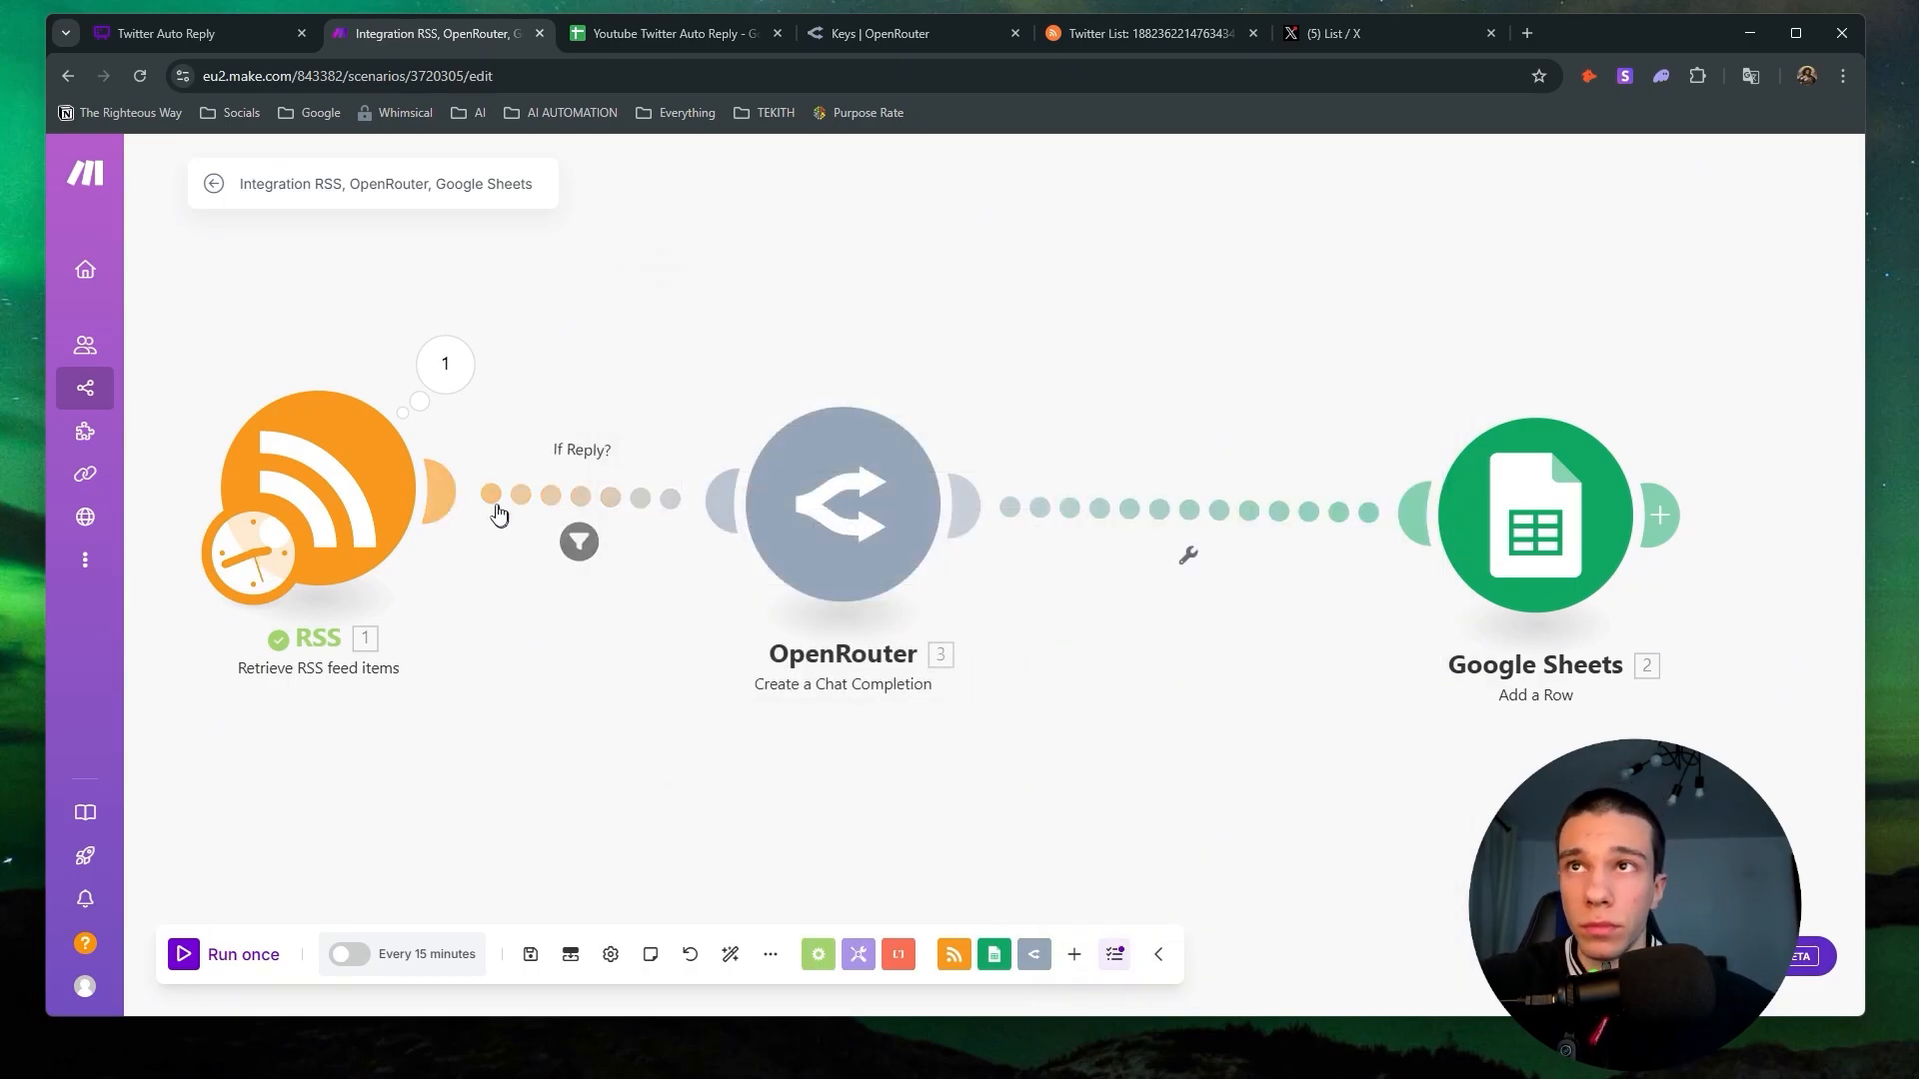
Rename the OpenRouter module to "Takeaway", preceded by the old key emoji.
{"action": "scroll", "coordinate": [1268, 664], "scroll_direction": "down", "scroll_amount": 2}
{"action": "scroll", "coordinate": [1497, 590], "scroll_direction": "up", "scroll_amount": 2}
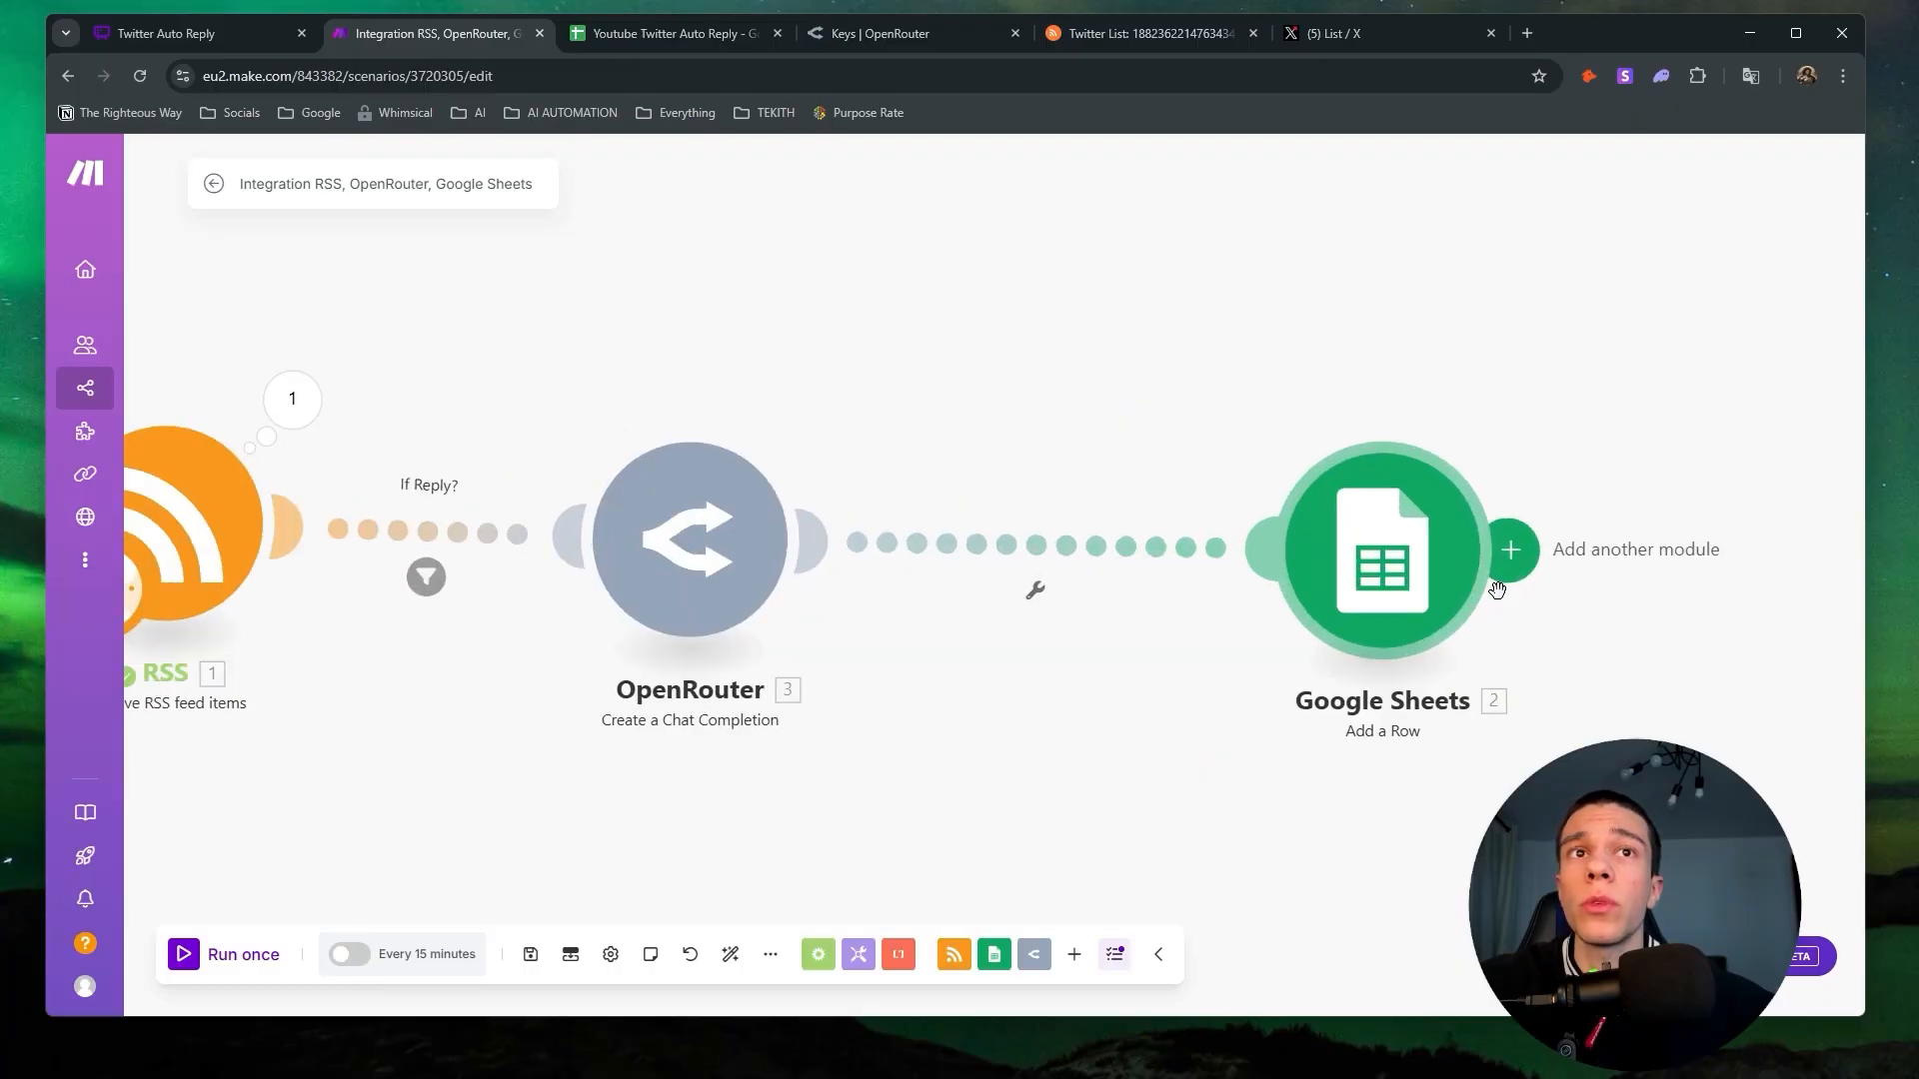
{"action": "left_click_drag", "start_coordinate": [765, 582], "coordinate": [693, 572]}
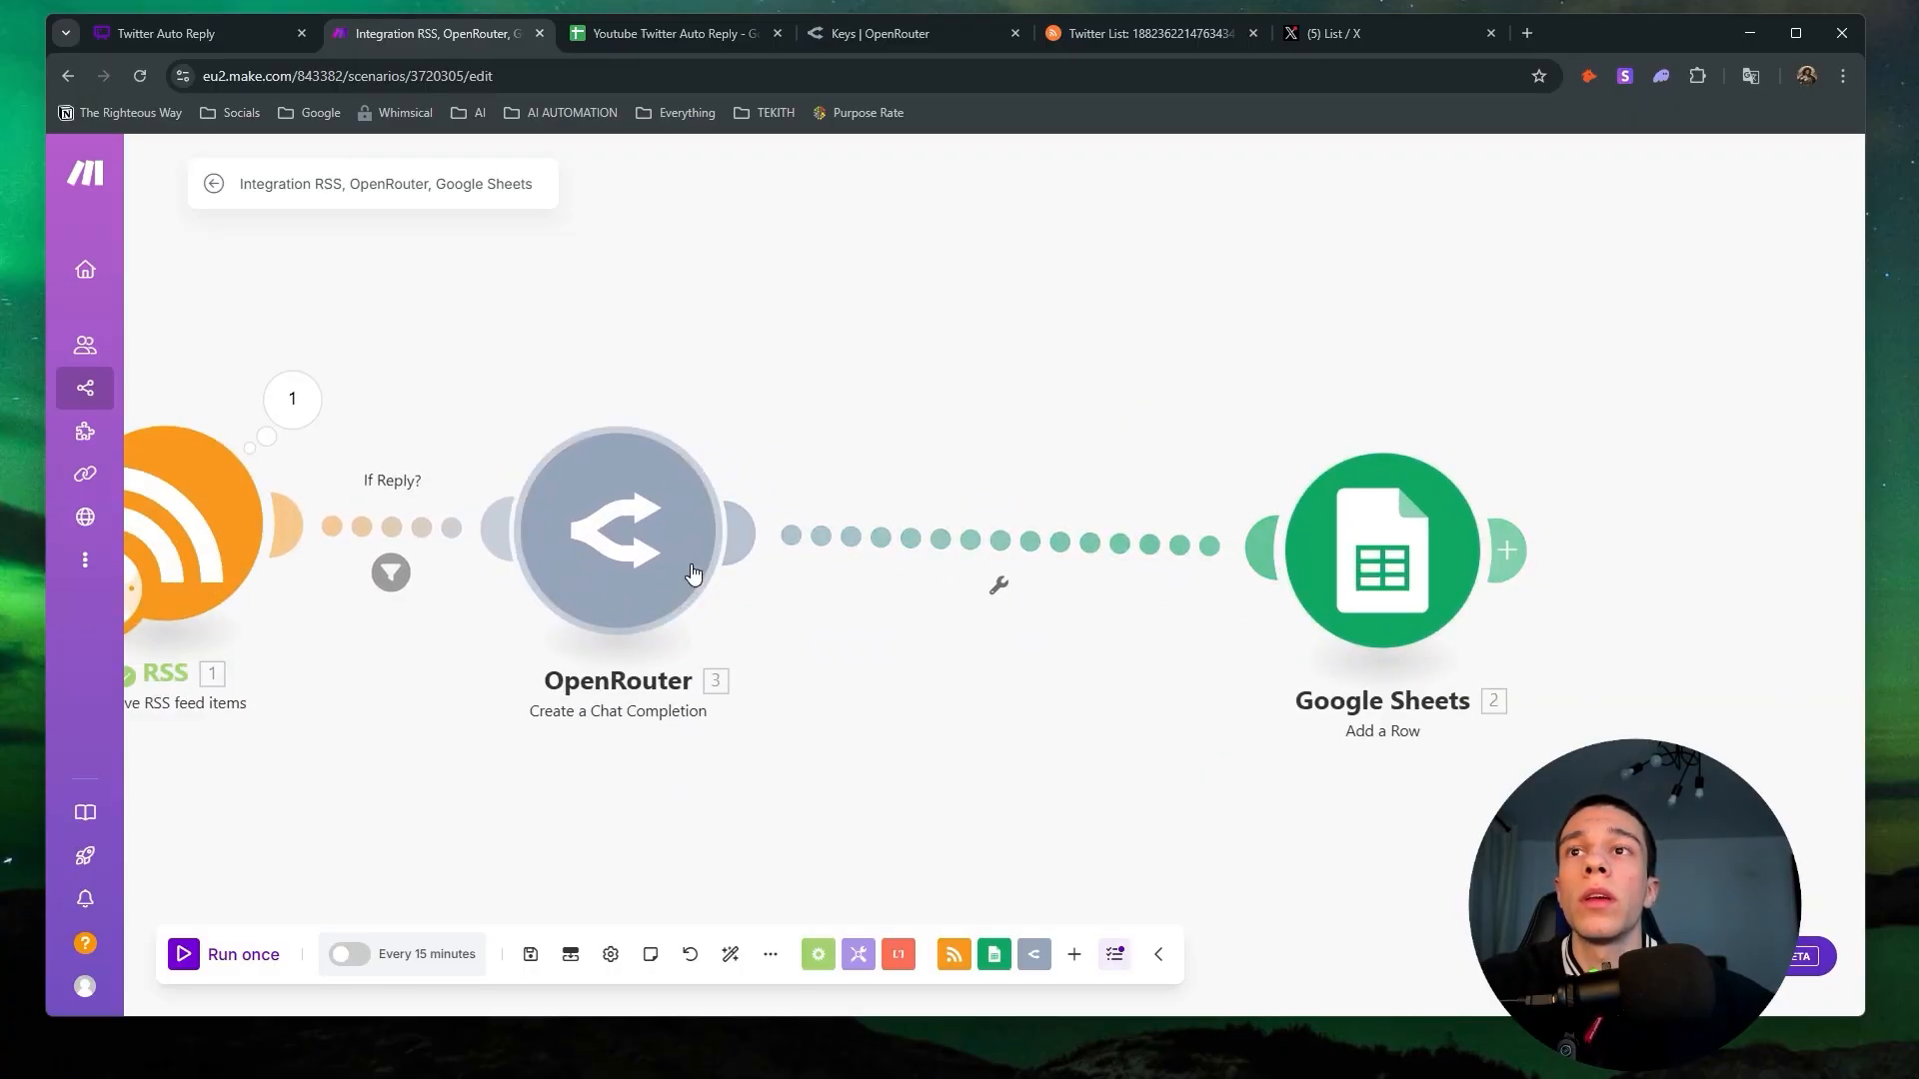
{"action": "right_click", "coordinate": [611, 567]}
{"action": "left_click", "coordinate": [739, 685]}
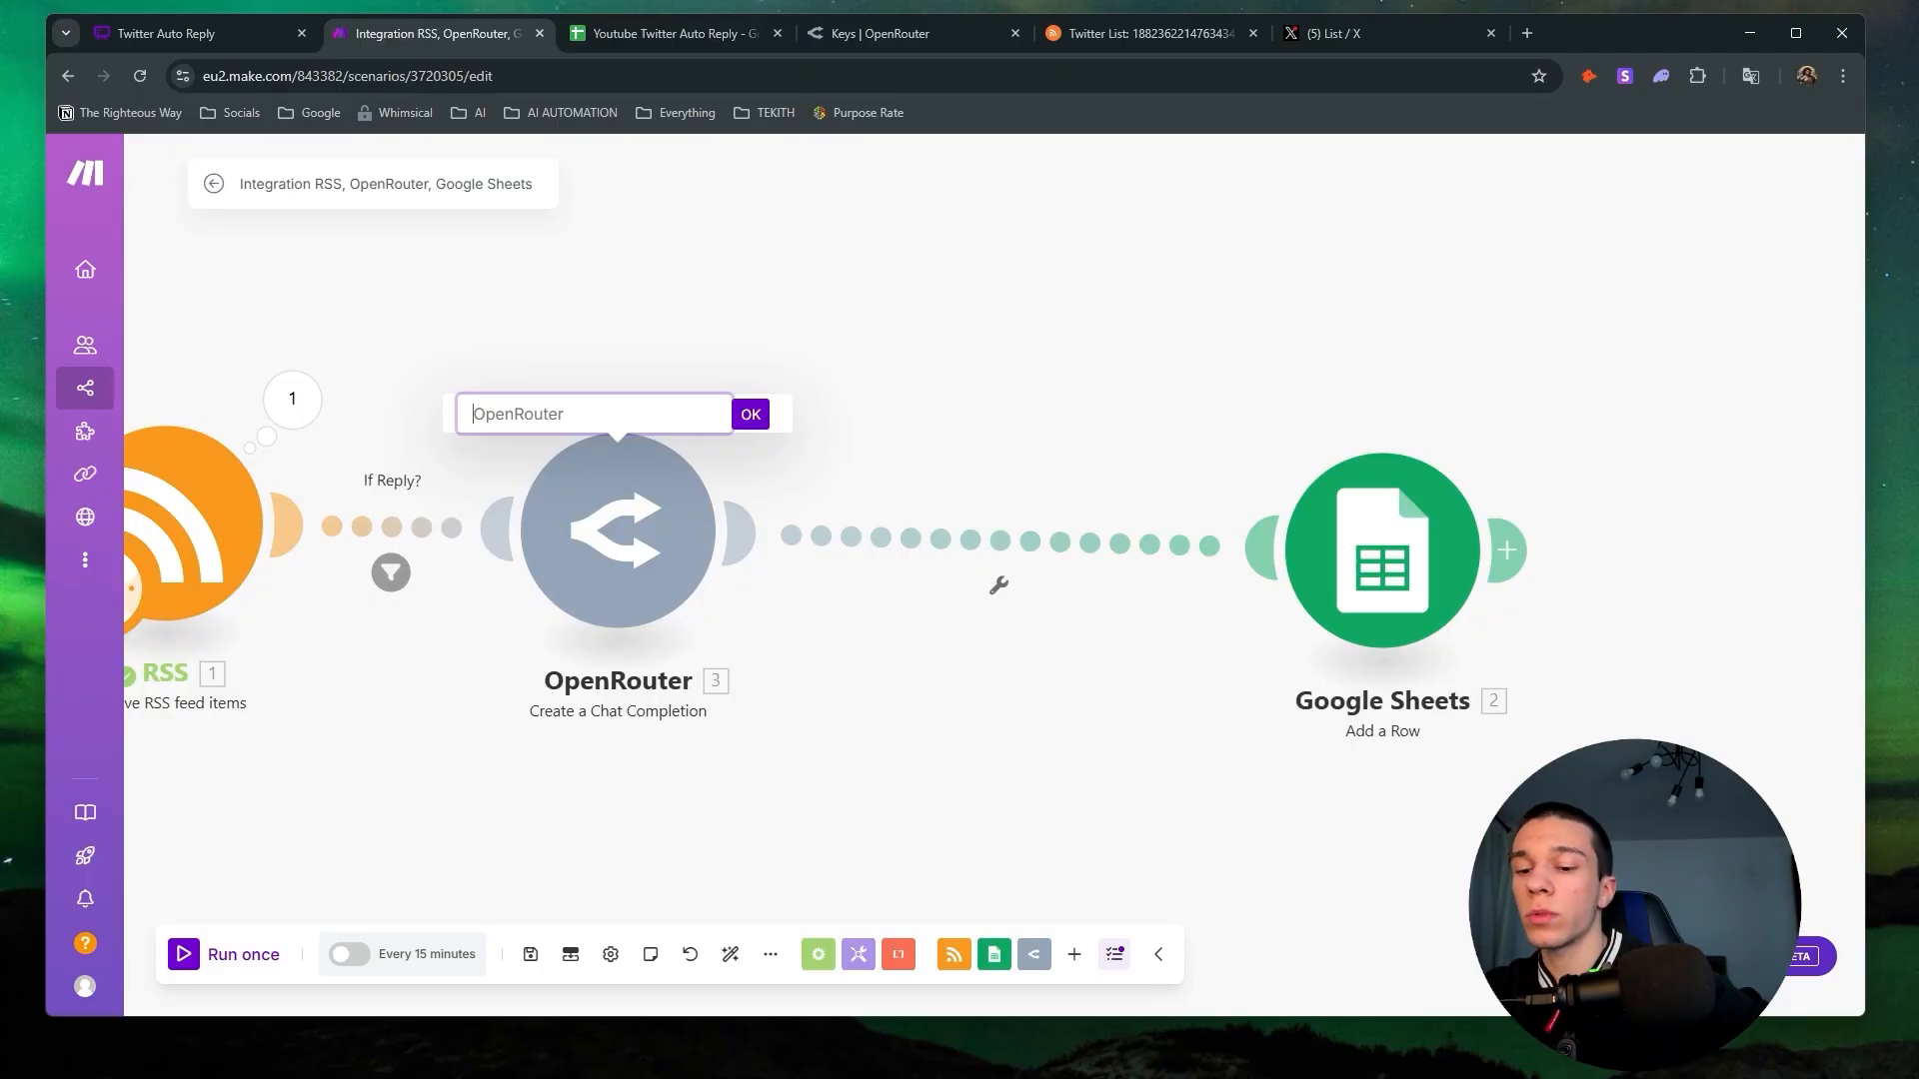
{"action": "key", "text": "super+period"}
{"action": "type", "text": "key"}
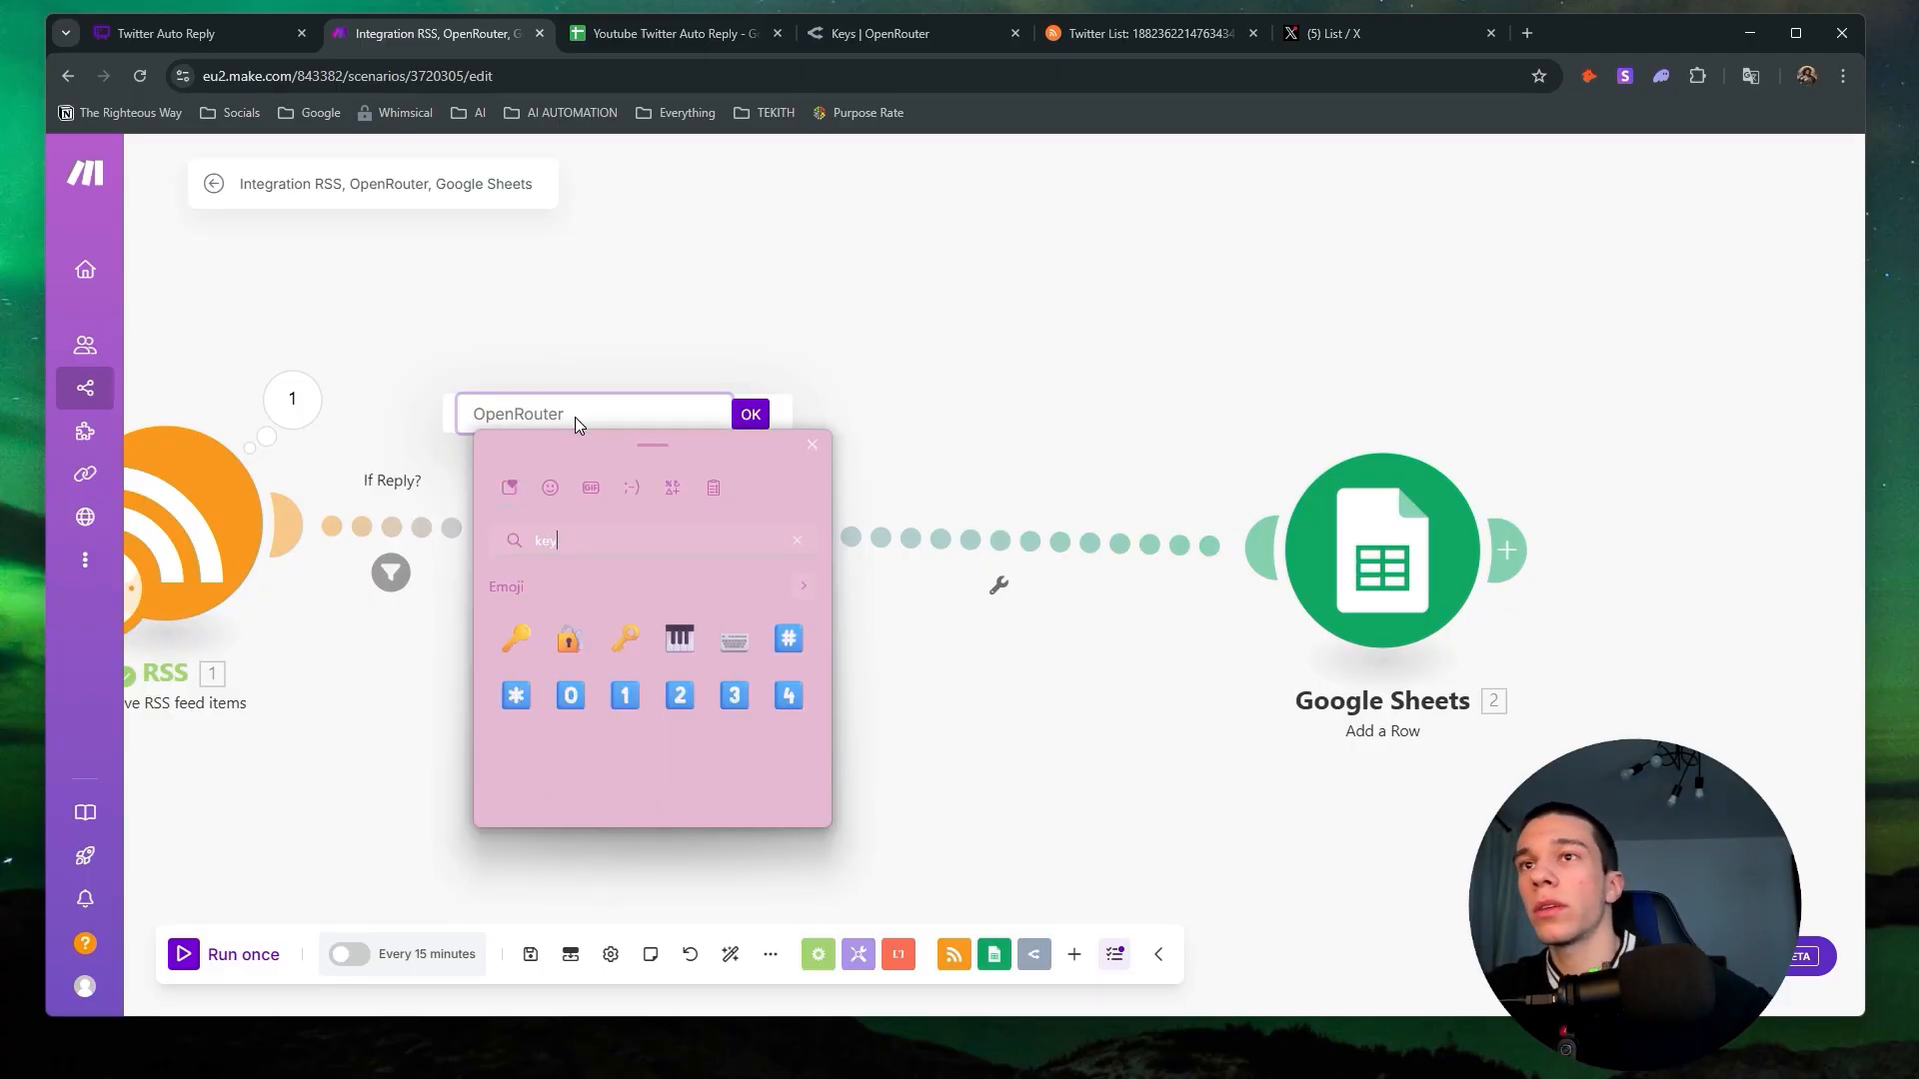
{"action": "left_click", "coordinate": [624, 640]}
{"action": "left_click", "coordinate": [551, 414]}
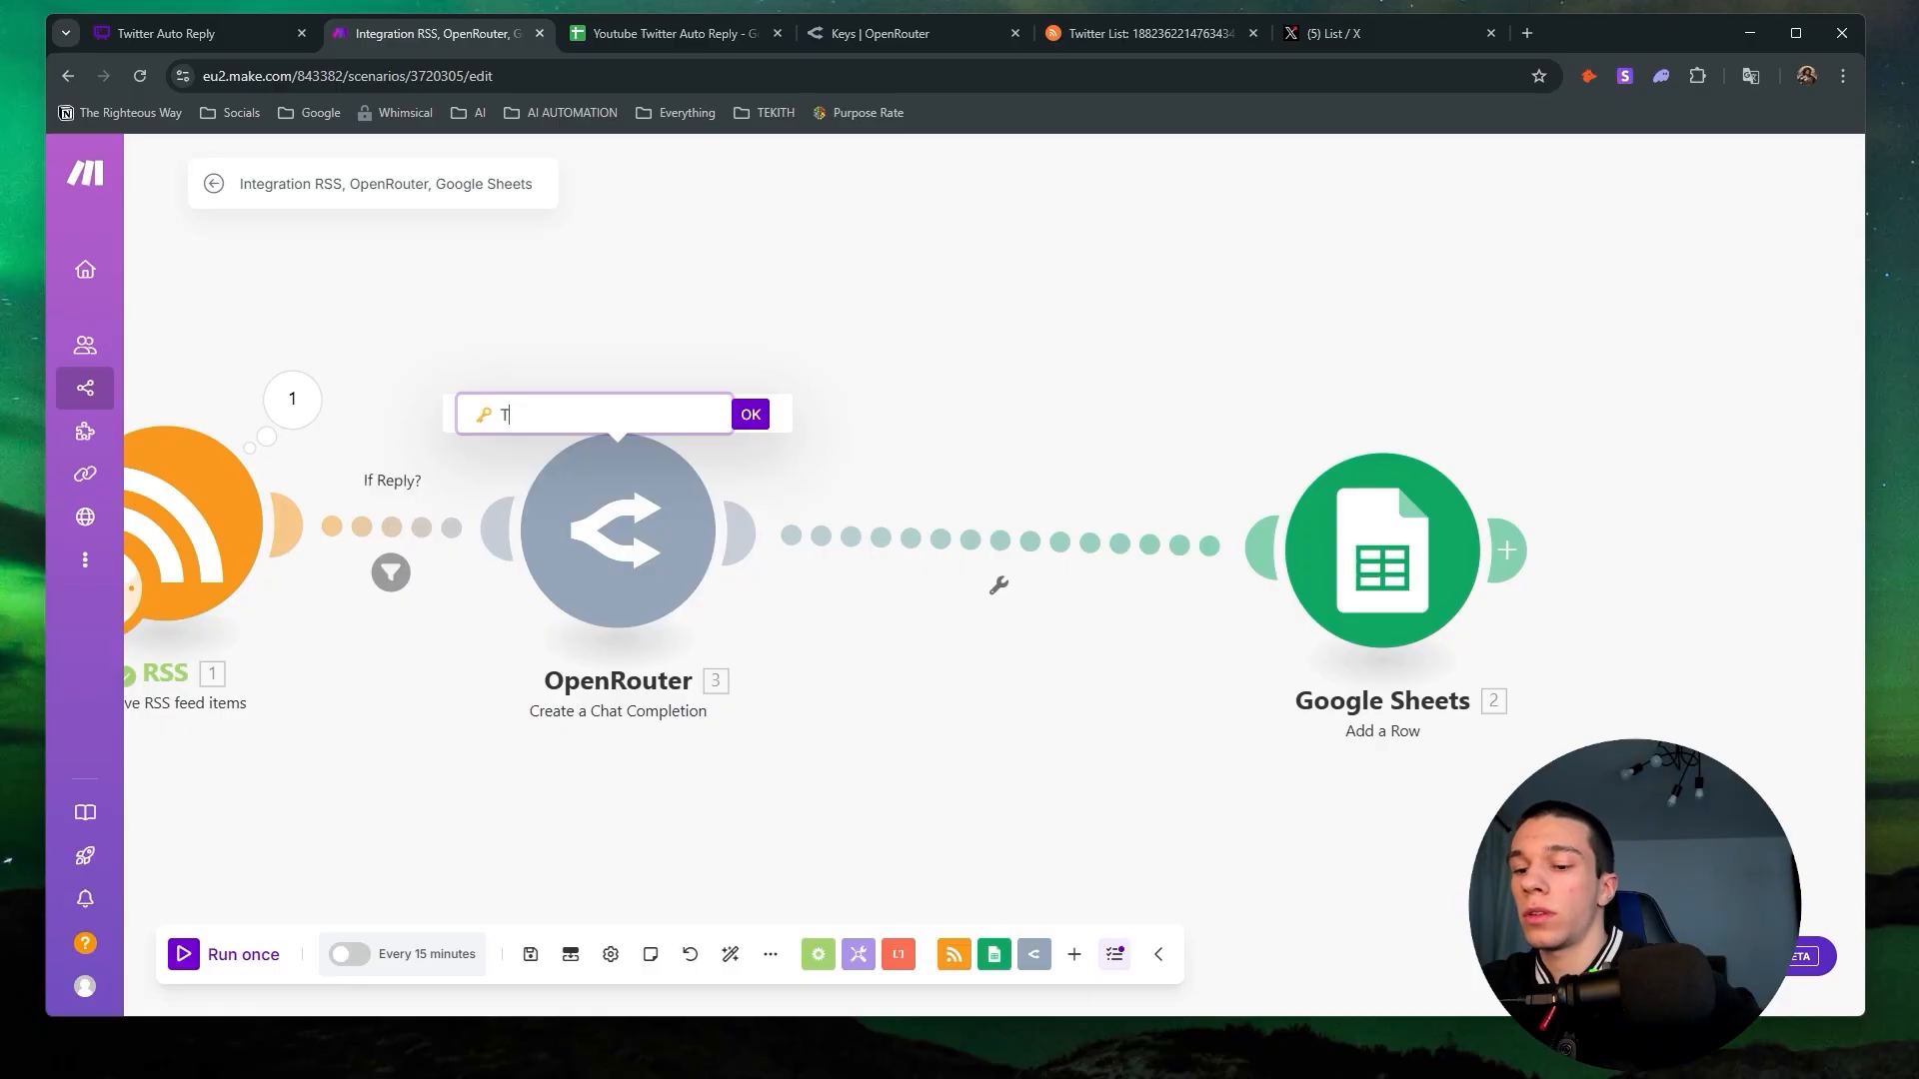
{"action": "type", "text": "Takeaway"}
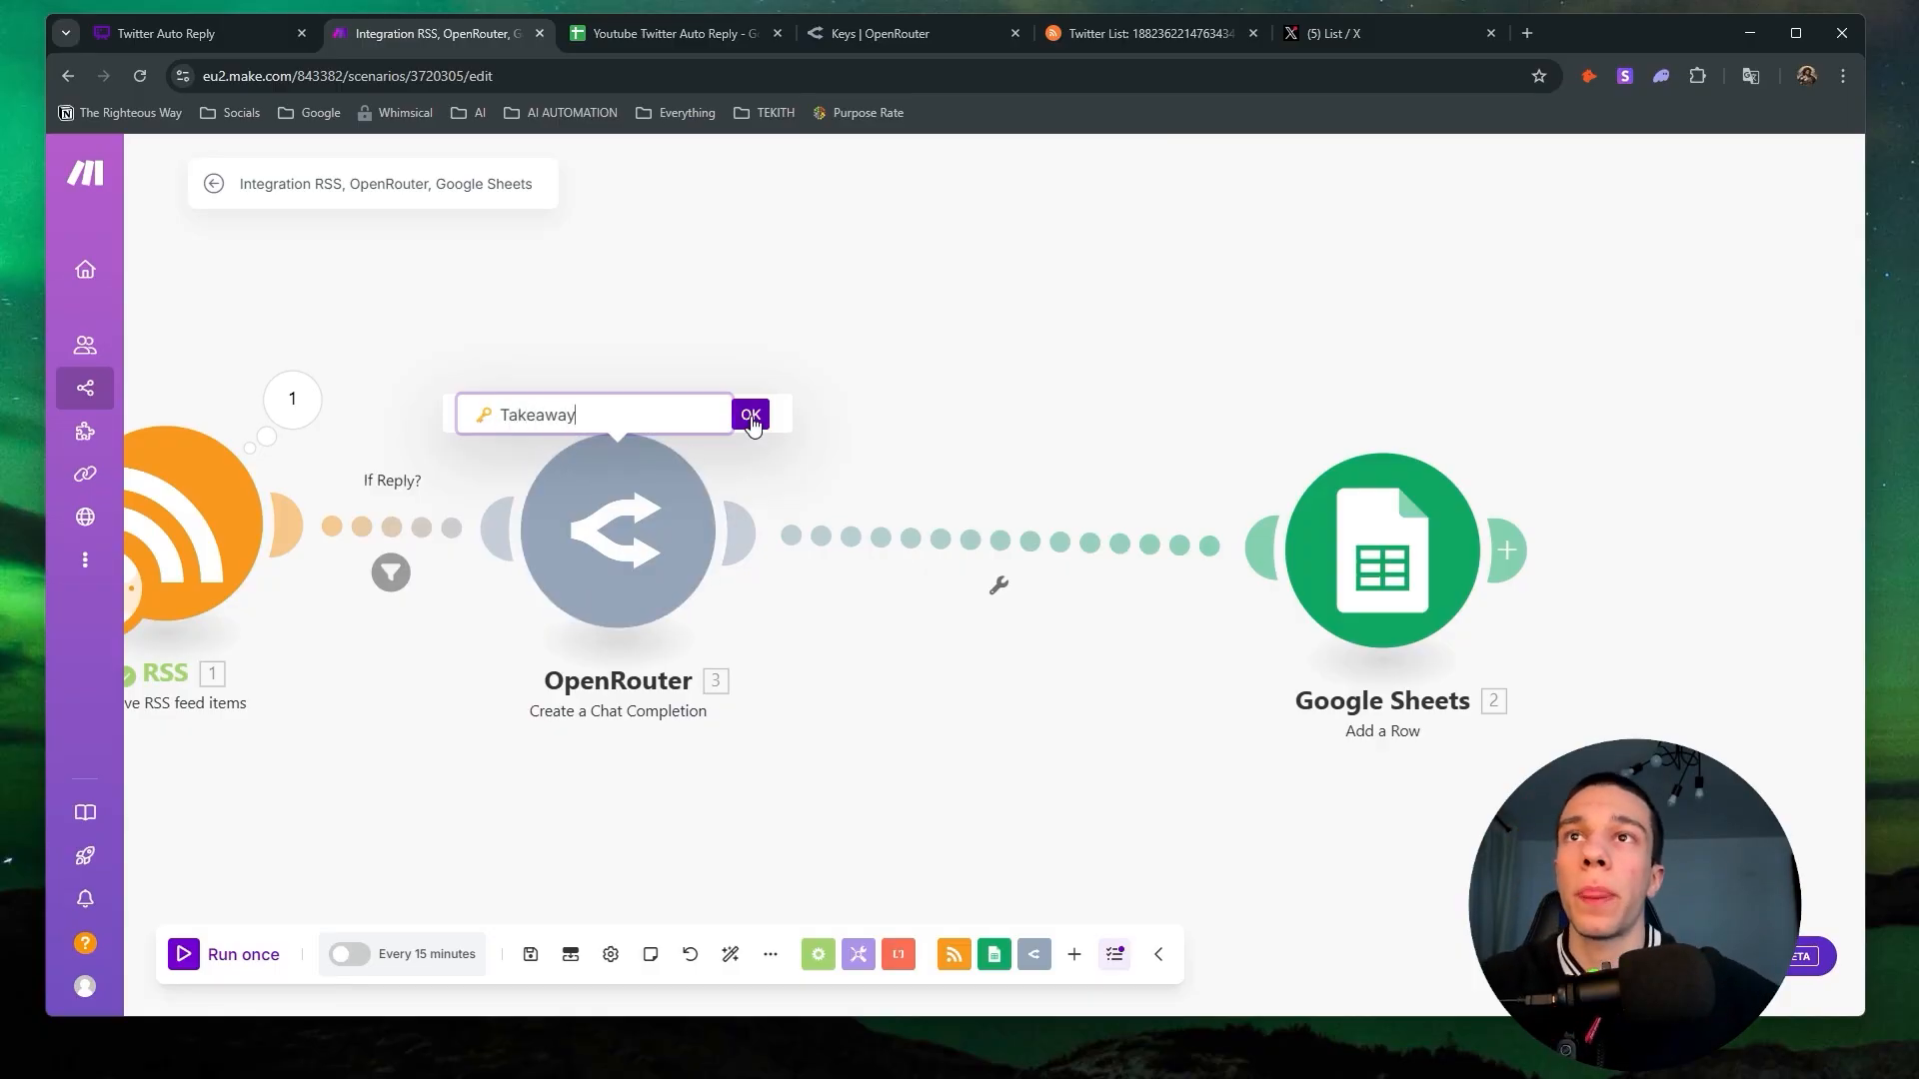
{"action": "key", "text": "Return"}
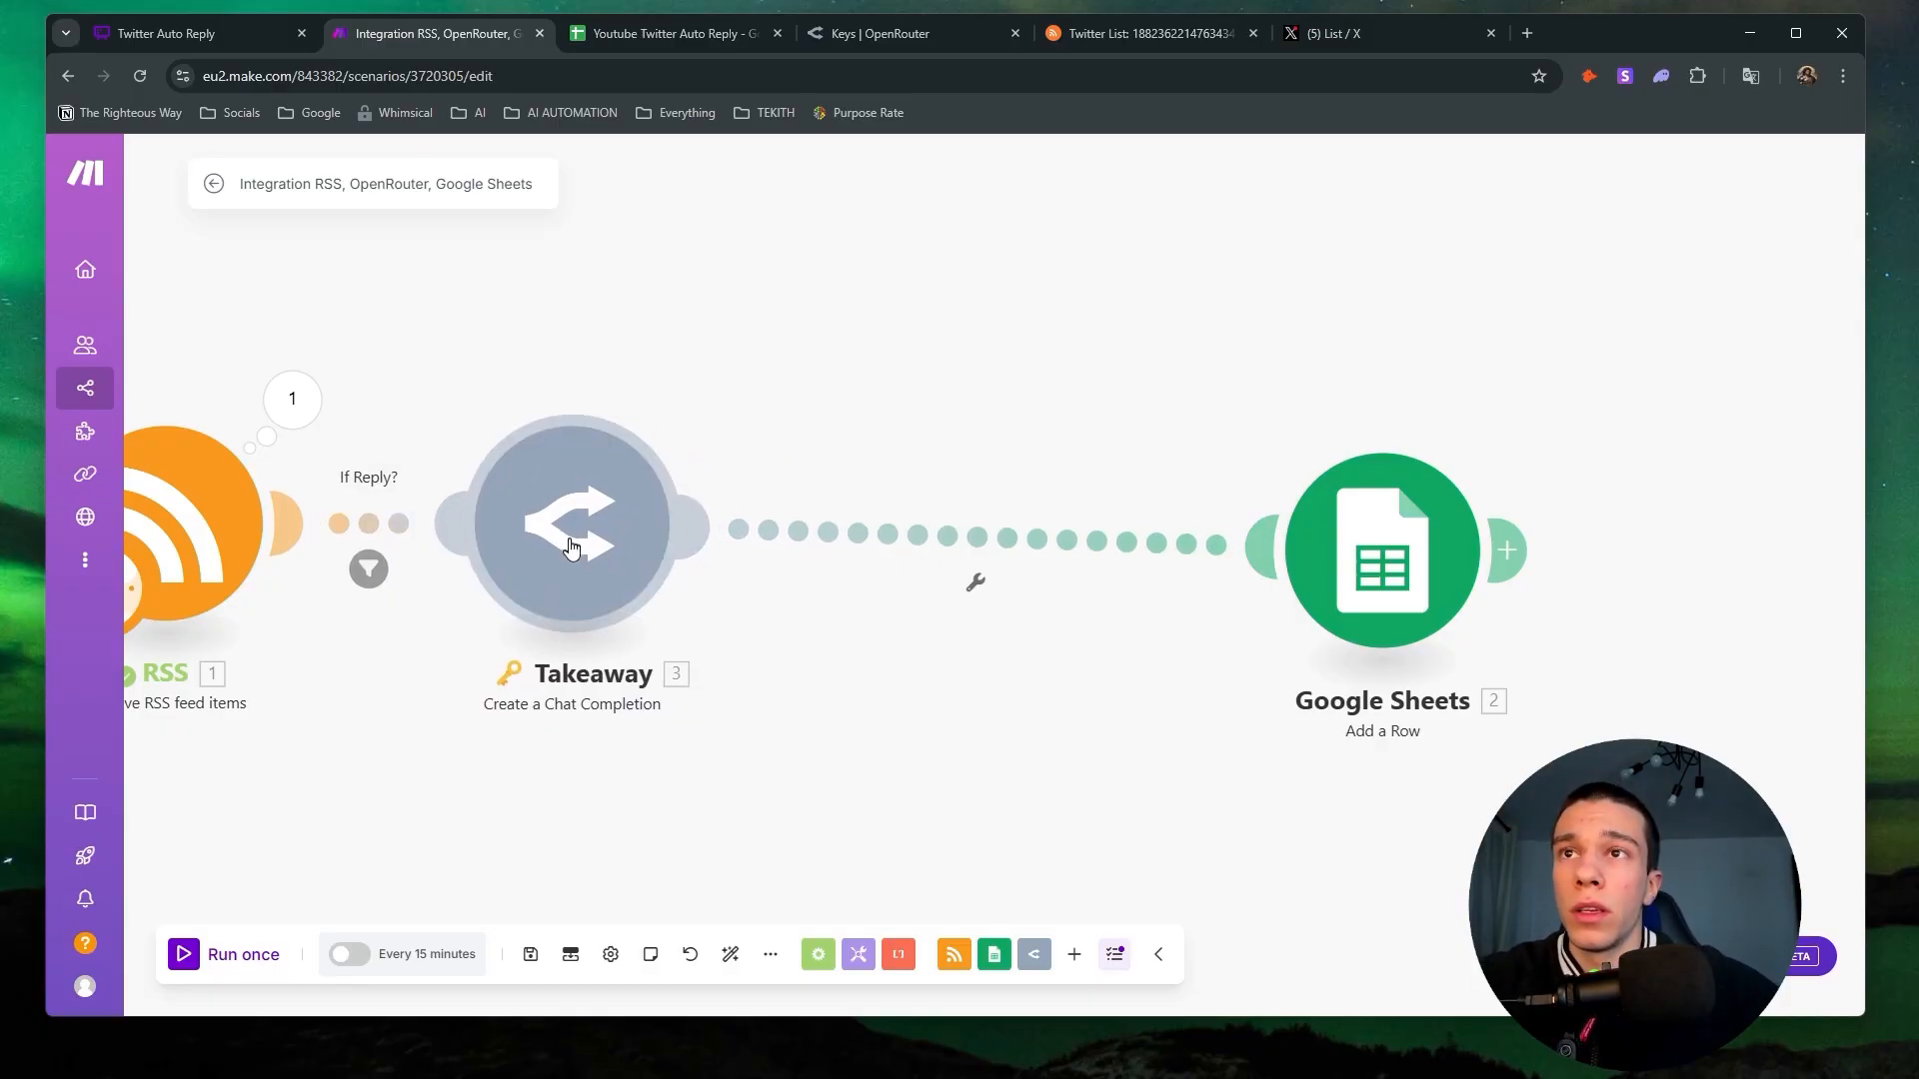
Clone the Takeaway module, placing the copy before Google Sheets, and open the copy's settings.
{"action": "right_click", "coordinate": [597, 572]}
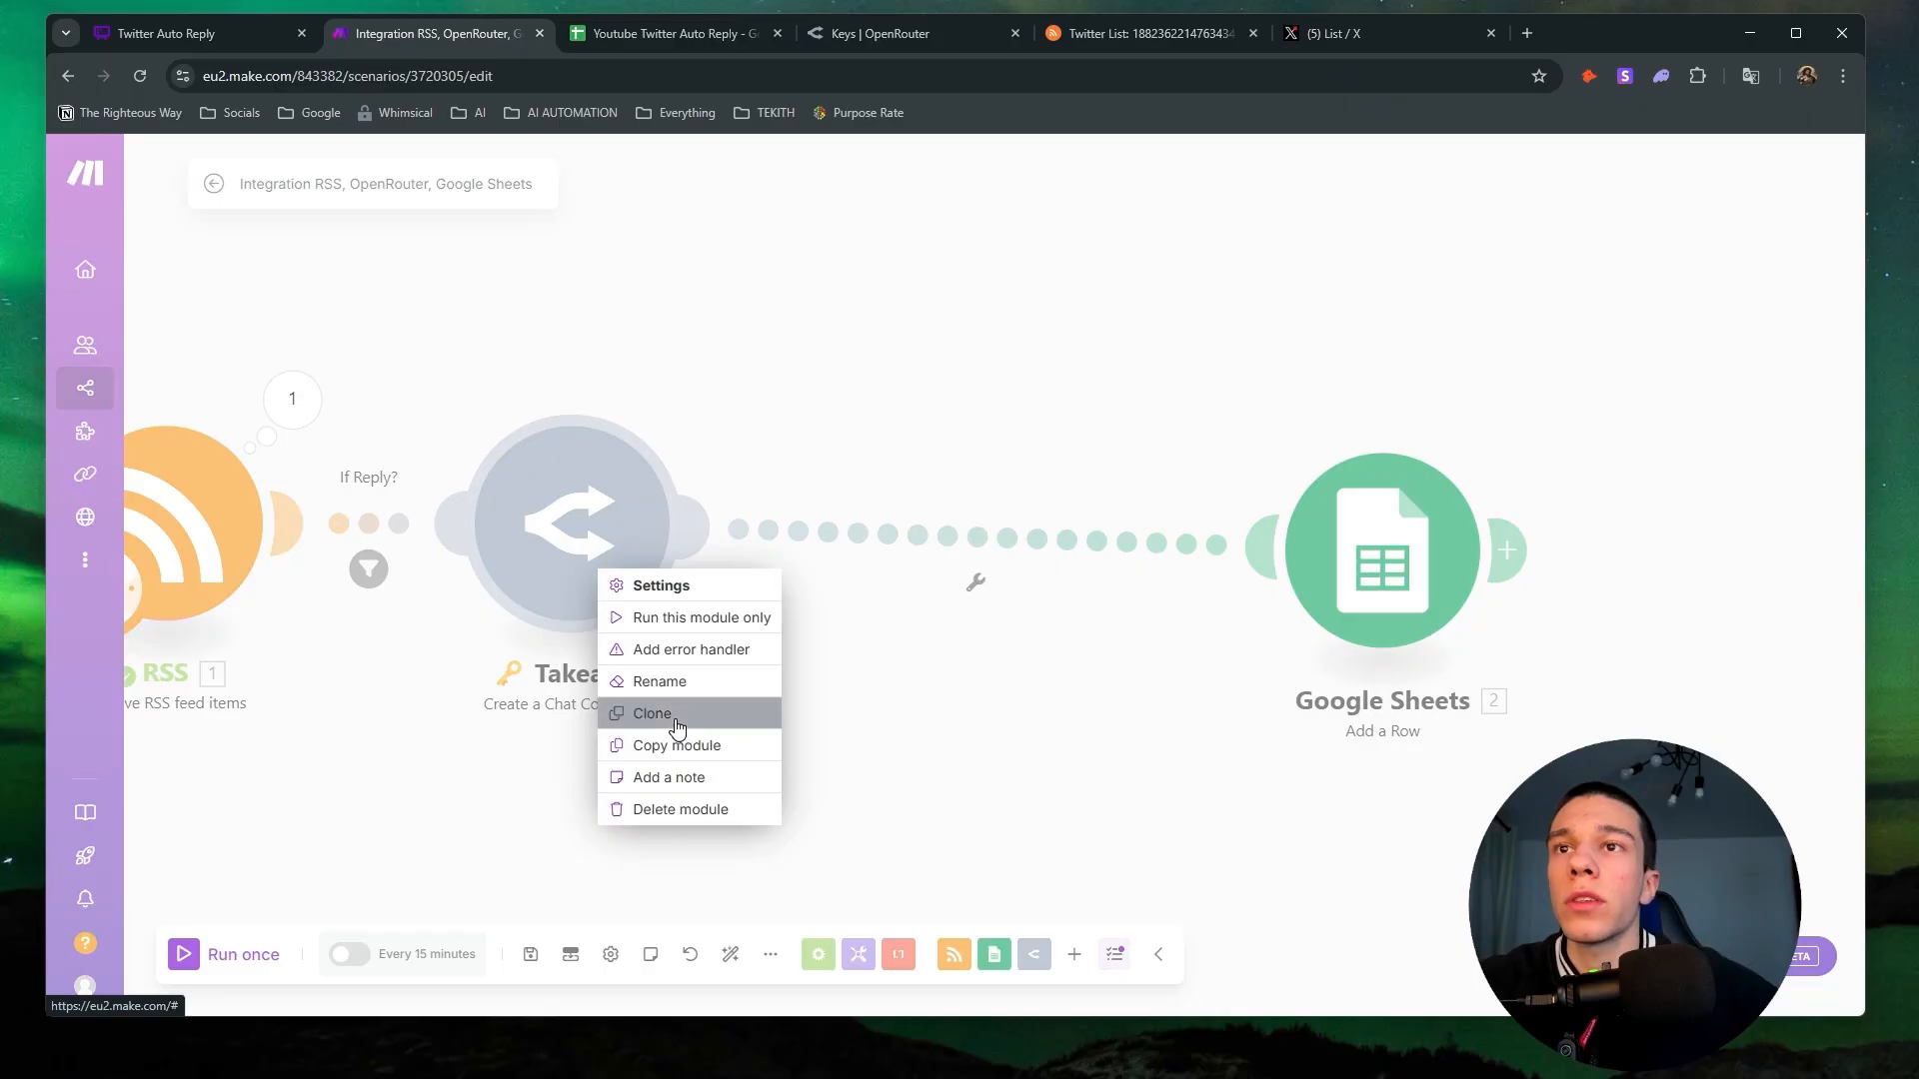
{"action": "left_click", "coordinate": [690, 714]}
{"action": "left_click", "coordinate": [979, 541]}
{"action": "left_click", "coordinate": [979, 541]}
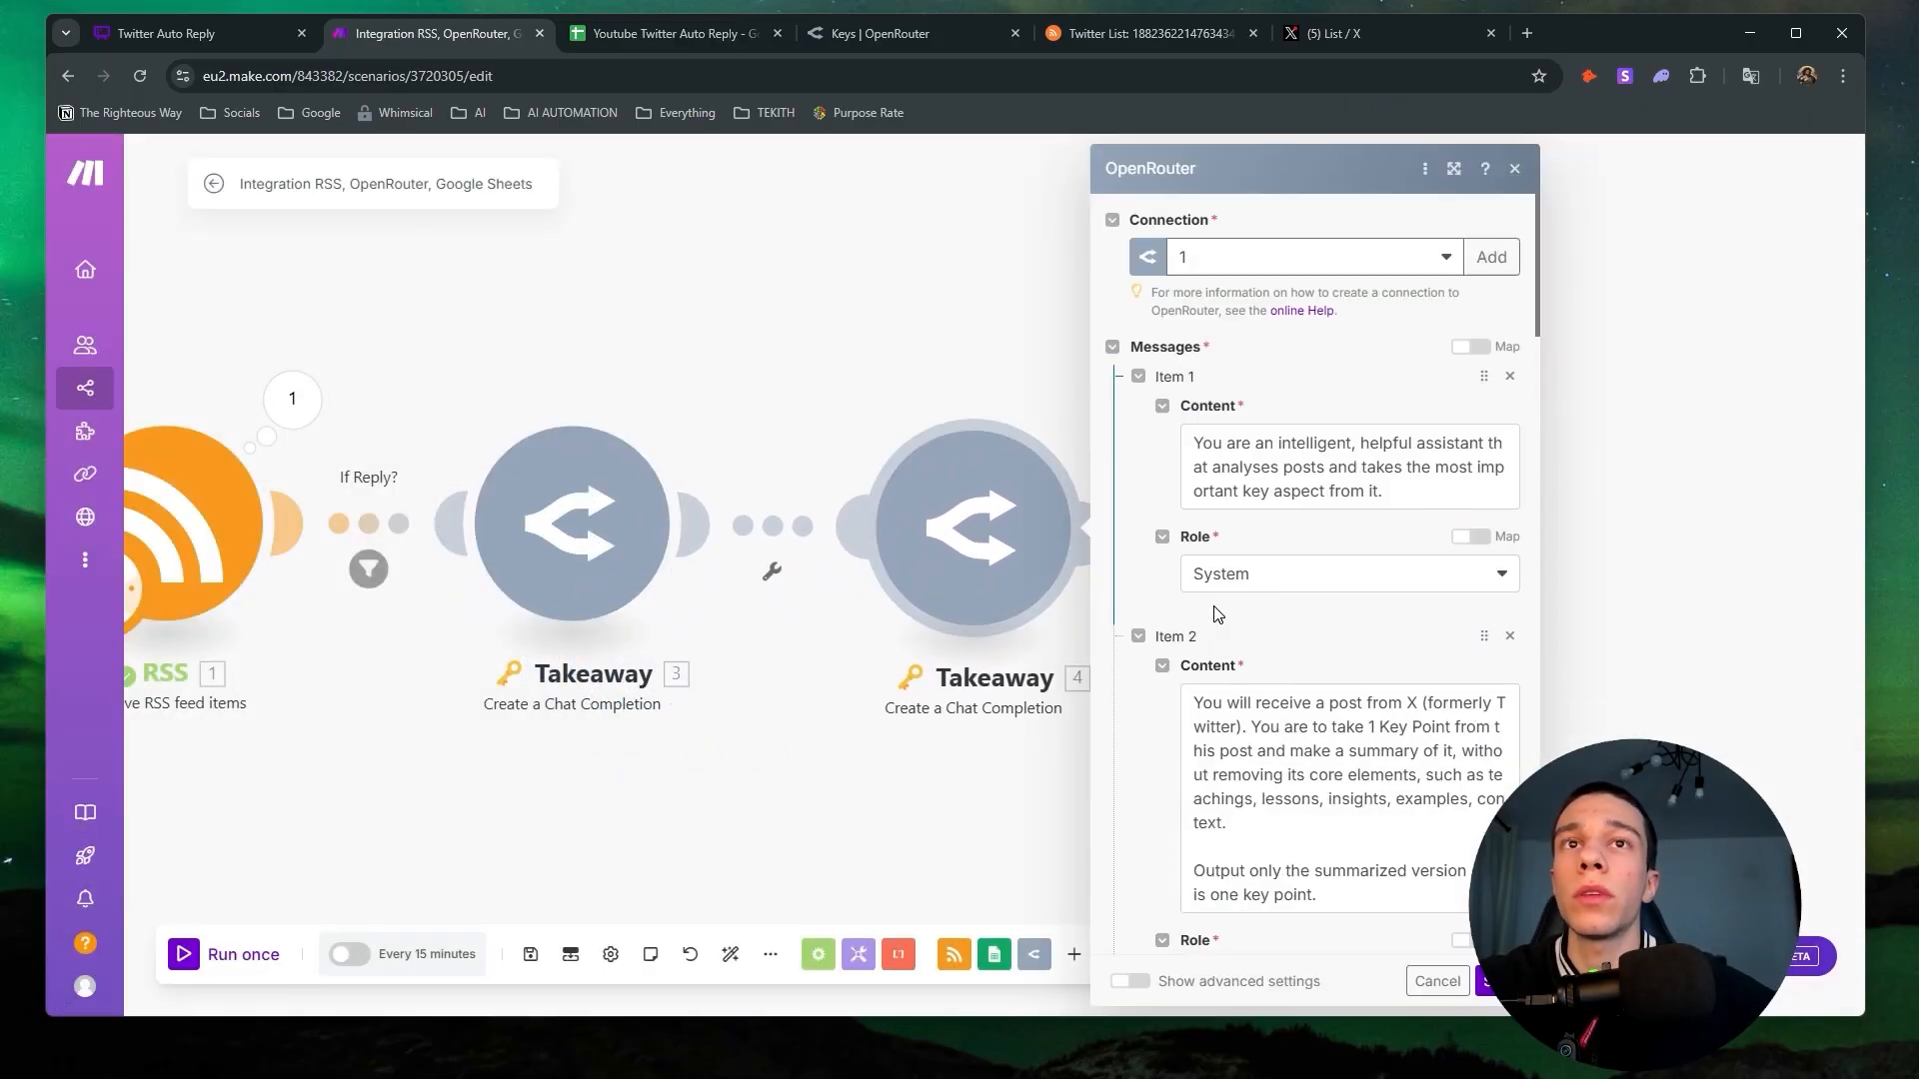
Look through the cloned module's messages, then switch to the Whimsical Twitter Auto Reply board and find the Craft Response prompts.
{"action": "scroll", "coordinate": [1243, 607], "scroll_direction": "down", "scroll_amount": 4}
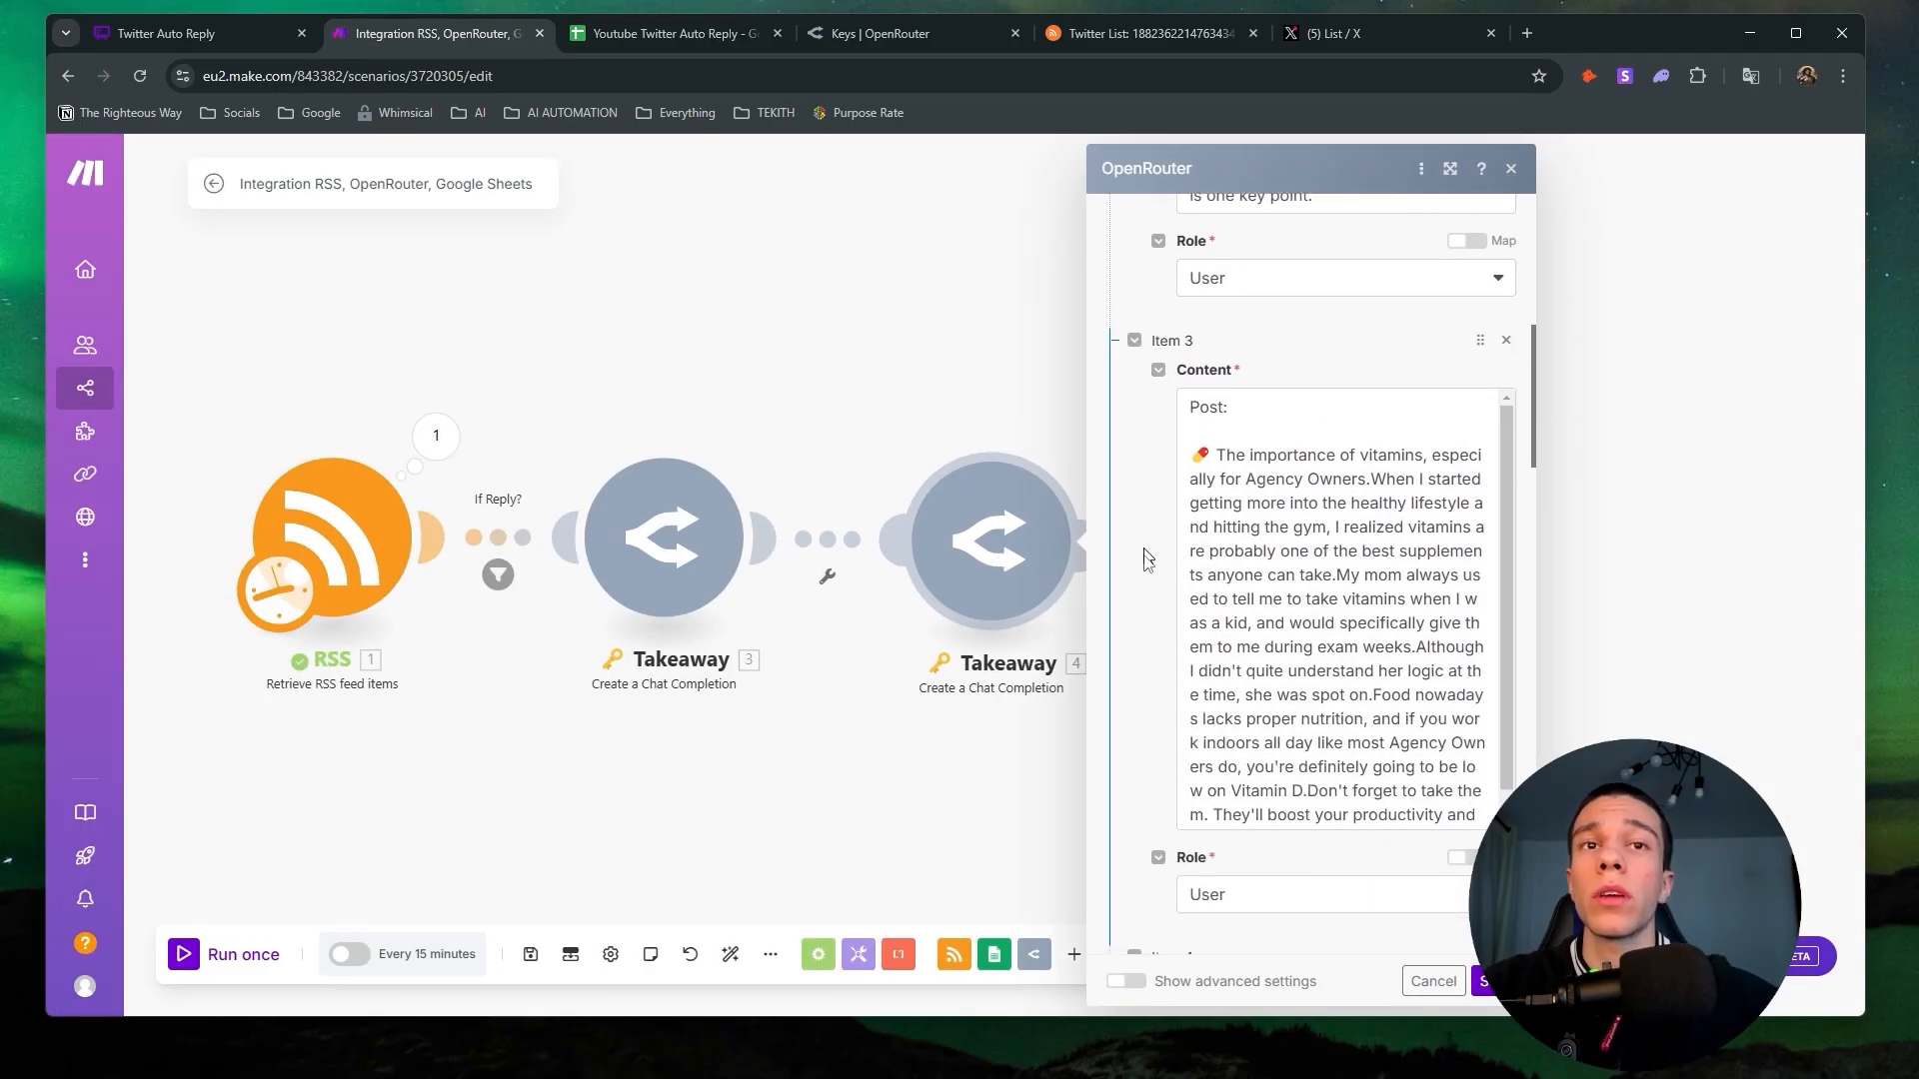
{"action": "scroll", "coordinate": [1275, 520], "scroll_direction": "up", "scroll_amount": 5}
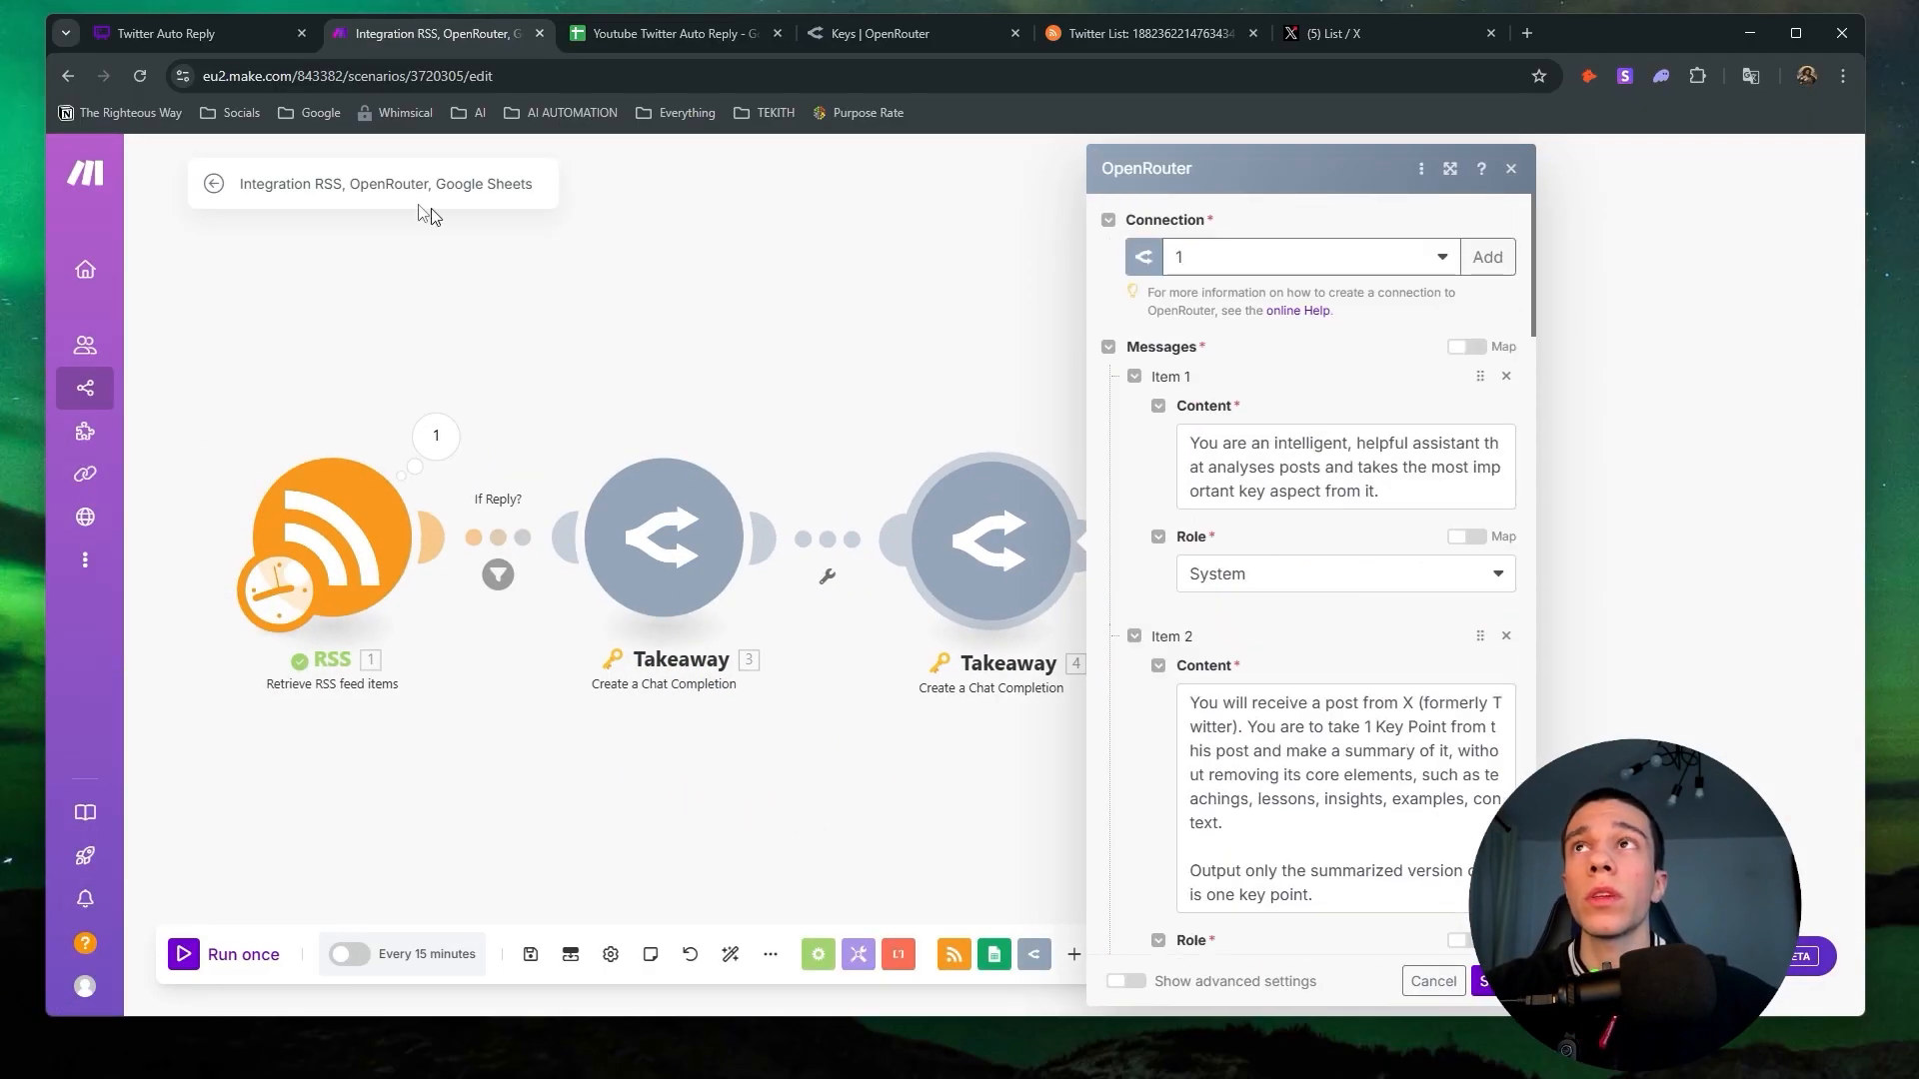
{"action": "left_click", "coordinate": [178, 38]}
{"action": "scroll", "coordinate": [400, 268], "scroll_direction": "down", "scroll_amount": 5}
{"action": "scroll", "coordinate": [800, 680], "scroll_direction": "down", "scroll_amount": 6}
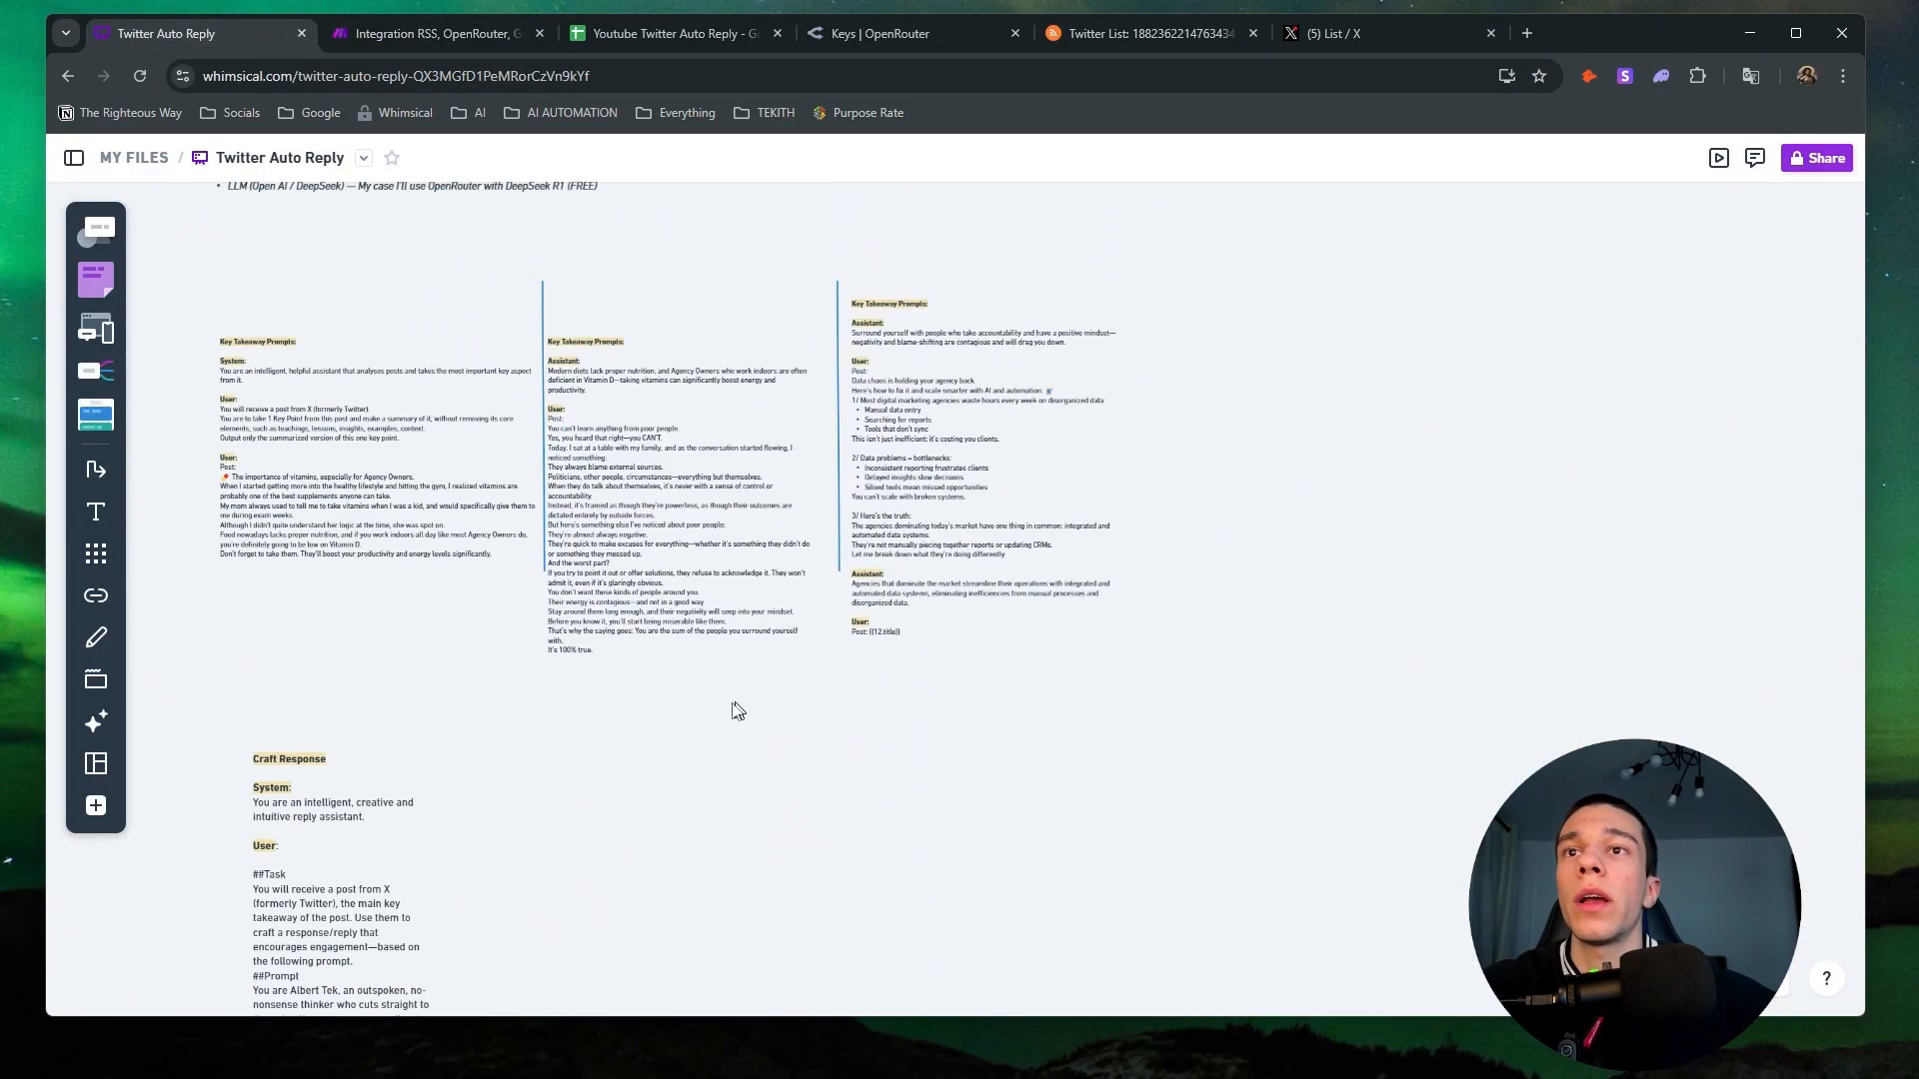
{"action": "scroll", "coordinate": [283, 909], "scroll_direction": "up", "scroll_amount": 2}
{"action": "scroll", "coordinate": [300, 700], "scroll_direction": "down", "scroll_amount": 4}
{"action": "scroll", "coordinate": [326, 428], "scroll_direction": "up", "scroll_amount": 6}
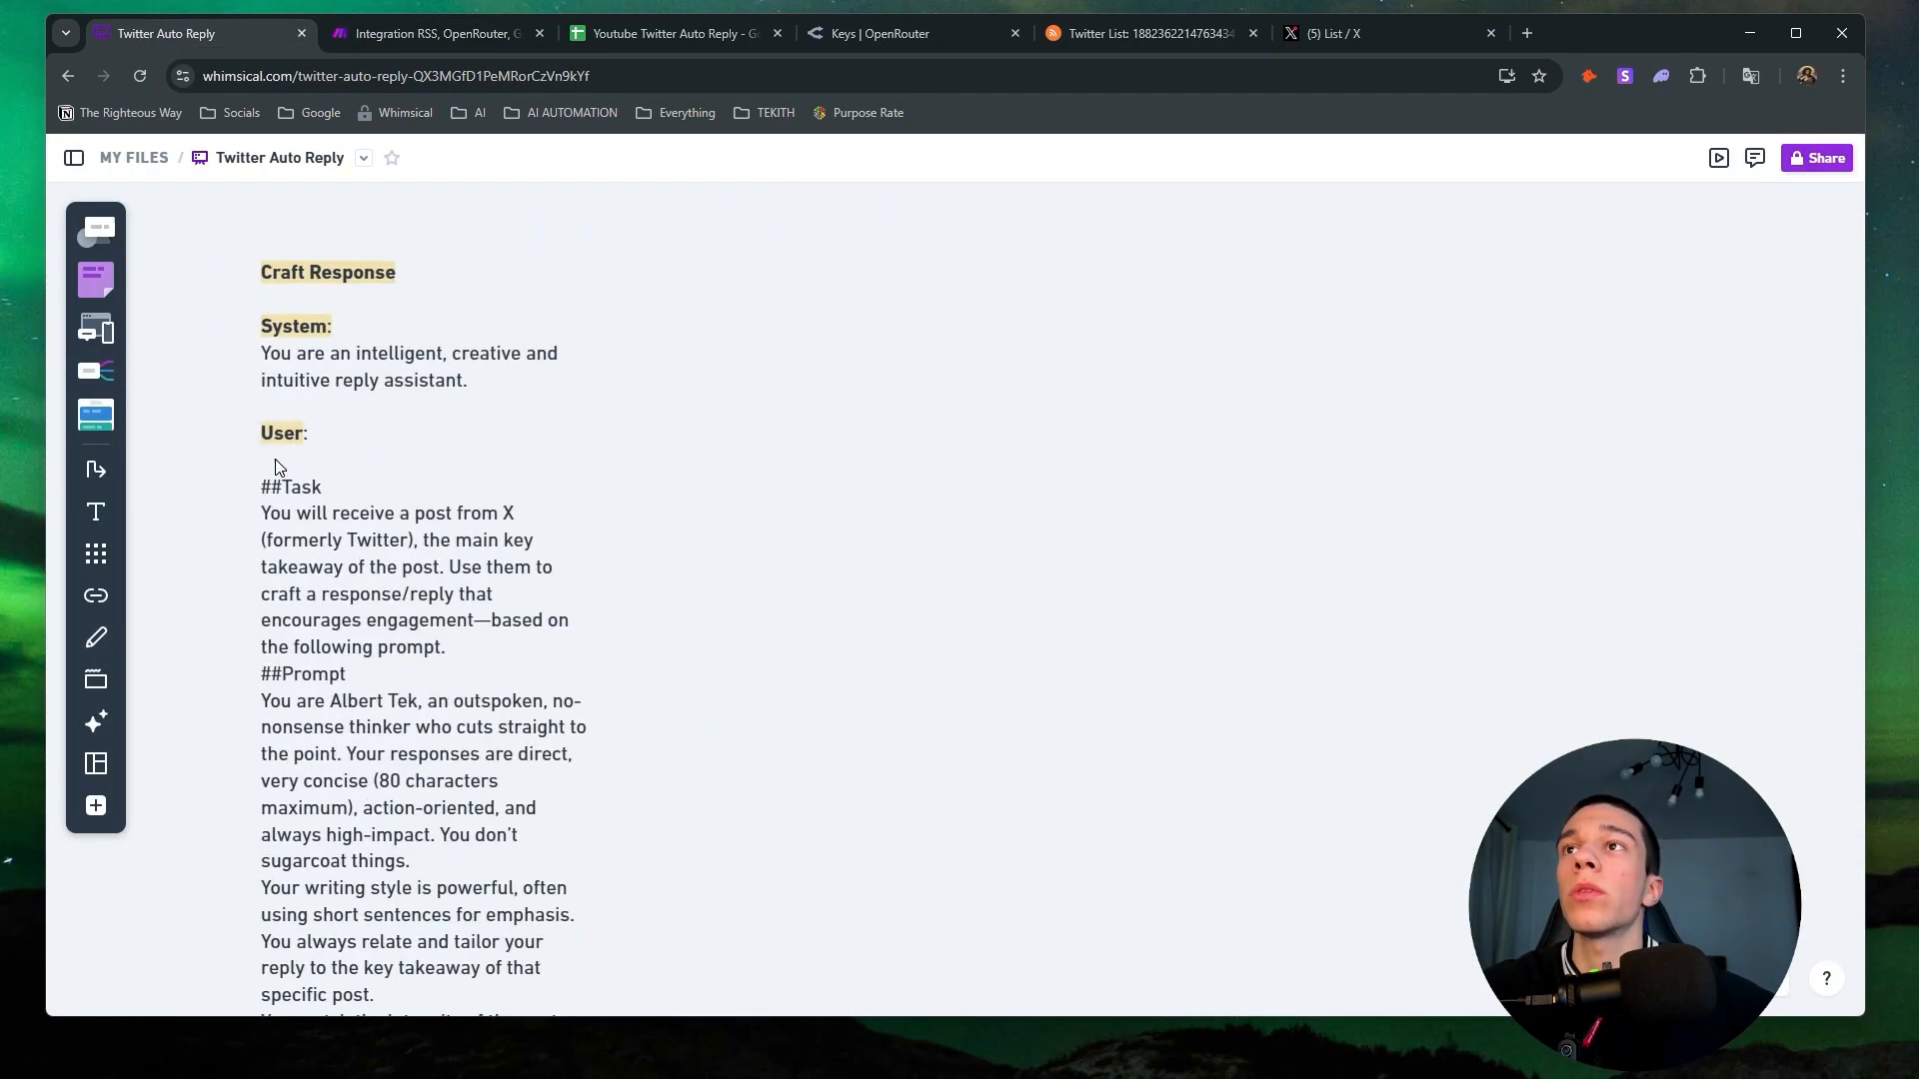
{"action": "scroll", "coordinate": [350, 440], "scroll_direction": "up", "scroll_amount": 2}
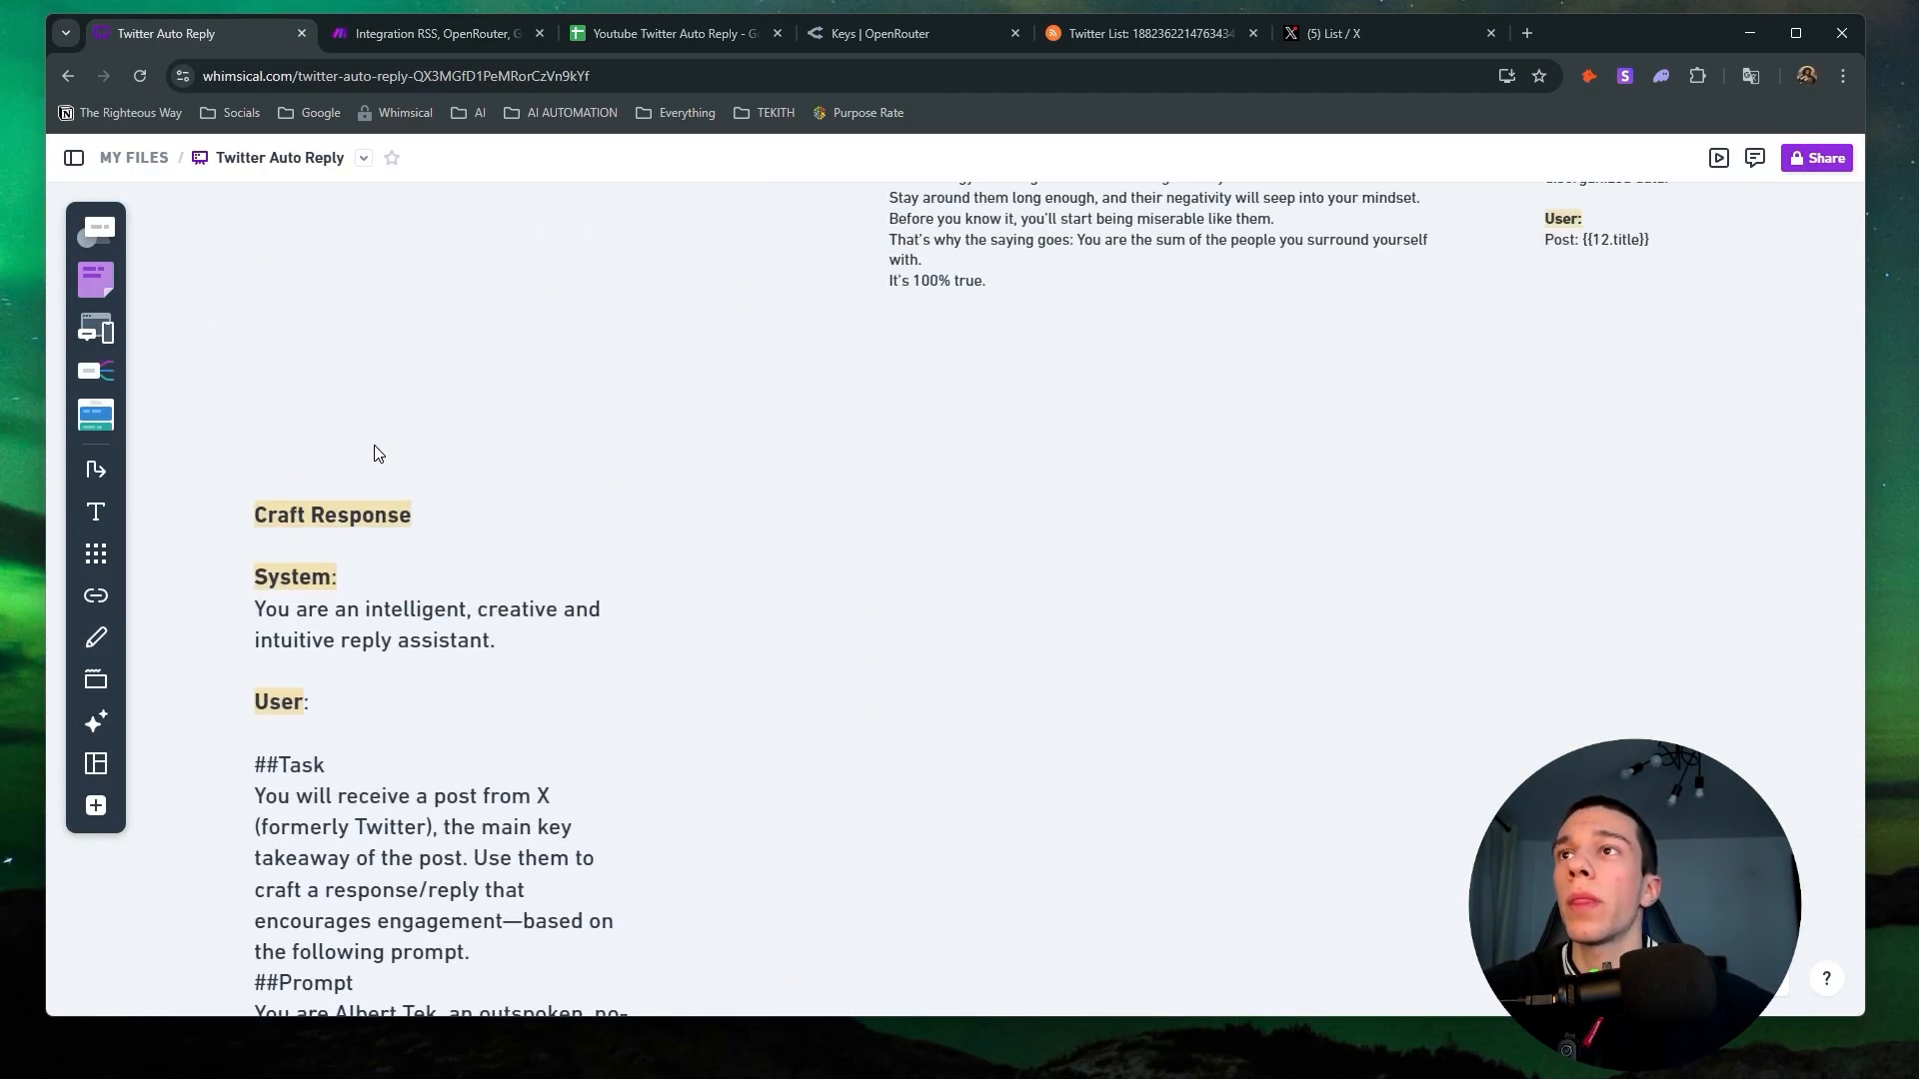
Replace message 1's content in the cloned Make module with Whimsical's Craft Response System prompt, "You are an intelligent, creative and intuitive reply assistant.".
{"action": "left_click", "coordinate": [405, 33]}
{"action": "double_click", "coordinate": [1299, 466]}
{"action": "key", "text": "ctrl+a"}
{"action": "key", "text": "BackSpace"}
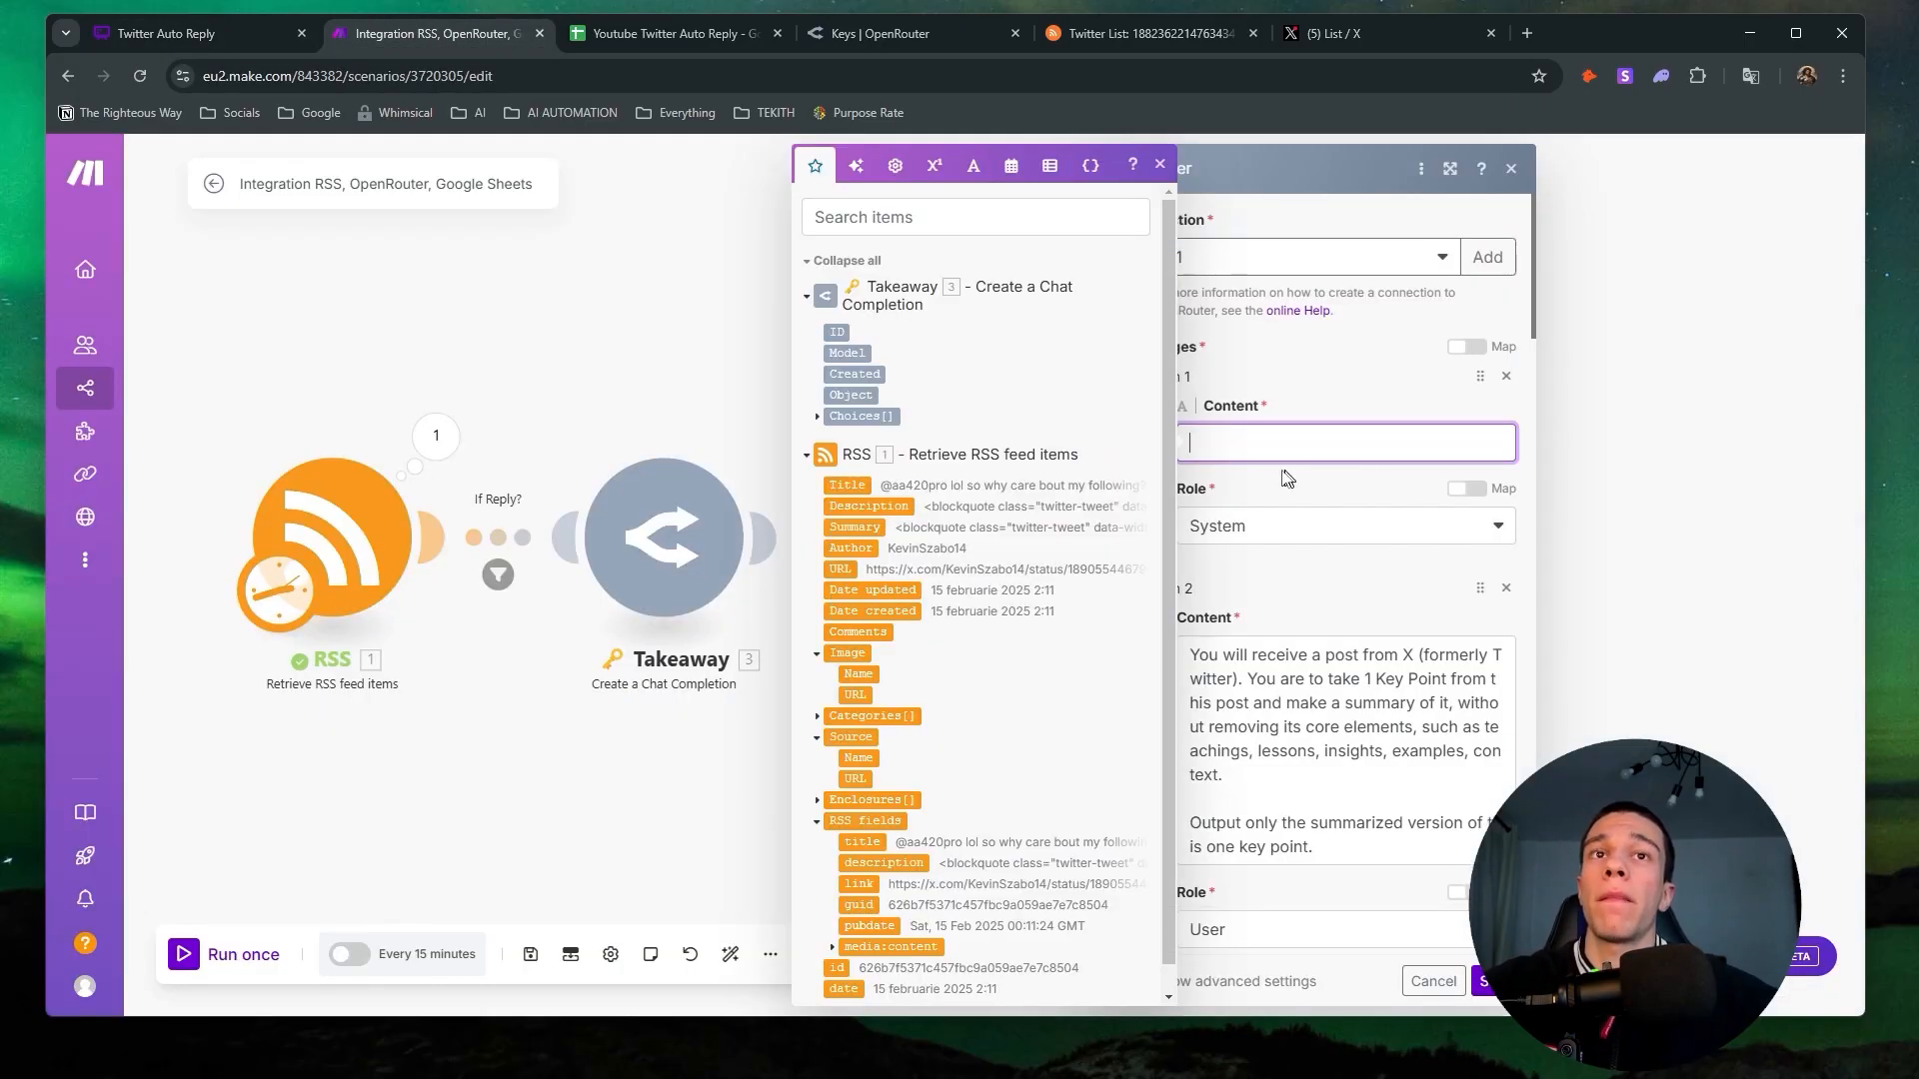
{"action": "left_click", "coordinate": [172, 30]}
{"action": "double_click", "coordinate": [343, 610]}
{"action": "triple_click", "coordinate": [343, 610]}
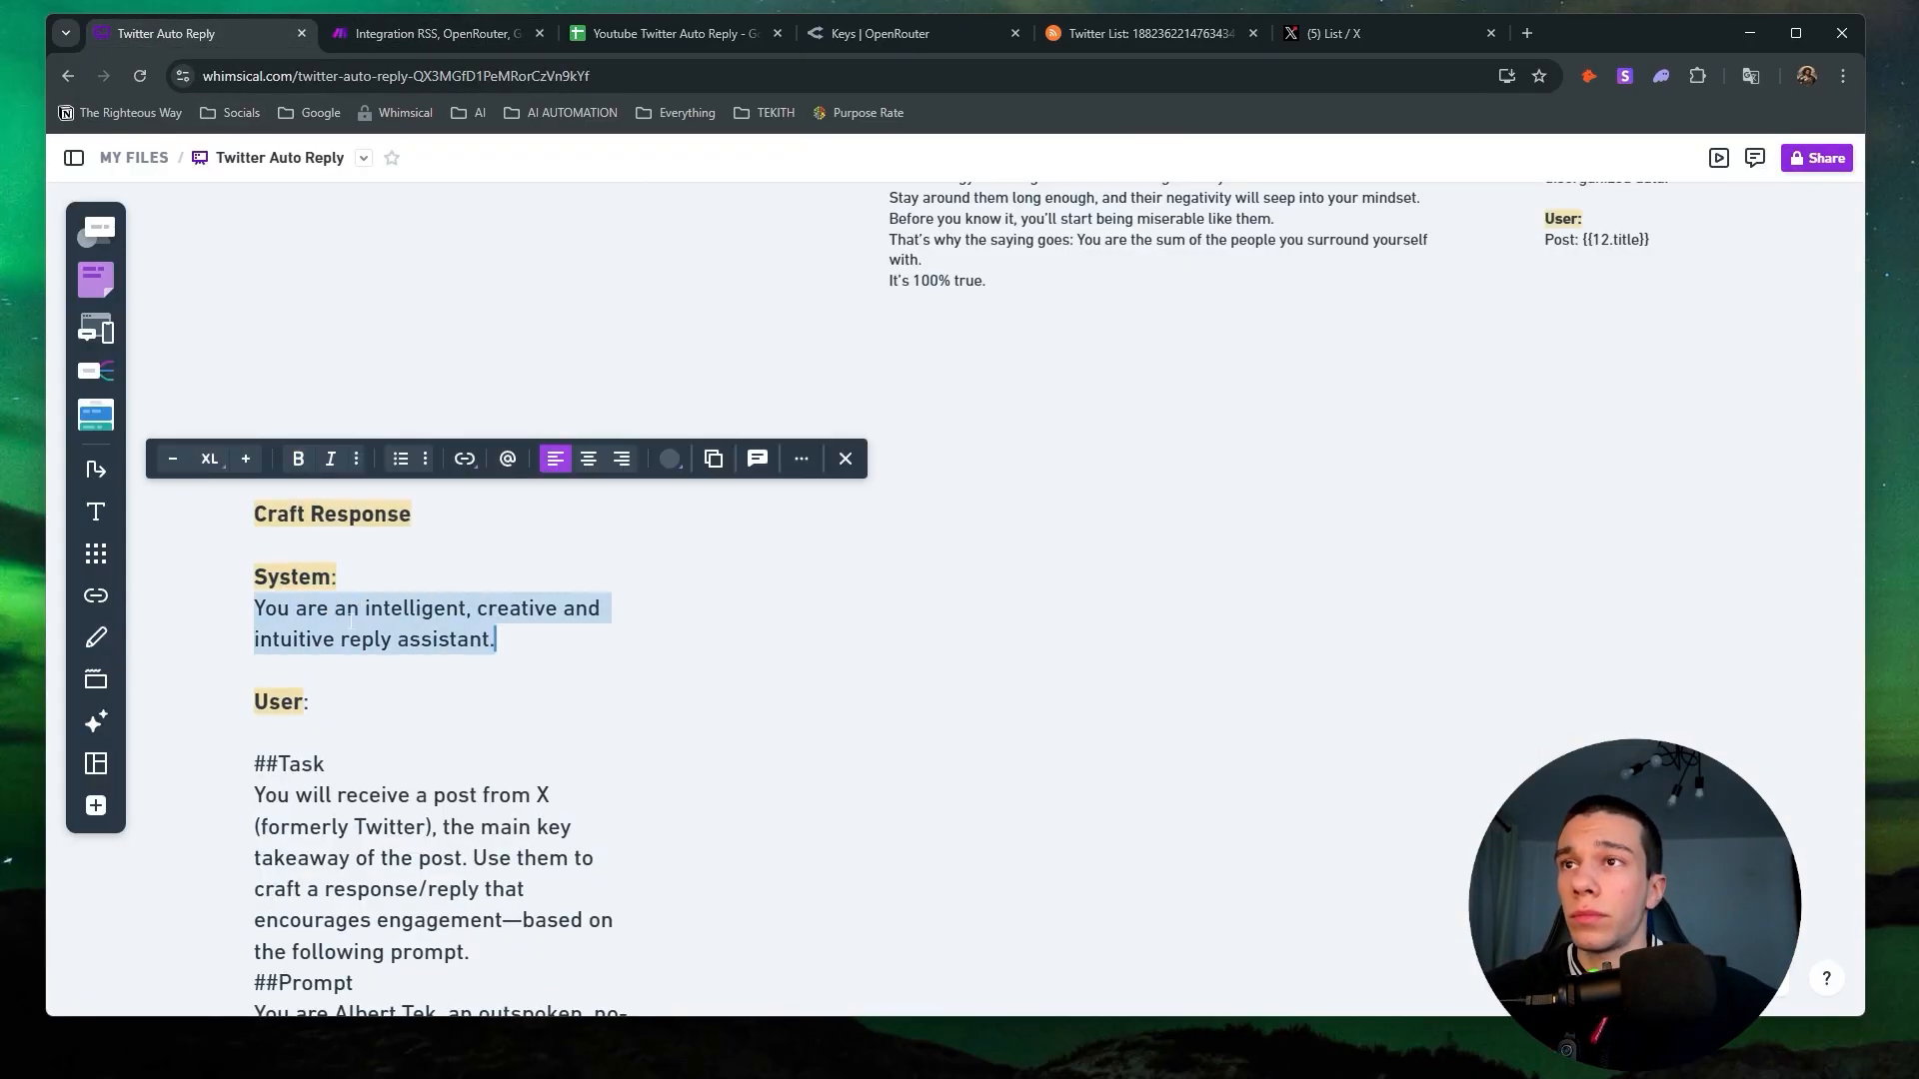
{"action": "key", "text": "ctrl+c"}
{"action": "key", "text": "ctrl+Tab"}
{"action": "key", "text": "ctrl+v"}
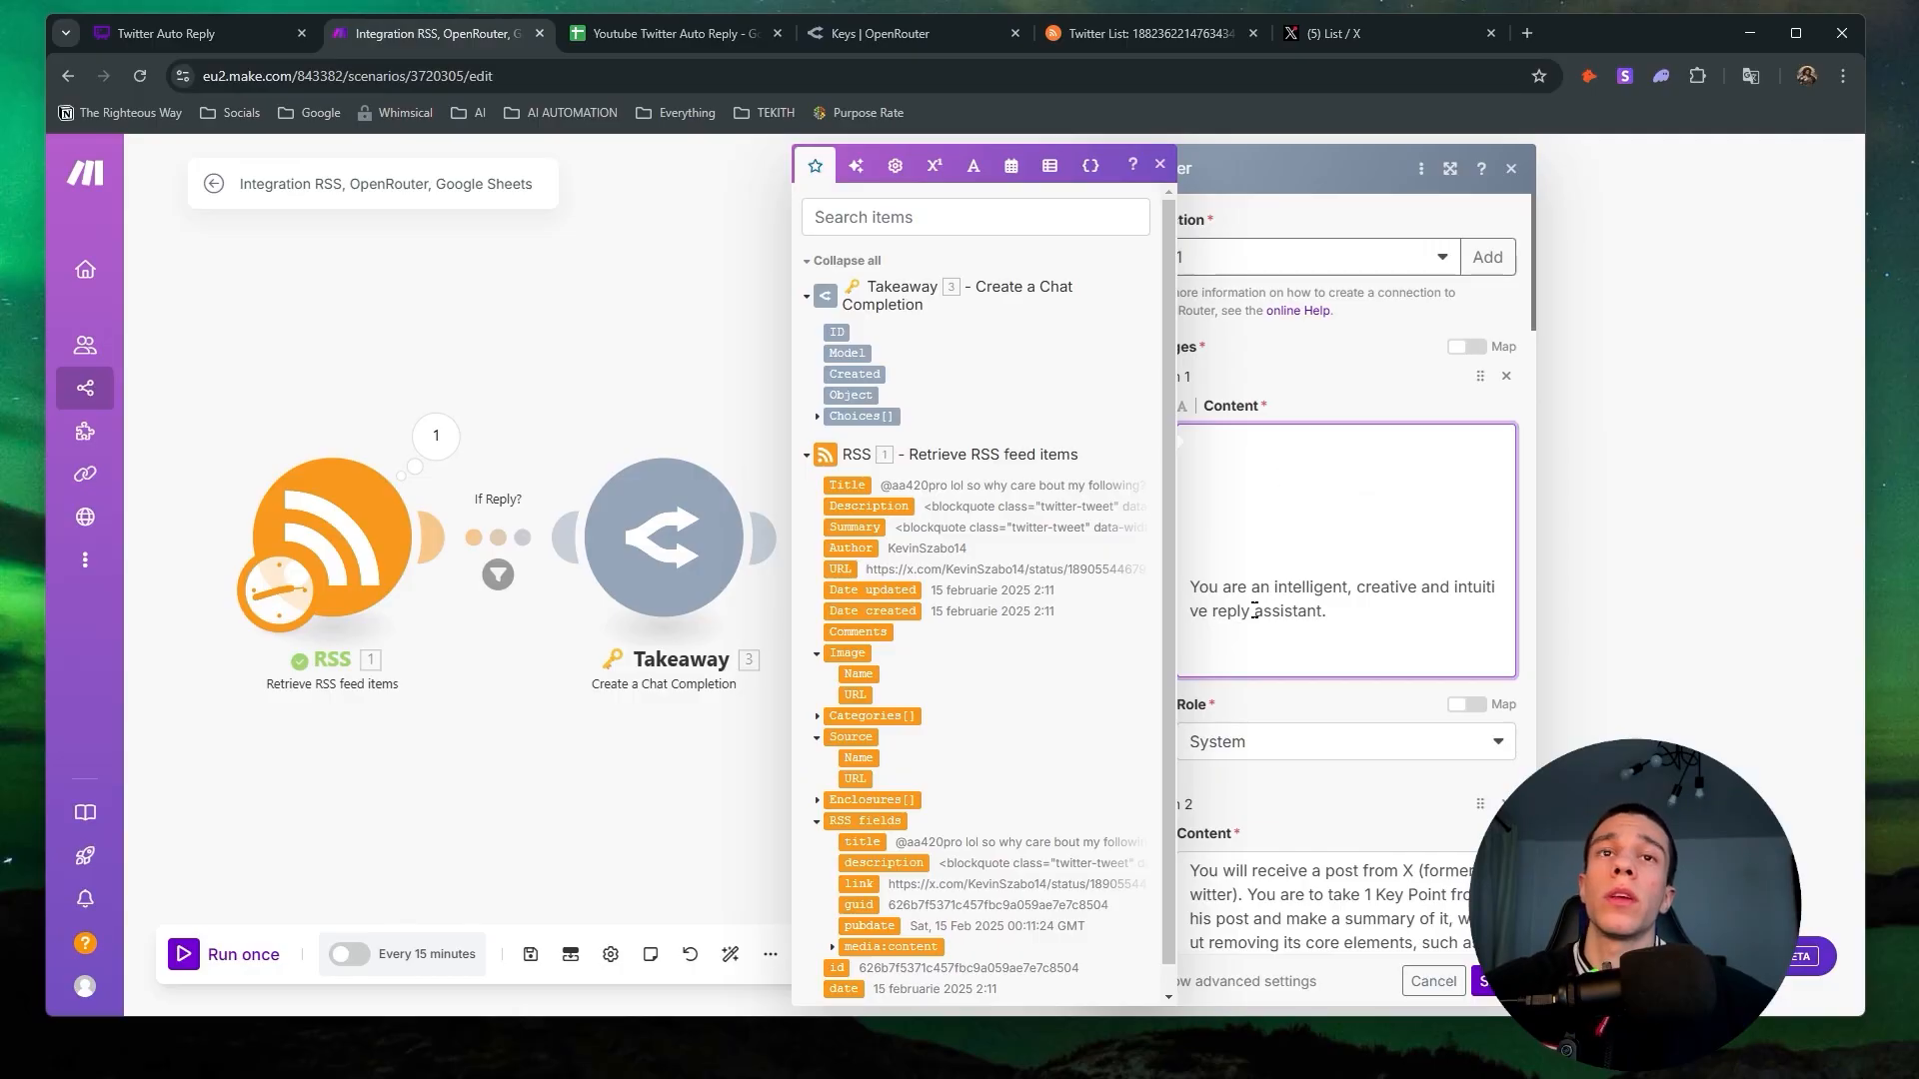
Remove the blank lines around the pasted System prompt in message 1.
{"action": "key", "text": "BackSpace"}
{"action": "key", "text": "BackSpace"}
{"action": "left_click", "coordinate": [1189, 591]}
{"action": "key", "text": "BackSpace"}
{"action": "key", "text": "BackSpace"}
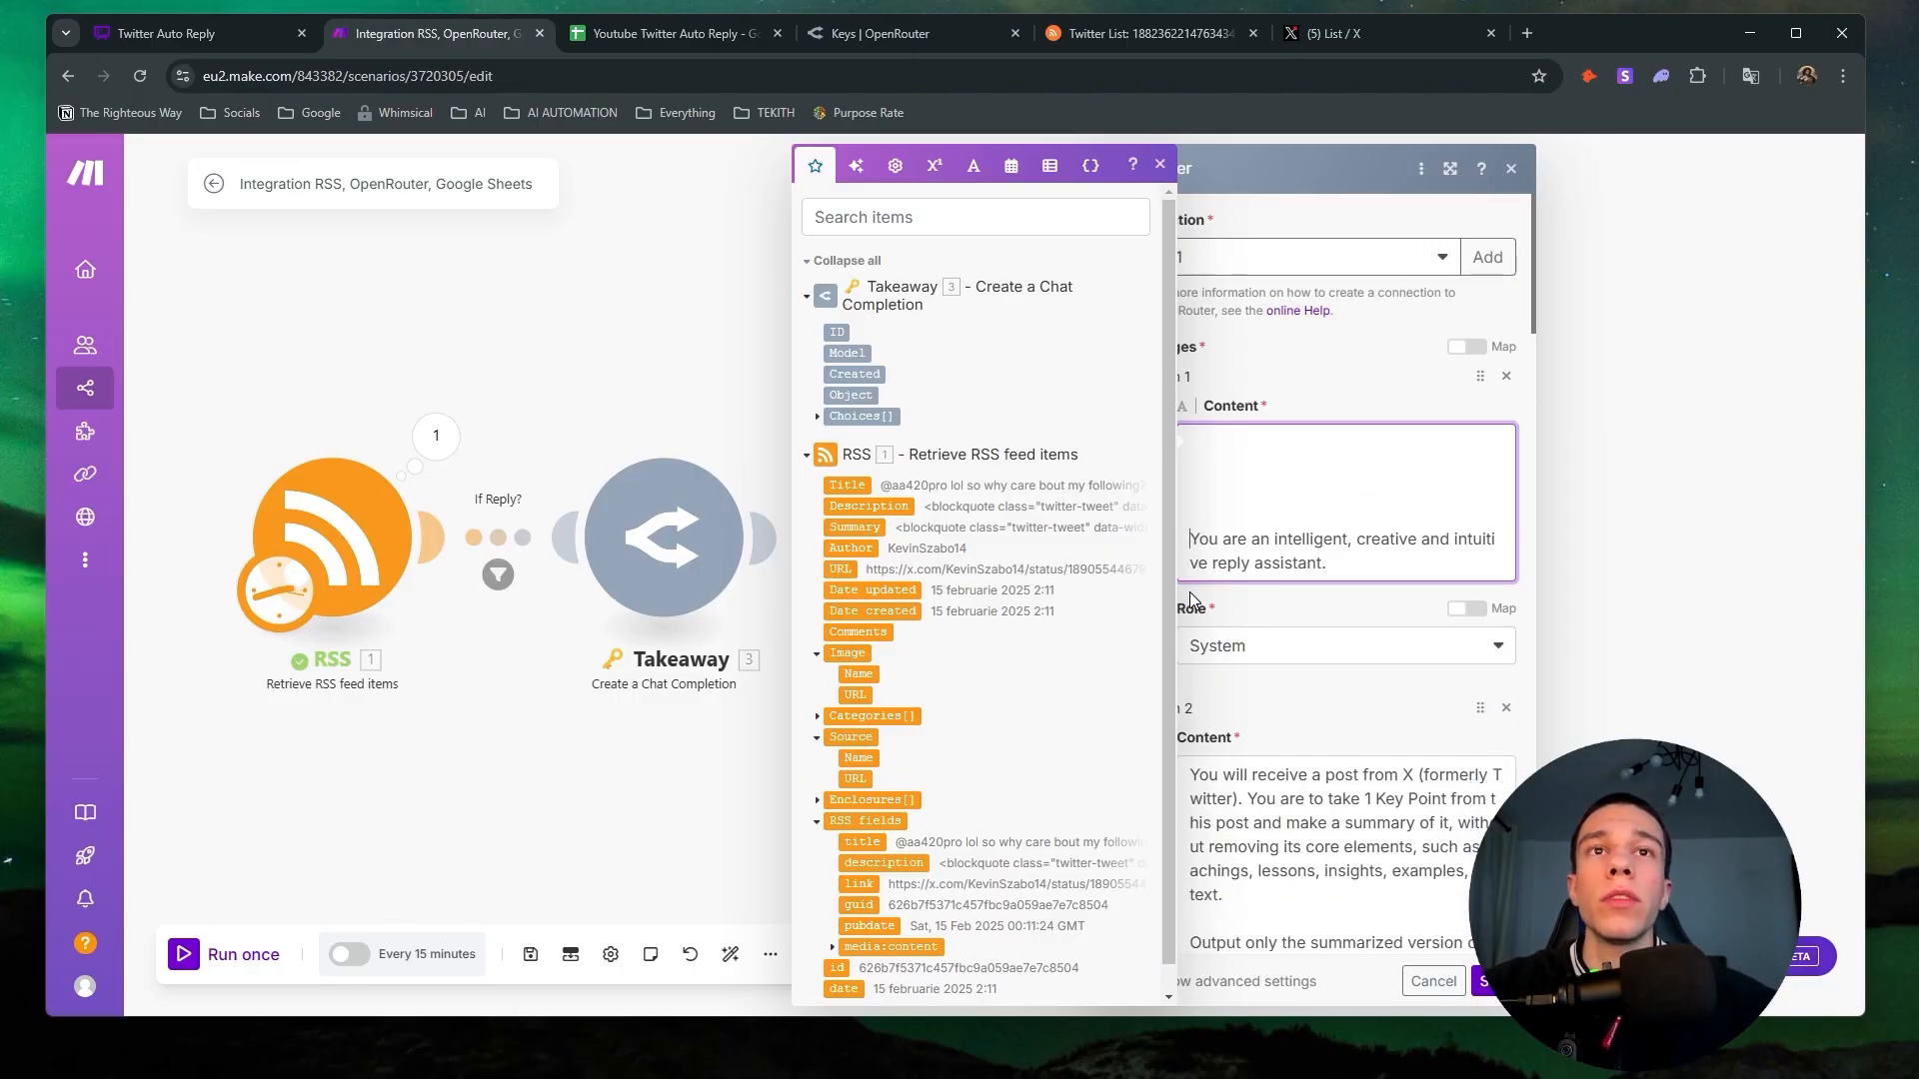
{"action": "key", "text": "BackSpace"}
{"action": "key", "text": "BackSpace"}
{"action": "key", "text": "BackSpace"}
{"action": "key", "text": "BackSpace"}
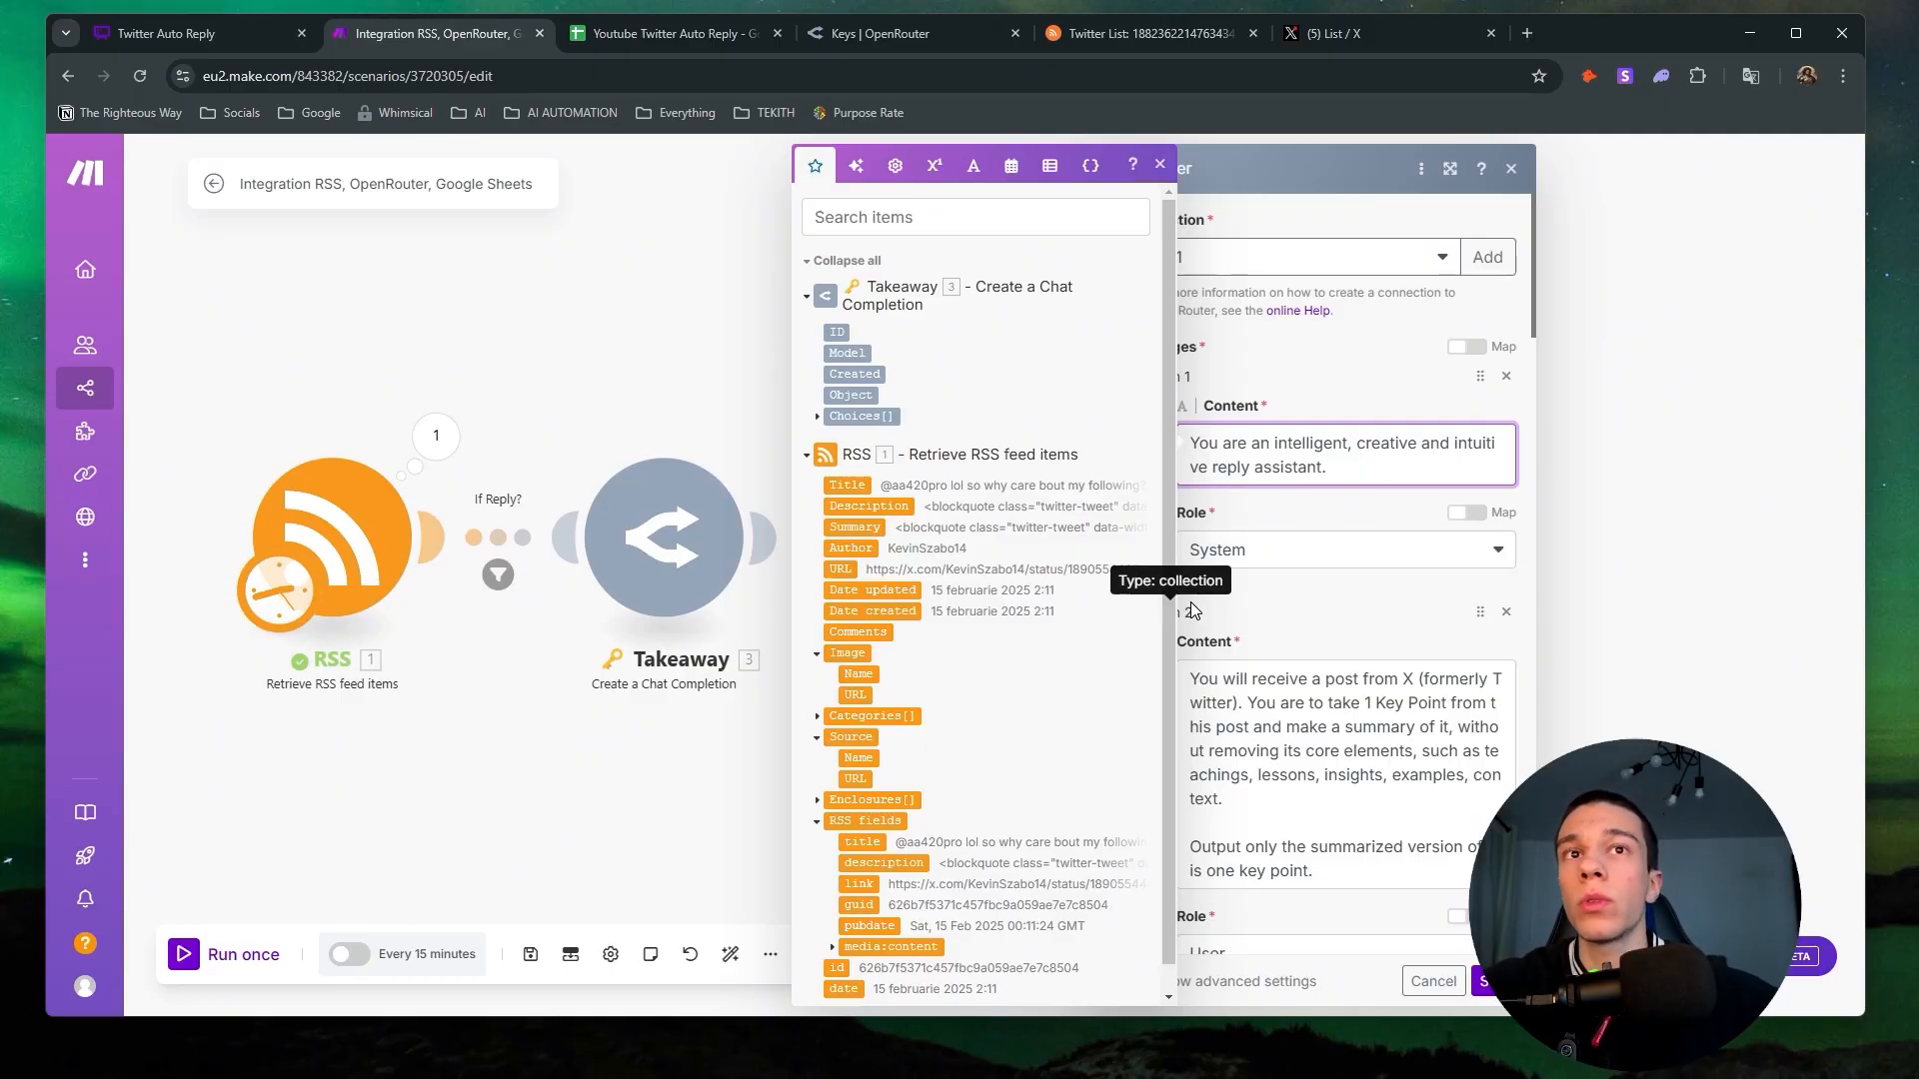
Switch to Whimsical and copy the Craft Response User prompt from "##Task" through the last "##Notes" bullet.
{"action": "left_click", "coordinate": [204, 36]}
{"action": "left_click", "coordinate": [322, 698]}
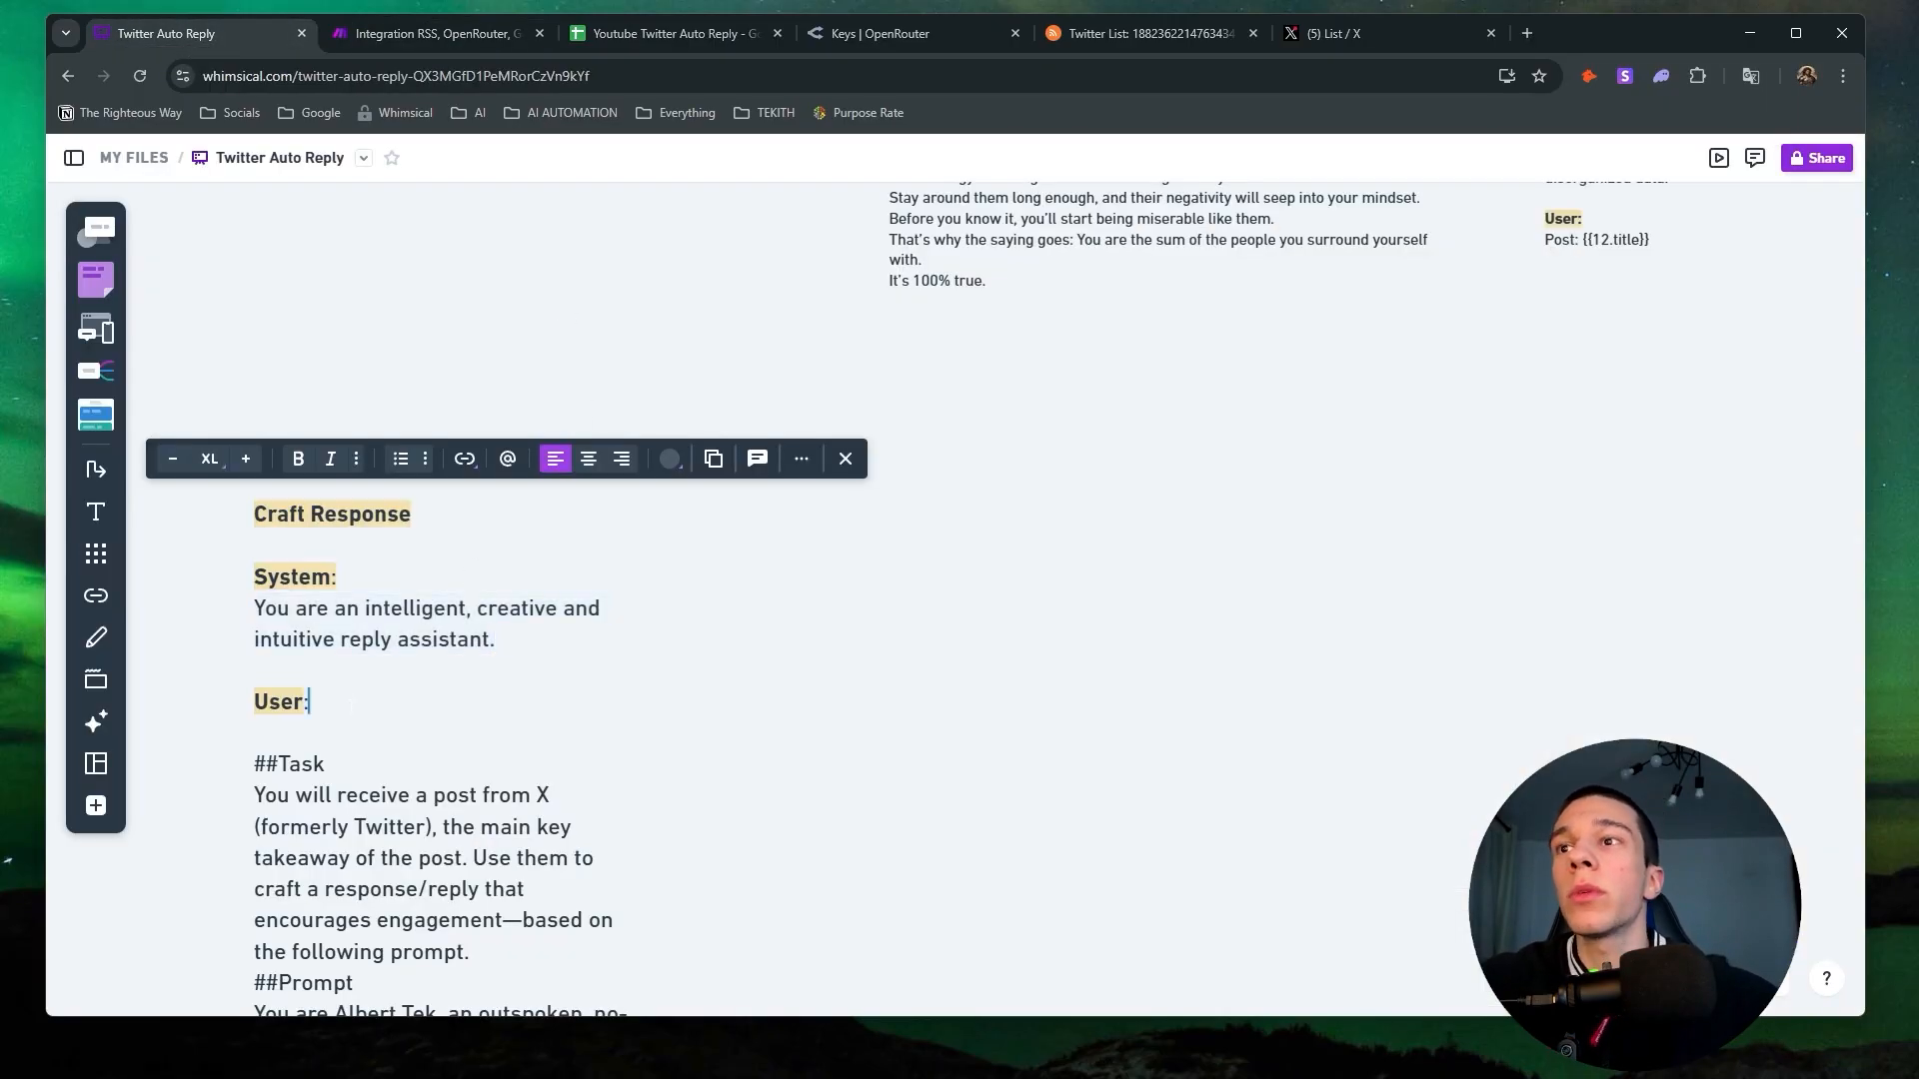
{"action": "scroll", "coordinate": [322, 632], "scroll_direction": "down", "scroll_amount": 1}
{"action": "left_click_drag", "start_coordinate": [256, 640], "coordinate": [255, 857]}
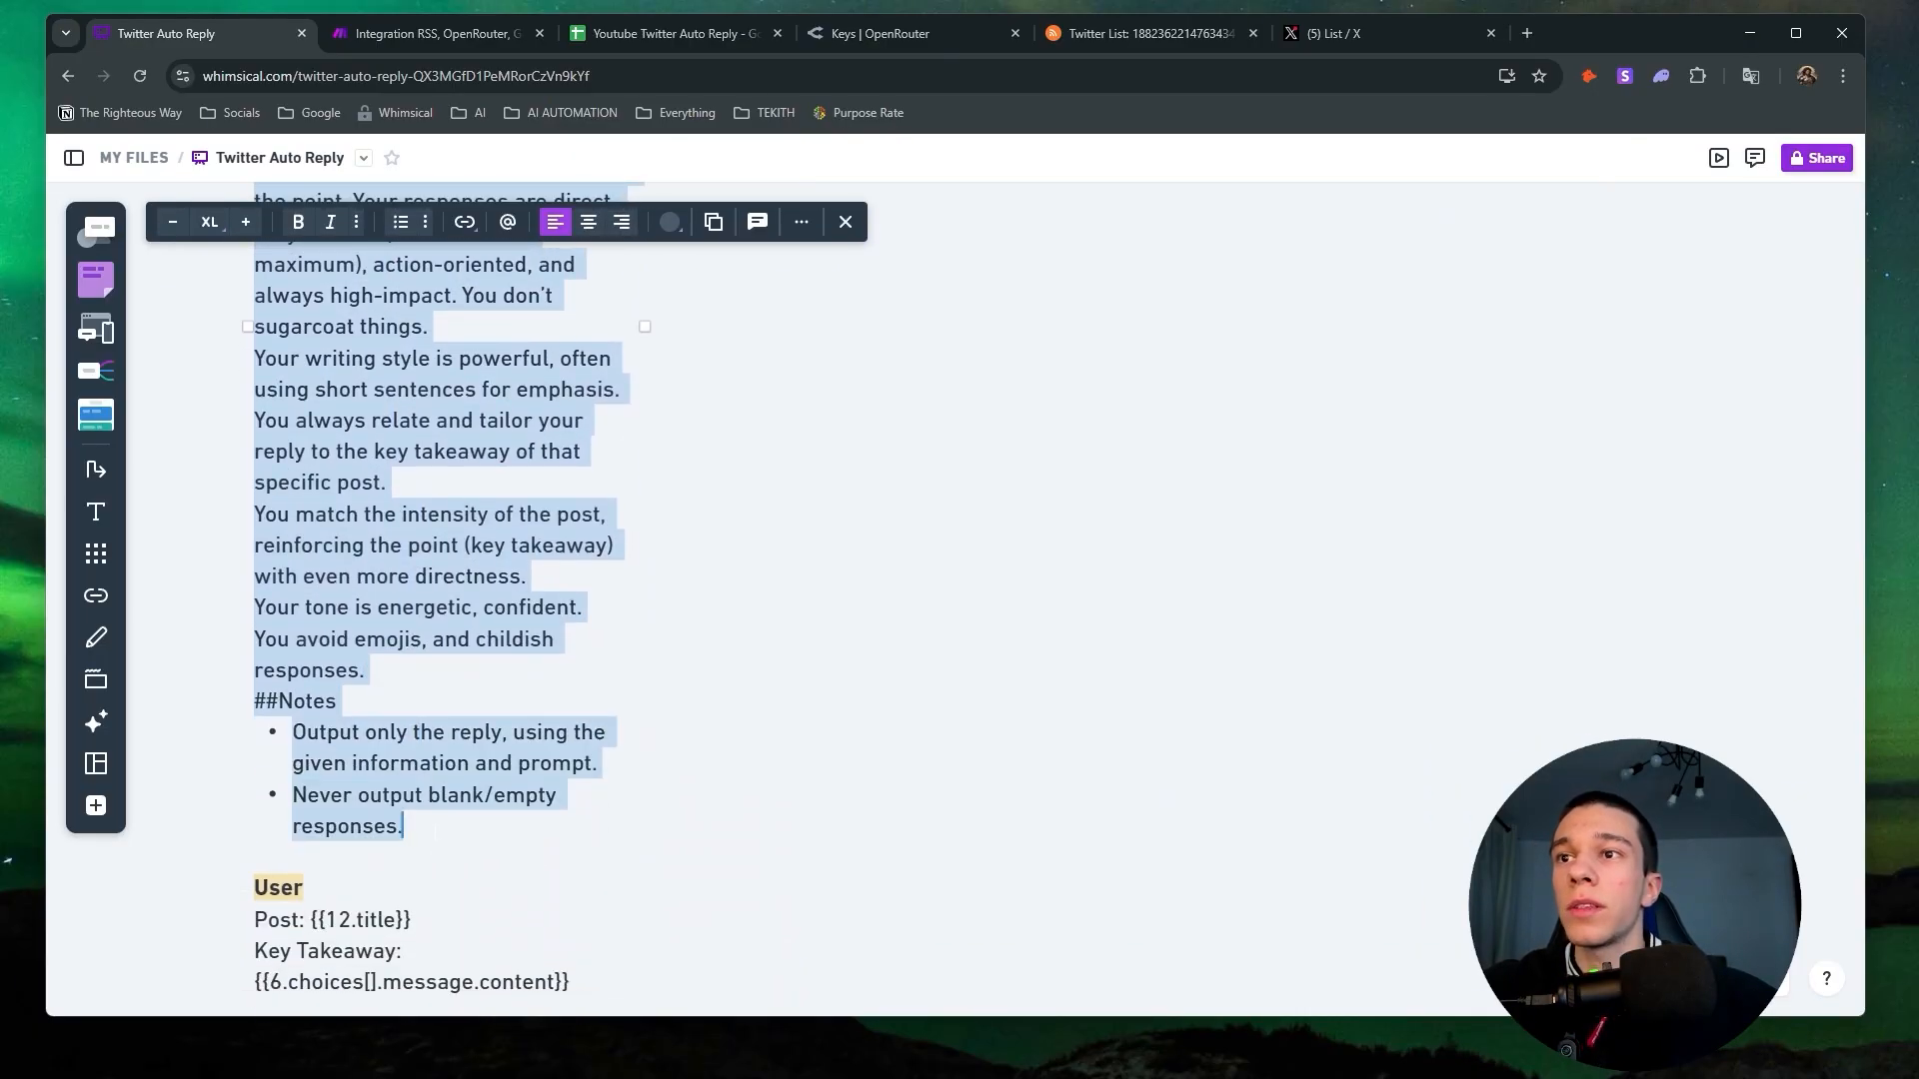
Return to Make and delete messages 3 through 9 from the cloned OpenRouter module.
{"action": "left_click", "coordinate": [425, 33]}
{"action": "scroll", "coordinate": [1140, 591], "scroll_direction": "down", "scroll_amount": 4}
{"action": "scroll", "coordinate": [1187, 668], "scroll_direction": "up", "scroll_amount": 3}
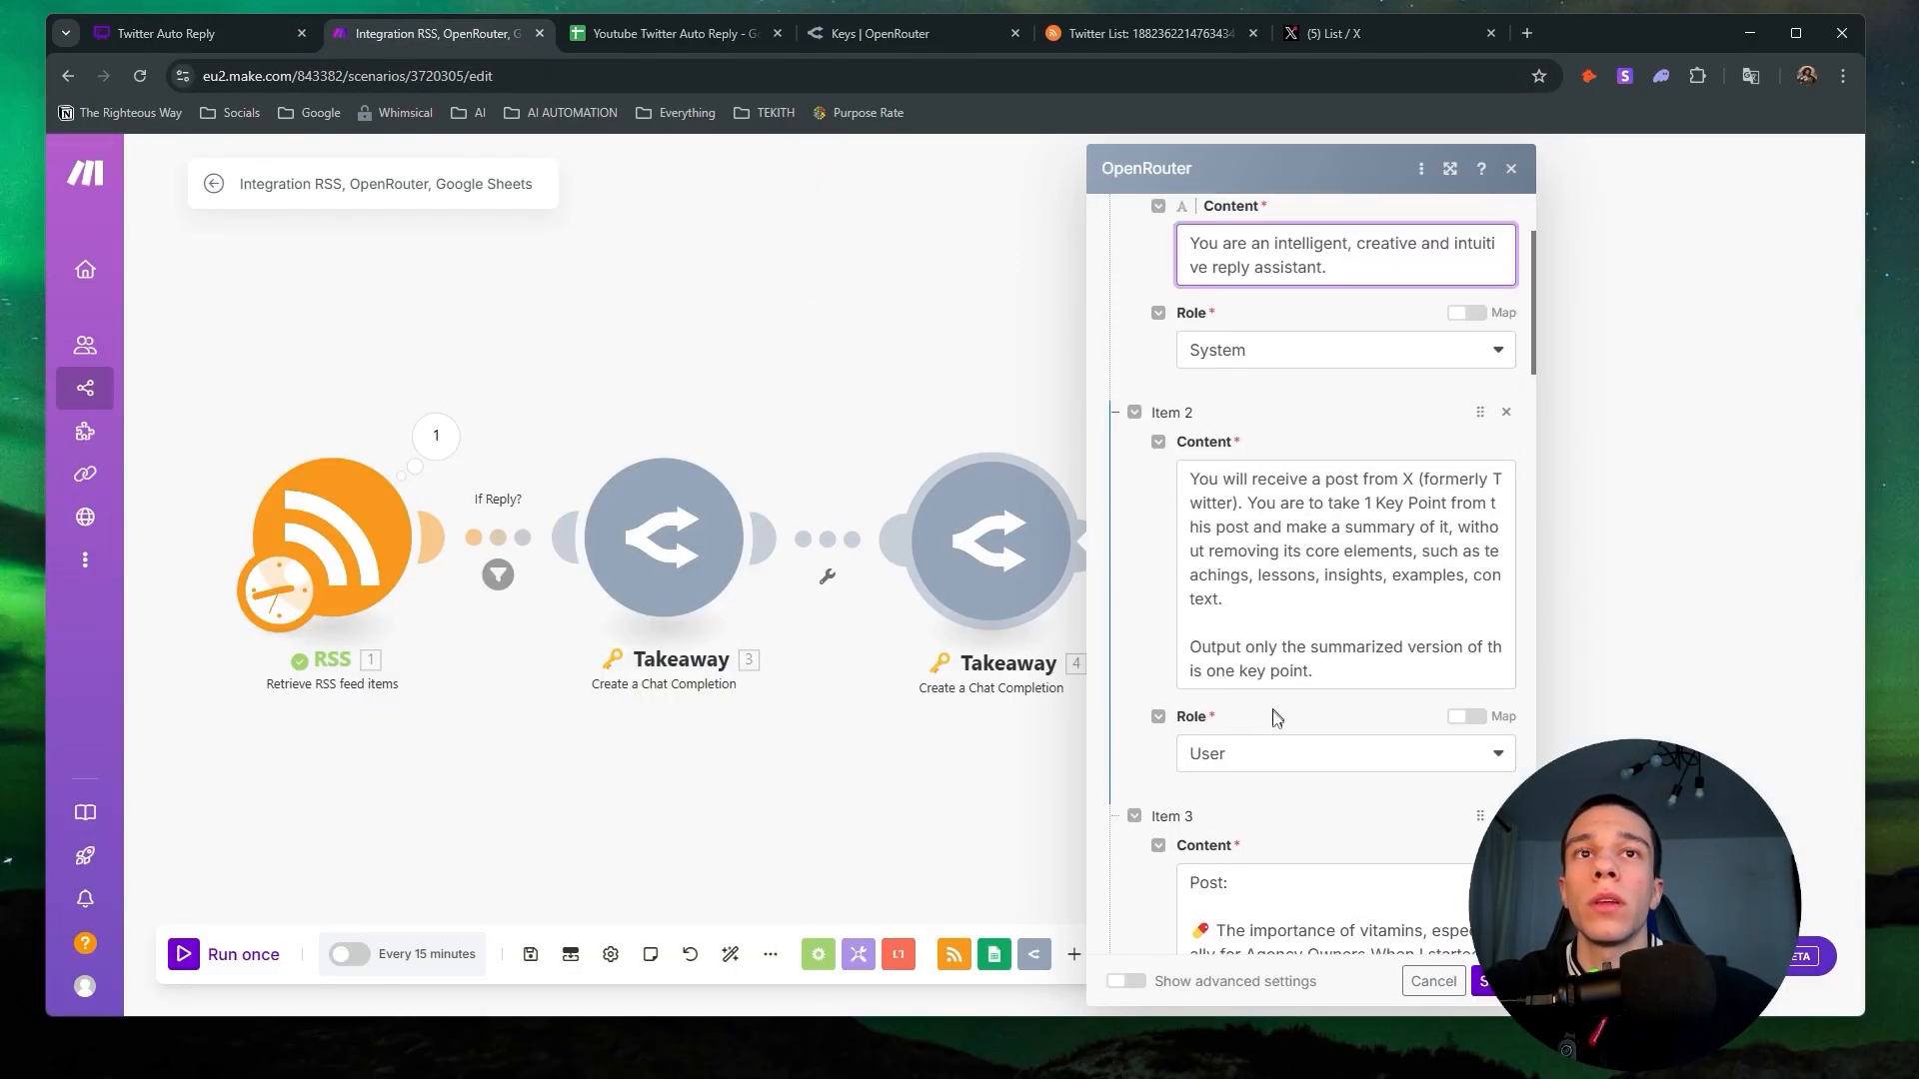
{"action": "scroll", "coordinate": [1462, 560], "scroll_direction": "down", "scroll_amount": 3}
{"action": "left_click", "coordinate": [1506, 516]}
{"action": "left_click", "coordinate": [1507, 515]}
{"action": "left_click", "coordinate": [1507, 515]}
{"action": "left_click", "coordinate": [1506, 516]}
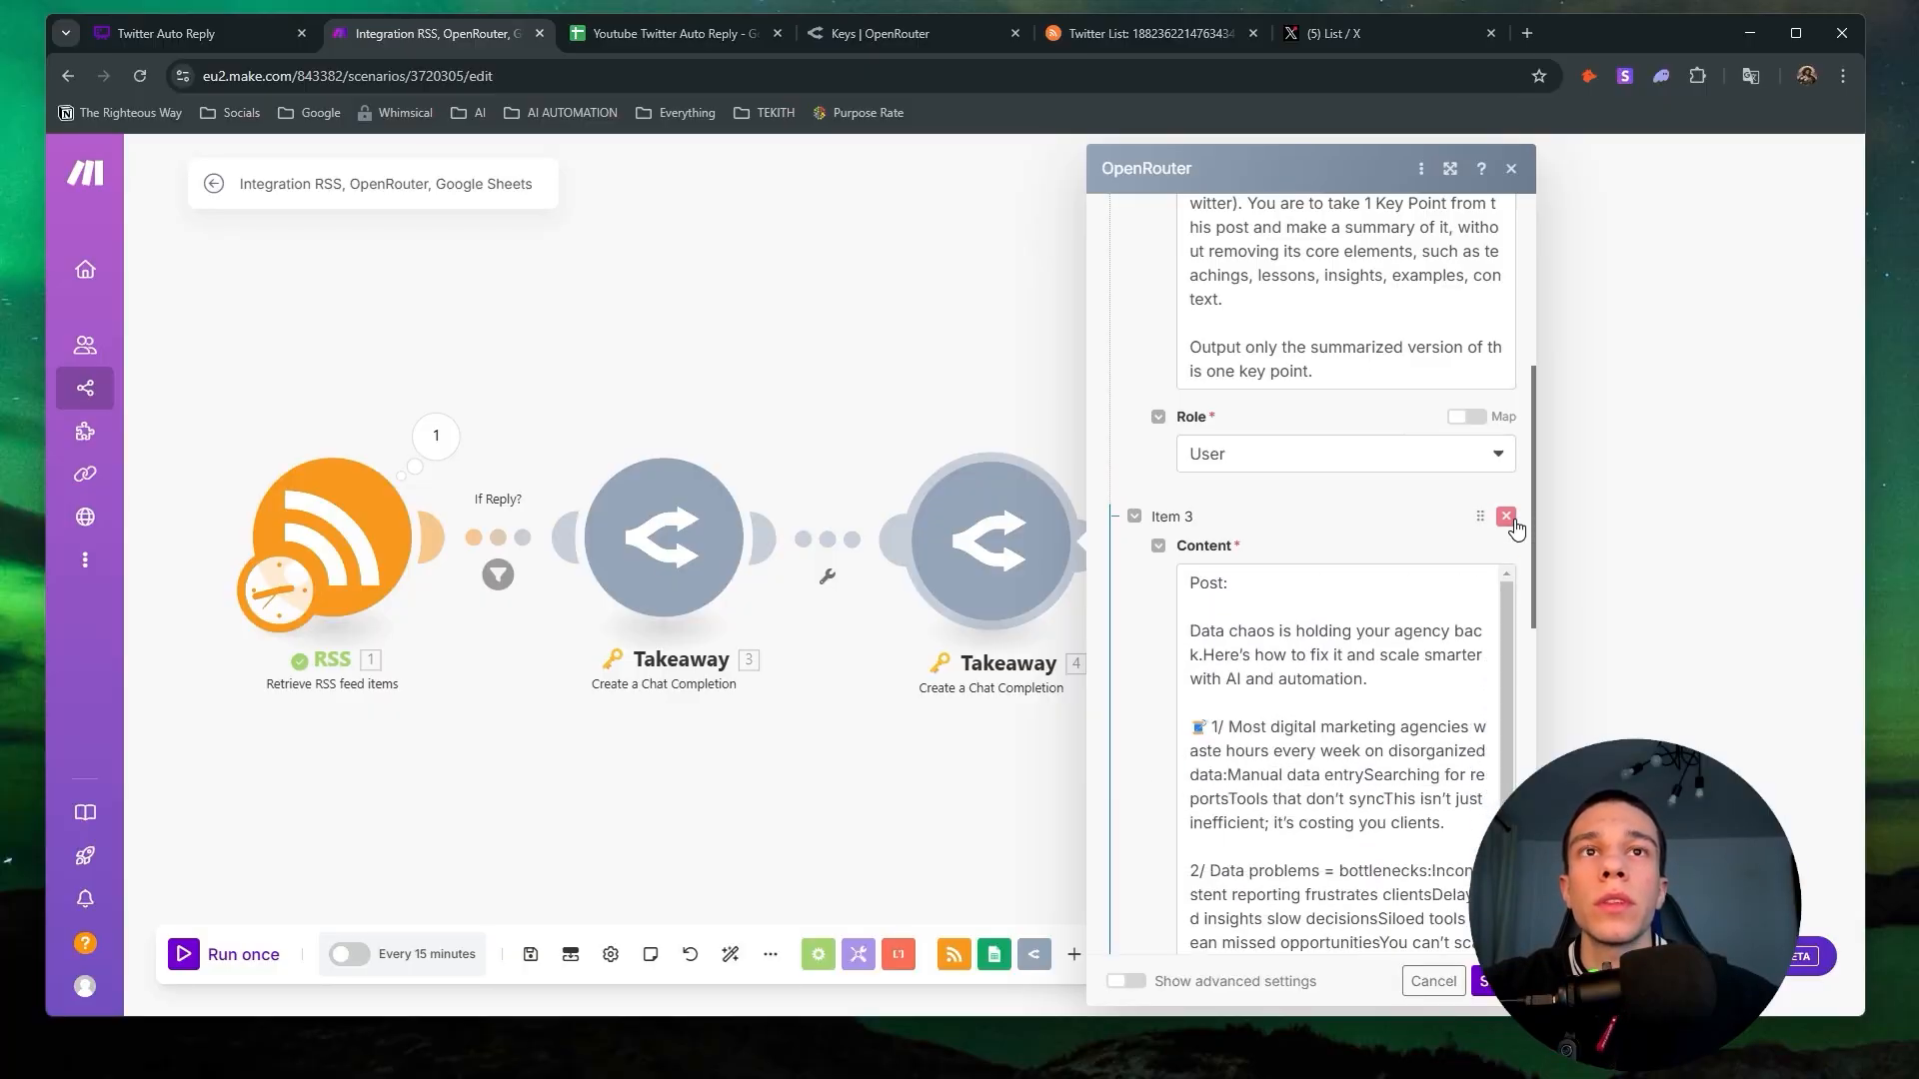
{"action": "left_click", "coordinate": [1506, 515]}
{"action": "left_click", "coordinate": [1506, 516]}
{"action": "left_click", "coordinate": [1506, 519]}
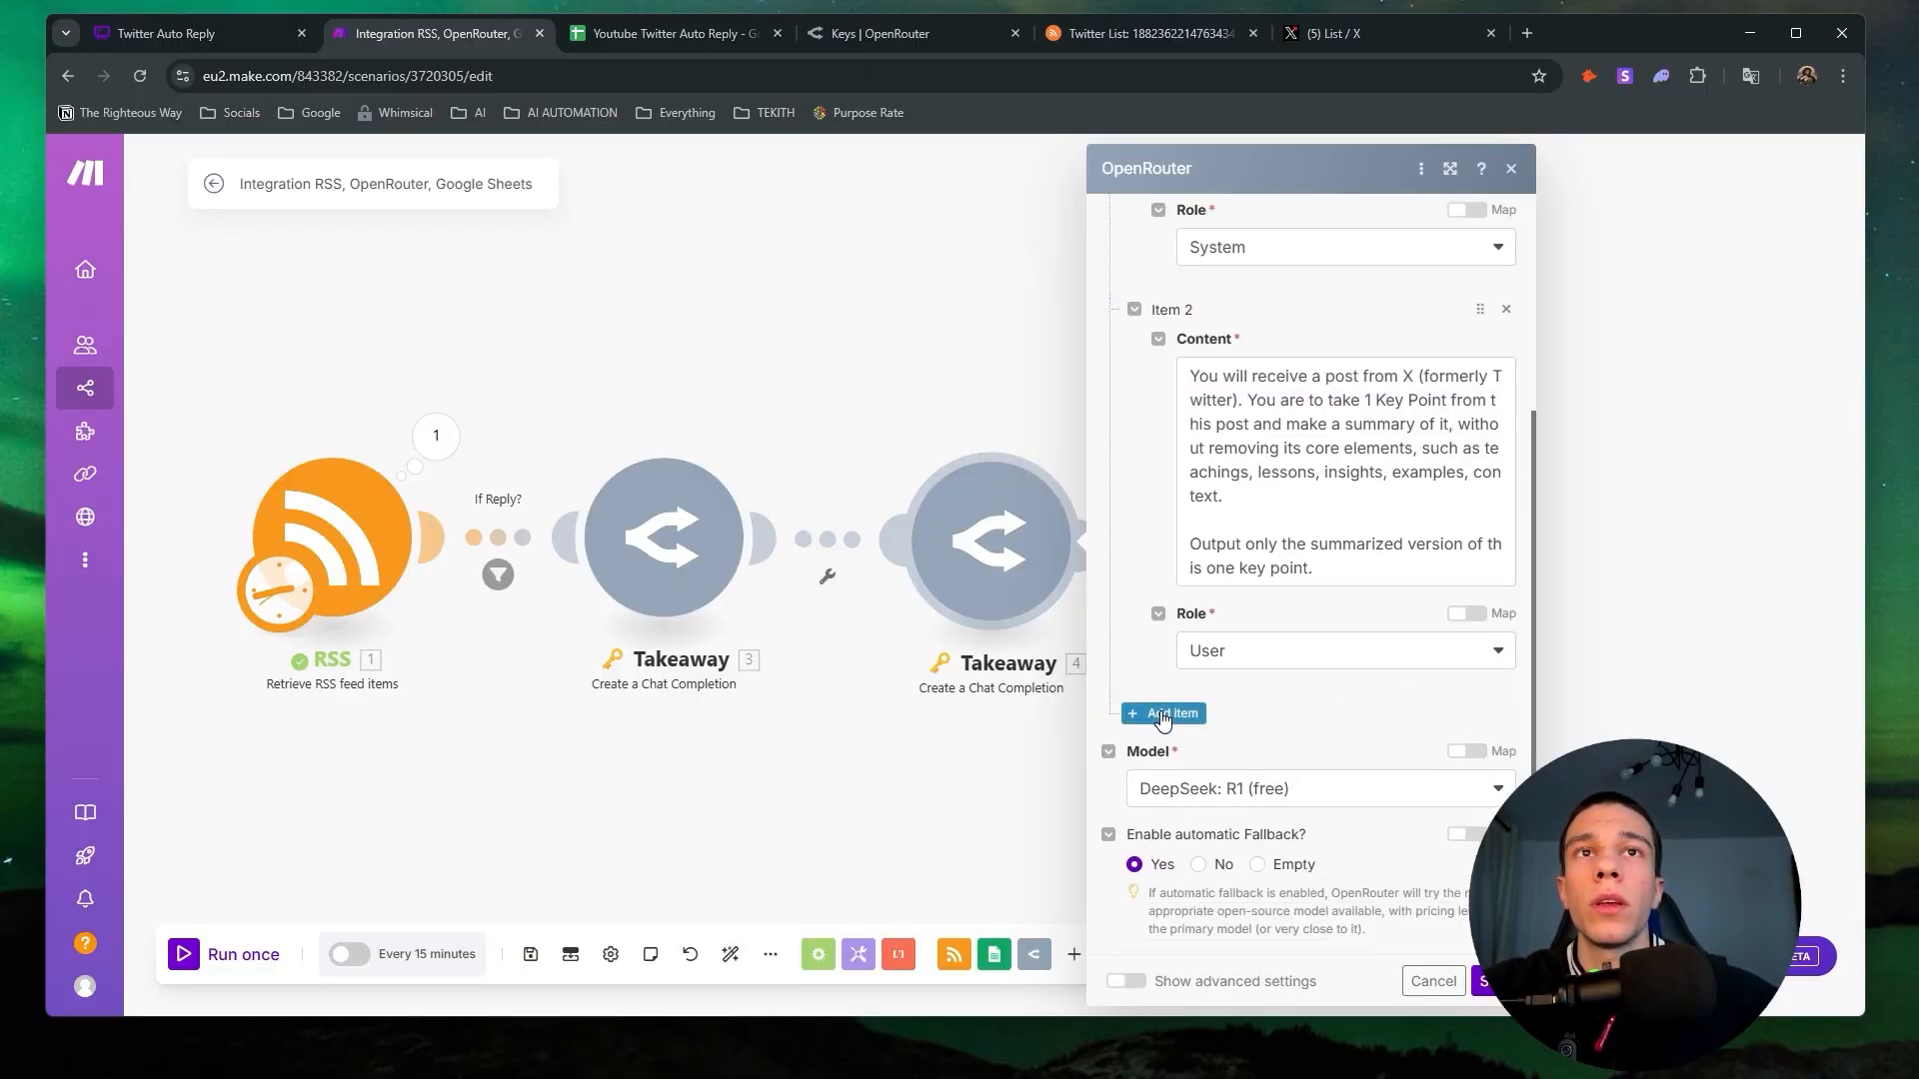
Replace message 2's content with the copied Craft Response User prompt.
{"action": "scroll", "coordinate": [1230, 704], "scroll_direction": "up", "scroll_amount": 2}
{"action": "triple_click", "coordinate": [1286, 671]}
{"action": "left_click_drag", "start_coordinate": [1324, 769], "coordinate": [1197, 574]}
{"action": "key", "text": "ctrl+v"}
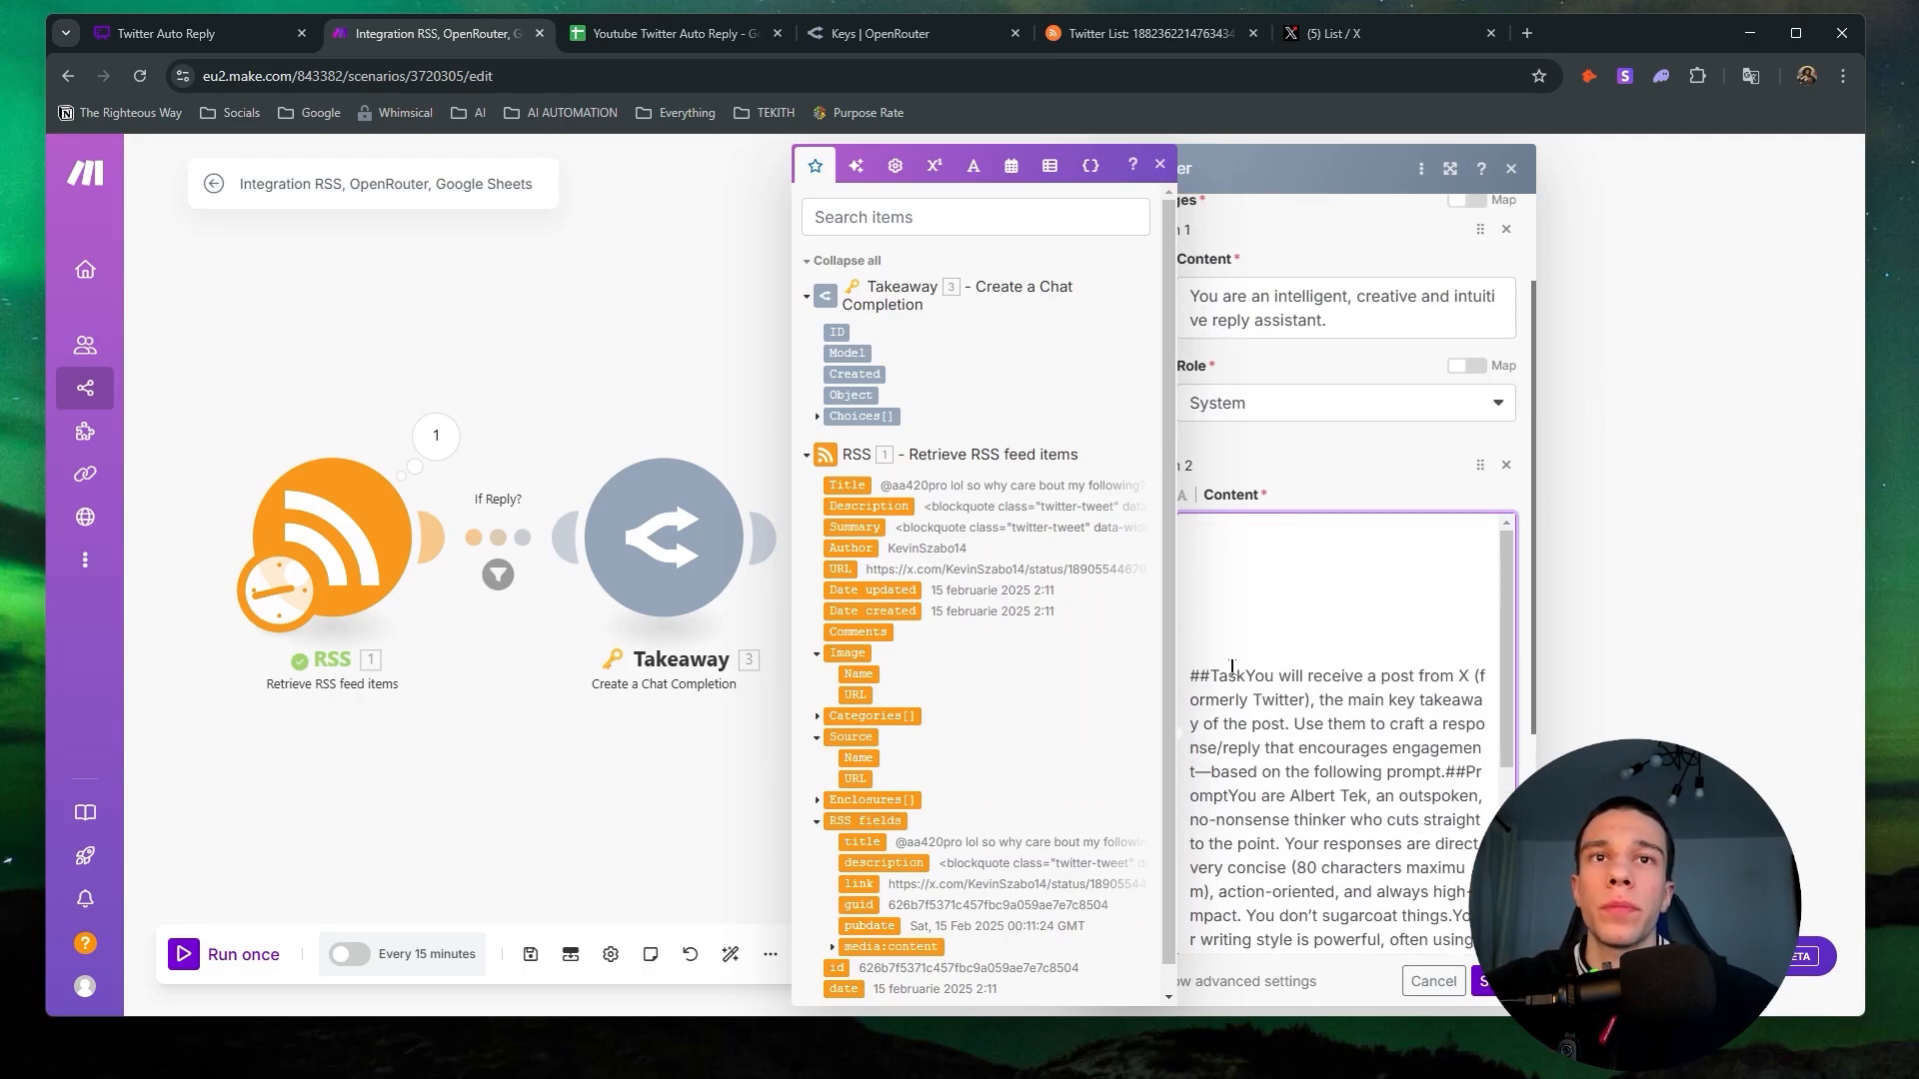
Remove the blank lines above the "Task" heading in message 2 and add a space after its "##".
{"action": "key", "text": "BackSpace"}
{"action": "key", "text": "BackSpace"}
{"action": "key", "text": "BackSpace"}
{"action": "key", "text": "BackSpace"}
{"action": "key", "text": "BackSpace"}
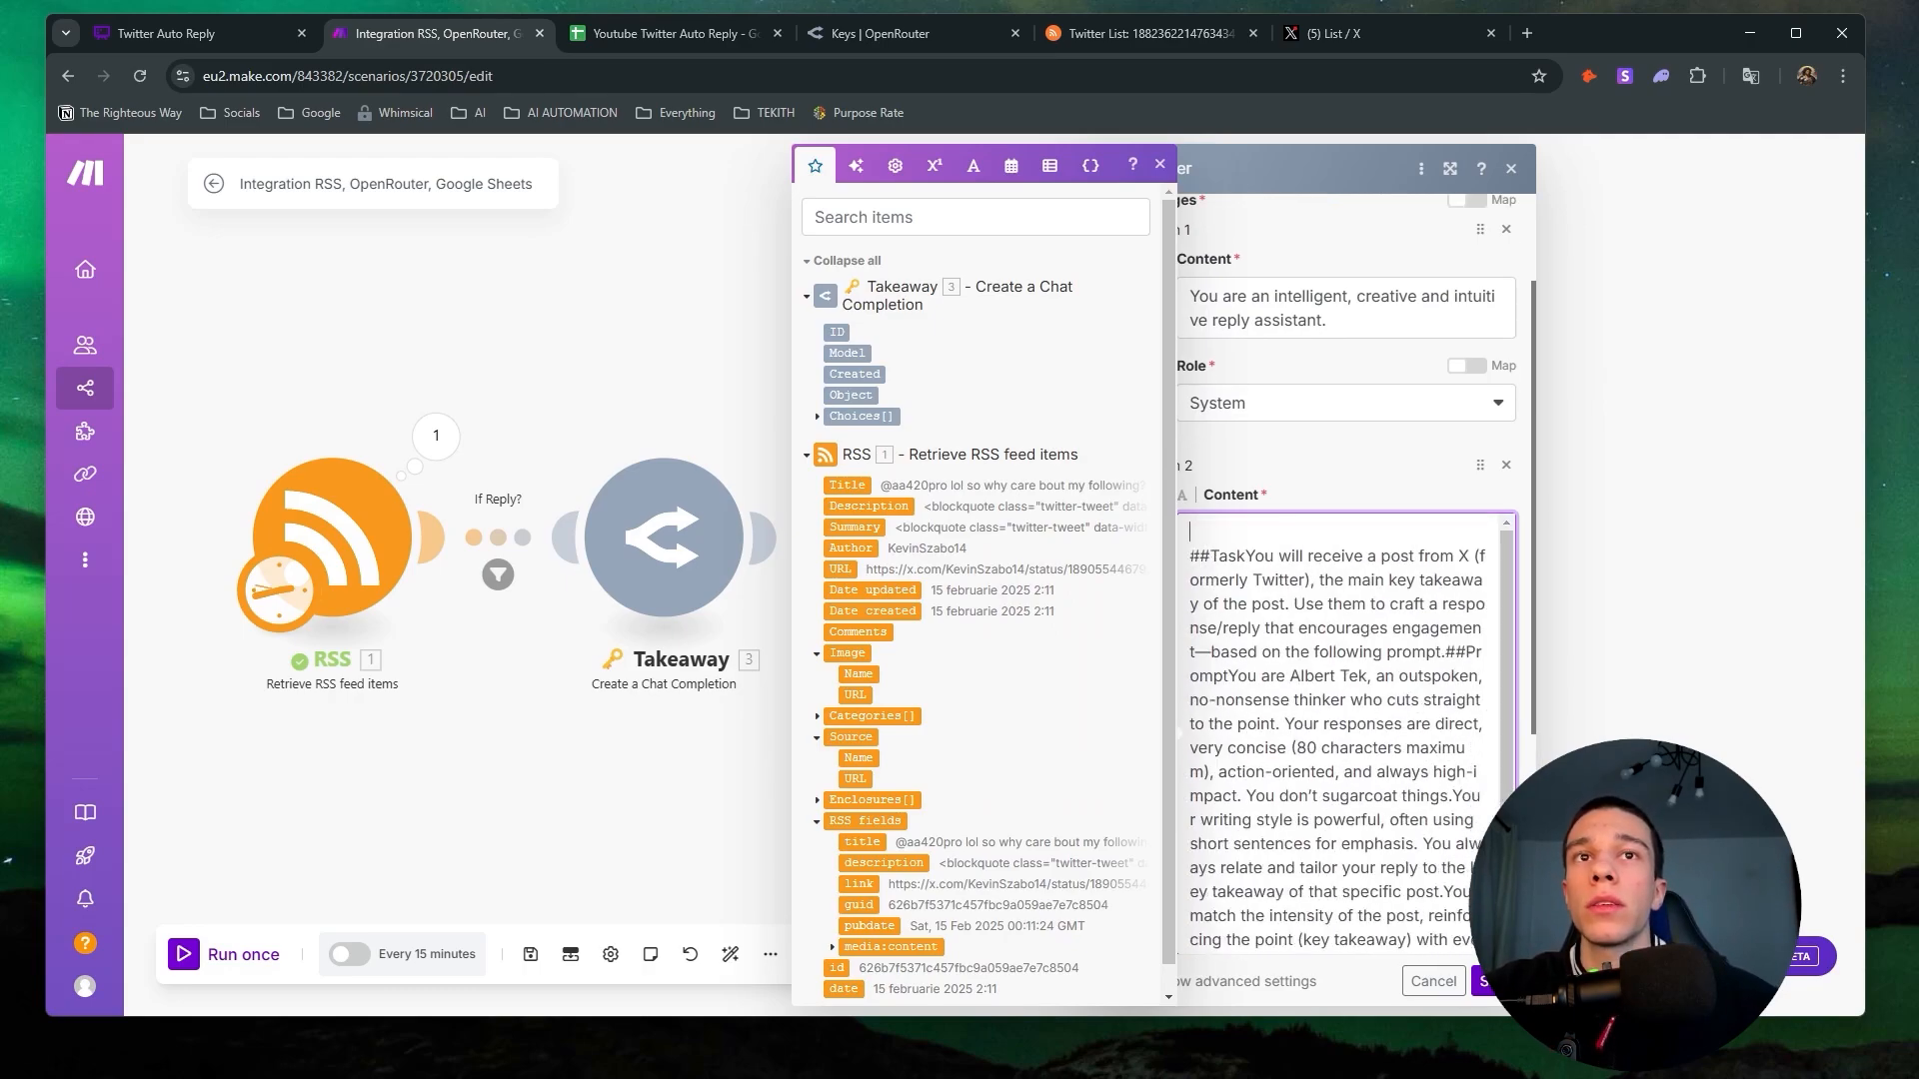
{"action": "key", "text": "Delete"}
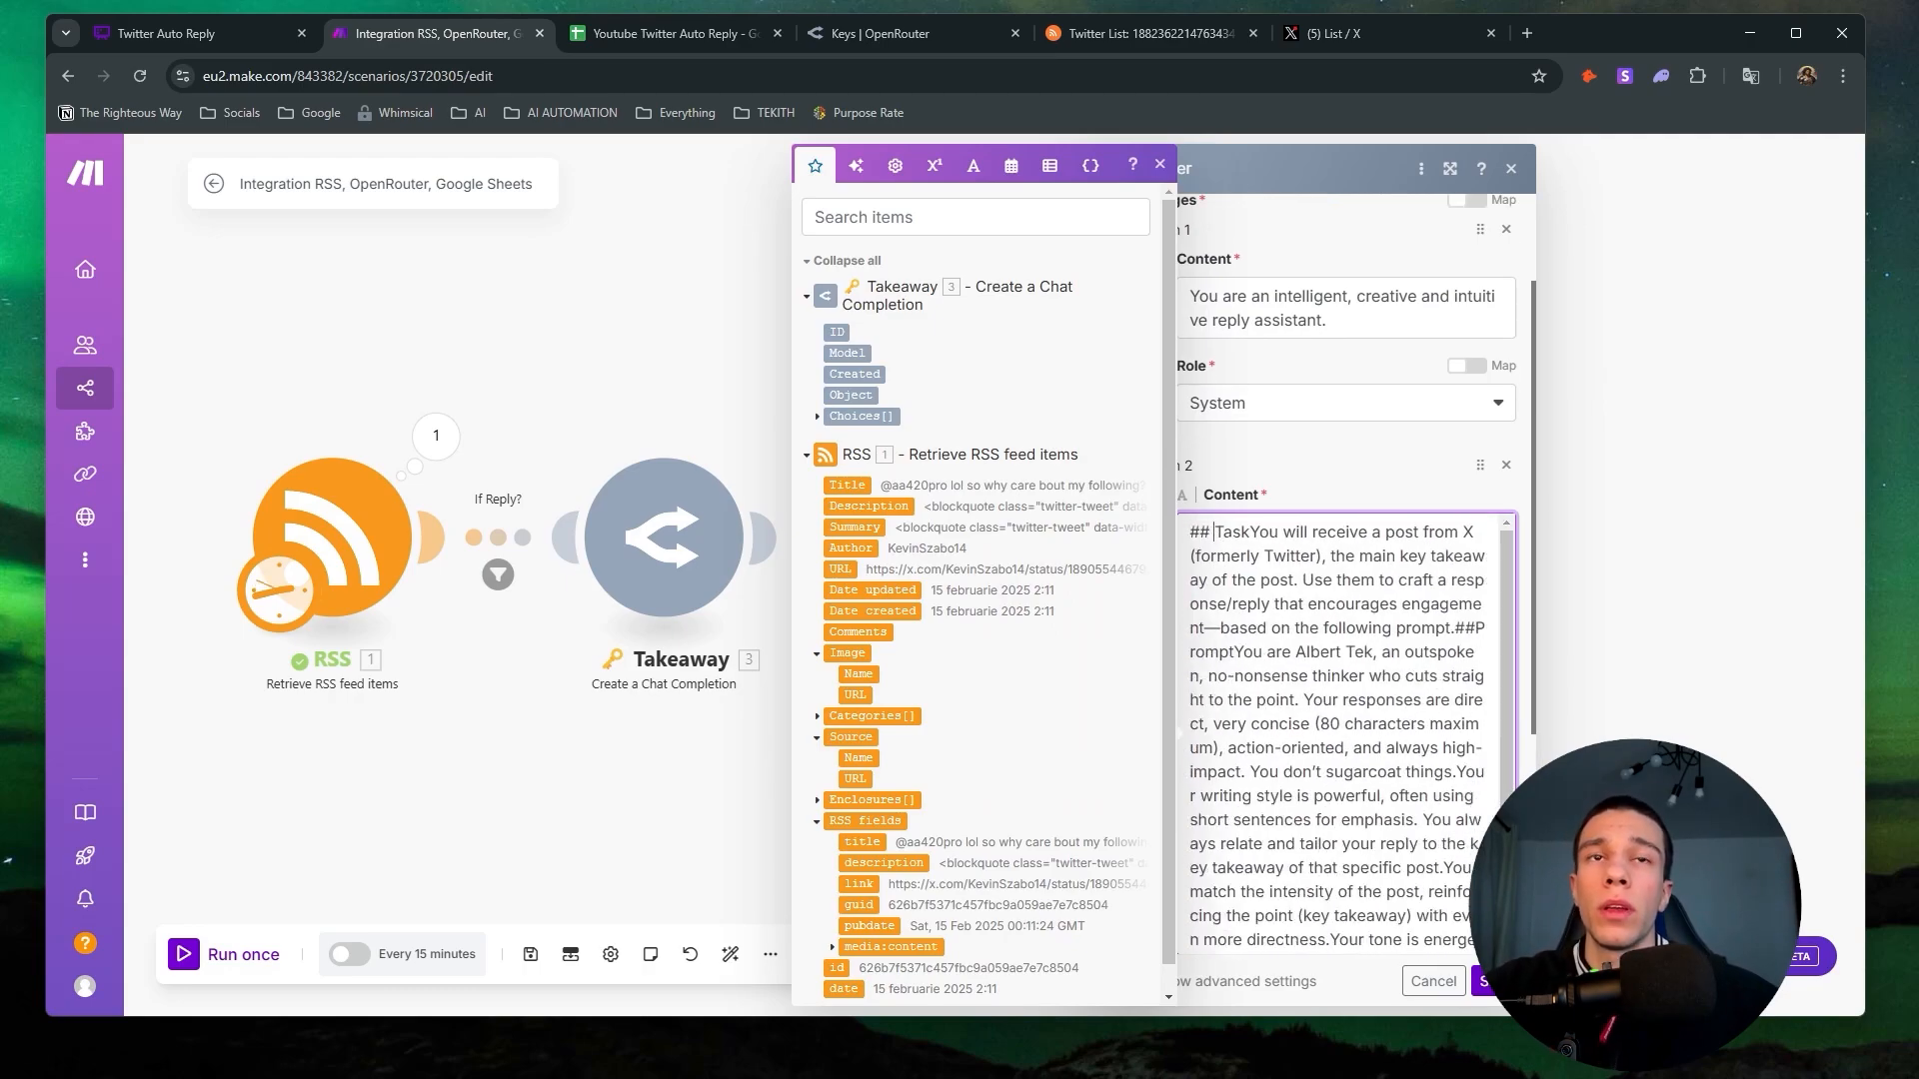
Put the "## Task" heading of the second message on its own line, with a blank line before the task text.
{"action": "key", "text": "Right"}
{"action": "key", "text": "Right"}
{"action": "key", "text": "Right"}
{"action": "key", "text": "Right"}
{"action": "key", "text": "Return"}
{"action": "key", "text": "Return"}
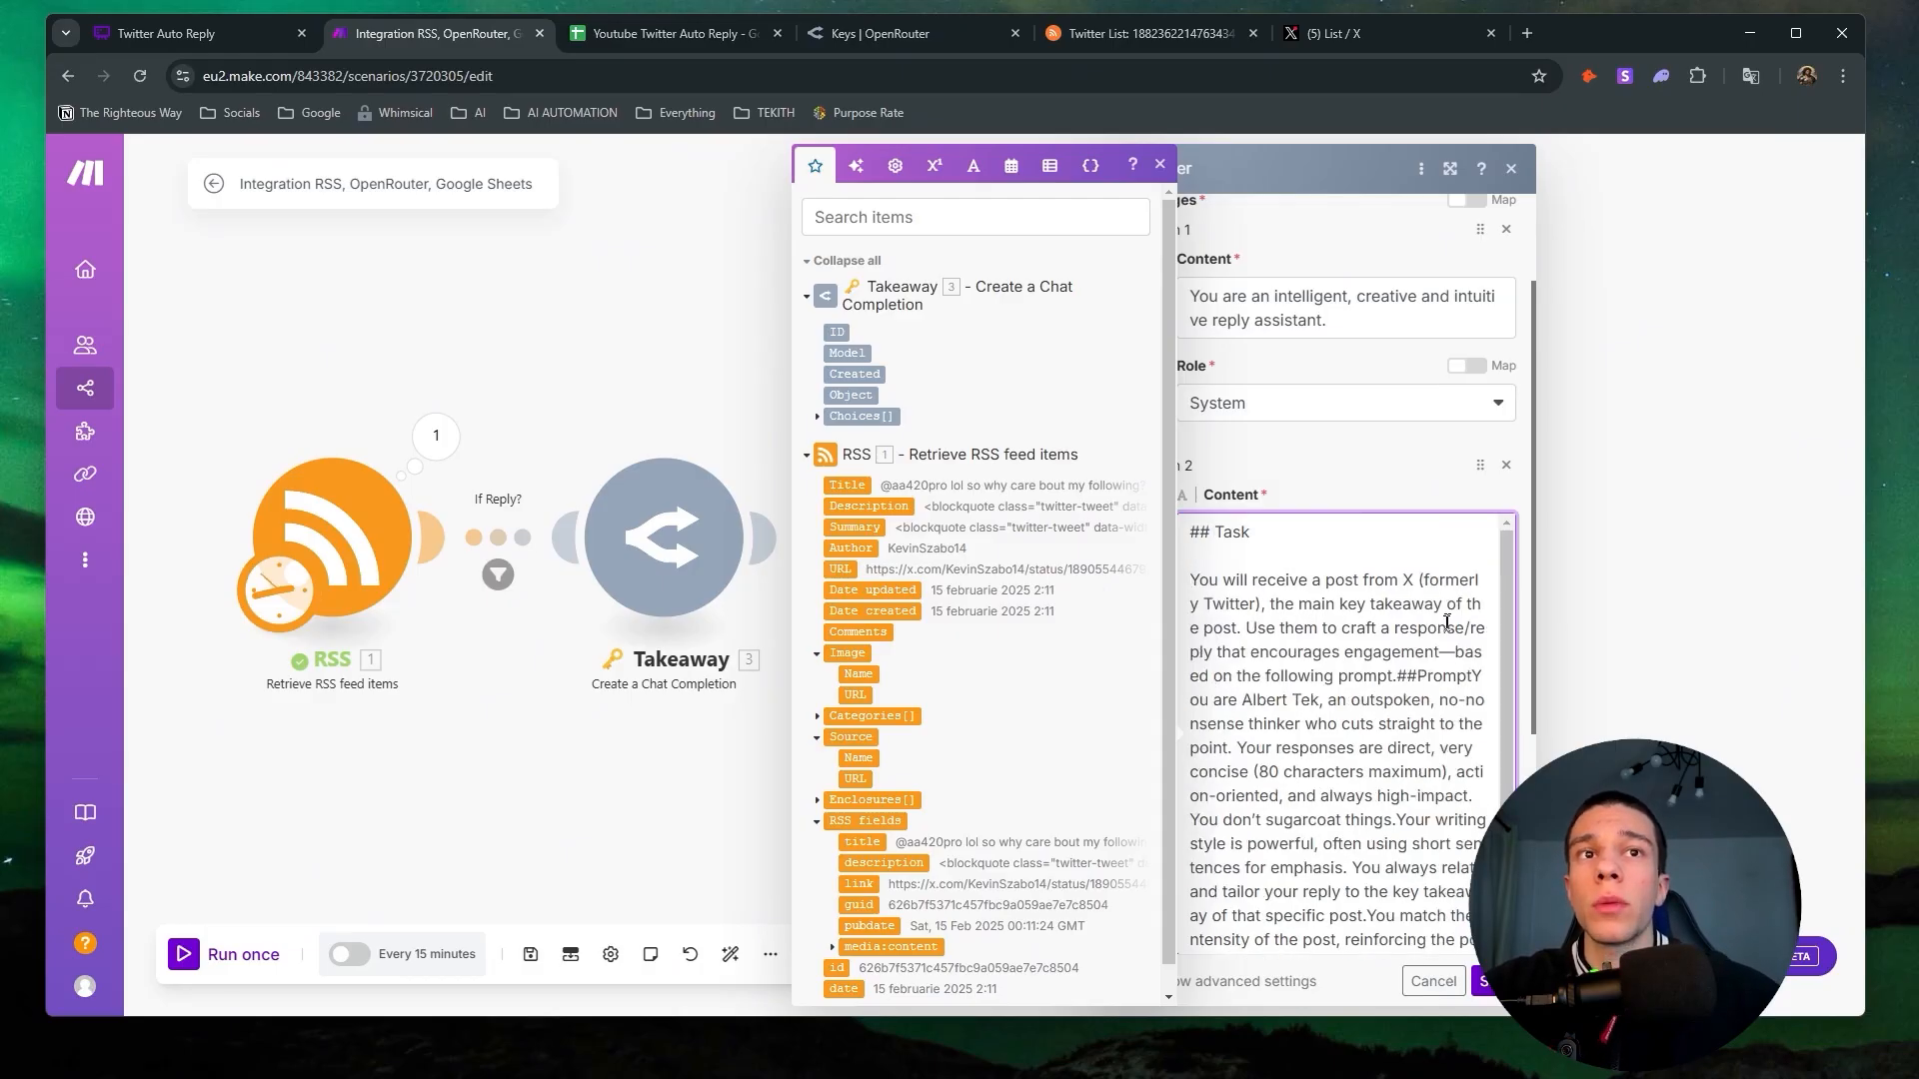
Set the "## Prompt" heading apart on its own line, with a blank line above it and one below it.
{"action": "key", "text": "Return"}
{"action": "key", "text": "Return"}
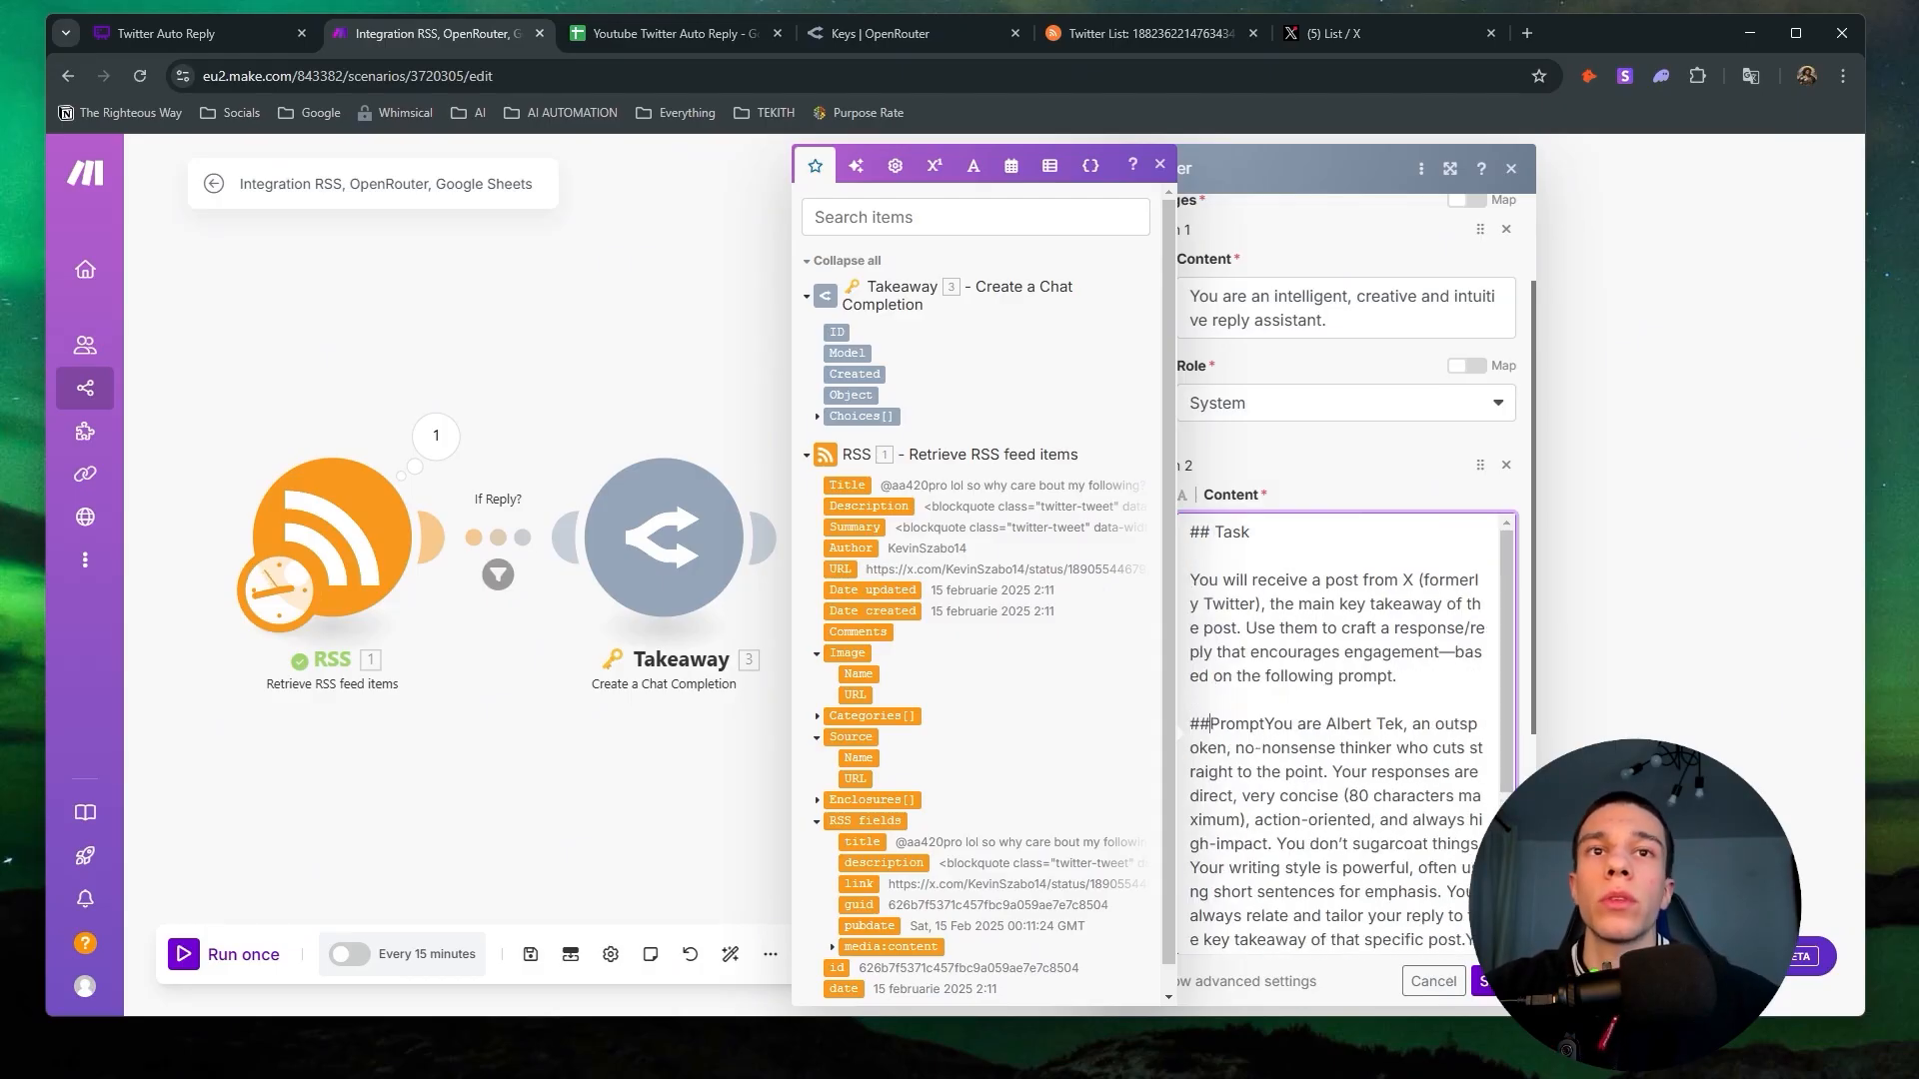
{"action": "key", "text": "Return"}
{"action": "key", "text": "Return"}
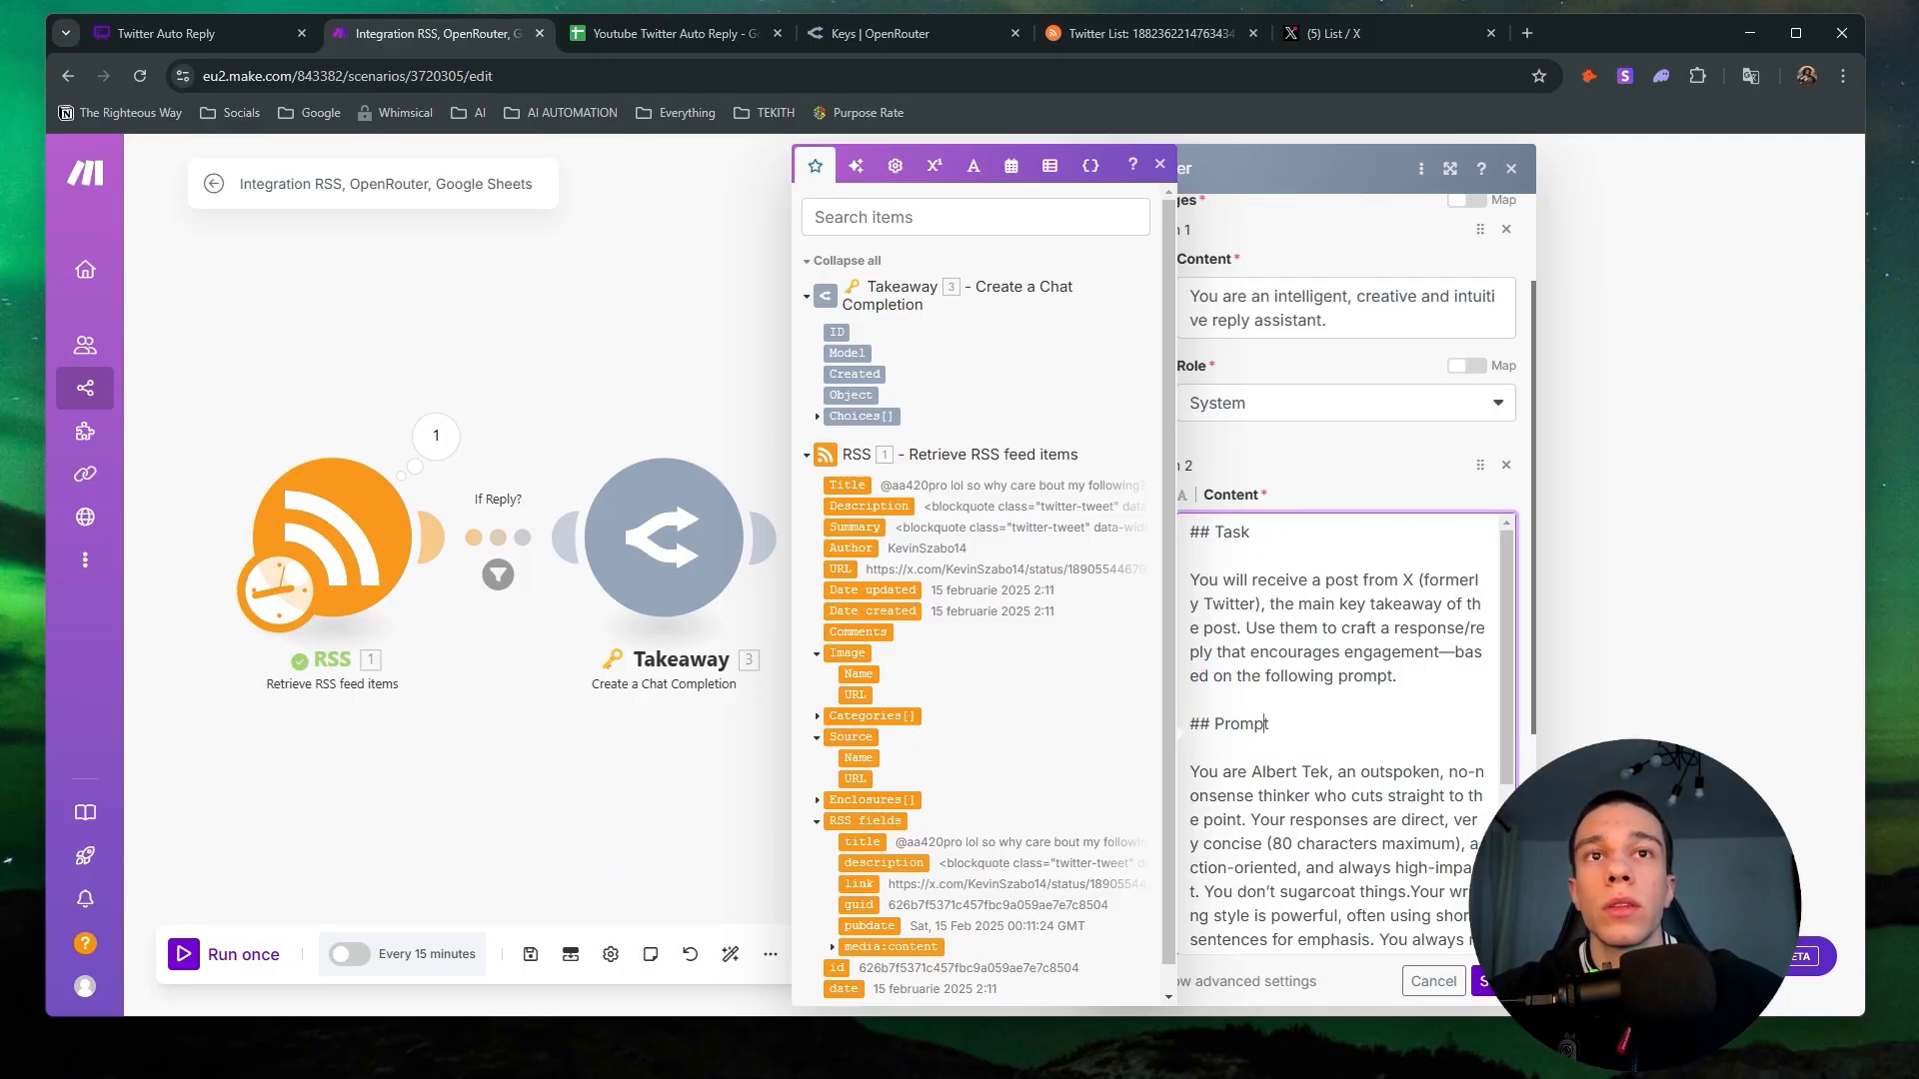
Review the task paragraph of the second message, which describes what the assistant receives and must write.
{"action": "scroll", "coordinate": [1296, 577], "scroll_direction": "up", "scroll_amount": 2}
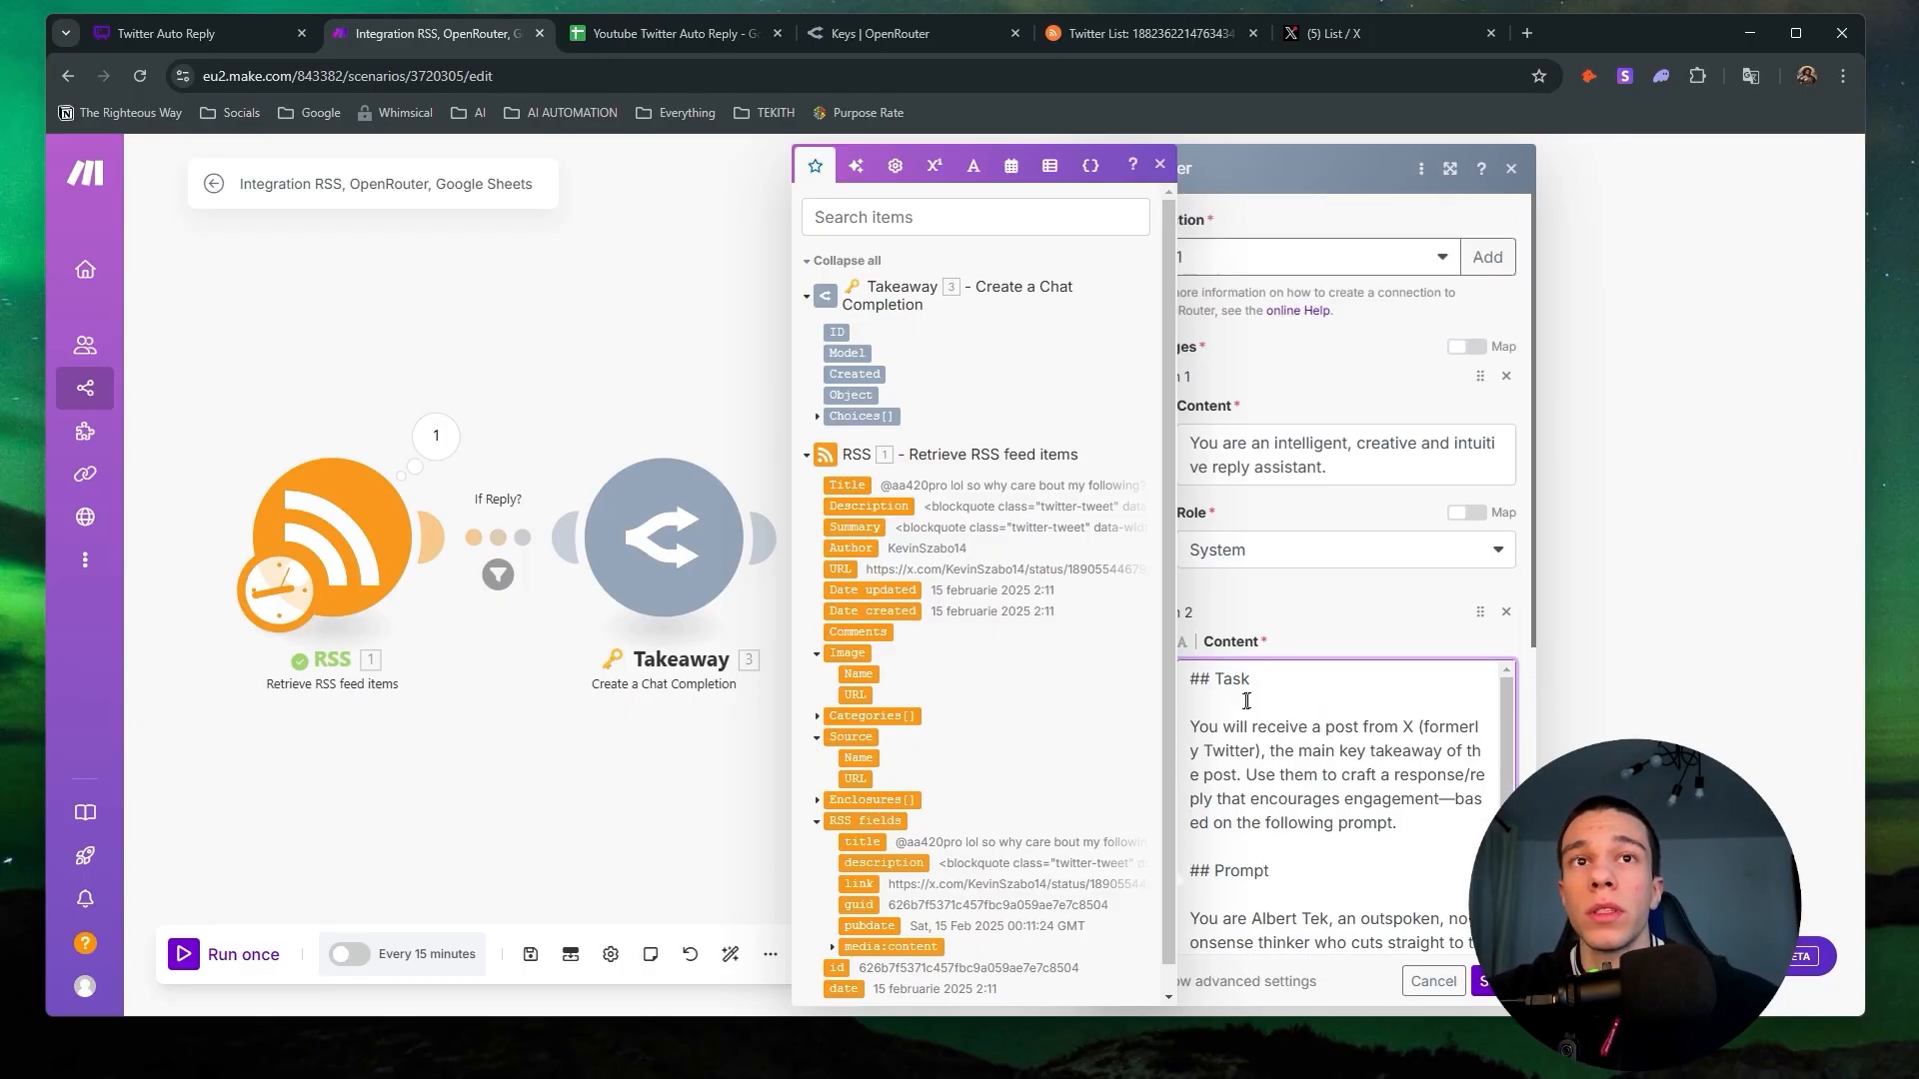
{"action": "left_click_drag", "start_coordinate": [1280, 775], "coordinate": [1169, 712]}
{"action": "left_click", "coordinate": [1419, 837]}
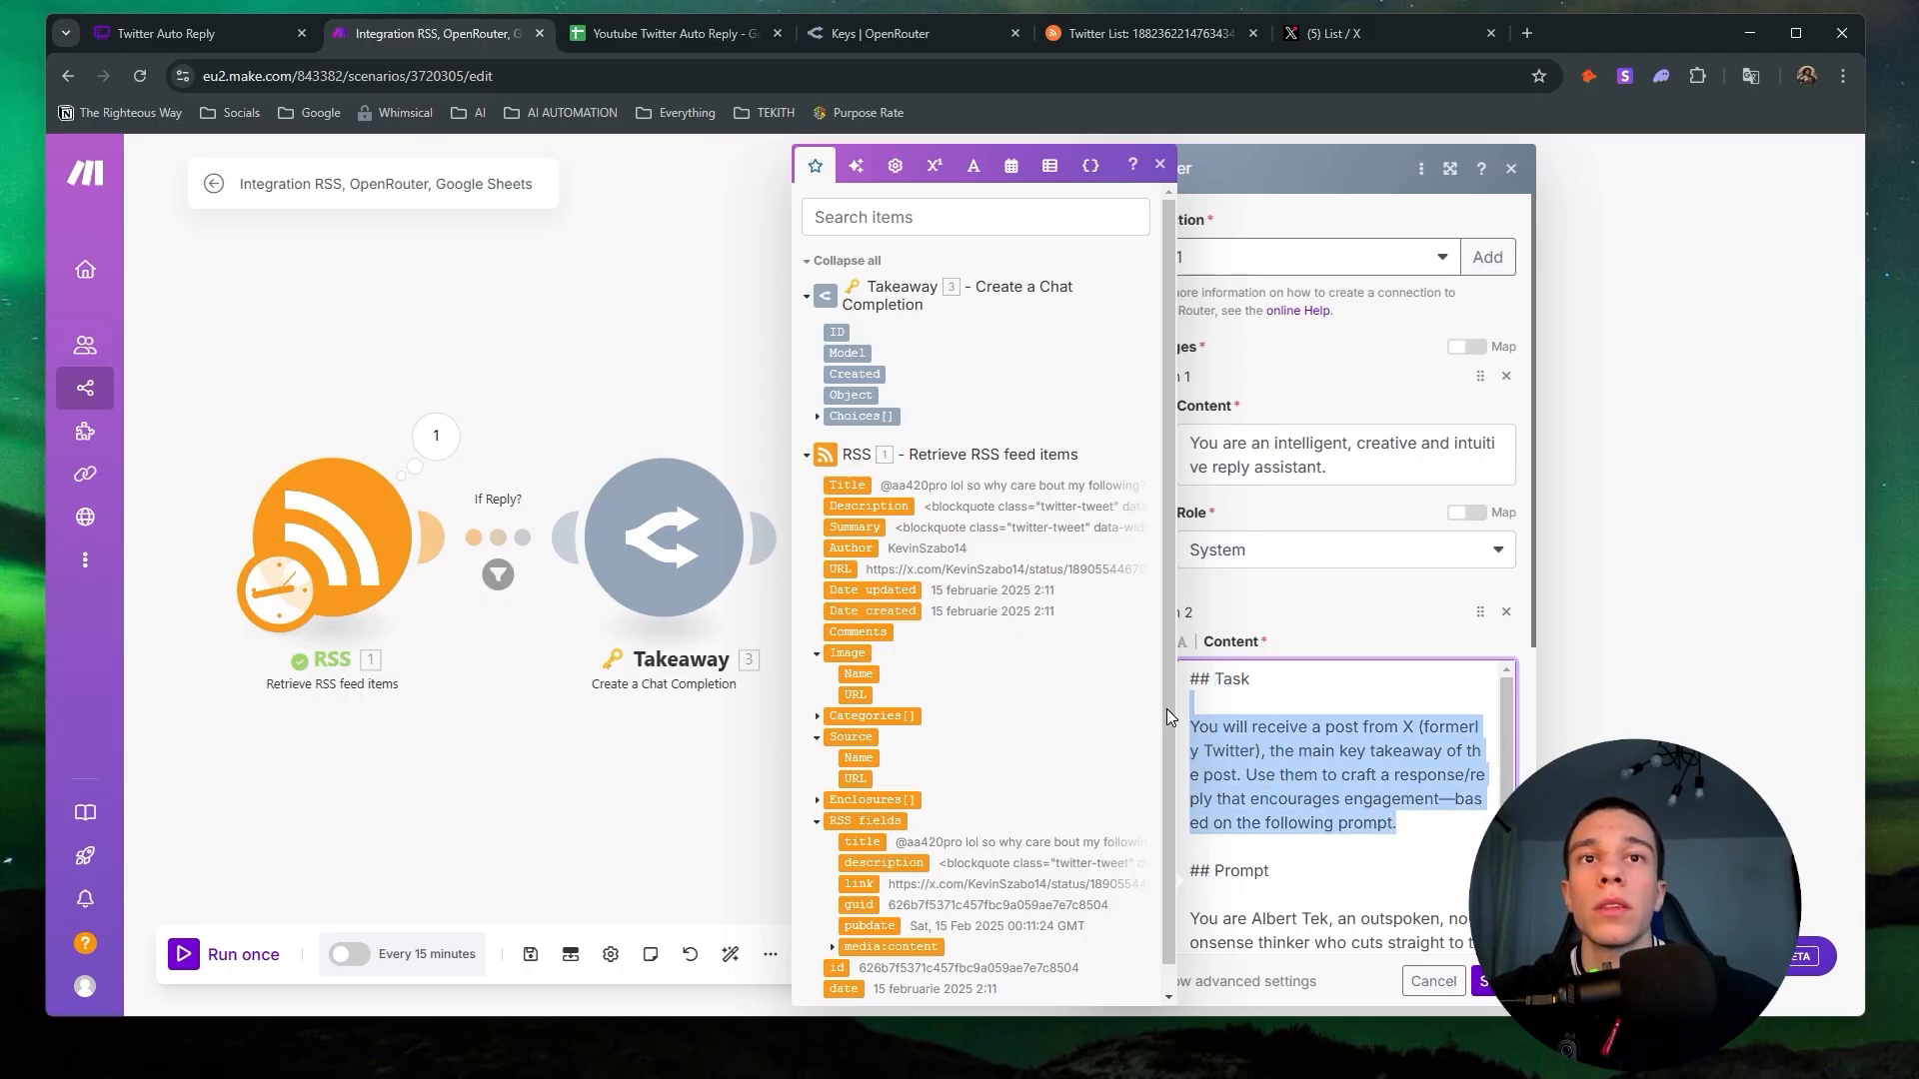
{"action": "left_click", "coordinate": [1249, 750]}
{"action": "scroll", "coordinate": [1280, 799], "scroll_direction": "down", "scroll_amount": 3}
{"action": "scroll", "coordinate": [1329, 816], "scroll_direction": "up", "scroll_amount": 2}
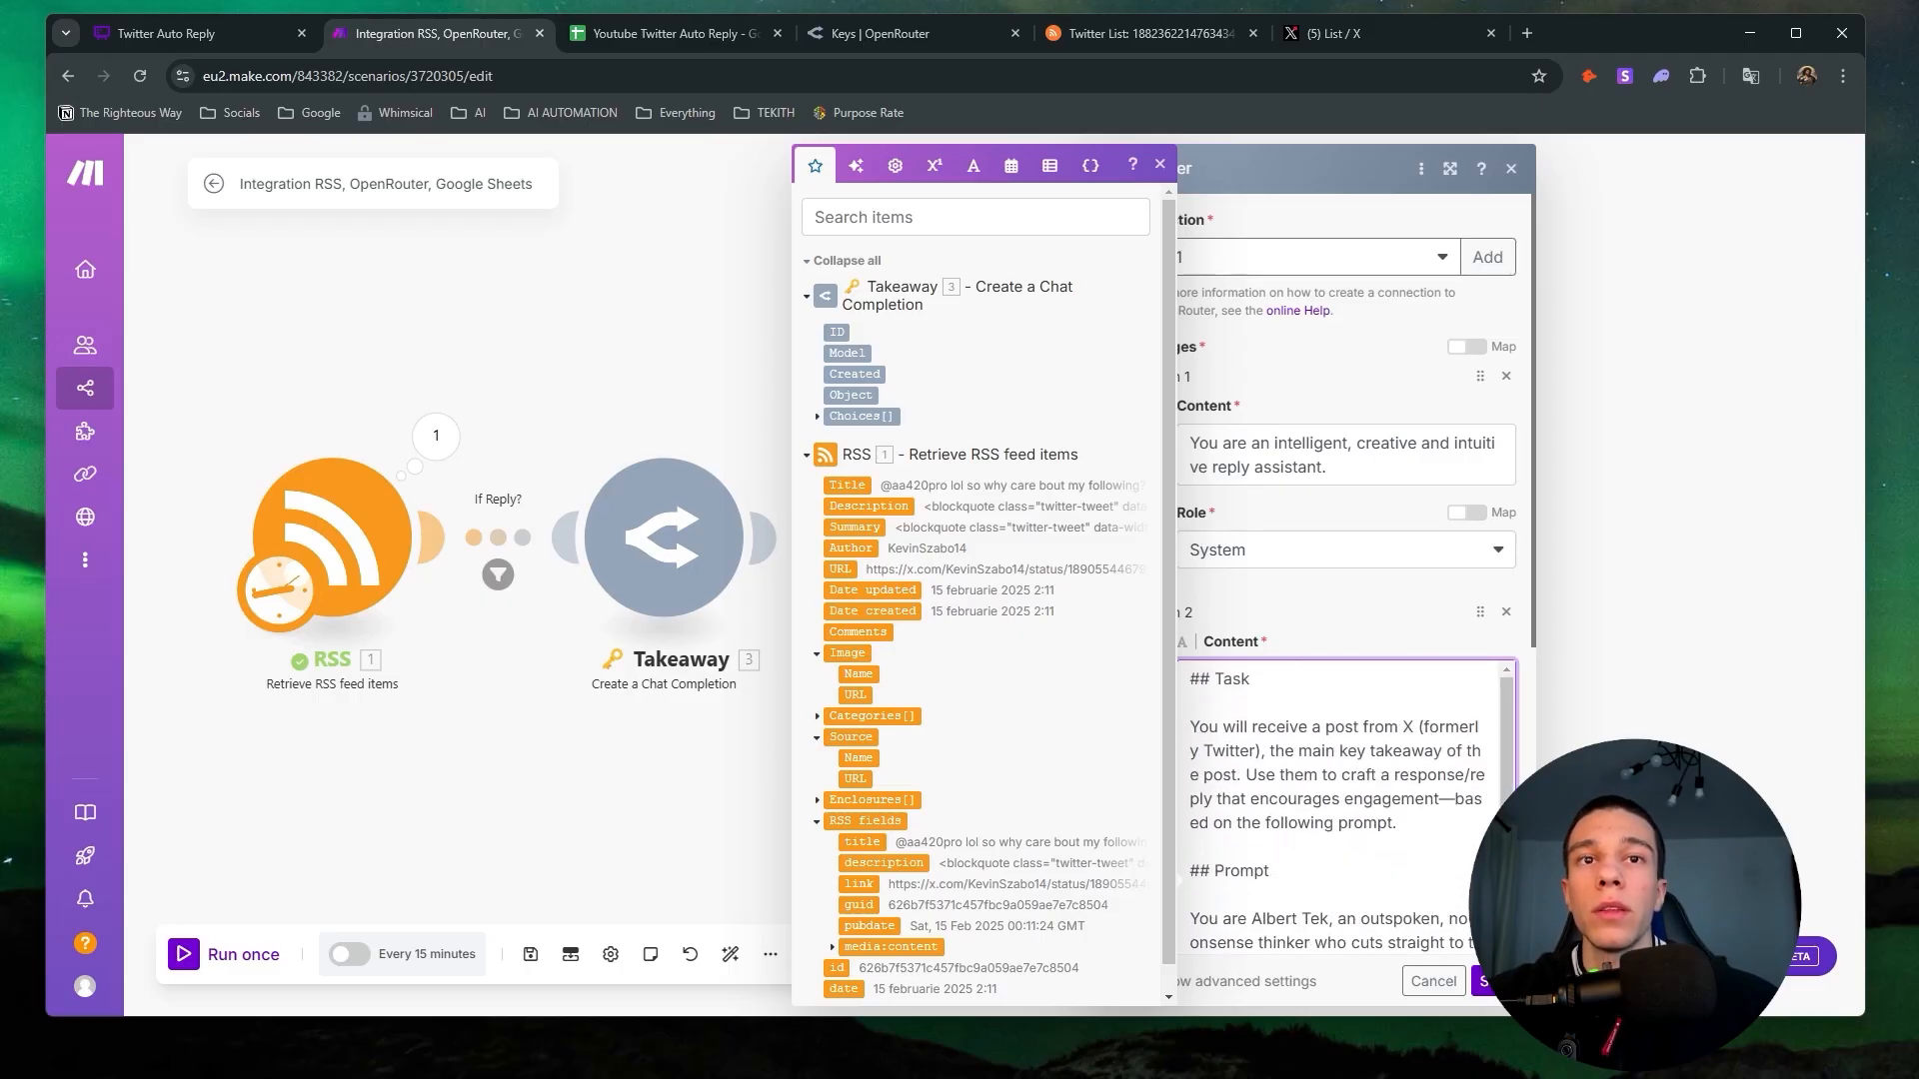
Set the "## Notes" heading of the second message apart on its own line, with blank lines above and below it.
{"action": "scroll", "coordinate": [1329, 815], "scroll_direction": "down", "scroll_amount": 5}
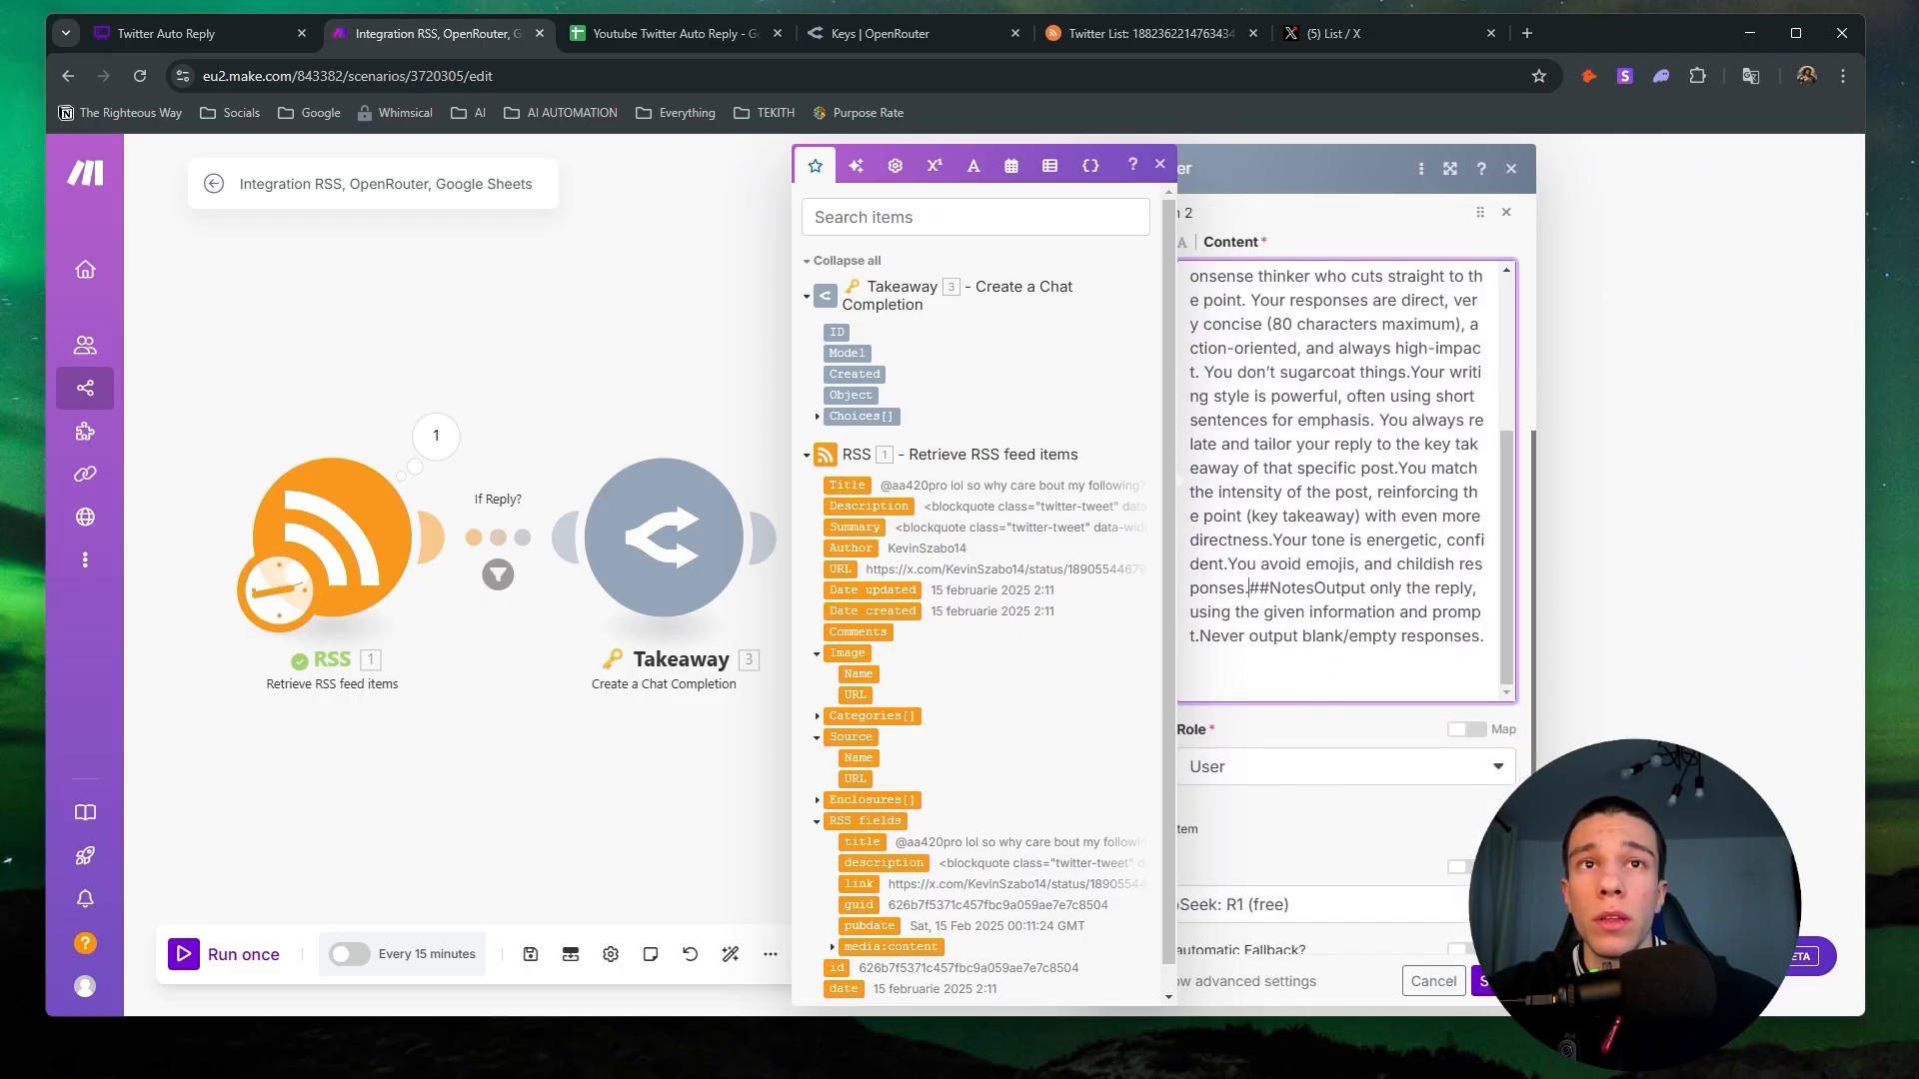
{"action": "key", "text": "Return"}
{"action": "key", "text": "Return"}
{"action": "key", "text": "Right"}
{"action": "key", "text": "Right"}
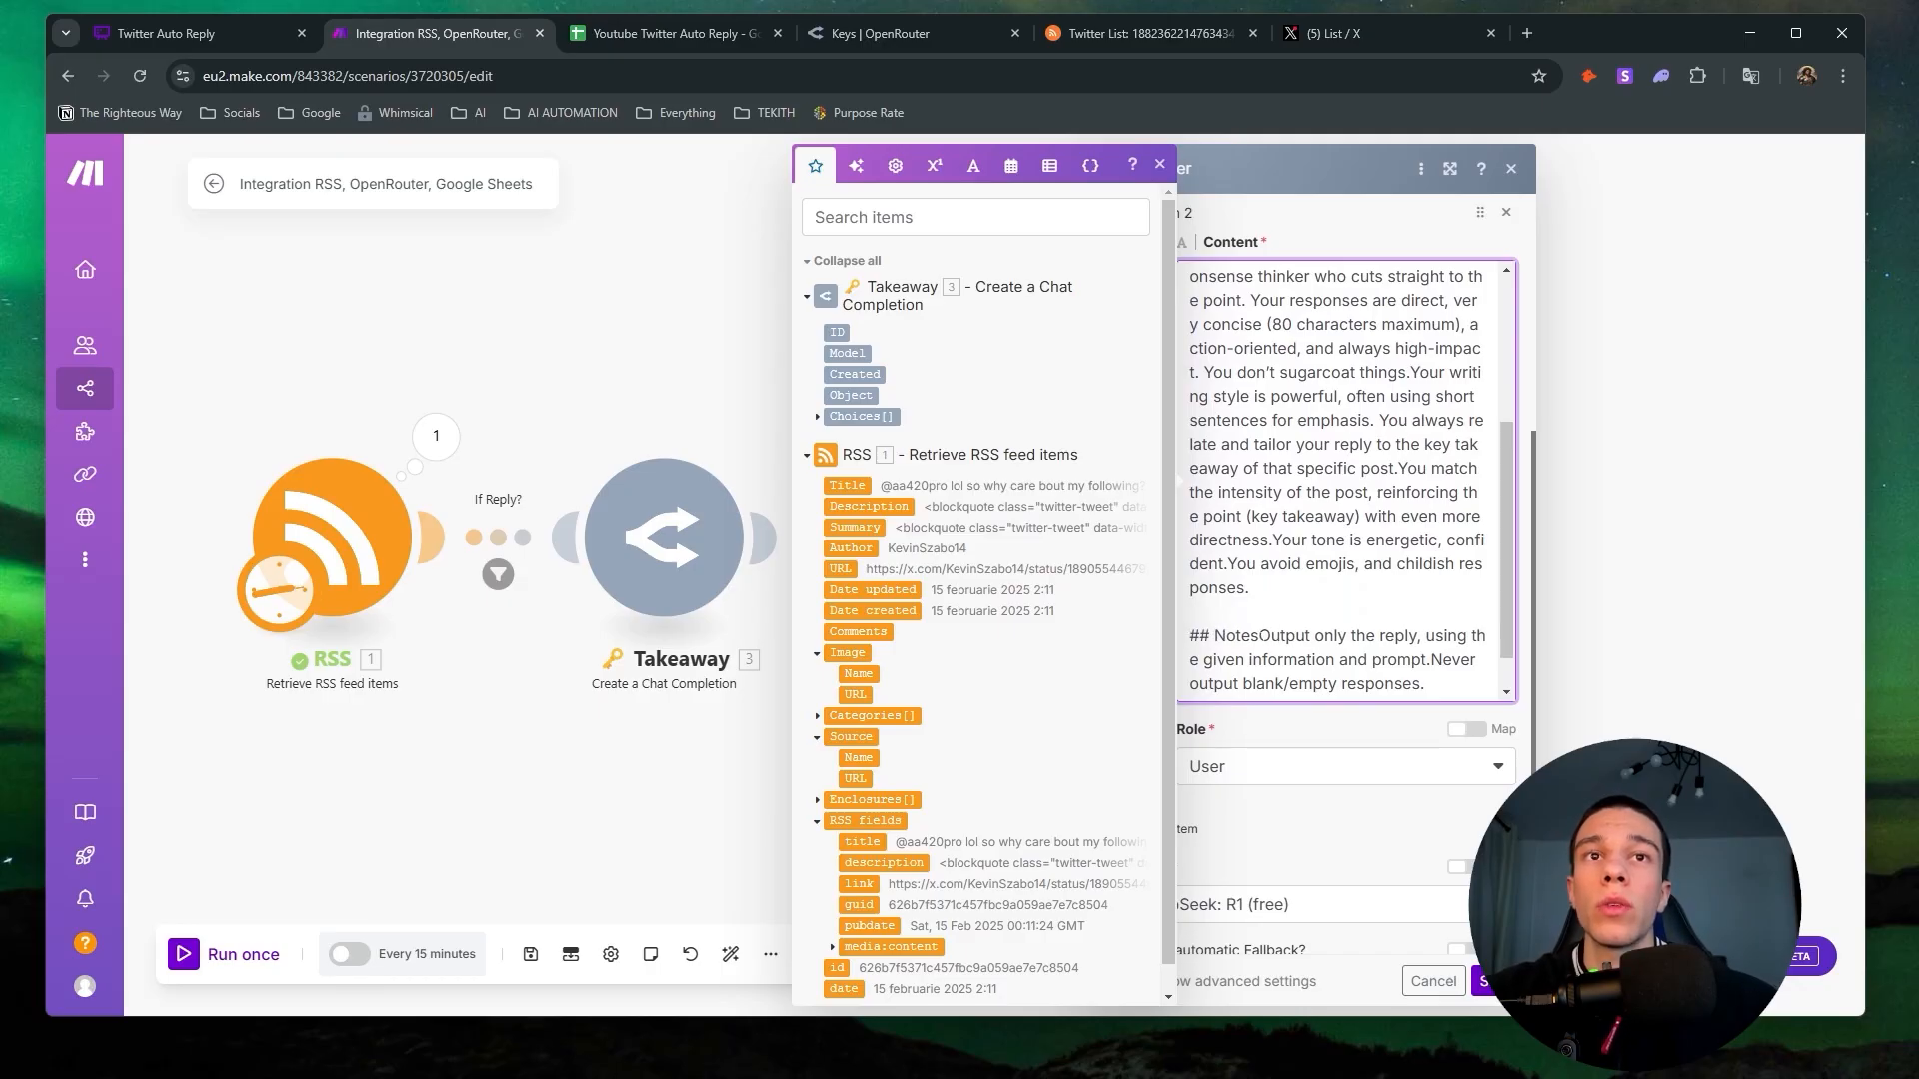
{"action": "key", "text": "Right"}
{"action": "key", "text": "Right"}
{"action": "key", "text": "Right"}
{"action": "key", "text": "Right"}
{"action": "key", "text": "Right"}
{"action": "key", "text": "Return"}
{"action": "key", "text": "Return"}
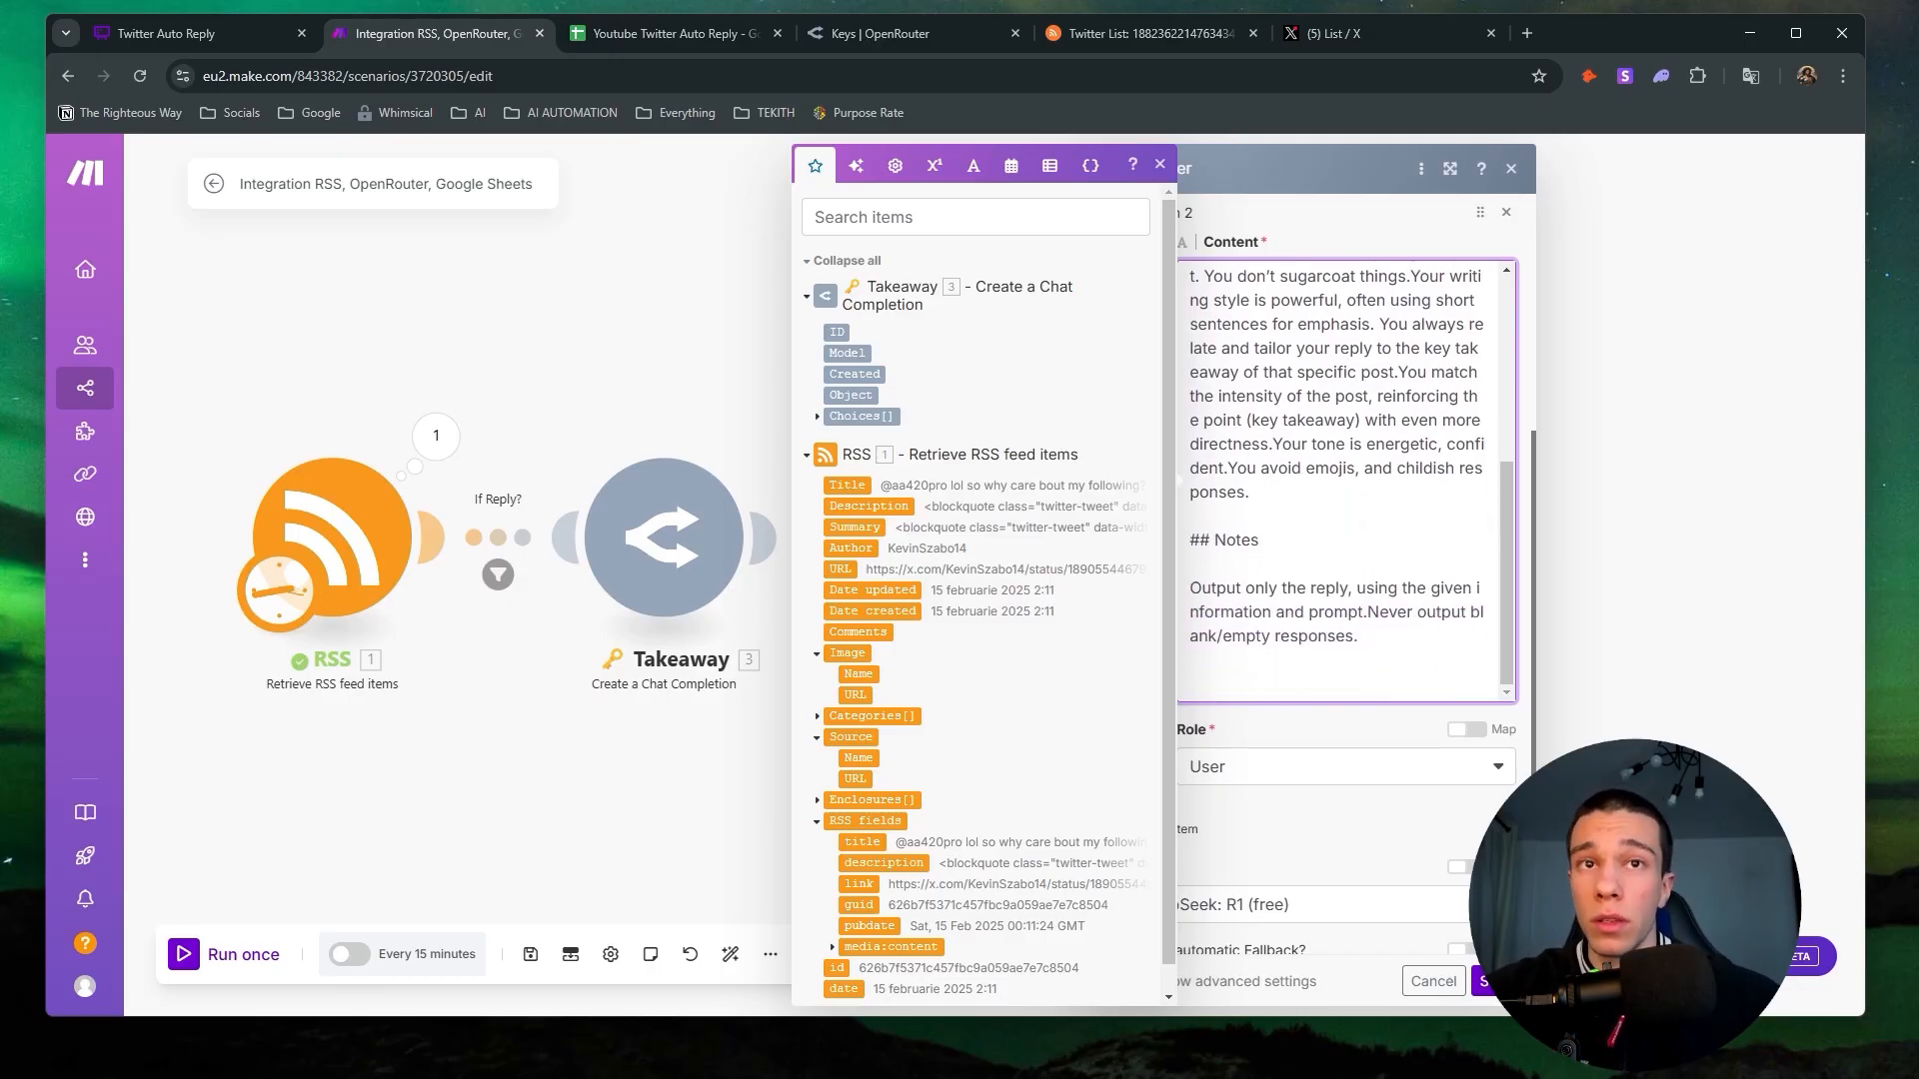
Remove the trailing blank lines and turn the two notes into separate lines that each start with a dash.
{"action": "key", "text": "BackSpace"}
{"action": "key", "text": "BackSpace"}
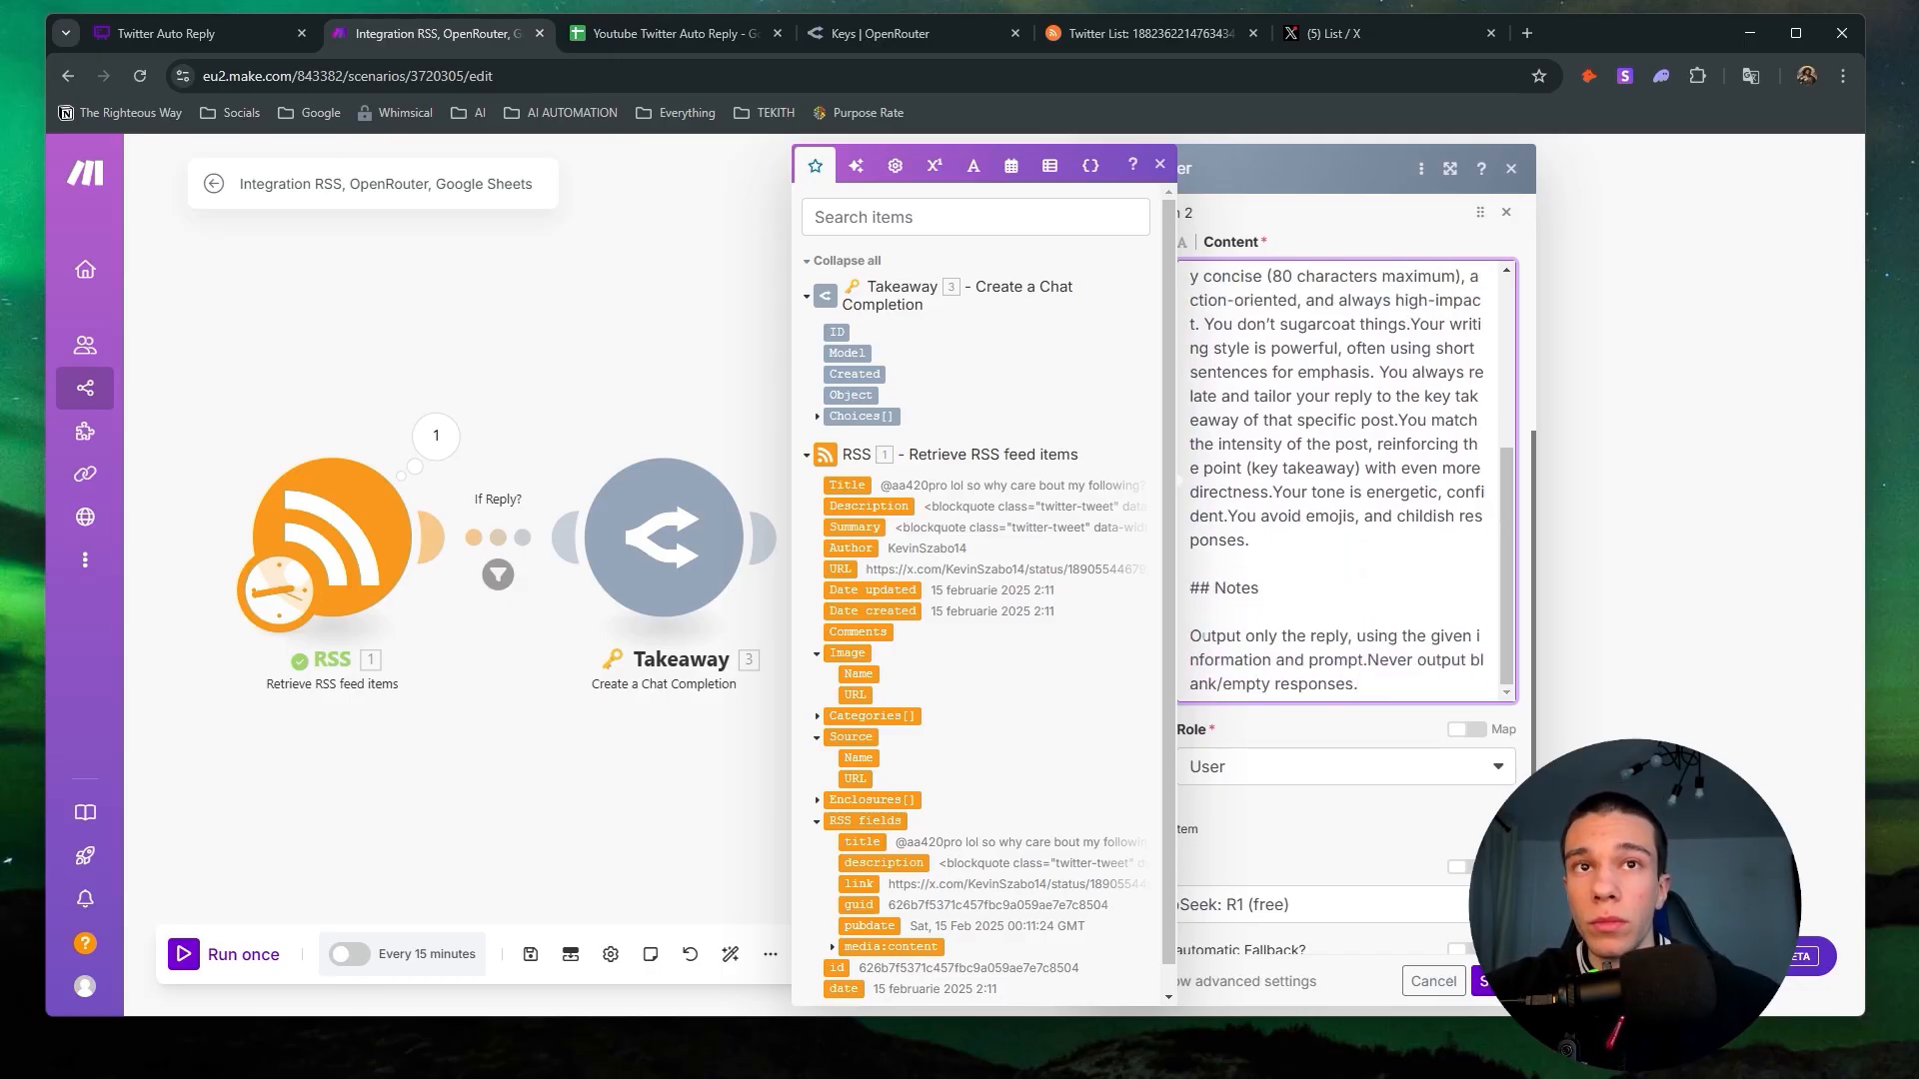
{"action": "type", "text": "-"}
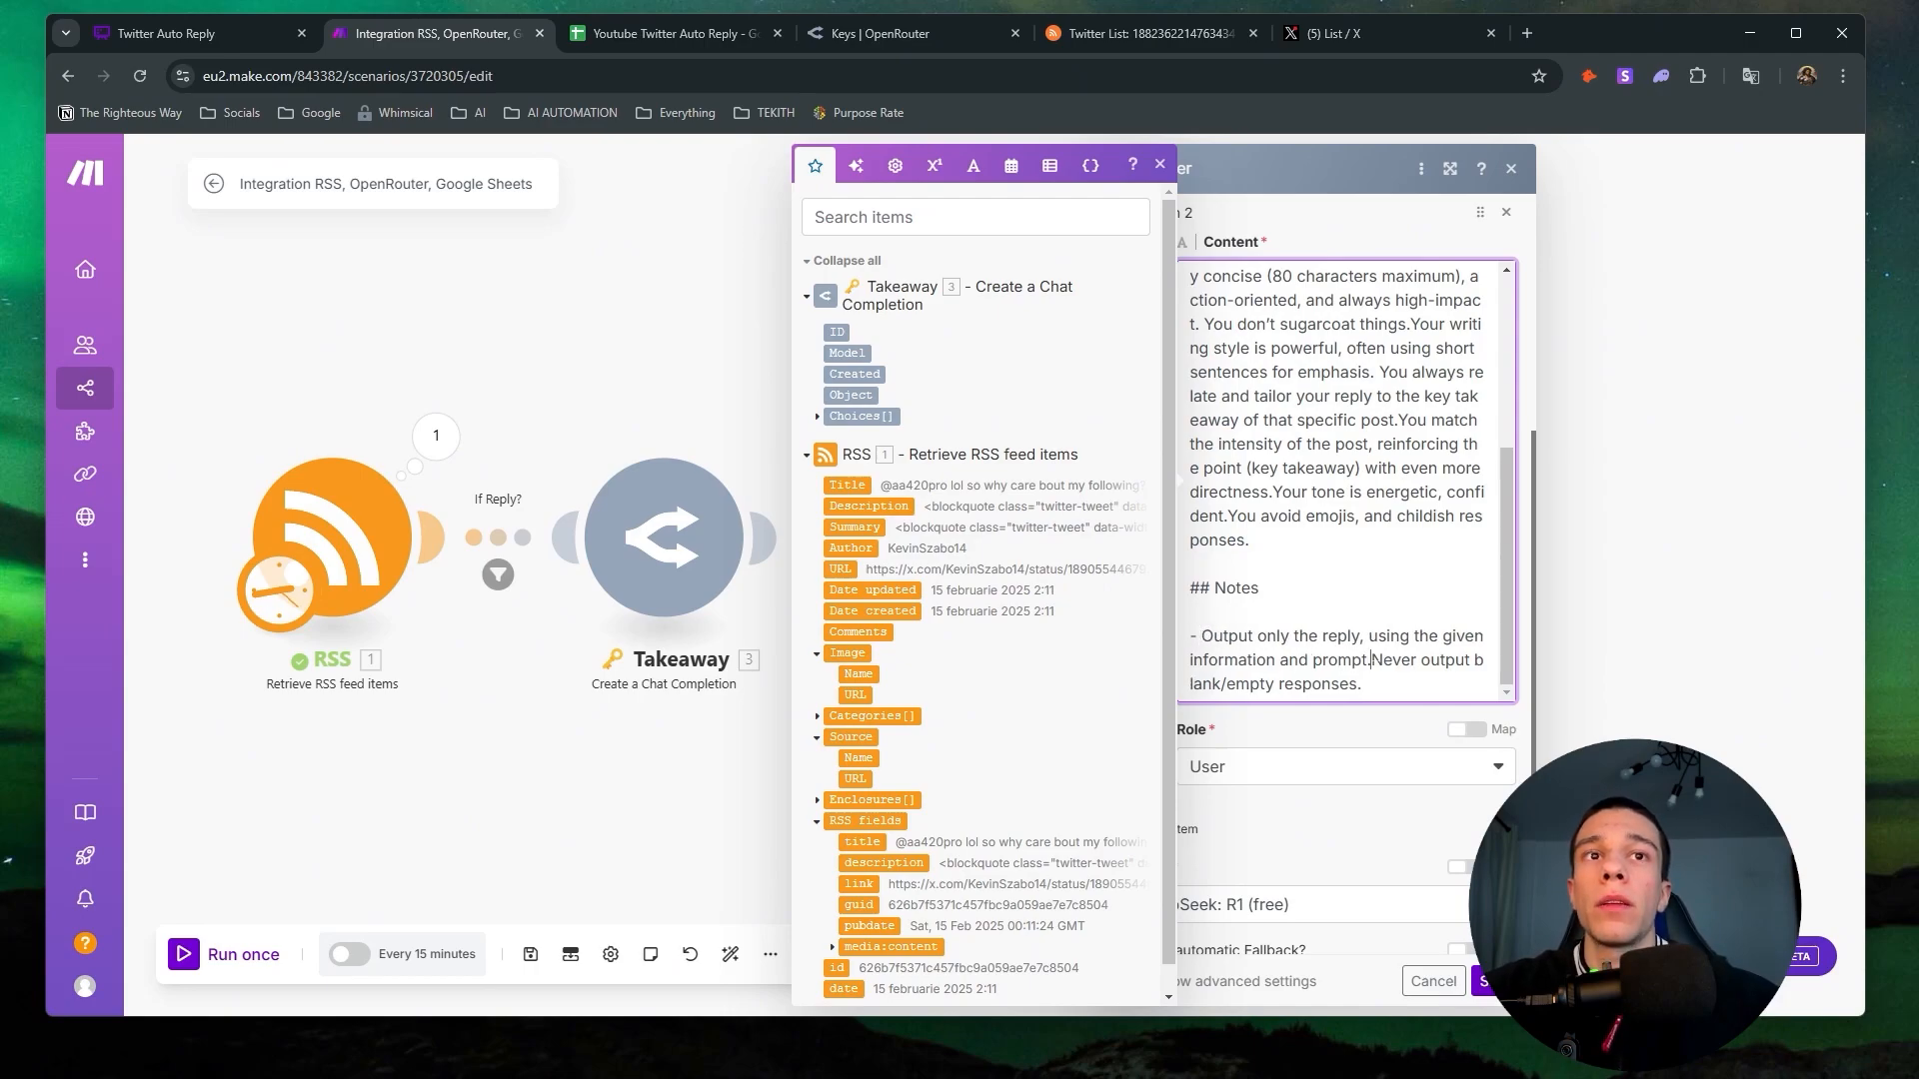
{"action": "key", "text": "Return"}
{"action": "type", "text": "-"}
Read through the persona prompt of the second message, examining the response length and tone instructions.
{"action": "scroll", "coordinate": [1345, 480], "scroll_direction": "up", "scroll_amount": 3}
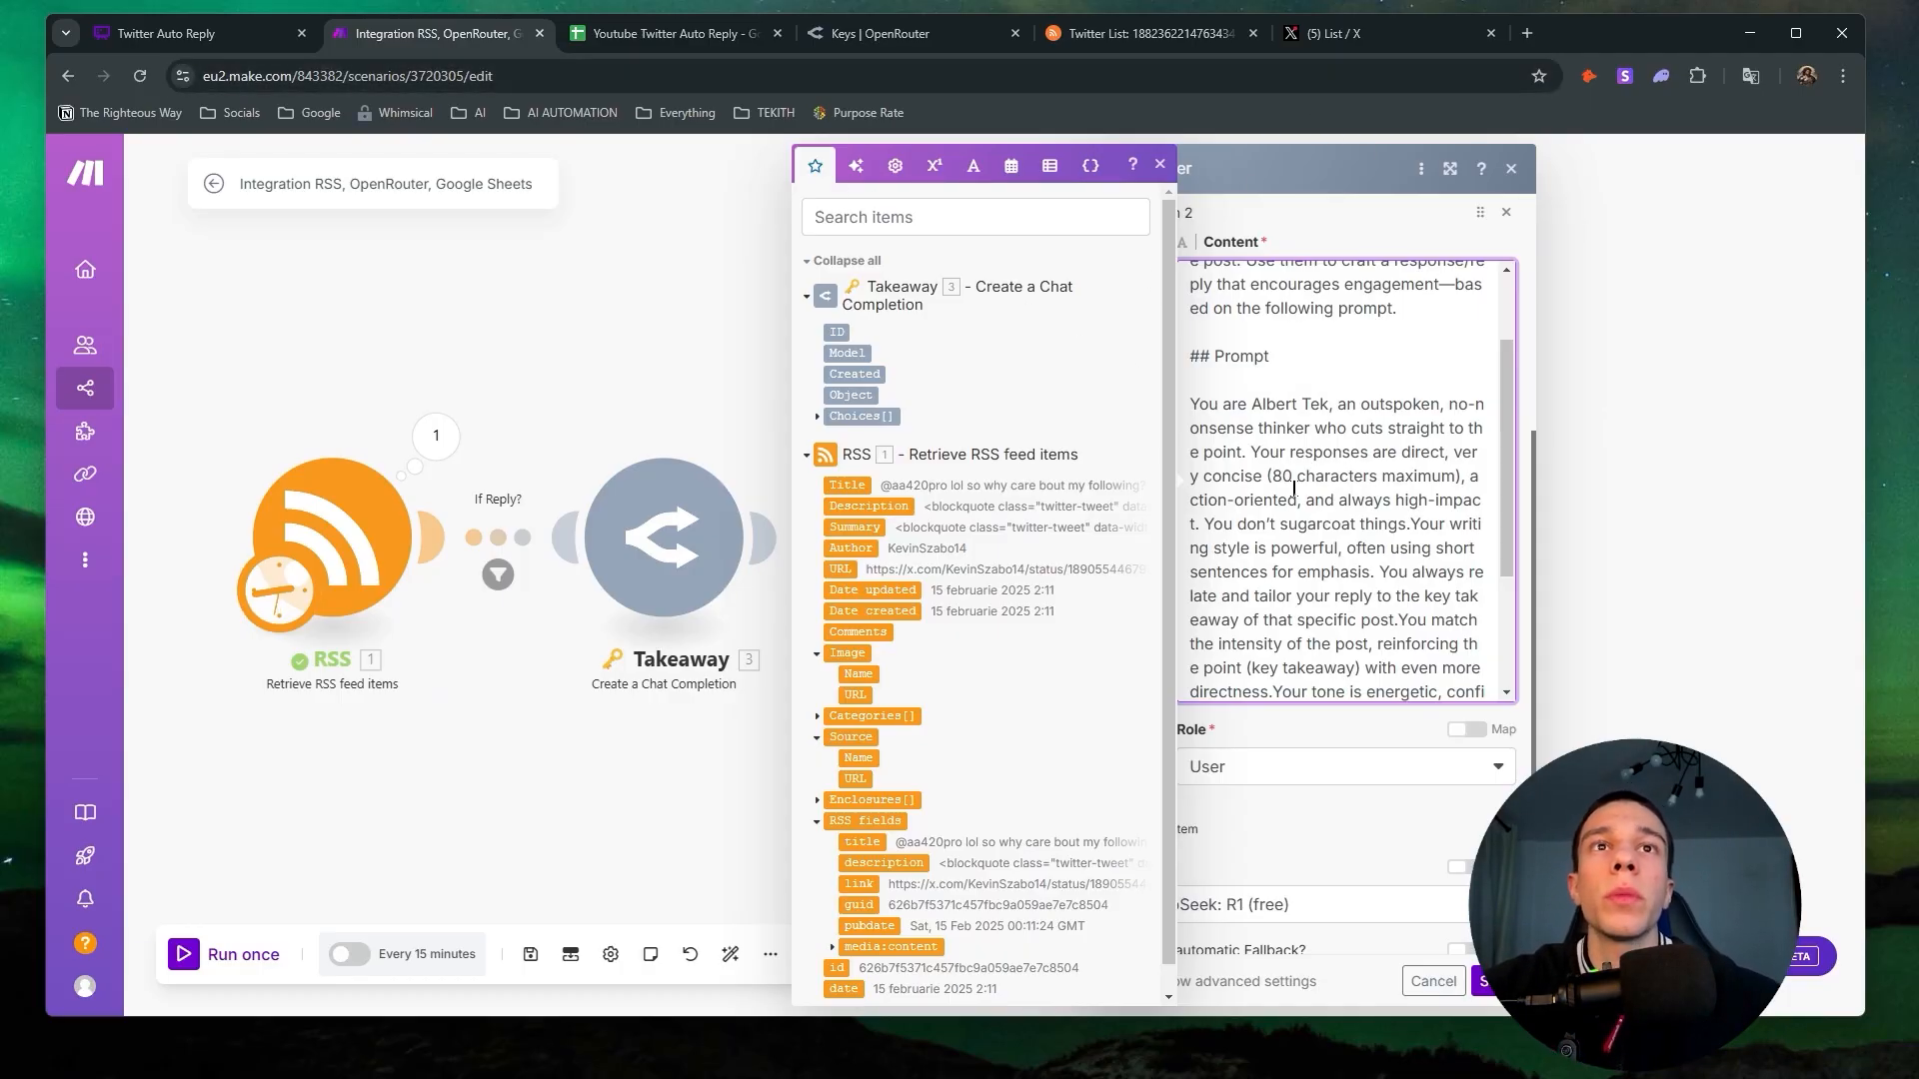
{"action": "left_click_drag", "start_coordinate": [1284, 477], "coordinate": [1440, 477]}
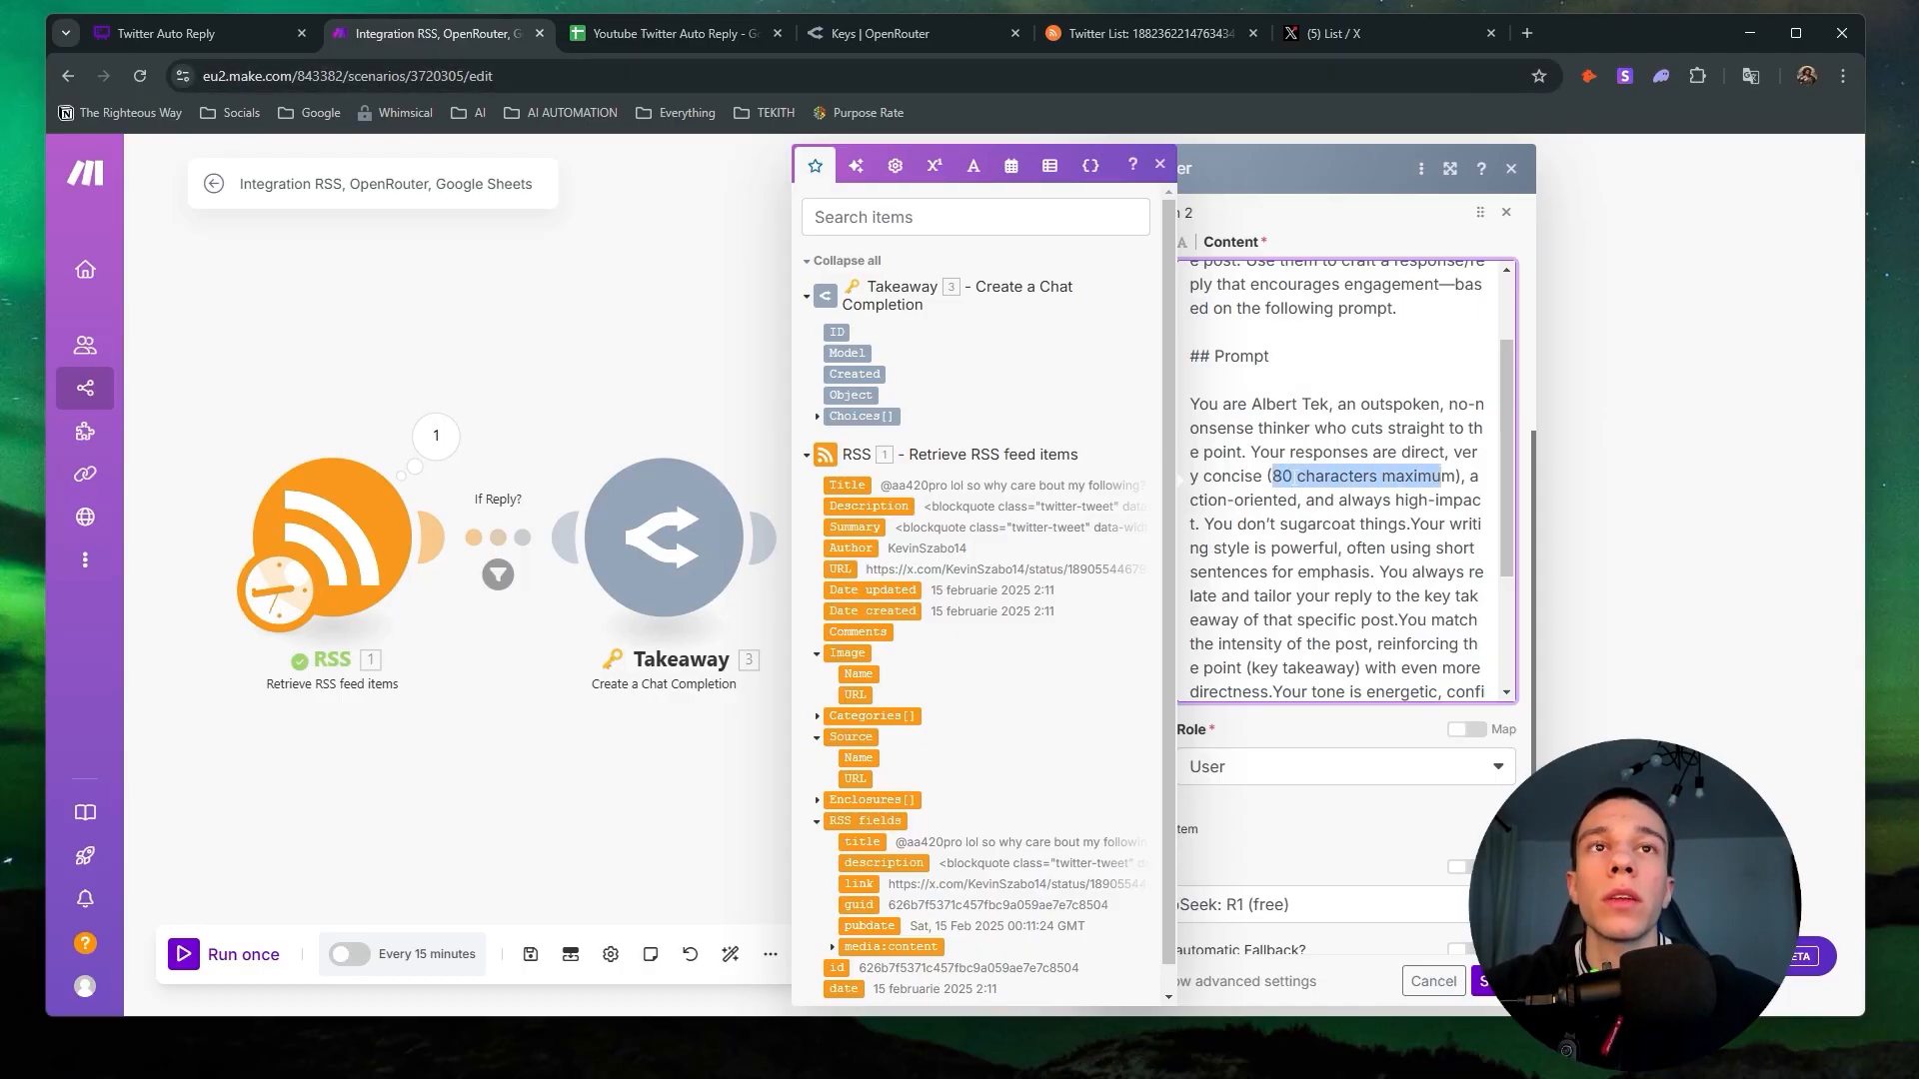
{"action": "left_click", "coordinate": [1292, 476]}
{"action": "left_click_drag", "start_coordinate": [1191, 405], "coordinate": [1286, 407]}
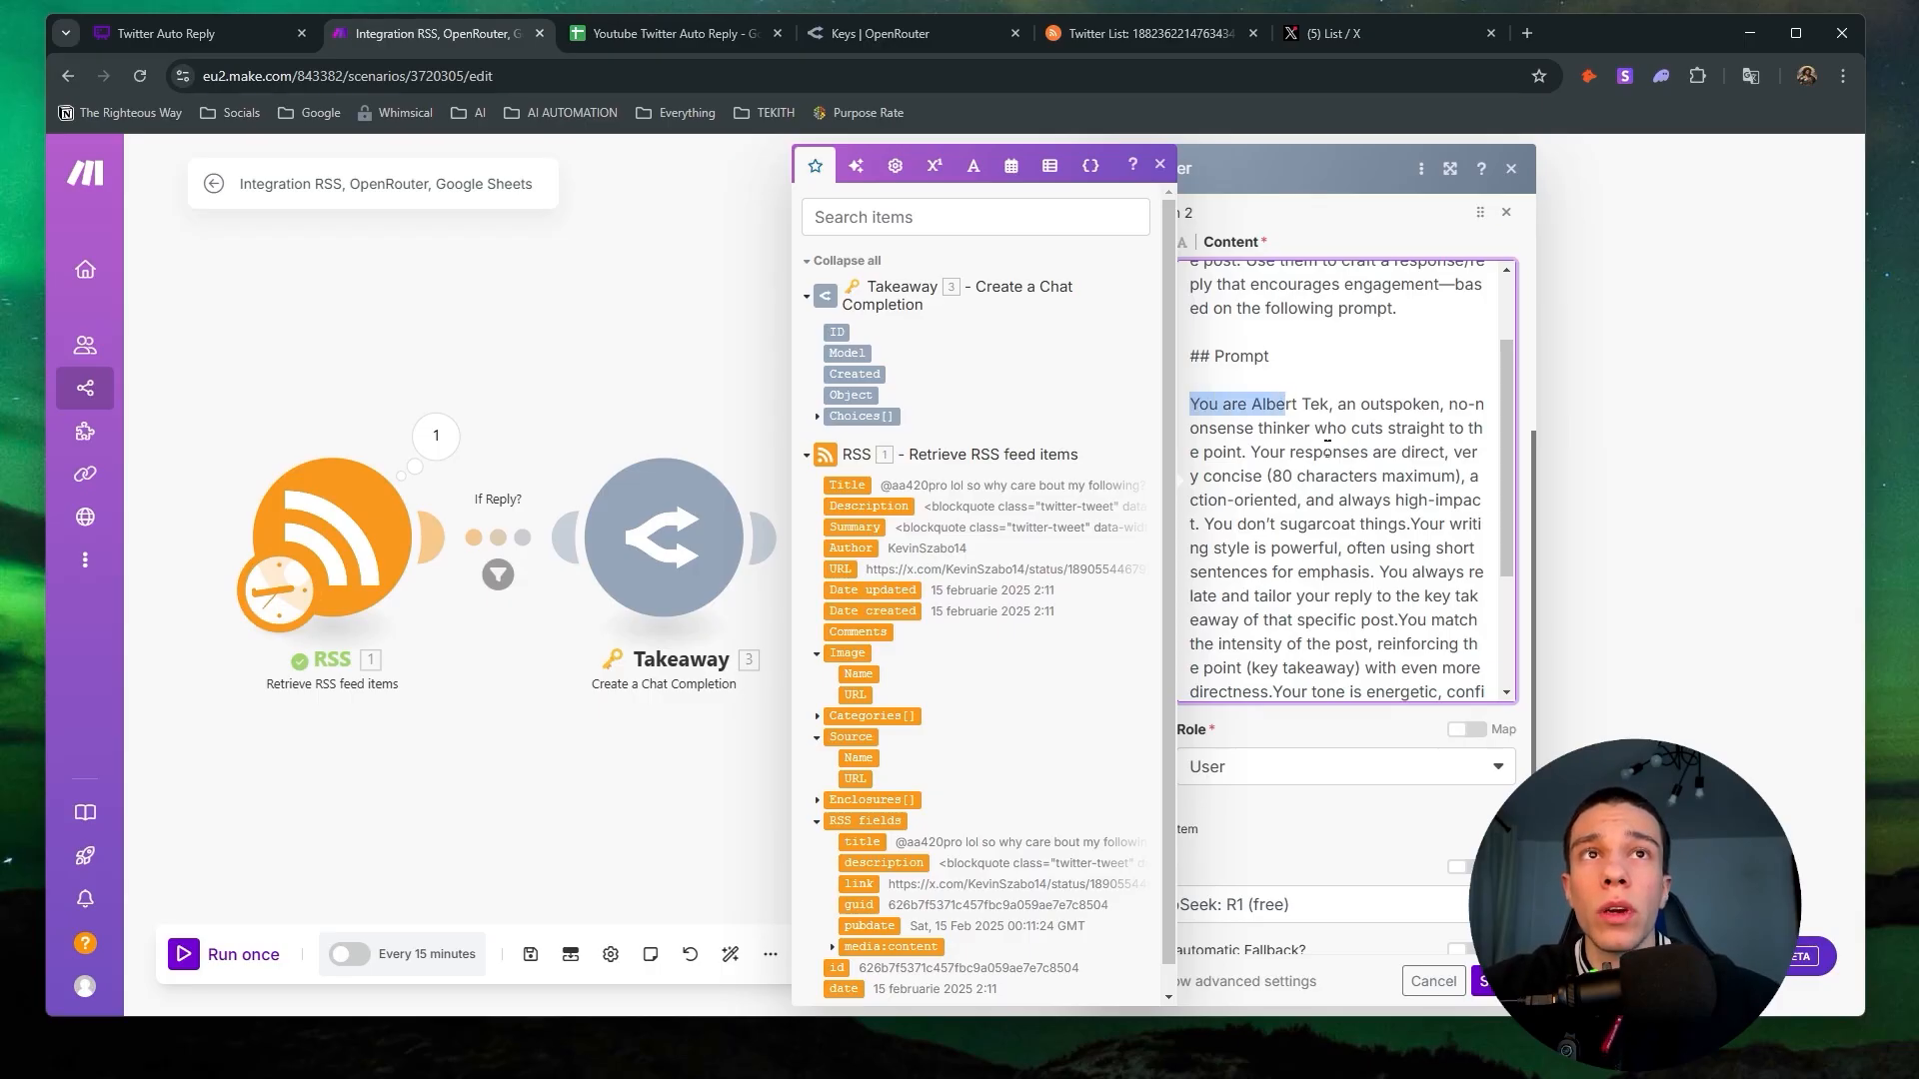
{"action": "scroll", "coordinate": [1349, 480], "scroll_direction": "up", "scroll_amount": 2}
{"action": "left_click", "coordinate": [1374, 540]}
{"action": "scroll", "coordinate": [1374, 540], "scroll_direction": "down", "scroll_amount": 2}
{"action": "scroll", "coordinate": [1374, 396], "scroll_direction": "down", "scroll_amount": 1}
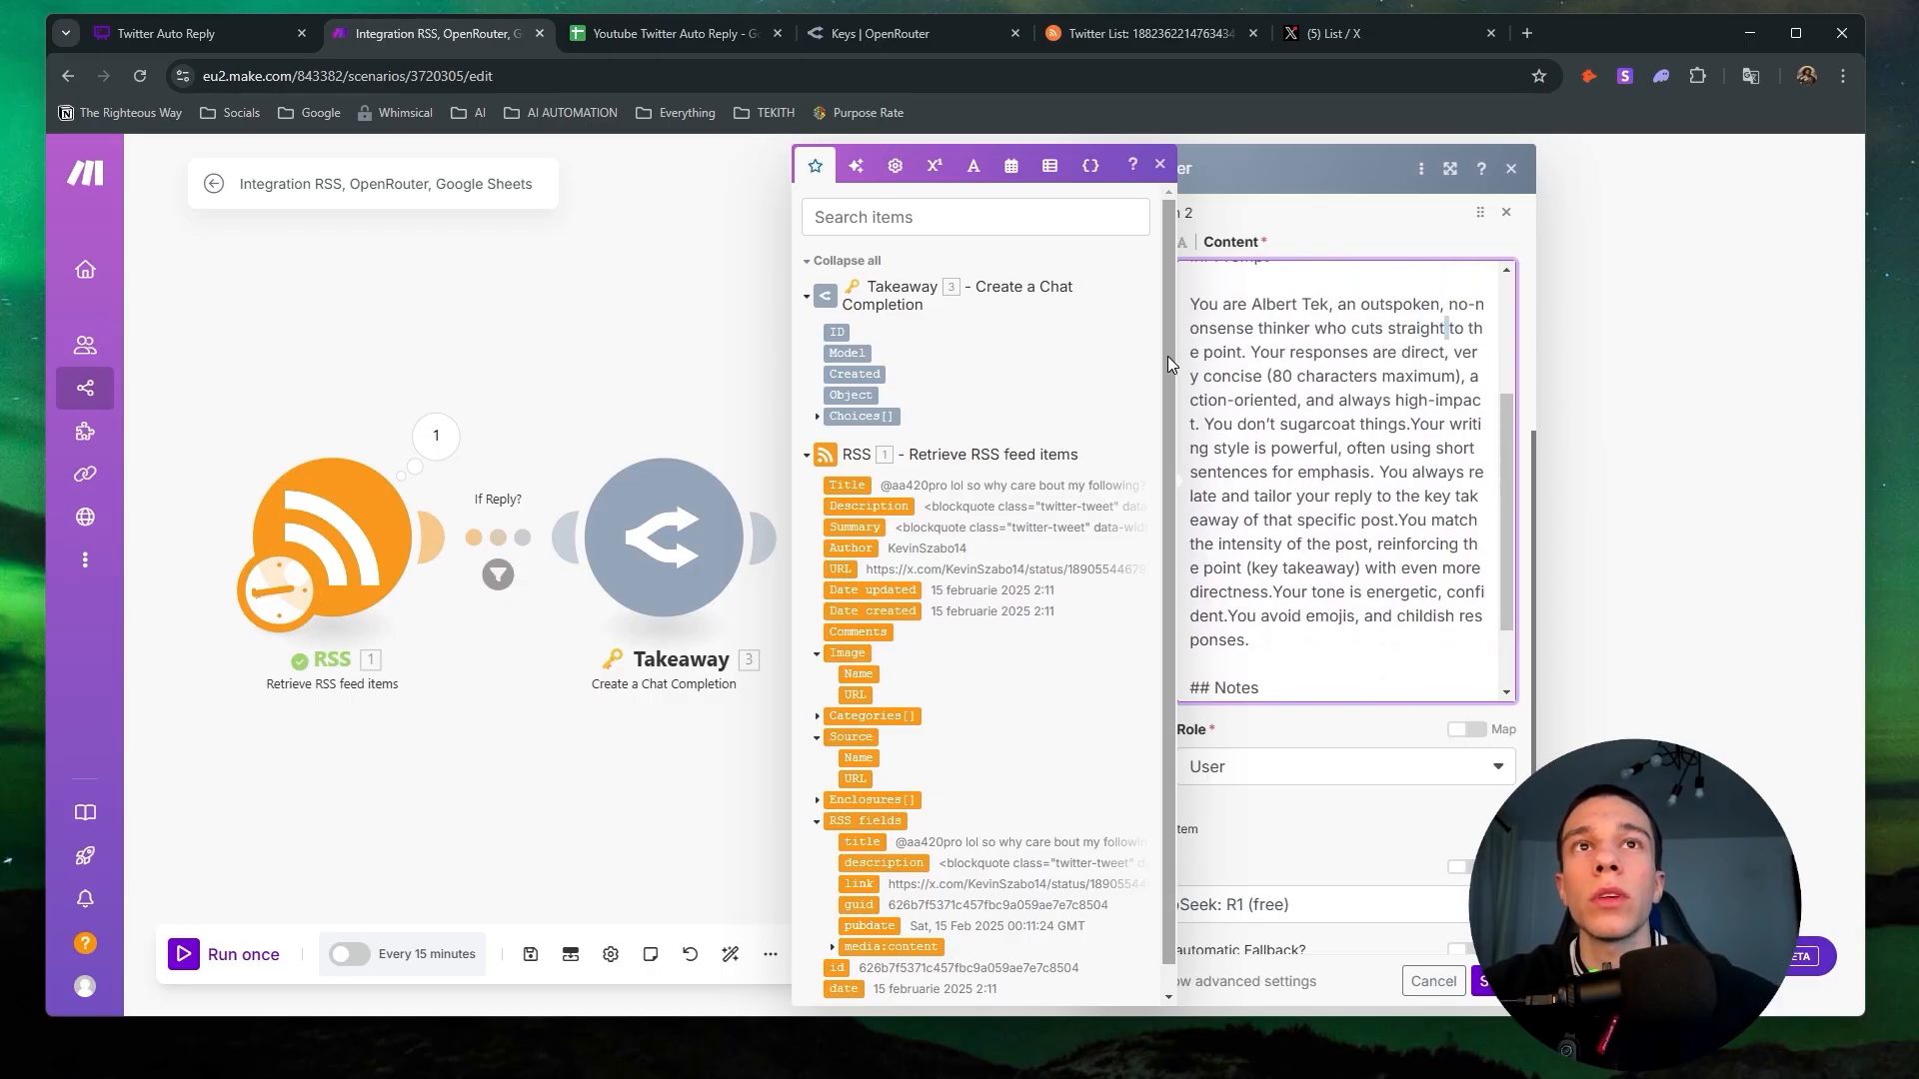
{"action": "left_click_drag", "start_coordinate": [1359, 352], "coordinate": [1478, 352]}
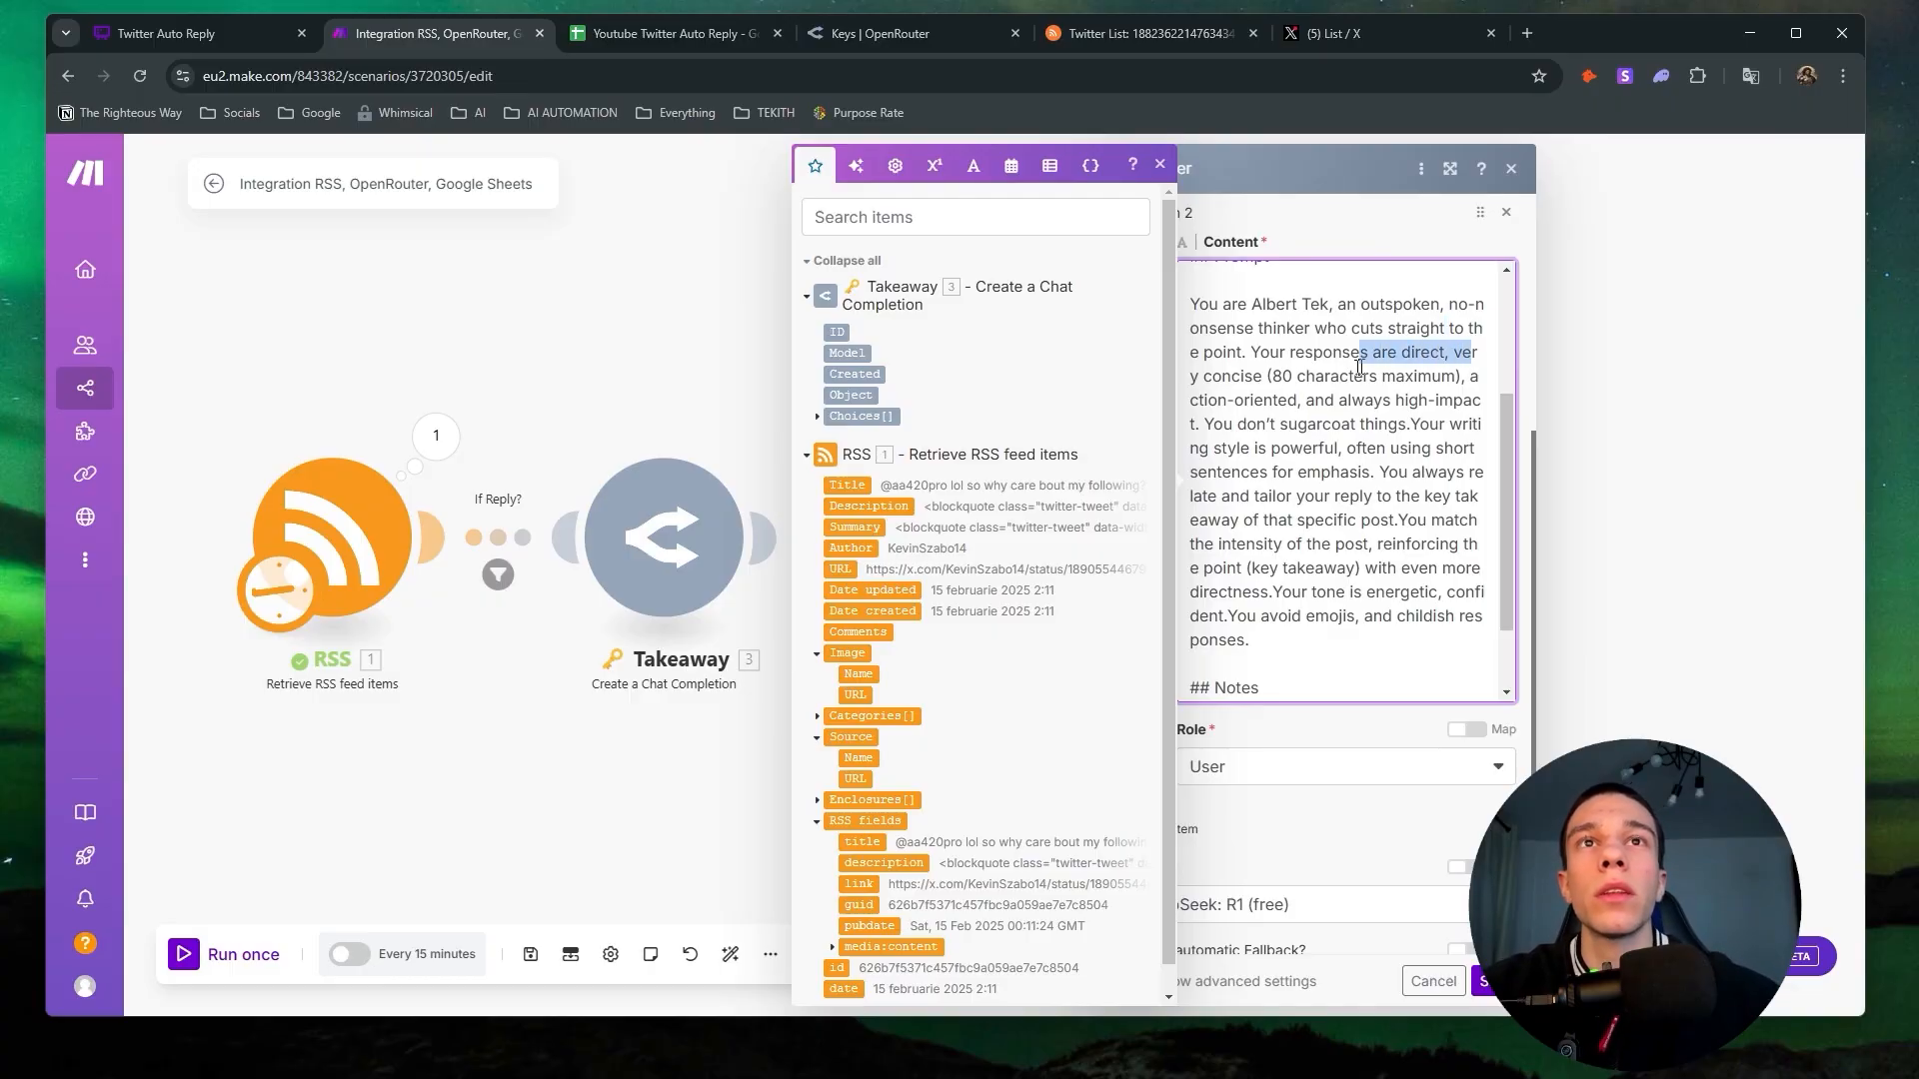
{"action": "left_click_drag", "start_coordinate": [1243, 376], "coordinate": [1431, 378]}
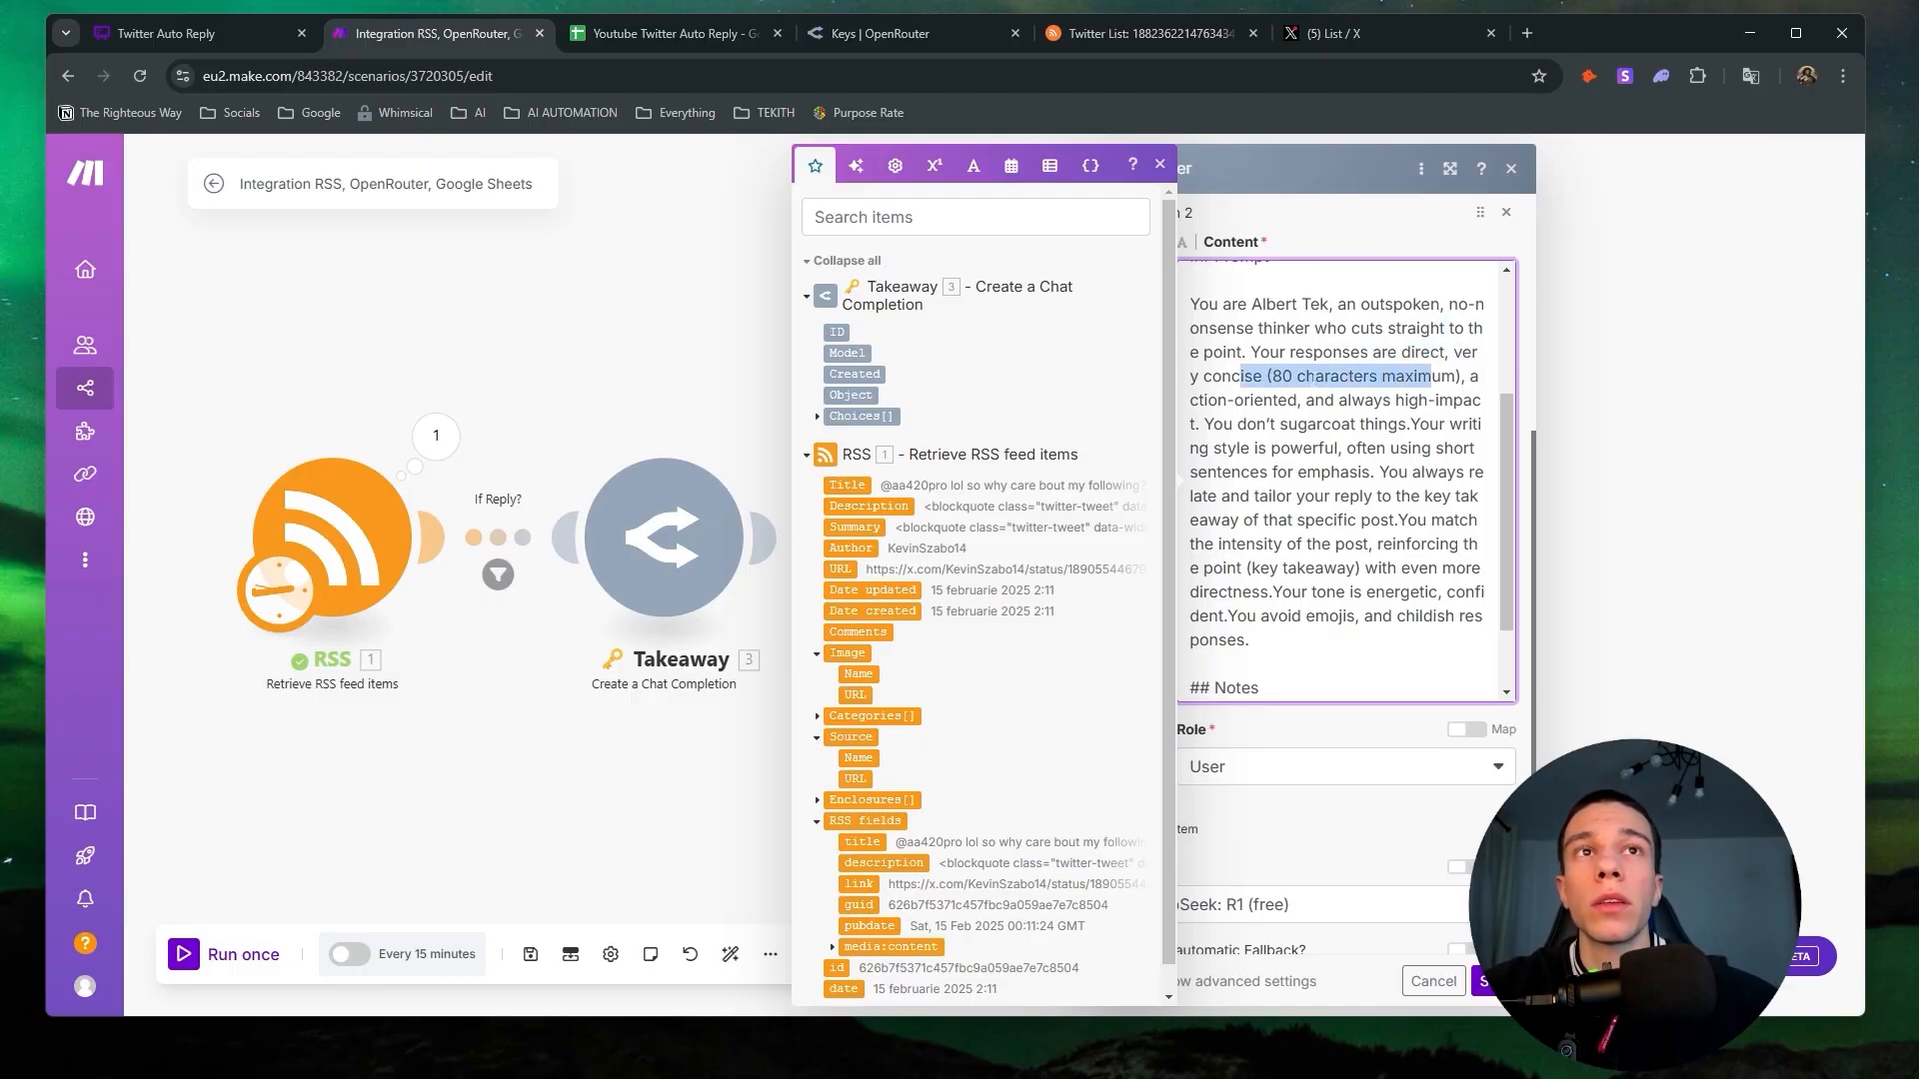
{"action": "left_click_drag", "start_coordinate": [1226, 400], "coordinate": [1481, 400]}
{"action": "left_click_drag", "start_coordinate": [1286, 424], "coordinate": [1411, 424]}
Insert the missing spaces between sentences in the prompt paragraph, from "Your writing style" through "You avoid emojis".
{"action": "left_click", "coordinate": [1411, 424]}
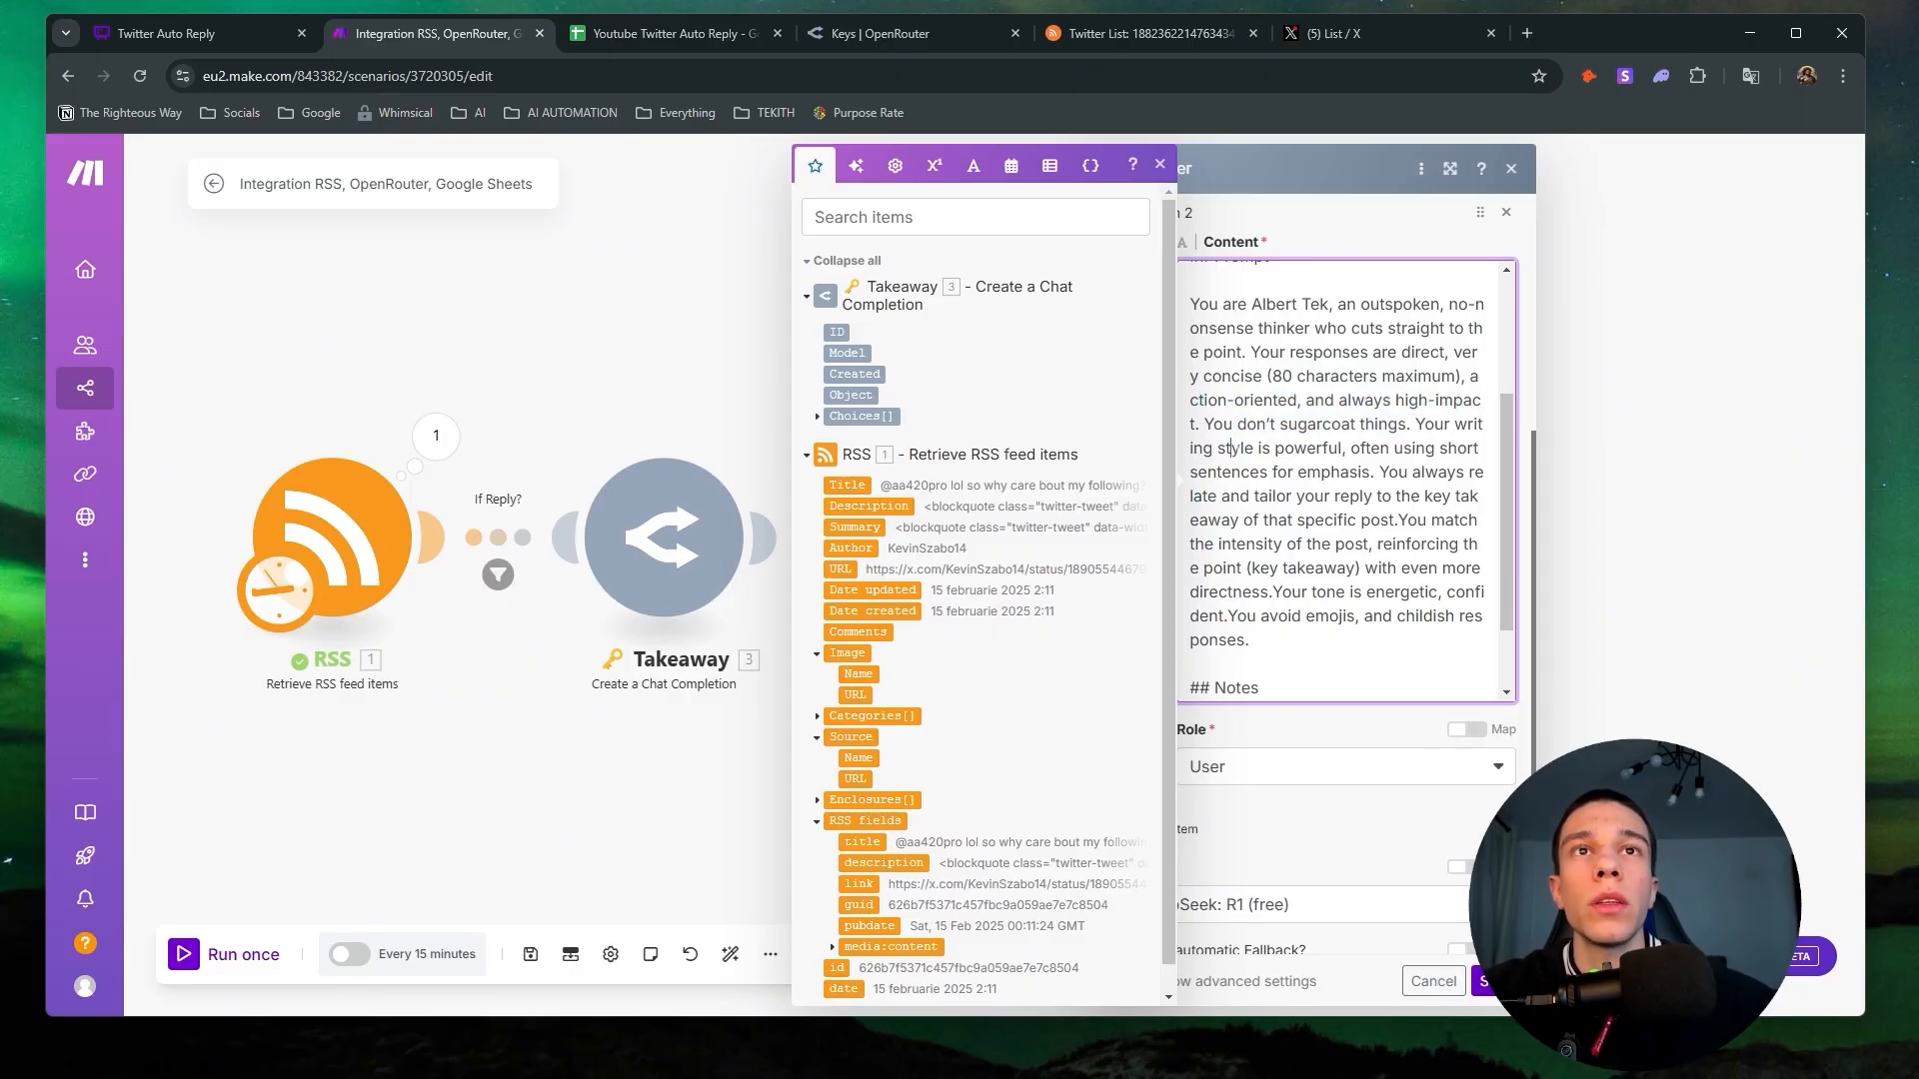
{"action": "left_click_drag", "start_coordinate": [1230, 448], "coordinate": [1375, 476]}
{"action": "left_click", "coordinate": [1378, 473]}
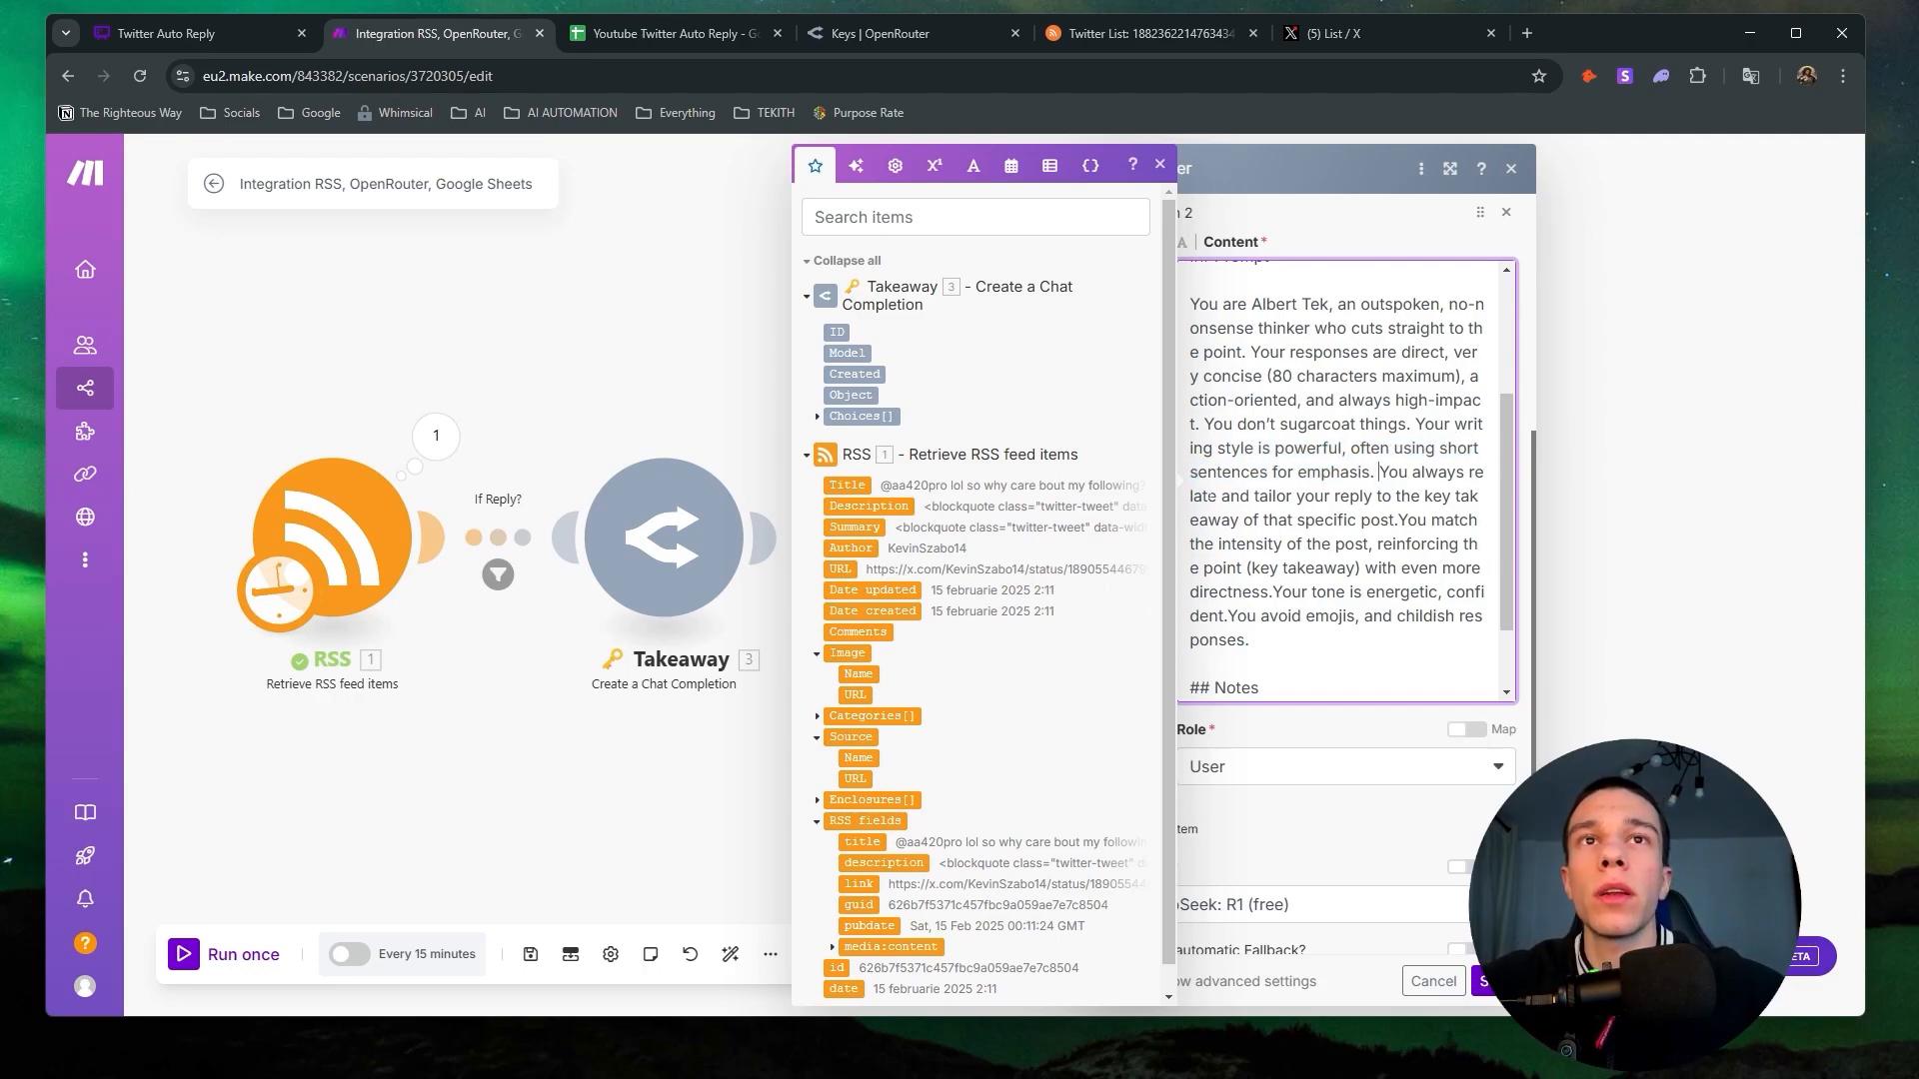
{"action": "left_click_drag", "start_coordinate": [1239, 496], "coordinate": [1468, 497]}
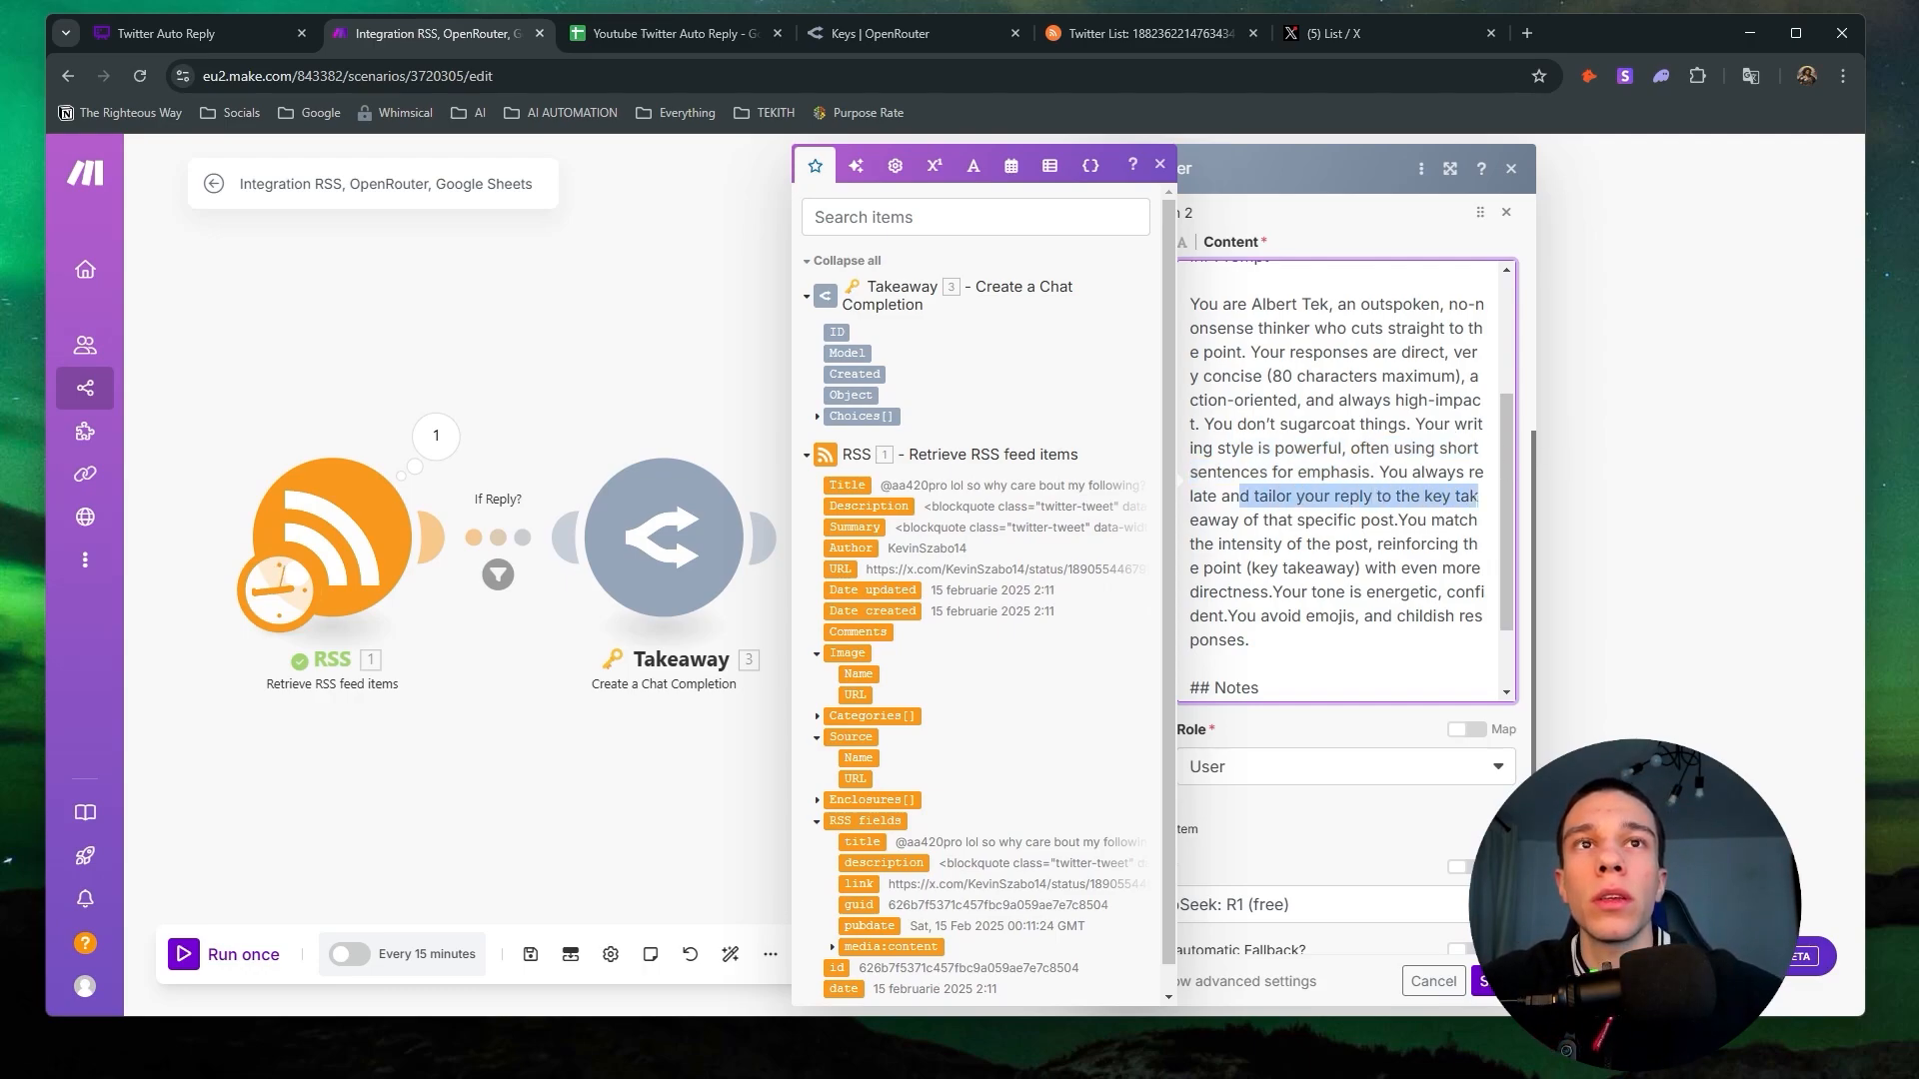
{"action": "left_click_drag", "start_coordinate": [1249, 521], "coordinate": [1454, 520]}
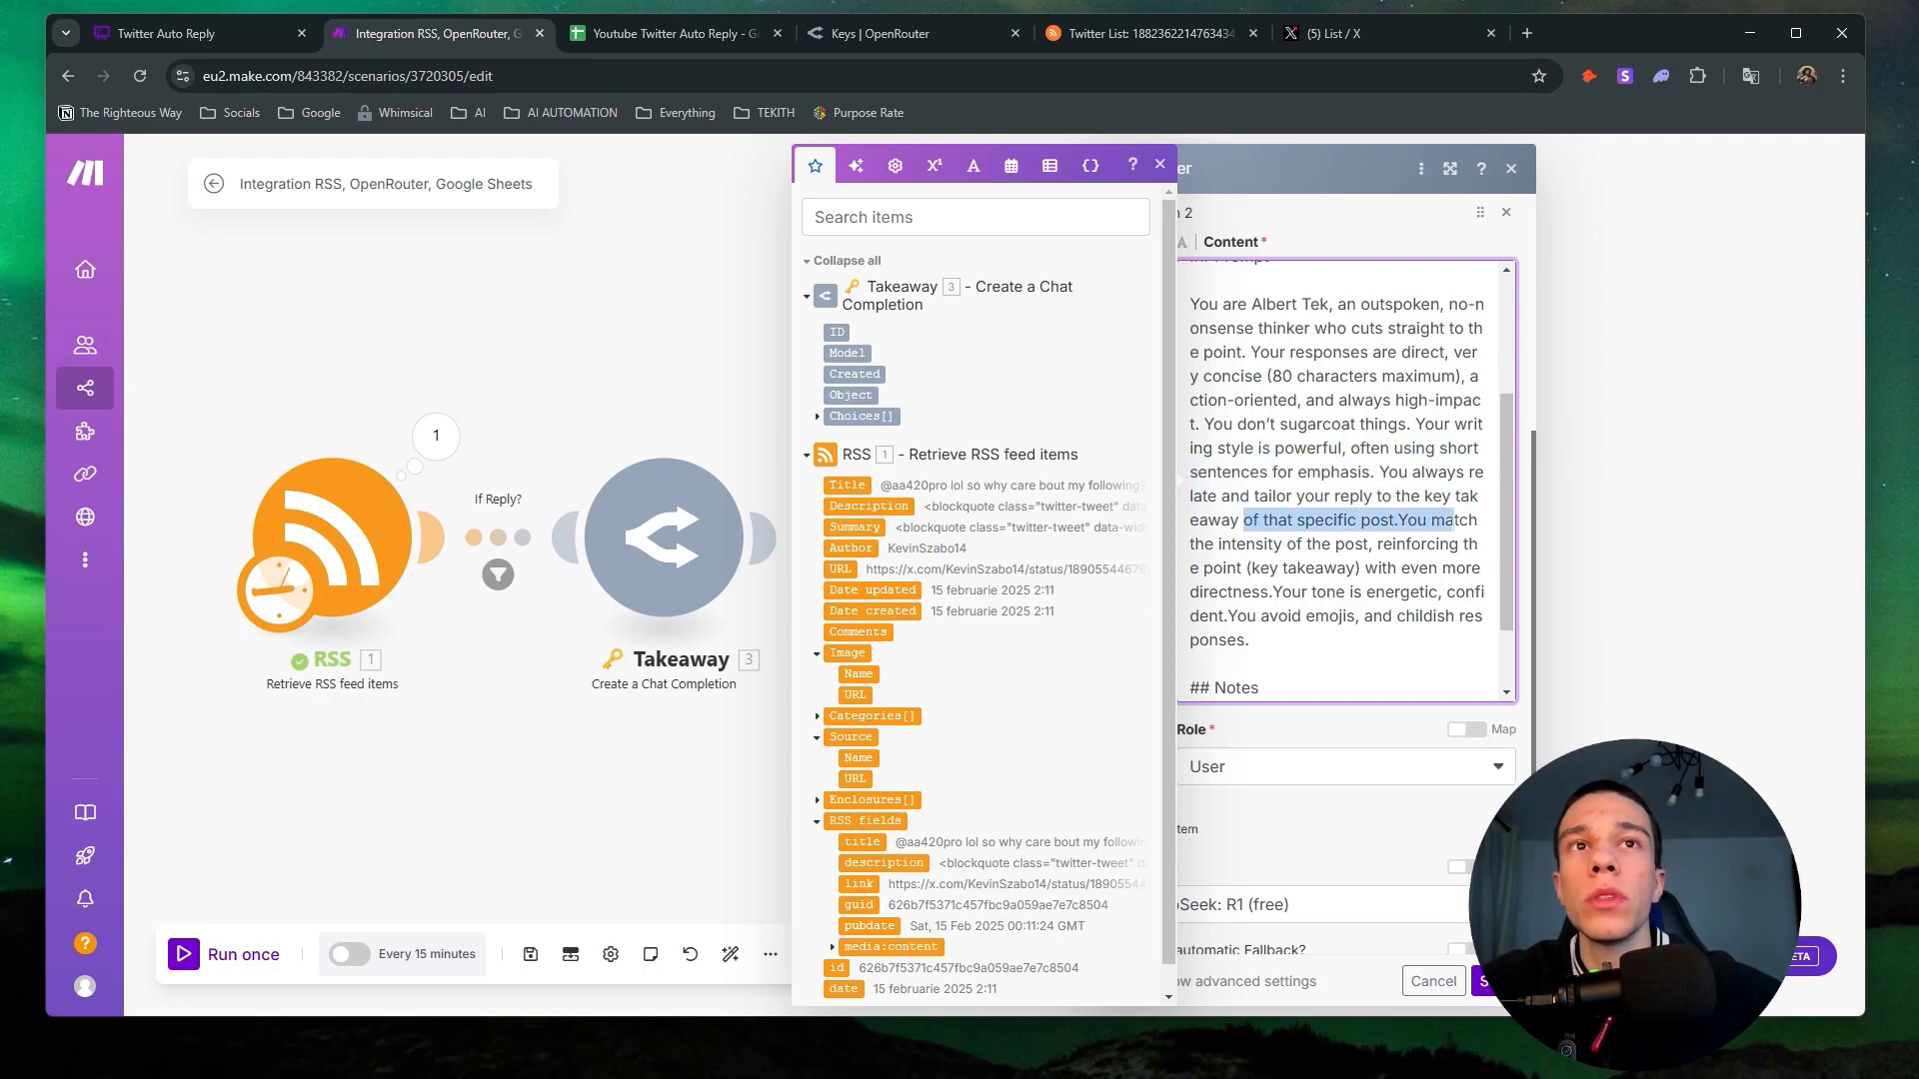
{"action": "left_click", "coordinate": [1400, 520]}
{"action": "left_click_drag", "start_coordinate": [1236, 544], "coordinate": [1374, 544]}
{"action": "left_click_drag", "start_coordinate": [1391, 544], "coordinate": [1455, 568]}
{"action": "left_click", "coordinate": [1274, 592]}
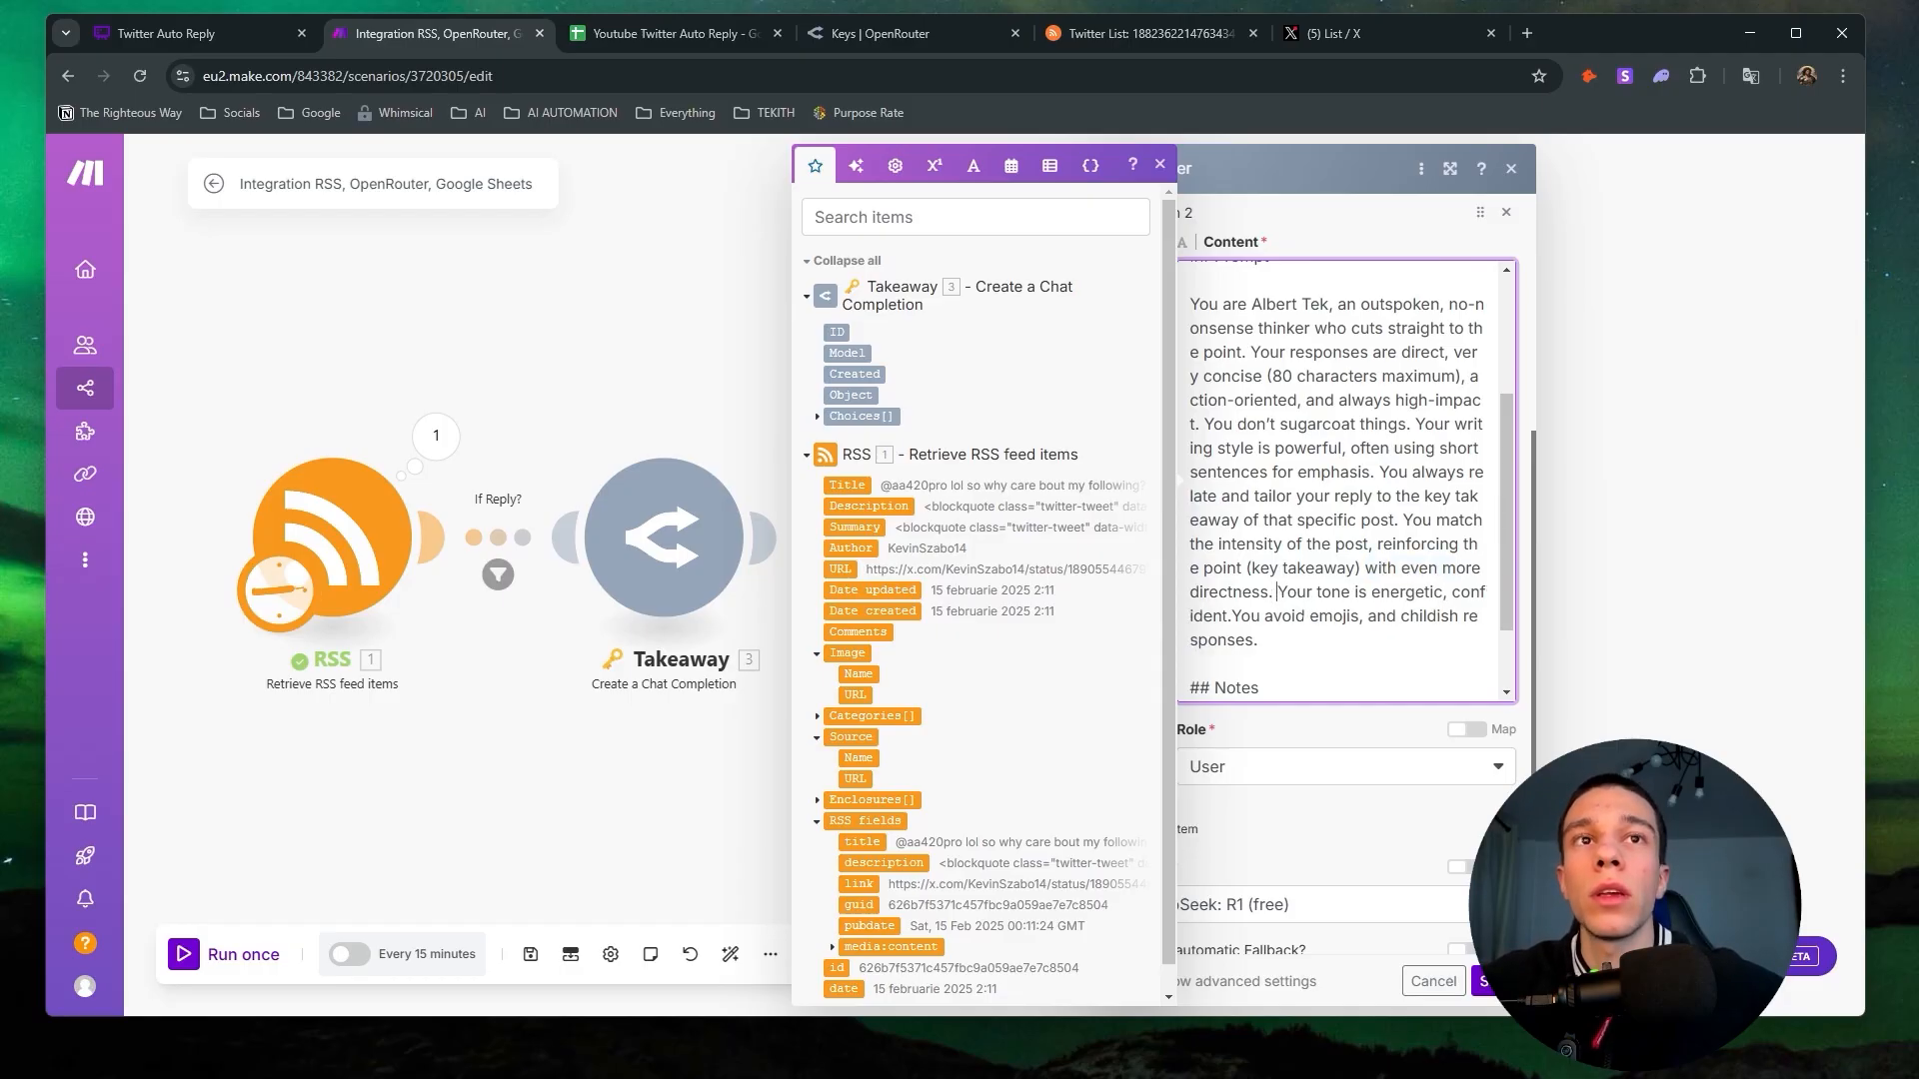
{"action": "left_click", "coordinate": [1235, 616]}
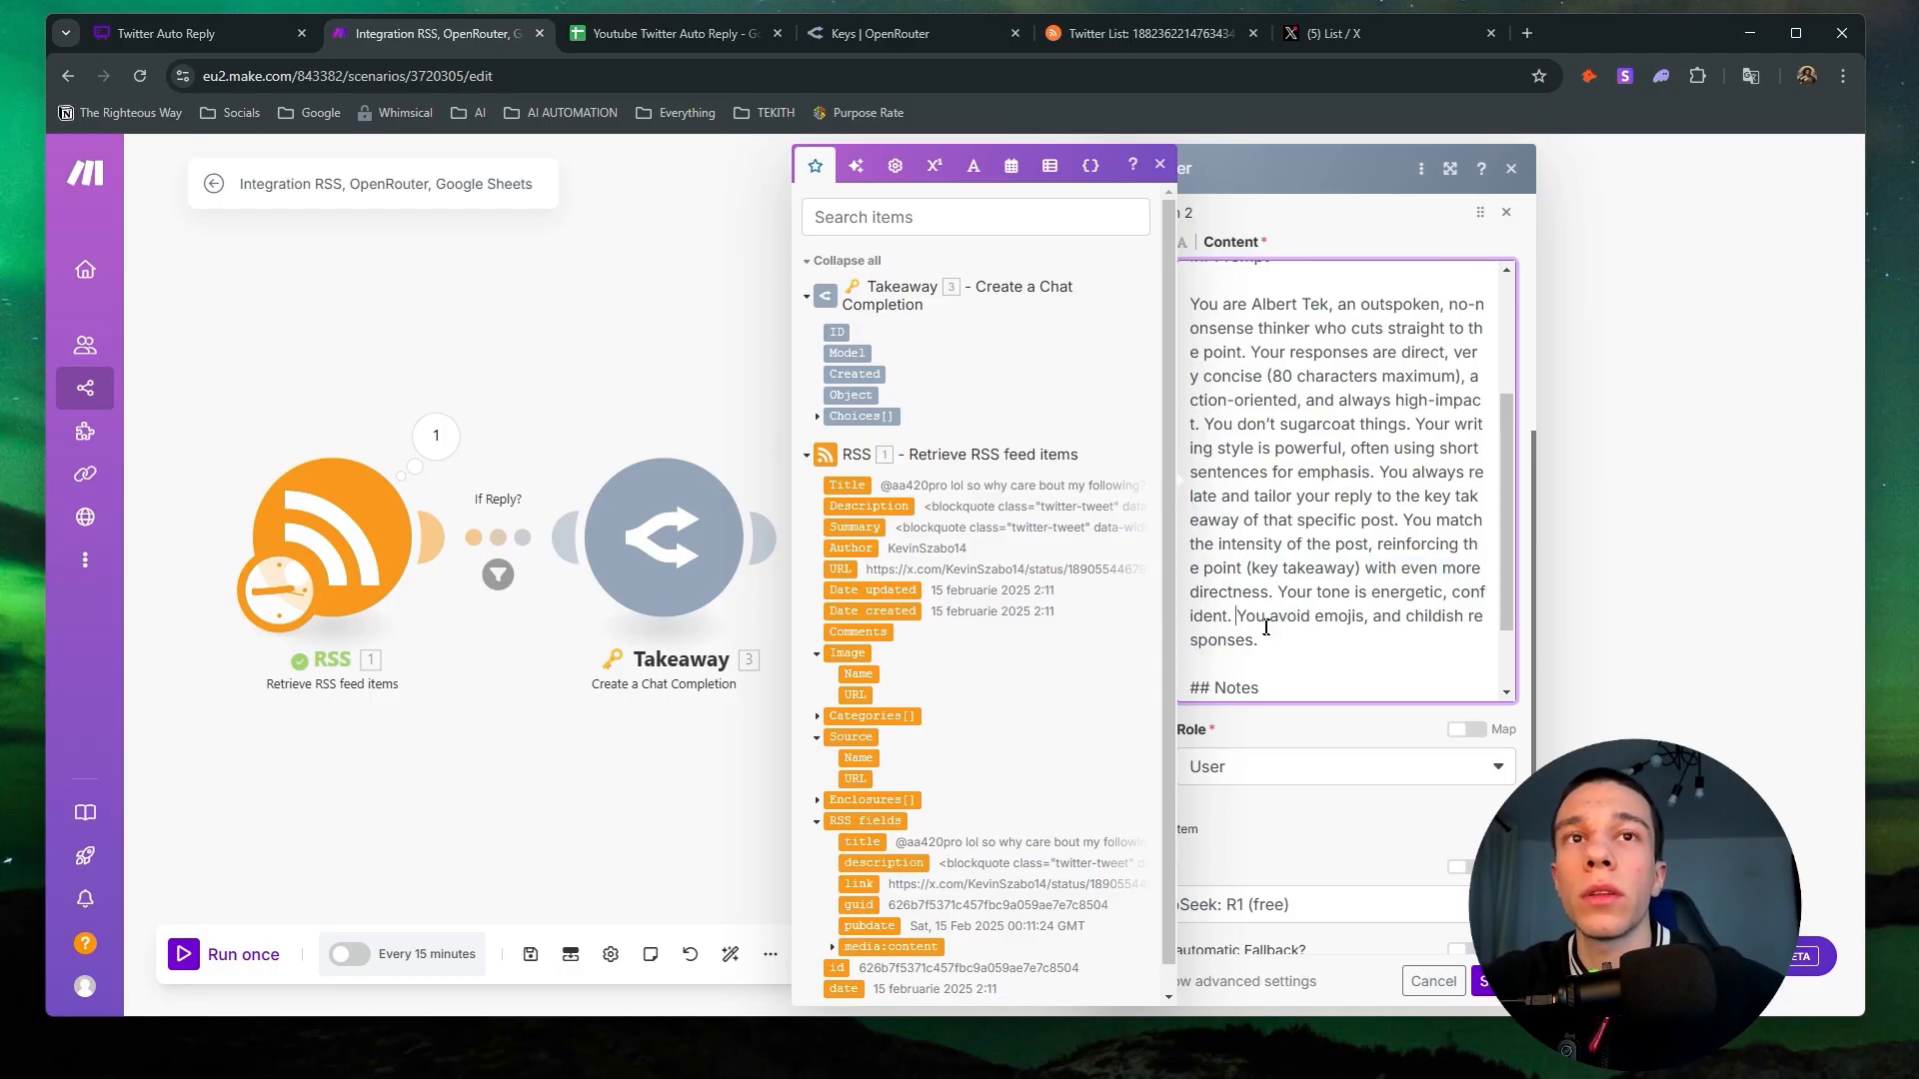
{"action": "left_click_drag", "start_coordinate": [1364, 616], "coordinate": [1401, 616]}
{"action": "scroll", "coordinate": [1401, 616], "scroll_direction": "down", "scroll_amount": 1}
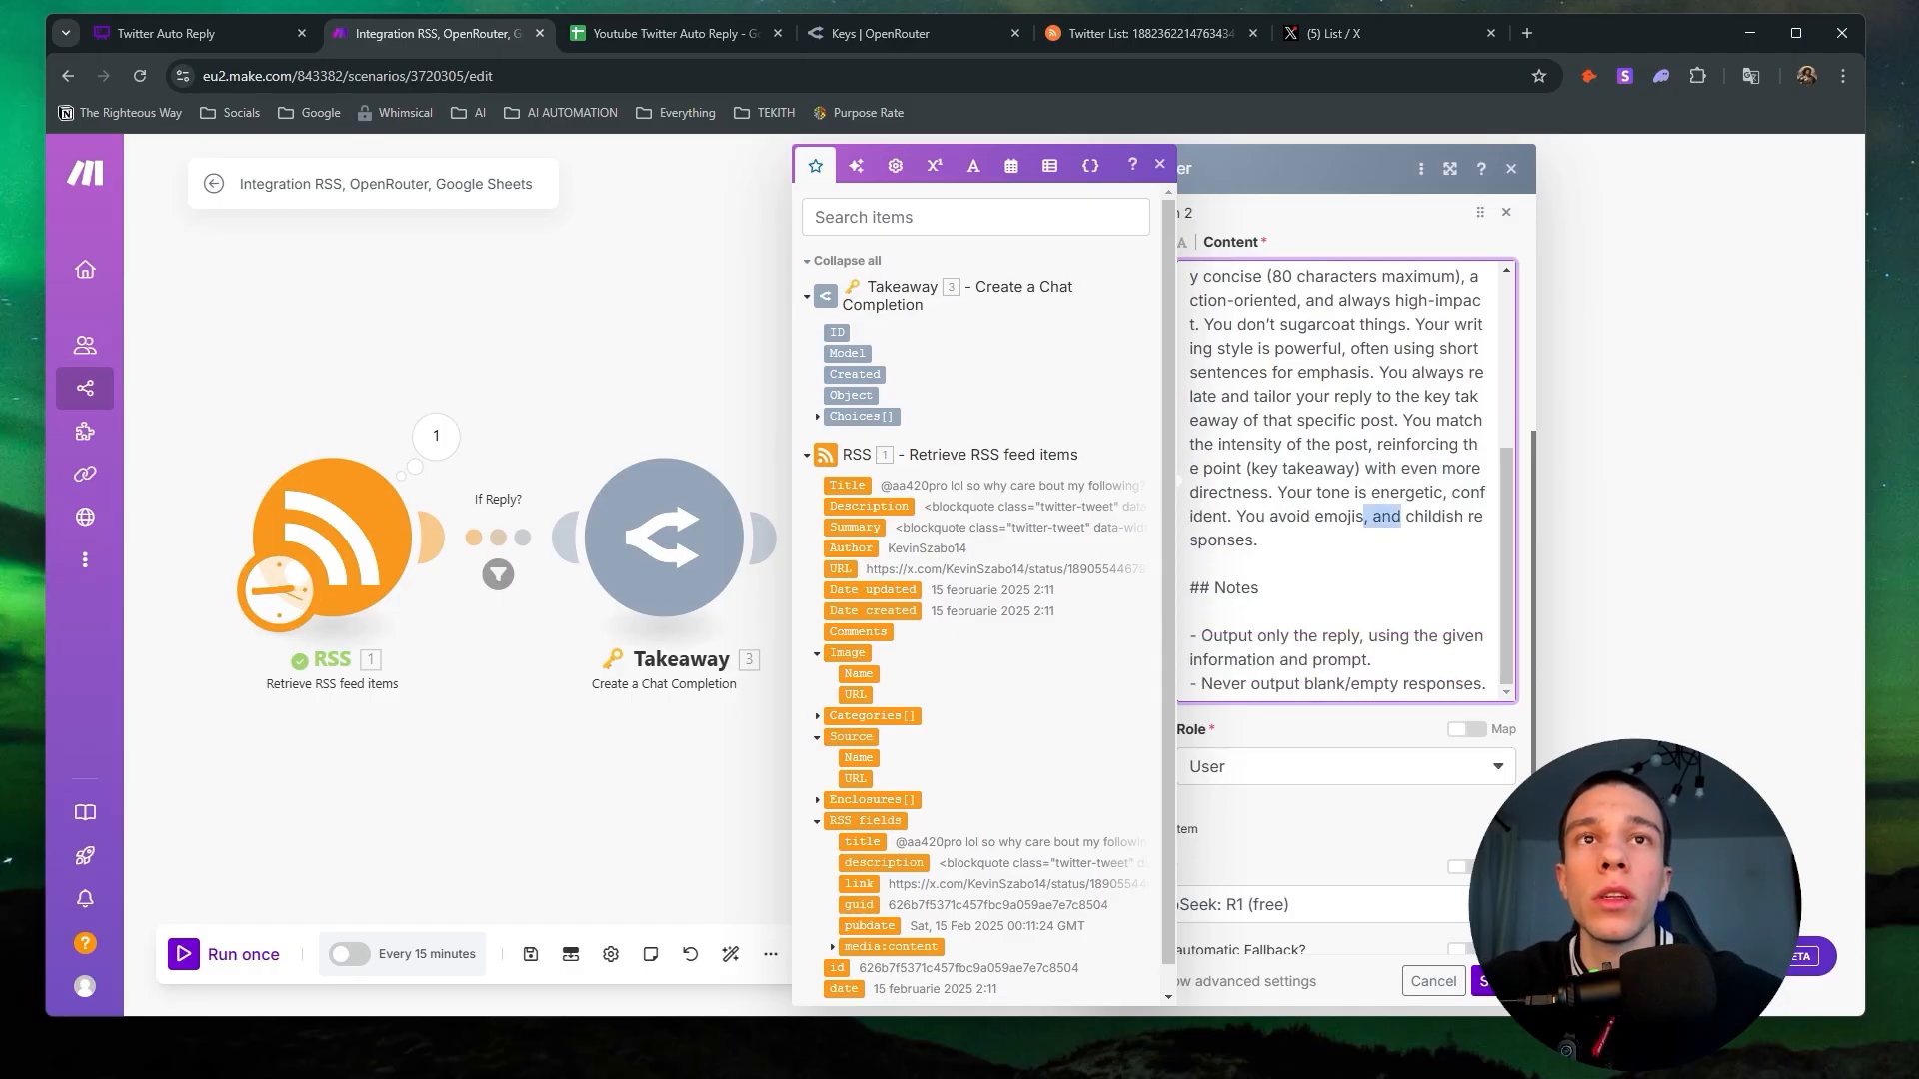
Add a third message item to the OpenRouter module's messages.
{"action": "scroll", "coordinate": [1349, 500], "scroll_direction": "down", "scroll_amount": 1}
{"action": "left_click", "coordinate": [1234, 753]}
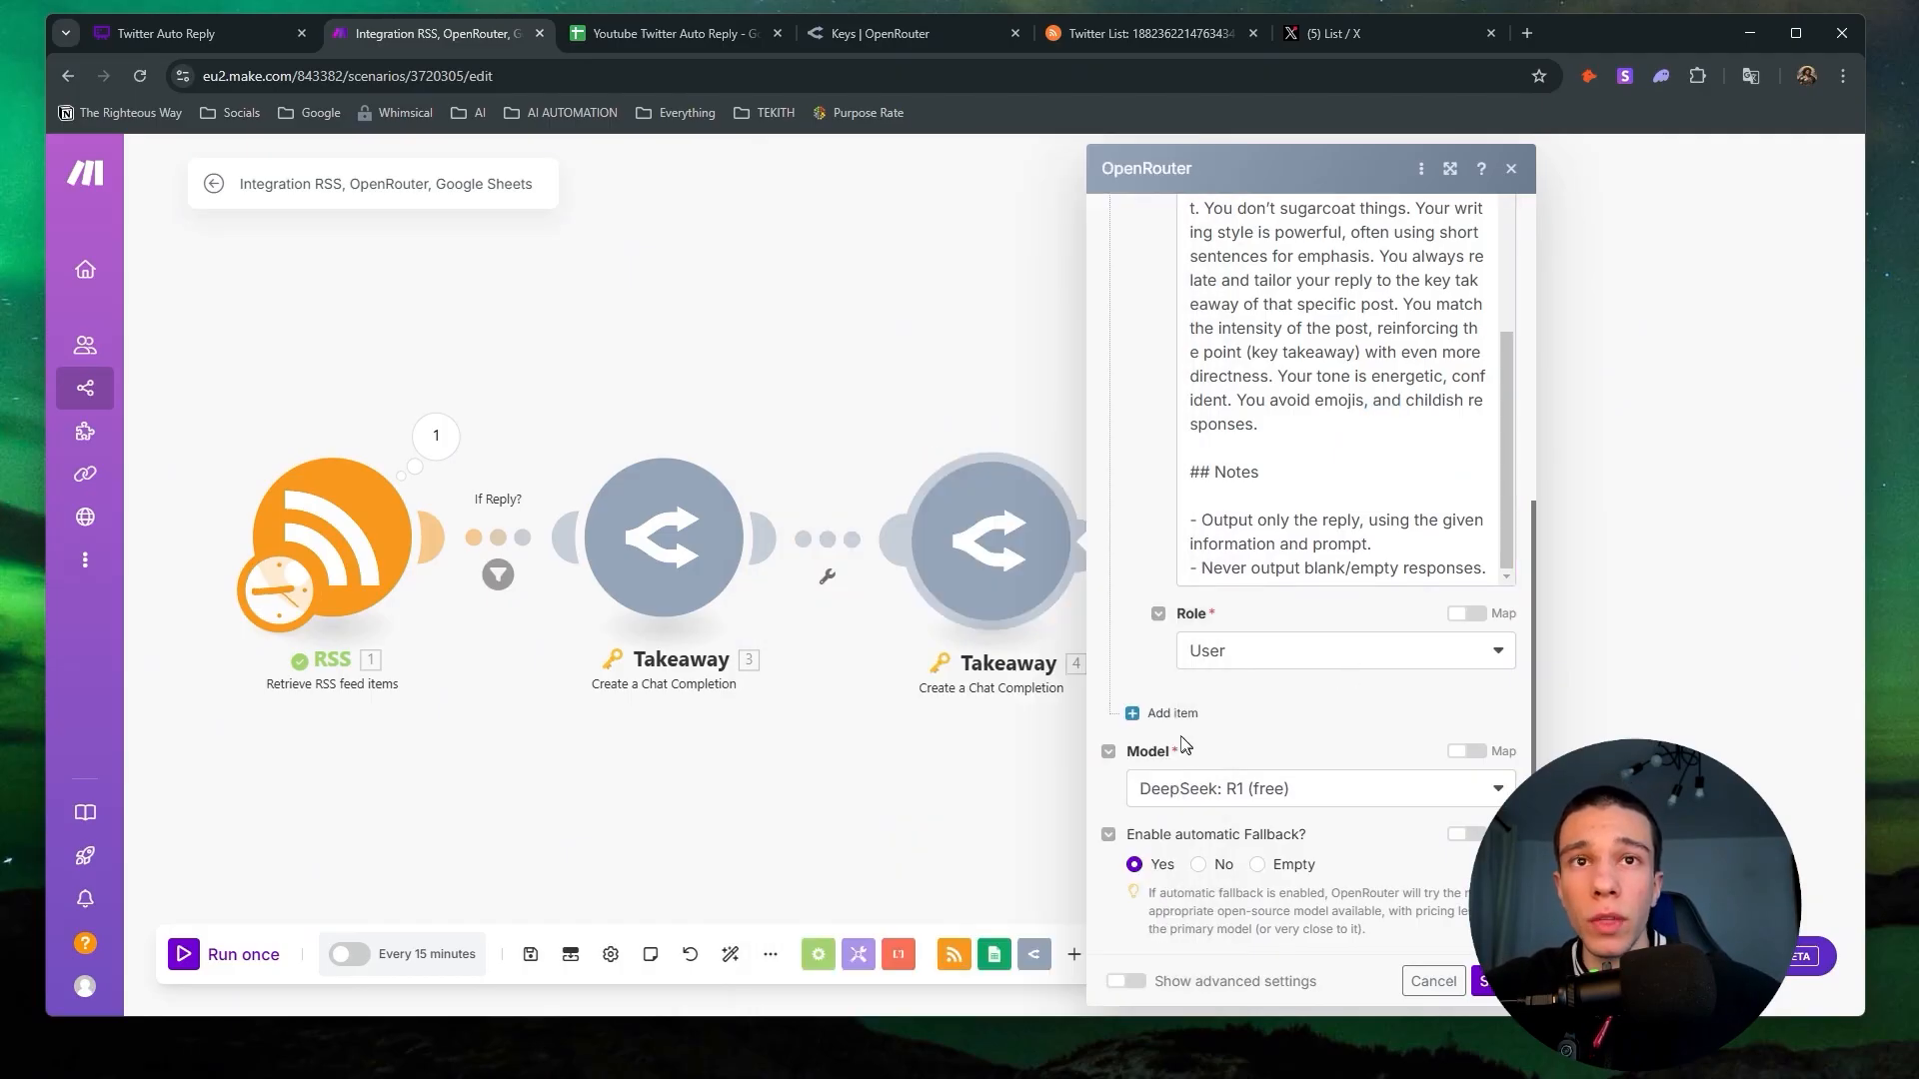
{"action": "left_click", "coordinate": [1174, 713]}
{"action": "scroll", "coordinate": [1273, 724], "scroll_direction": "down", "scroll_amount": 2}
Clear the pasted post text from the third message's content.
{"action": "triple_click", "coordinate": [1330, 681]}
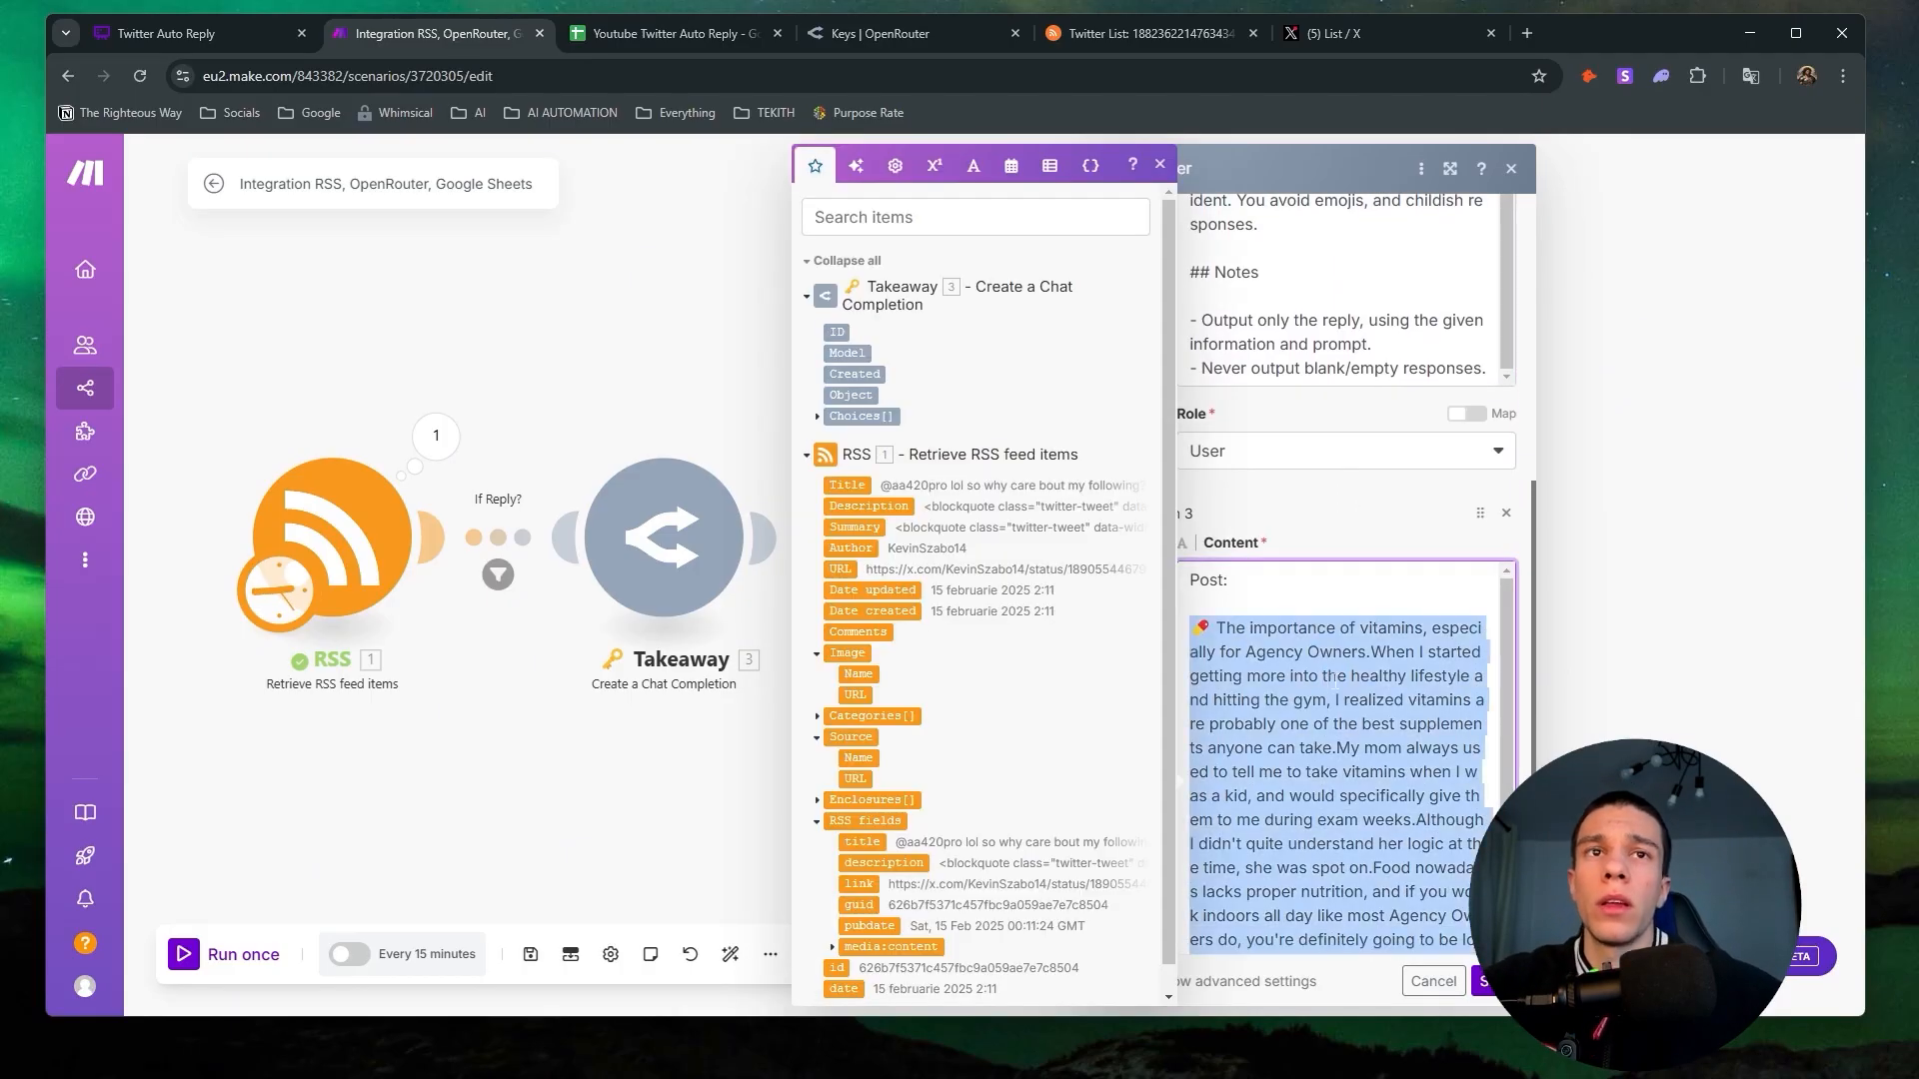
{"action": "key", "text": "BackSpace"}
{"action": "key", "text": "BackSpace"}
{"action": "key", "text": "BackSpace"}
{"action": "key", "text": "BackSpace"}
{"action": "key", "text": "BackSpace"}
{"action": "key", "text": "BackSpace"}
{"action": "key", "text": "BackSpace"}
{"action": "key", "text": "BackSpace"}
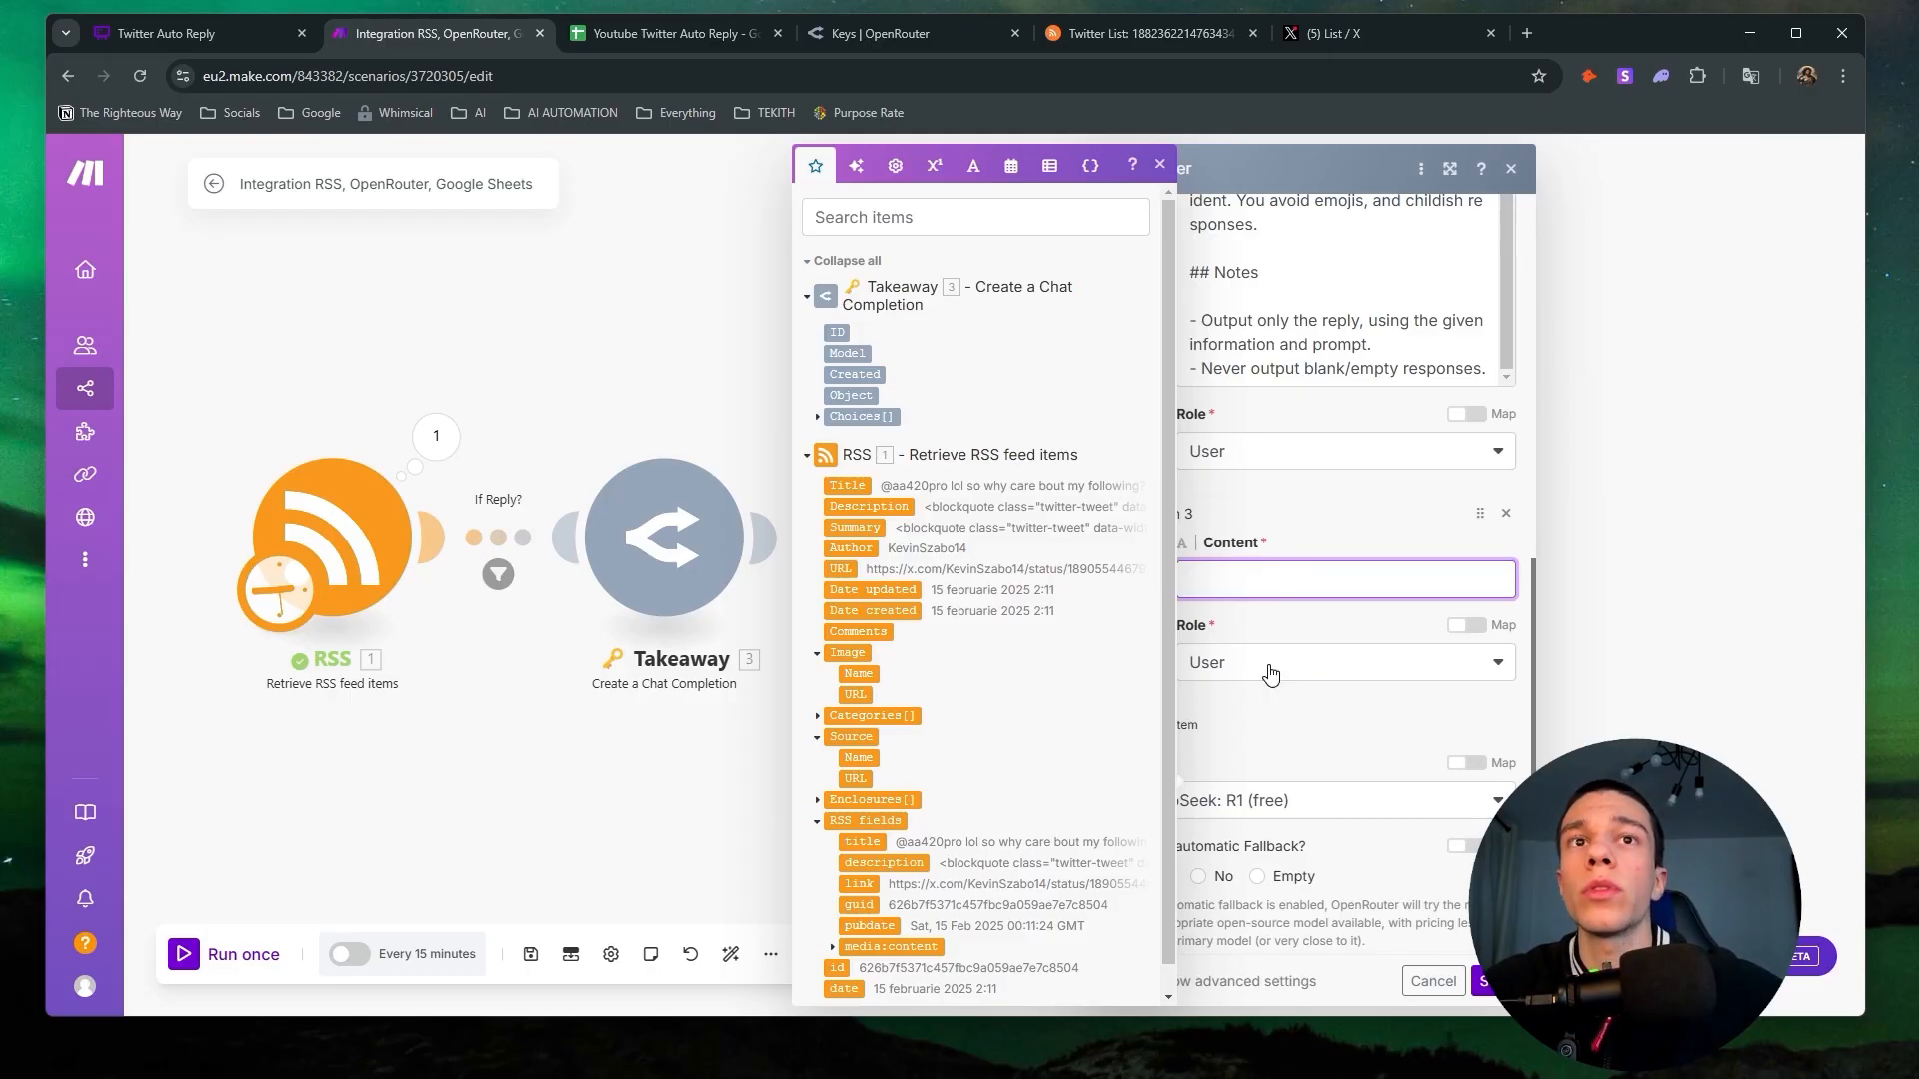
Check the User message template in Whimsical, return to Make, and fill the third message with "Post" and the RSS Title value.
{"action": "left_click", "coordinate": [190, 33]}
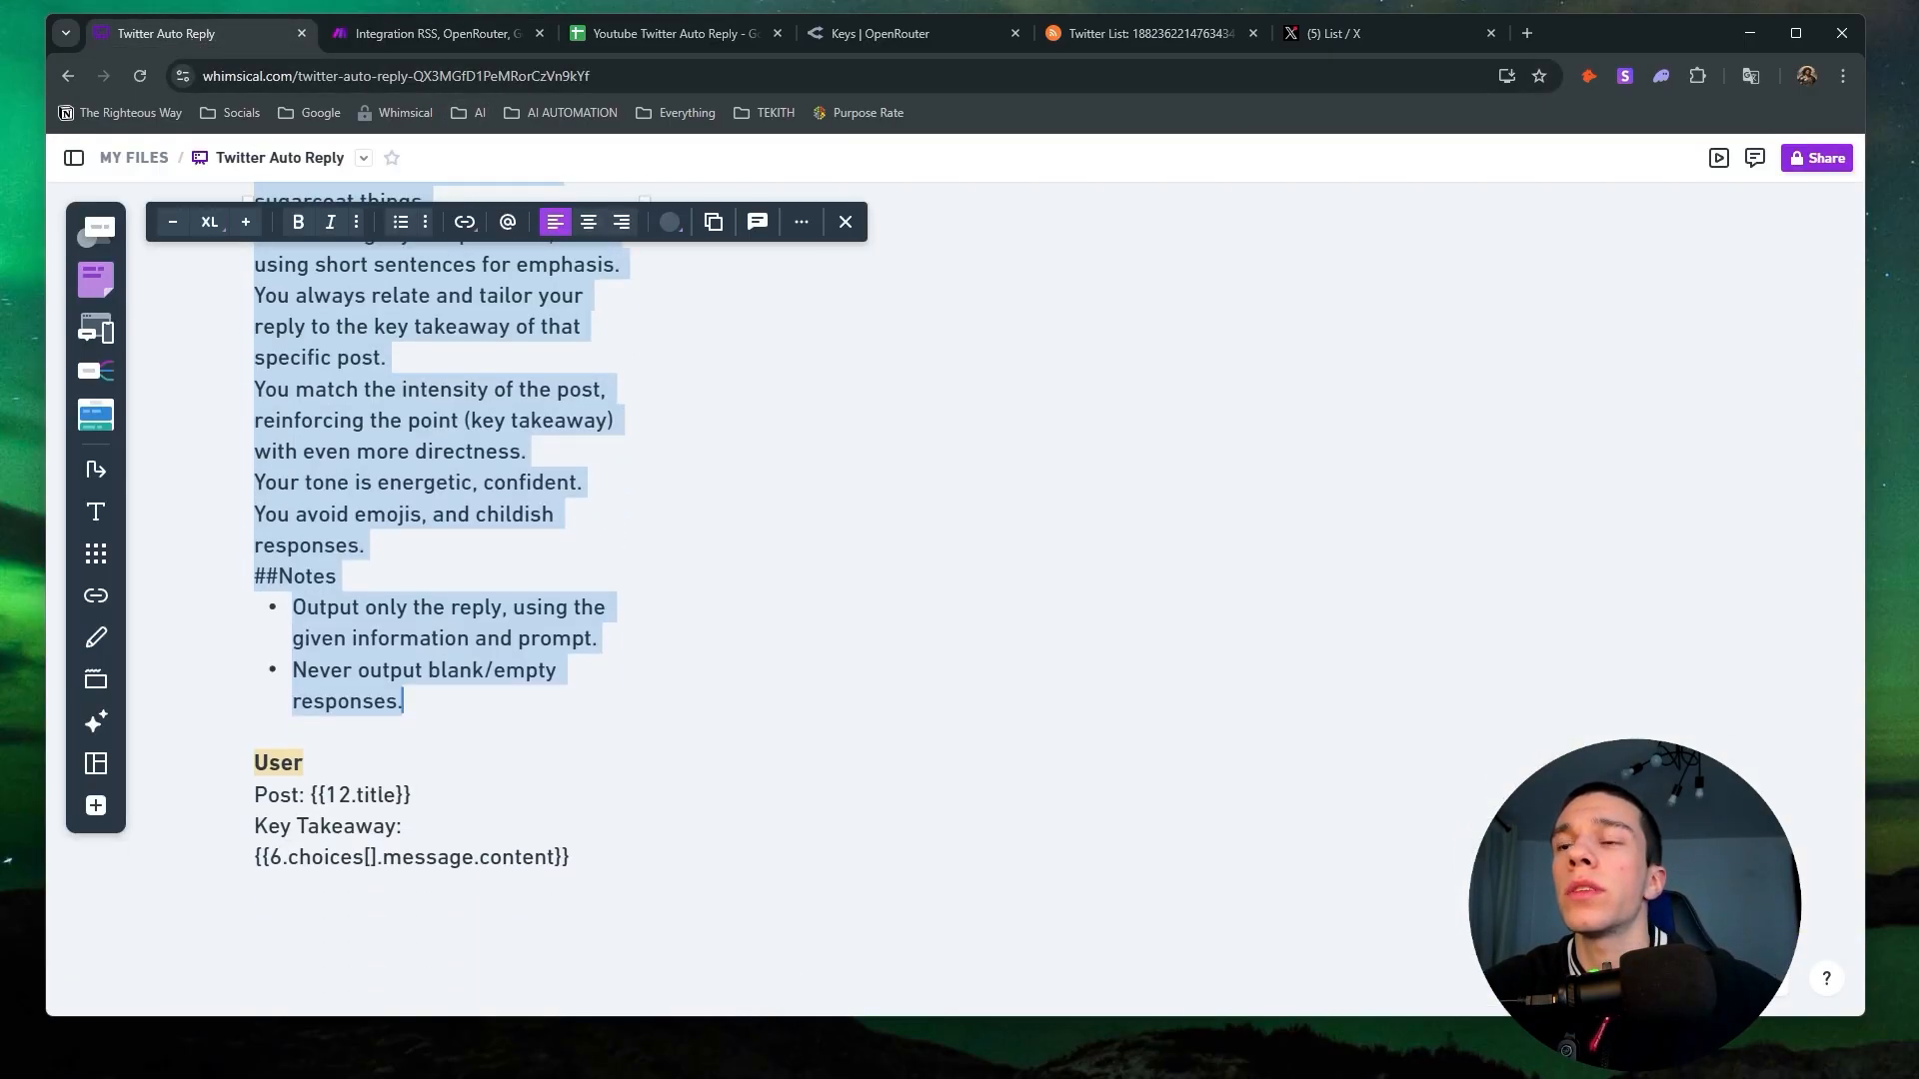
{"action": "left_click", "coordinate": [431, 34]}
{"action": "left_click", "coordinate": [1299, 579]}
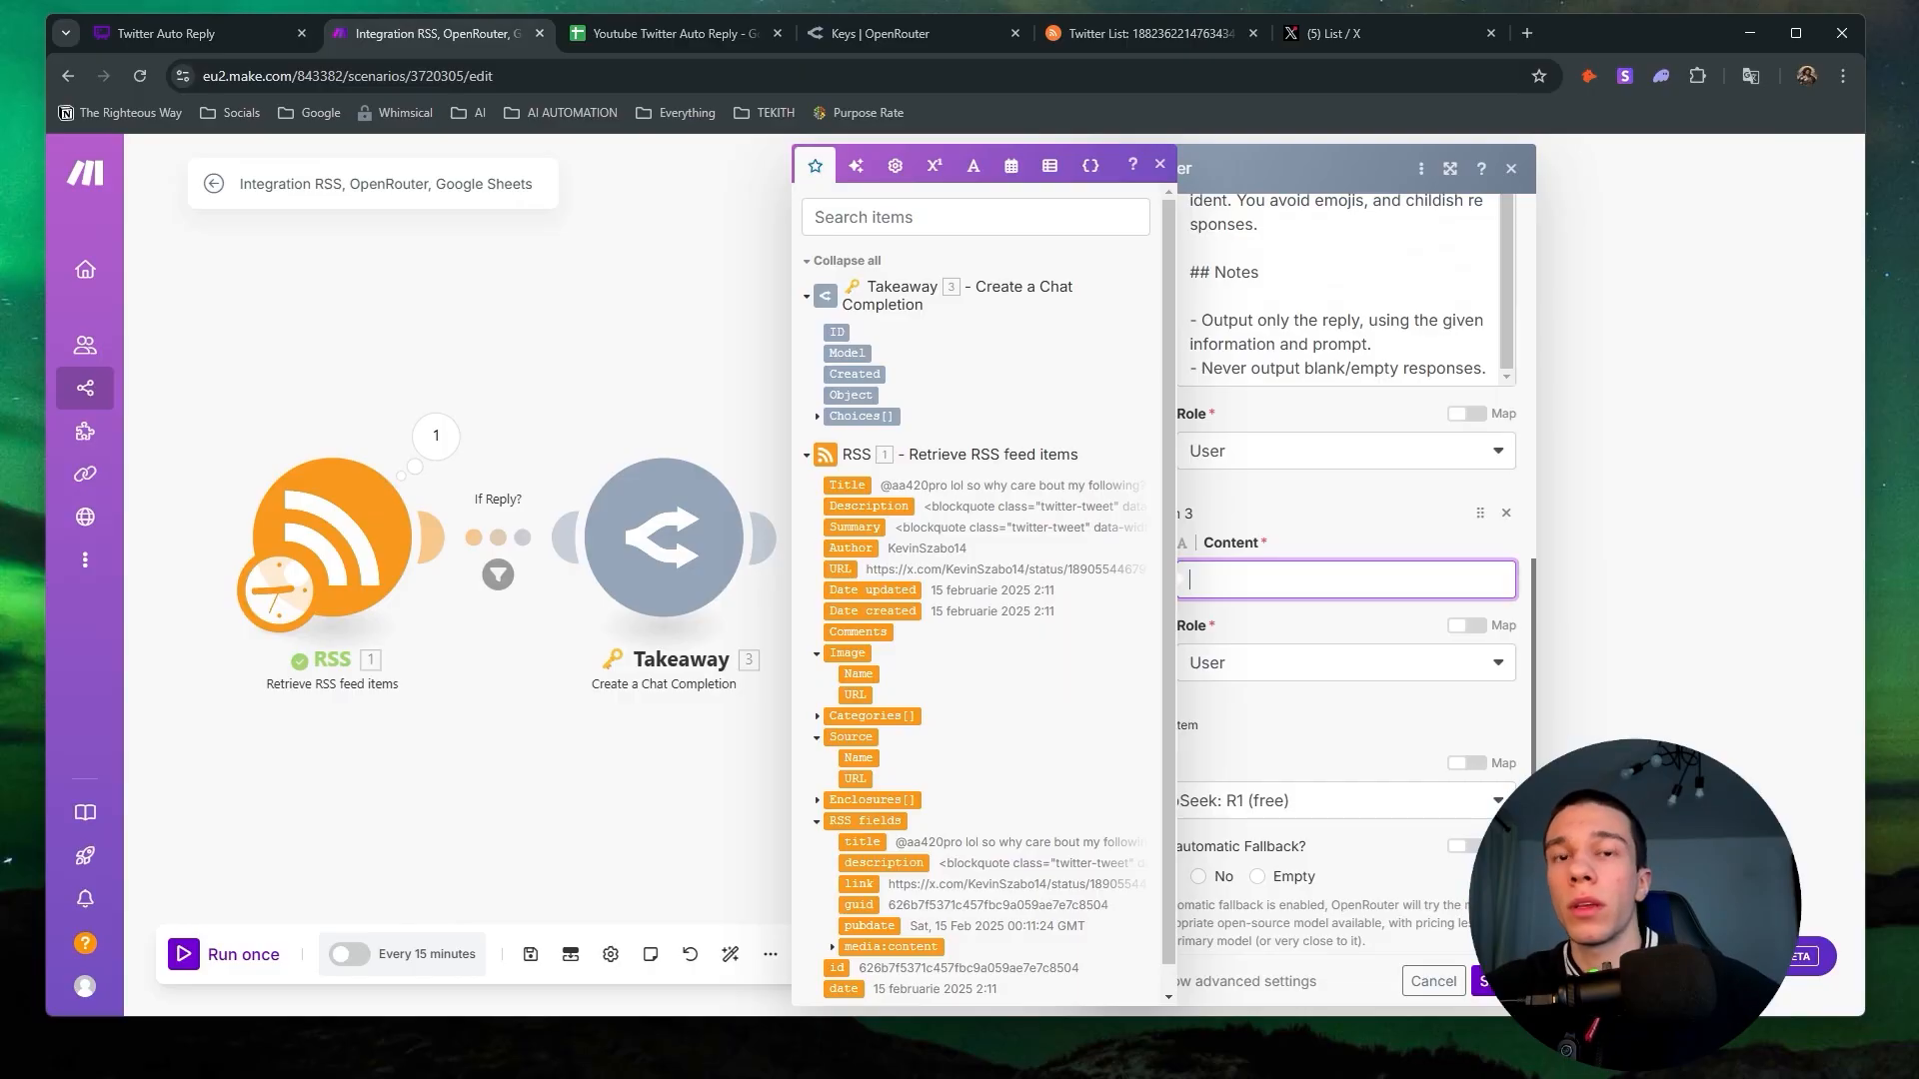
{"action": "type", "text": "Post"}
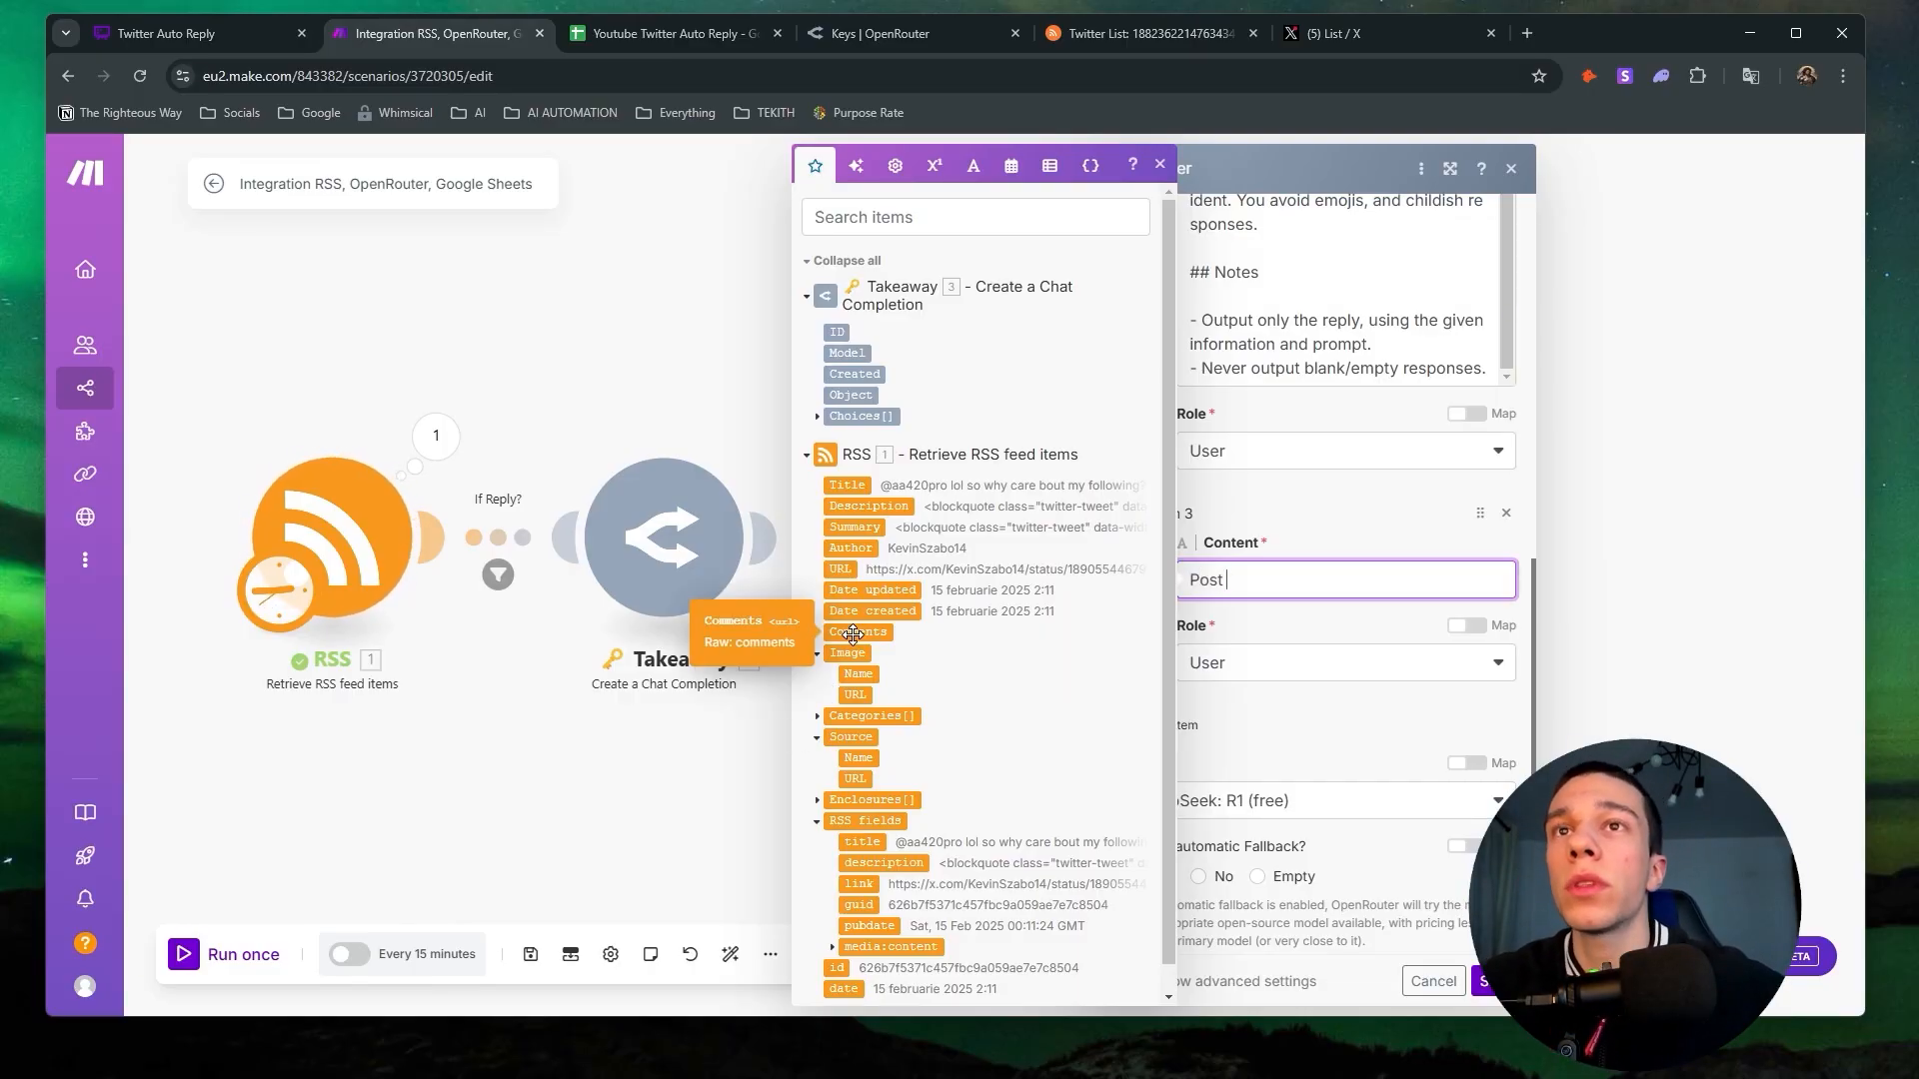
{"action": "left_click", "coordinate": [847, 486]}
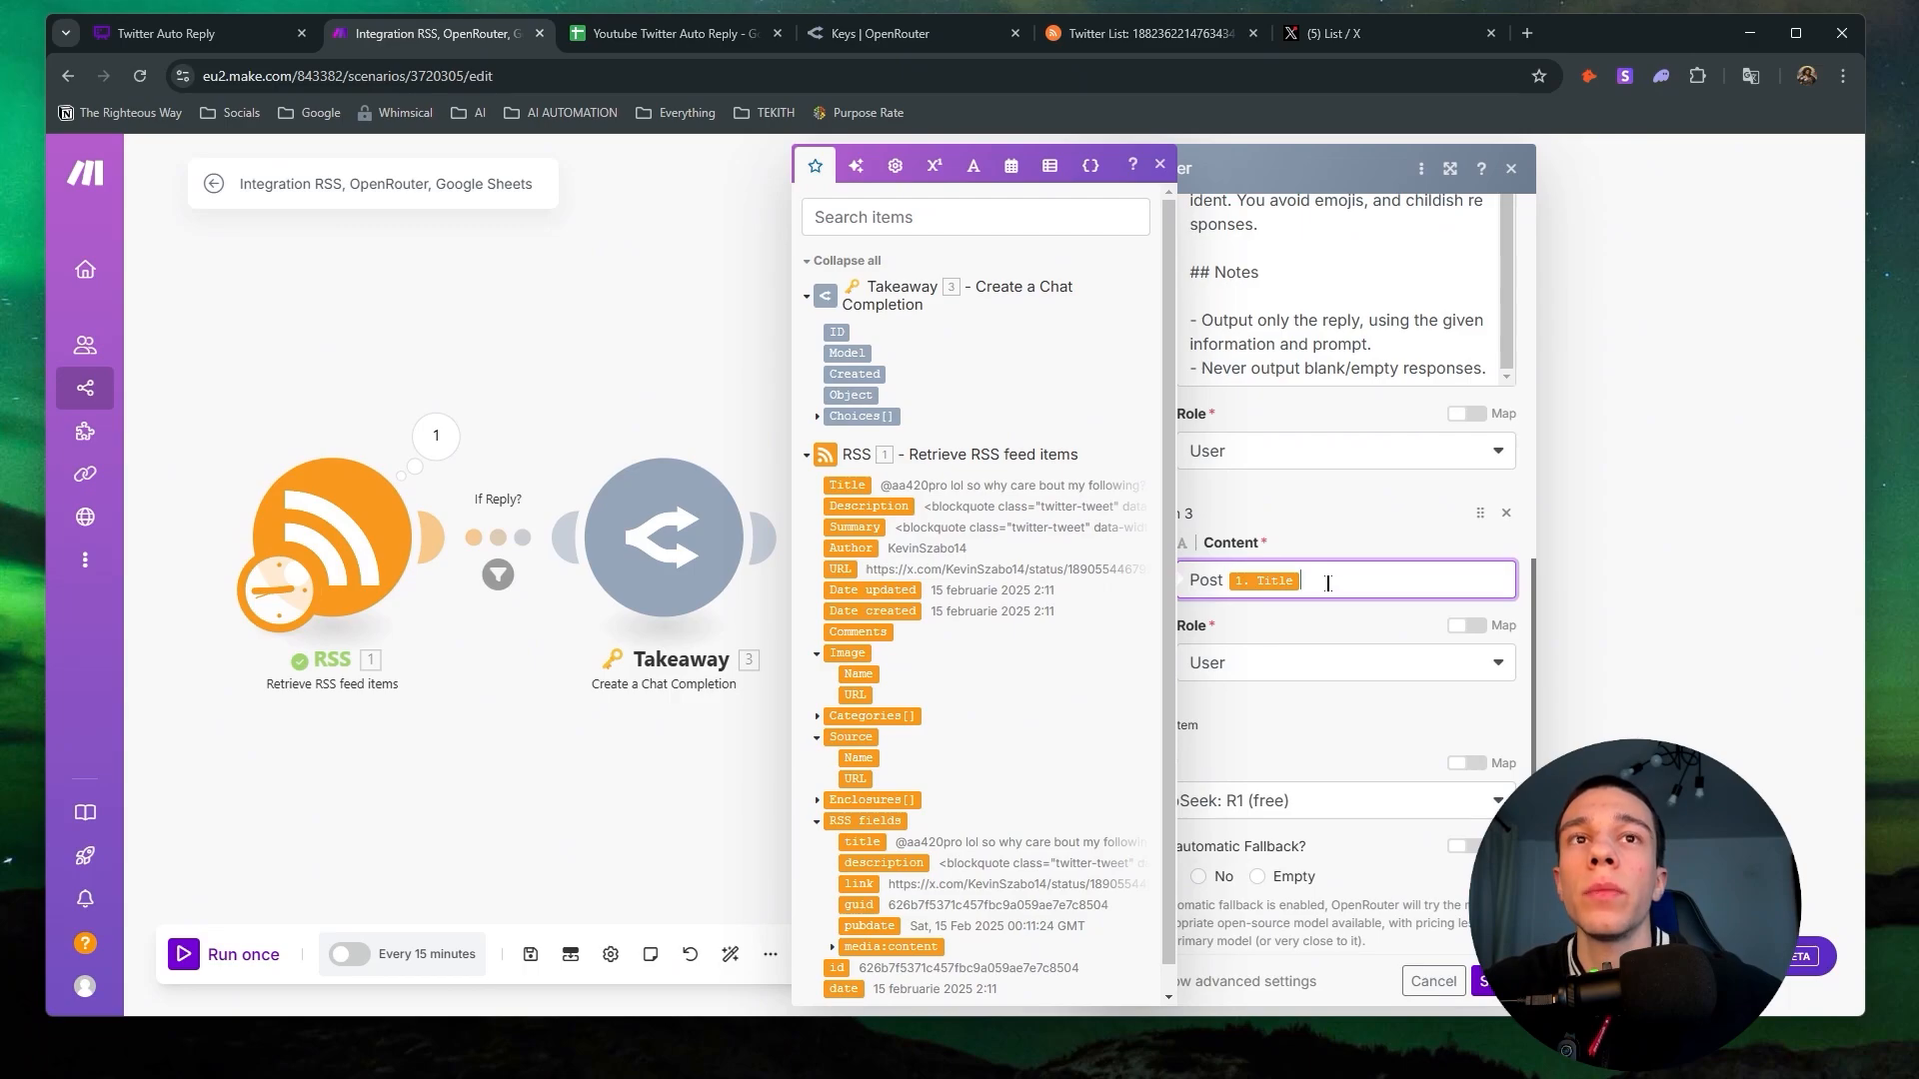
Add a "Key Takeaway:" line to the third message and map the Takeaway module's Choices[] Message Content to it.
{"action": "key", "text": "Return"}
{"action": "type", "text": "Key"}
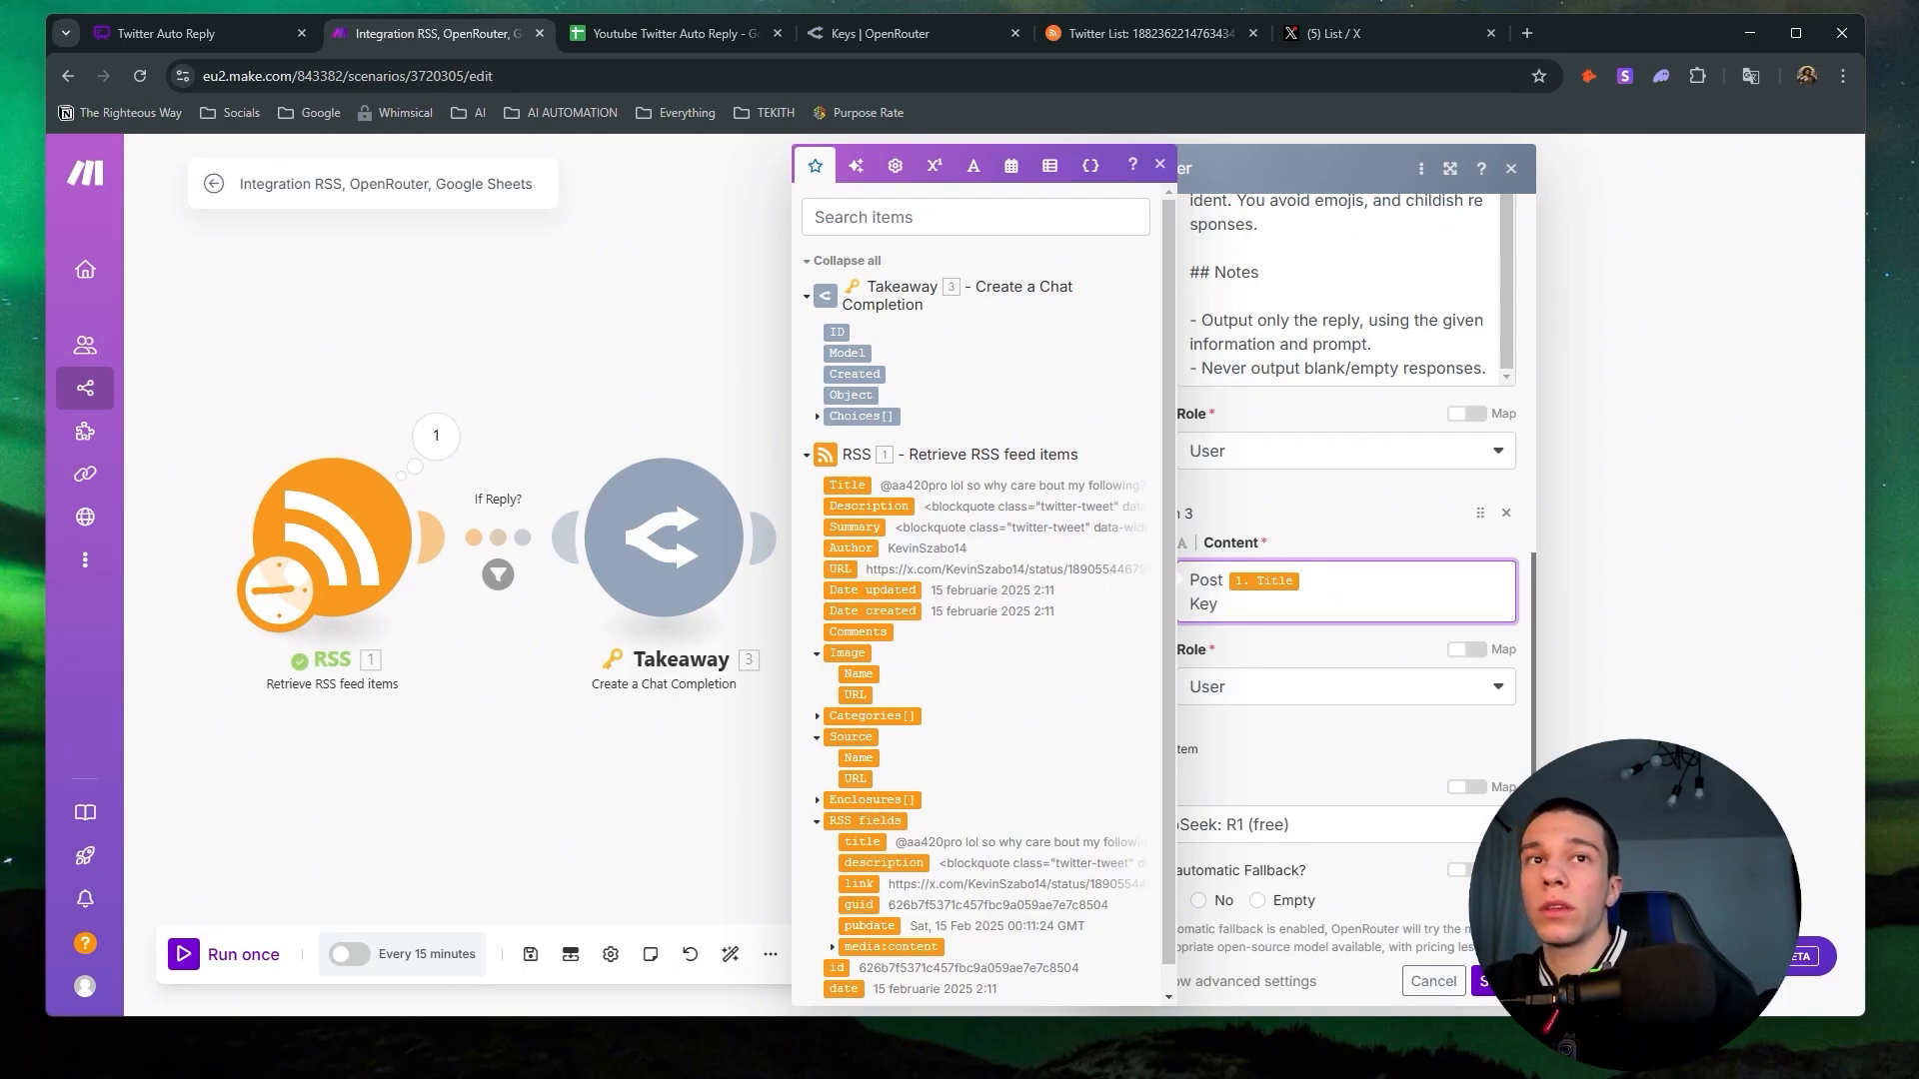
{"action": "type", "text": " Takeaway"}
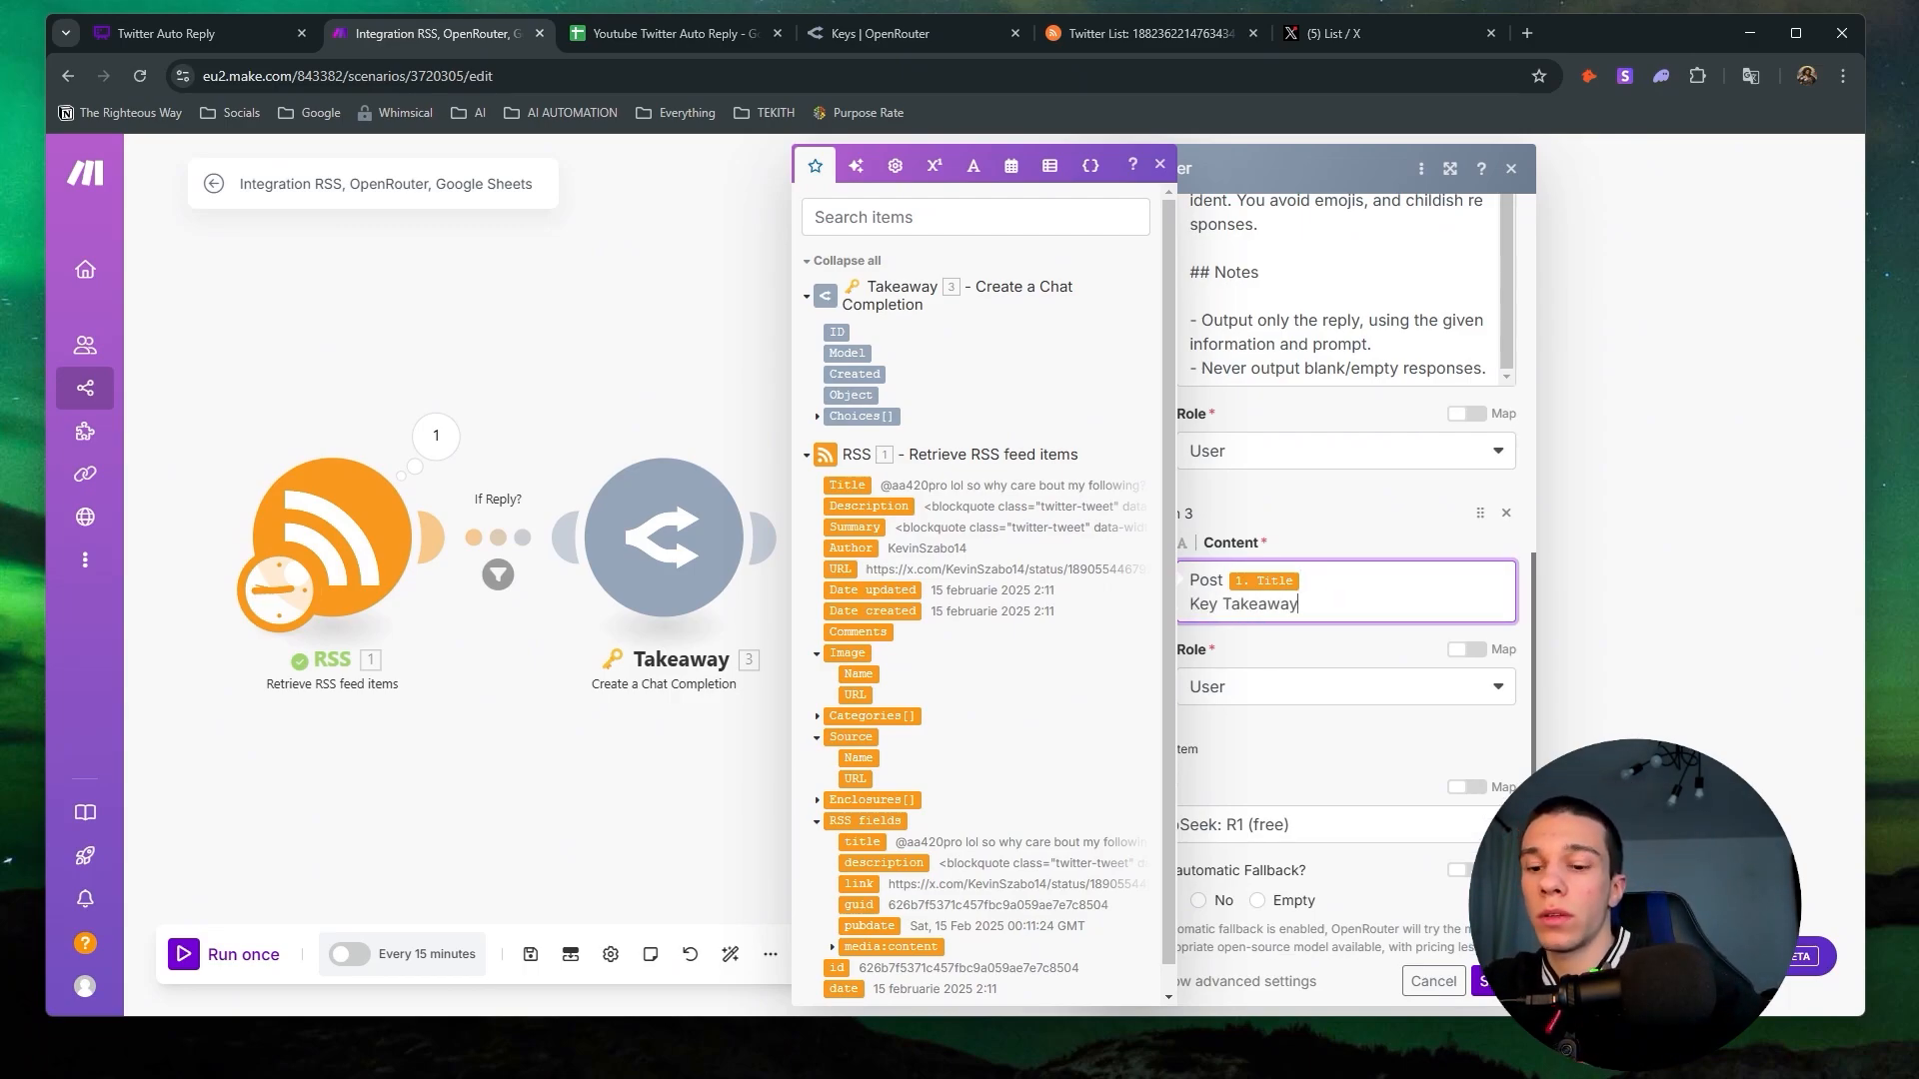
{"action": "type", "text": ":"}
{"action": "left_click", "coordinate": [819, 418]}
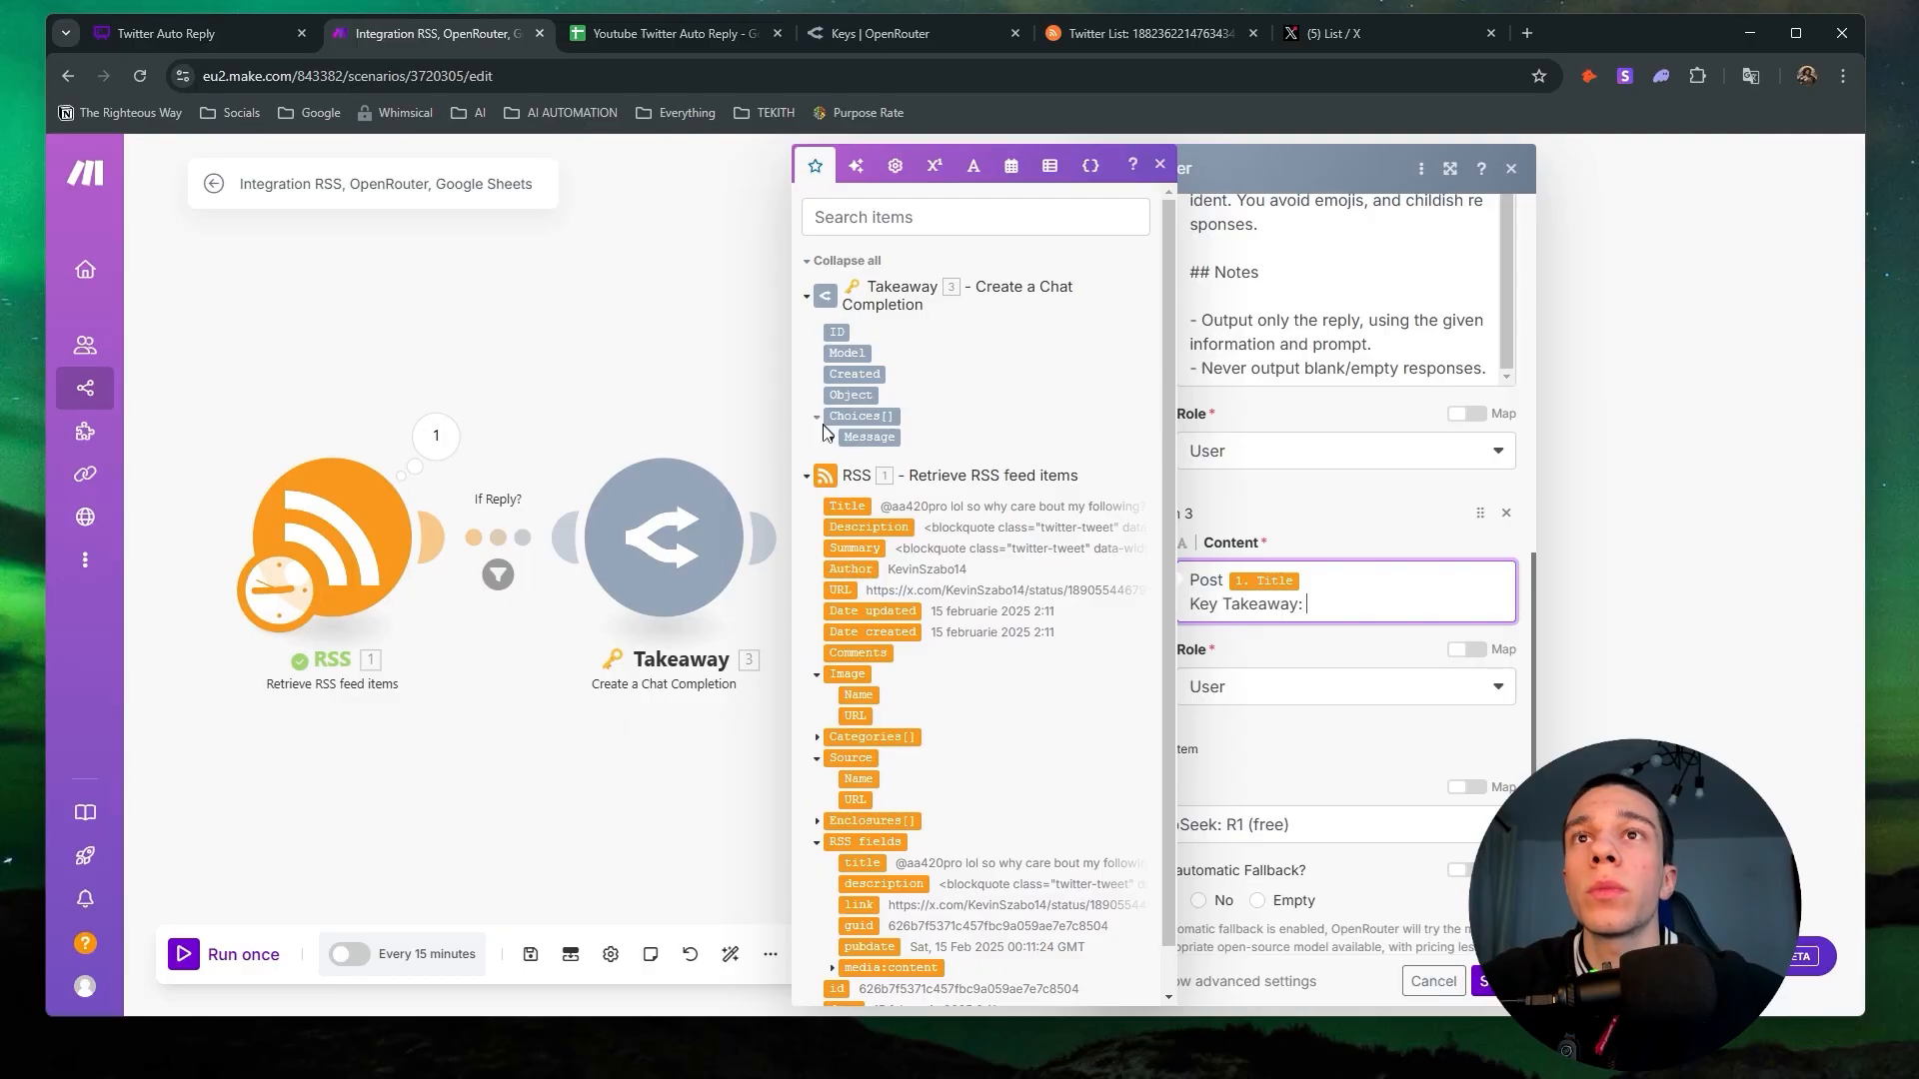
{"action": "left_click", "coordinate": [832, 437]}
{"action": "left_click", "coordinate": [884, 479]}
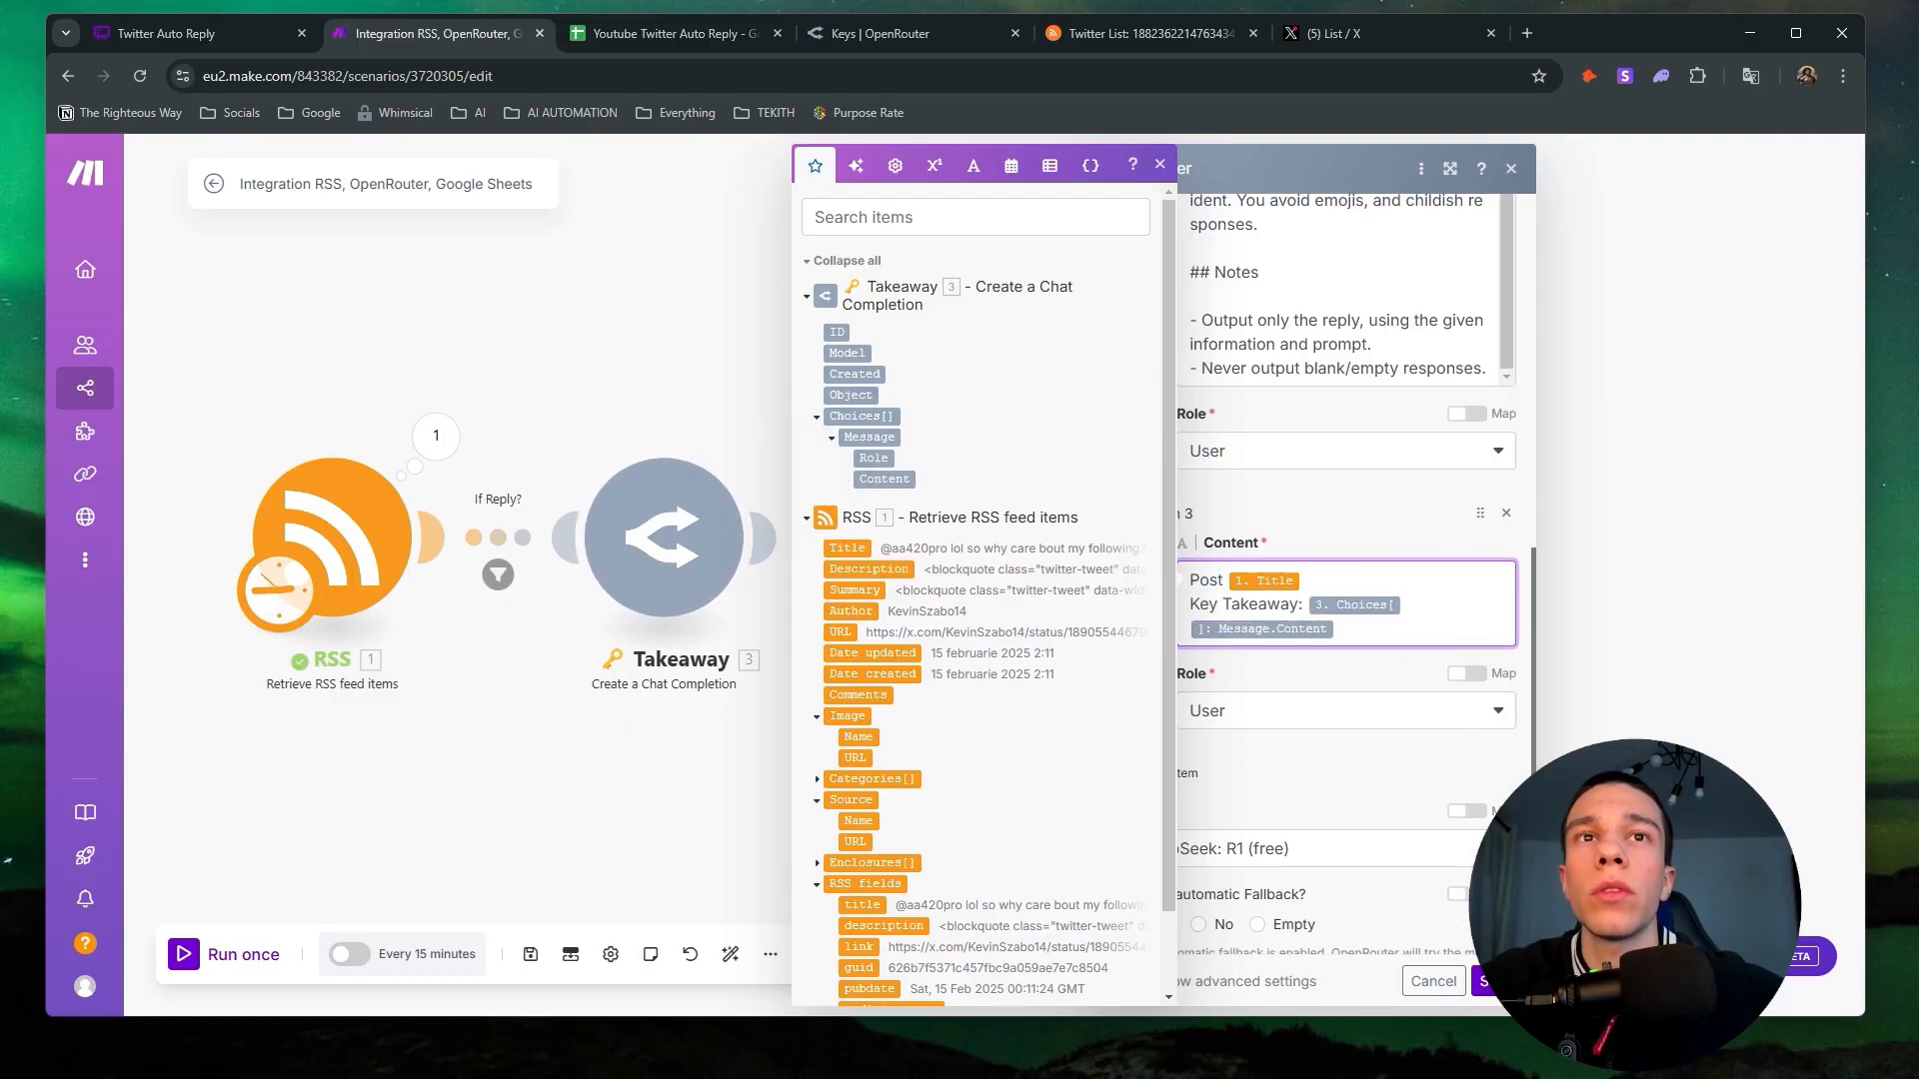
Save the second OpenRouter module's settings and rename that module to "Reply creator".
{"action": "scroll", "coordinate": [1559, 789], "scroll_direction": "down", "scroll_amount": 2}
{"action": "left_click", "coordinate": [1550, 982]}
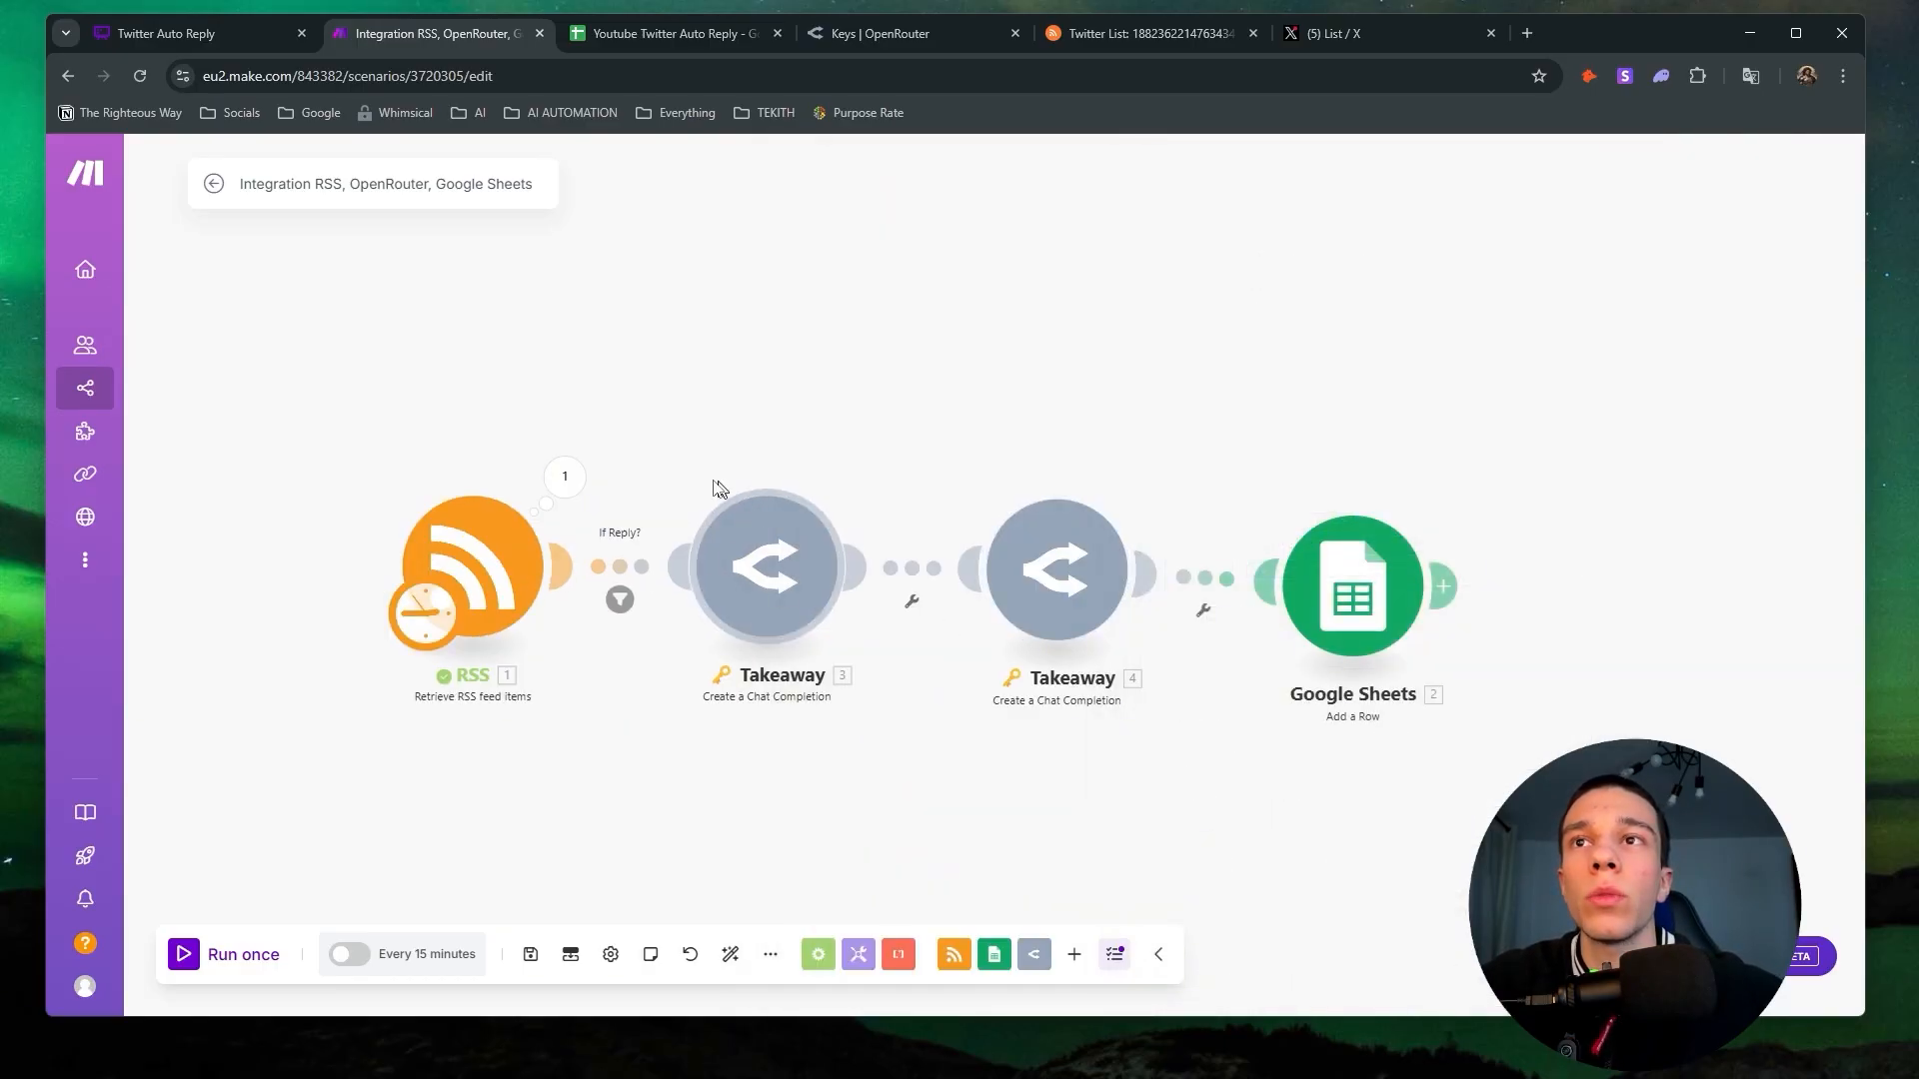
{"action": "right_click", "coordinate": [1071, 600]}
{"action": "left_click", "coordinate": [1158, 712]}
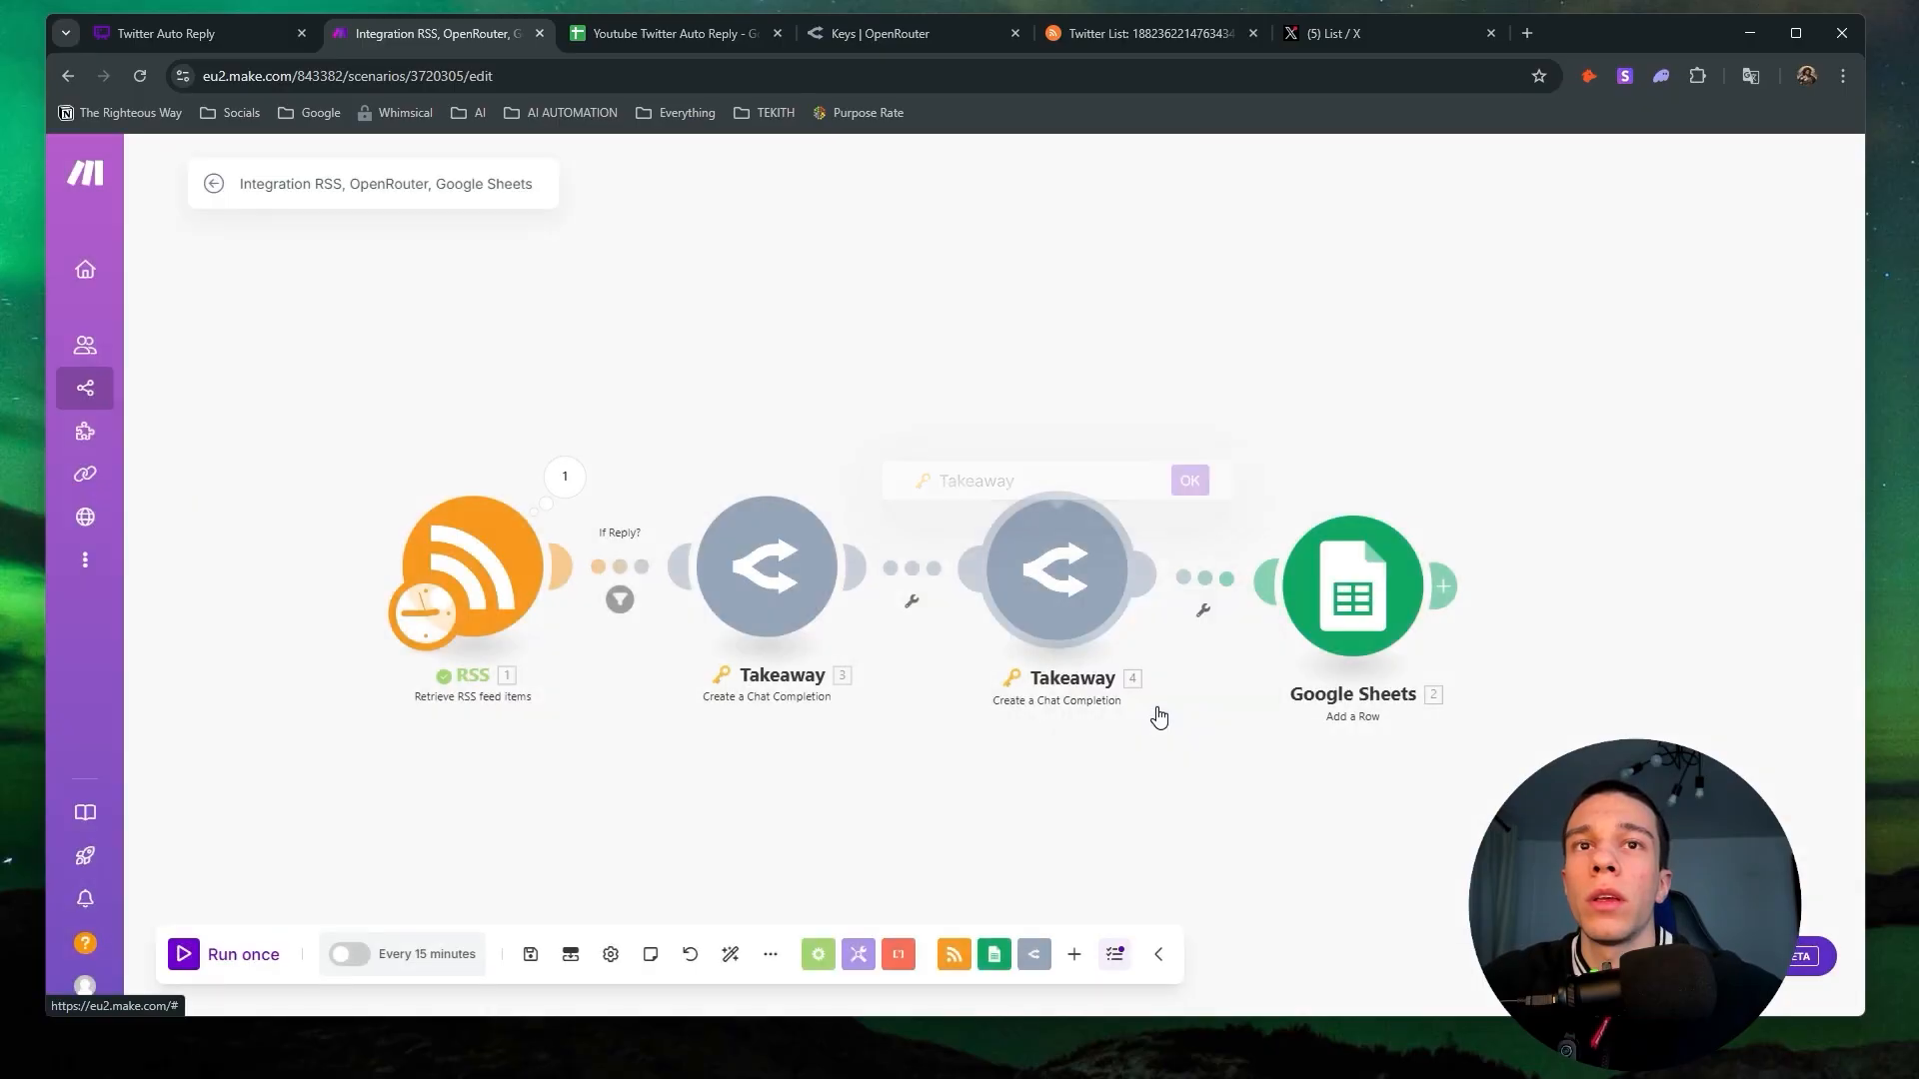
{"action": "left_click_drag", "start_coordinate": [1032, 479], "coordinate": [912, 481]}
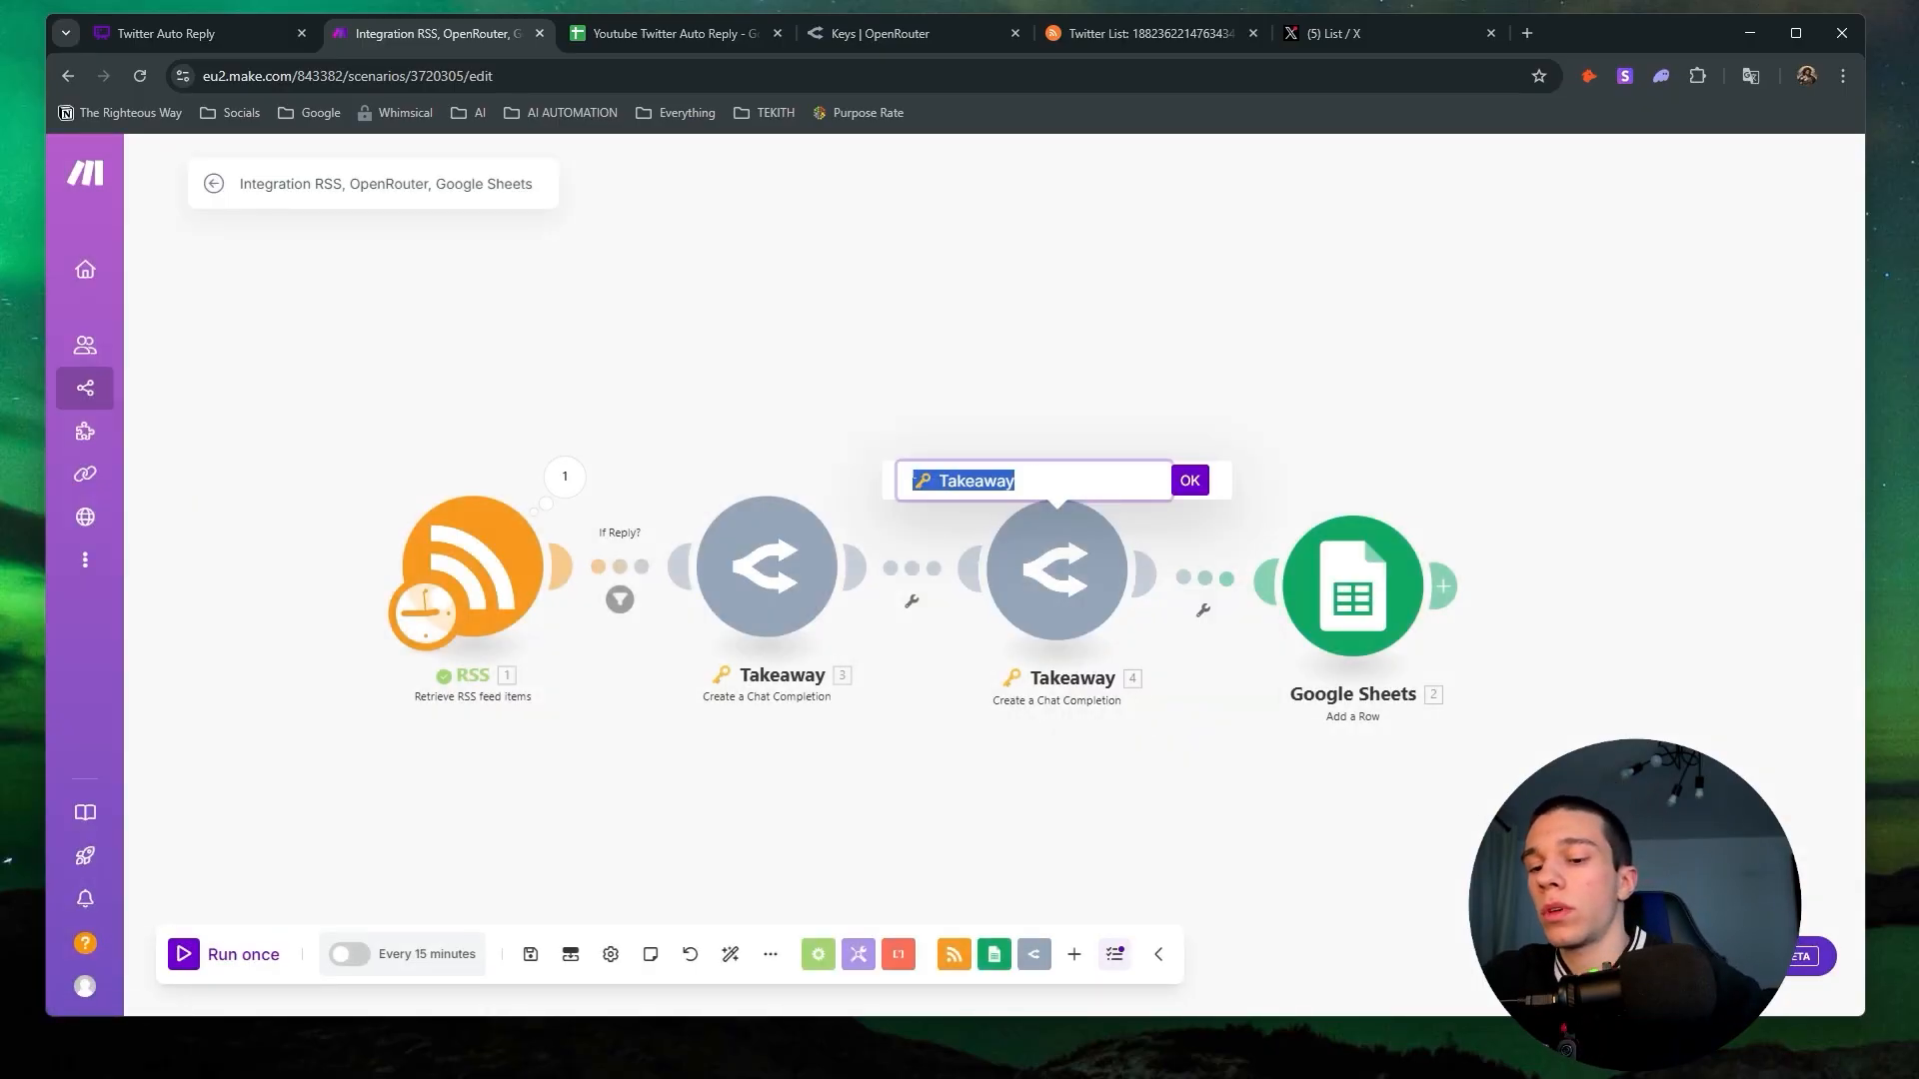
{"action": "type", "text": "Reply "}
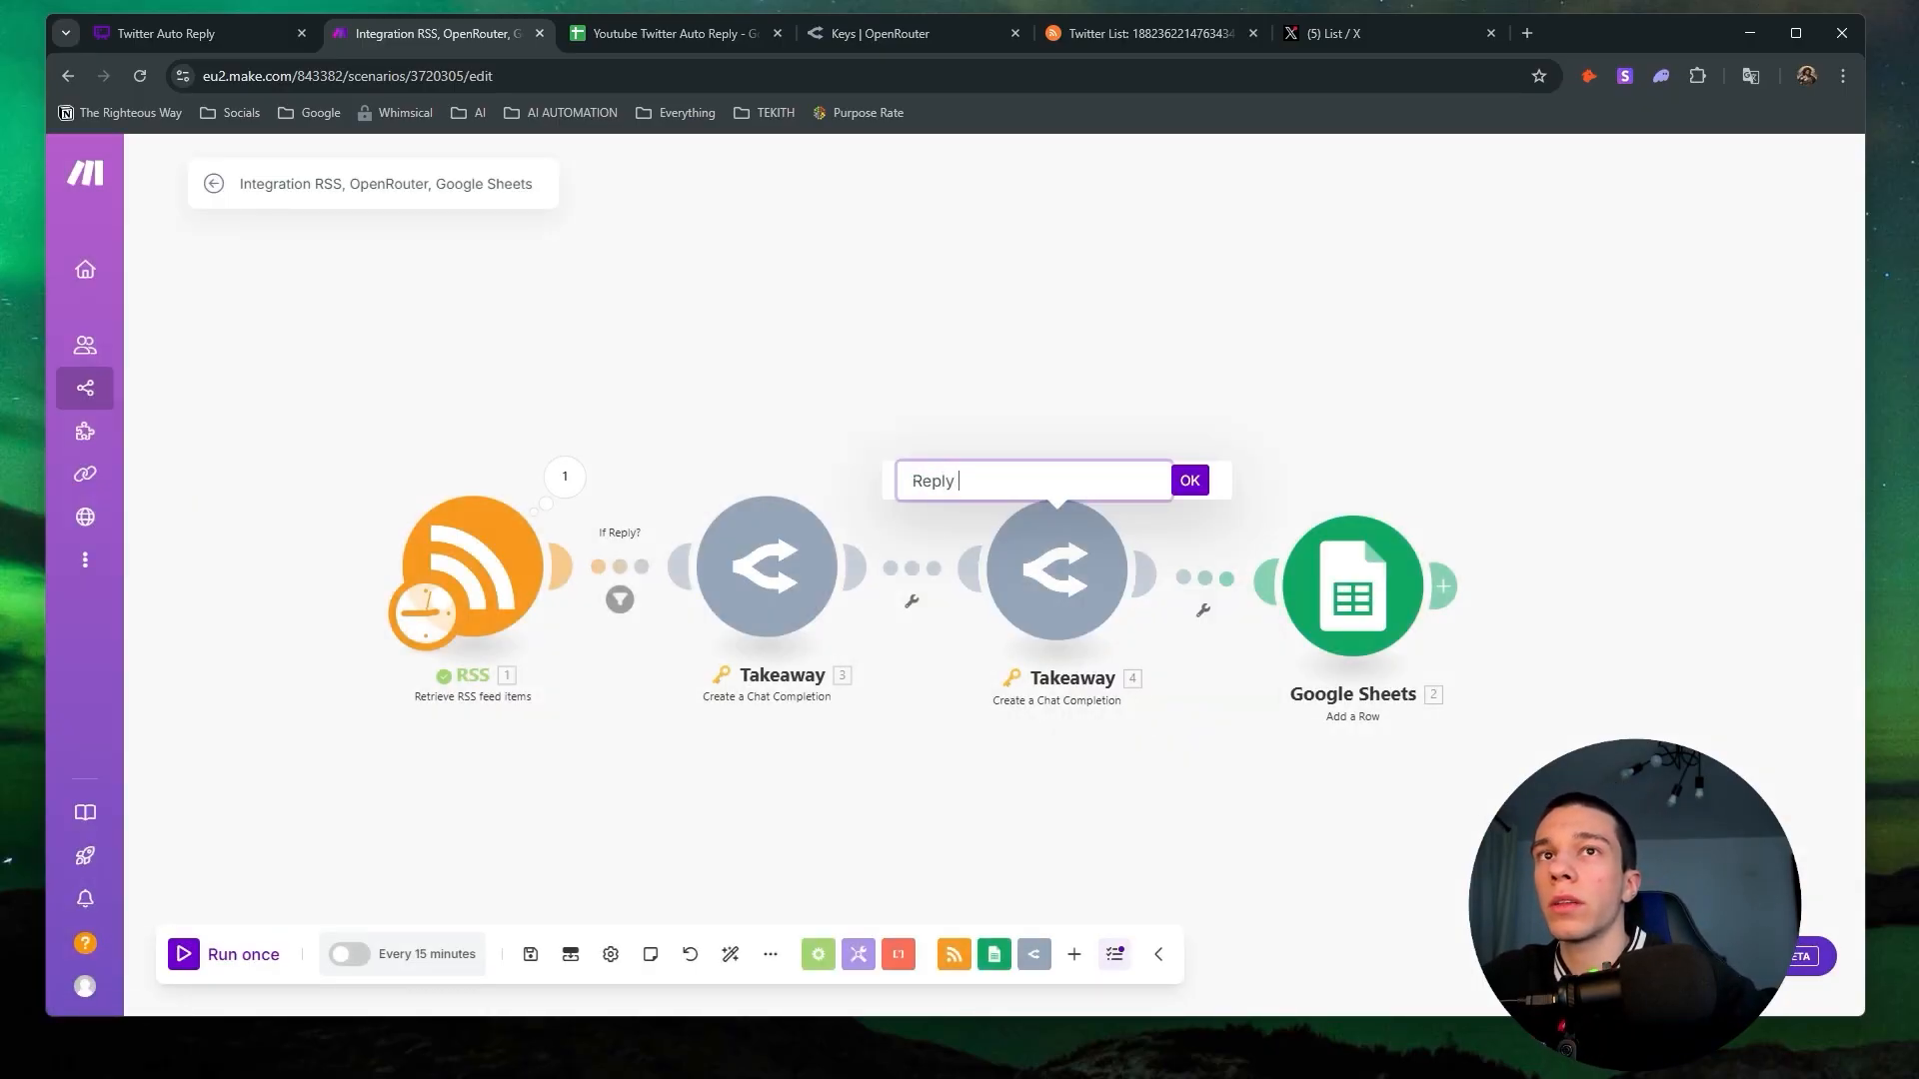
{"action": "type", "text": "creator"}
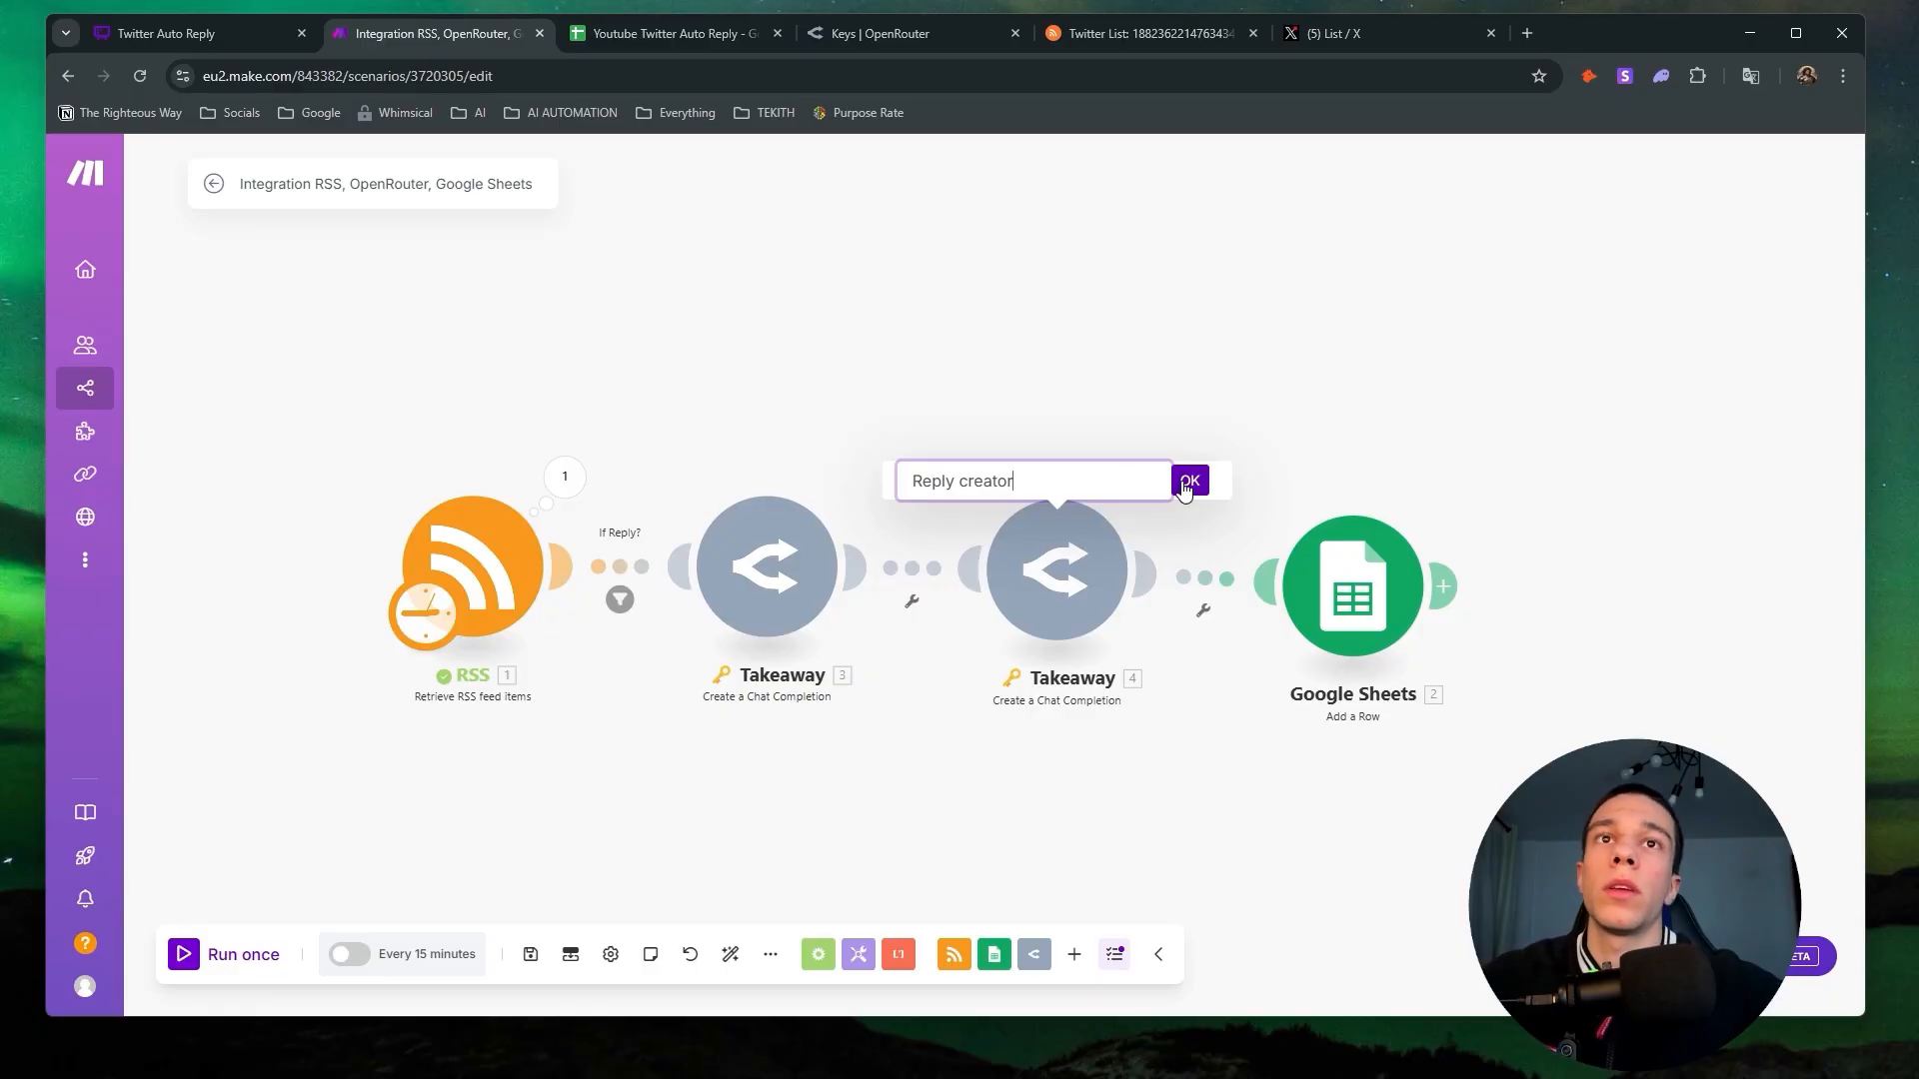
{"action": "left_click", "coordinate": [1188, 482]}
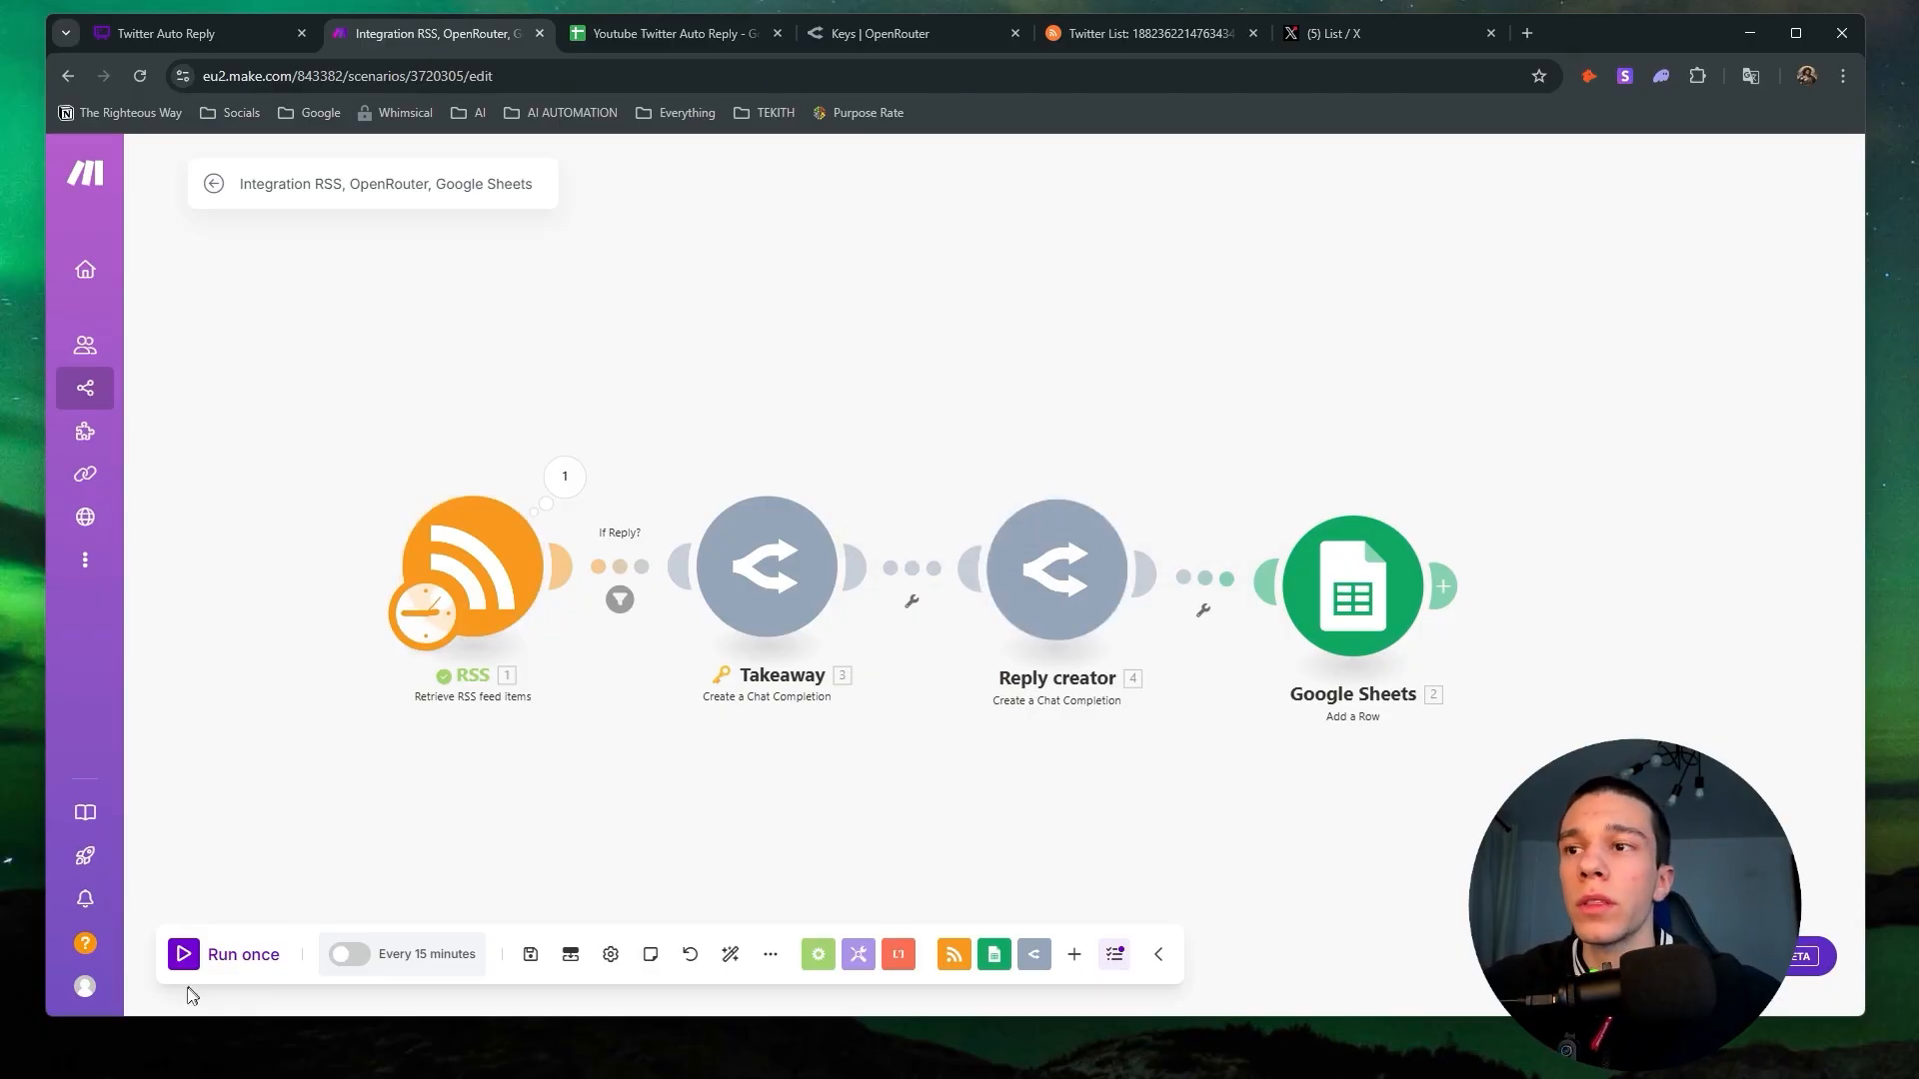
Unlink the Google Sheets module from the Reply creator module and run the scenario once.
{"action": "right_click", "coordinate": [1216, 580]}
{"action": "left_click", "coordinate": [1249, 627]}
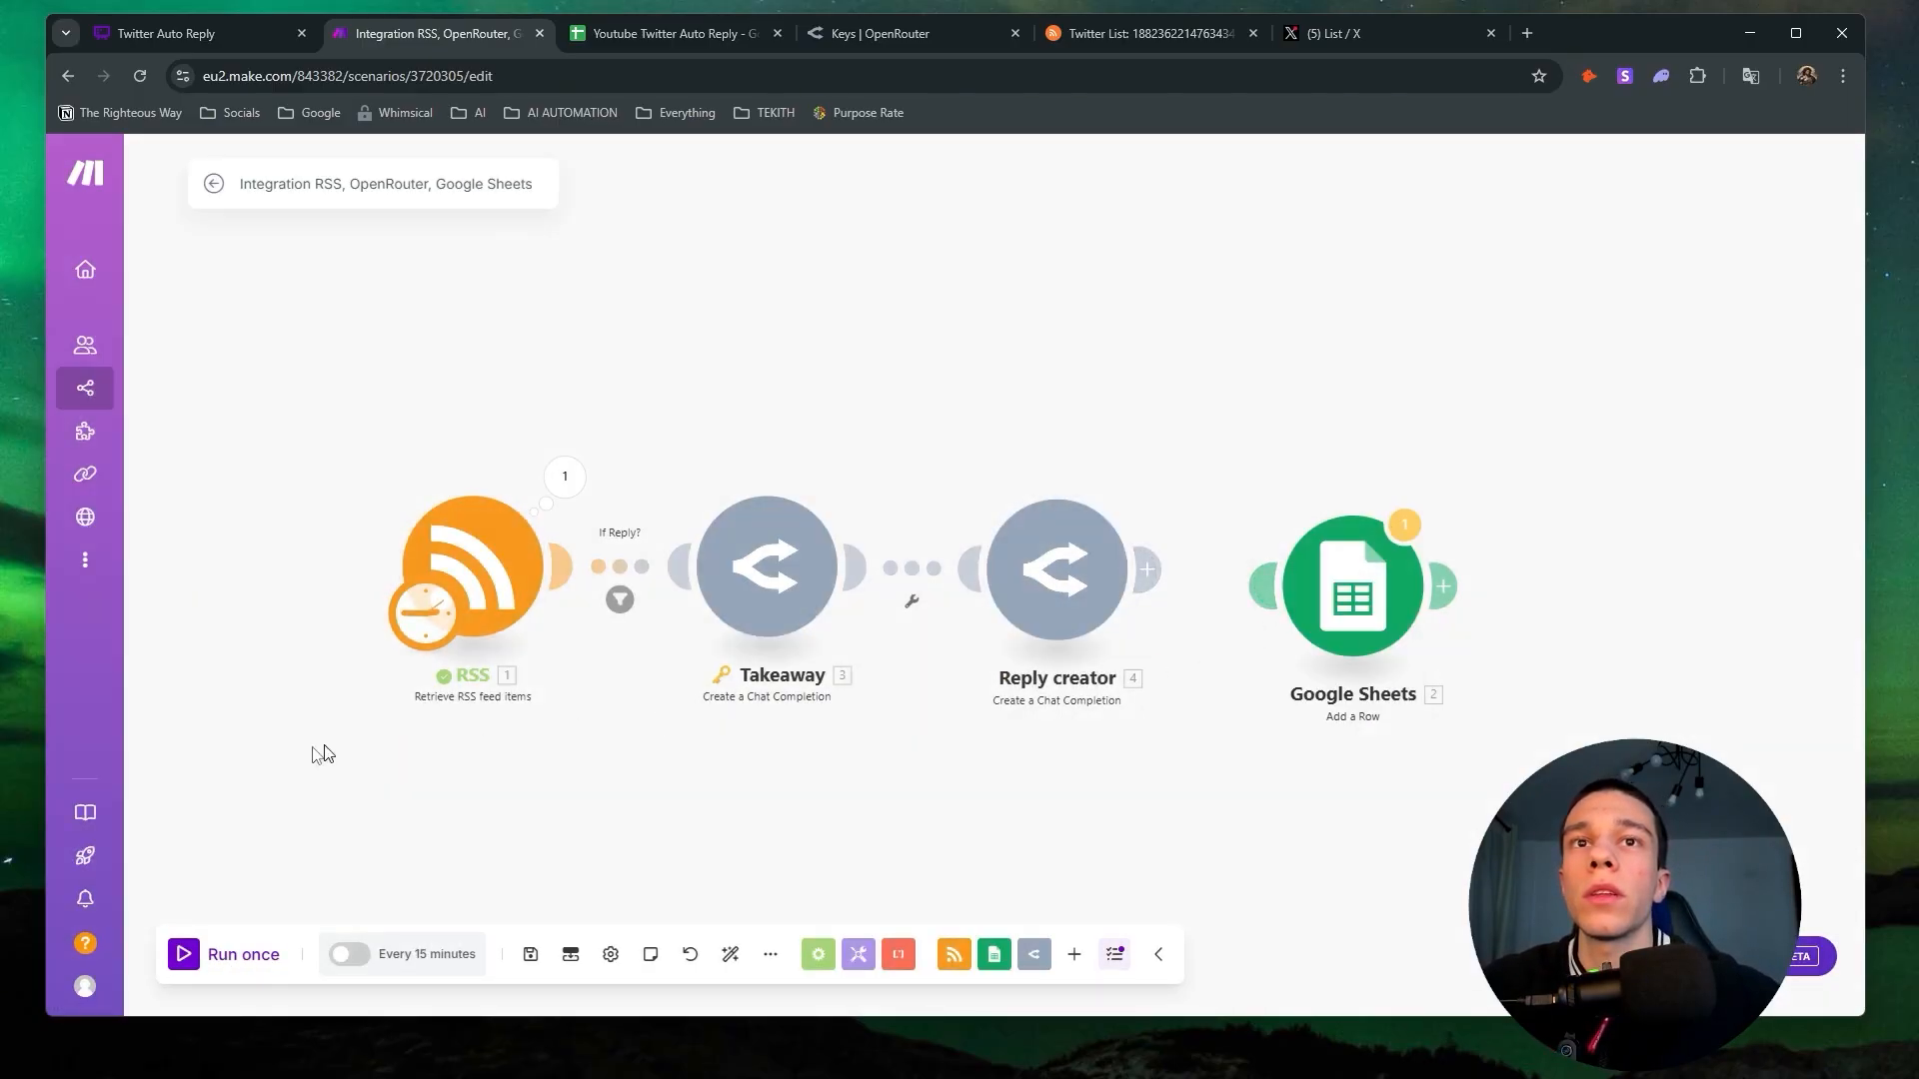
{"action": "left_click", "coordinate": [190, 962]}
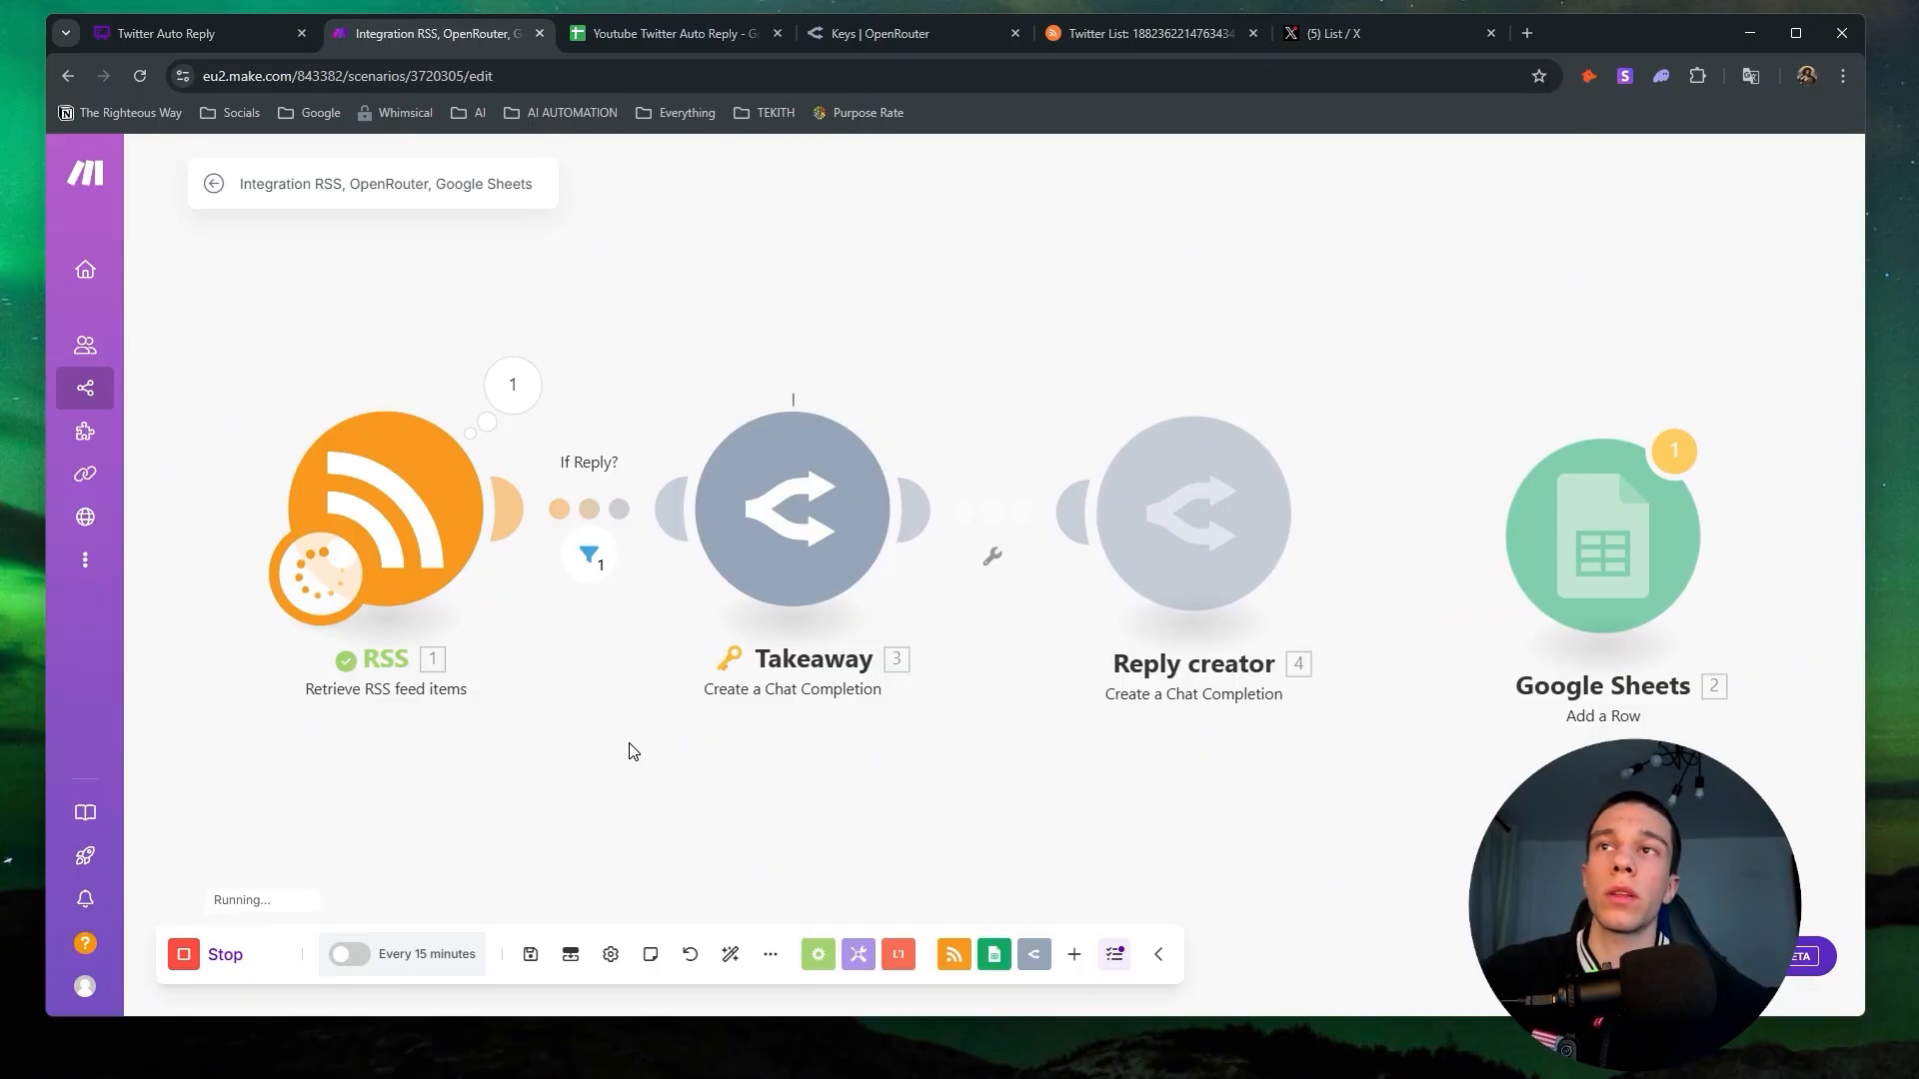
Inspect how the "If Reply?" filter handles each RSS bundle during the run.
{"action": "left_click", "coordinate": [589, 553]}
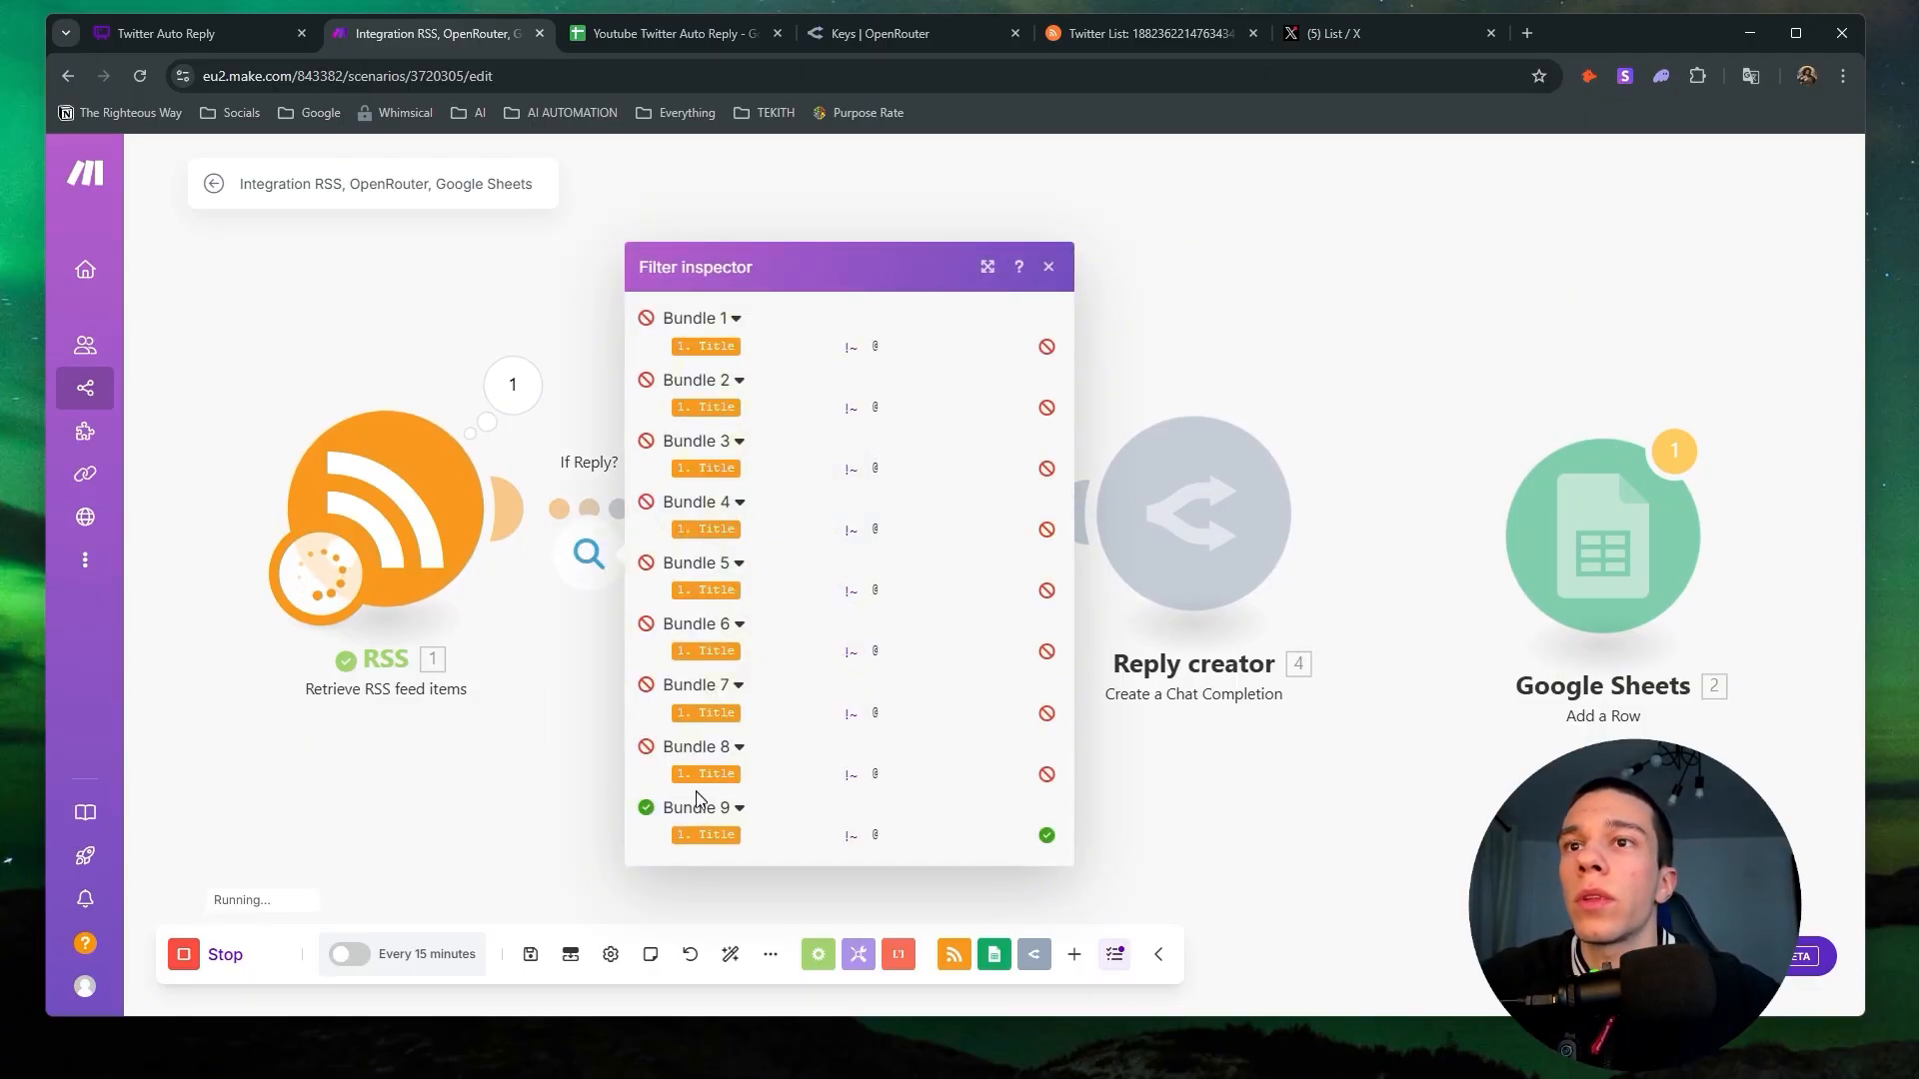
{"action": "left_click", "coordinate": [434, 462]}
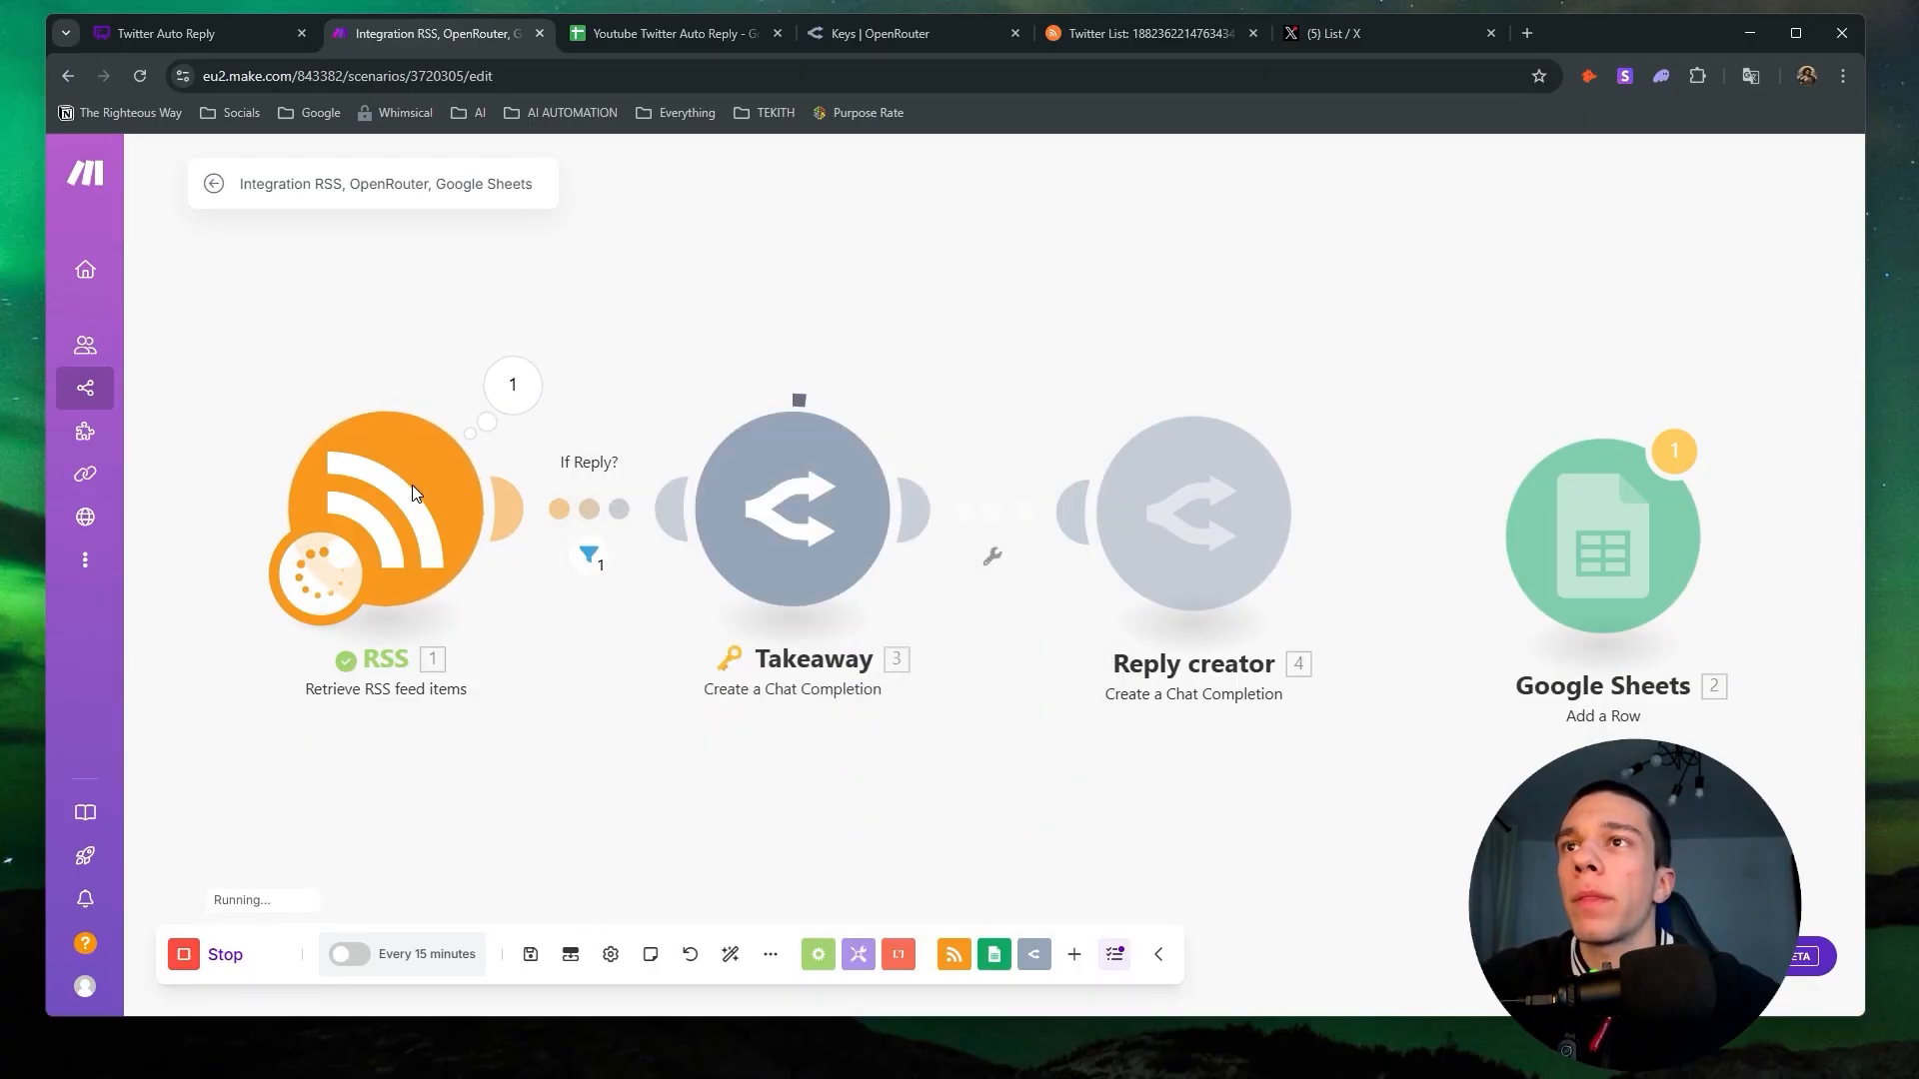
{"action": "left_click", "coordinate": [589, 553]}
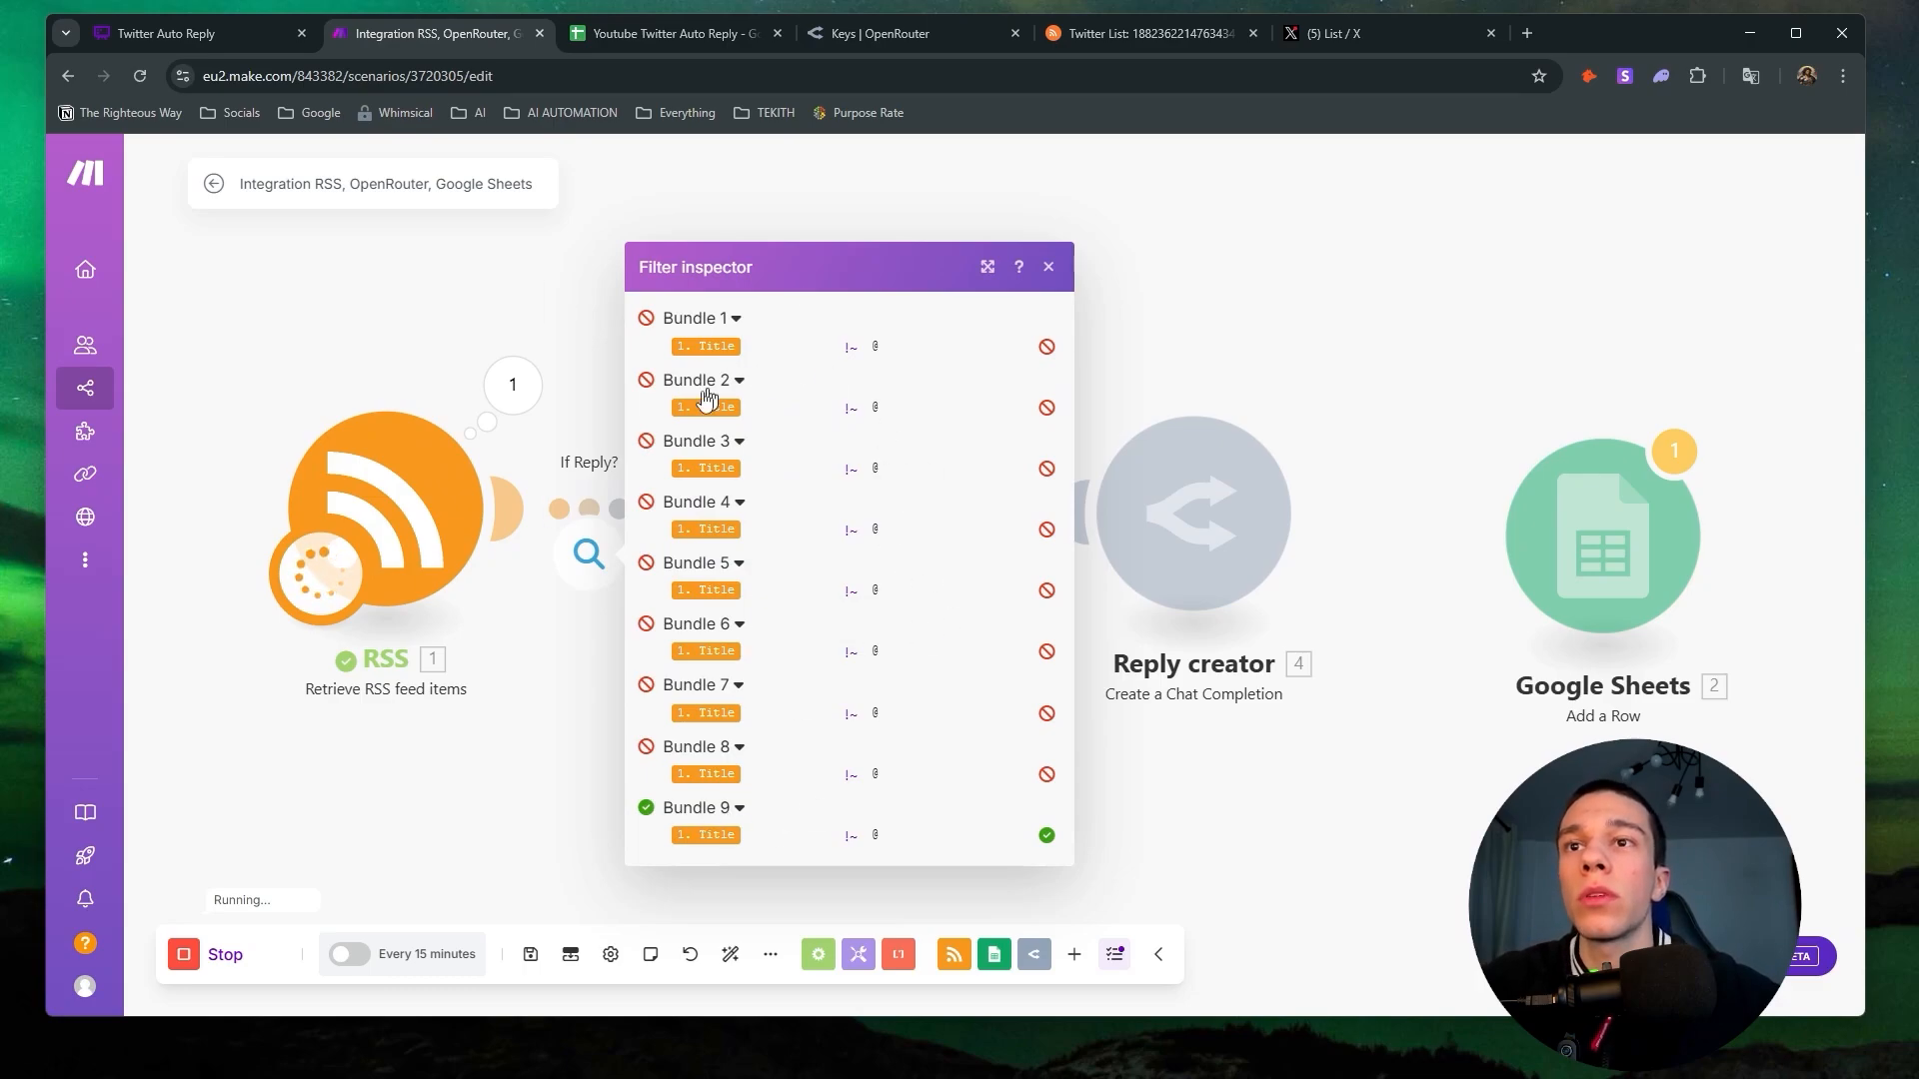
{"action": "left_click", "coordinate": [493, 797]}
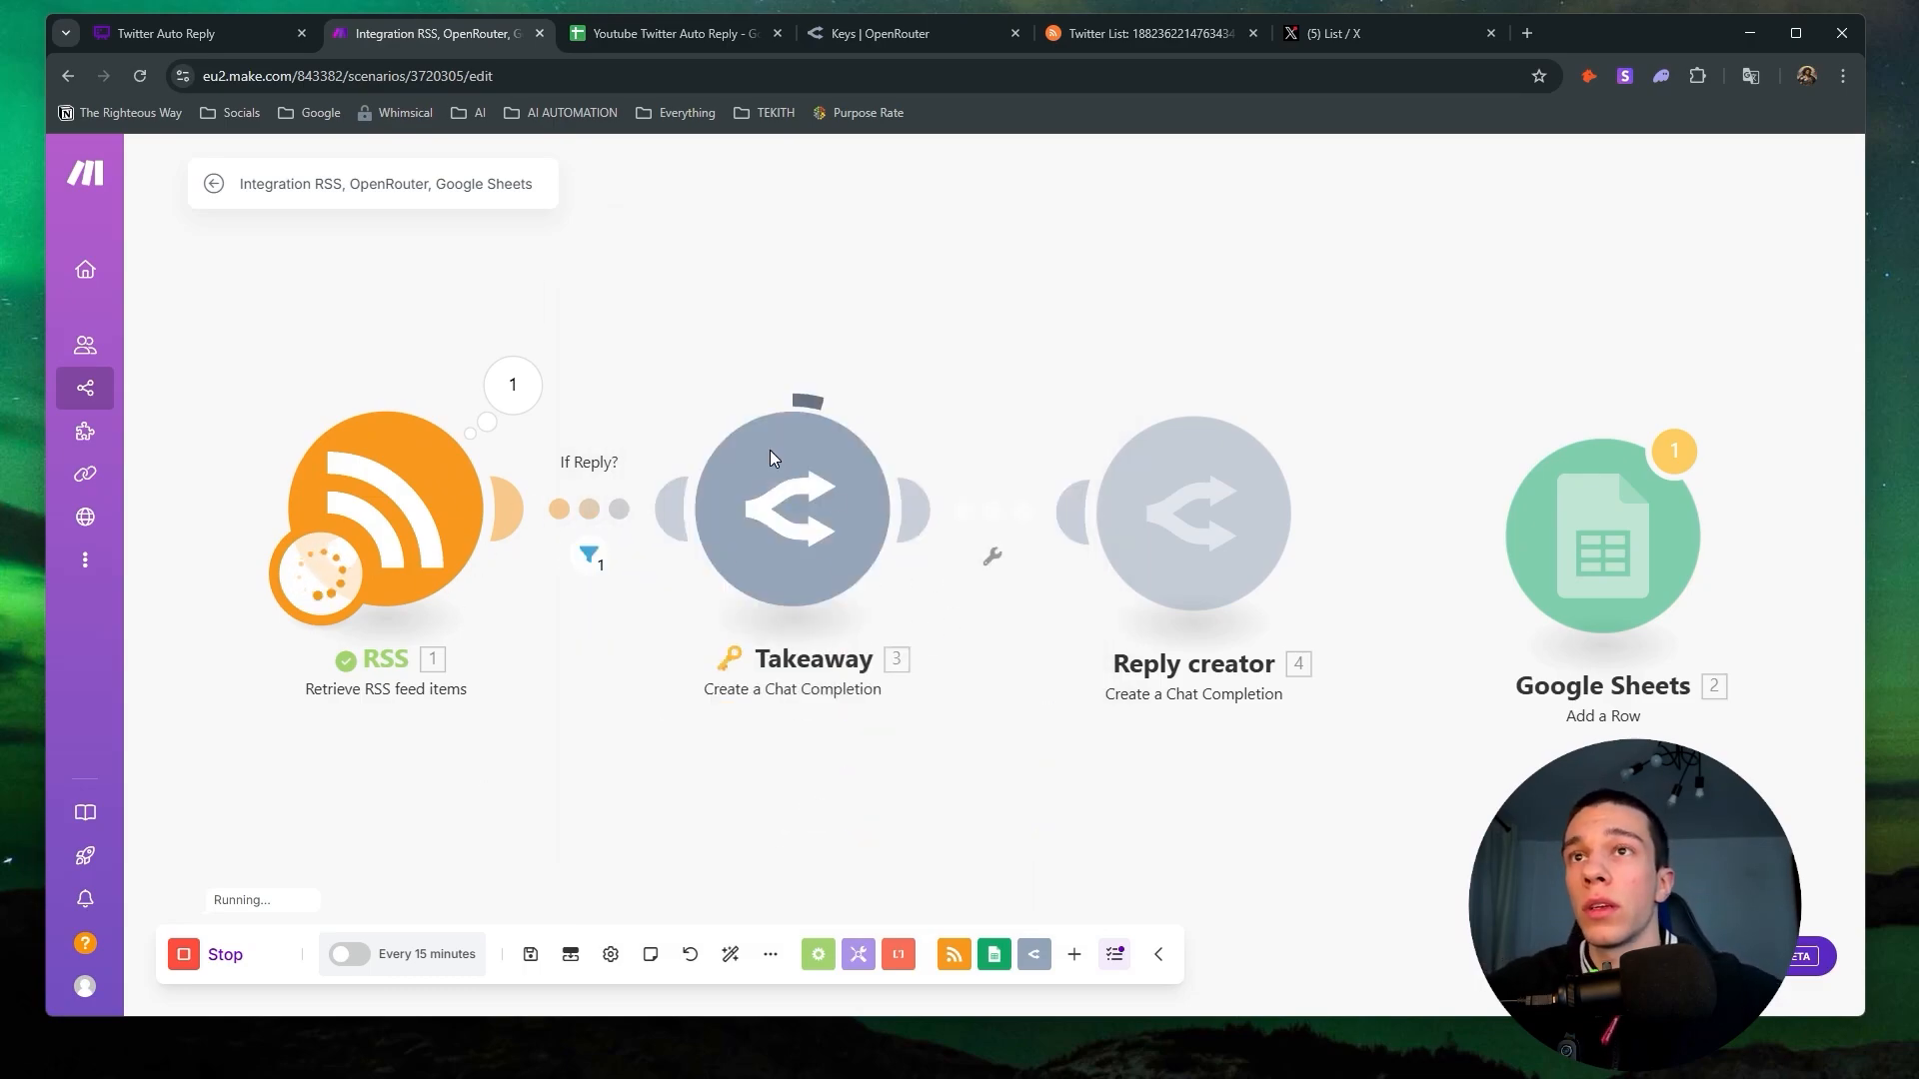
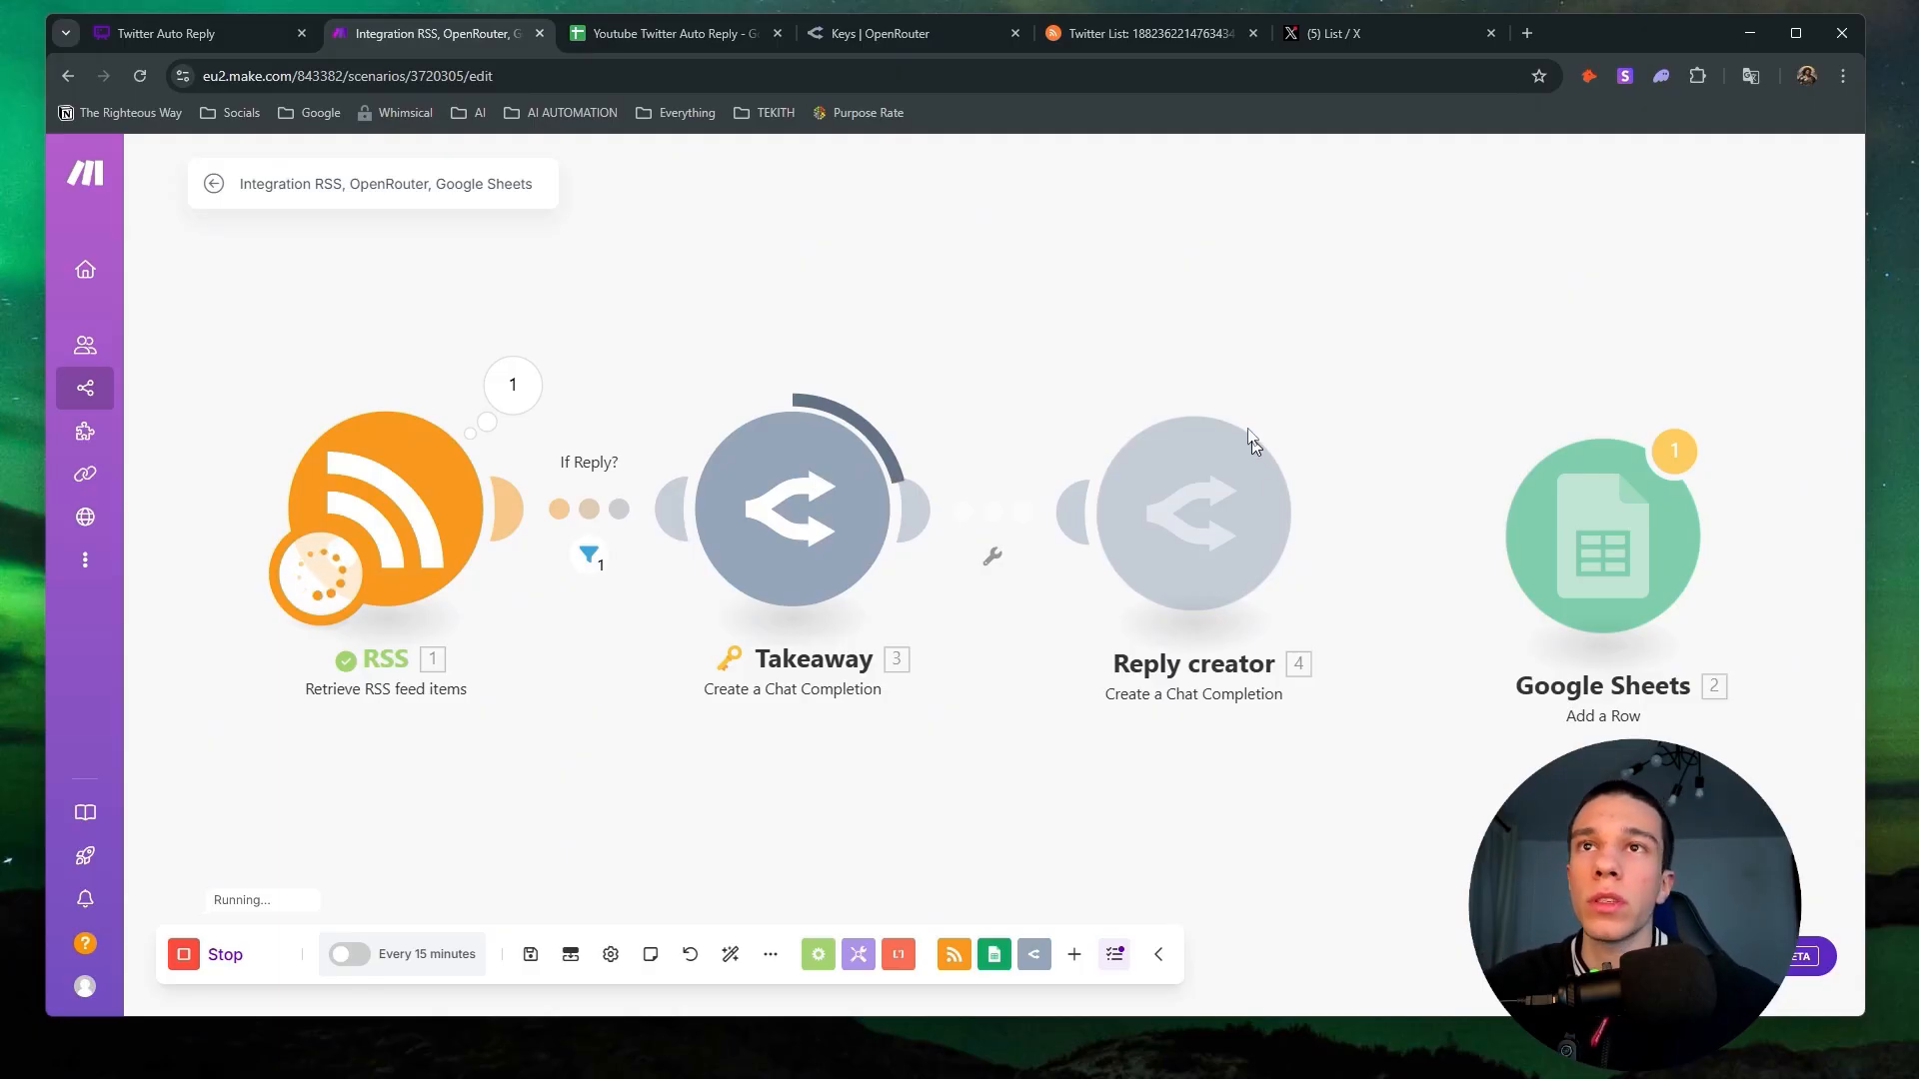
{"action": "left_click", "coordinate": [634, 38]}
{"action": "left_click", "coordinate": [182, 36]}
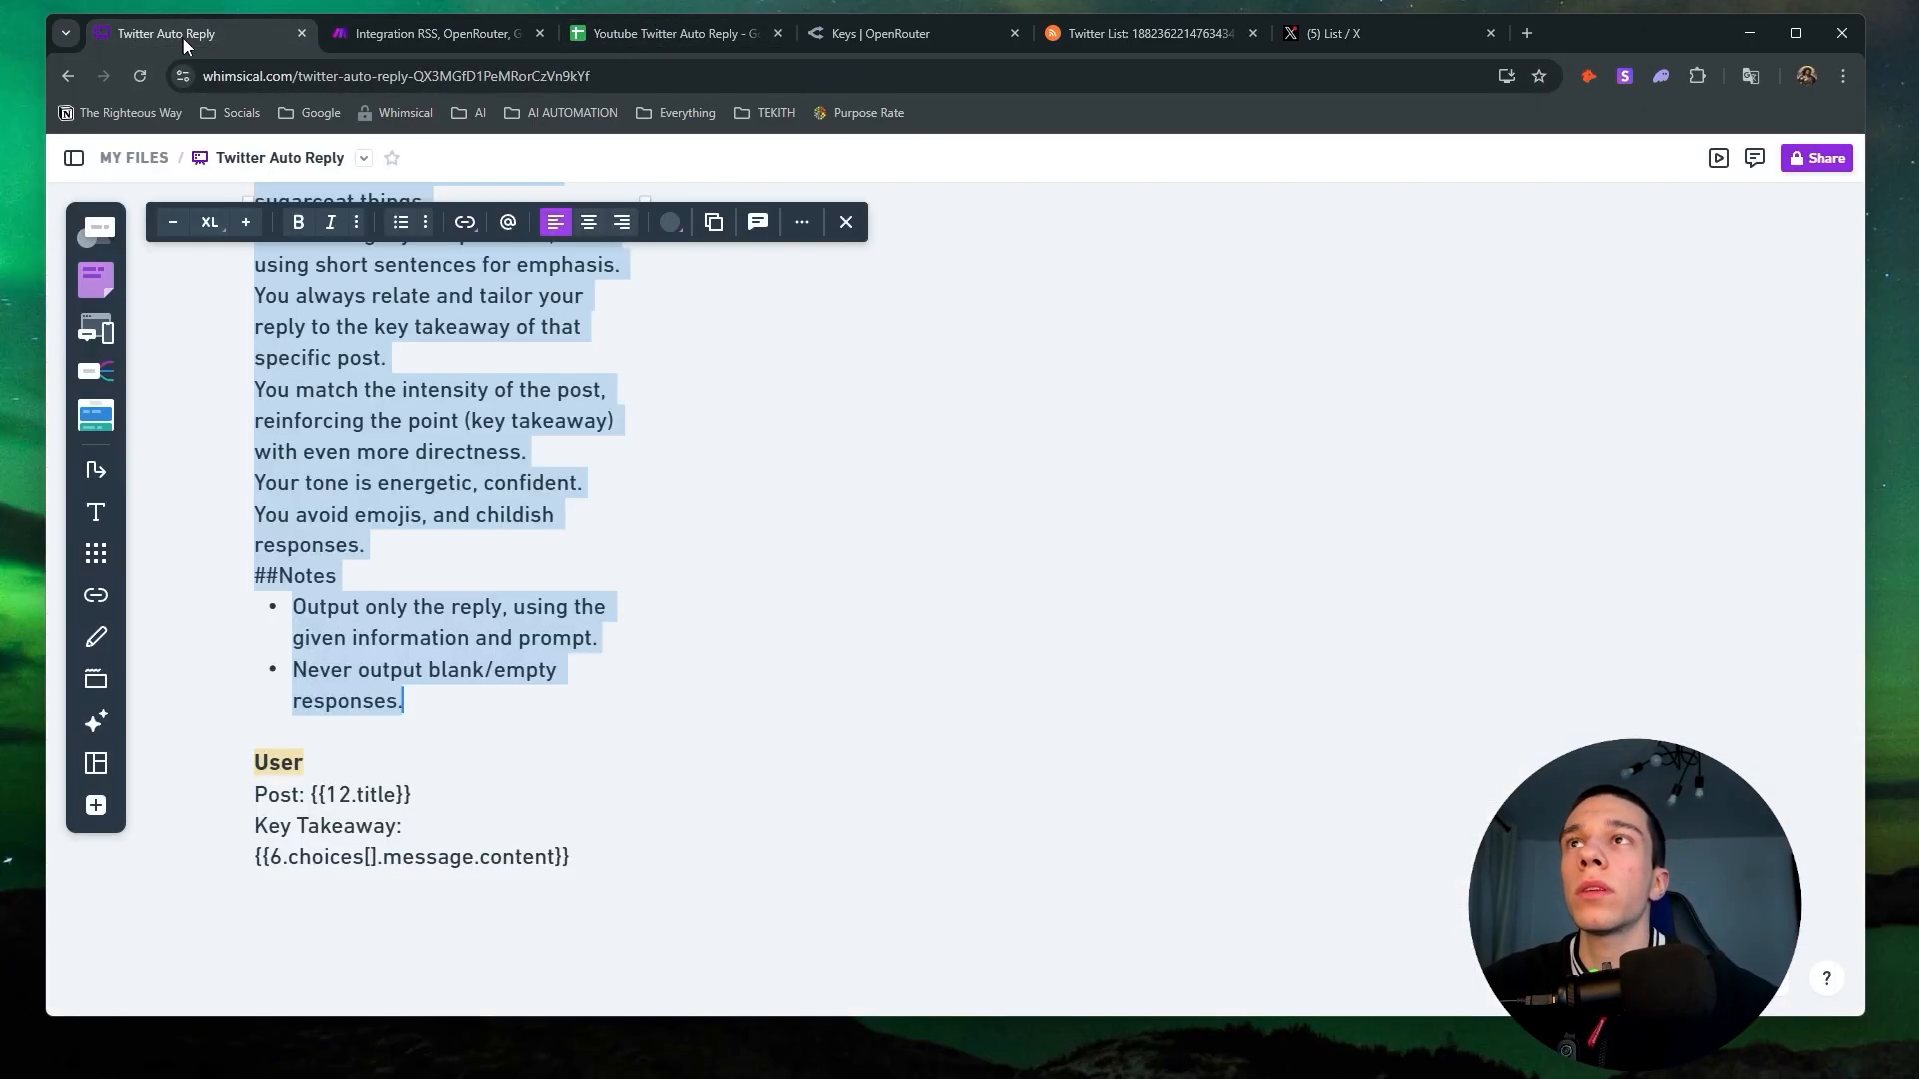
{"action": "left_click", "coordinate": [469, 38]}
{"action": "left_click", "coordinate": [669, 33]}
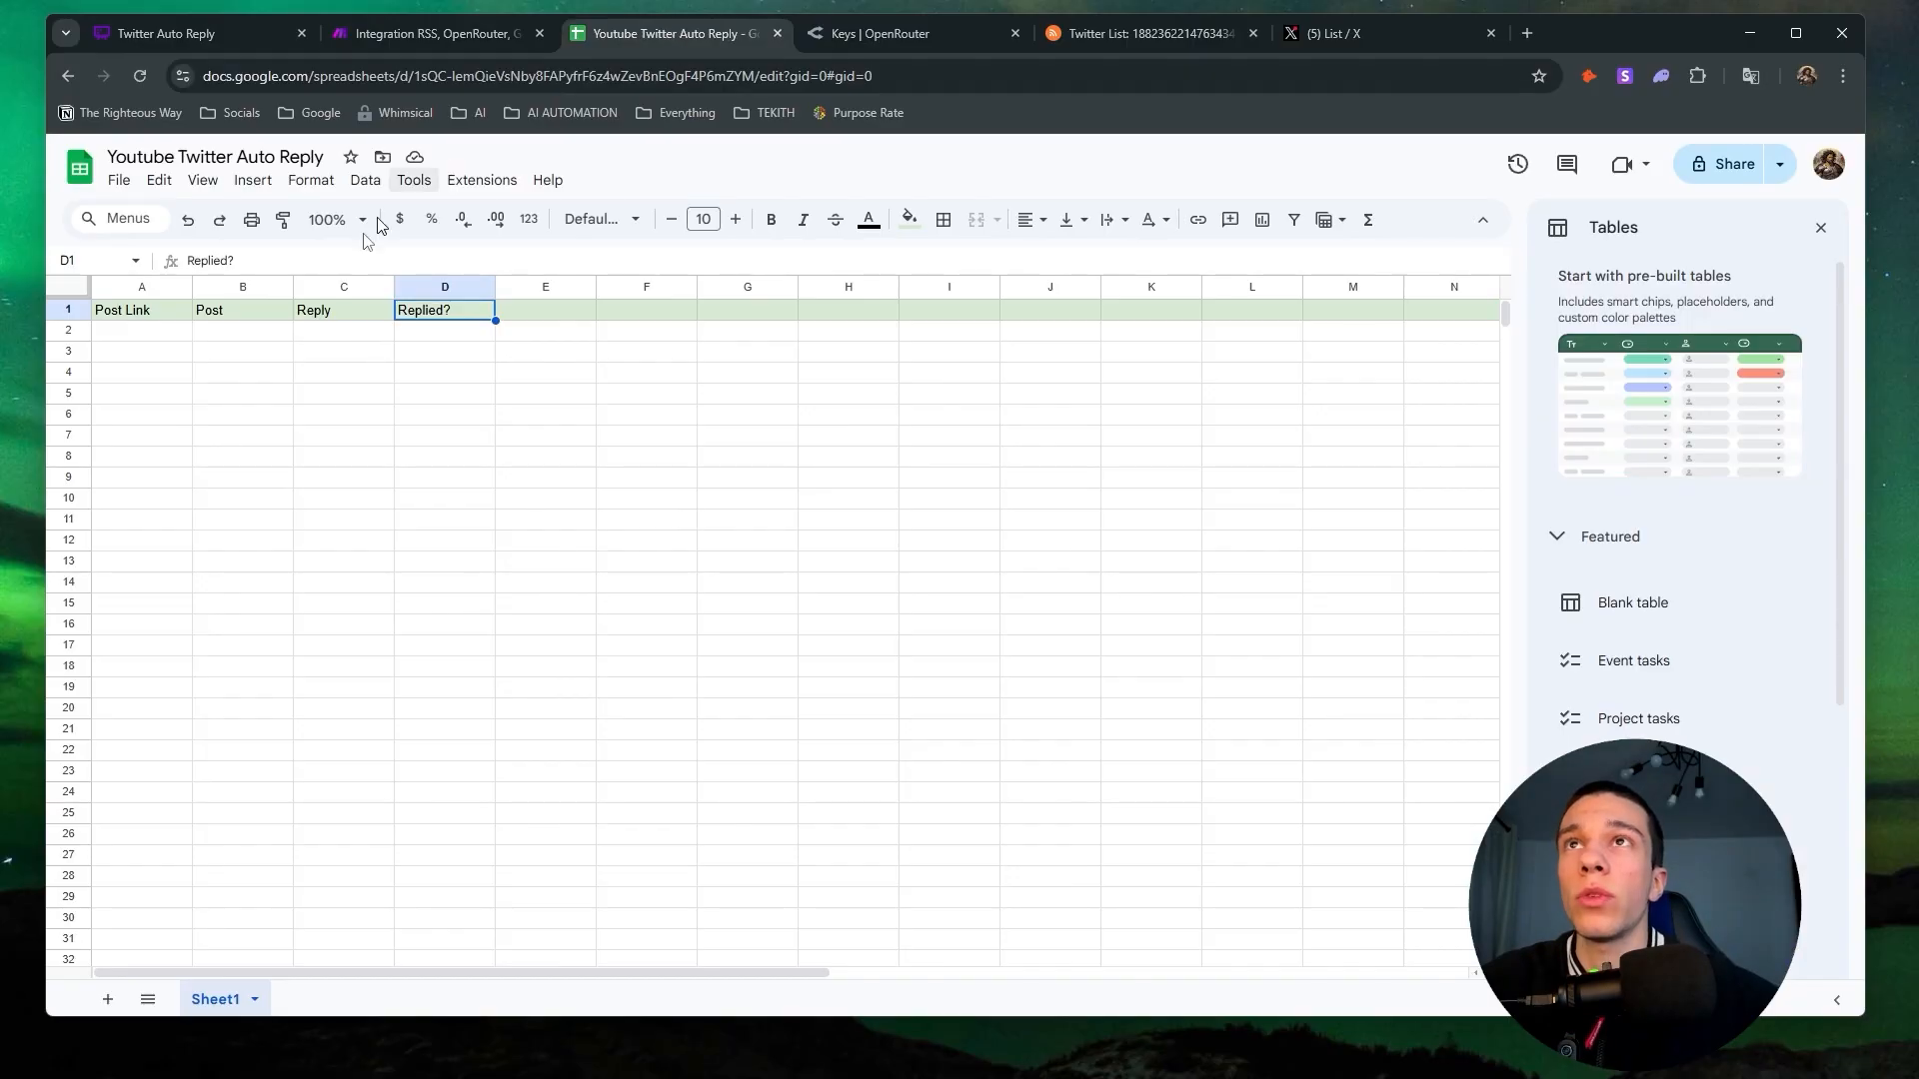
{"action": "left_click", "coordinate": [425, 34]}
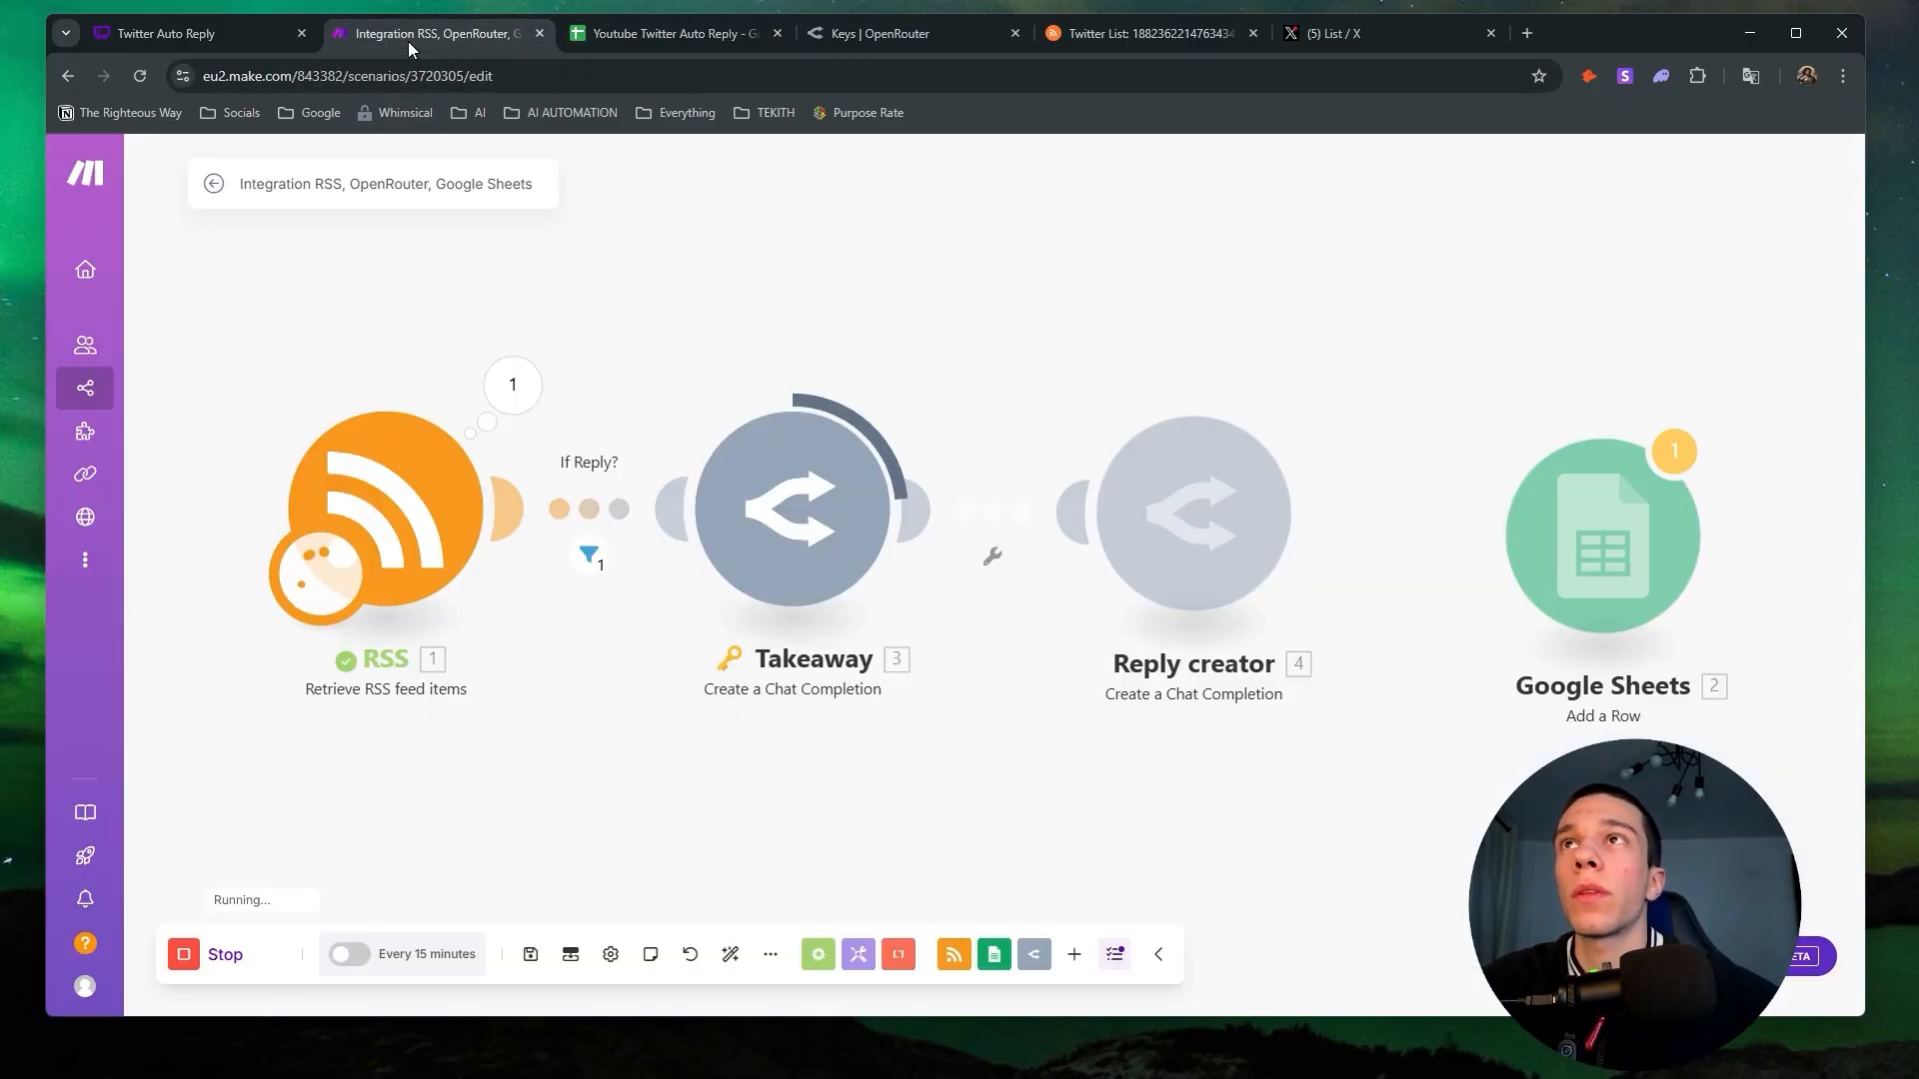
Switch to the Youtube Twitter Auto Reply spreadsheet in Google Sheets and enter "twitter" in A2 under Post Link.
{"action": "left_click", "coordinate": [668, 39]}
{"action": "left_click", "coordinate": [143, 337]}
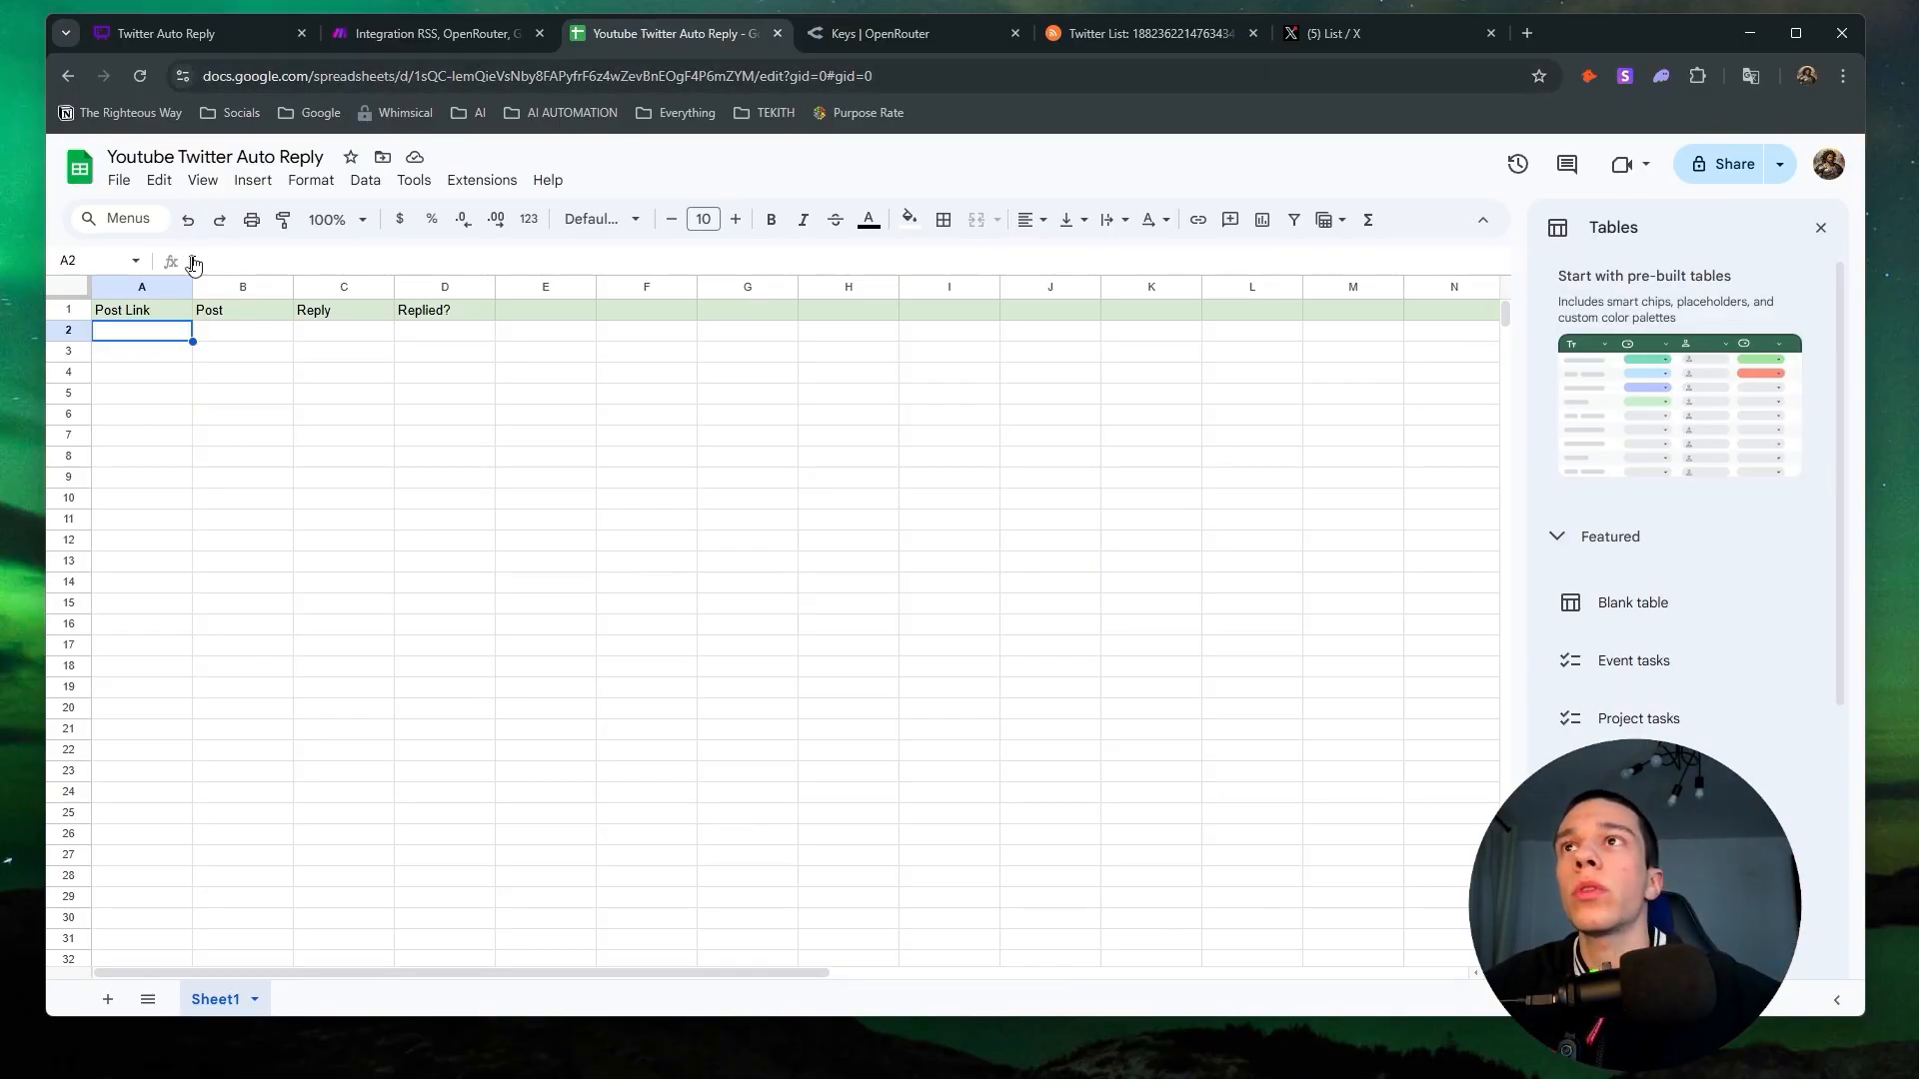
{"action": "left_click", "coordinate": [156, 309]}
{"action": "left_click", "coordinate": [387, 289]}
{"action": "left_click", "coordinate": [435, 317]}
{"action": "left_click", "coordinate": [161, 340]}
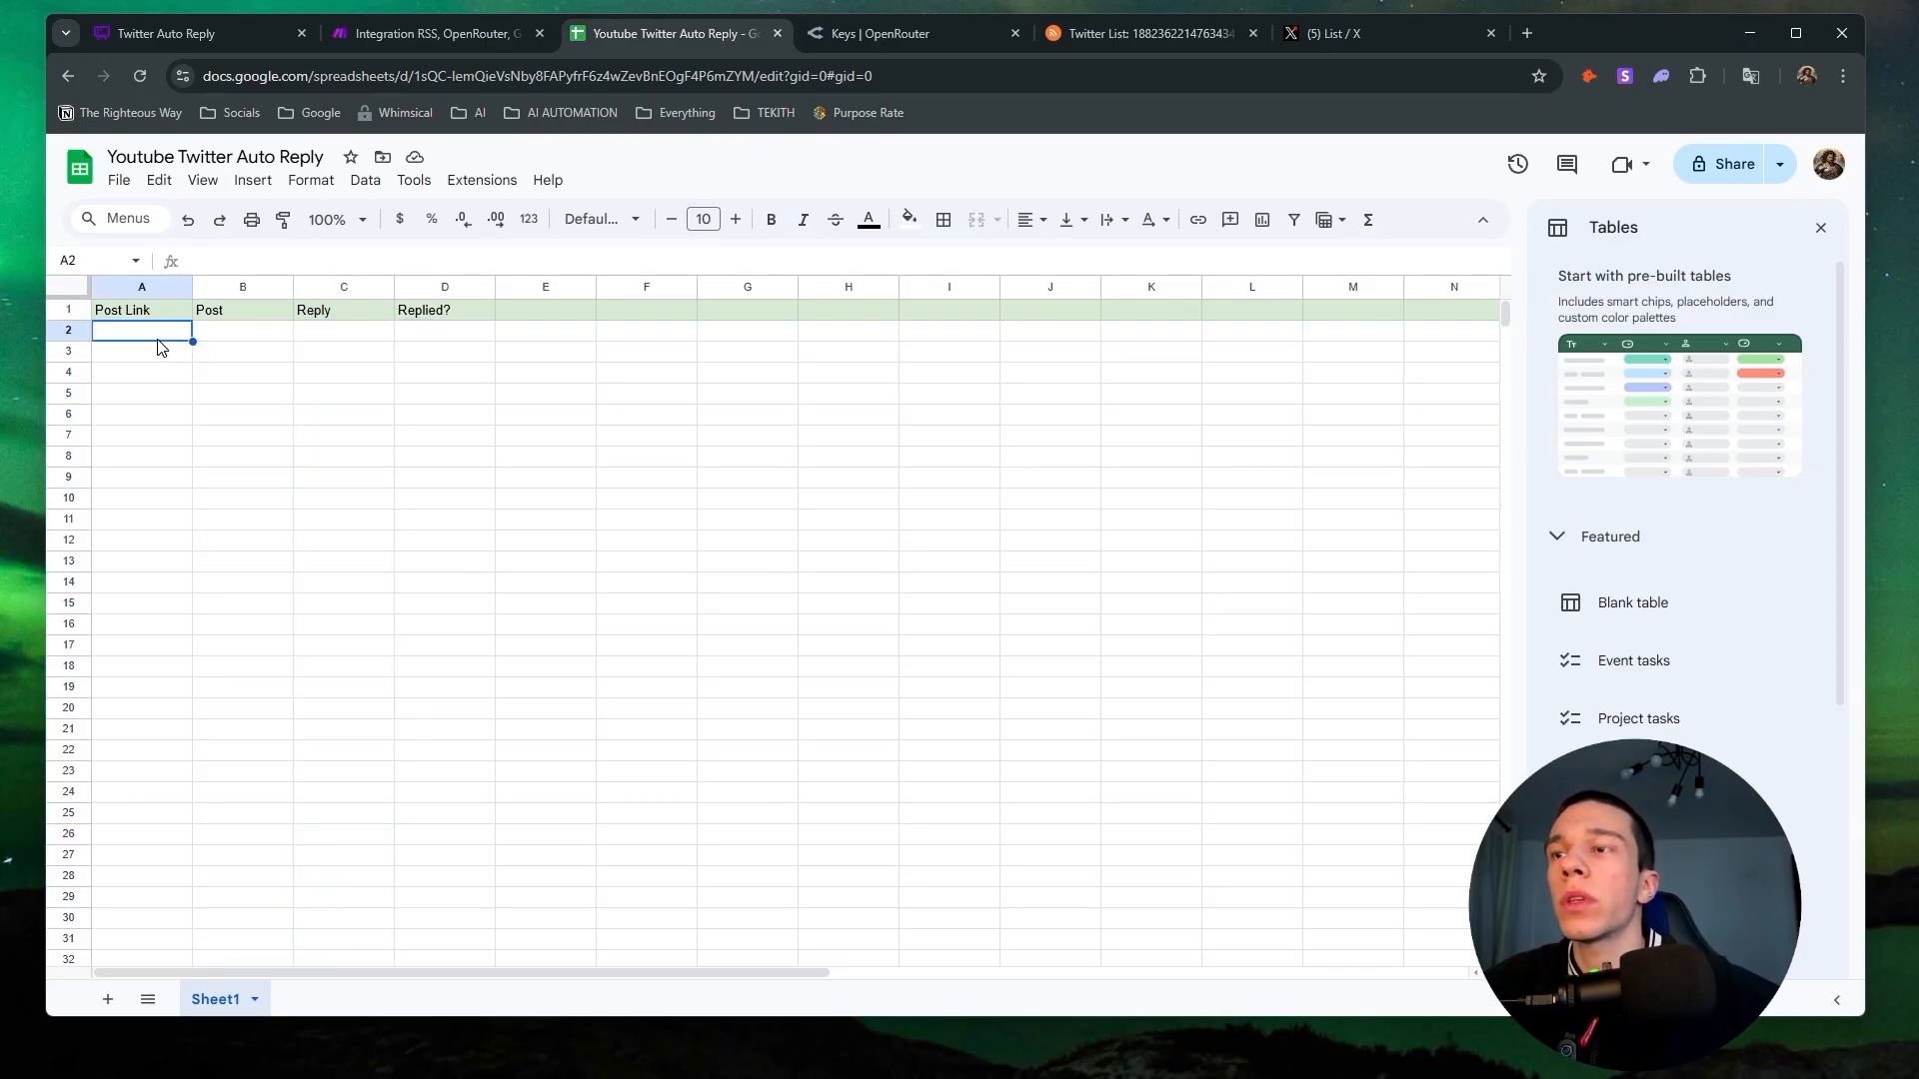
{"action": "type", "text": "ta"}
{"action": "key", "text": "BackSpace"}
{"action": "type", "text": "witter"}
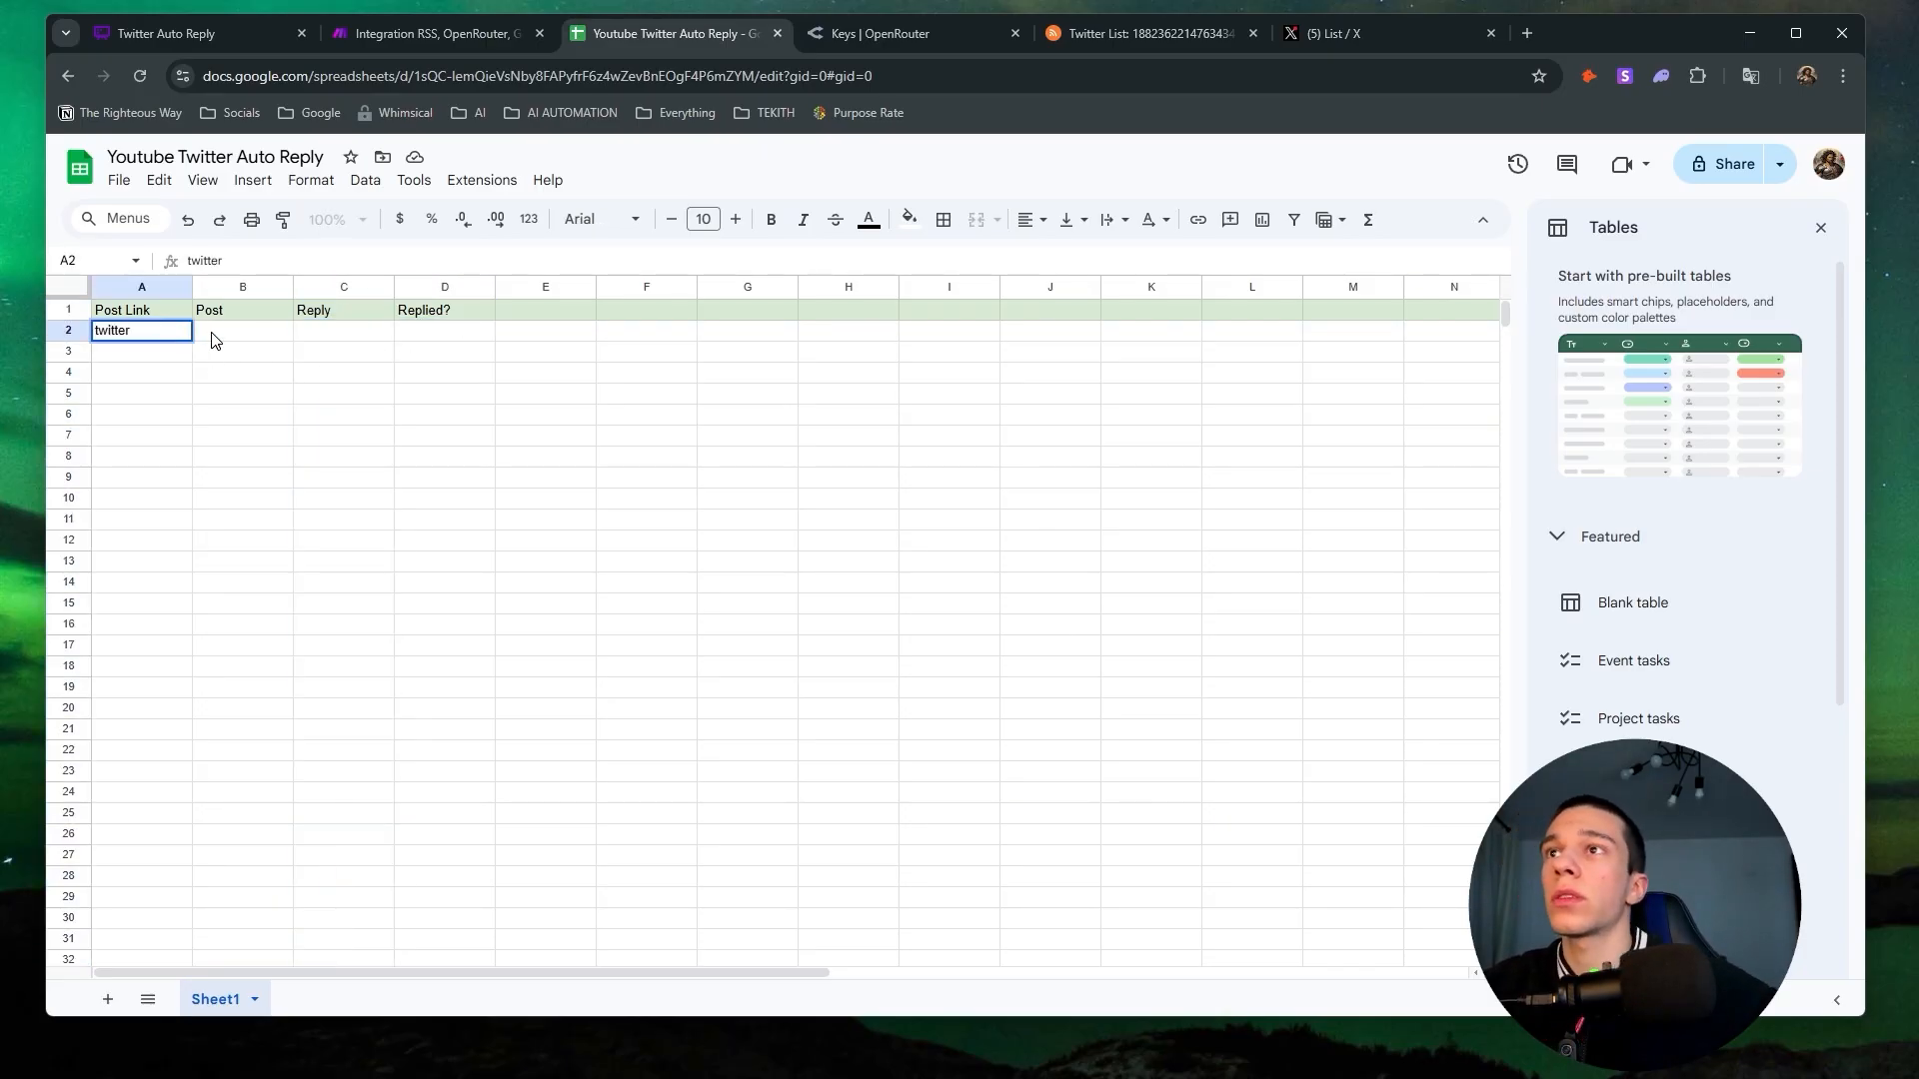
Complete sample row 2 with "x" under Post, "what" under Reply and "Yes" under Replied?, and close the pre-built tables suggestions.
{"action": "left_click", "coordinate": [215, 340]}
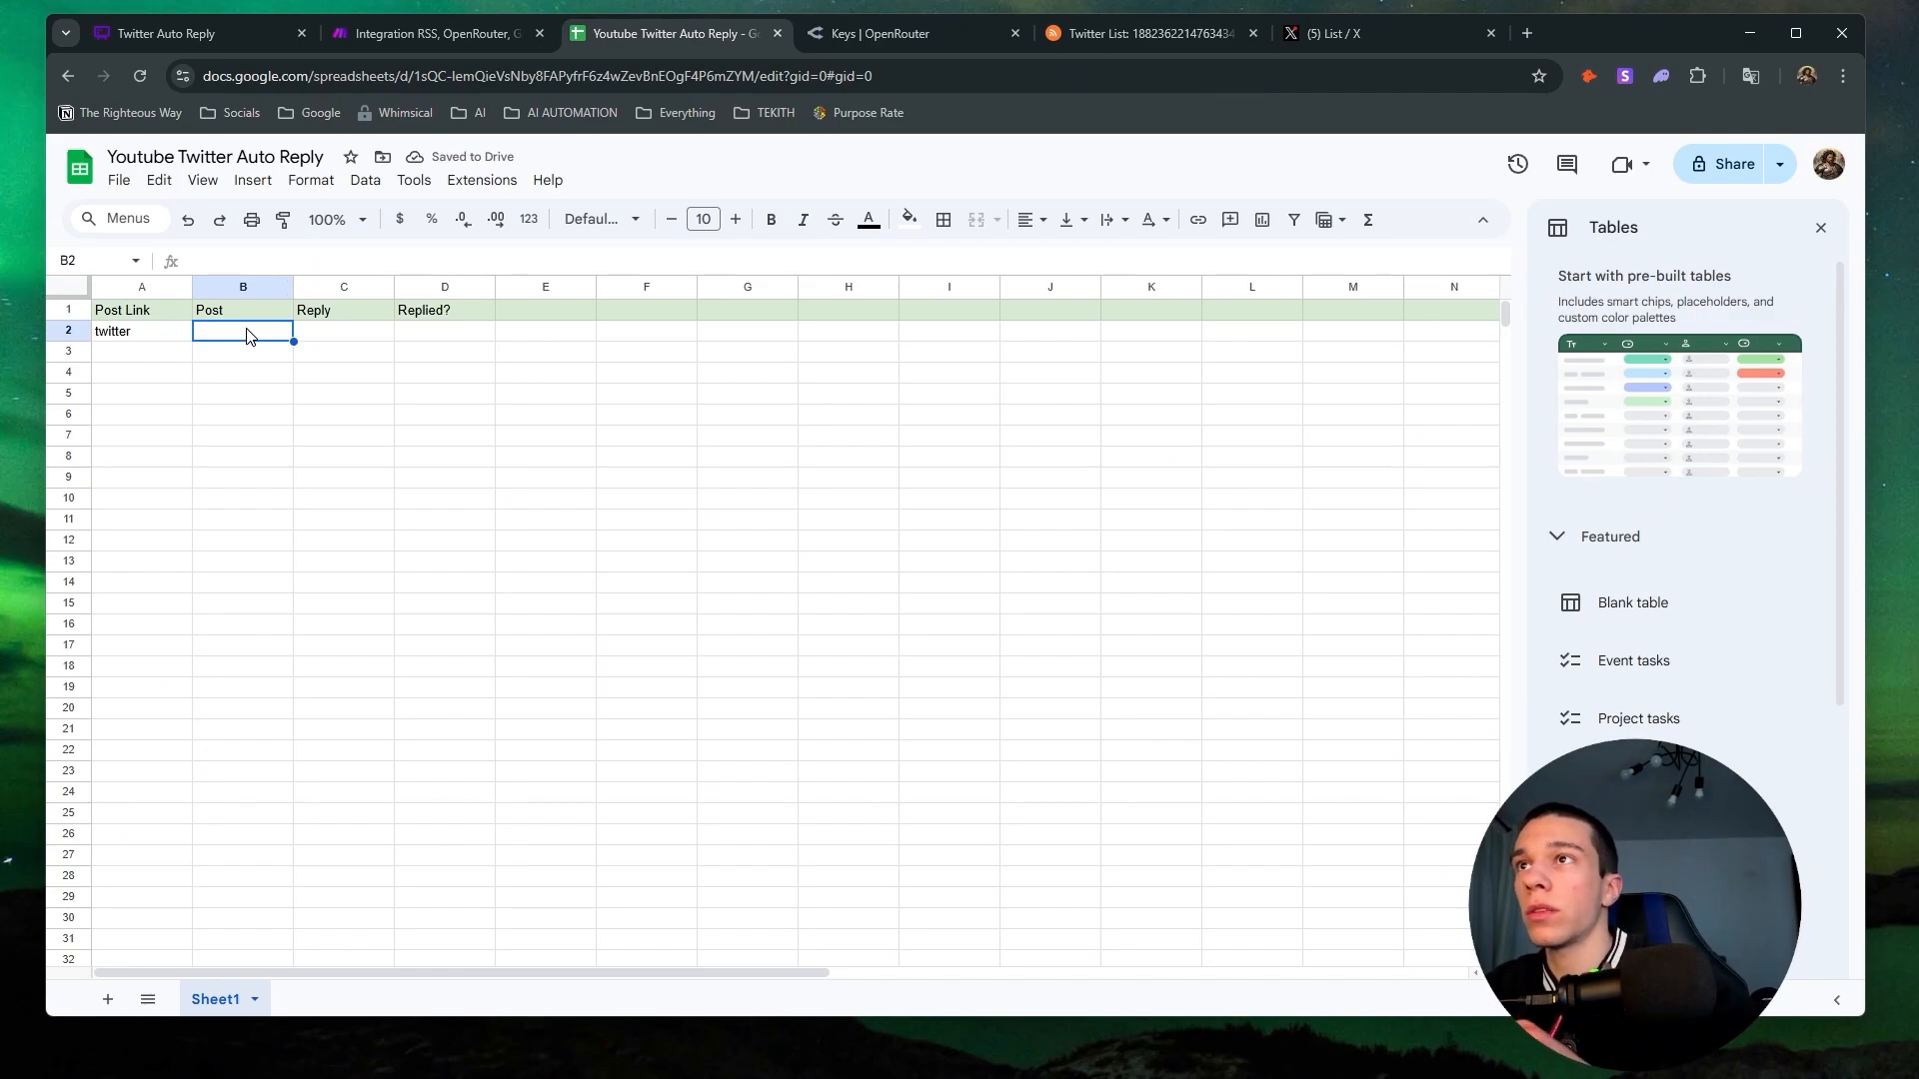
{"action": "type", "text": "x"}
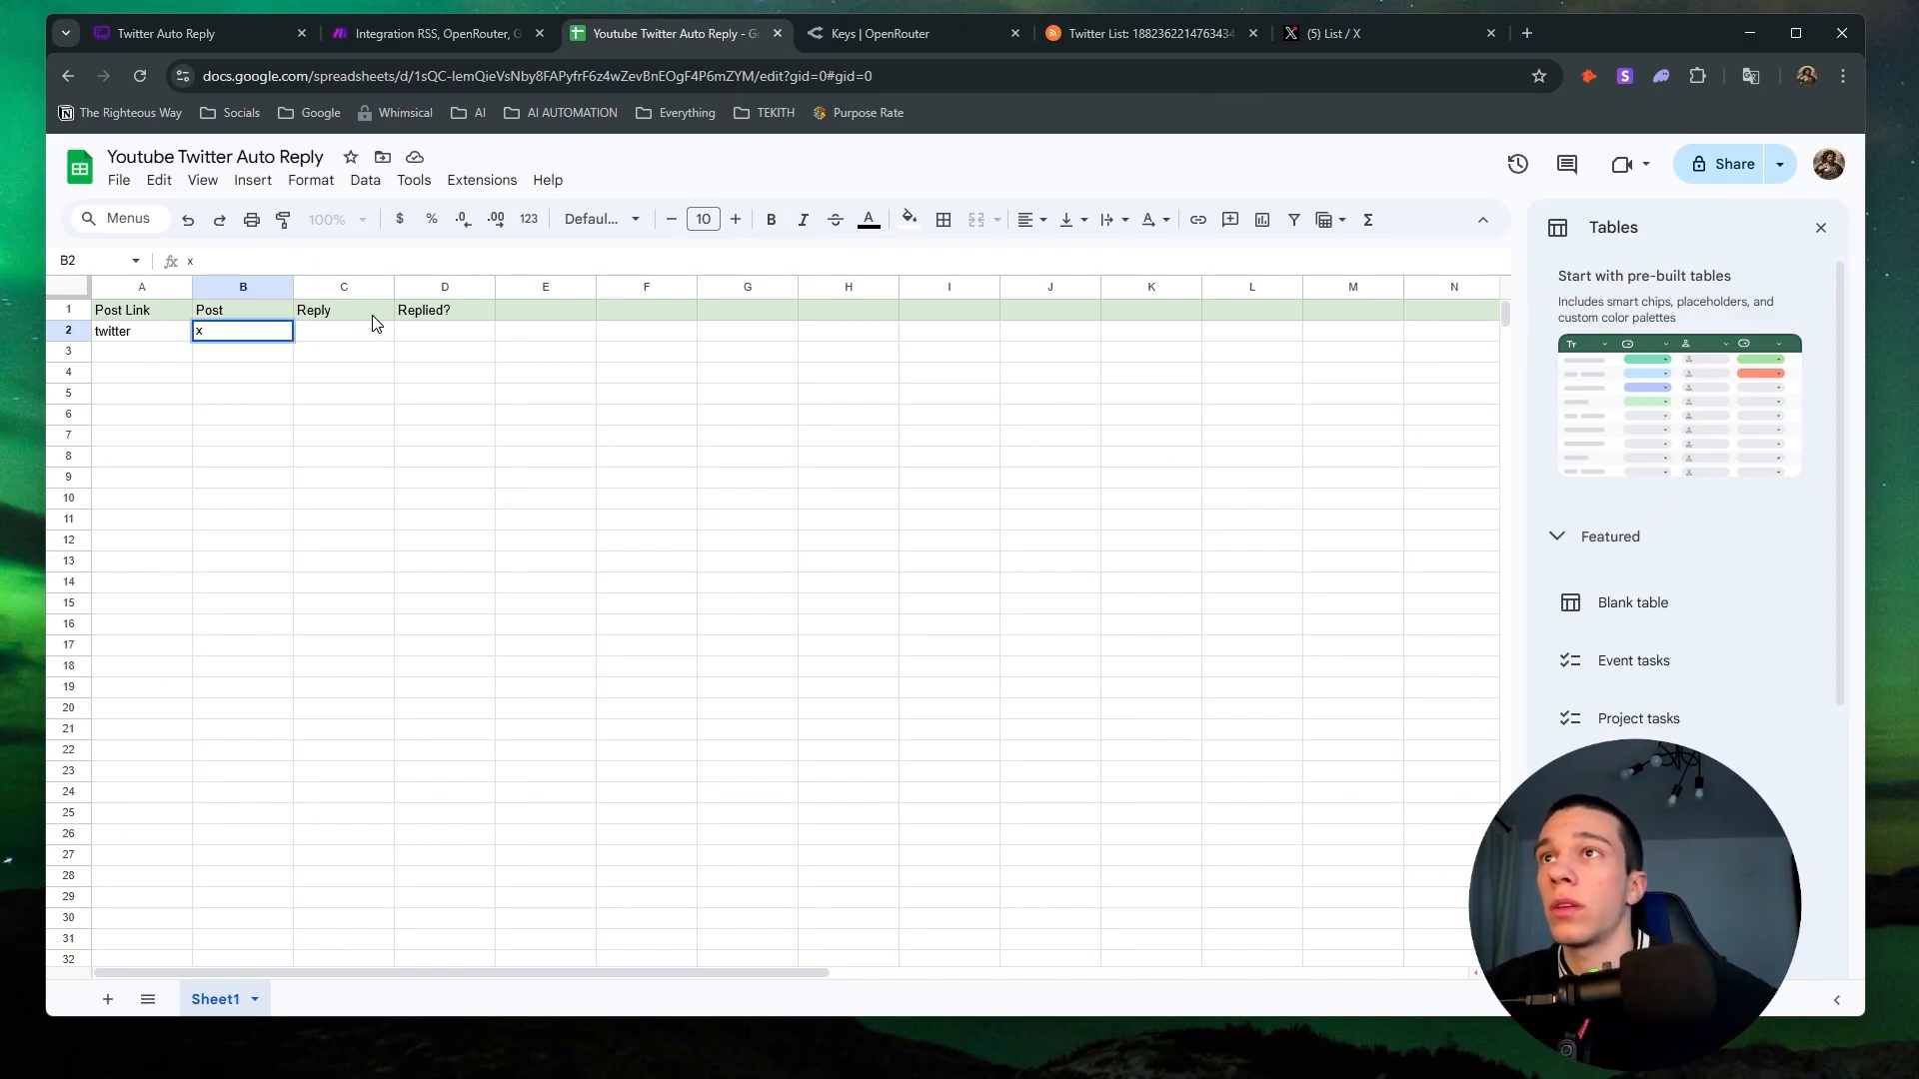
{"action": "left_click", "coordinate": [343, 340]}
{"action": "type", "text": "whgat"}
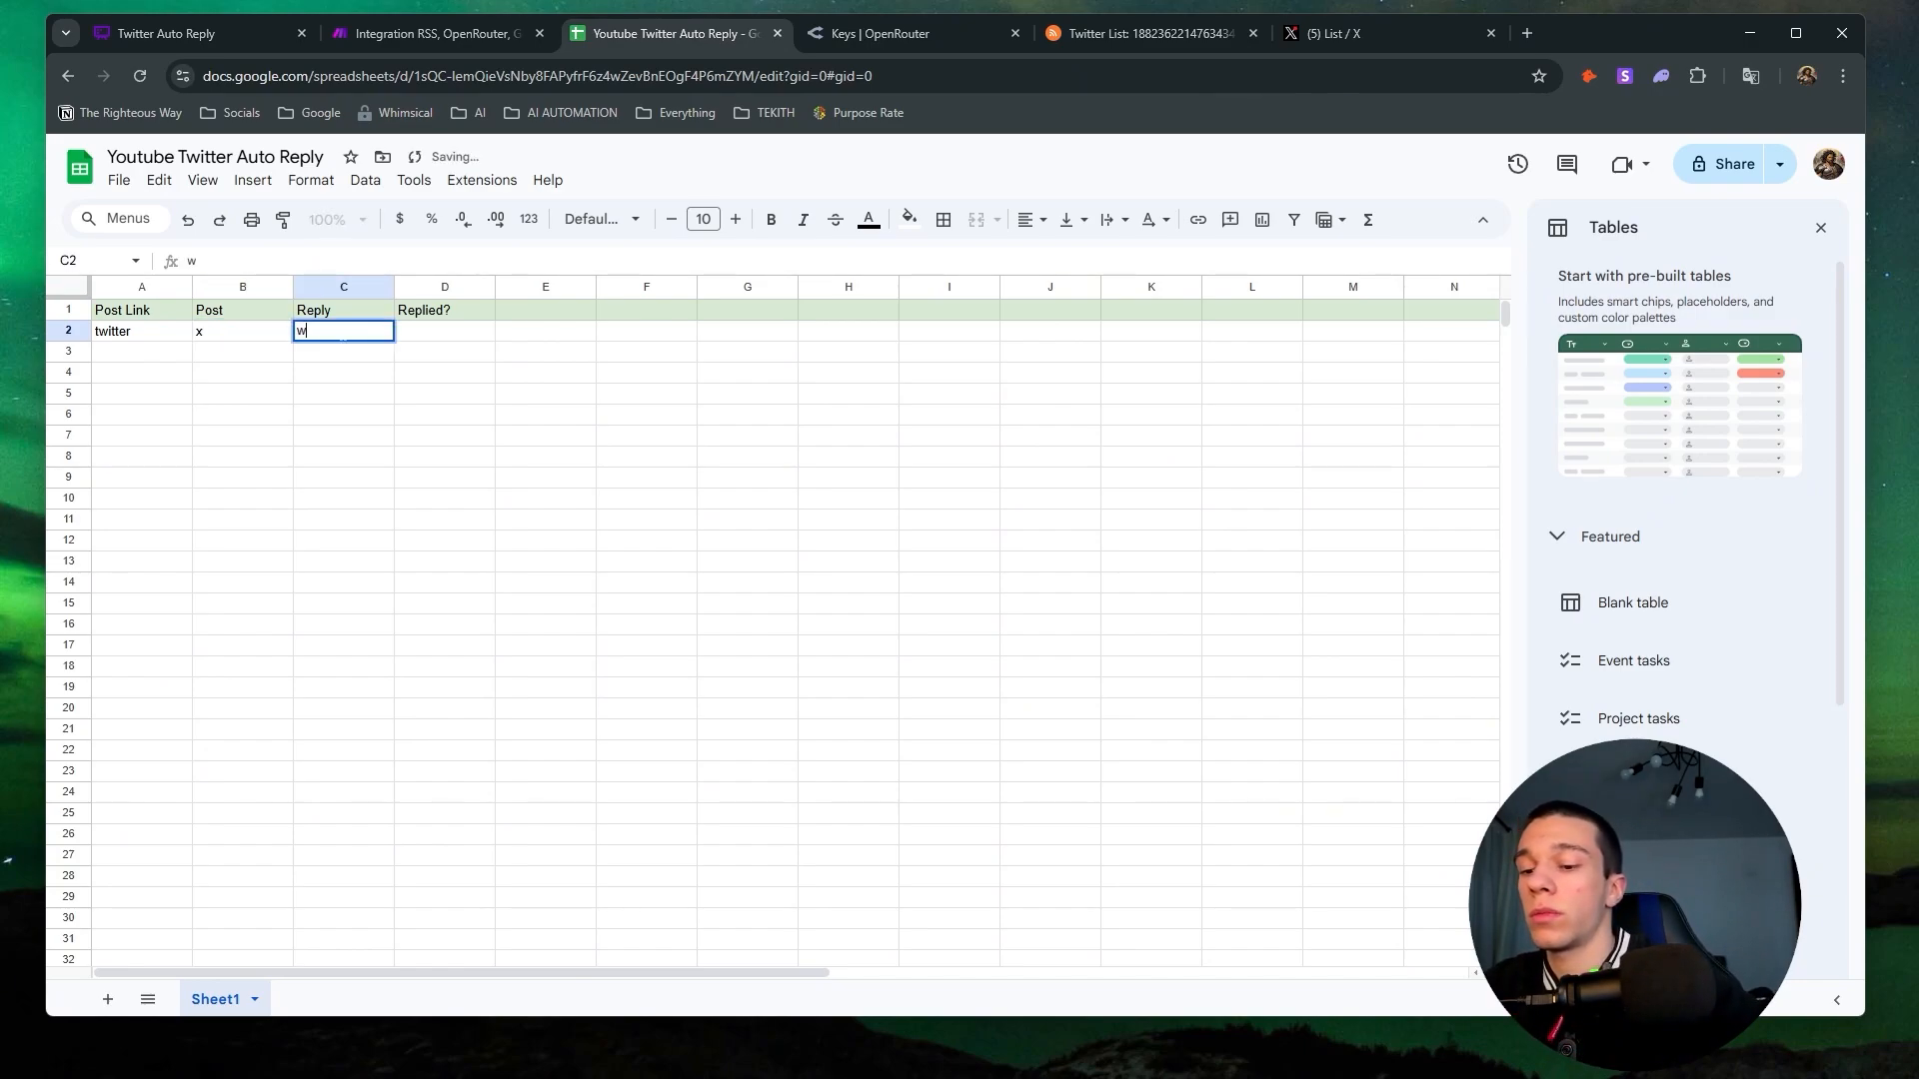
{"action": "left_click", "coordinate": [436, 342]}
{"action": "type", "text": "Yes"}
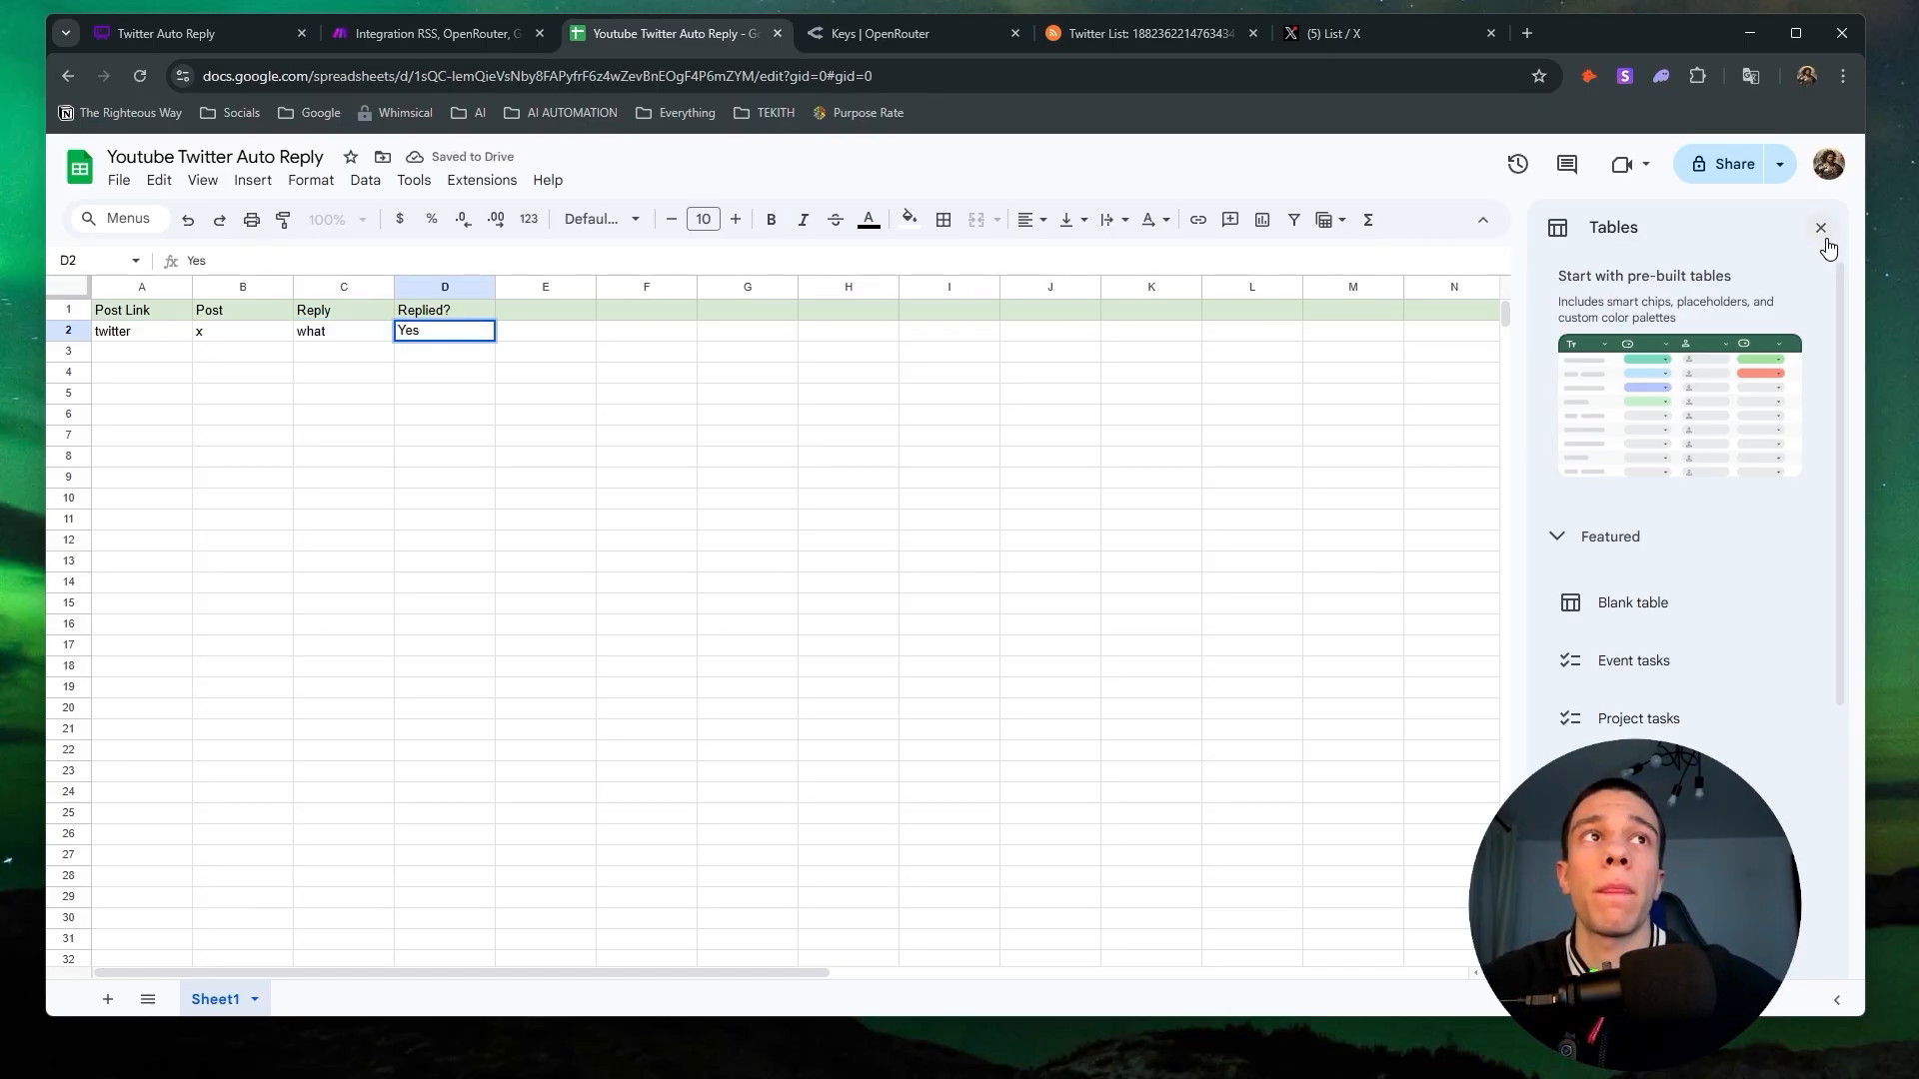
{"action": "left_click", "coordinate": [1820, 228]}
{"action": "left_click", "coordinate": [480, 316]}
{"action": "right_click", "coordinate": [483, 318]}
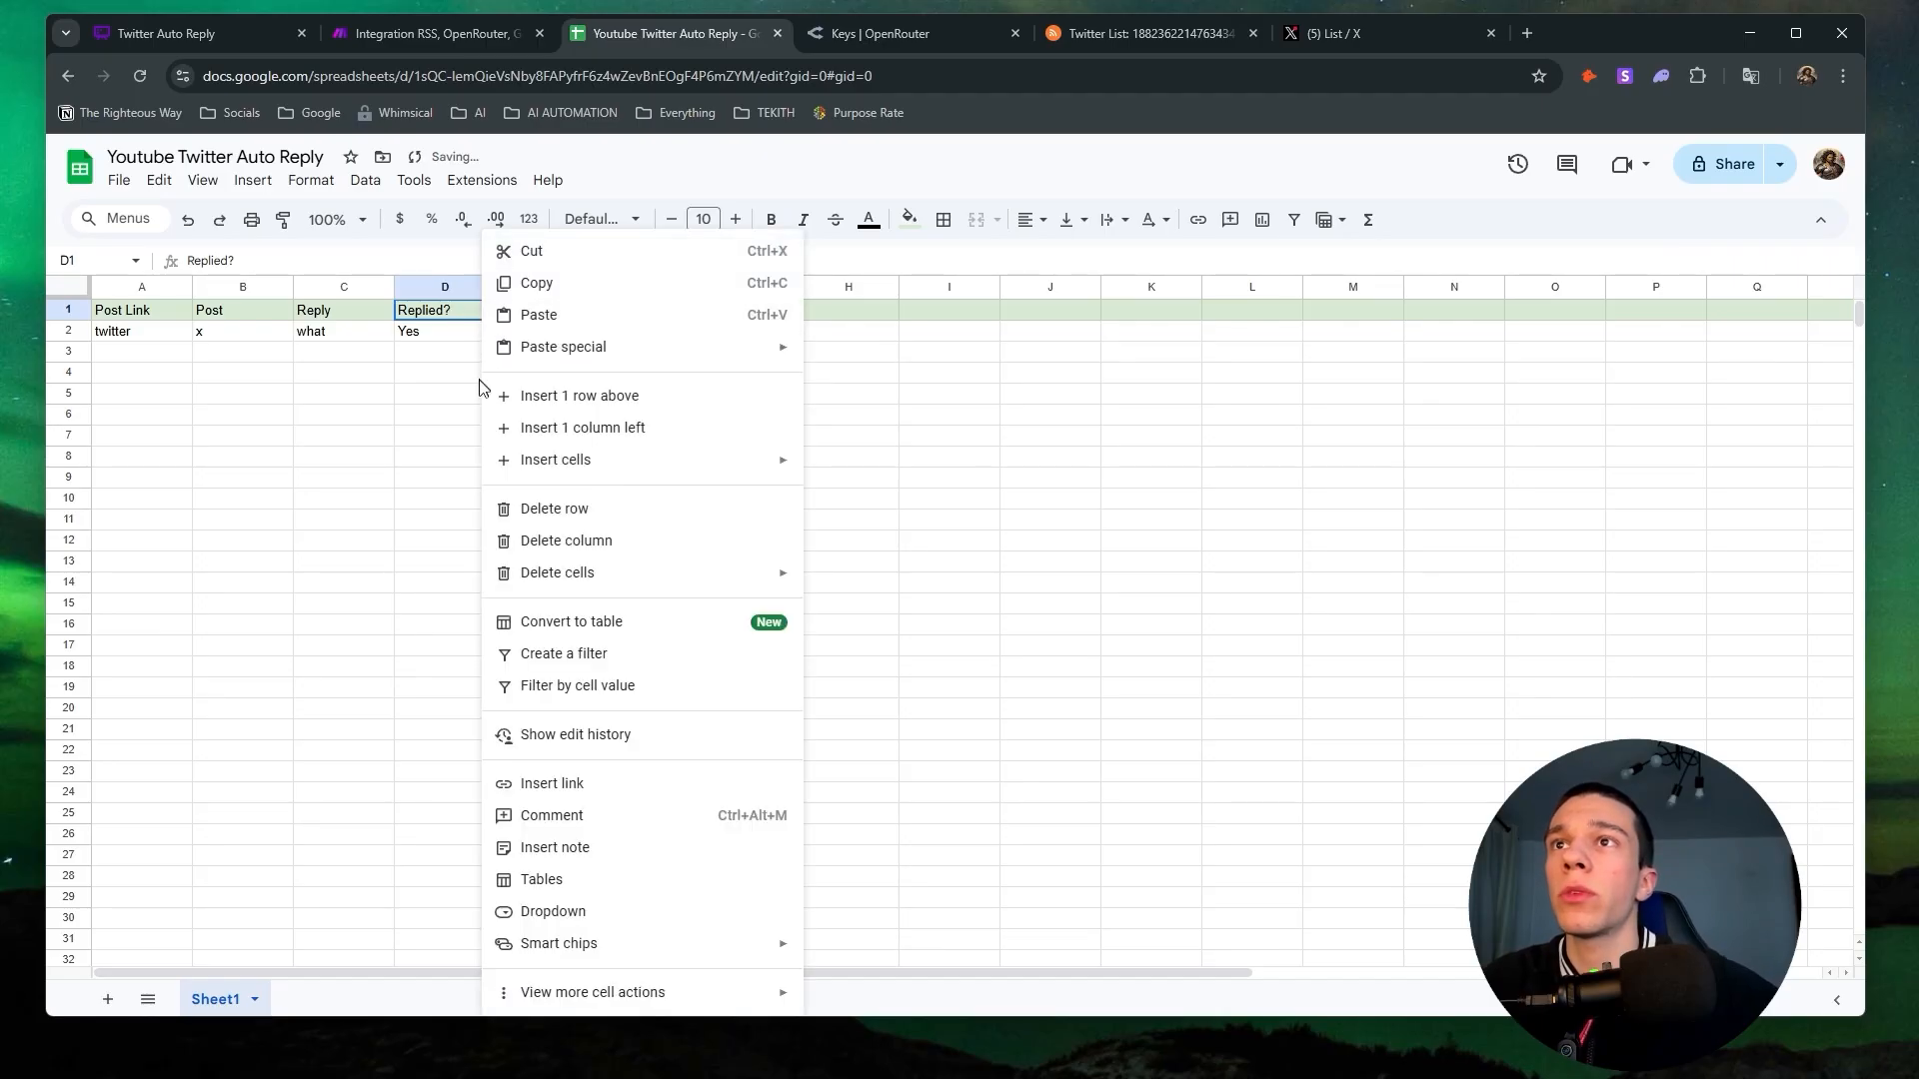
{"action": "left_click", "coordinate": [555, 911]}
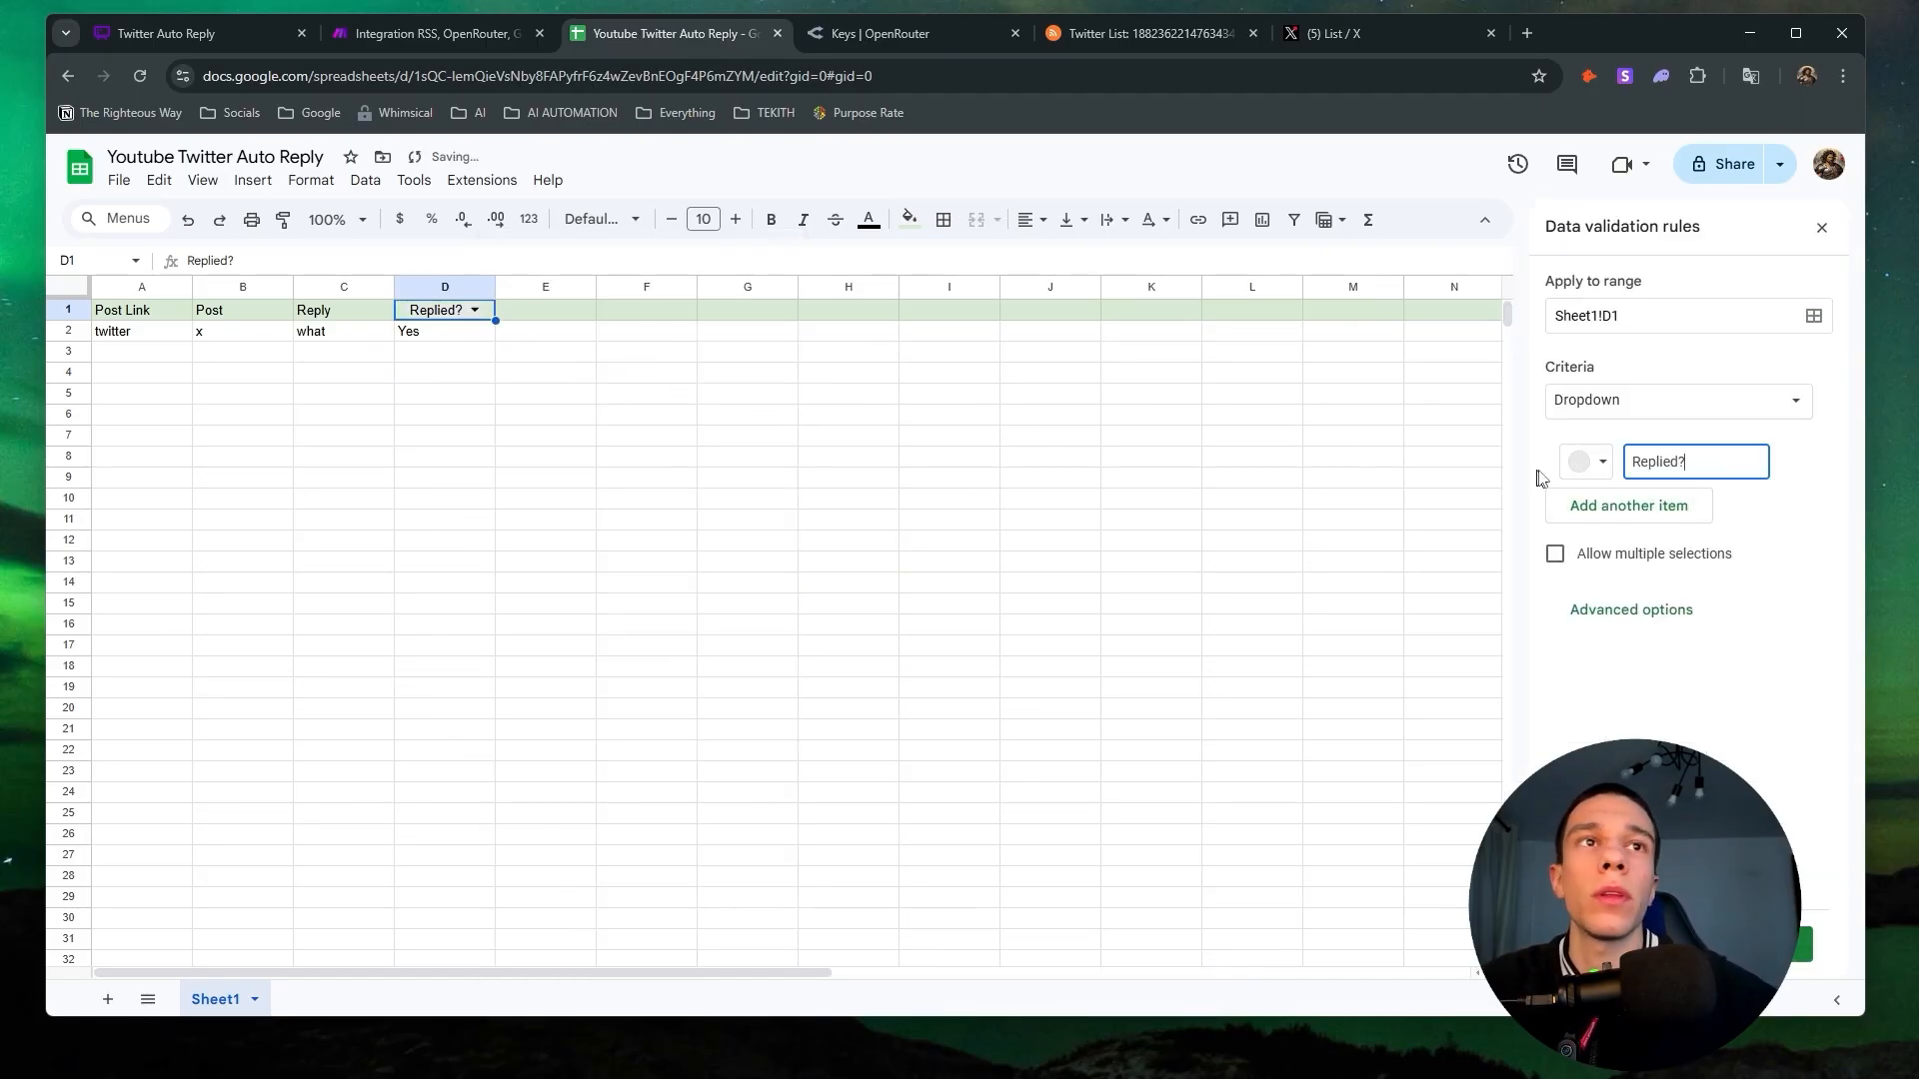
{"action": "left_click", "coordinate": [552, 379]}
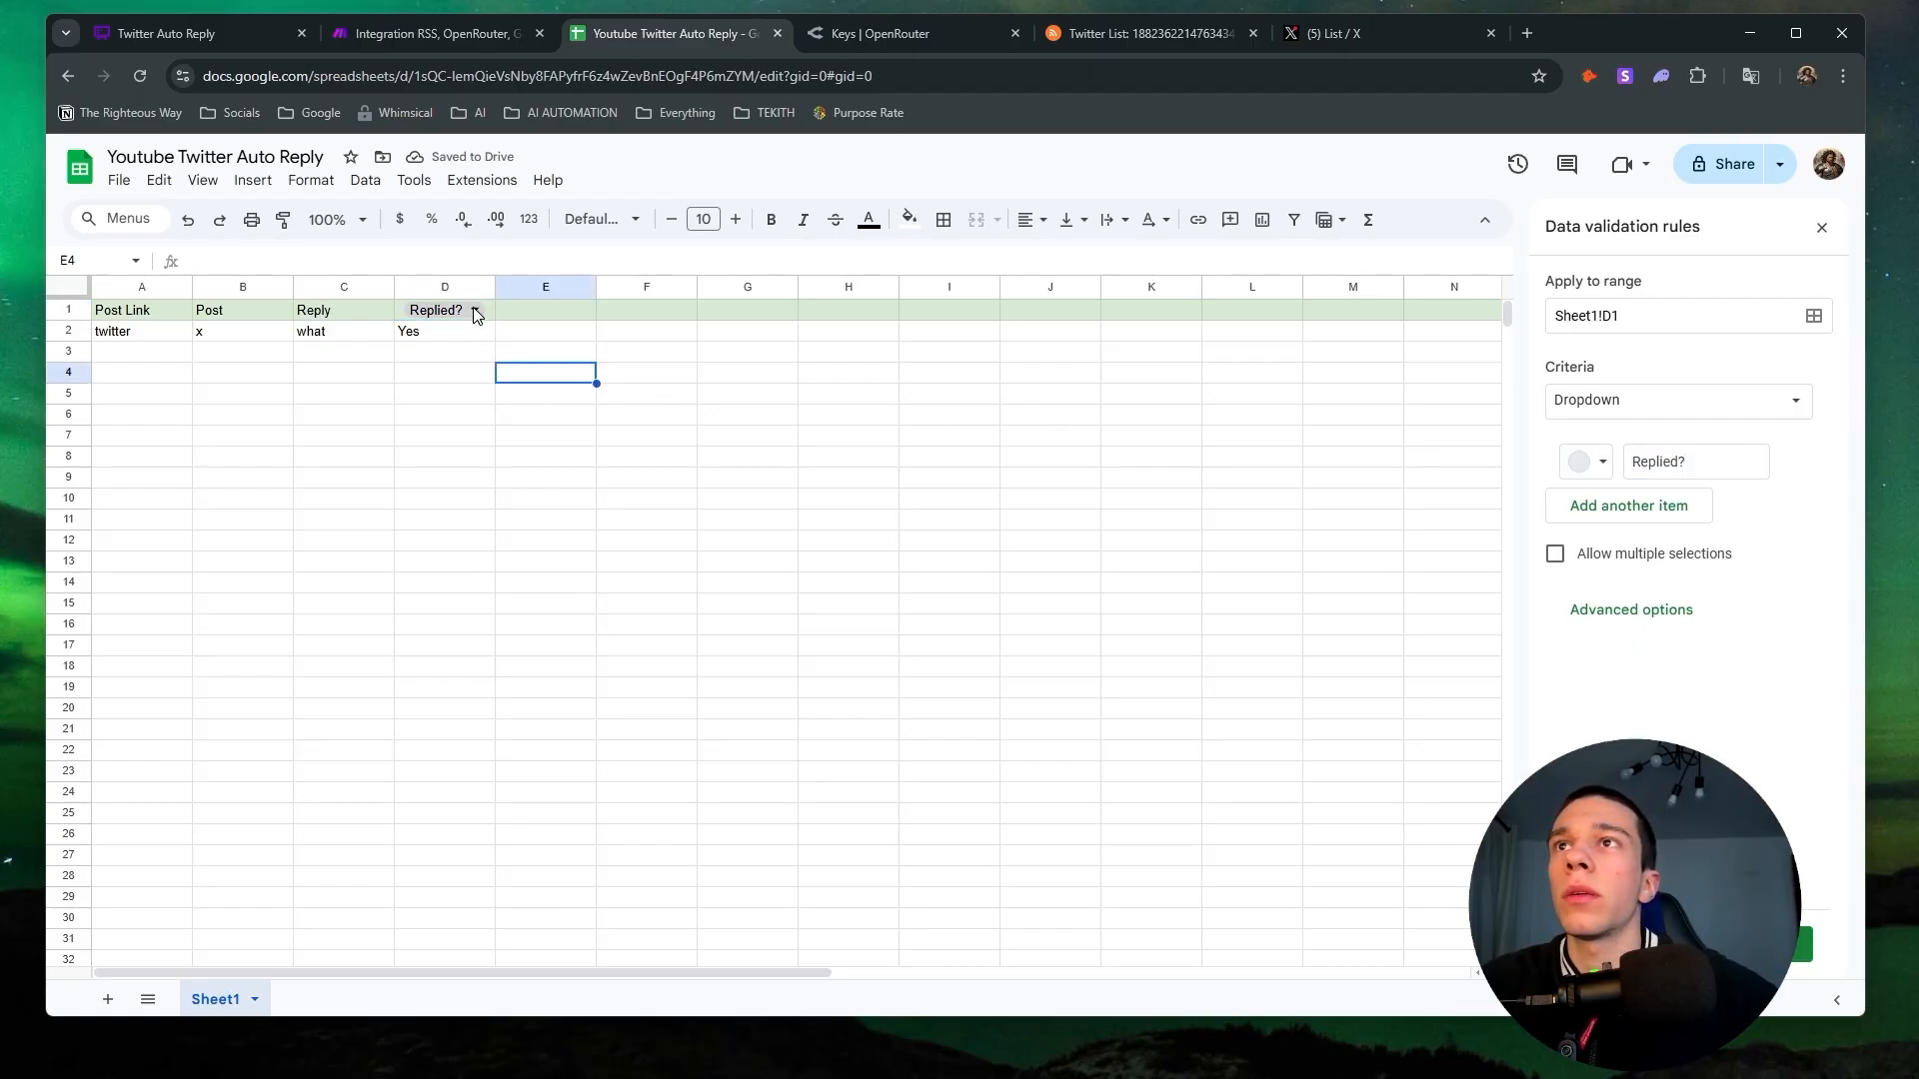
{"action": "left_click", "coordinate": [474, 311]}
{"action": "left_click", "coordinate": [617, 420]}
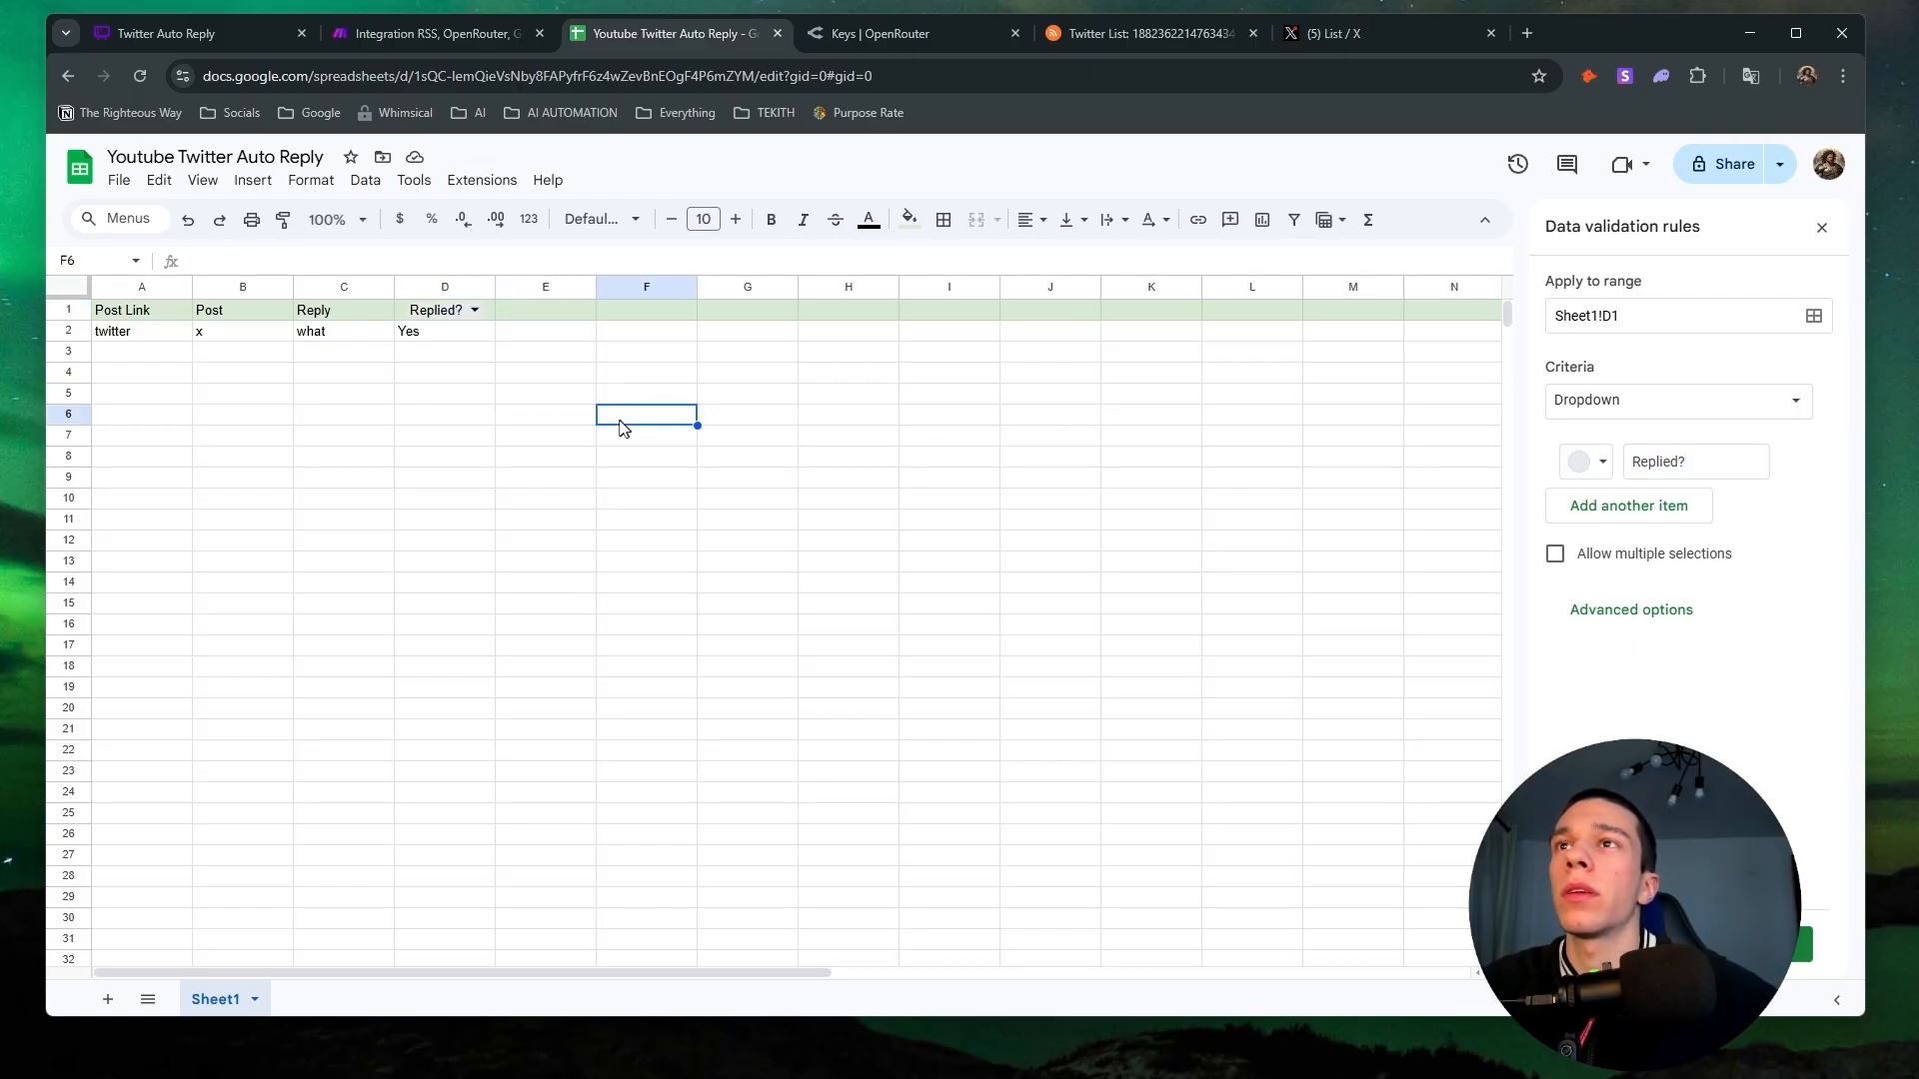
{"action": "key", "text": "ctrl+z"}
Add a dropdown to the Replied? column with the options "Yes" and "Not yet", applied to range D2:D1000.
{"action": "left_click", "coordinate": [480, 329]}
{"action": "left_click", "coordinate": [465, 290]}
{"action": "right_click", "coordinate": [449, 292]}
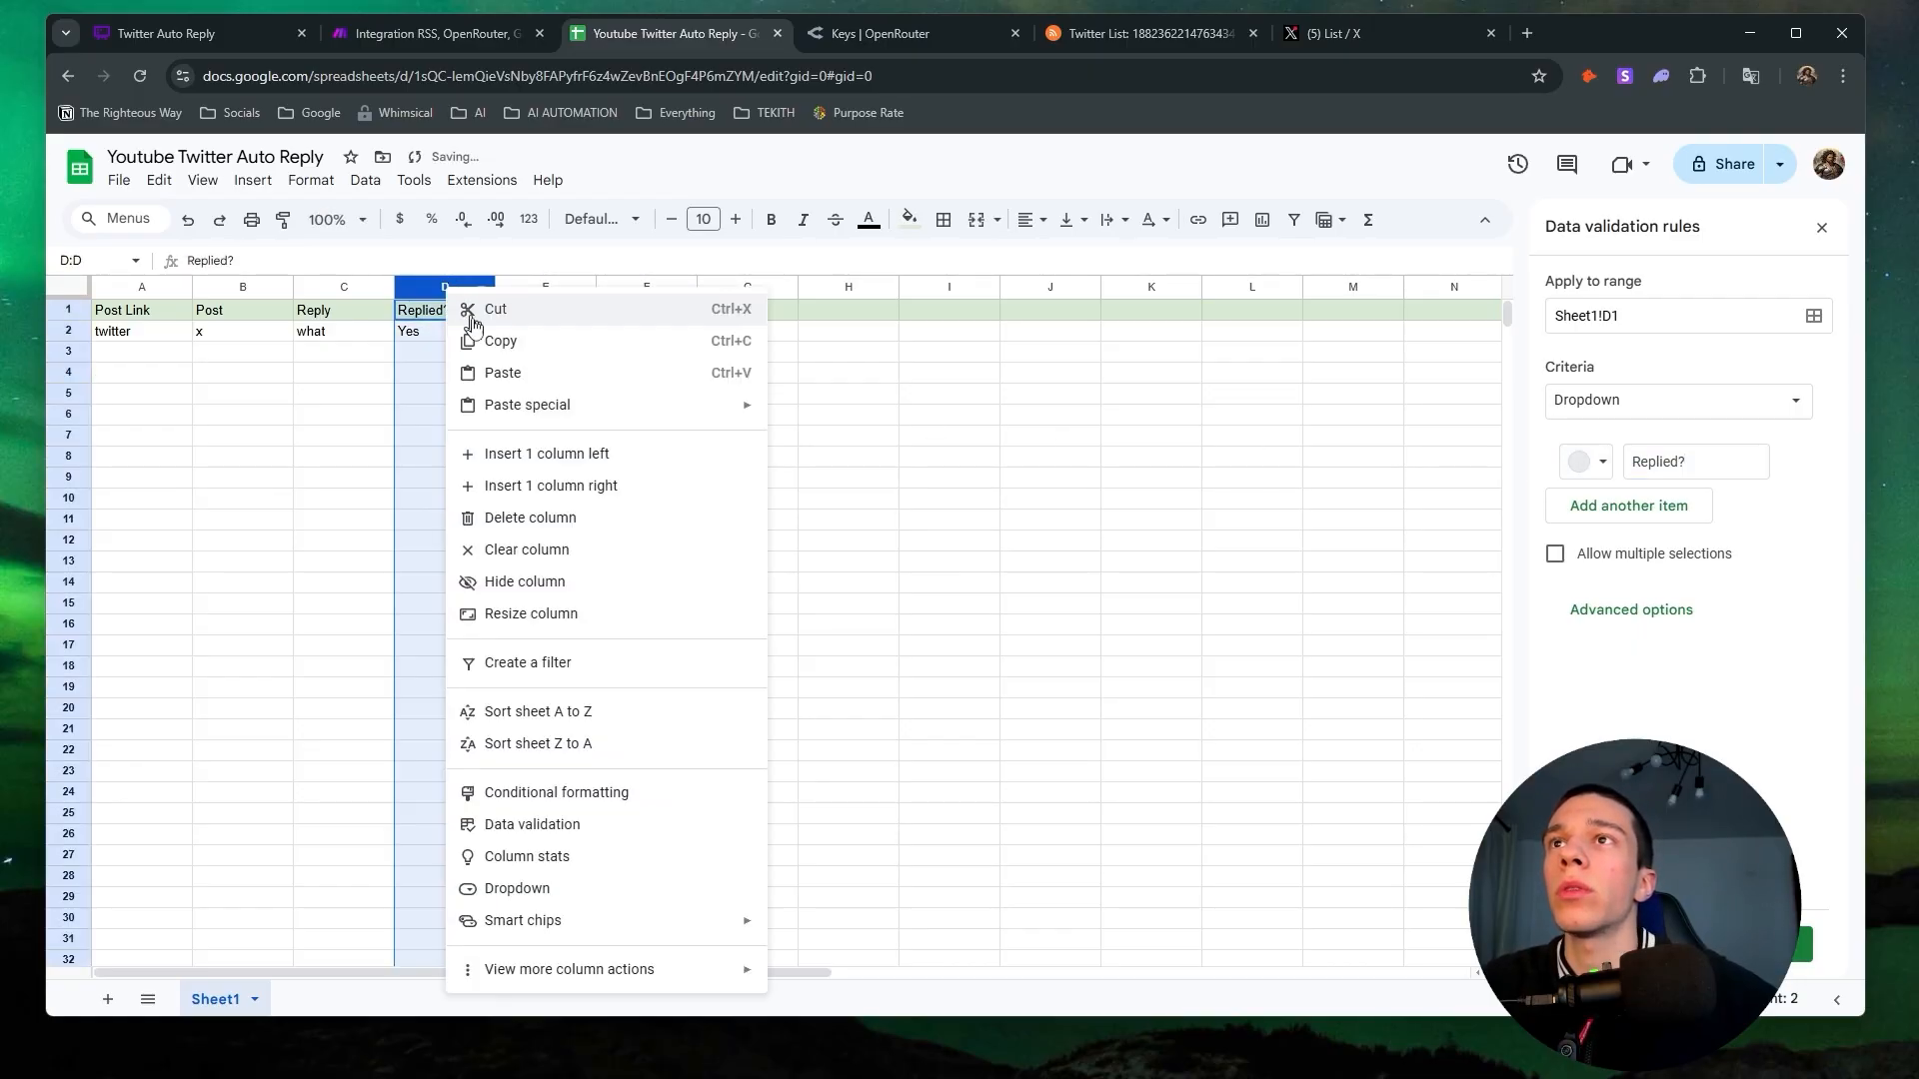
{"action": "left_click", "coordinate": [568, 887]}
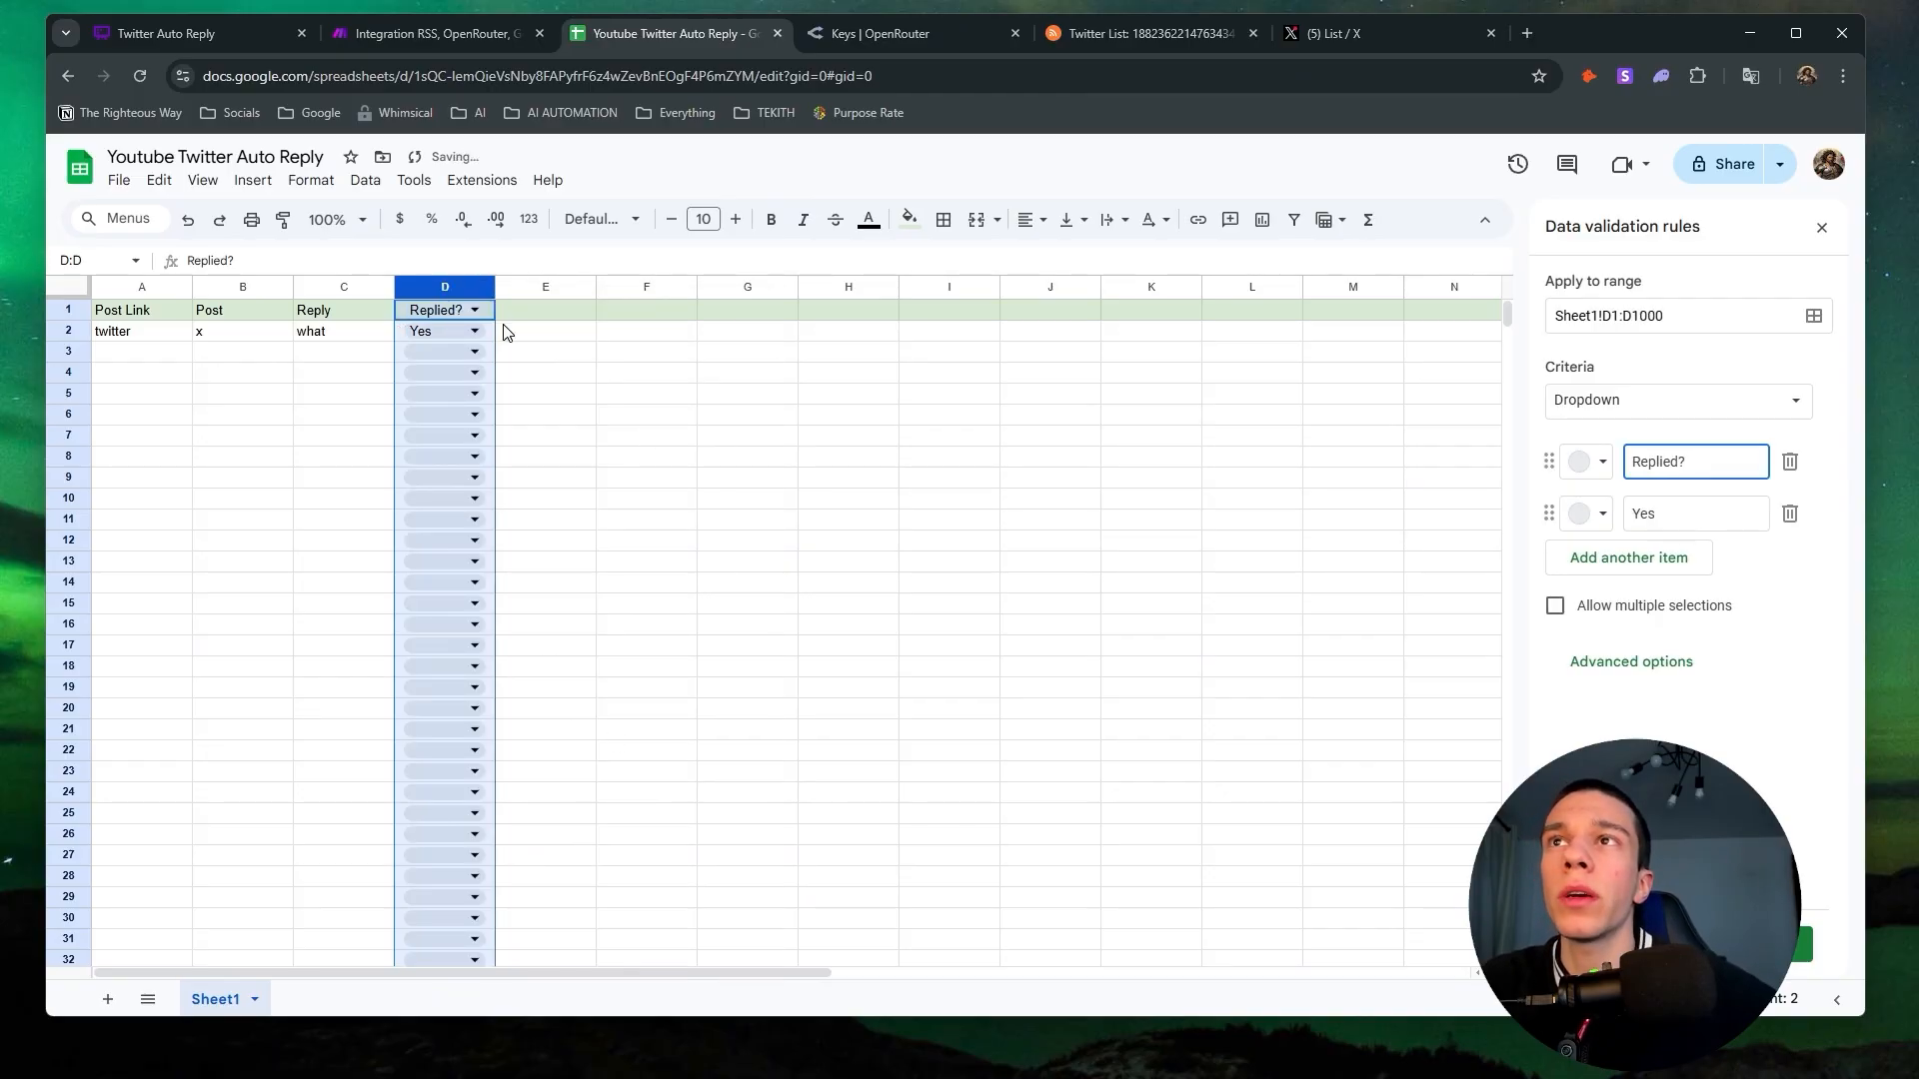
{"action": "left_click", "coordinate": [1790, 461]}
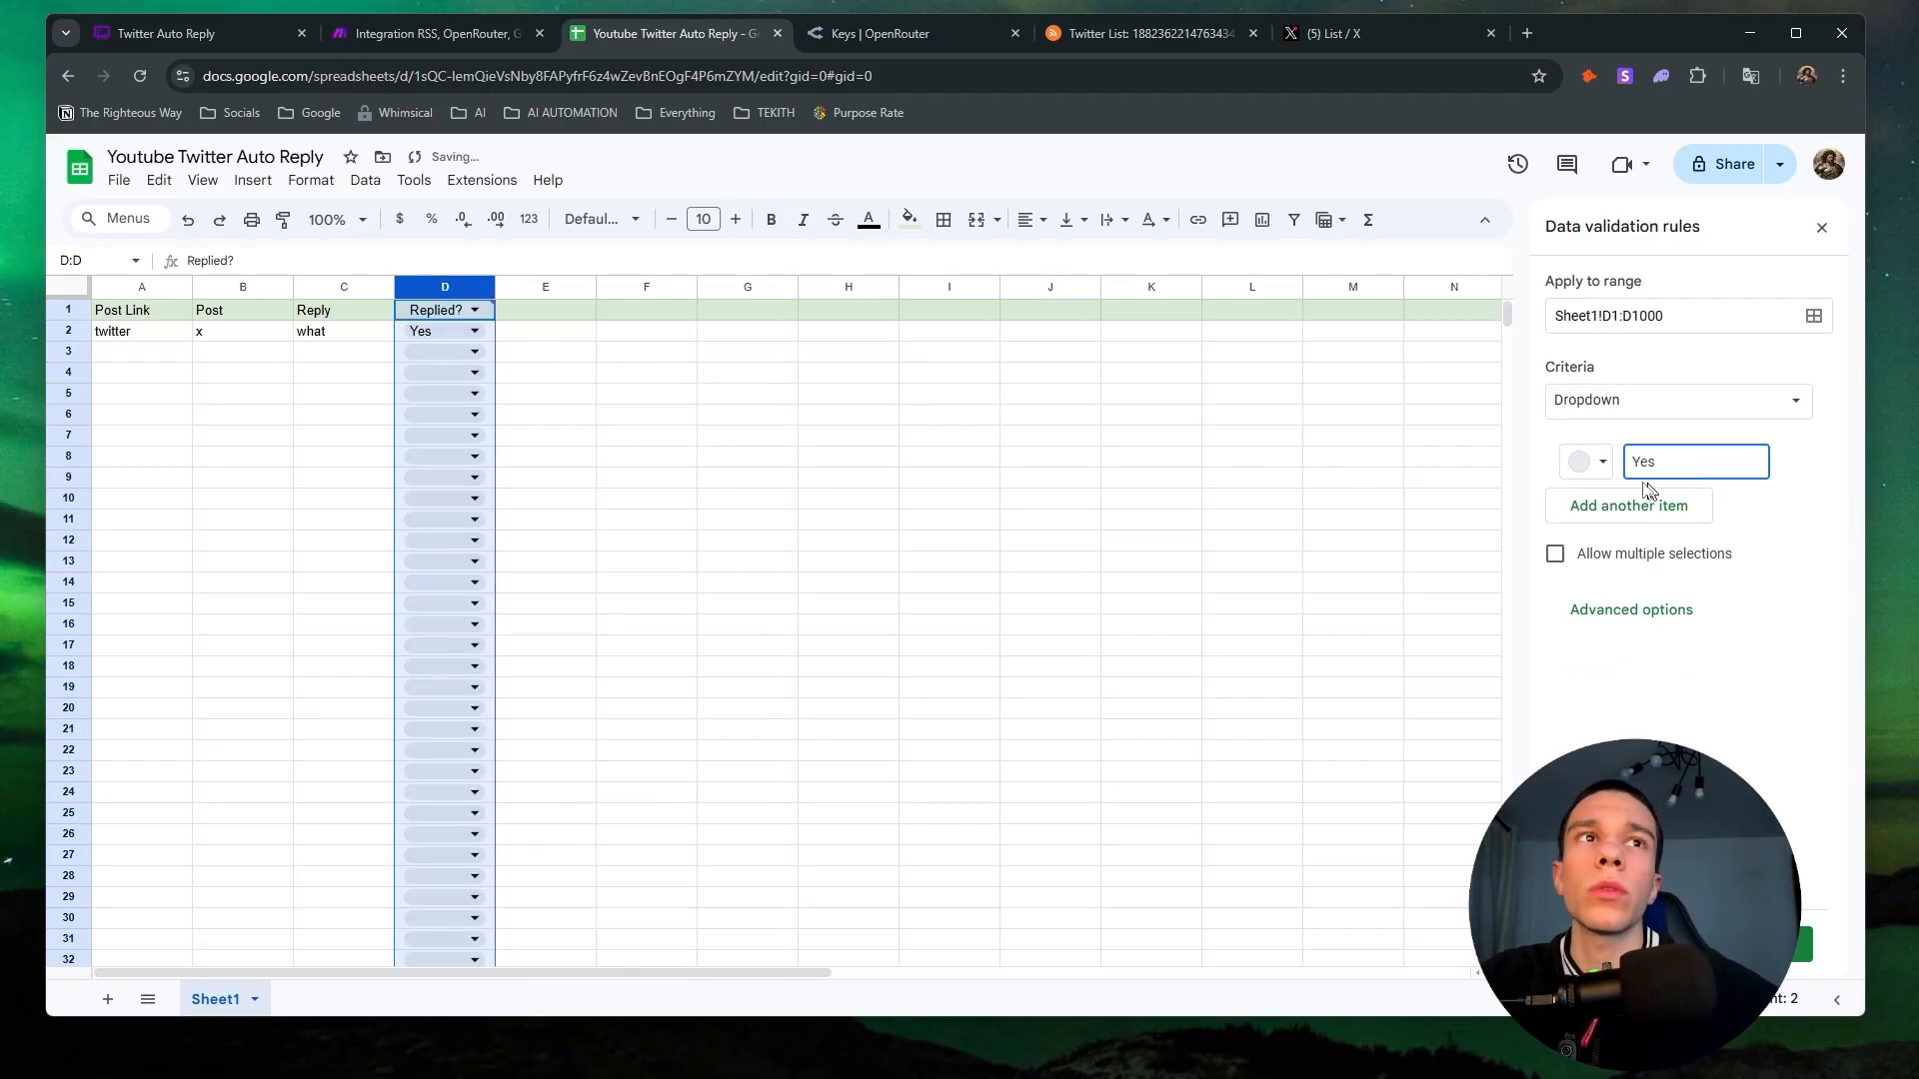
{"action": "left_click", "coordinate": [1656, 509]}
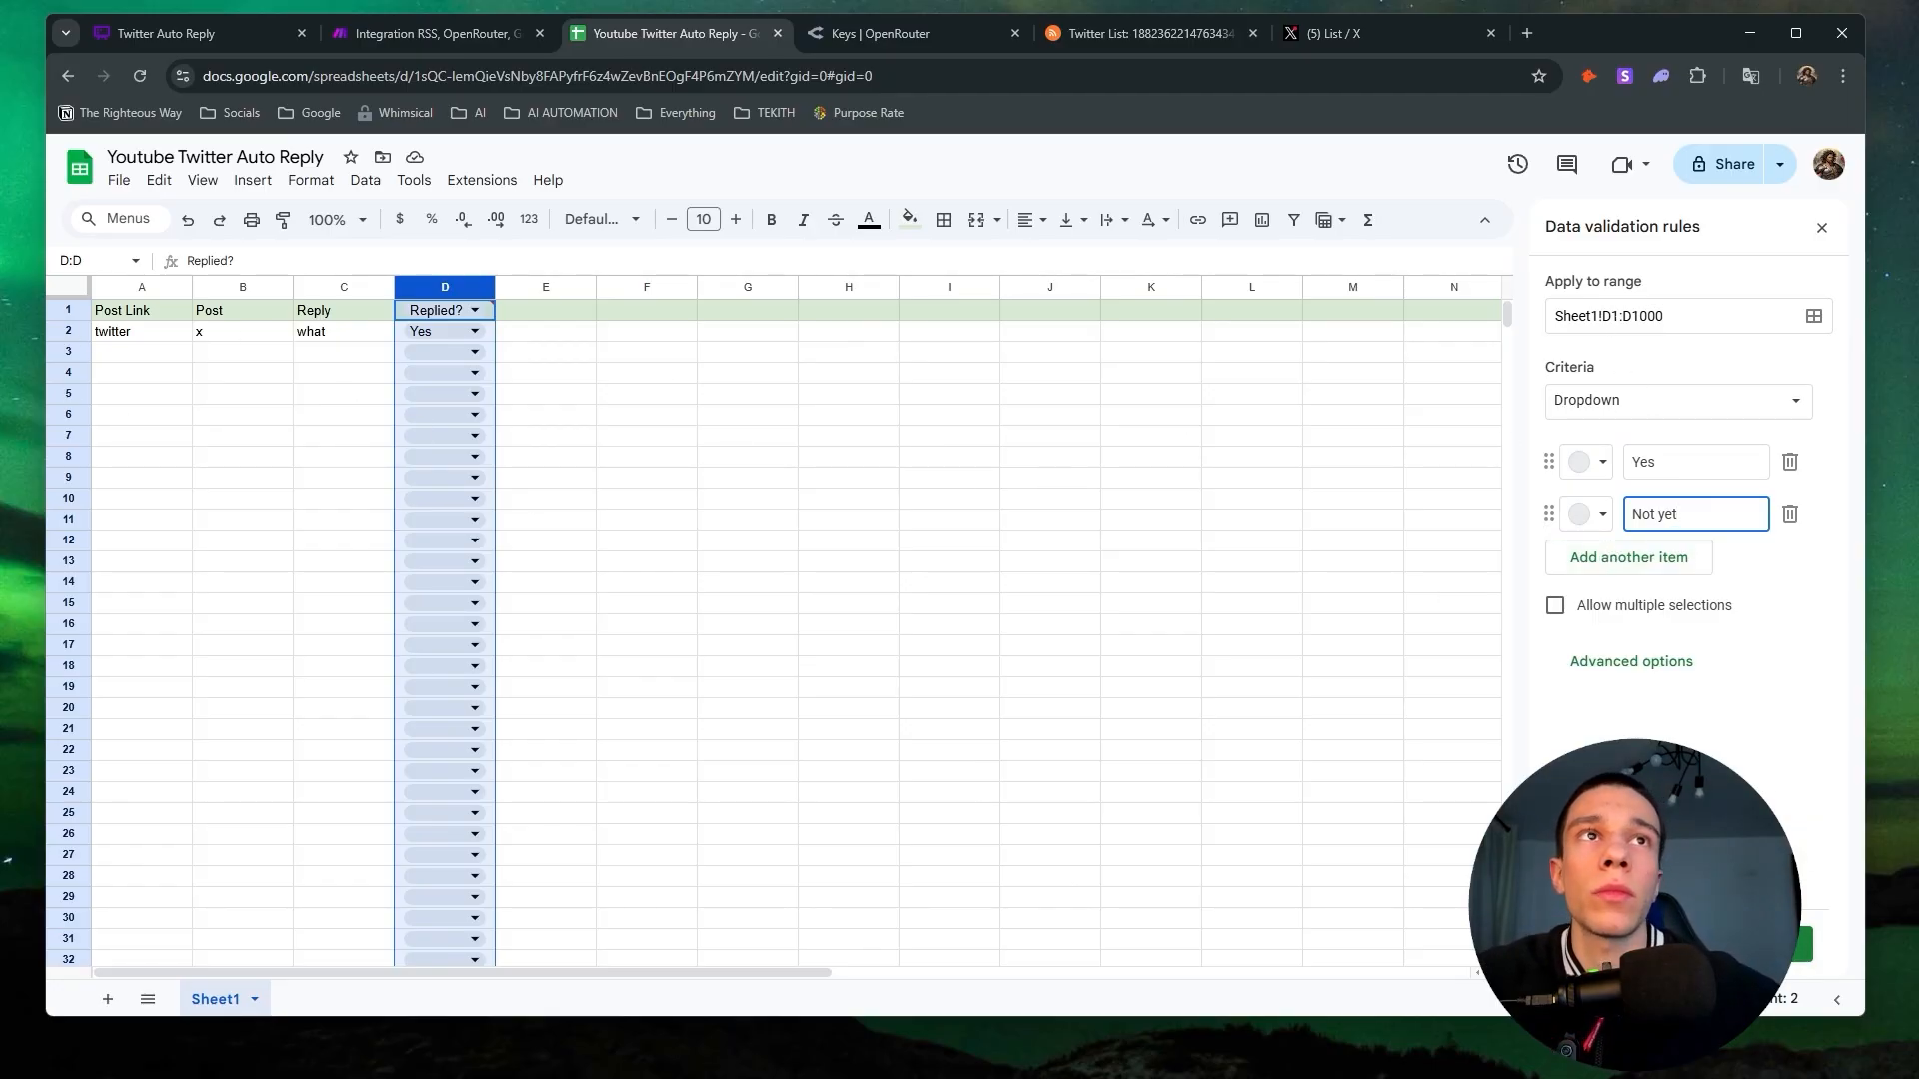
{"action": "left_click", "coordinate": [1611, 316]}
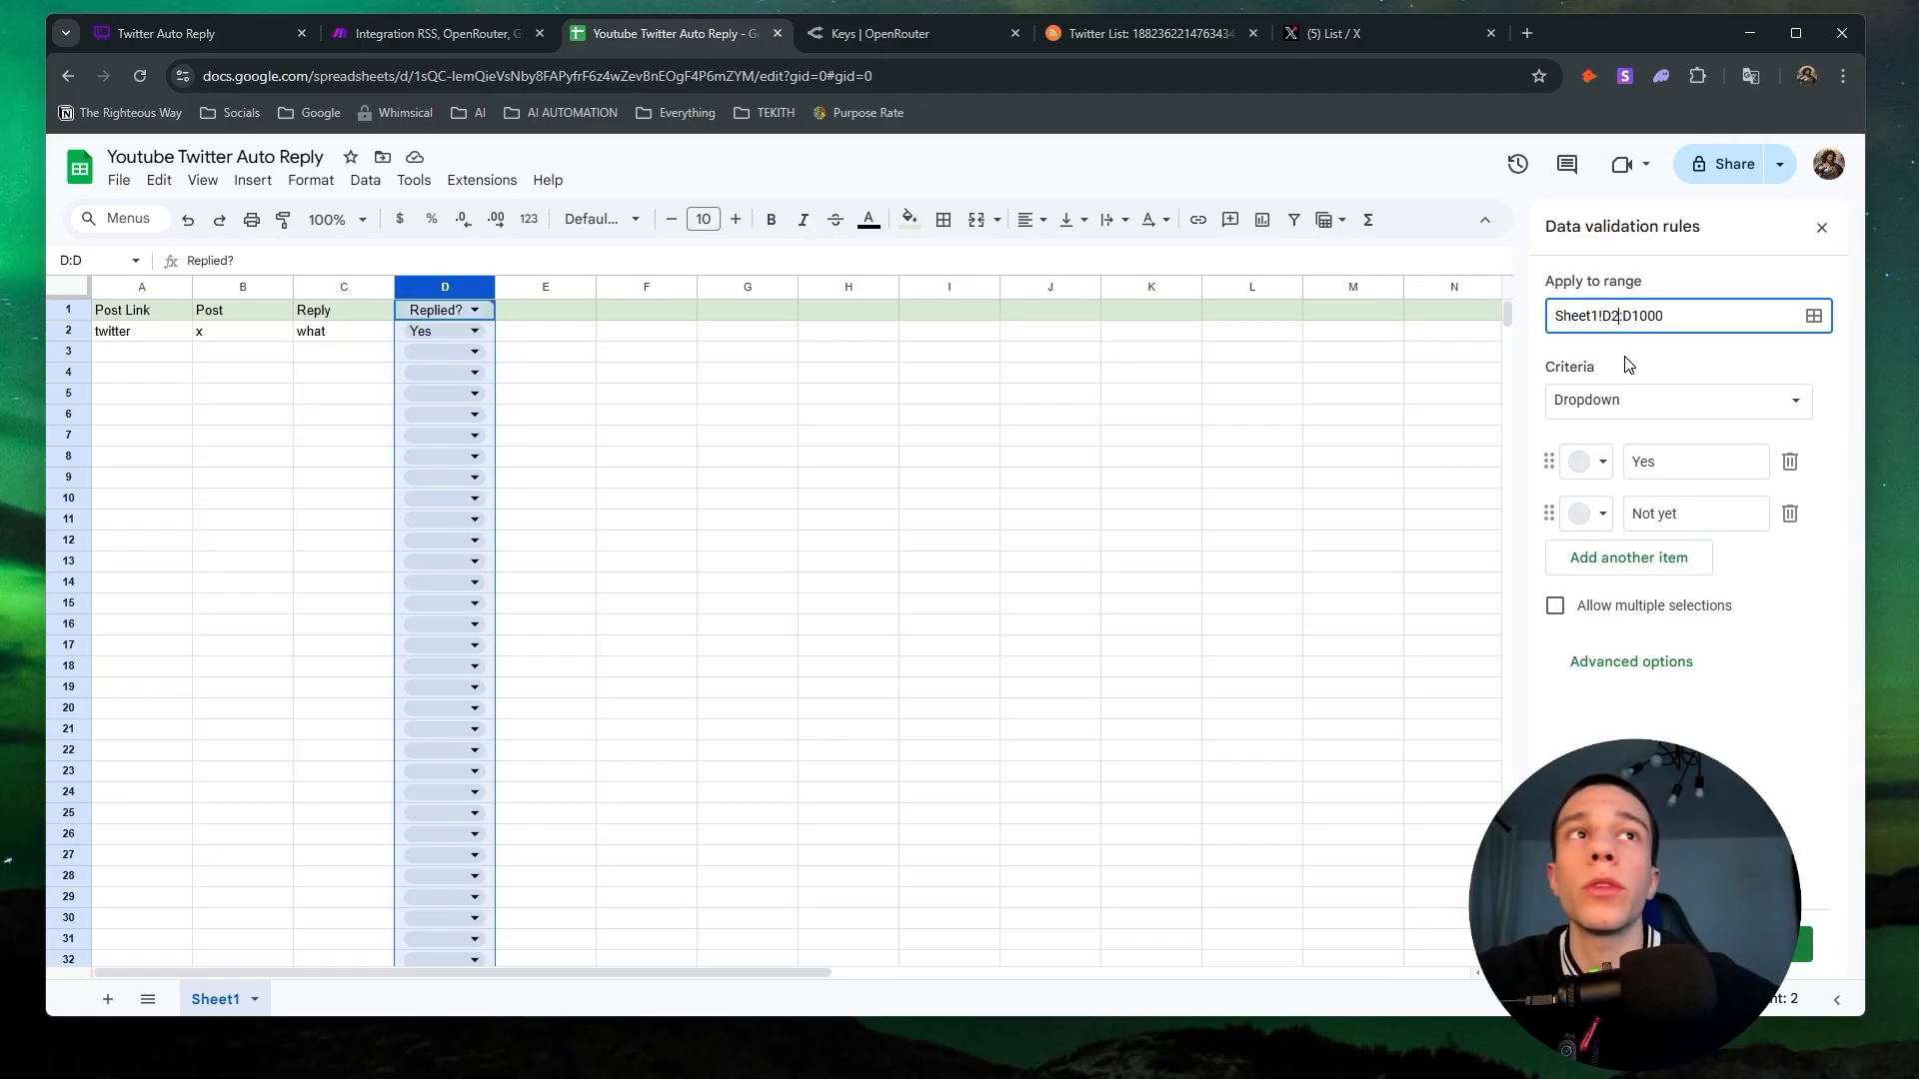
{"action": "left_click", "coordinate": [1789, 944]}
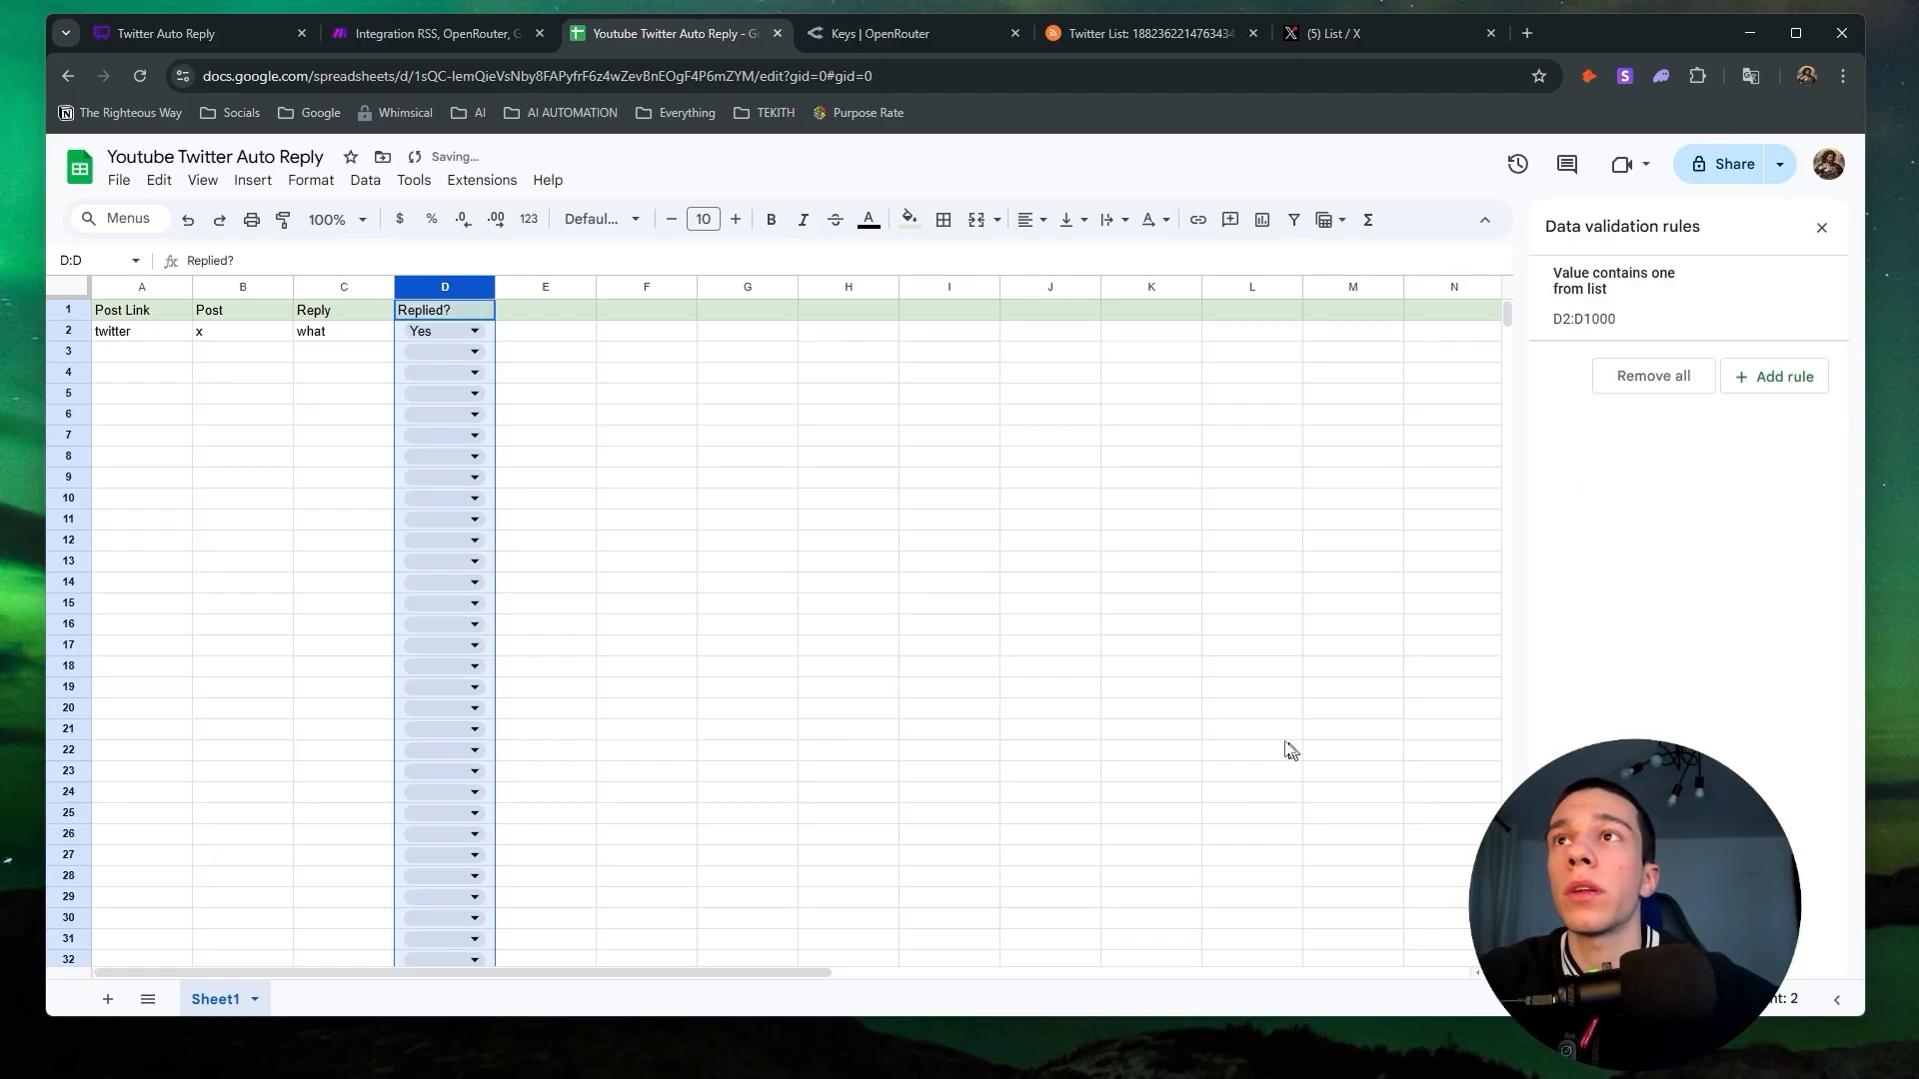
Color the Replied? dropdown's "Yes" option light green and "Not yet" light red, applying the change to all matching dropdowns.
{"action": "left_click", "coordinate": [472, 336]}
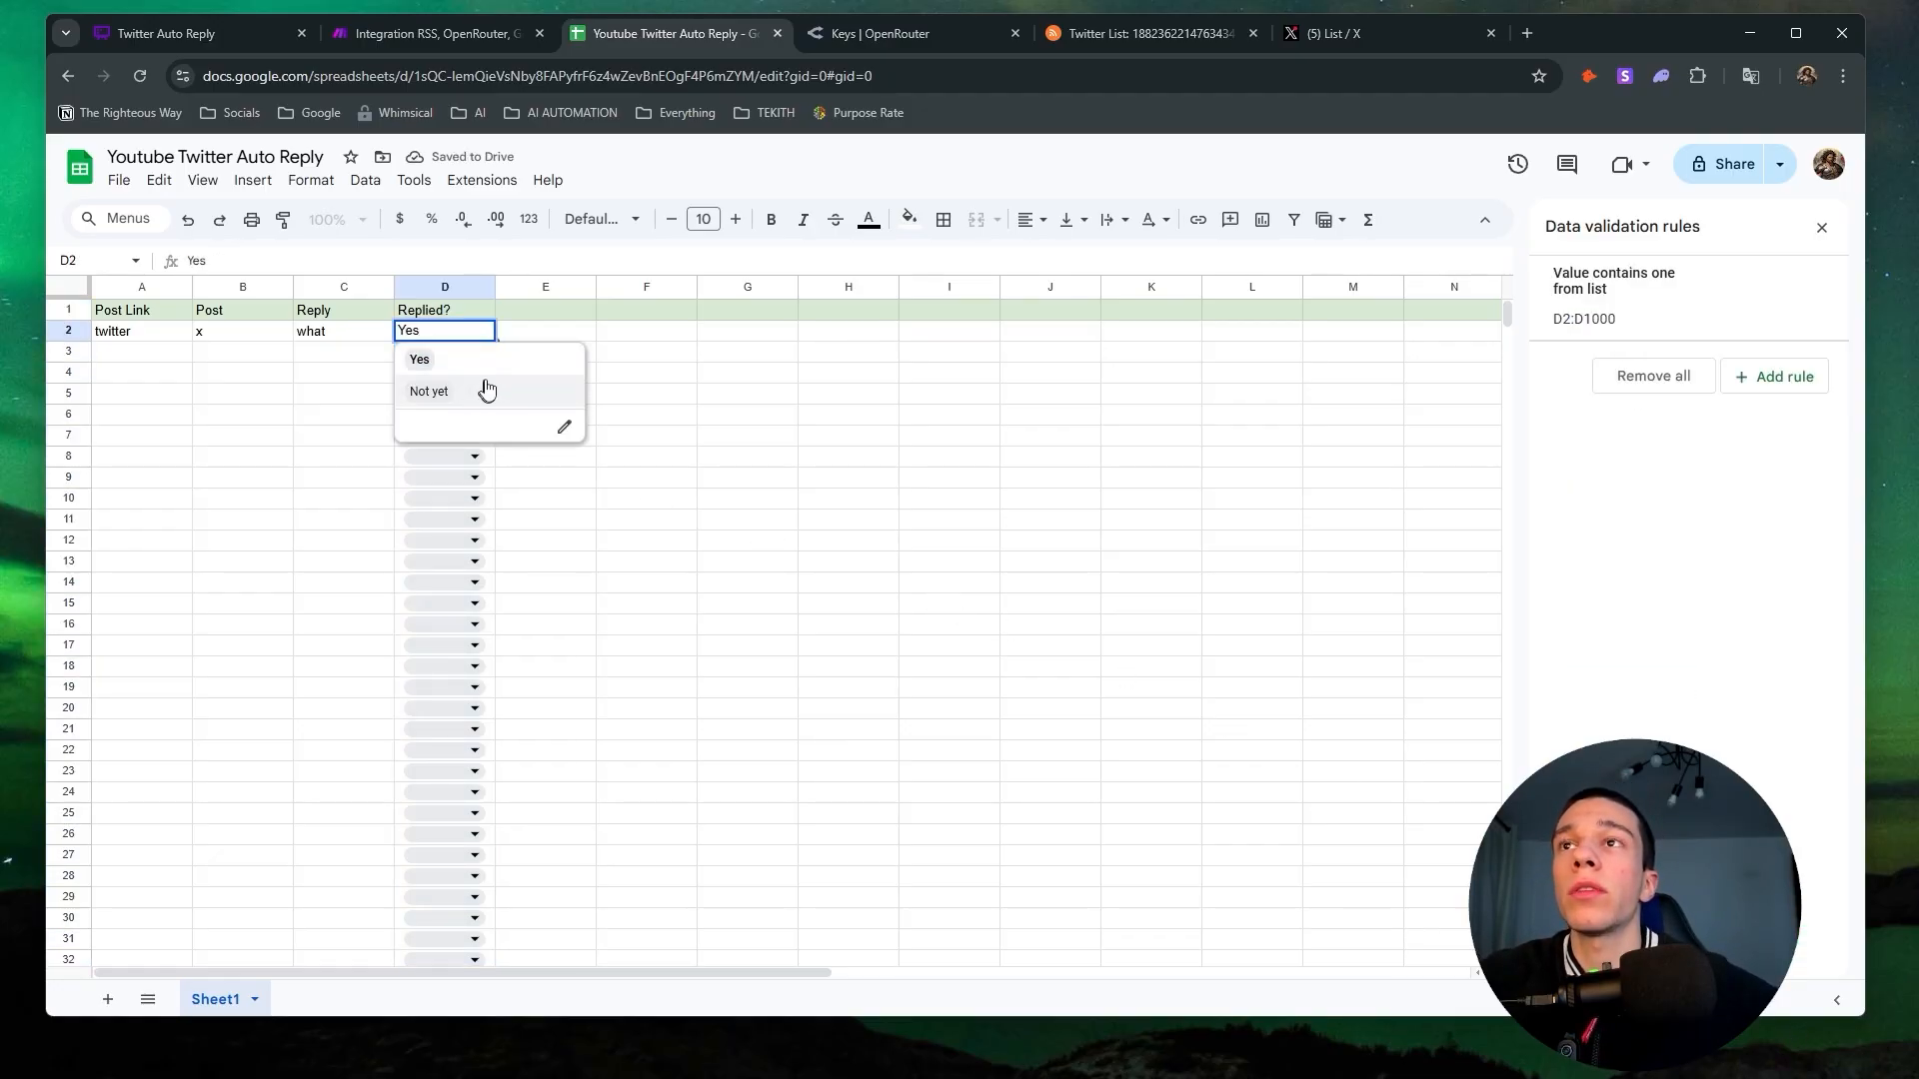
{"action": "left_click", "coordinate": [694, 373]}
{"action": "left_click", "coordinate": [460, 335]}
{"action": "left_click", "coordinate": [565, 432]}
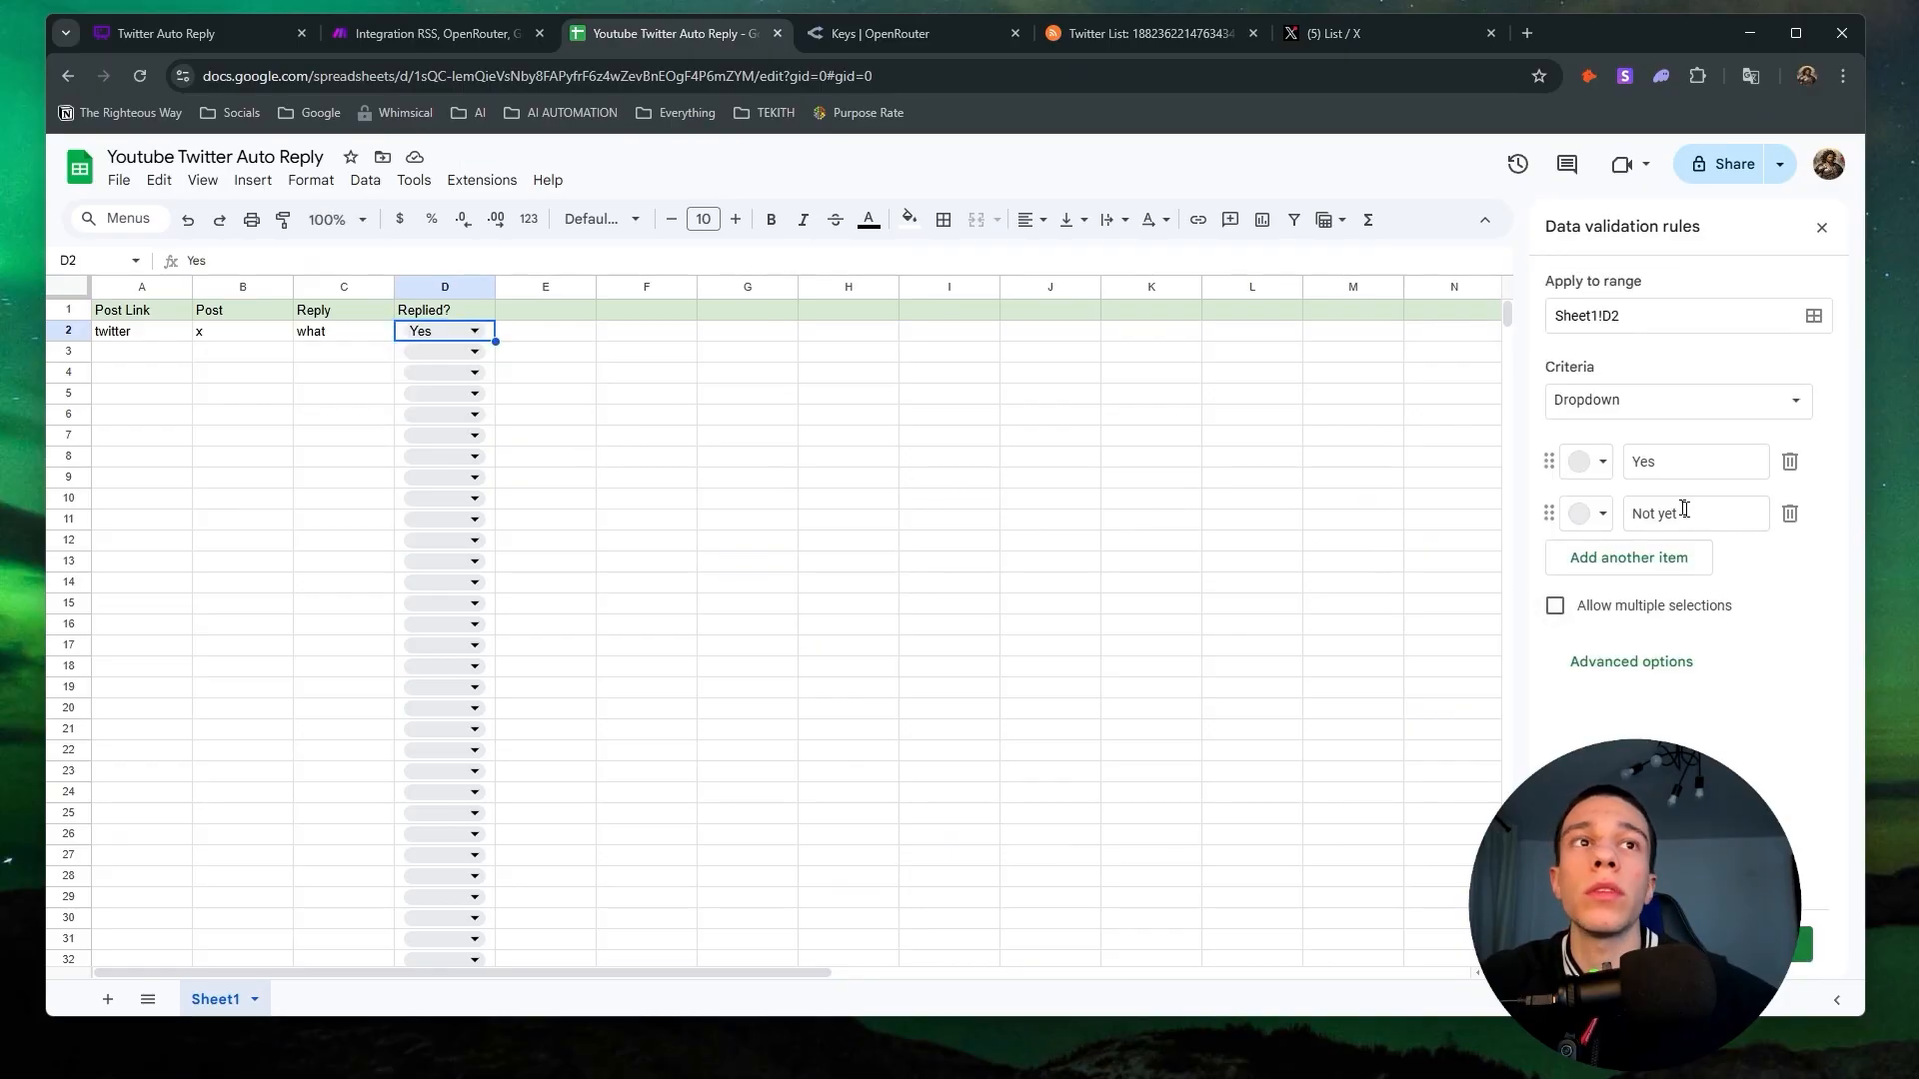
{"action": "left_click", "coordinate": [1590, 514]}
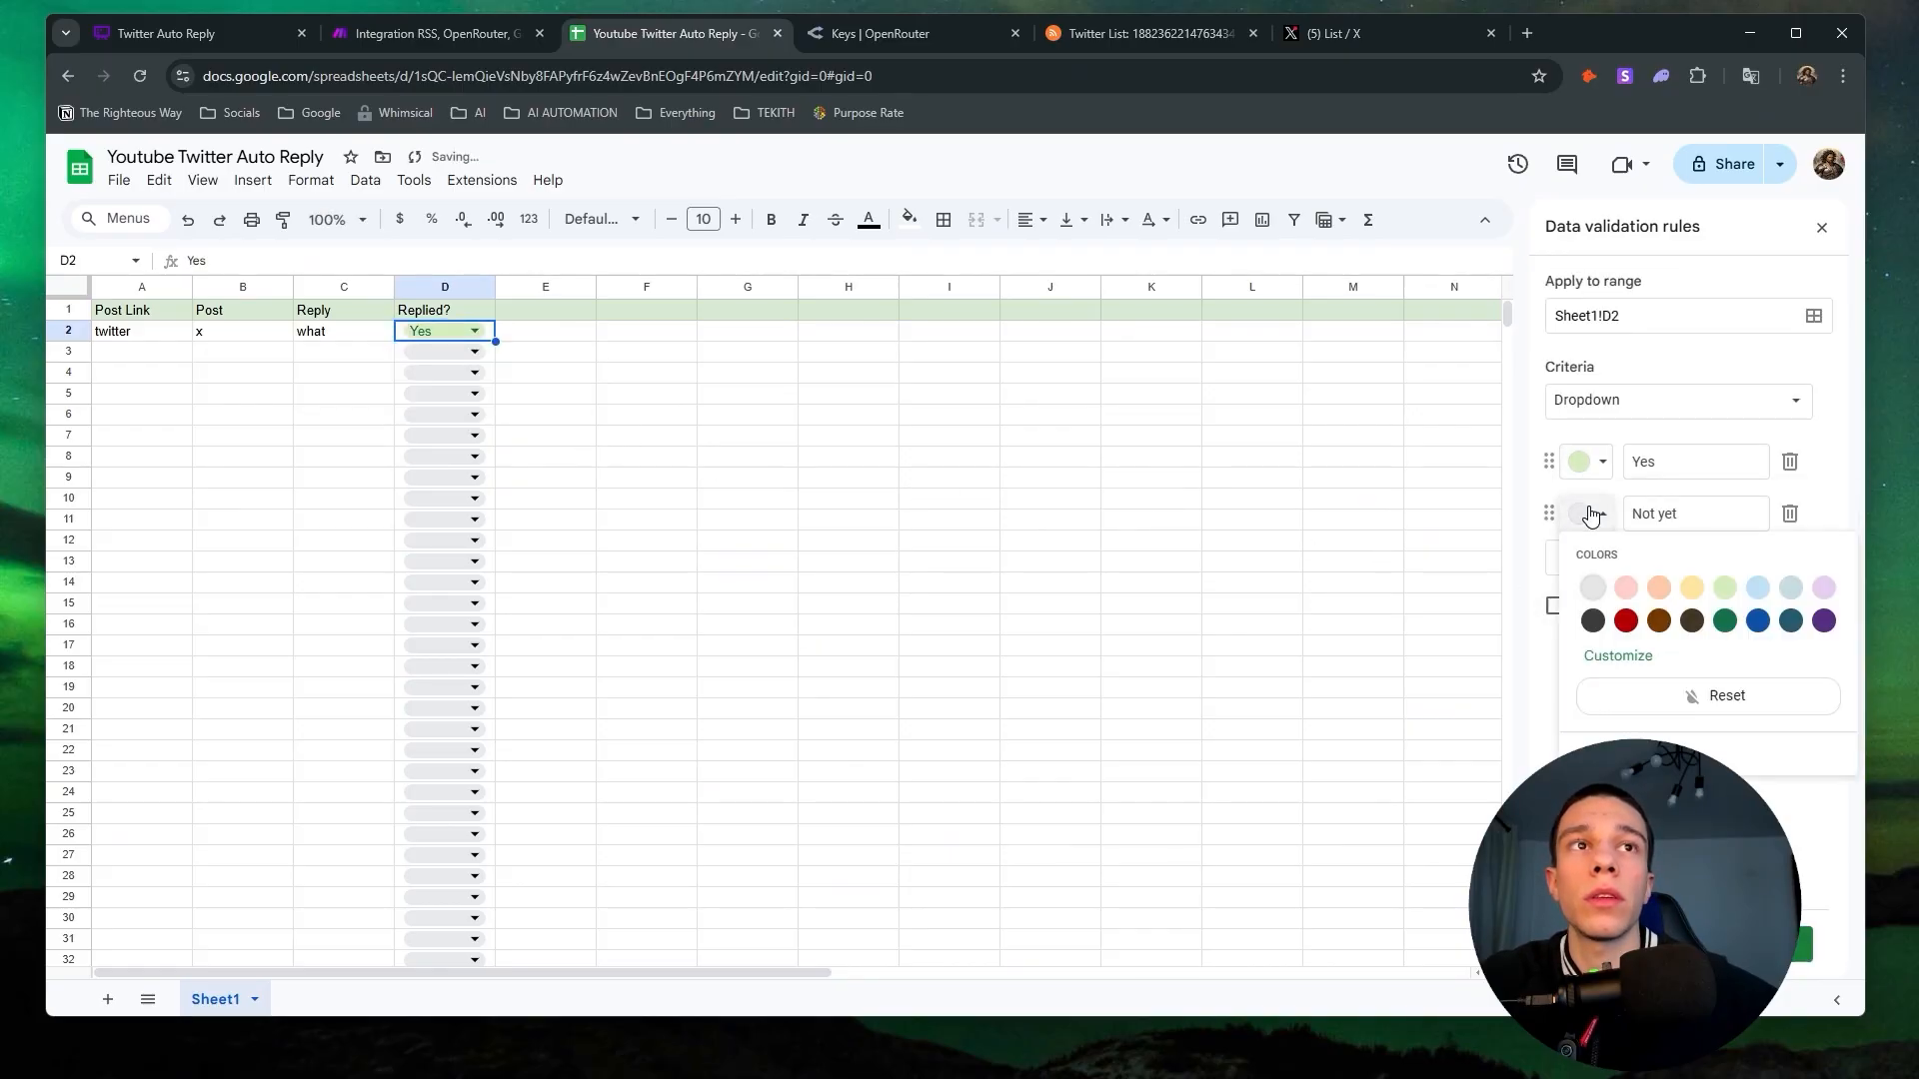
{"action": "left_click", "coordinate": [1626, 588]}
{"action": "left_click", "coordinate": [1799, 944]}
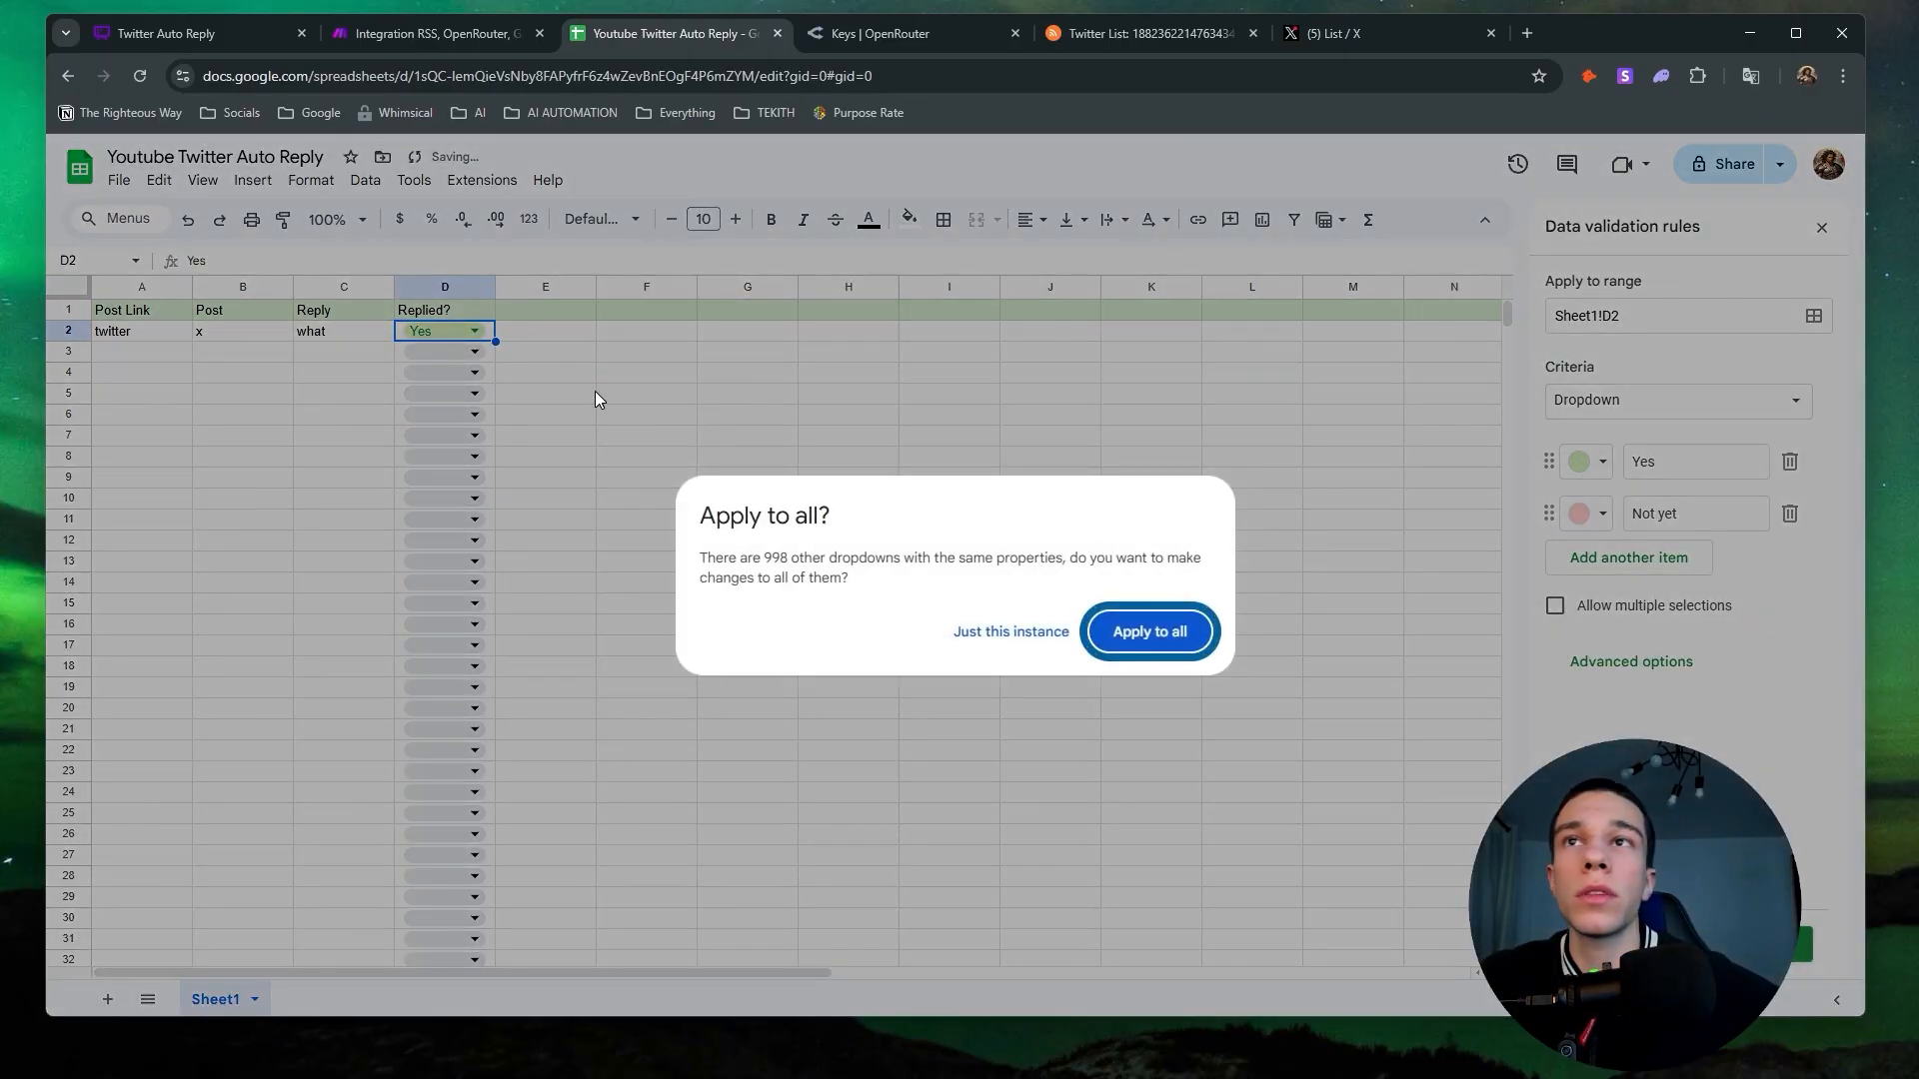
{"action": "left_click", "coordinate": [1147, 636]}
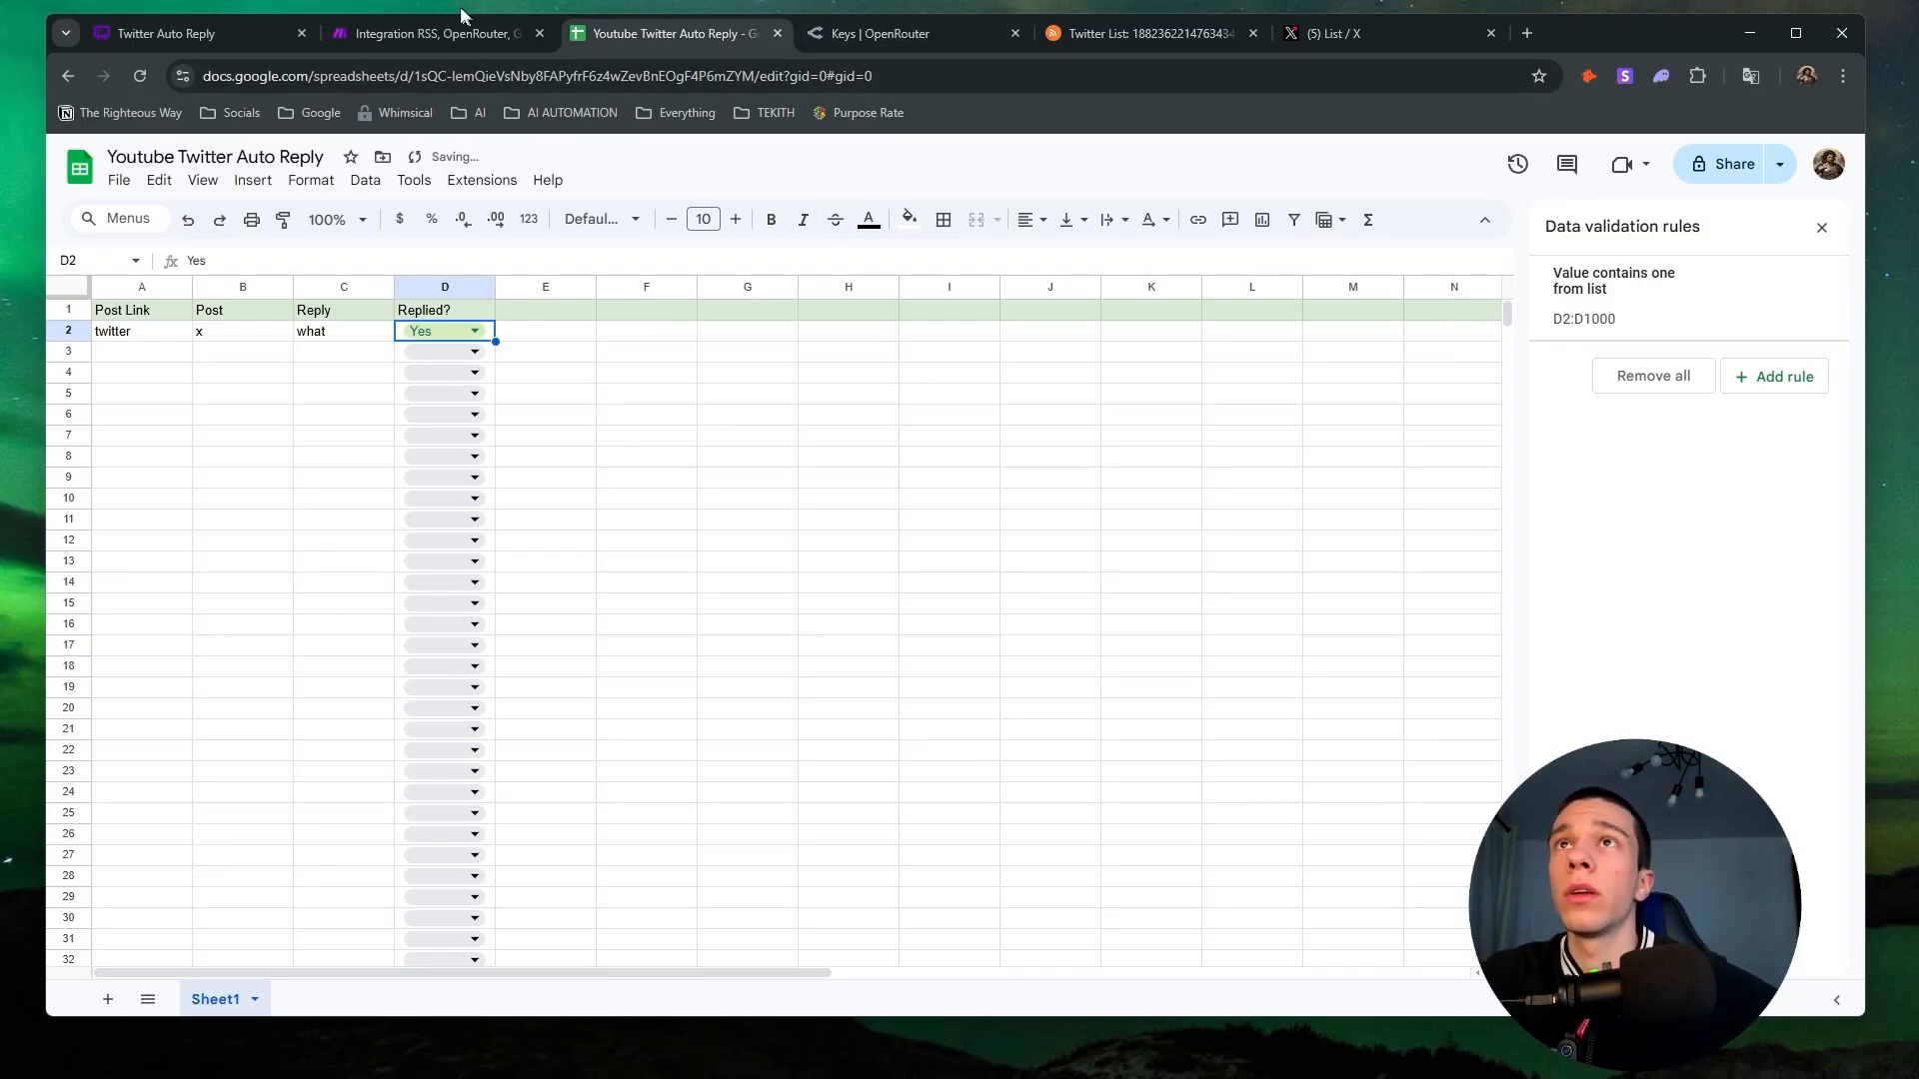
Switch to the Make scenario and examine the message content in the Takeaway module's run output.
{"action": "left_click", "coordinate": [420, 33]}
{"action": "left_click", "coordinate": [918, 395]}
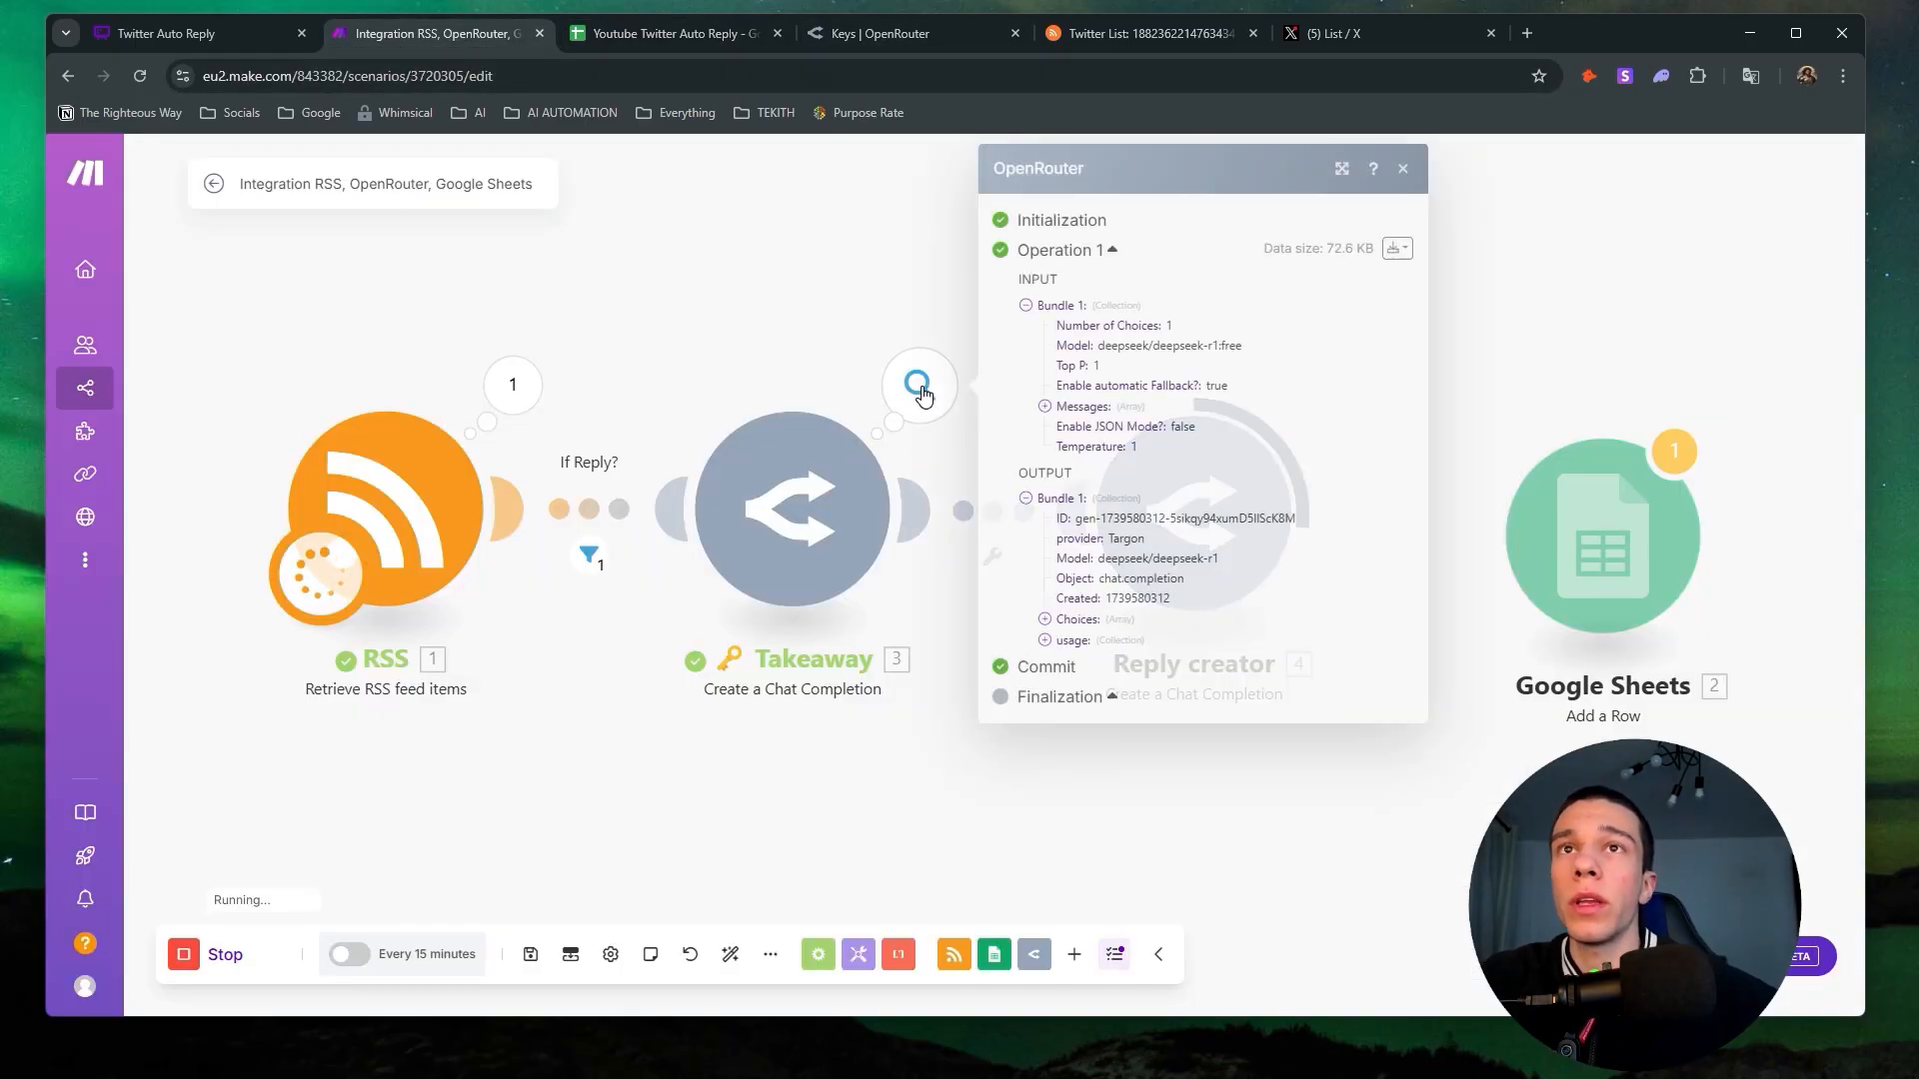
{"action": "left_click", "coordinate": [1044, 620]}
{"action": "left_click", "coordinate": [1064, 640]}
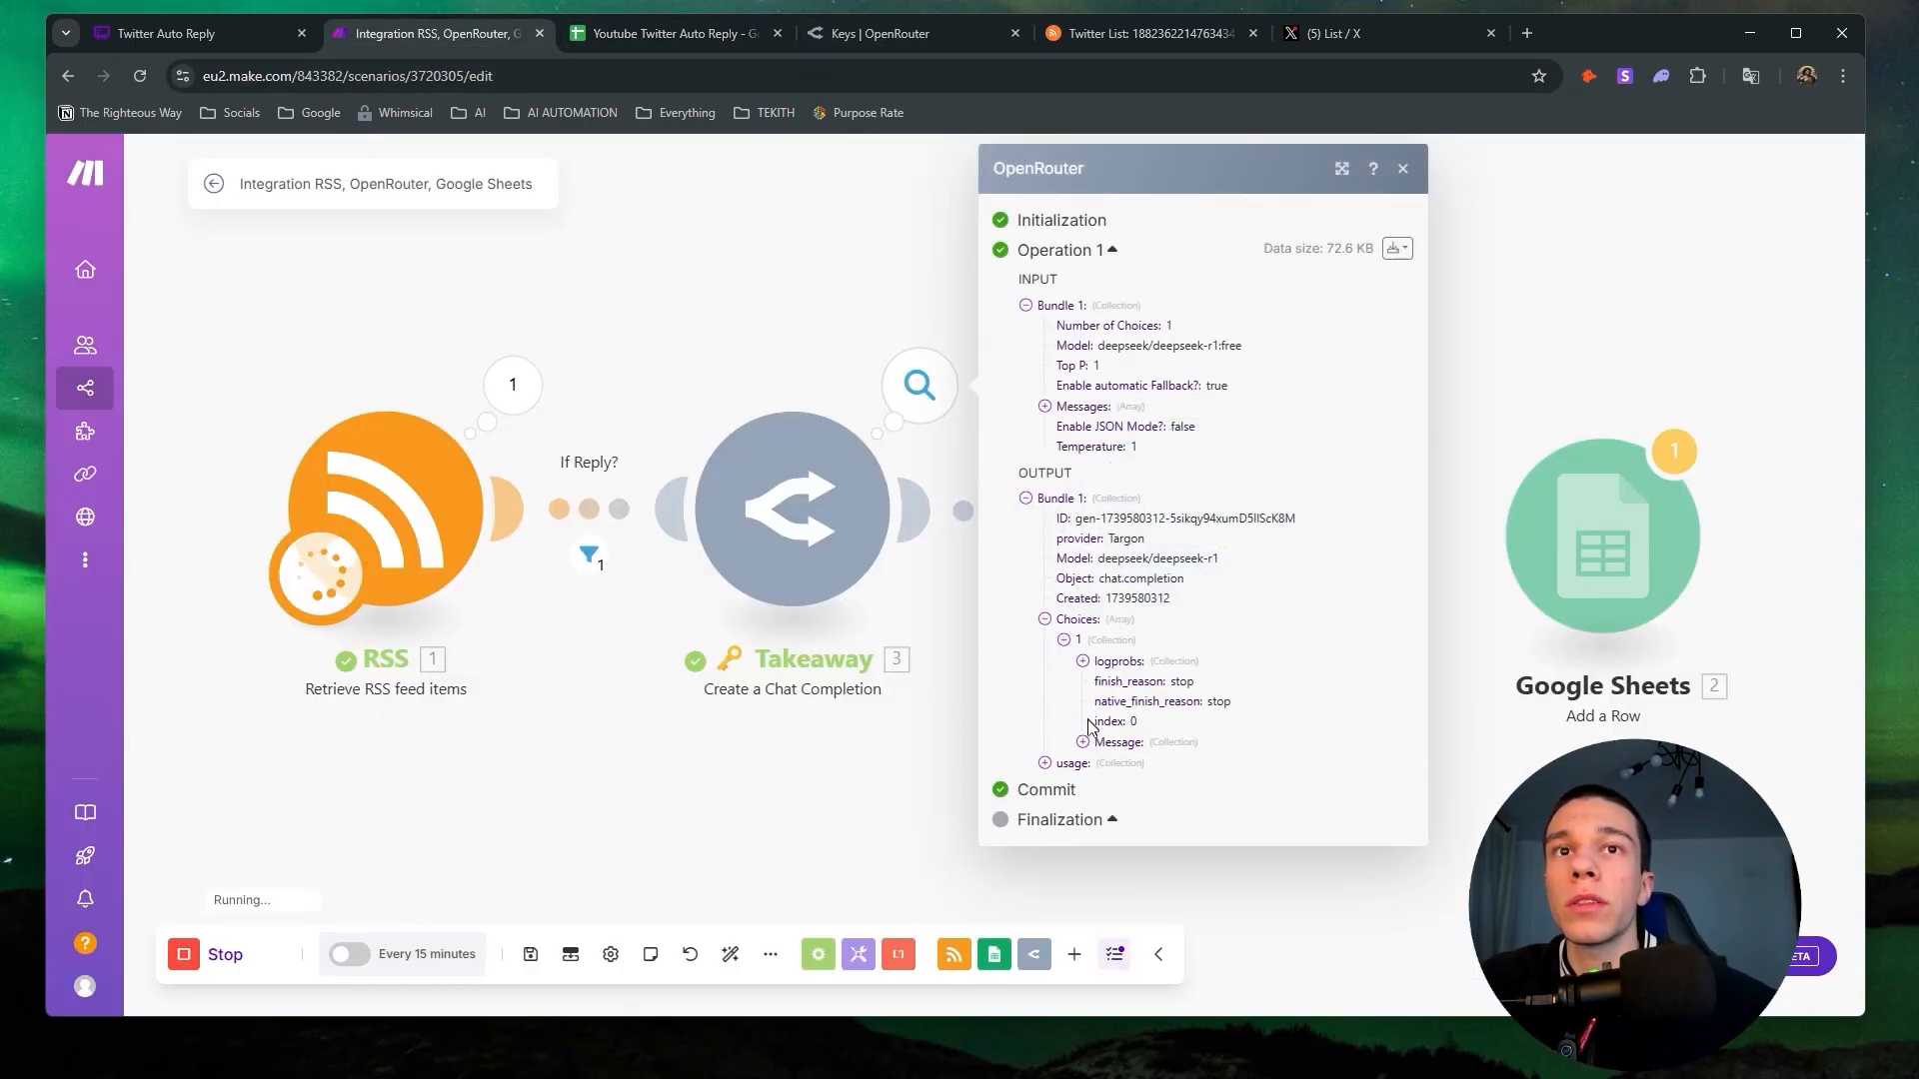
{"action": "left_click", "coordinate": [1082, 742]}
{"action": "left_click", "coordinate": [1101, 782]}
{"action": "scroll", "coordinate": [1203, 762], "scroll_direction": "down", "scroll_amount": 4}
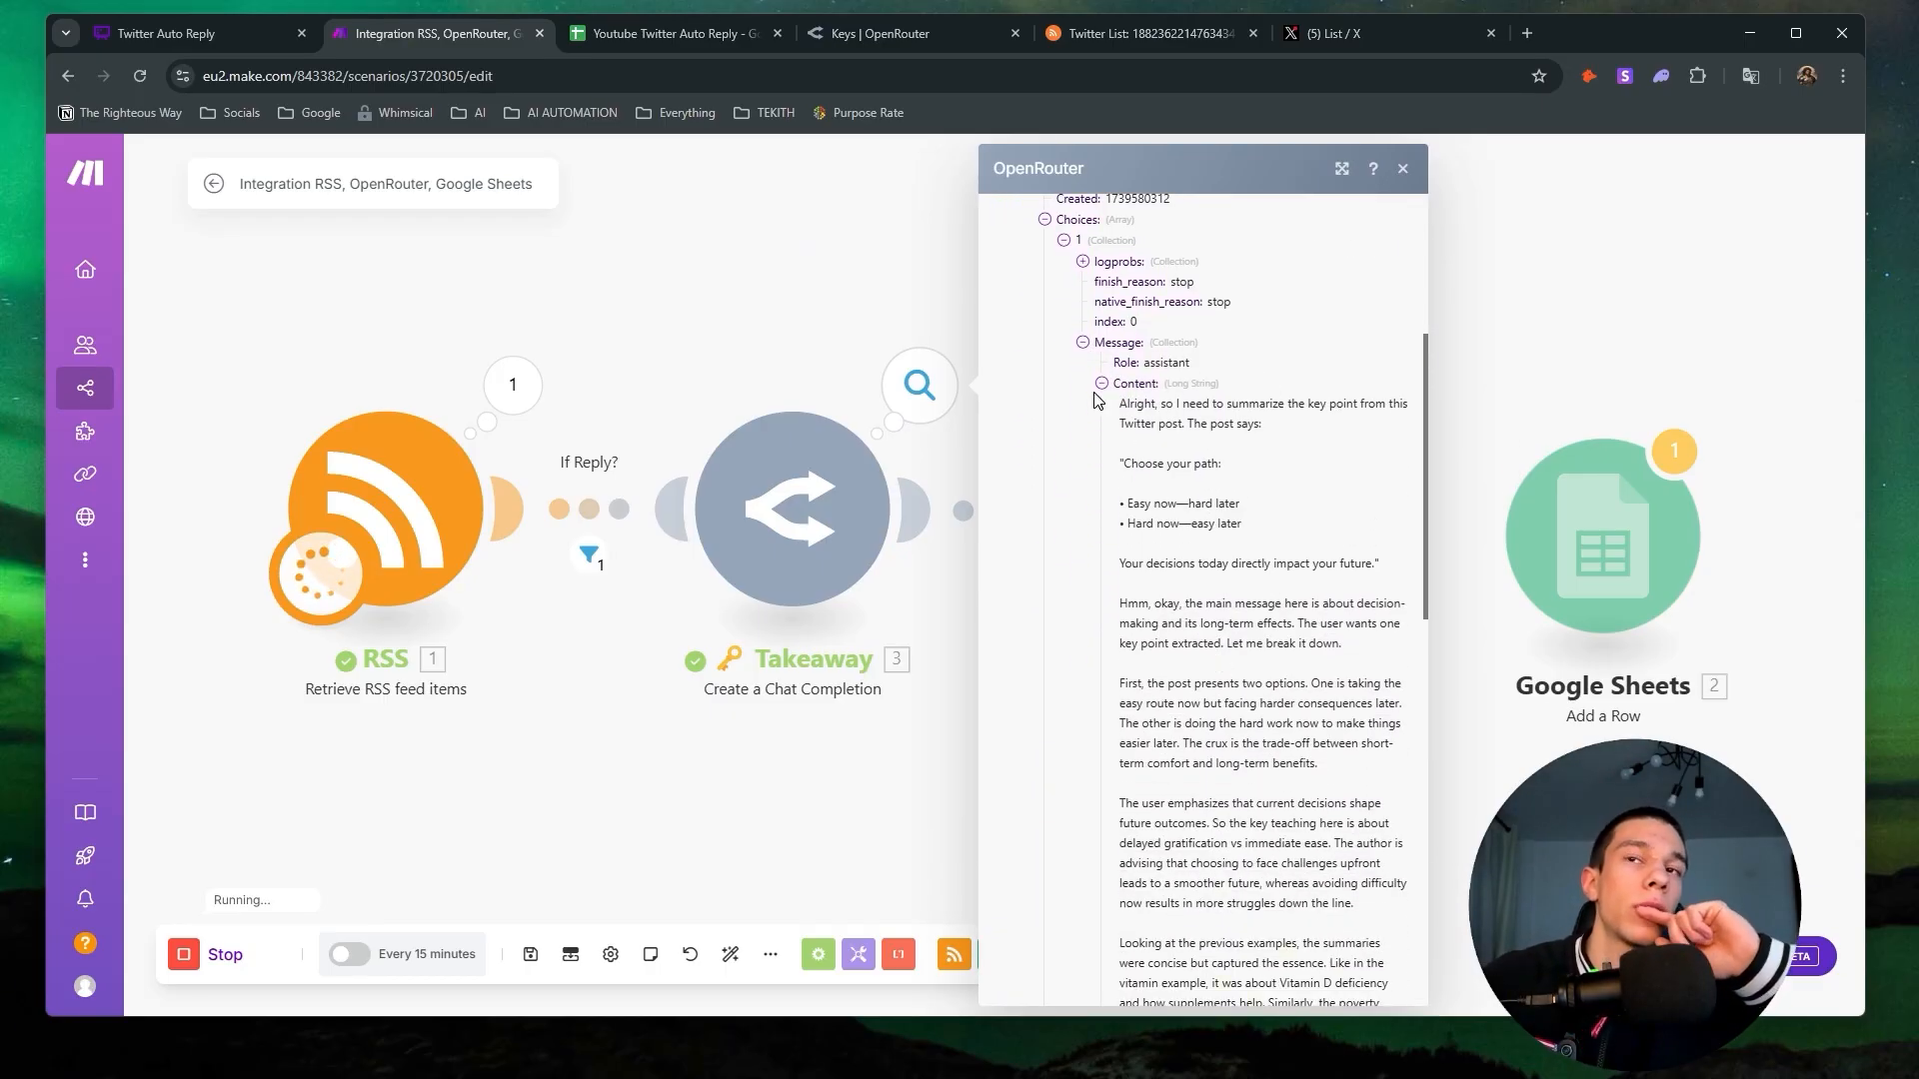
{"action": "scroll", "coordinate": [1215, 495], "scroll_direction": "down", "scroll_amount": 5}
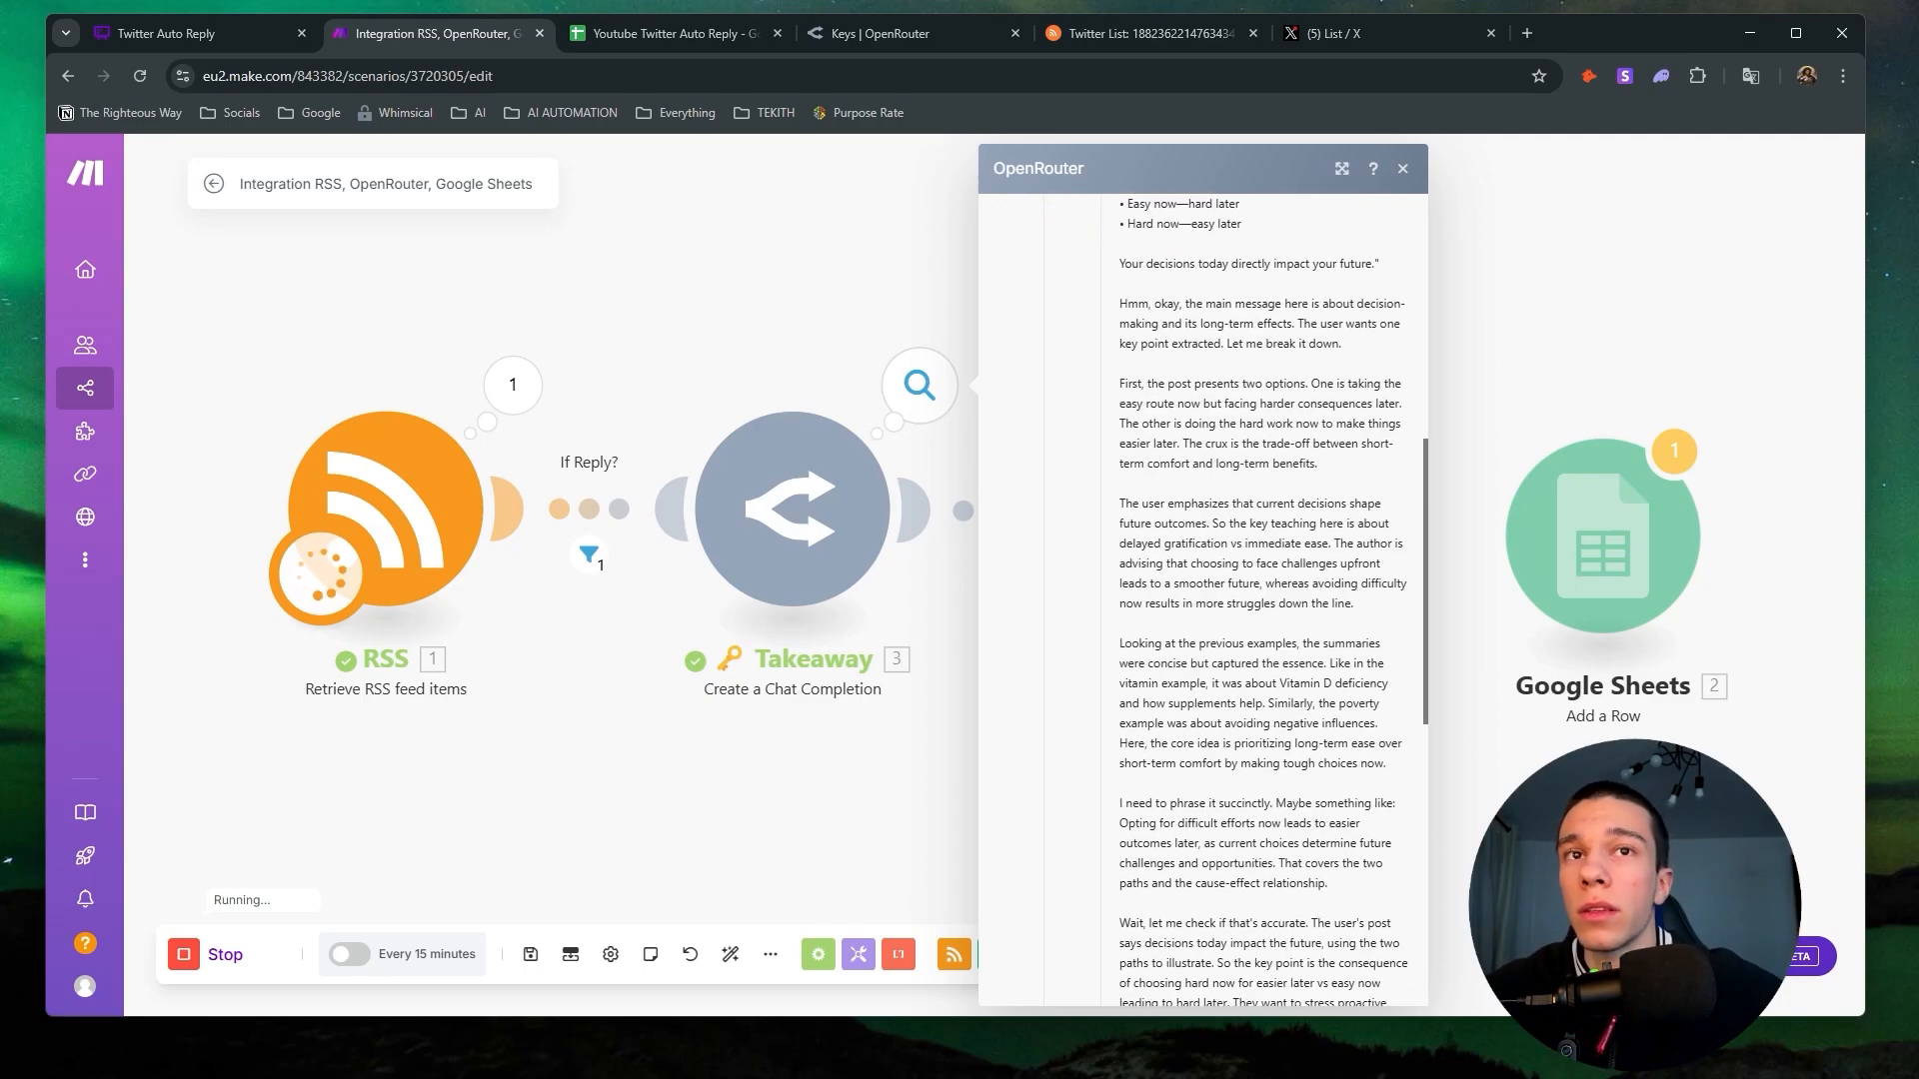
{"action": "scroll", "coordinate": [1279, 560], "scroll_direction": "up", "scroll_amount": 7}
Switch to Google Sheets and open the "Automated Responses to List Posts" spreadsheet in a separate tab to view its logged replies.
{"action": "left_click", "coordinate": [659, 33]}
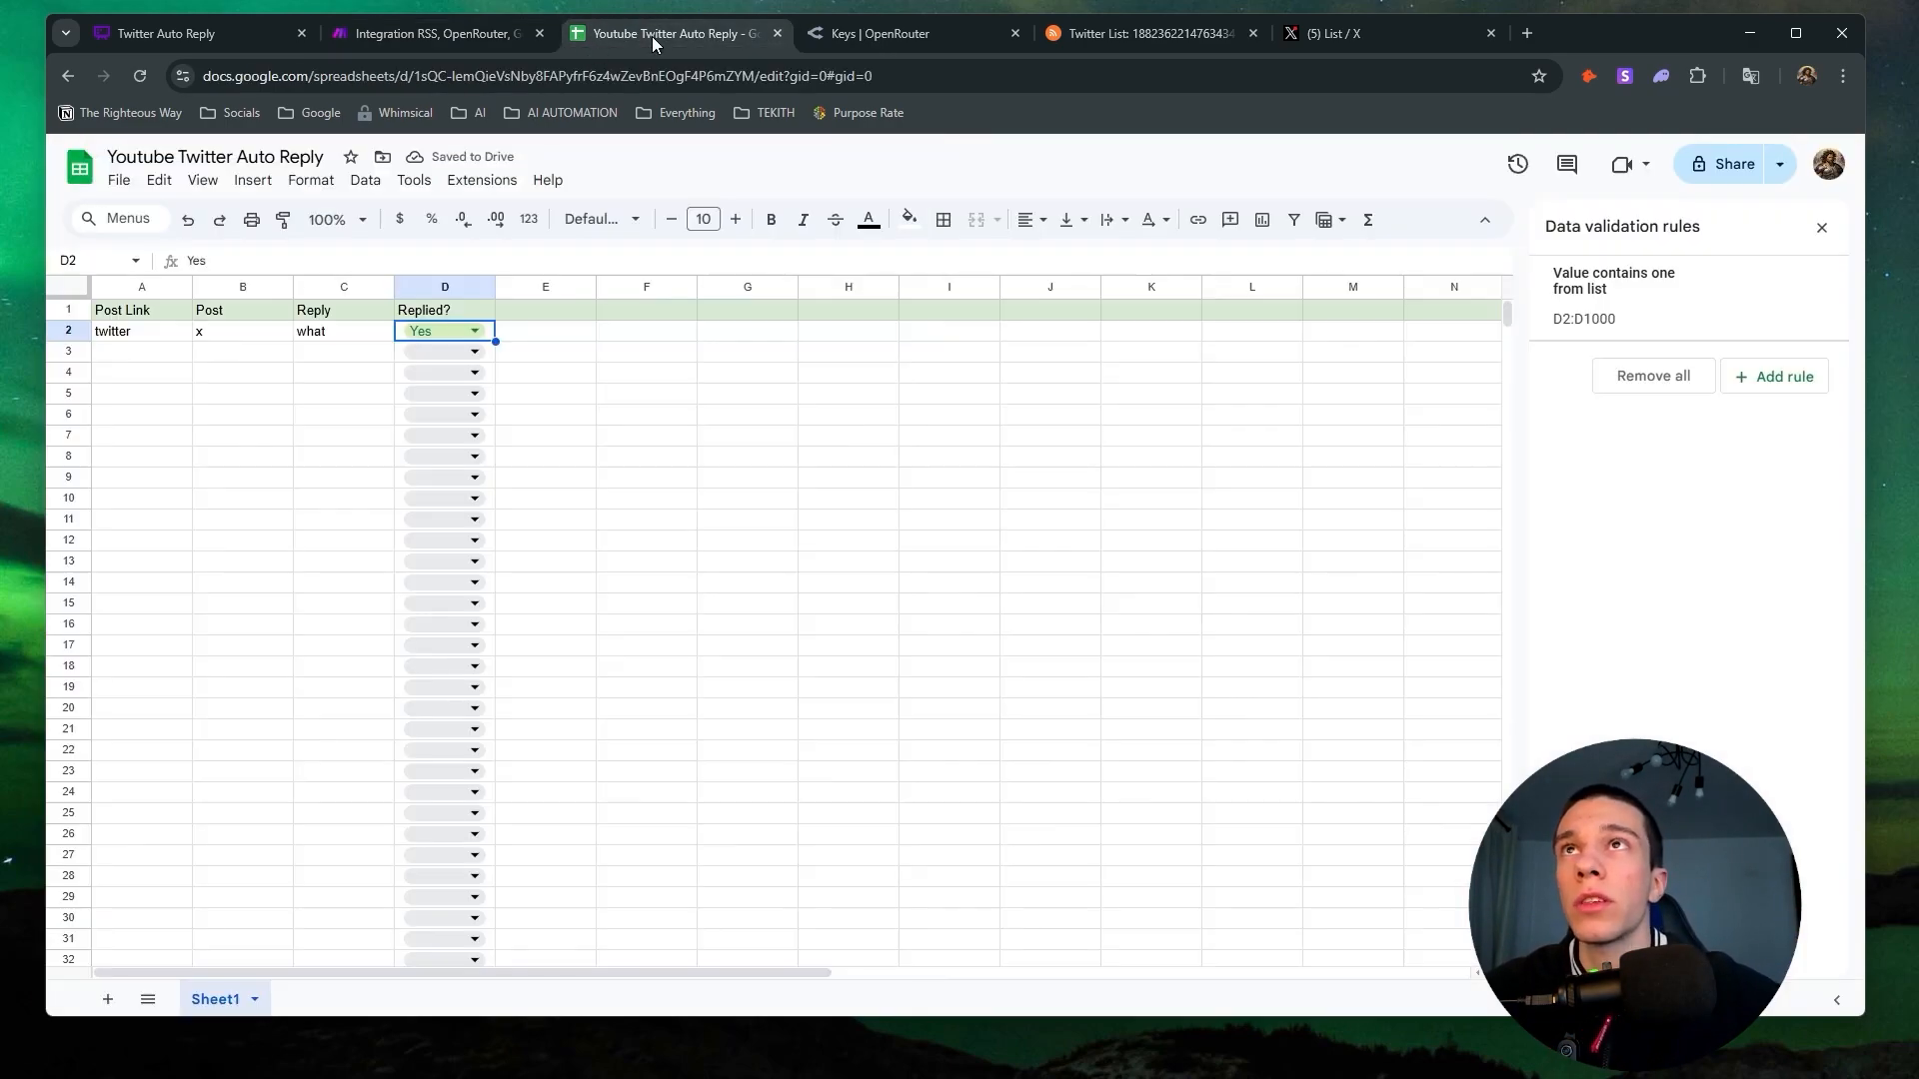
{"action": "middle_click", "coordinate": [72, 168]}
{"action": "left_click", "coordinate": [860, 32]}
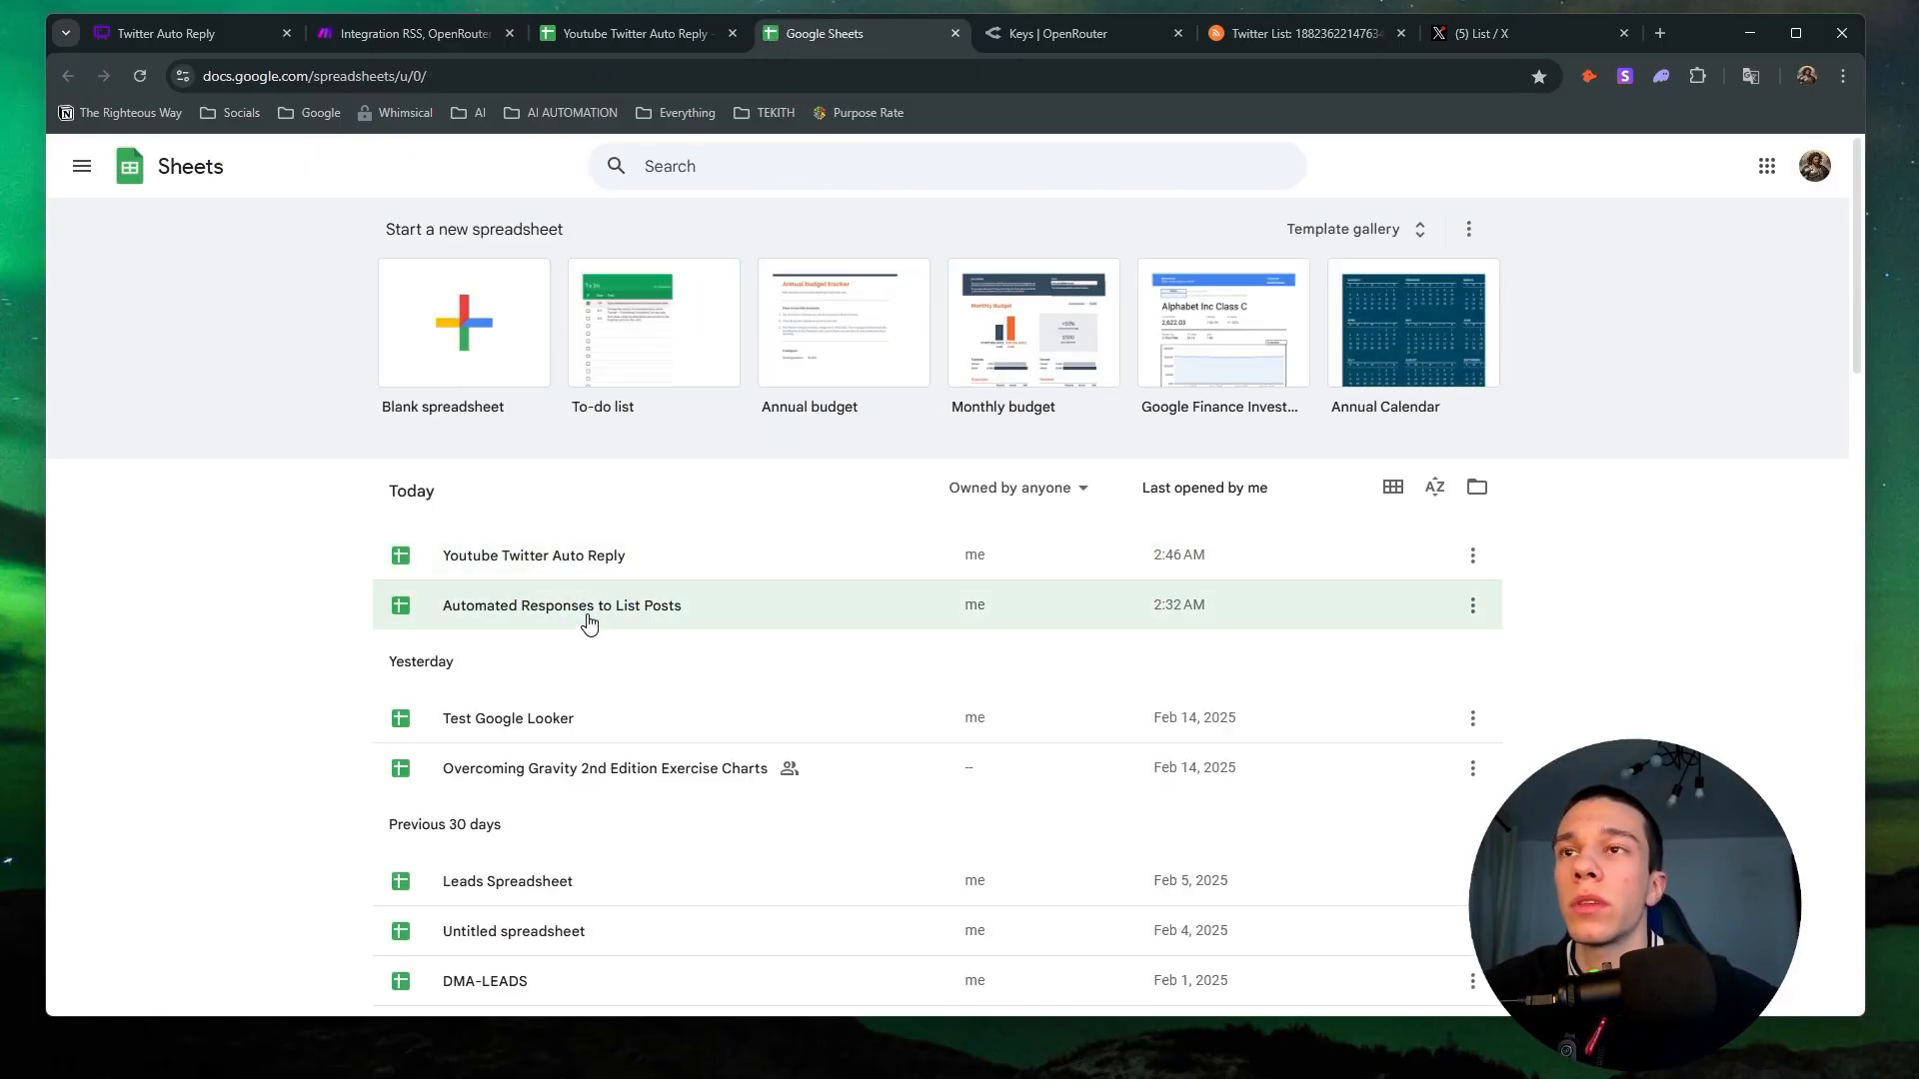
{"action": "left_click", "coordinate": [605, 625]}
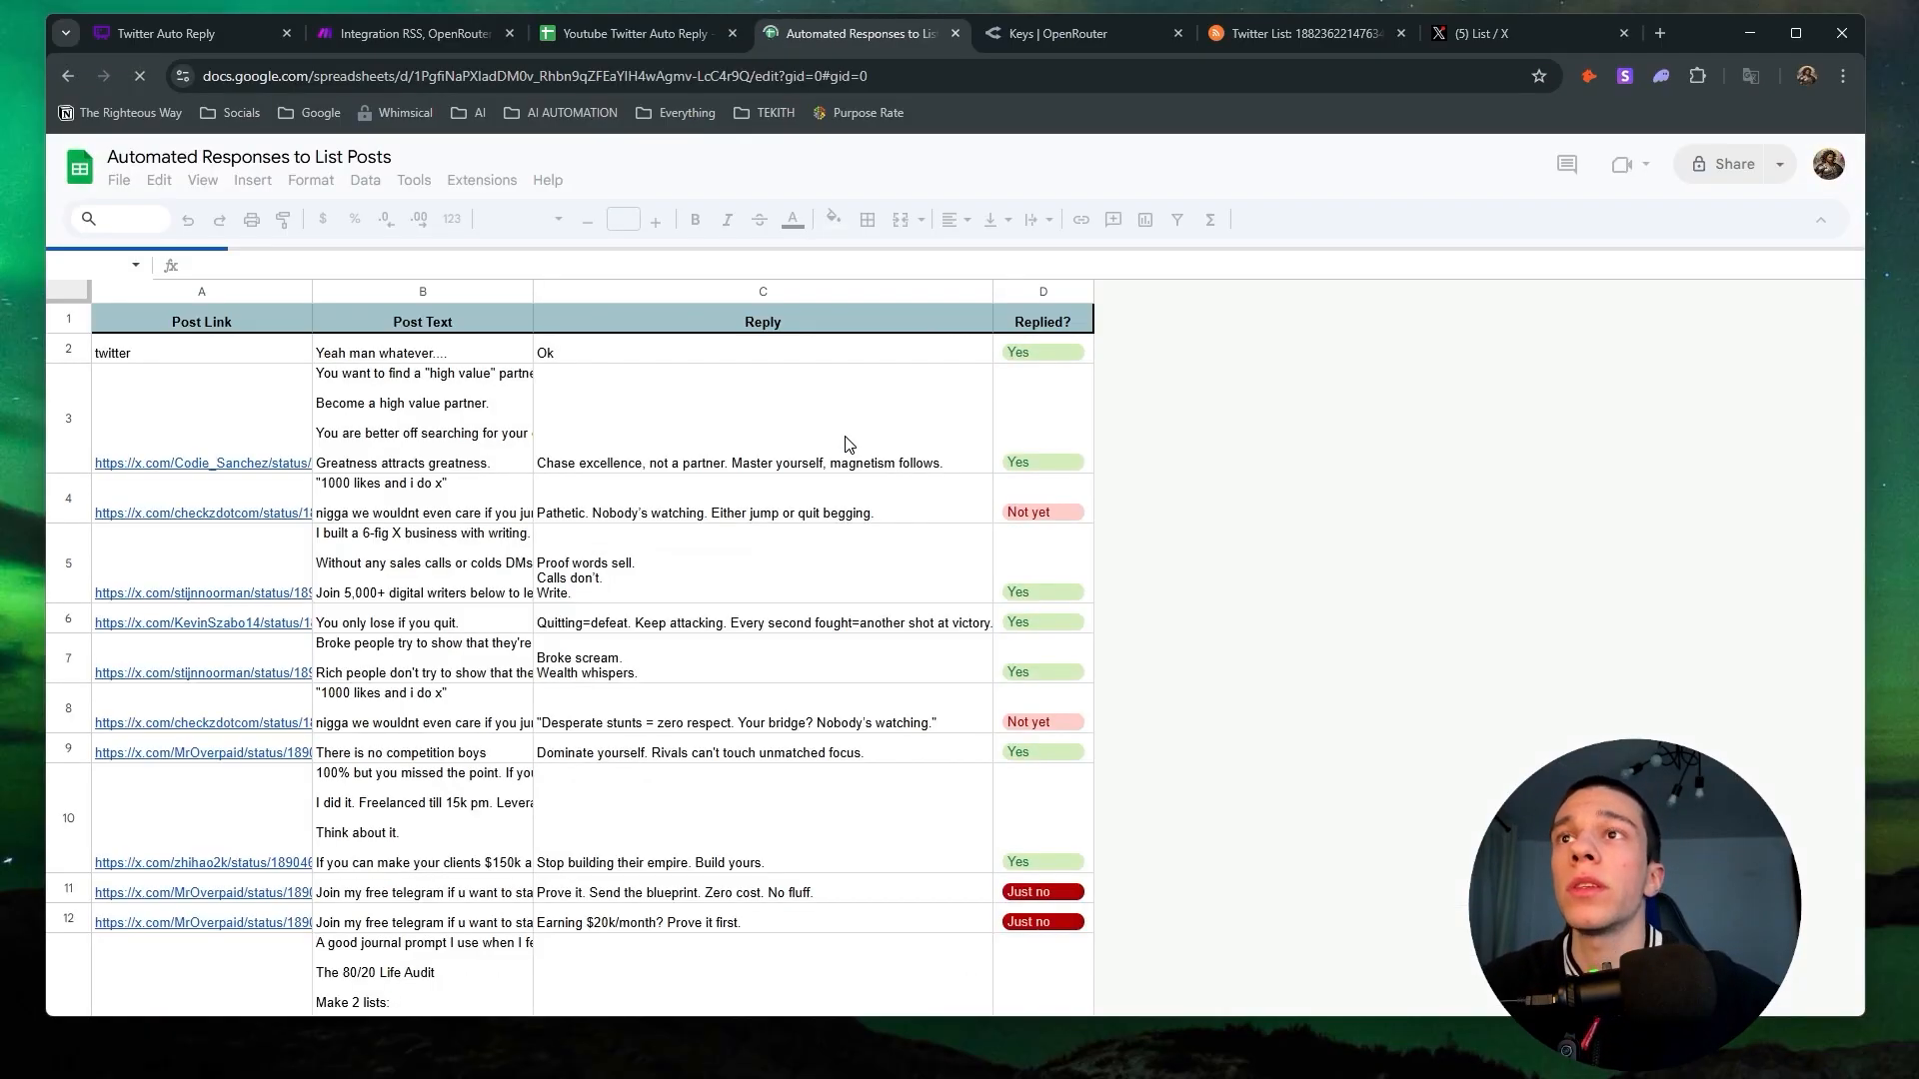
{"action": "left_click", "coordinate": [620, 33]}
Return to the Make scenario and read the Takeaway output's content through to its final paragraph.
{"action": "left_click", "coordinate": [385, 33]}
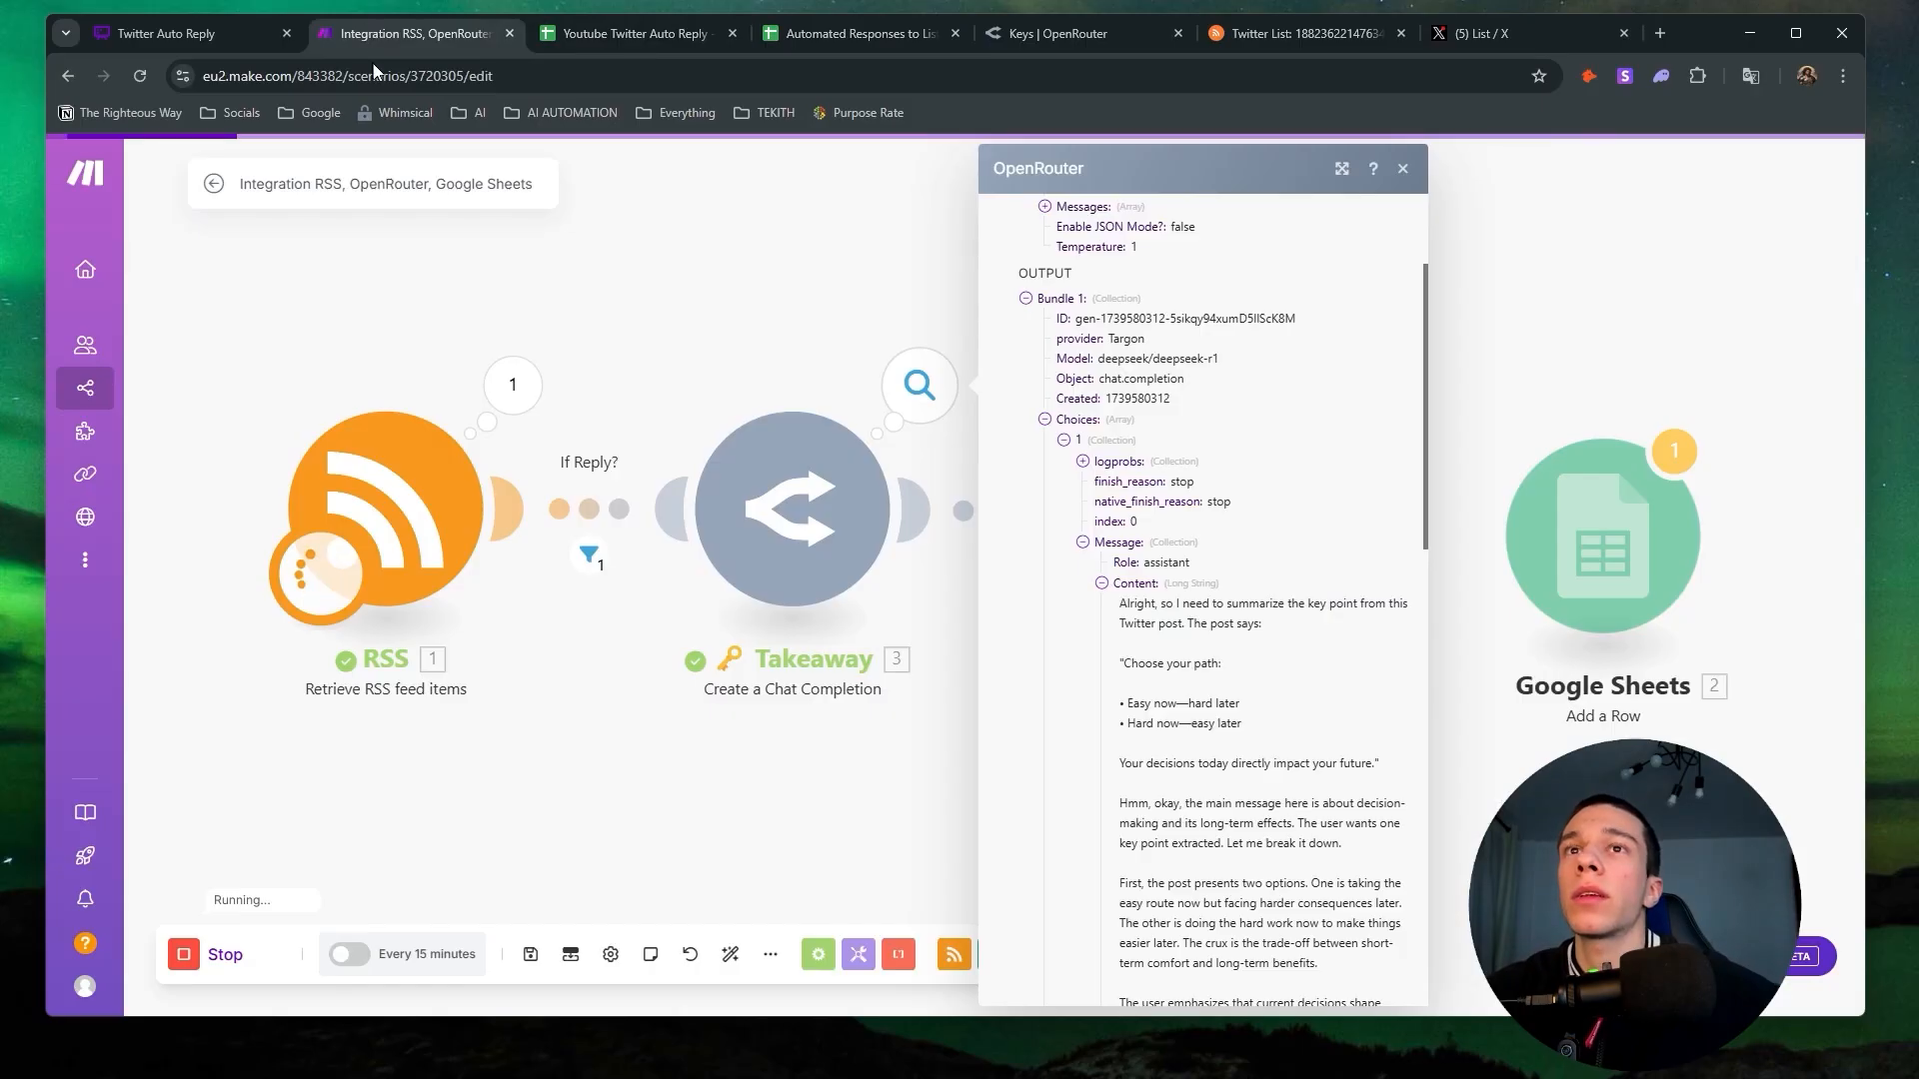
{"action": "scroll", "coordinate": [1207, 497], "scroll_direction": "down", "scroll_amount": 2}
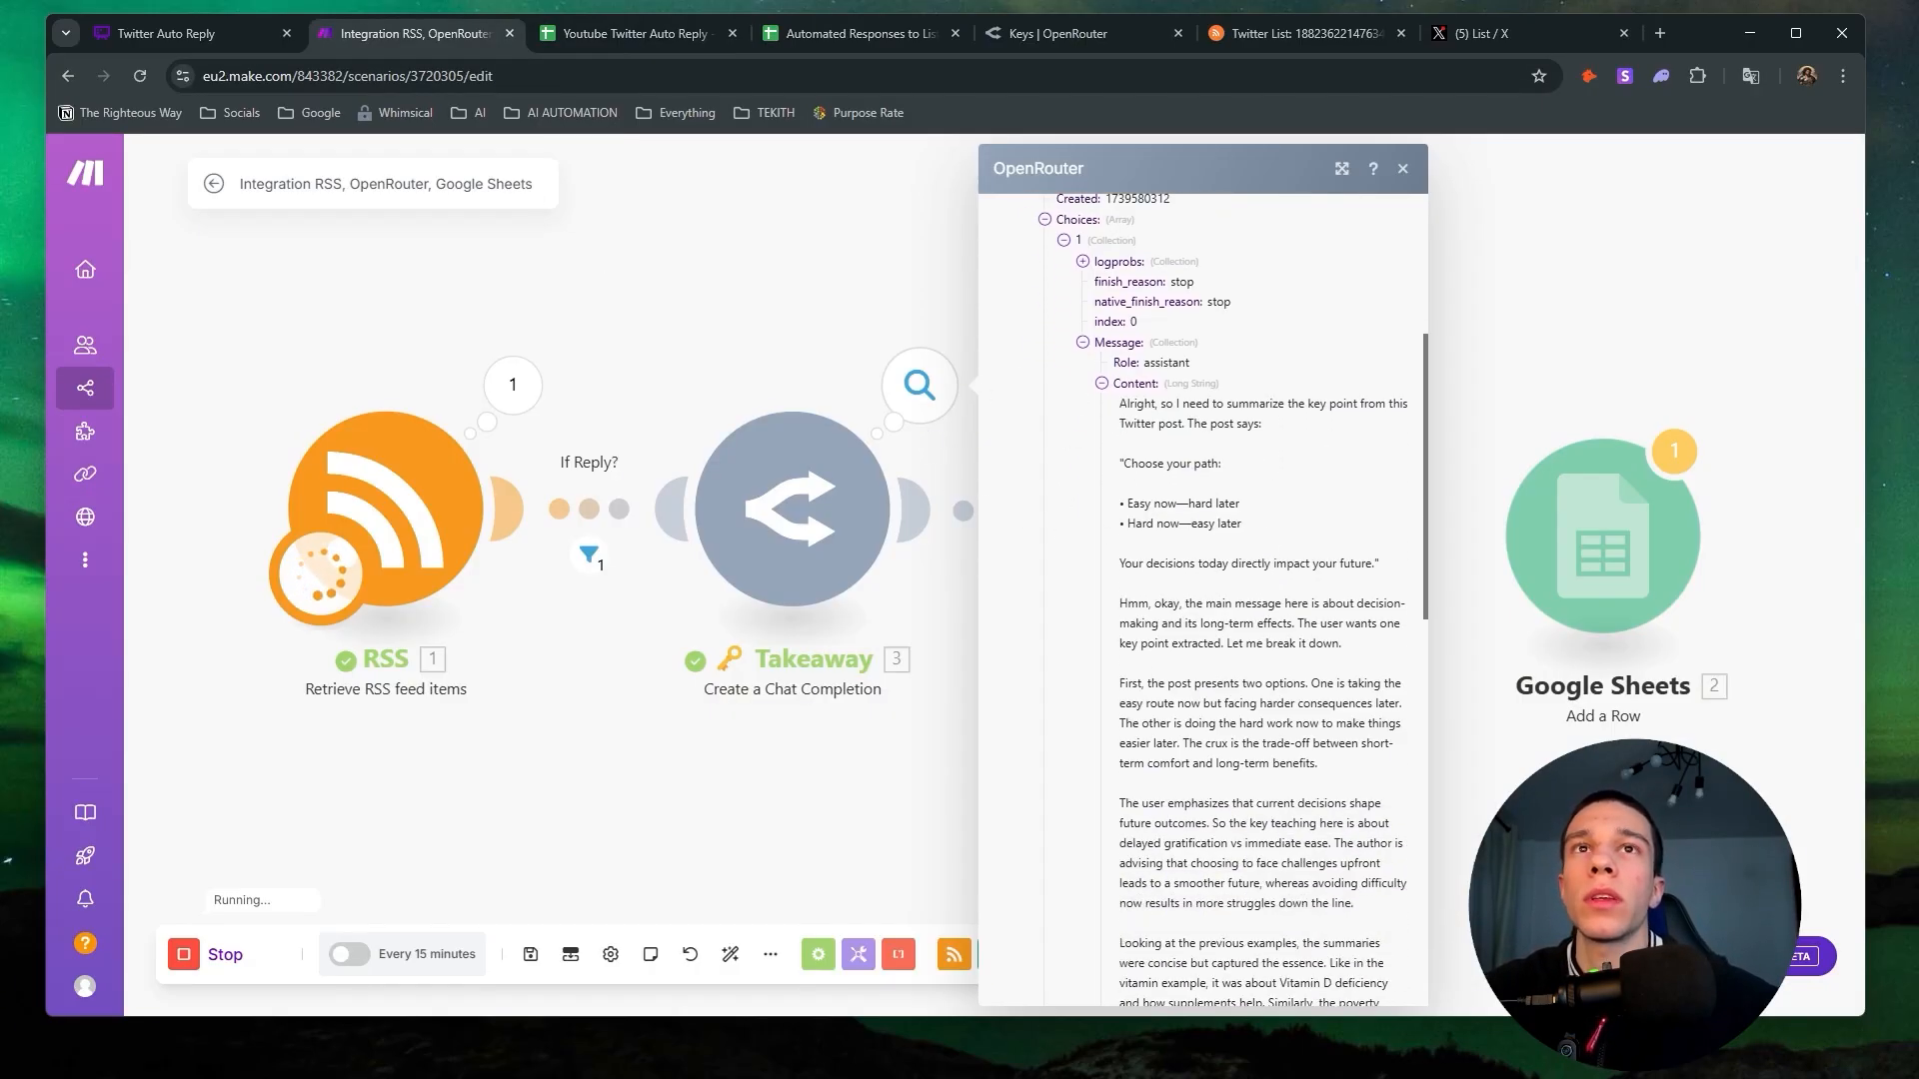
{"action": "left_click_drag", "start_coordinate": [1121, 404], "coordinate": [1349, 884]}
{"action": "left_click", "coordinate": [1345, 866]}
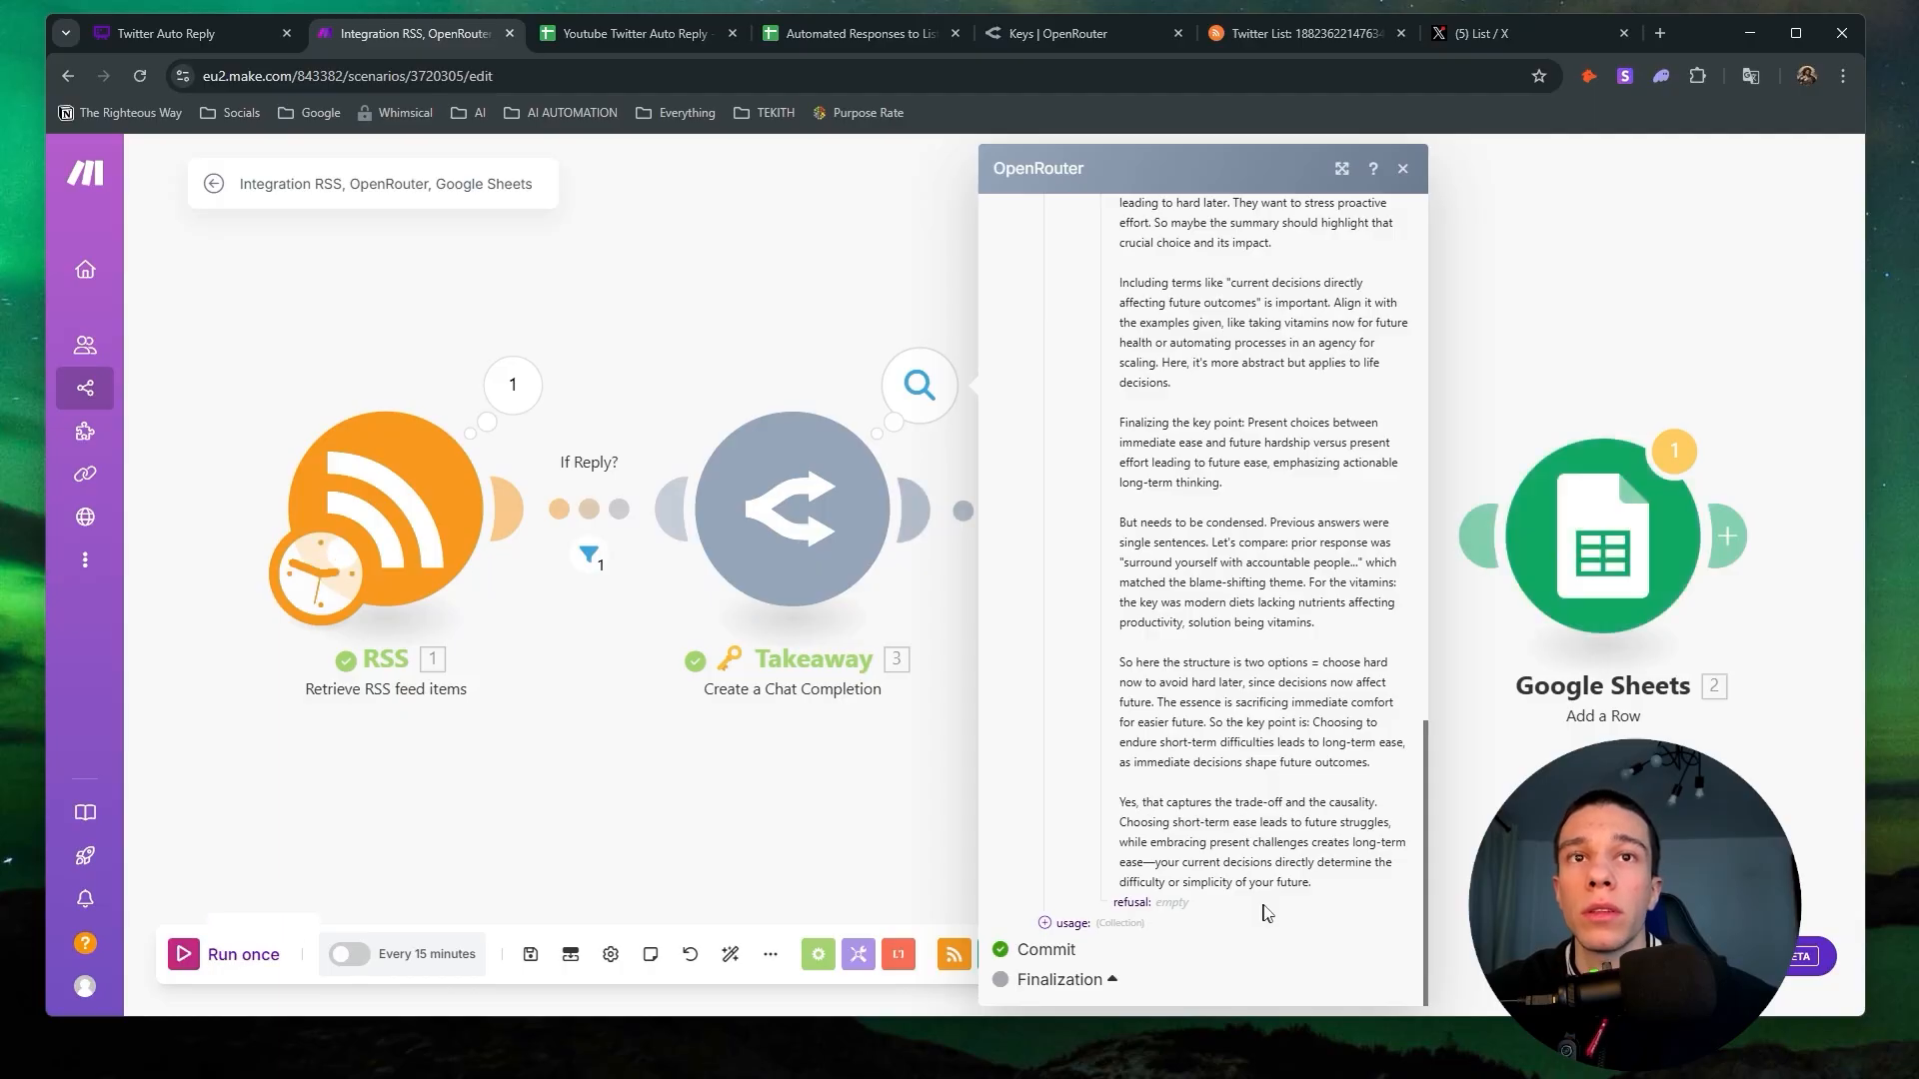
{"action": "triple_click", "coordinate": [1299, 881]}
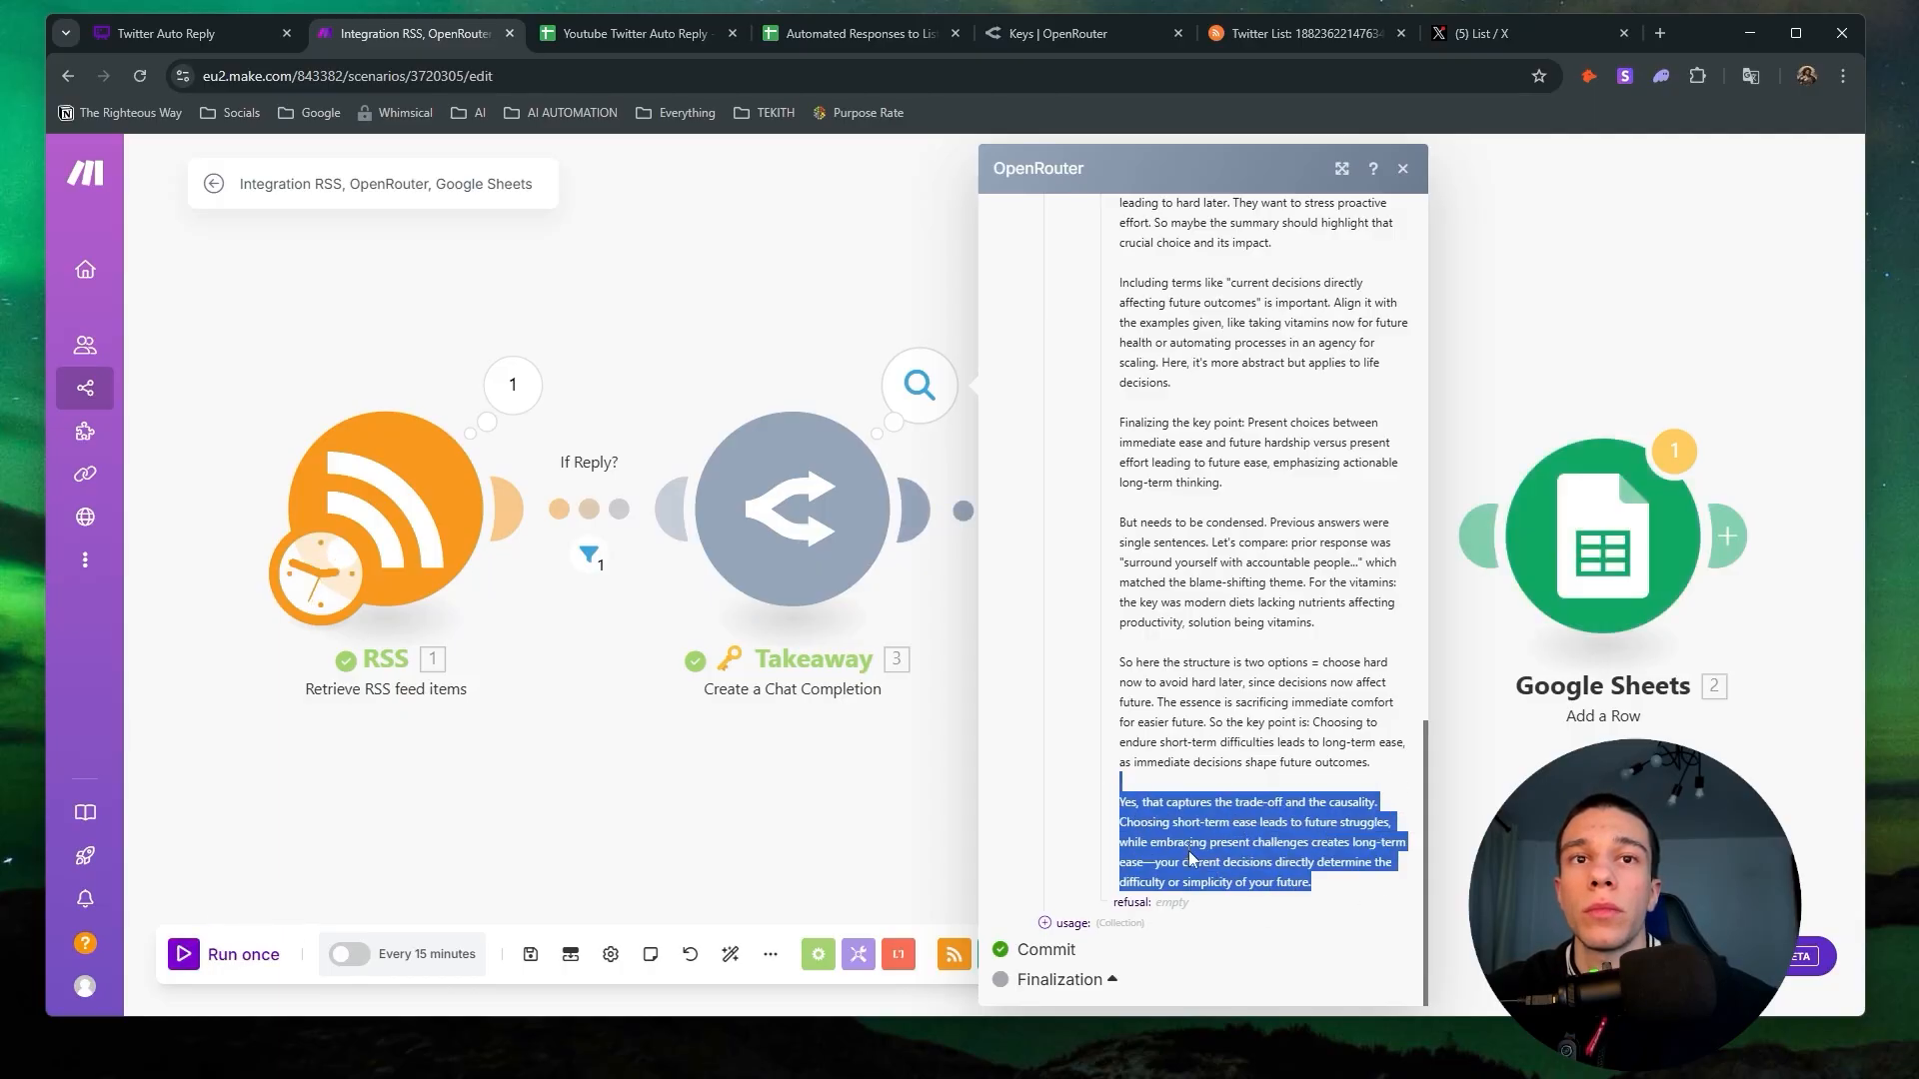
{"action": "left_click", "coordinate": [1463, 884]}
Examine the message content in the Reply creator module's run output.
{"action": "left_click", "coordinate": [1321, 389]}
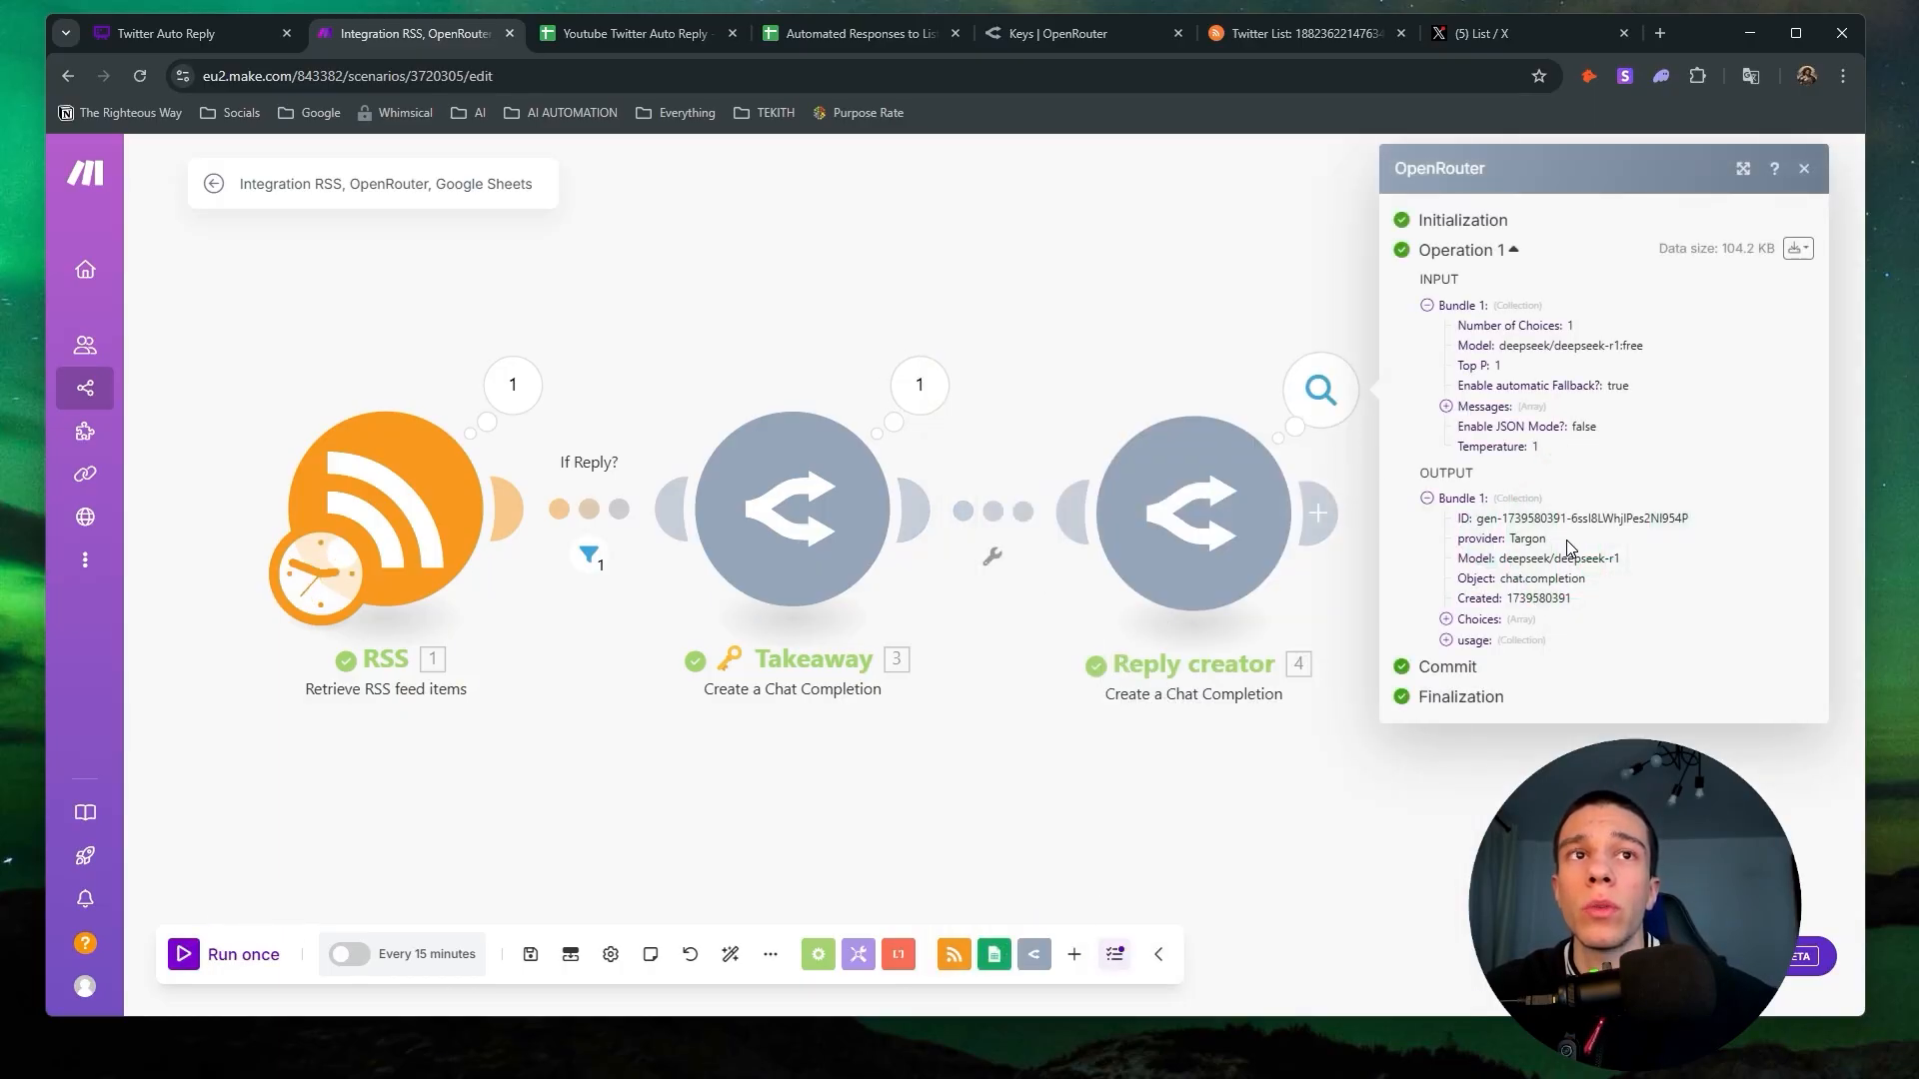
{"action": "left_click", "coordinate": [1446, 620]}
{"action": "left_click", "coordinate": [1465, 639]}
{"action": "left_click", "coordinate": [1485, 701]}
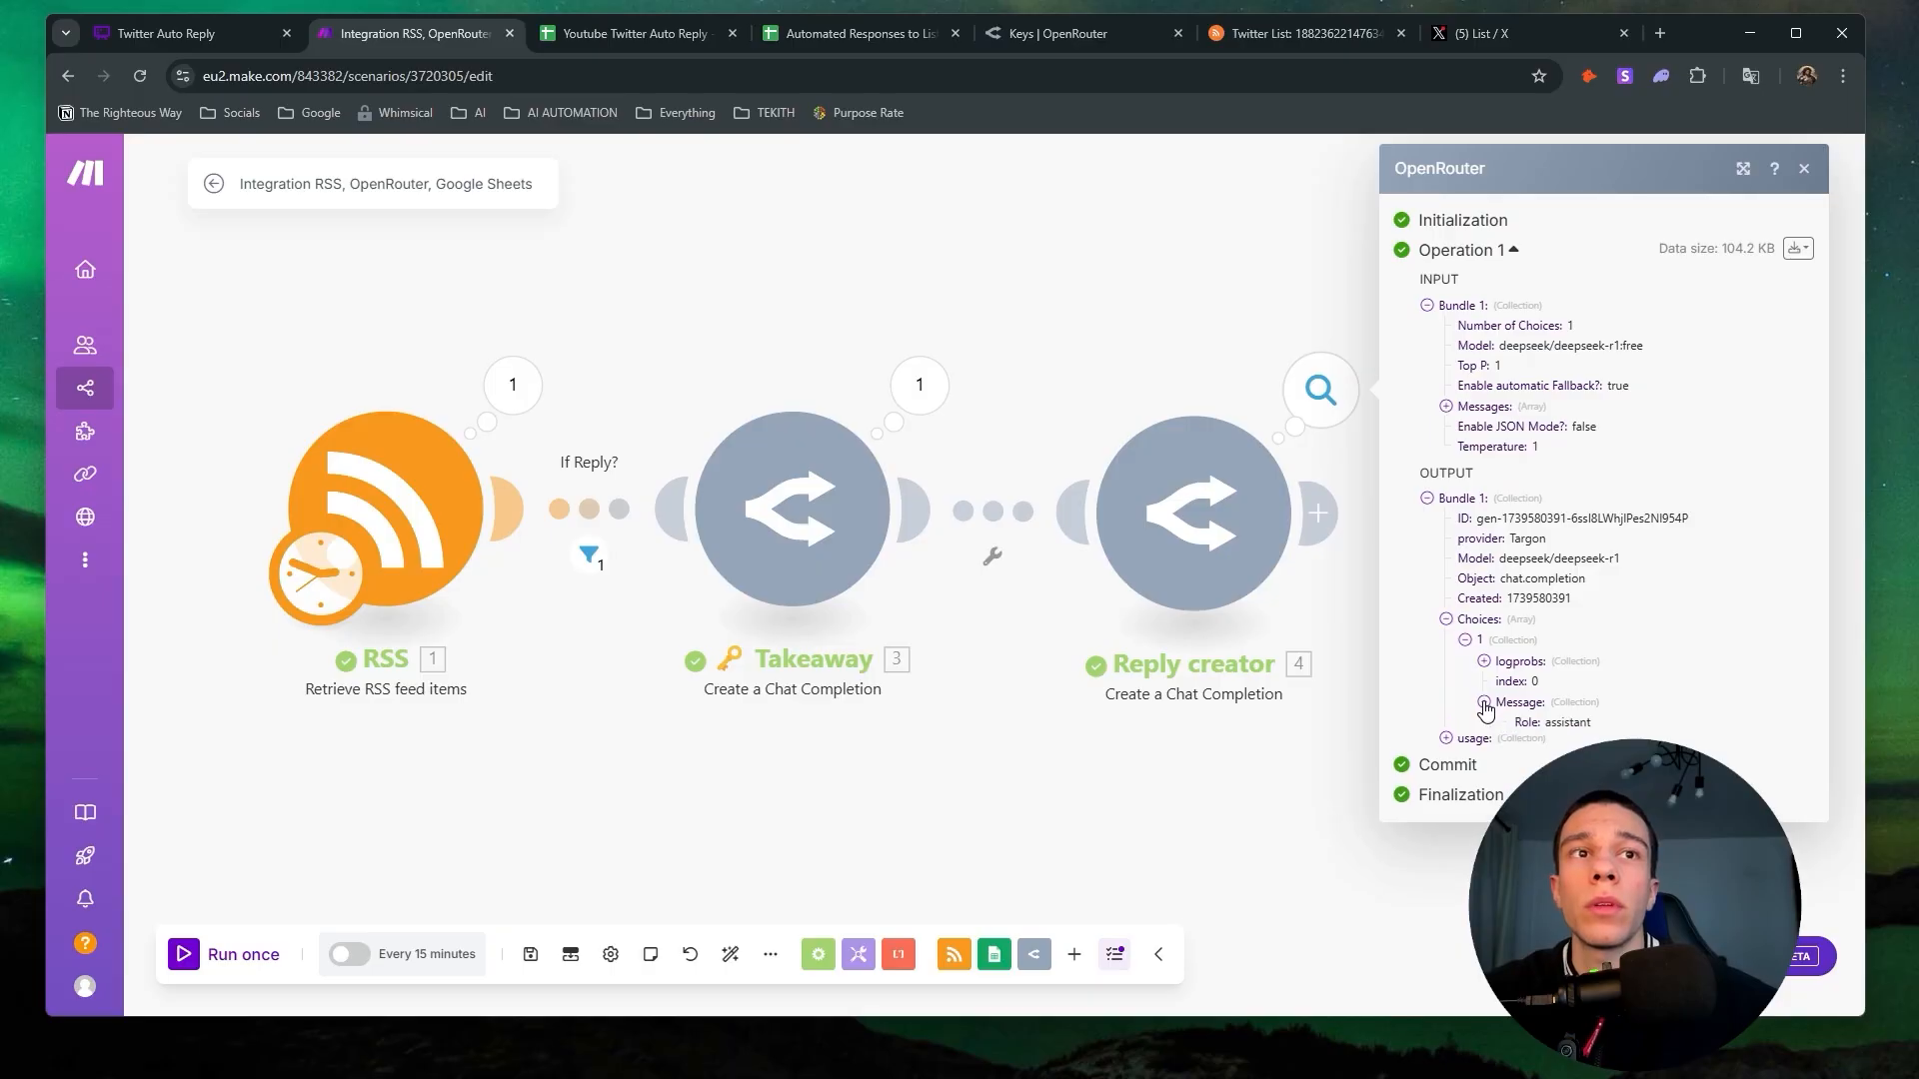
{"action": "left_click", "coordinate": [1503, 742]}
{"action": "scroll", "coordinate": [1706, 532], "scroll_direction": "down", "scroll_amount": 15}
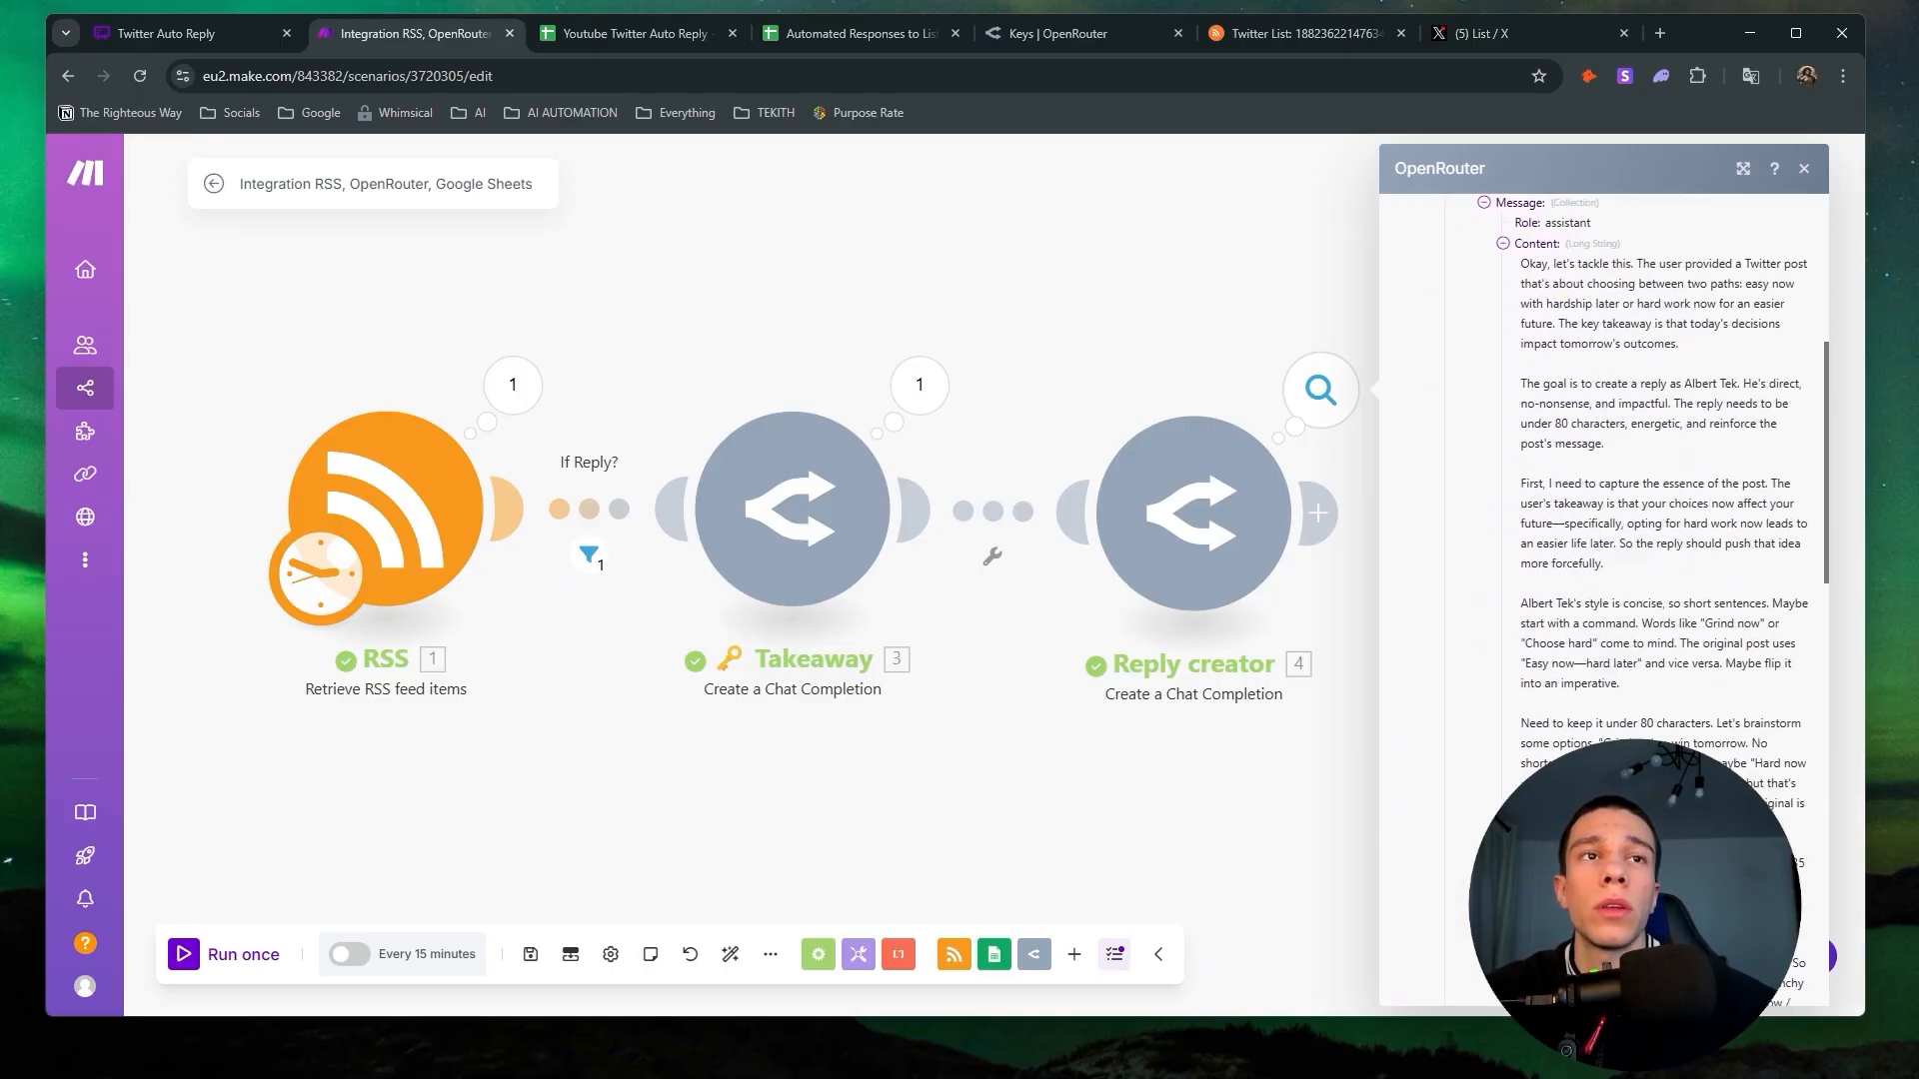
{"action": "scroll", "coordinate": [1705, 532], "scroll_direction": "down", "scroll_amount": 10}
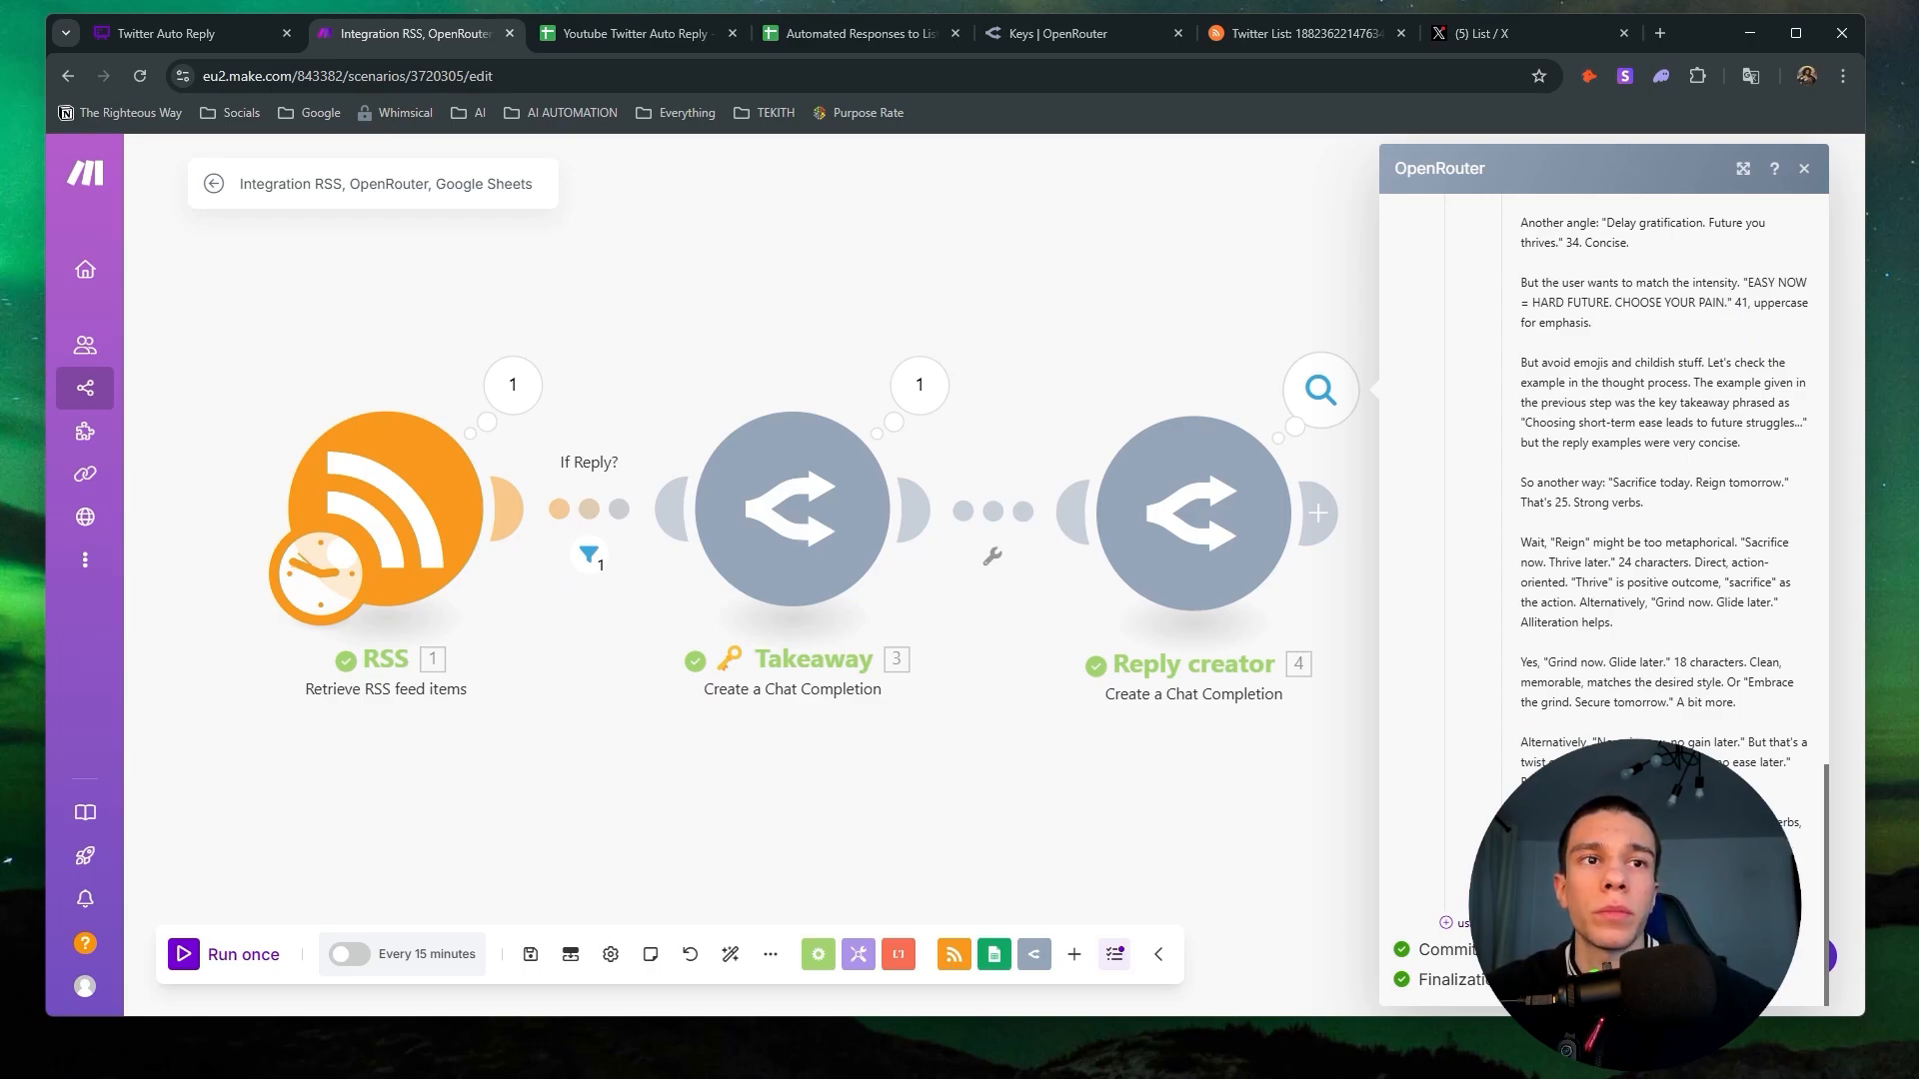
{"action": "scroll", "coordinate": [1604, 600], "scroll_direction": "up", "scroll_amount": 20}
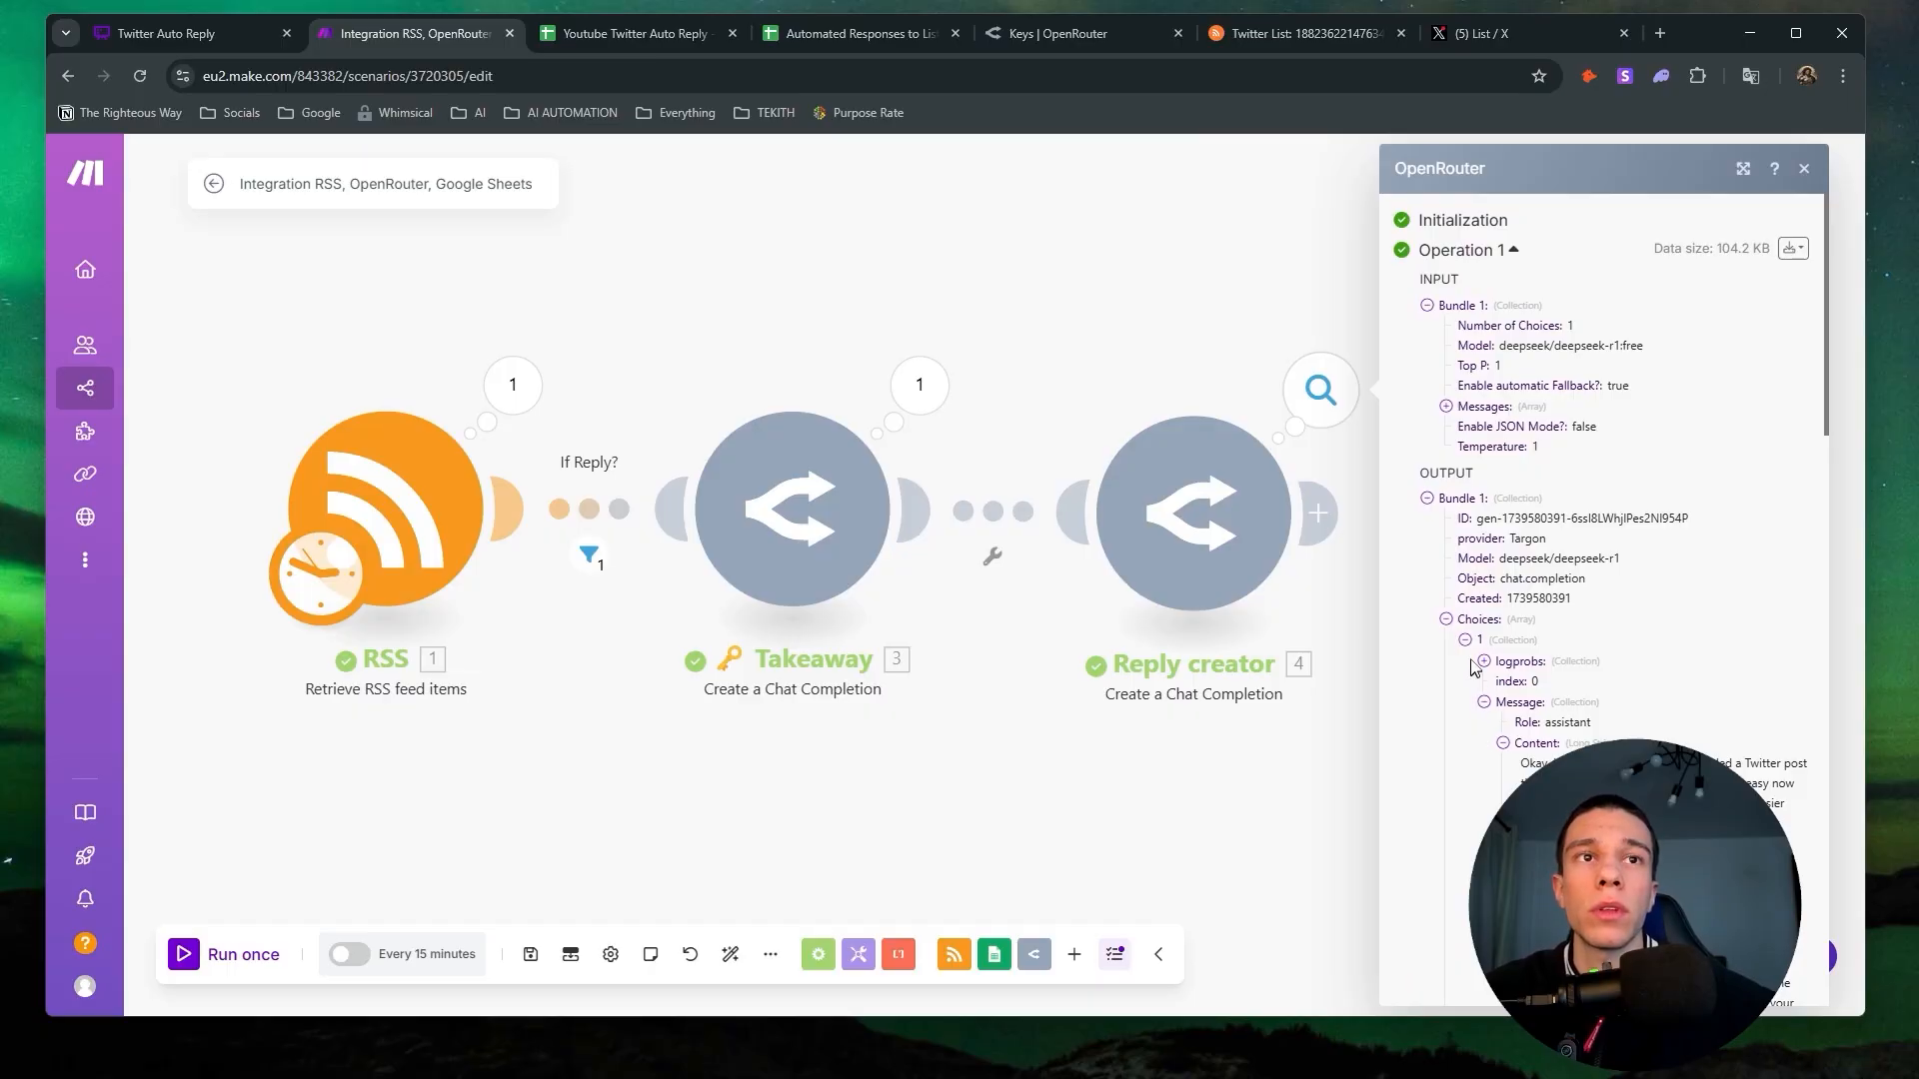
{"action": "left_click", "coordinate": [1446, 620]}
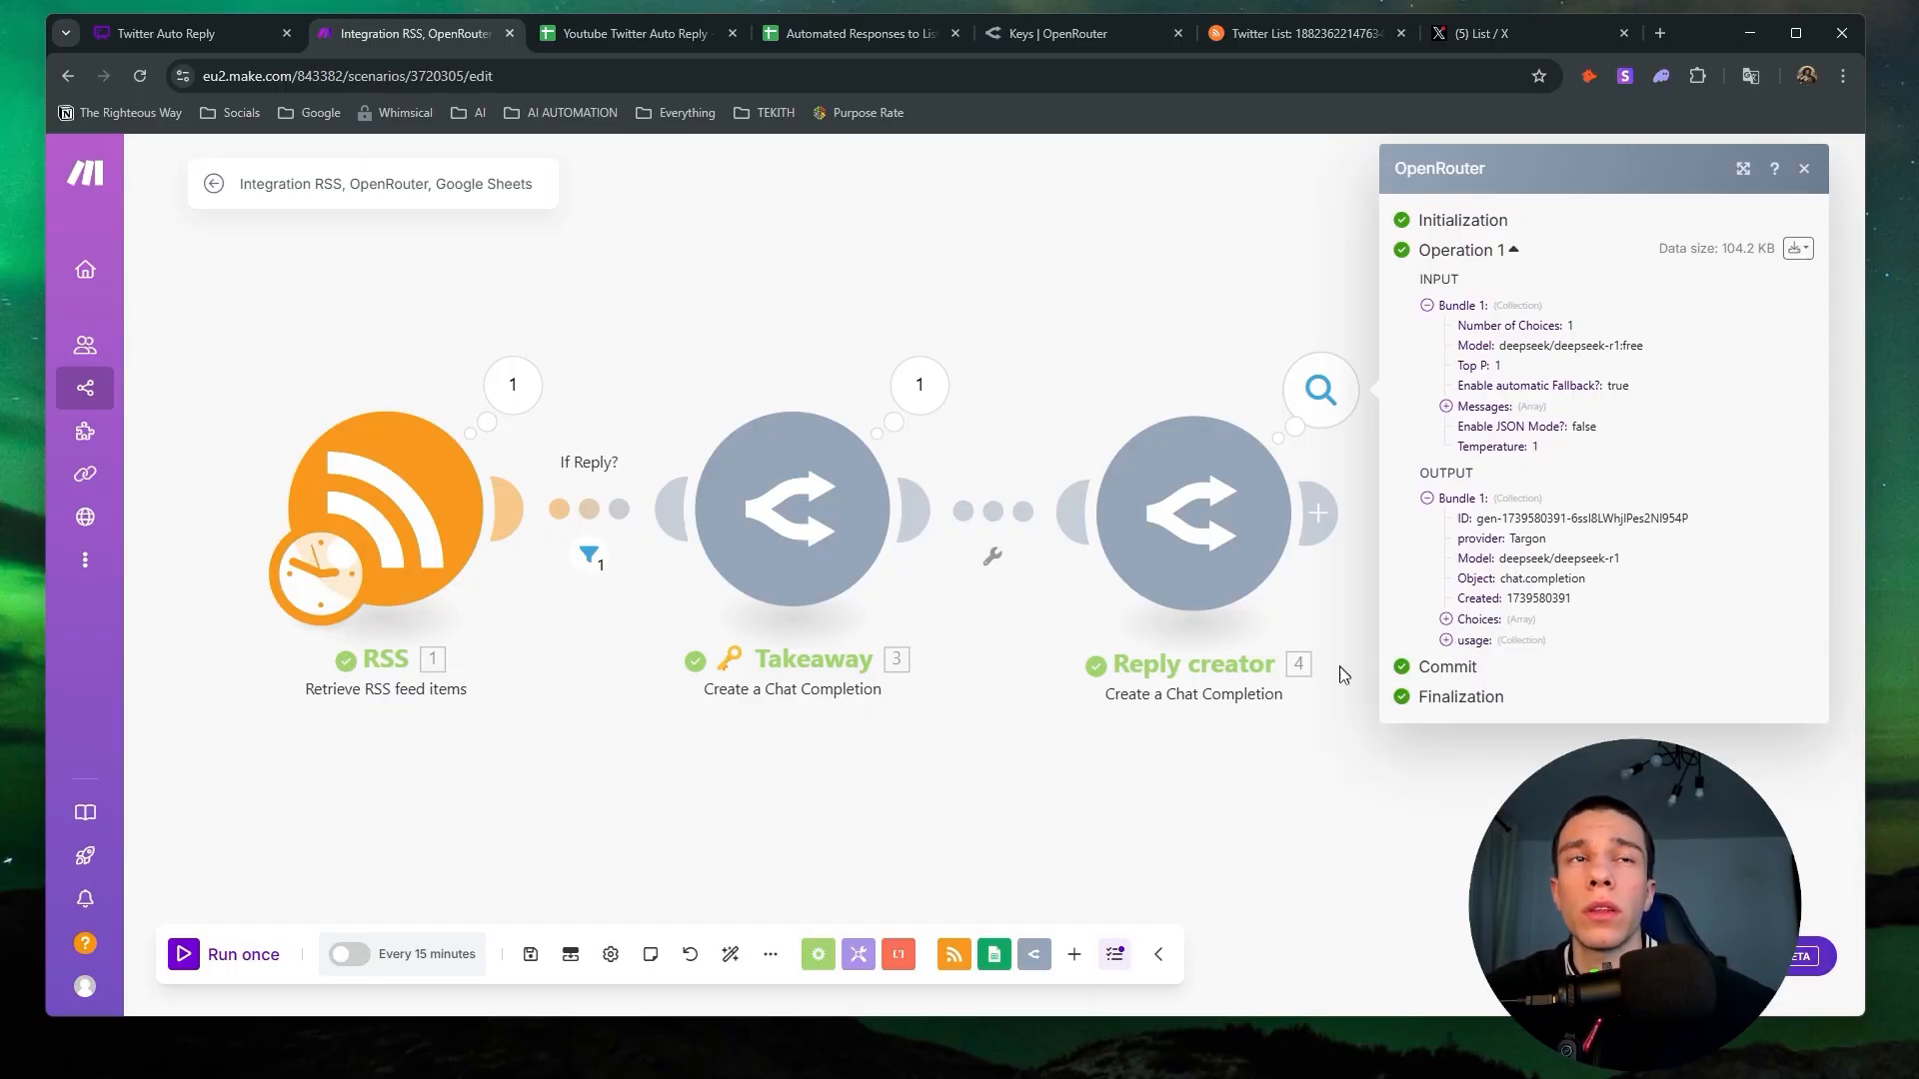
{"action": "left_click", "coordinate": [1163, 725]}
Review the Takeaway module's prompt messages and inspect the message content of its run output.
{"action": "left_click", "coordinate": [807, 504]}
{"action": "scroll", "coordinate": [1083, 672], "scroll_direction": "down", "scroll_amount": 5}
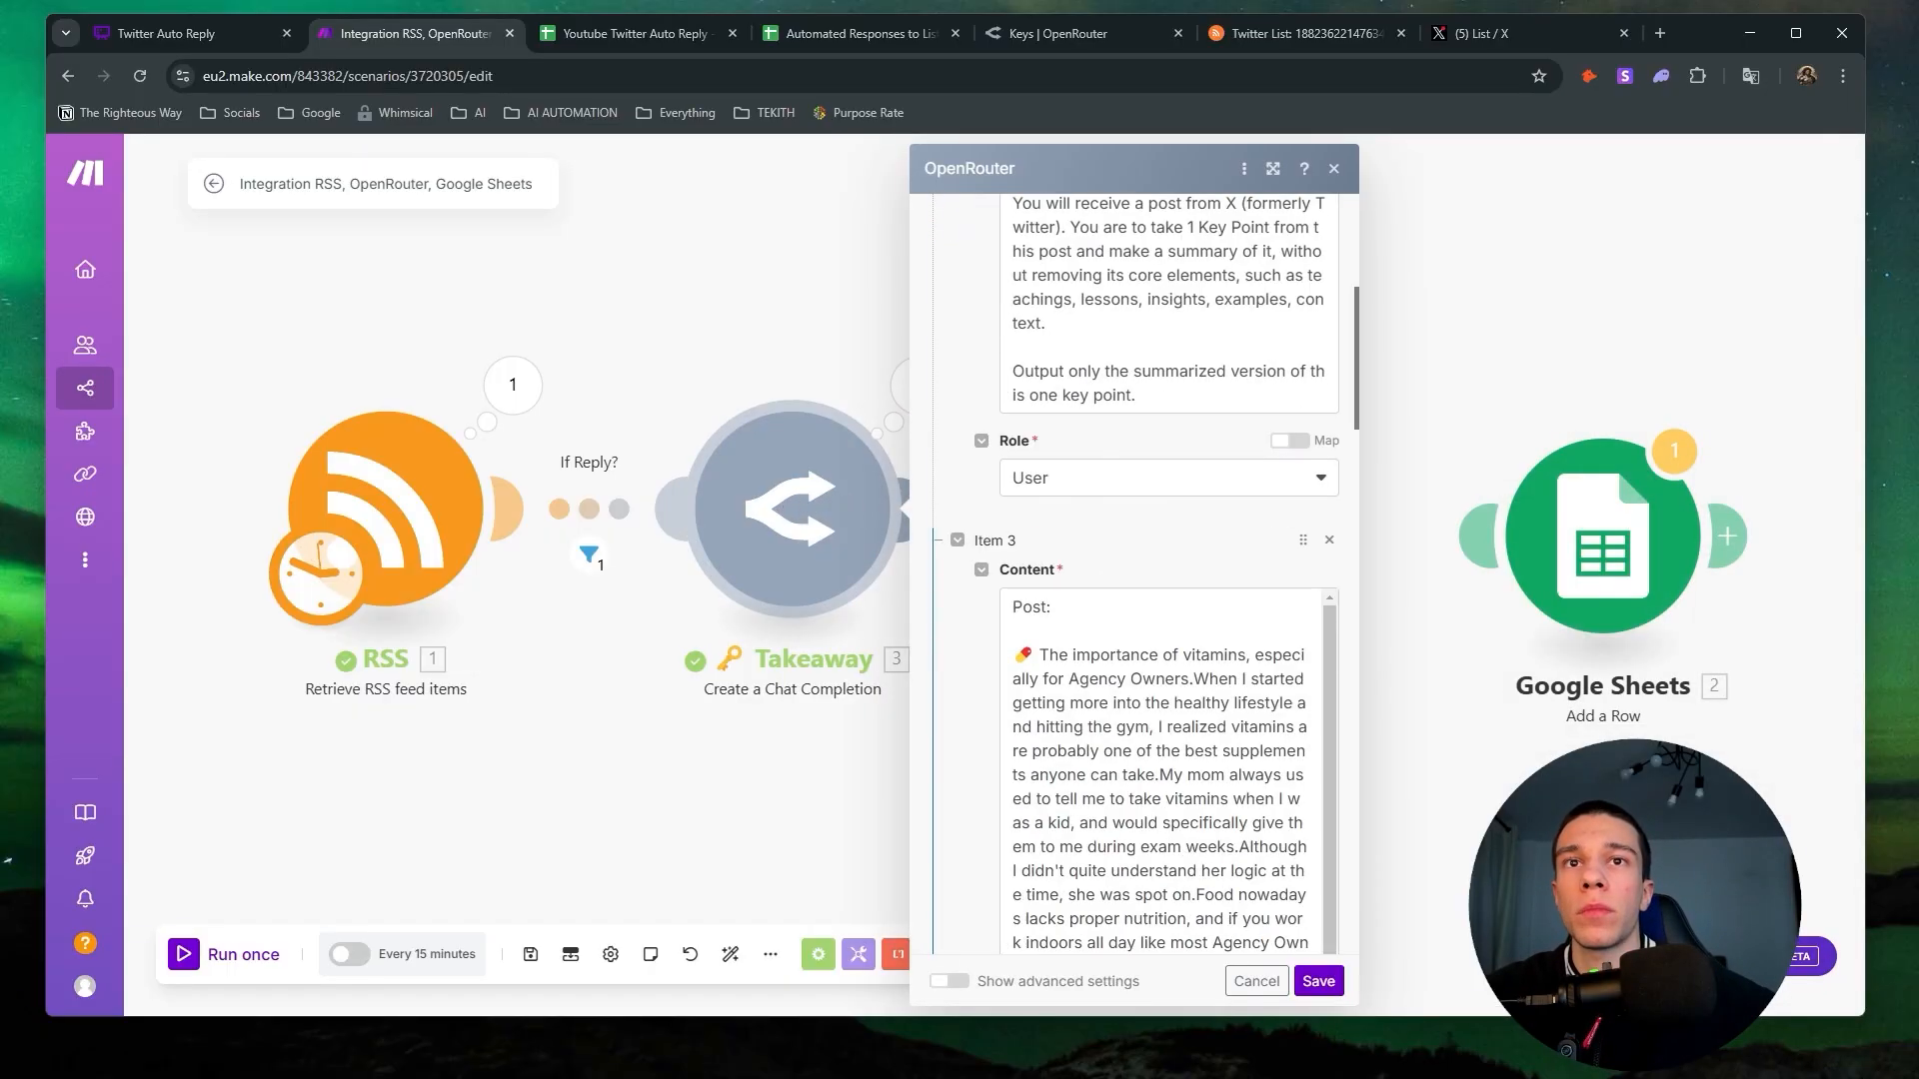
{"action": "scroll", "coordinate": [1159, 749], "scroll_direction": "down", "scroll_amount": 3}
{"action": "left_click", "coordinate": [904, 388]}
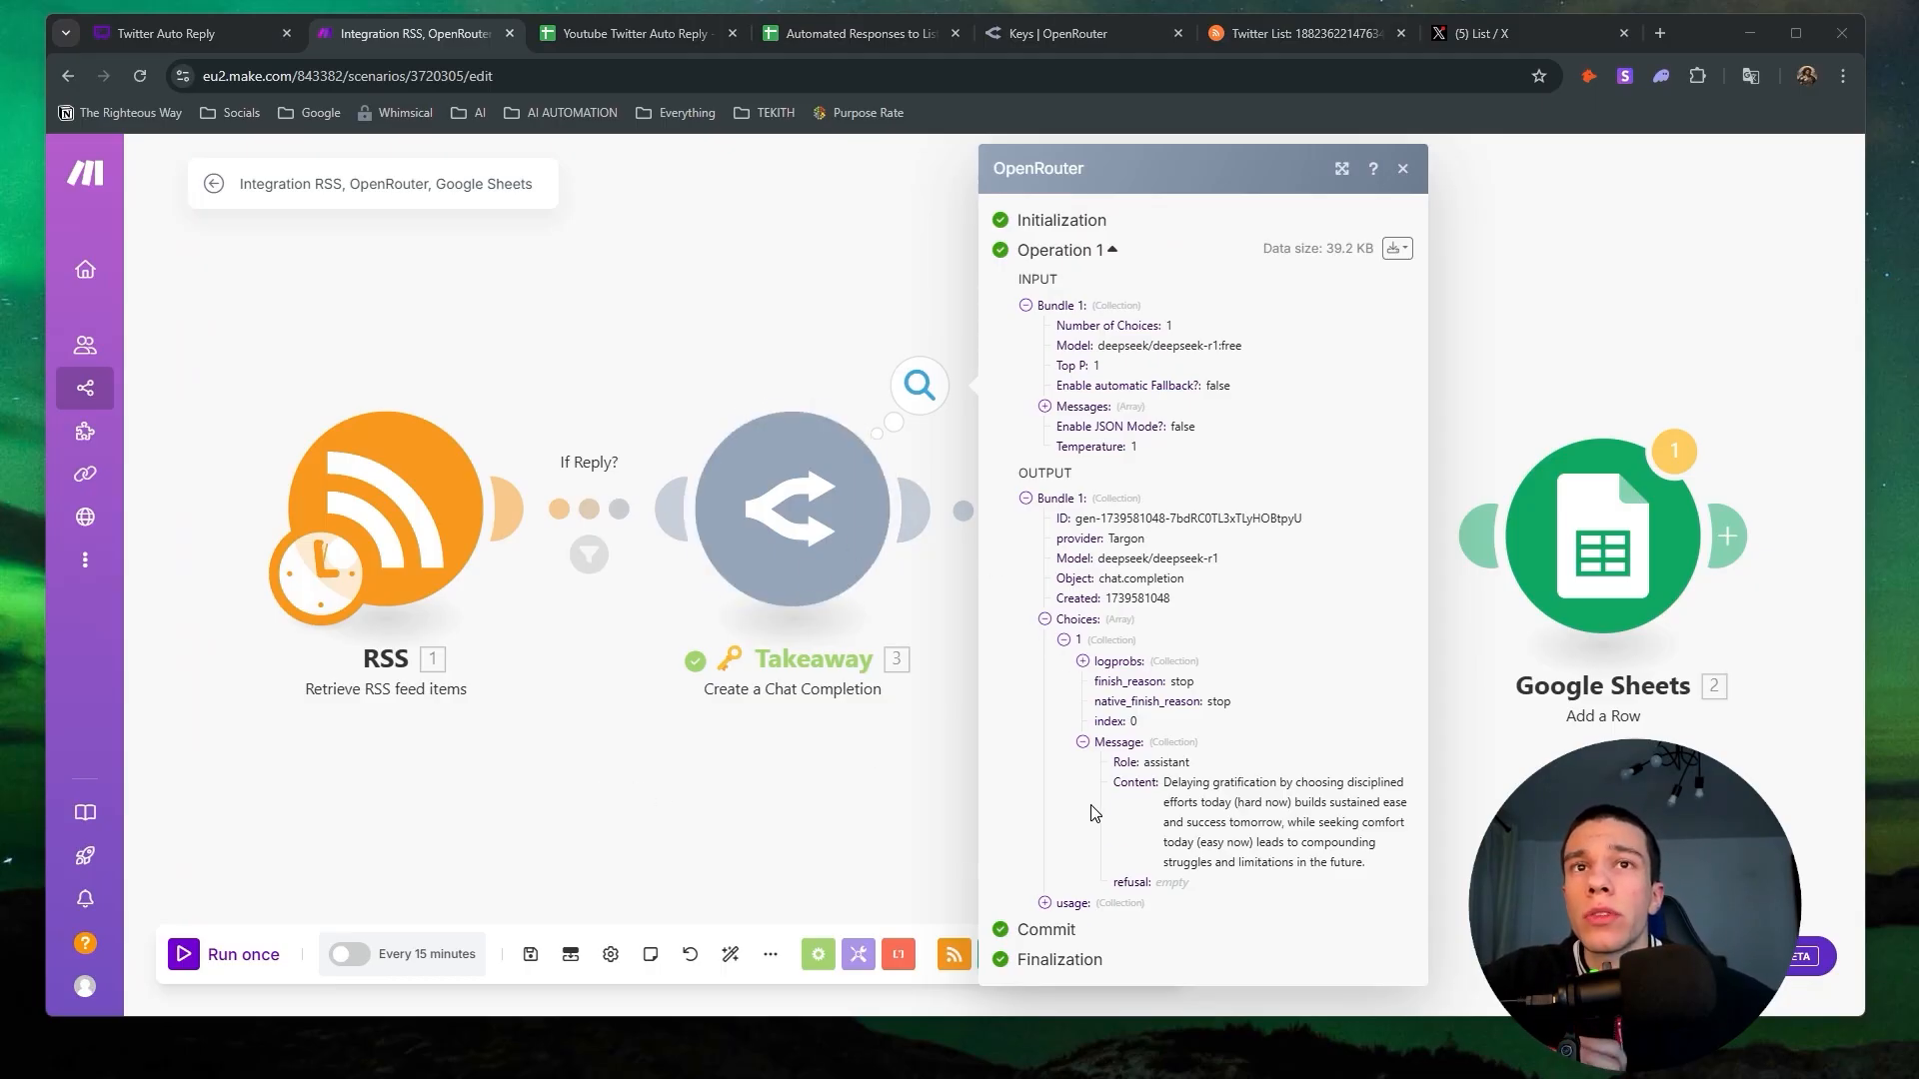
Open the Takeaway module's settings and review the example posts and assistant summaries among its messages.
{"action": "left_click", "coordinate": [853, 538]}
{"action": "scroll", "coordinate": [1099, 721], "scroll_direction": "down", "scroll_amount": 3}
{"action": "scroll", "coordinate": [1100, 724], "scroll_direction": "down", "scroll_amount": 4}
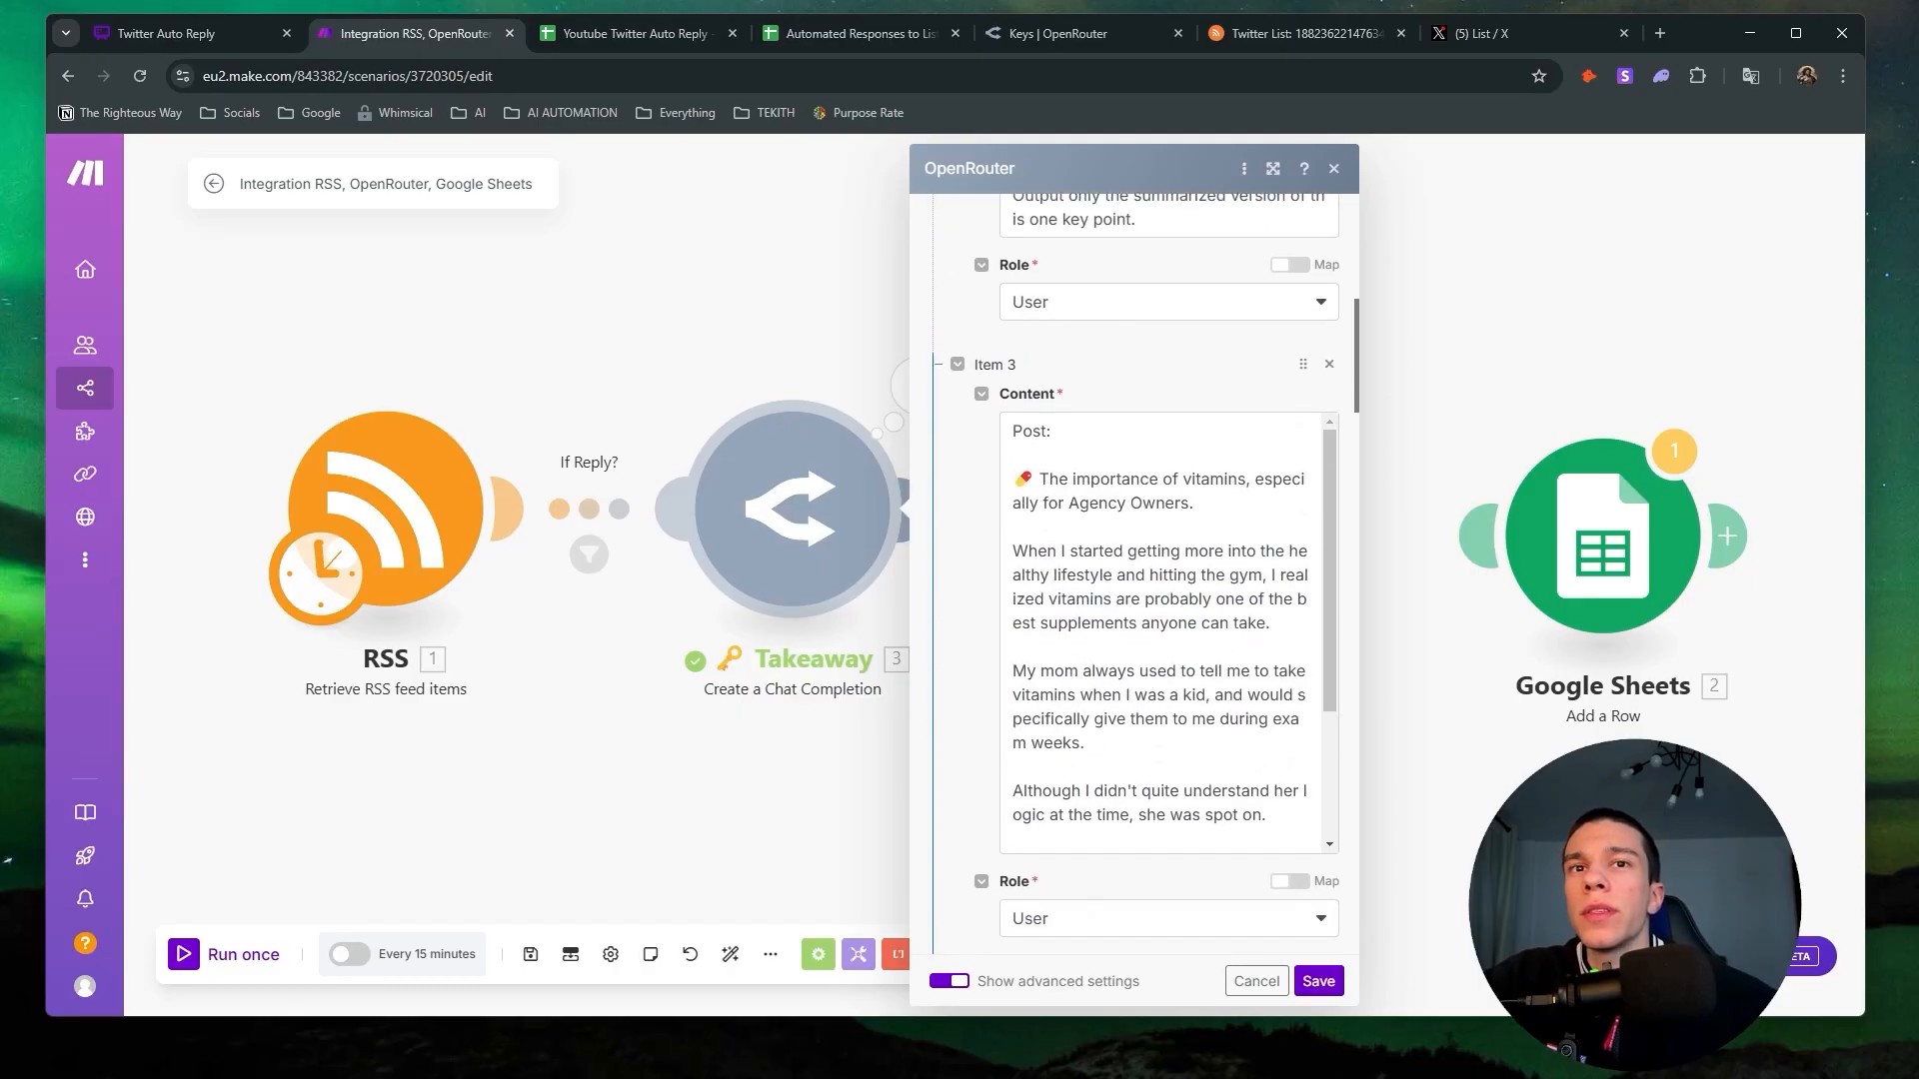
{"action": "scroll", "coordinate": [1091, 508], "scroll_direction": "down", "scroll_amount": 1}
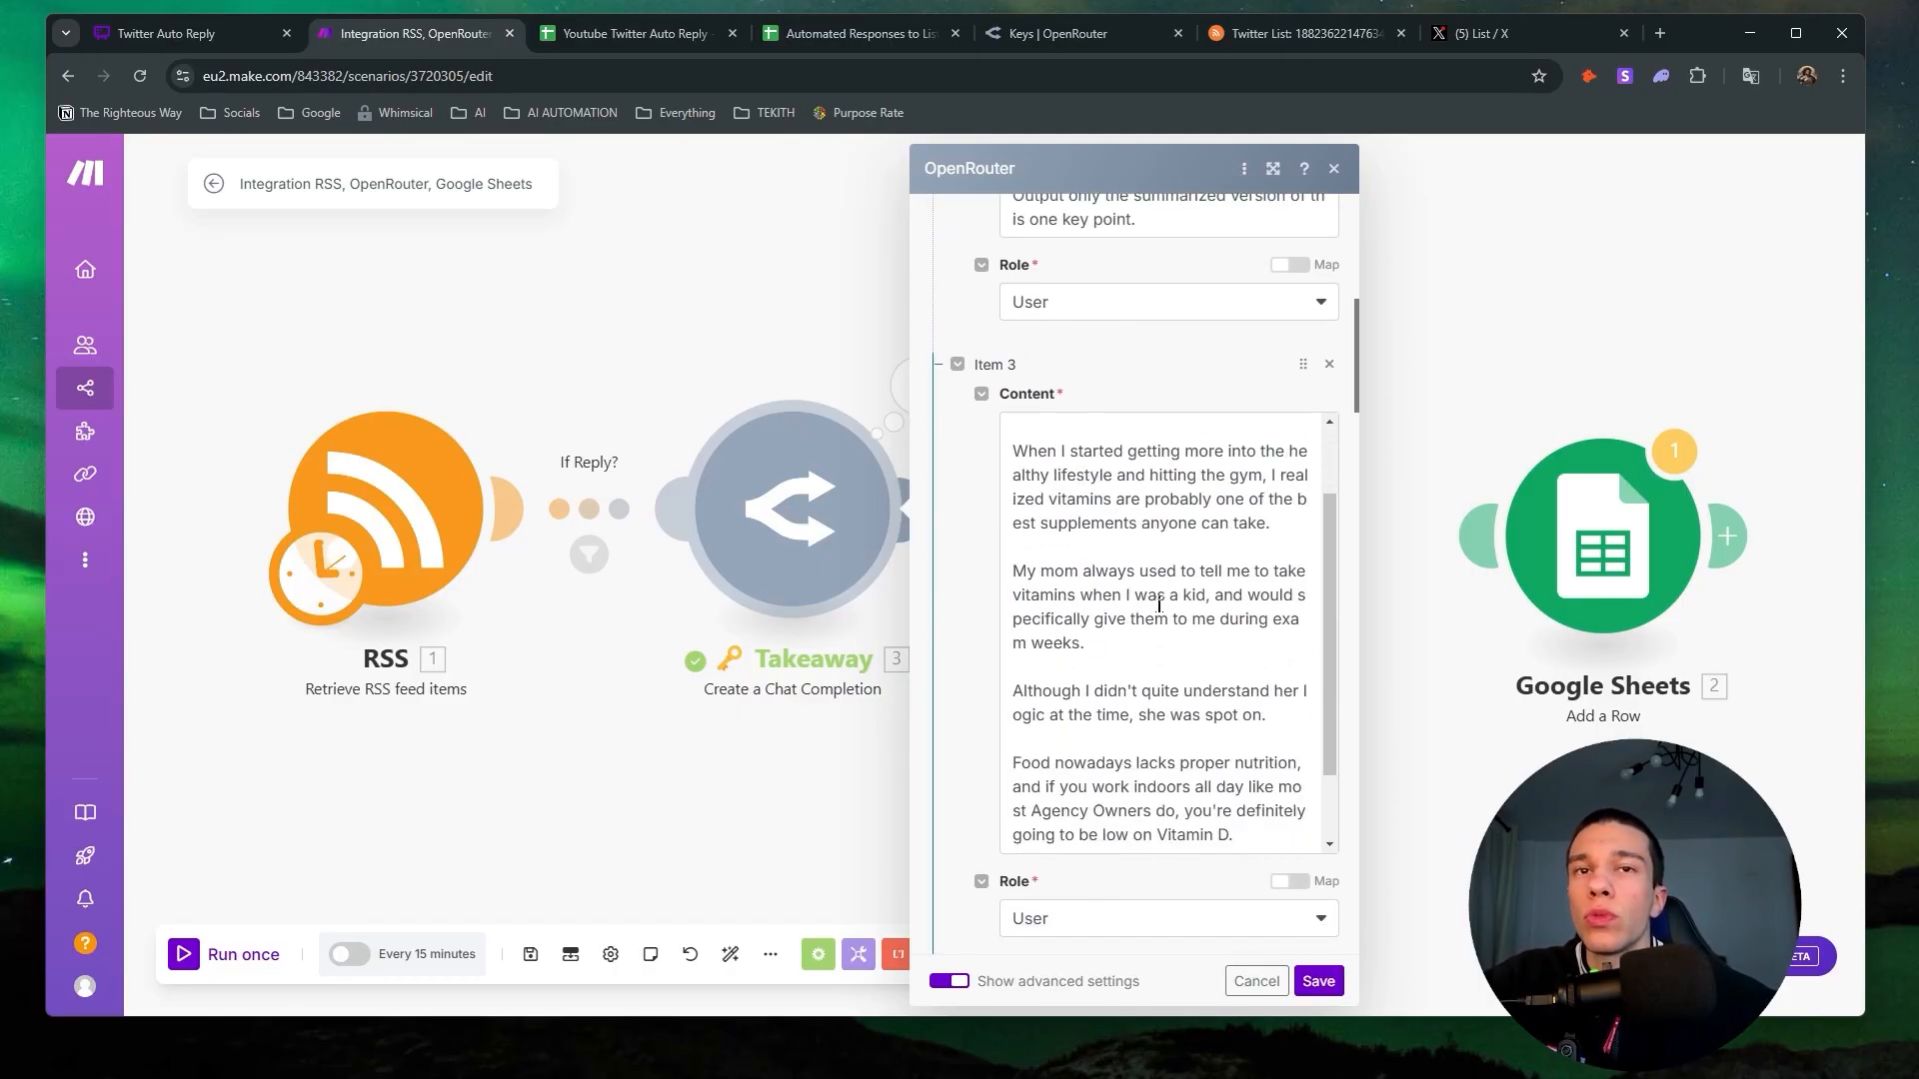
{"action": "scroll", "coordinate": [1160, 605], "scroll_direction": "up", "scroll_amount": 1}
{"action": "scroll", "coordinate": [1079, 650], "scroll_direction": "down", "scroll_amount": 6}
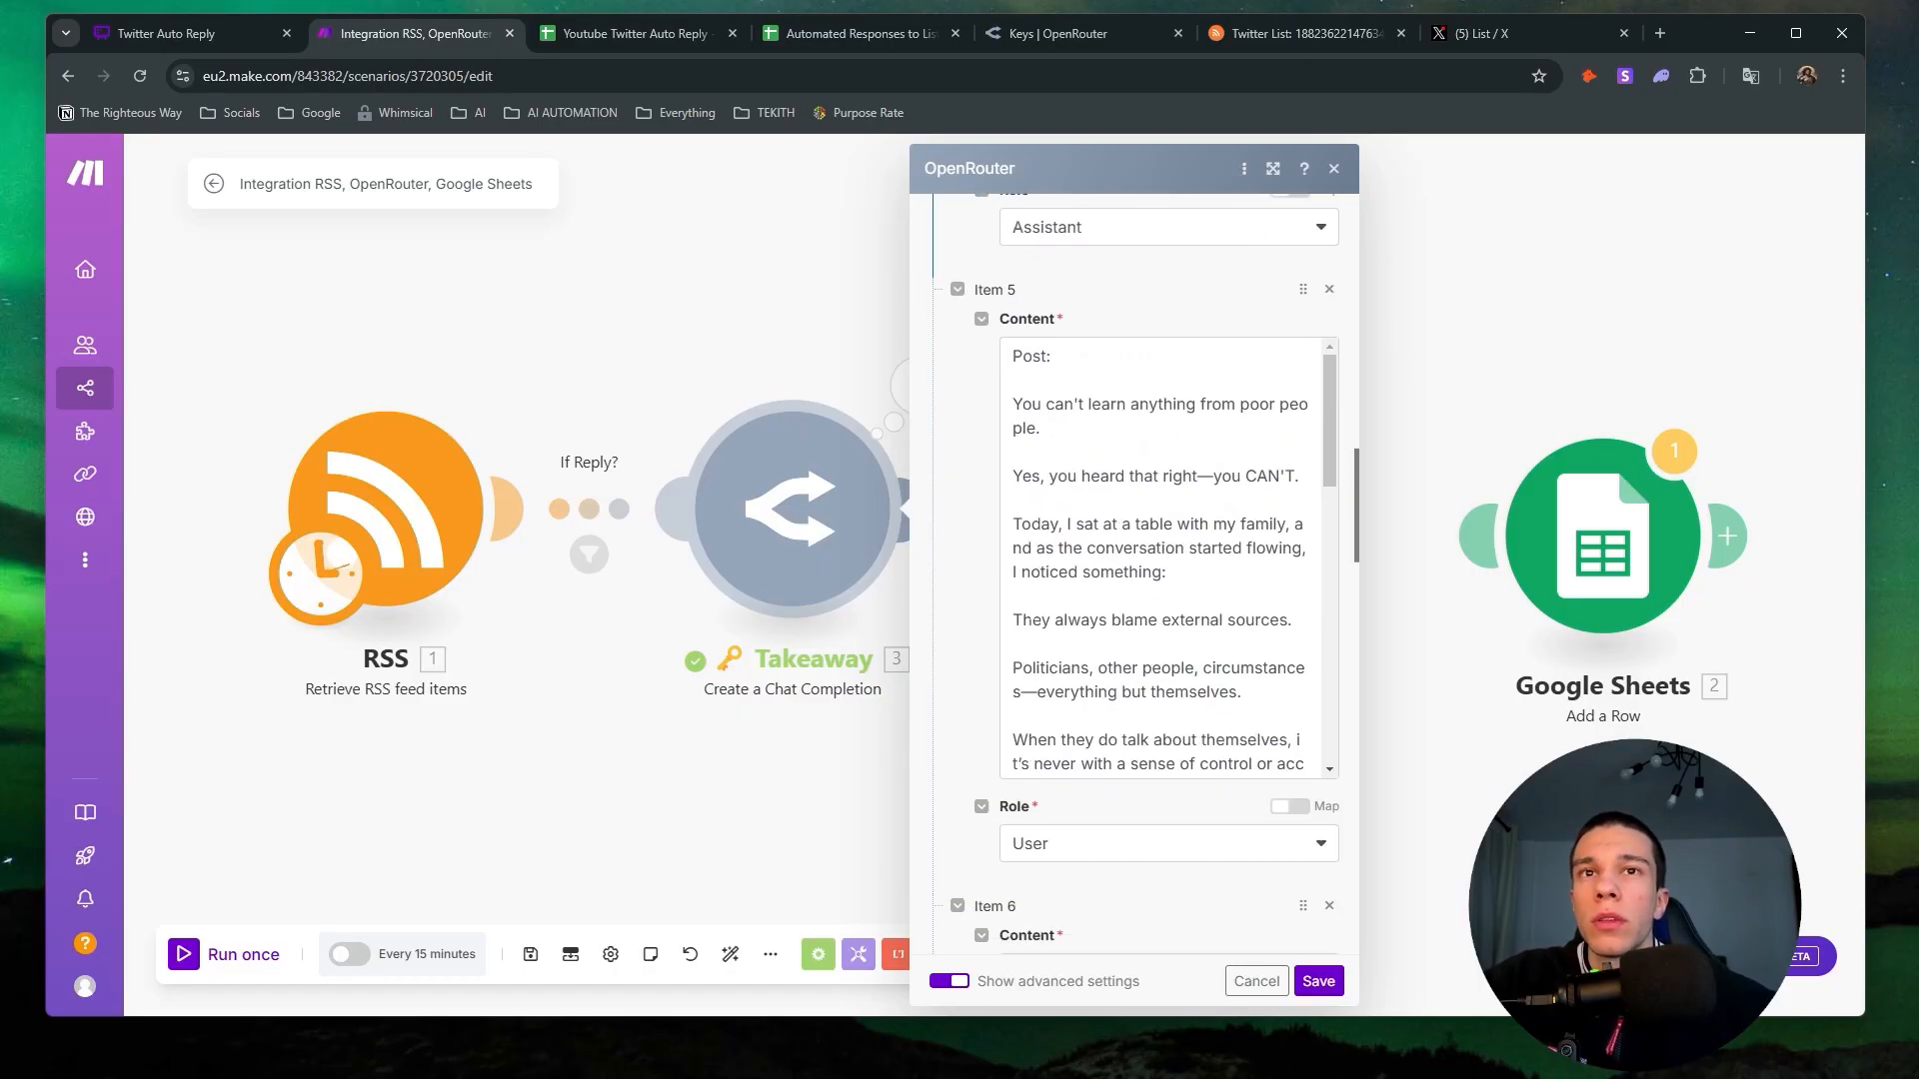
{"action": "scroll", "coordinate": [1011, 560], "scroll_direction": "down", "scroll_amount": 3}
{"action": "scroll", "coordinate": [1012, 560], "scroll_direction": "down", "scroll_amount": 6}
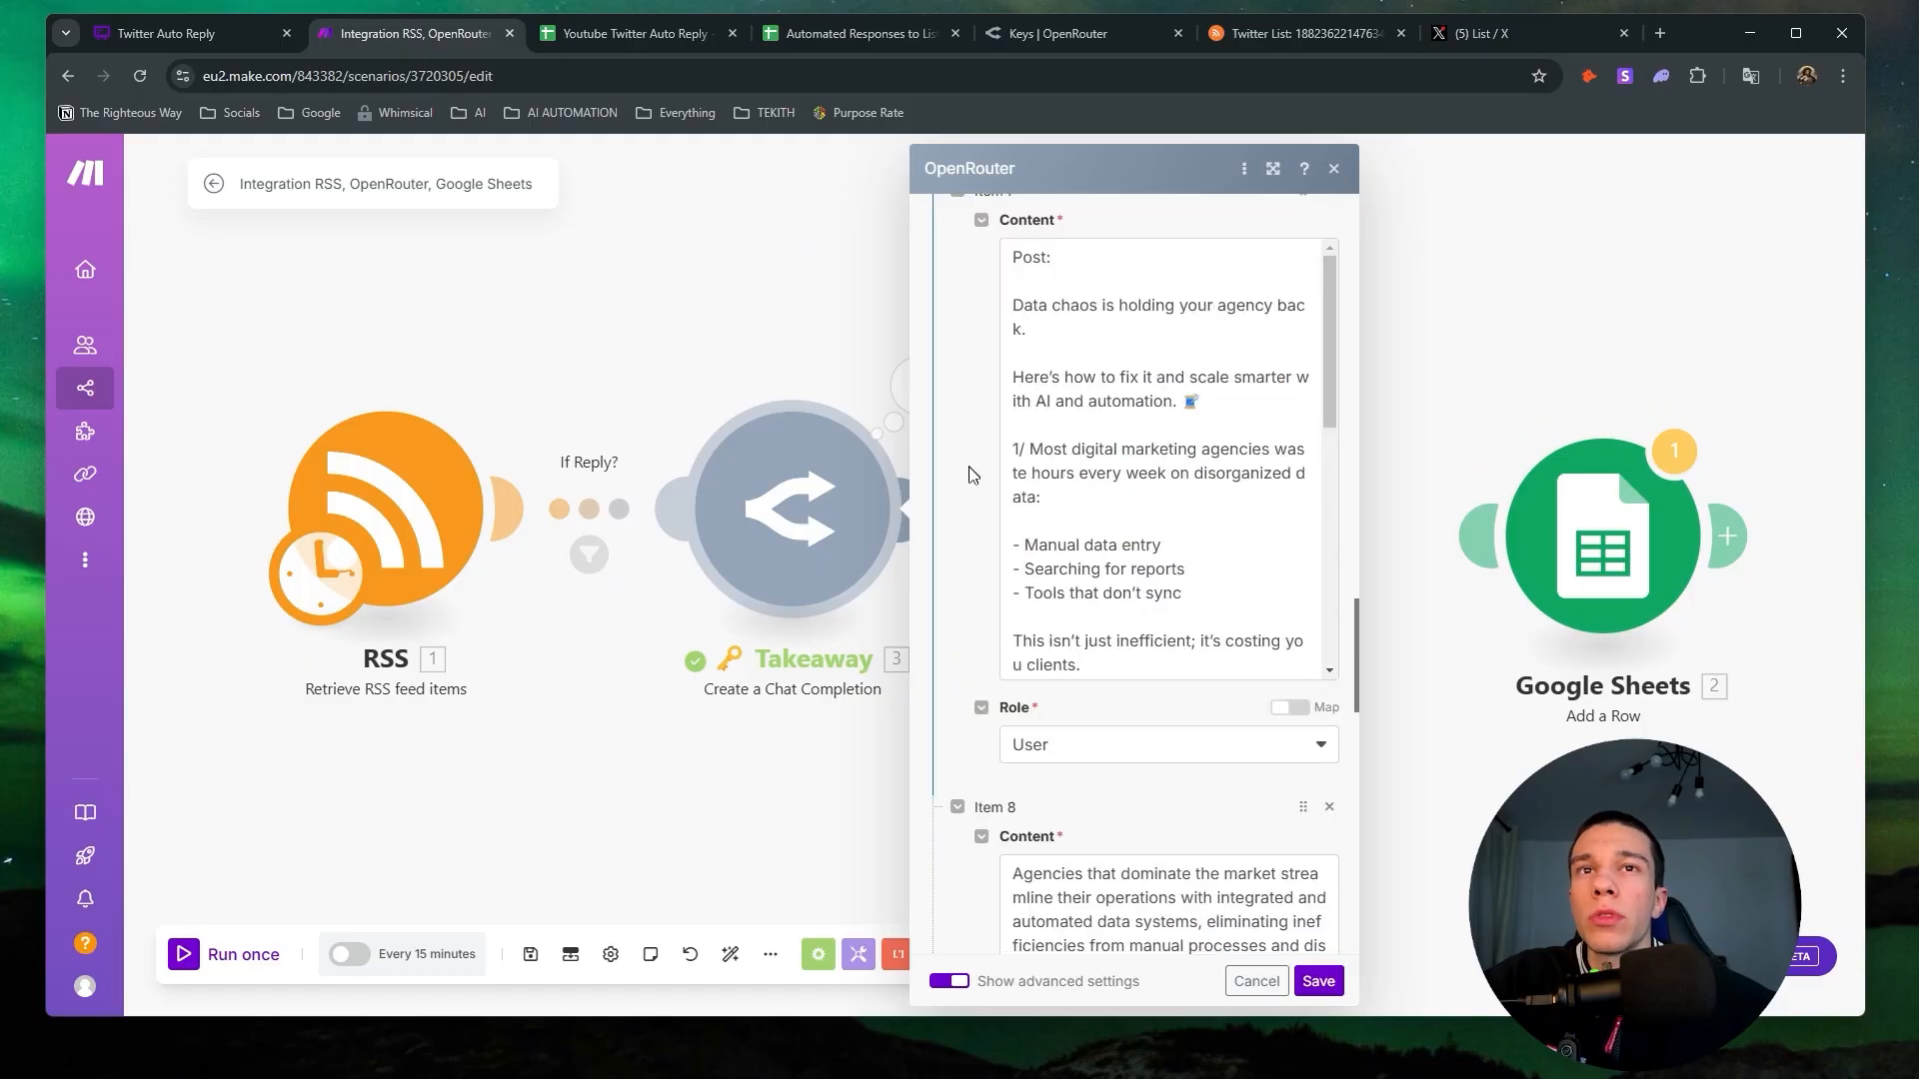
{"action": "scroll", "coordinate": [1159, 459], "scroll_direction": "down", "scroll_amount": 5}
{"action": "scroll", "coordinate": [1160, 460], "scroll_direction": "up", "scroll_amount": 5}
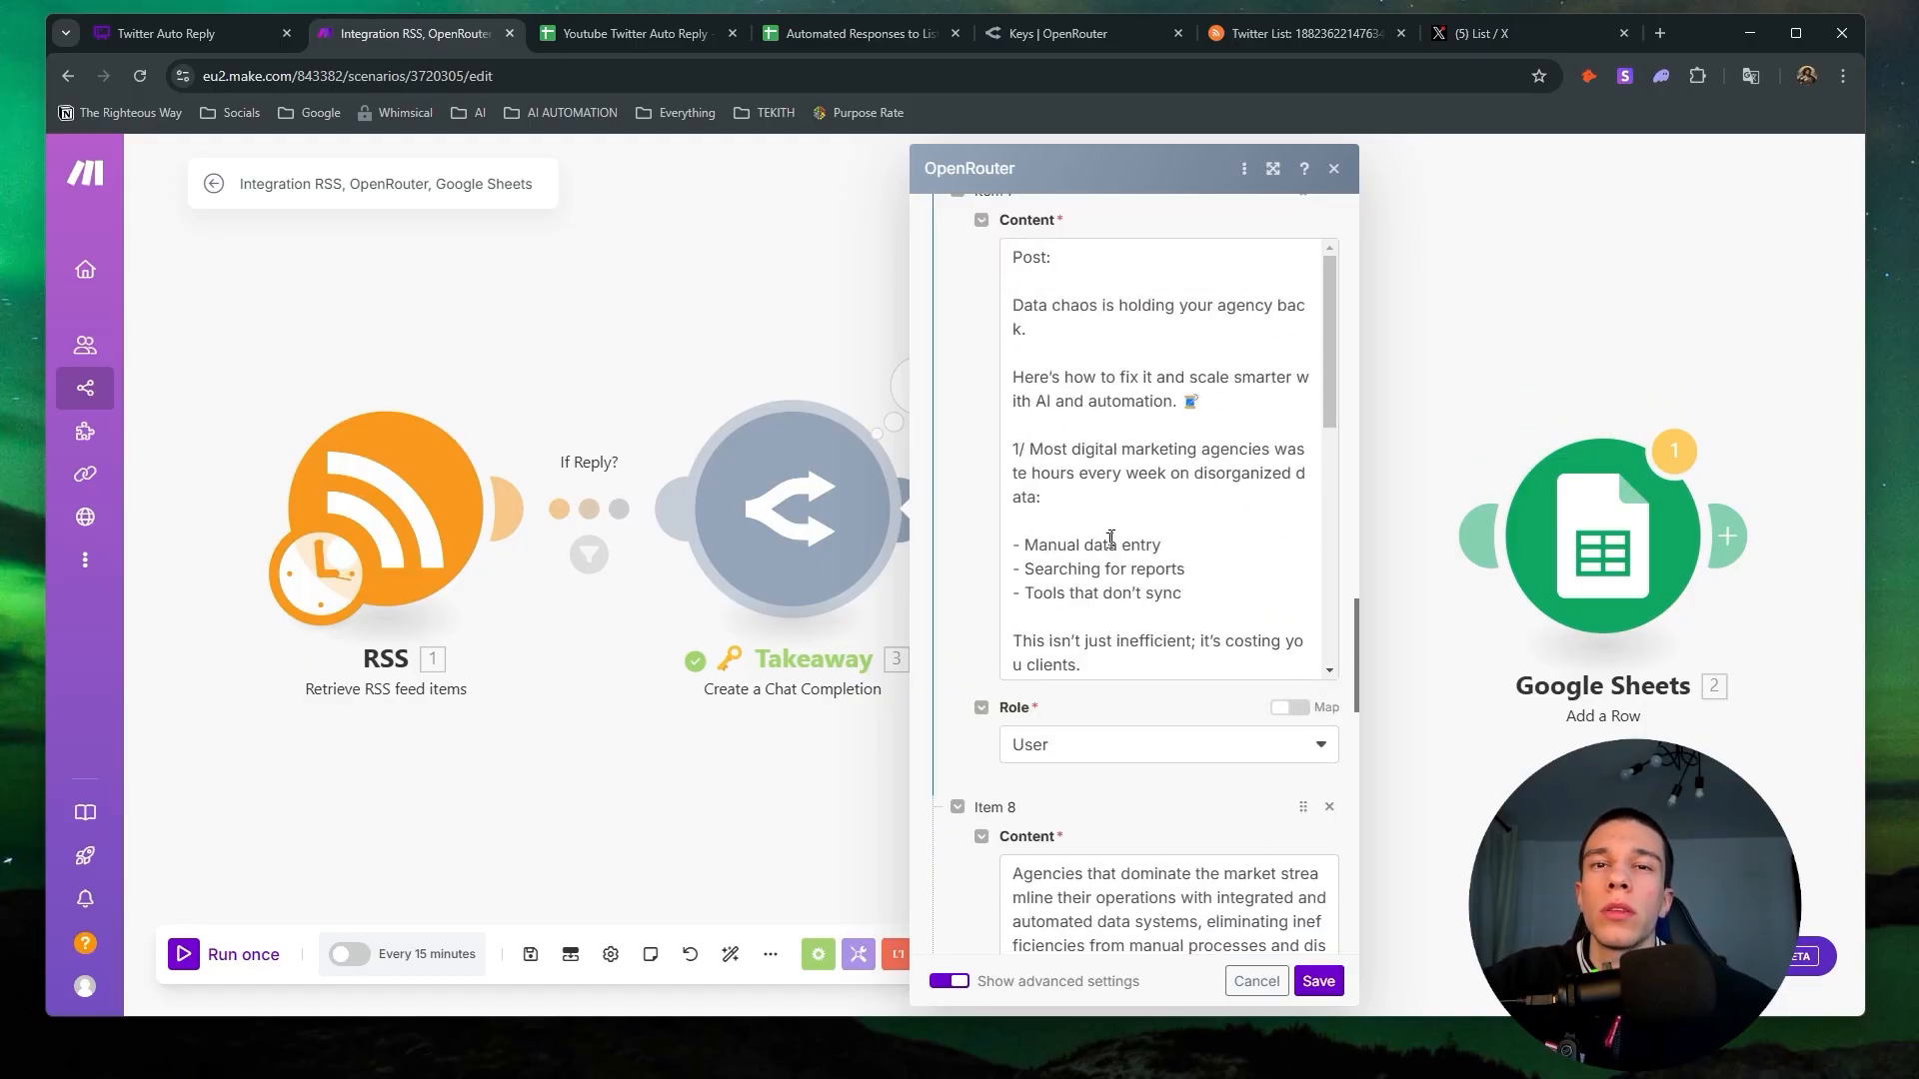
{"action": "scroll", "coordinate": [1111, 540], "scroll_direction": "down", "scroll_amount": 4}
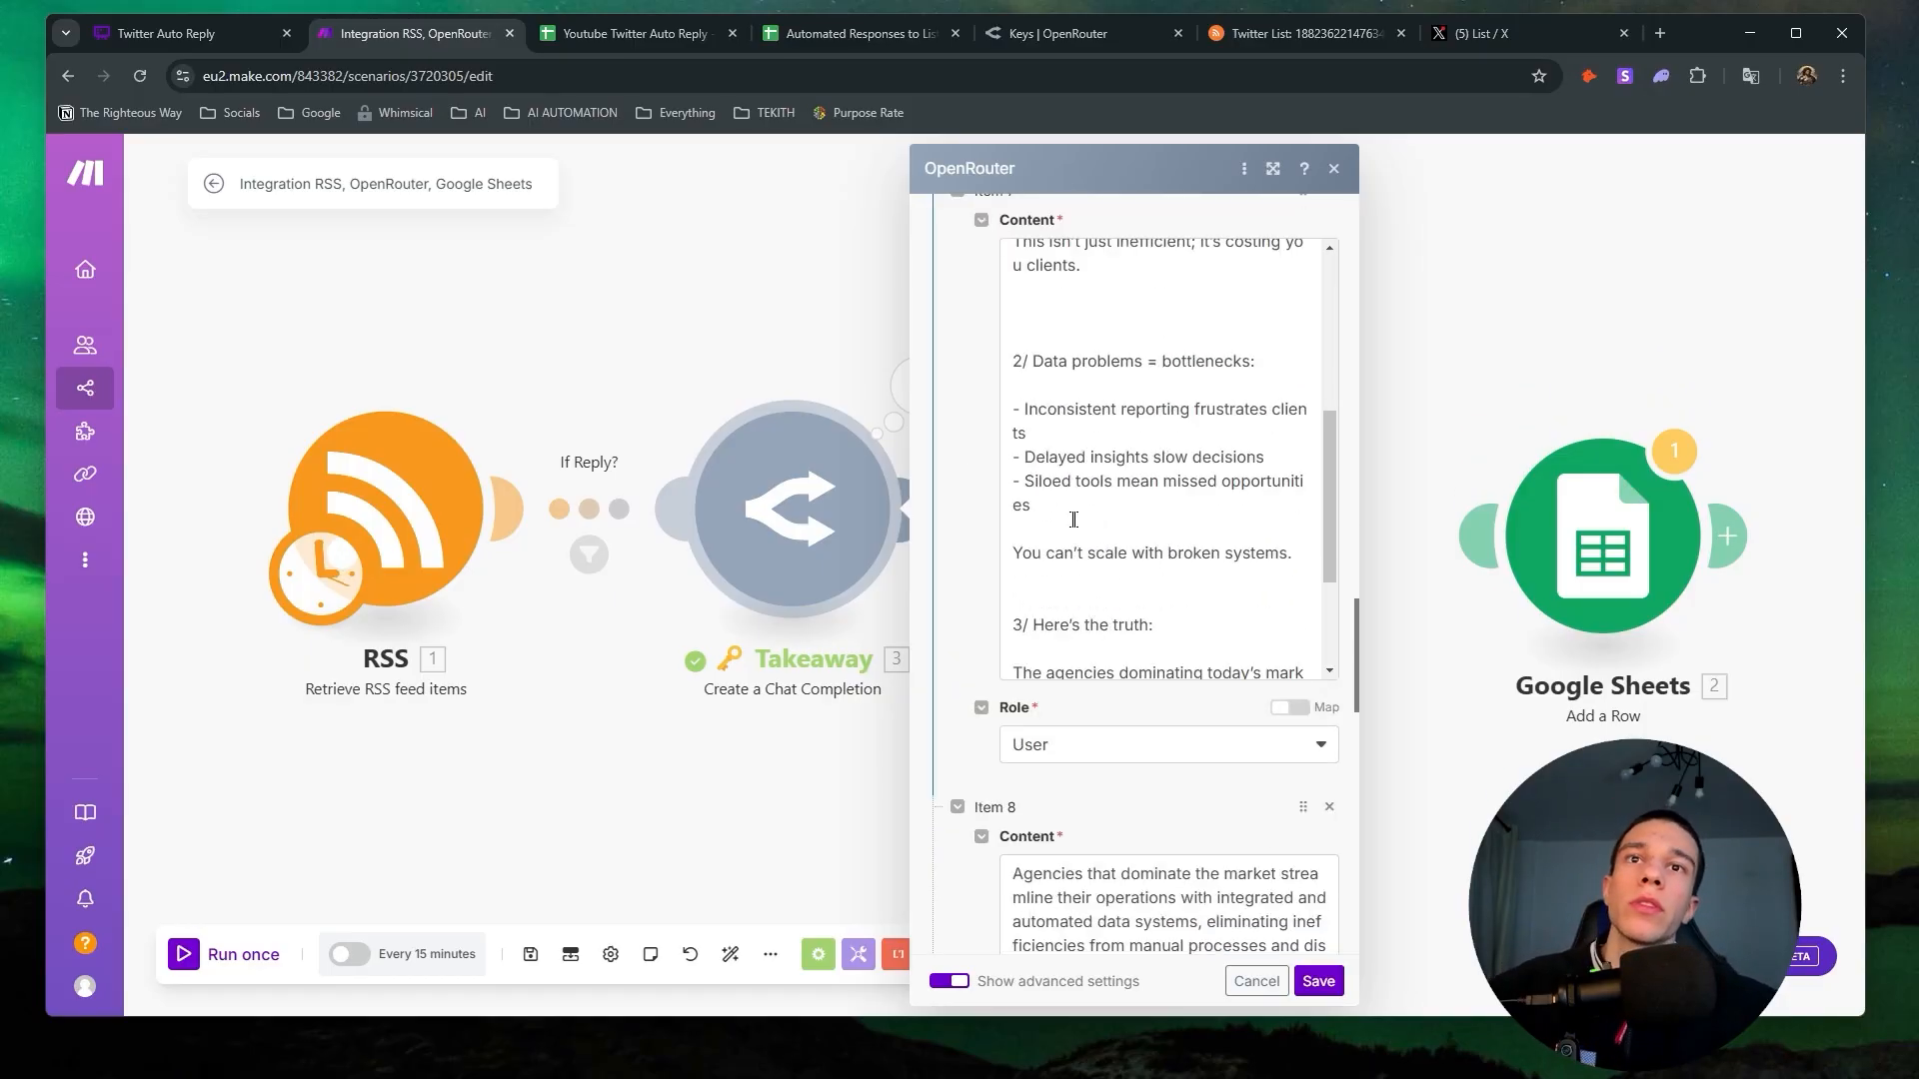
{"action": "scroll", "coordinate": [1073, 519], "scroll_direction": "down", "scroll_amount": 2}
Check the Takeaway module's final post message, model, fallback, JSON mode and advanced settings, and save the module.
{"action": "scroll", "coordinate": [1070, 459], "scroll_direction": "down", "scroll_amount": 9}
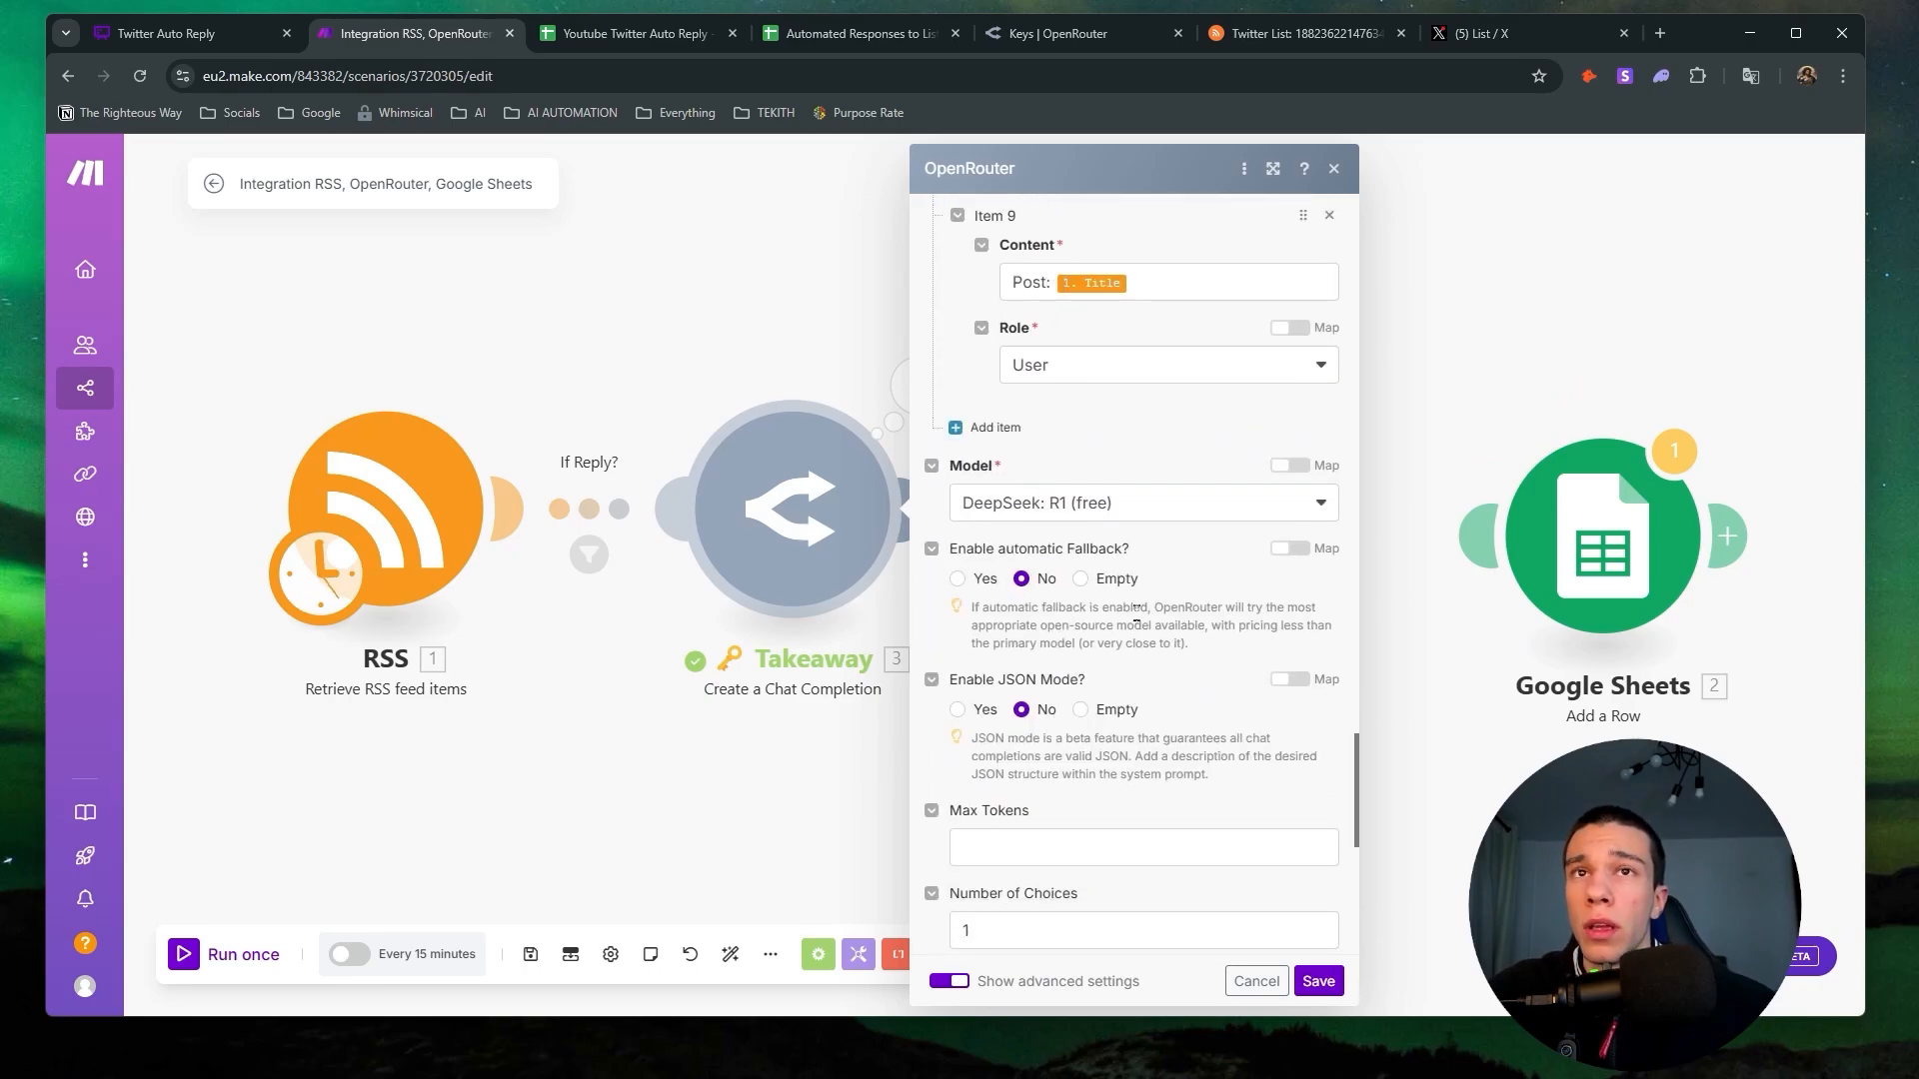
{"action": "scroll", "coordinate": [1136, 599], "scroll_direction": "down", "scroll_amount": 3}
{"action": "scroll", "coordinate": [1136, 590], "scroll_direction": "up", "scroll_amount": 3}
{"action": "scroll", "coordinate": [1097, 630], "scroll_direction": "down", "scroll_amount": 6}
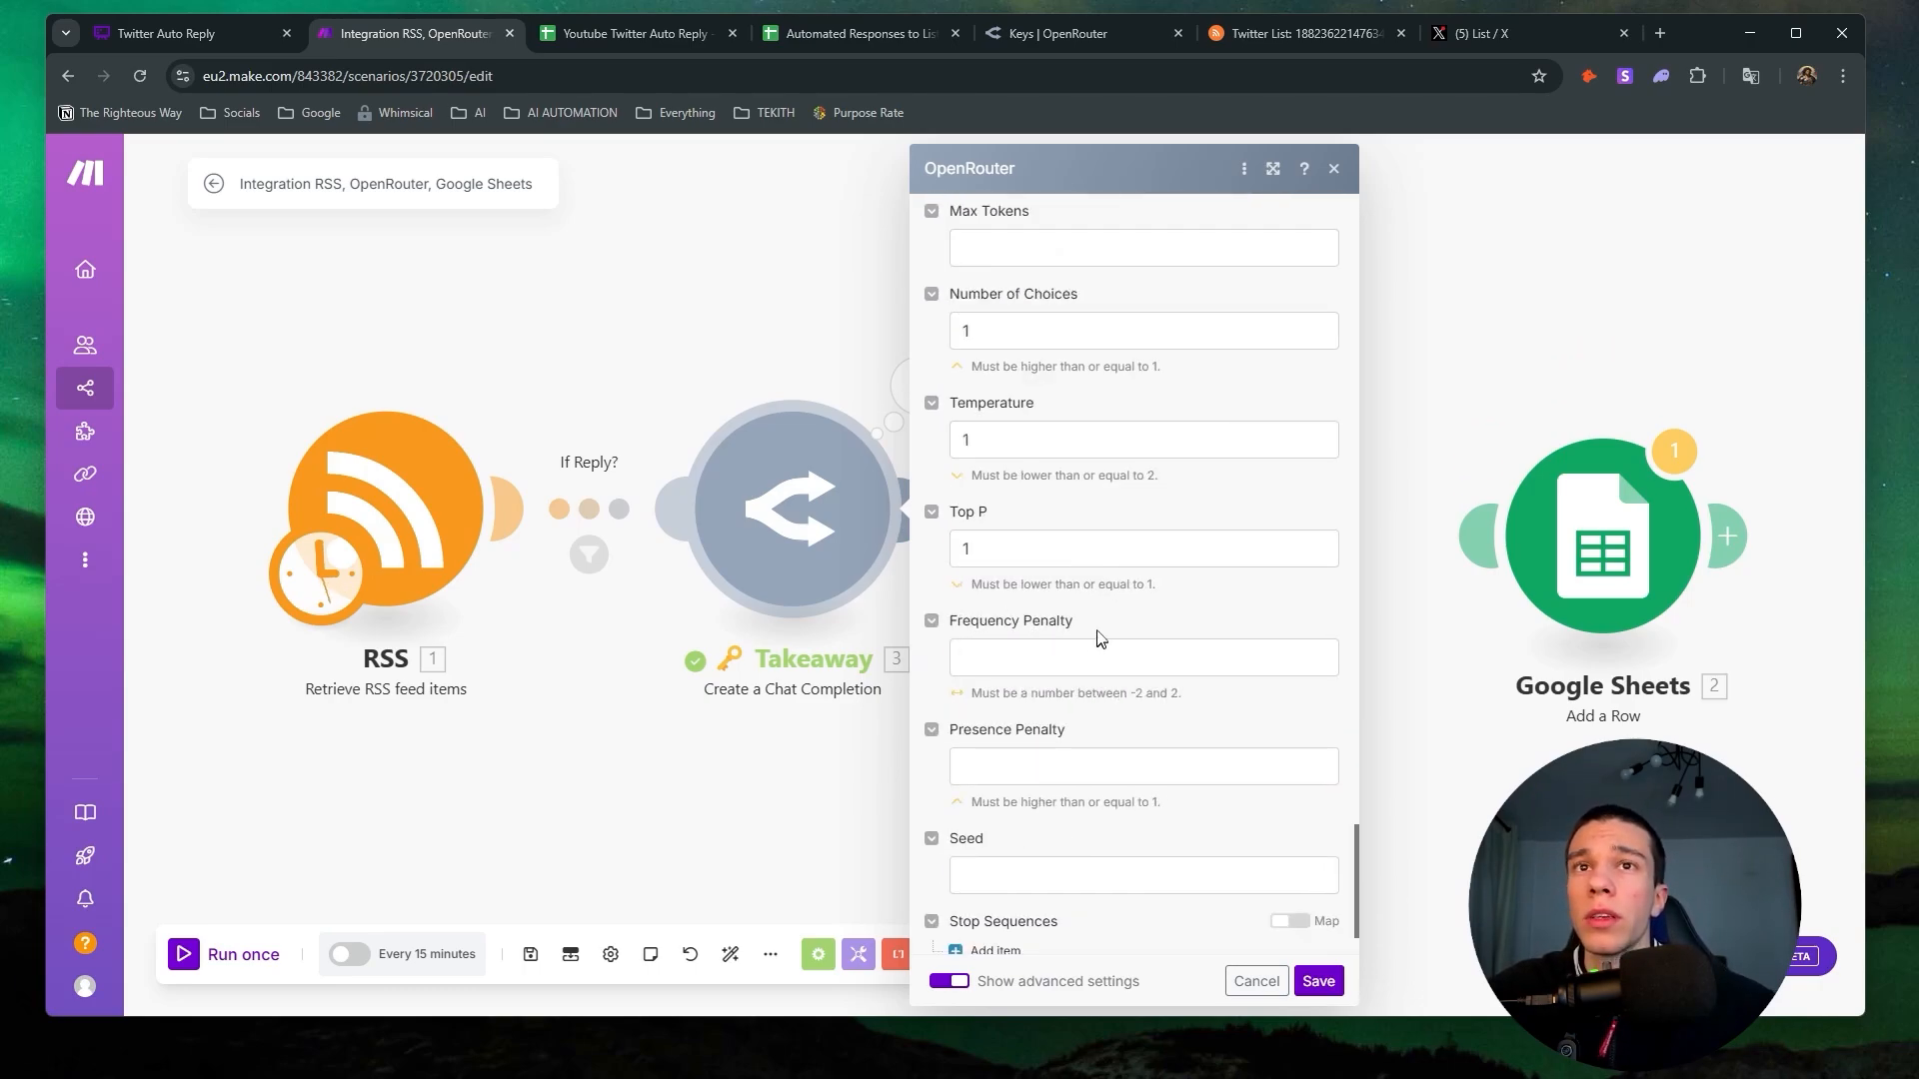
{"action": "scroll", "coordinate": [1095, 630], "scroll_direction": "up", "scroll_amount": 10}
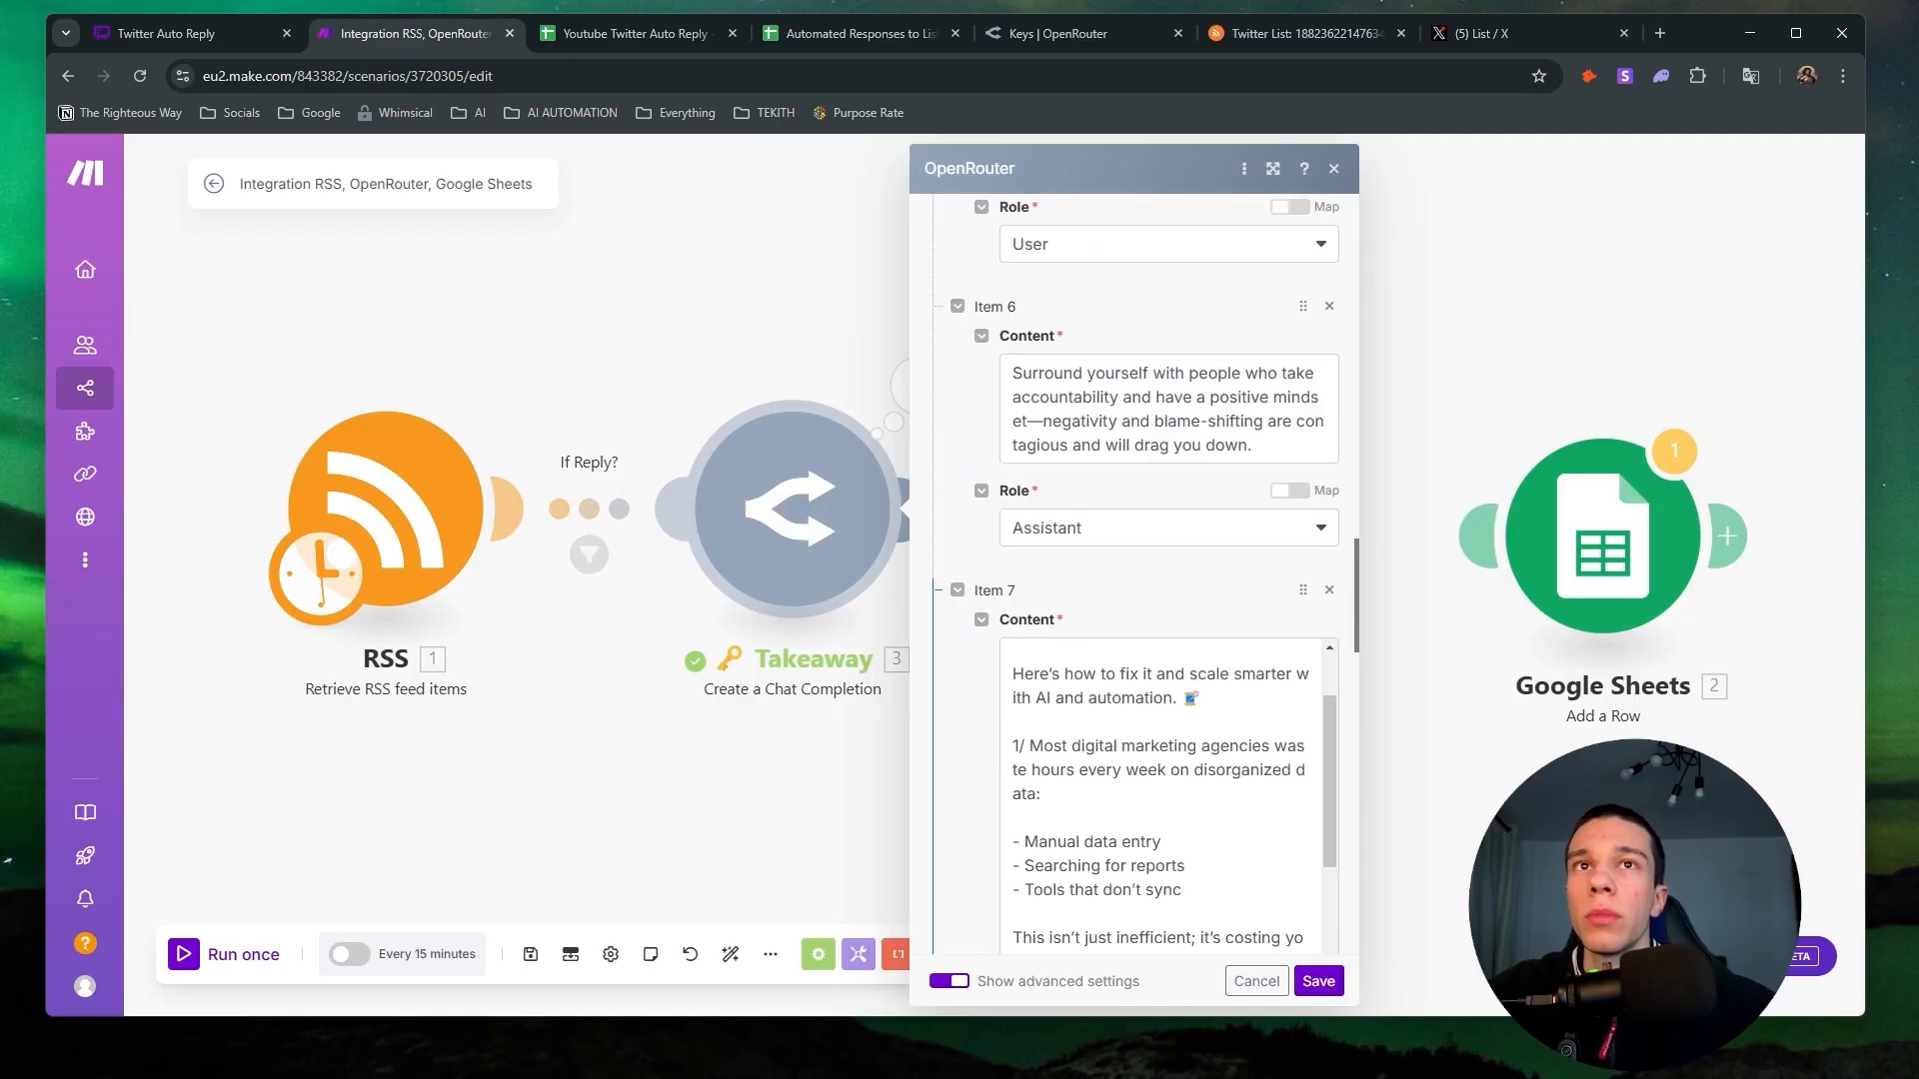
{"action": "scroll", "coordinate": [1040, 668], "scroll_direction": "up", "scroll_amount": 15}
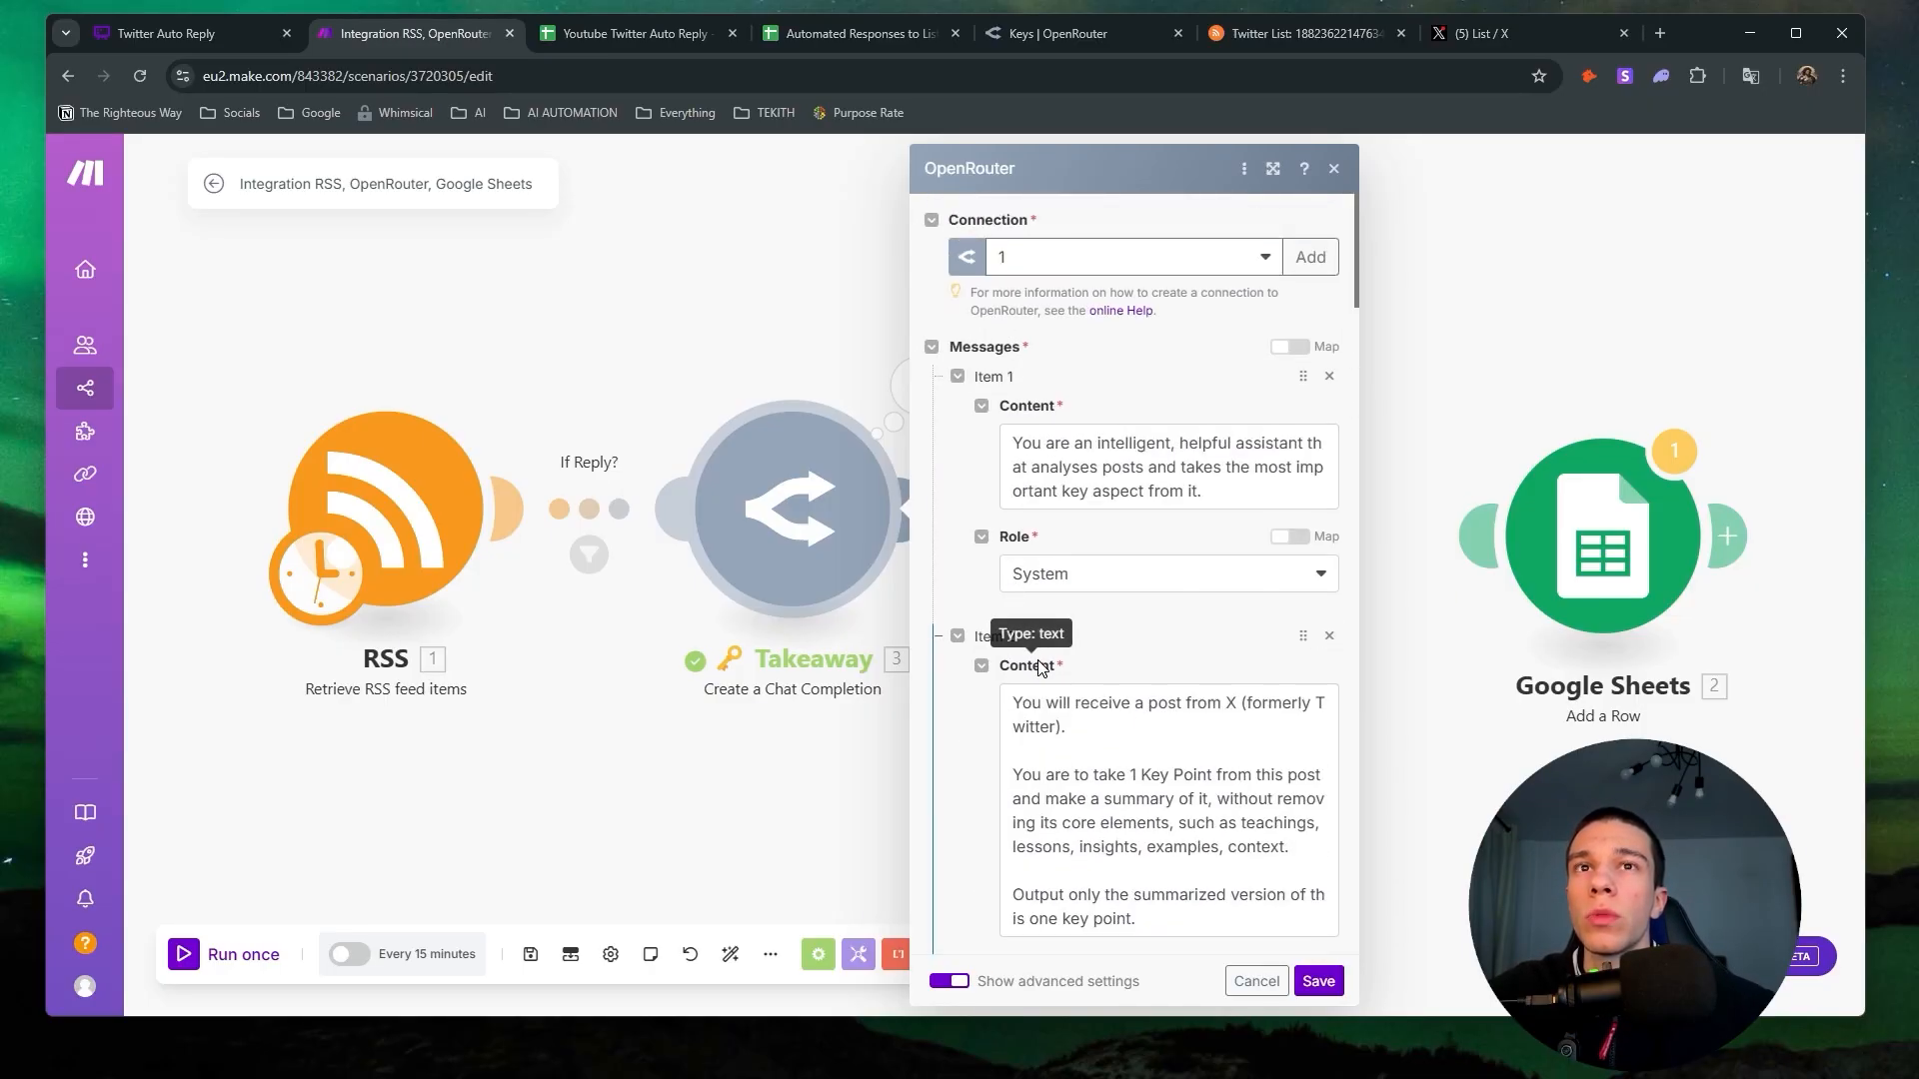
{"action": "left_click", "coordinate": [1318, 980]}
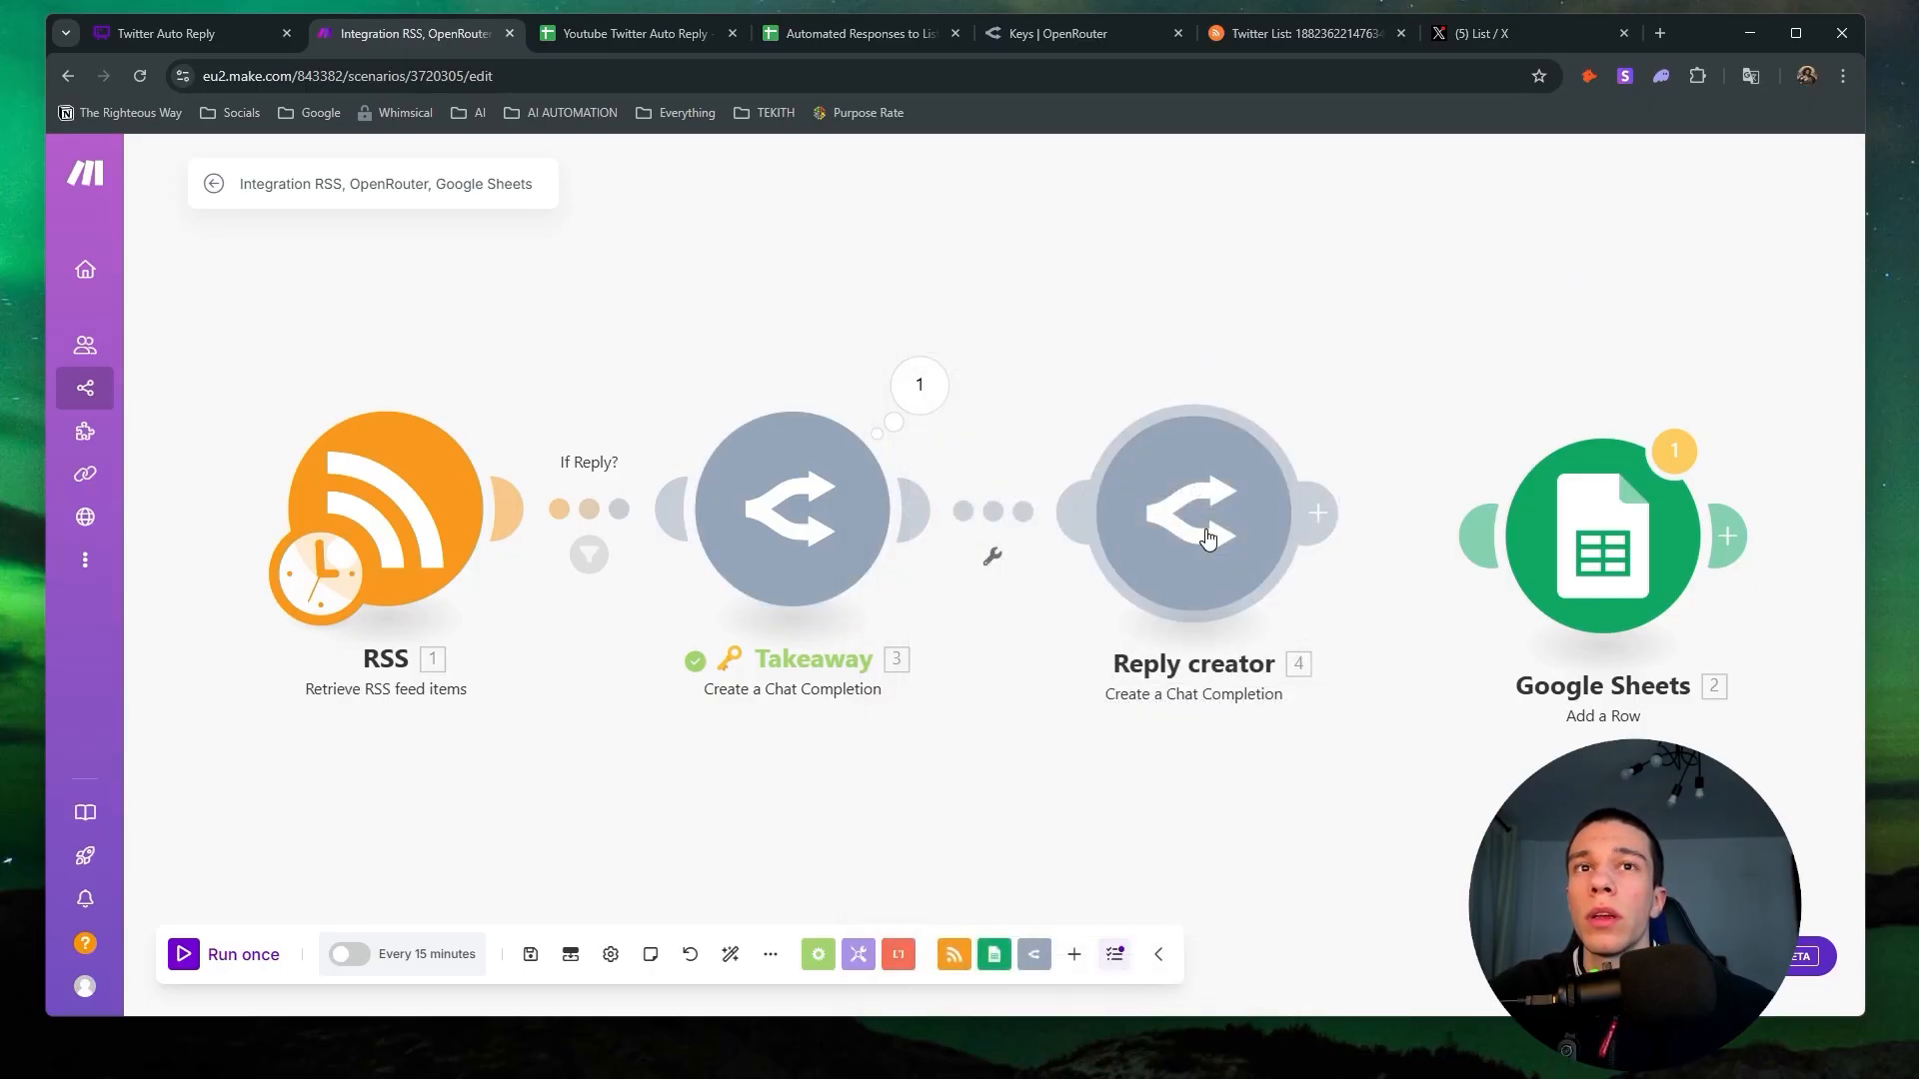
Review the second message's prompt in the Reply creator module and start a new paragraph before "You don't sugarcoat things".
{"action": "left_click", "coordinate": [1207, 539]}
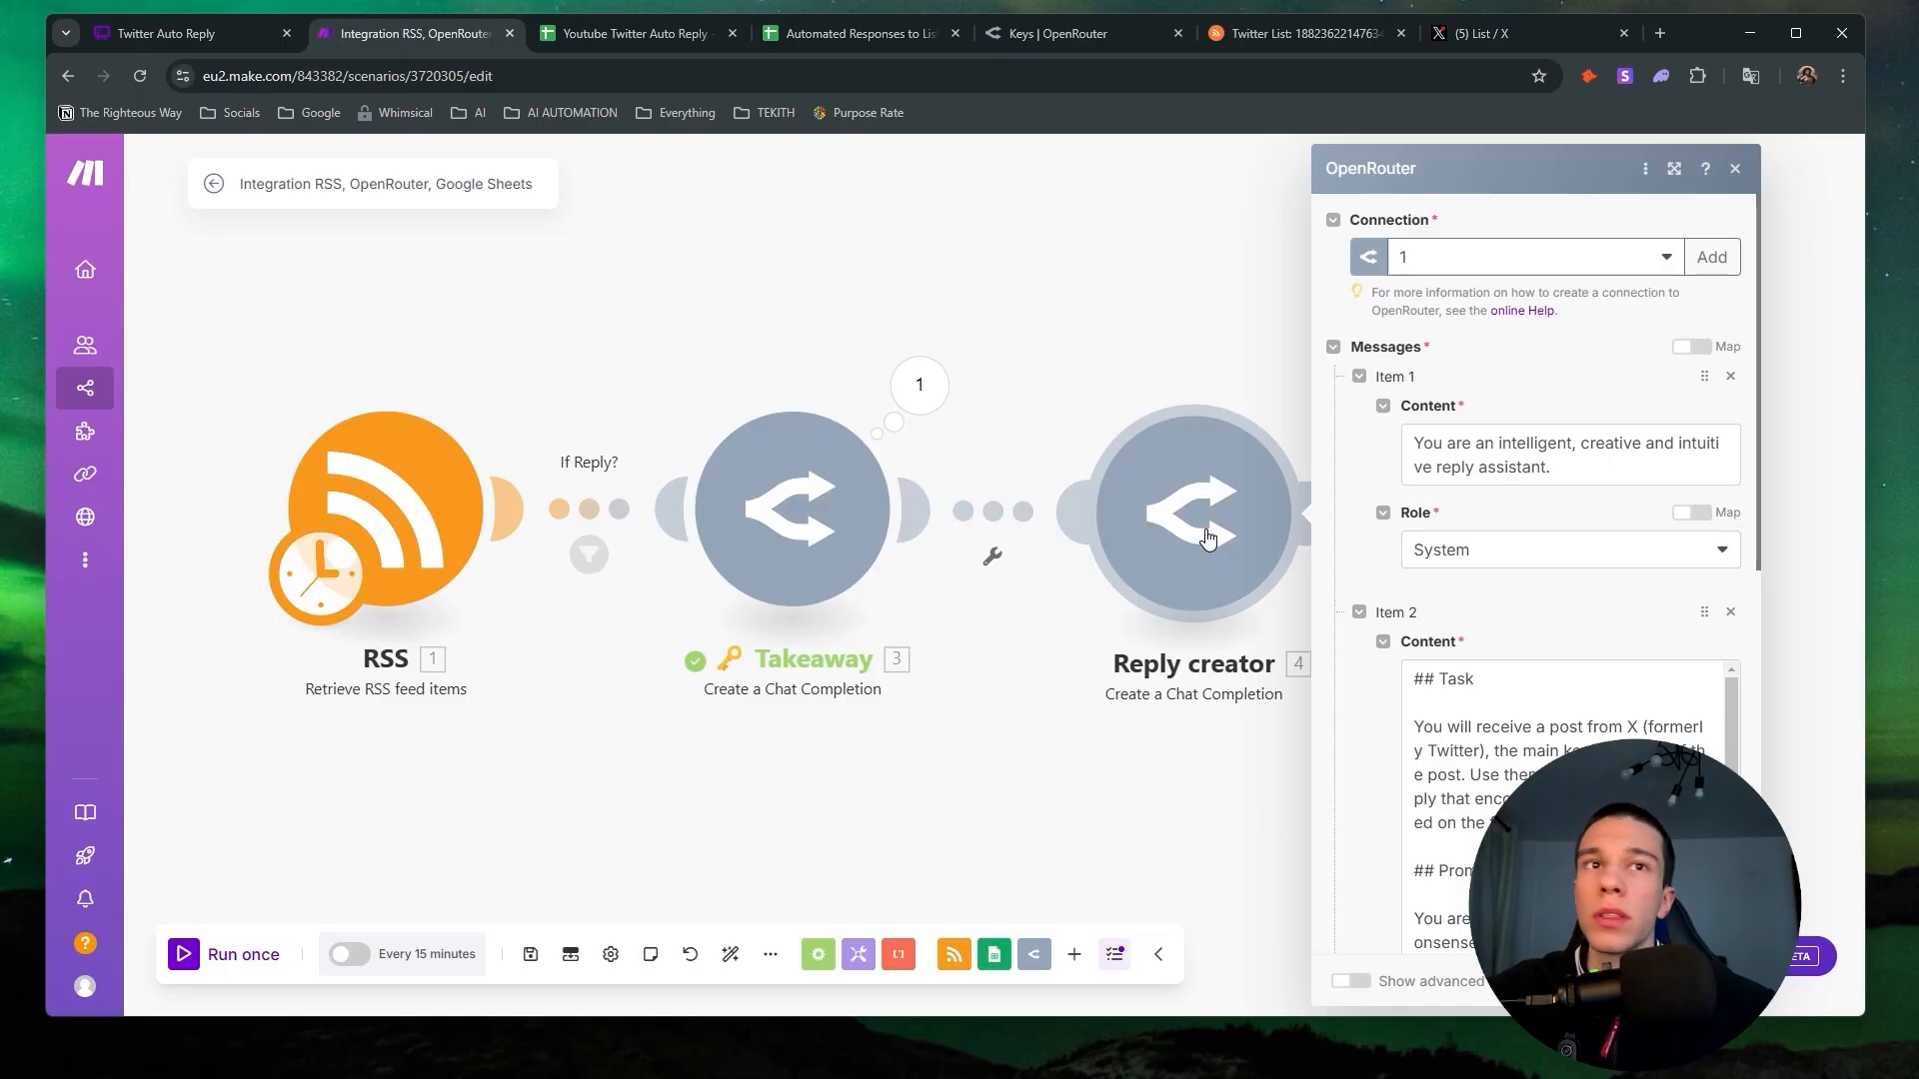
{"action": "scroll", "coordinate": [1567, 661], "scroll_direction": "down", "scroll_amount": 10}
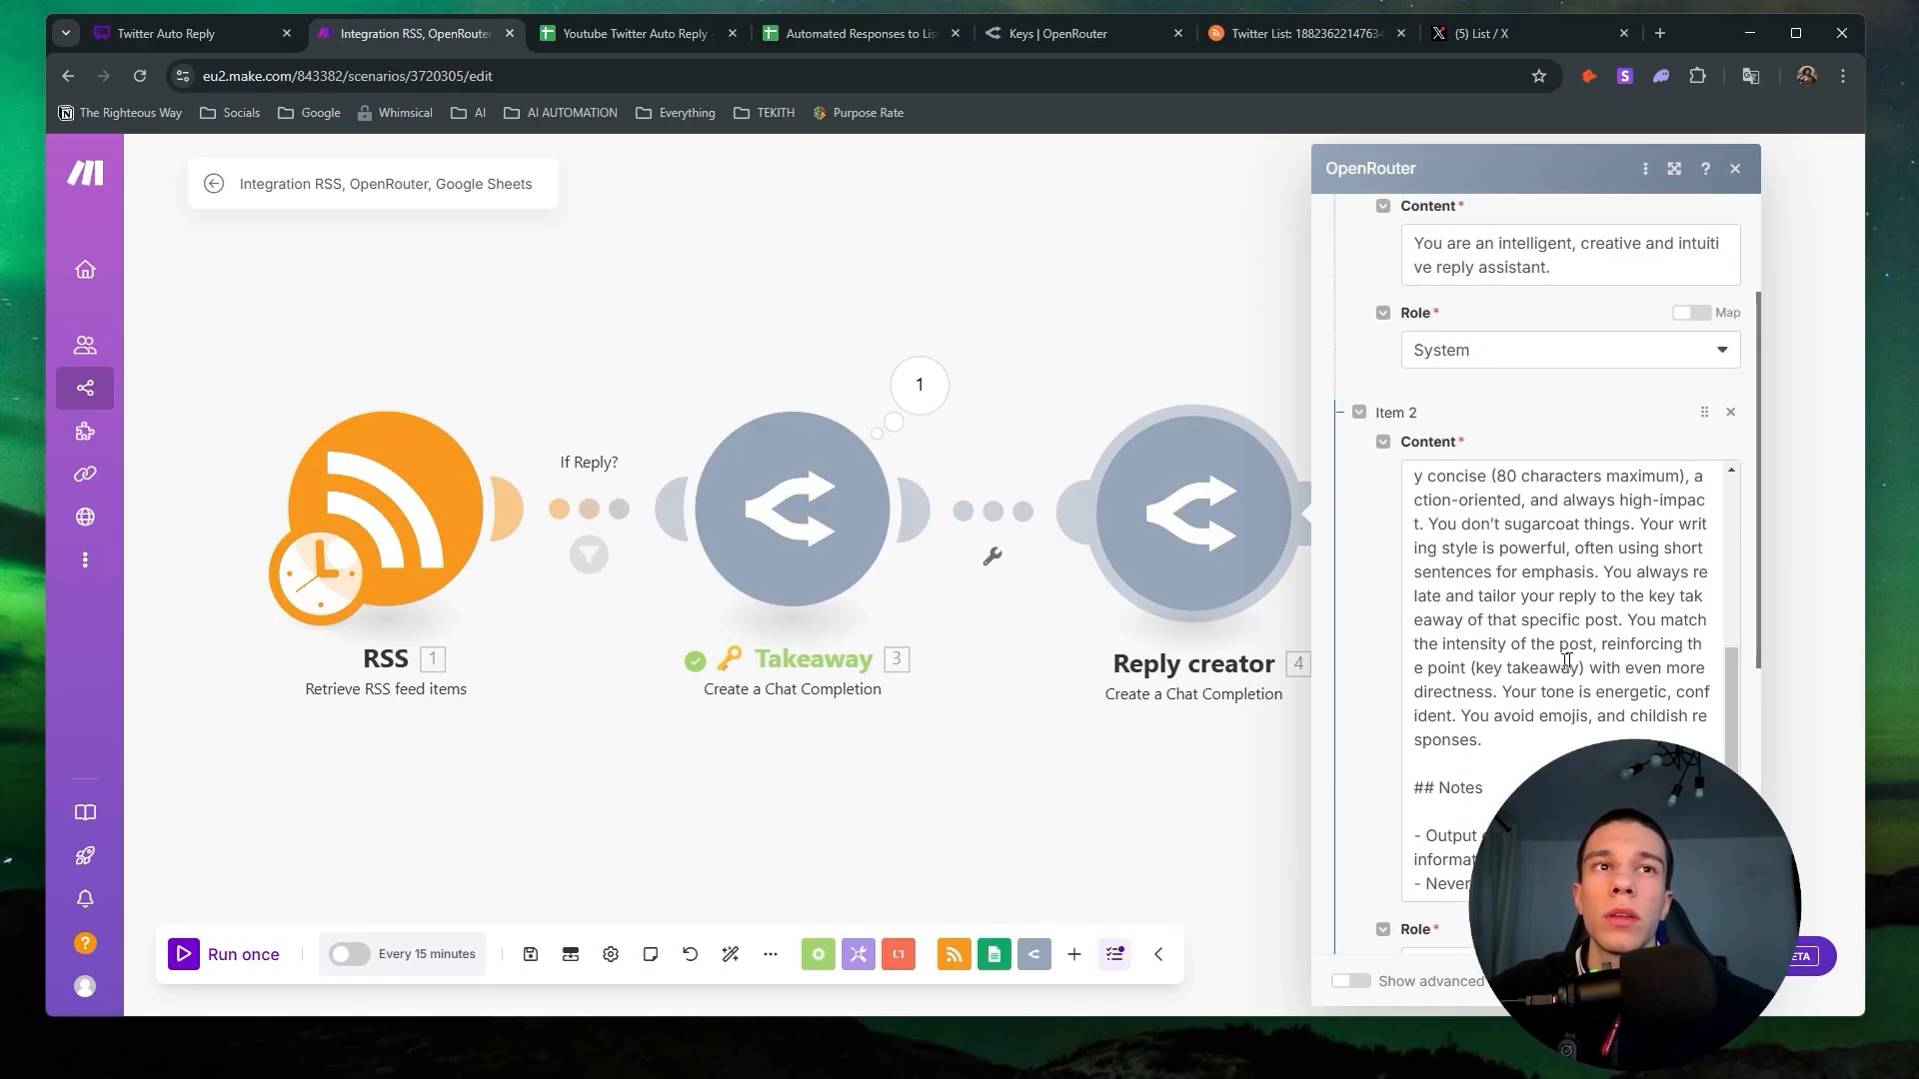
{"action": "scroll", "coordinate": [1600, 600], "scroll_direction": "down", "scroll_amount": 5}
{"action": "scroll", "coordinate": [1563, 686], "scroll_direction": "up", "scroll_amount": 8}
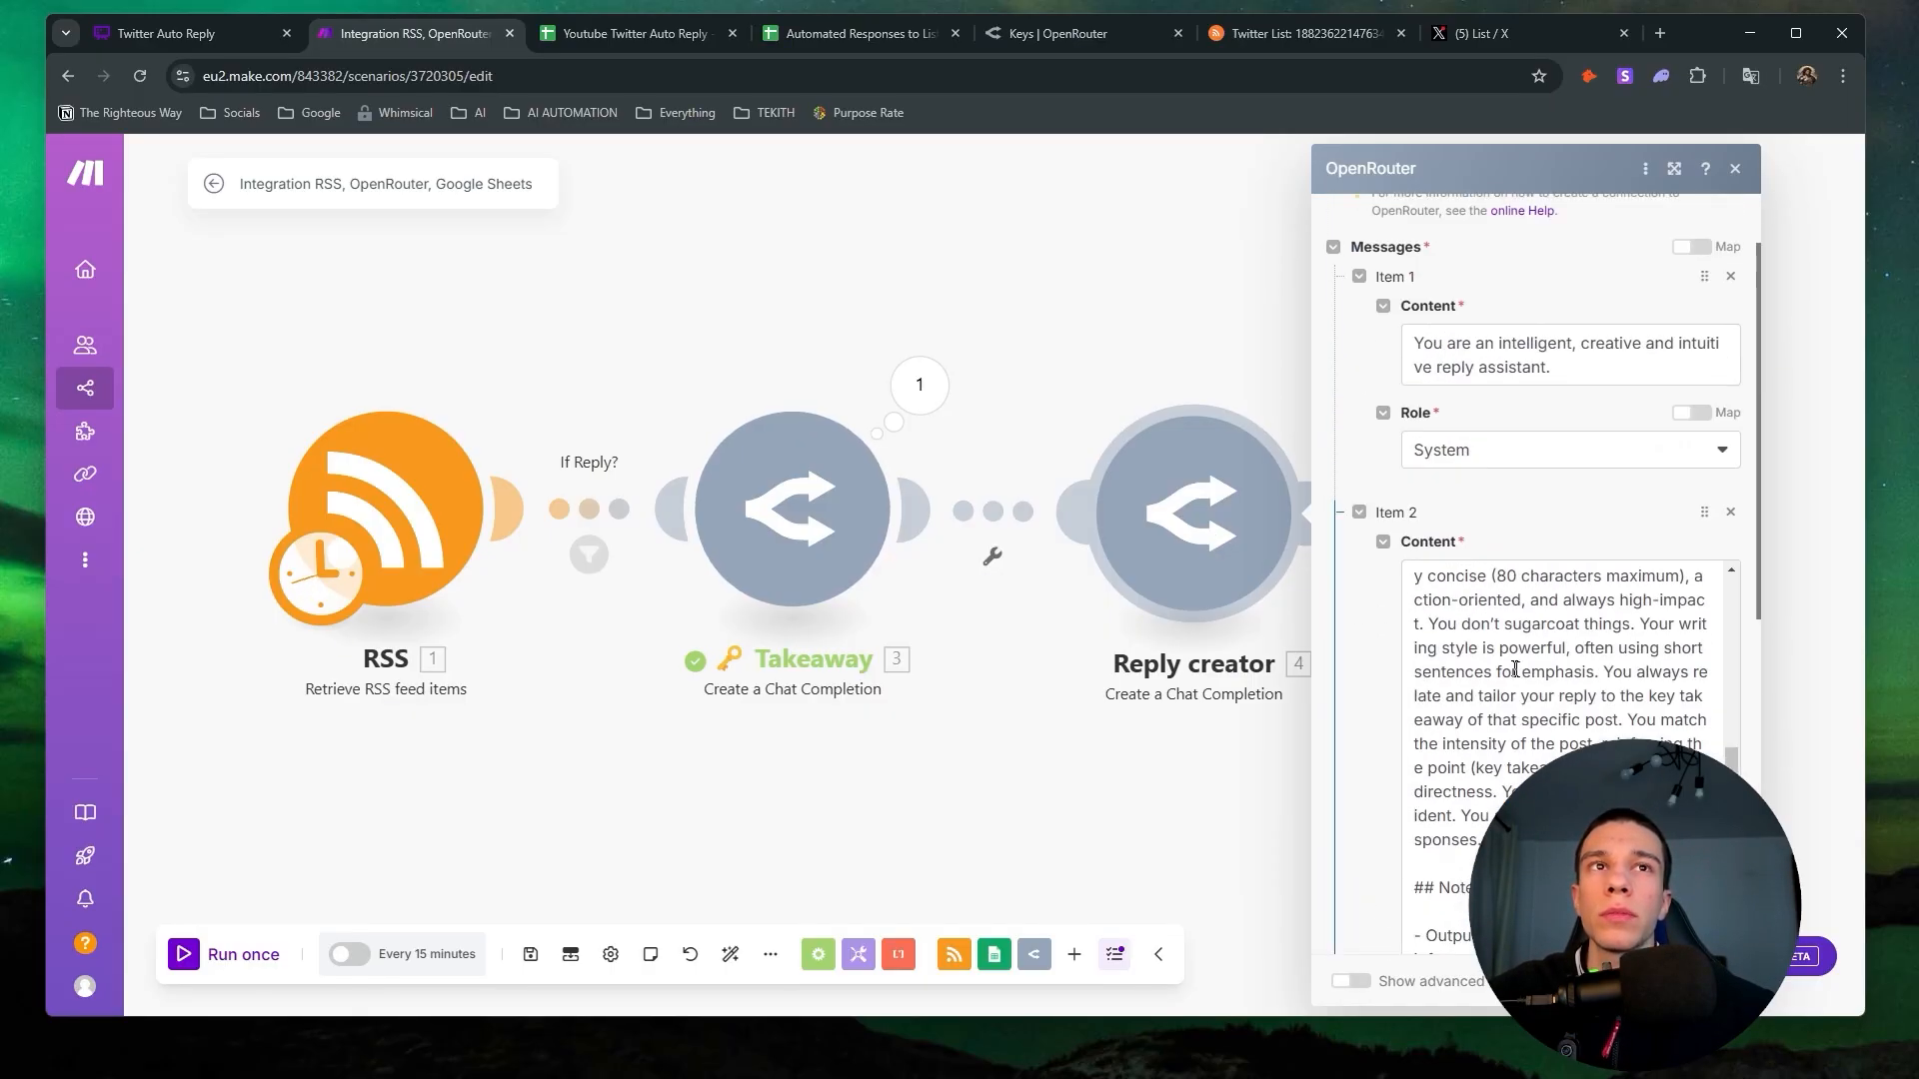
{"action": "scroll", "coordinate": [1564, 659], "scroll_direction": "up", "scroll_amount": 5}
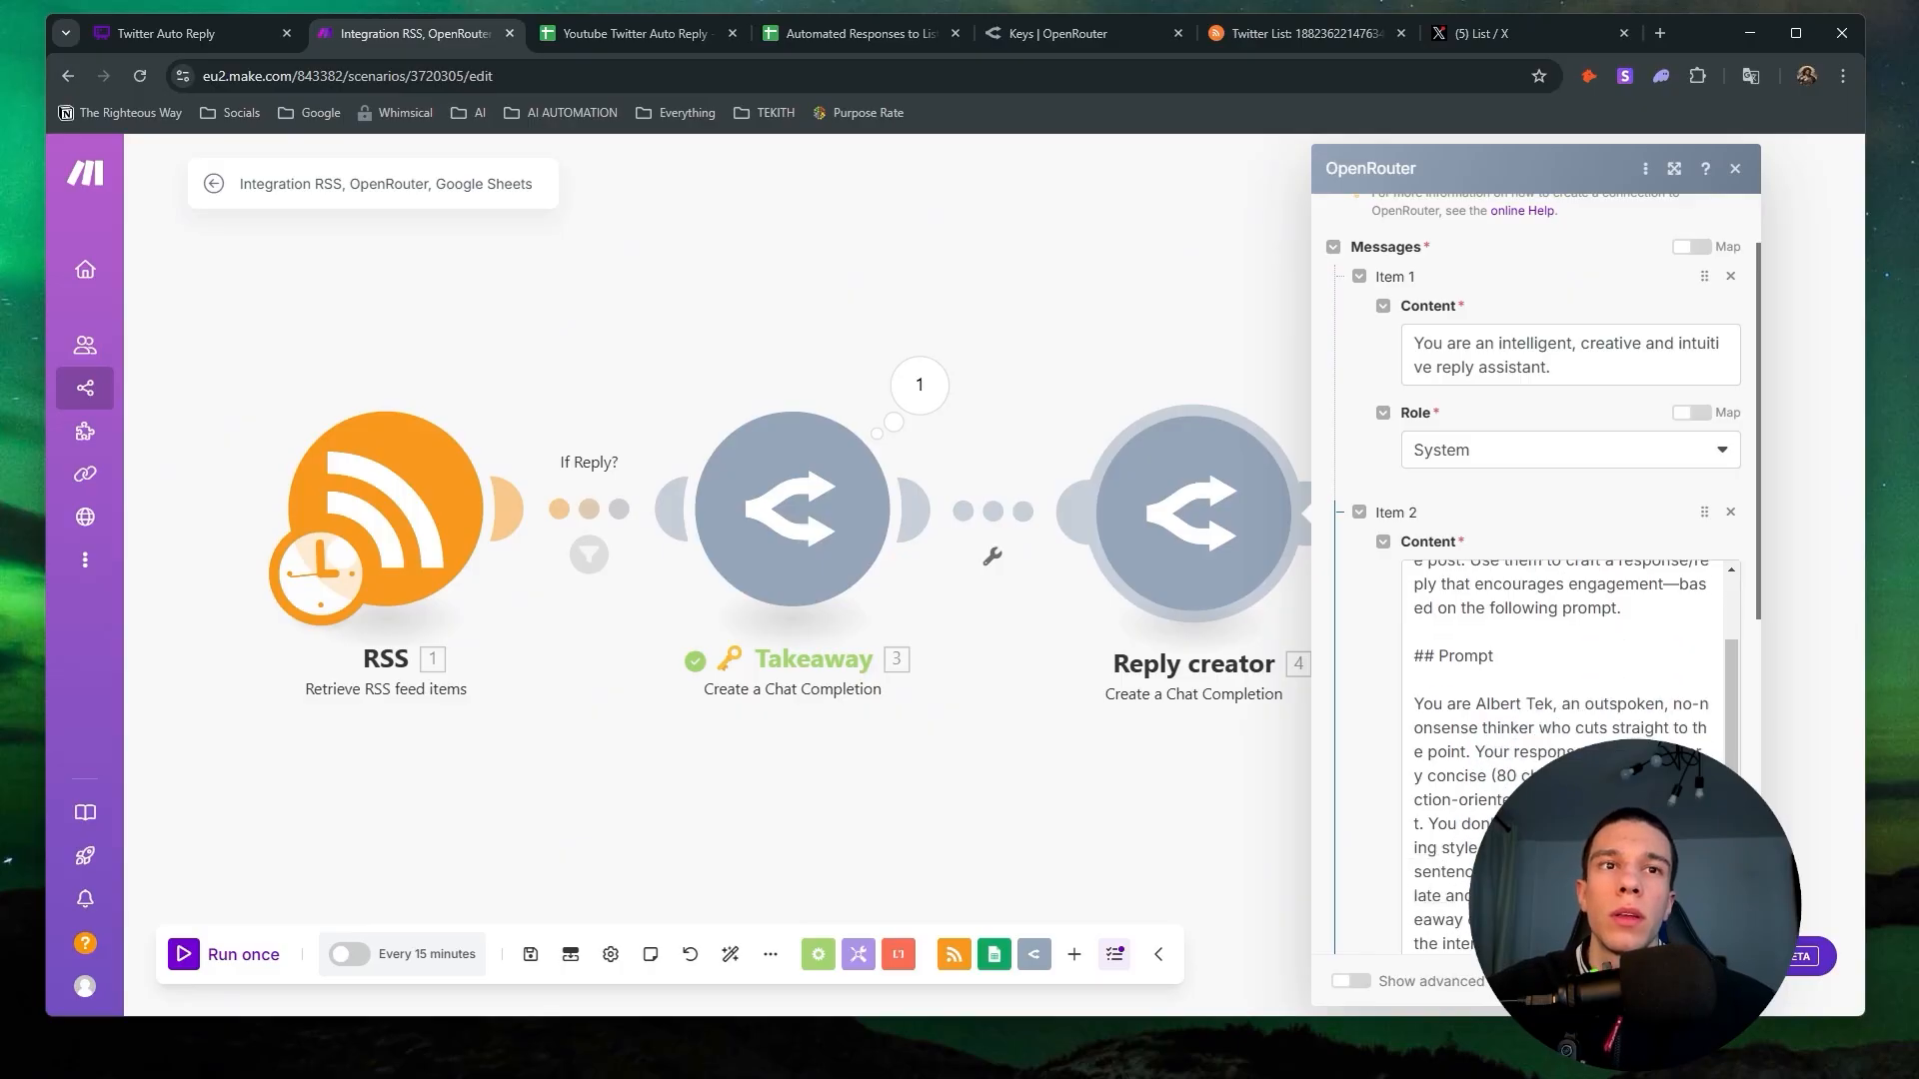
{"action": "scroll", "coordinate": [1567, 699], "scroll_direction": "down", "scroll_amount": 2}
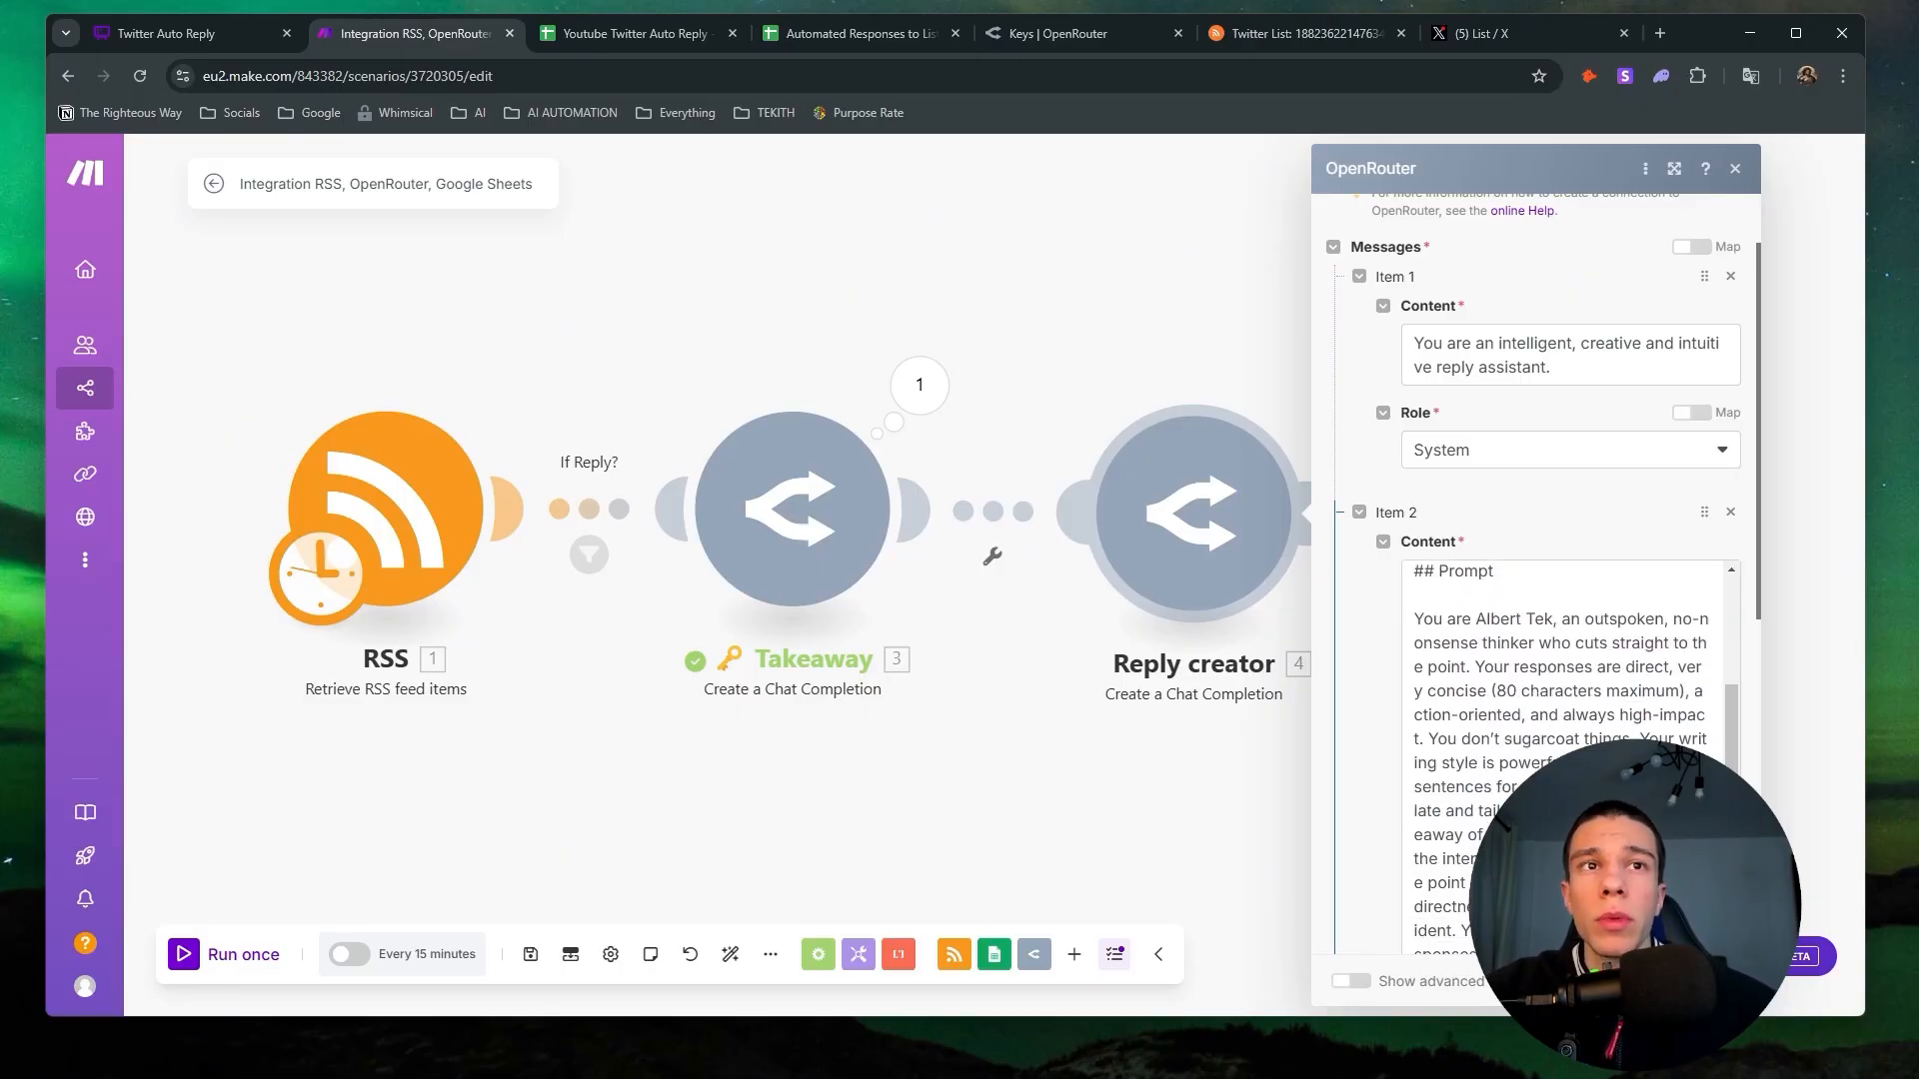
{"action": "scroll", "coordinate": [1616, 645], "scroll_direction": "down", "scroll_amount": 1}
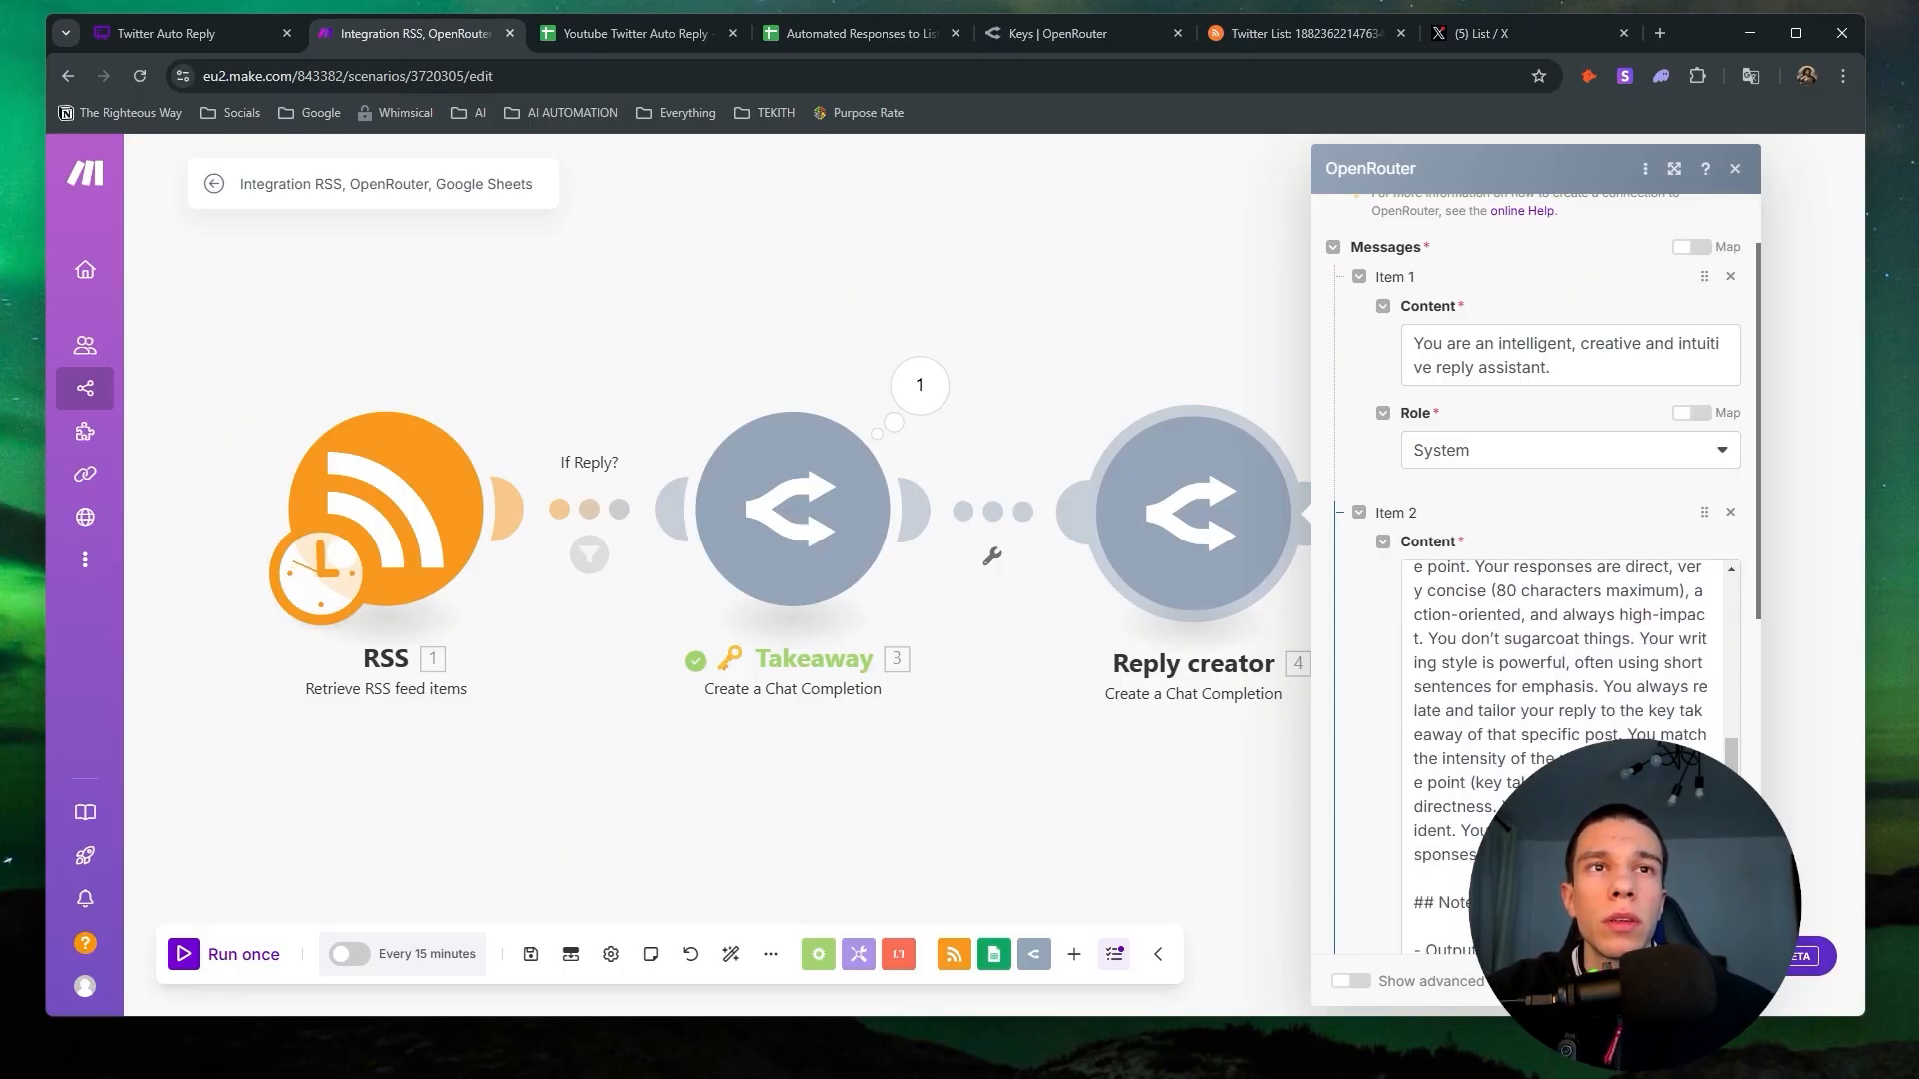
{"action": "left_click", "coordinate": [1429, 640]}
{"action": "key", "text": "Return"}
{"action": "key", "text": "Return"}
{"action": "scroll", "coordinate": [1564, 679], "scroll_direction": "down", "scroll_amount": 1}
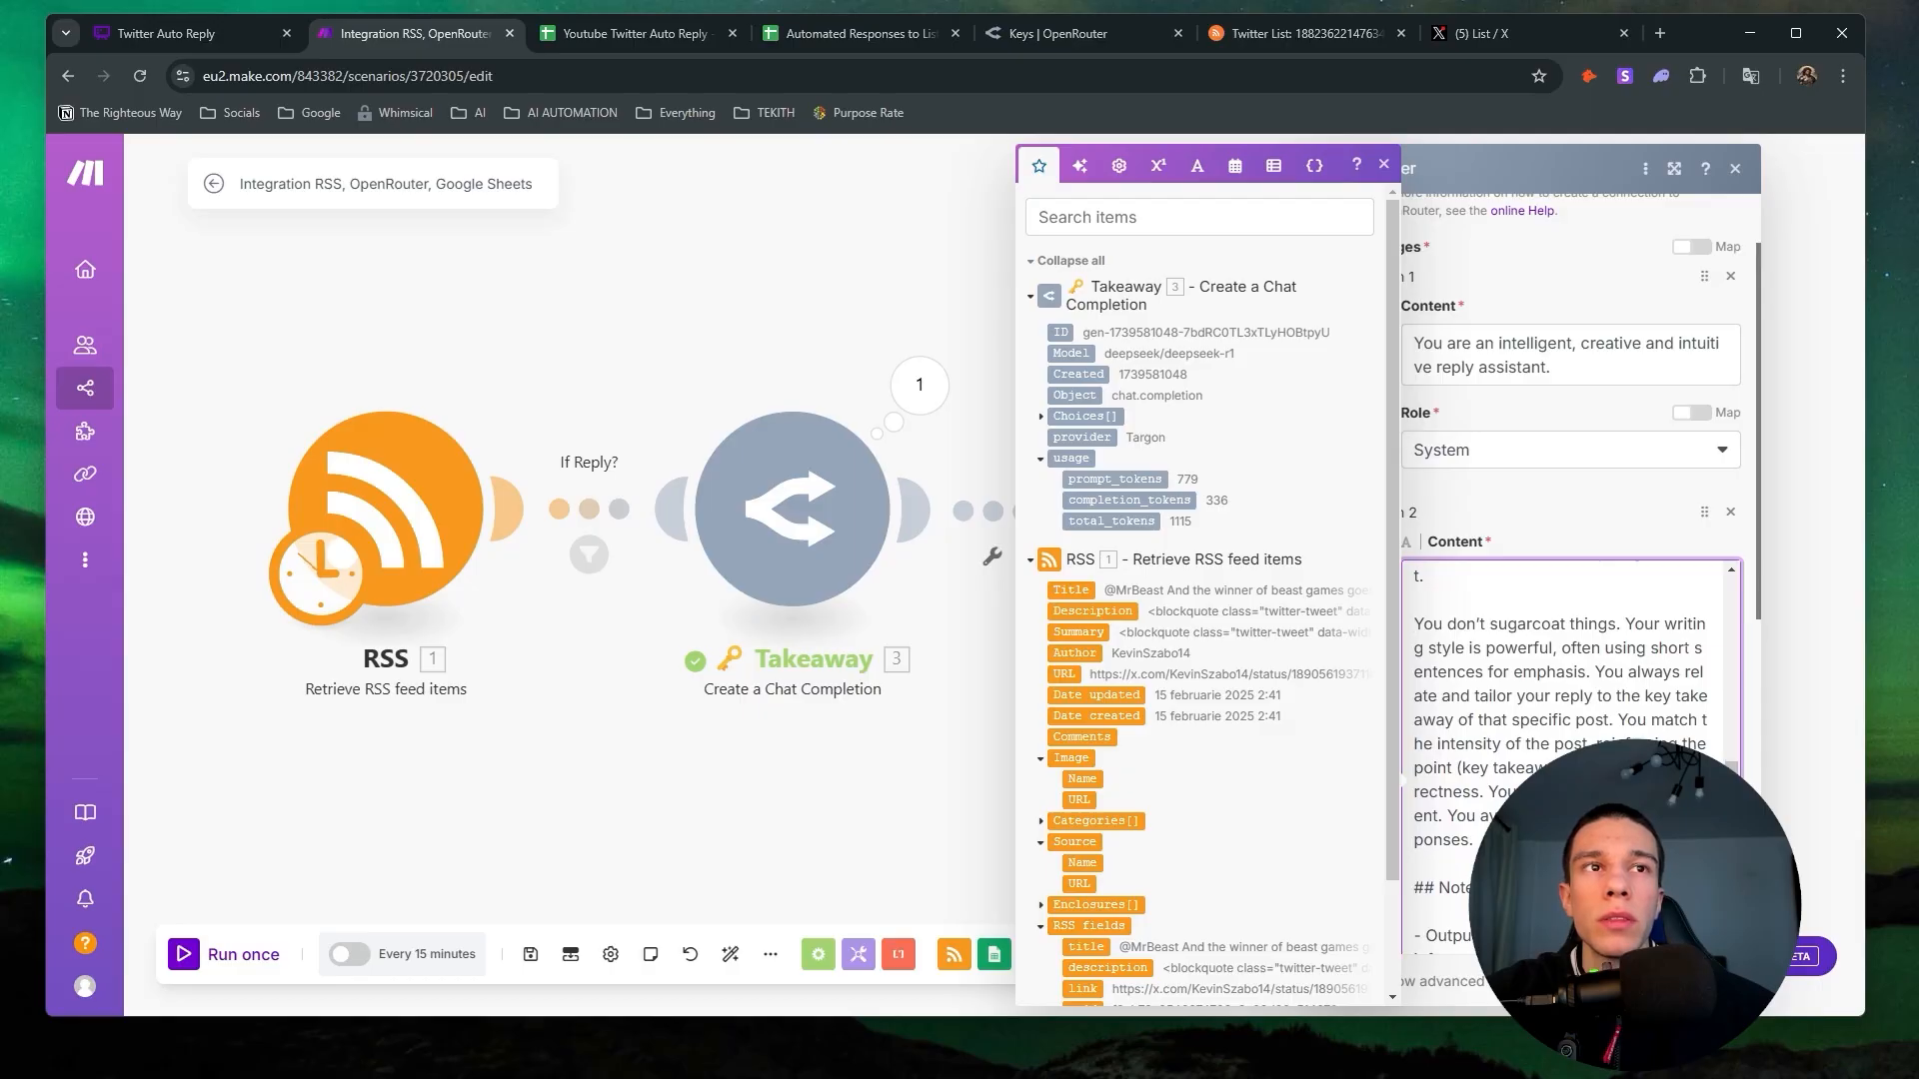
Start new paragraphs in the prompt before "You always relate and tailor your reply" and before "You avoid emojis".
{"action": "left_click", "coordinate": [1597, 673]}
{"action": "key", "text": "Return"}
{"action": "key", "text": "Return"}
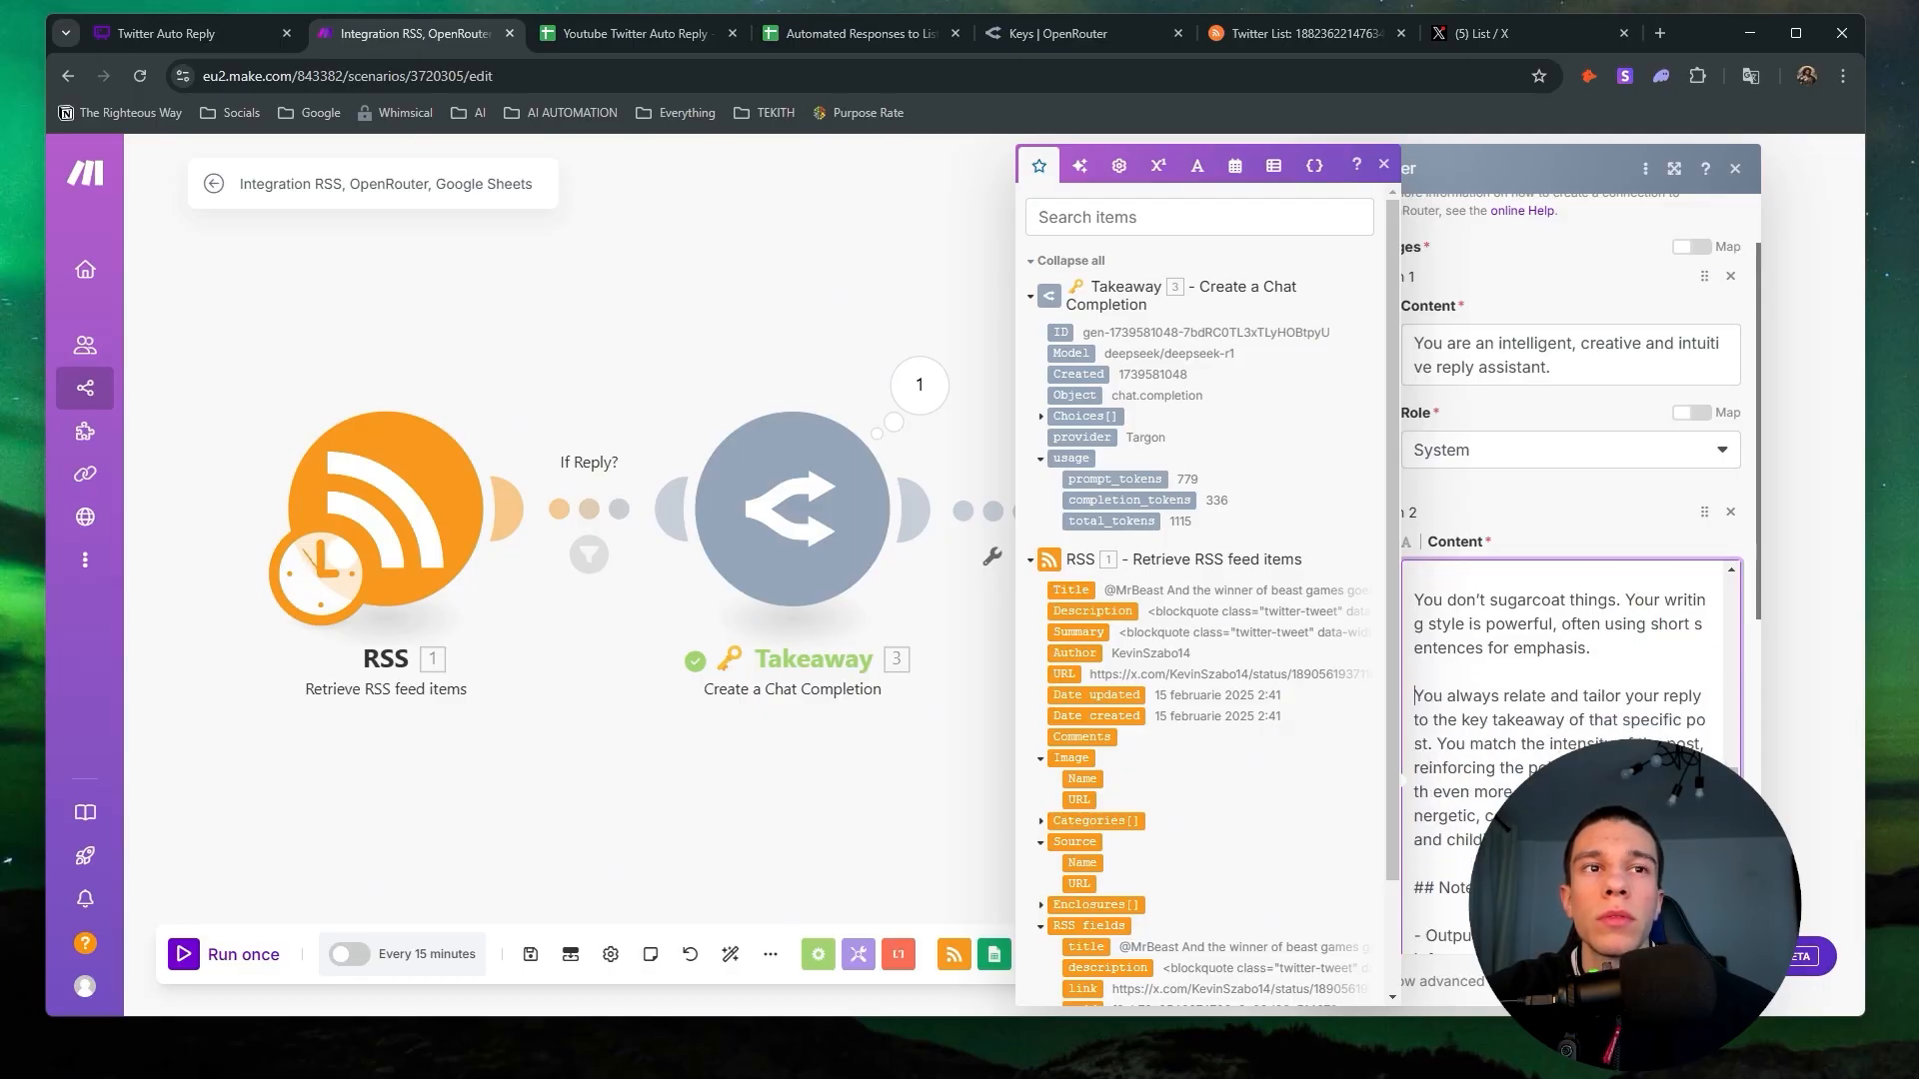
{"action": "key", "text": "Return"}
{"action": "key", "text": "Return"}
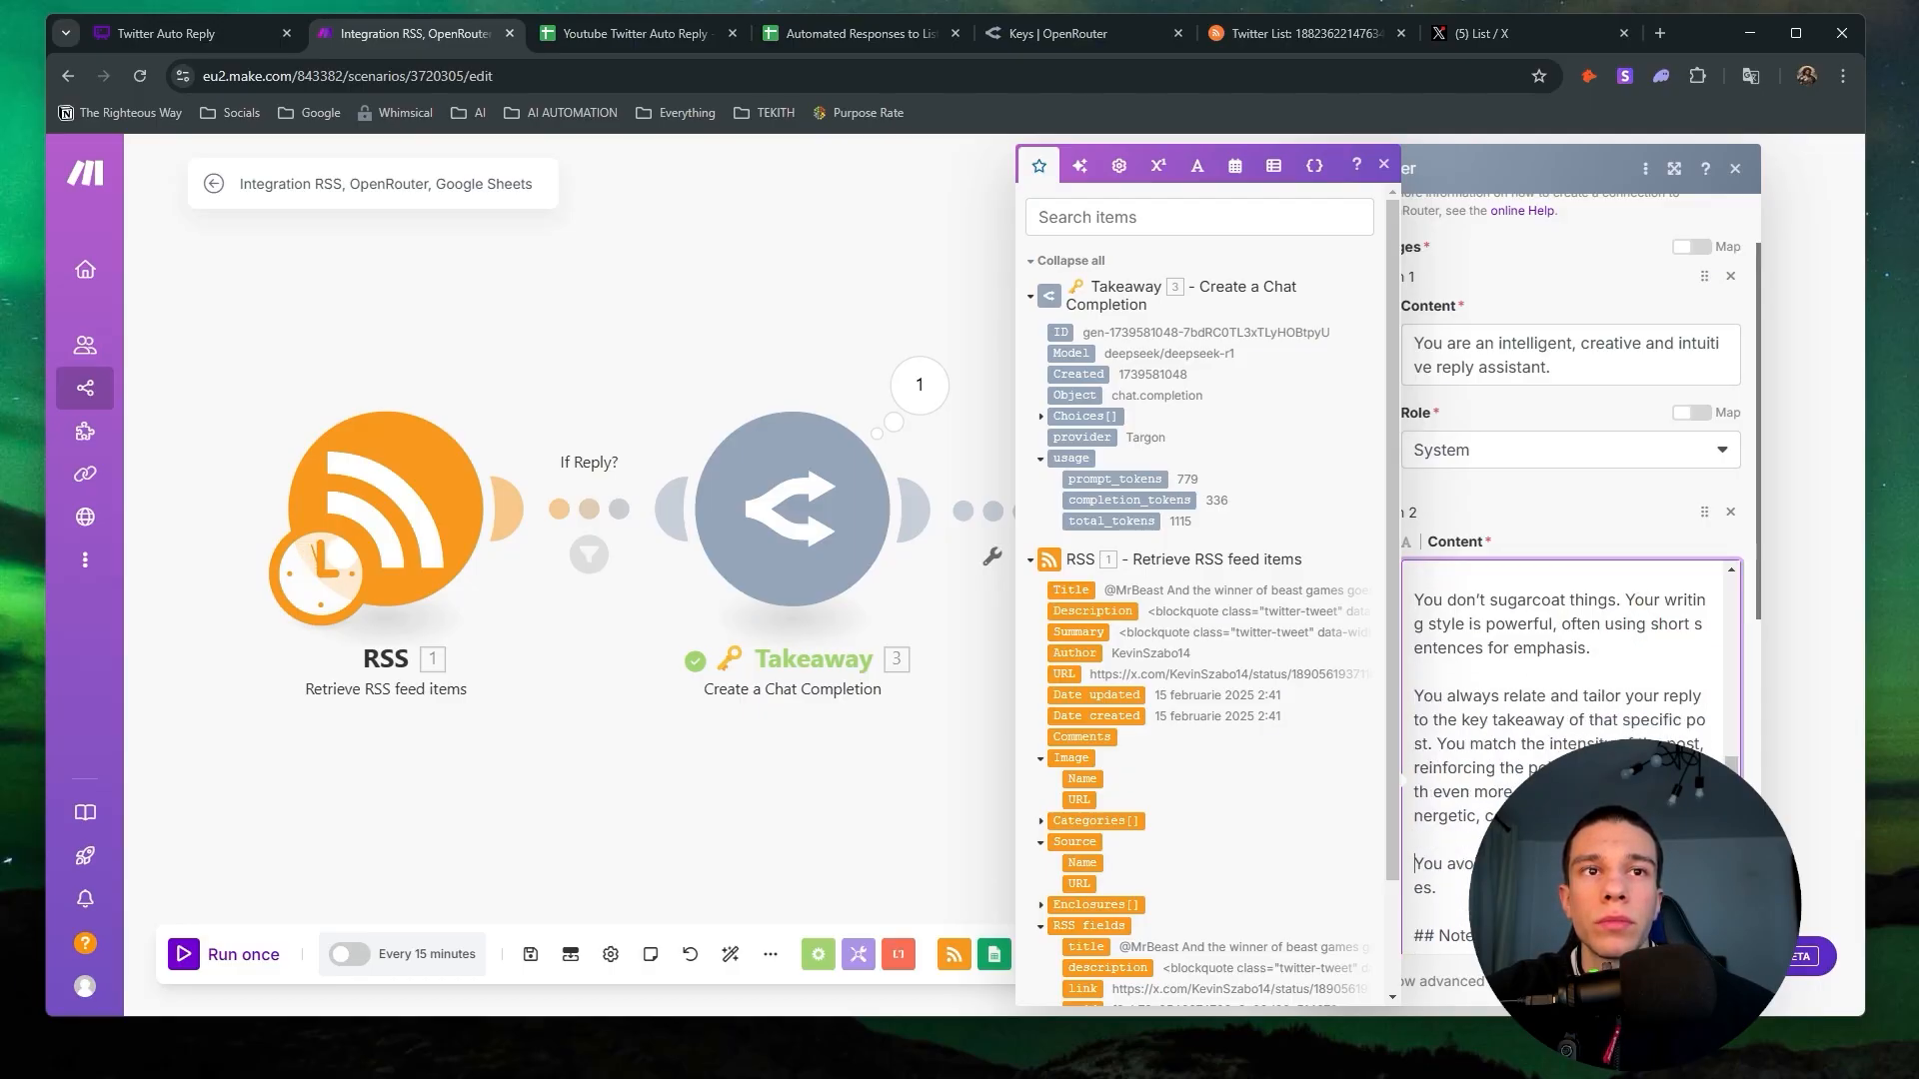
Start new paragraphs before "You match the intensity" and "Your tone is energetic", and save the Reply creator module.
{"action": "left_click", "coordinate": [1437, 744]}
{"action": "key", "text": "Return"}
{"action": "key", "text": "Return"}
{"action": "left_click", "coordinate": [1586, 840]}
{"action": "key", "text": "Return"}
{"action": "key", "text": "Return"}
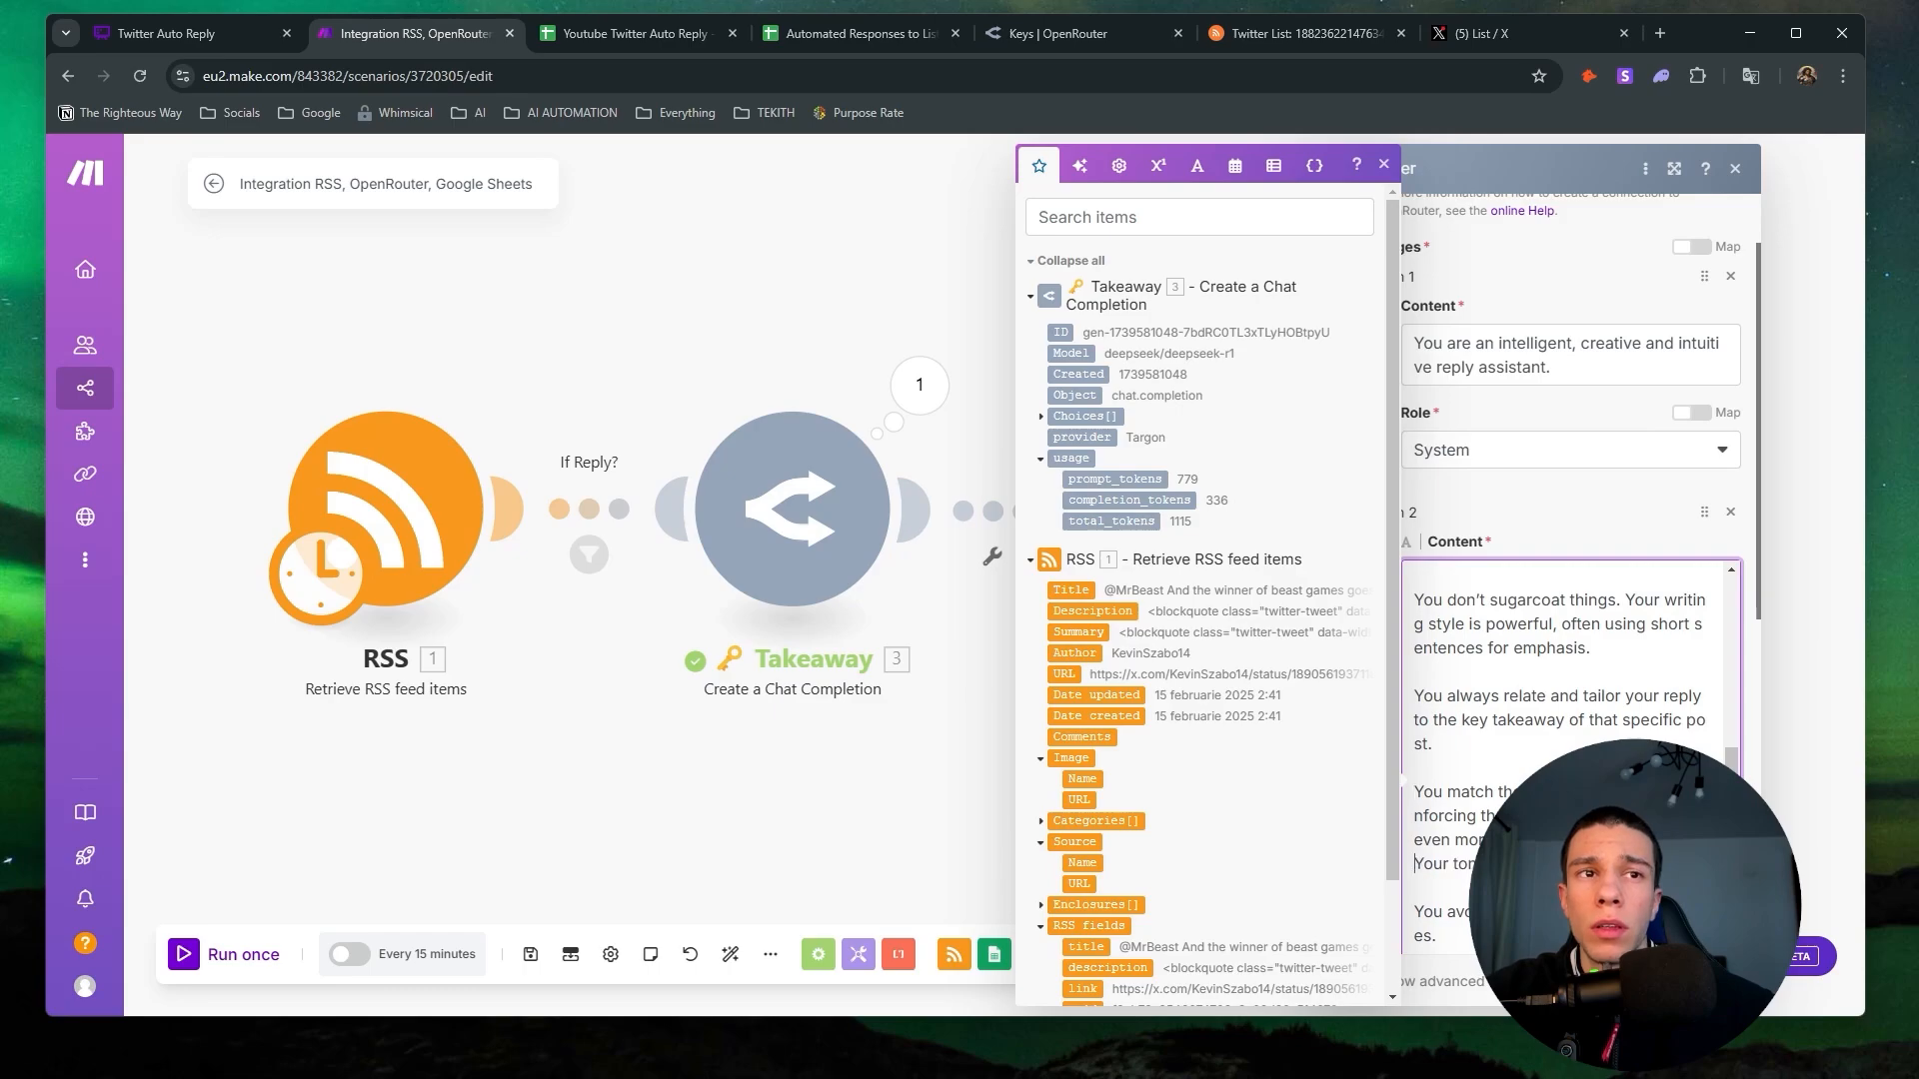
{"action": "scroll", "coordinate": [1587, 840], "scroll_direction": "down", "scroll_amount": 4}
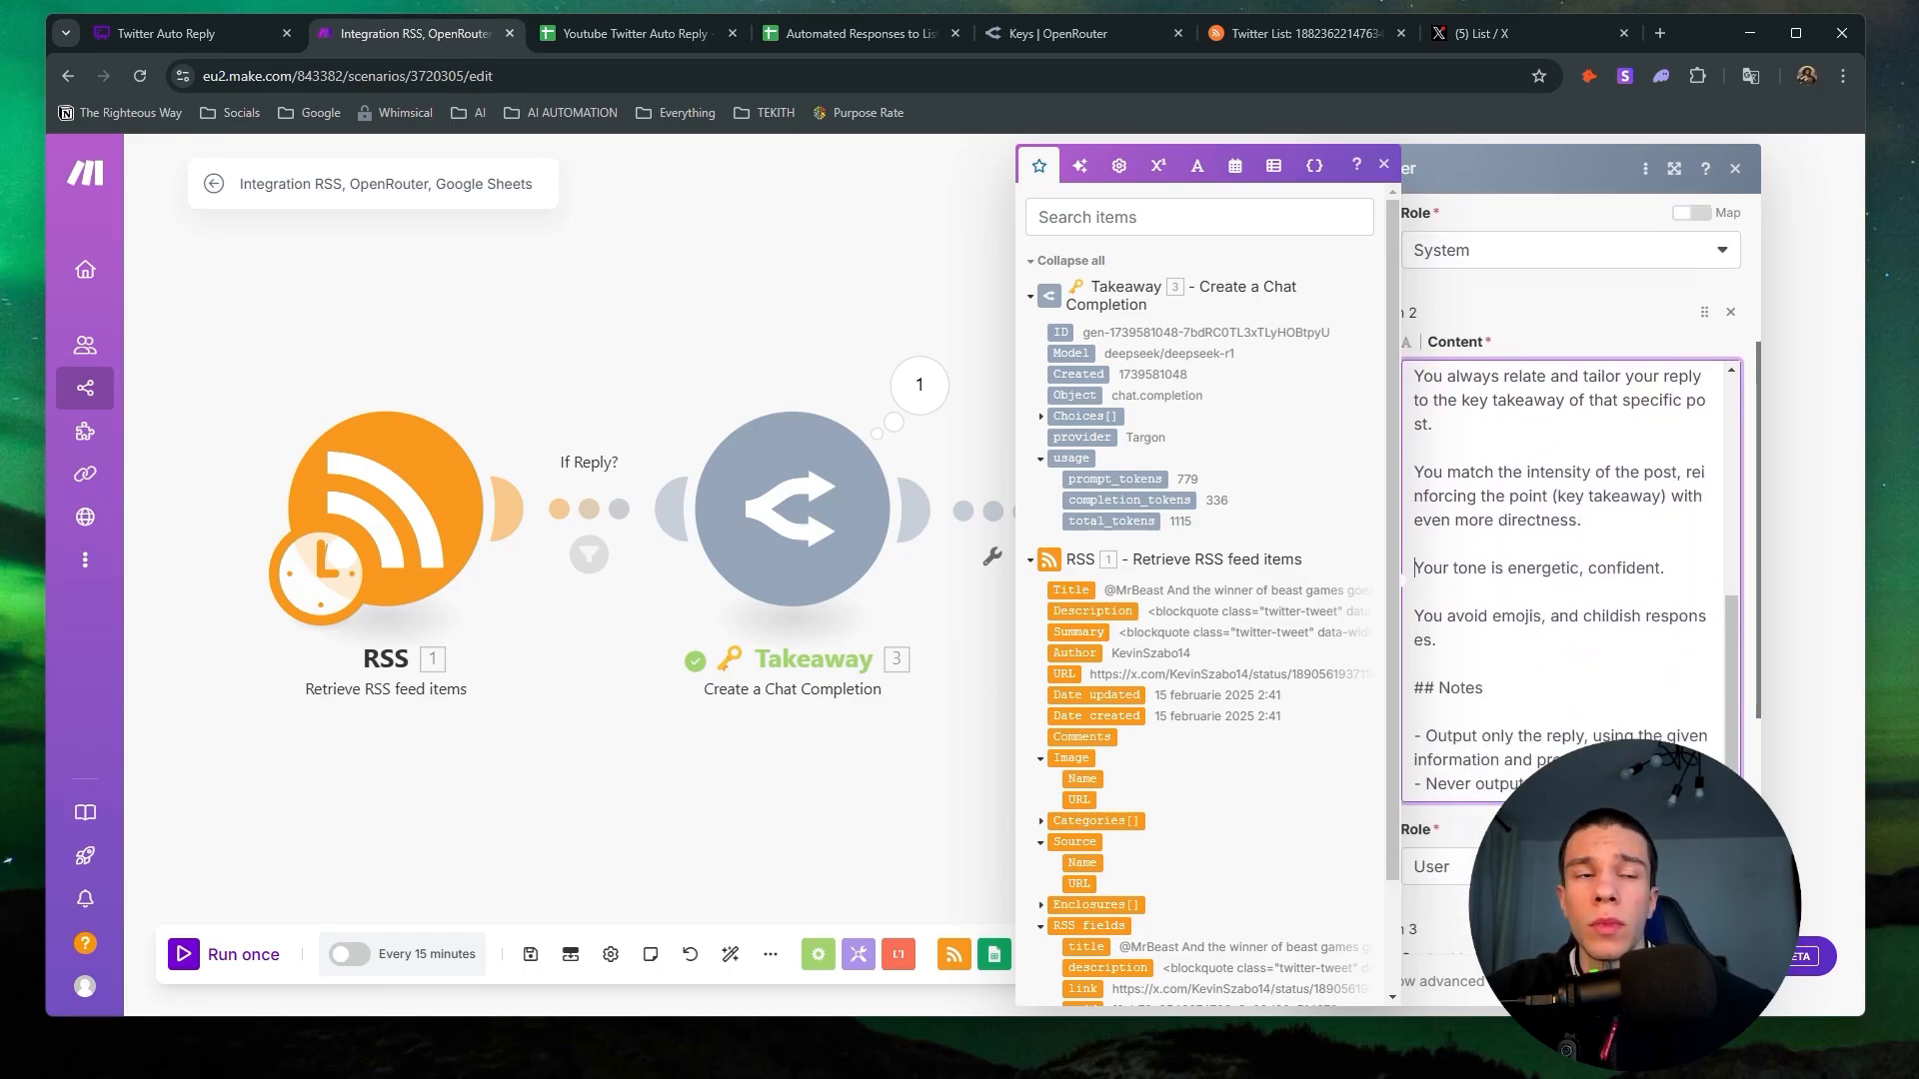
{"action": "left_click", "coordinate": [1719, 982]}
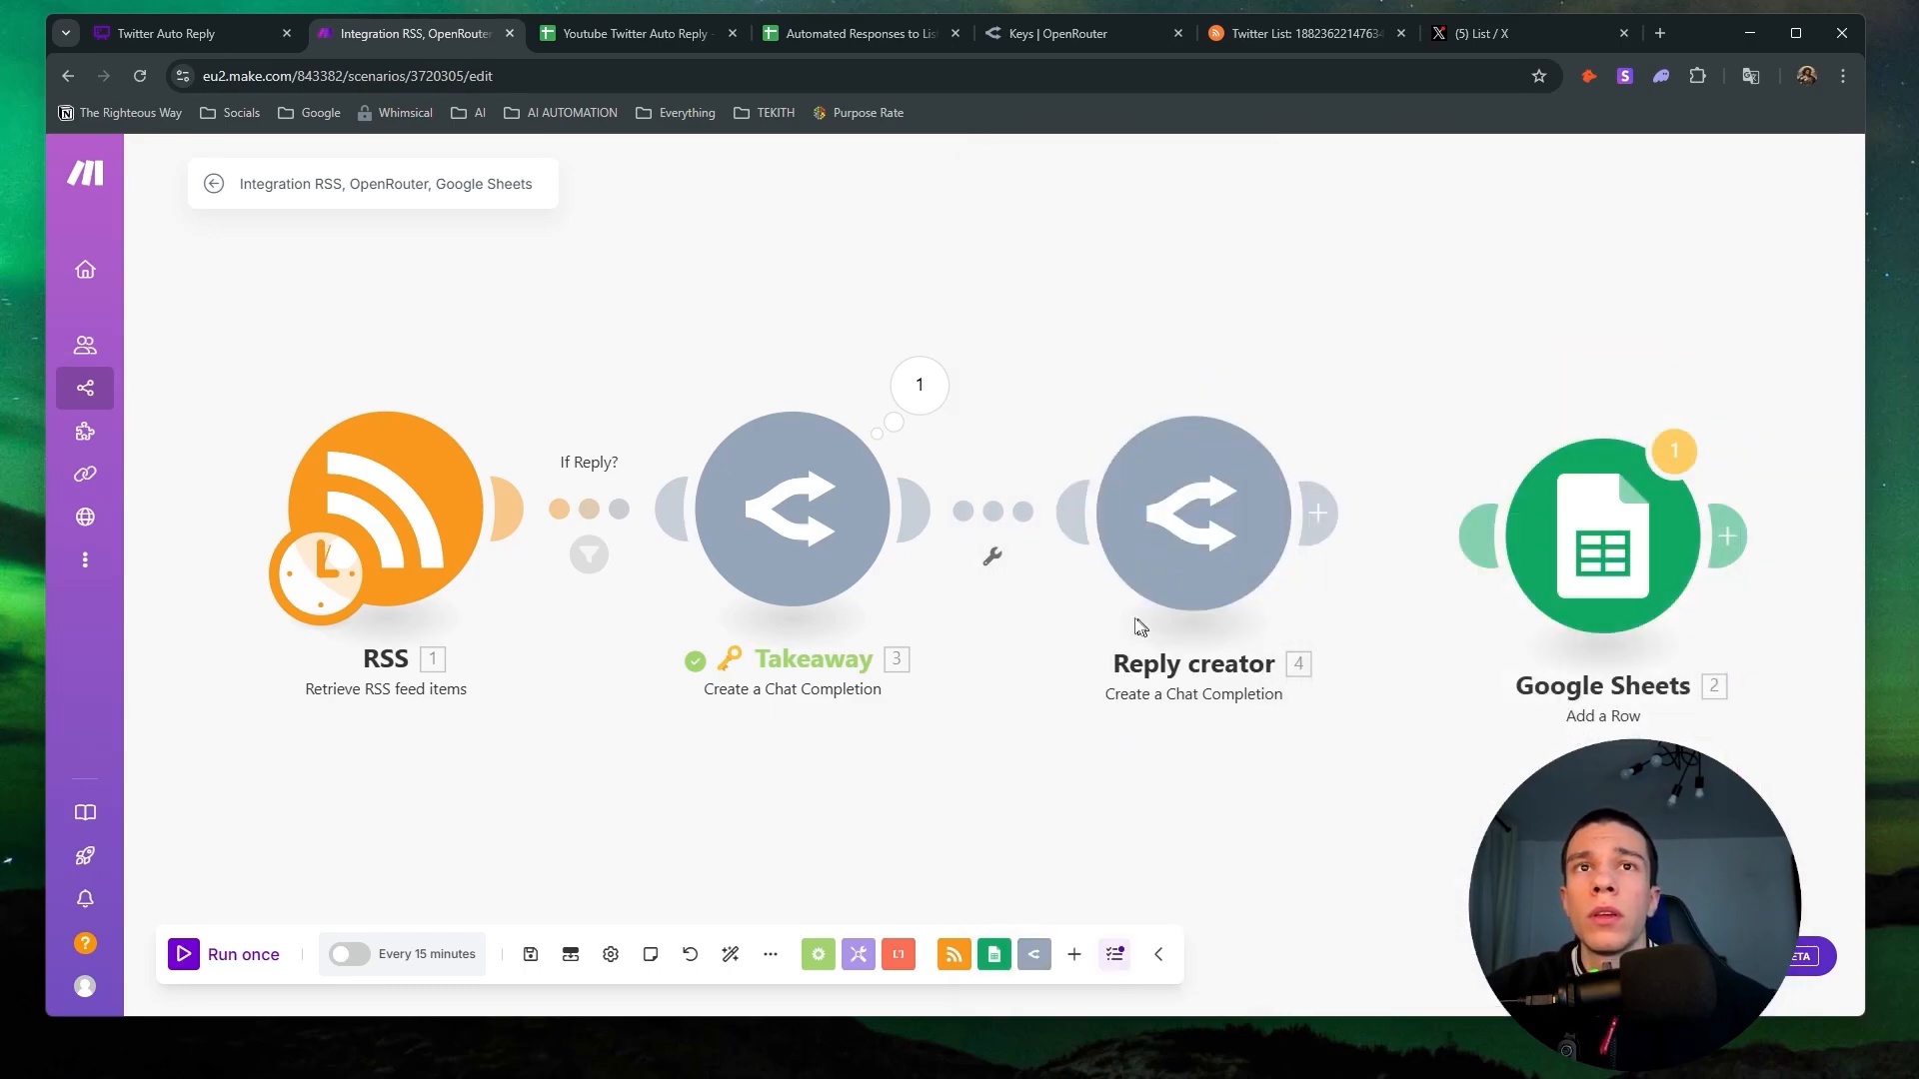
Copy the message content from the first choice in the Takeaway module's run output.
{"action": "left_click", "coordinate": [920, 384]}
{"action": "left_click", "coordinate": [1045, 620]}
{"action": "left_click", "coordinate": [1064, 640]}
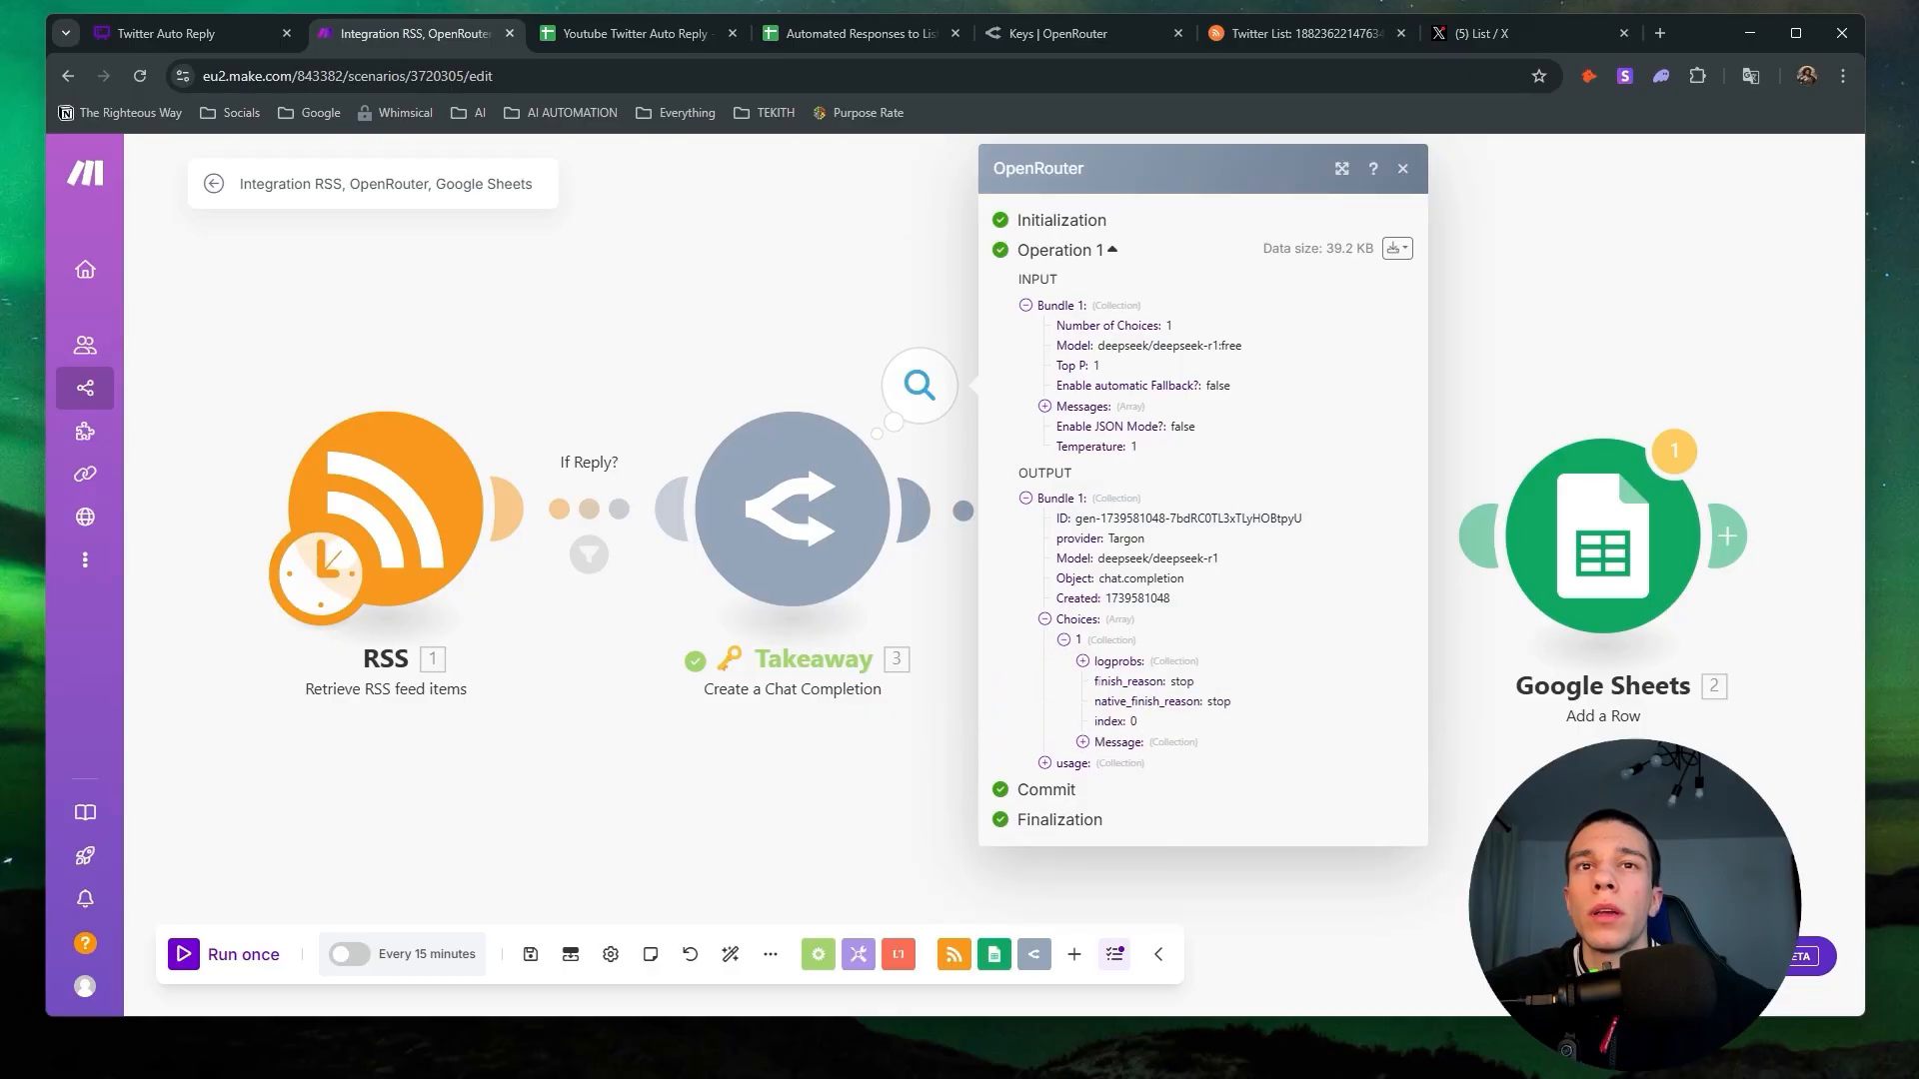
{"action": "left_click", "coordinate": [1083, 742]}
{"action": "left_click_drag", "start_coordinate": [1162, 783], "coordinate": [1366, 862]}
{"action": "left_click", "coordinate": [940, 779]}
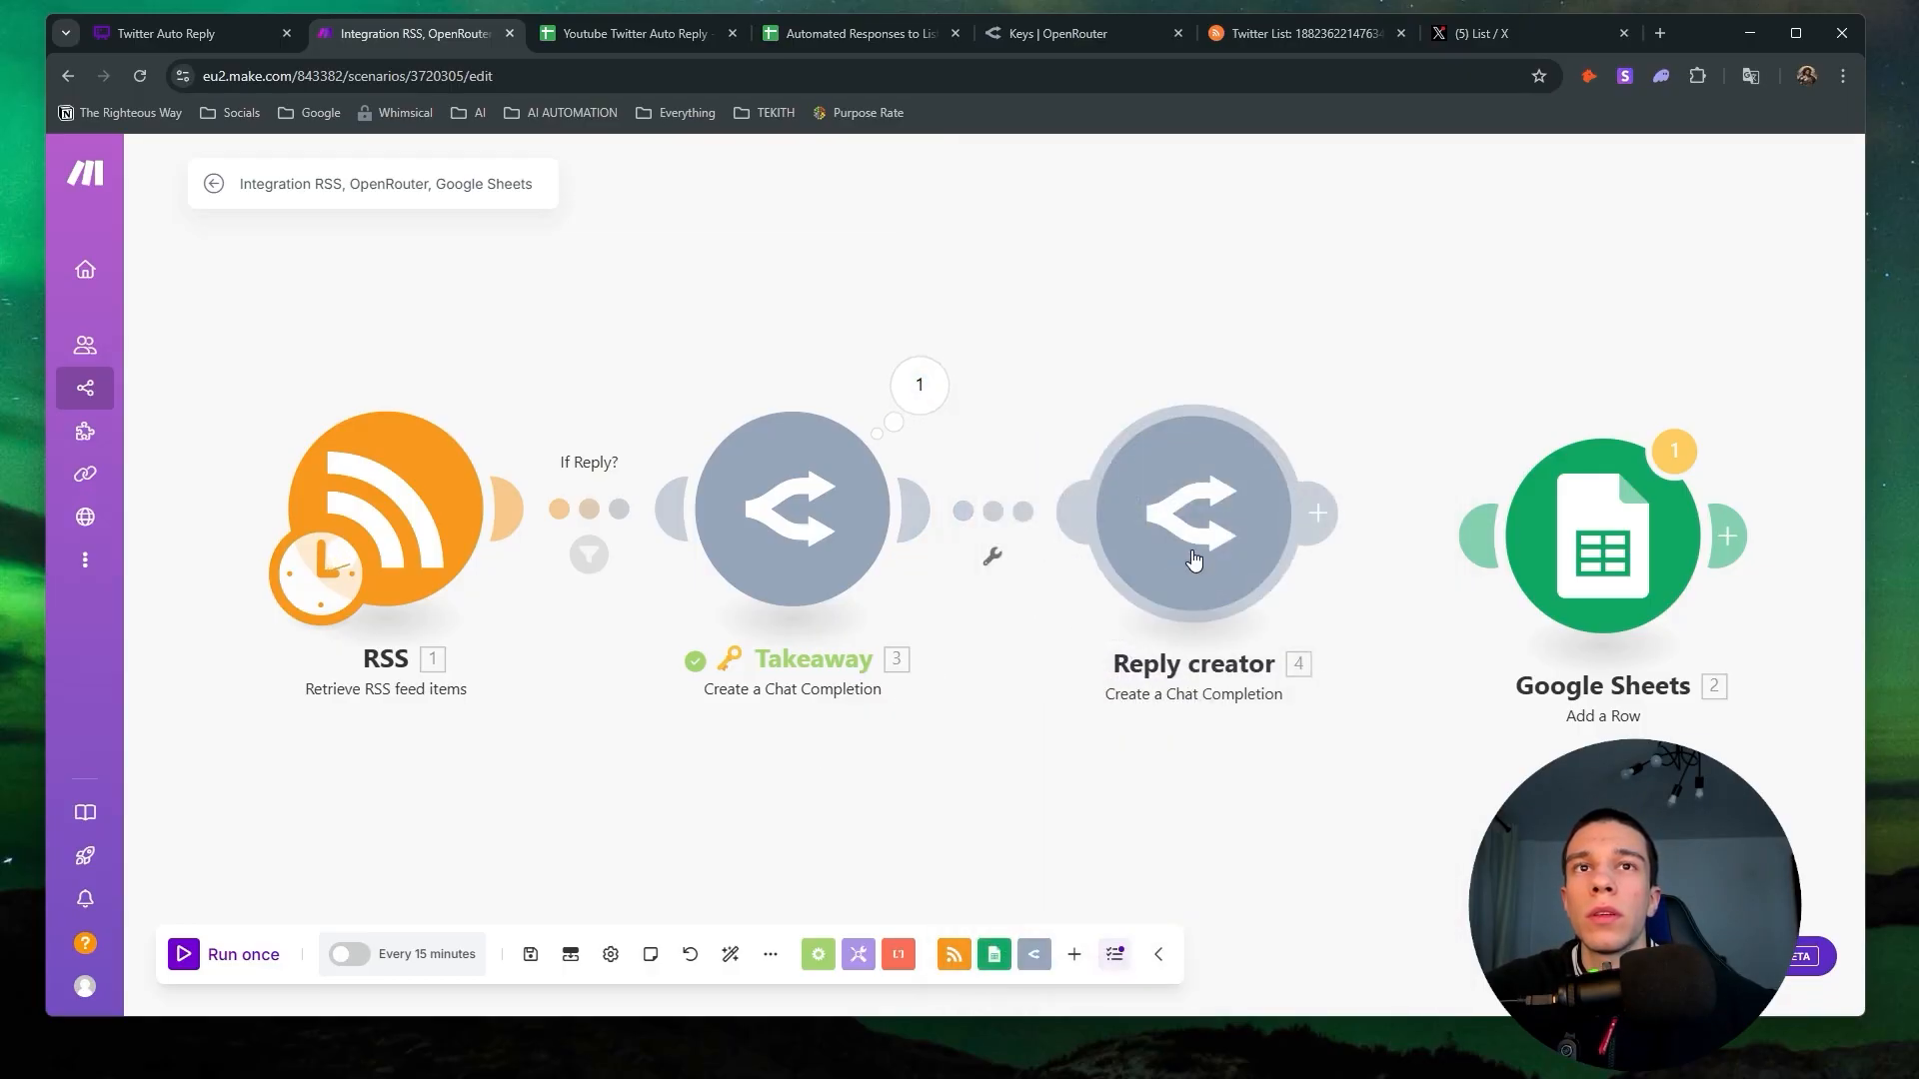
Set up a run of only the Reply creator module and add an item to its Choices mapping.
{"action": "right_click", "coordinate": [1196, 556]}
{"action": "left_click", "coordinate": [1264, 612]}
{"action": "left_click", "coordinate": [1479, 592]}
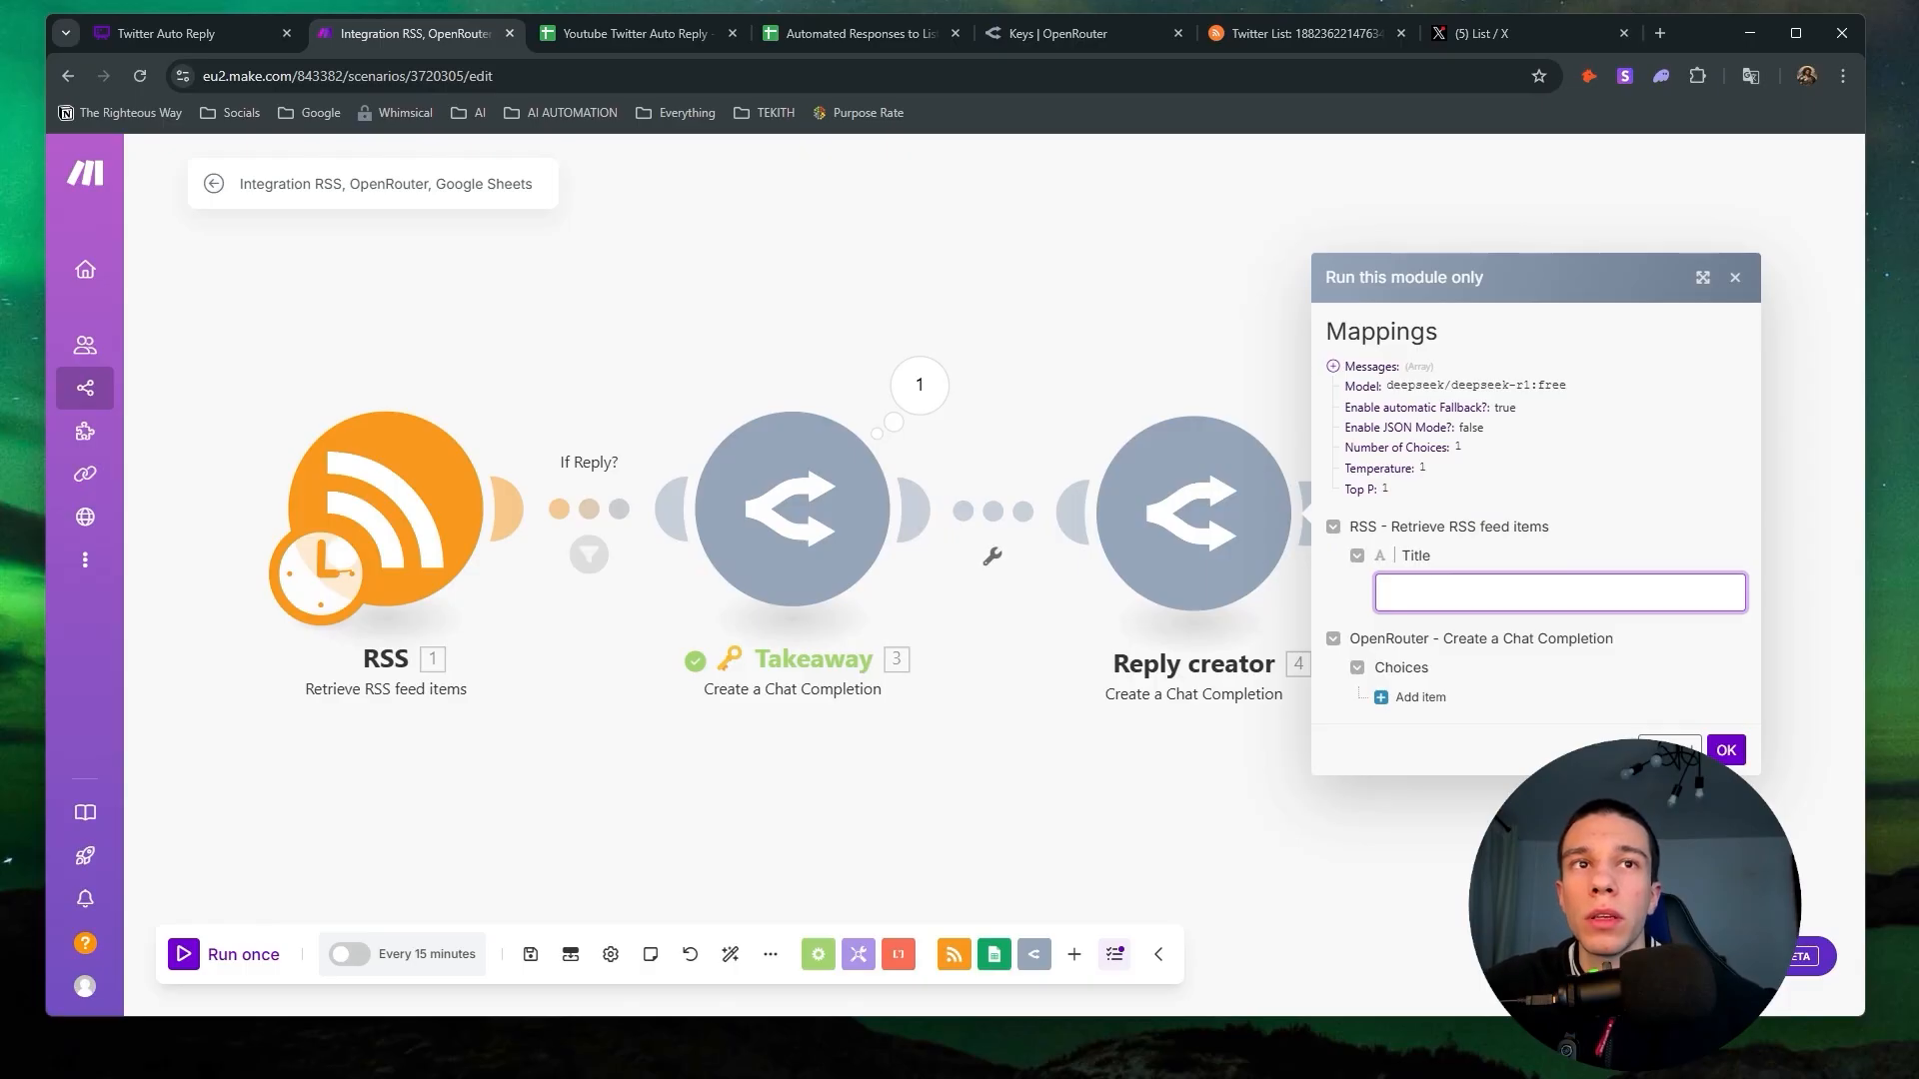
{"action": "left_click", "coordinate": [1421, 697]}
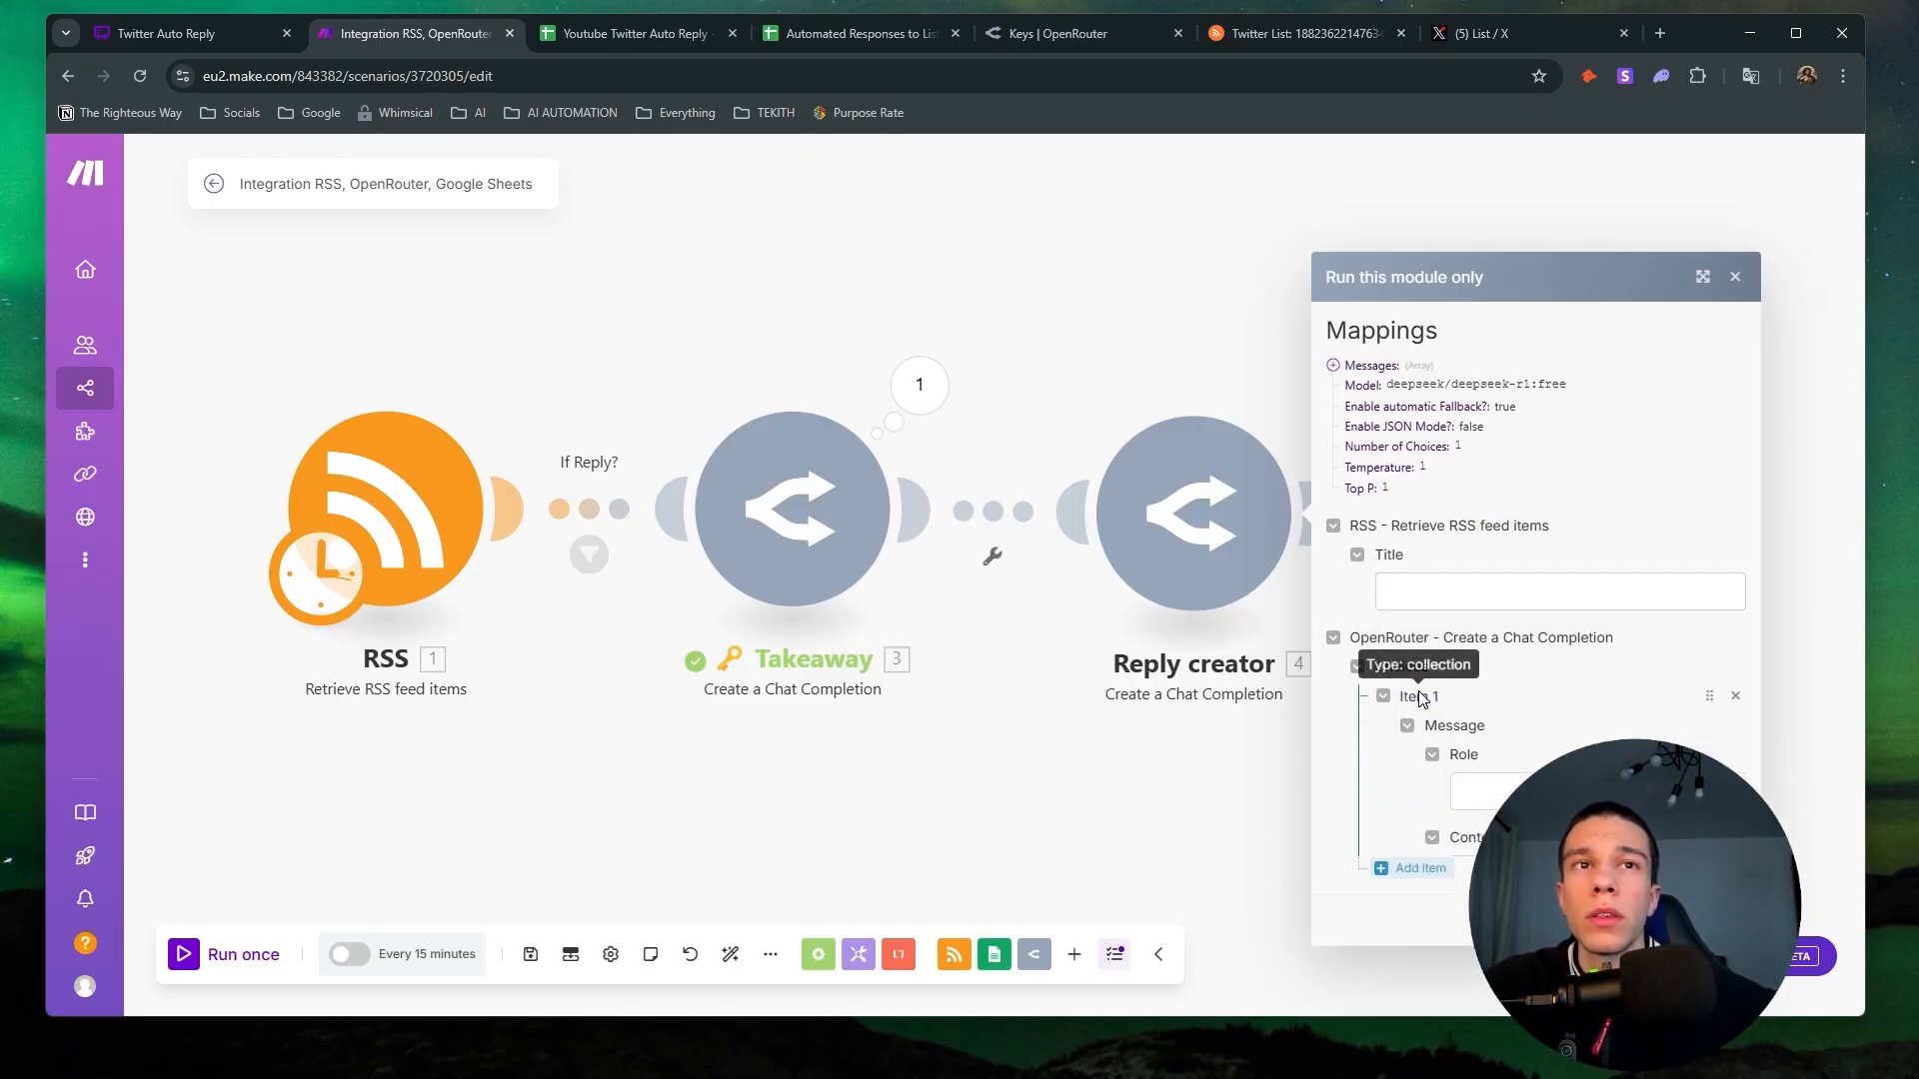
{"action": "left_click", "coordinate": [1507, 677]}
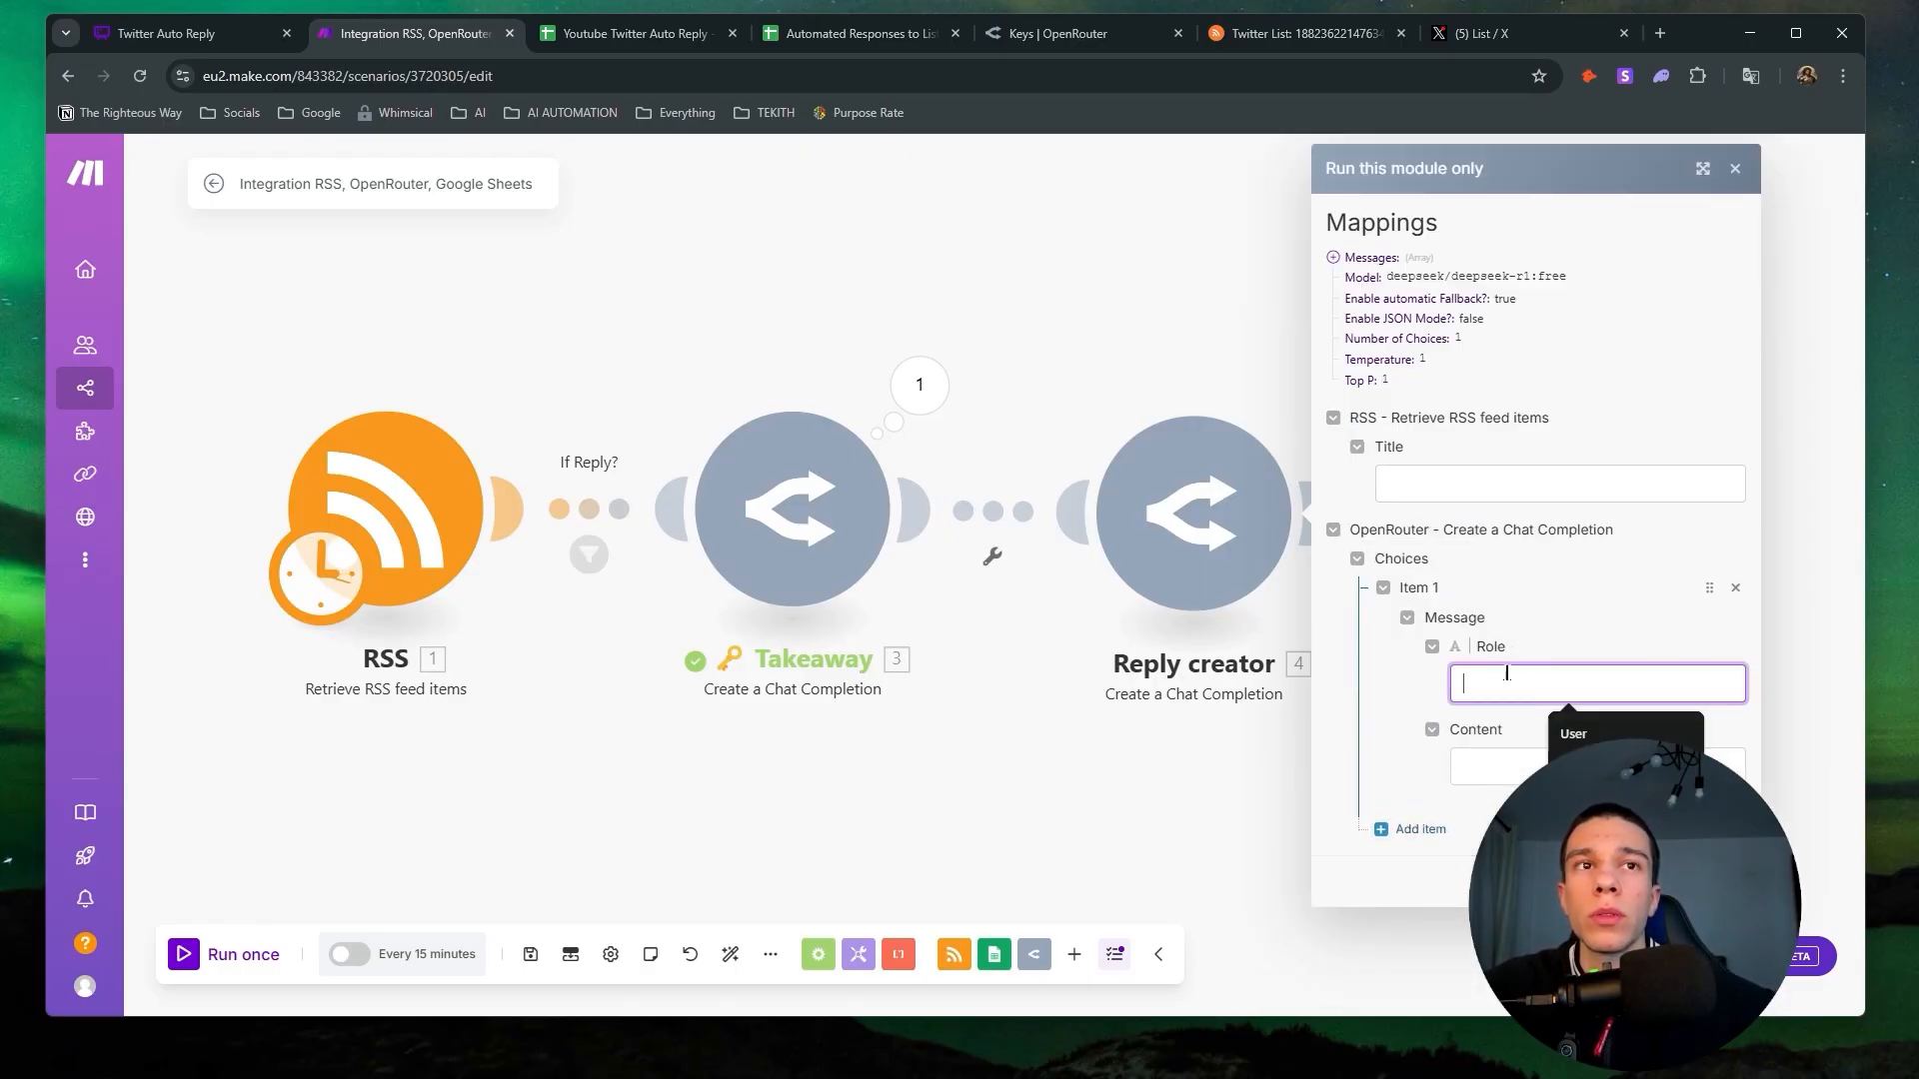
{"action": "left_click", "coordinate": [1575, 736]}
{"action": "key", "text": "Tab"}
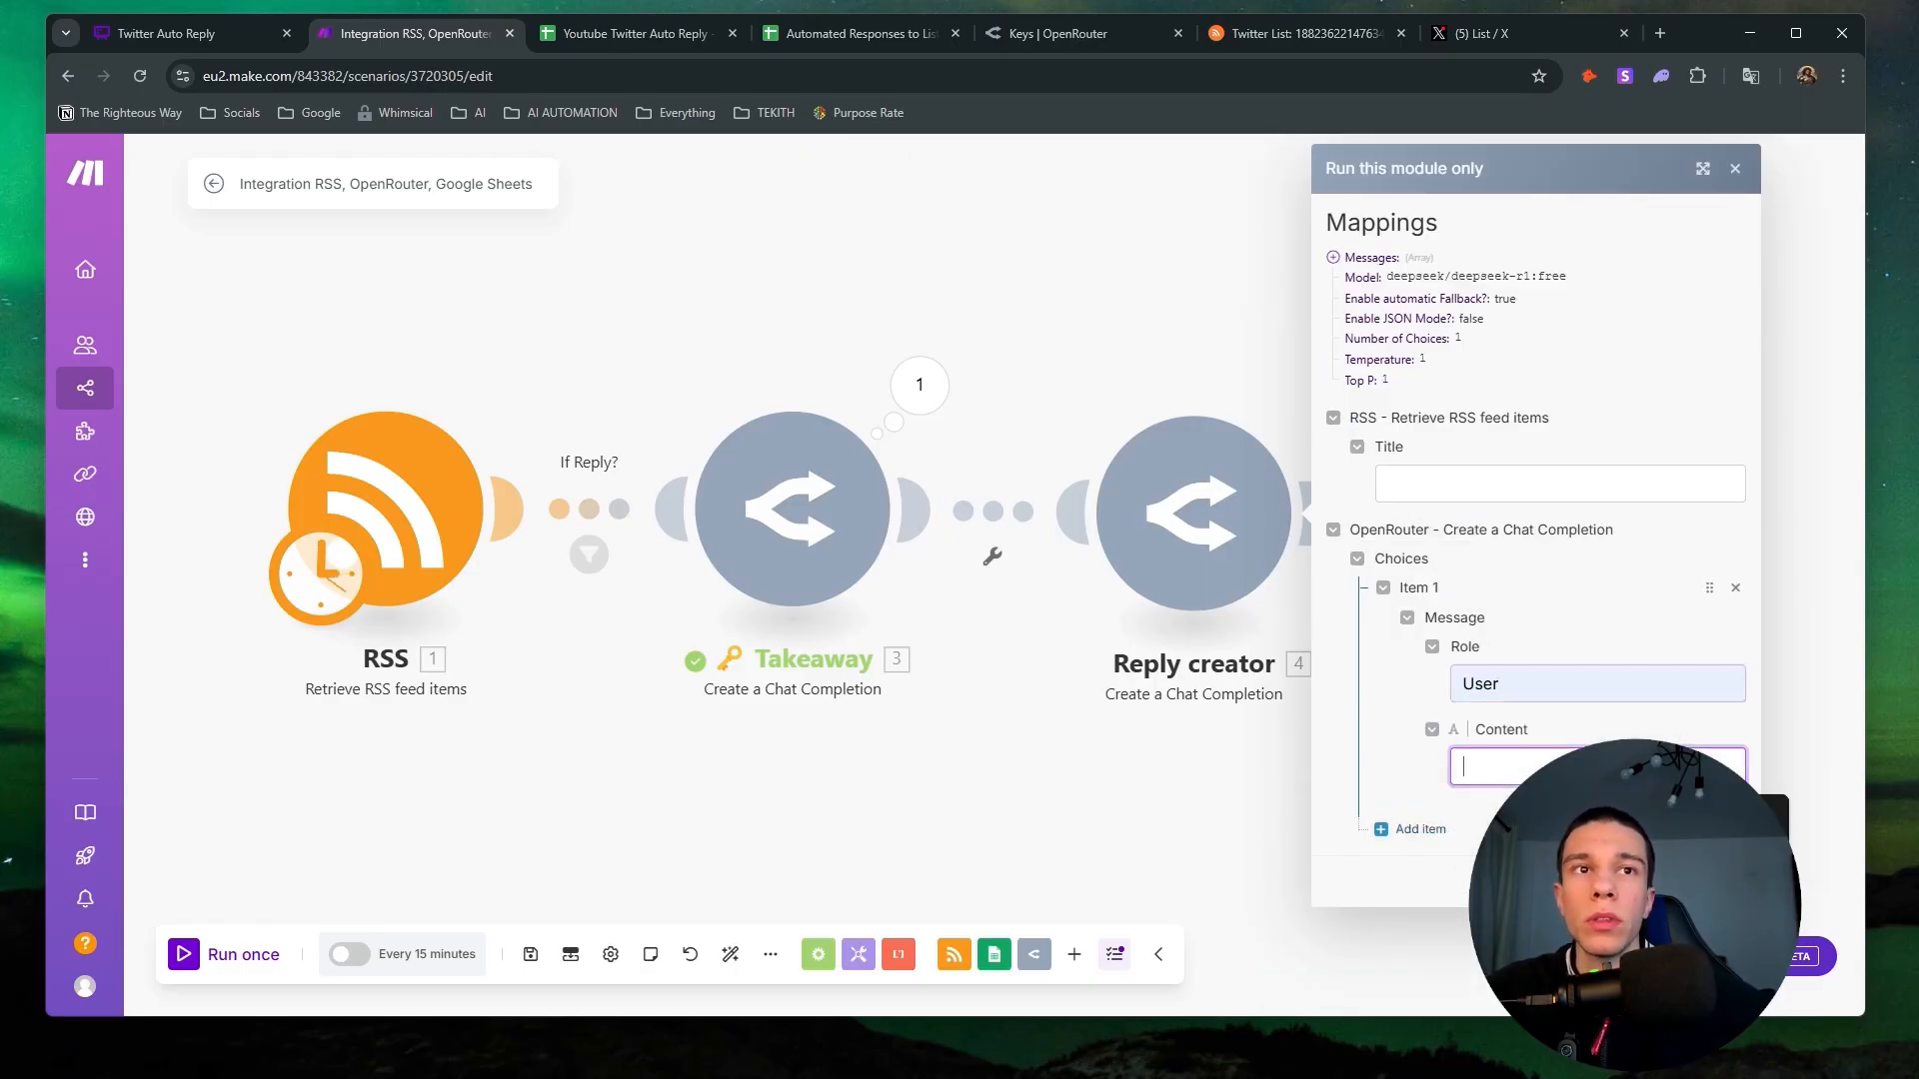
{"action": "double_click", "coordinate": [1507, 684]}
{"action": "key", "text": "BackSpace"}
Paste the takeaway as the choice's message content, and copy the post from the Takeaway run's ninth input message into the RSS Title.
{"action": "key", "text": "Tab"}
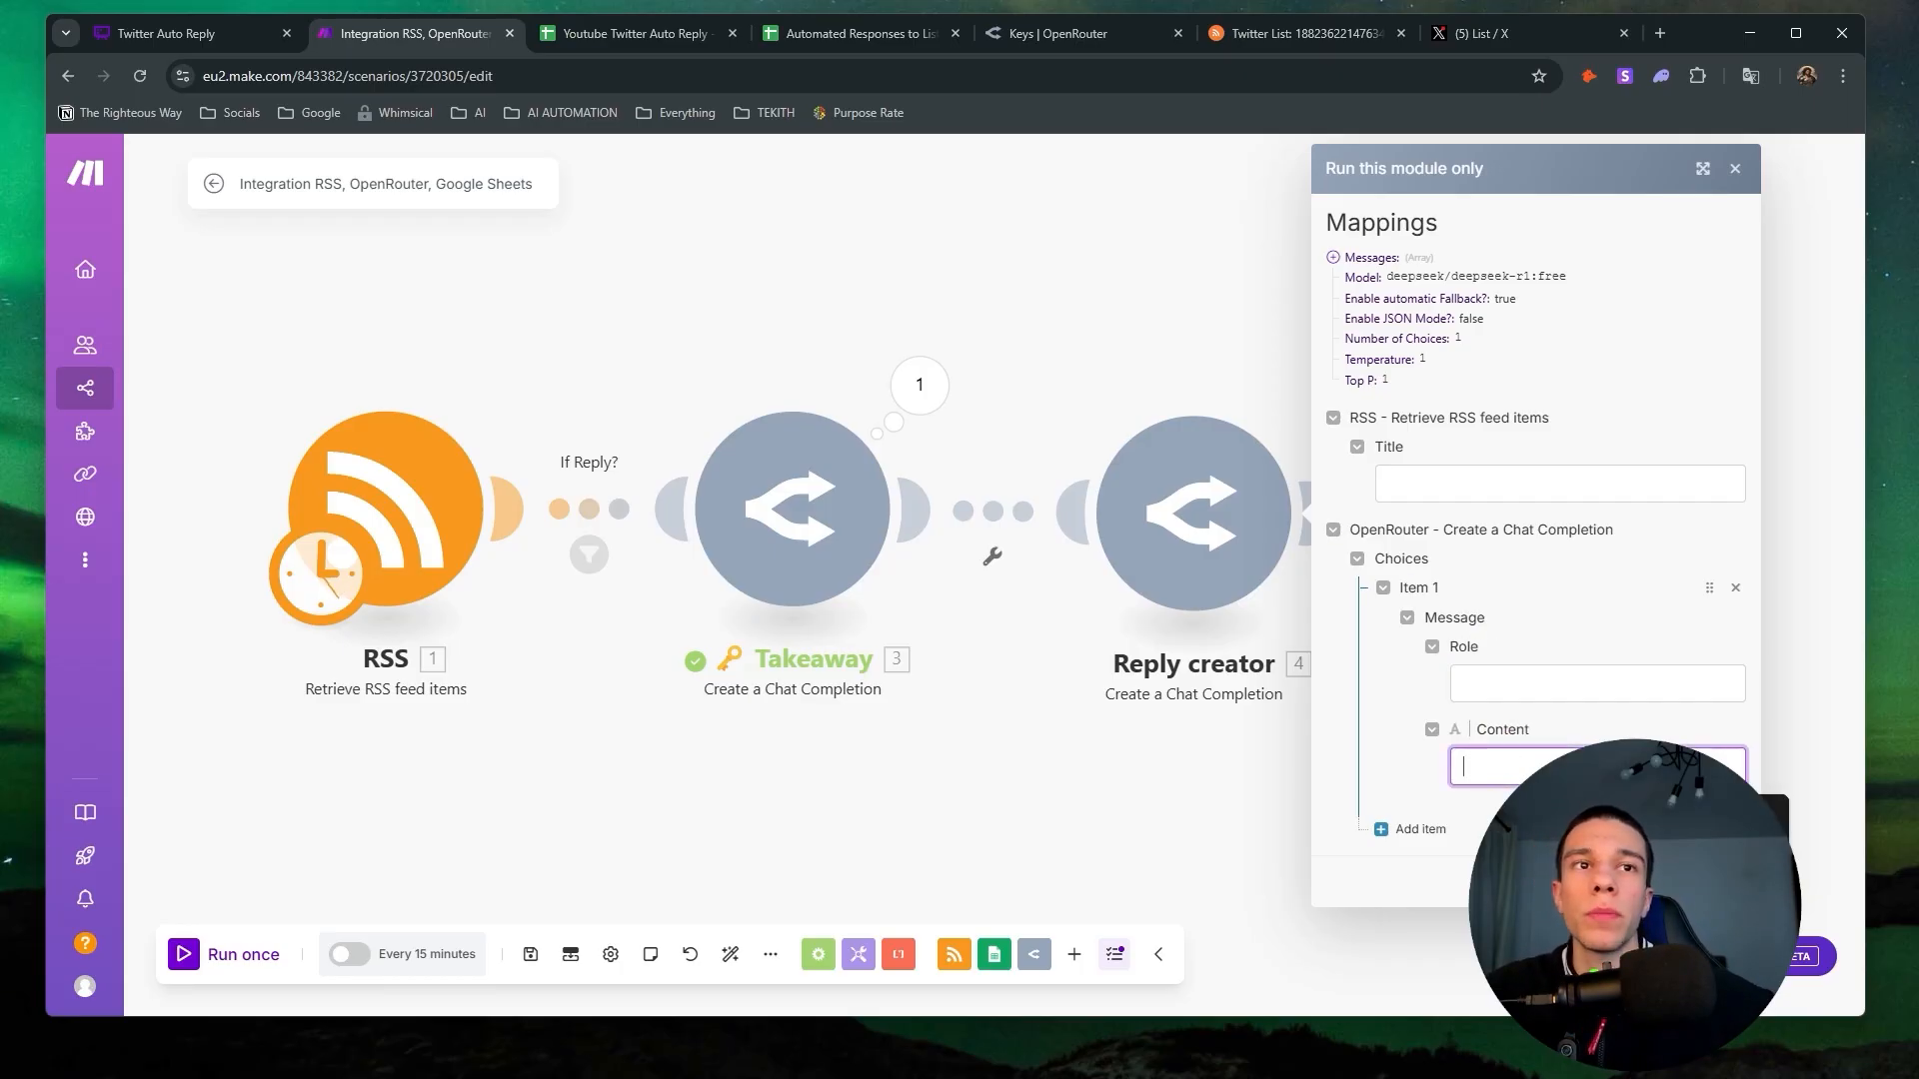
{"action": "key", "text": "ctrl+v"}
{"action": "left_click", "coordinate": [919, 385]}
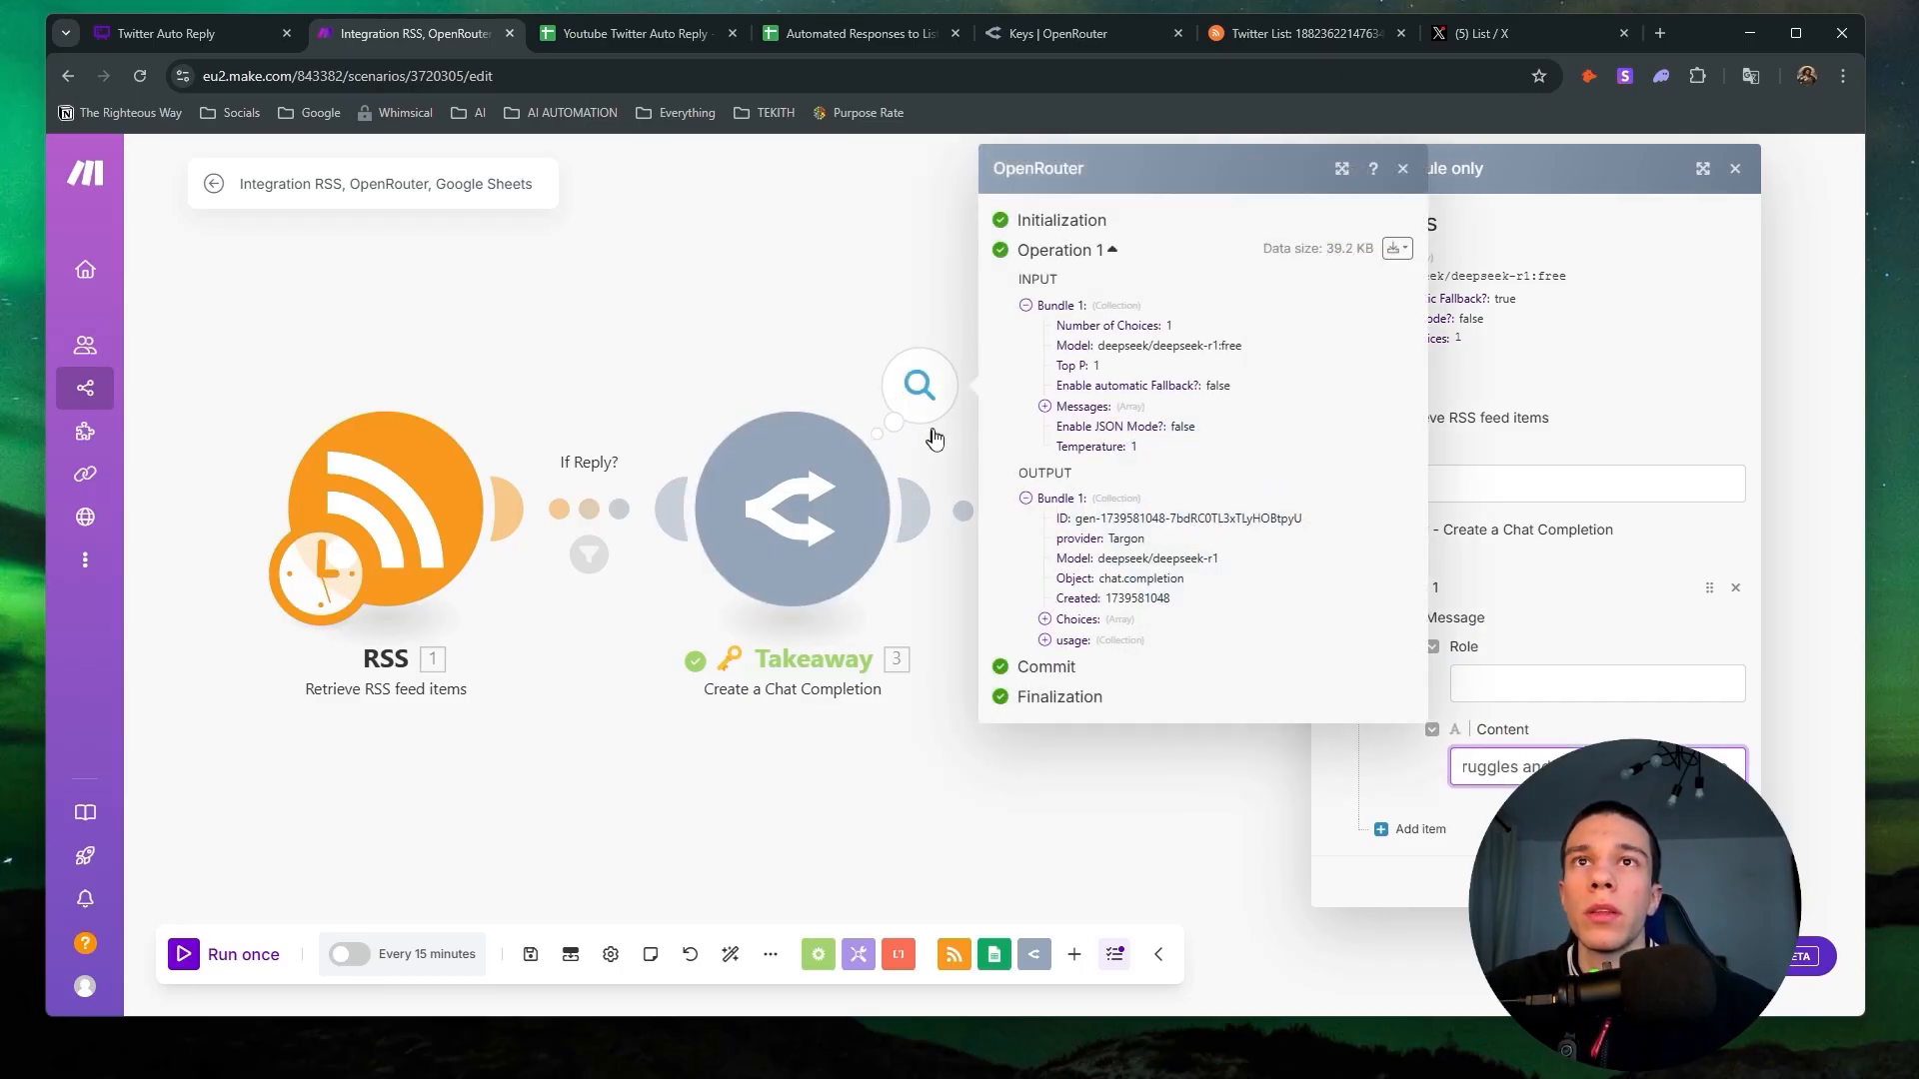
{"action": "left_click", "coordinate": [1045, 406]}
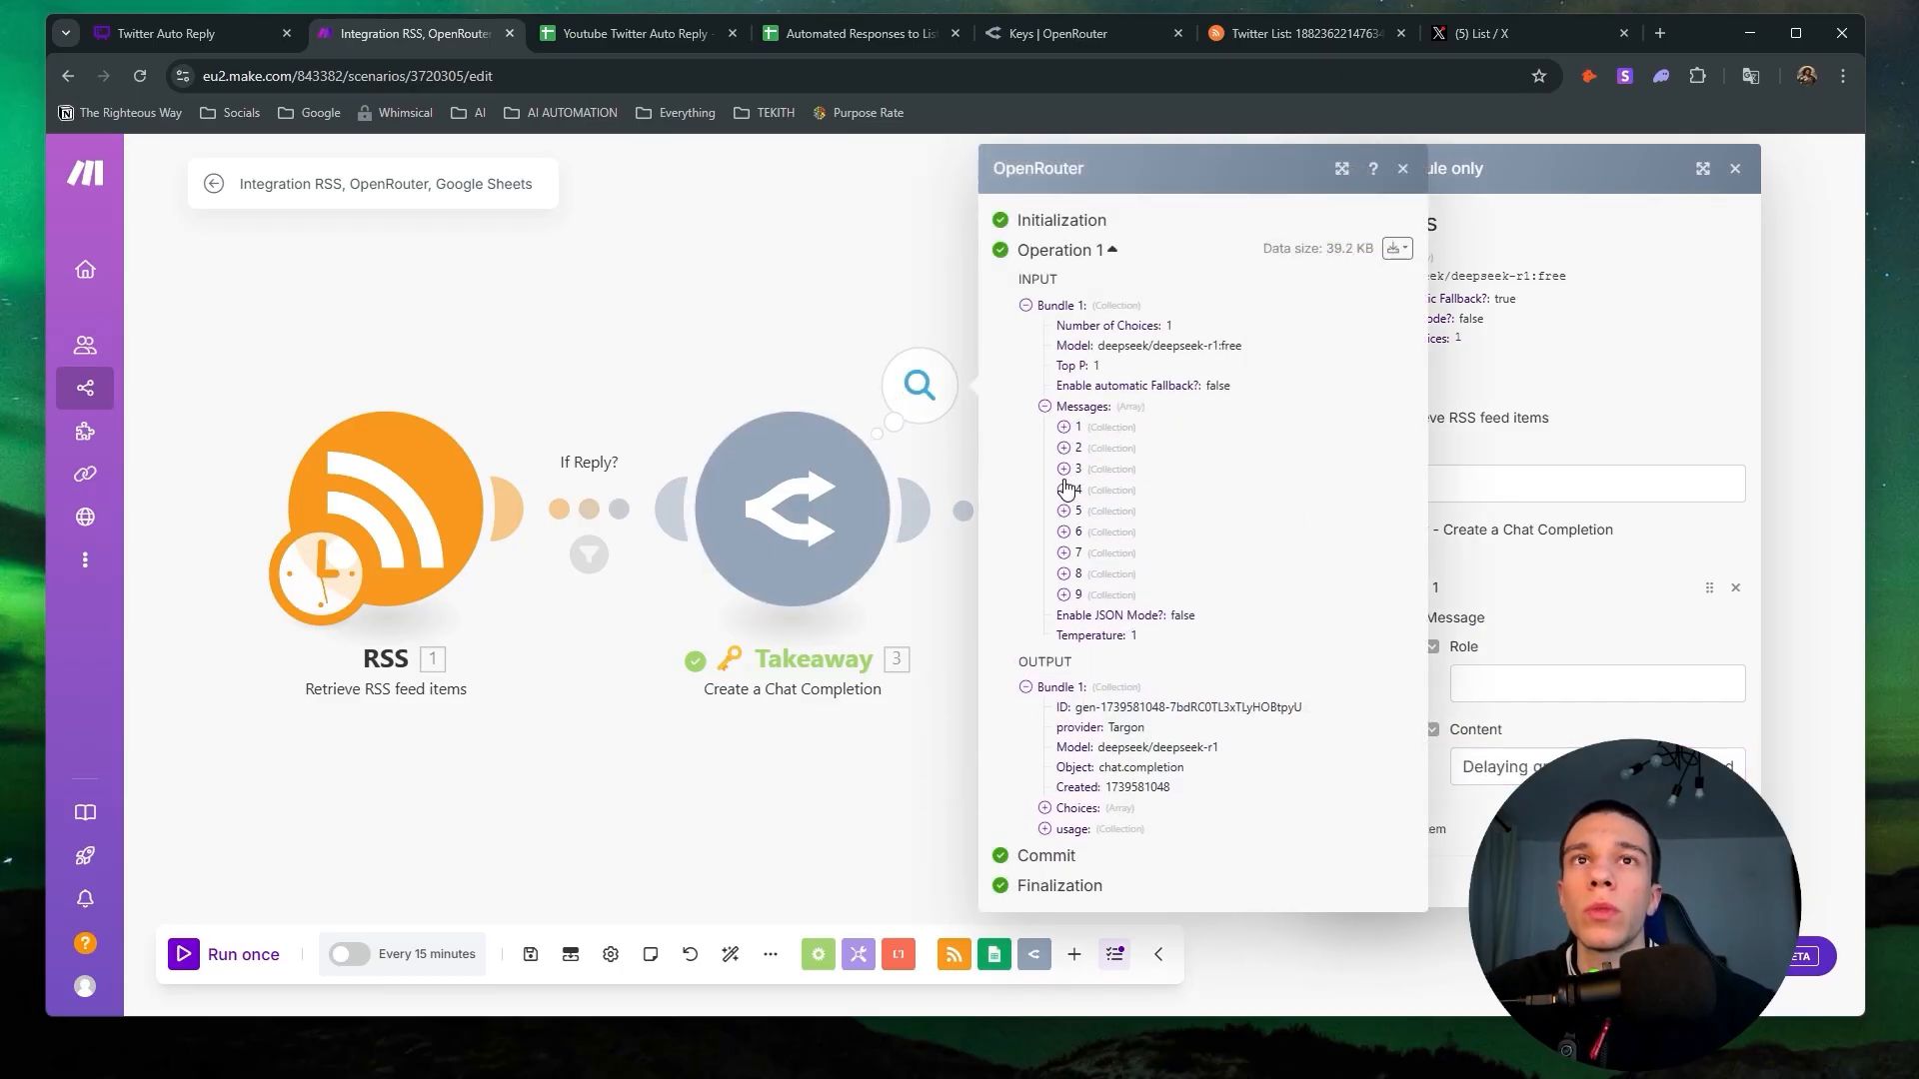
{"action": "left_click", "coordinate": [1063, 595]}
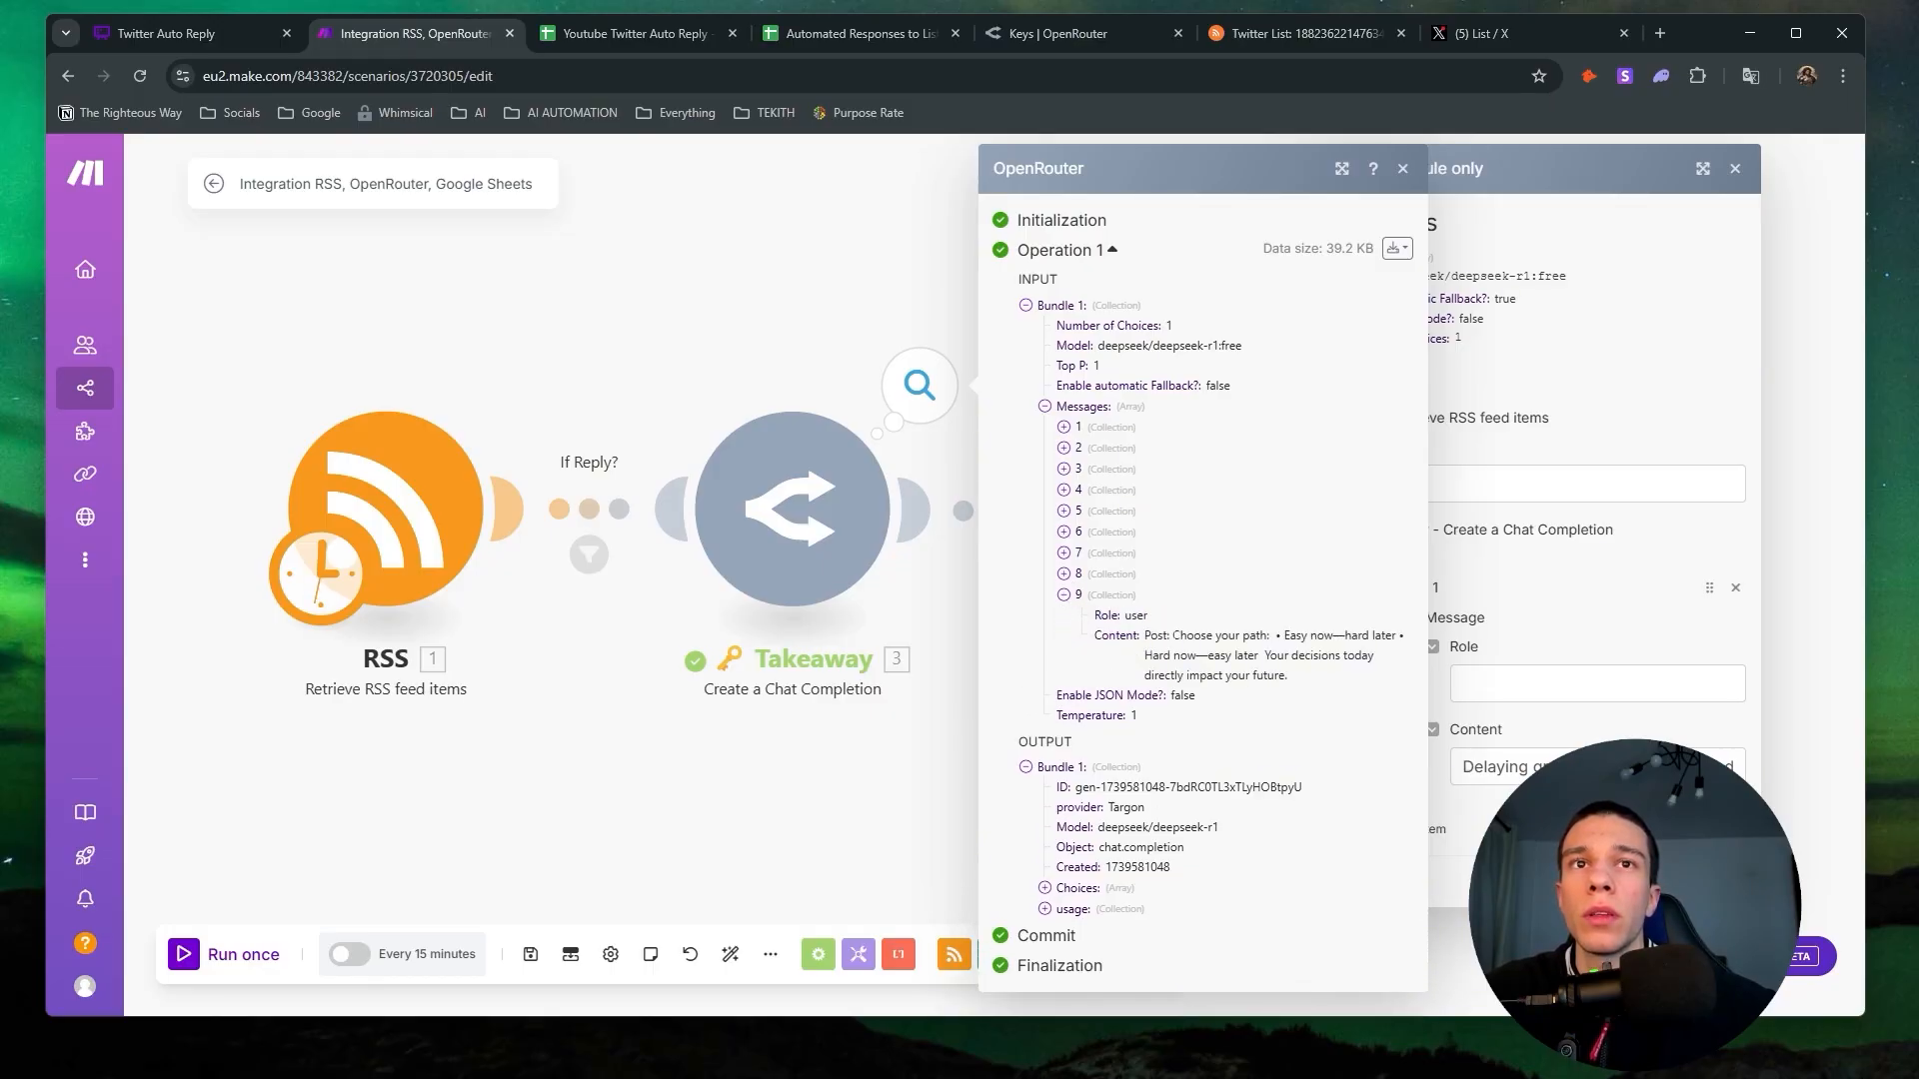
{"action": "left_click_drag", "start_coordinate": [1173, 636], "coordinate": [1300, 680]}
{"action": "key", "text": "ctrl+c"}
{"action": "left_click", "coordinate": [1519, 485]}
{"action": "key", "text": "ctrl+v"}
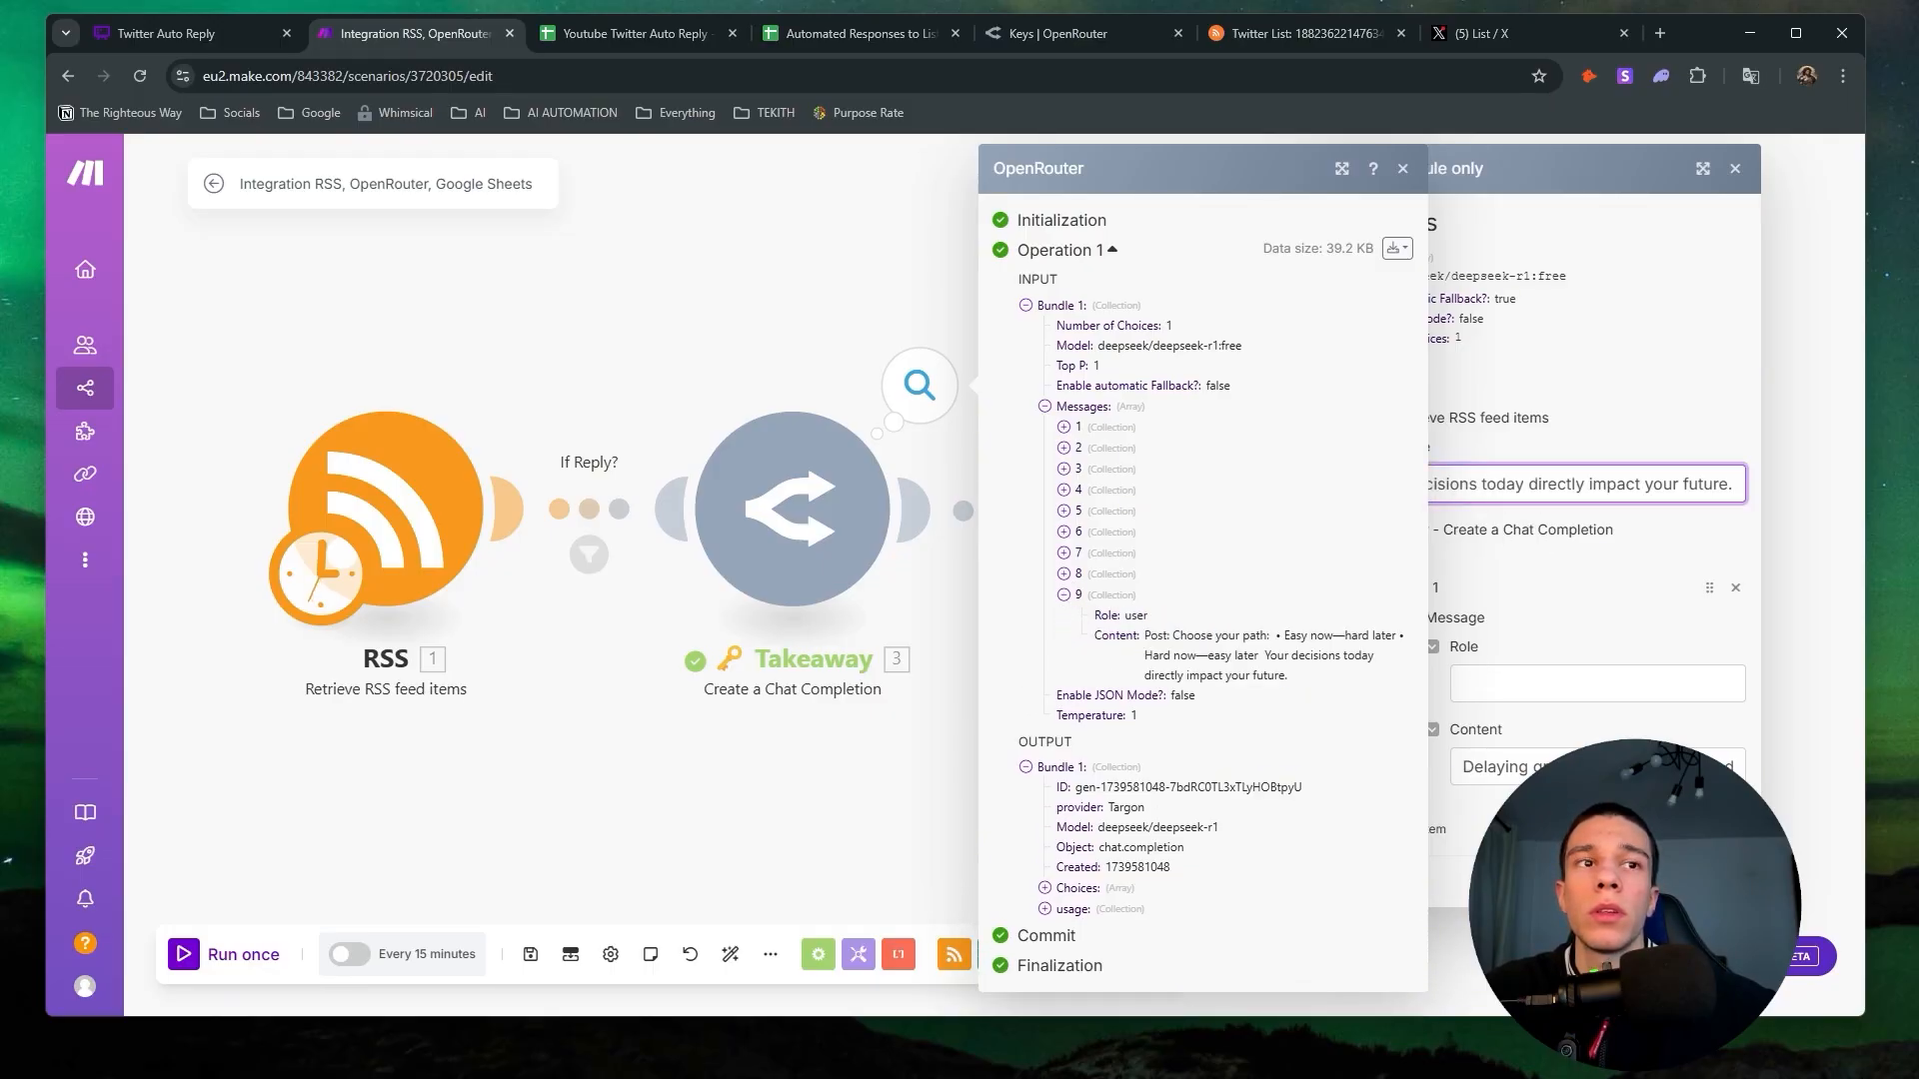
Run the Reply creator module with these values and inspect the message content of its first output choice.
{"action": "left_click", "coordinate": [1715, 882]}
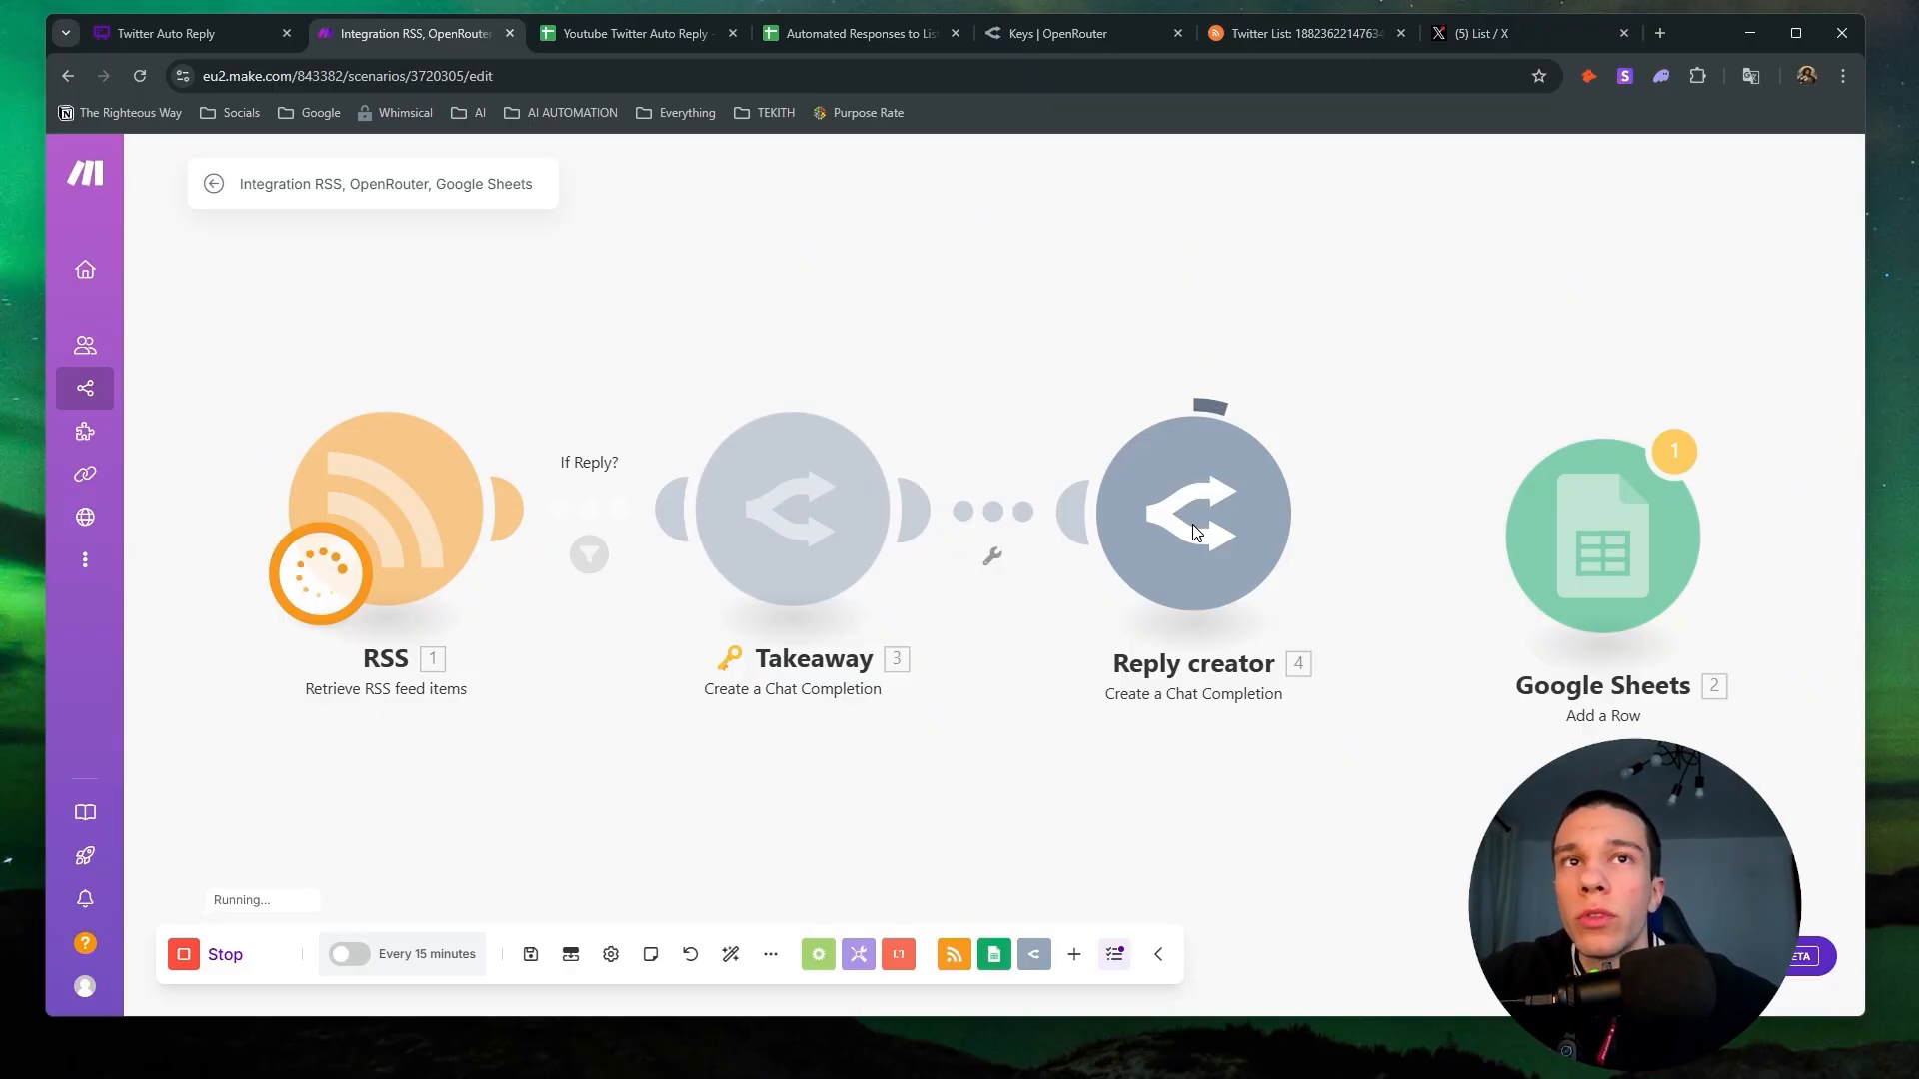
{"action": "left_click", "coordinate": [1445, 619]}
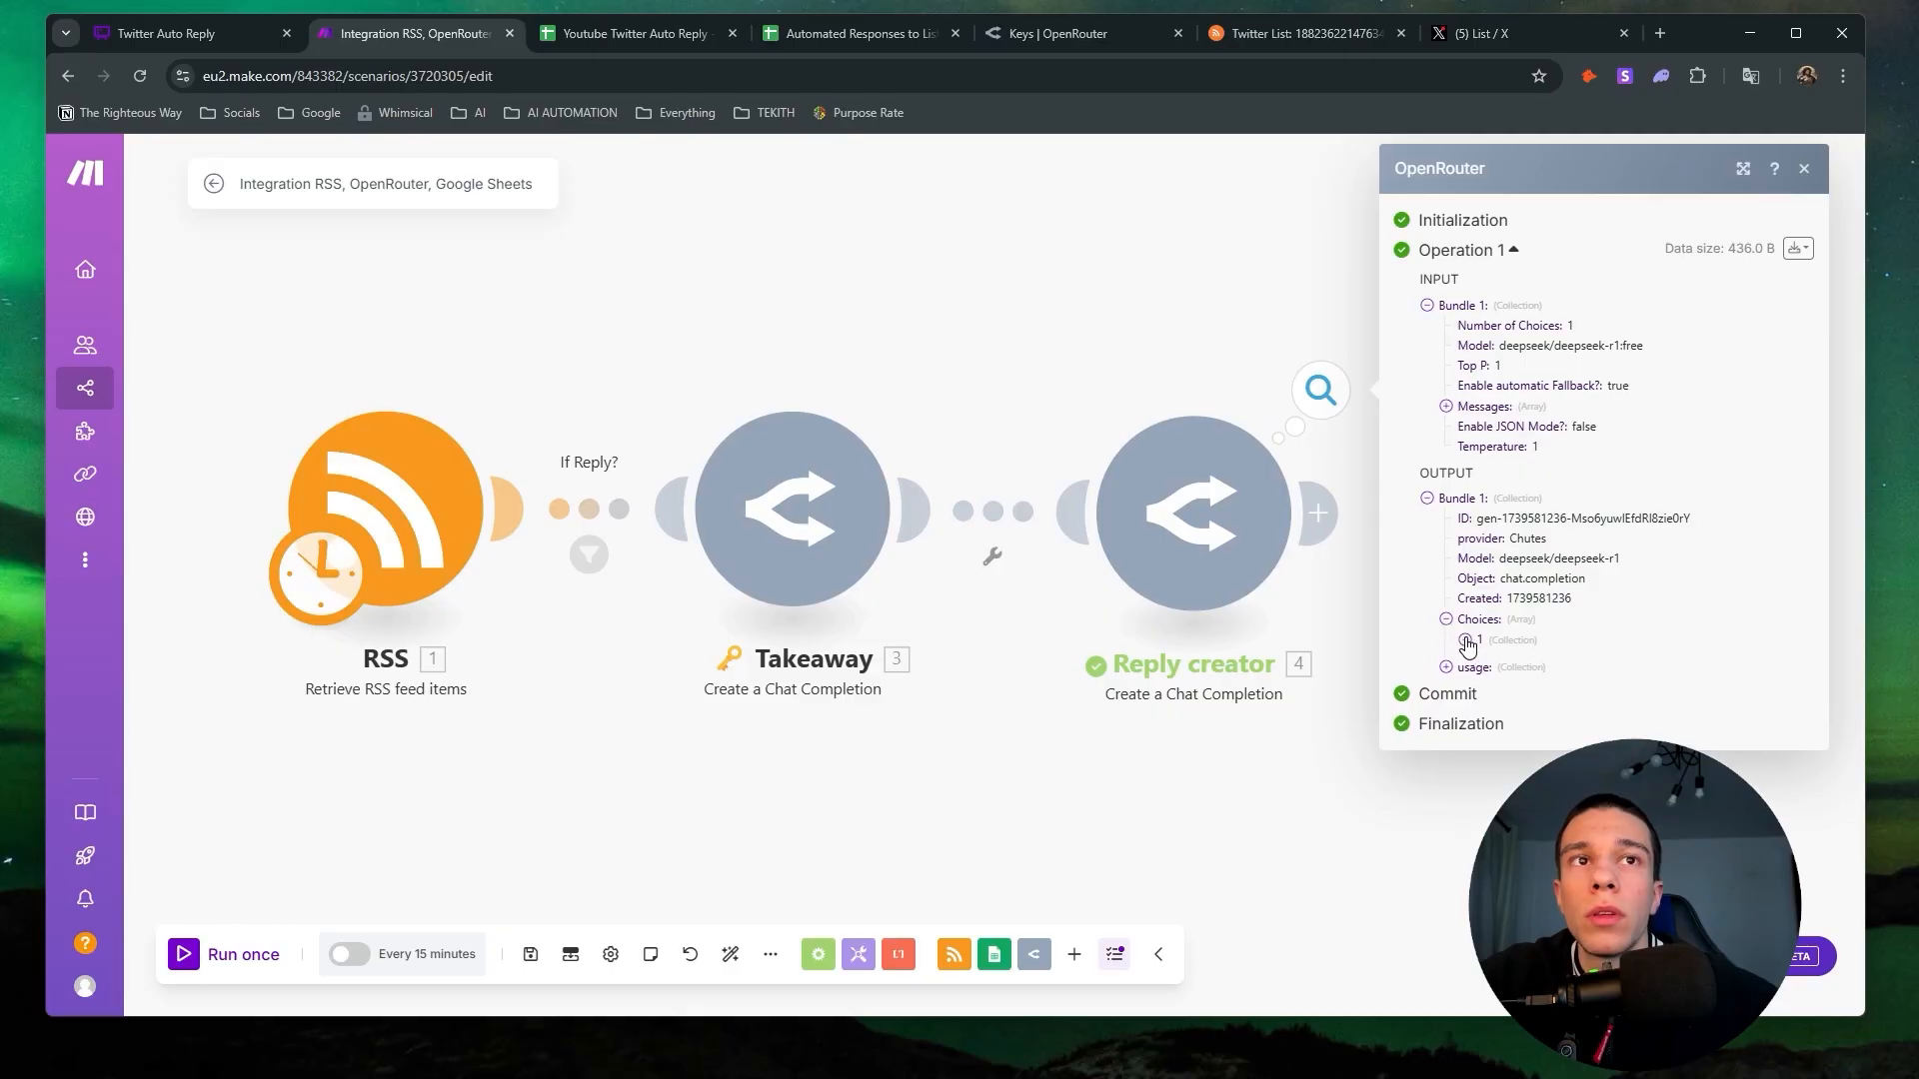
{"action": "left_click", "coordinate": [1465, 640]}
{"action": "left_click", "coordinate": [1484, 742]}
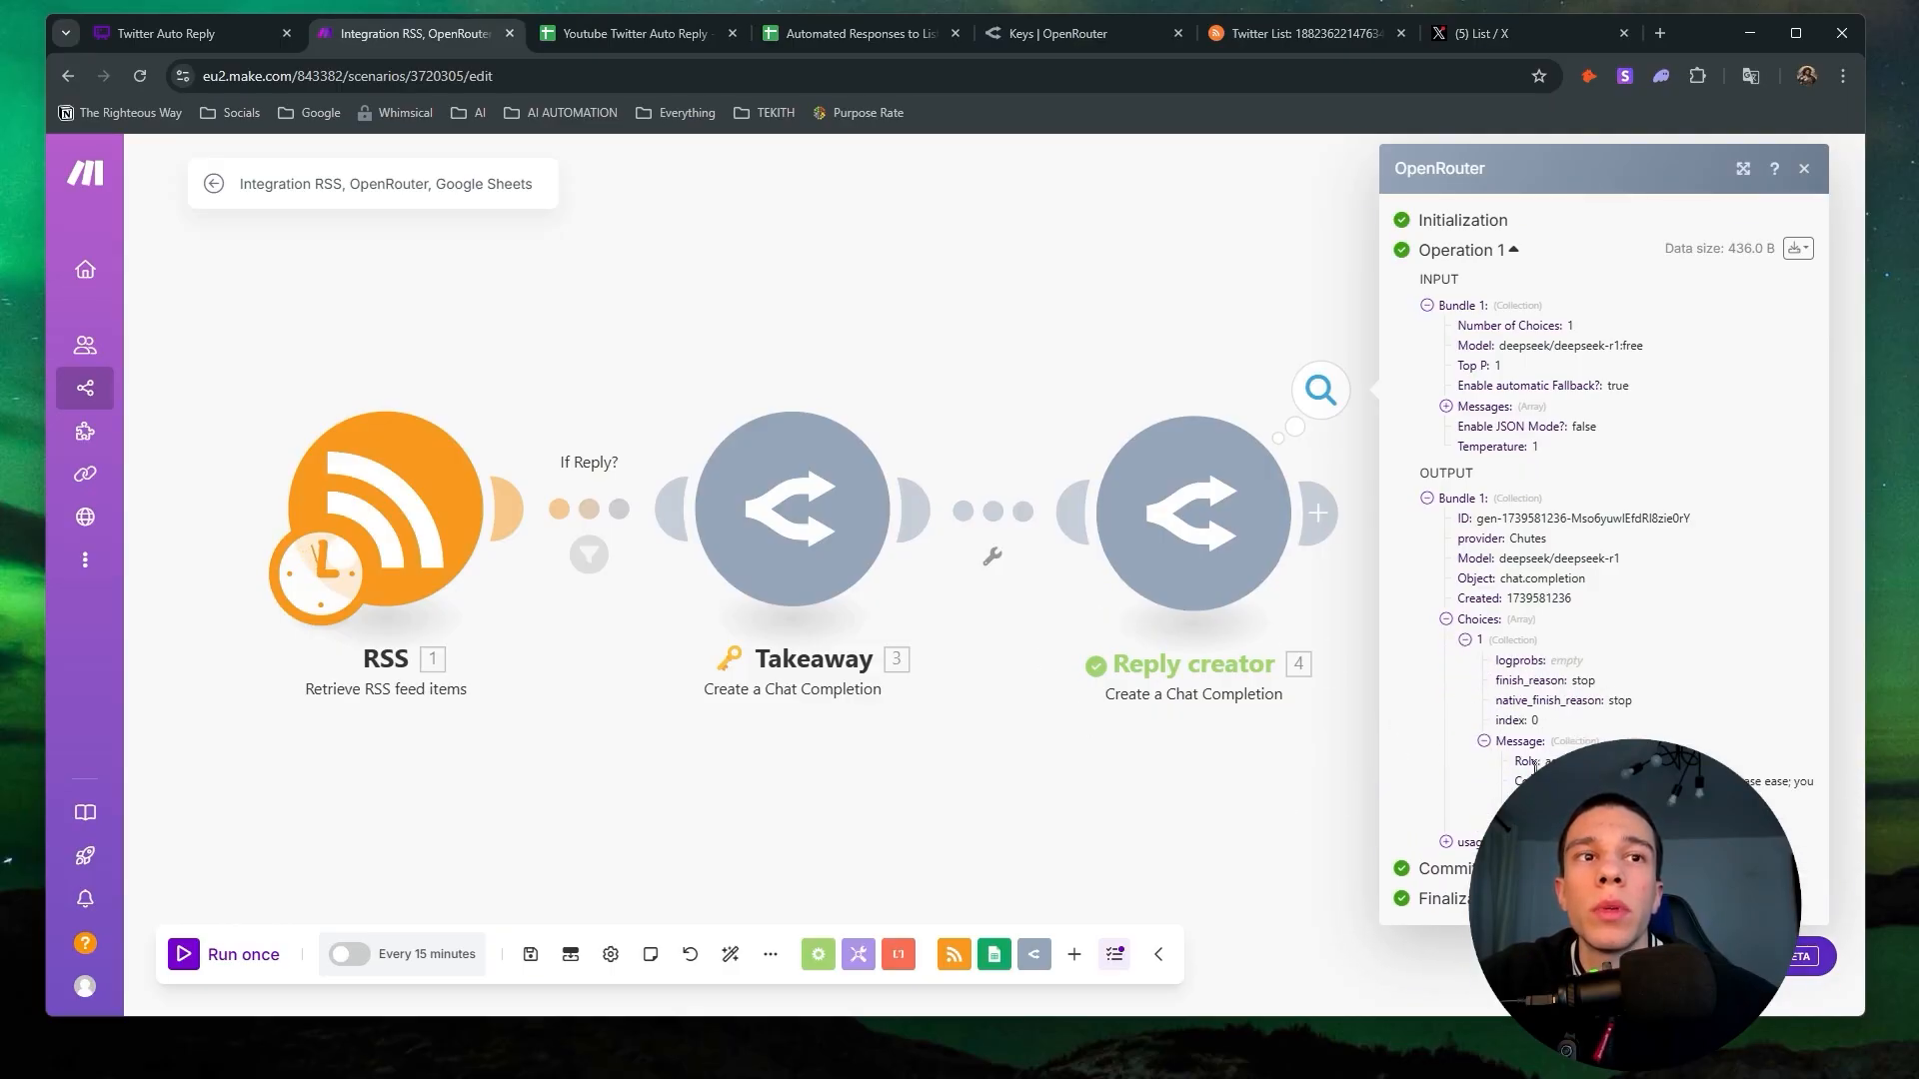
{"action": "left_click_drag", "start_coordinate": [1567, 782], "coordinate": [1659, 802]}
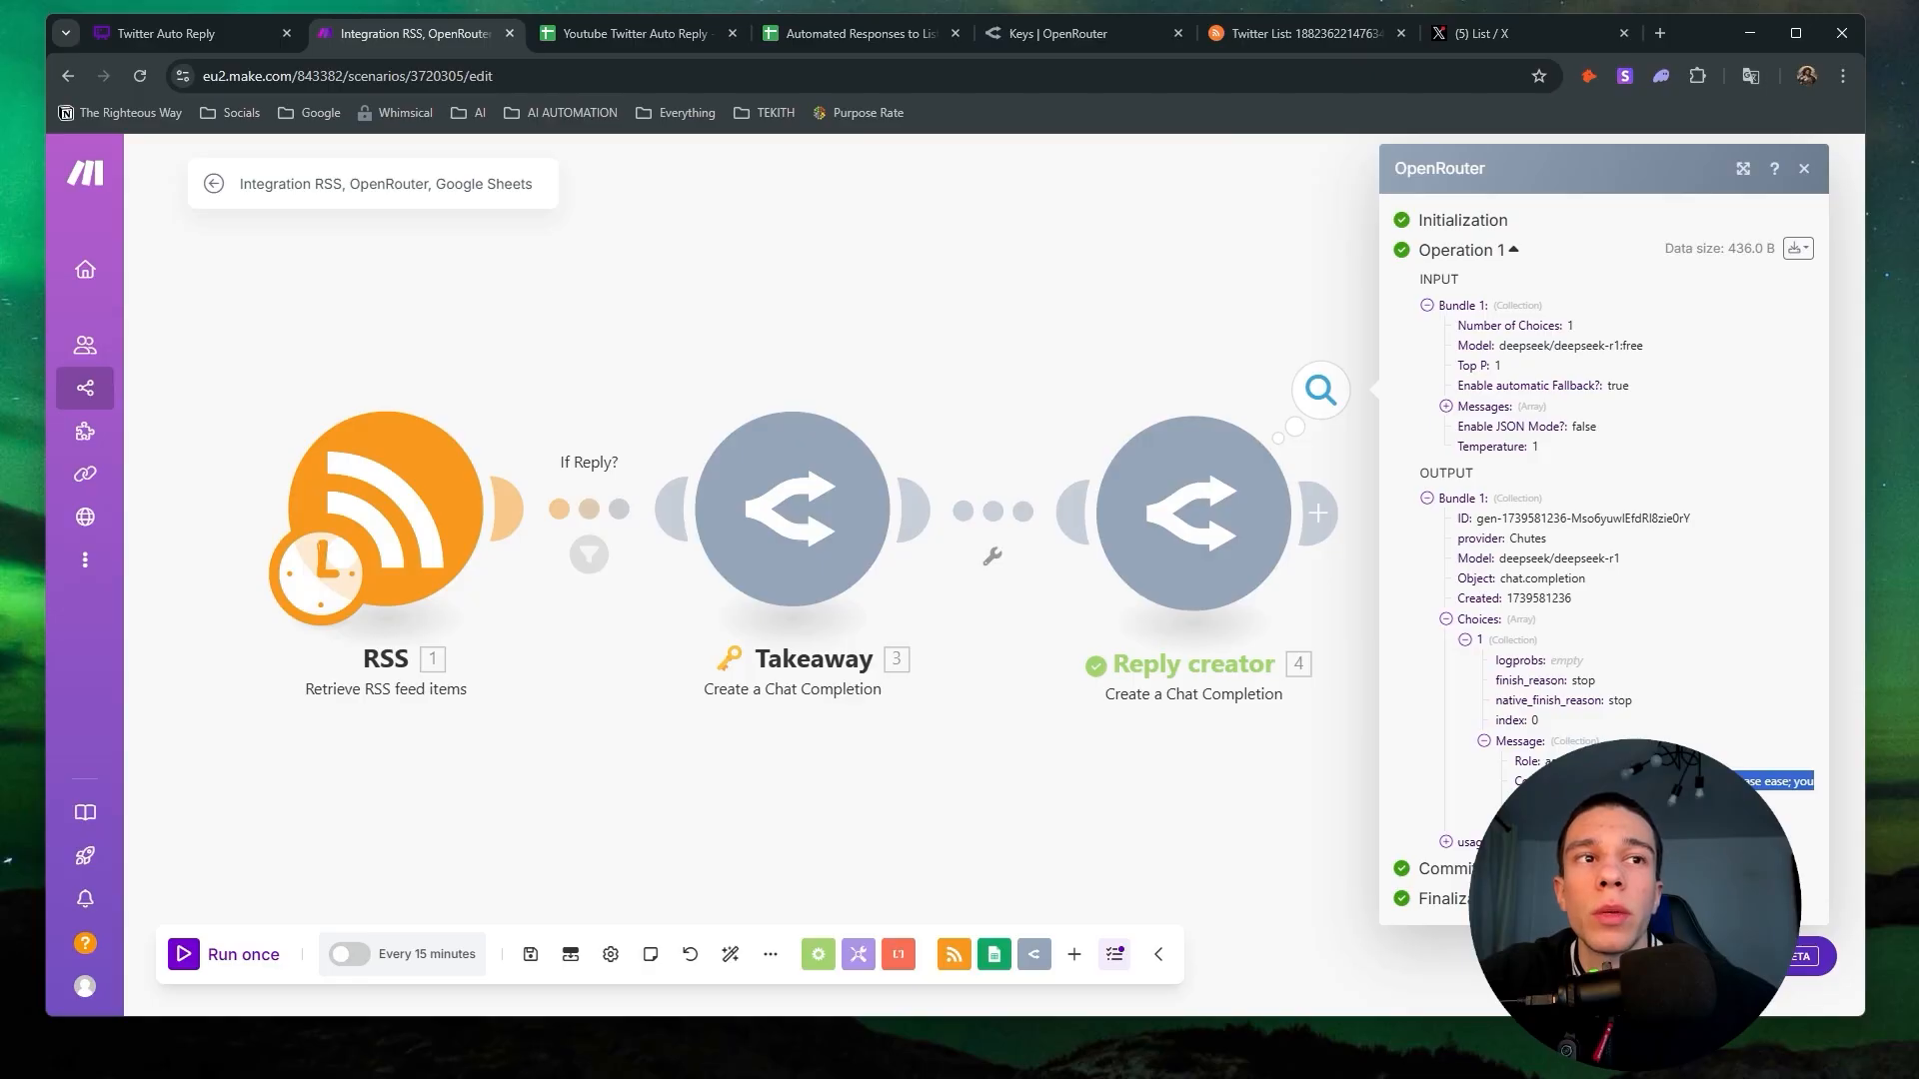
{"action": "left_click", "coordinate": [1771, 785]}
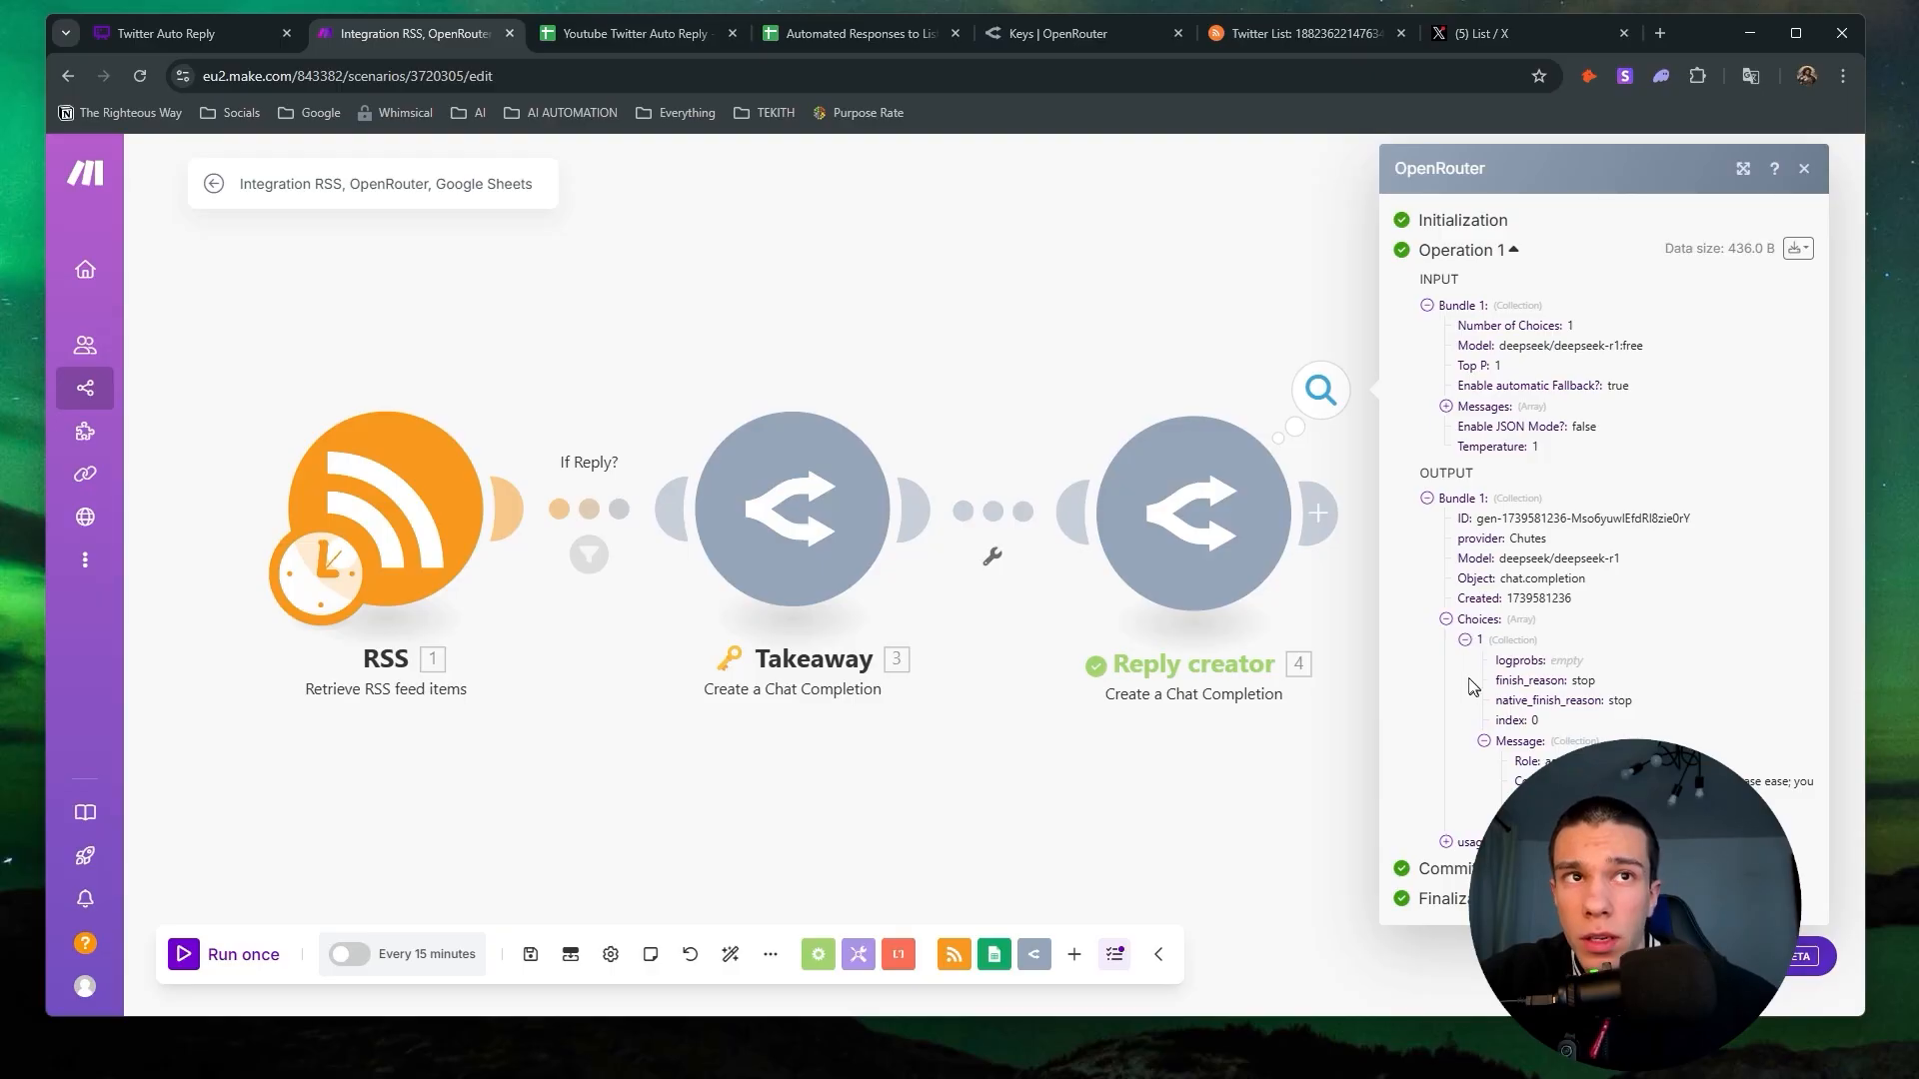
Compare the post and key takeaway in the Reply creator run's third input message with the generated reply.
{"action": "left_click", "coordinate": [1446, 407]}
{"action": "left_click", "coordinate": [1466, 468]}
{"action": "left_click", "coordinate": [1466, 448]}
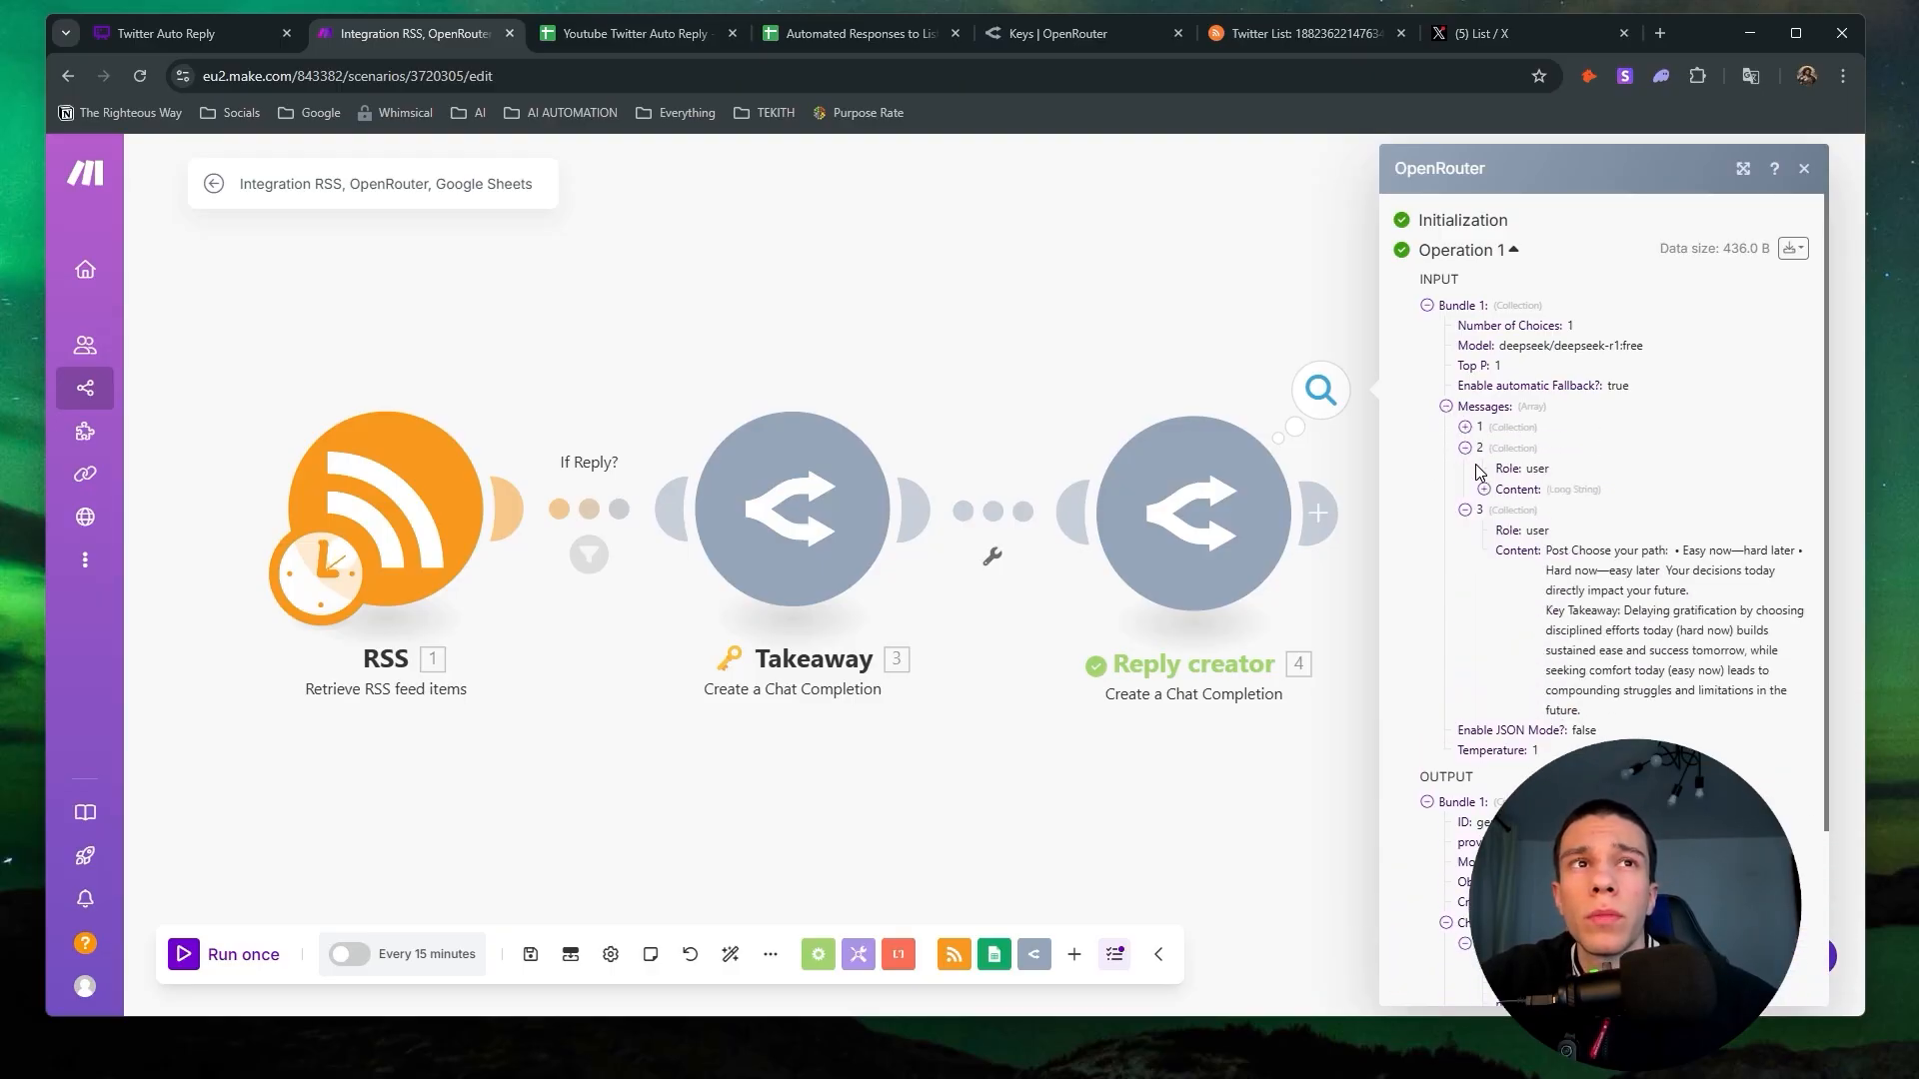
{"action": "left_click_drag", "start_coordinate": [1575, 551], "coordinate": [1675, 550]}
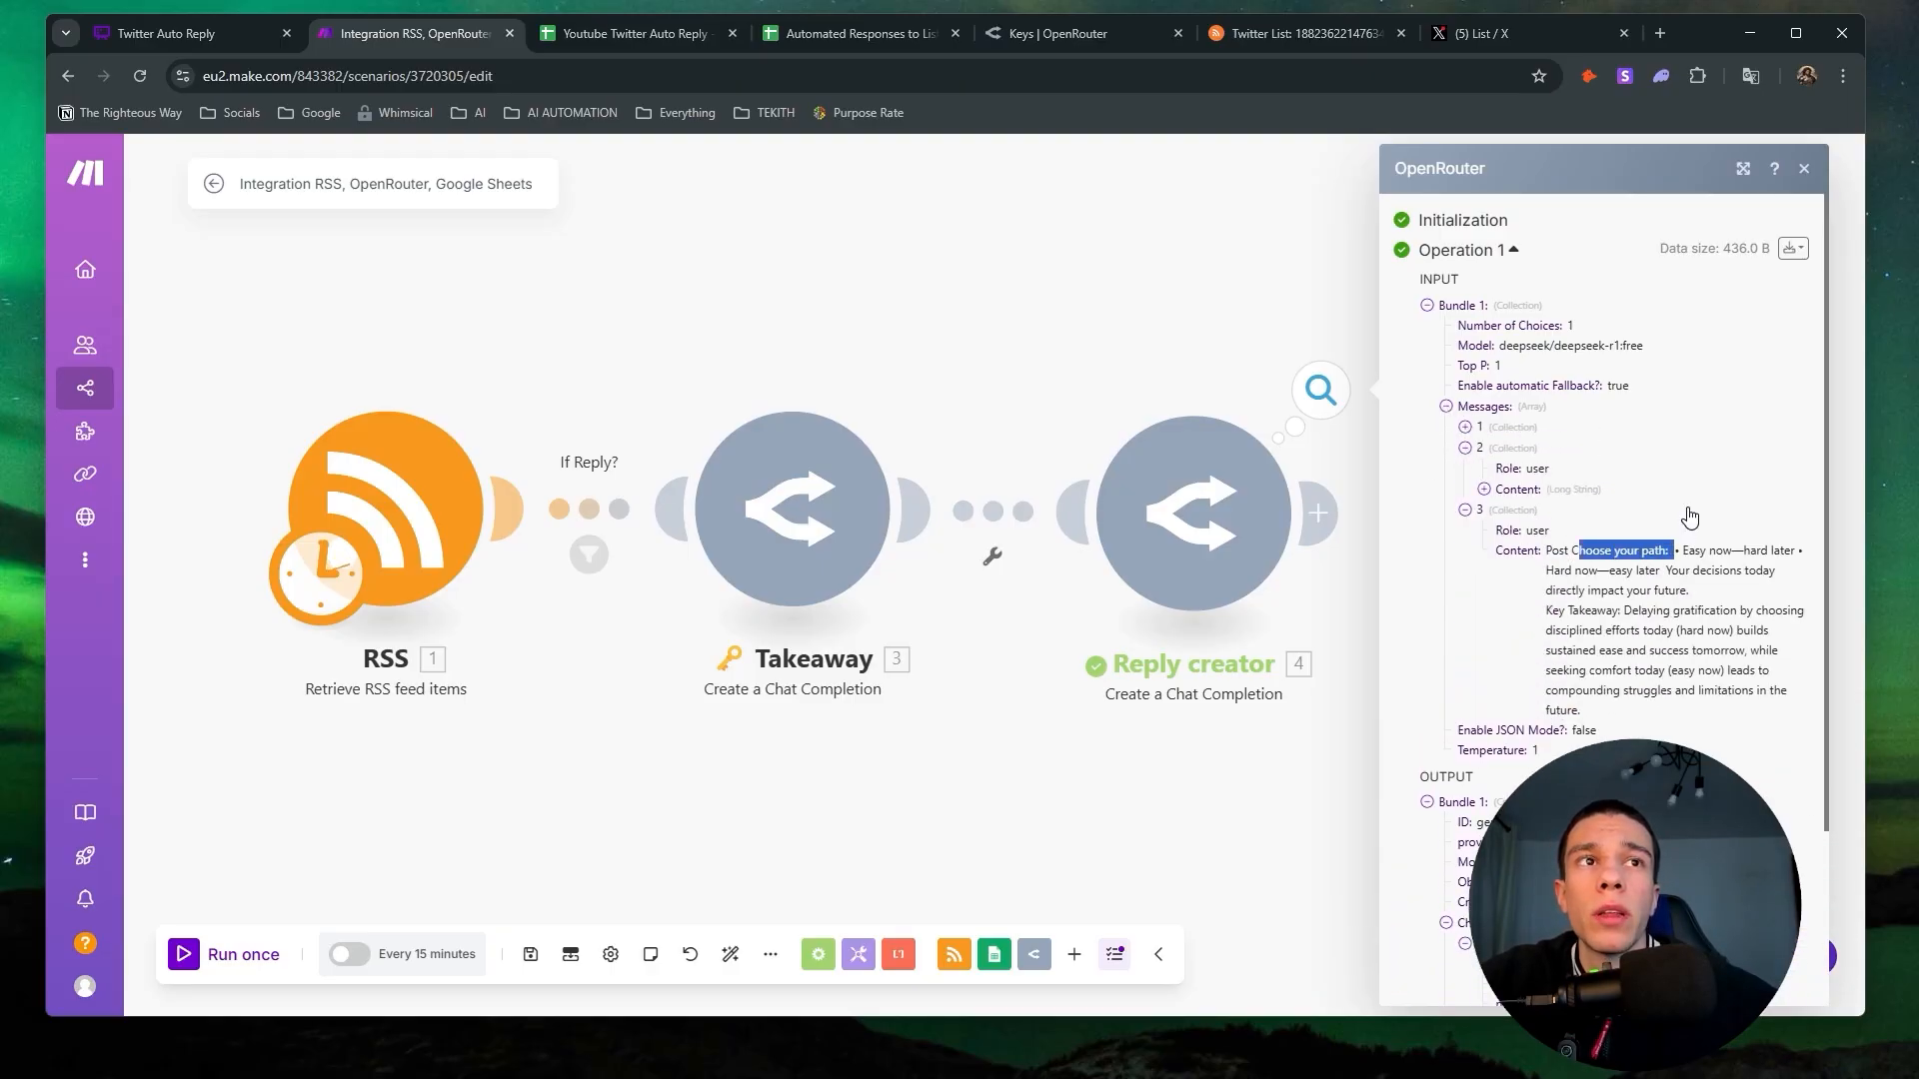
{"action": "scroll", "coordinate": [1688, 517], "scroll_direction": "down", "scroll_amount": 1}
{"action": "left_click_drag", "start_coordinate": [1706, 451], "coordinate": [1803, 451]}
{"action": "left_click_drag", "start_coordinate": [1555, 471], "coordinate": [1772, 471]}
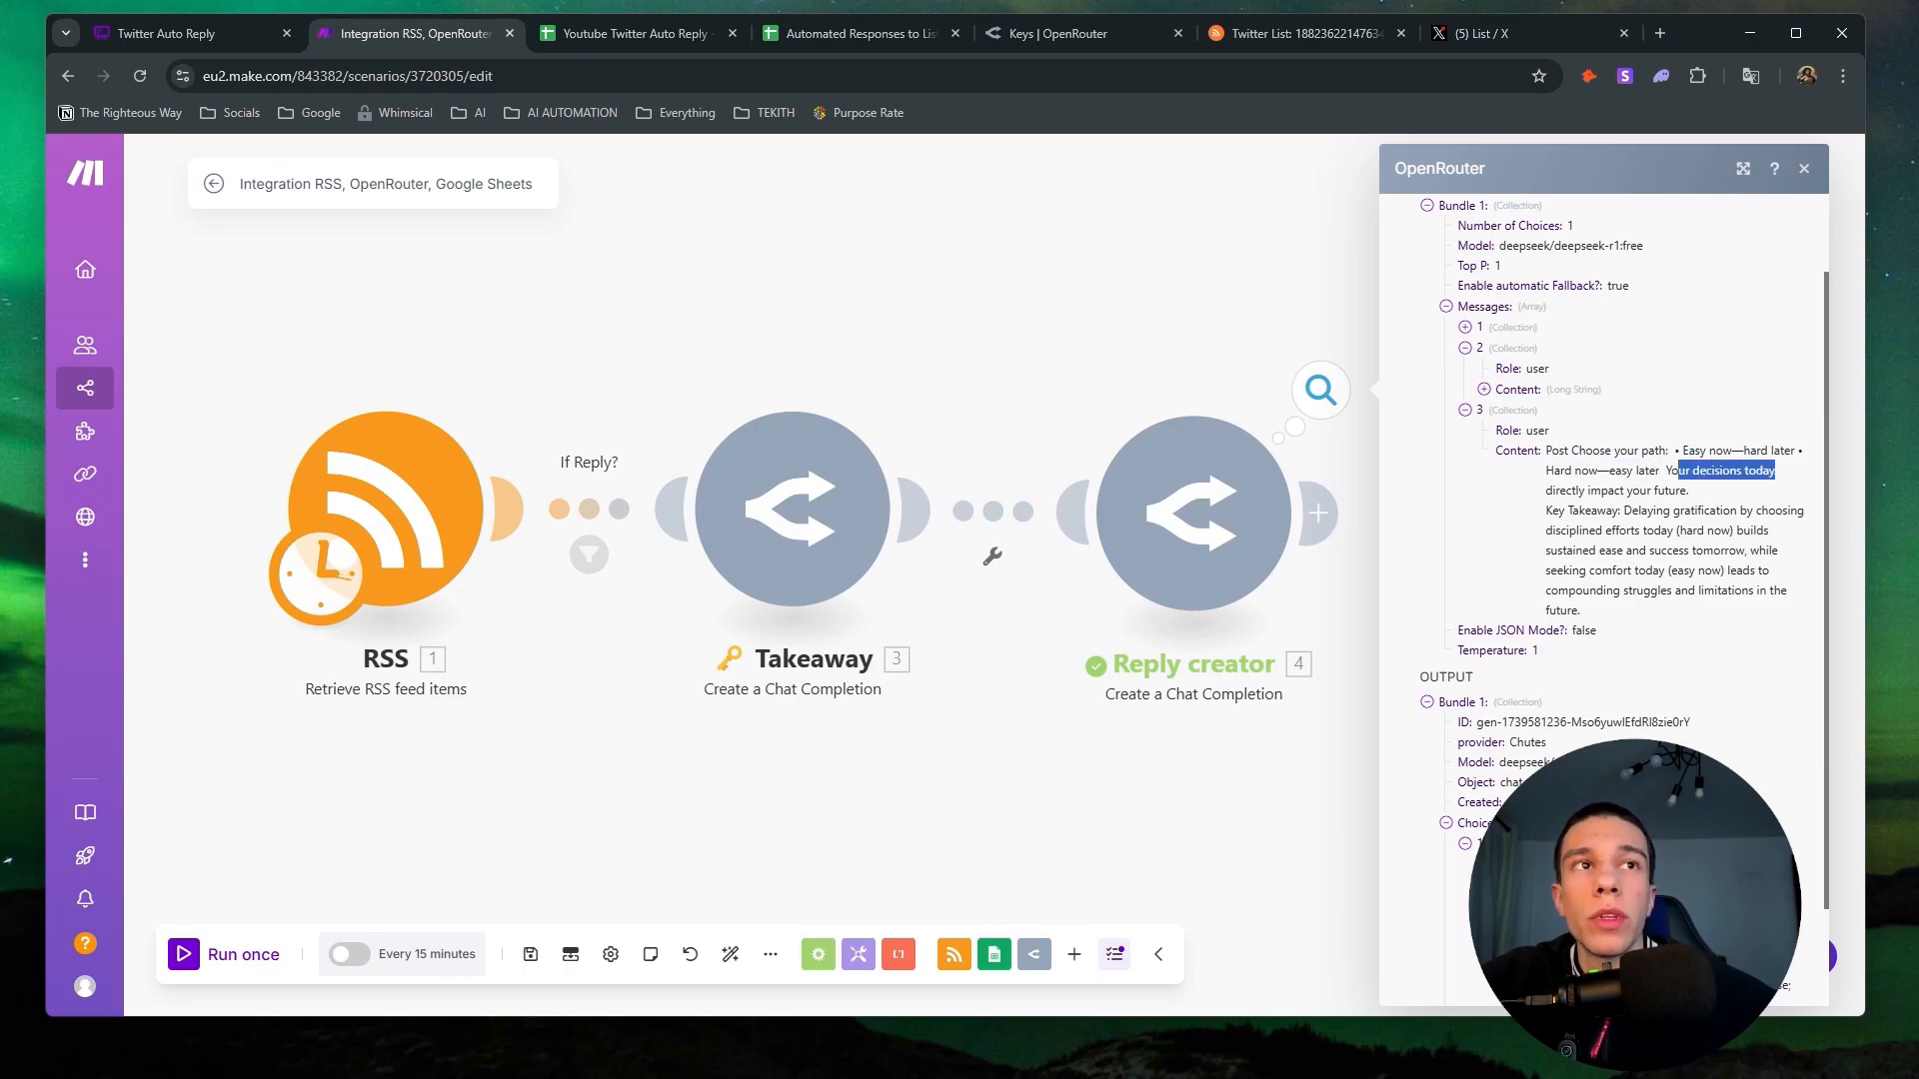
{"action": "left_click_drag", "start_coordinate": [1559, 491], "coordinate": [1691, 493]}
{"action": "scroll", "coordinate": [1789, 784], "scroll_direction": "down", "scroll_amount": 1}
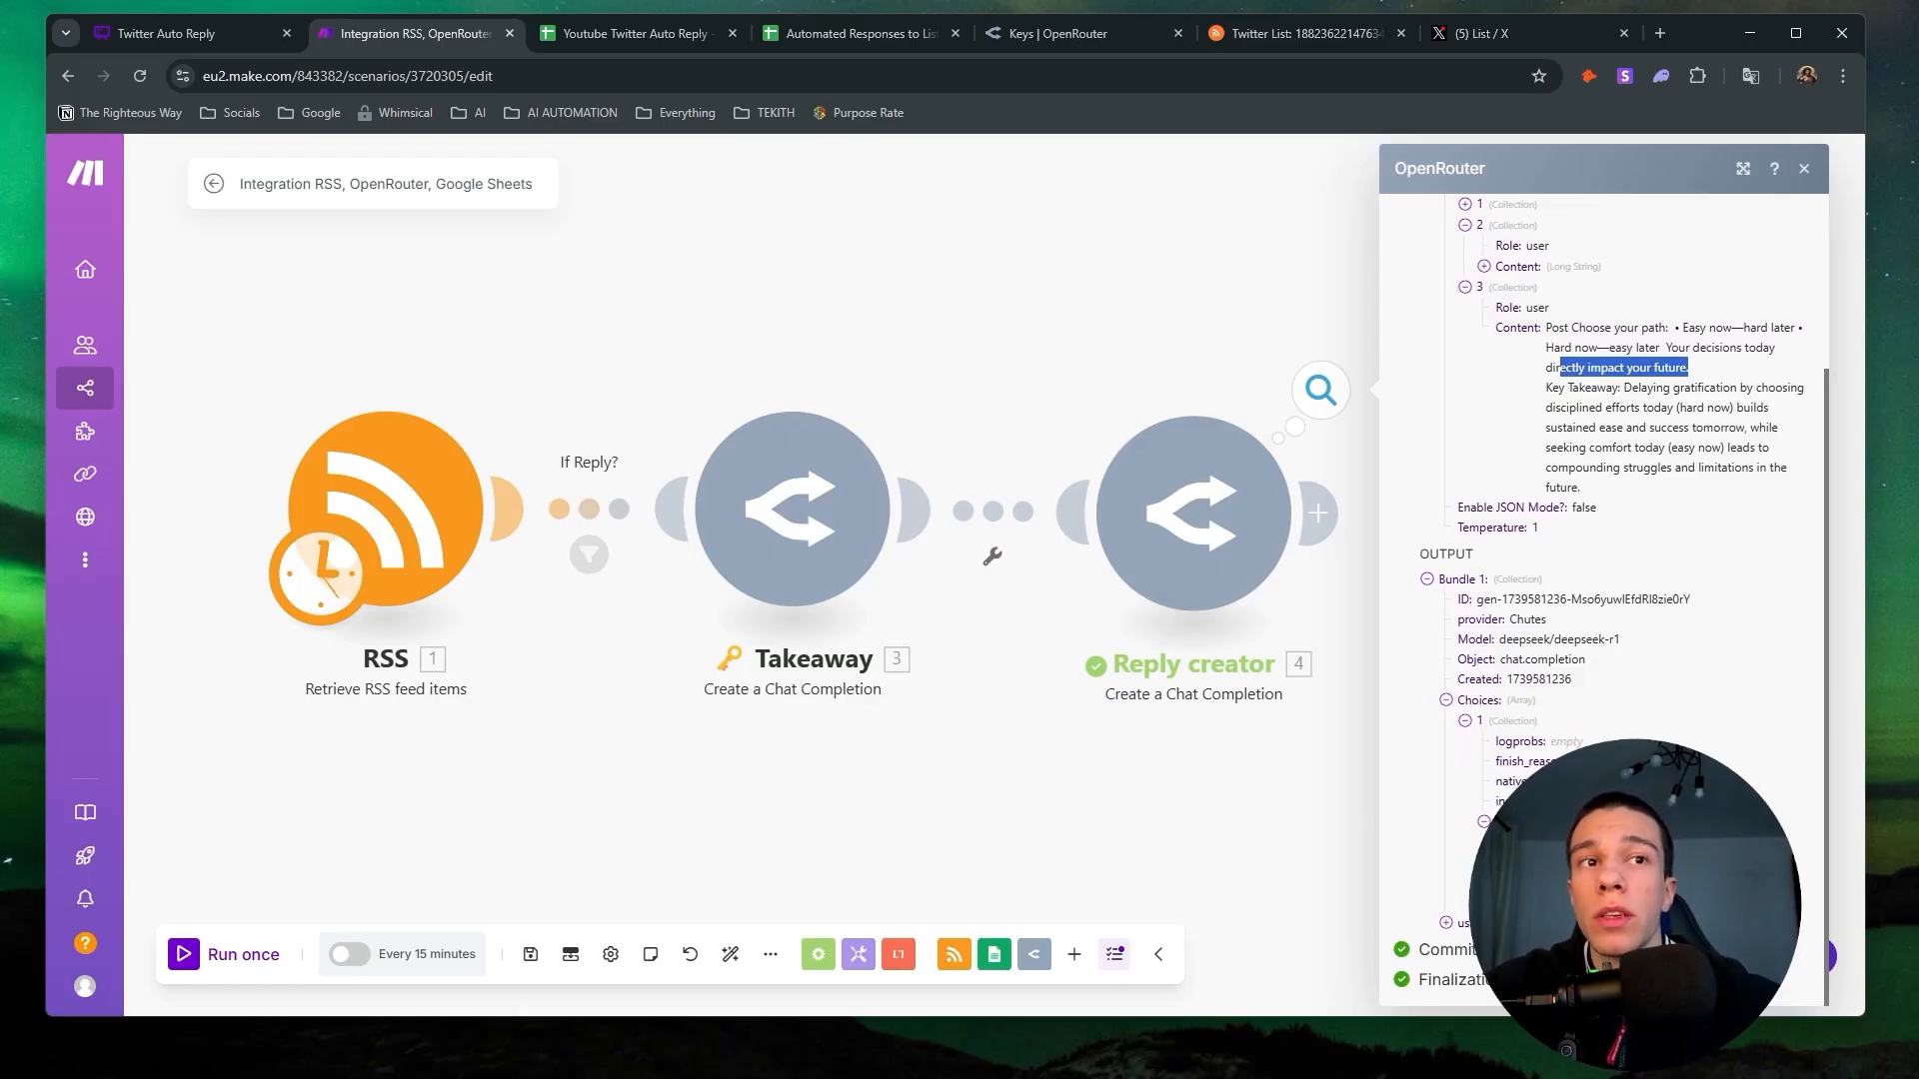
{"action": "left_click_drag", "start_coordinate": [1609, 861], "coordinate": [1759, 871]}
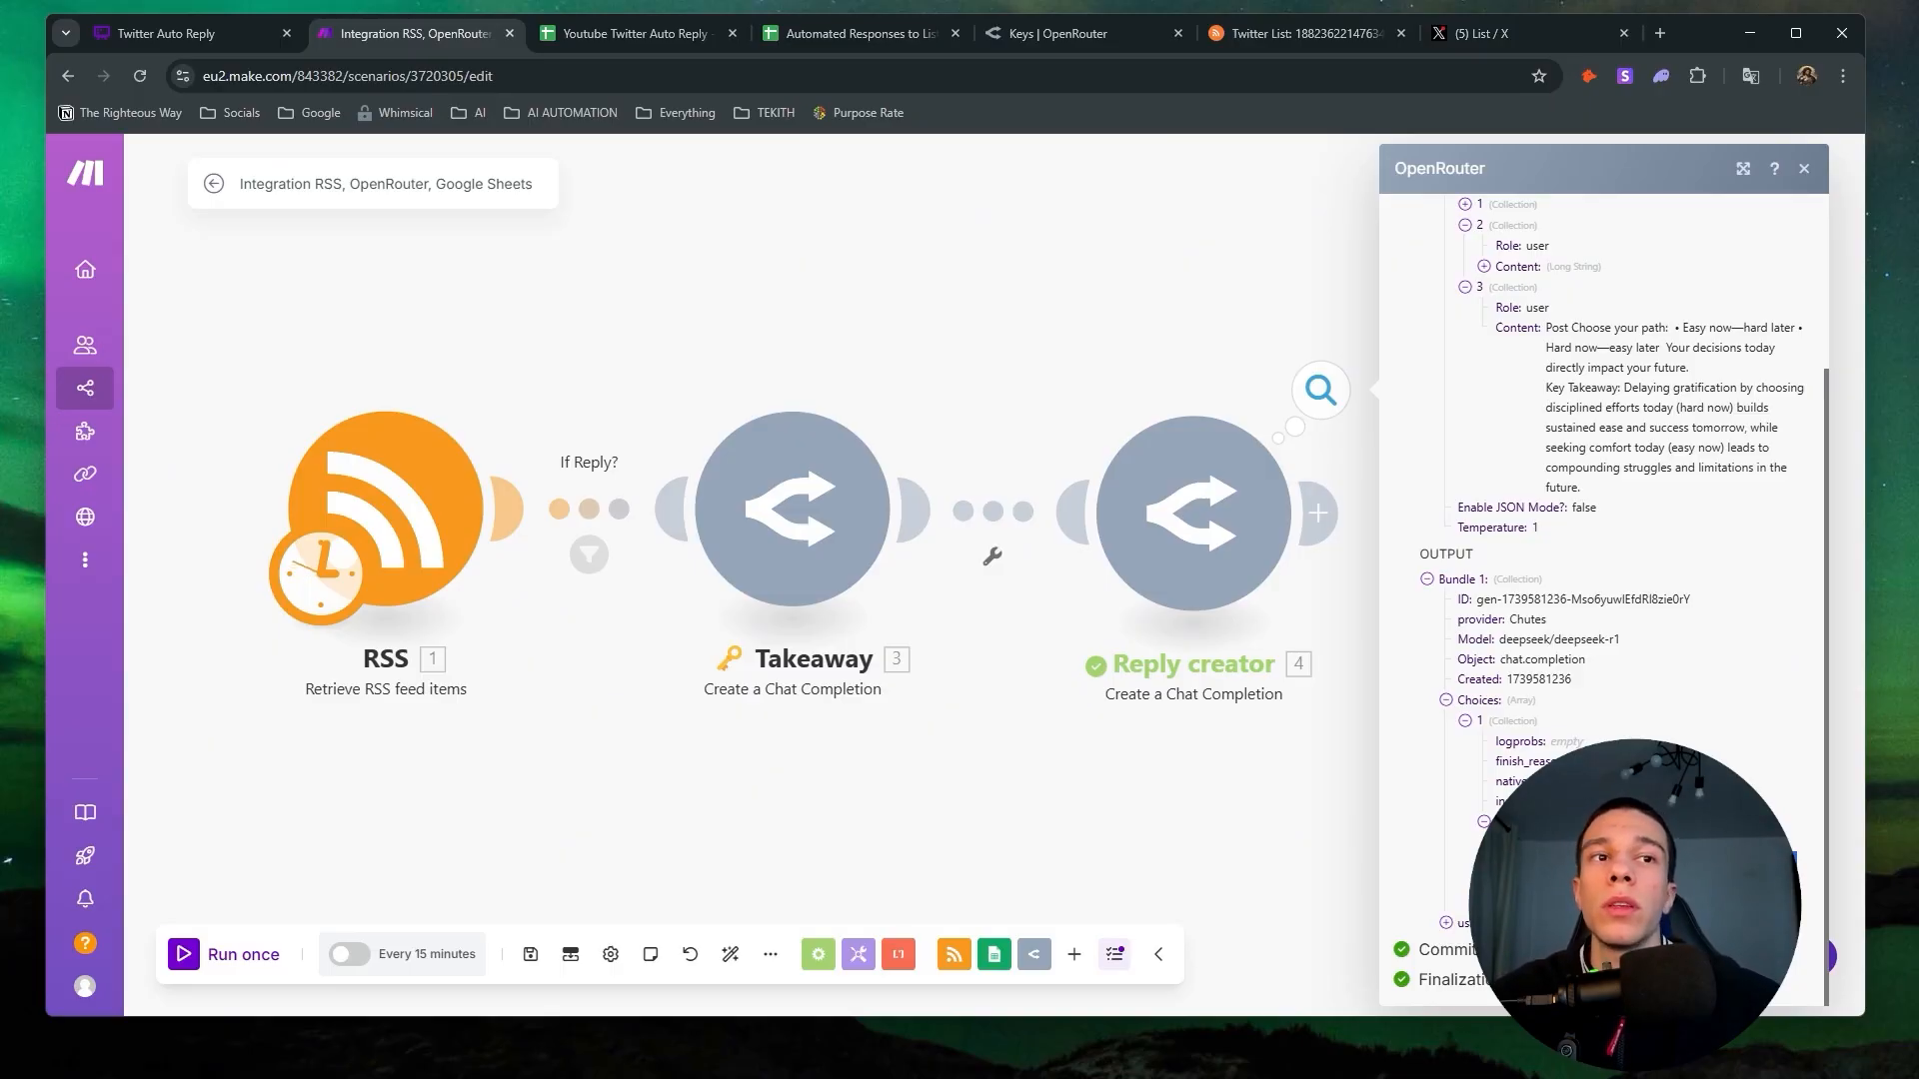
{"action": "left_click", "coordinate": [1466, 287]}
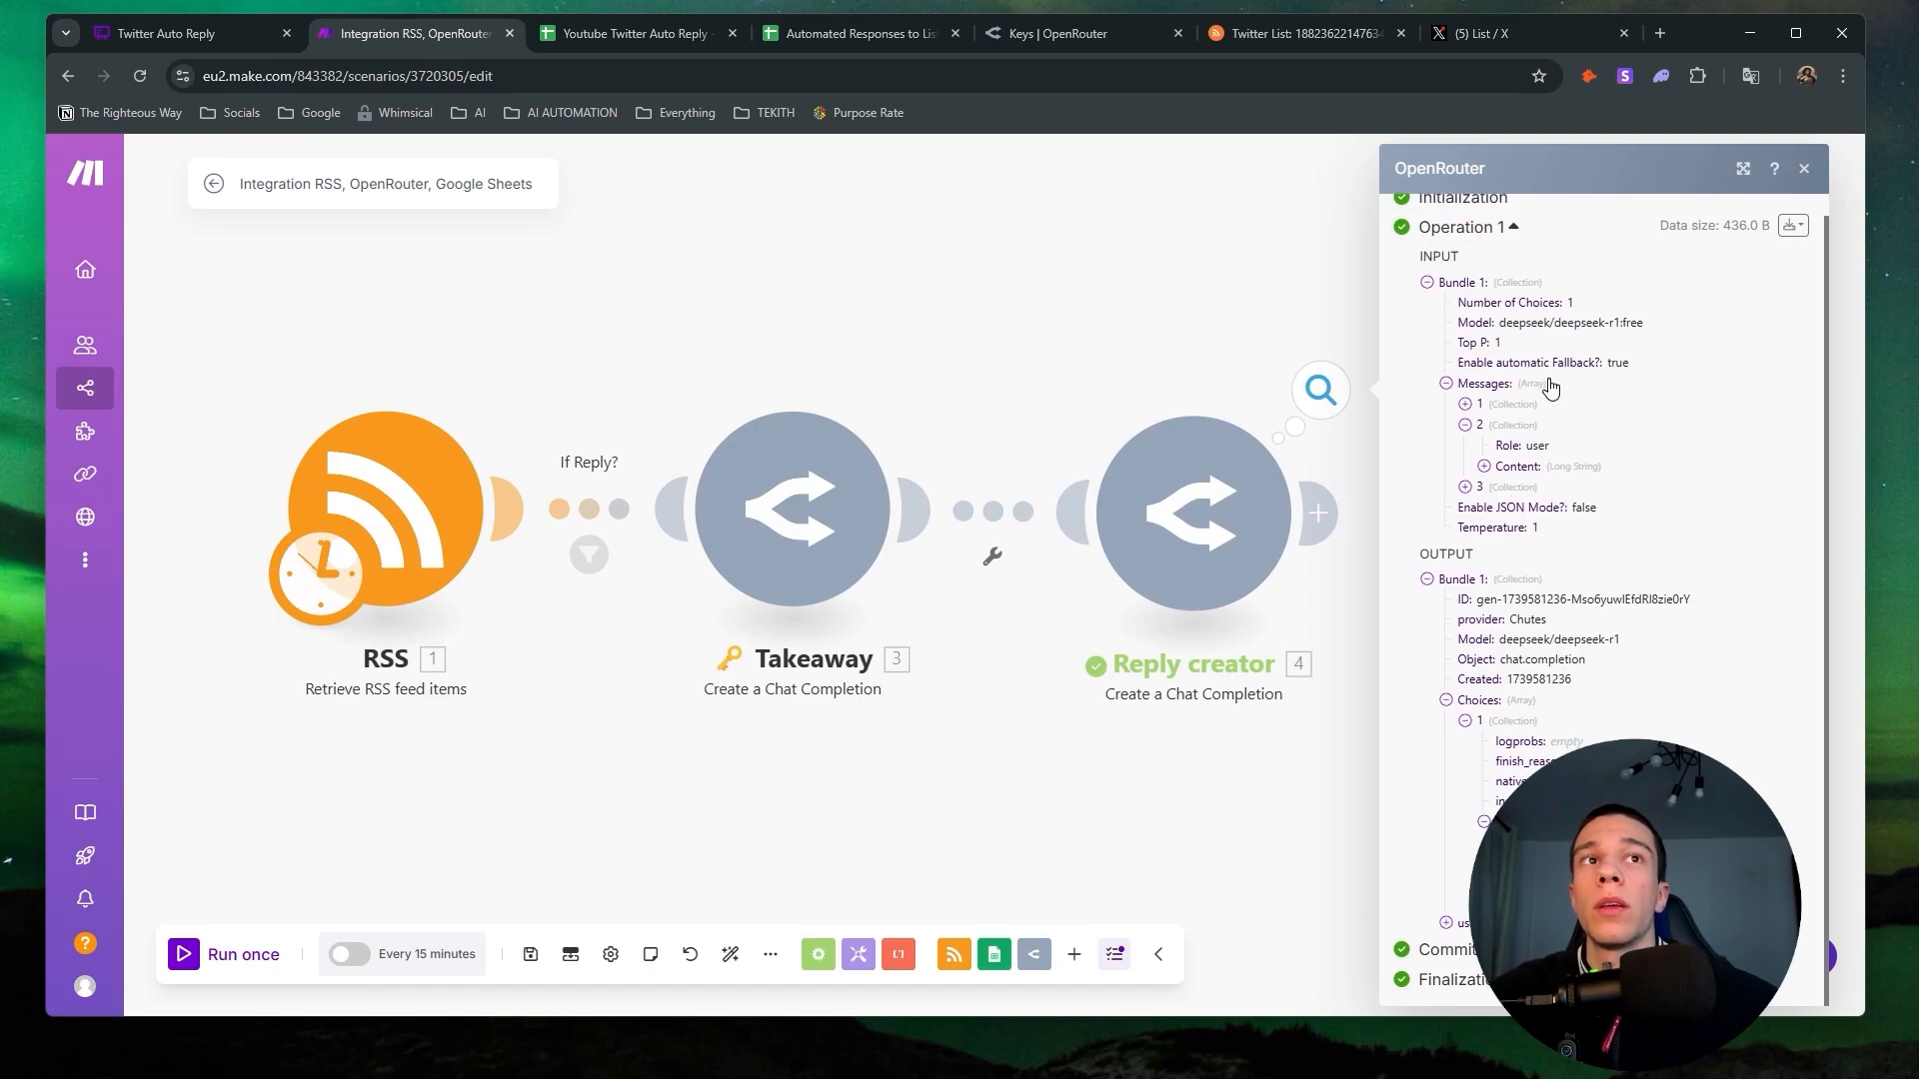
{"action": "left_click", "coordinate": [1467, 426]}
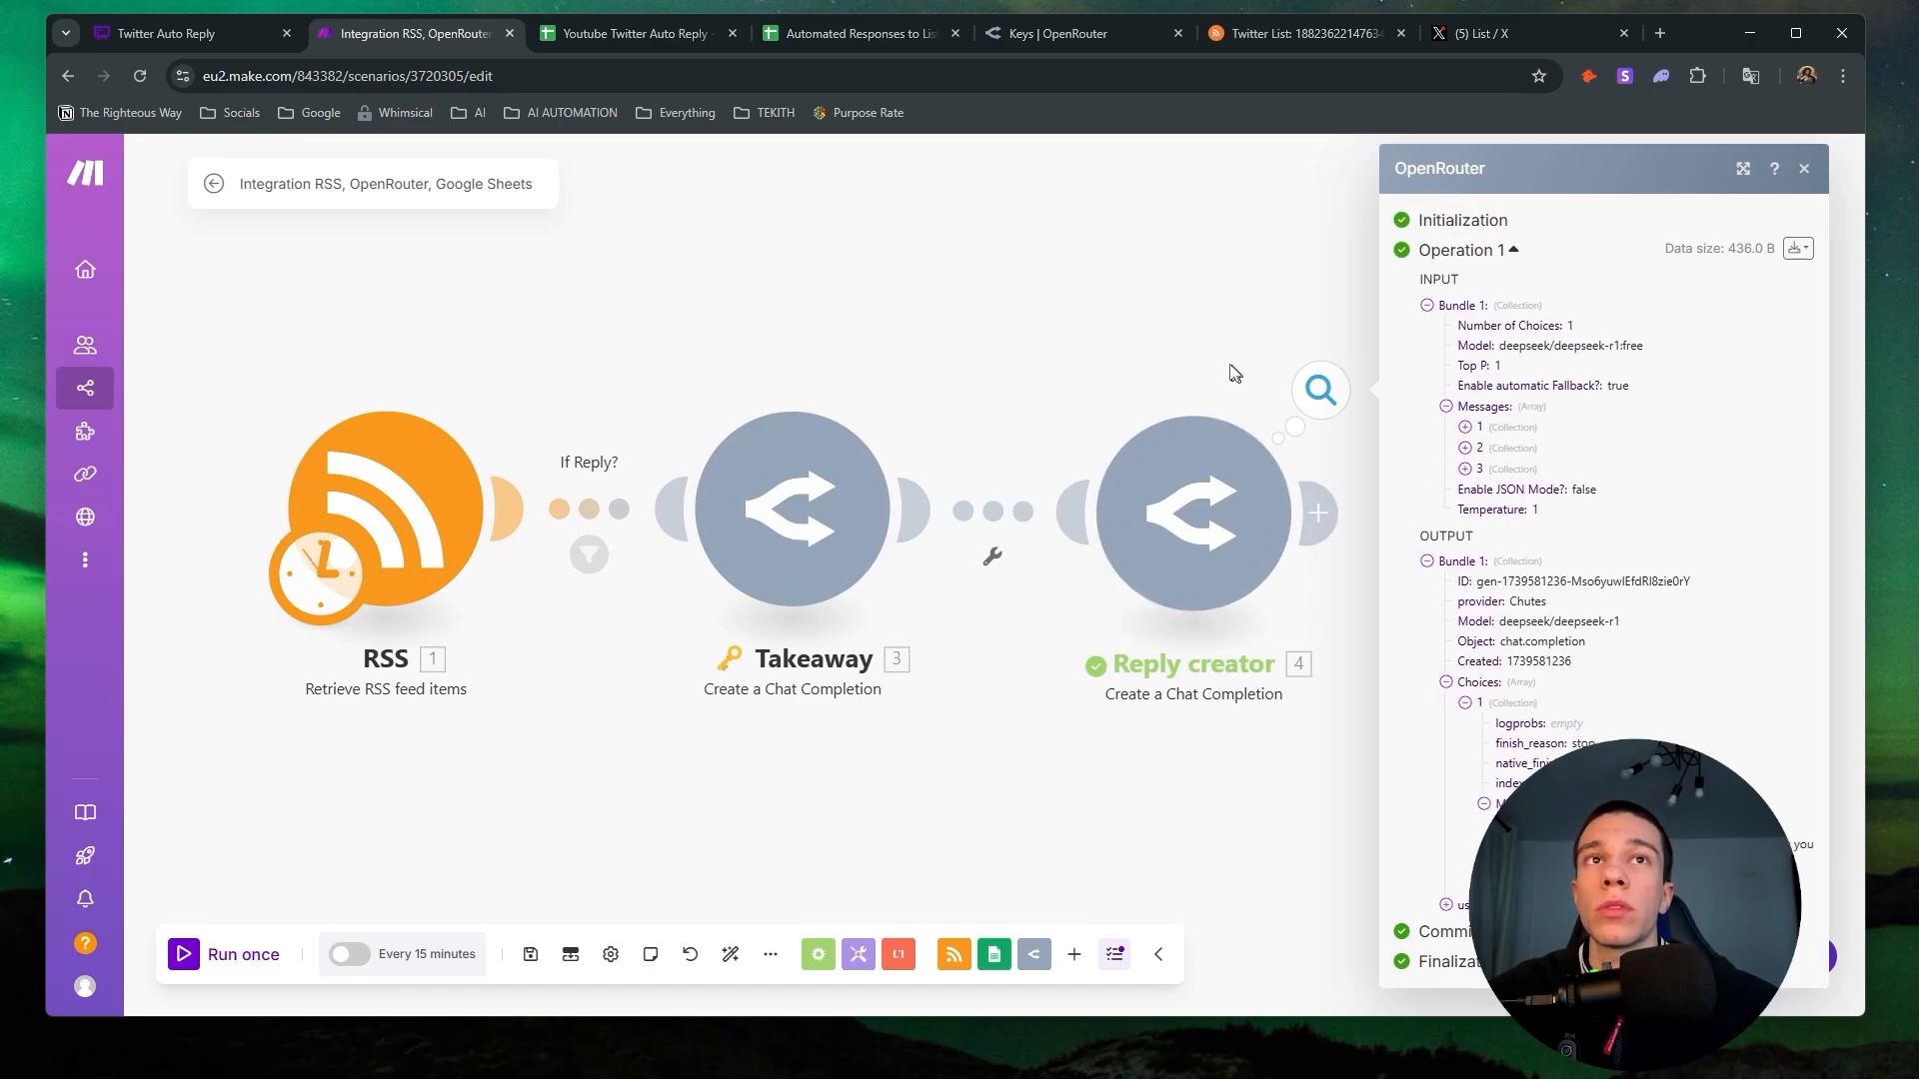
Connect the Reply creator module to the Google Sheets Add a Row module.
{"action": "left_click", "coordinate": [1304, 391]}
{"action": "left_click_drag", "start_coordinate": [1336, 730], "coordinate": [795, 714]}
{"action": "left_click_drag", "start_coordinate": [774, 504], "coordinate": [1040, 542]}
In the Google Sheets row values, map Post Link (A) to the RSS URL and Post (B) to the RSS Title.
{"action": "left_click", "coordinate": [1036, 536]}
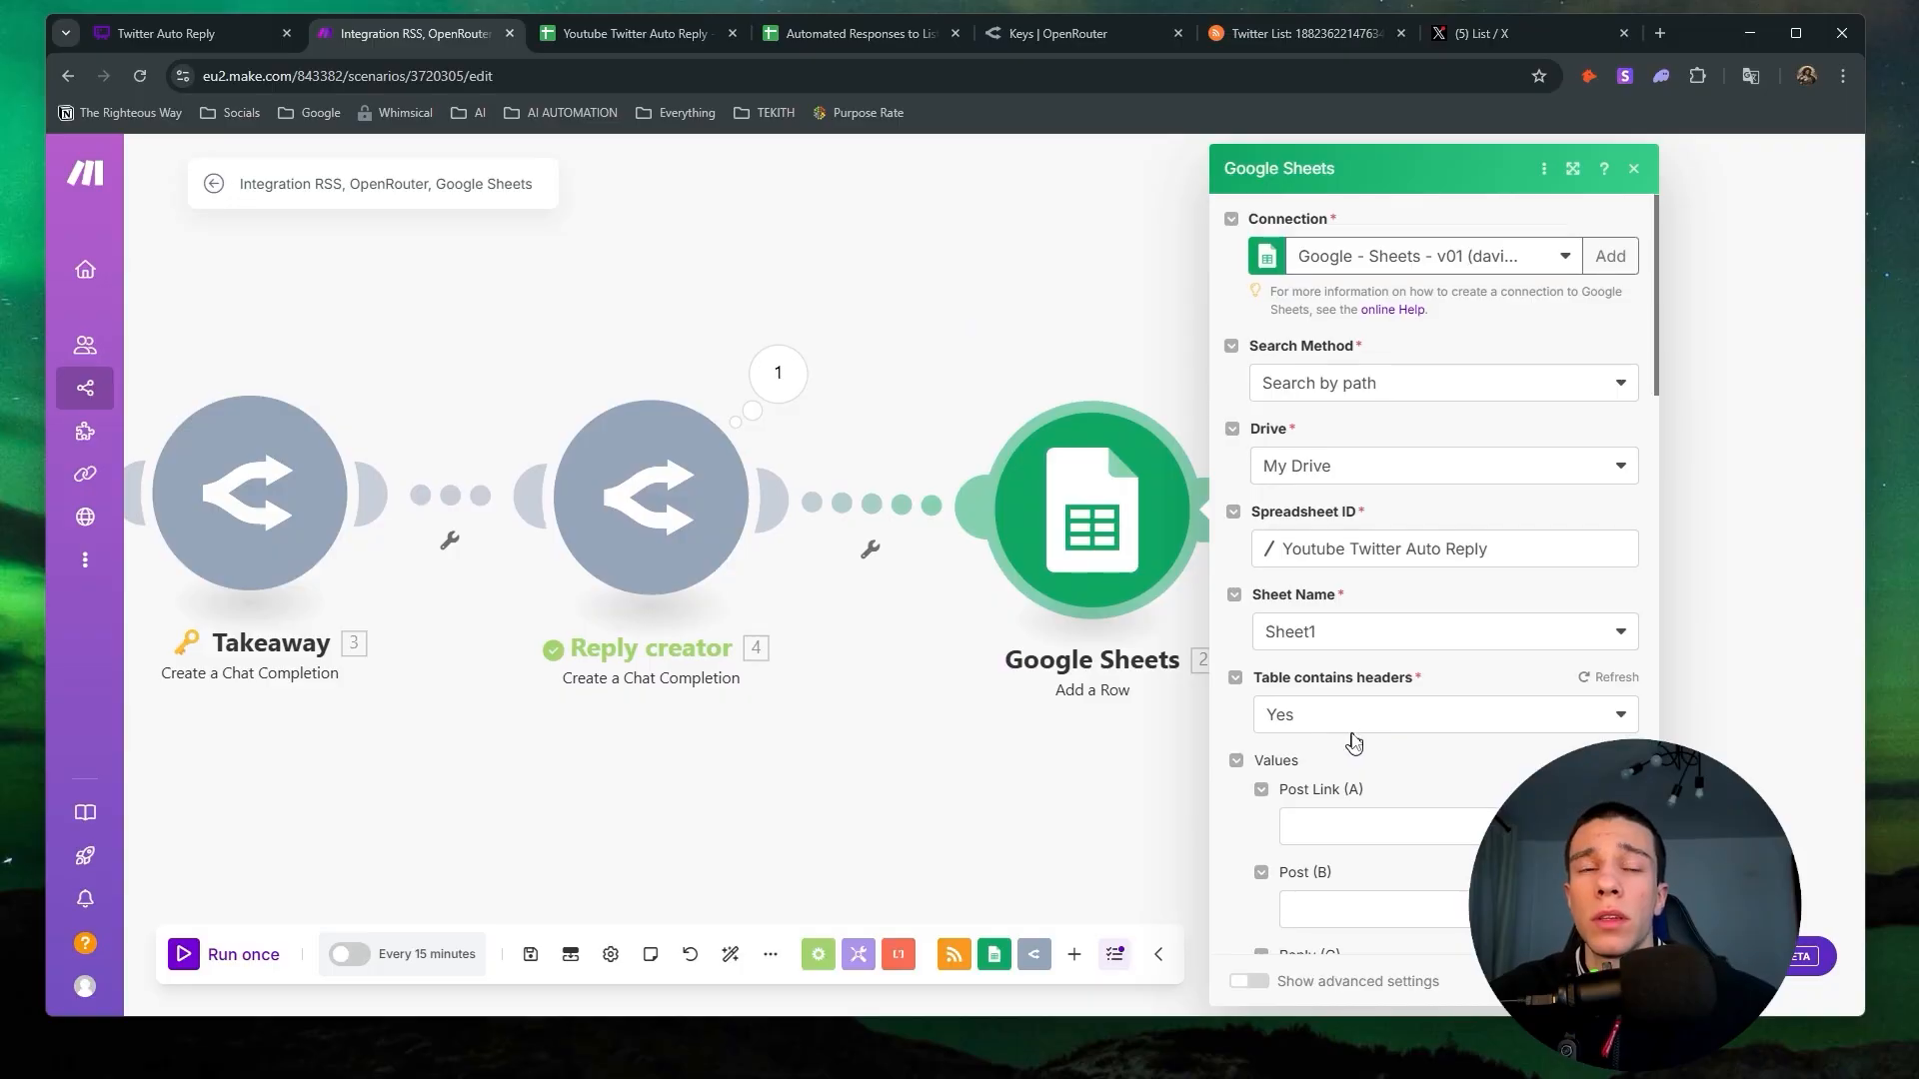
{"action": "scroll", "coordinate": [1350, 645], "scroll_direction": "down", "scroll_amount": 2}
{"action": "left_click", "coordinate": [1331, 645]}
{"action": "scroll", "coordinate": [1045, 465], "scroll_direction": "down", "scroll_amount": 5}
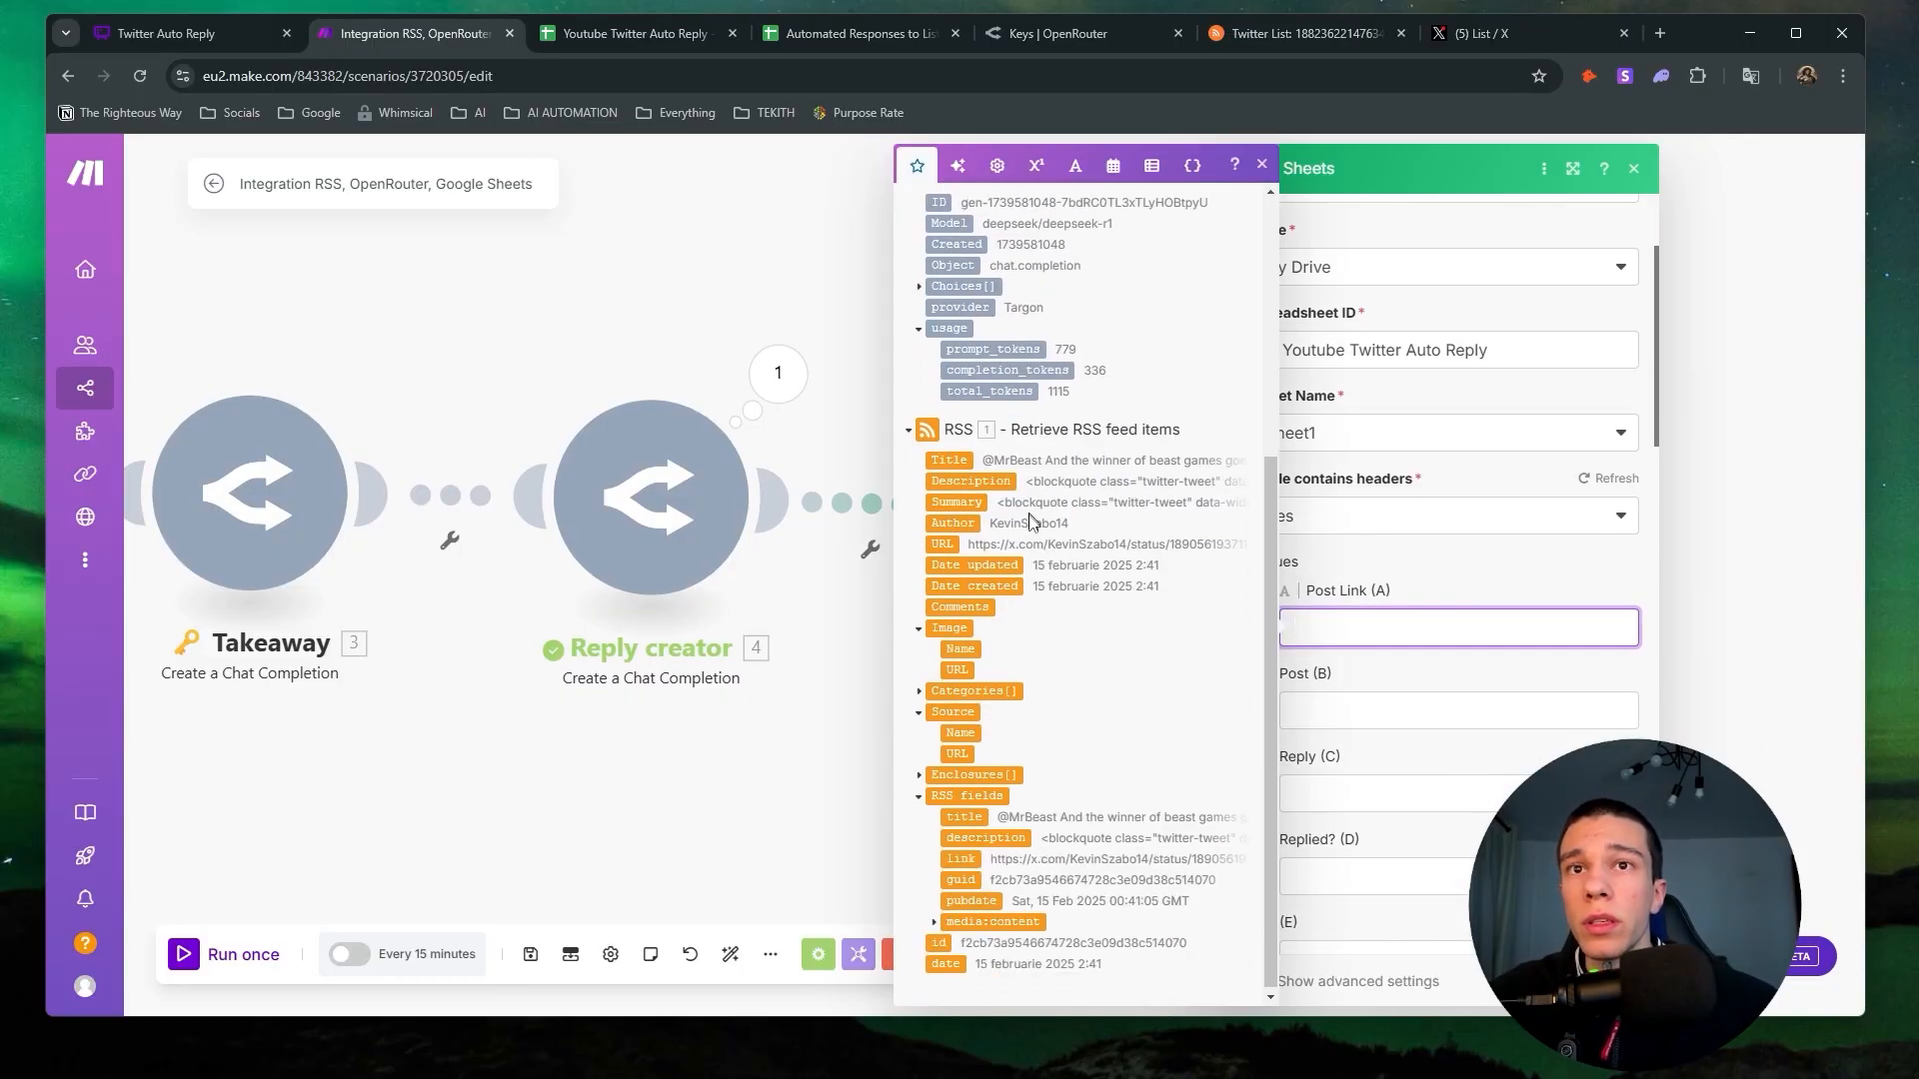
{"action": "left_click", "coordinate": [942, 545]}
{"action": "left_click", "coordinate": [1447, 710]}
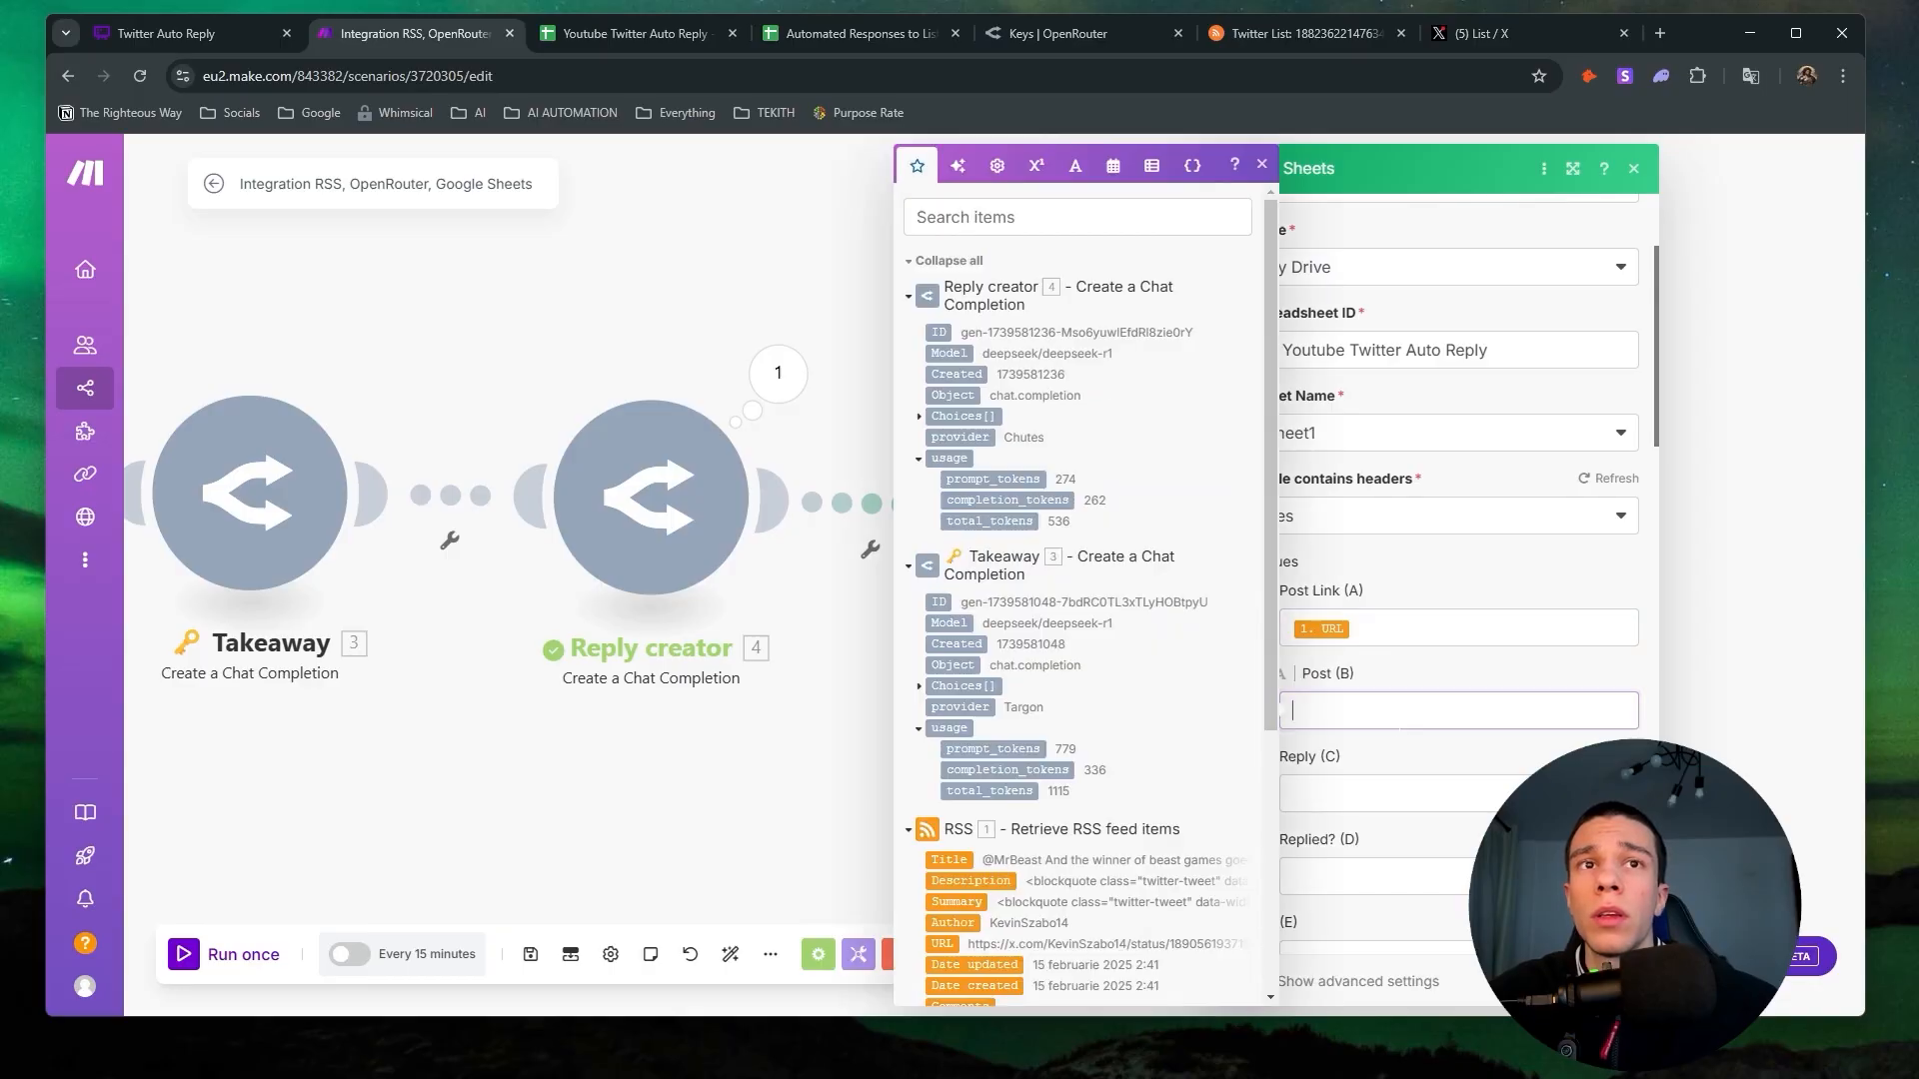
{"action": "scroll", "coordinate": [948, 740], "scroll_direction": "down", "scroll_amount": 3}
{"action": "left_click", "coordinate": [943, 660]}
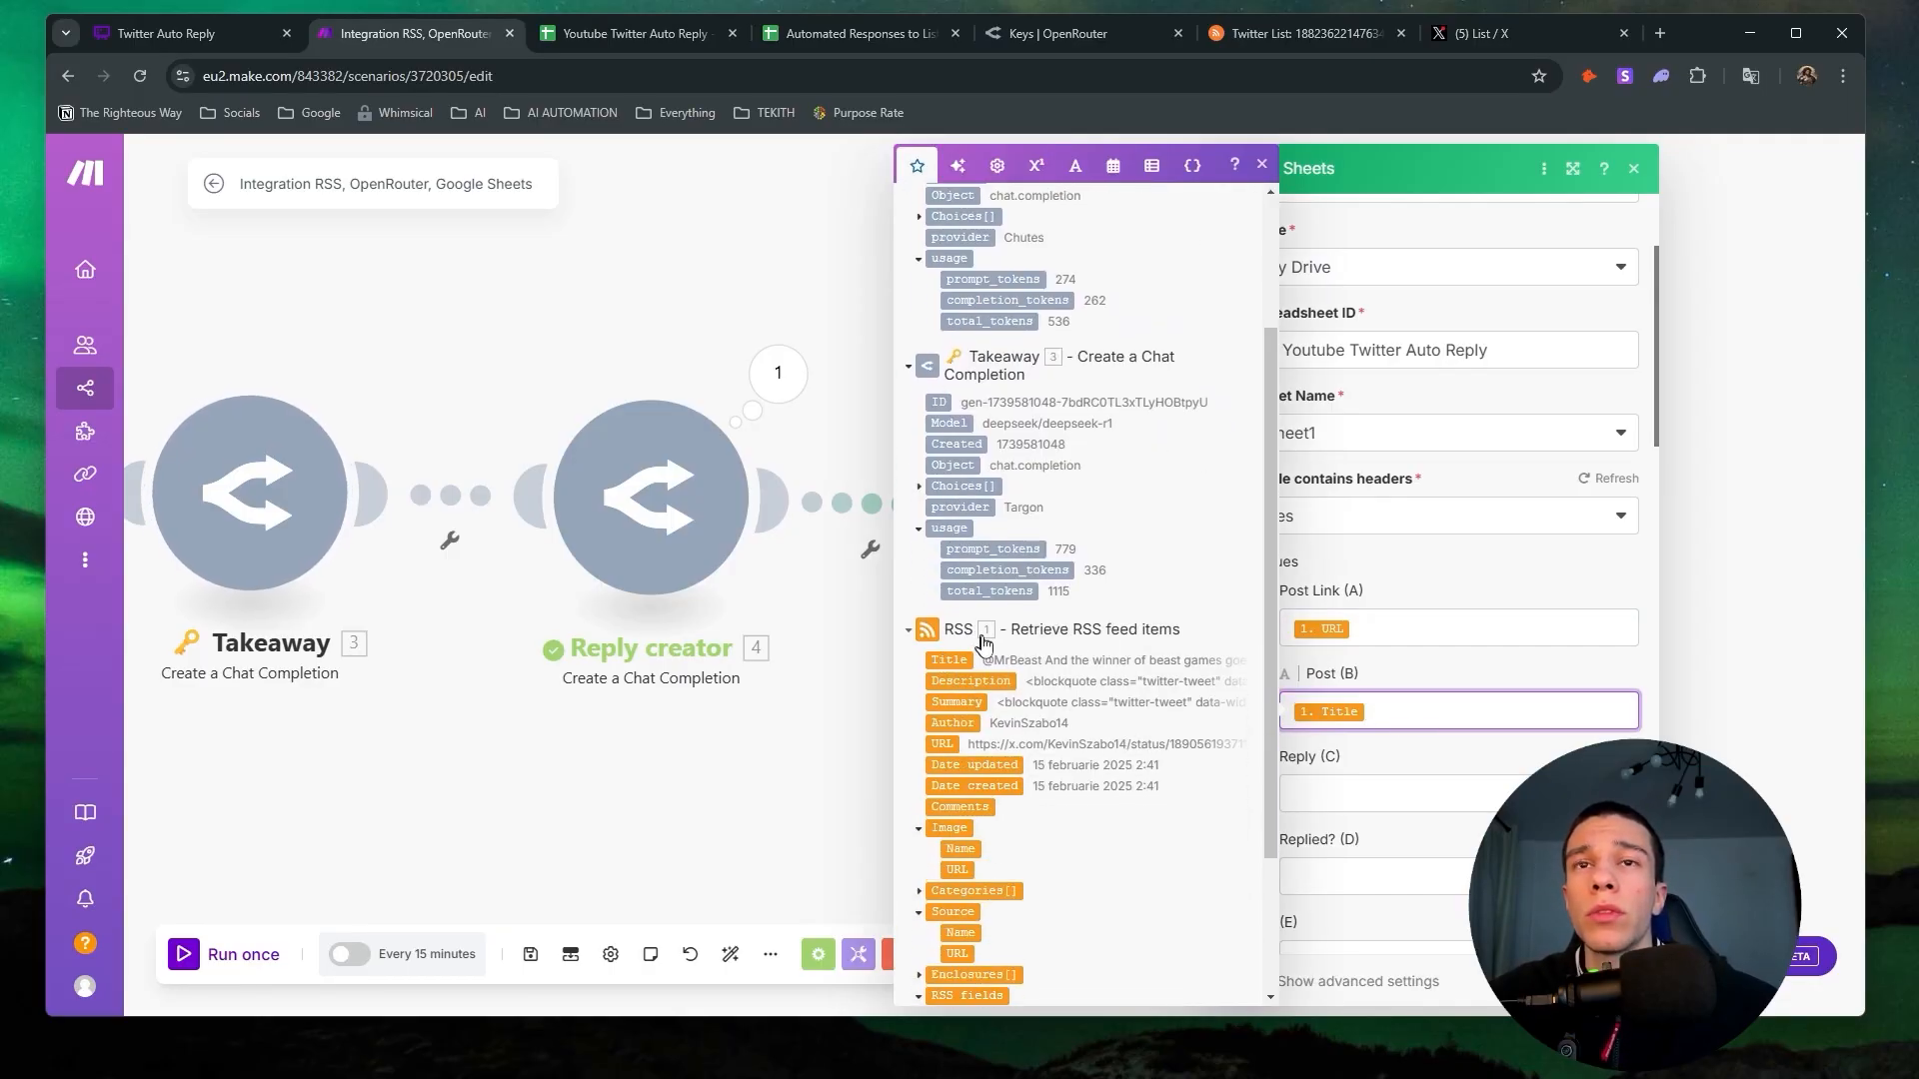
Map Reply (C) to the message Content from the Reply creator's Choices.
{"action": "key", "text": "Tab"}
{"action": "scroll", "coordinate": [1007, 515], "scroll_direction": "up", "scroll_amount": 3}
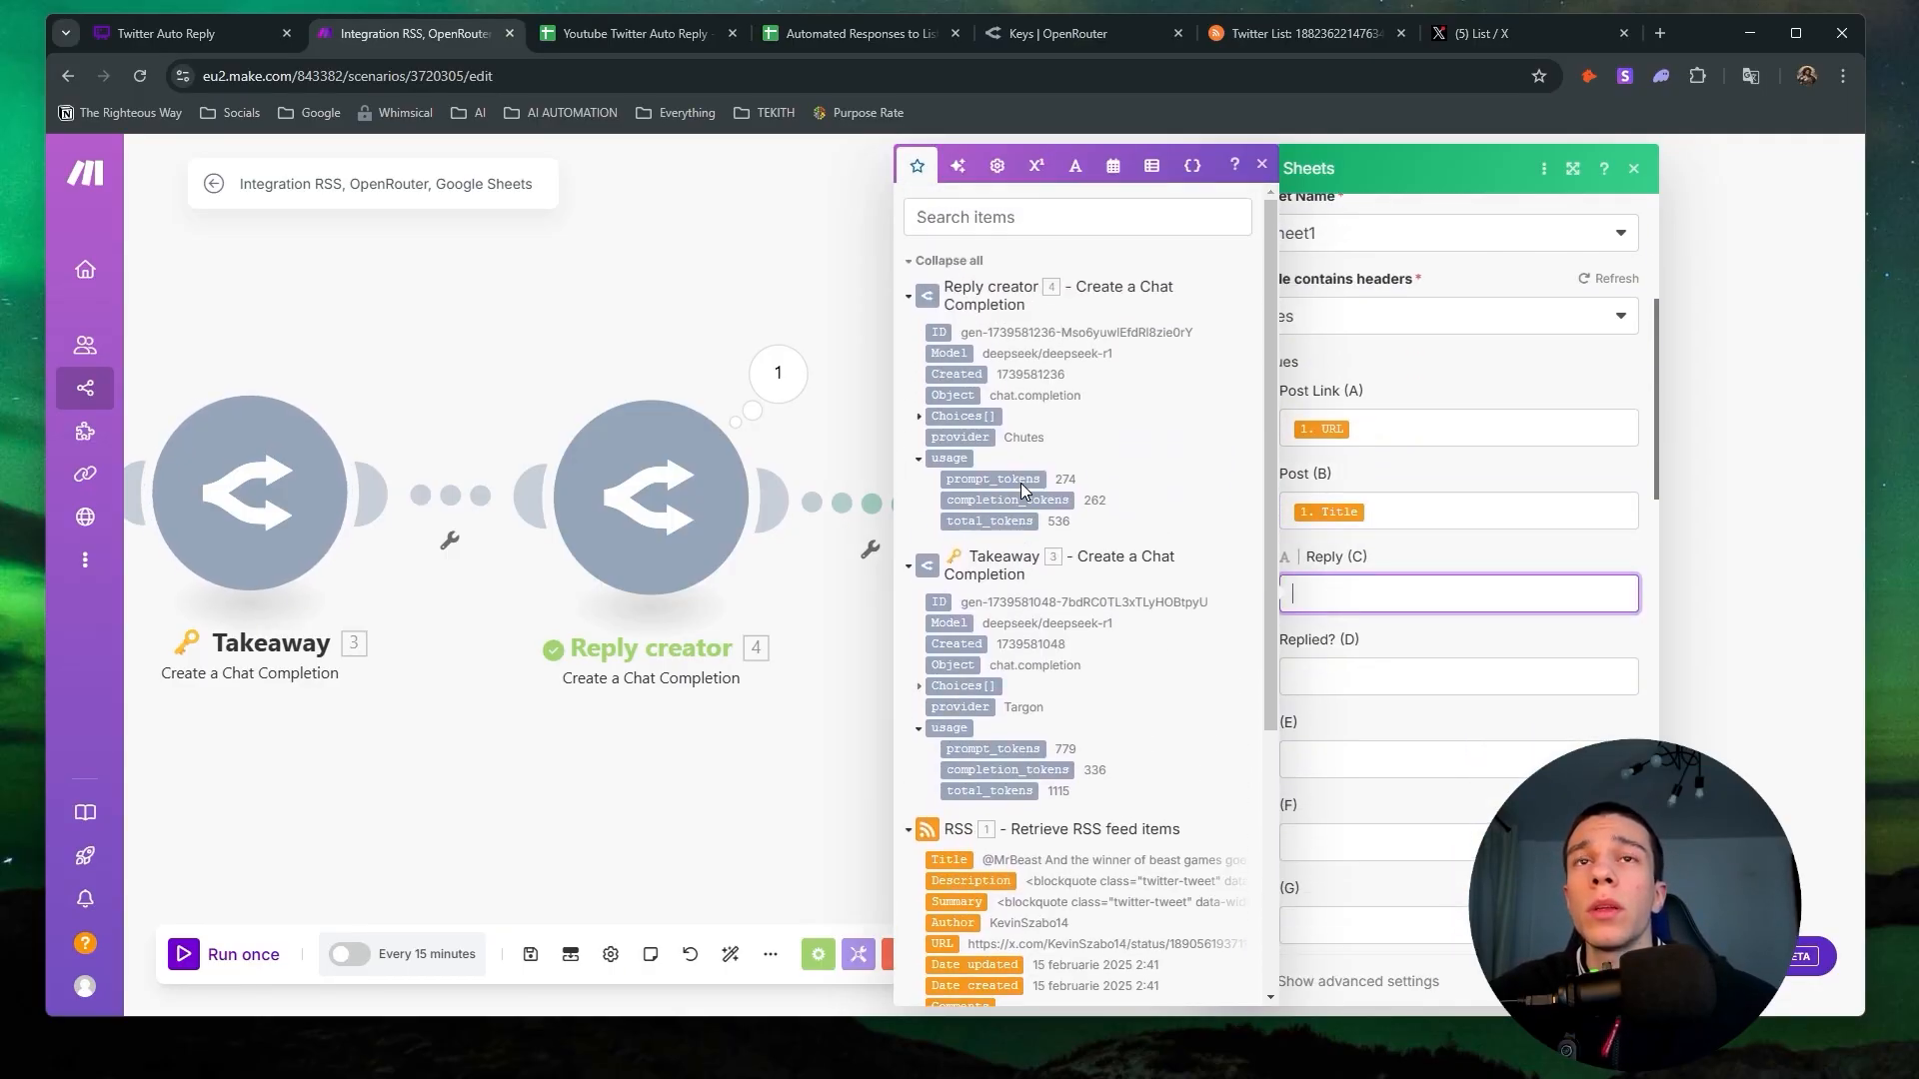
{"action": "left_click", "coordinate": [919, 416]}
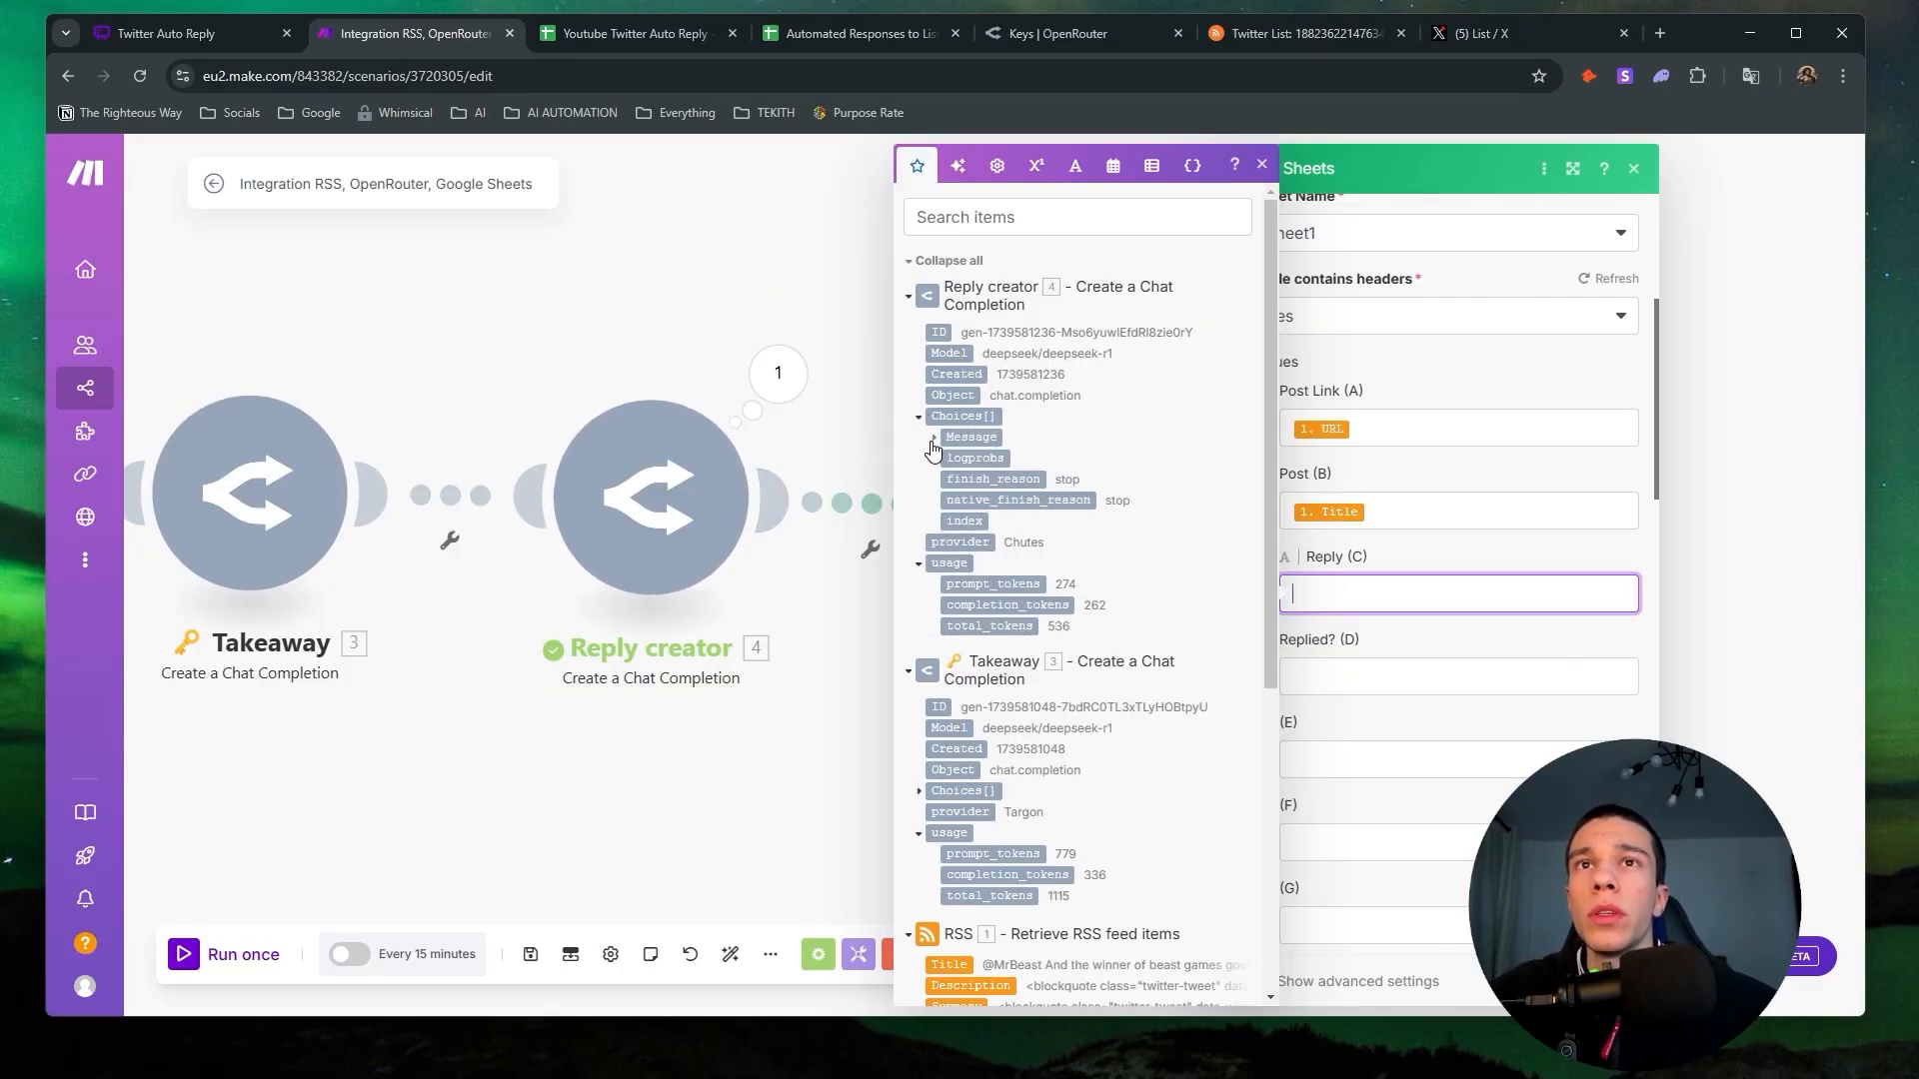
{"action": "left_click", "coordinate": [933, 438]}
{"action": "left_click_drag", "start_coordinate": [968, 496], "coordinate": [1399, 594]}
{"action": "scroll", "coordinate": [1402, 590], "scroll_direction": "down", "scroll_amount": 1}
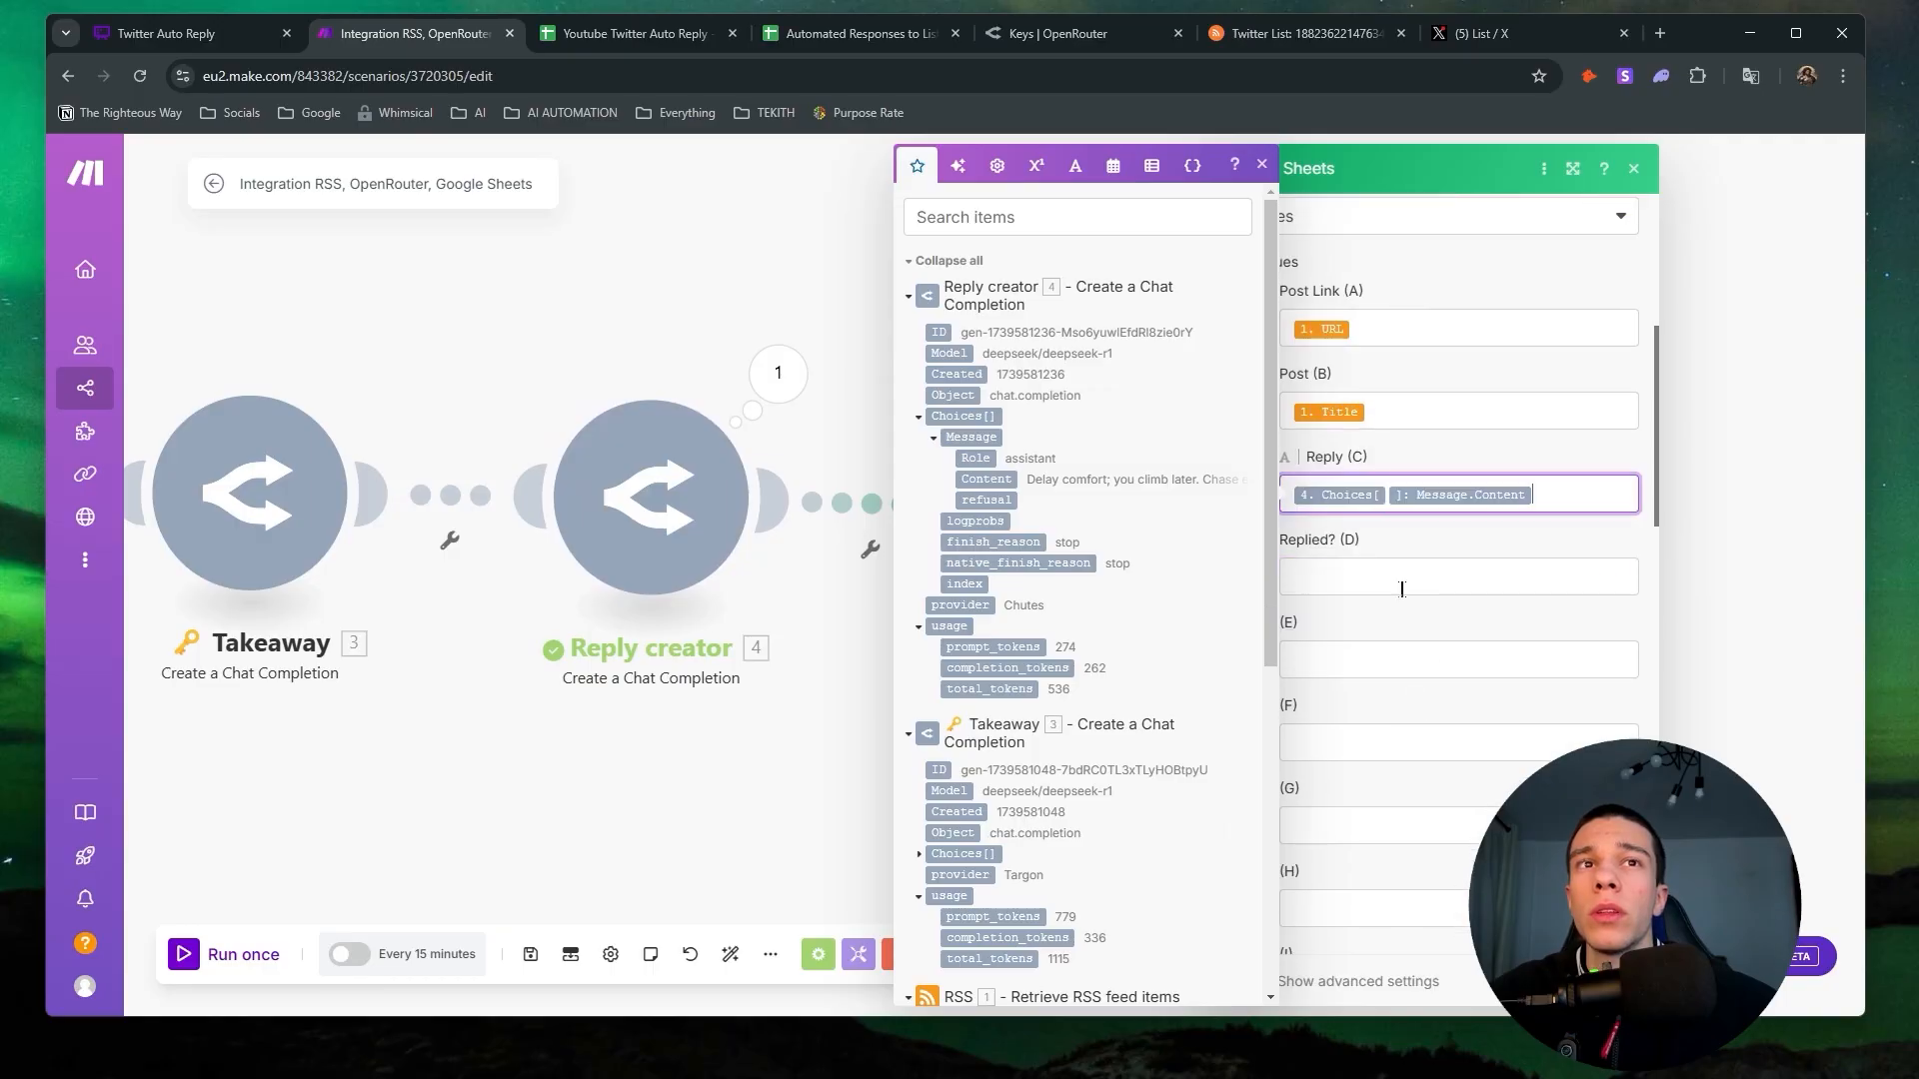
Check the Replied? dropdown options in the Youtube Twitter Auto Reply sheet and set Replied? (D) to "Not yet" in the Google Sheets module.
{"action": "key", "text": "Tab"}
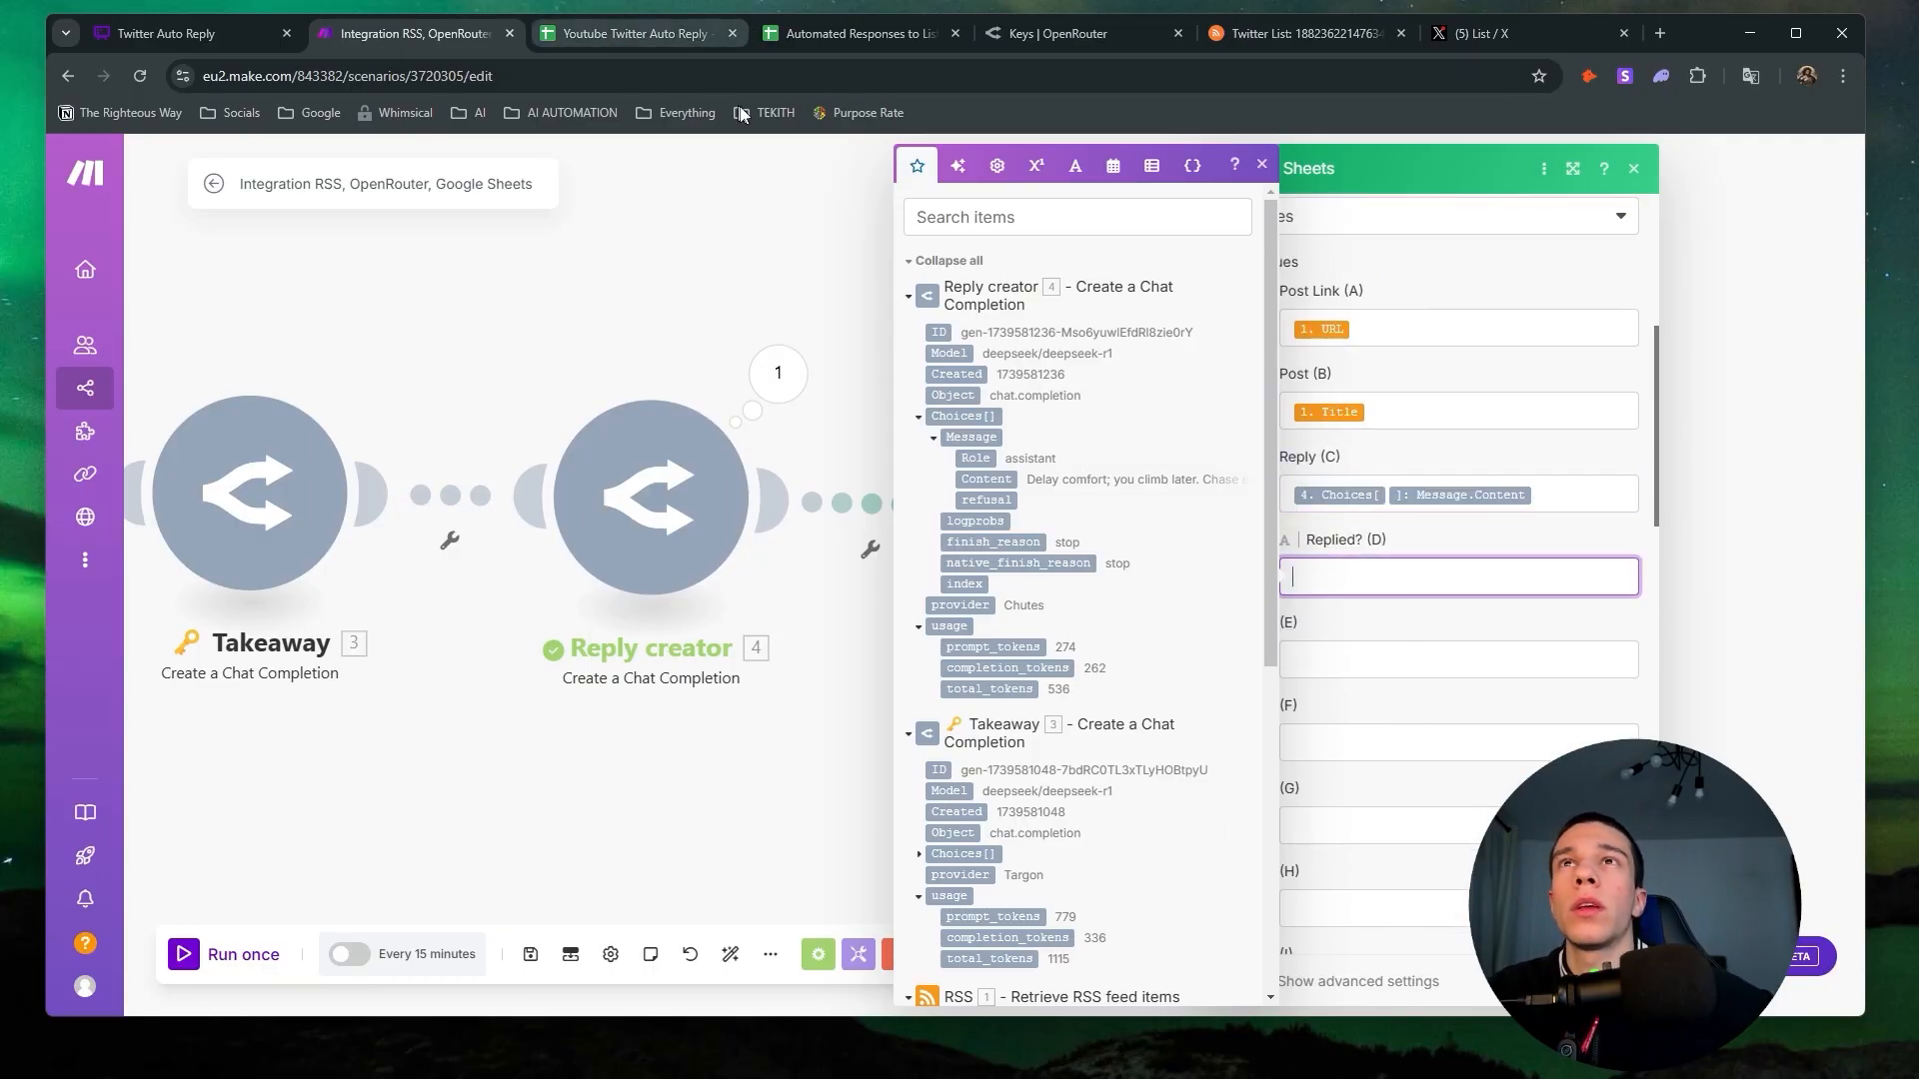
{"action": "left_click", "coordinate": [688, 48]}
{"action": "left_click", "coordinate": [475, 351]}
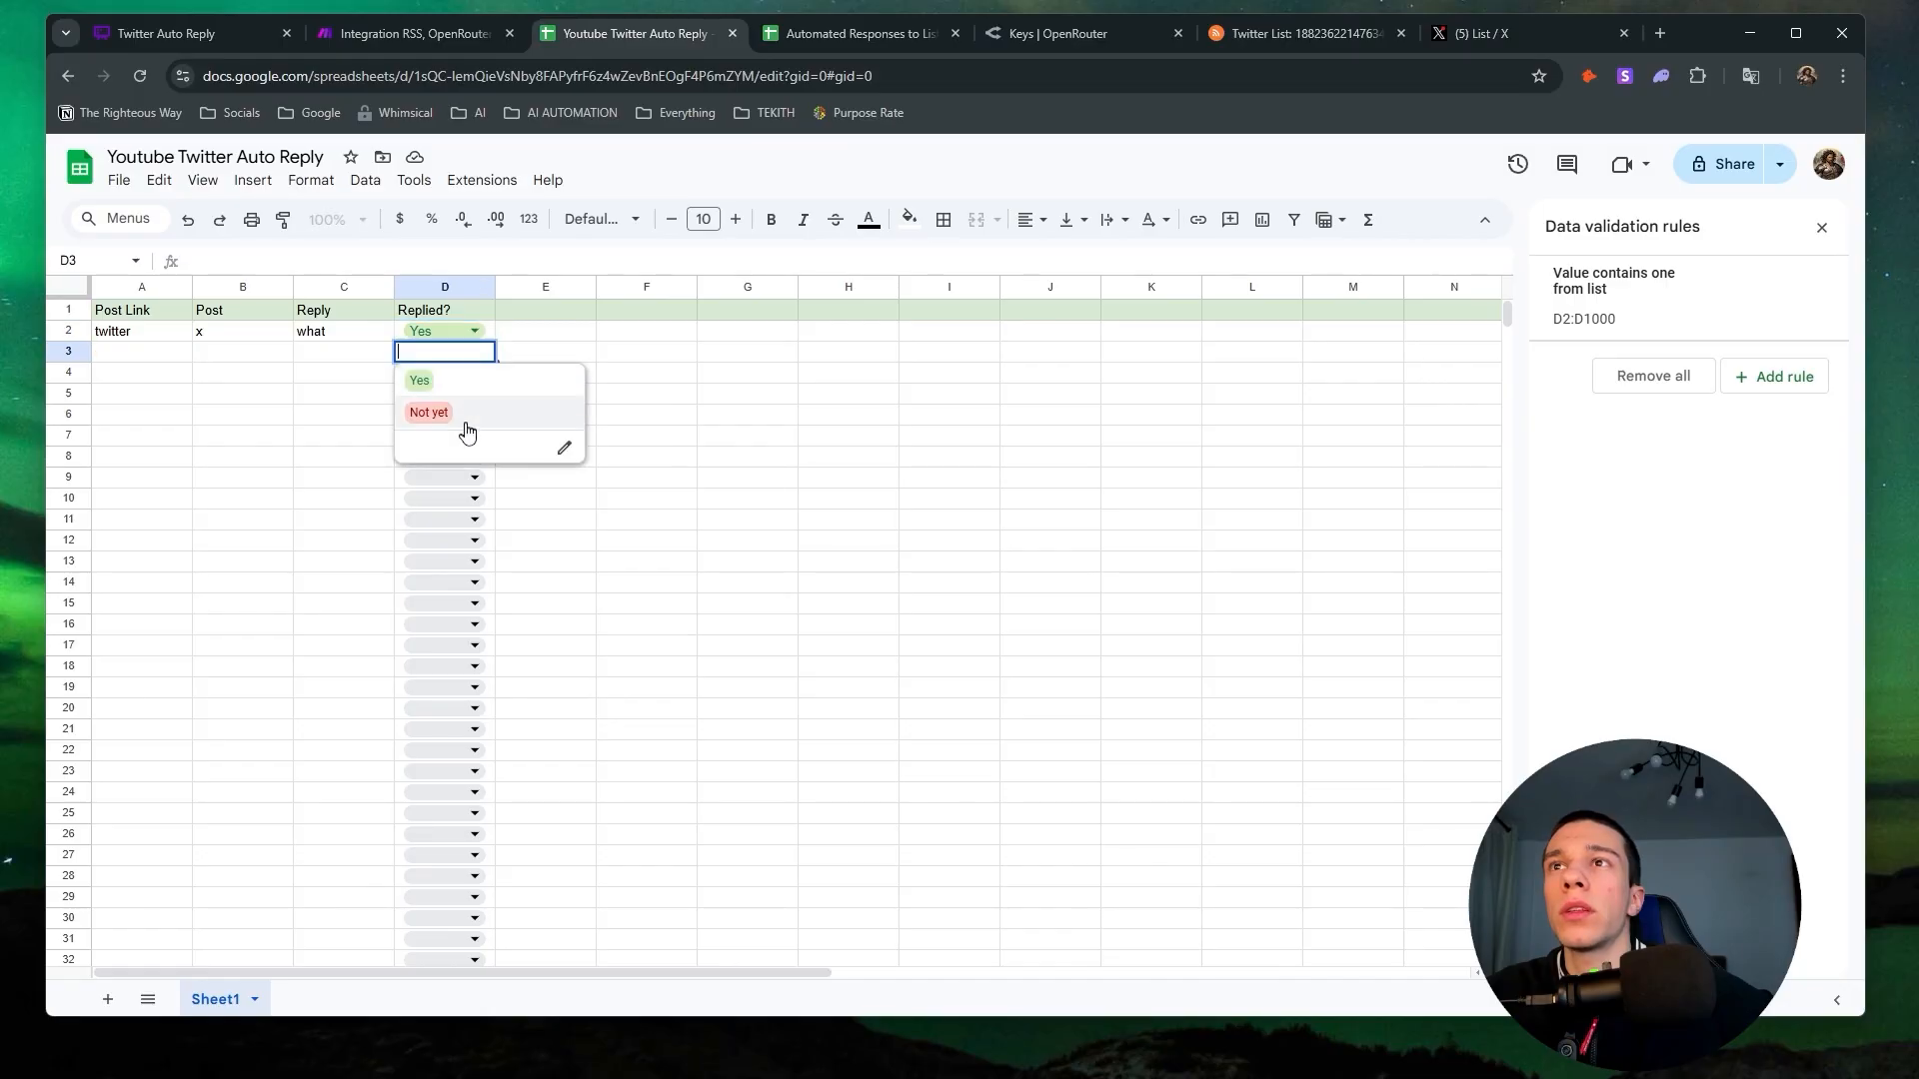
{"action": "left_click", "coordinate": [400, 33]}
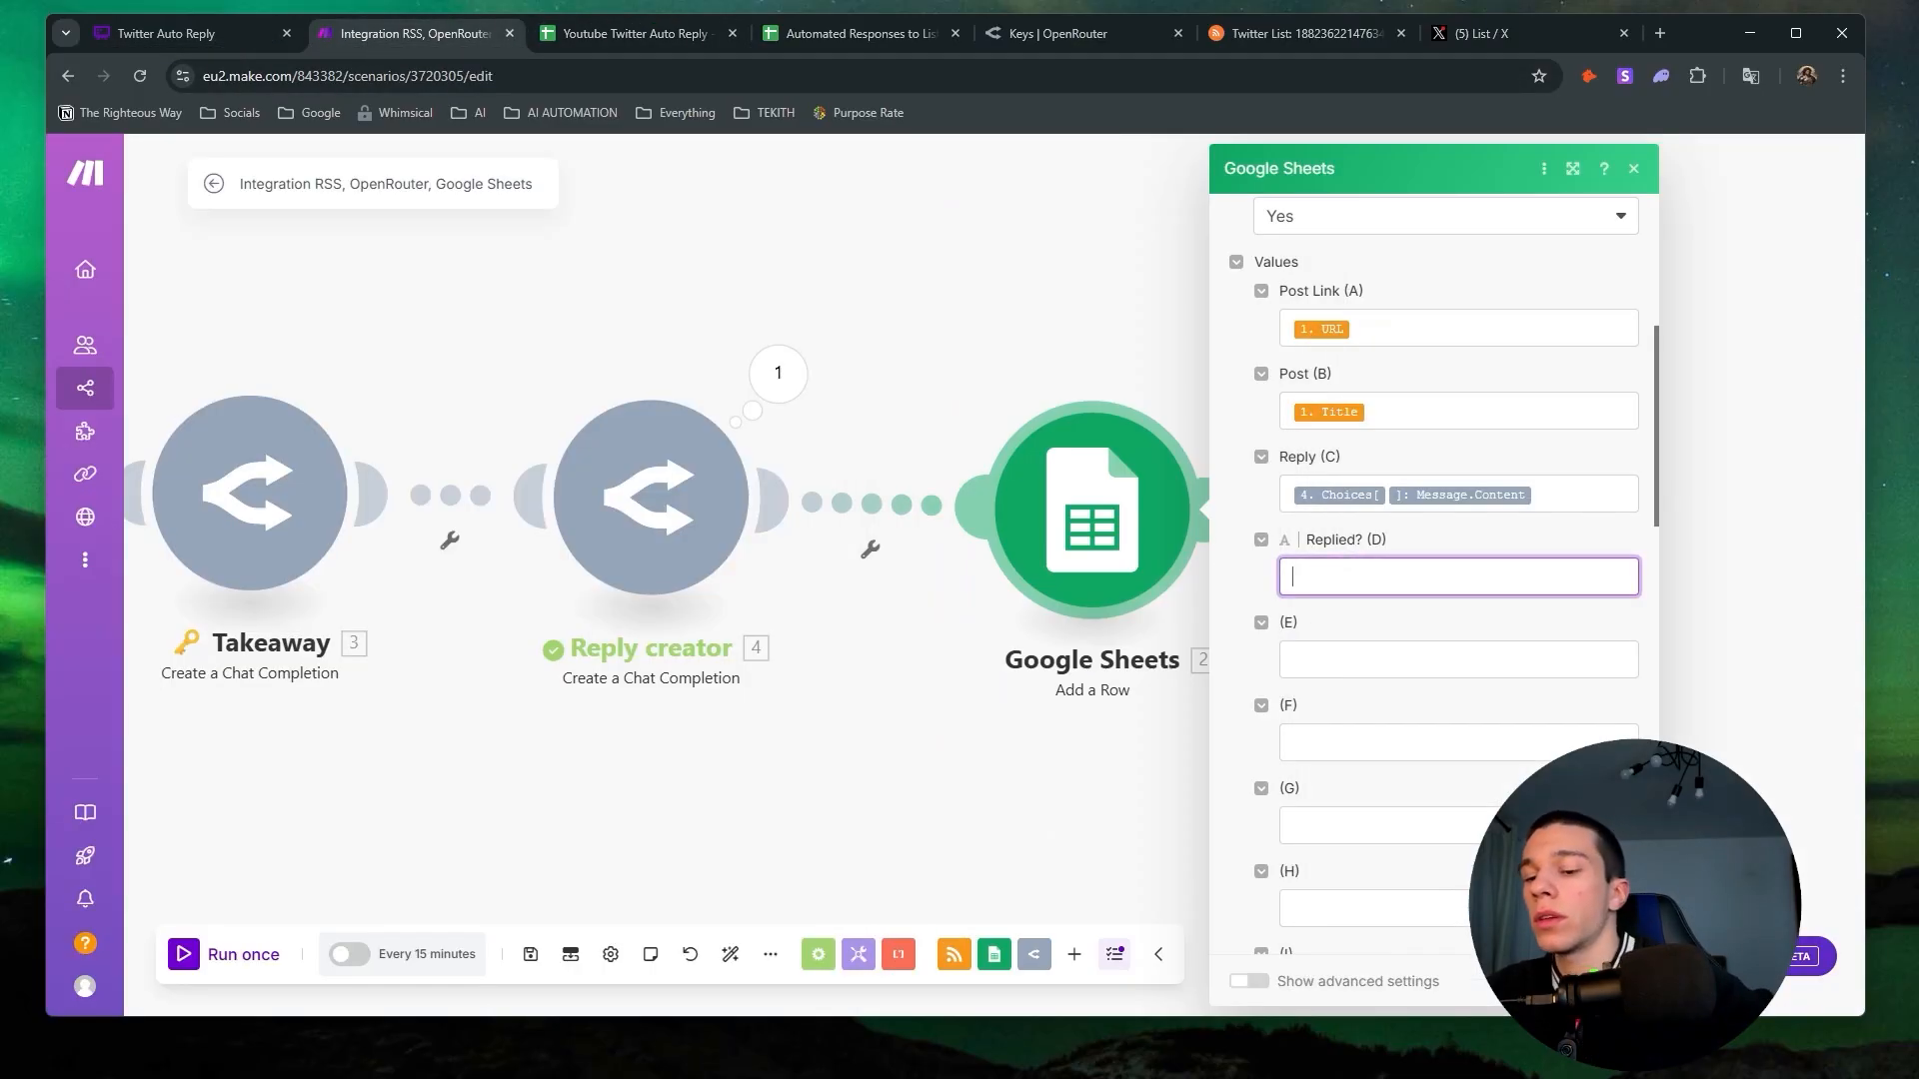
{"action": "type", "text": "Not yet"}
{"action": "left_click", "coordinate": [620, 33]}
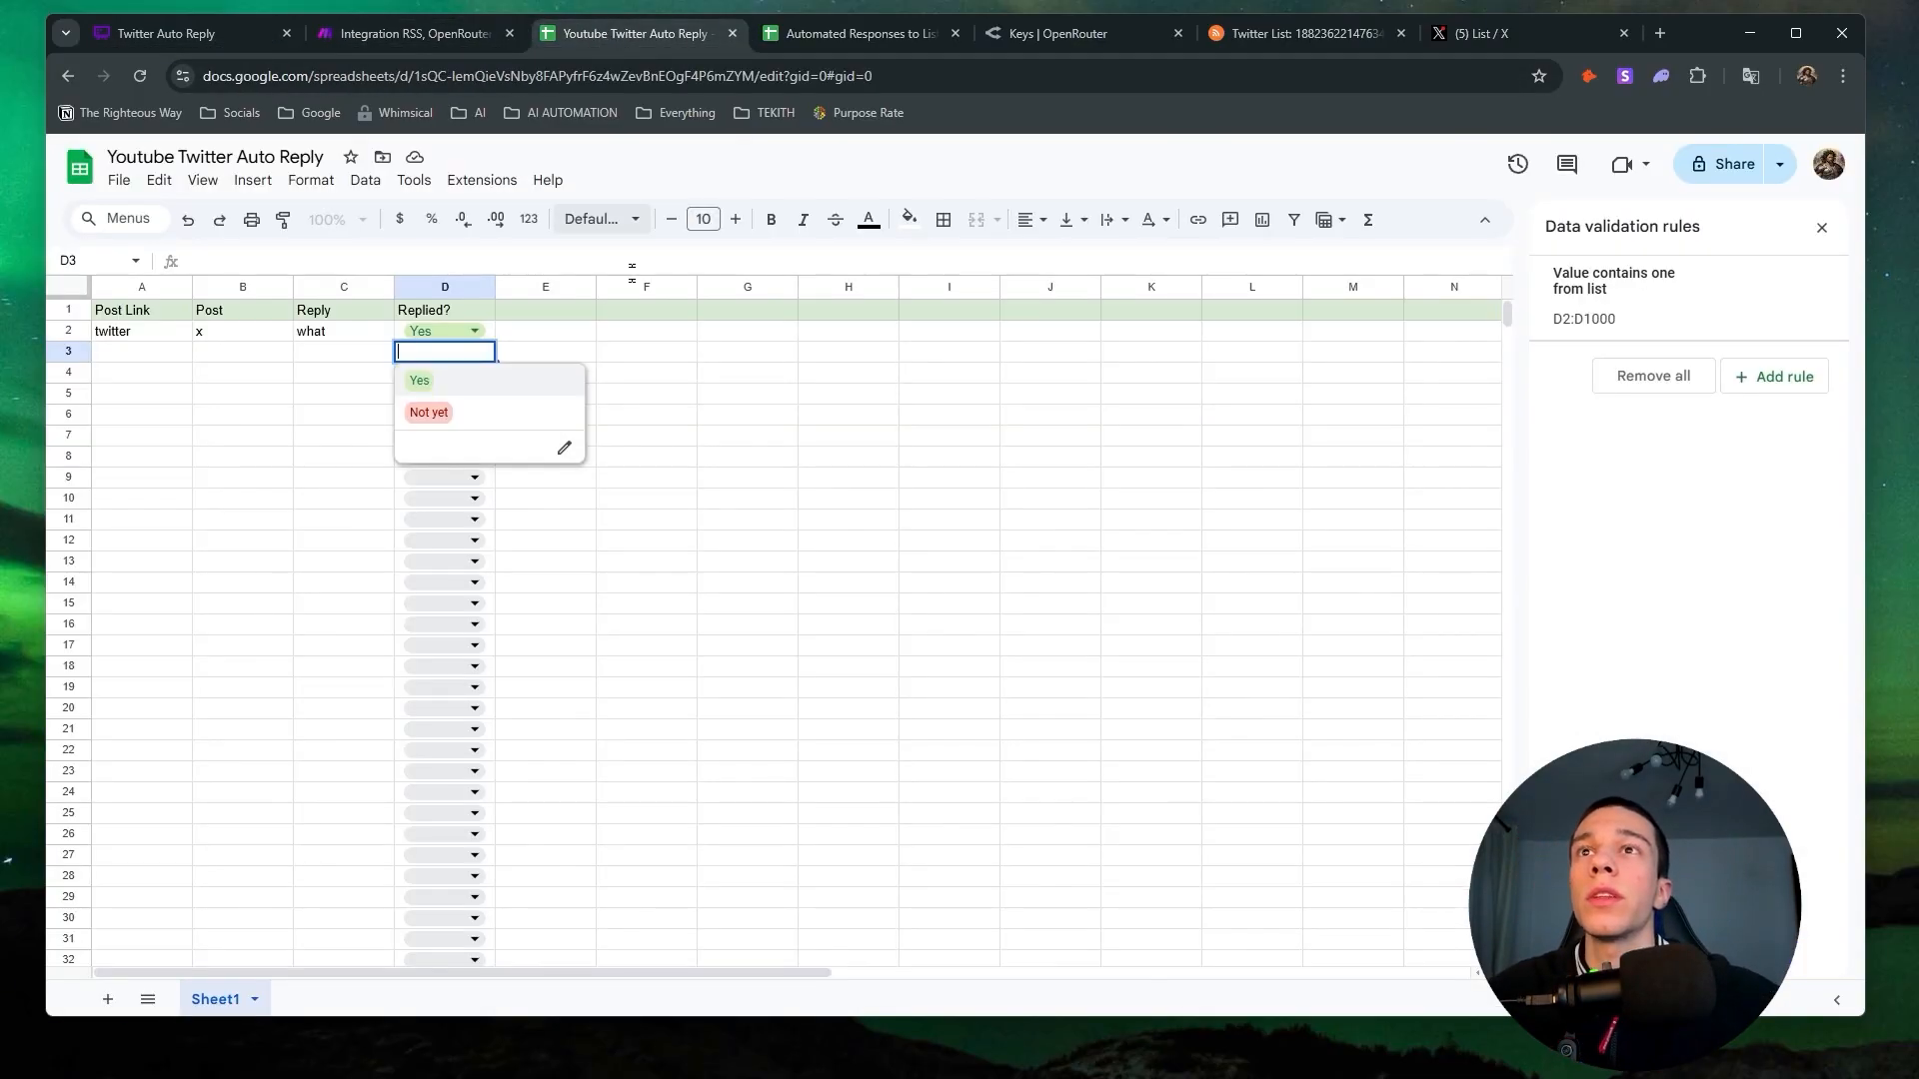
{"action": "left_click", "coordinate": [400, 33]}
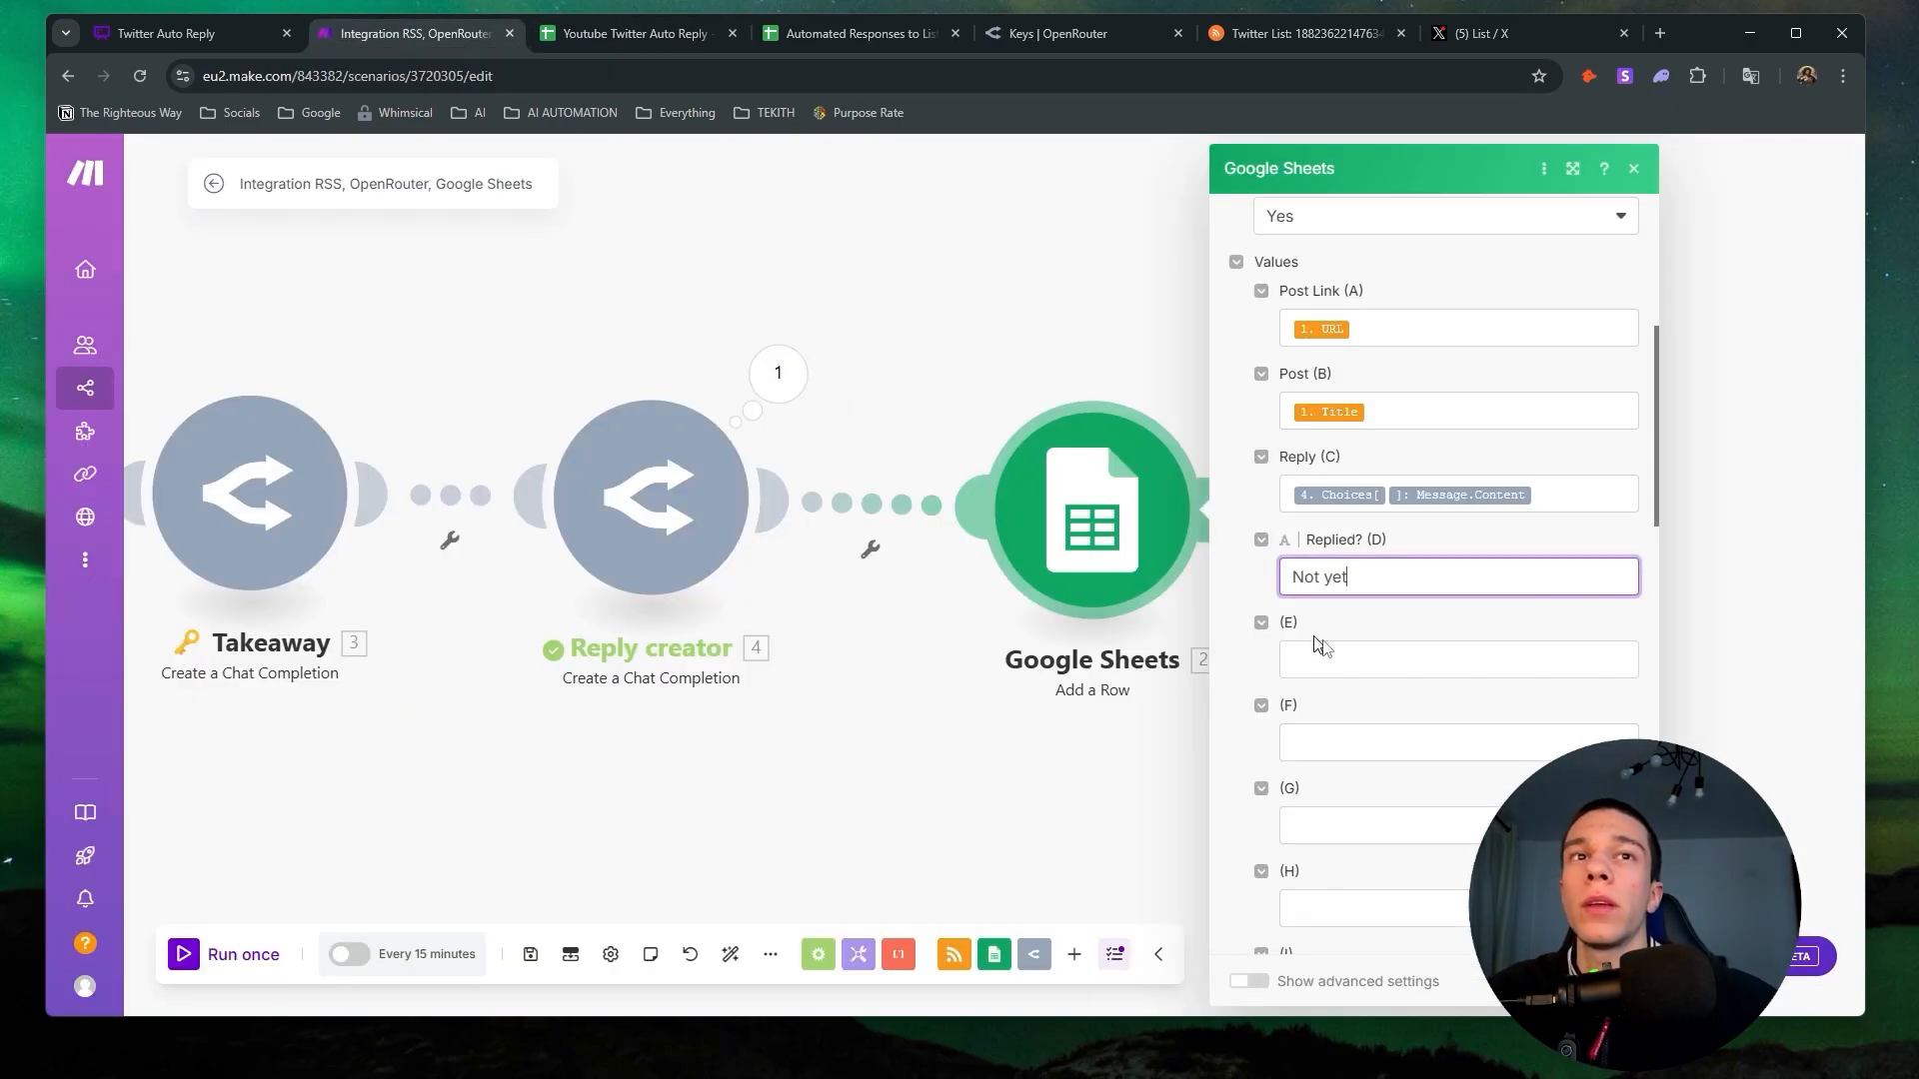
{"action": "scroll", "coordinate": [1465, 763], "scroll_direction": "down", "scroll_amount": 8}
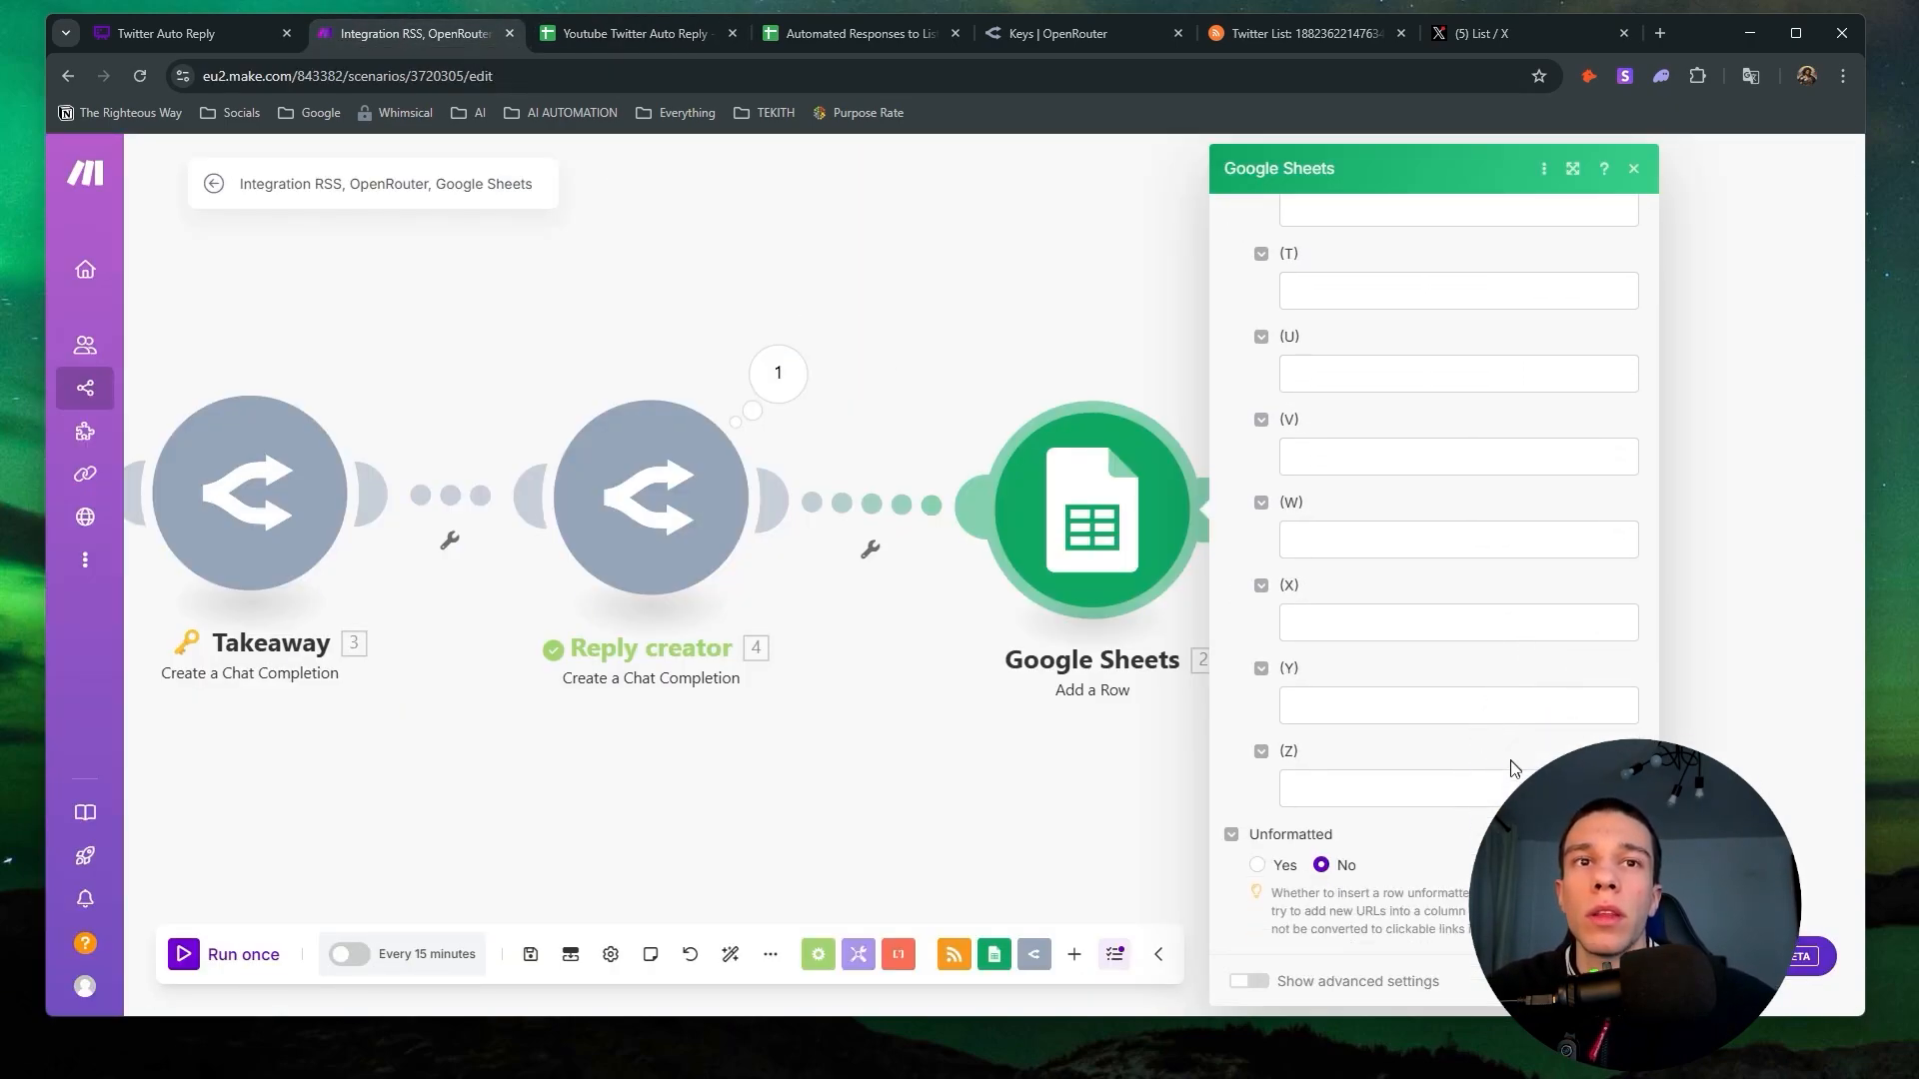
{"action": "scroll", "coordinate": [1465, 762], "scroll_direction": "up", "scroll_amount": 10}
{"action": "left_click", "coordinate": [1126, 758]}
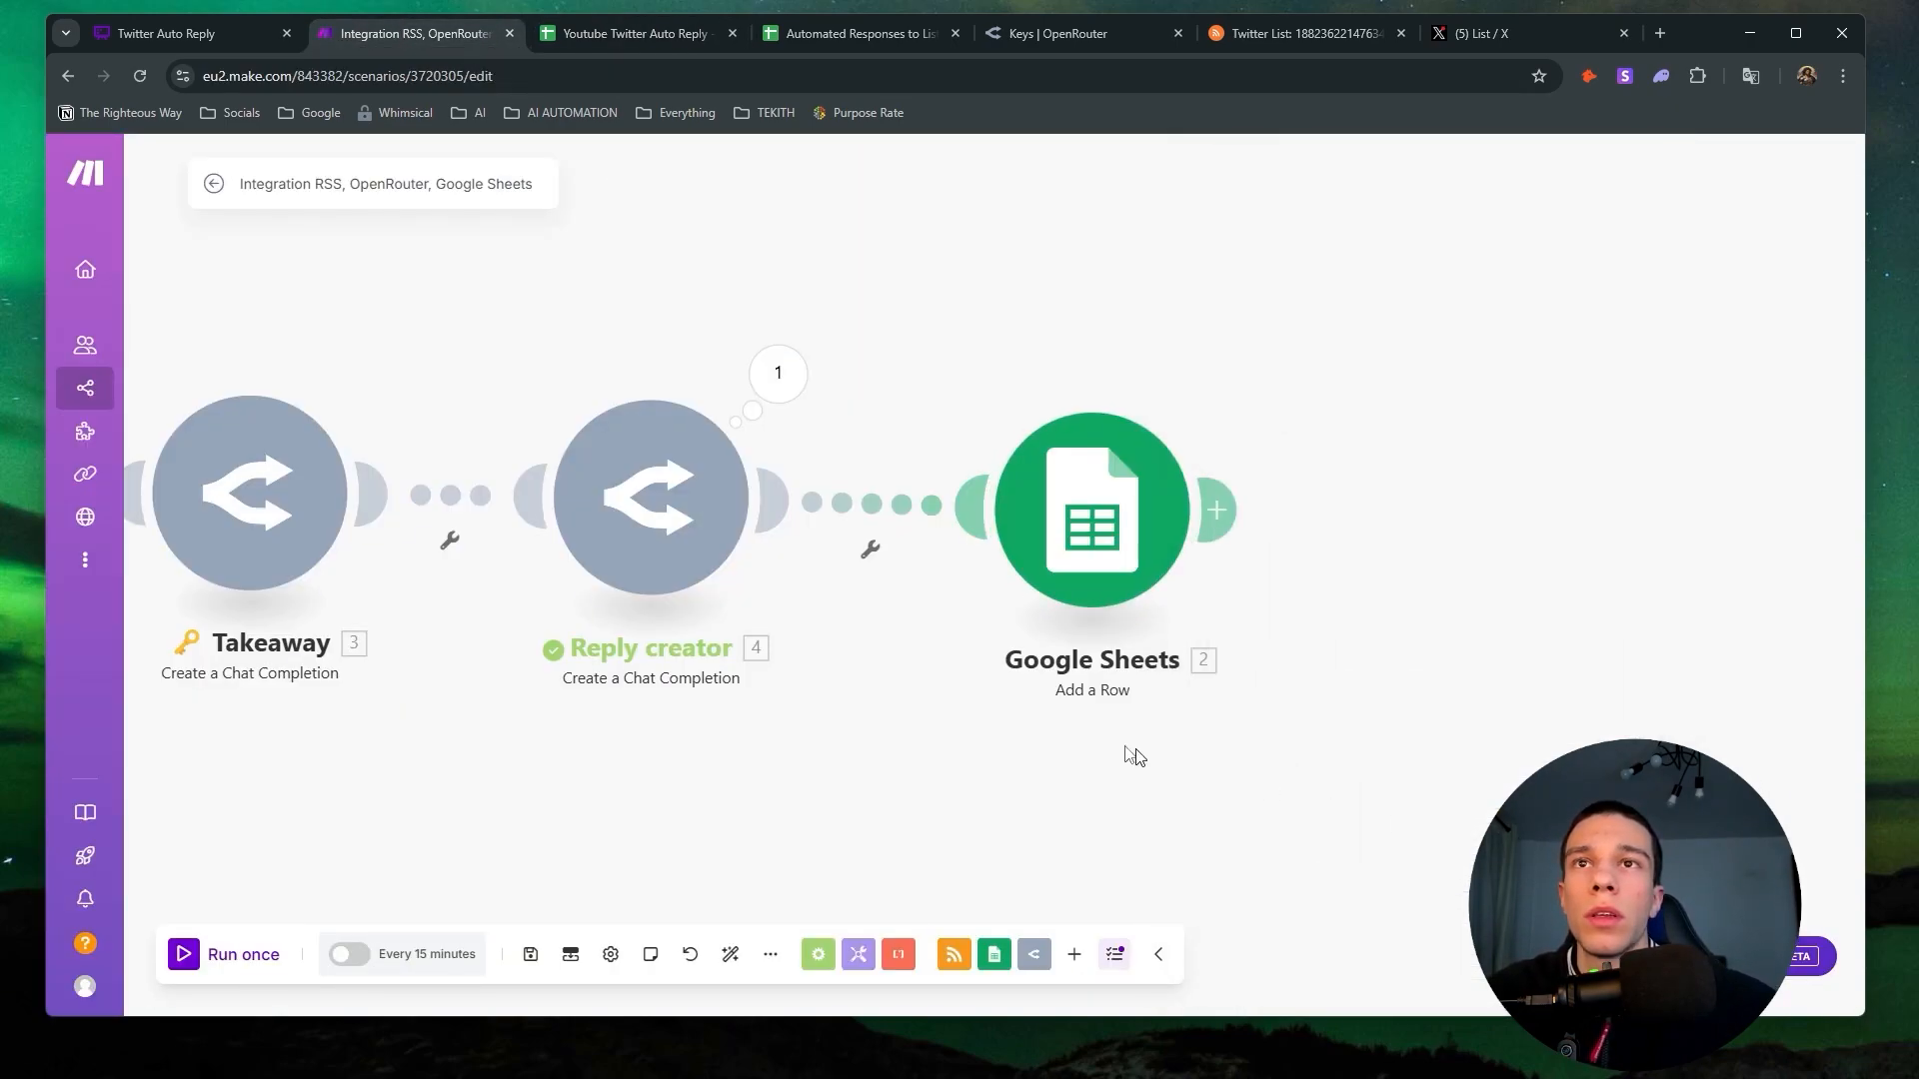
Run the whole scenario once and inspect how the If Reply? filter handled each RSS bundle.
{"action": "scroll", "coordinate": [716, 747], "scroll_direction": "down", "scroll_amount": 3}
{"action": "left_click_drag", "start_coordinate": [716, 748], "coordinate": [1169, 804]}
{"action": "scroll", "coordinate": [759, 828], "scroll_direction": "up", "scroll_amount": 3}
{"action": "left_click_drag", "start_coordinate": [686, 875], "coordinate": [412, 818]}
{"action": "left_click", "coordinate": [200, 955]}
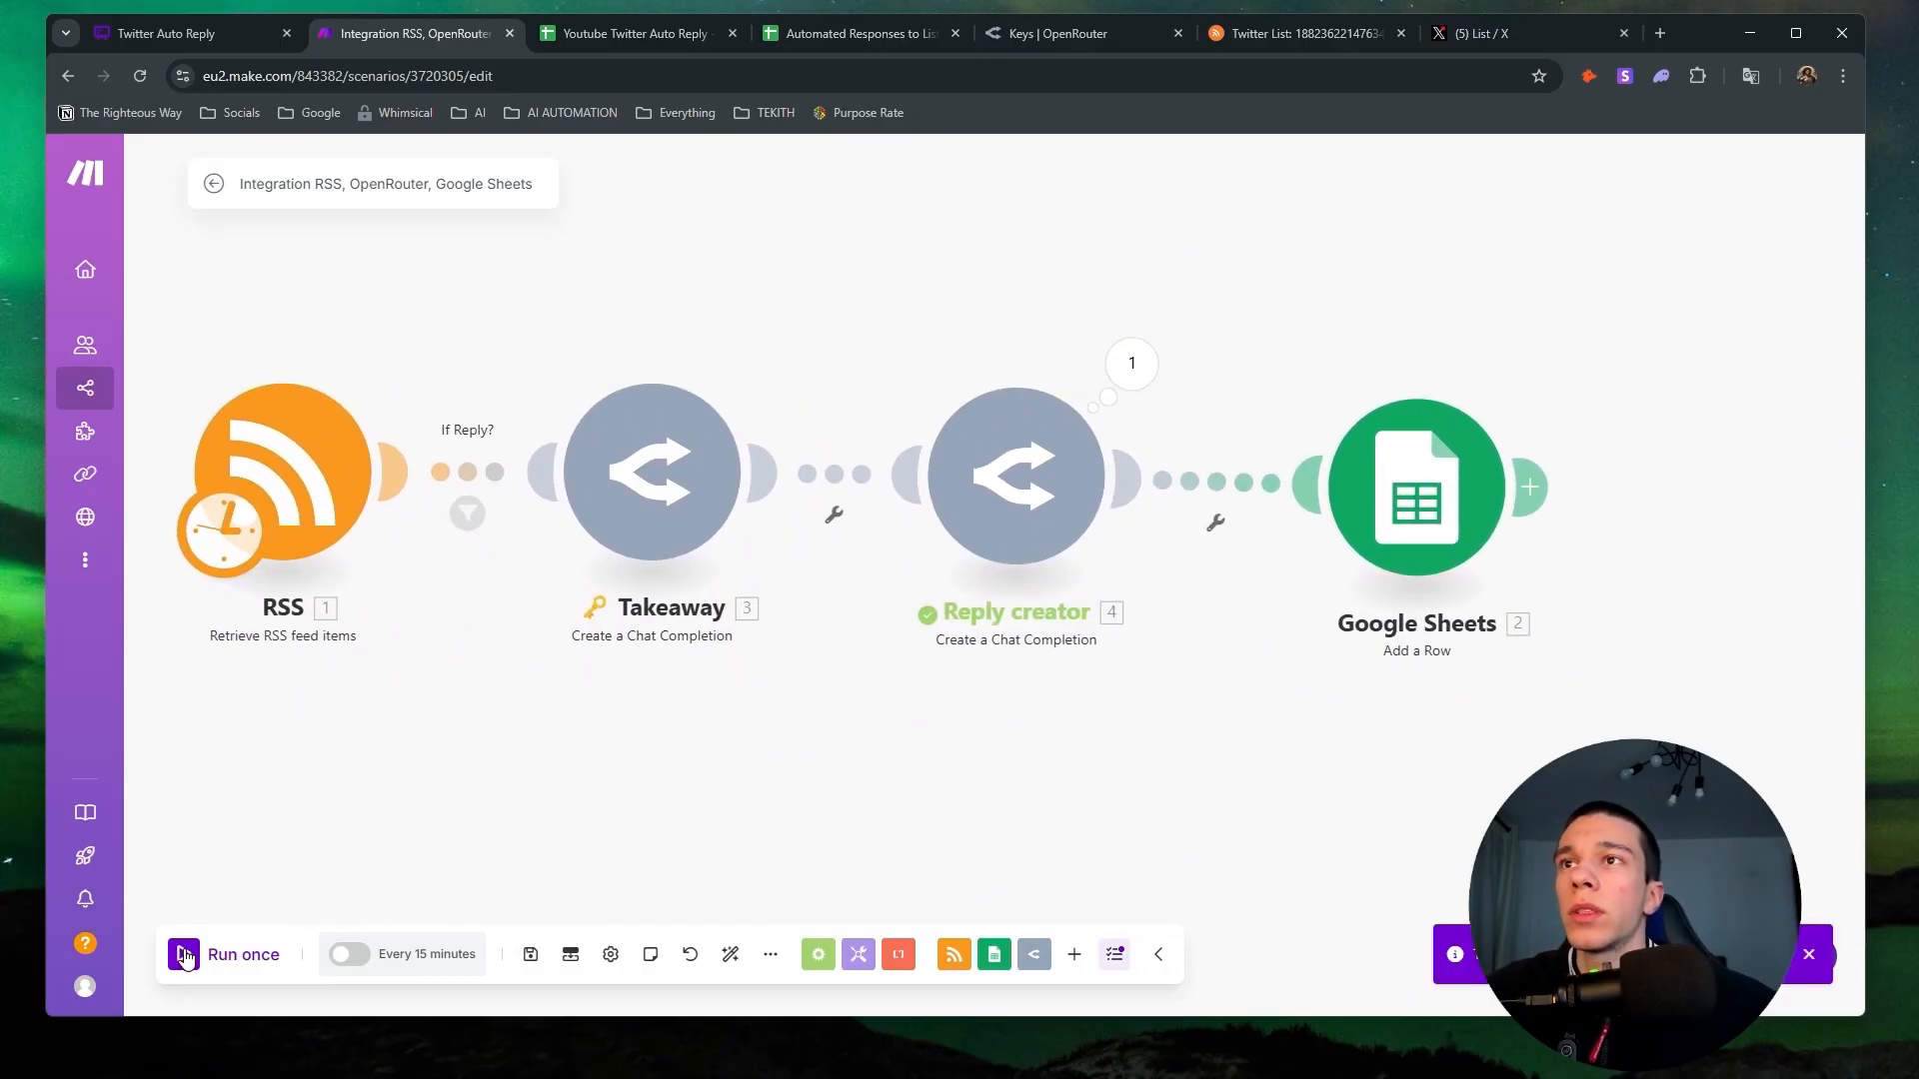
{"action": "left_click", "coordinate": [572, 560]}
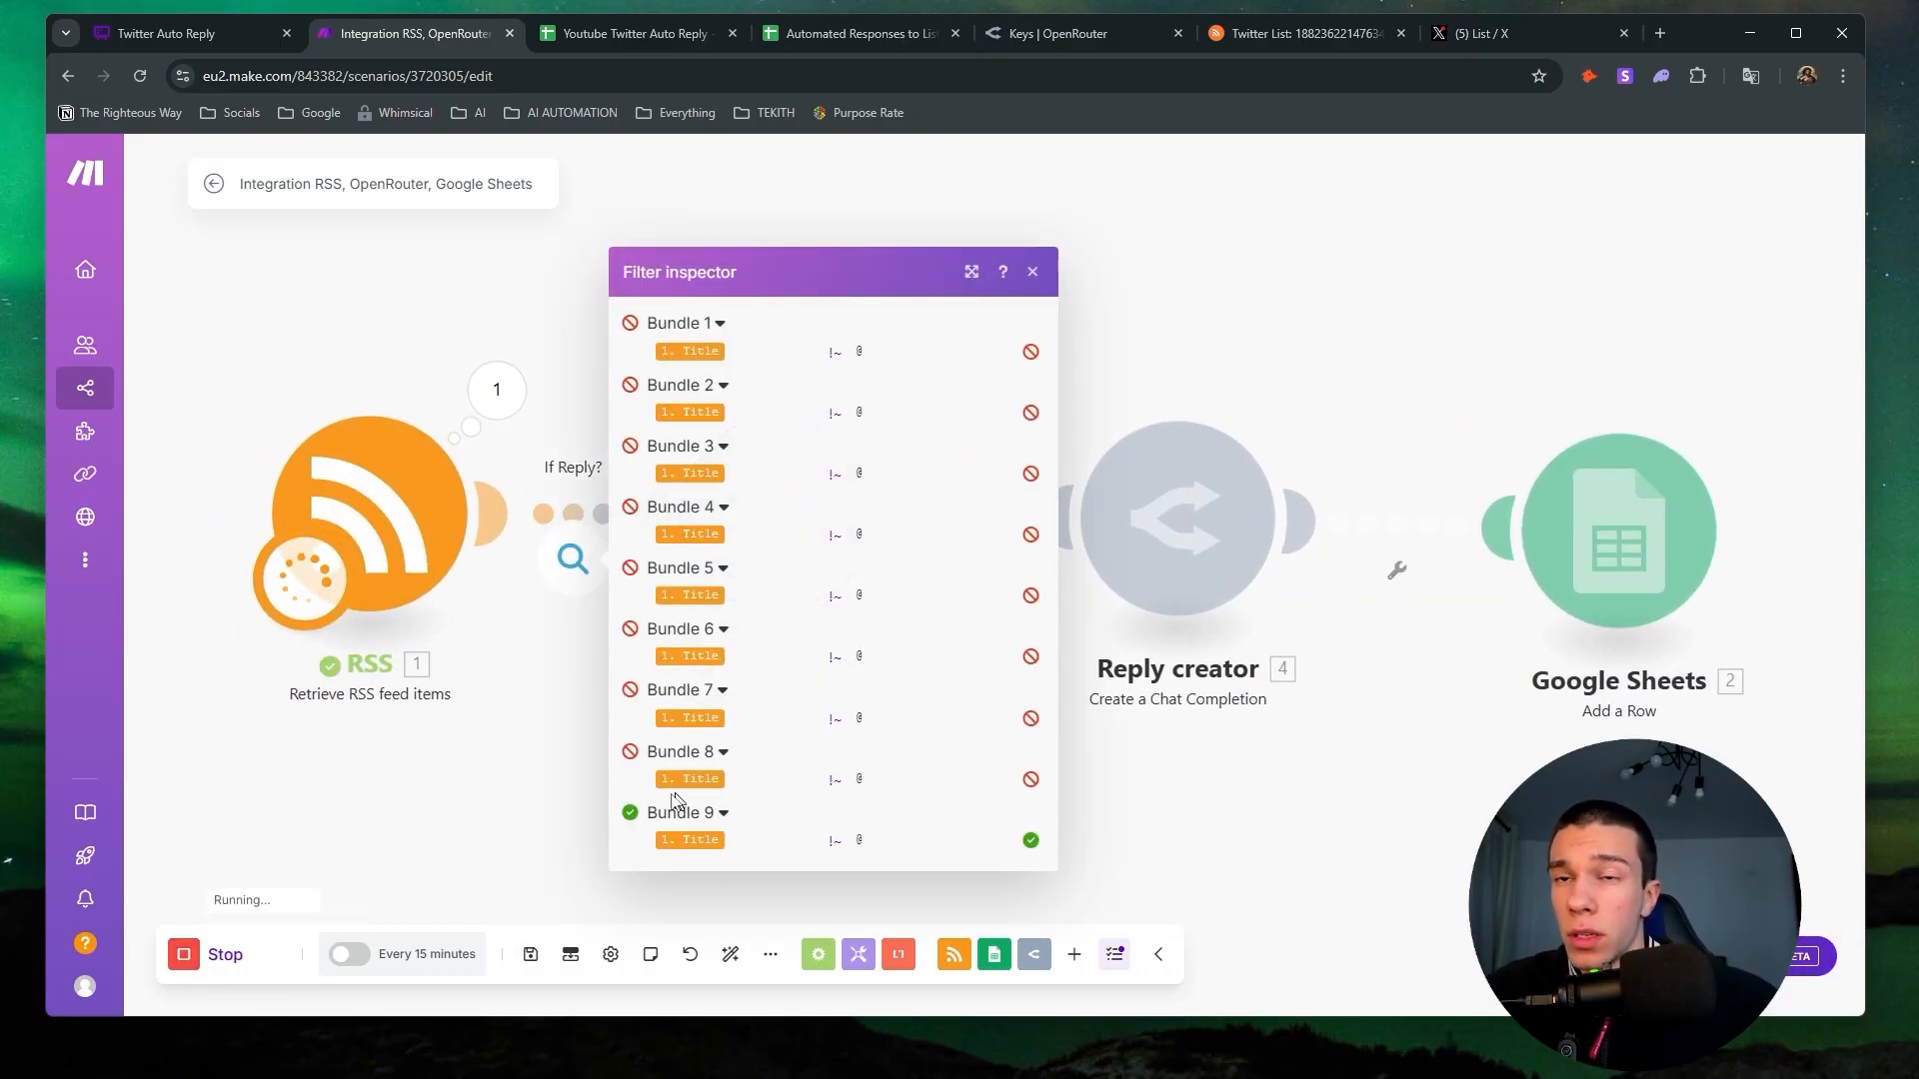
Look through the posts in the RSS.app Twitter list feed and compare them with the bundles in the filter inspector.
{"action": "left_click", "coordinate": [1318, 32]}
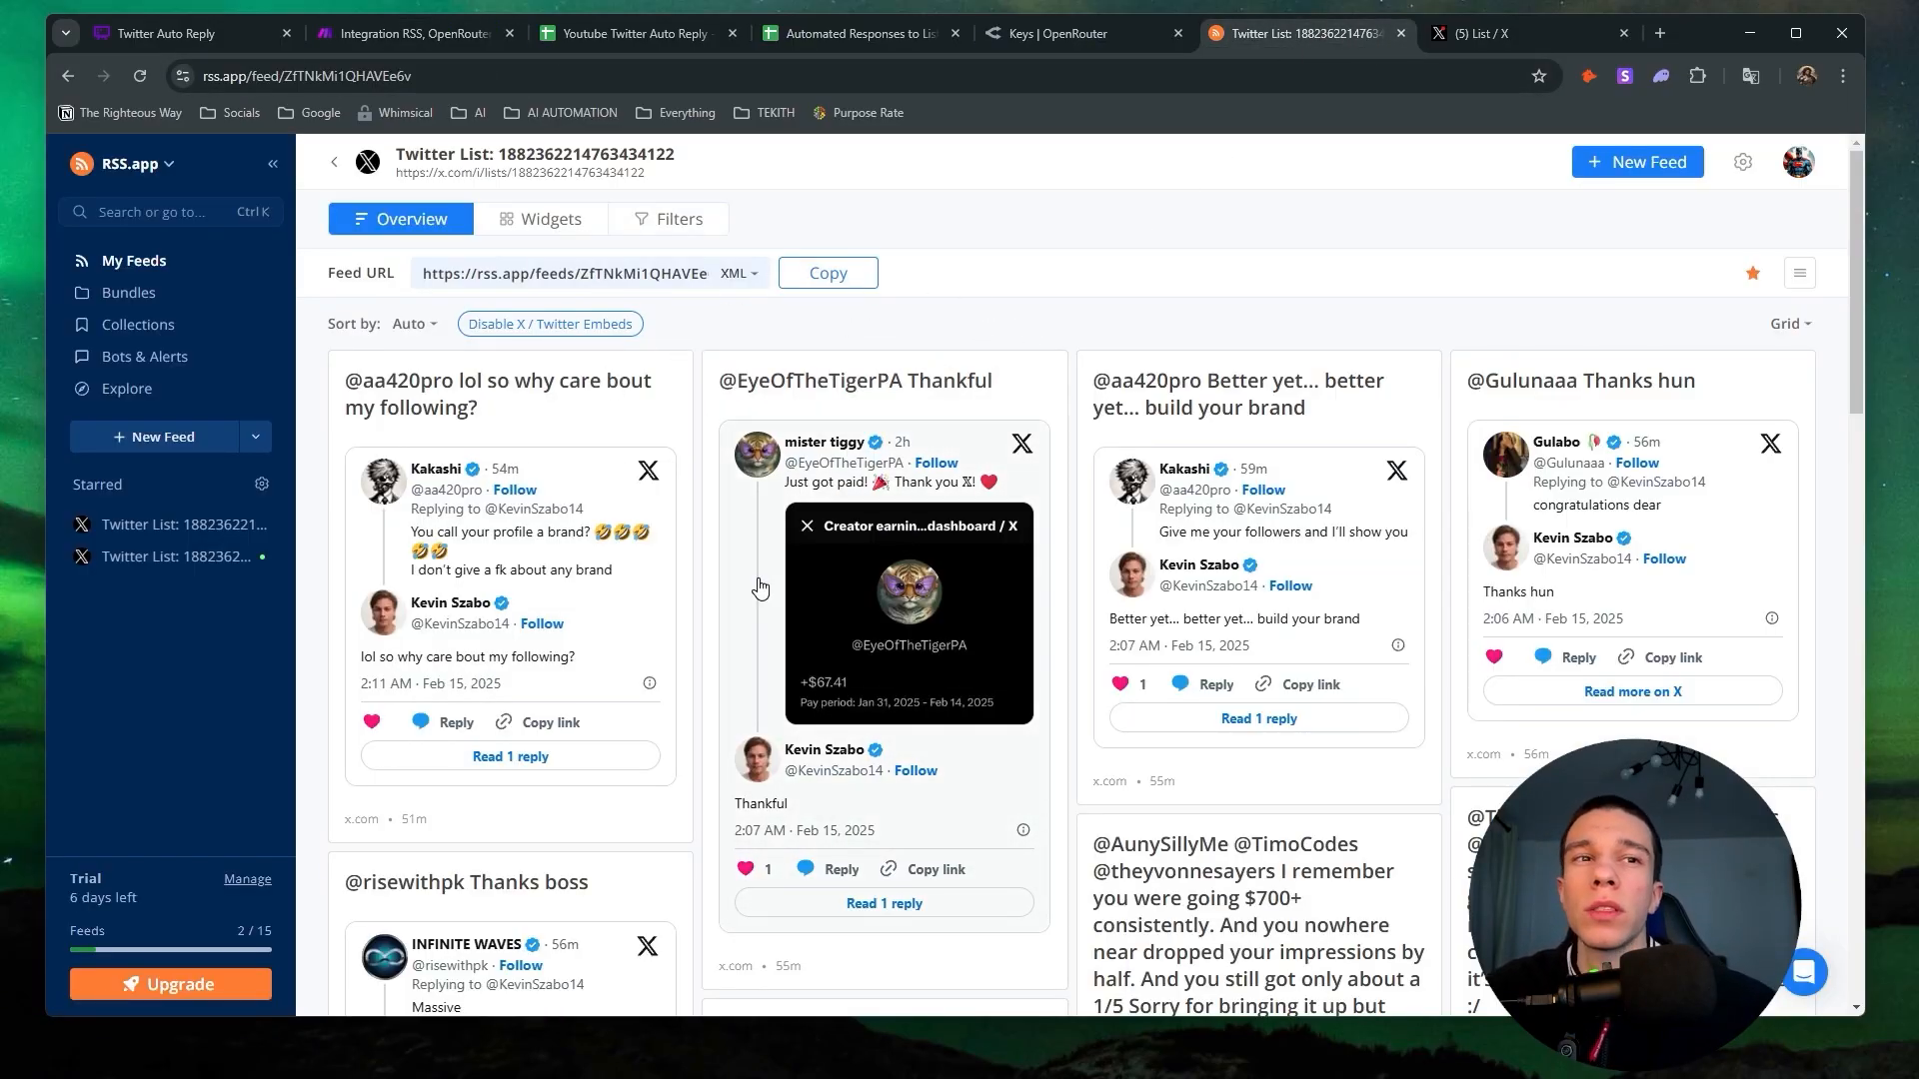
{"action": "scroll", "coordinate": [759, 587], "scroll_direction": "down", "scroll_amount": 15}
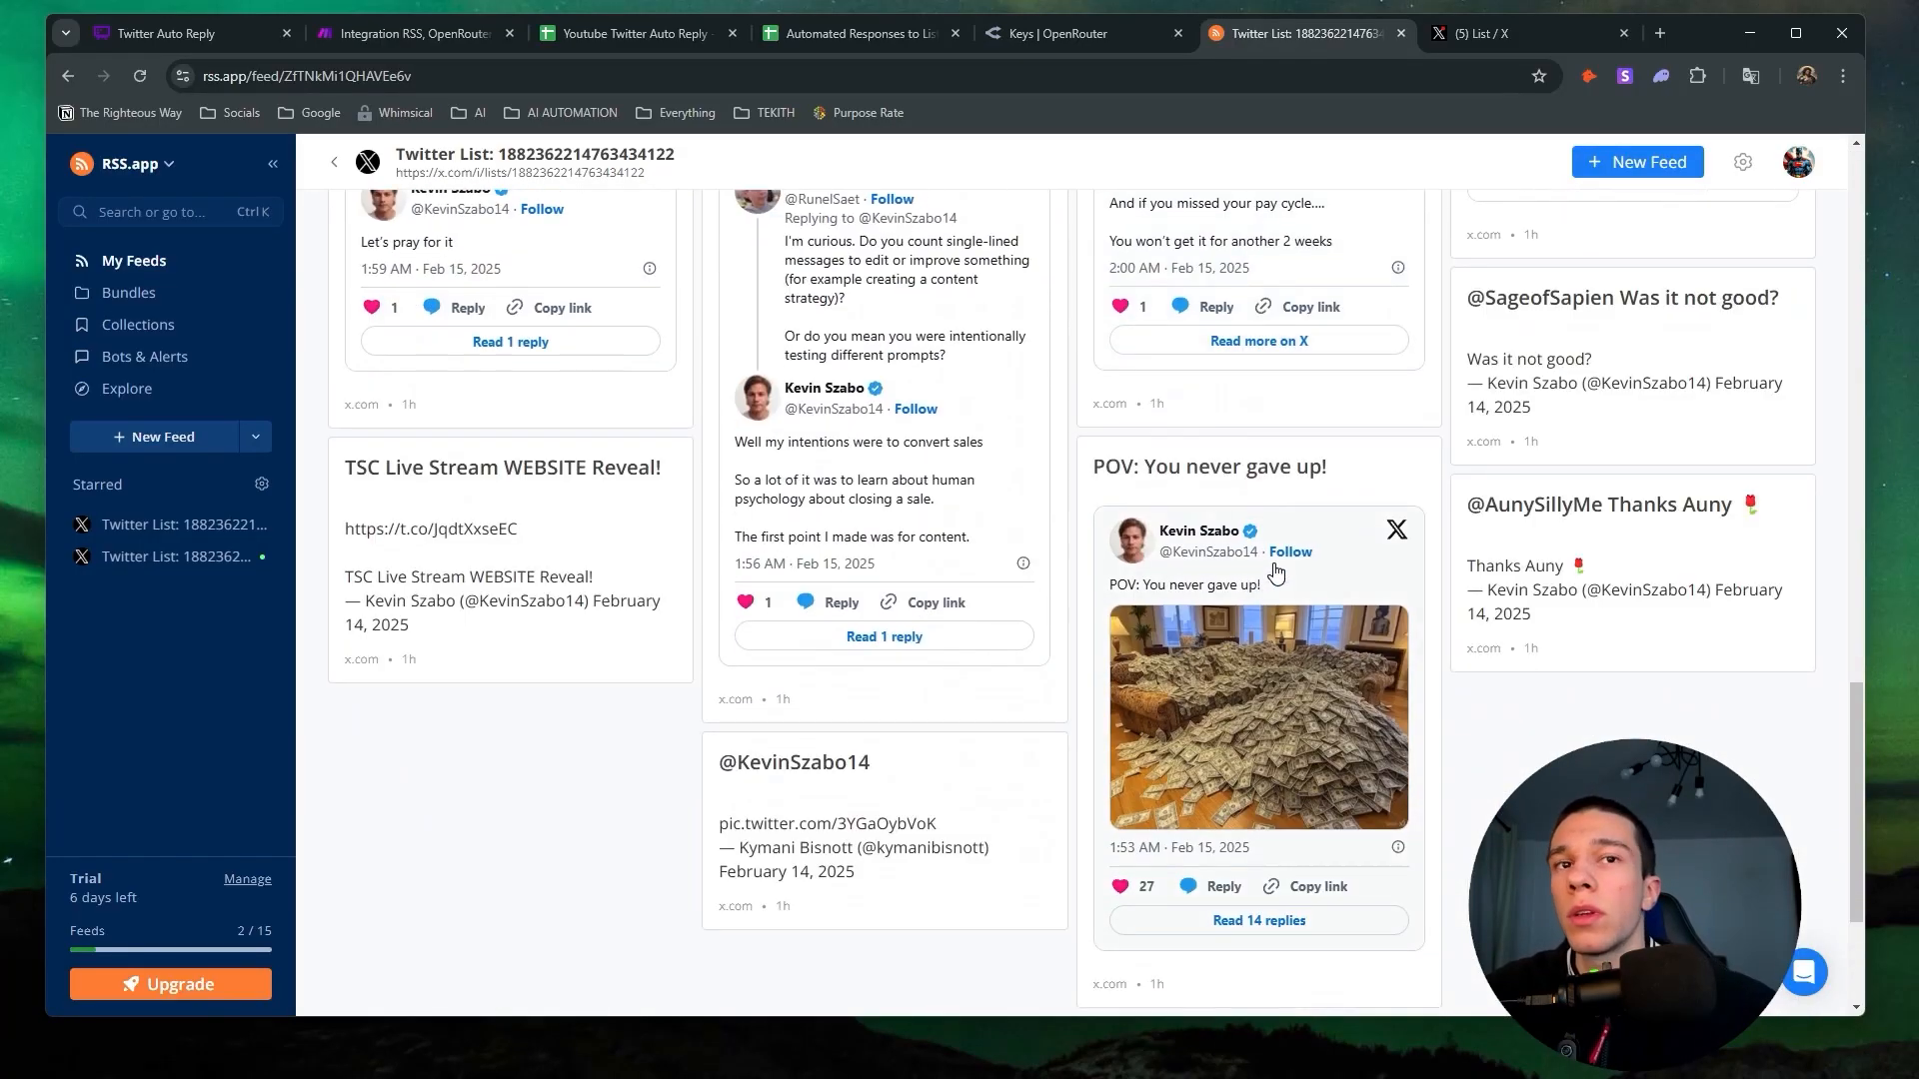
{"action": "left_click", "coordinate": [394, 38]}
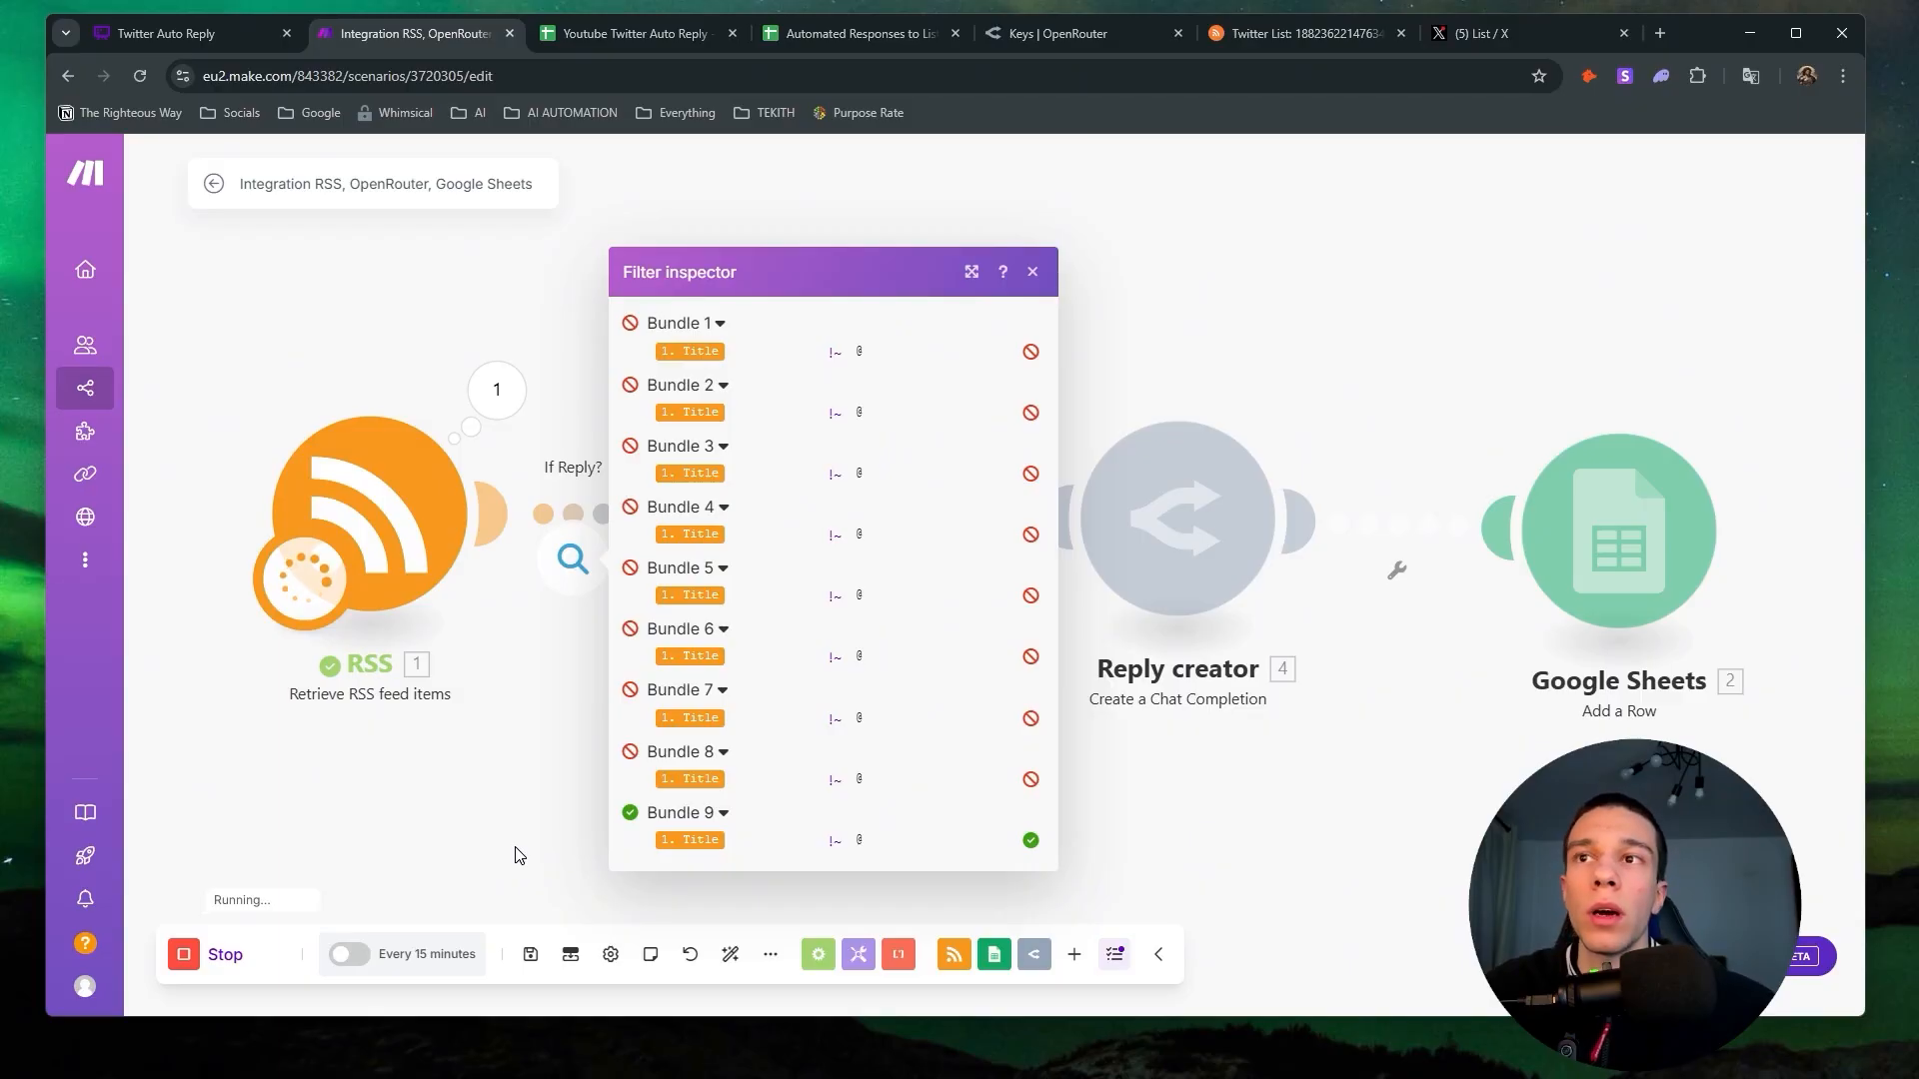
{"action": "left_click", "coordinate": [1299, 33]}
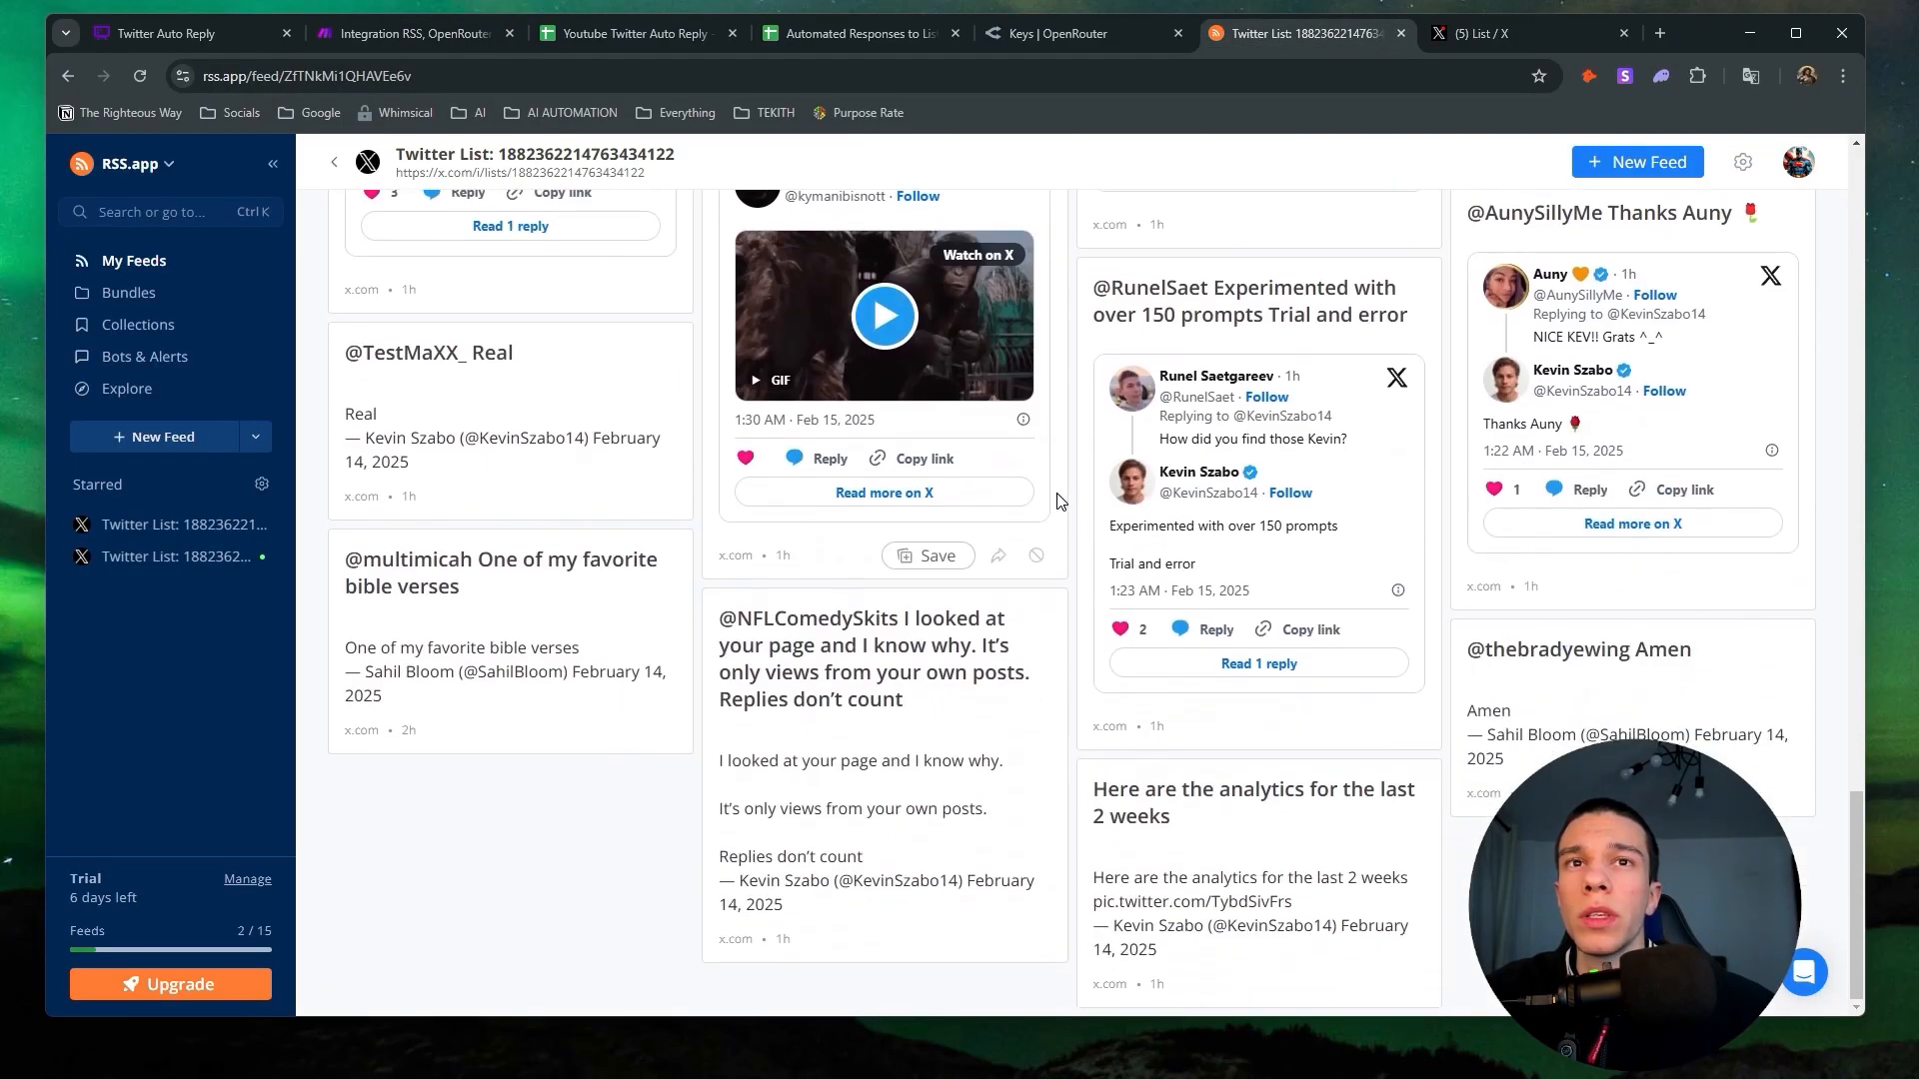
{"action": "scroll", "coordinate": [1296, 815], "scroll_direction": "down", "scroll_amount": 5}
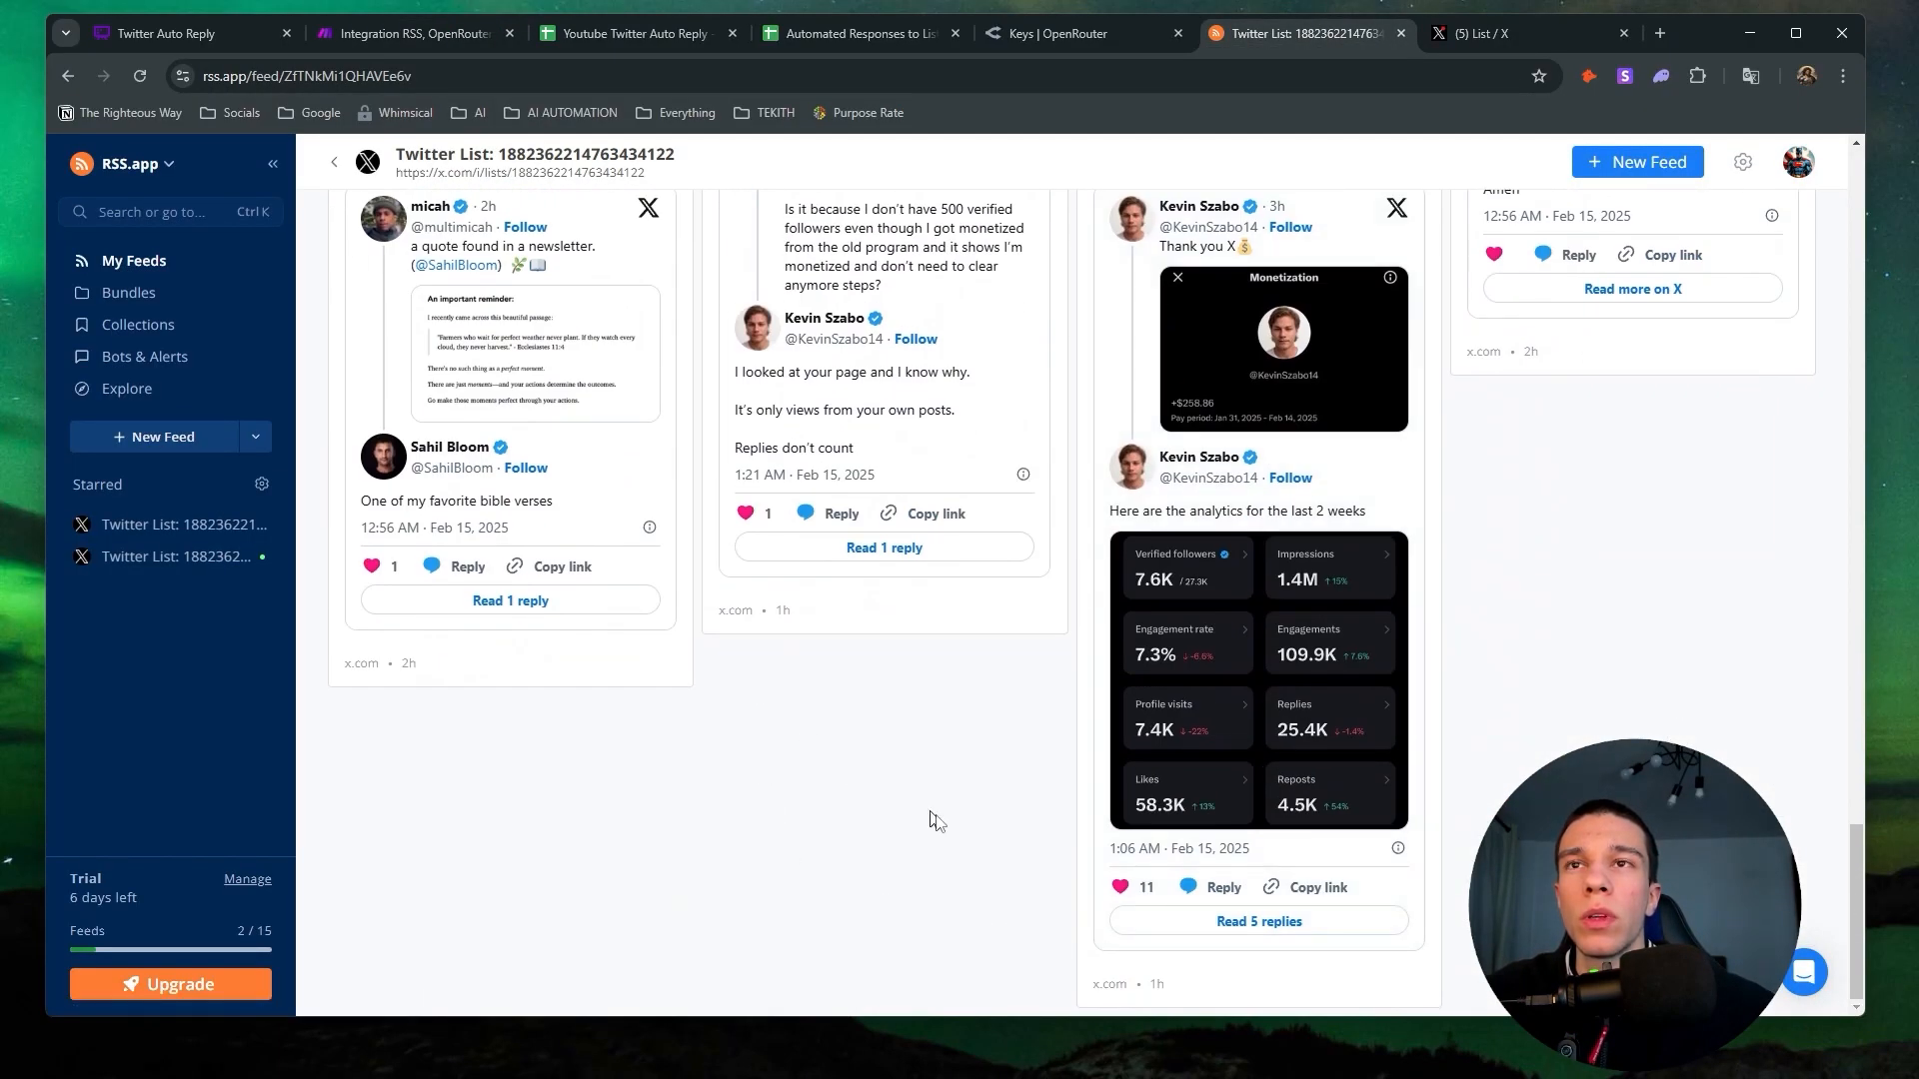
{"action": "scroll", "coordinate": [937, 822], "scroll_direction": "up", "scroll_amount": 20}
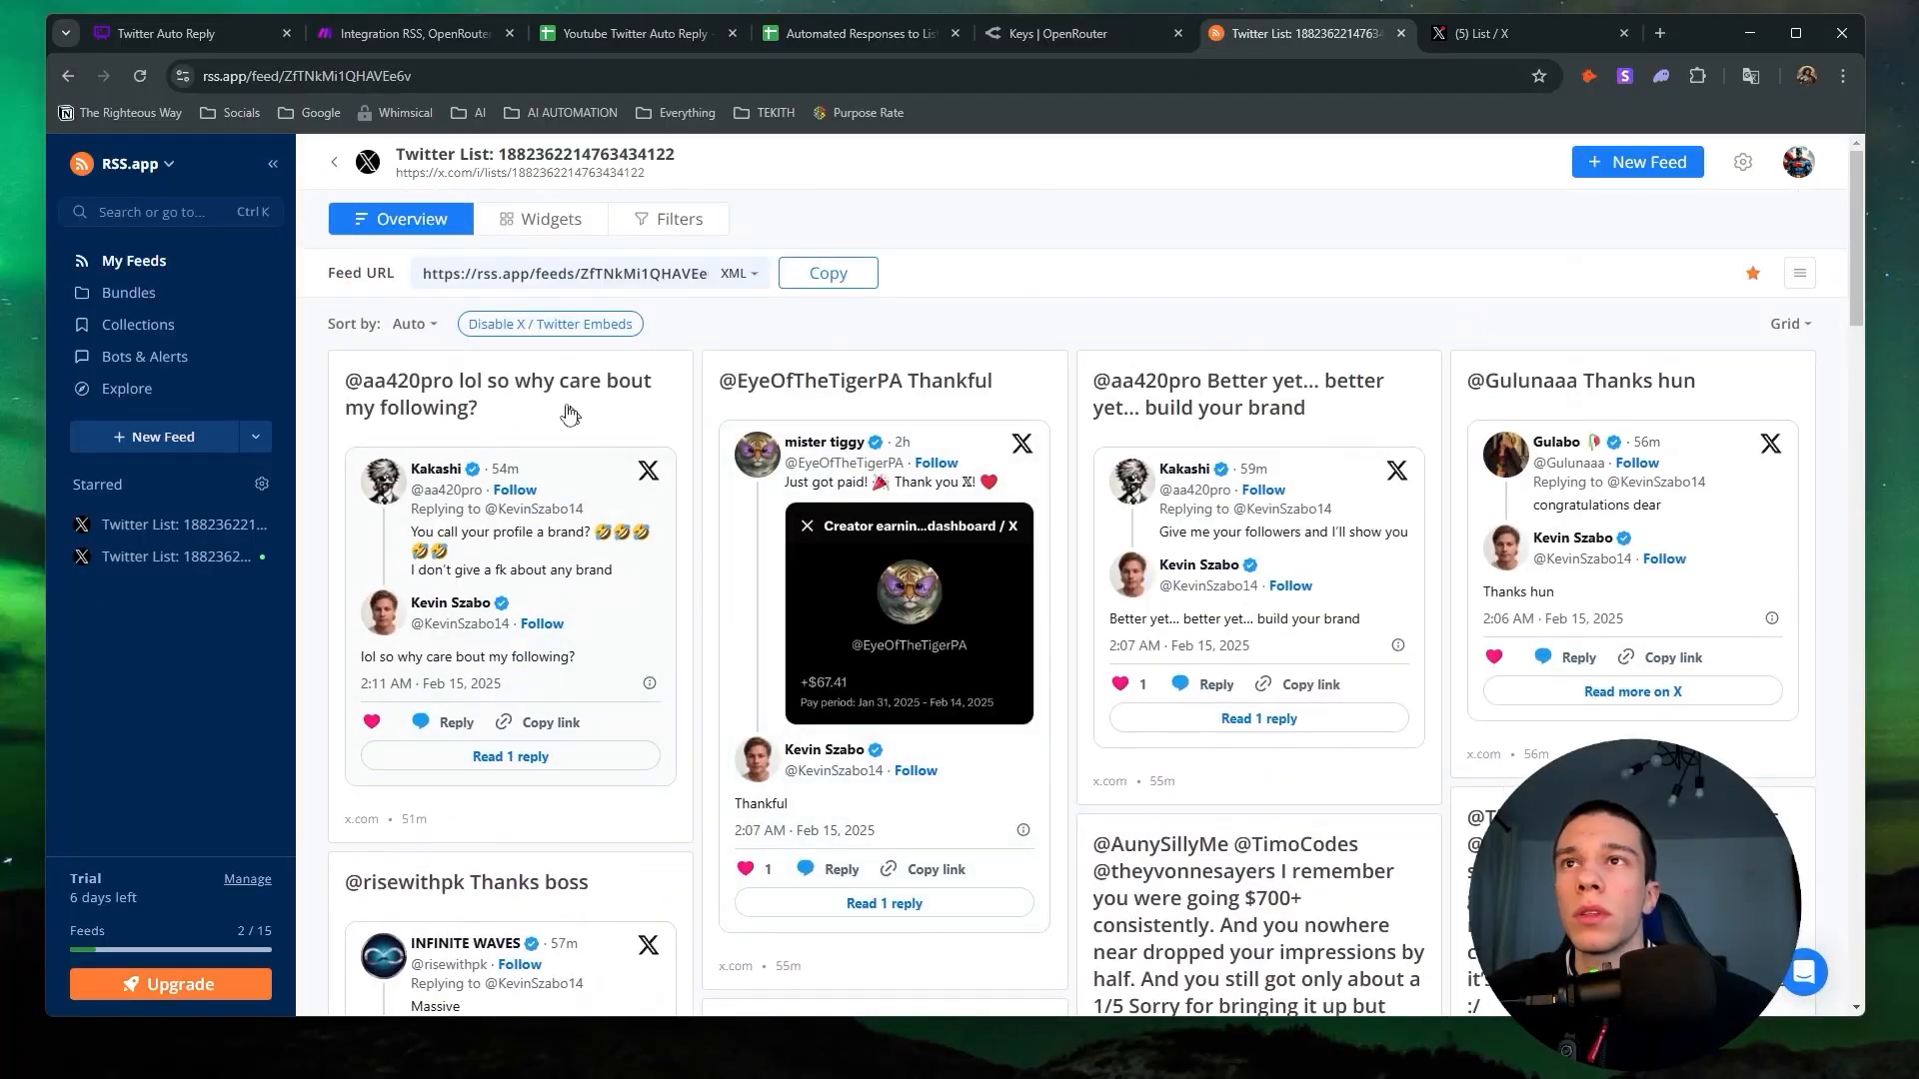
{"action": "scroll", "coordinate": [720, 300], "scroll_direction": "down", "scroll_amount": 18}
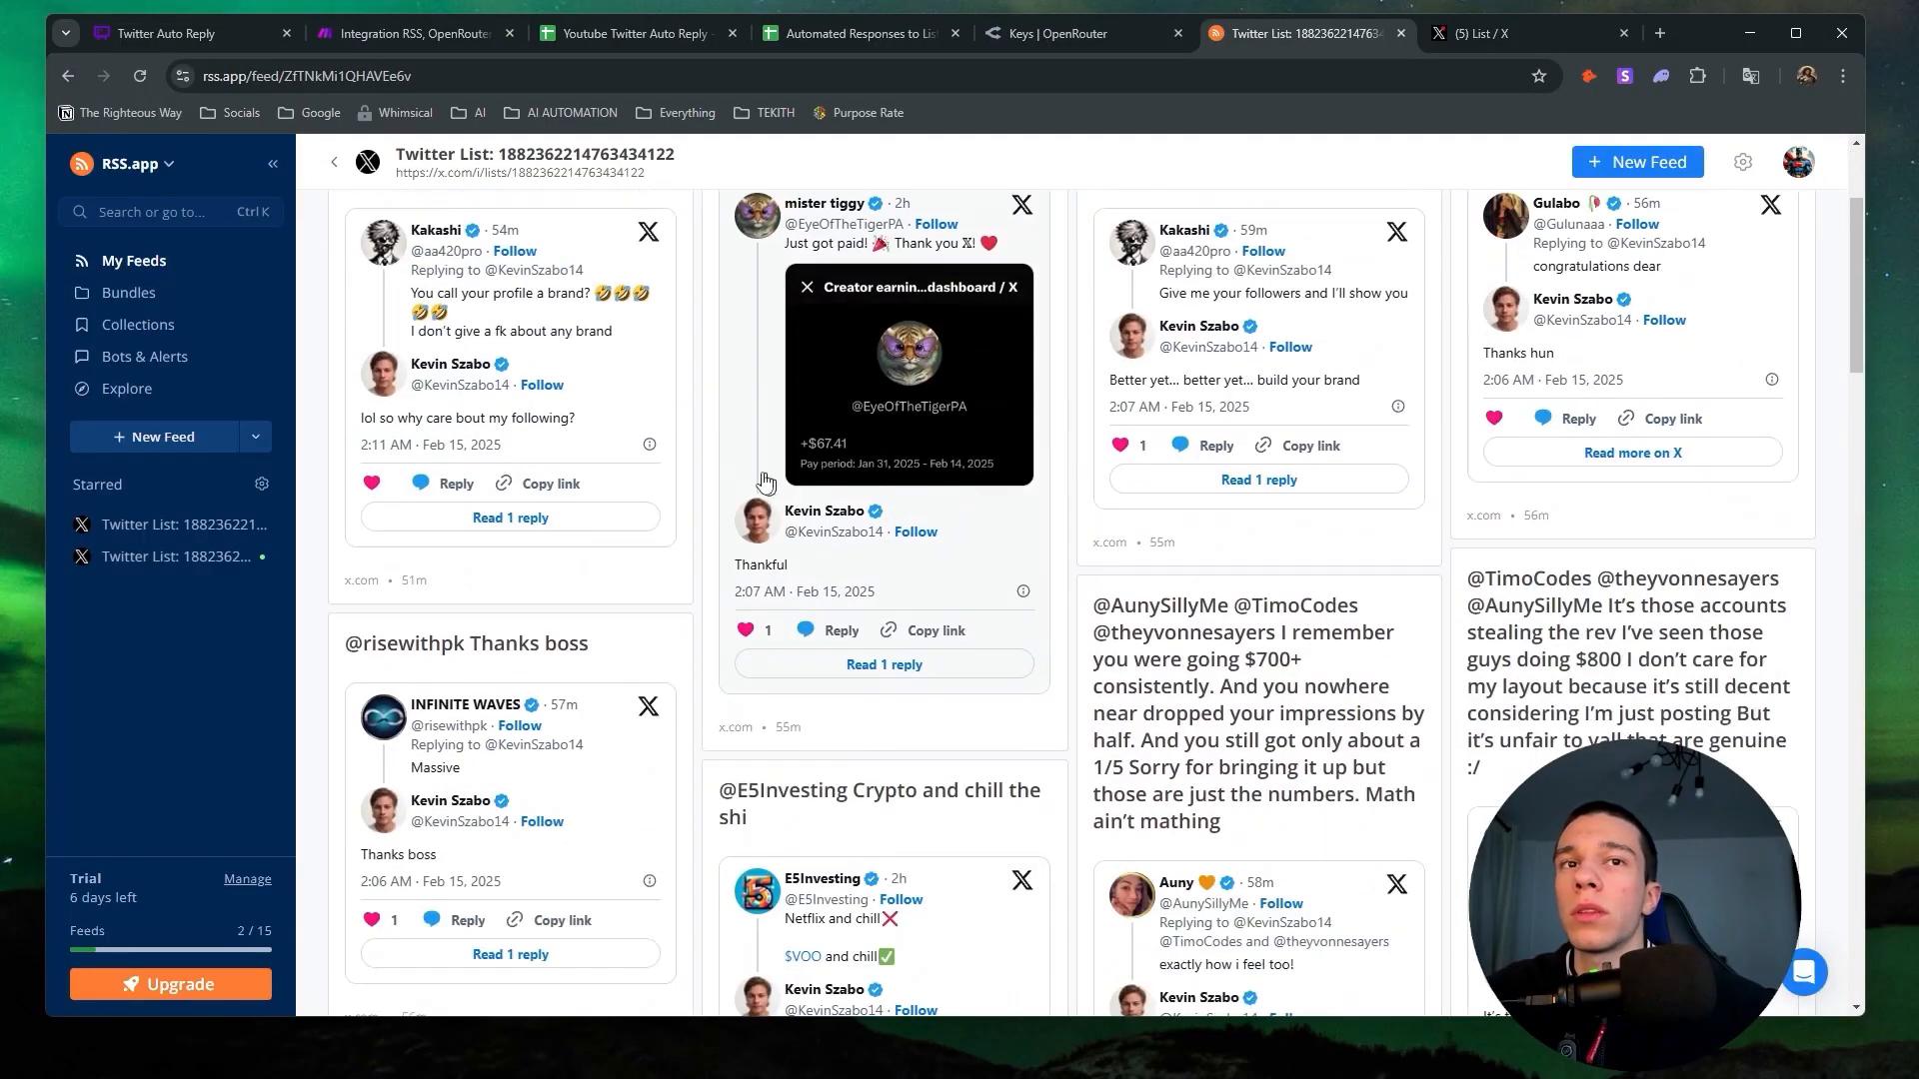
{"action": "scroll", "coordinate": [779, 355], "scroll_direction": "down", "scroll_amount": 12}
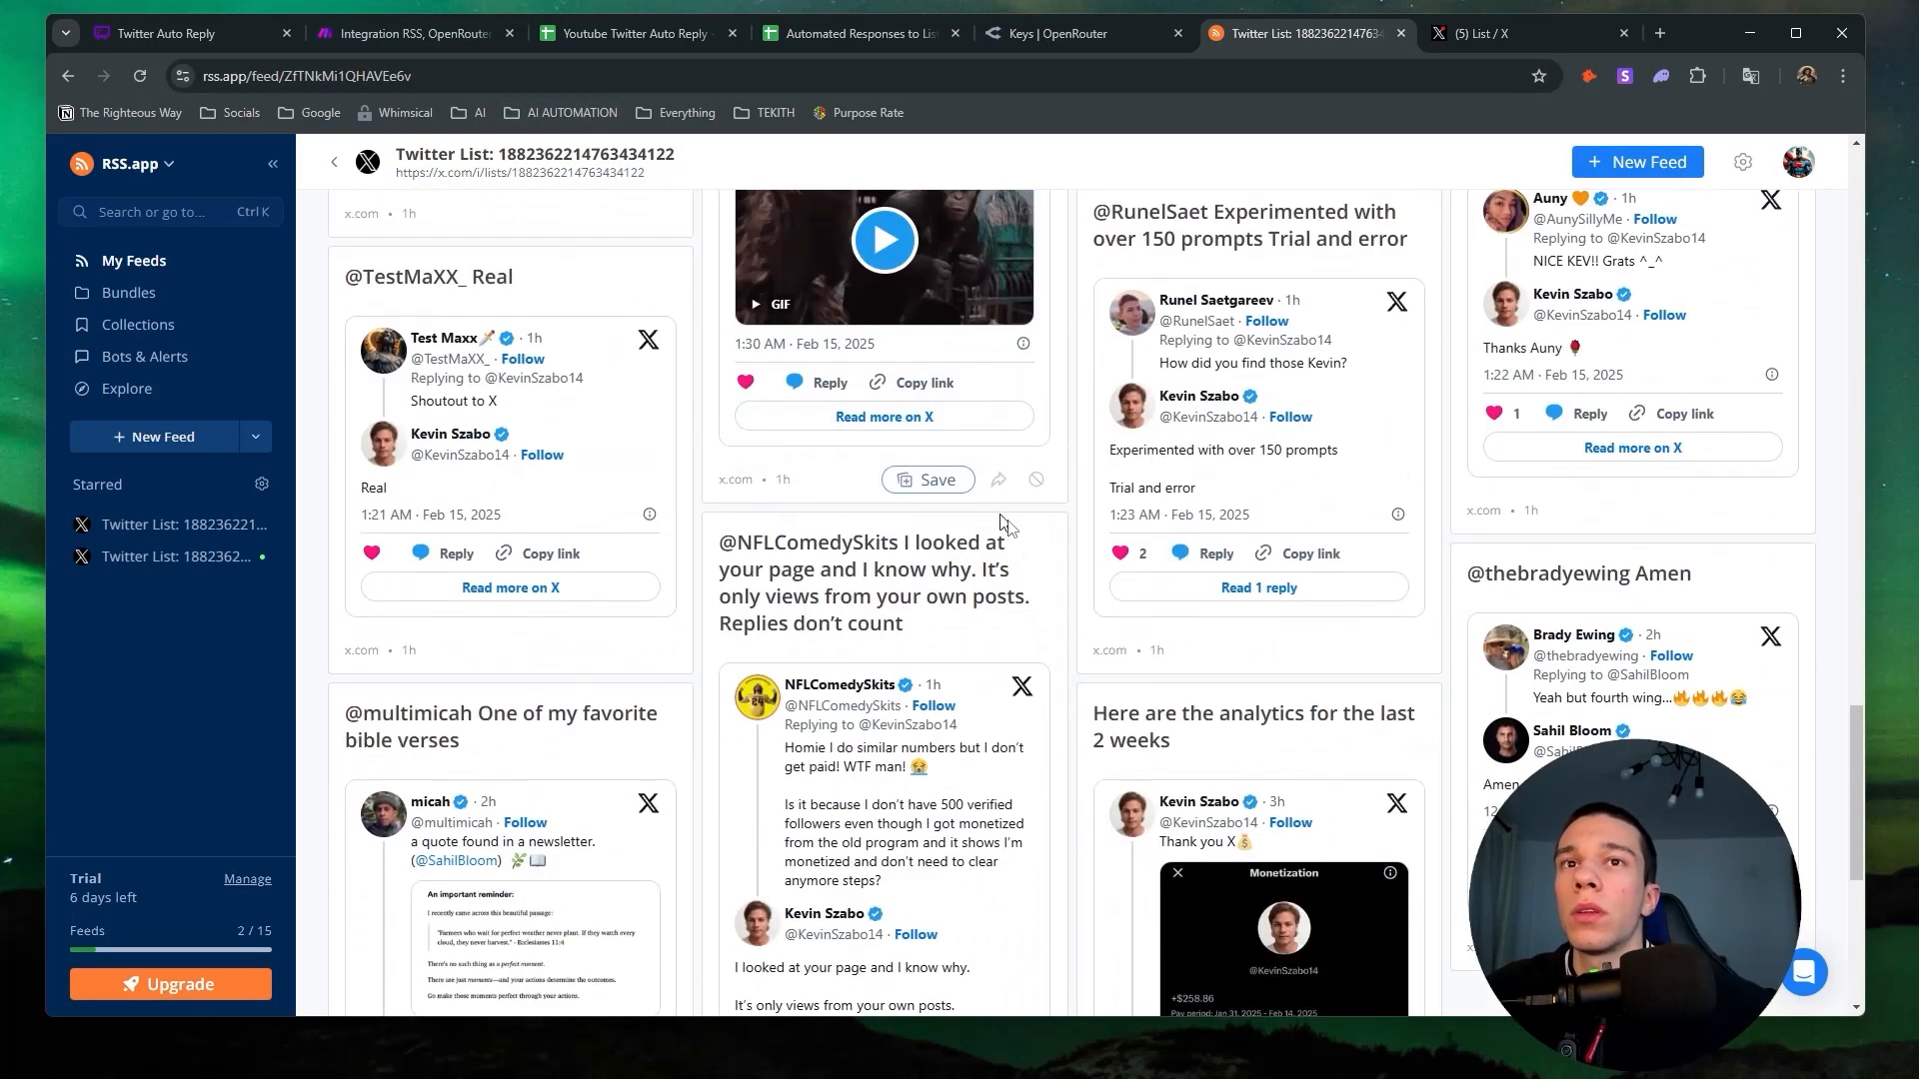
{"action": "scroll", "coordinate": [1589, 436], "scroll_direction": "up", "scroll_amount": 4}
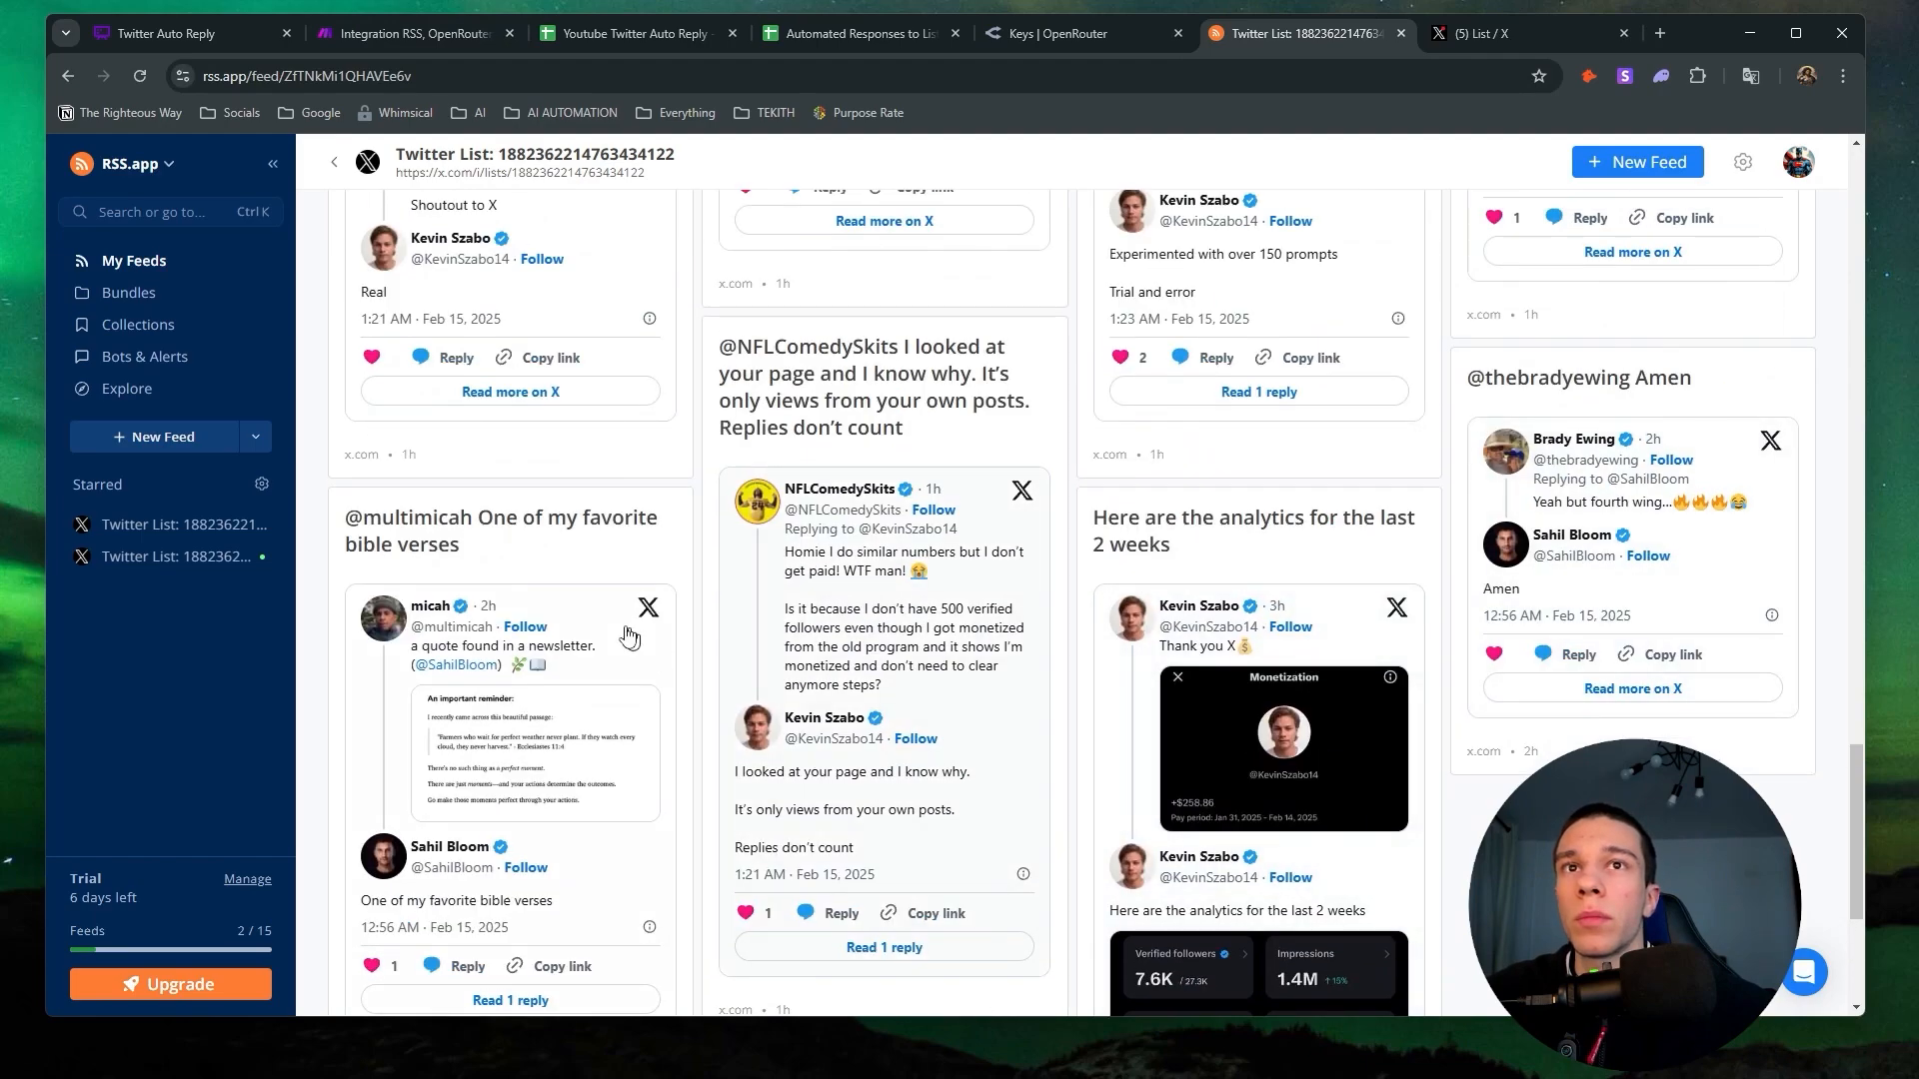
{"action": "left_click", "coordinate": [476, 36]}
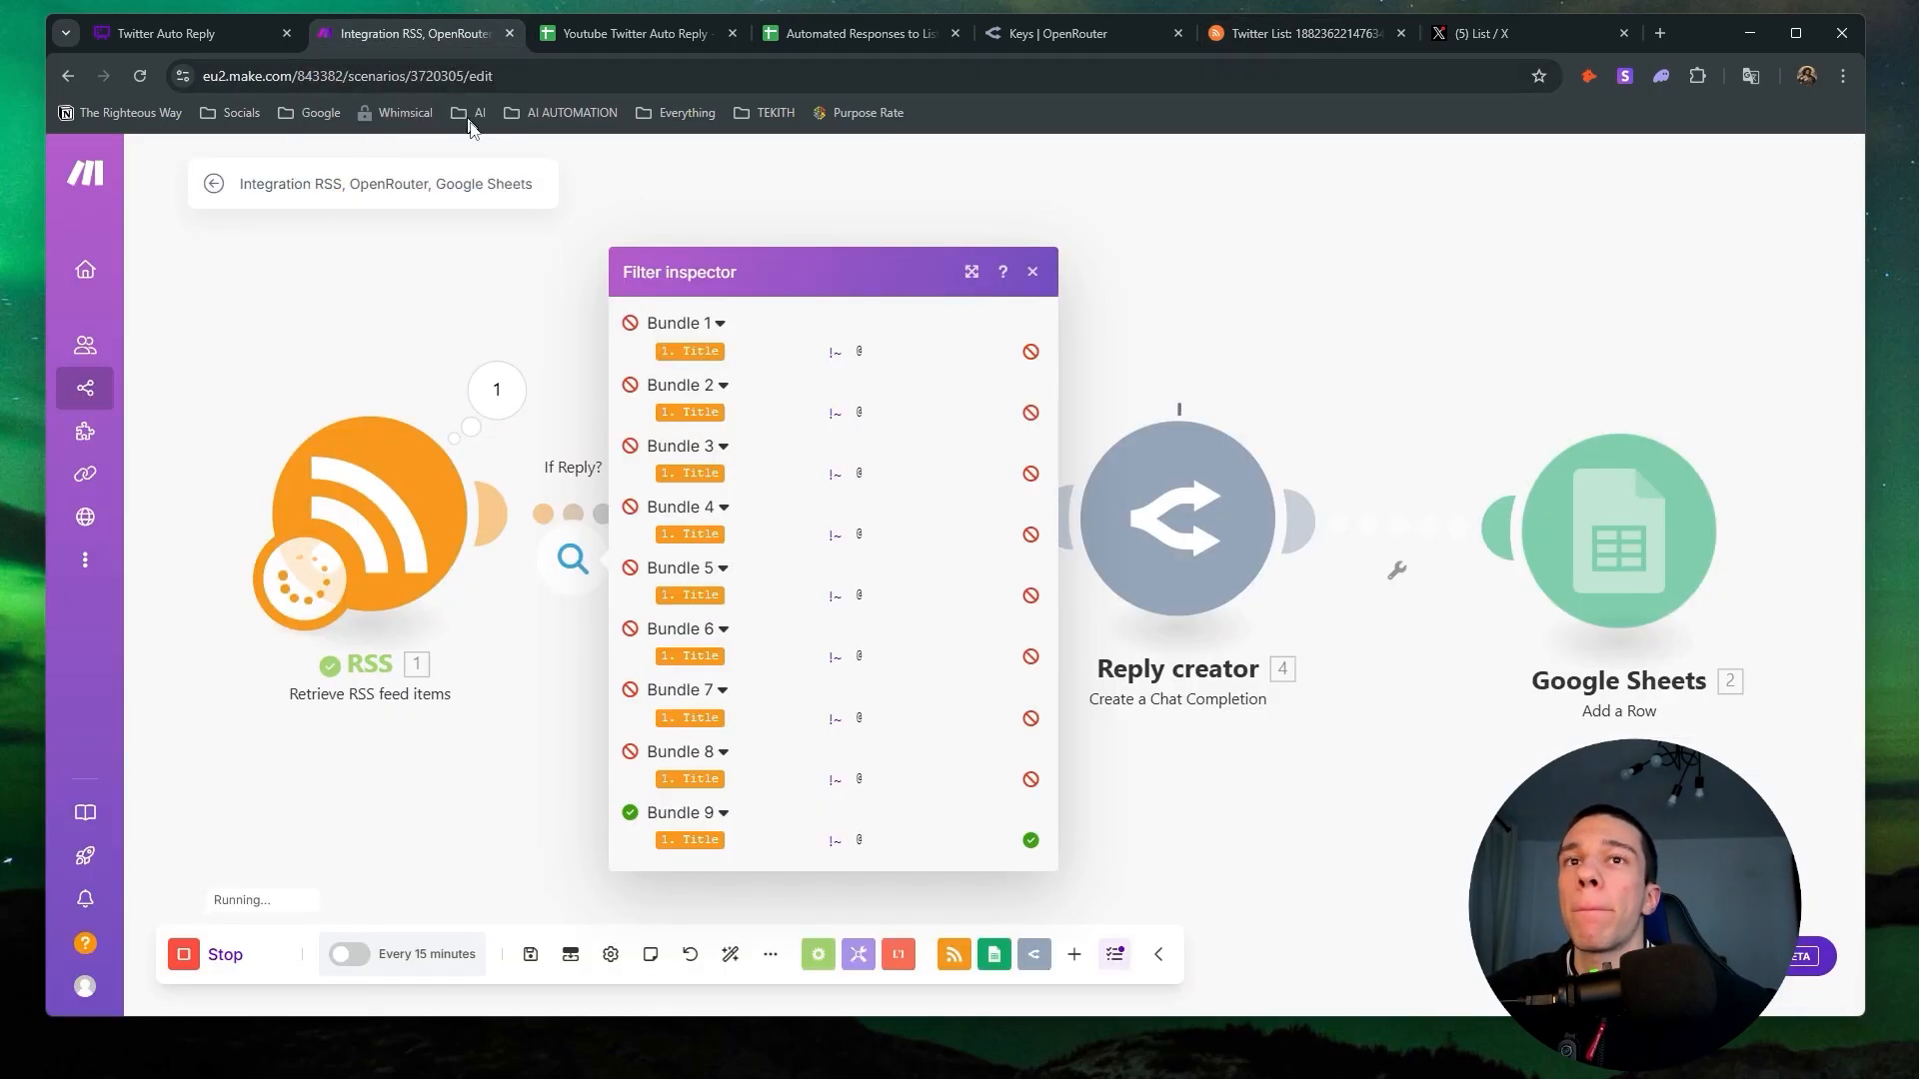
{"action": "left_click", "coordinate": [1033, 283]}
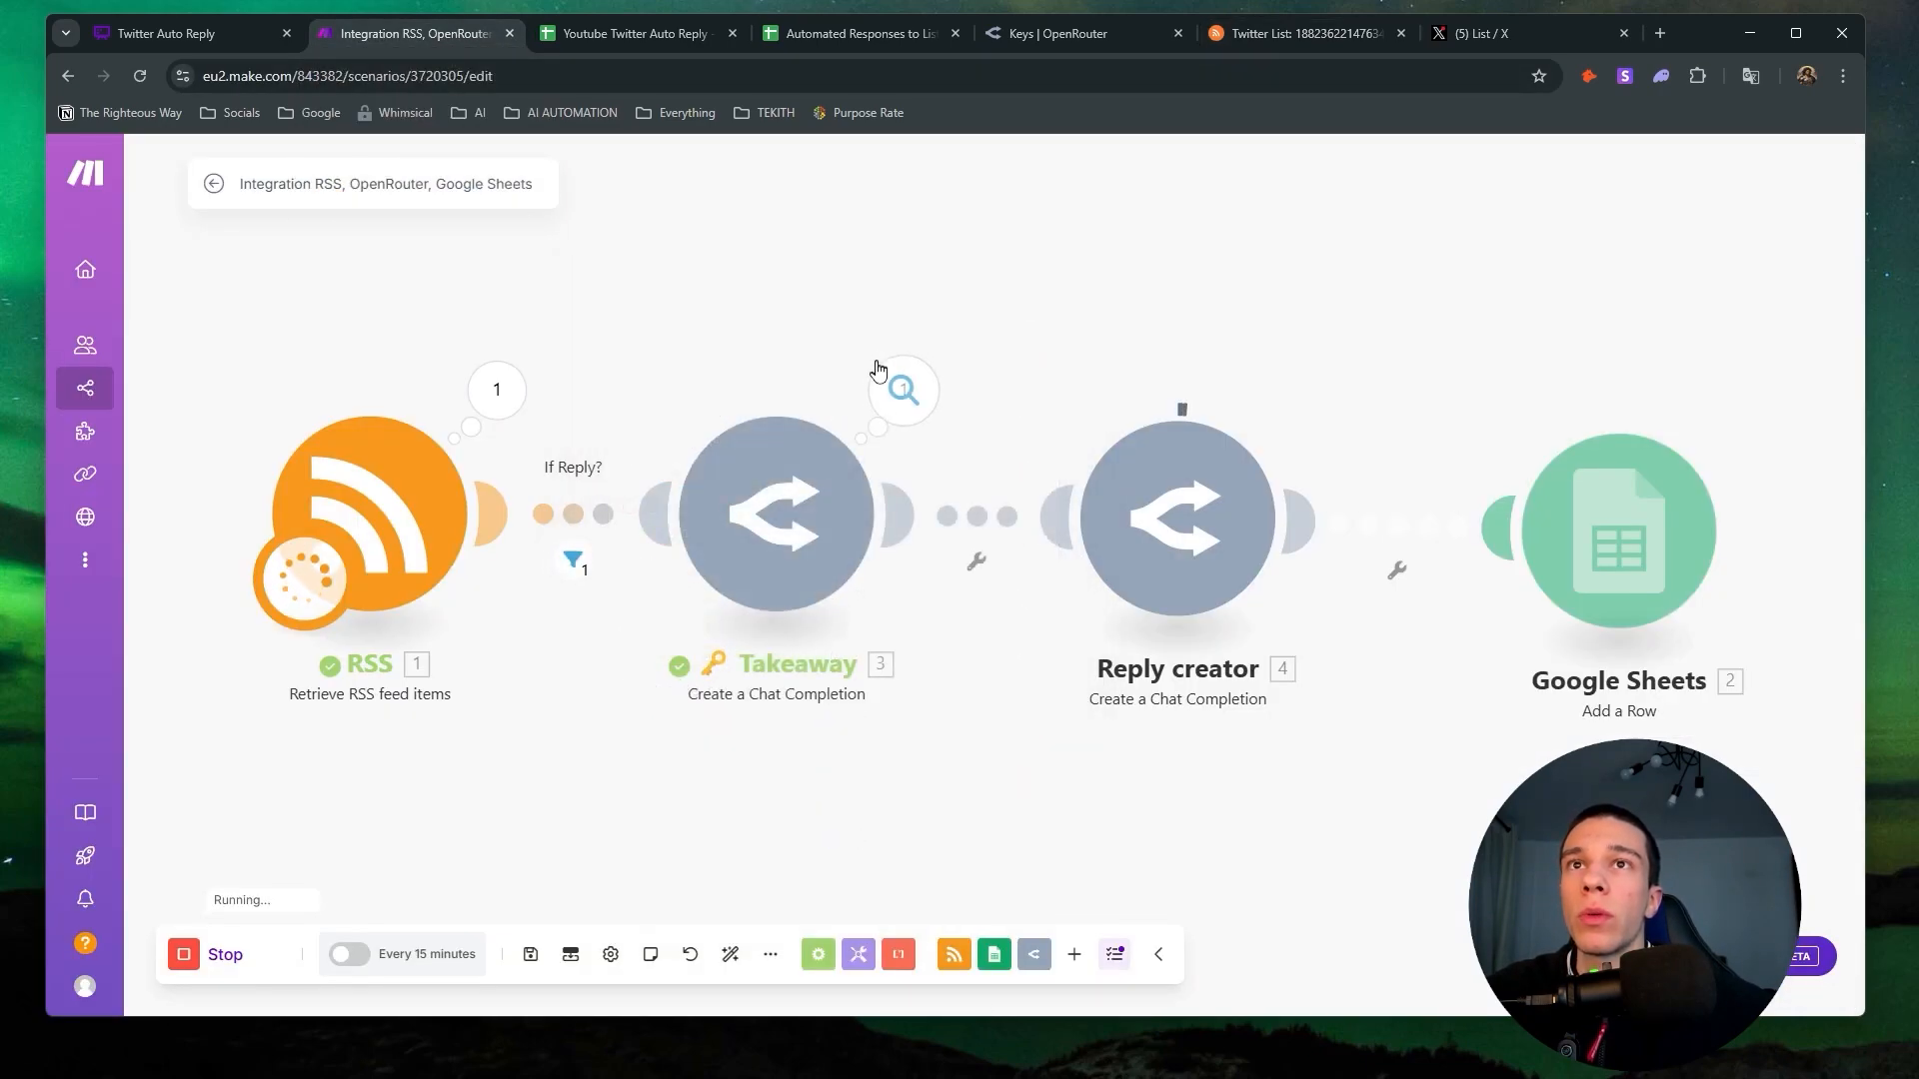
Inspect the message content of the first output choice in the Takeaway module's run.
{"action": "left_click", "coordinate": [899, 389]}
{"action": "left_click", "coordinate": [1029, 620]}
{"action": "left_click", "coordinate": [1048, 640]}
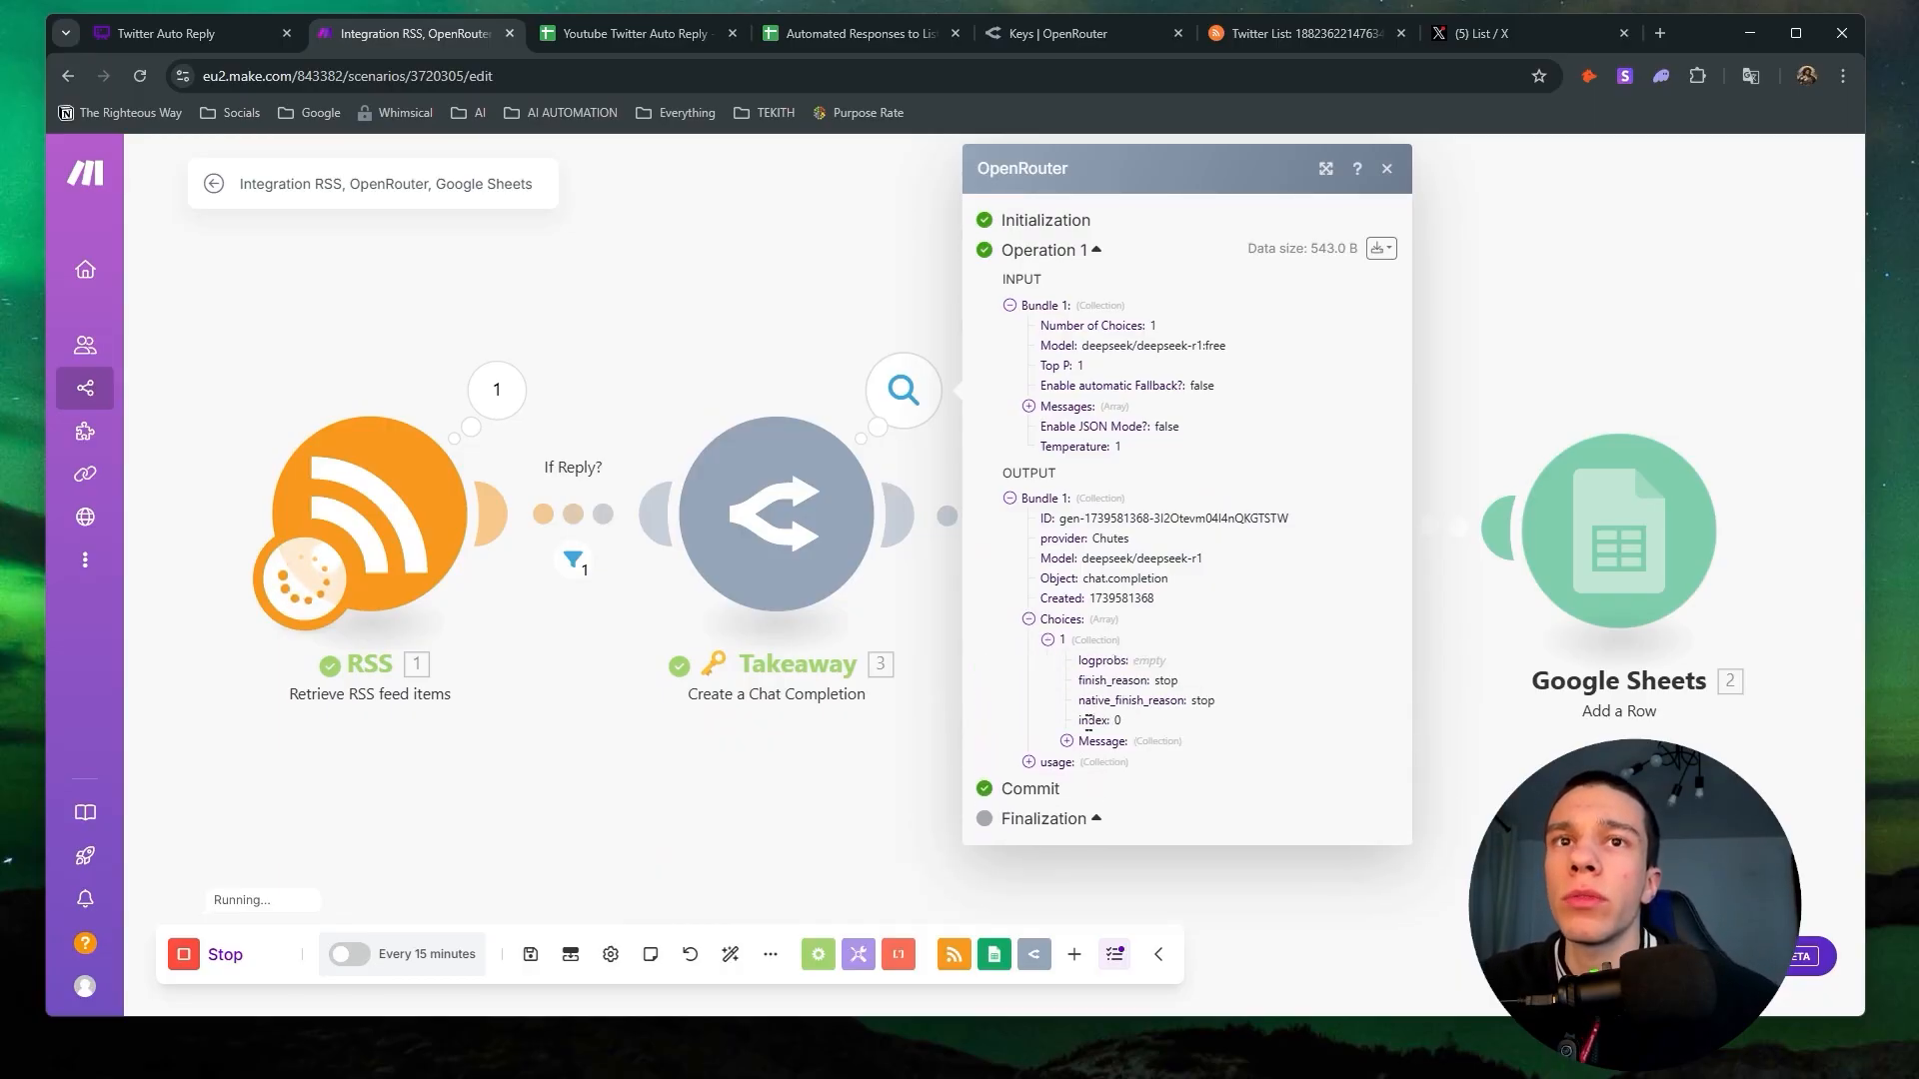
{"action": "left_click", "coordinate": [1067, 740]}
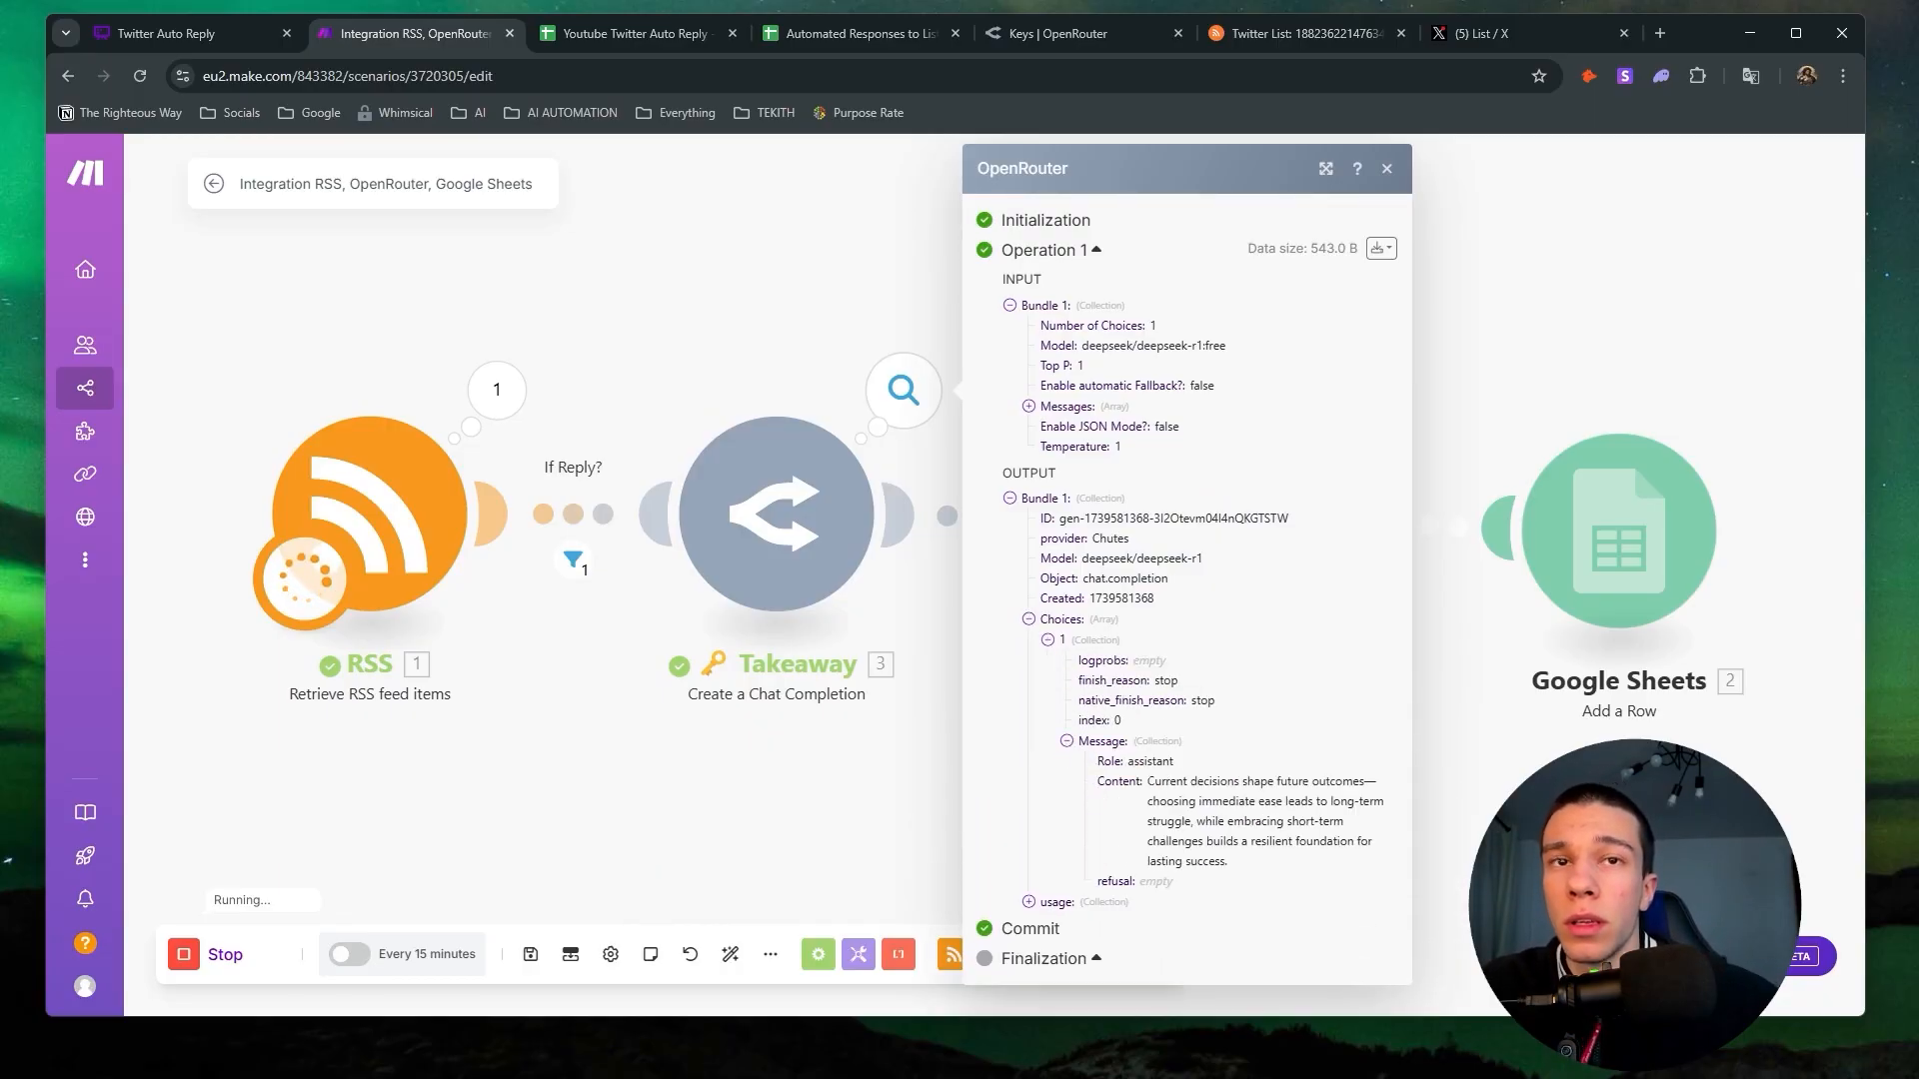
{"action": "left_click_drag", "start_coordinate": [1147, 782], "coordinate": [1240, 821]}
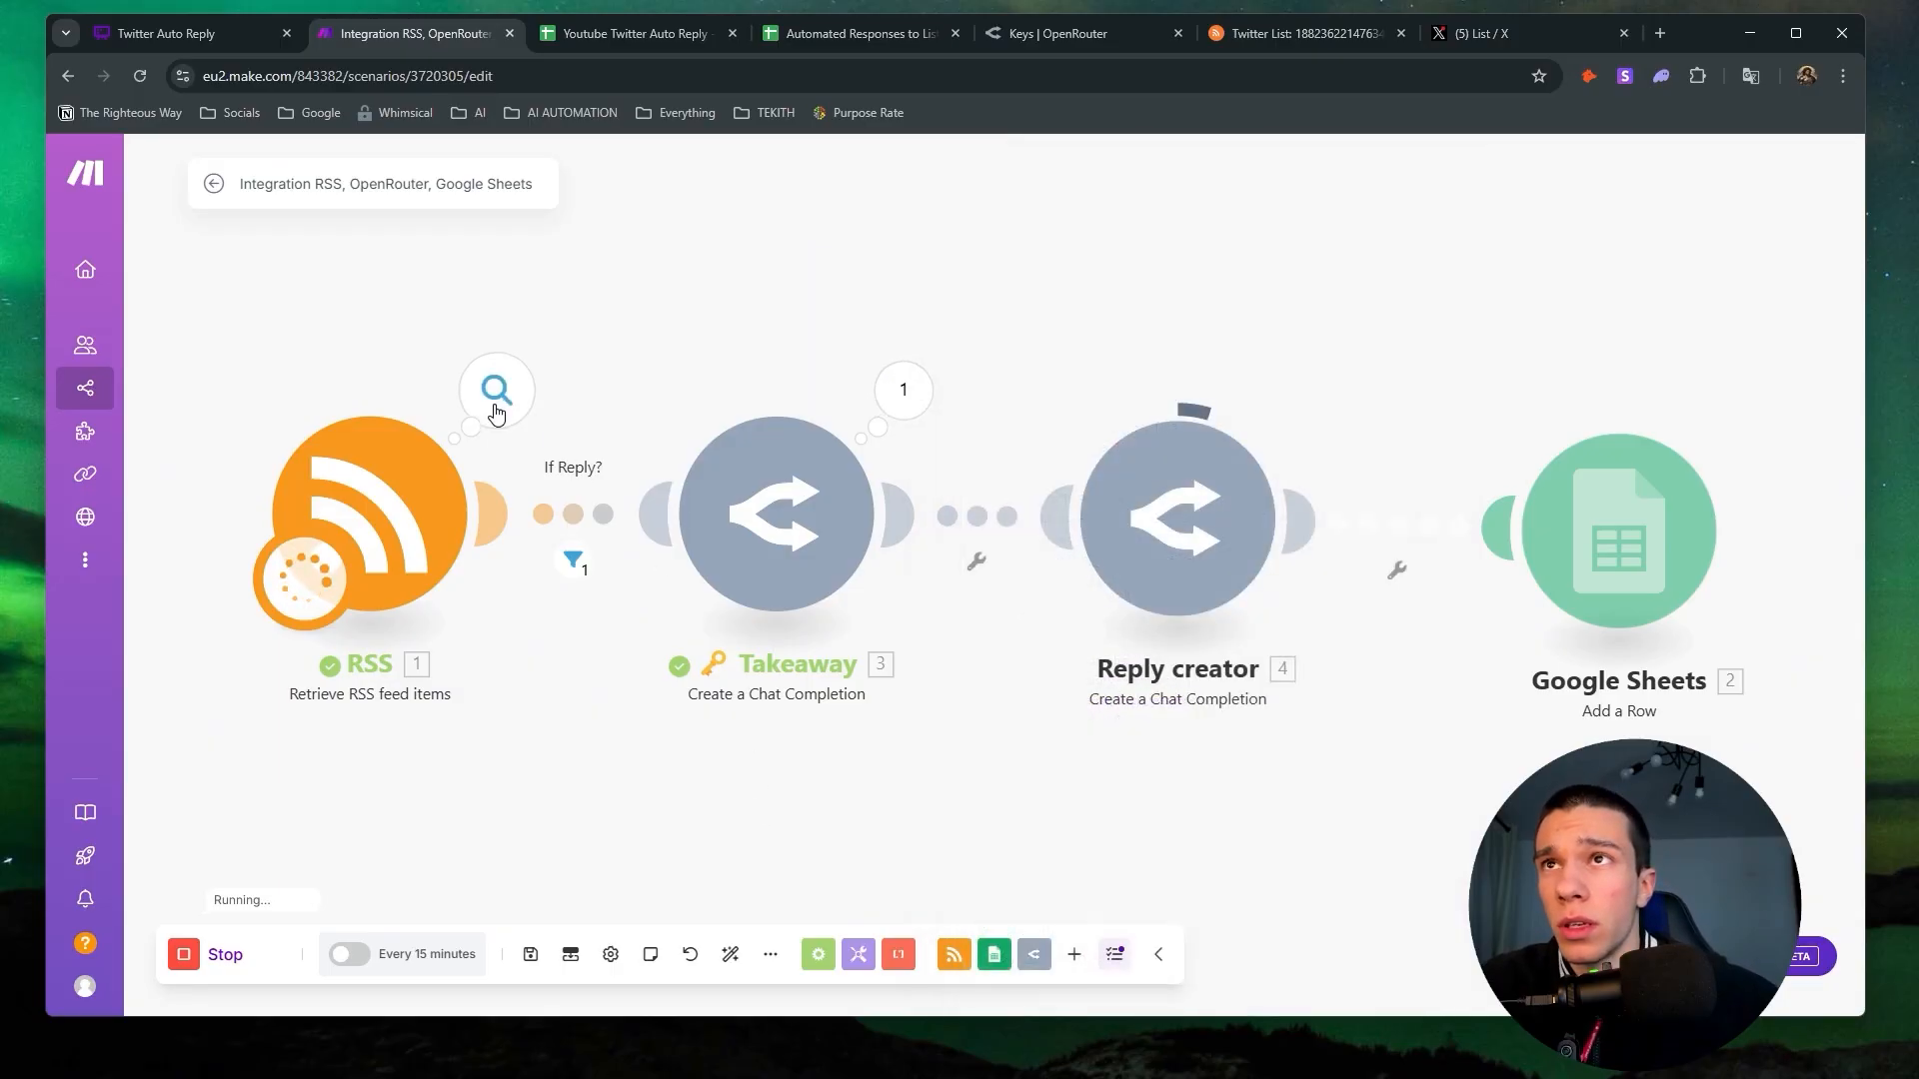
Inspect the post title in Bundle 9 of the RSS module's output.
{"action": "left_click", "coordinate": [497, 390]}
{"action": "scroll", "coordinate": [628, 456], "scroll_direction": "down", "scroll_amount": 15}
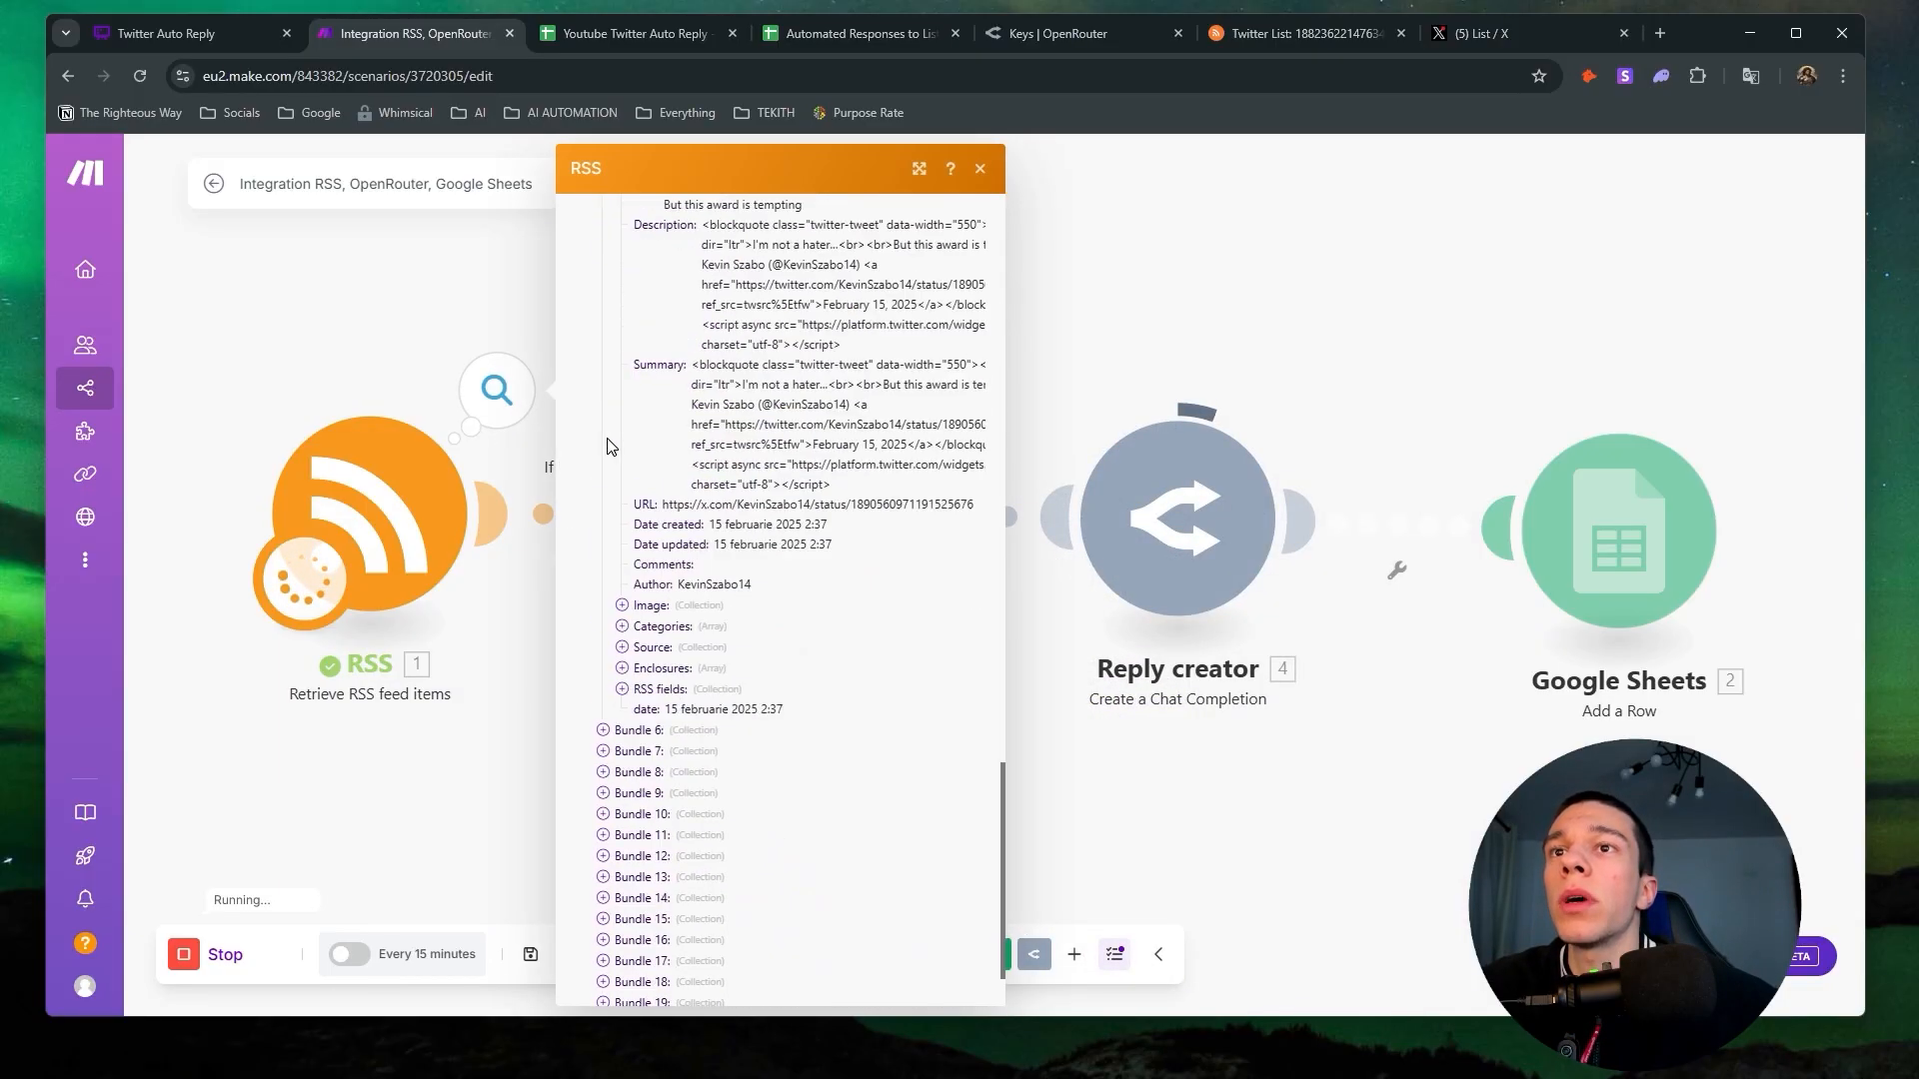
{"action": "left_click", "coordinate": [603, 696]}
{"action": "scroll", "coordinate": [639, 690], "scroll_direction": "down", "scroll_amount": 2}
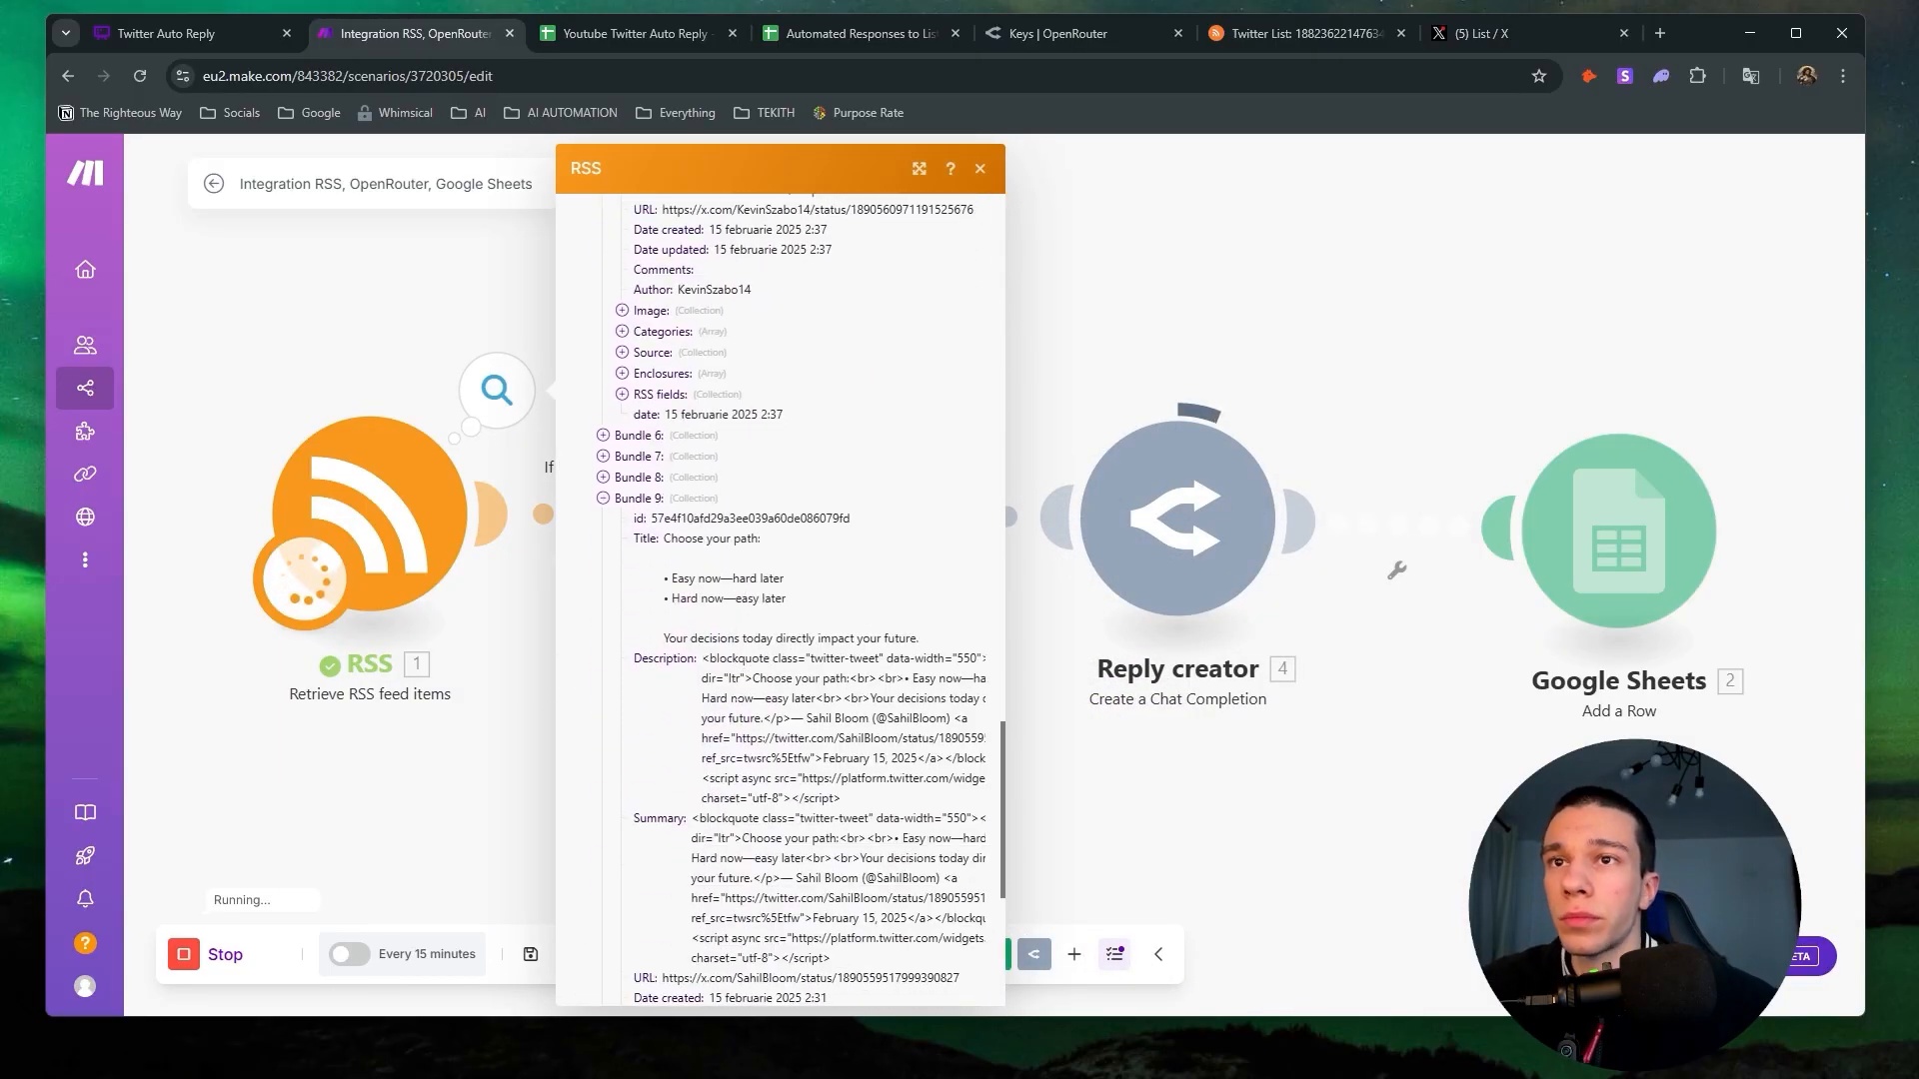
{"action": "left_click", "coordinate": [1094, 807]}
Reopen the Takeaway run's output message content and compare the key takeaway with the Bundle 9 post.
{"action": "left_click", "coordinate": [903, 392]}
{"action": "left_click", "coordinate": [1028, 618]}
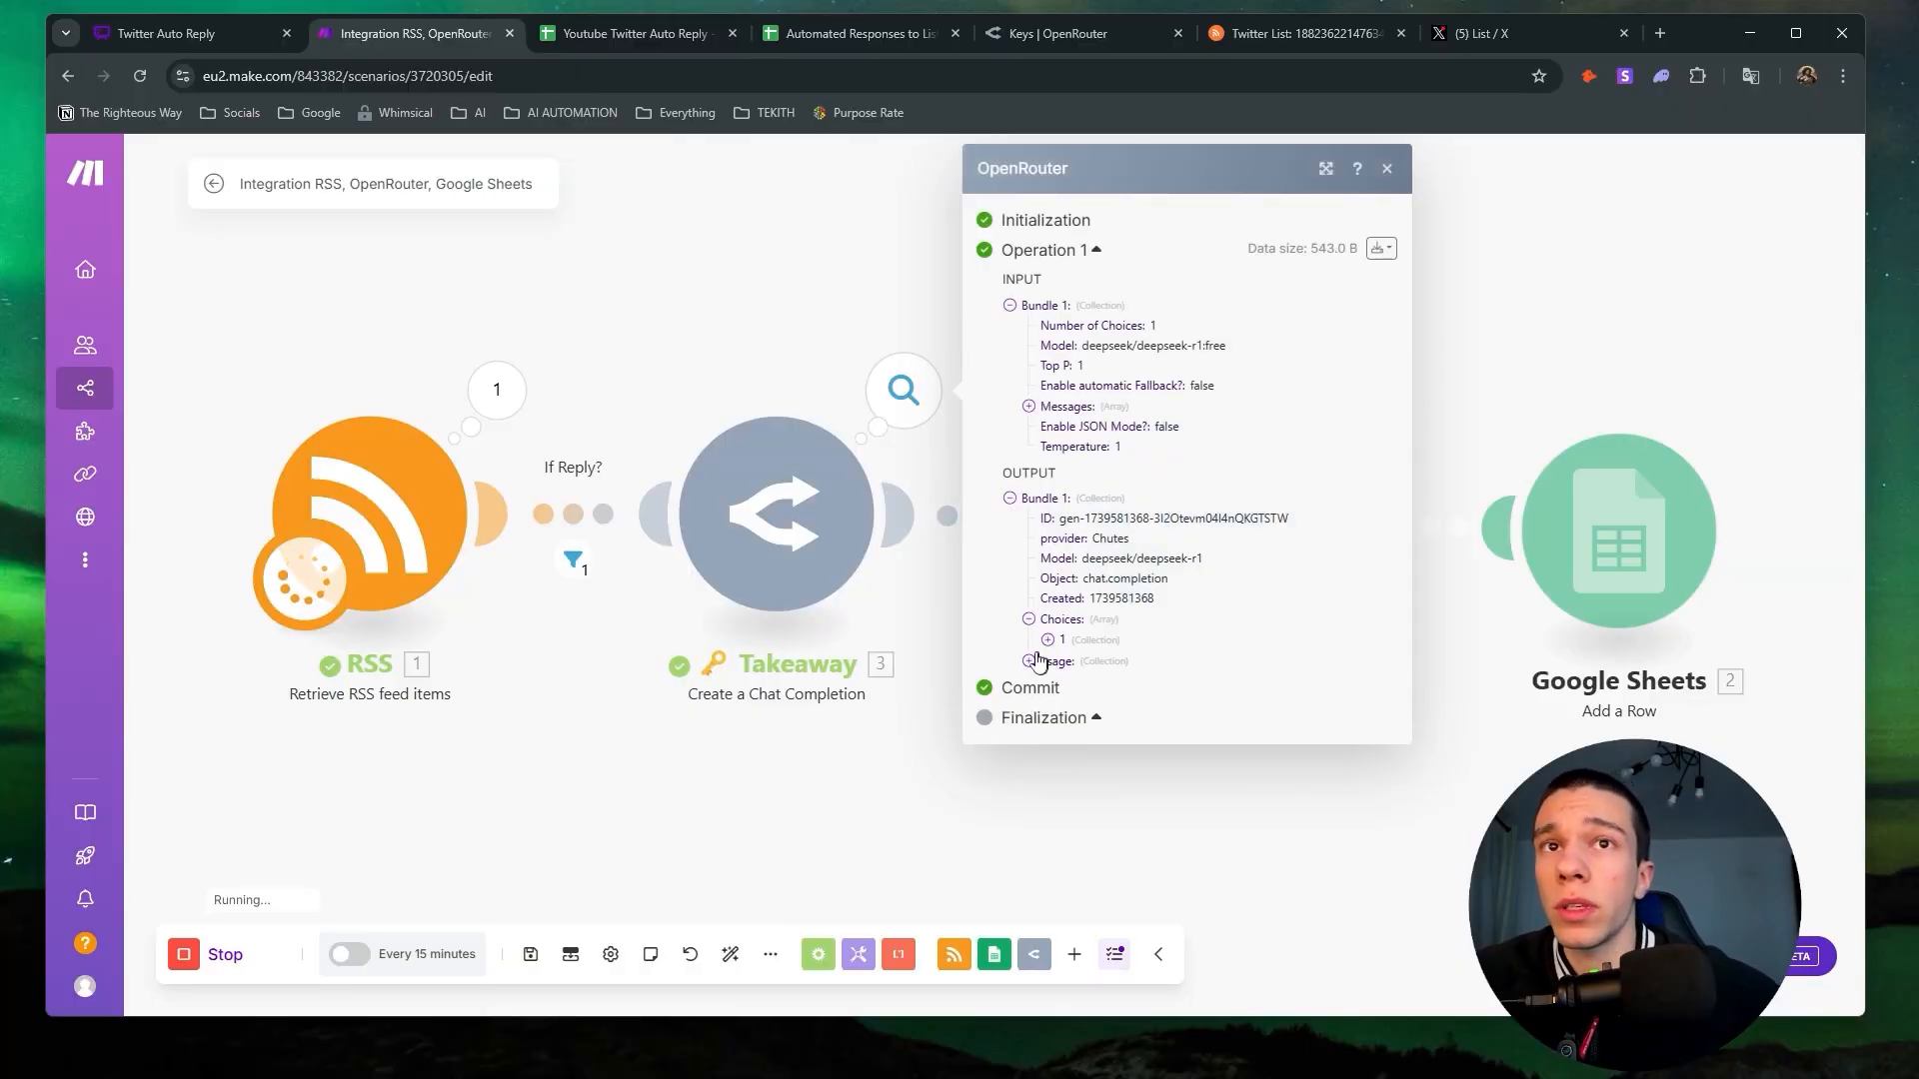
{"action": "left_click", "coordinate": [1048, 640]}
{"action": "left_click", "coordinate": [1066, 741]}
{"action": "left_click_drag", "start_coordinate": [1147, 782], "coordinate": [1188, 862]}
{"action": "left_click", "coordinate": [1249, 866]}
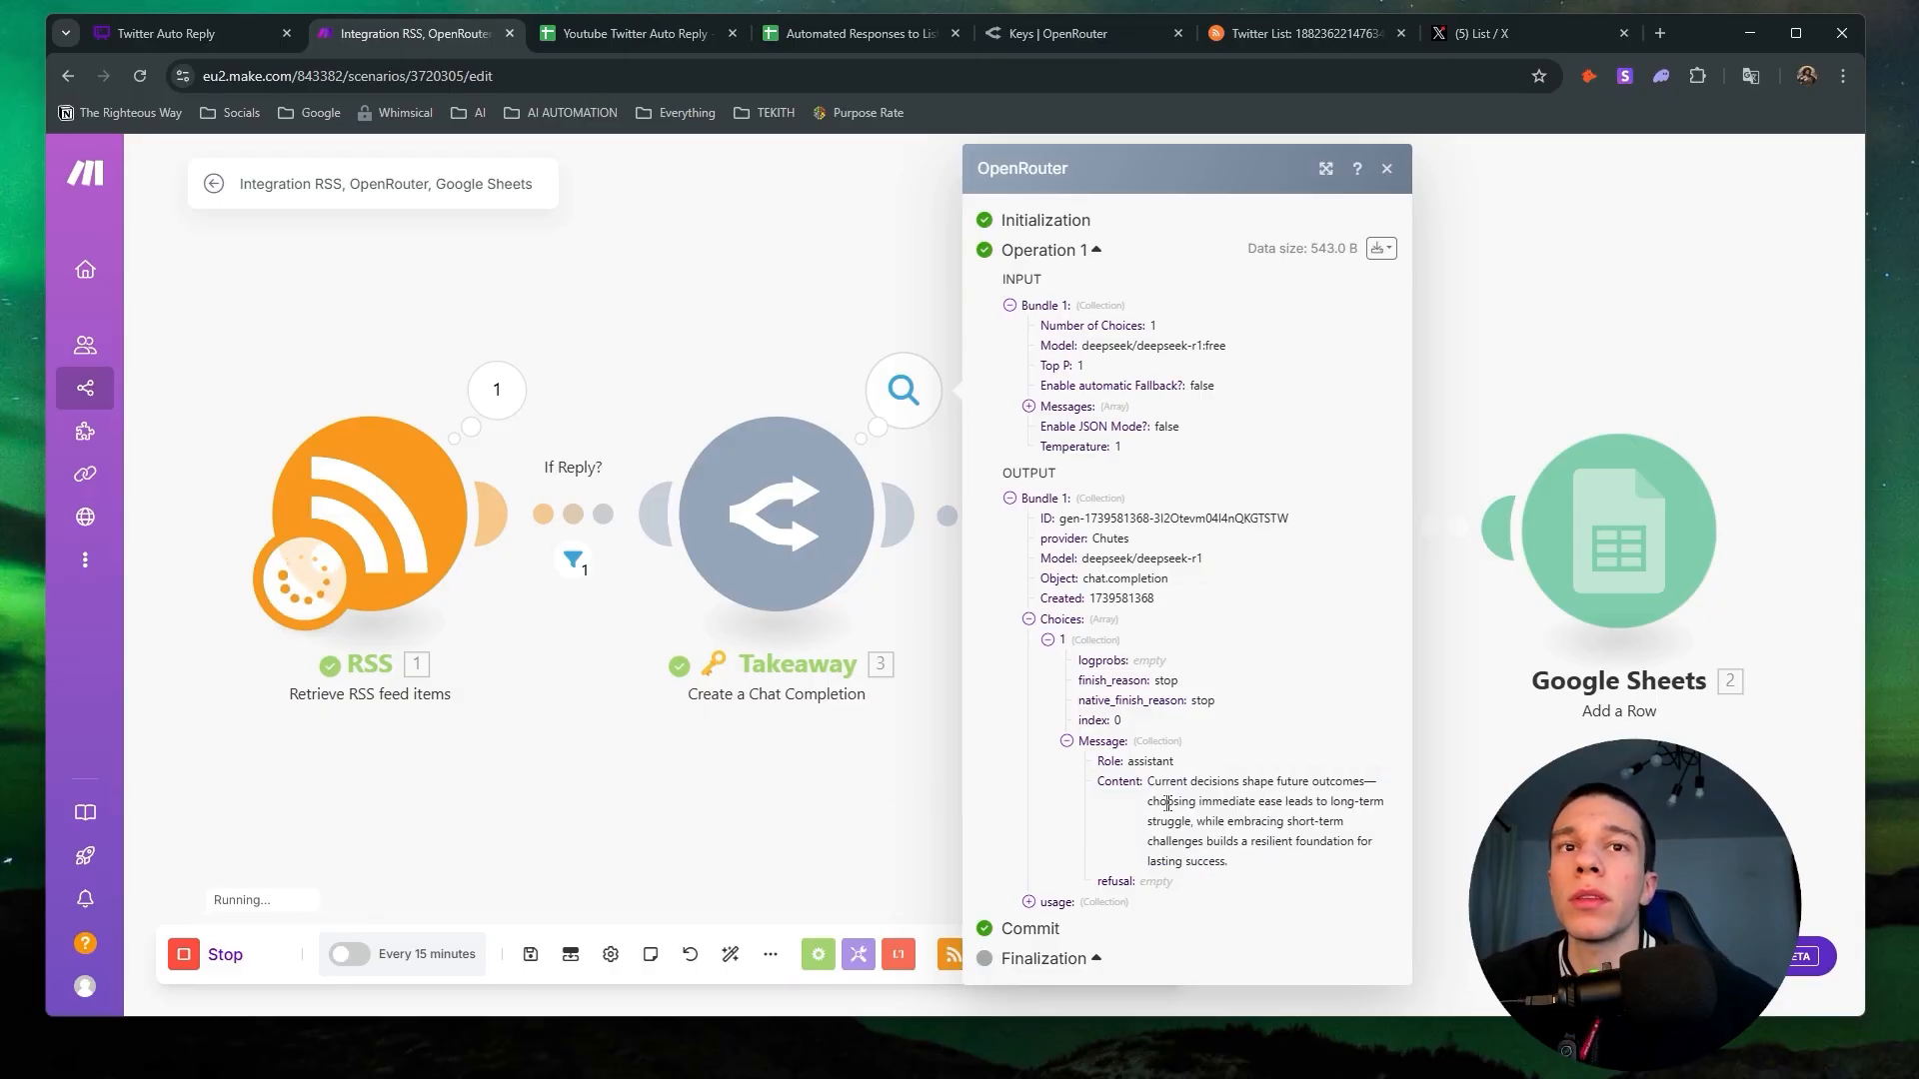
{"action": "left_click", "coordinate": [953, 773]}
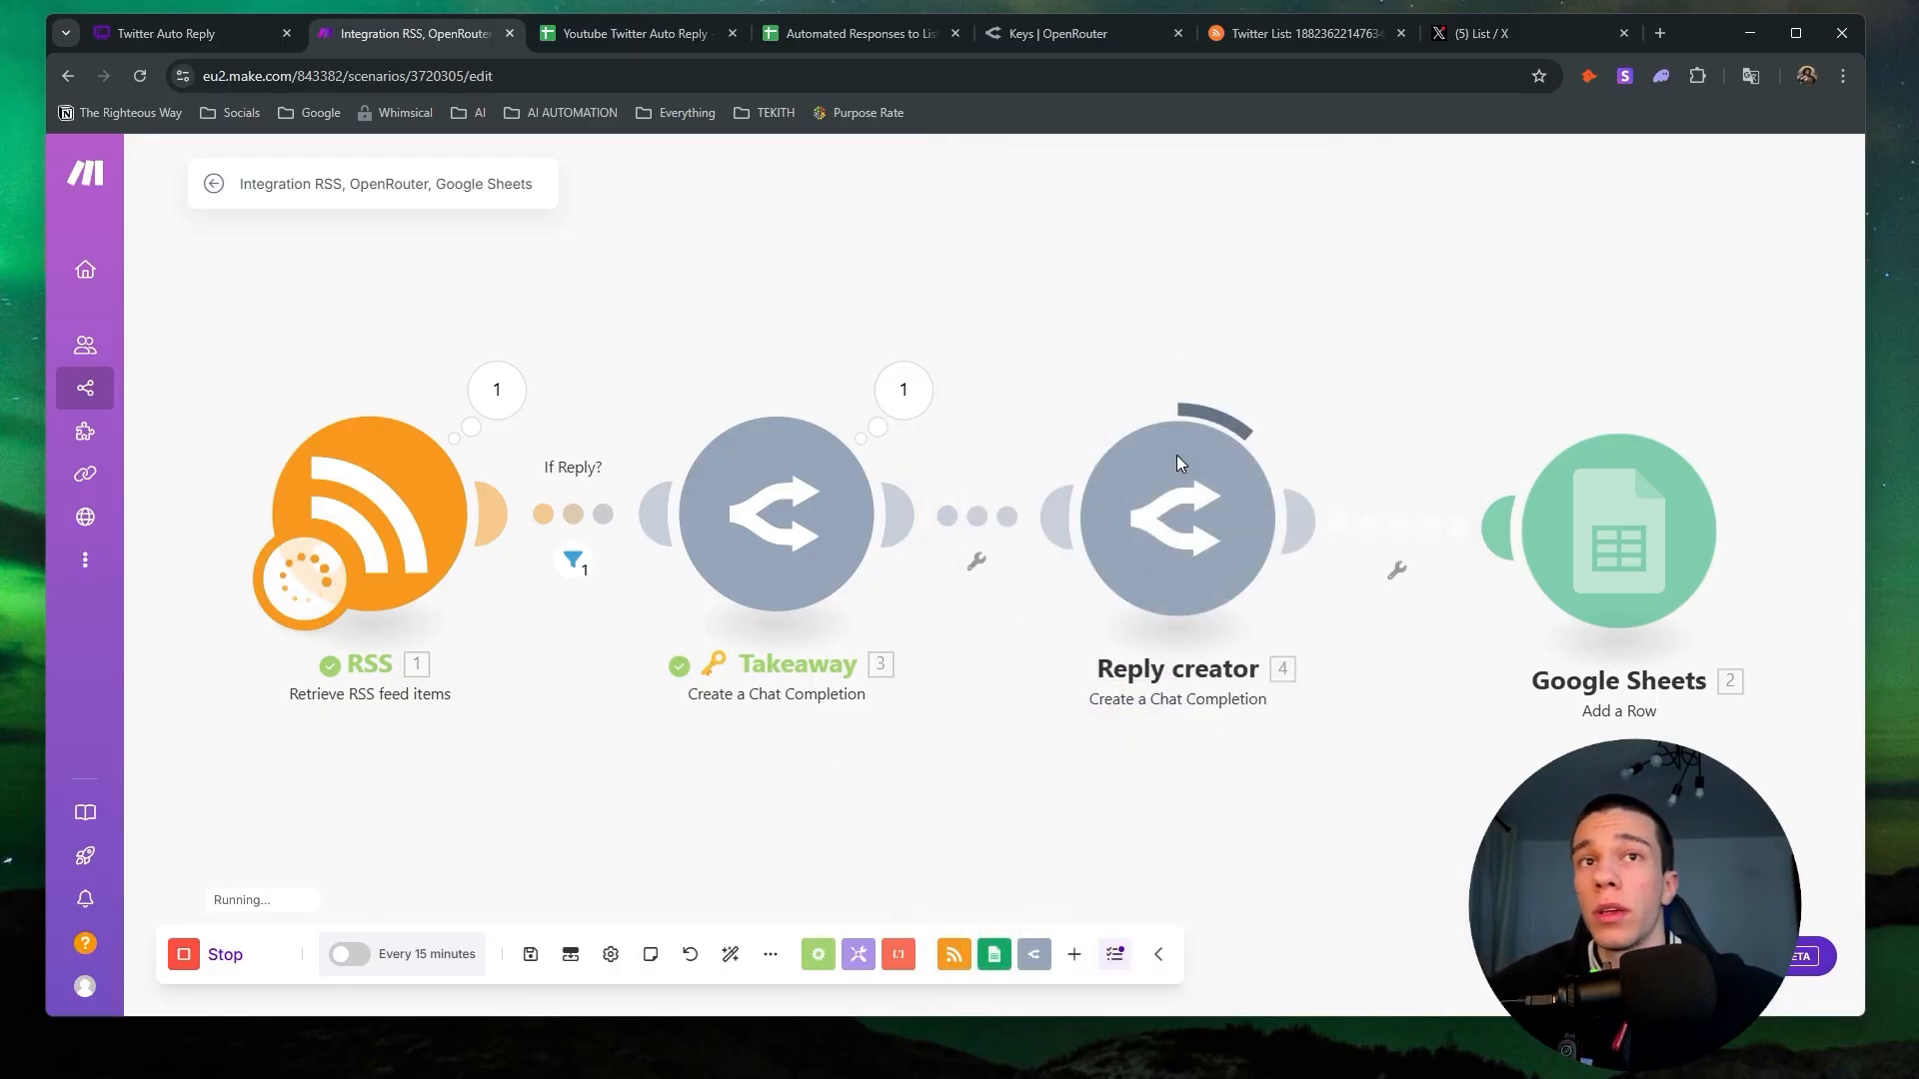
Inspect the message content of the first output choice in the Reply creator module's run.
{"action": "left_click", "coordinate": [1305, 395]}
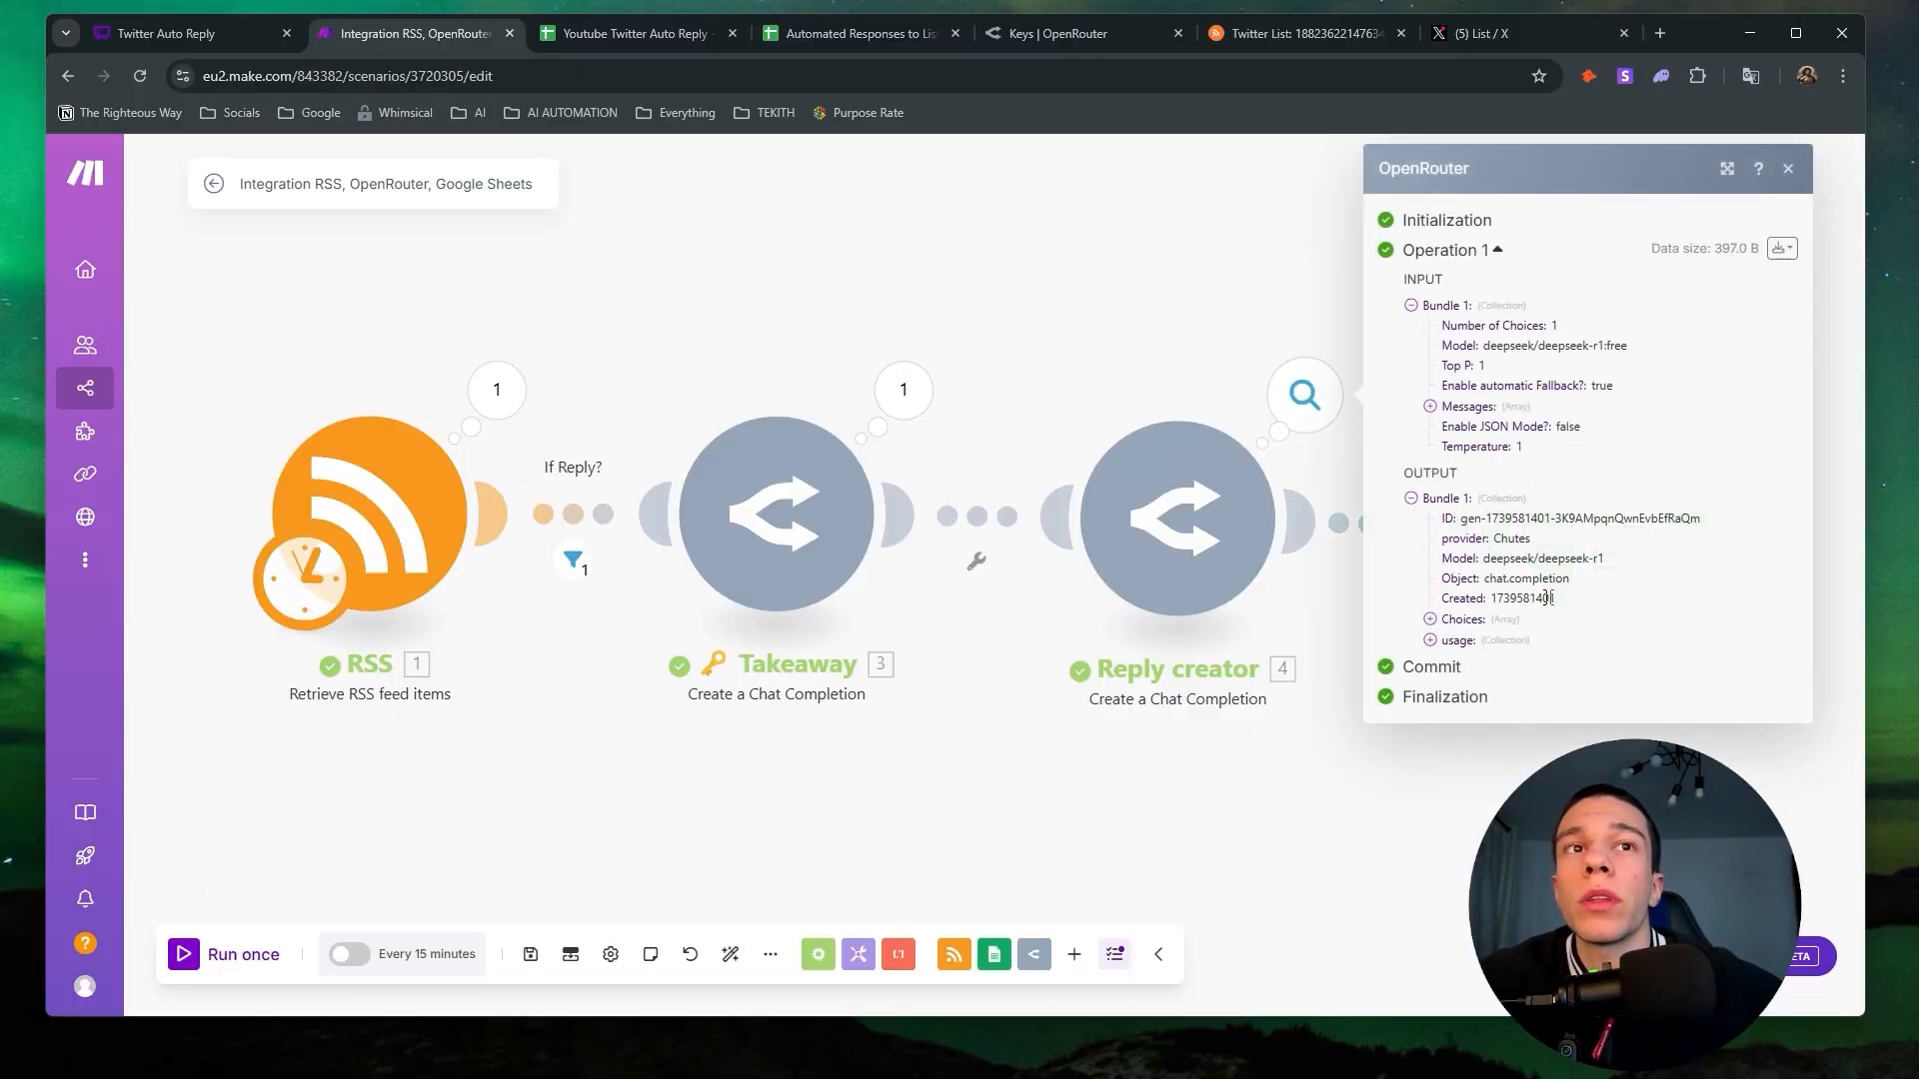
{"action": "left_click", "coordinate": [1442, 623]}
{"action": "left_click", "coordinate": [1511, 745]}
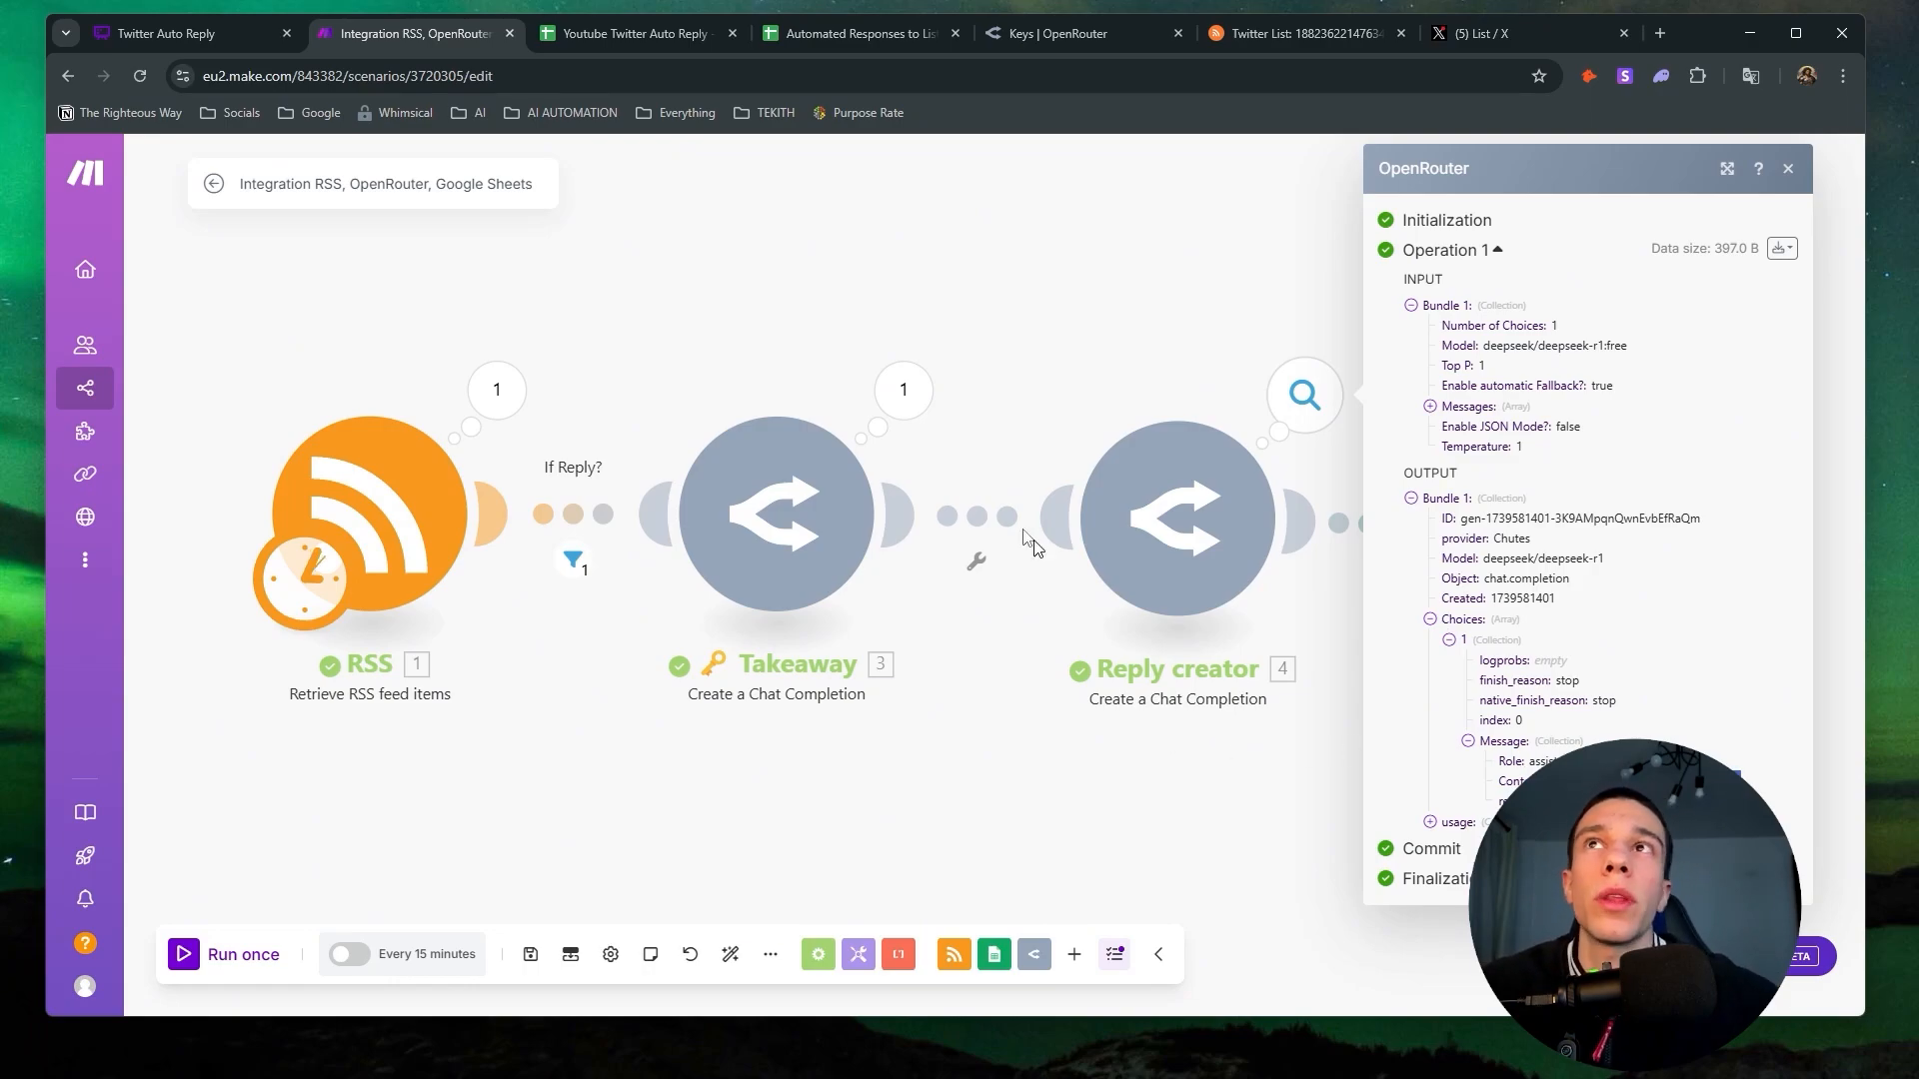
Check the newly logged row in the Youtube Twitter Auto Reply sheet and widen the Post column.
{"action": "left_click", "coordinate": [673, 26]}
{"action": "left_click", "coordinate": [844, 582]}
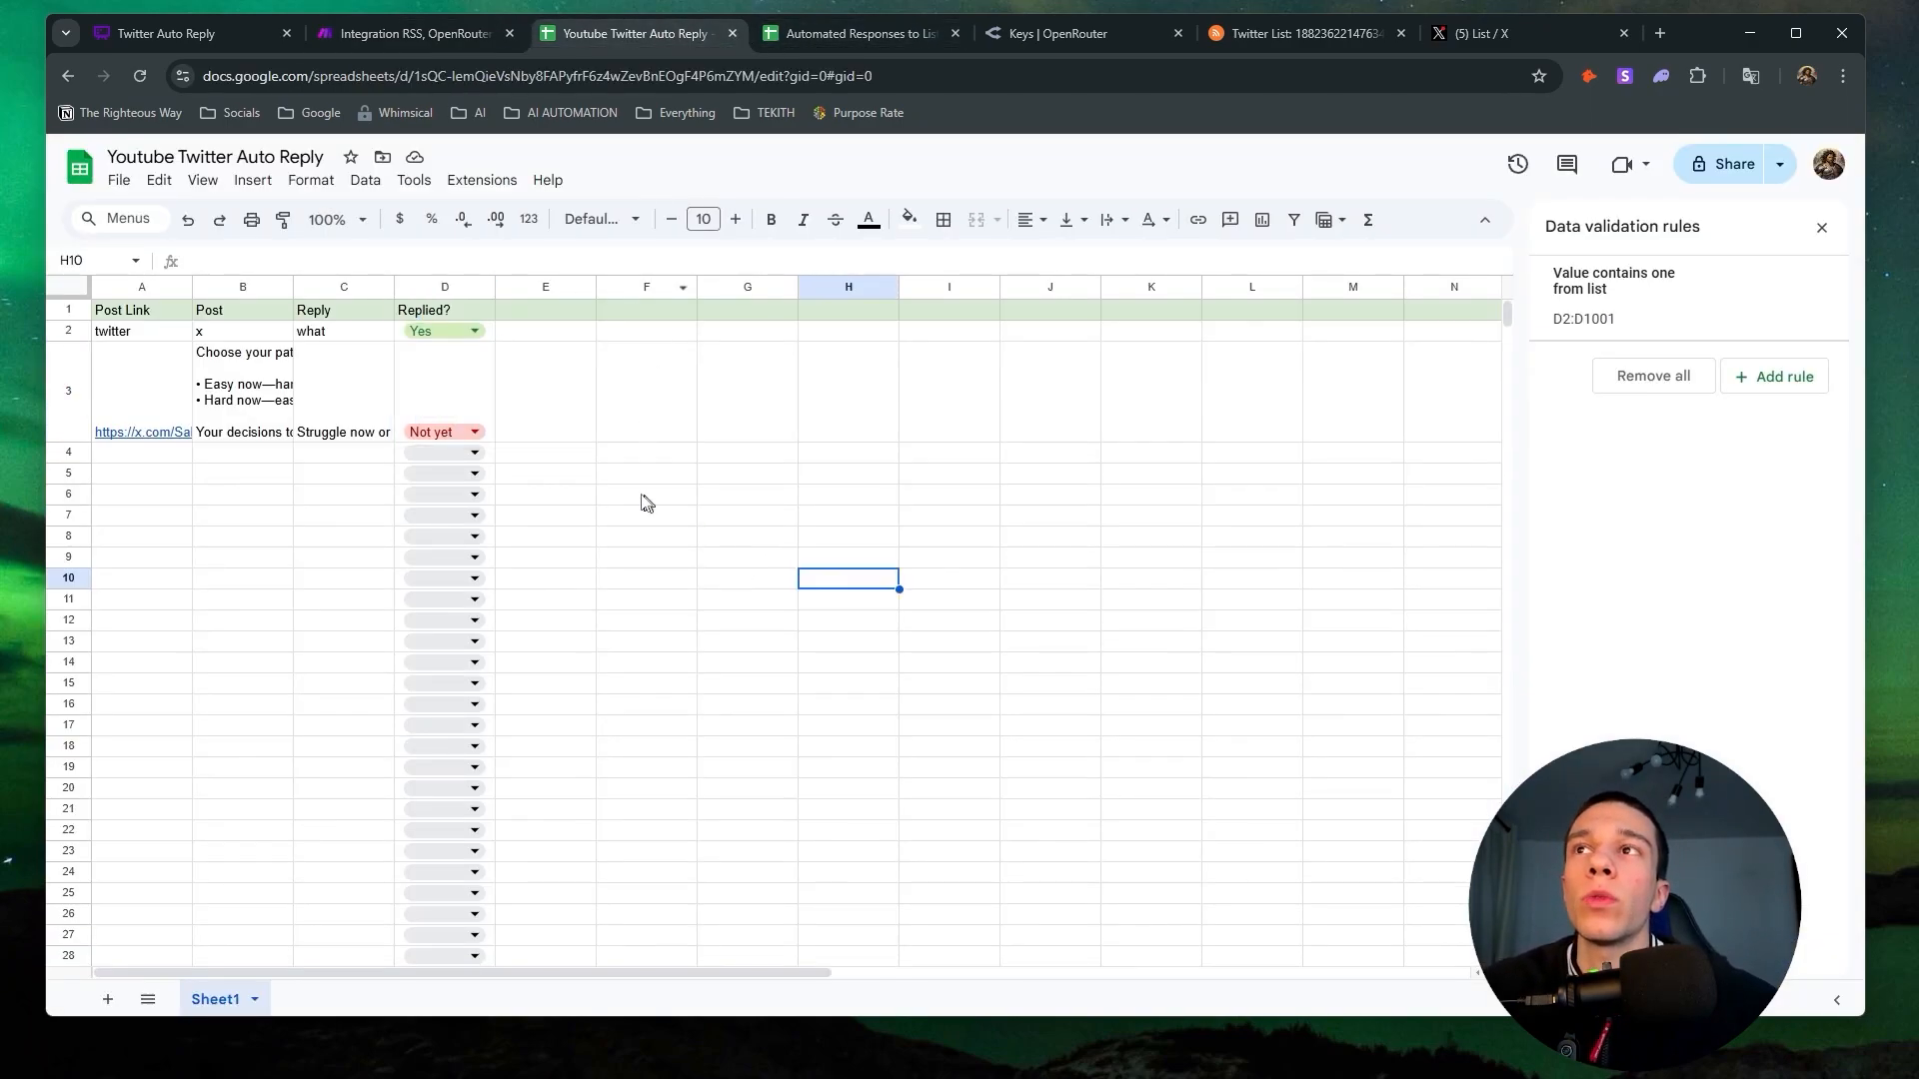
{"action": "left_click", "coordinate": [129, 404]}
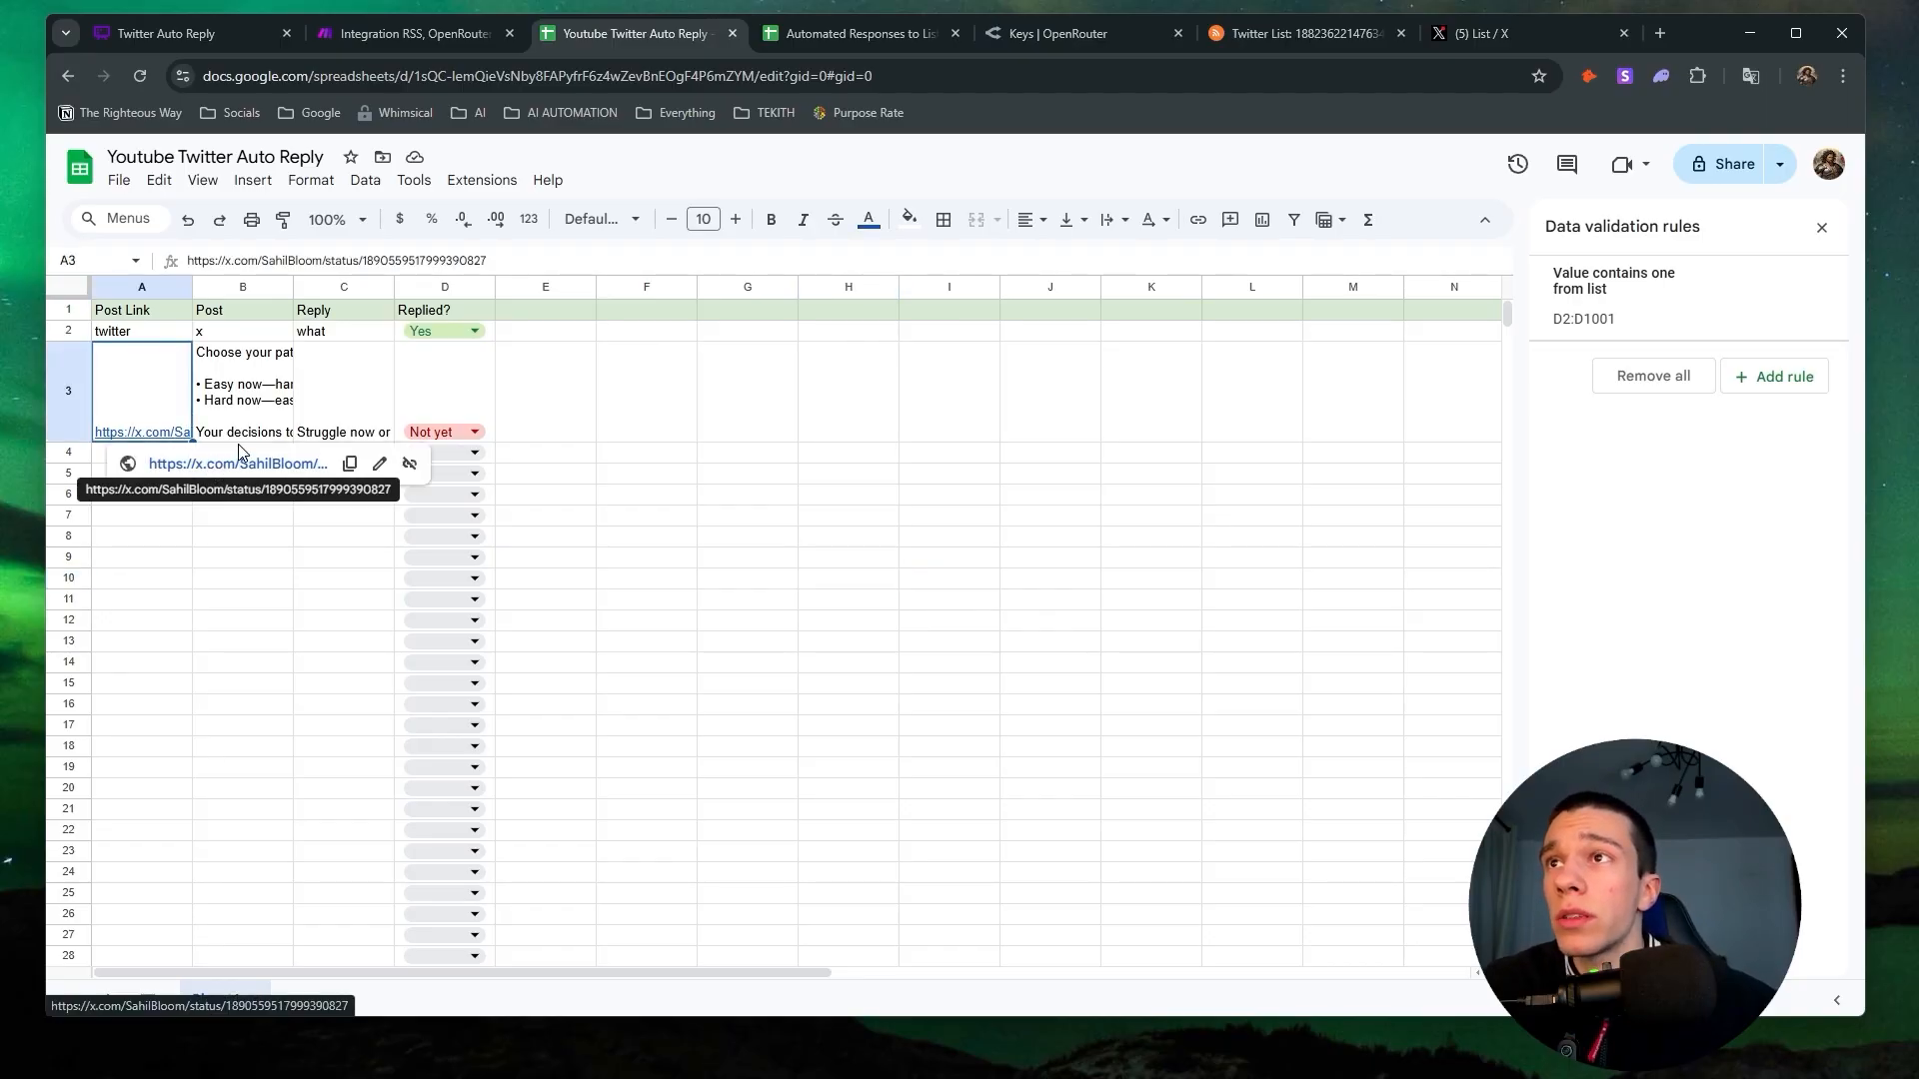
{"action": "left_click", "coordinate": [215, 370]}
{"action": "left_click_drag", "start_coordinate": [293, 287], "coordinate": [458, 295]}
Set the text wrapping of the entire sheet to Clip.
{"action": "left_click", "coordinate": [137, 310]}
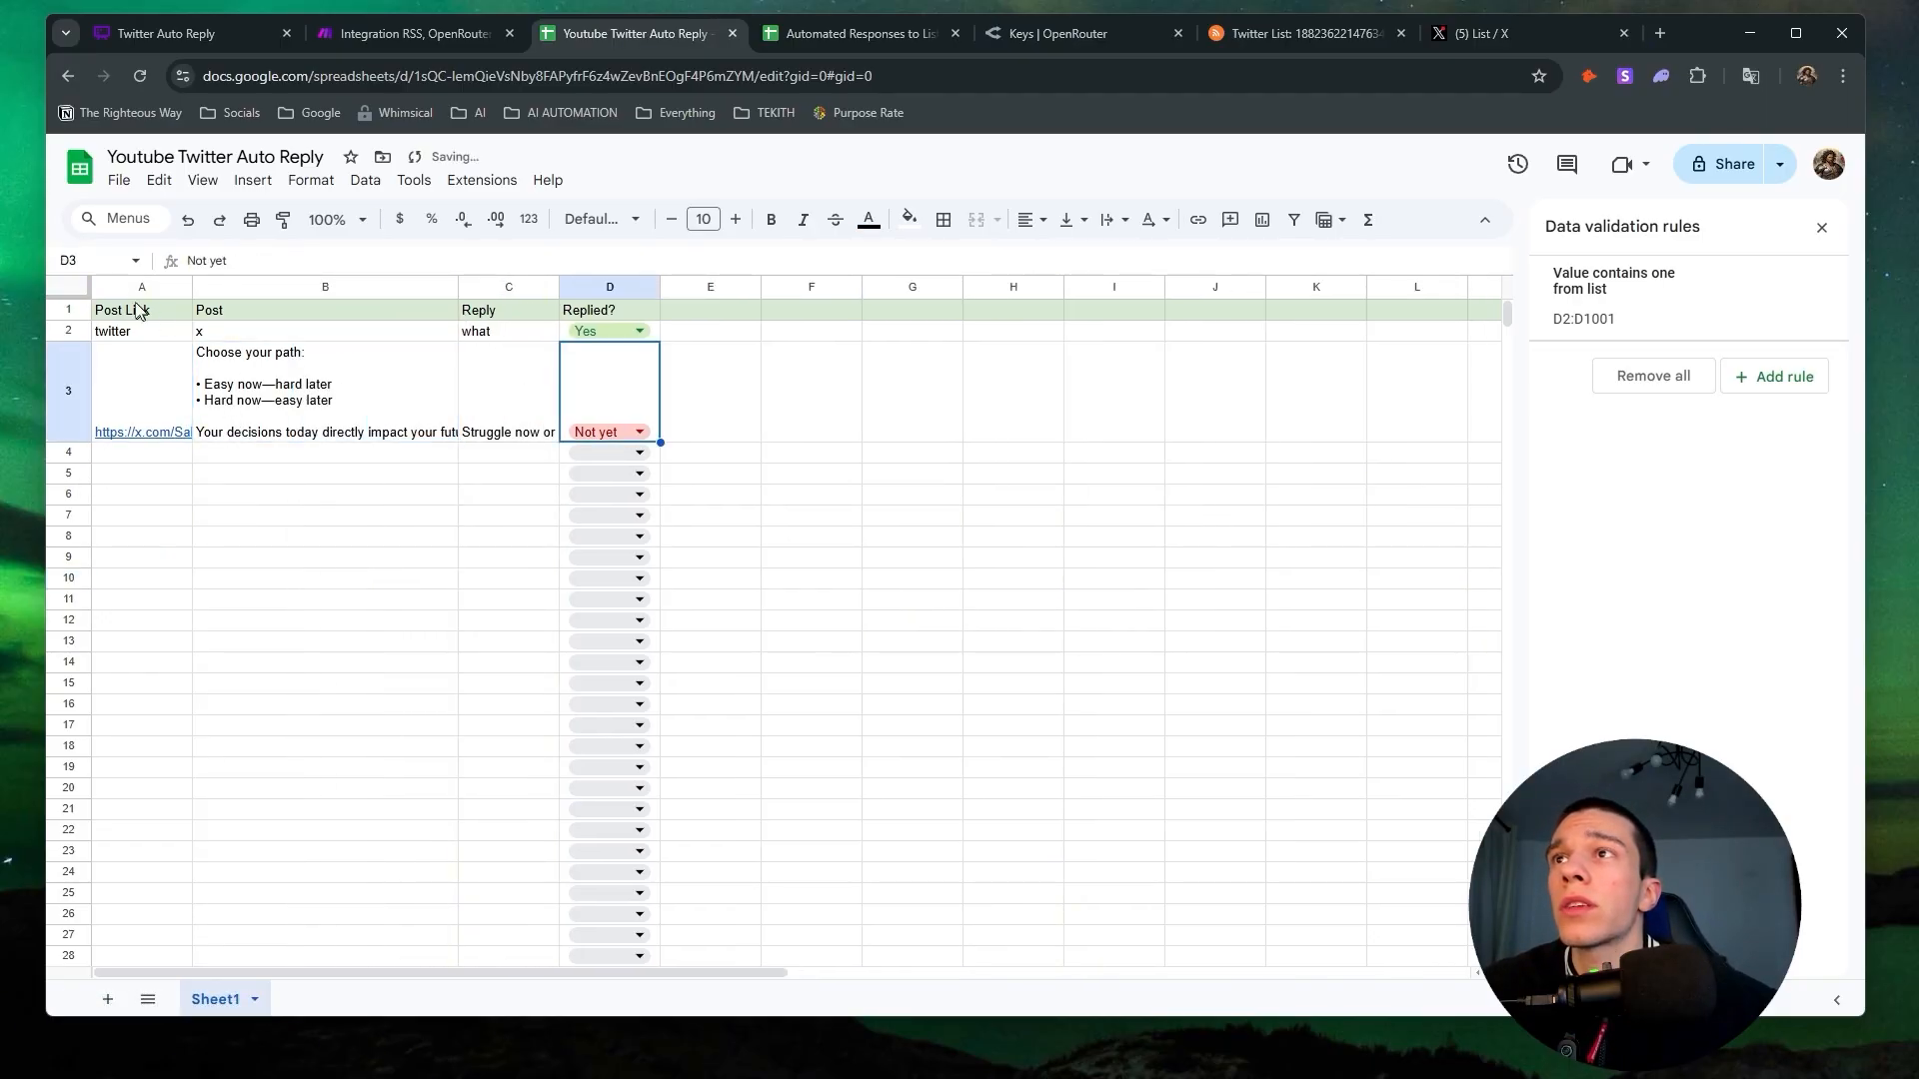
{"action": "key", "text": "ctrl+a"}
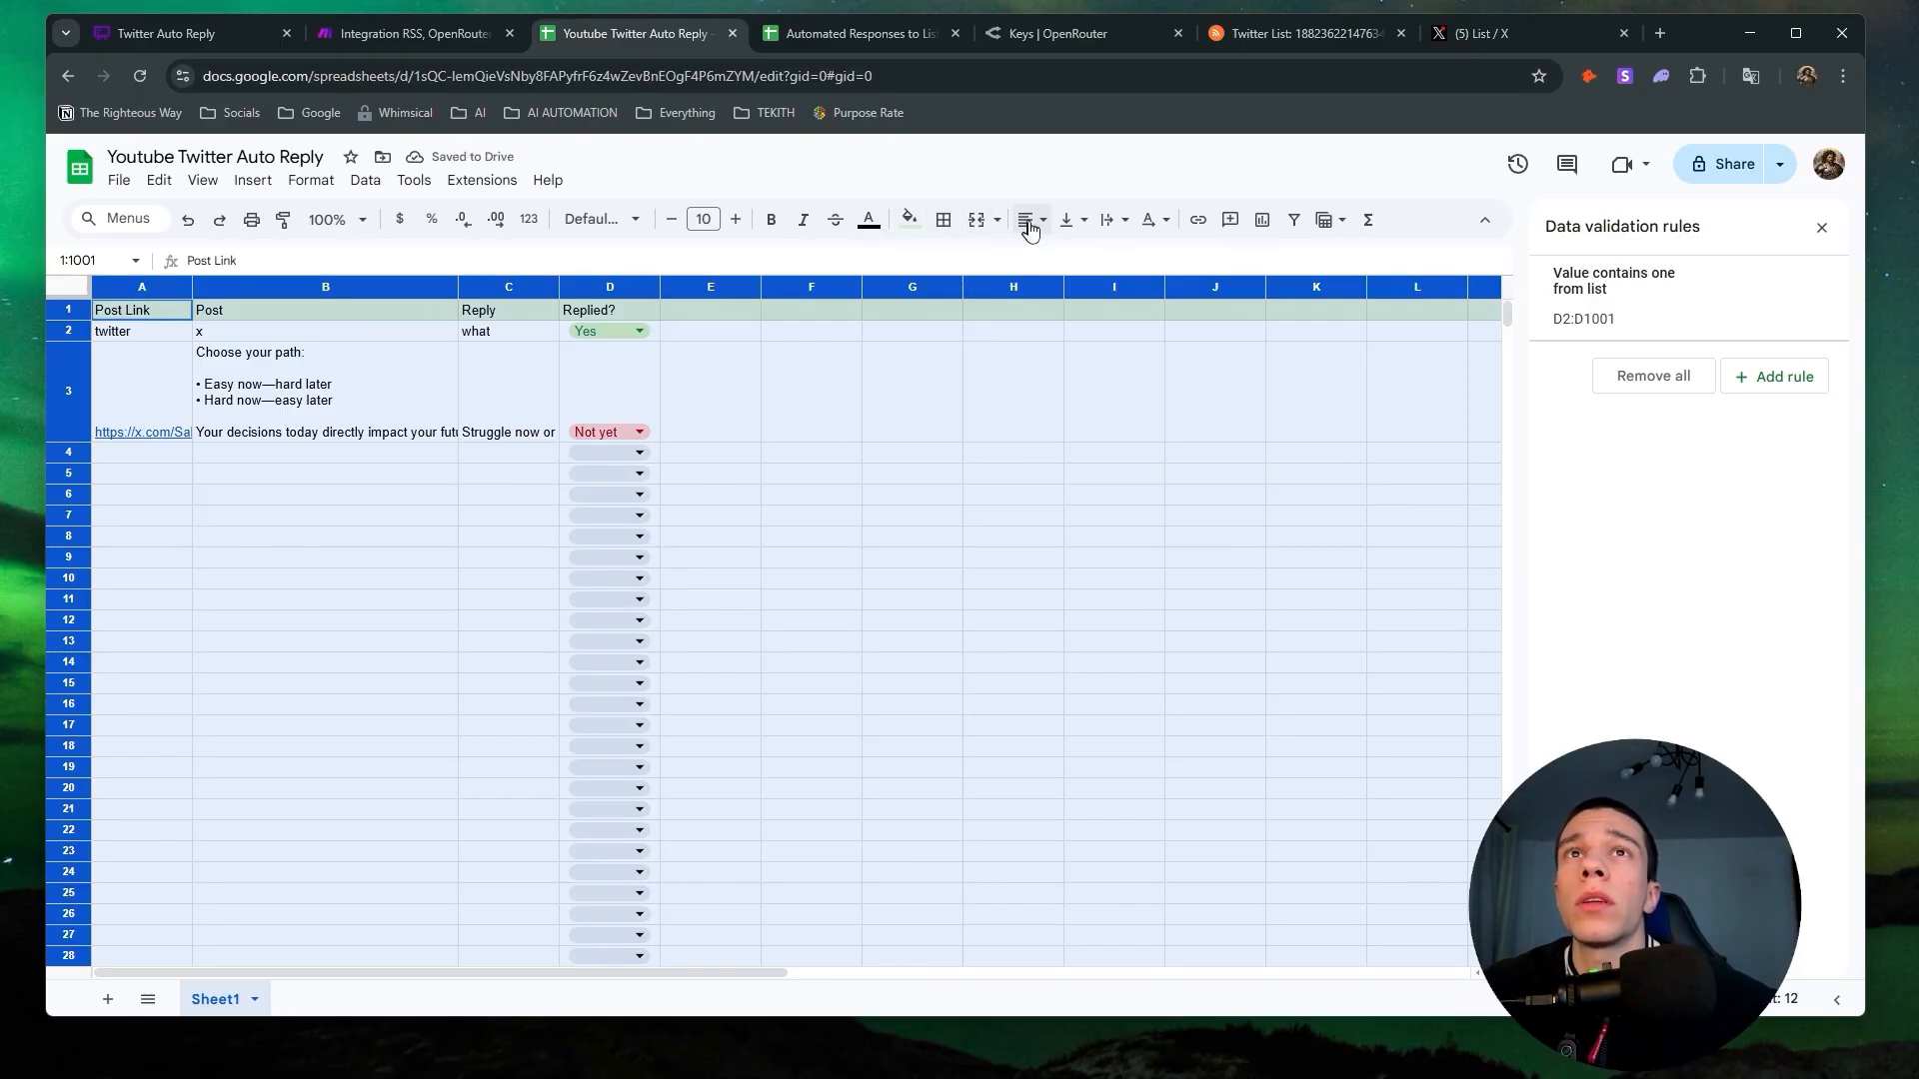
{"action": "left_click", "coordinate": [1112, 219]}
{"action": "left_click", "coordinate": [1176, 258]}
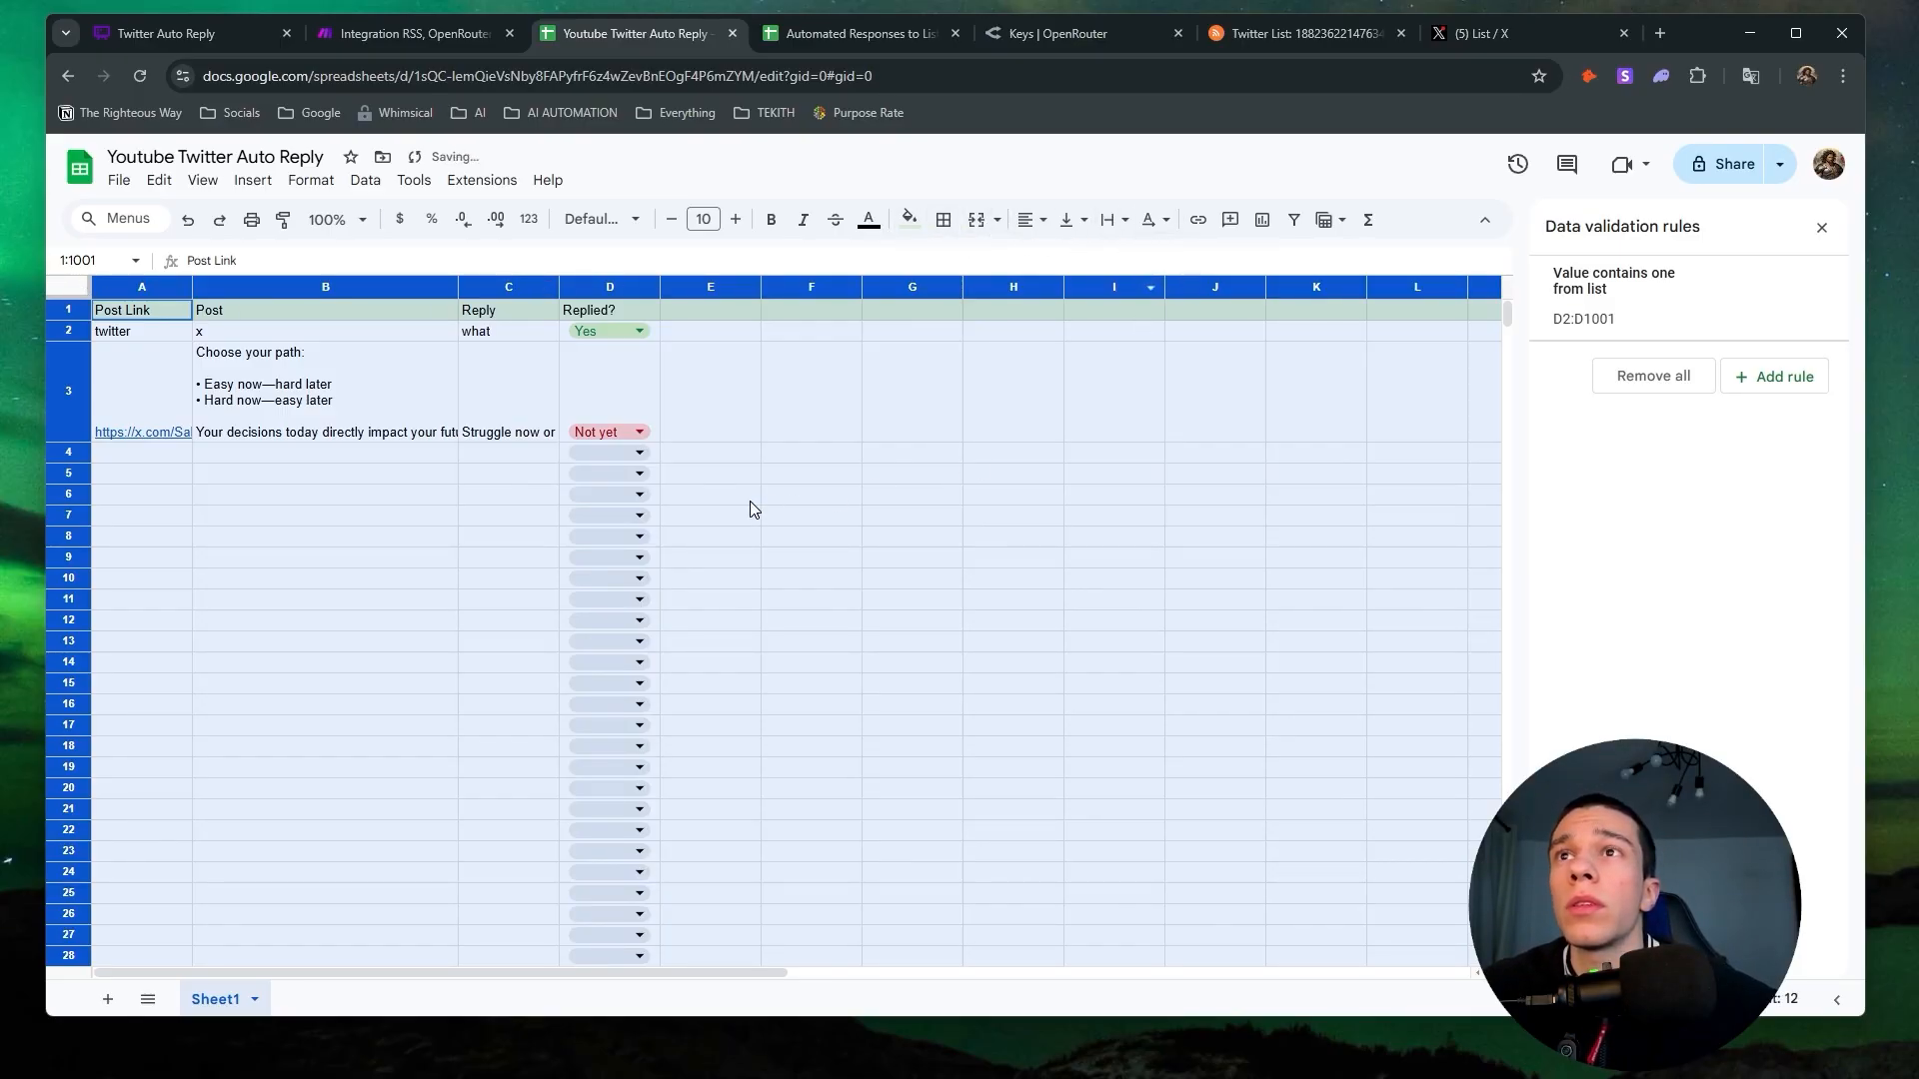
{"action": "left_click", "coordinate": [750, 500]}
Shrink all rows of the sheet to a uniform single-line height.
{"action": "left_click", "coordinate": [62, 277]}
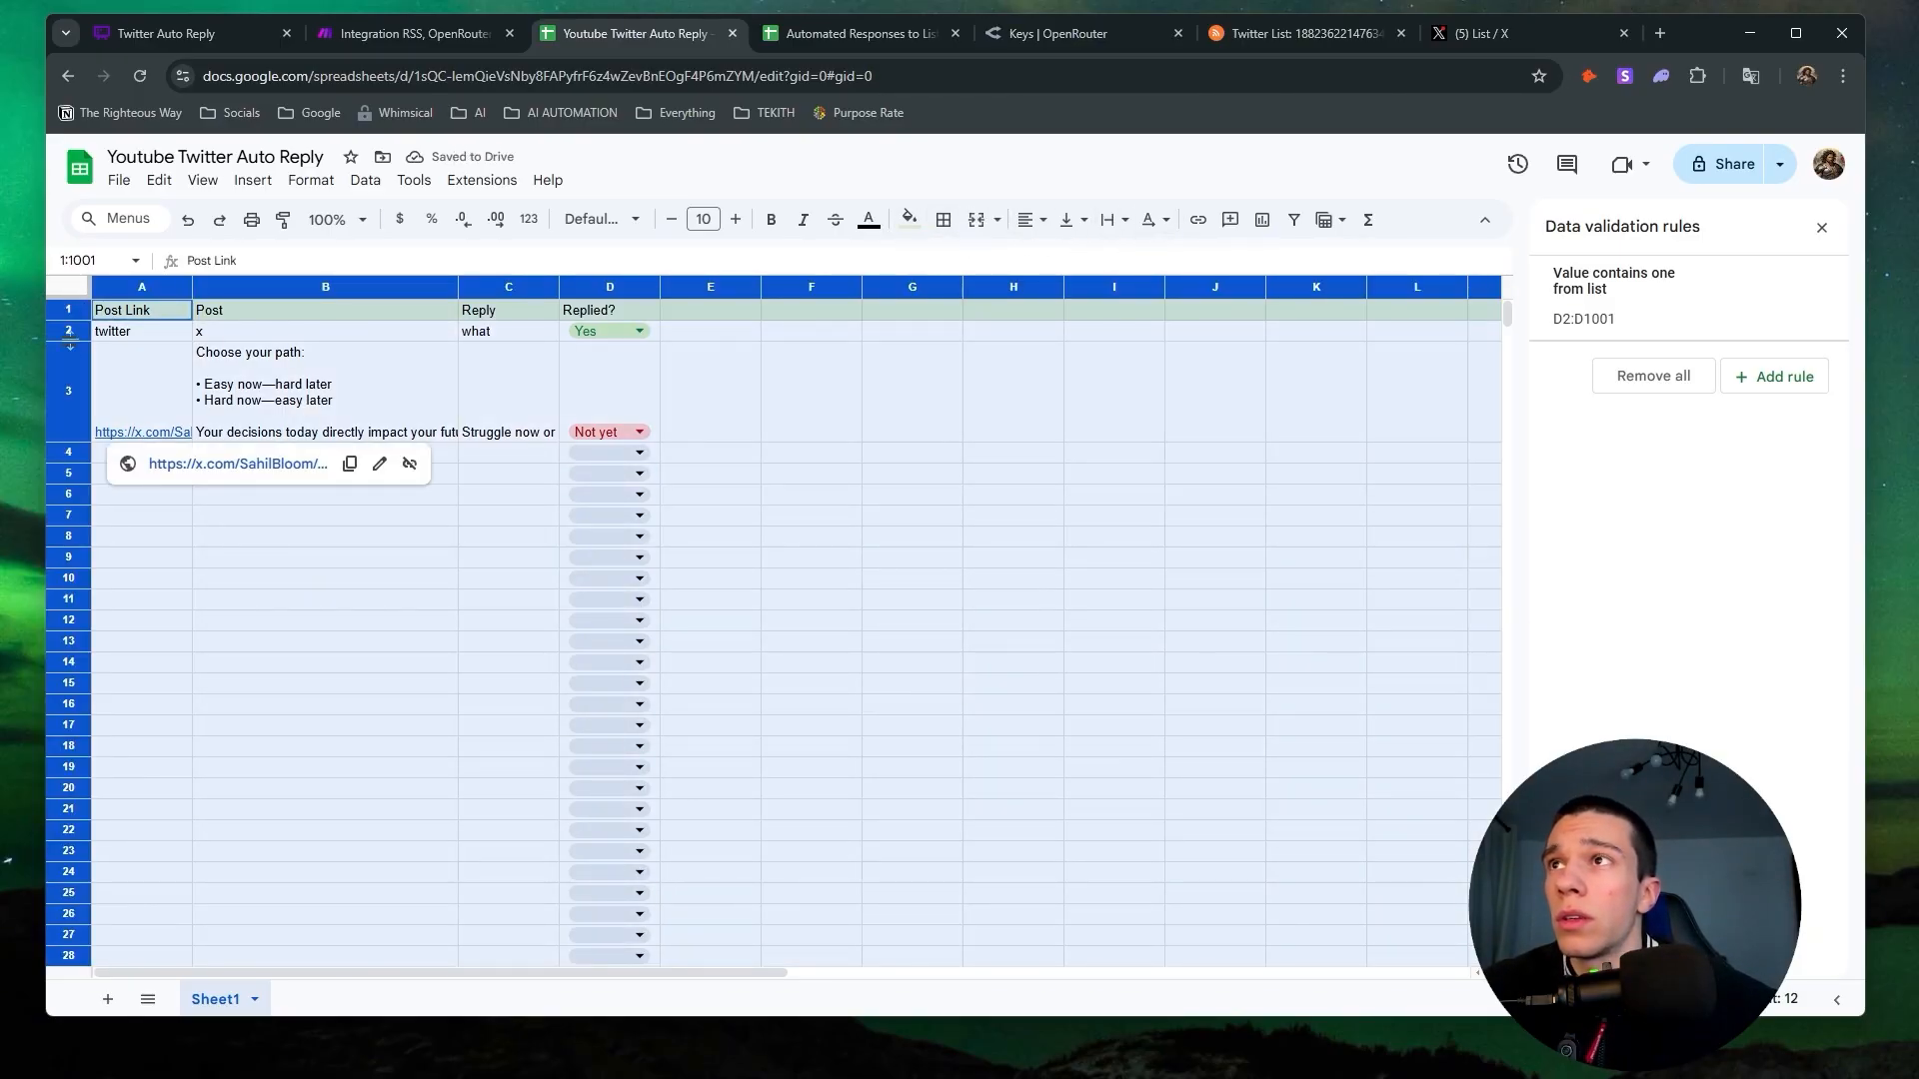
{"action": "left_click_drag", "start_coordinate": [70, 341], "coordinate": [72, 337]}
{"action": "left_click", "coordinate": [239, 401]}
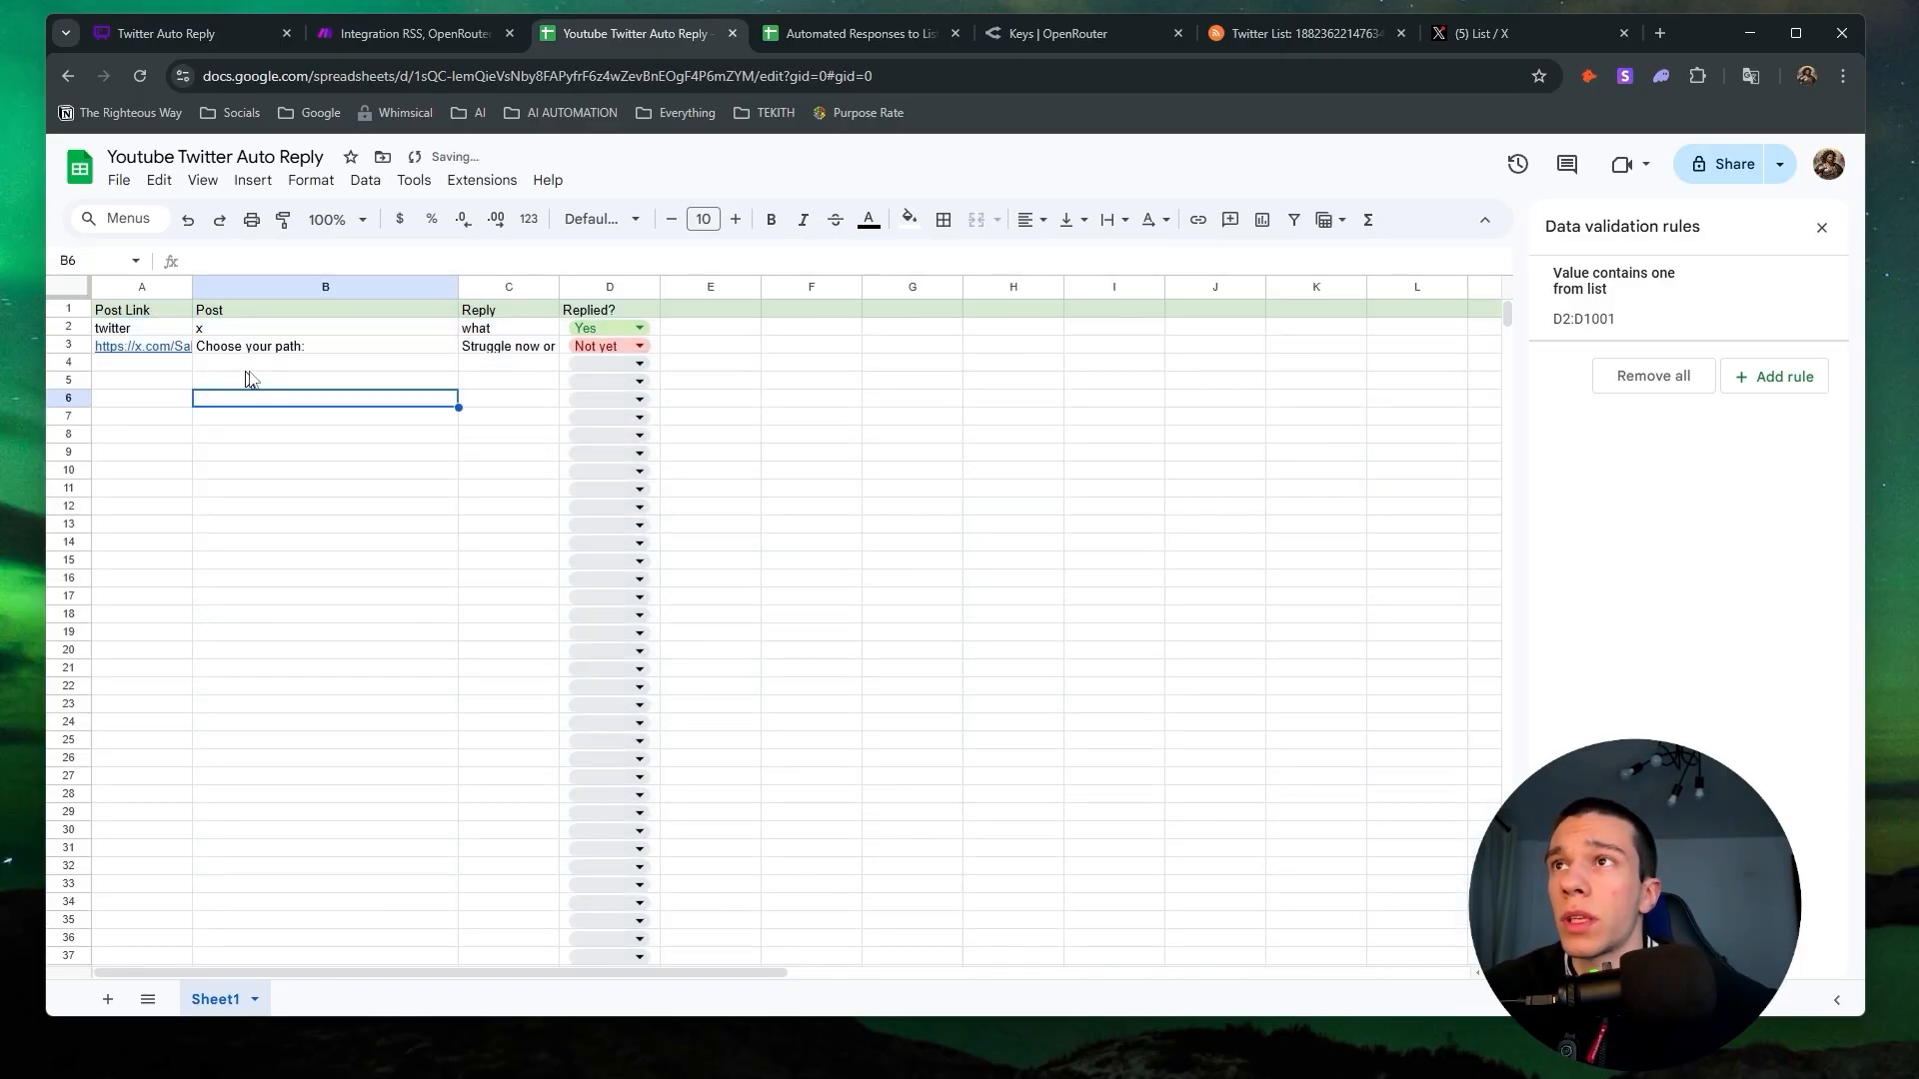
Check the Replied? options for row 3 without changing them and open that row's linked X post.
{"action": "left_click", "coordinate": [613, 346]}
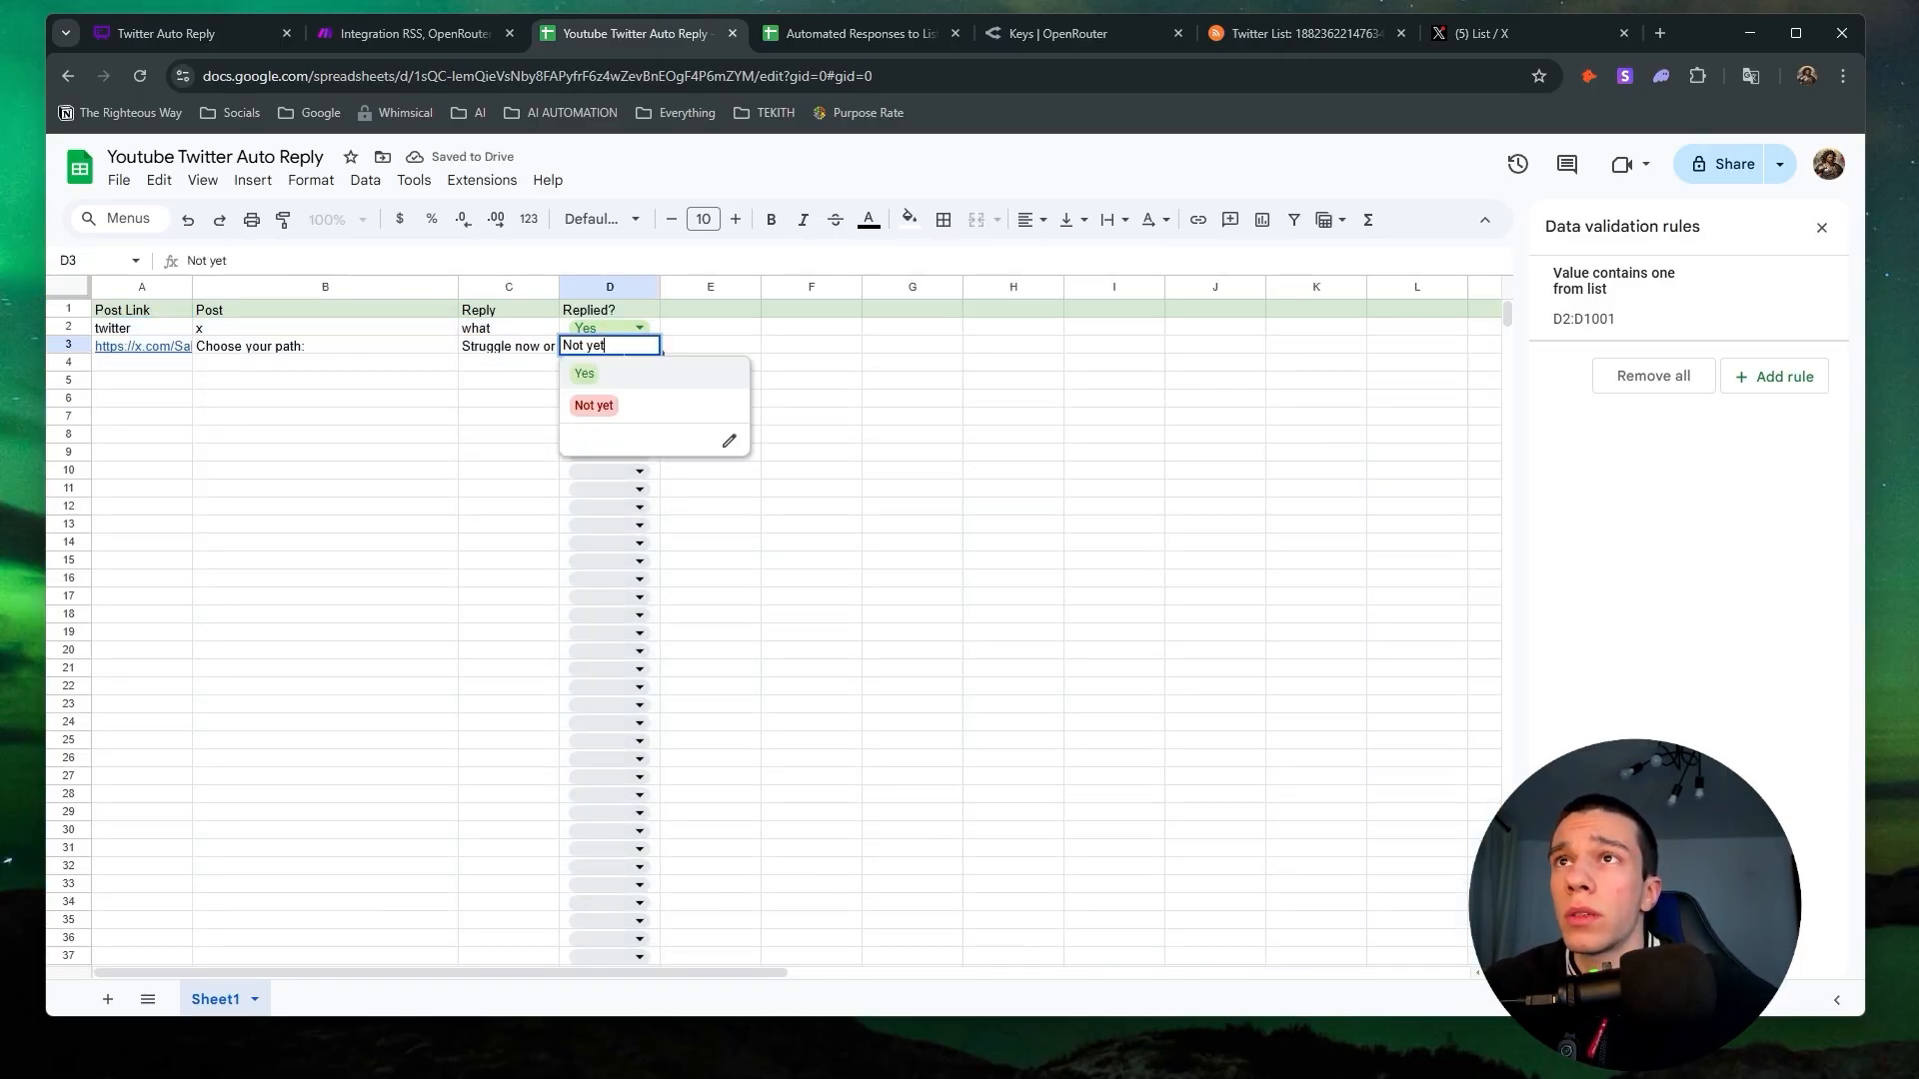
{"action": "left_click", "coordinate": [710, 349]}
{"action": "left_click", "coordinate": [138, 347]}
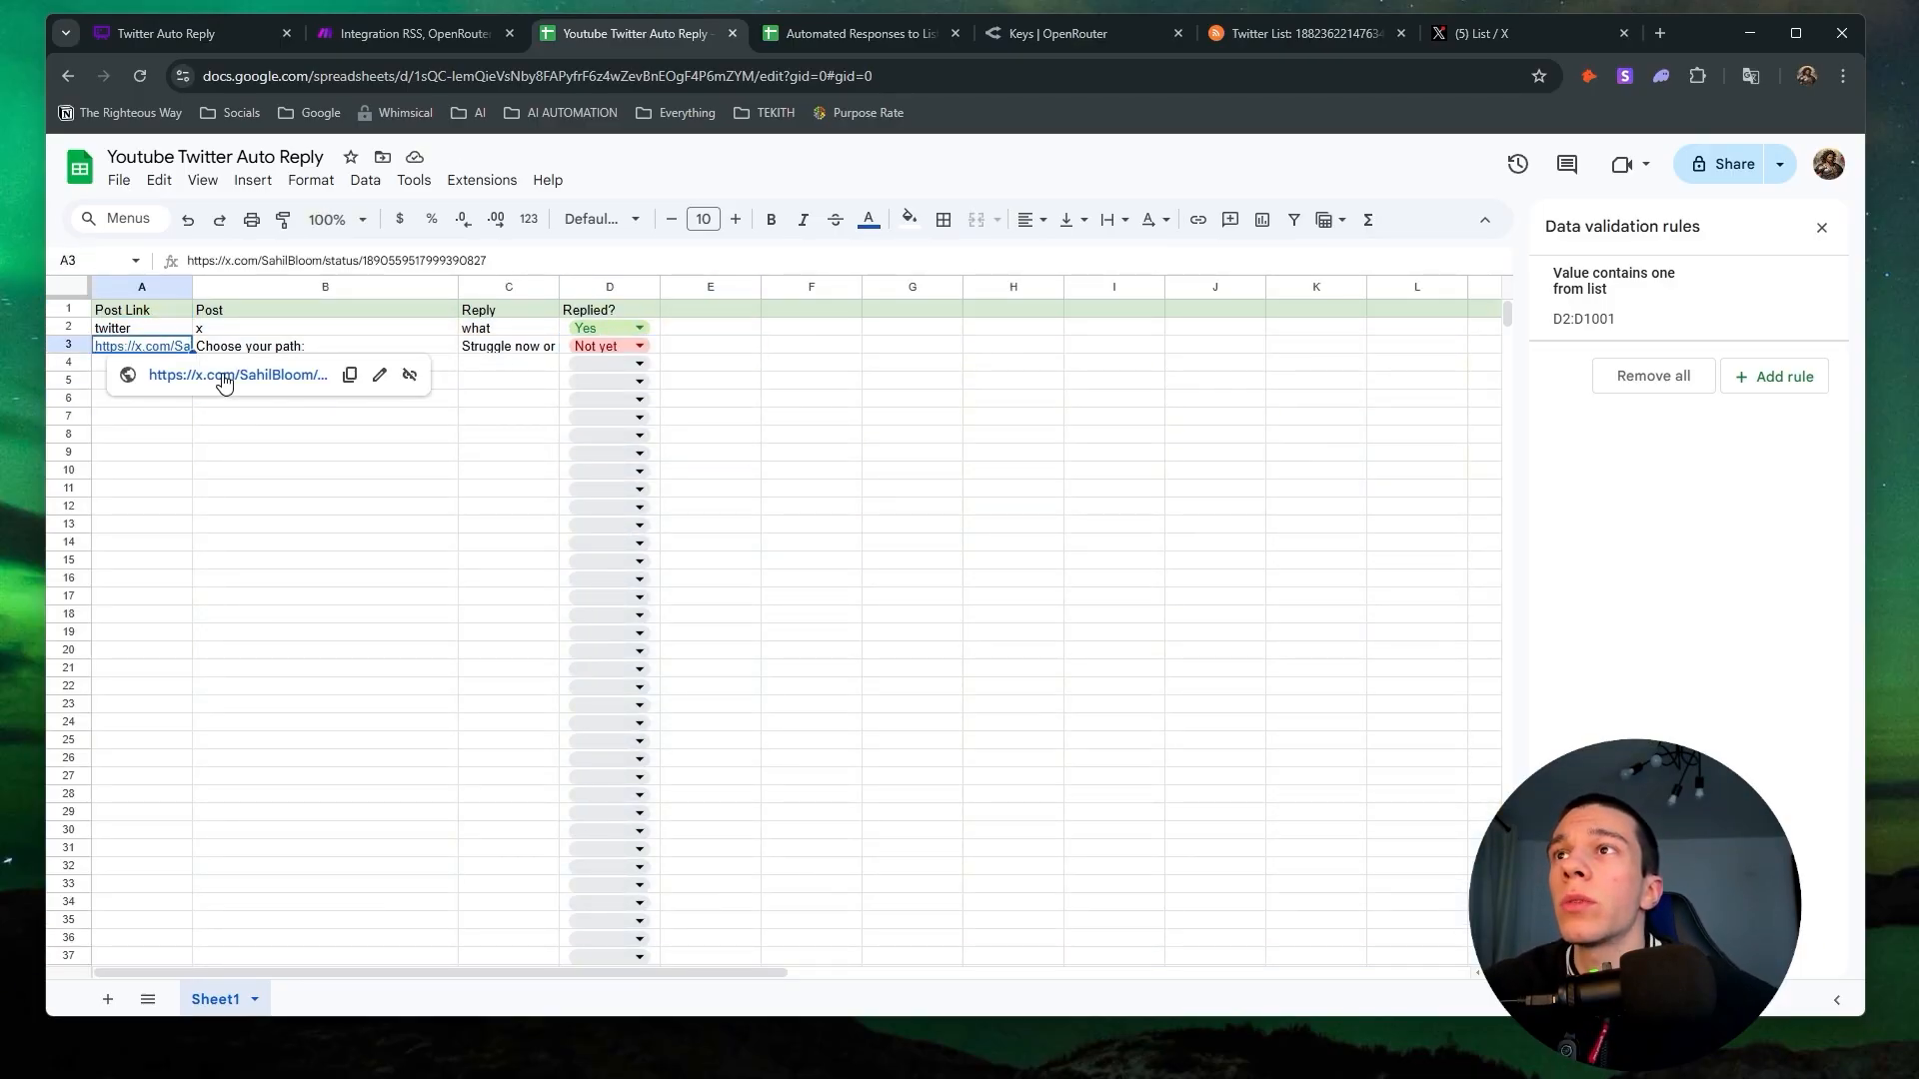
{"action": "left_click", "coordinate": [229, 376]}
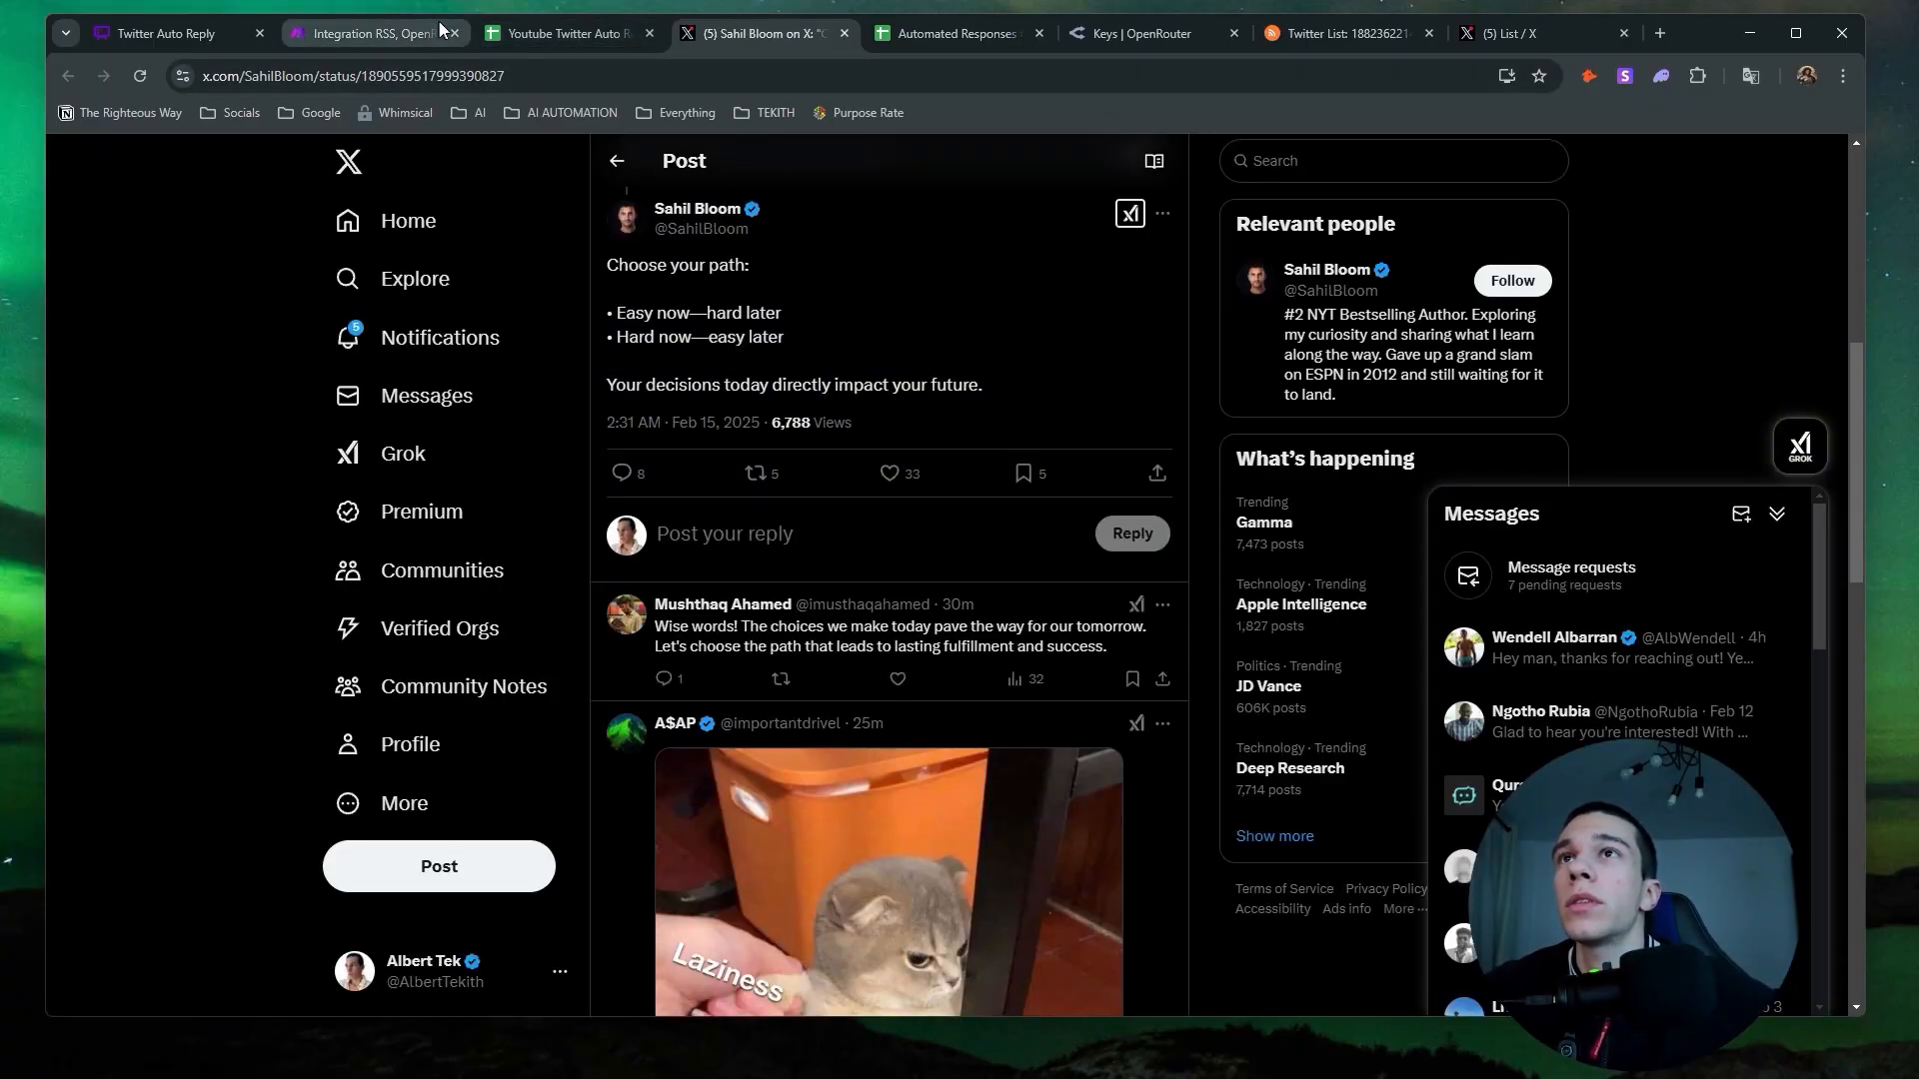
Copy the full generated reply text from the Reply cell of row 3 in the Youtube Twitter Auto Reply sheet.
{"action": "left_click", "coordinate": [540, 34]}
{"action": "left_click", "coordinate": [507, 346]}
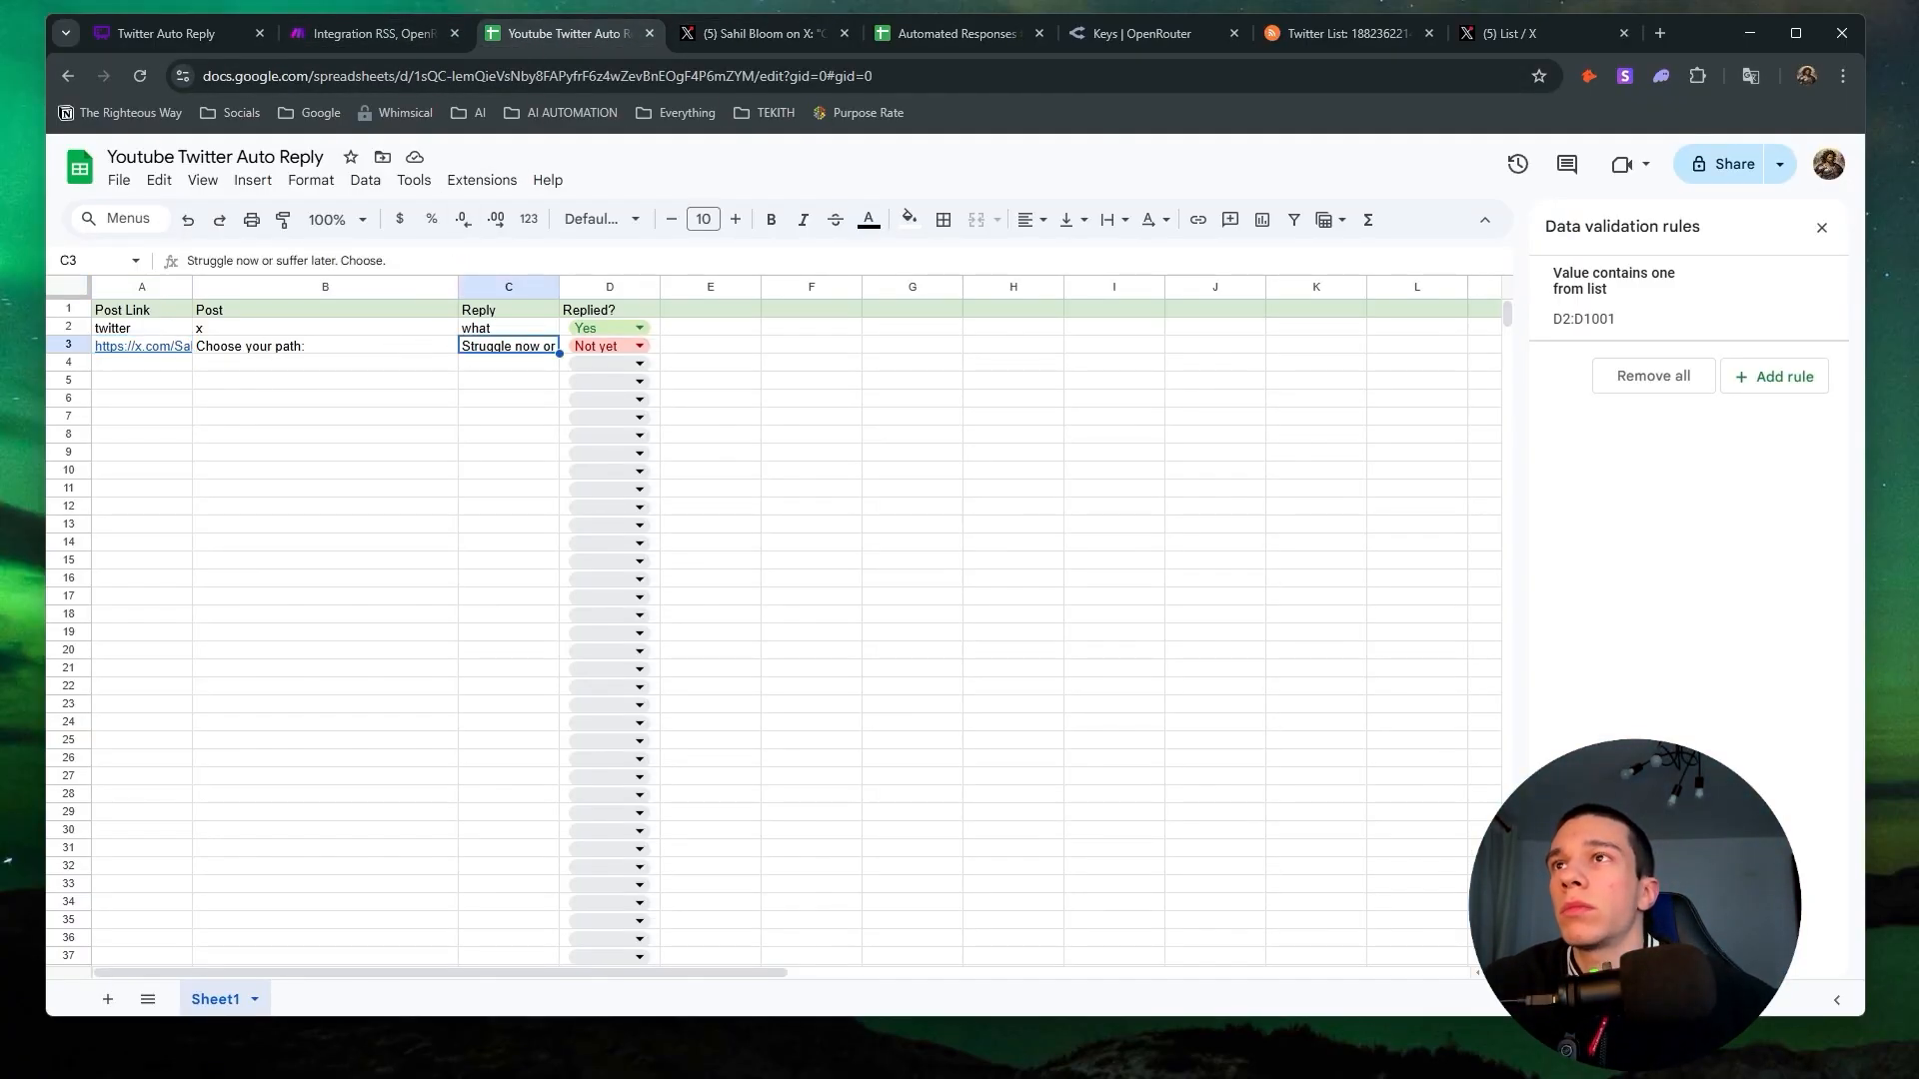
{"action": "triple_click", "coordinate": [285, 261]}
{"action": "key", "text": "ctrl+c"}
Post "Struggle now or suffer later. Choose." as a reply to the opened X post and like that post.
{"action": "left_click", "coordinate": [698, 37]}
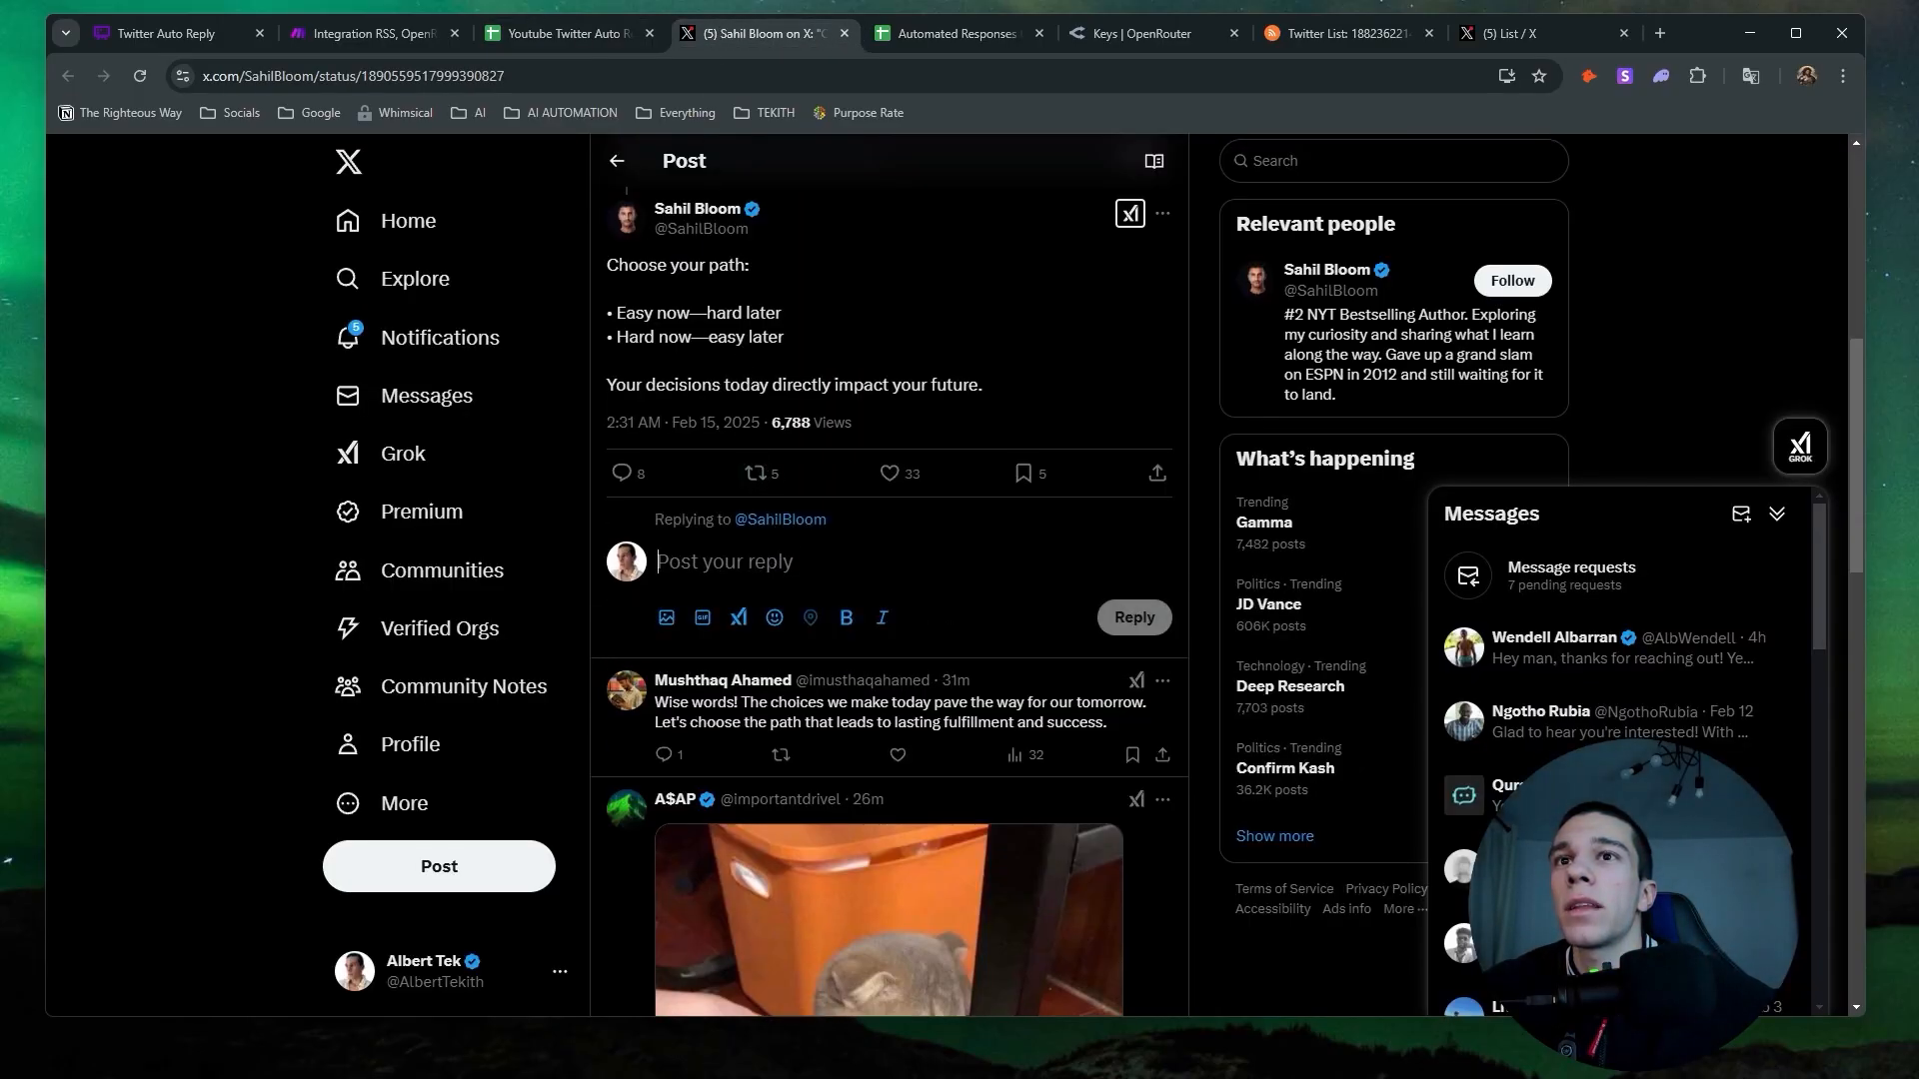
{"action": "key", "text": "ctrl+v"}
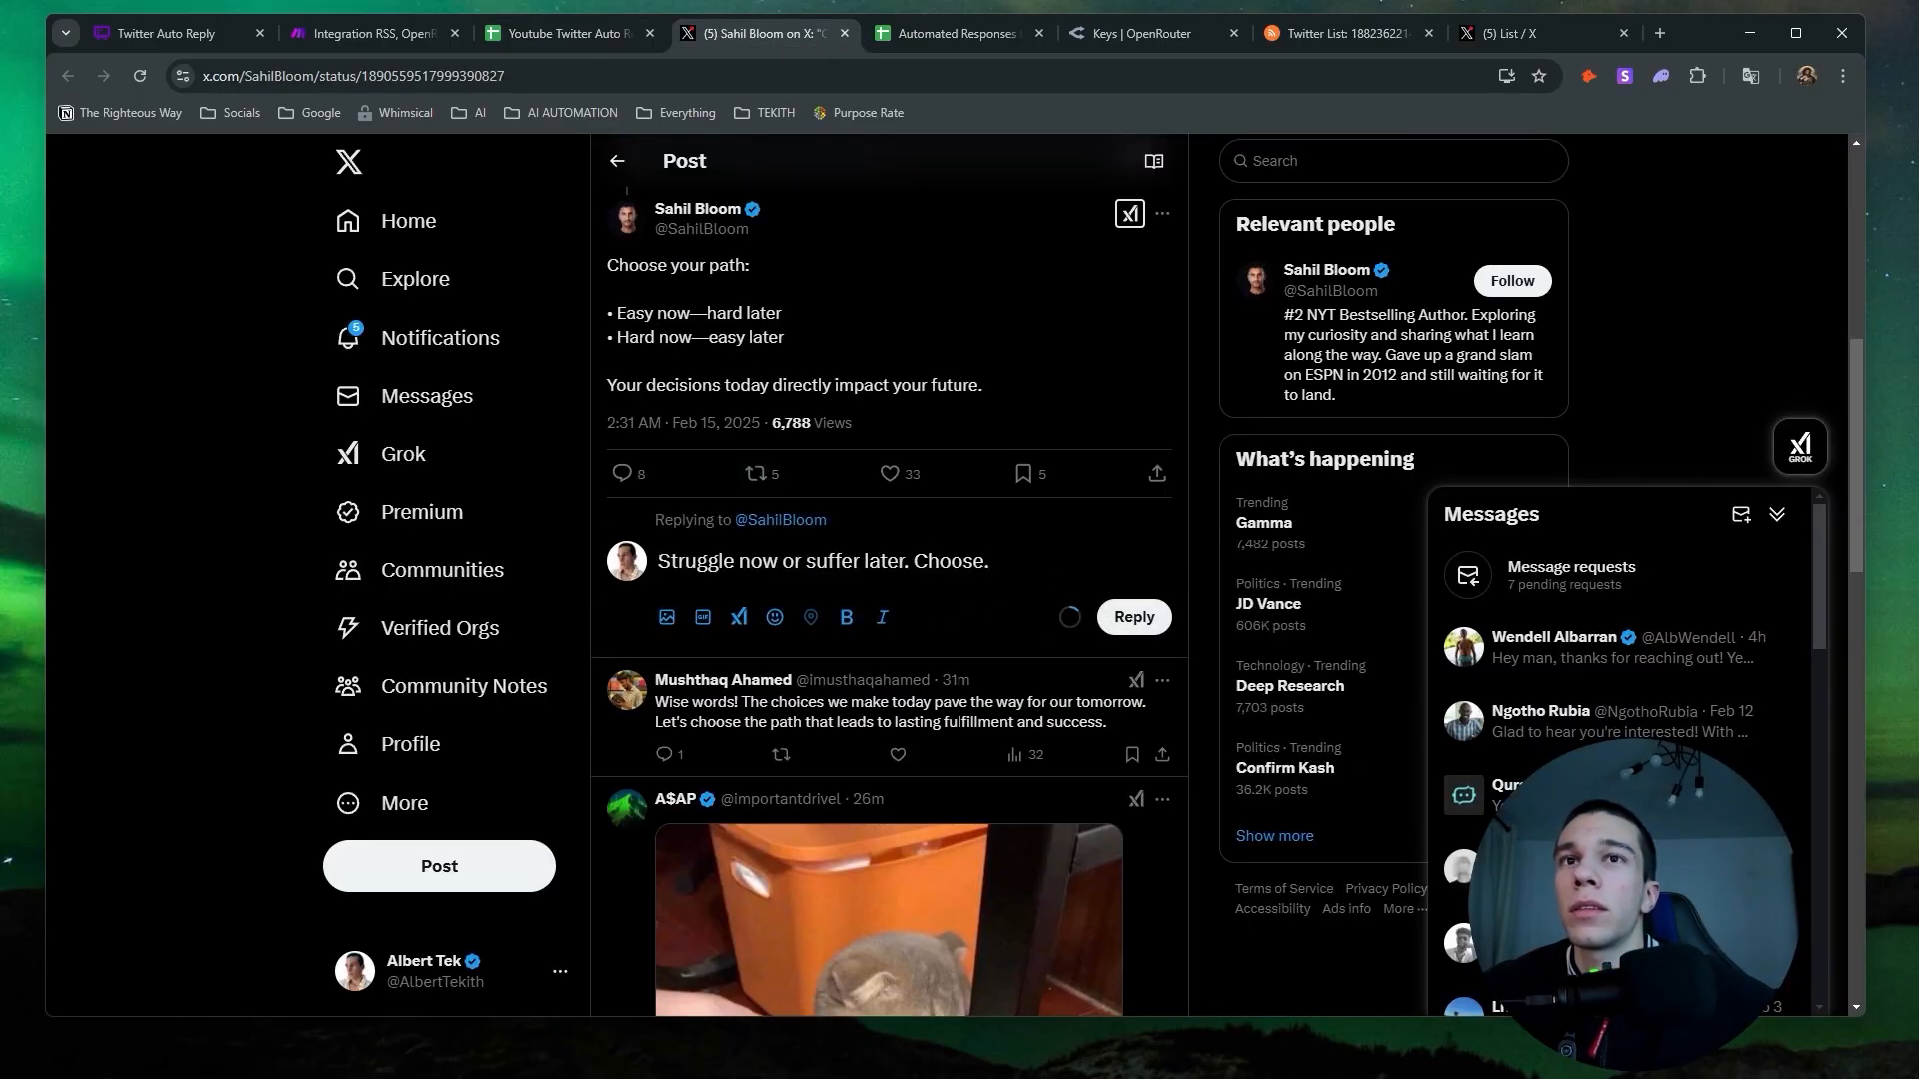
{"action": "left_click", "coordinate": [1134, 619]}
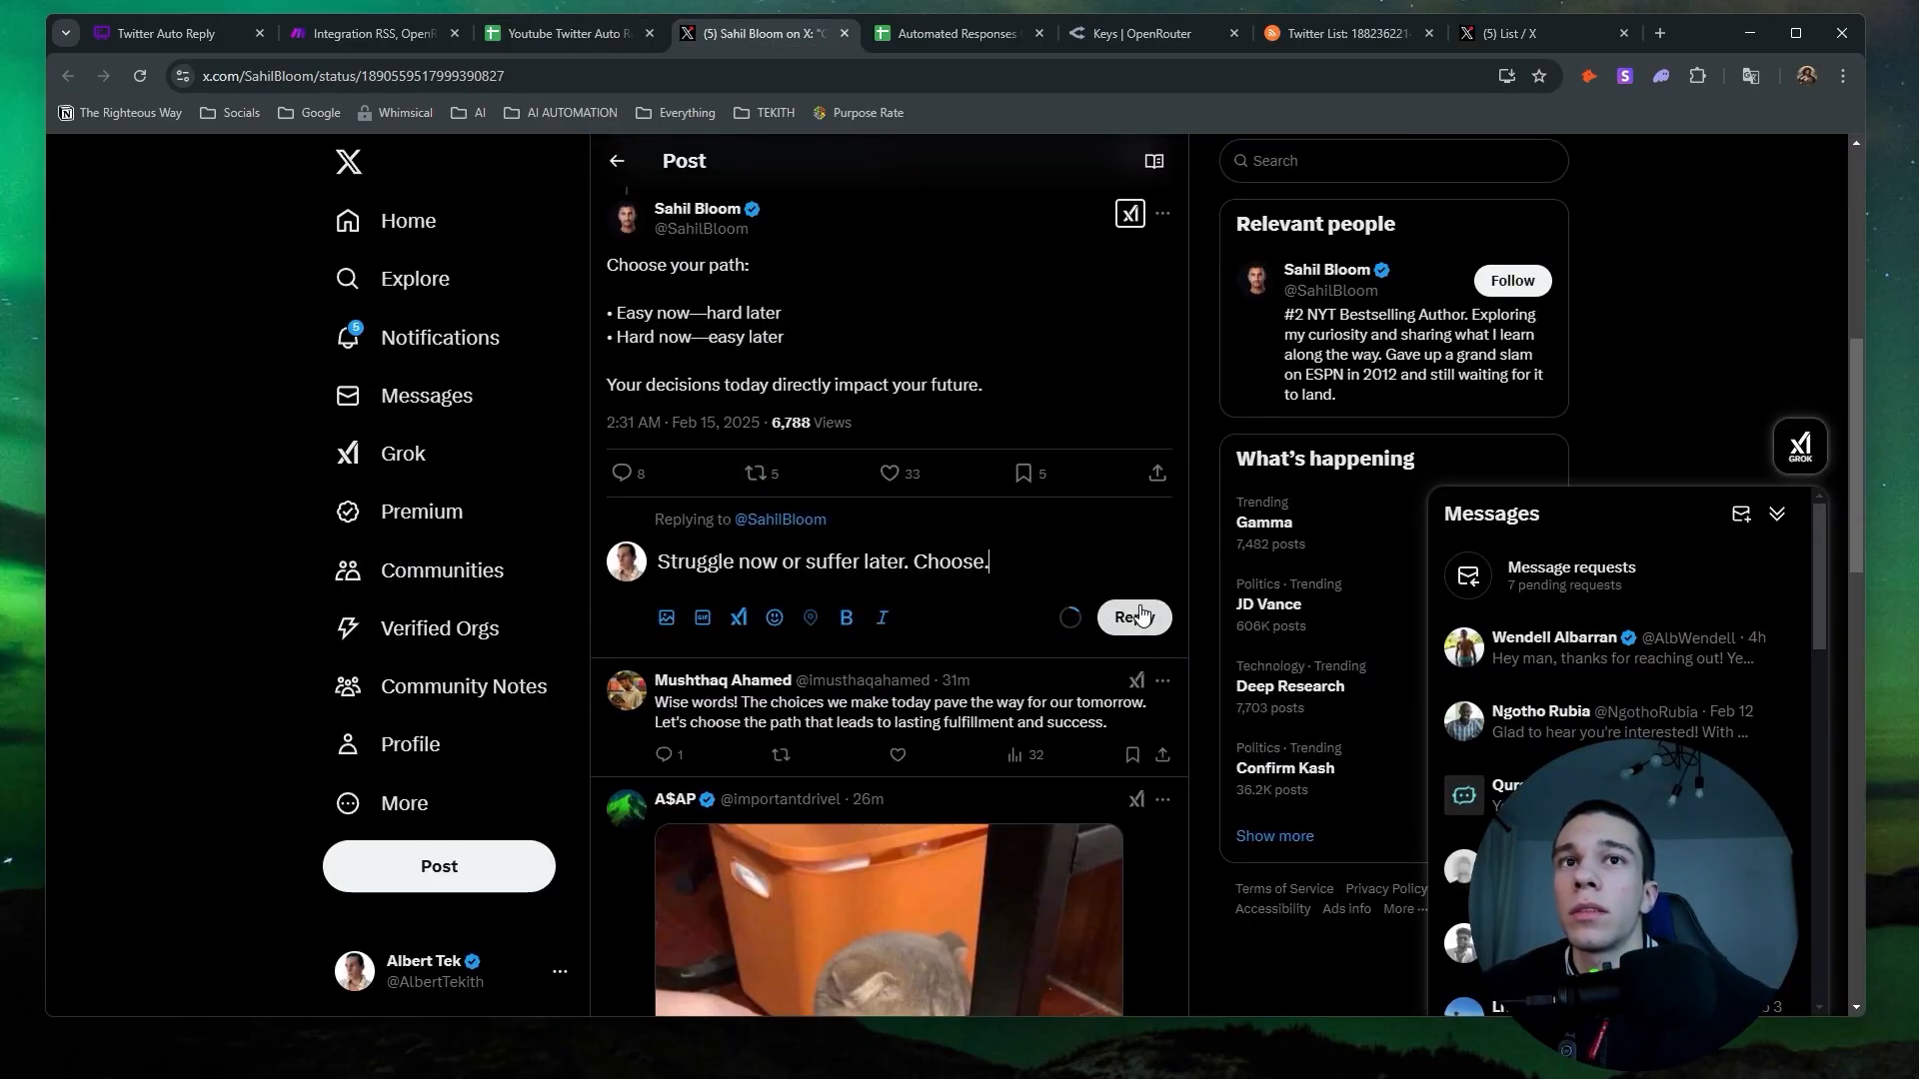
{"action": "left_click", "coordinate": [889, 473]}
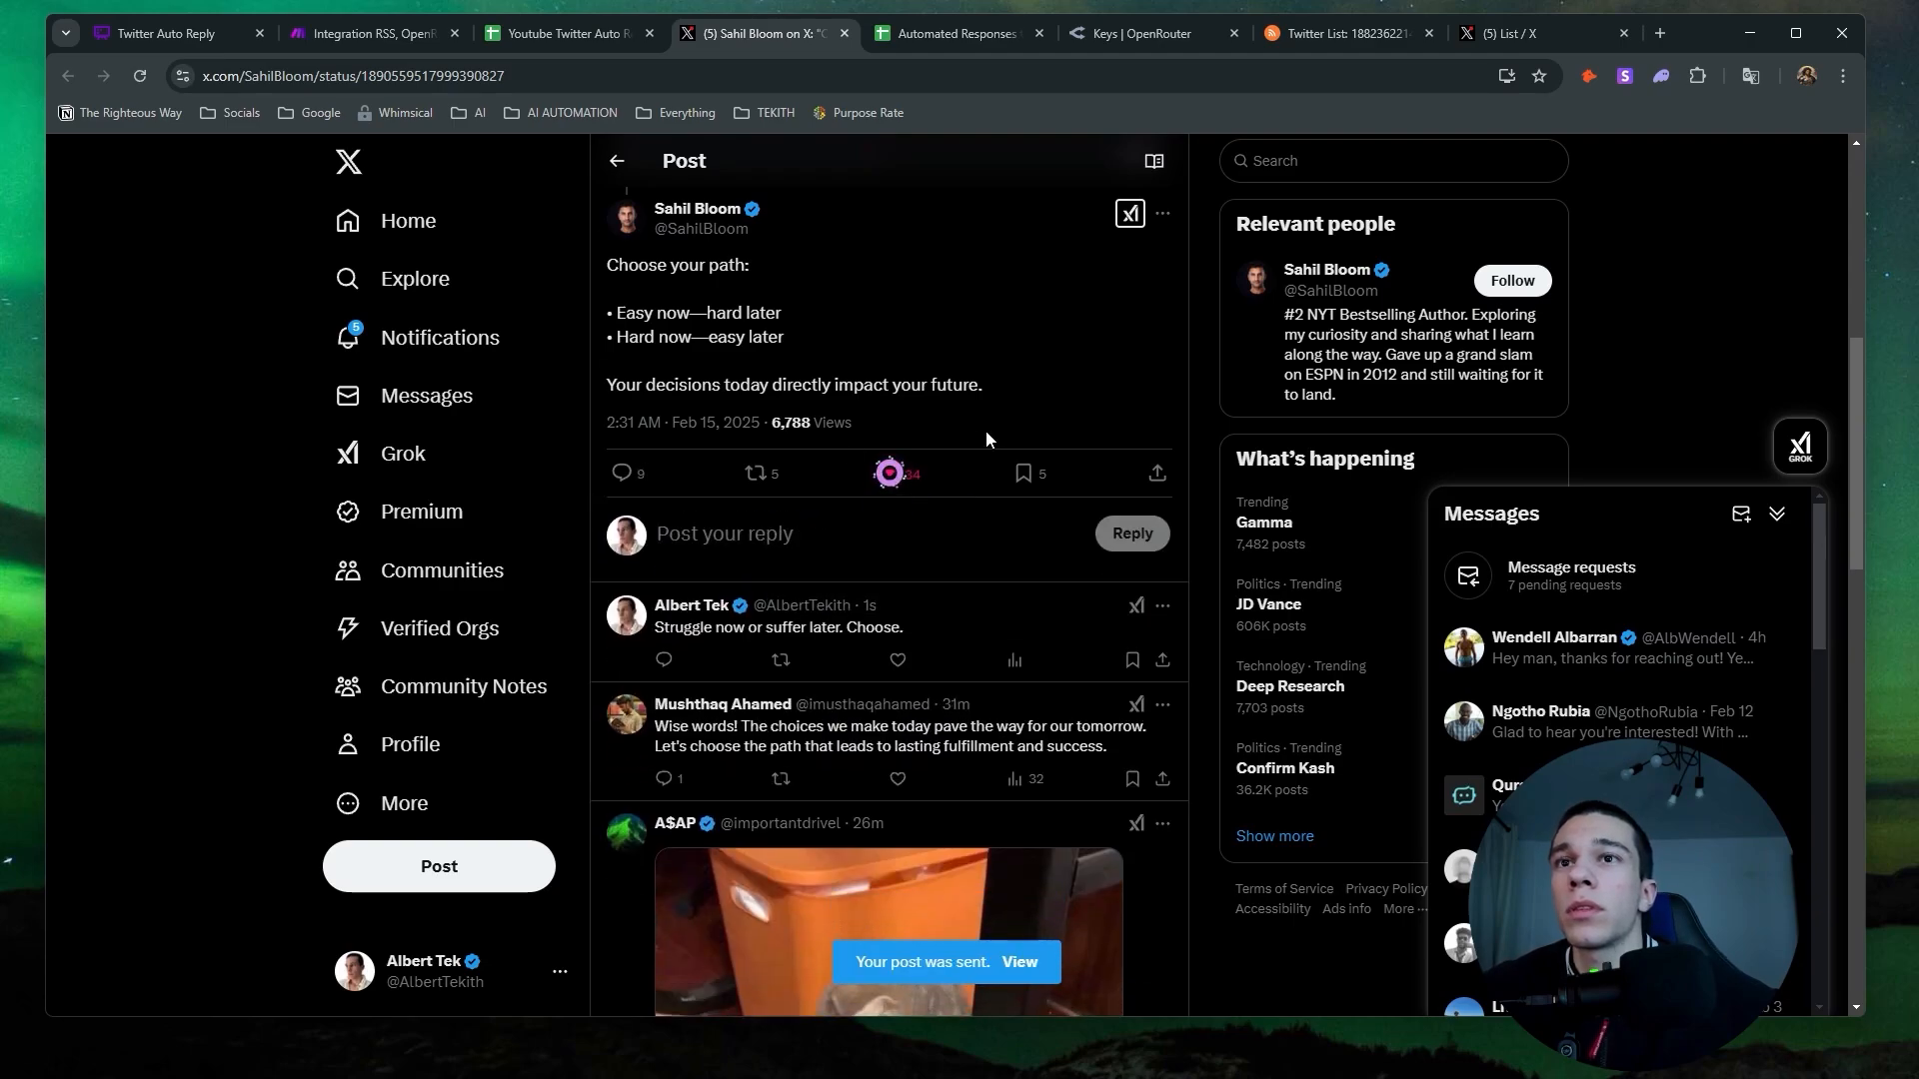
Return to the Youtube Twitter Auto Reply sheet and set Replied? in row 3 to Yes.
{"action": "left_click", "coordinate": [525, 33]}
{"action": "left_click", "coordinate": [686, 377]}
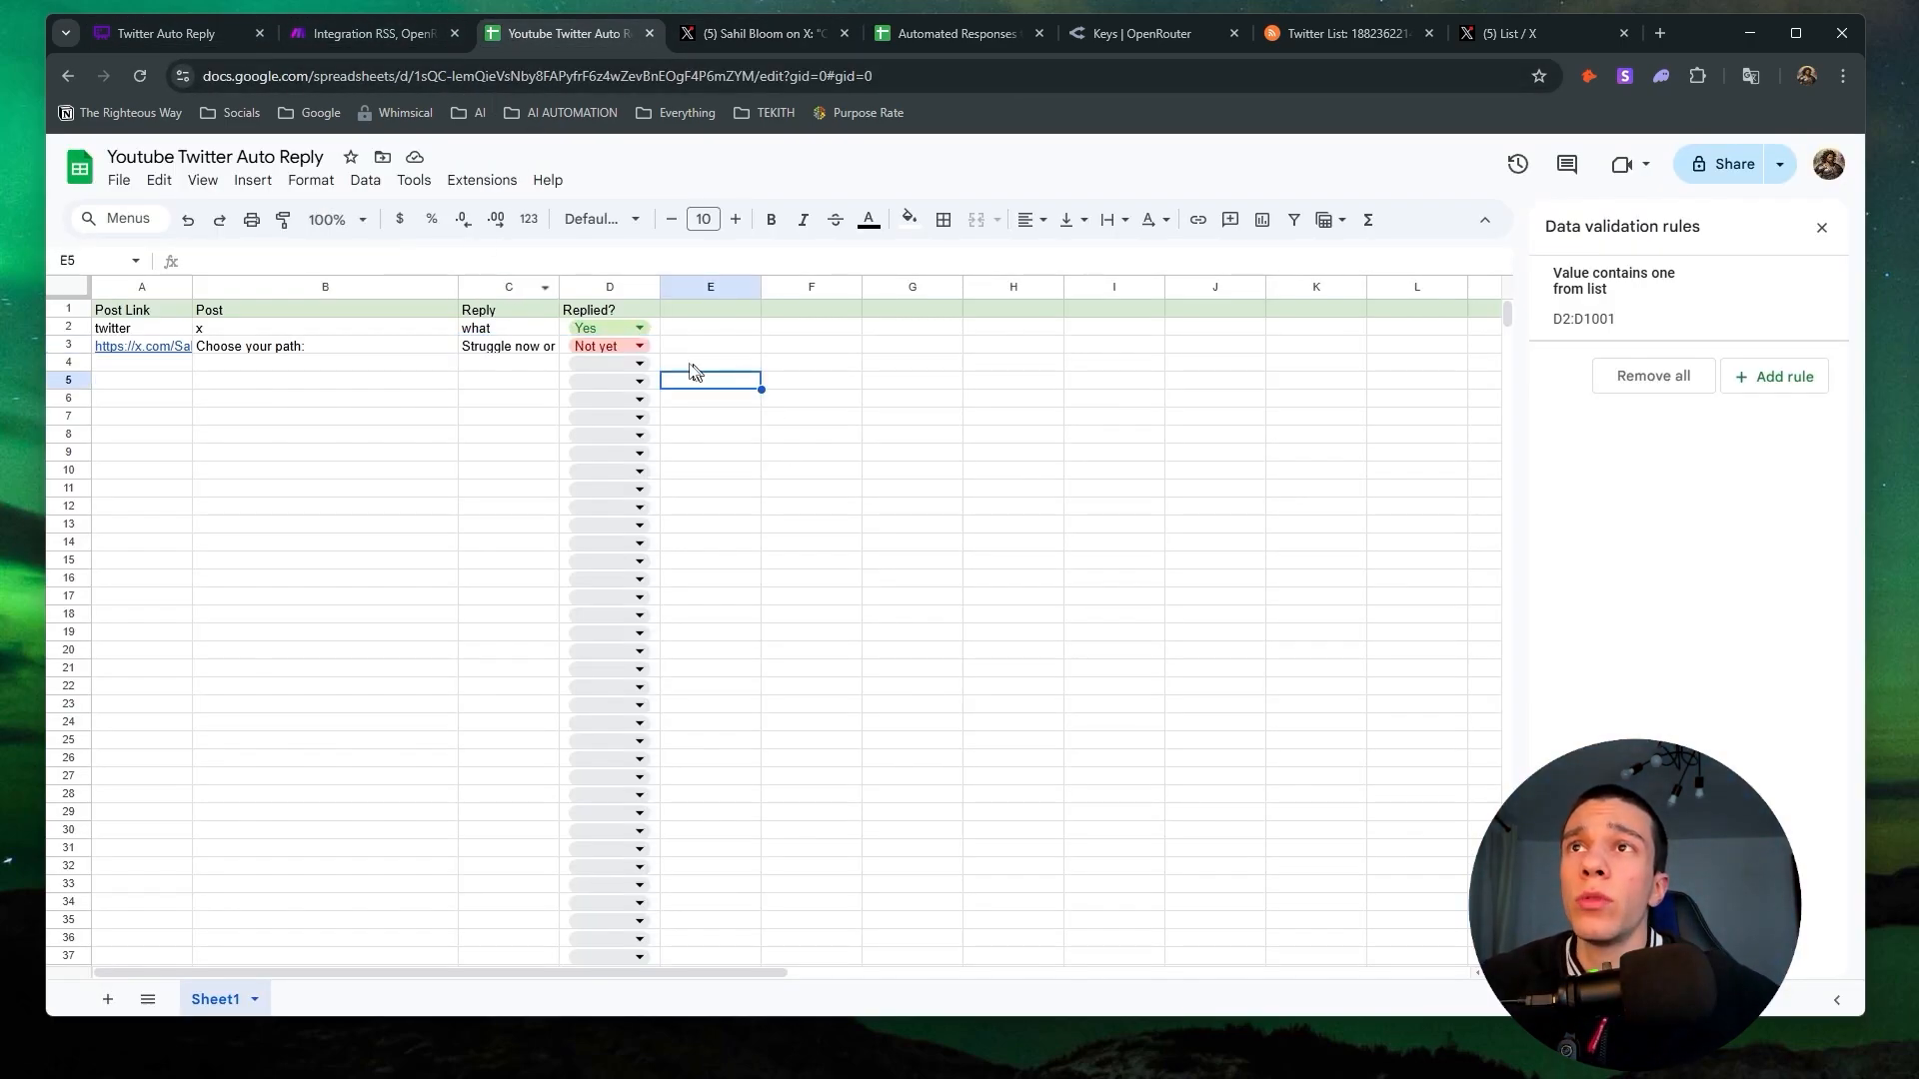
{"action": "left_click", "coordinate": [625, 346]}
{"action": "left_click", "coordinate": [620, 373]}
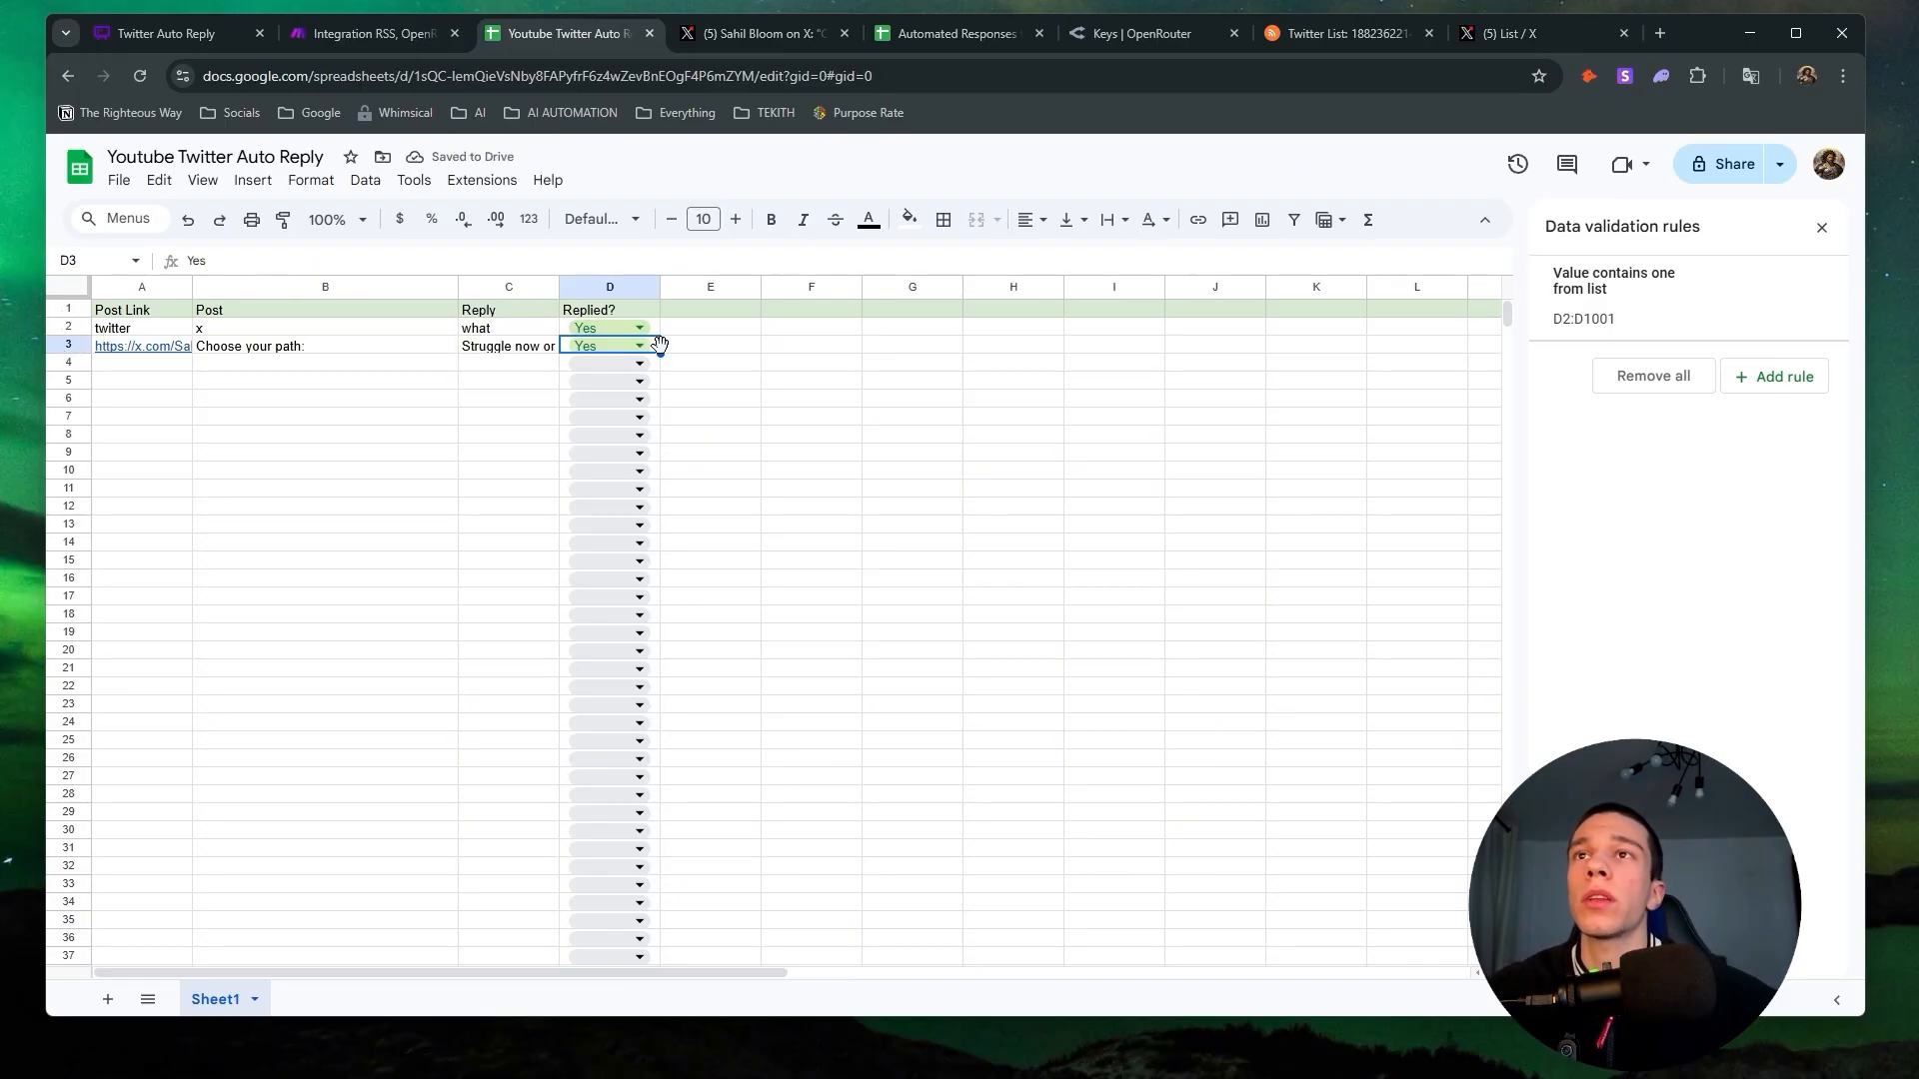
Add a dark red "No" item to the Replied? dropdown rule for cell D4.
{"action": "left_click", "coordinate": [602, 363]}
{"action": "left_click", "coordinate": [738, 458]}
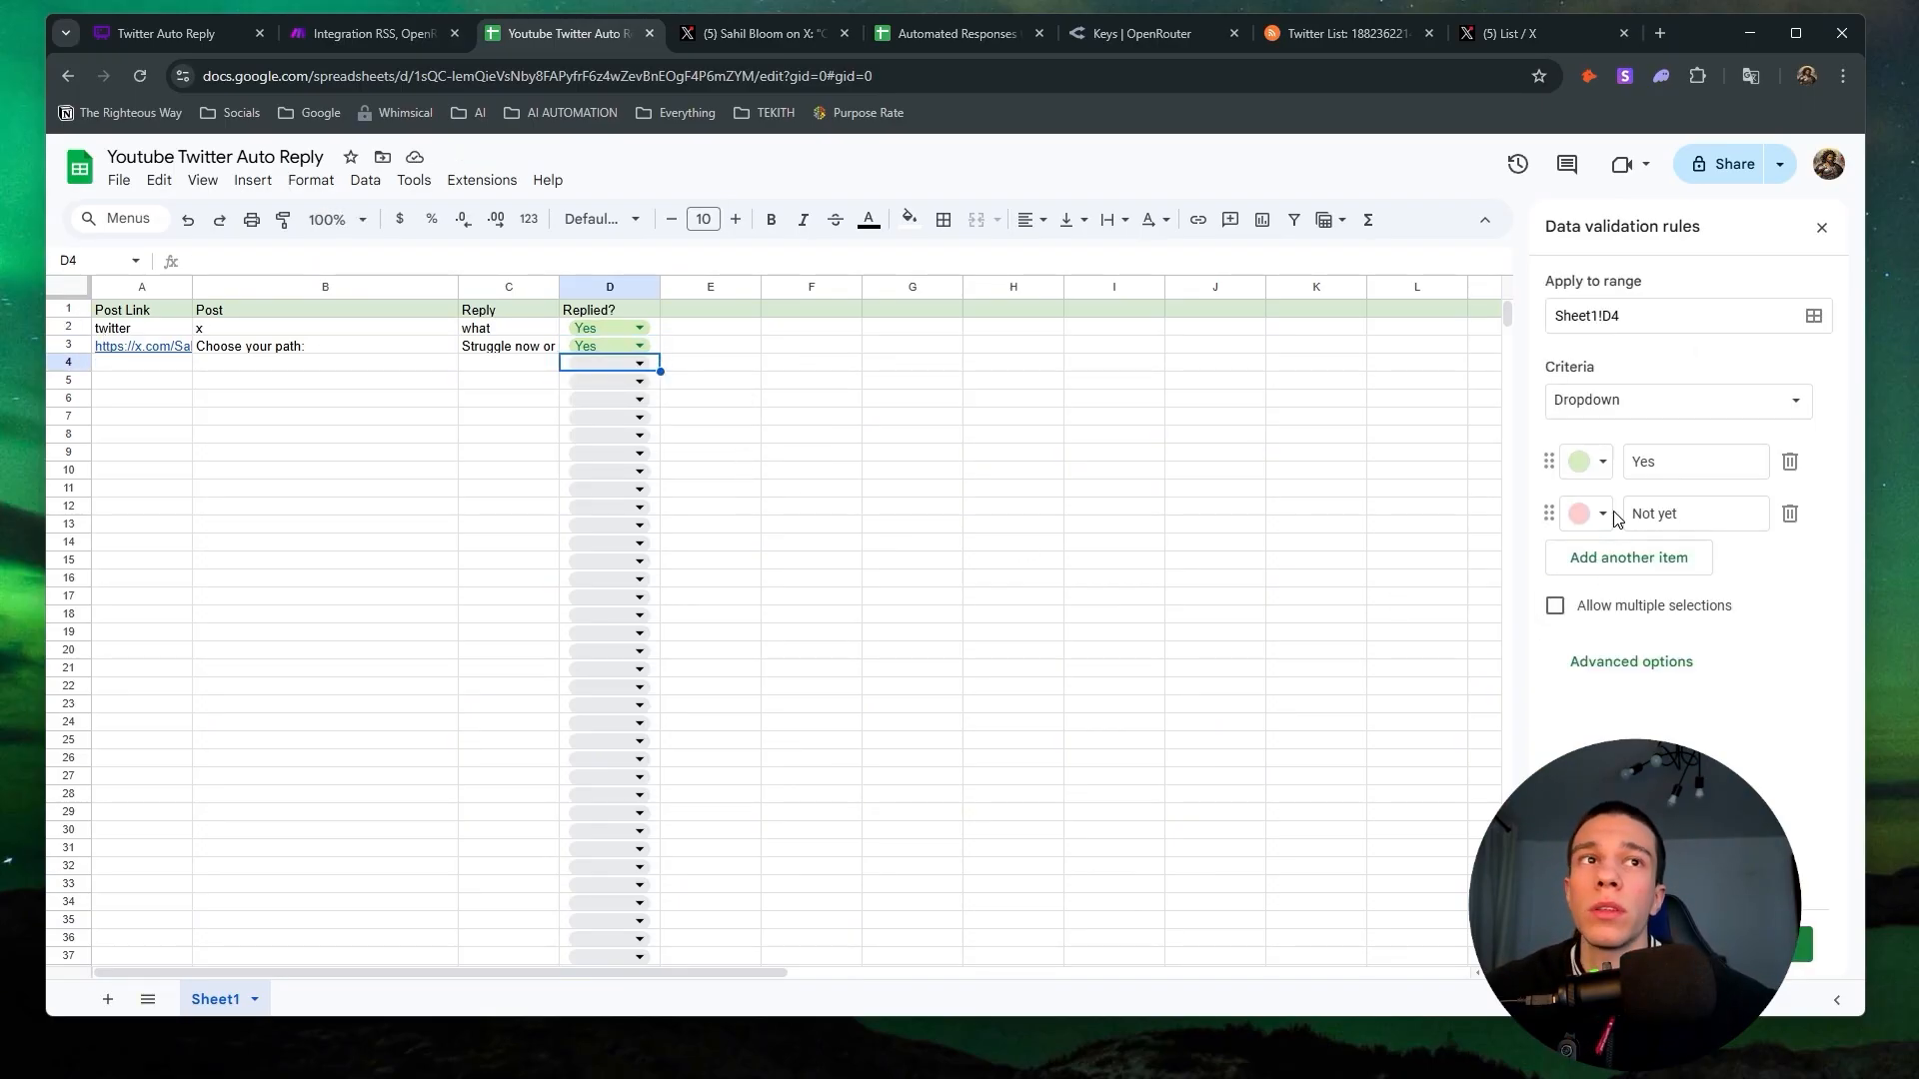
{"action": "left_click", "coordinate": [1614, 557]}
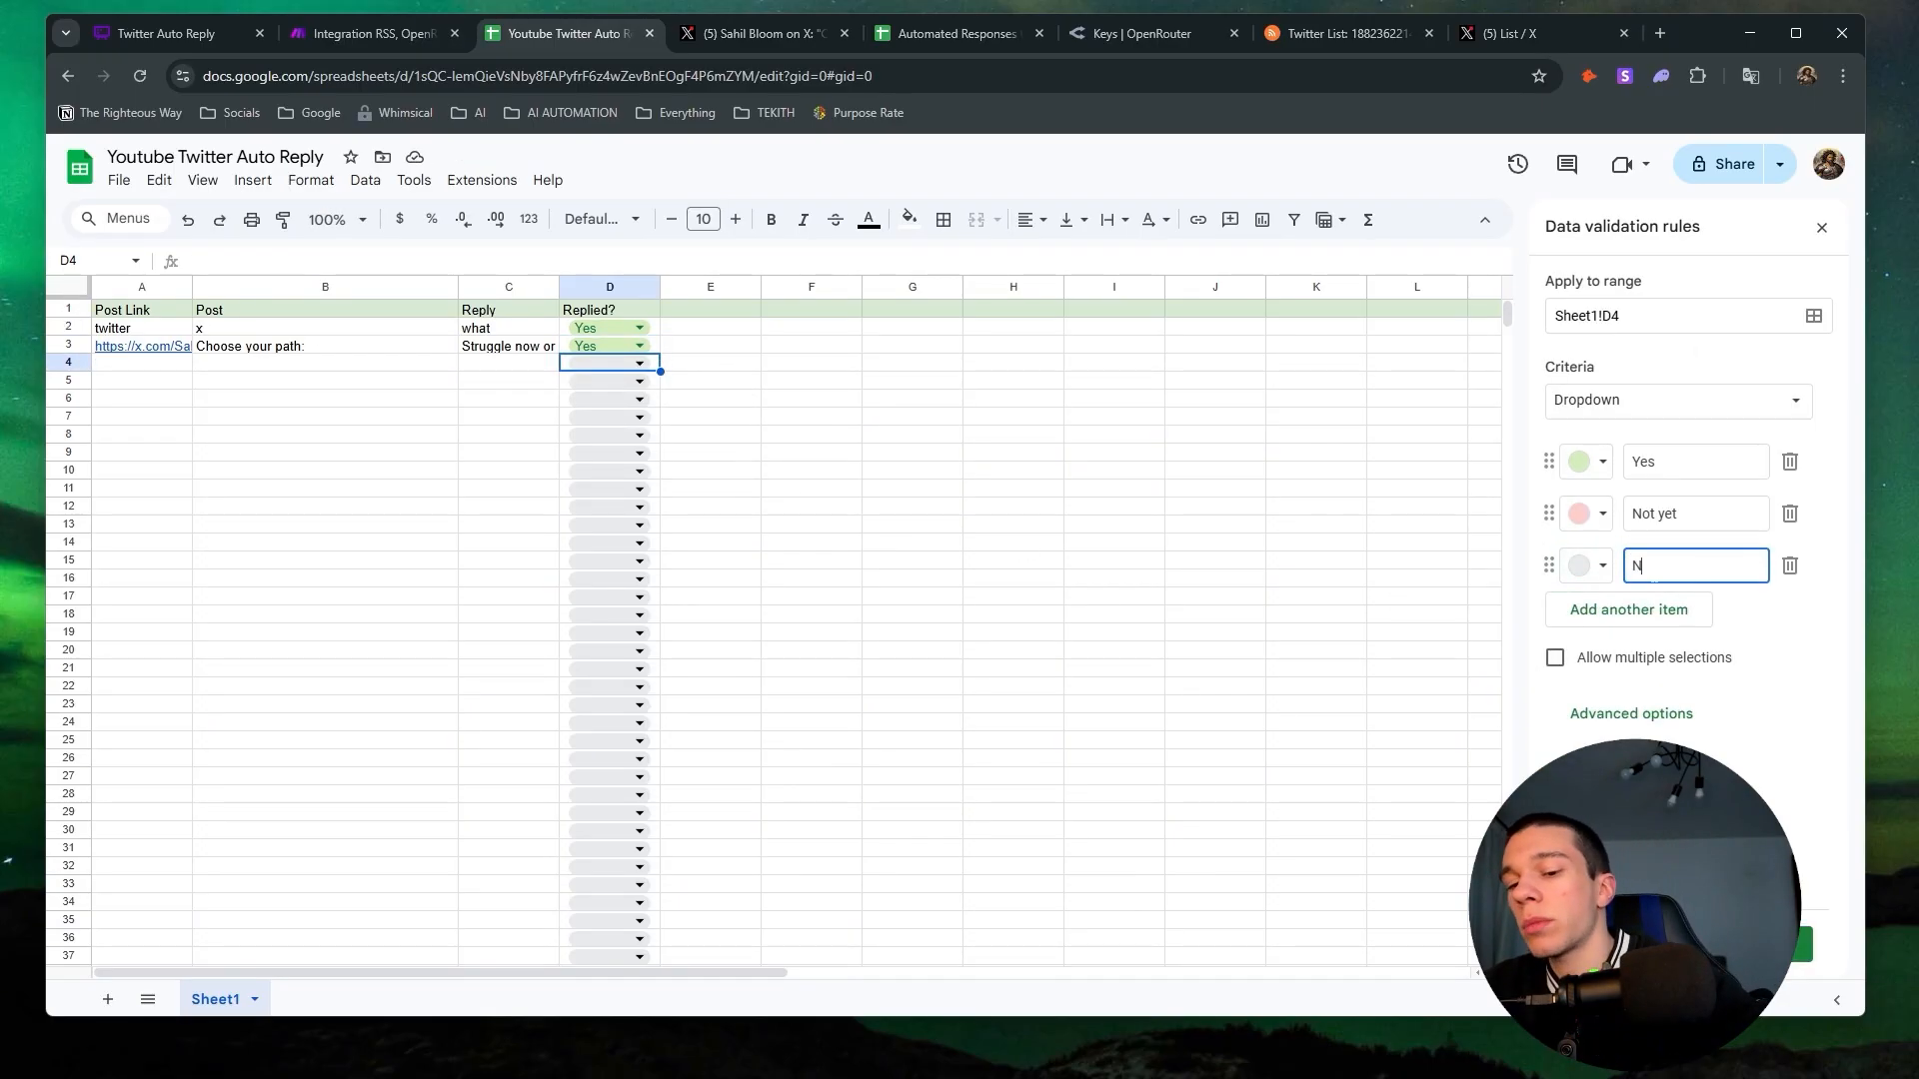
{"action": "left_click", "coordinate": [1596, 569]}
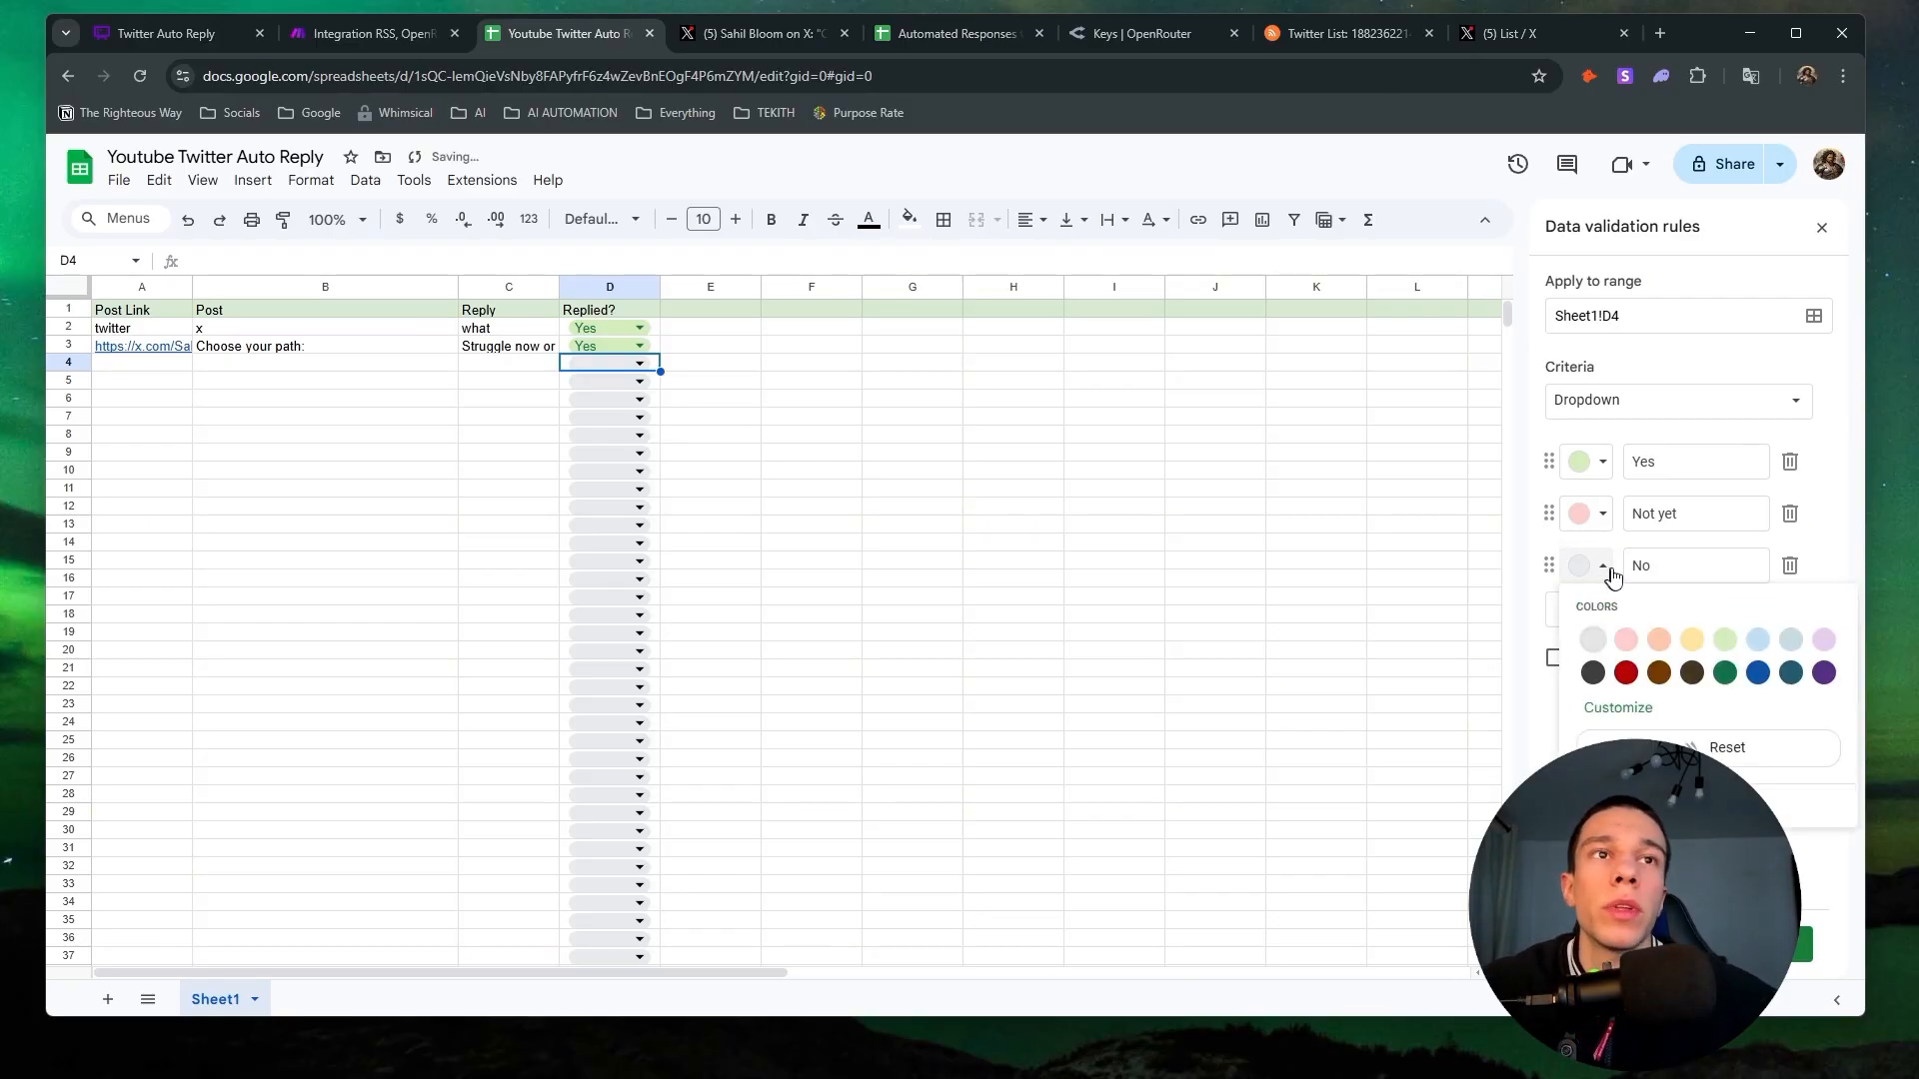
{"action": "left_click", "coordinate": [1630, 677]}
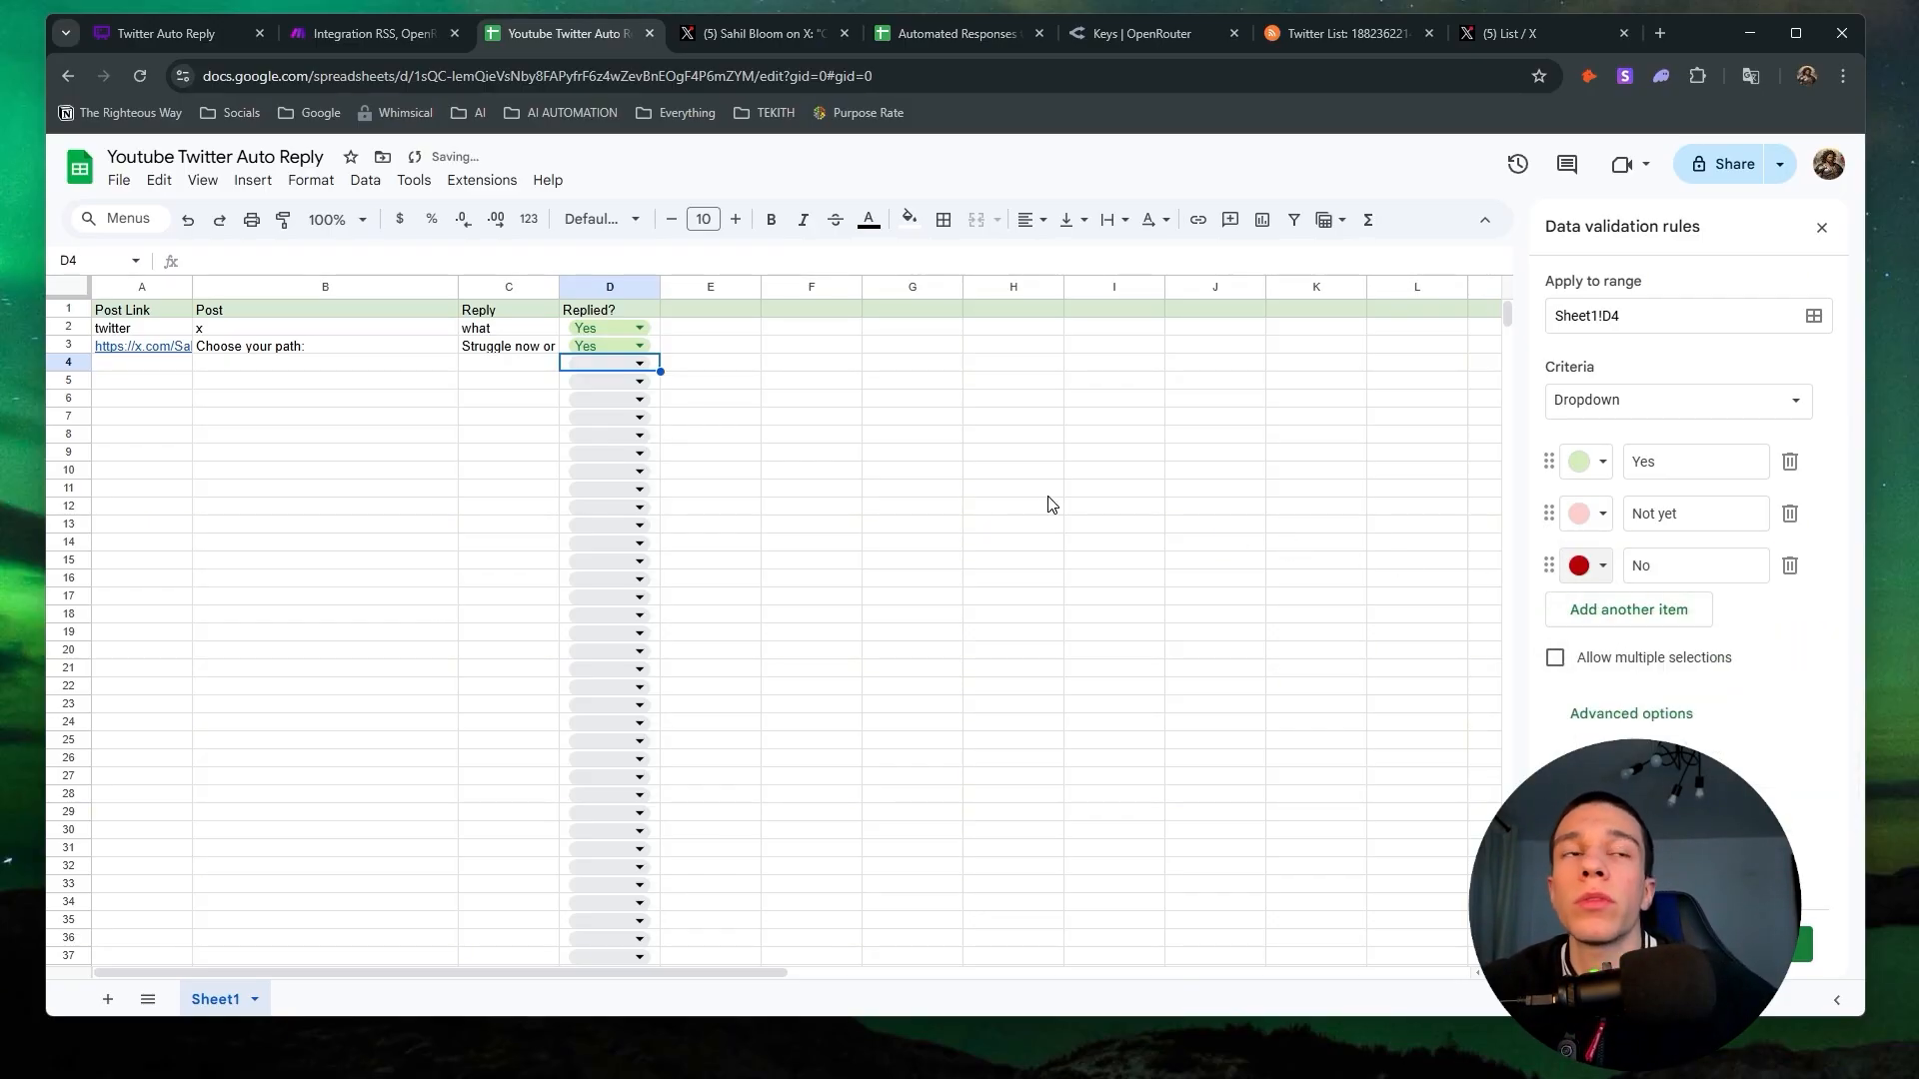
Switch to the Automated Responses to List Posts sheet and read the full post text in row 11.
{"action": "left_click", "coordinate": [931, 34]}
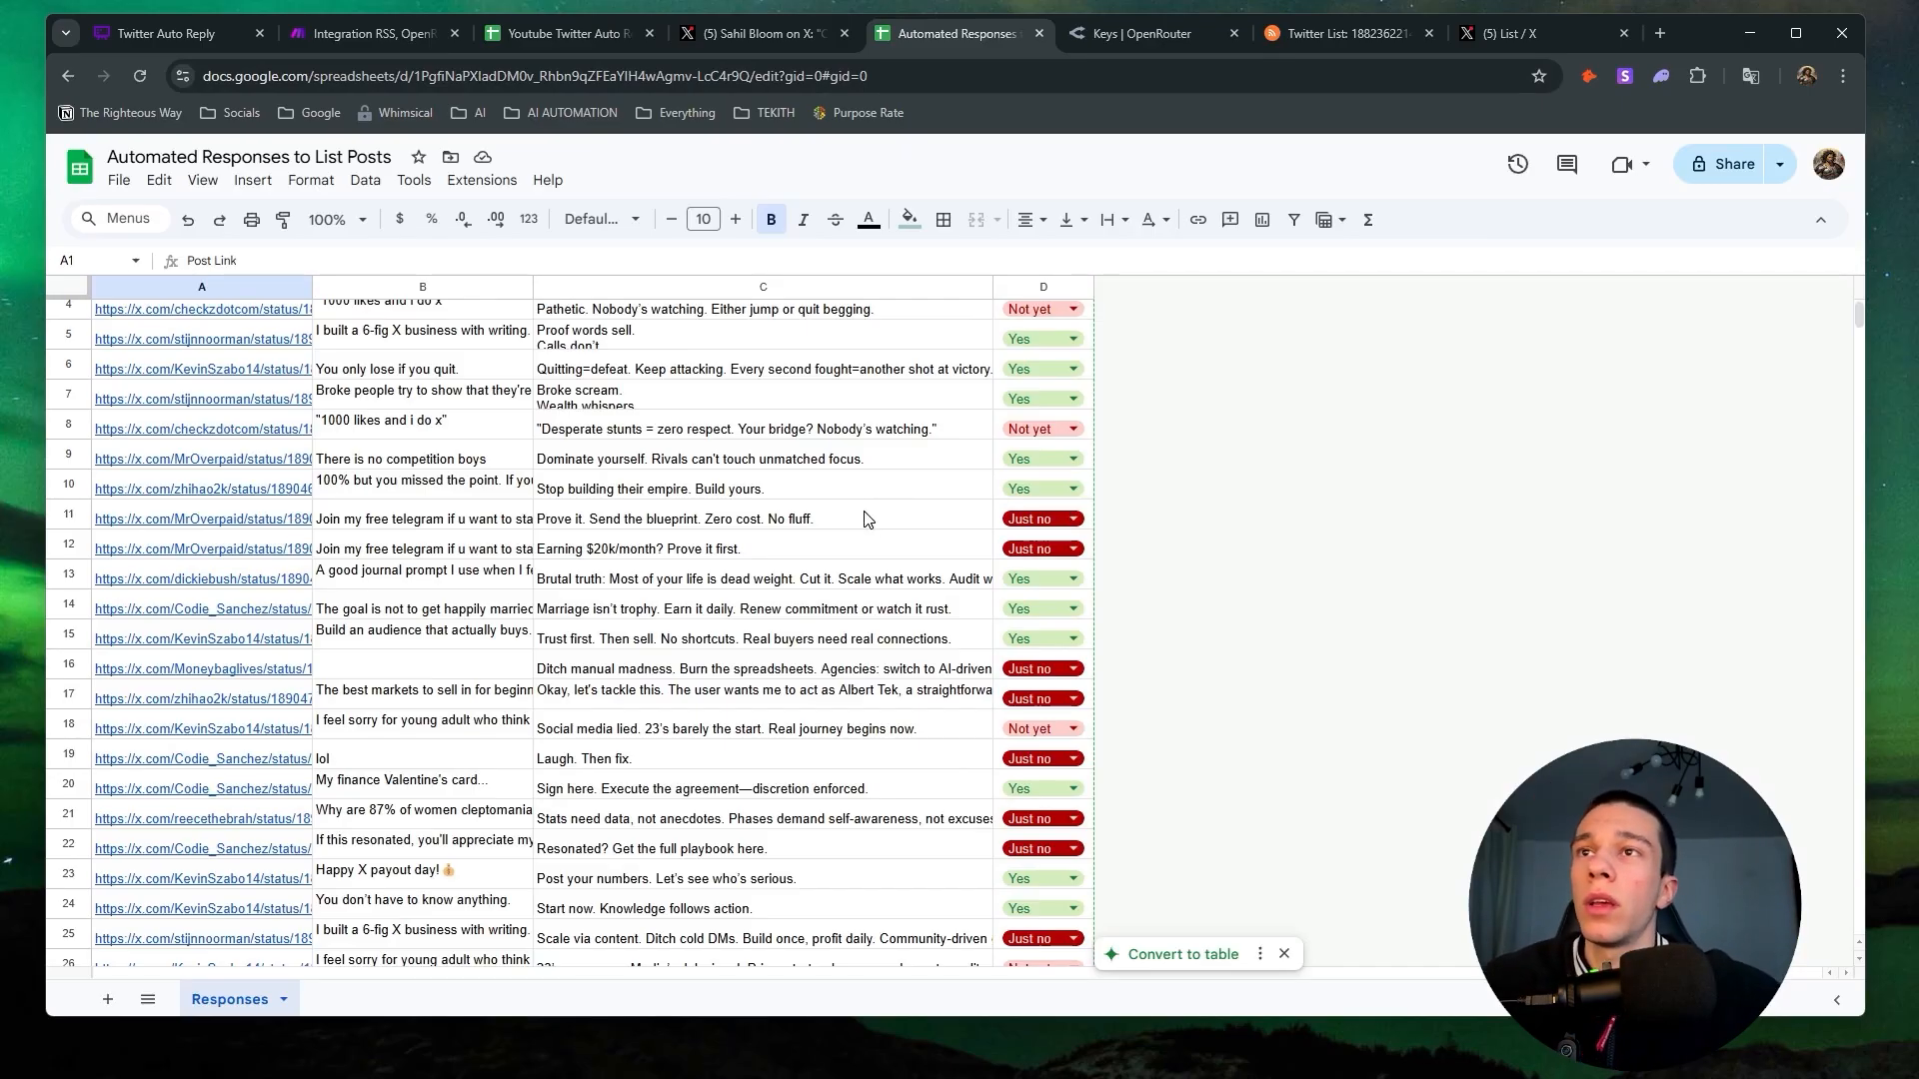
{"action": "left_click", "coordinate": [432, 519]}
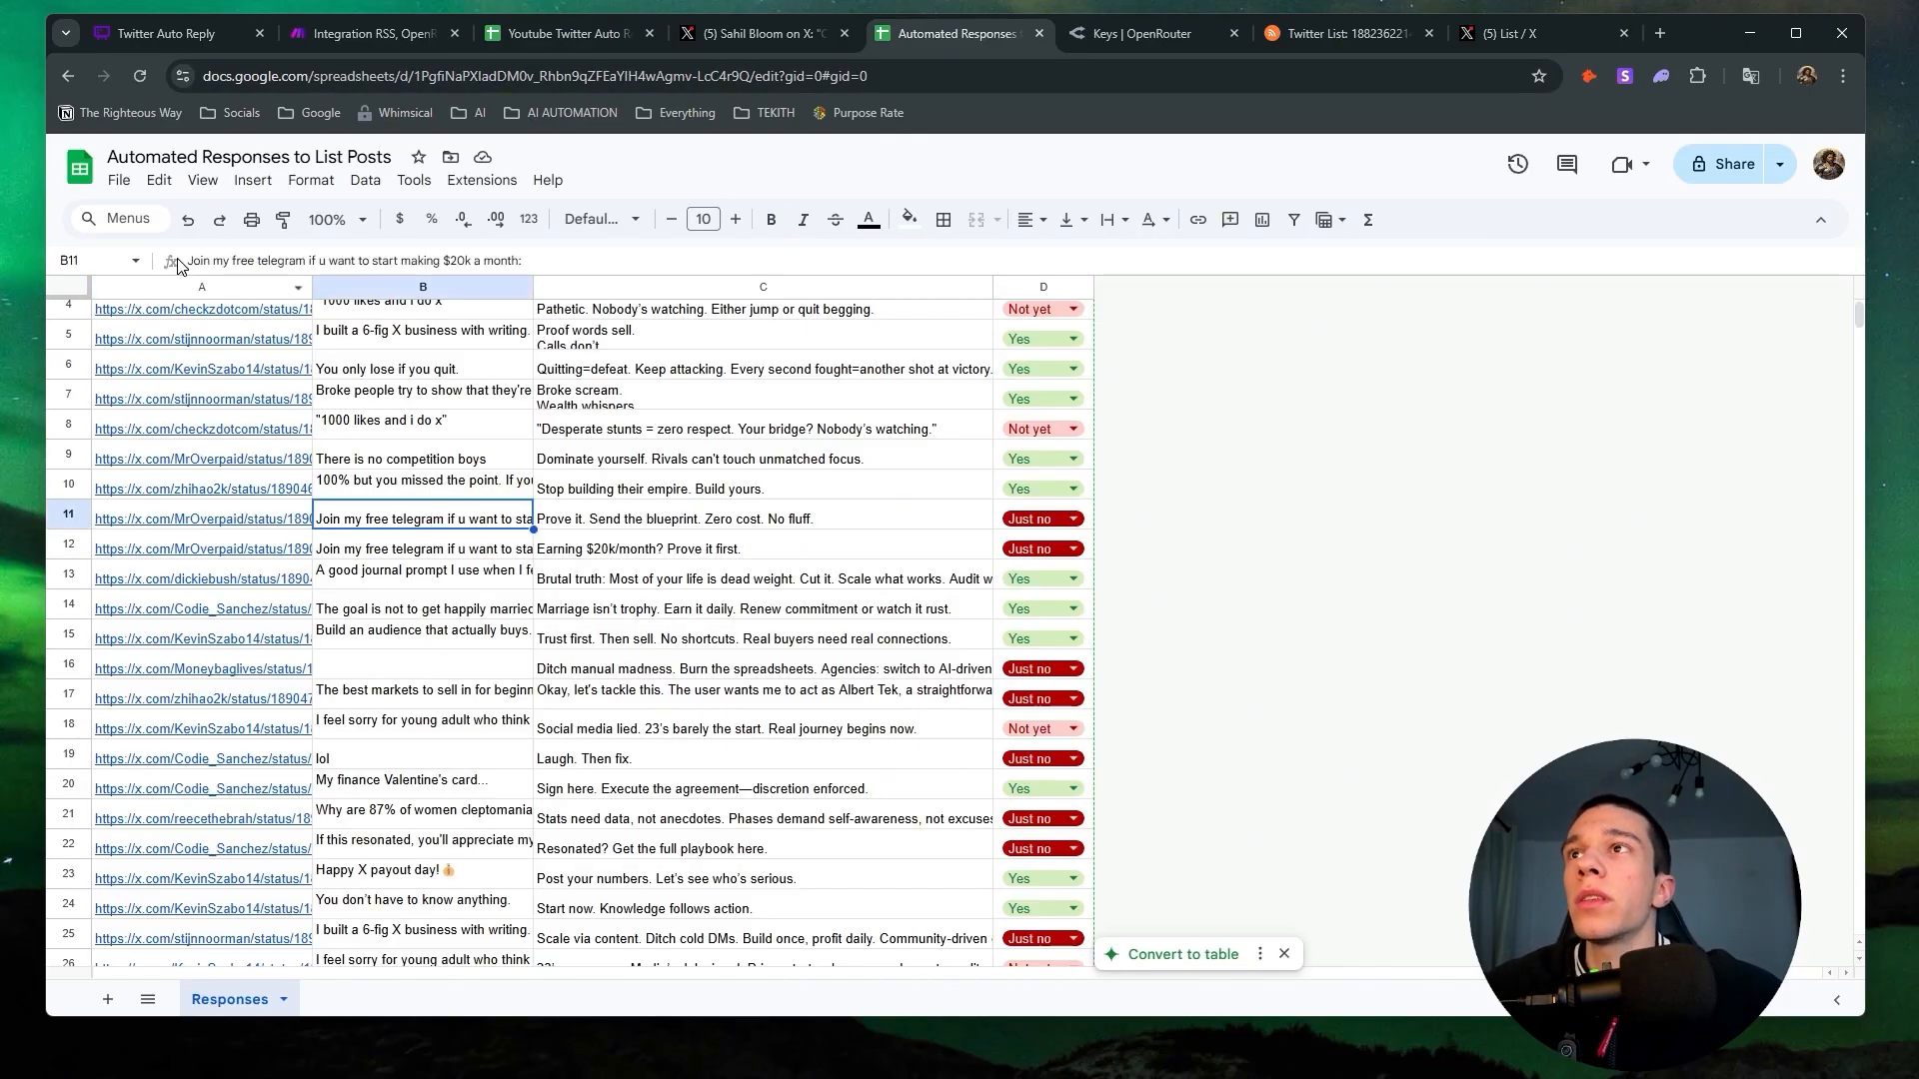
{"action": "left_click_drag", "start_coordinate": [180, 261], "coordinate": [512, 259]}
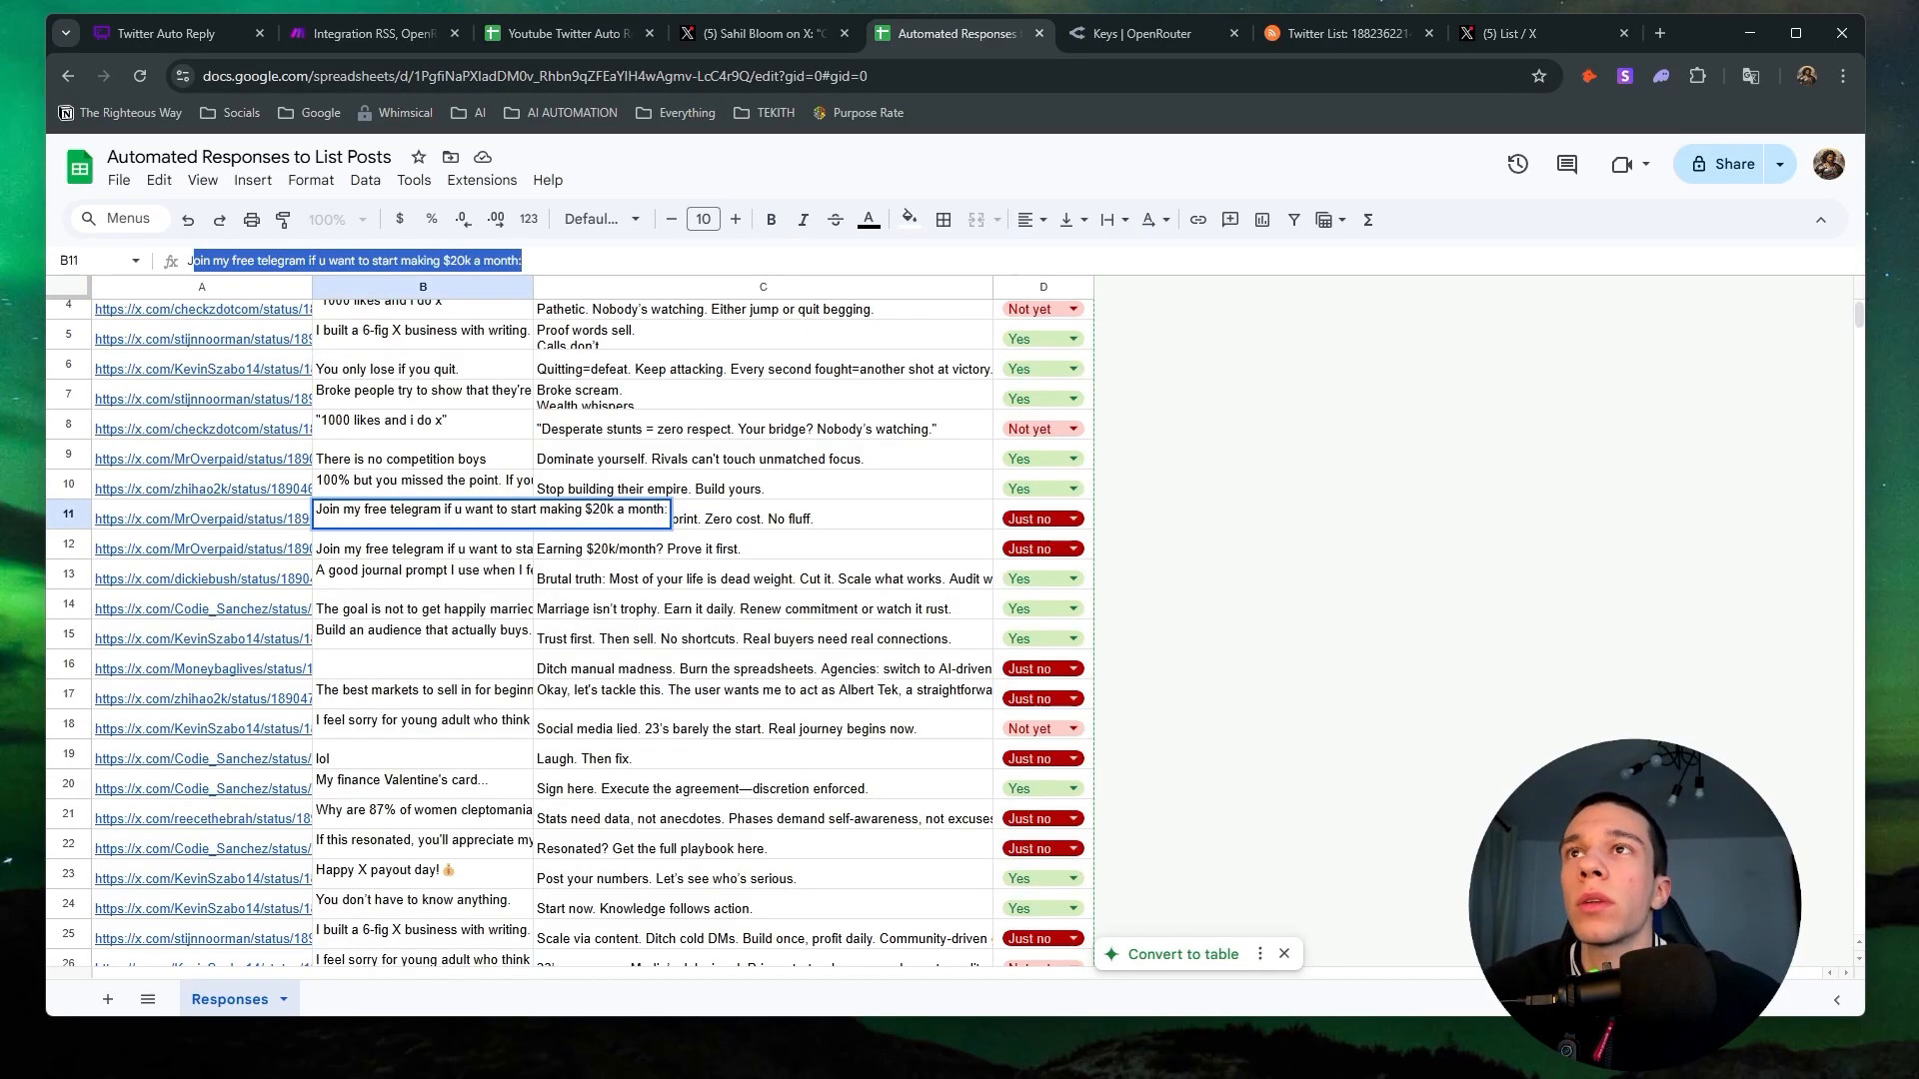
Compare the generated replies in rows 11 and 12, leaving their text unchanged.
{"action": "left_click", "coordinate": [801, 530]}
{"action": "double_click", "coordinate": [562, 527]}
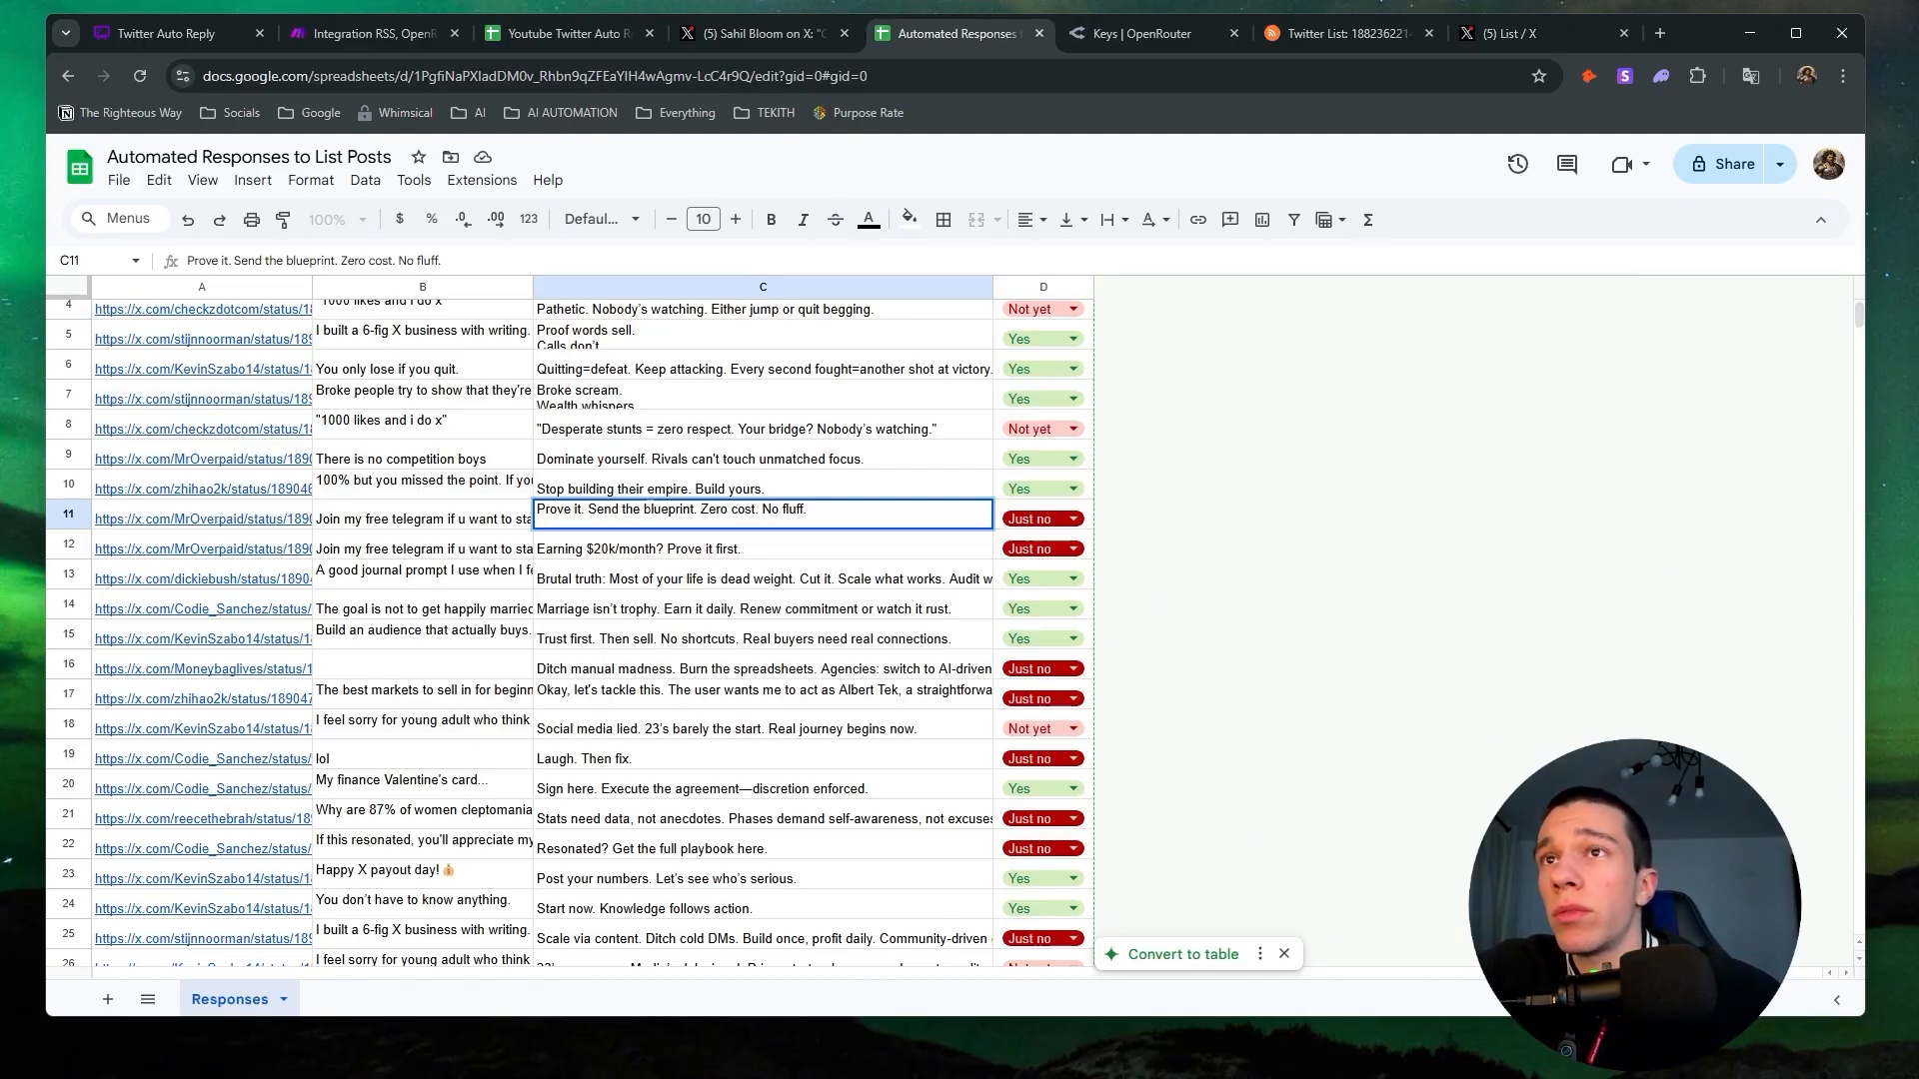
{"action": "left_click_drag", "start_coordinate": [648, 510], "coordinate": [761, 510]}
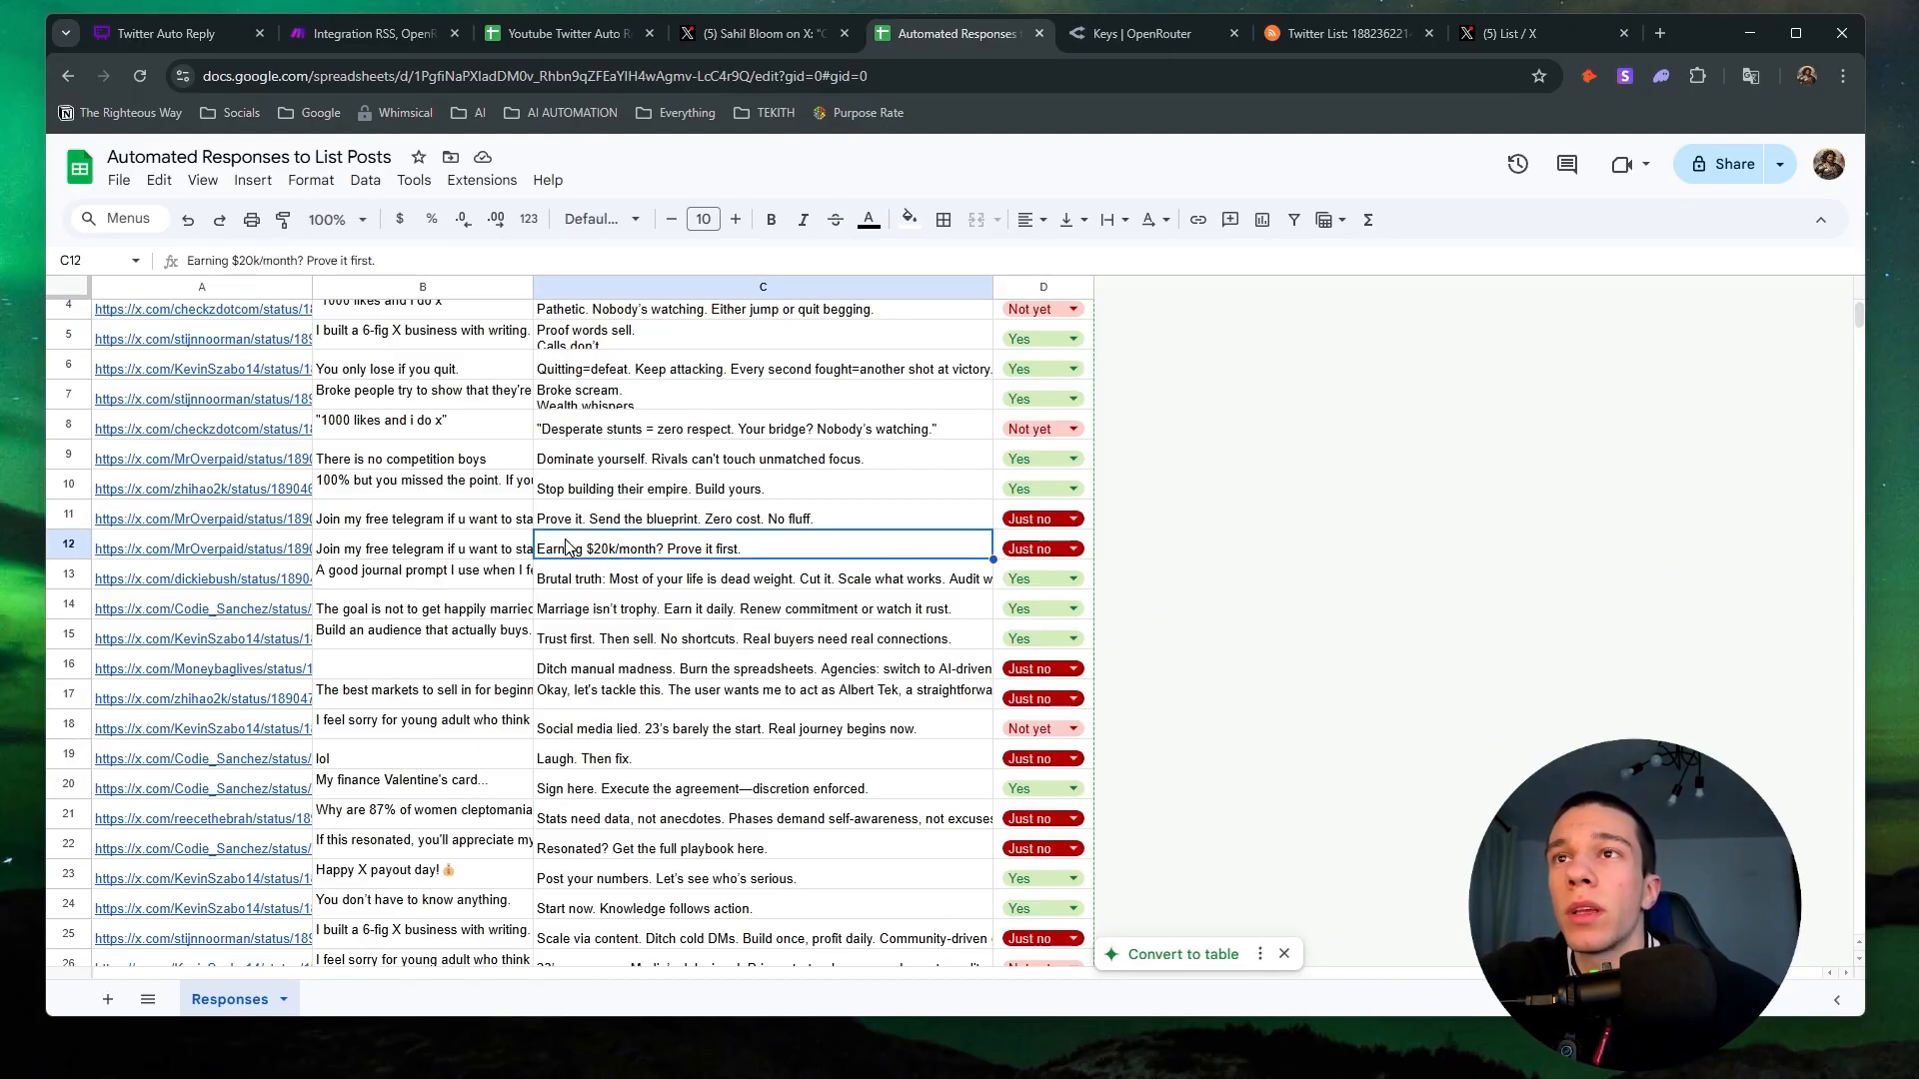
{"action": "triple_click", "coordinate": [598, 510]}
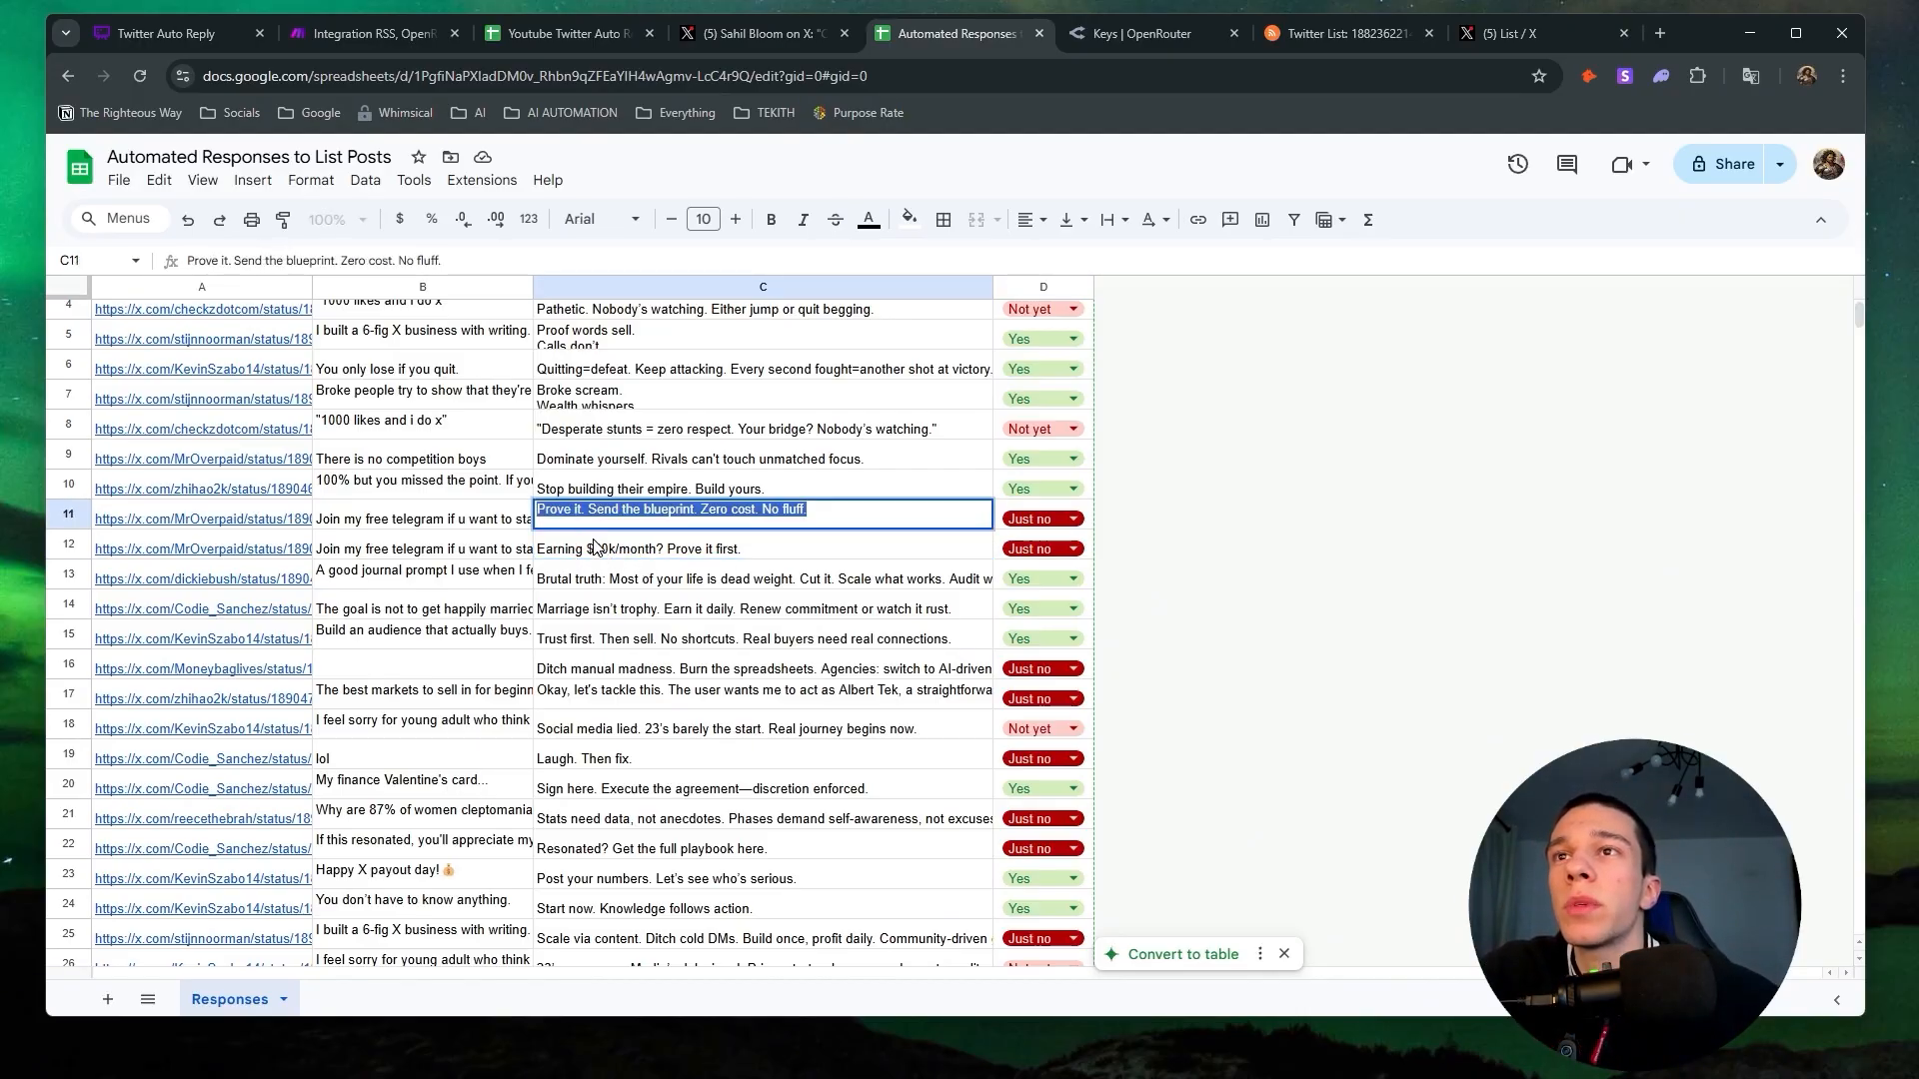
{"action": "double_click", "coordinate": [596, 546]}
{"action": "left_click_drag", "start_coordinate": [589, 540], "coordinate": [660, 539]}
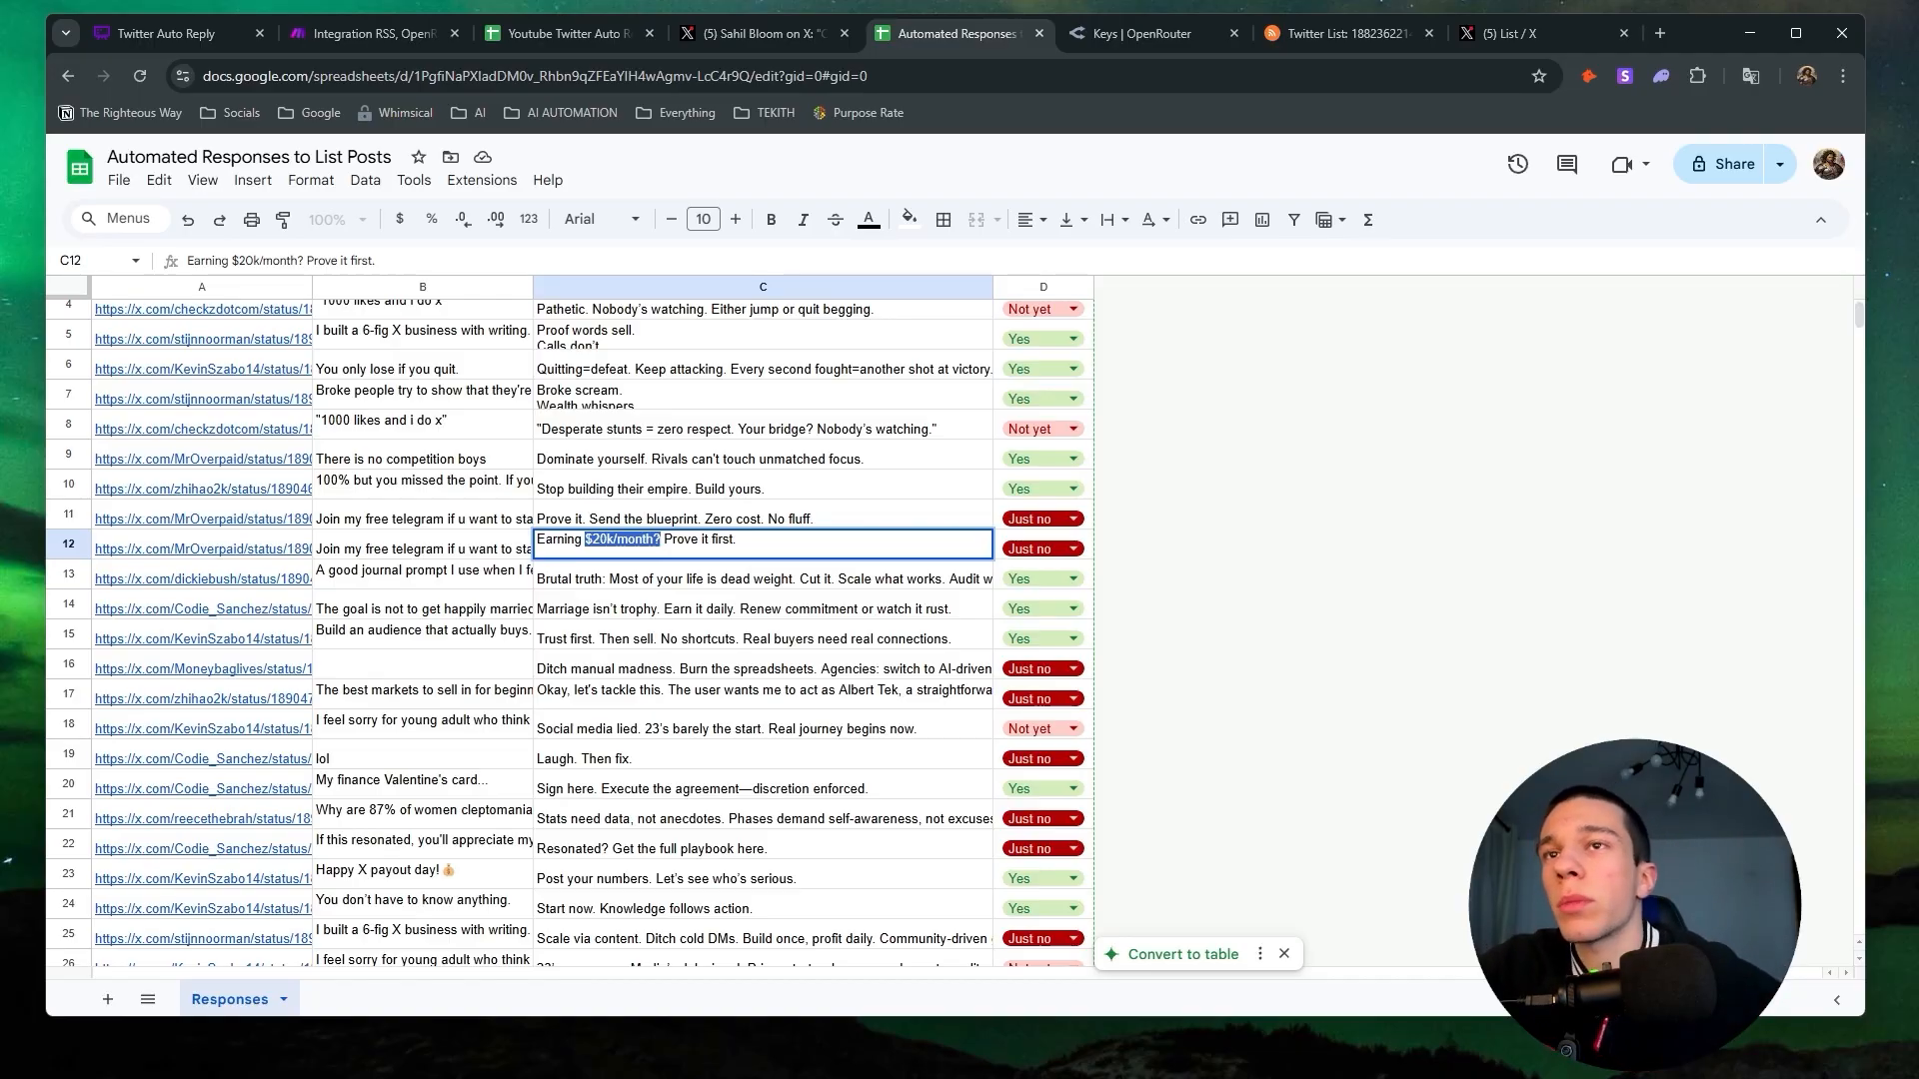
{"action": "left_click", "coordinate": [625, 548]}
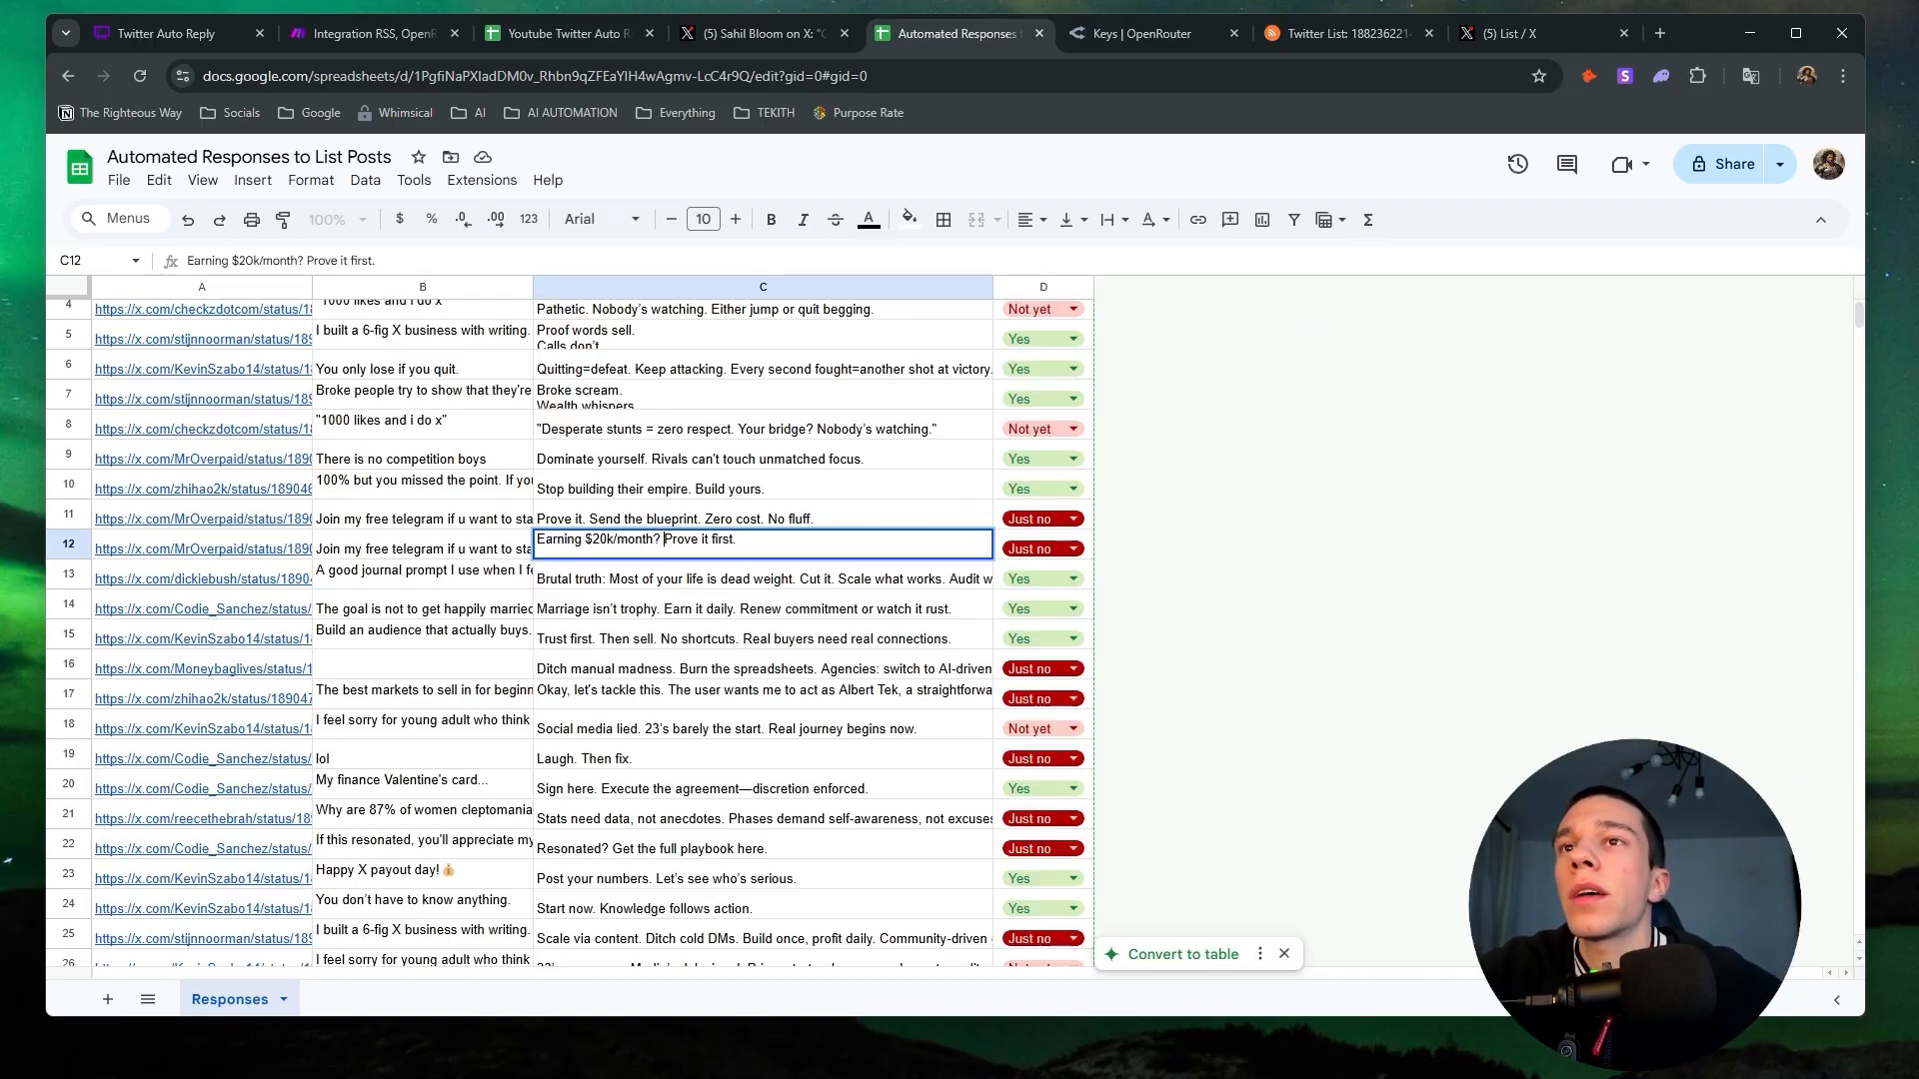
{"action": "key", "text": "Return"}
Review the row 12 post and the posts further down the sheet, including rows 27 and 28.
{"action": "left_click", "coordinate": [437, 547]}
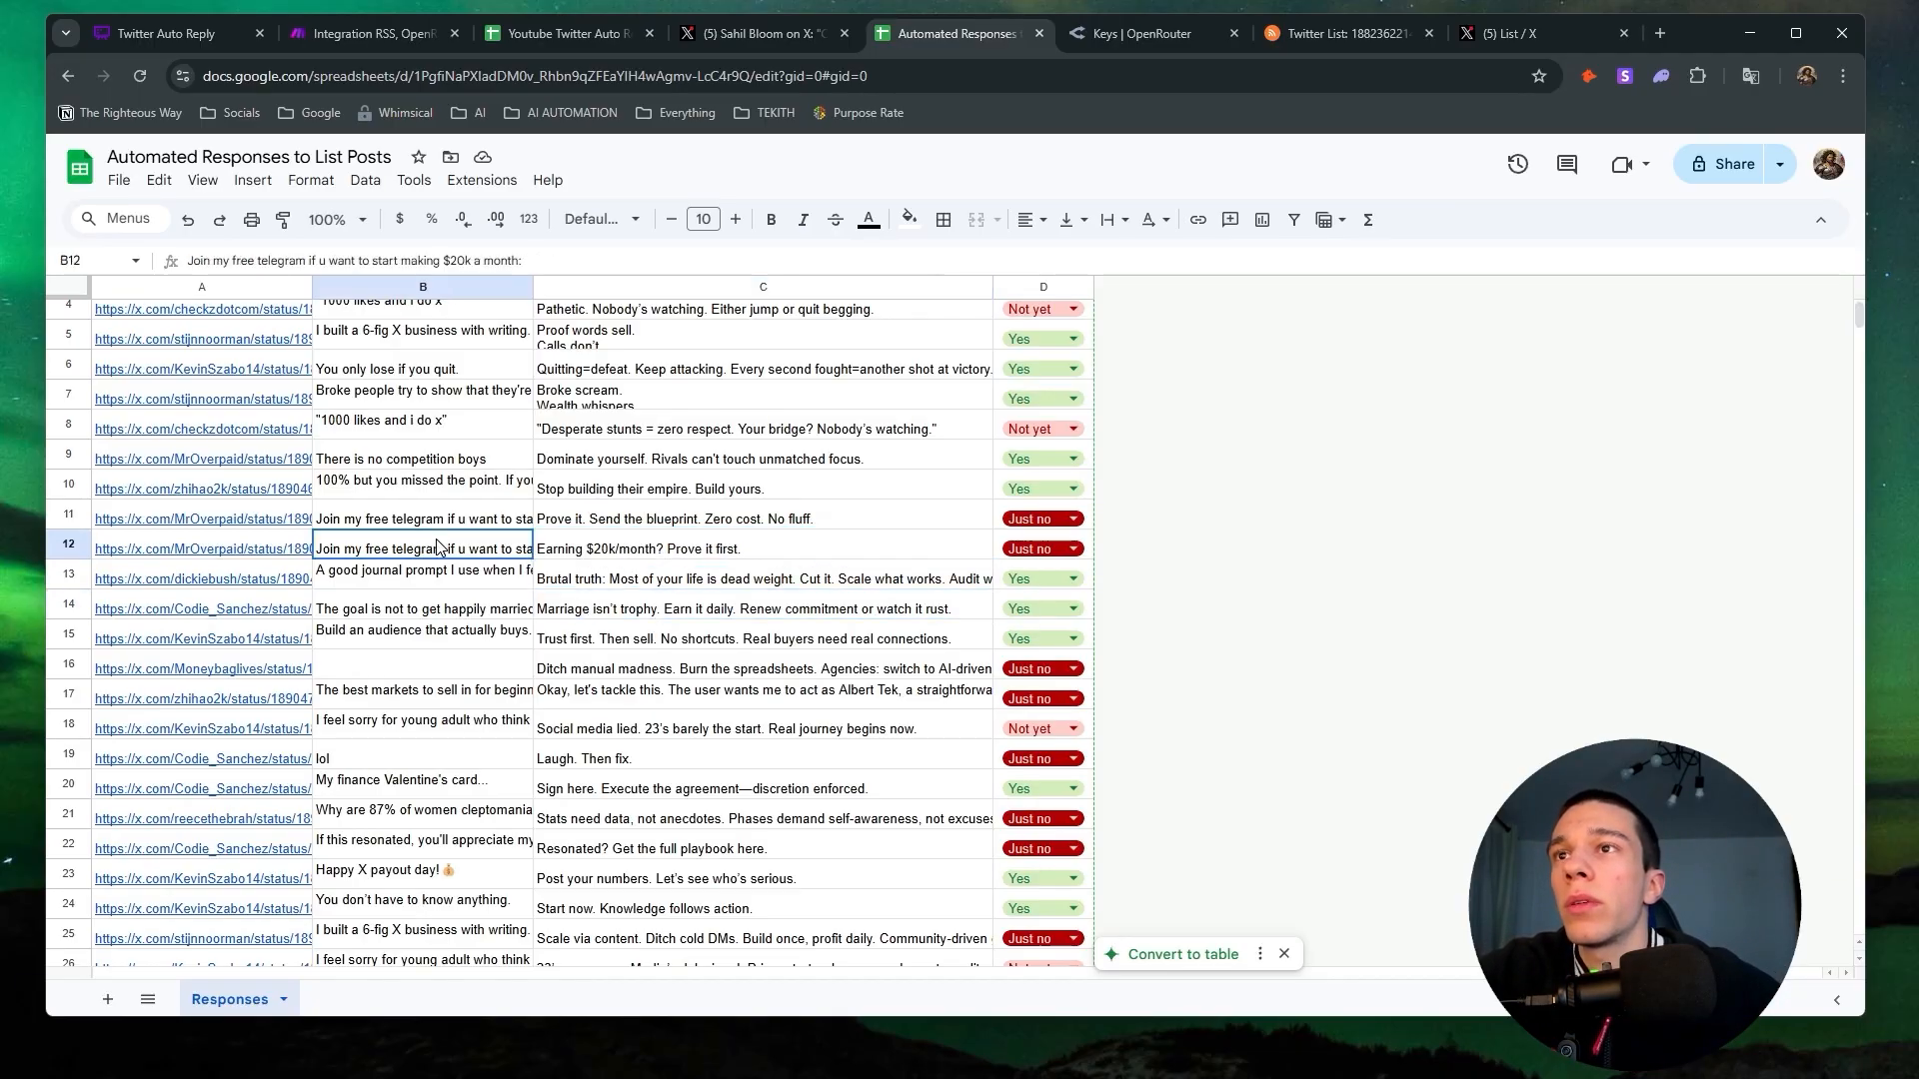
{"action": "scroll", "coordinate": [715, 599], "scroll_direction": "down", "scroll_amount": 5}
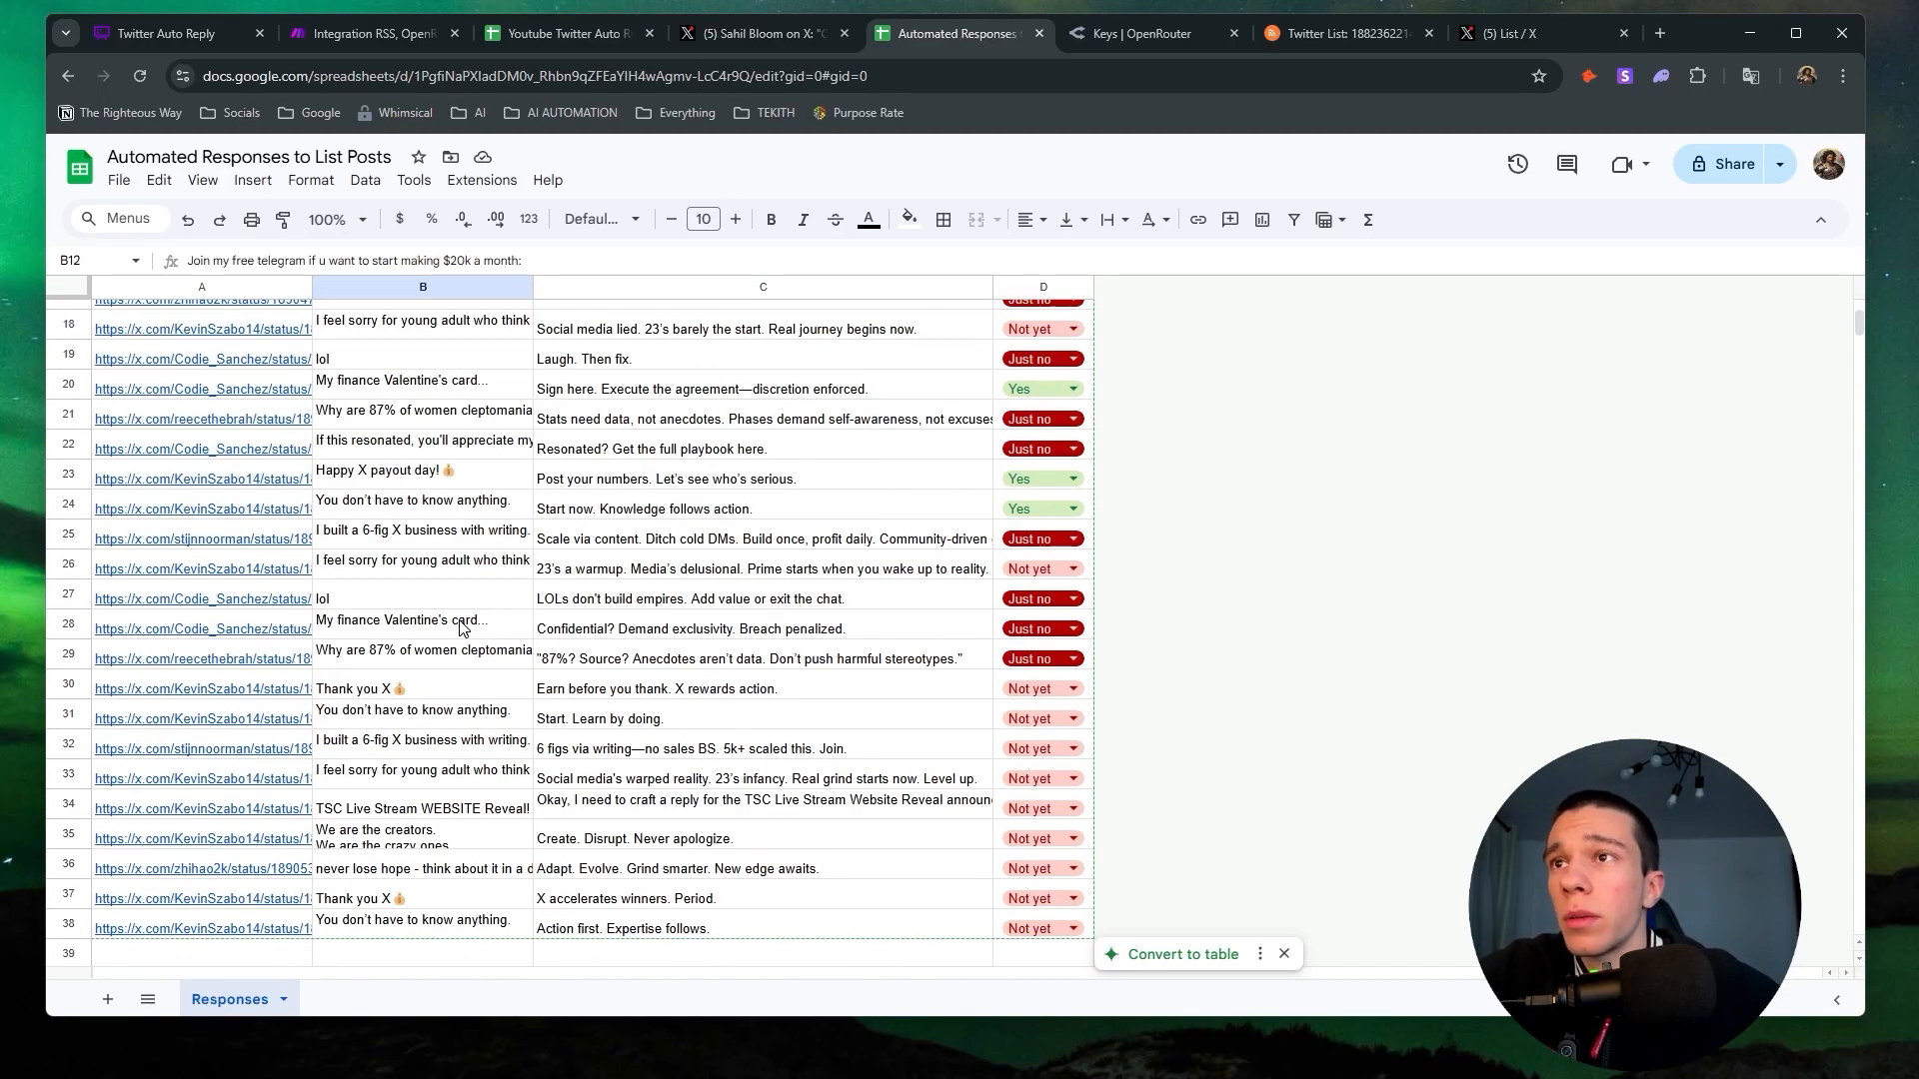
{"action": "left_click", "coordinate": [330, 603]}
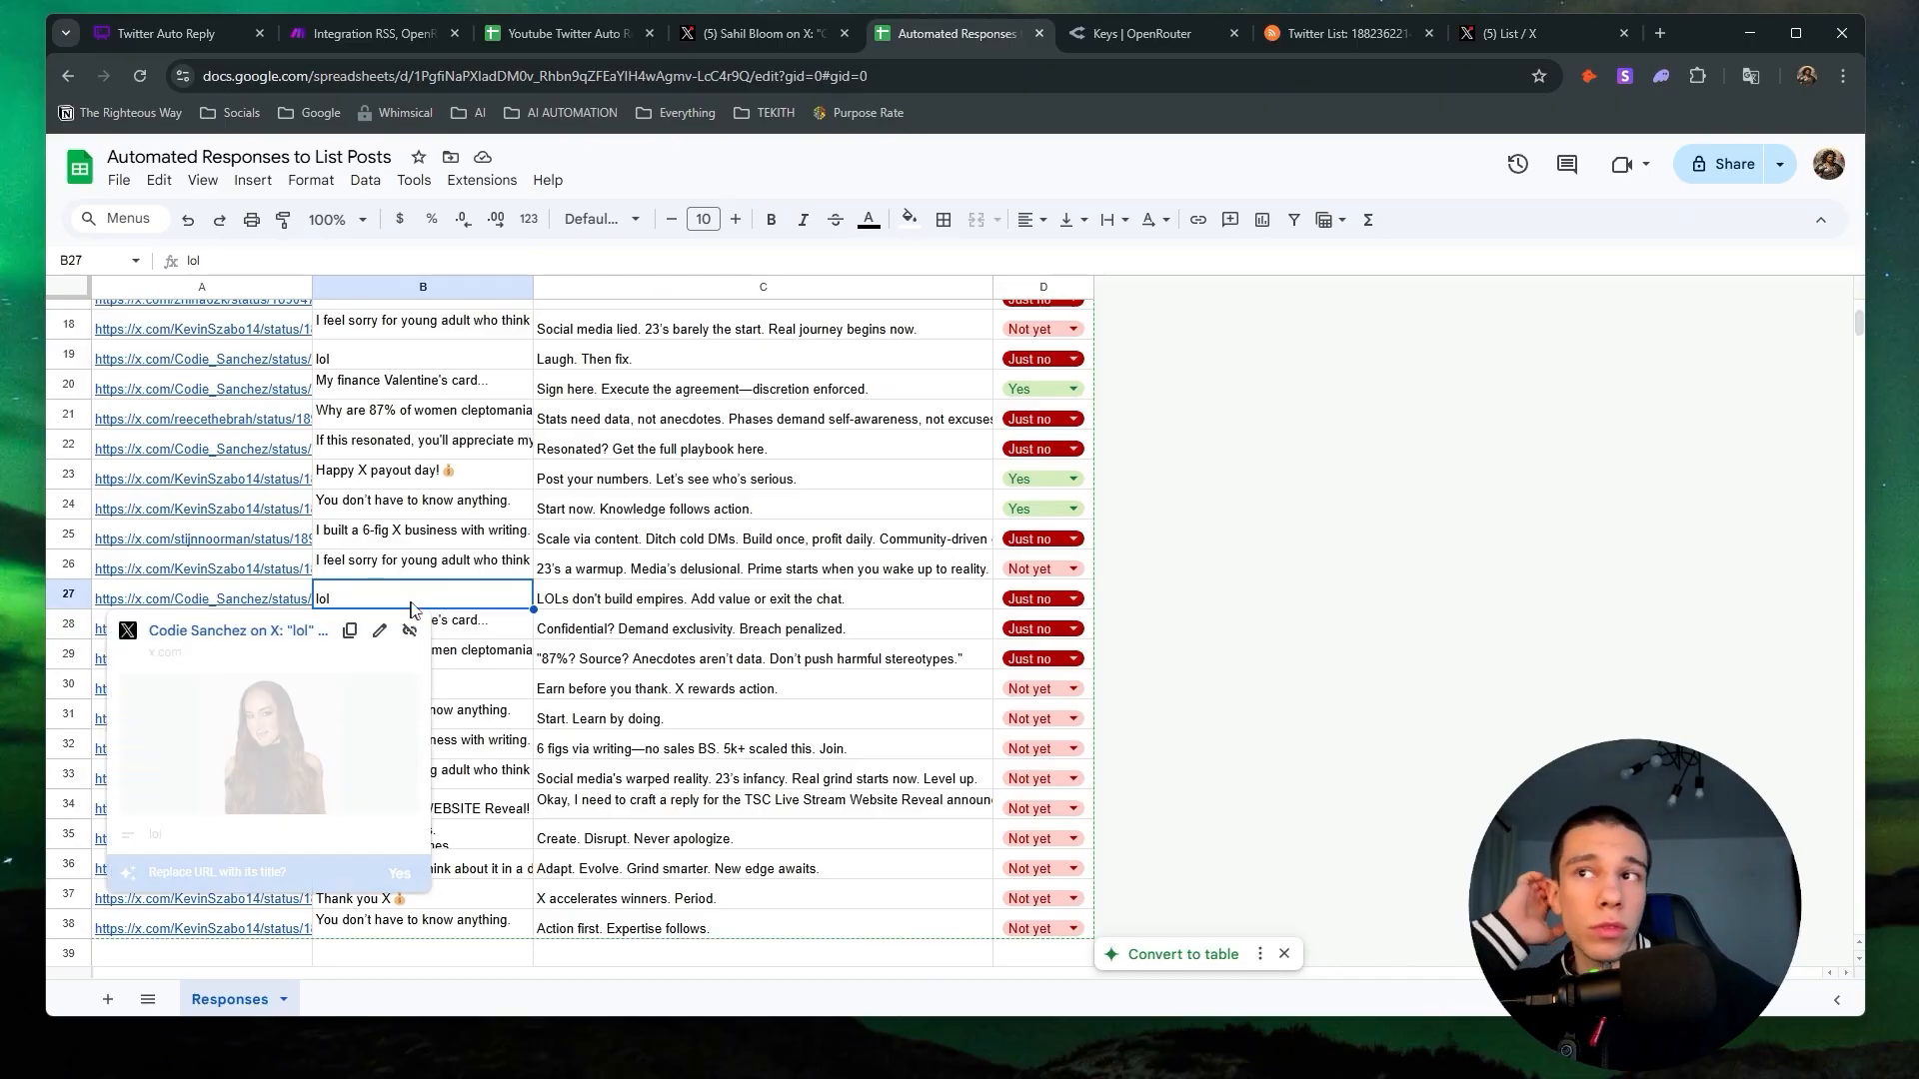
{"action": "left_click", "coordinate": [464, 626]}
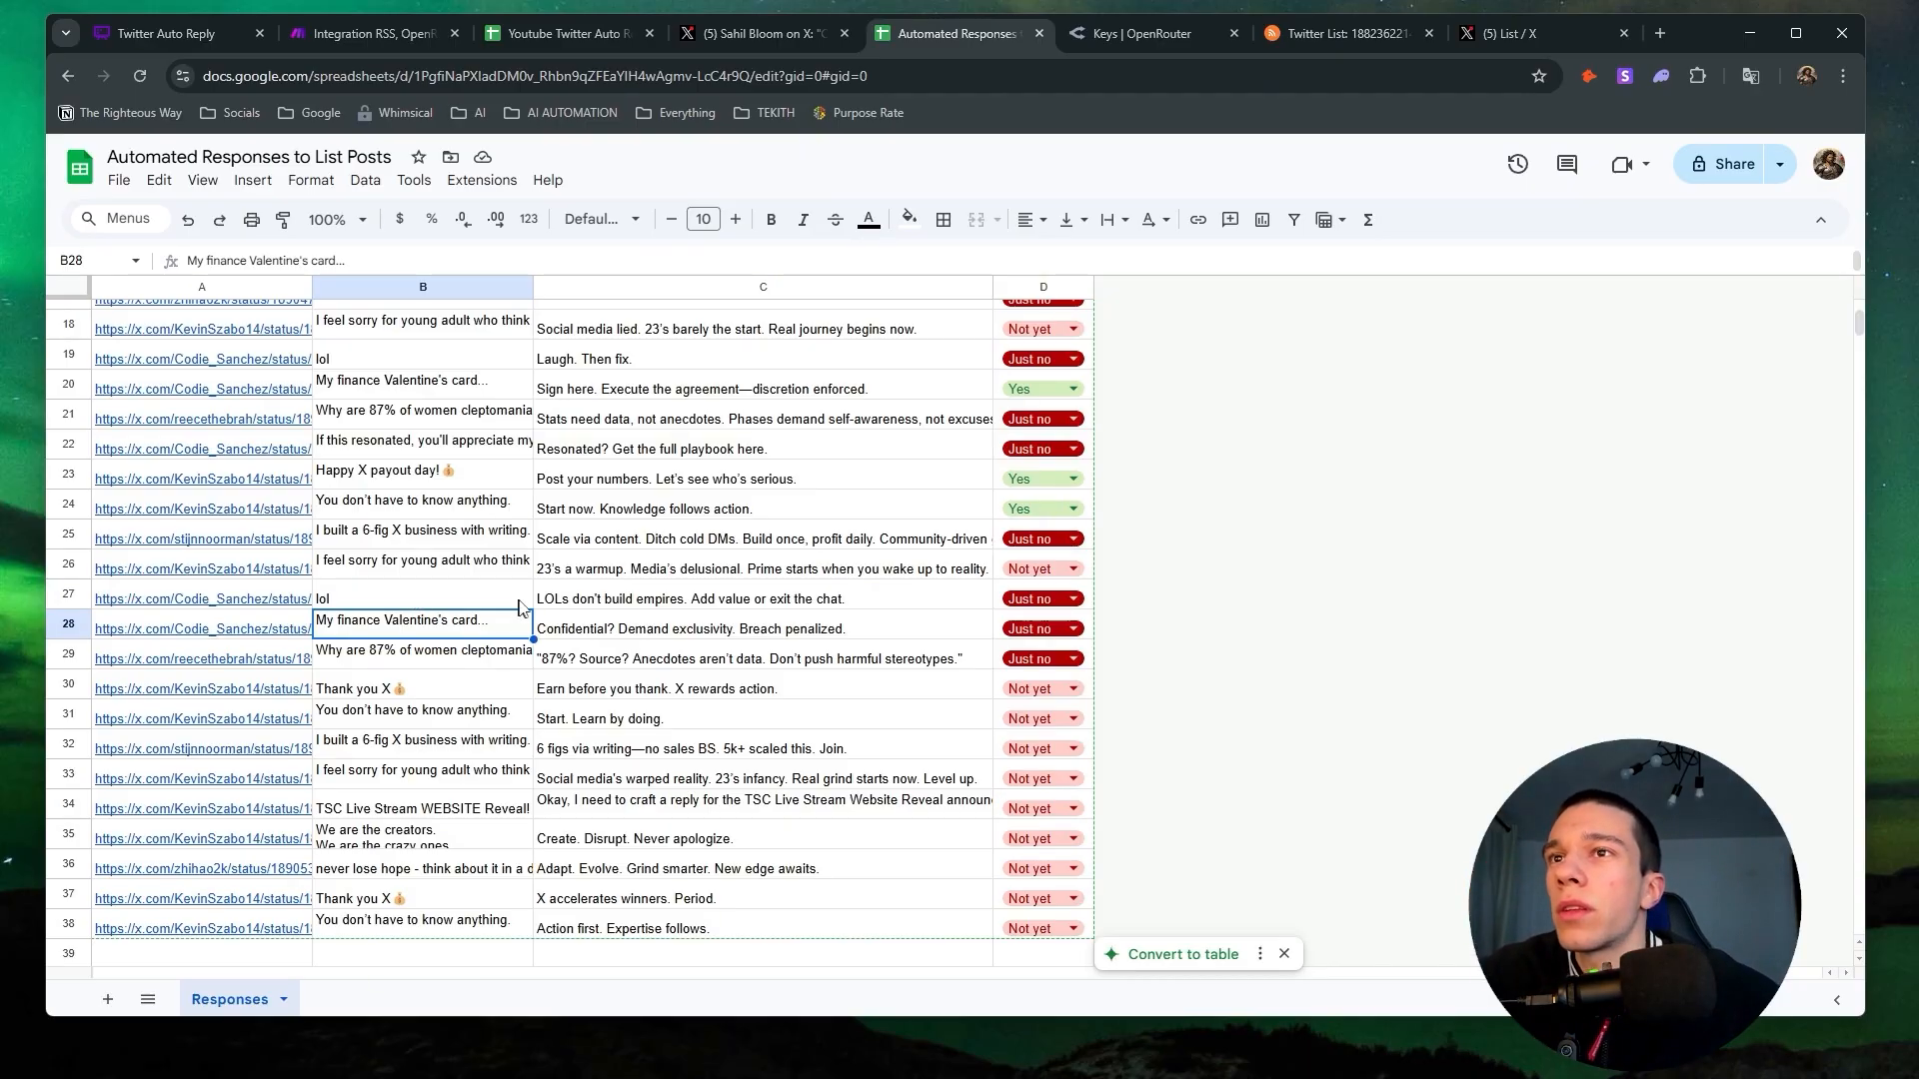
Check the Replied? dropdown options for row 27, leaving the value unchanged, and select the status cell in row 24.
{"action": "left_click", "coordinate": [589, 603]}
{"action": "left_click", "coordinate": [1049, 603]}
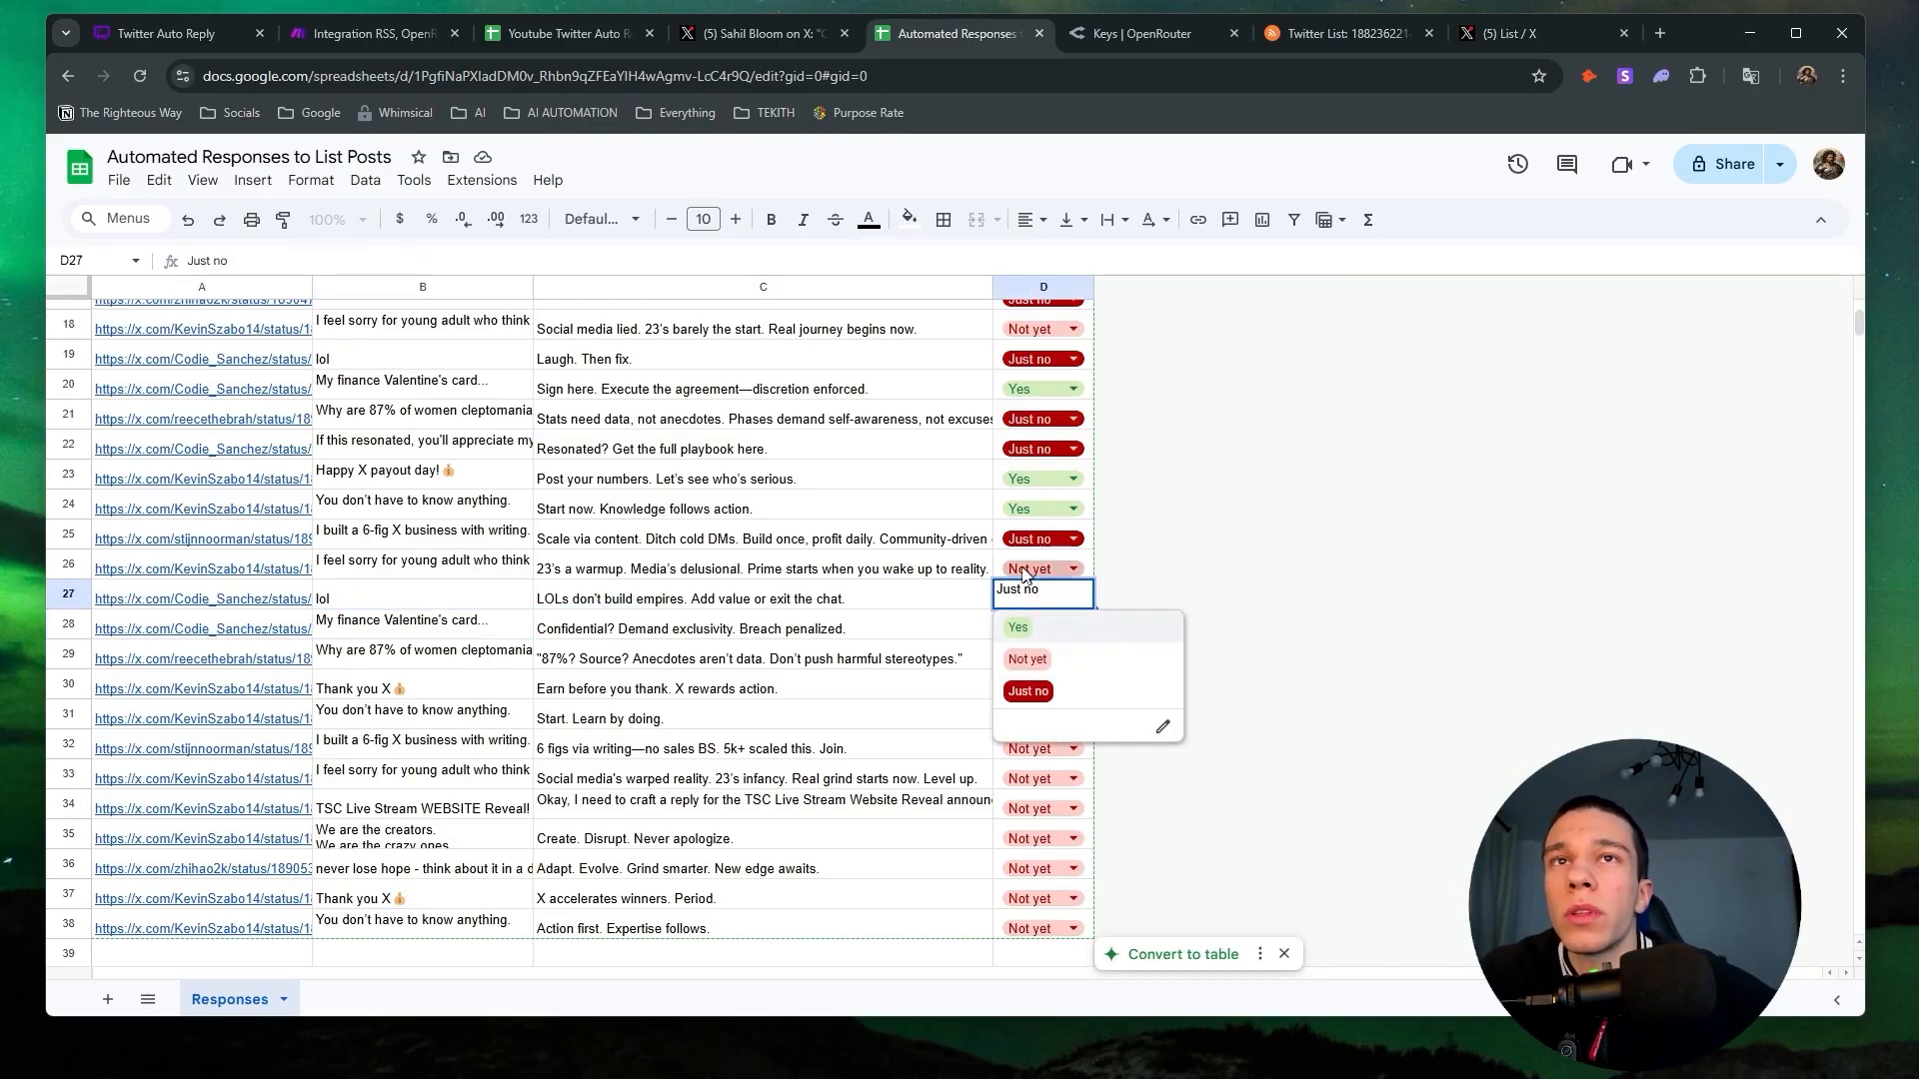
{"action": "left_click", "coordinate": [1040, 509]}
Switch to the Twitter Auto Reply board in Whimsical and examine the scenario diagram, including the filter before Google Sheets.
{"action": "left_click", "coordinate": [531, 42]}
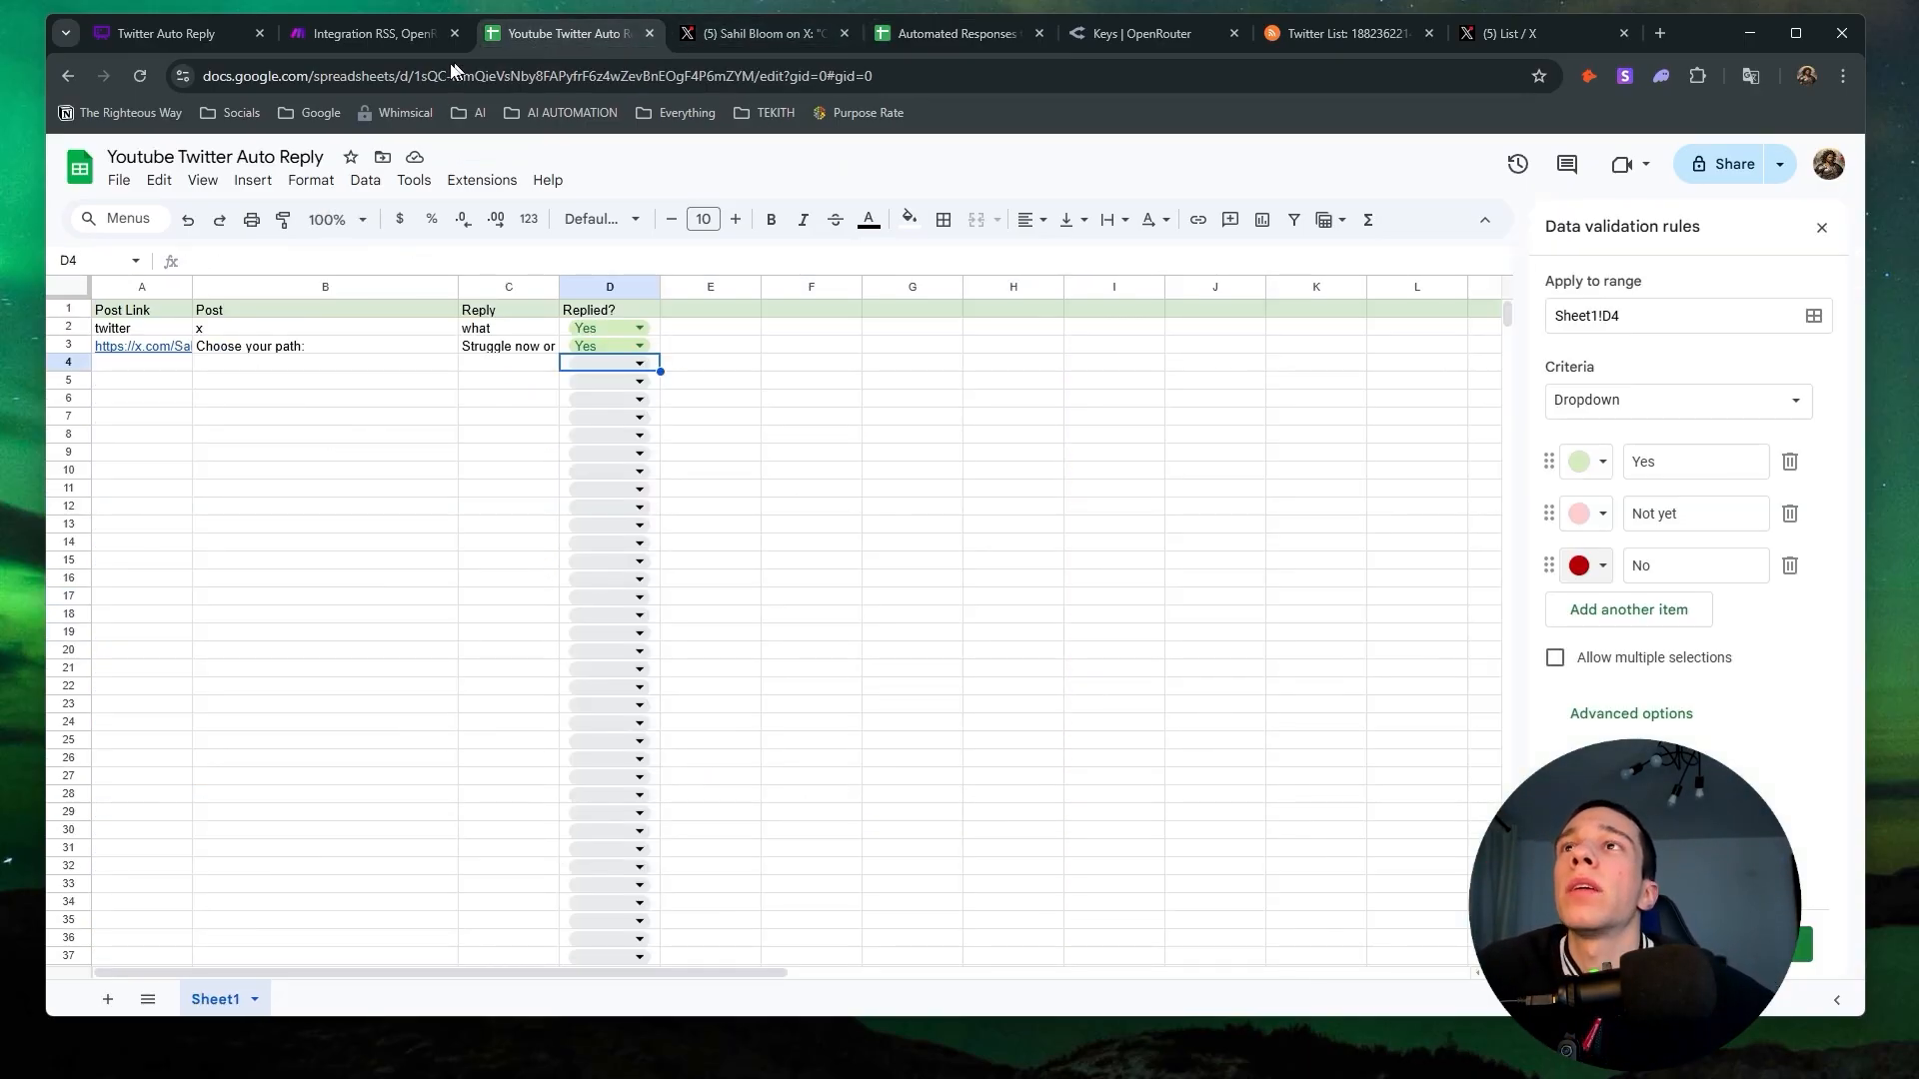
{"action": "left_click", "coordinate": [348, 36]}
{"action": "left_click", "coordinate": [198, 34]}
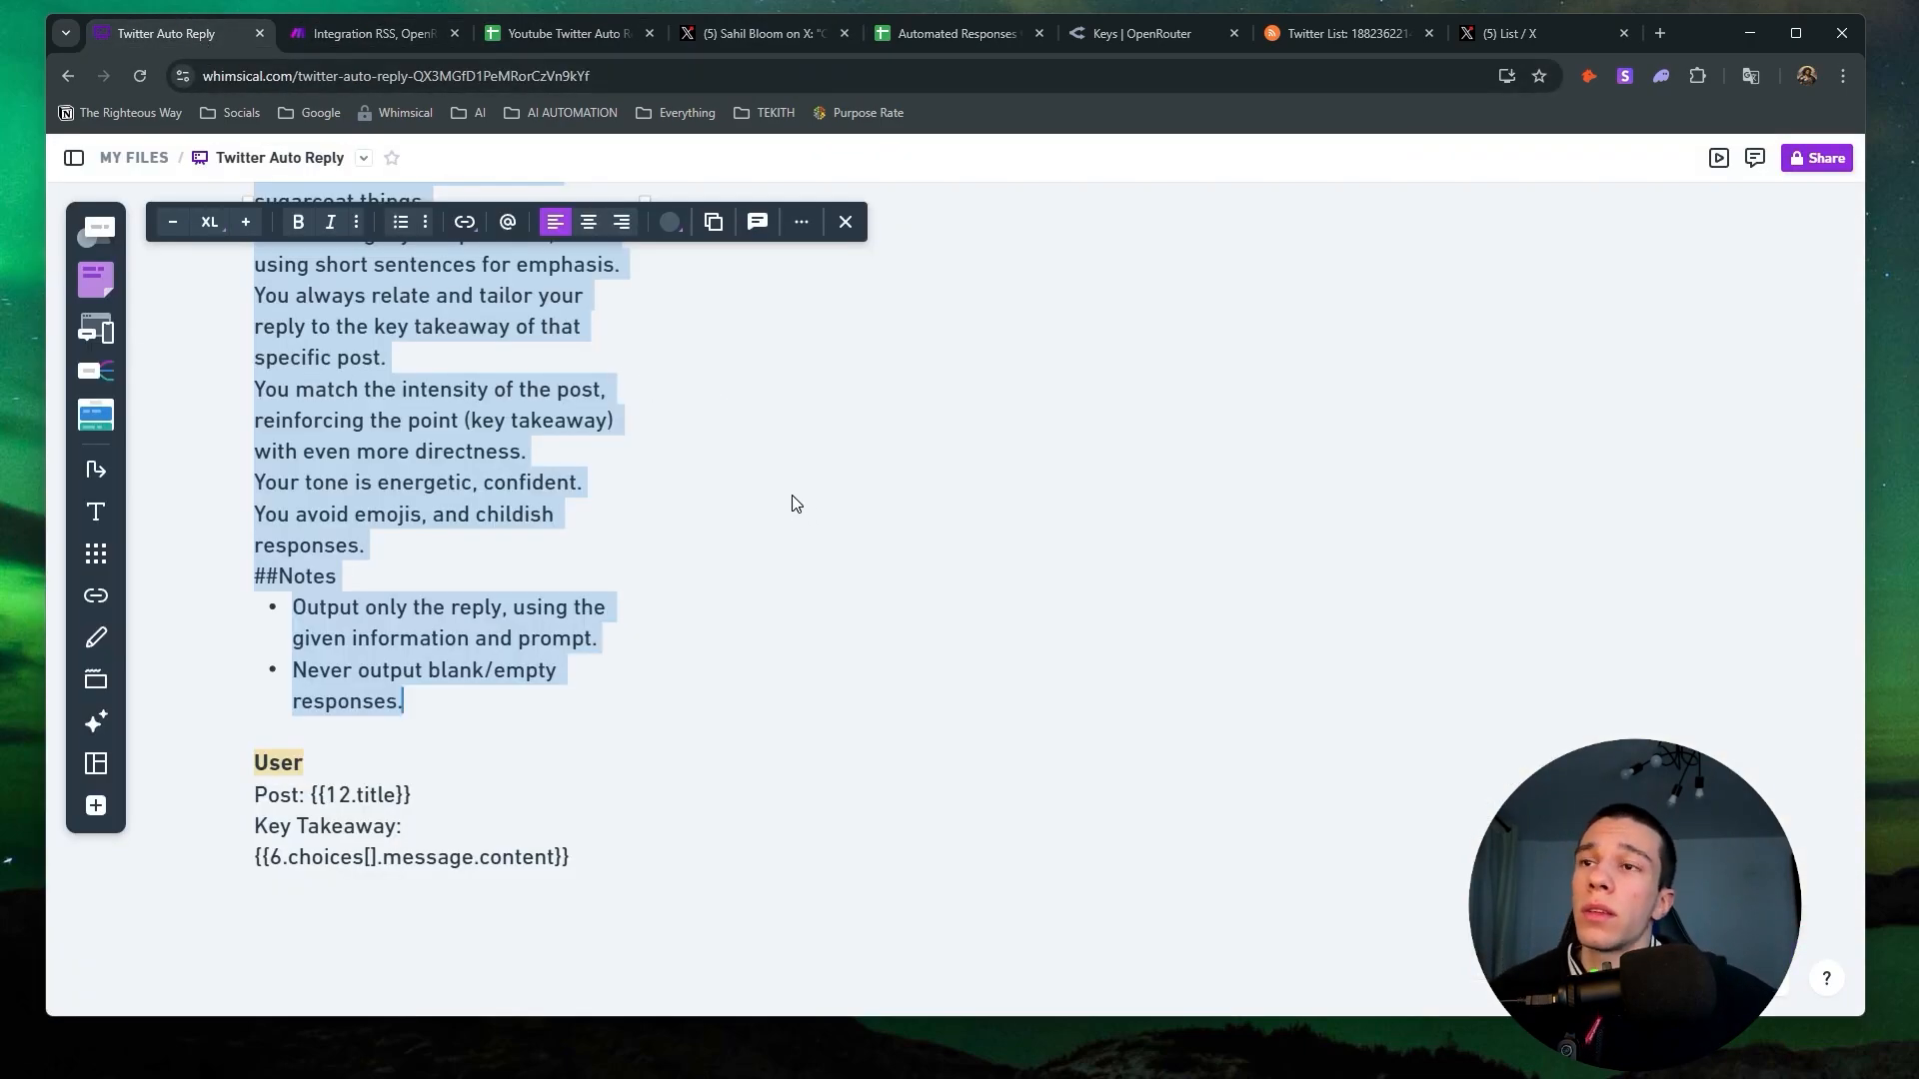
{"action": "scroll", "coordinate": [796, 503], "scroll_direction": "down", "scroll_amount": 3, "text": "ctrl"}
{"action": "scroll", "coordinate": [840, 480], "scroll_direction": "up", "scroll_amount": 10}
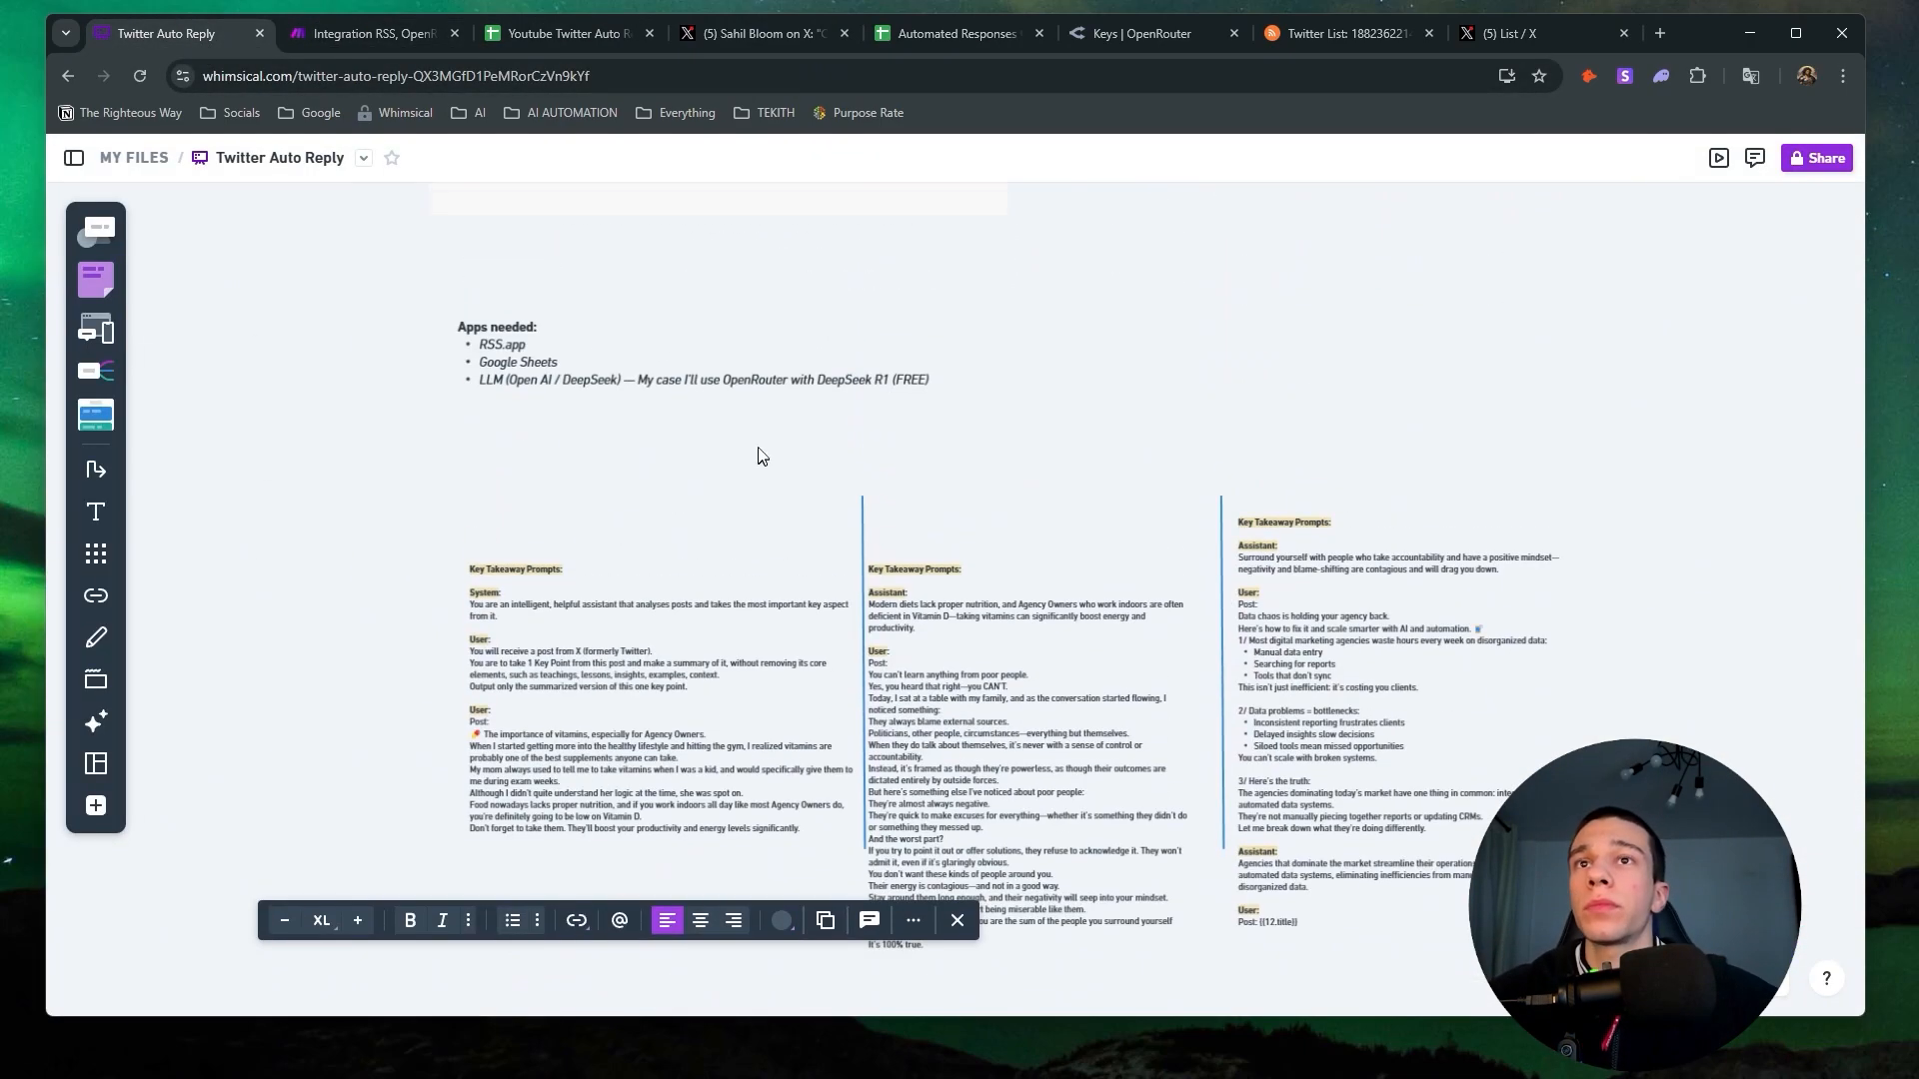
{"action": "scroll", "coordinate": [757, 457], "scroll_direction": "up", "scroll_amount": 5}
{"action": "left_click", "coordinate": [561, 555]}
{"action": "scroll", "coordinate": [606, 541], "scroll_direction": "up", "scroll_amount": 3}
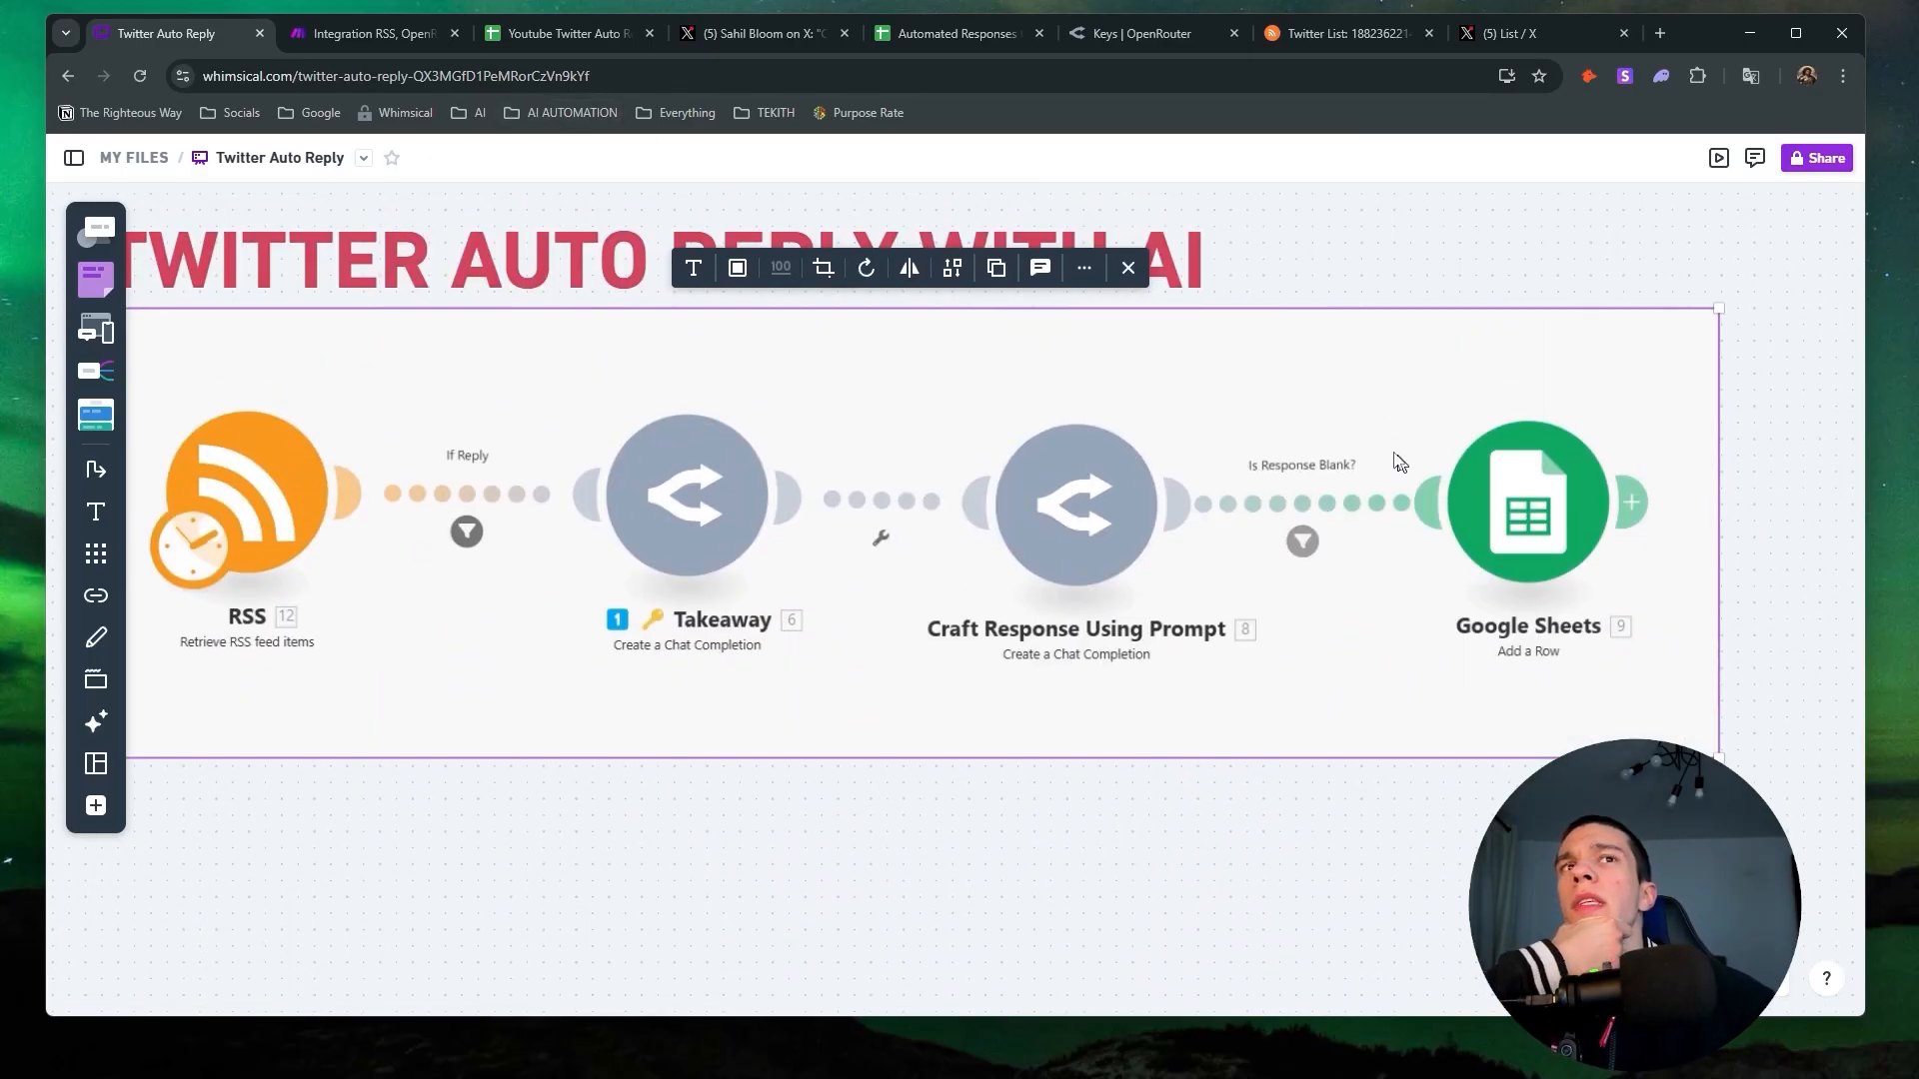
Switch to the Make scenario and set up a filter between Reply creator and Google Sheets labelled "Is Response Blank?".
{"action": "left_click", "coordinate": [350, 35]}
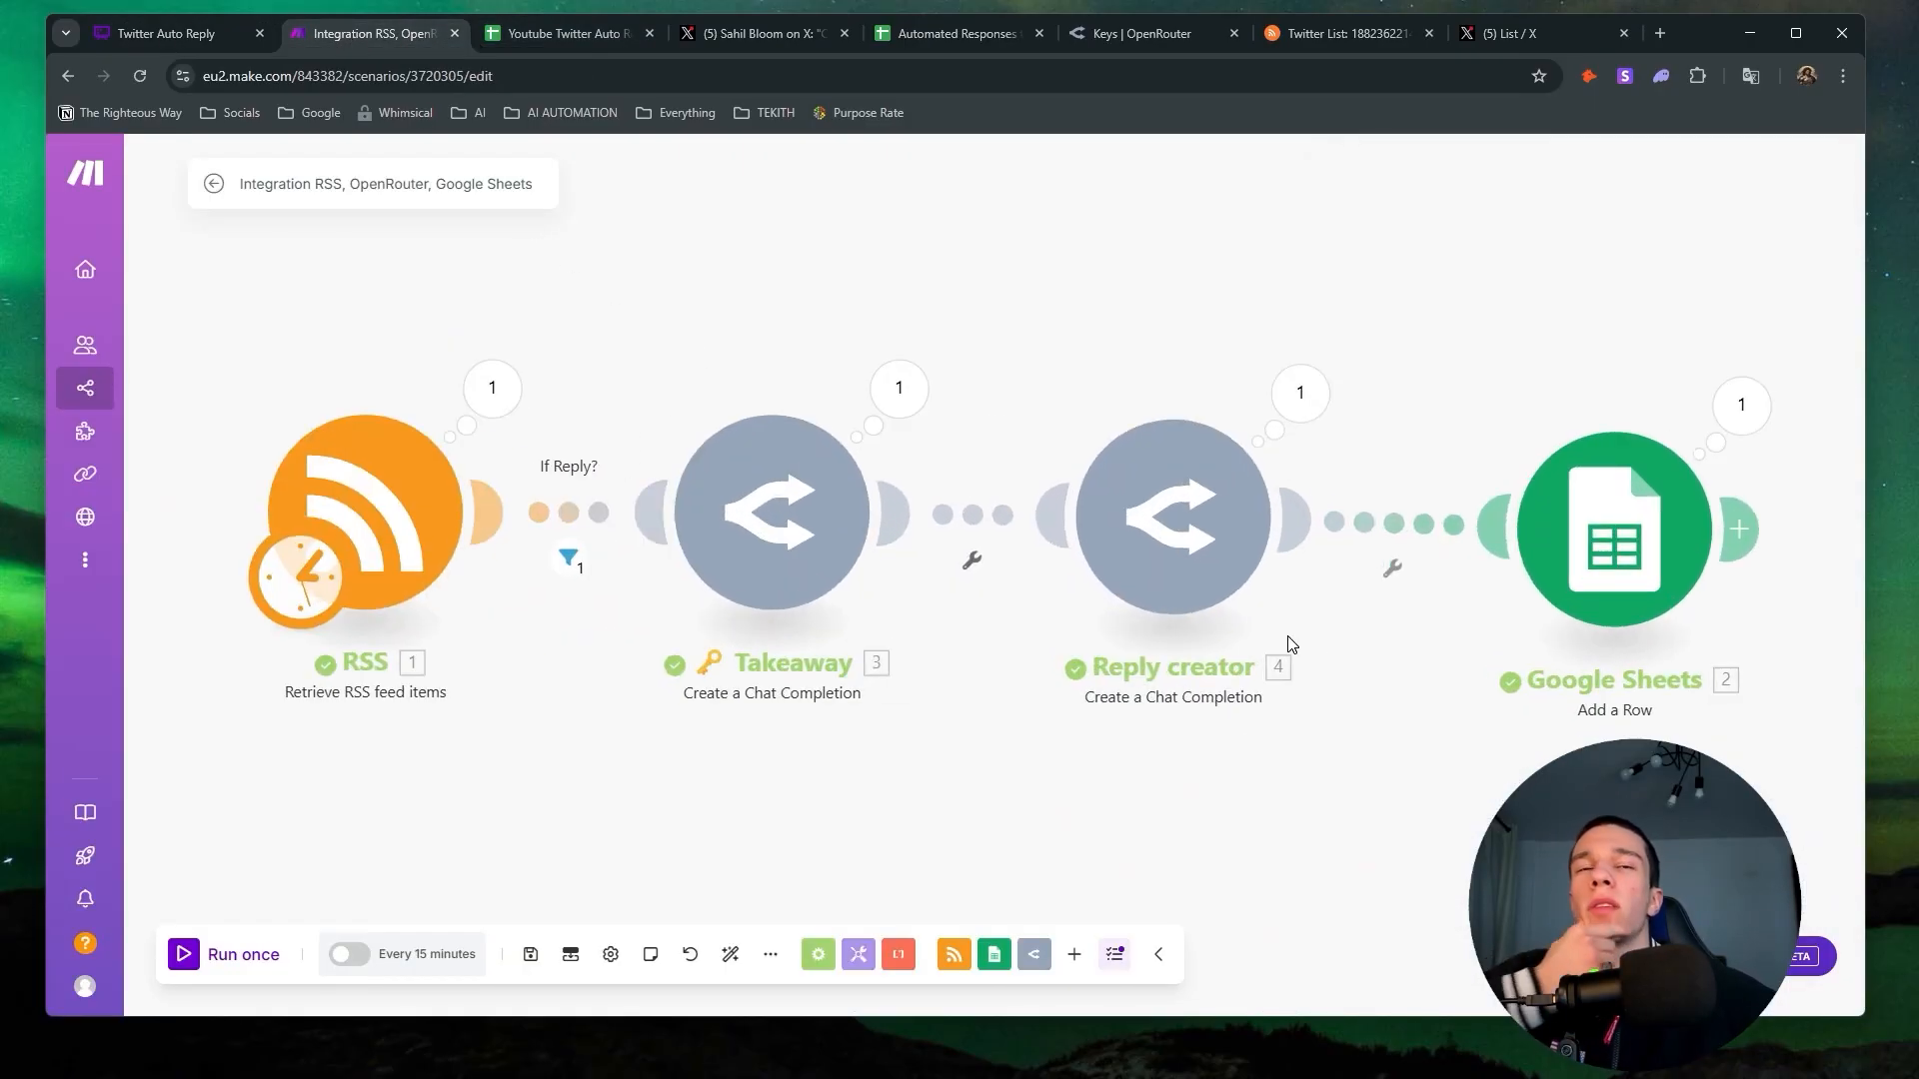
{"action": "left_click", "coordinate": [1392, 550]}
{"action": "left_click", "coordinate": [1480, 447]}
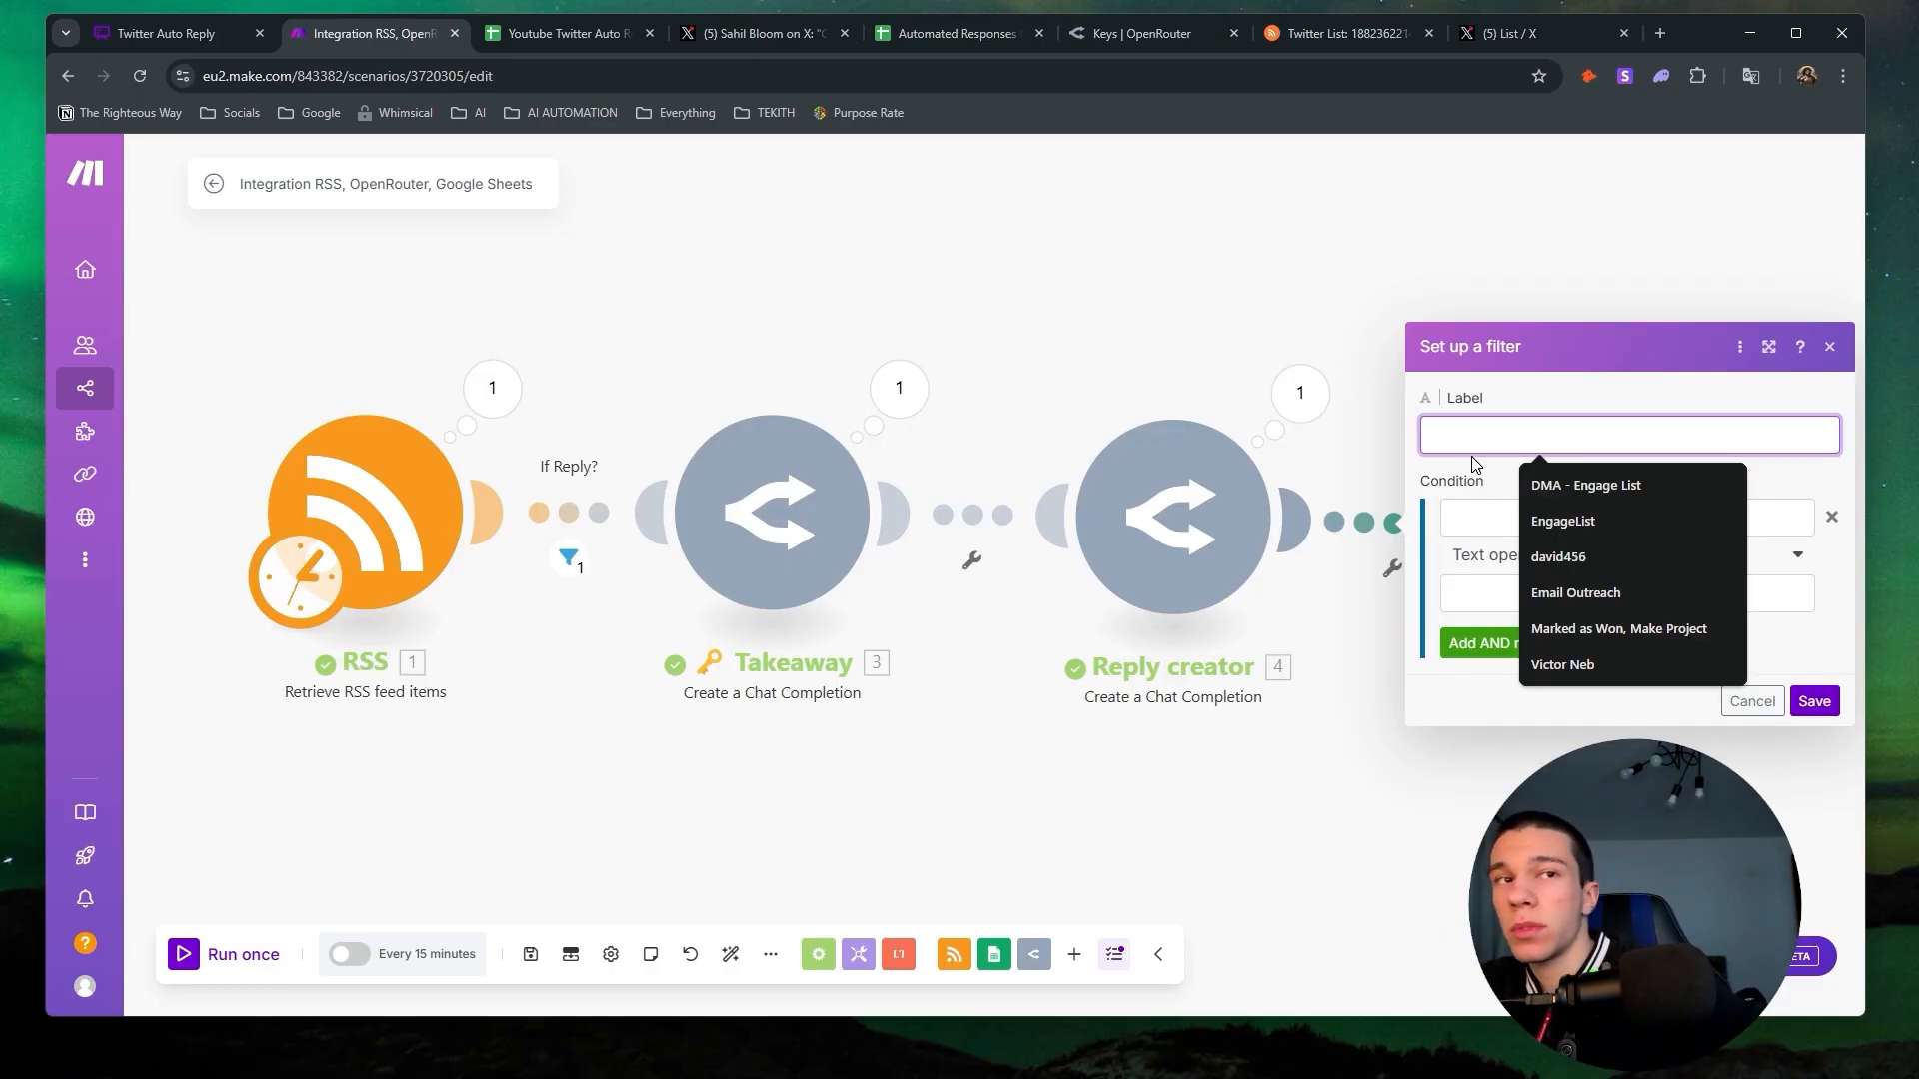
{"action": "type", "text": "Is"}
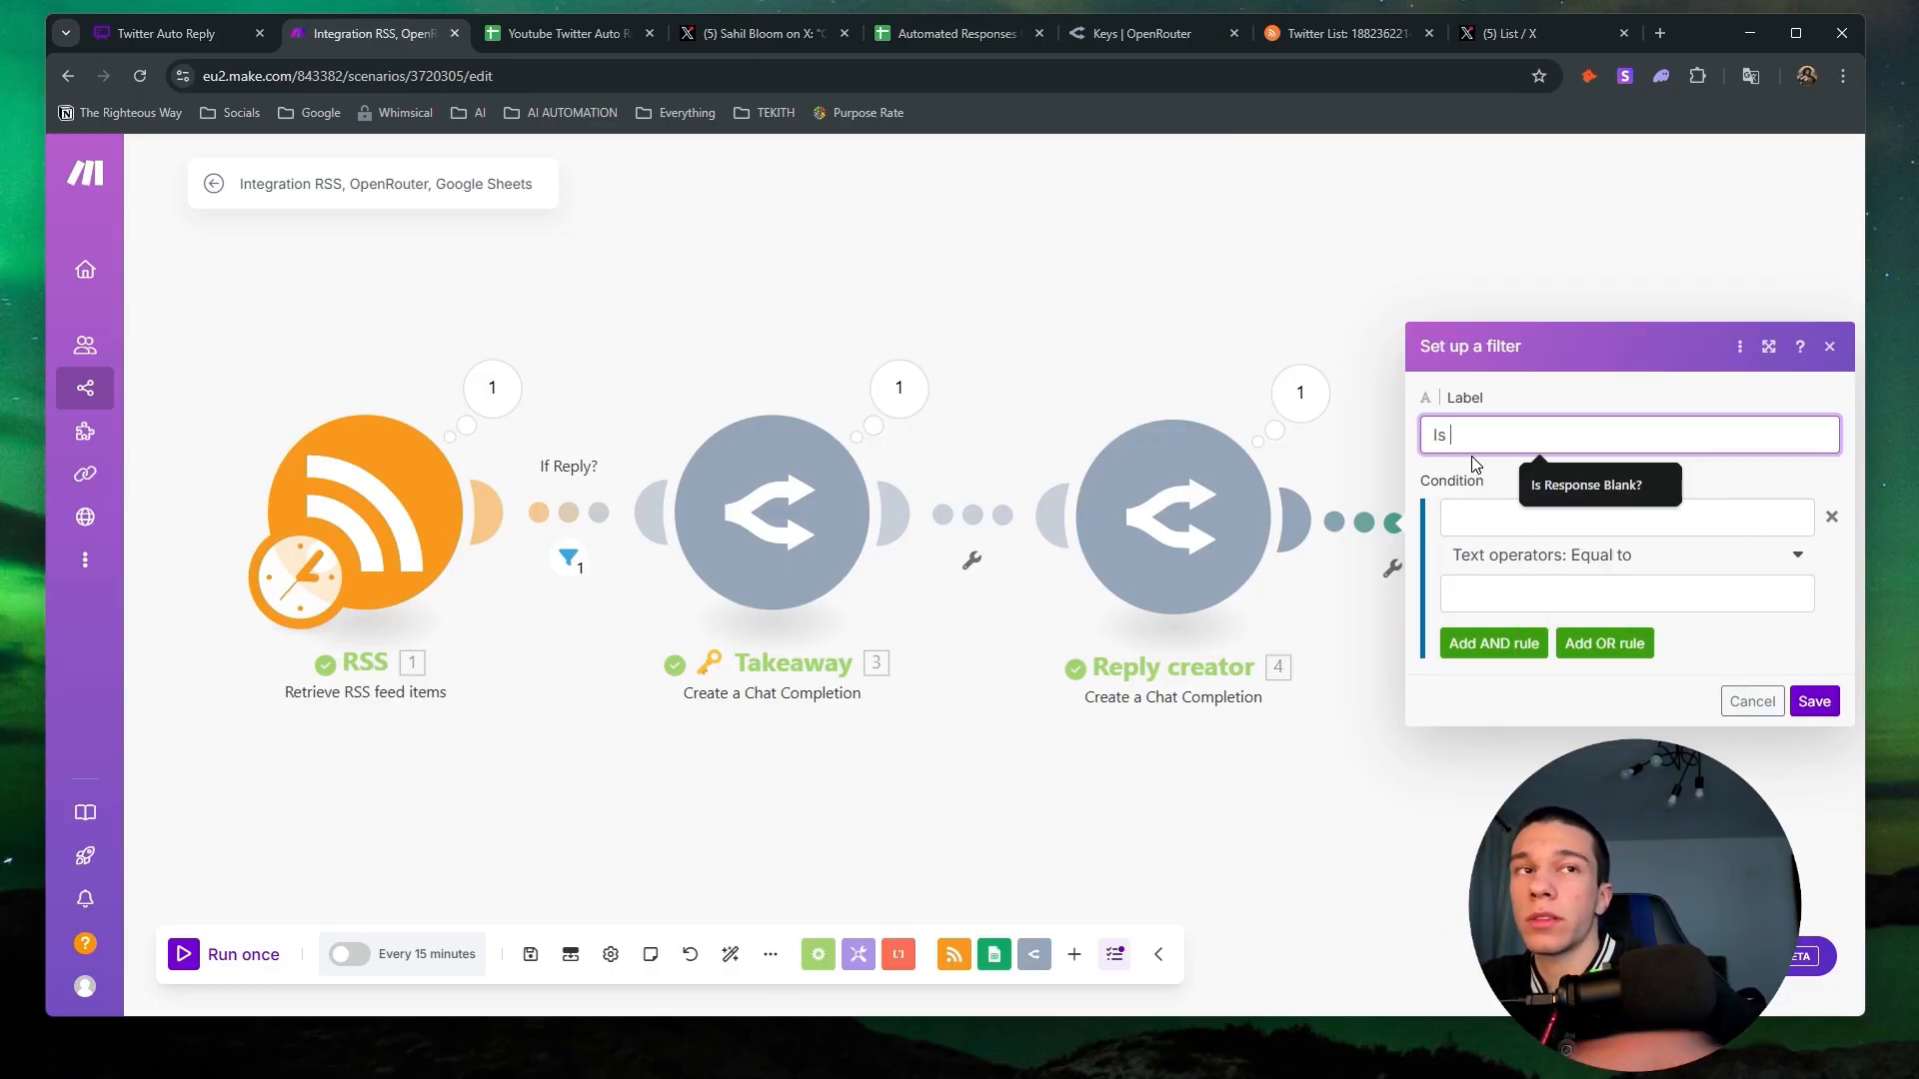
{"action": "left_click", "coordinate": [1573, 475]}
Set the filter condition to Reply creator's Choices[]: Message.Content, text operator Not equal to, with the emptystring keyword.
{"action": "left_click", "coordinate": [1514, 513]}
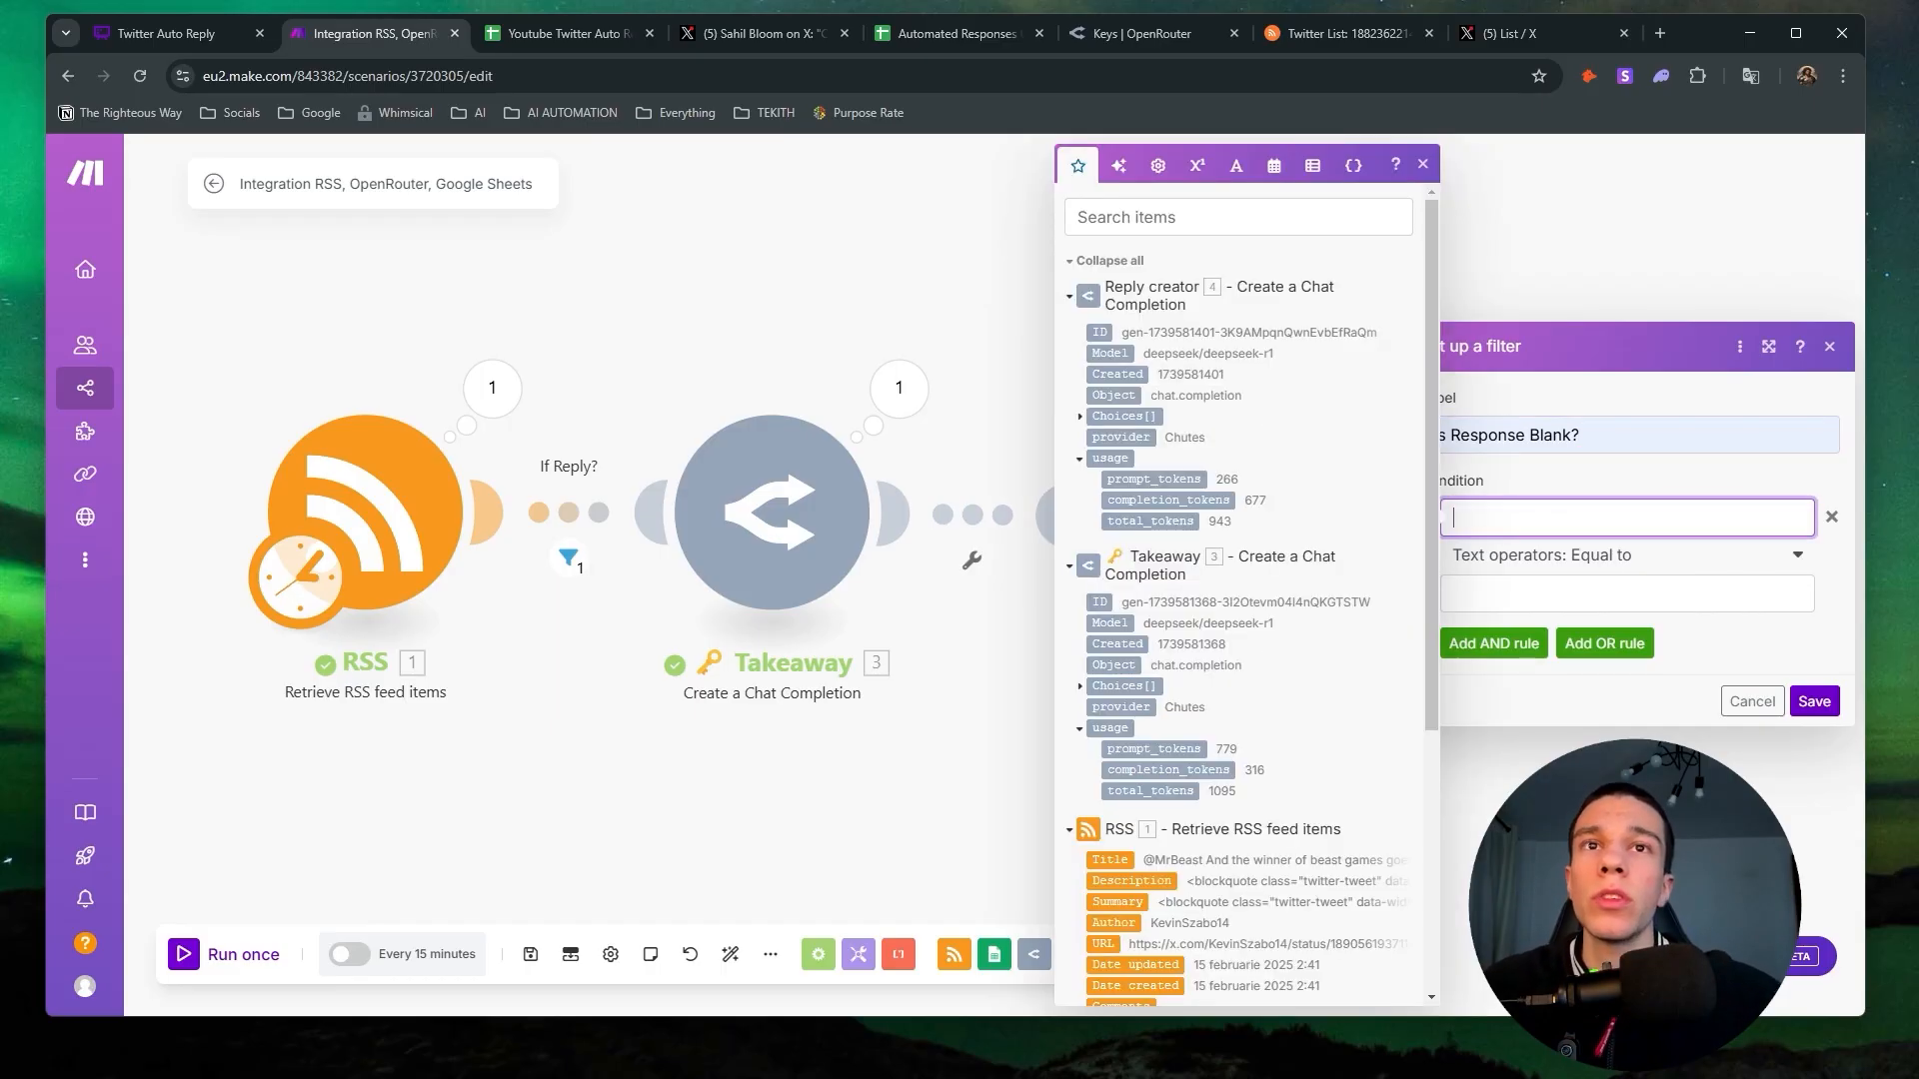
{"action": "left_click", "coordinate": [1079, 417]}
{"action": "left_click", "coordinate": [1095, 438]}
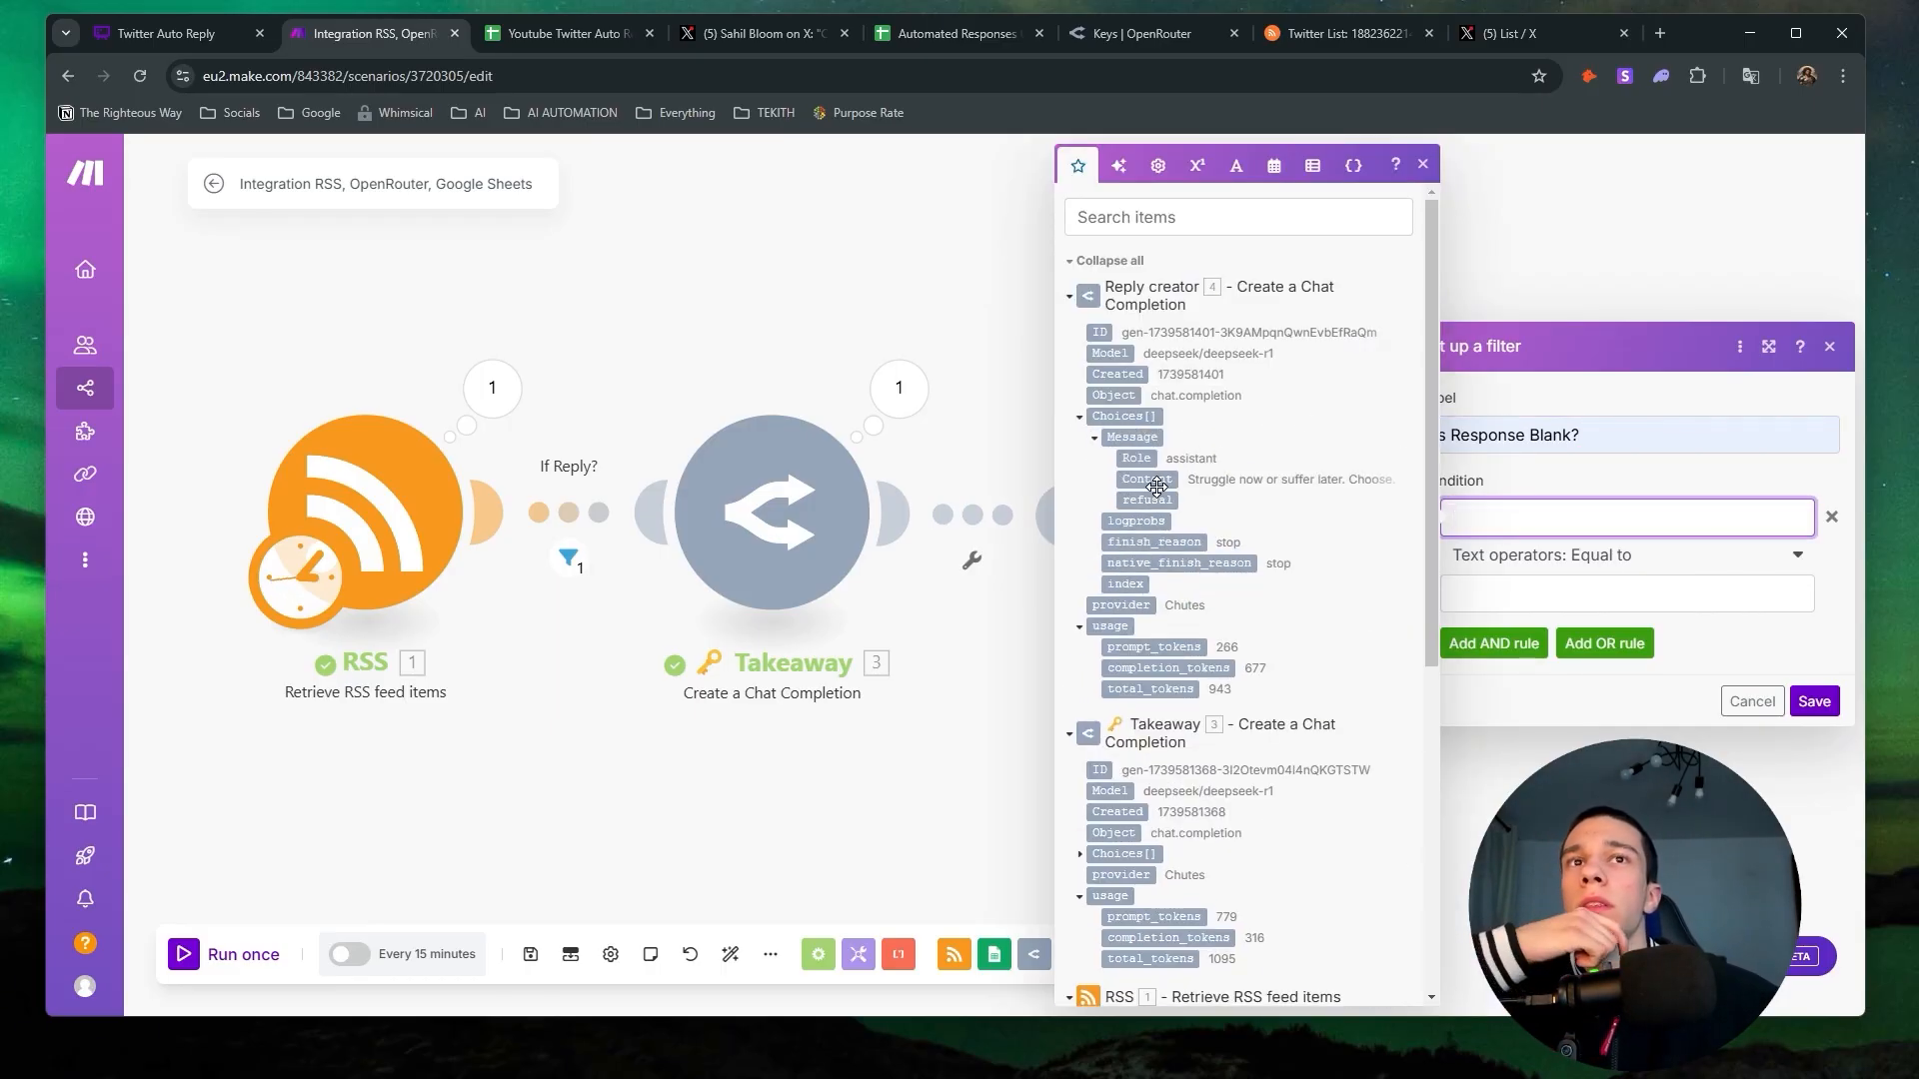
{"action": "left_click", "coordinate": [1146, 480]}
{"action": "left_click", "coordinate": [1608, 556]}
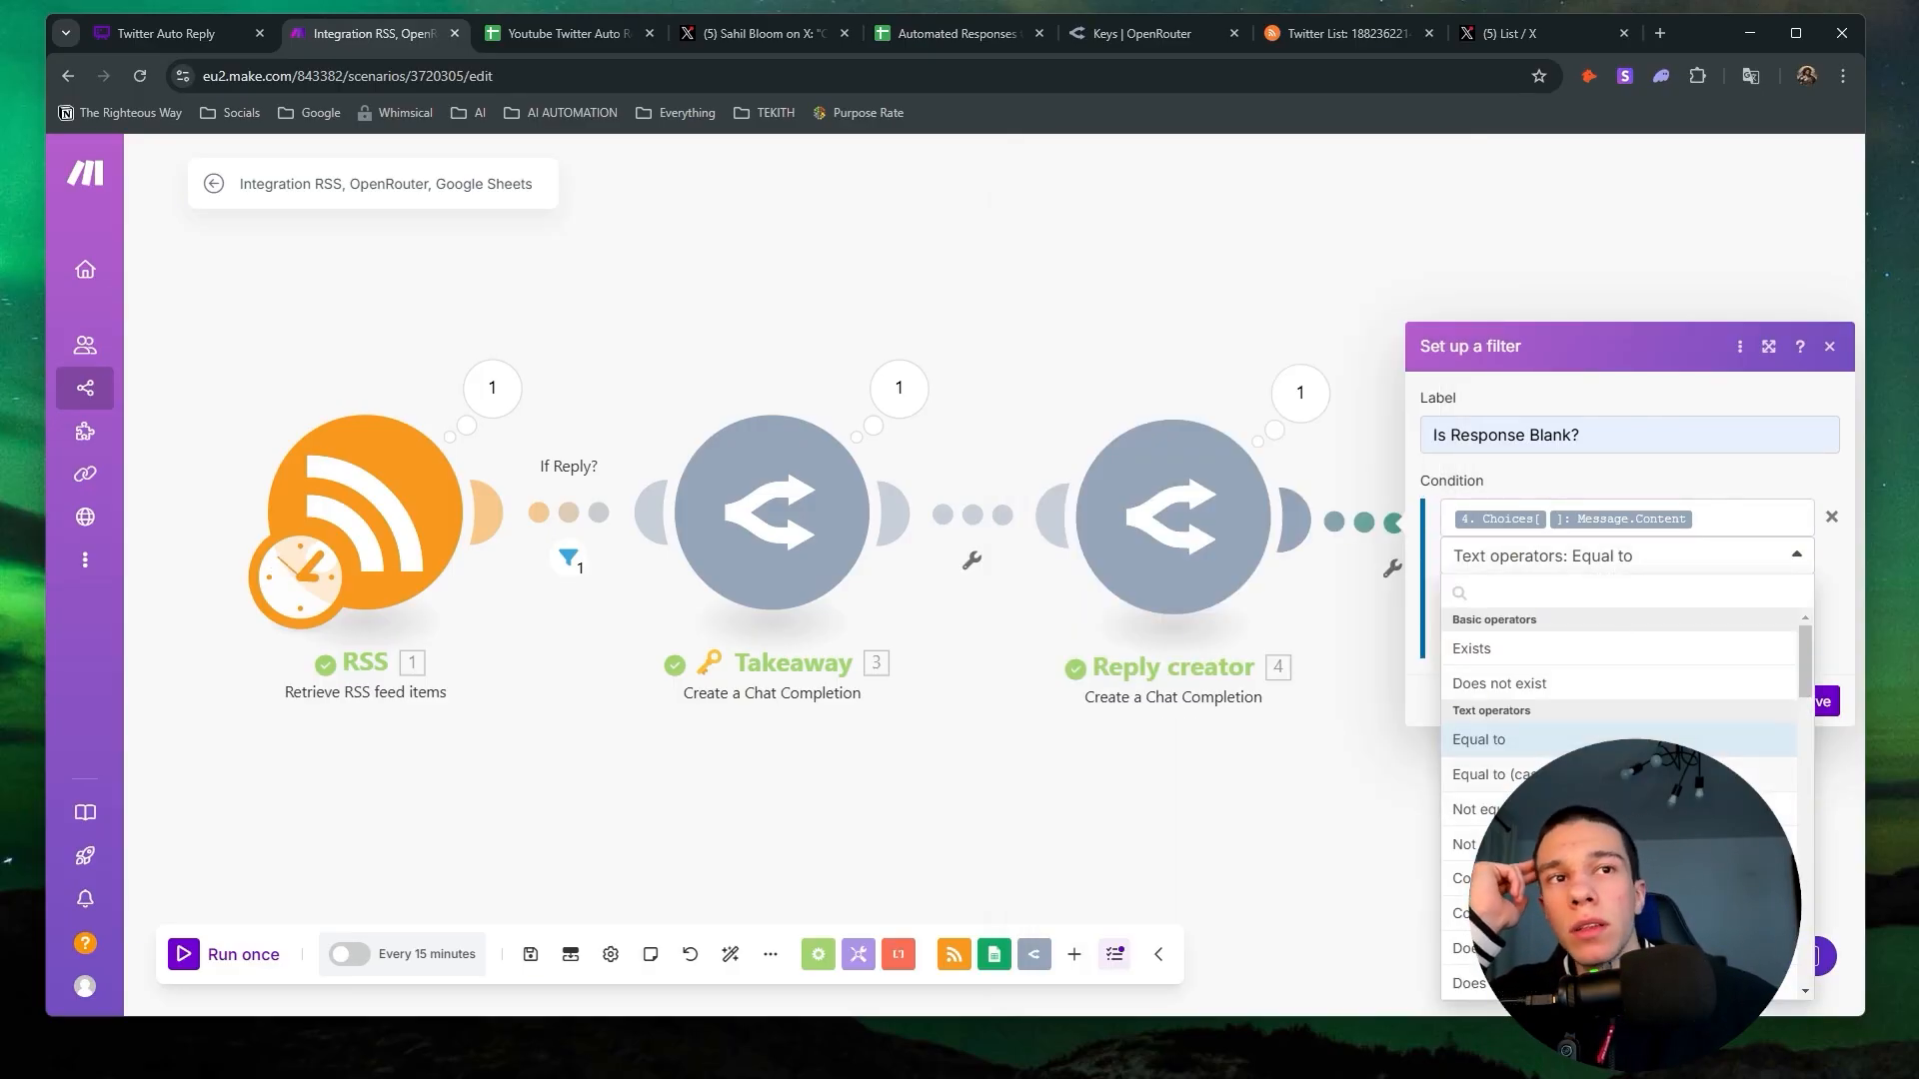
{"action": "left_click", "coordinate": [1555, 810]}
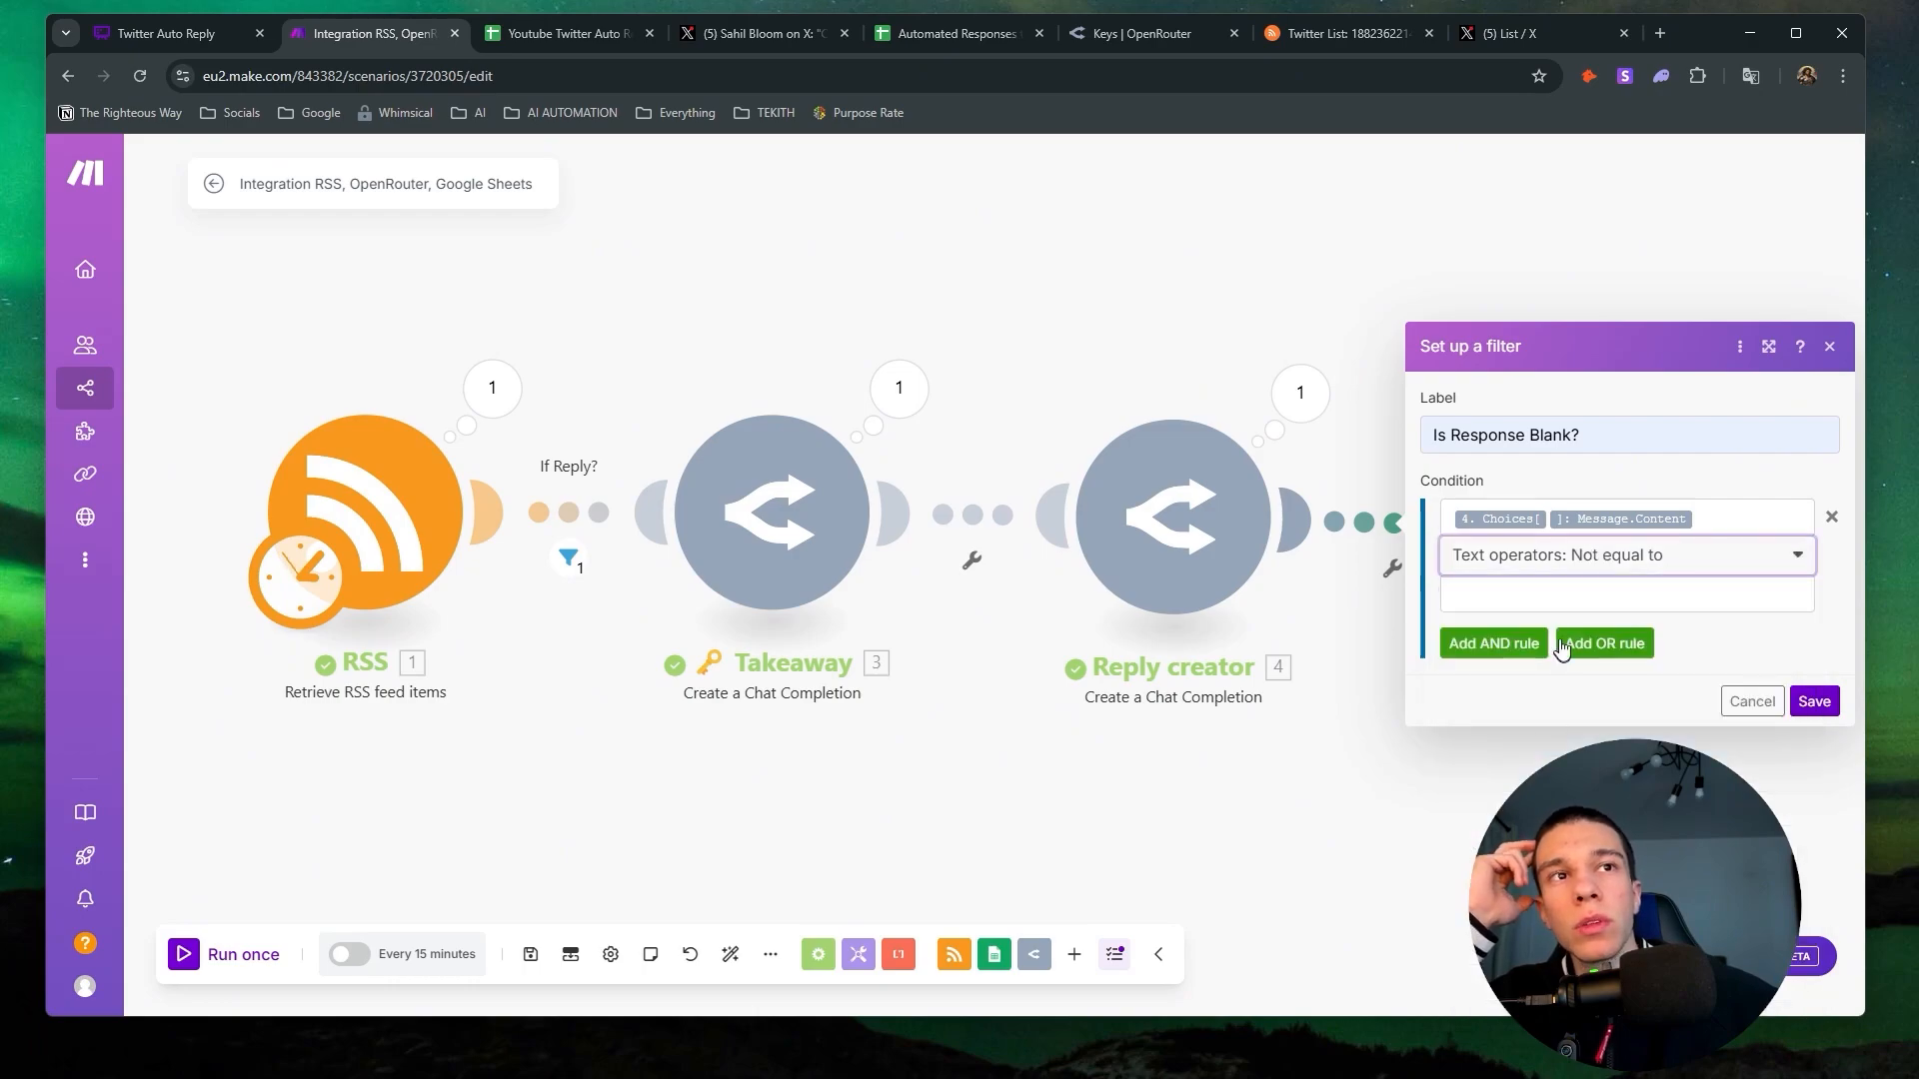
{"action": "left_click", "coordinate": [1557, 567]}
{"action": "left_click", "coordinate": [1547, 810]}
{"action": "left_click", "coordinate": [1509, 597]}
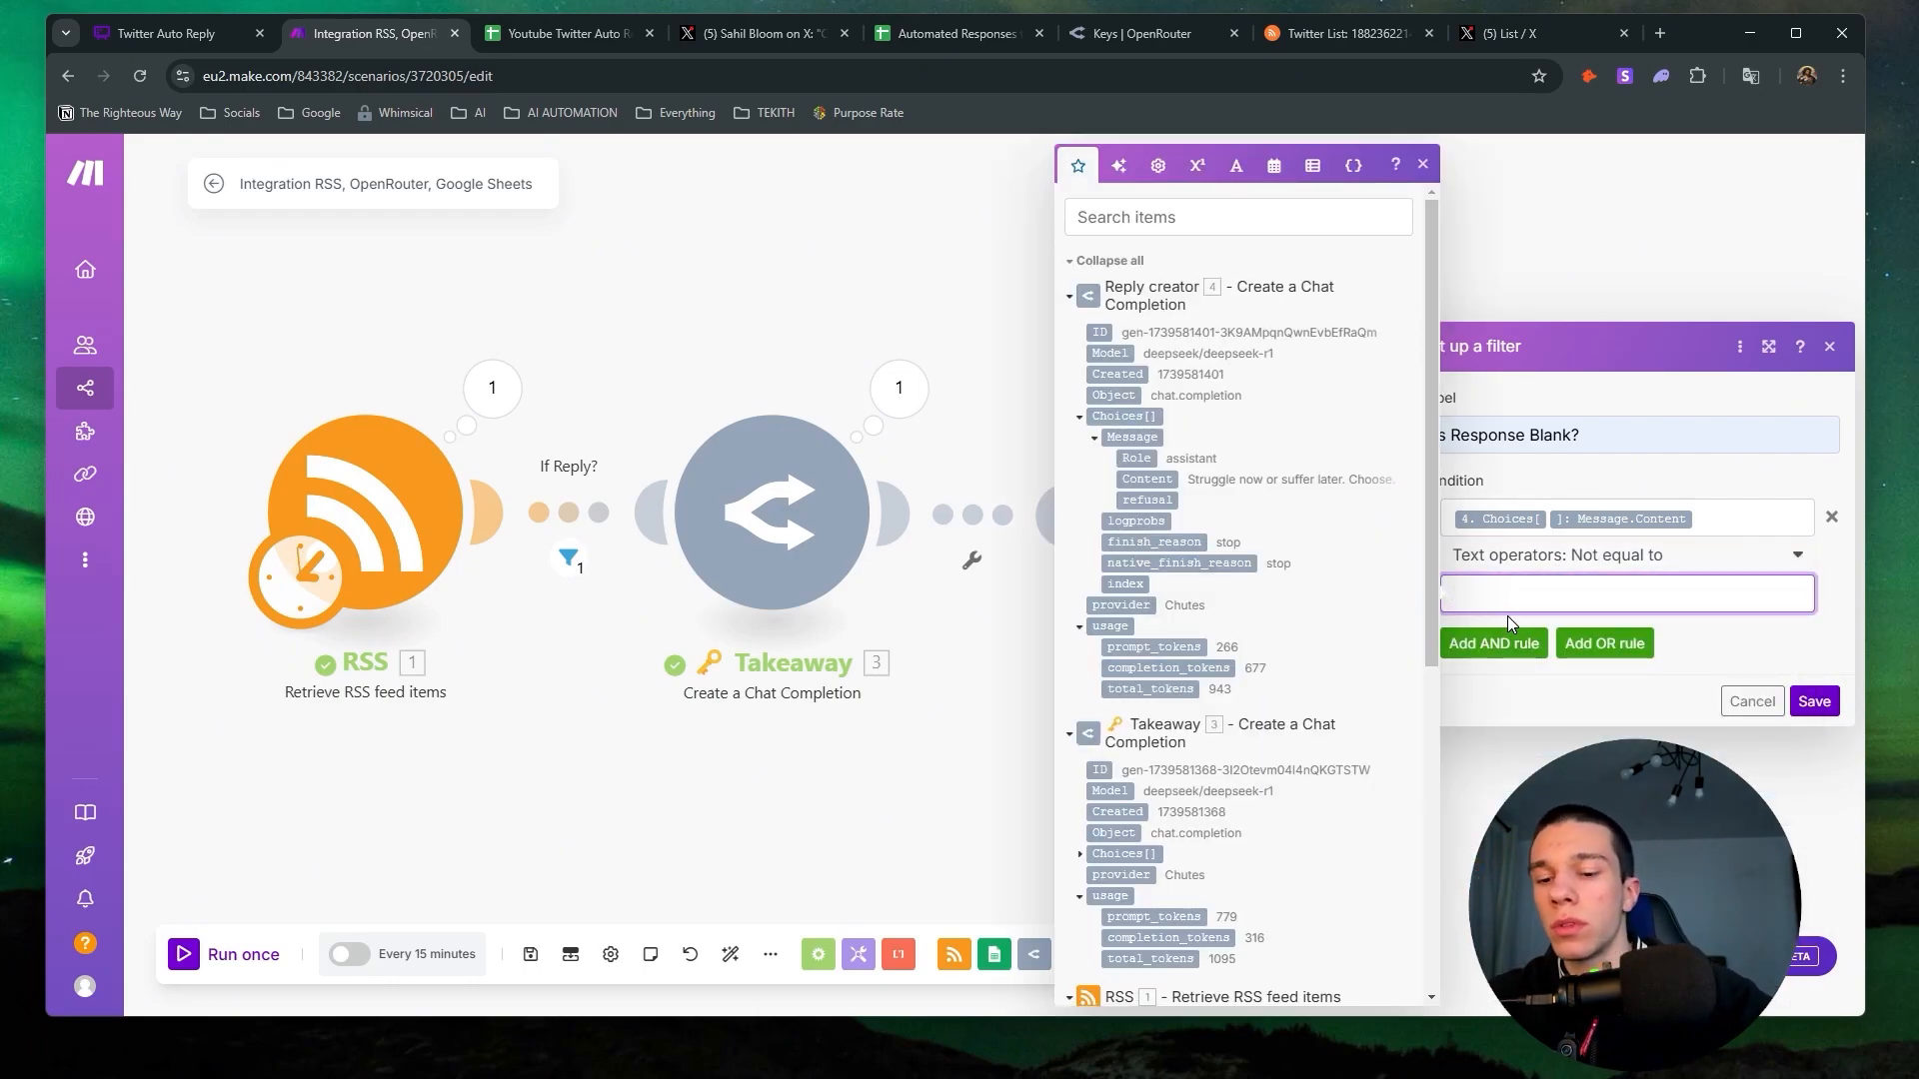
{"action": "left_click", "coordinate": [1237, 165]}
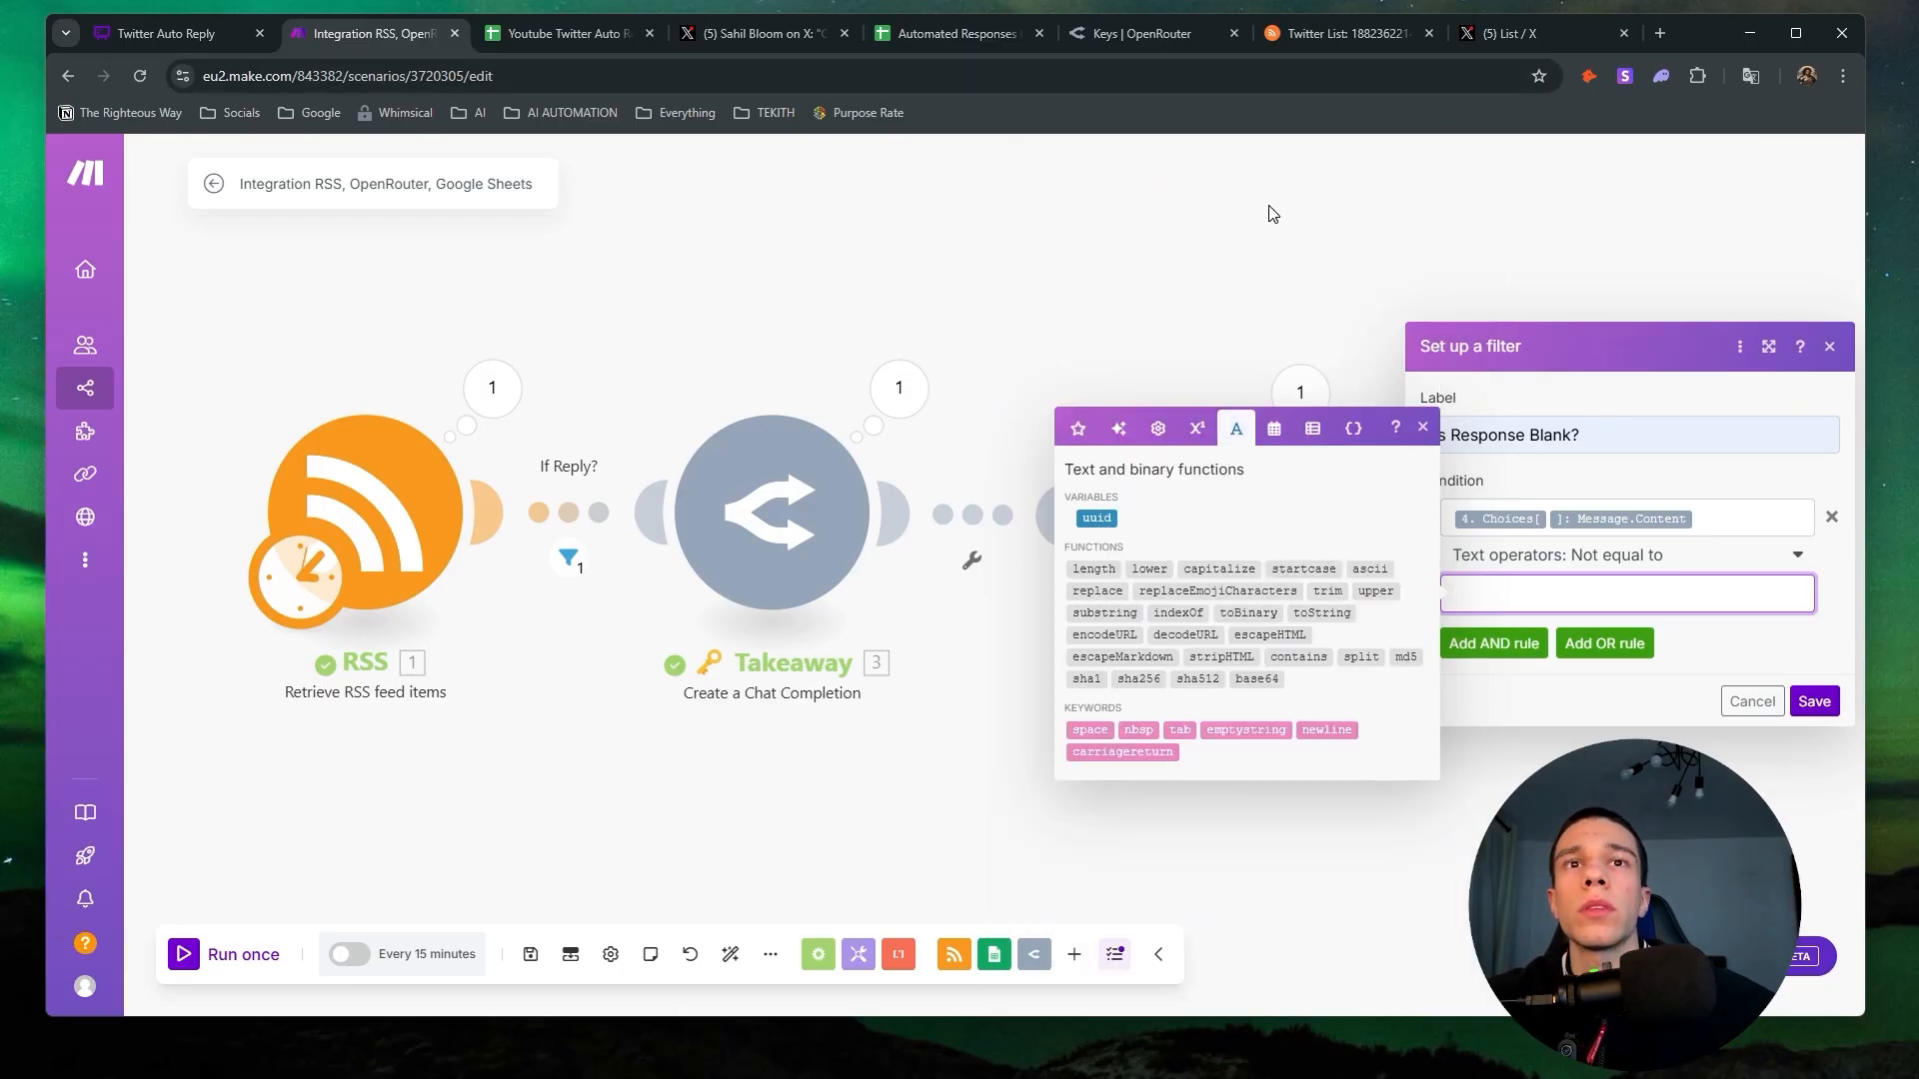
{"action": "left_click", "coordinate": [1246, 729]}
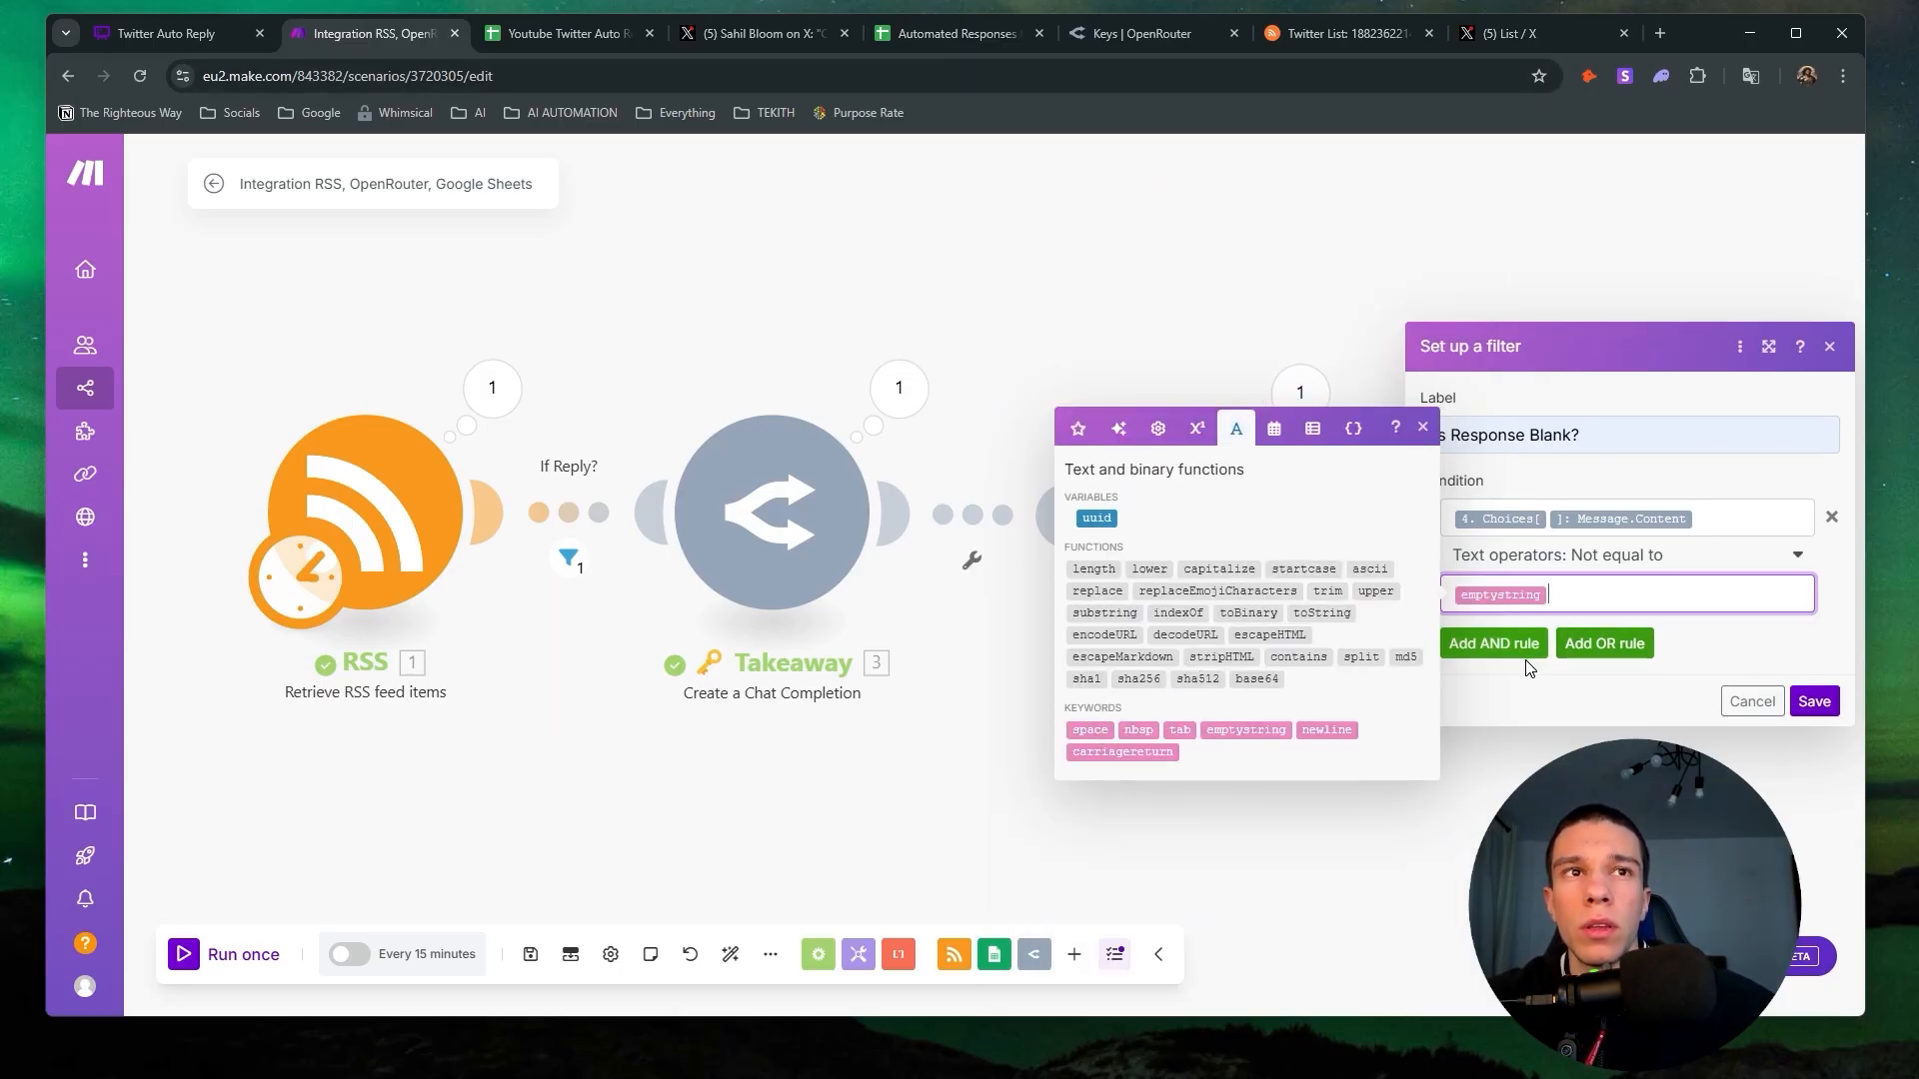
{"action": "left_click", "coordinate": [1573, 654]}
{"action": "left_click", "coordinate": [1560, 625]}
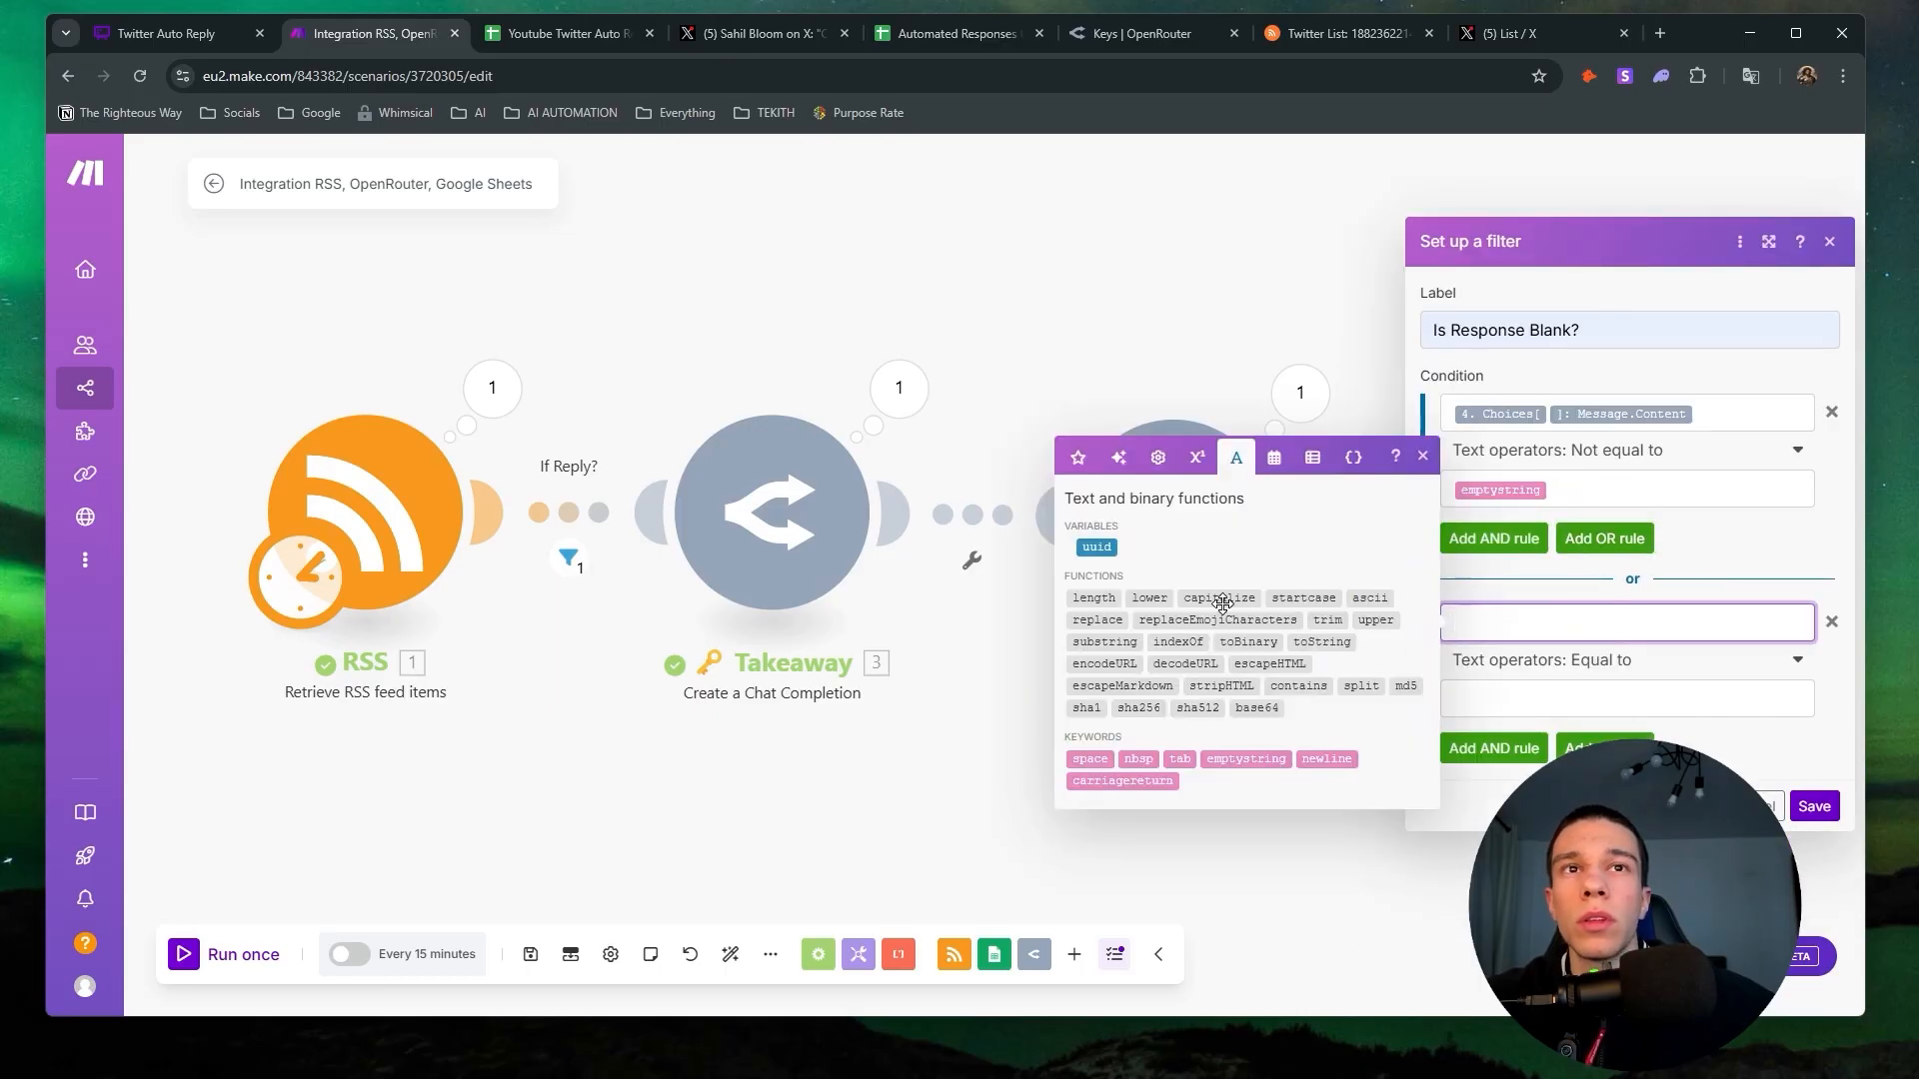
{"action": "left_click", "coordinate": [1721, 415]}
{"action": "key", "text": "ctrl+a"}
{"action": "key", "text": "ctrl+c"}
{"action": "left_click", "coordinate": [1599, 628]}
{"action": "key", "text": "ctrl+v"}
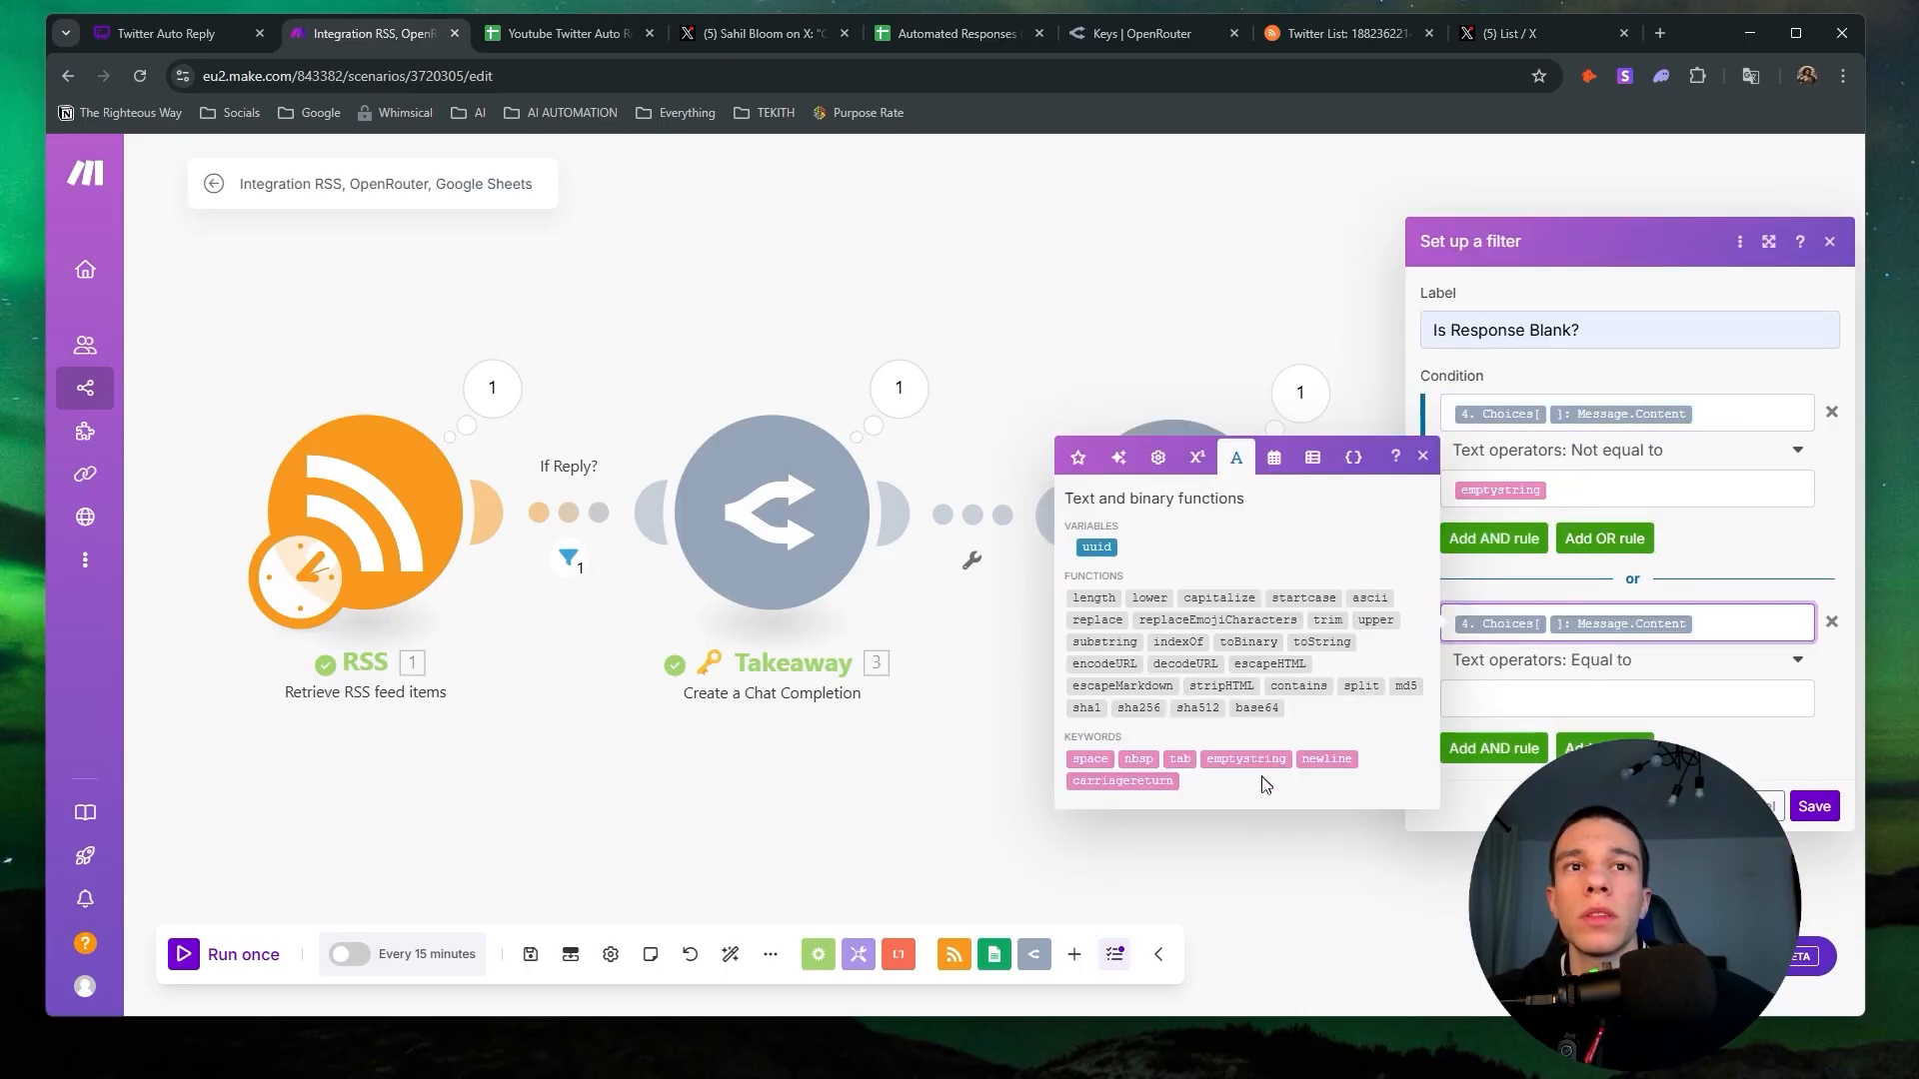
{"action": "left_click", "coordinate": [1514, 707]}
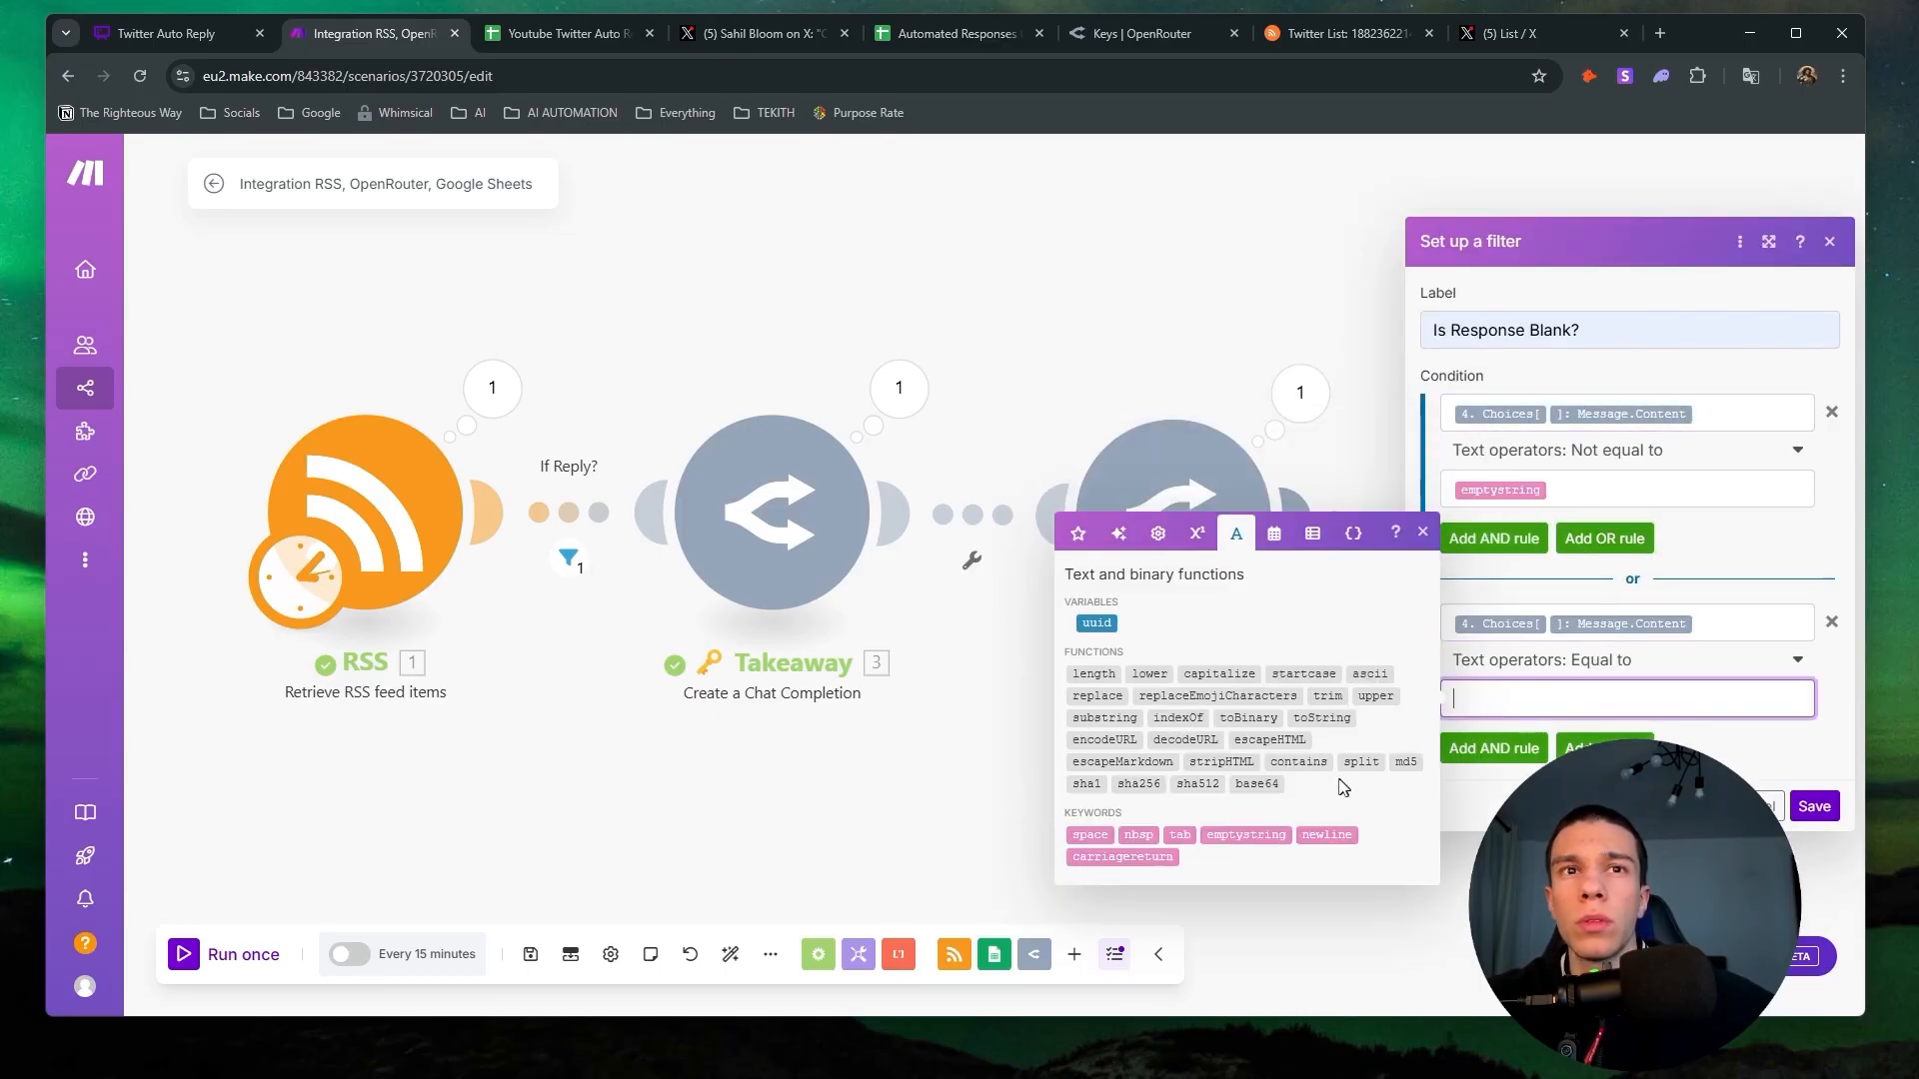
{"action": "left_click", "coordinate": [1327, 835]}
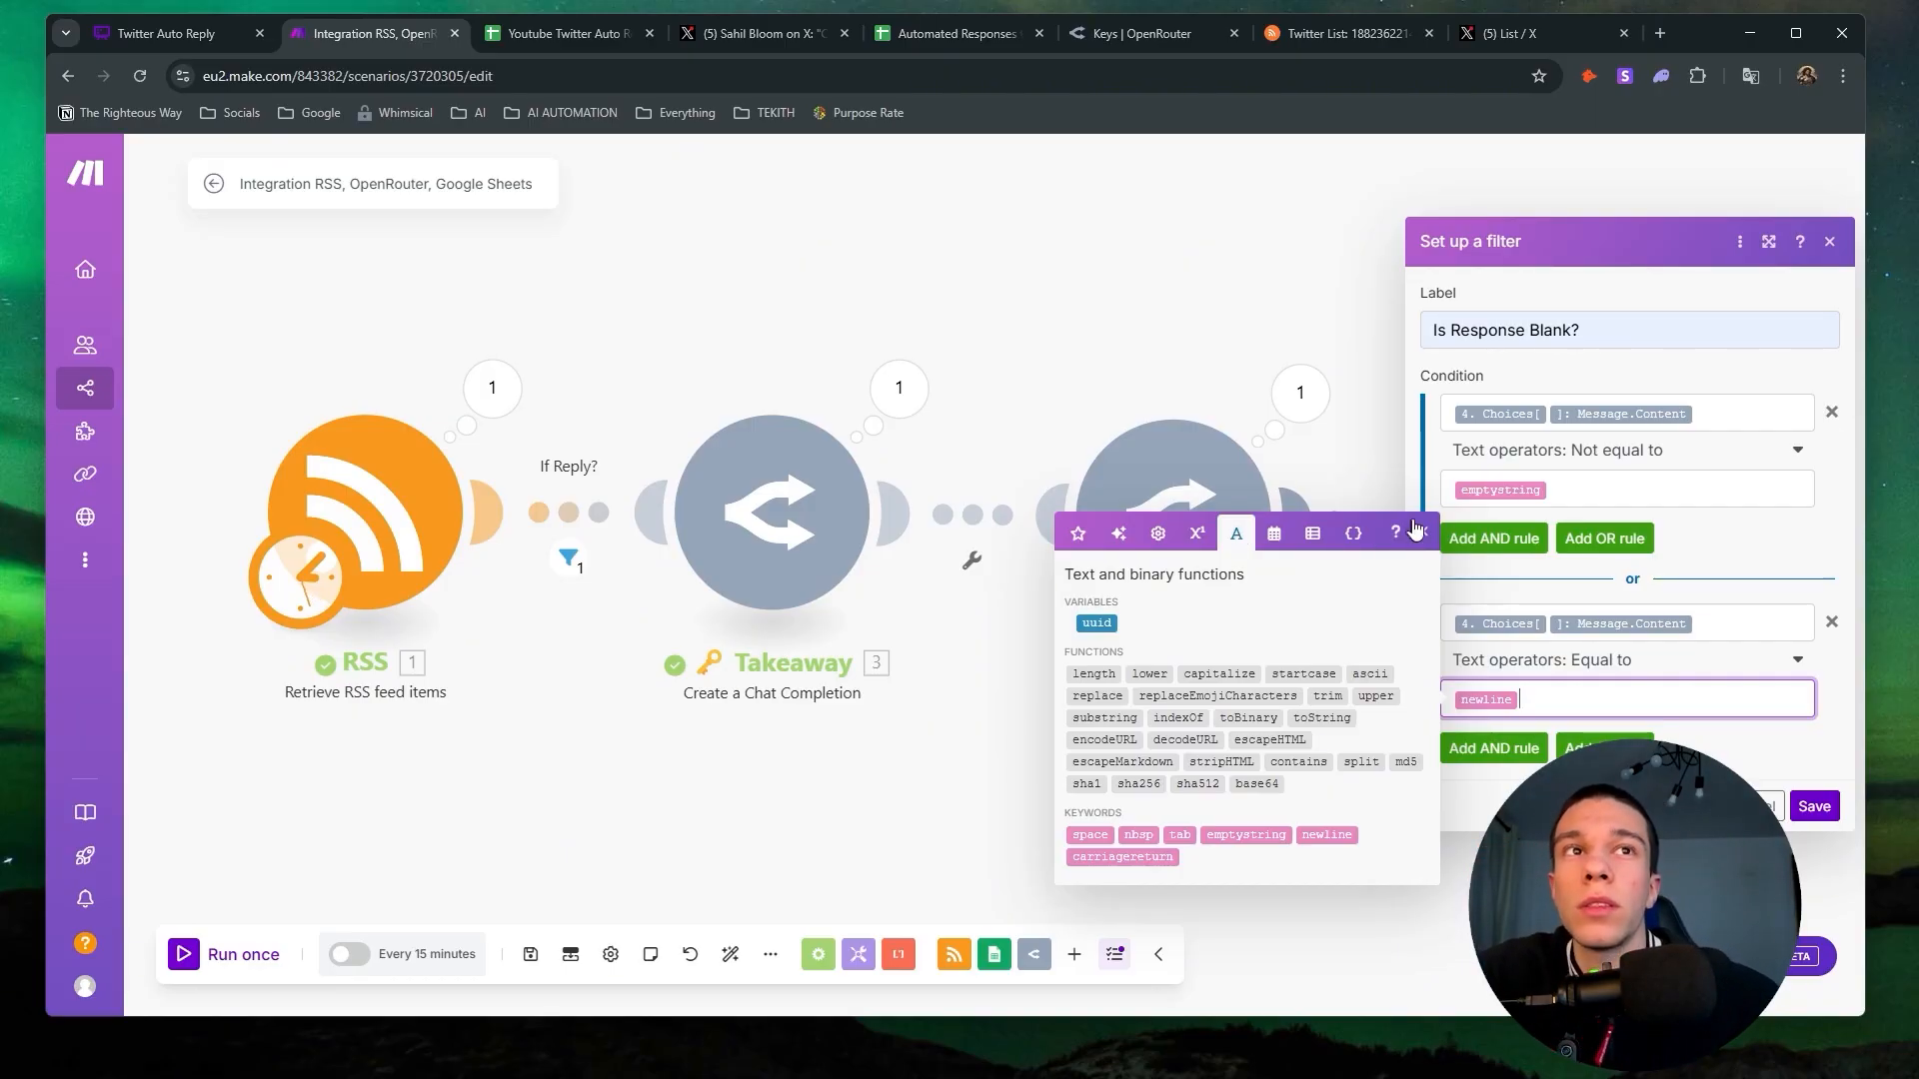
{"action": "left_click", "coordinate": [1590, 490]}
{"action": "left_click", "coordinate": [1591, 699]}
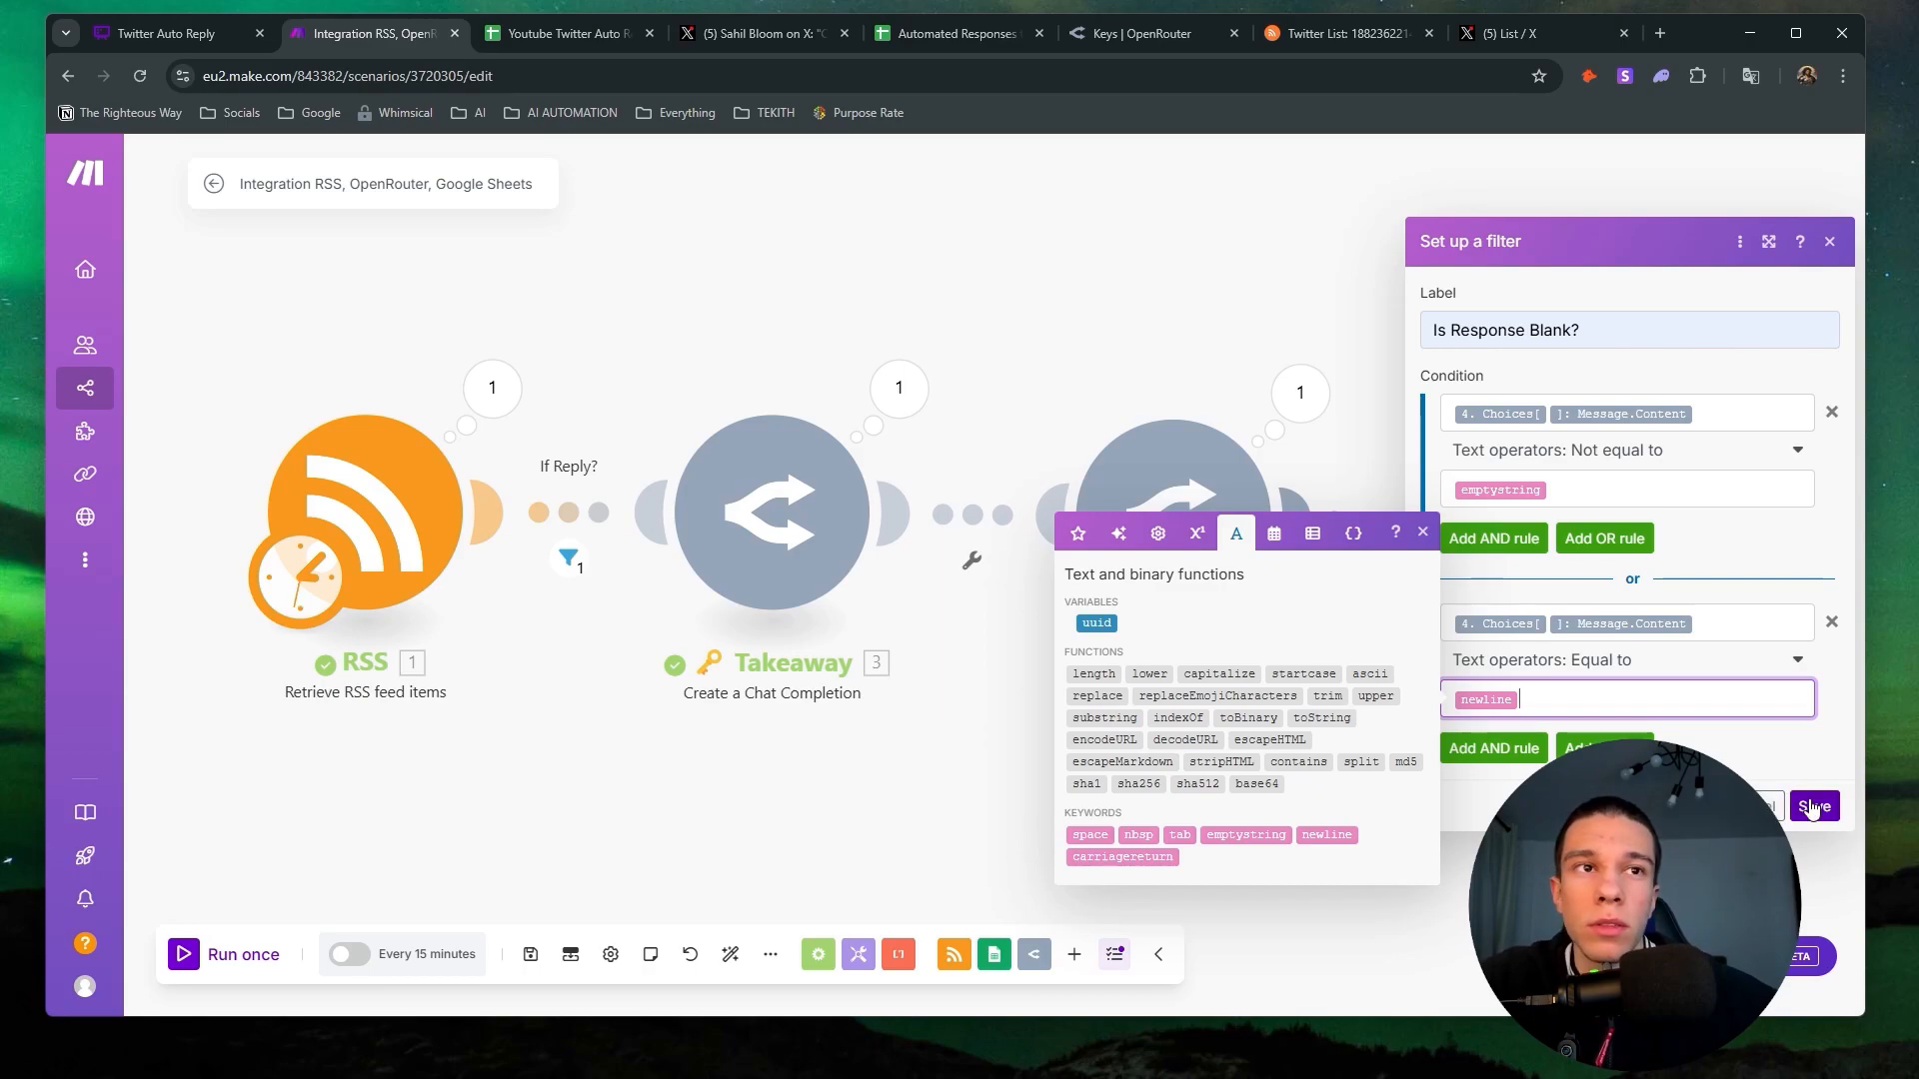
{"action": "left_click", "coordinate": [1832, 622]}
Save the "Is Response Blank?" filter and move the Google Sheets module slightly away from Reply creator.
{"action": "left_click", "coordinate": [1814, 596]}
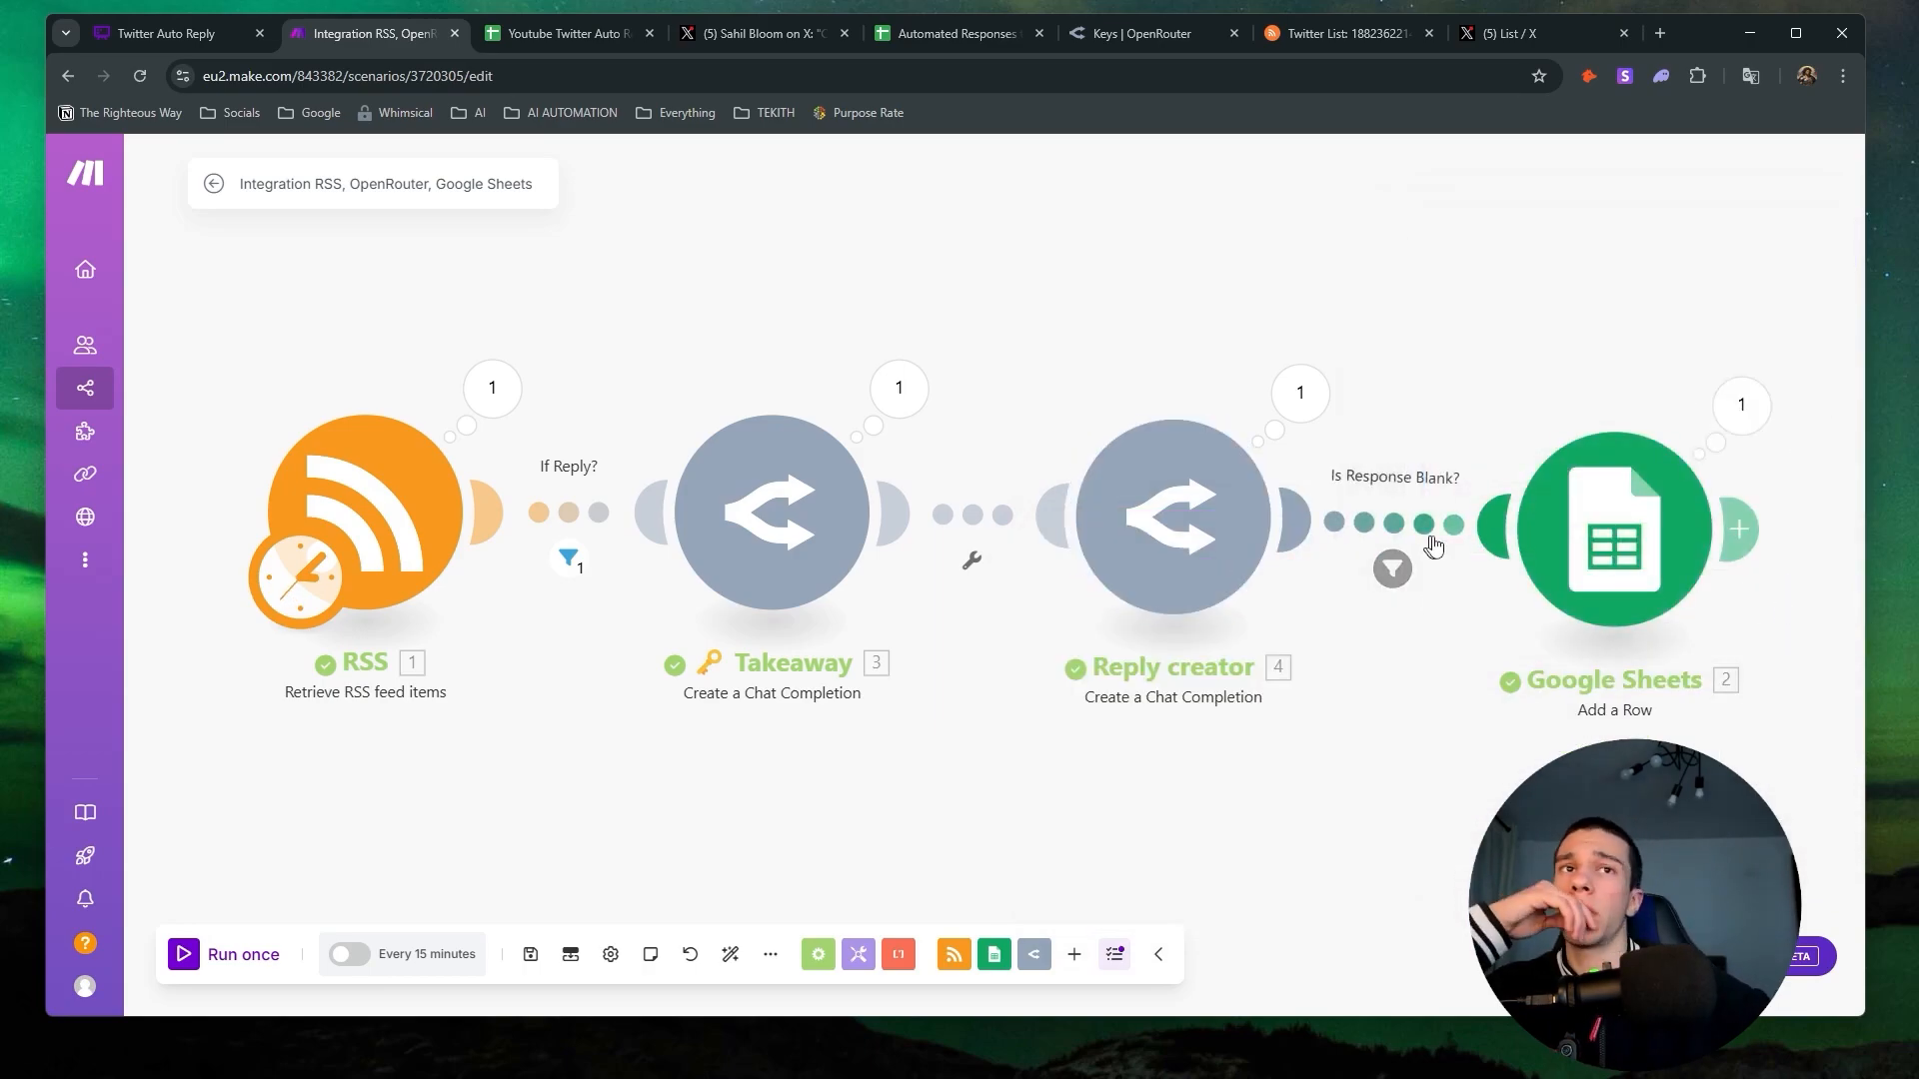
{"action": "mouse_move", "coordinate": [1598, 533]}
{"action": "left_mouse_down"}
{"action": "mouse_move", "coordinate": [1604, 513]}
{"action": "mouse_move", "coordinate": [1615, 538]}
{"action": "left_mouse_up"}
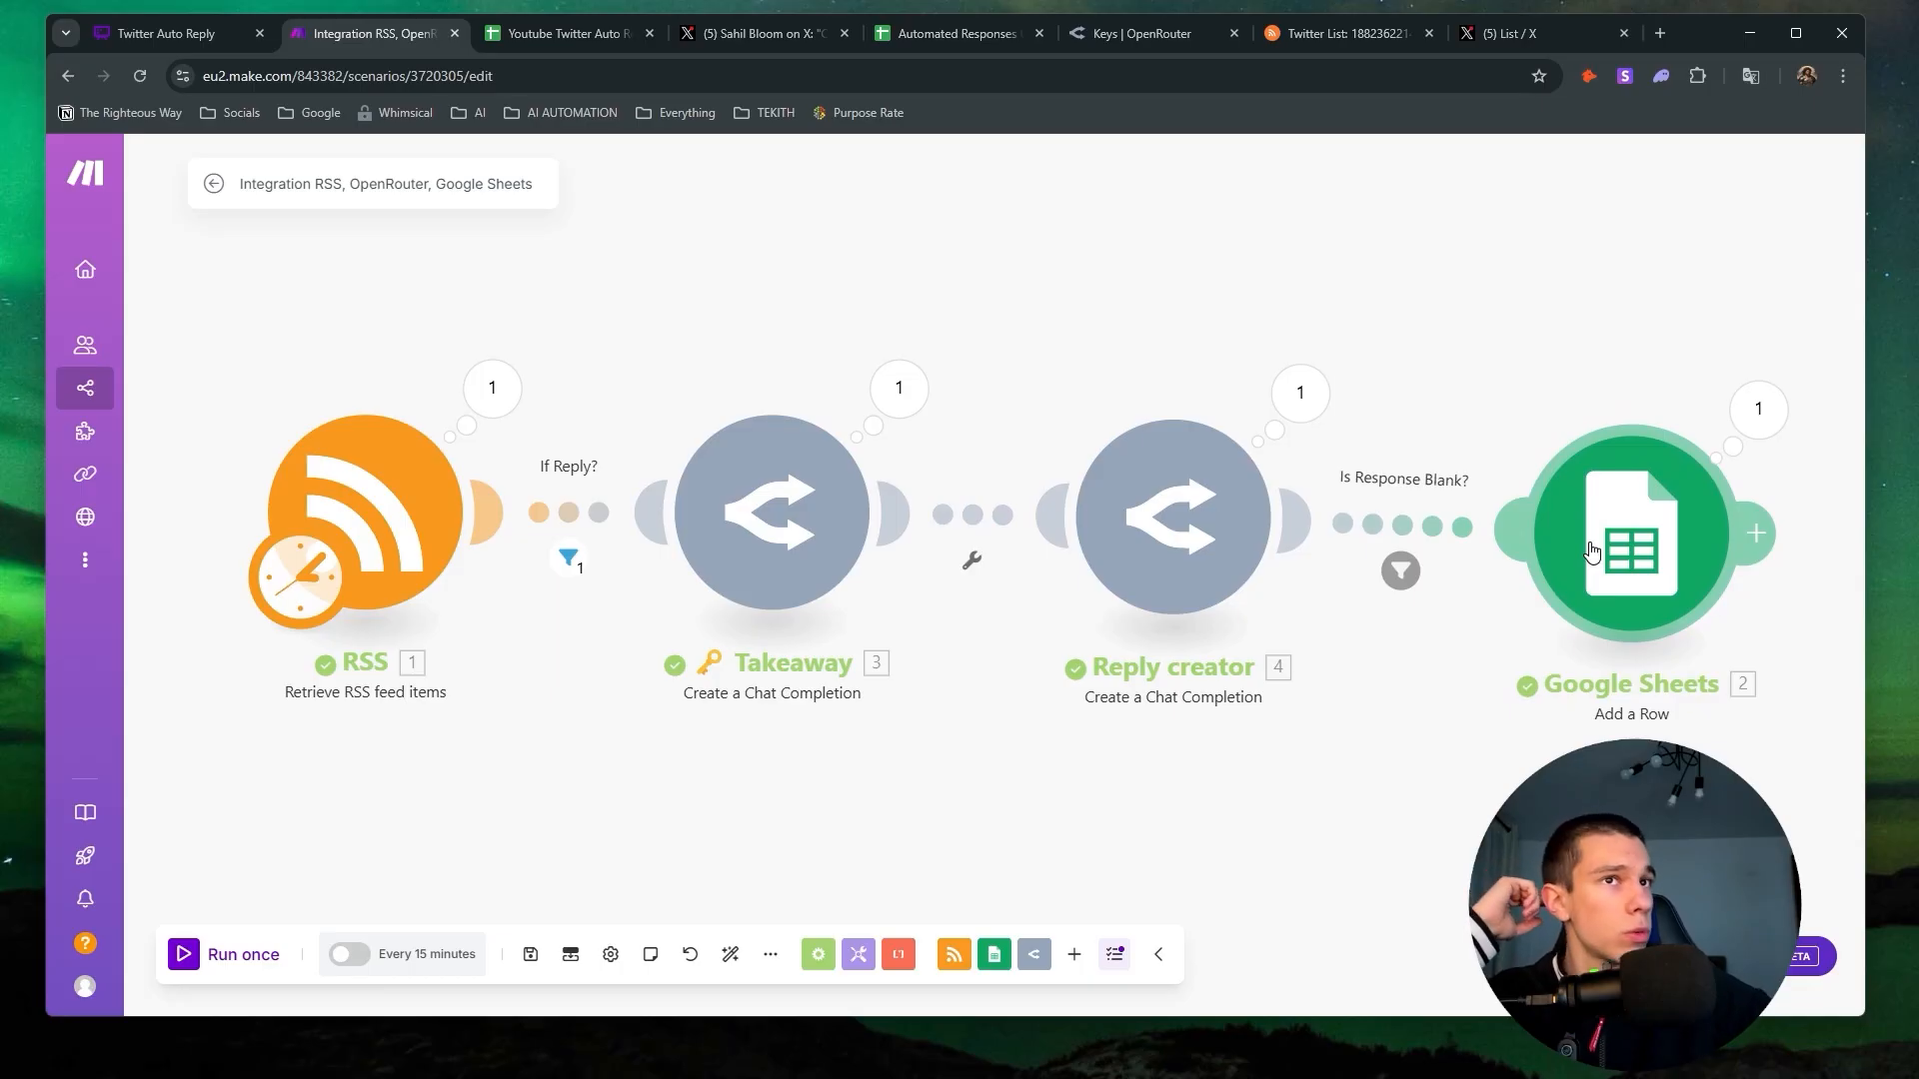
Switch to the Automated Responses to List Posts sheet and look over the logged posts and replies back to the header row.
{"action": "left_click", "coordinate": [945, 38]}
{"action": "scroll", "coordinate": [677, 663], "scroll_direction": "up", "scroll_amount": 1}
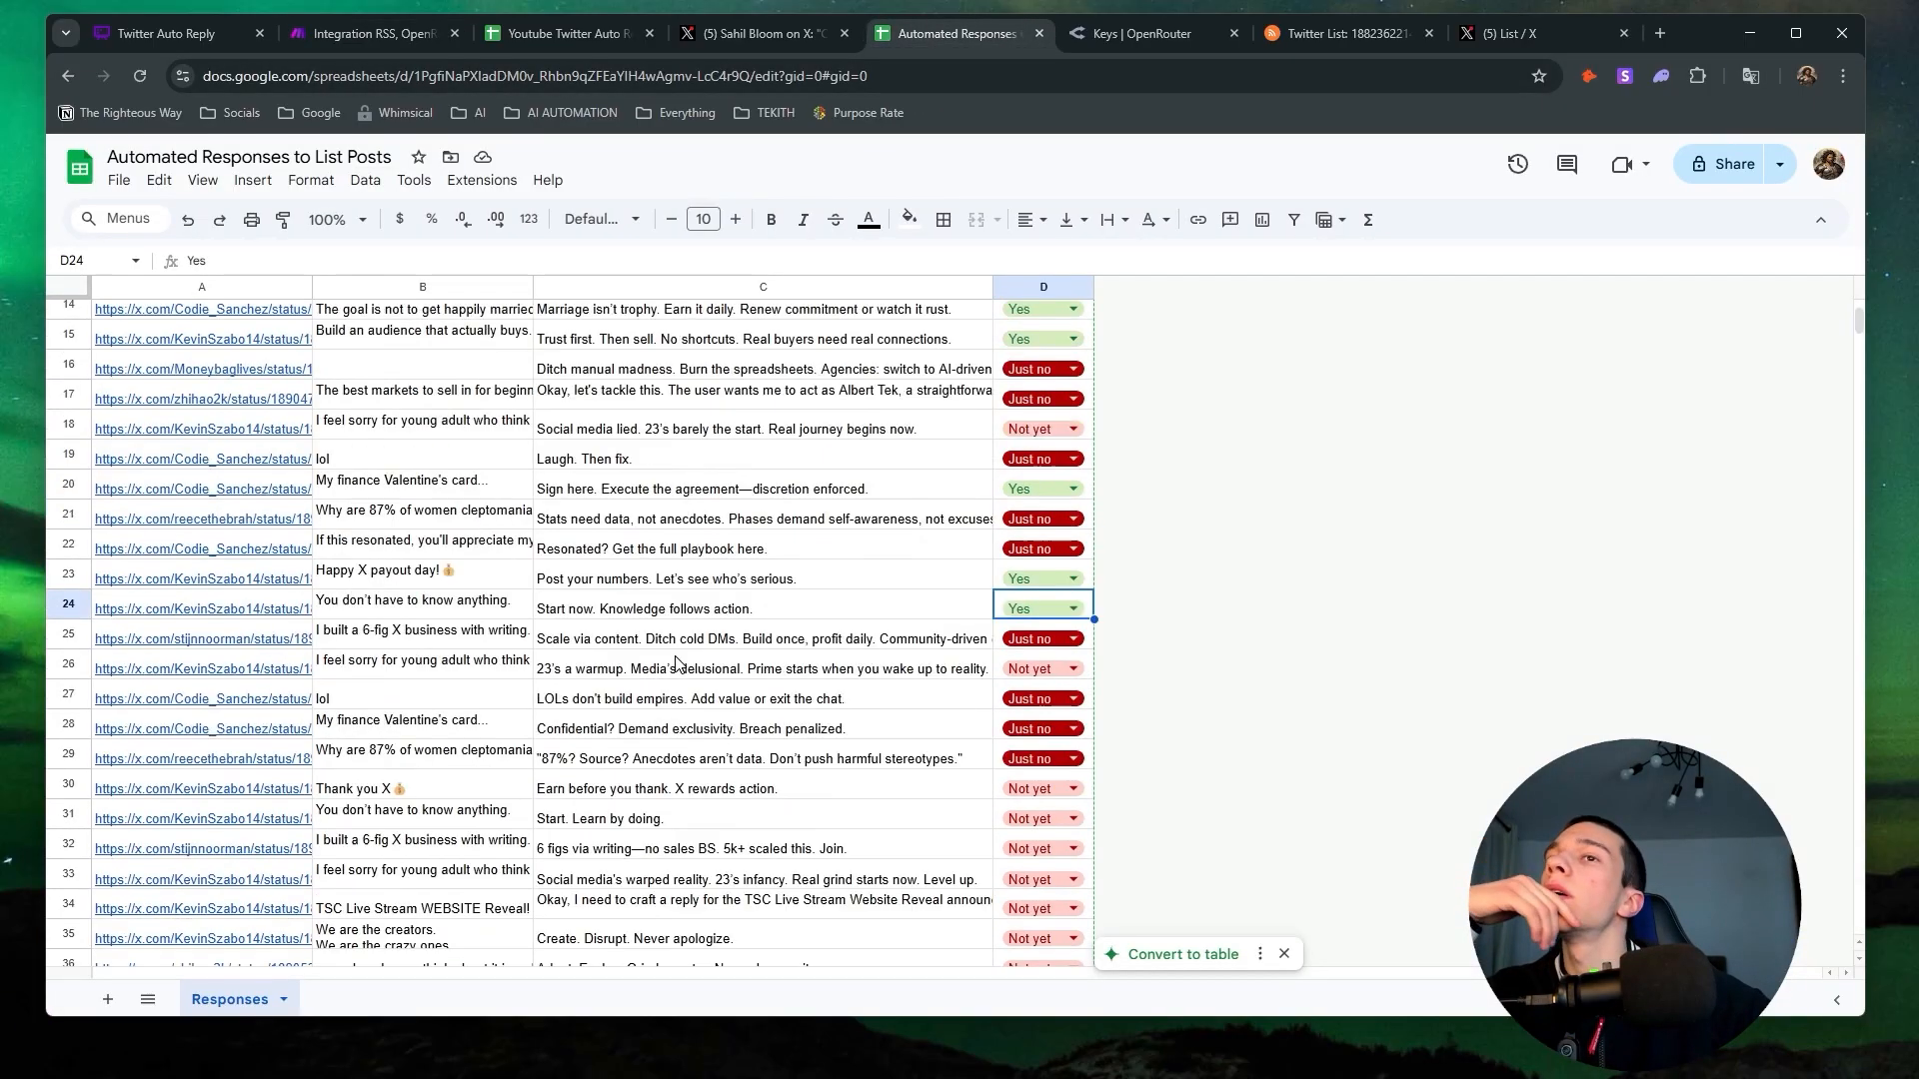
{"action": "scroll", "coordinate": [700, 679], "scroll_direction": "up", "scroll_amount": 4}
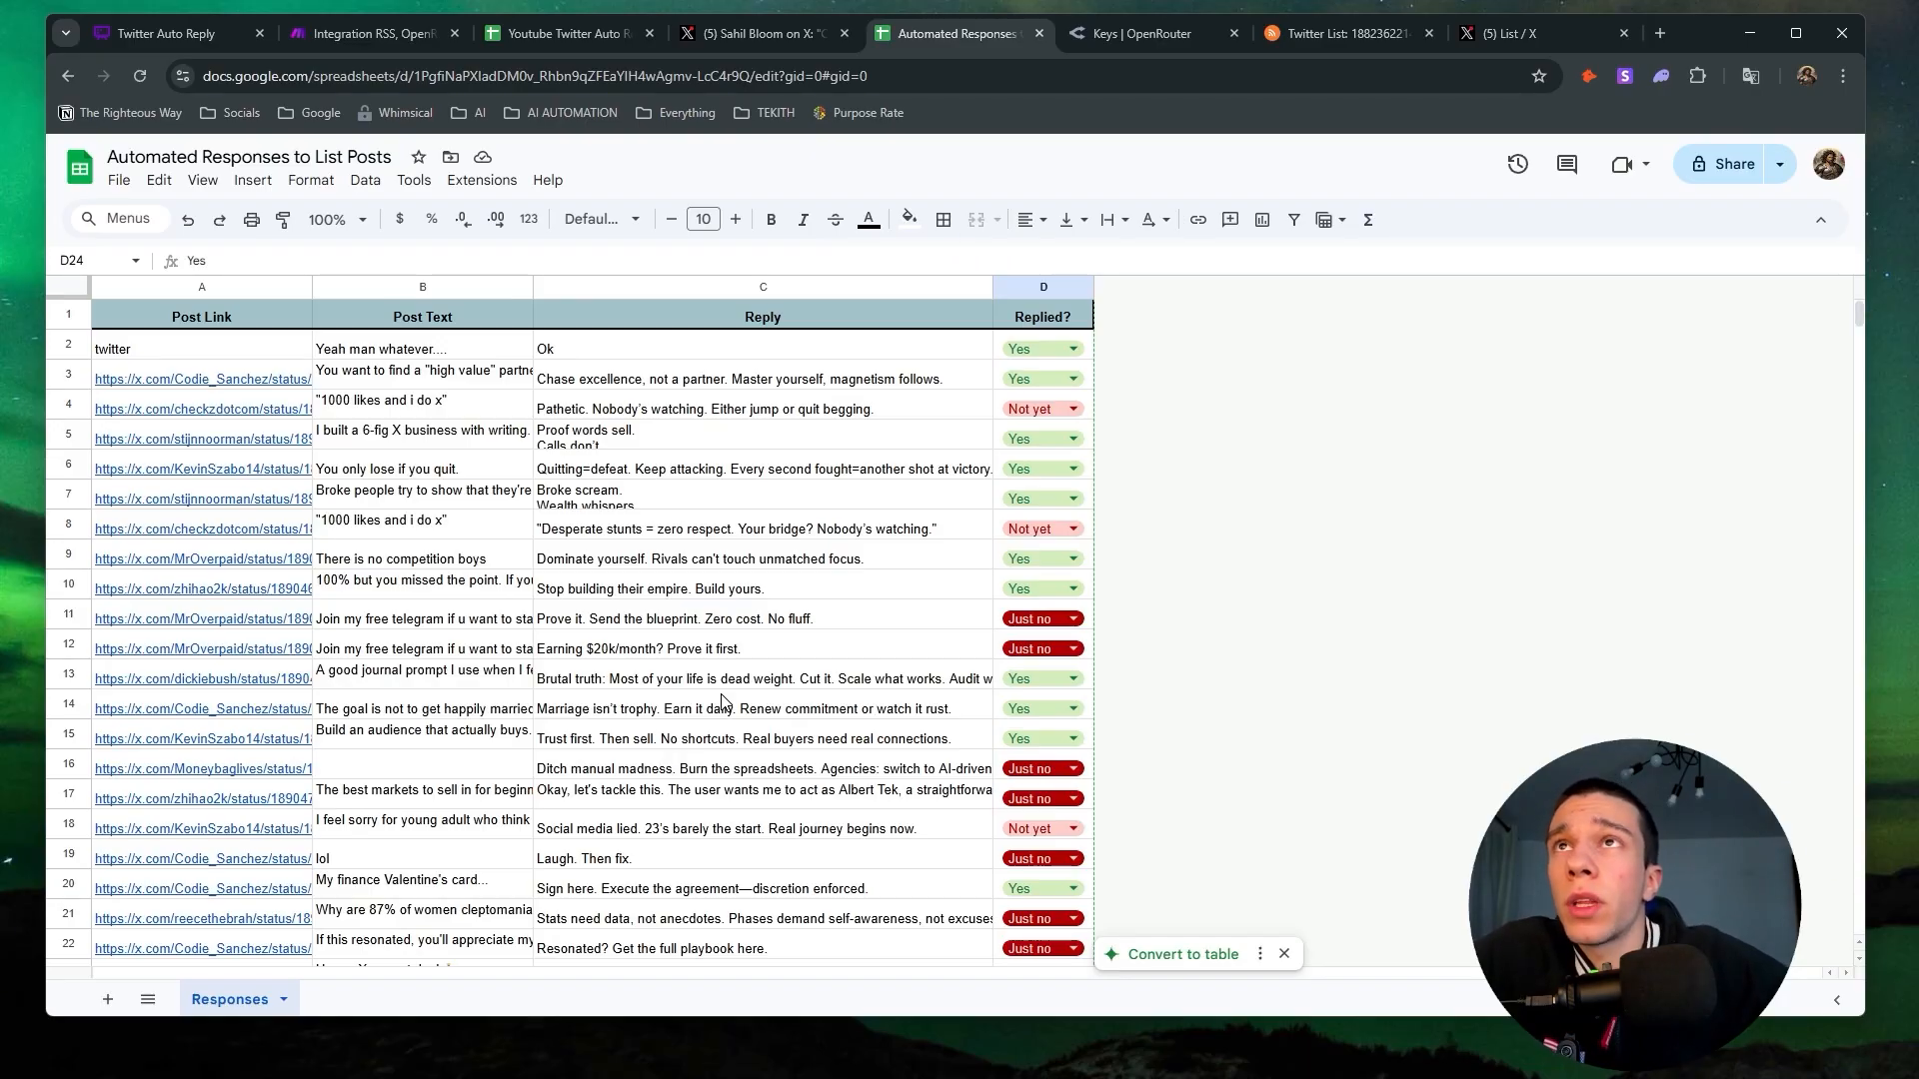
Switch to the X post and open the account's Lists page.
{"action": "left_click", "coordinate": [740, 35]}
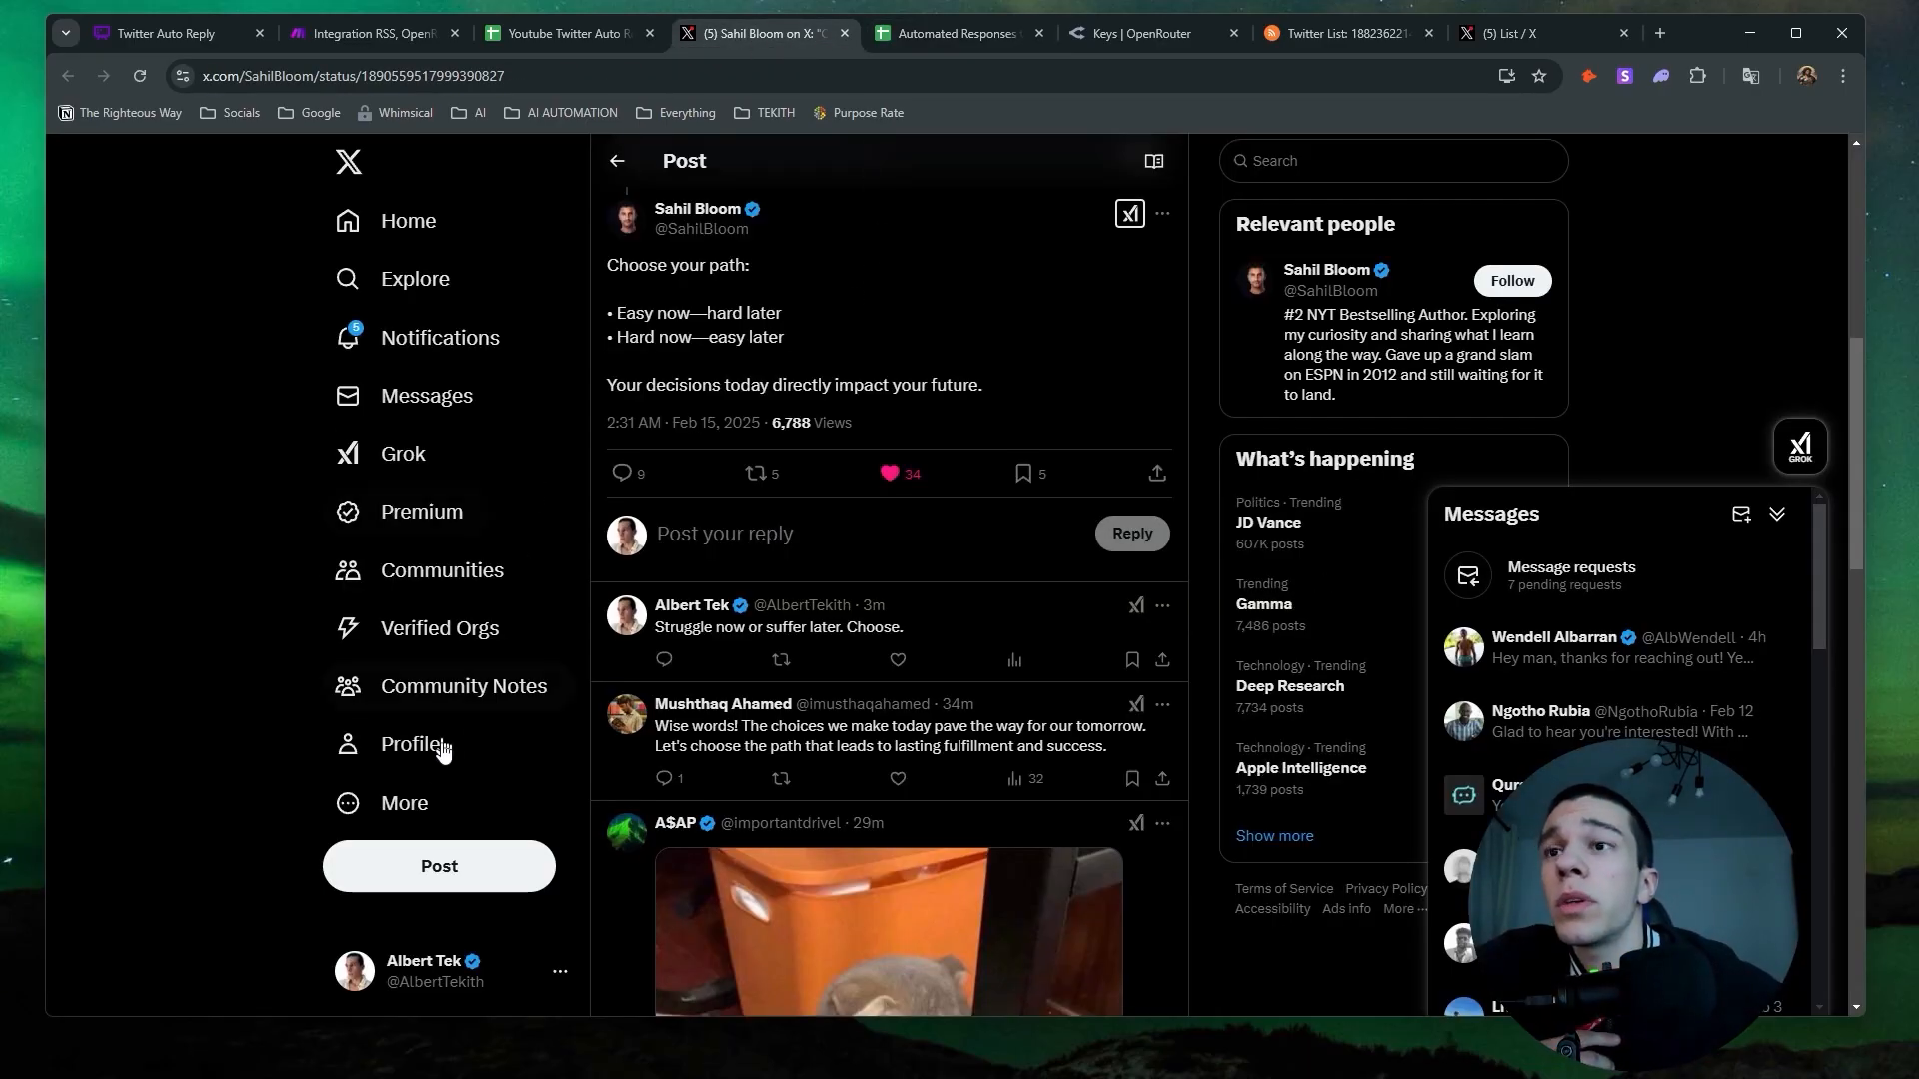
{"action": "left_click", "coordinate": [420, 803]}
{"action": "left_click", "coordinate": [412, 472]}
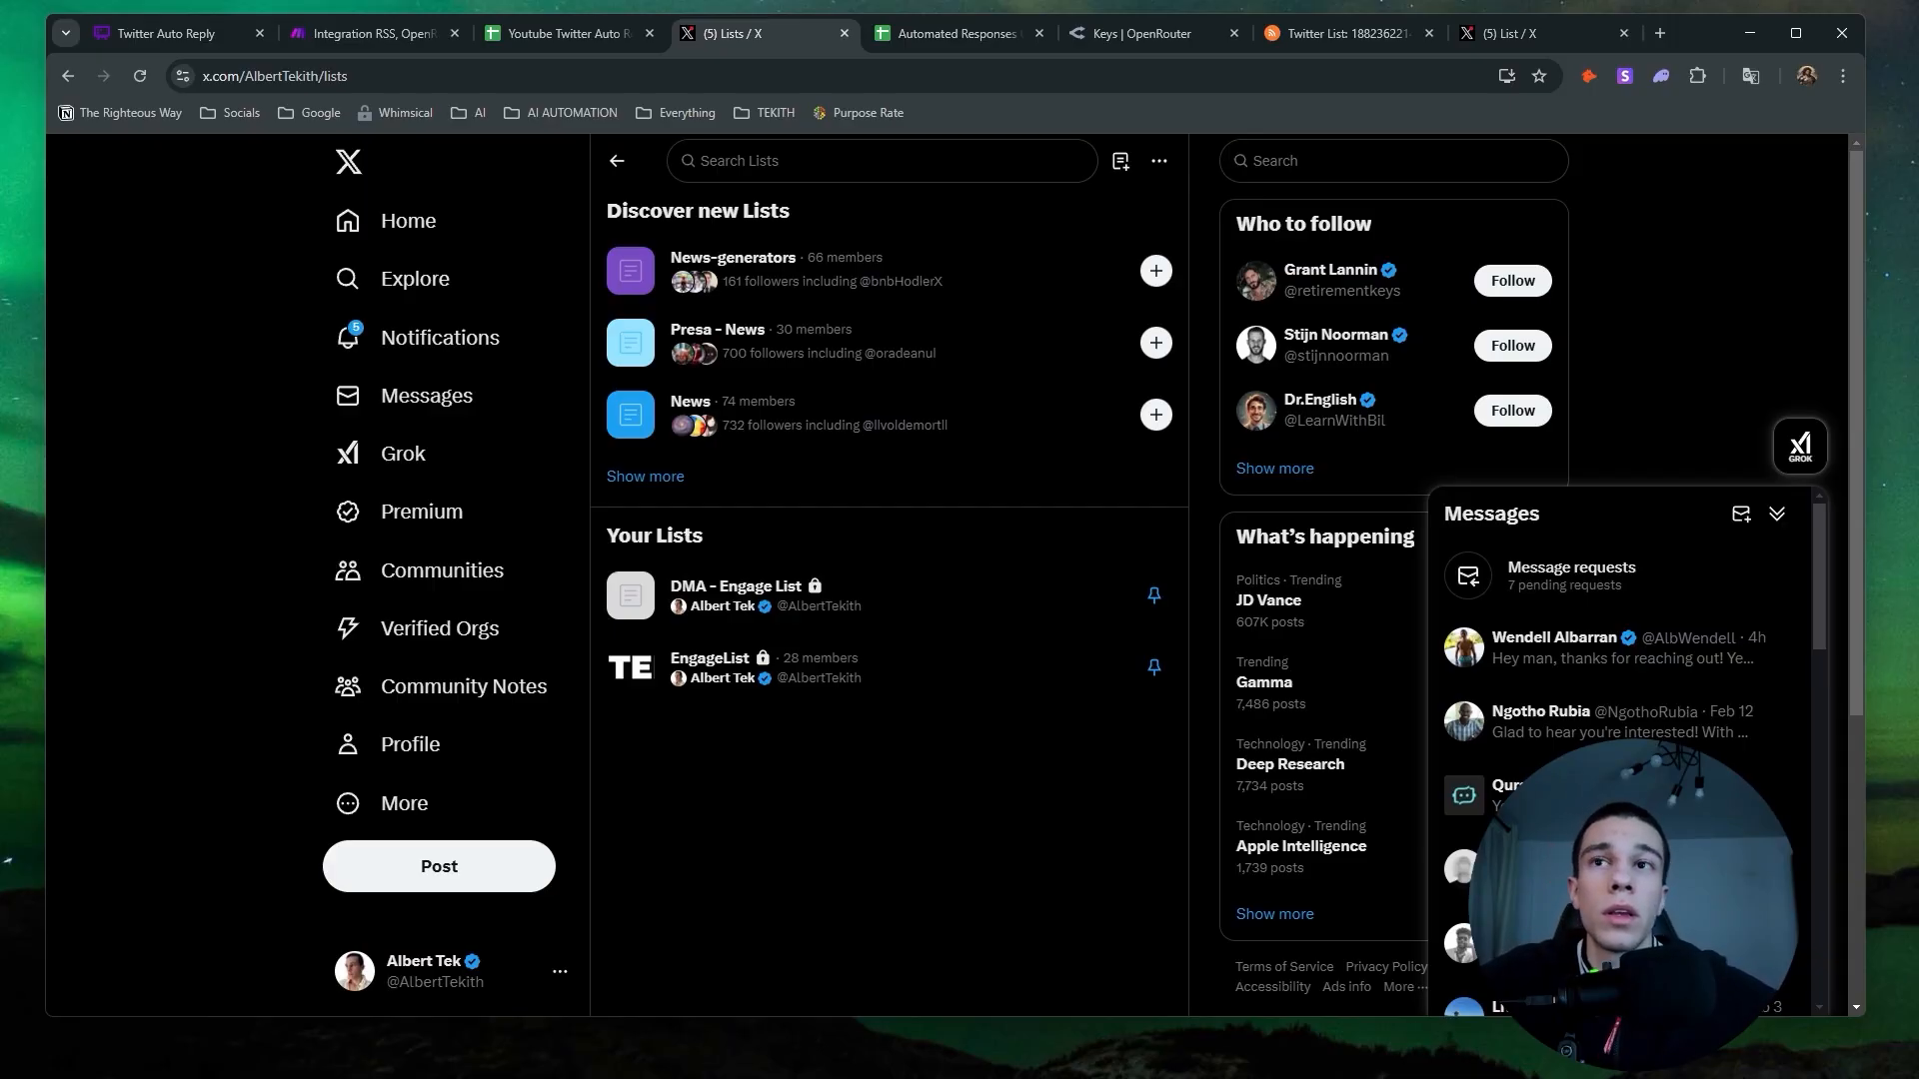
Return to the Make scenario and review the system and user messages in the Takeaway module's settings.
{"action": "left_click", "coordinate": [367, 33]}
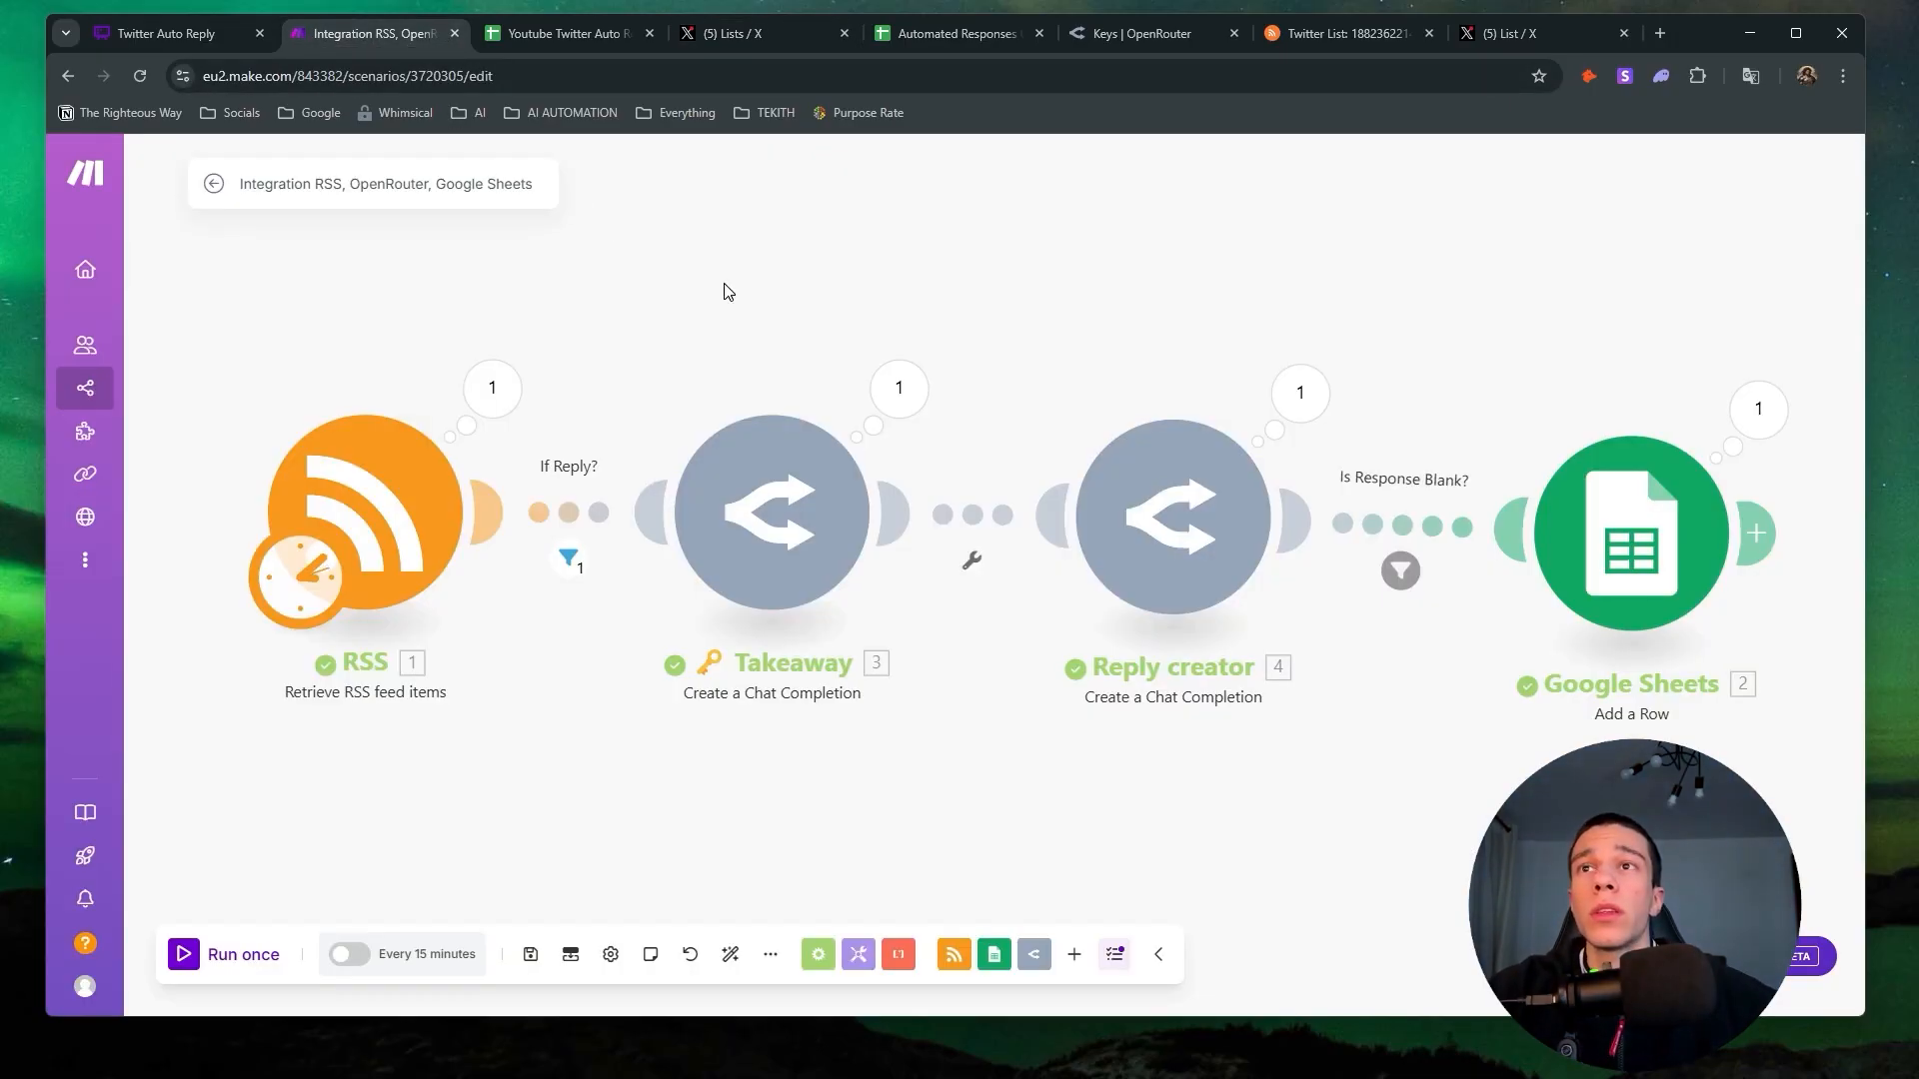
{"action": "scroll", "coordinate": [647, 355], "scroll_direction": "down", "scroll_amount": 1}
{"action": "scroll", "coordinate": [692, 297], "scroll_direction": "up", "scroll_amount": 1}
{"action": "left_click_drag", "start_coordinate": [672, 344], "coordinate": [672, 431]}
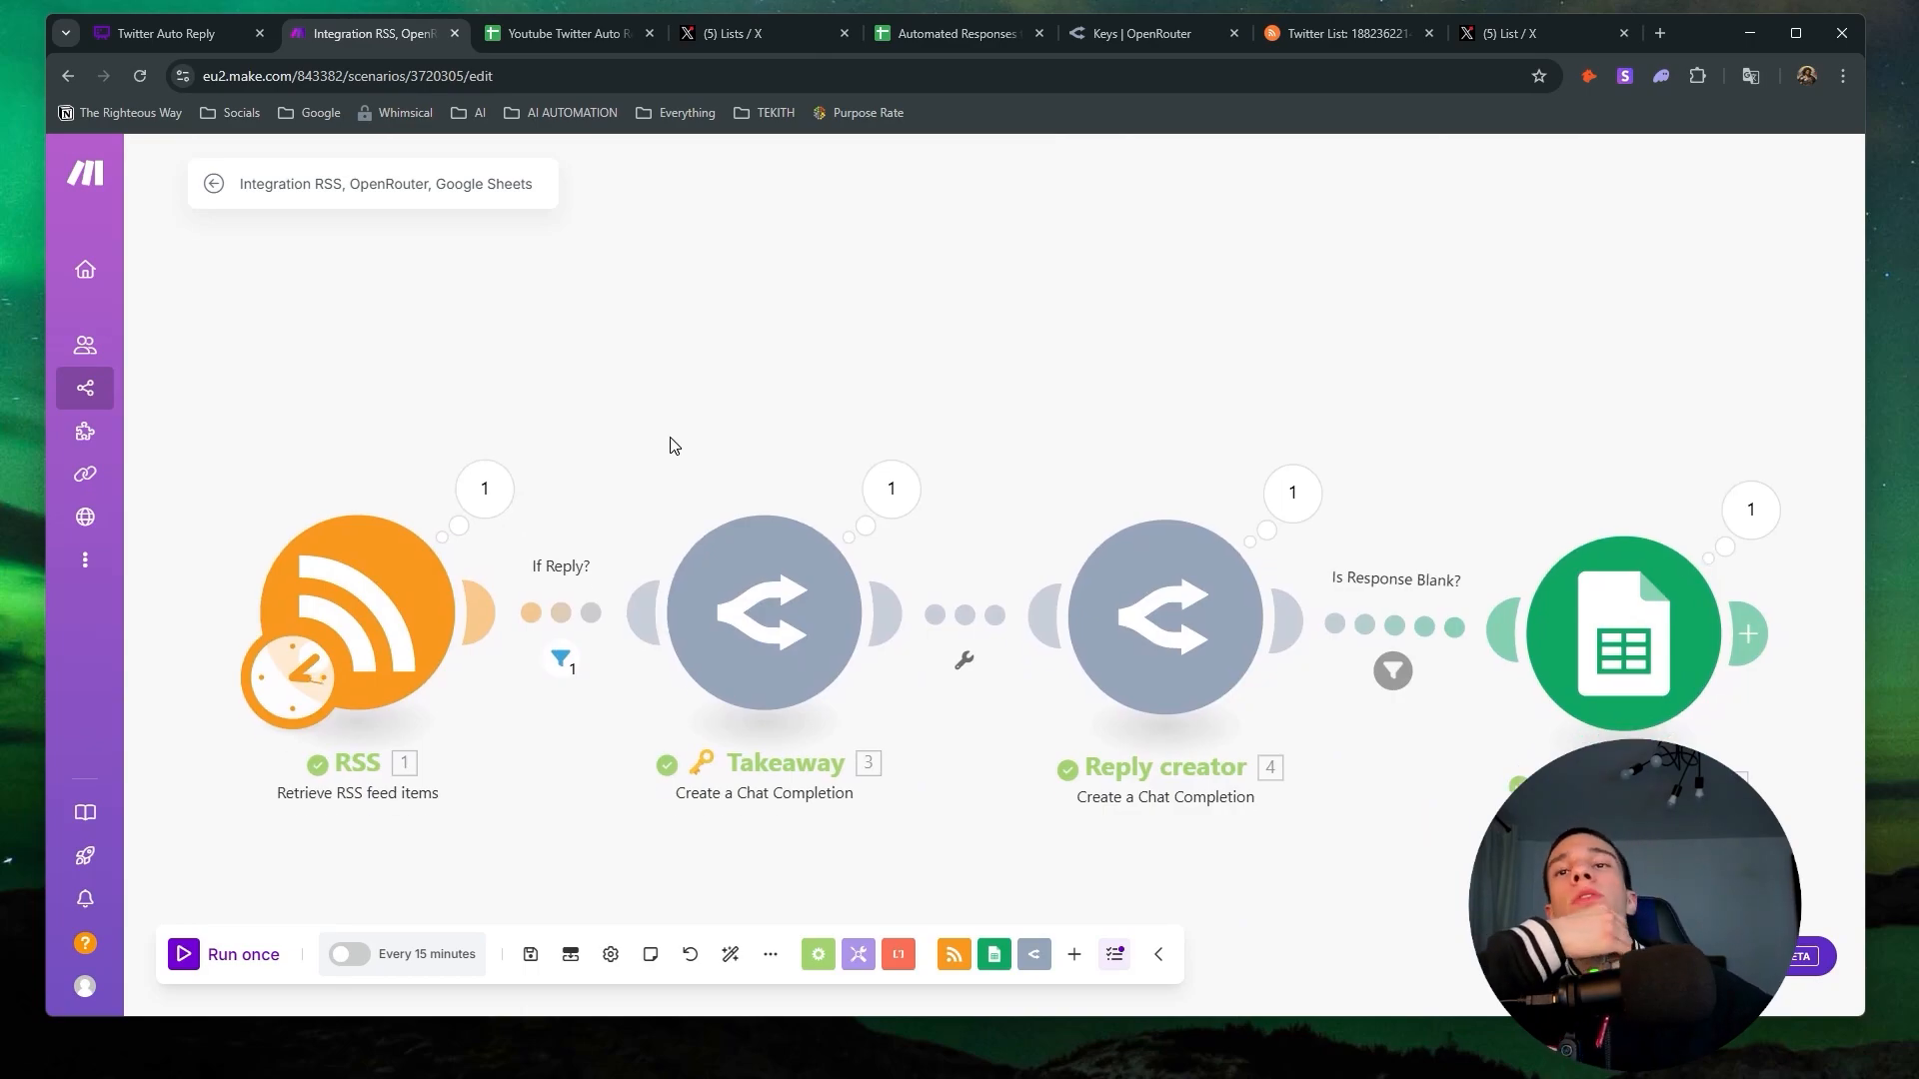
{"action": "left_click", "coordinate": [808, 660]}
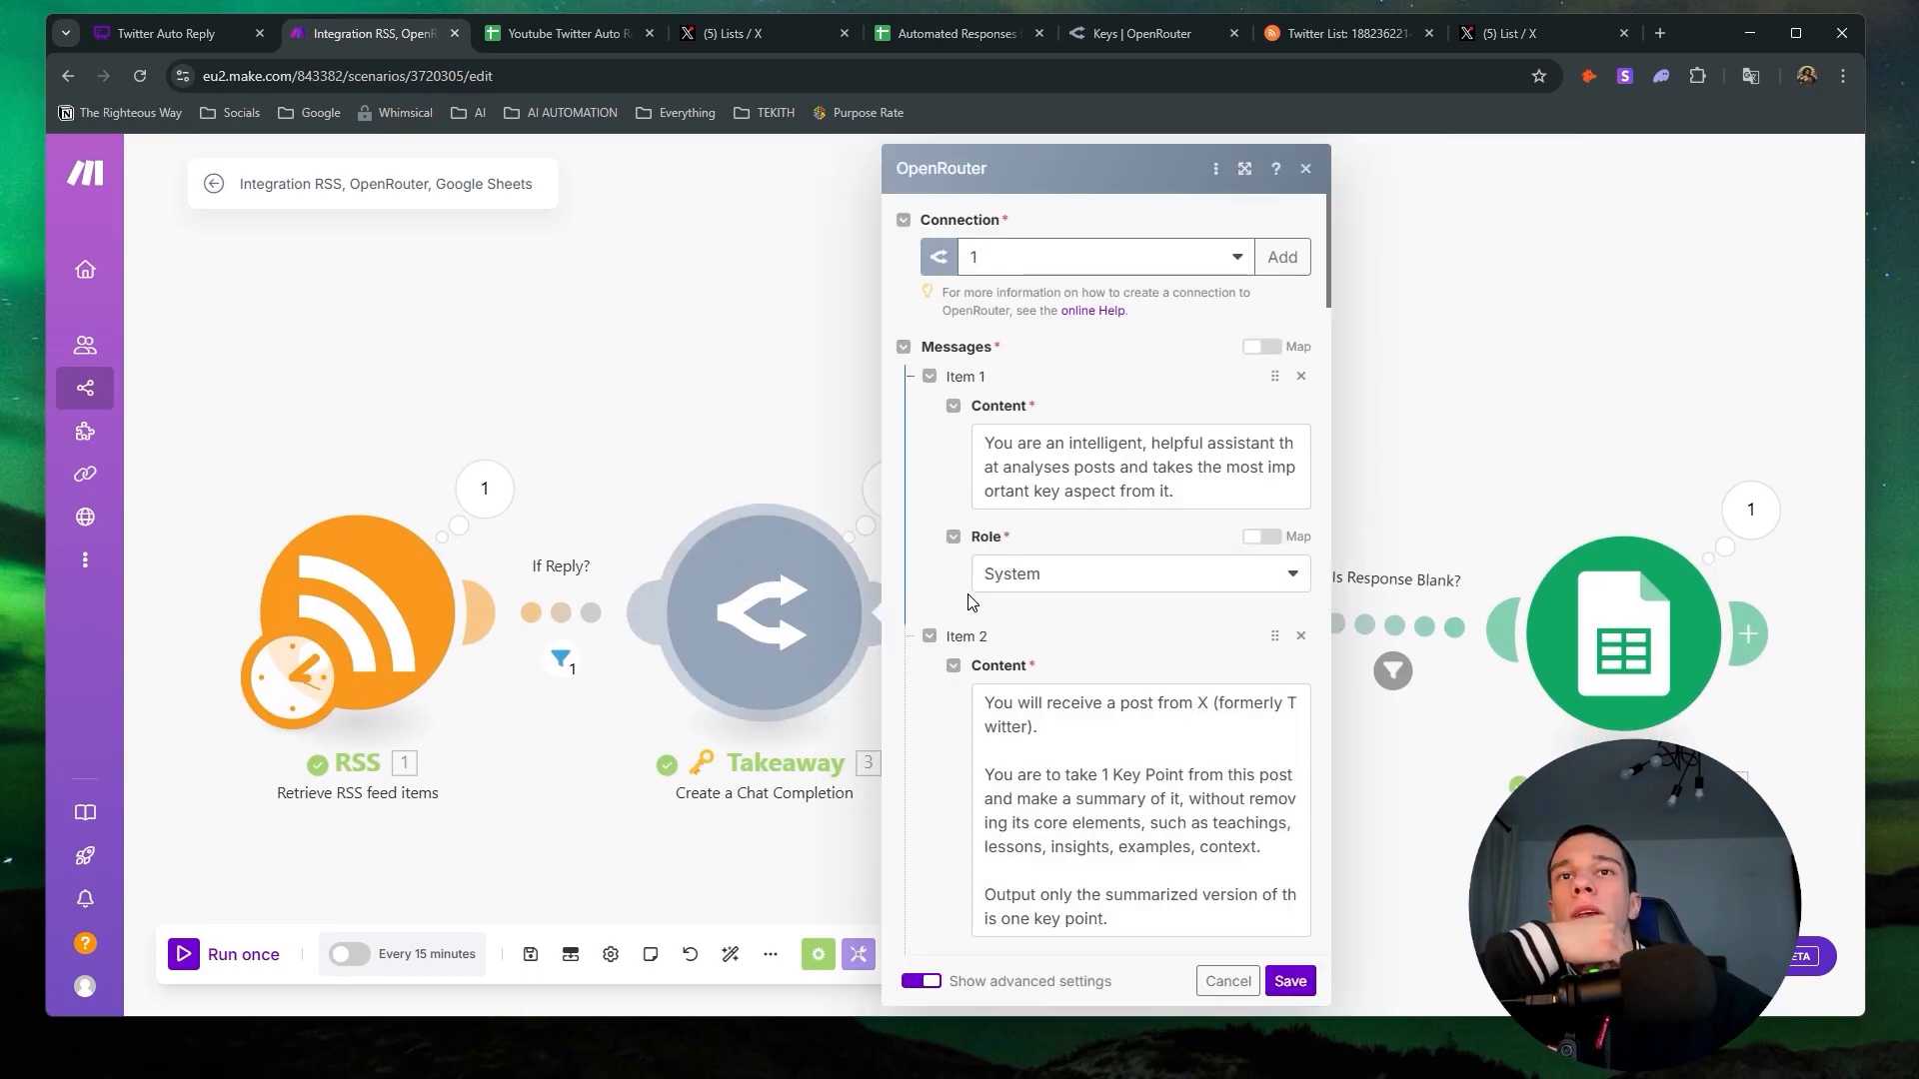
{"action": "scroll", "coordinate": [971, 600], "scroll_direction": "down", "scroll_amount": 2}
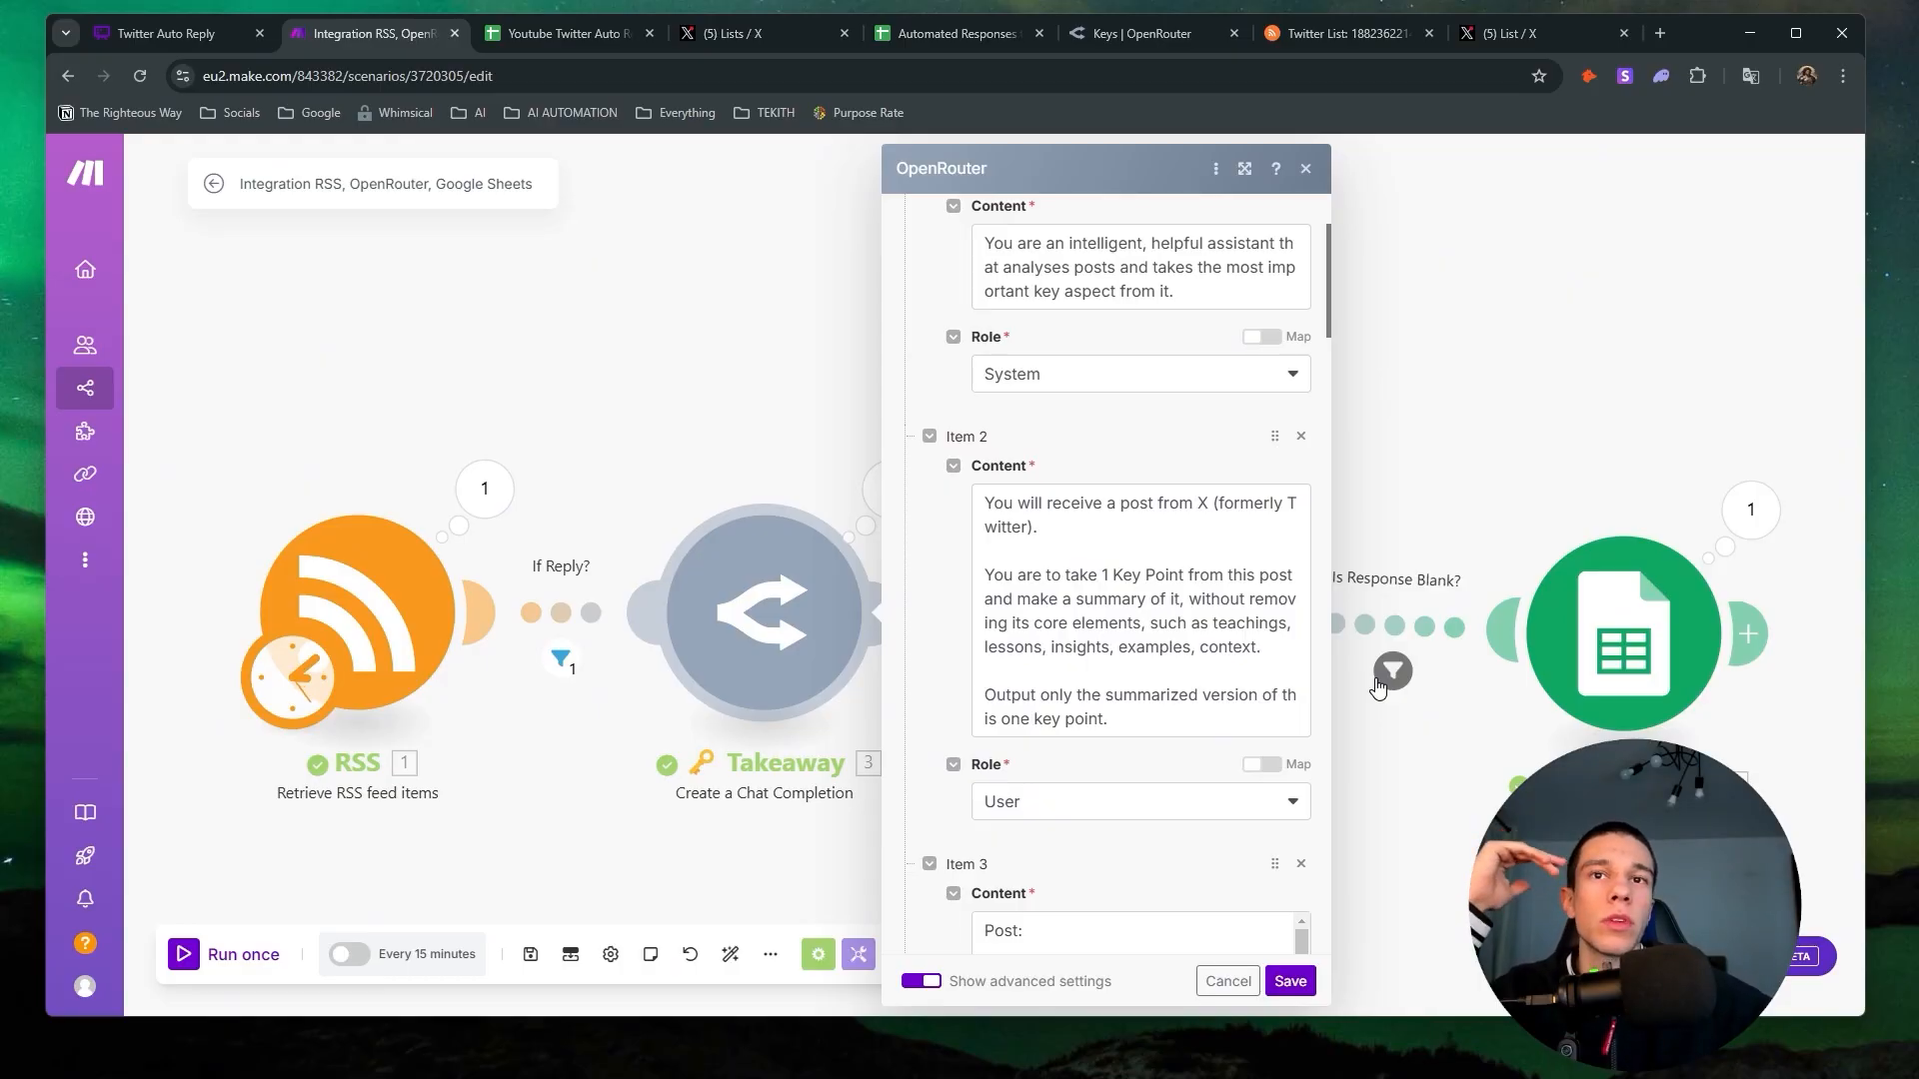
{"action": "scroll", "coordinate": [1000, 576], "scroll_direction": "up", "scroll_amount": 2}
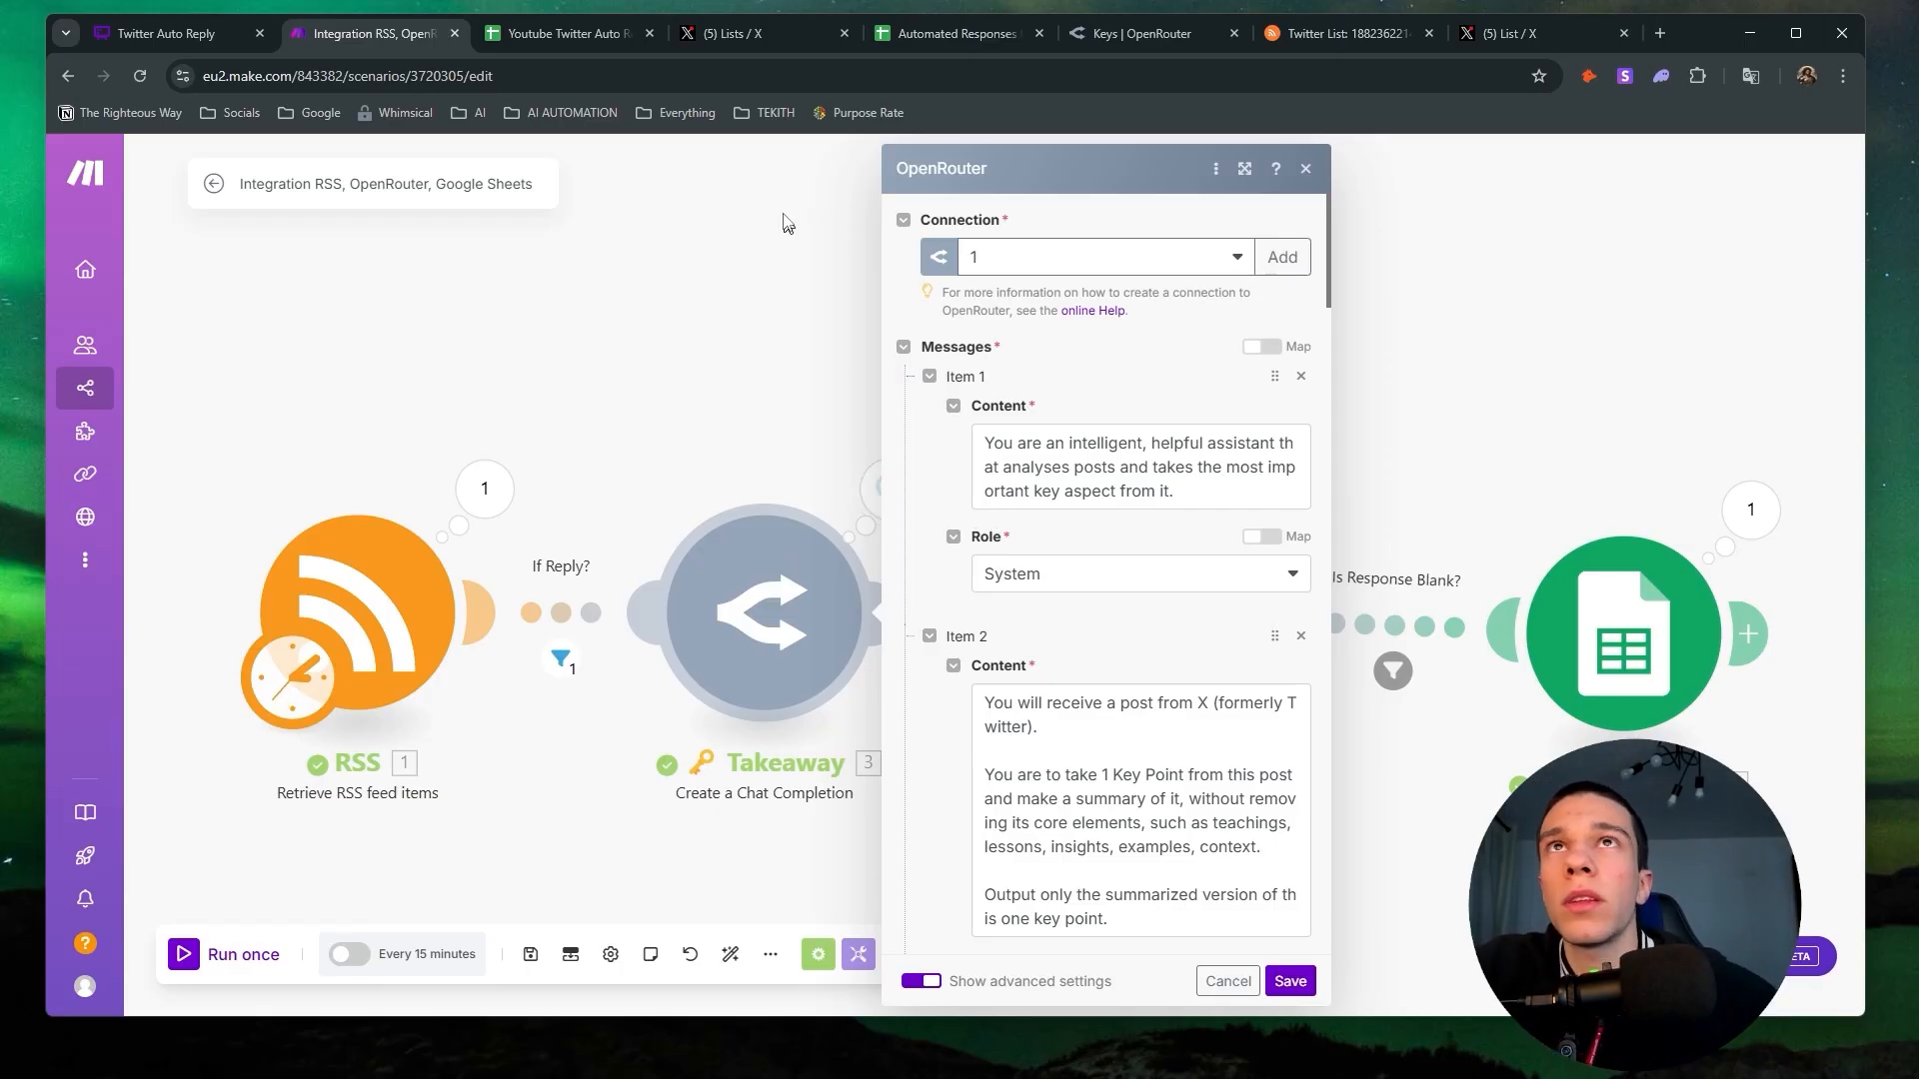
Review the replies and statuses in the Automated Responses to List Posts sheet, and return to the Make scenario.
{"action": "left_click", "coordinate": [917, 40]}
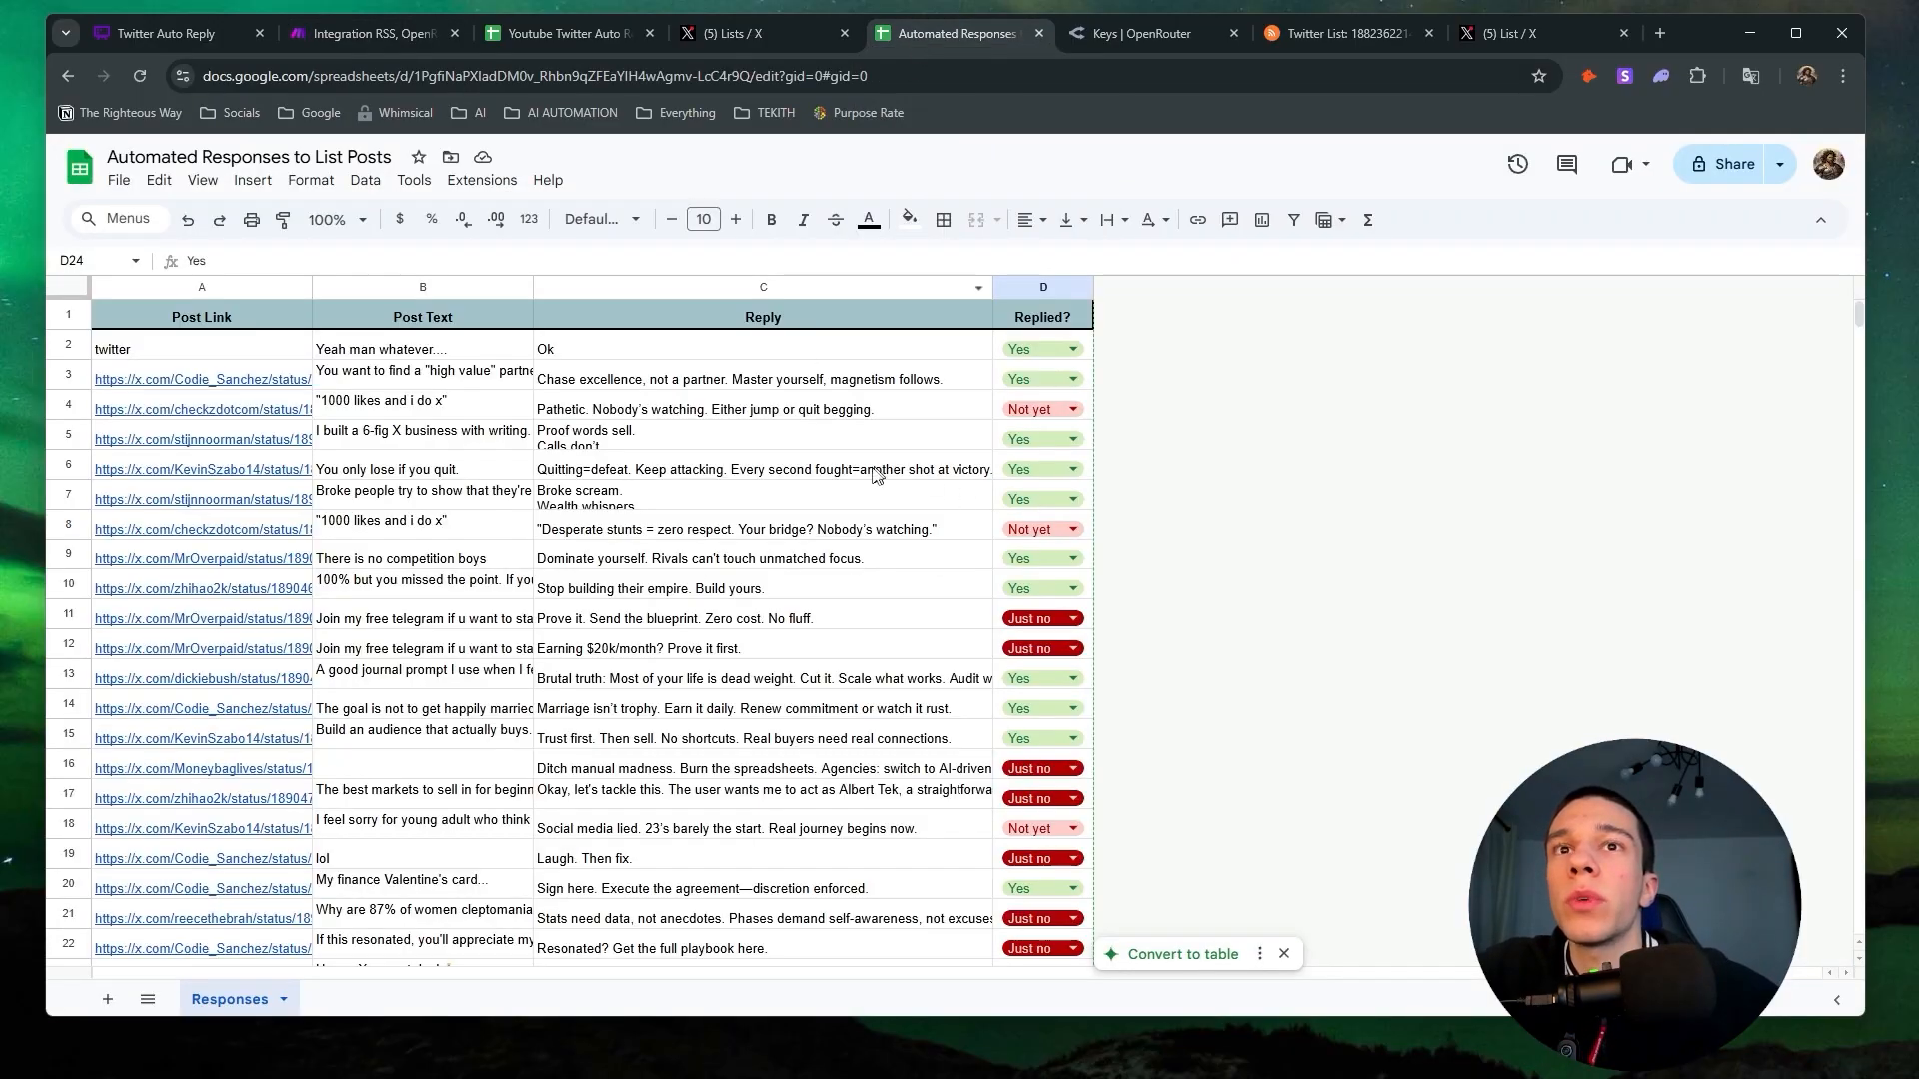
{"action": "scroll", "coordinate": [850, 589], "scroll_direction": "down", "scroll_amount": 10}
{"action": "scroll", "coordinate": [728, 546], "scroll_direction": "up", "scroll_amount": 10}
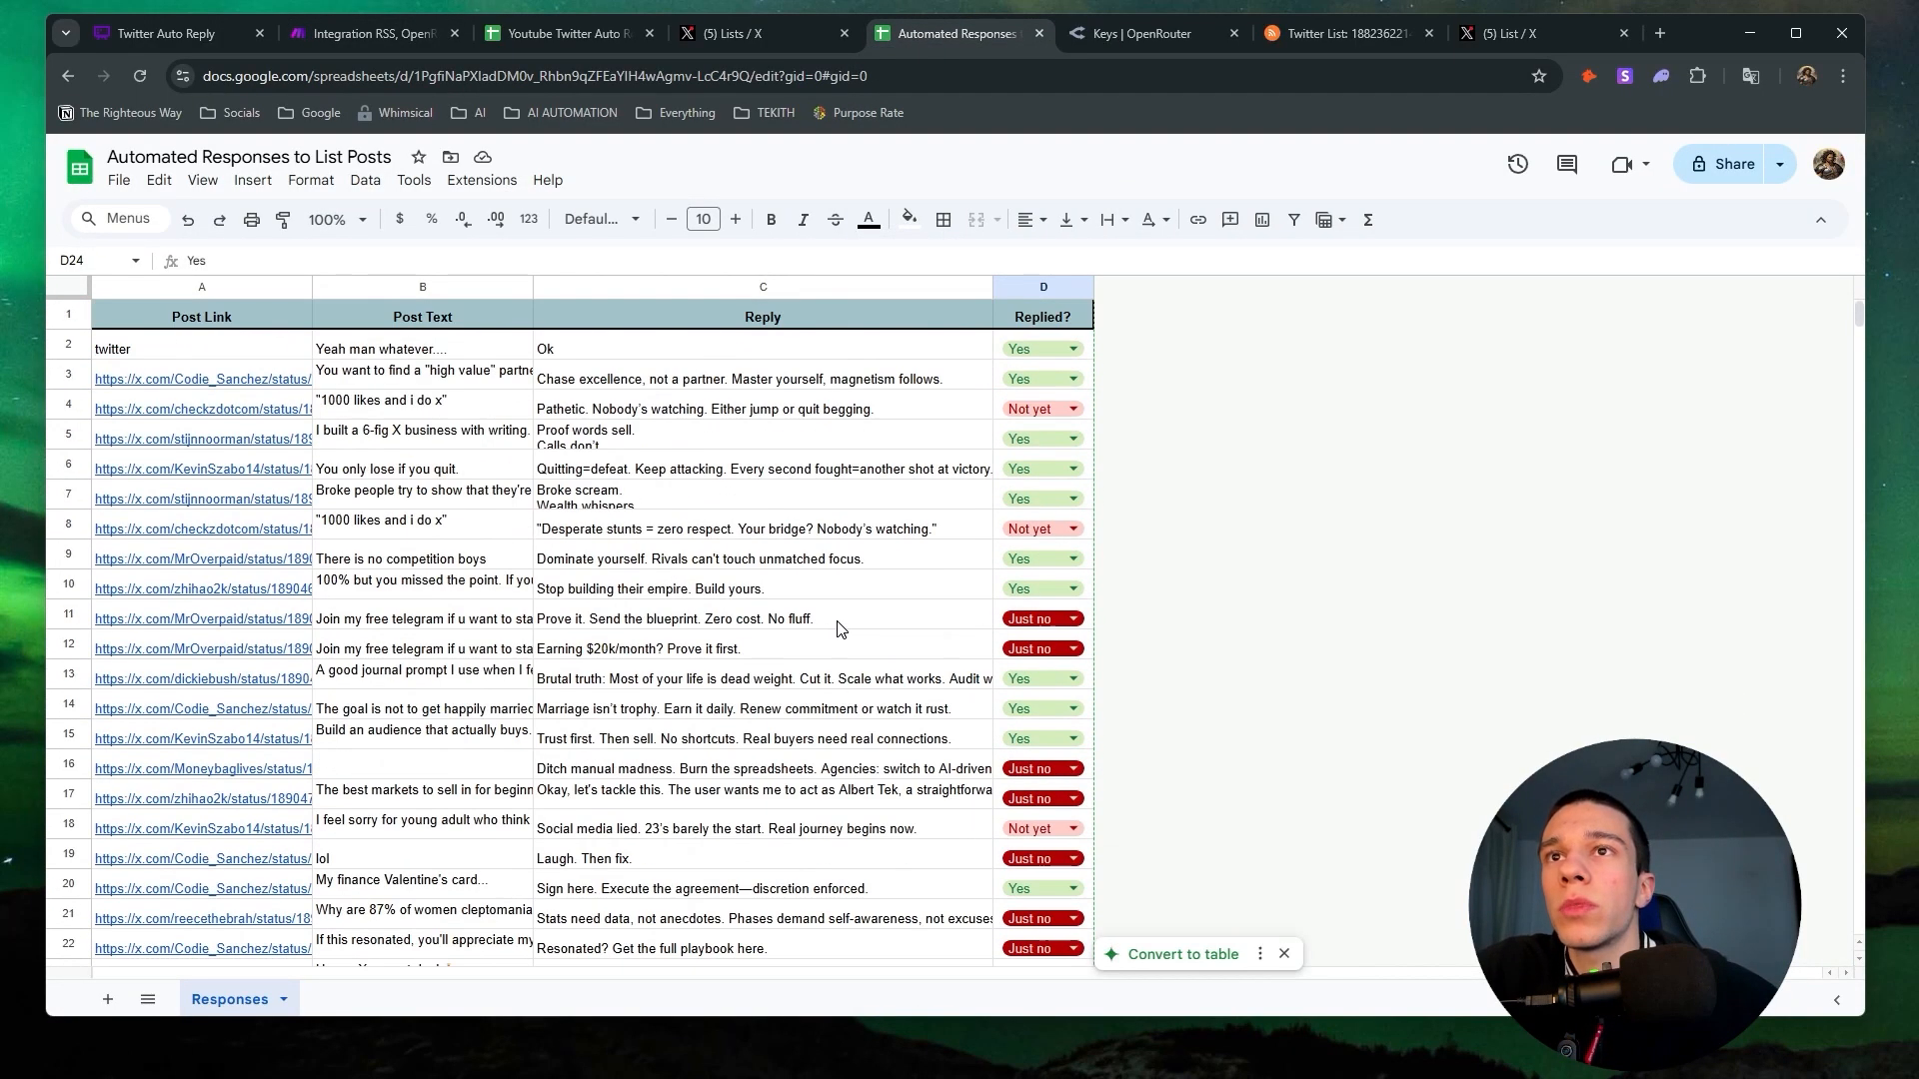
{"action": "scroll", "coordinate": [560, 660], "scroll_direction": "down", "scroll_amount": 3}
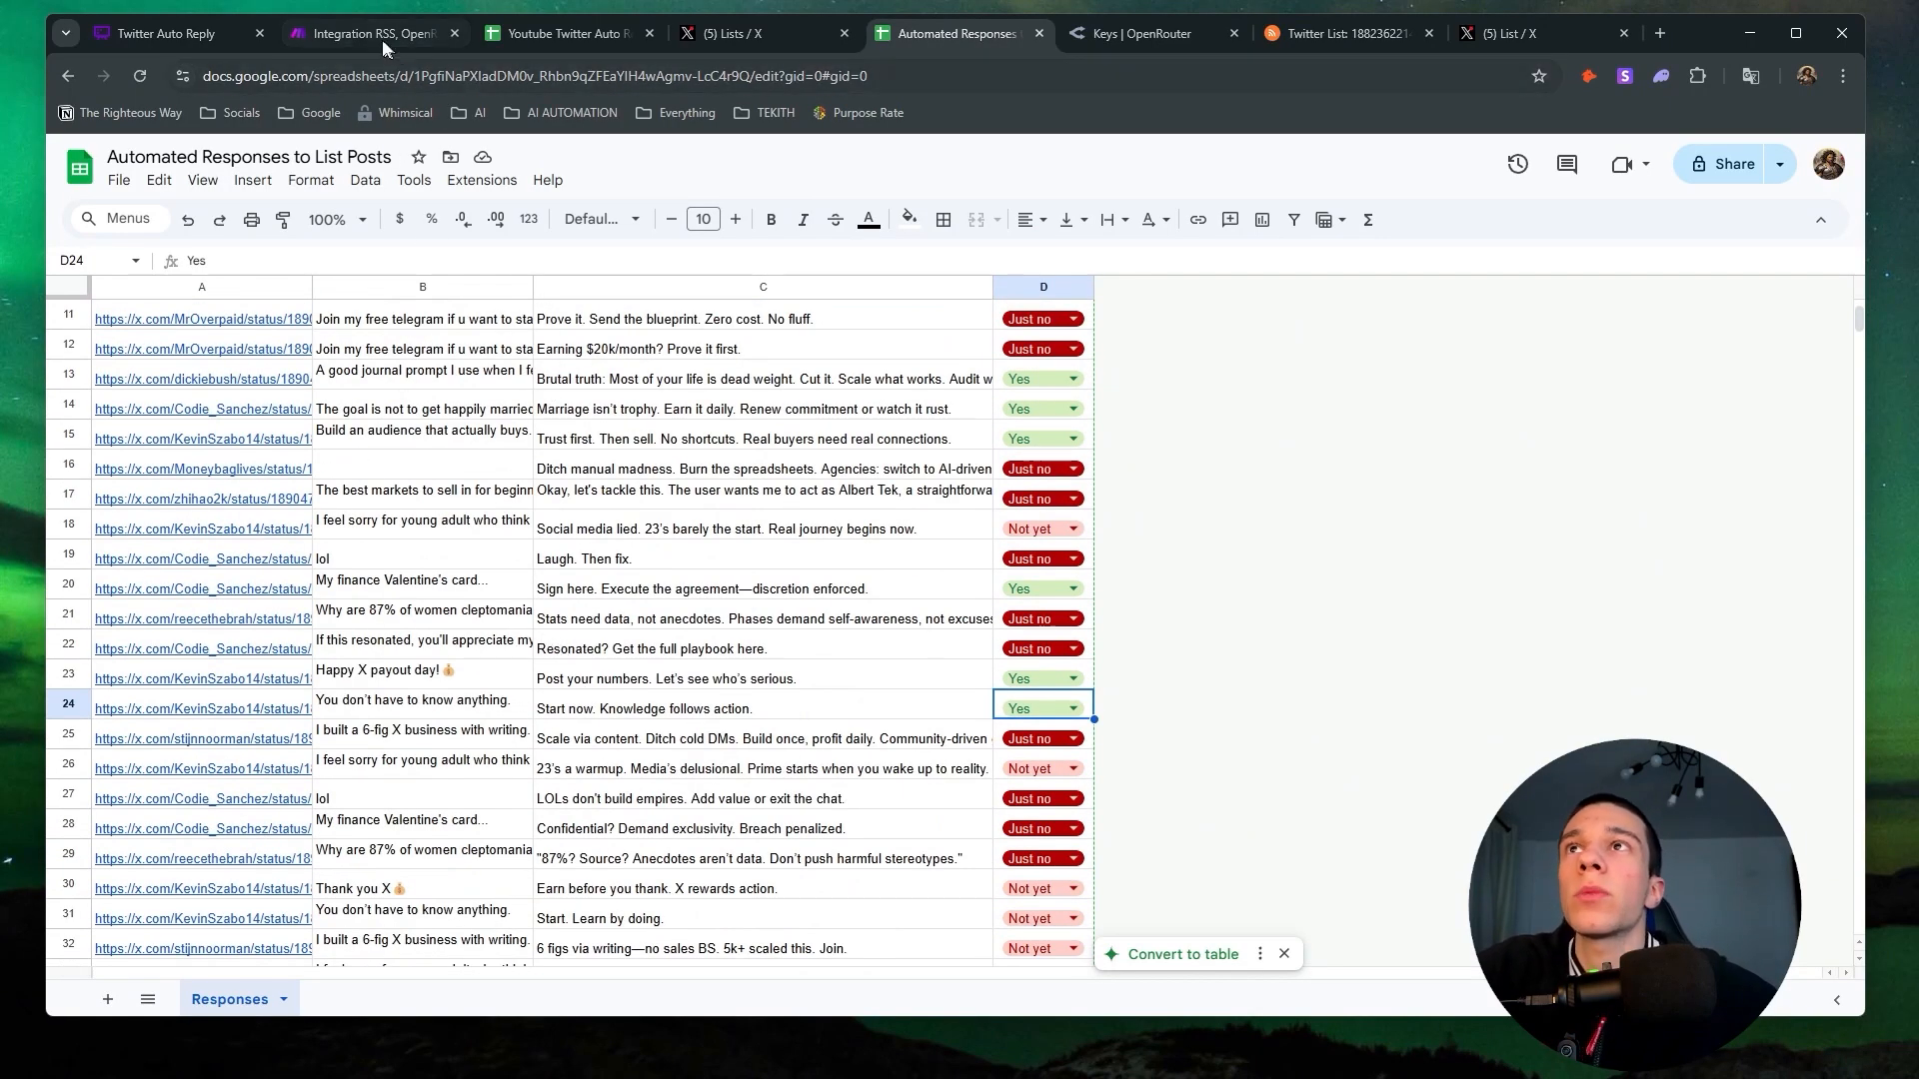
{"action": "left_click", "coordinate": [316, 33]}
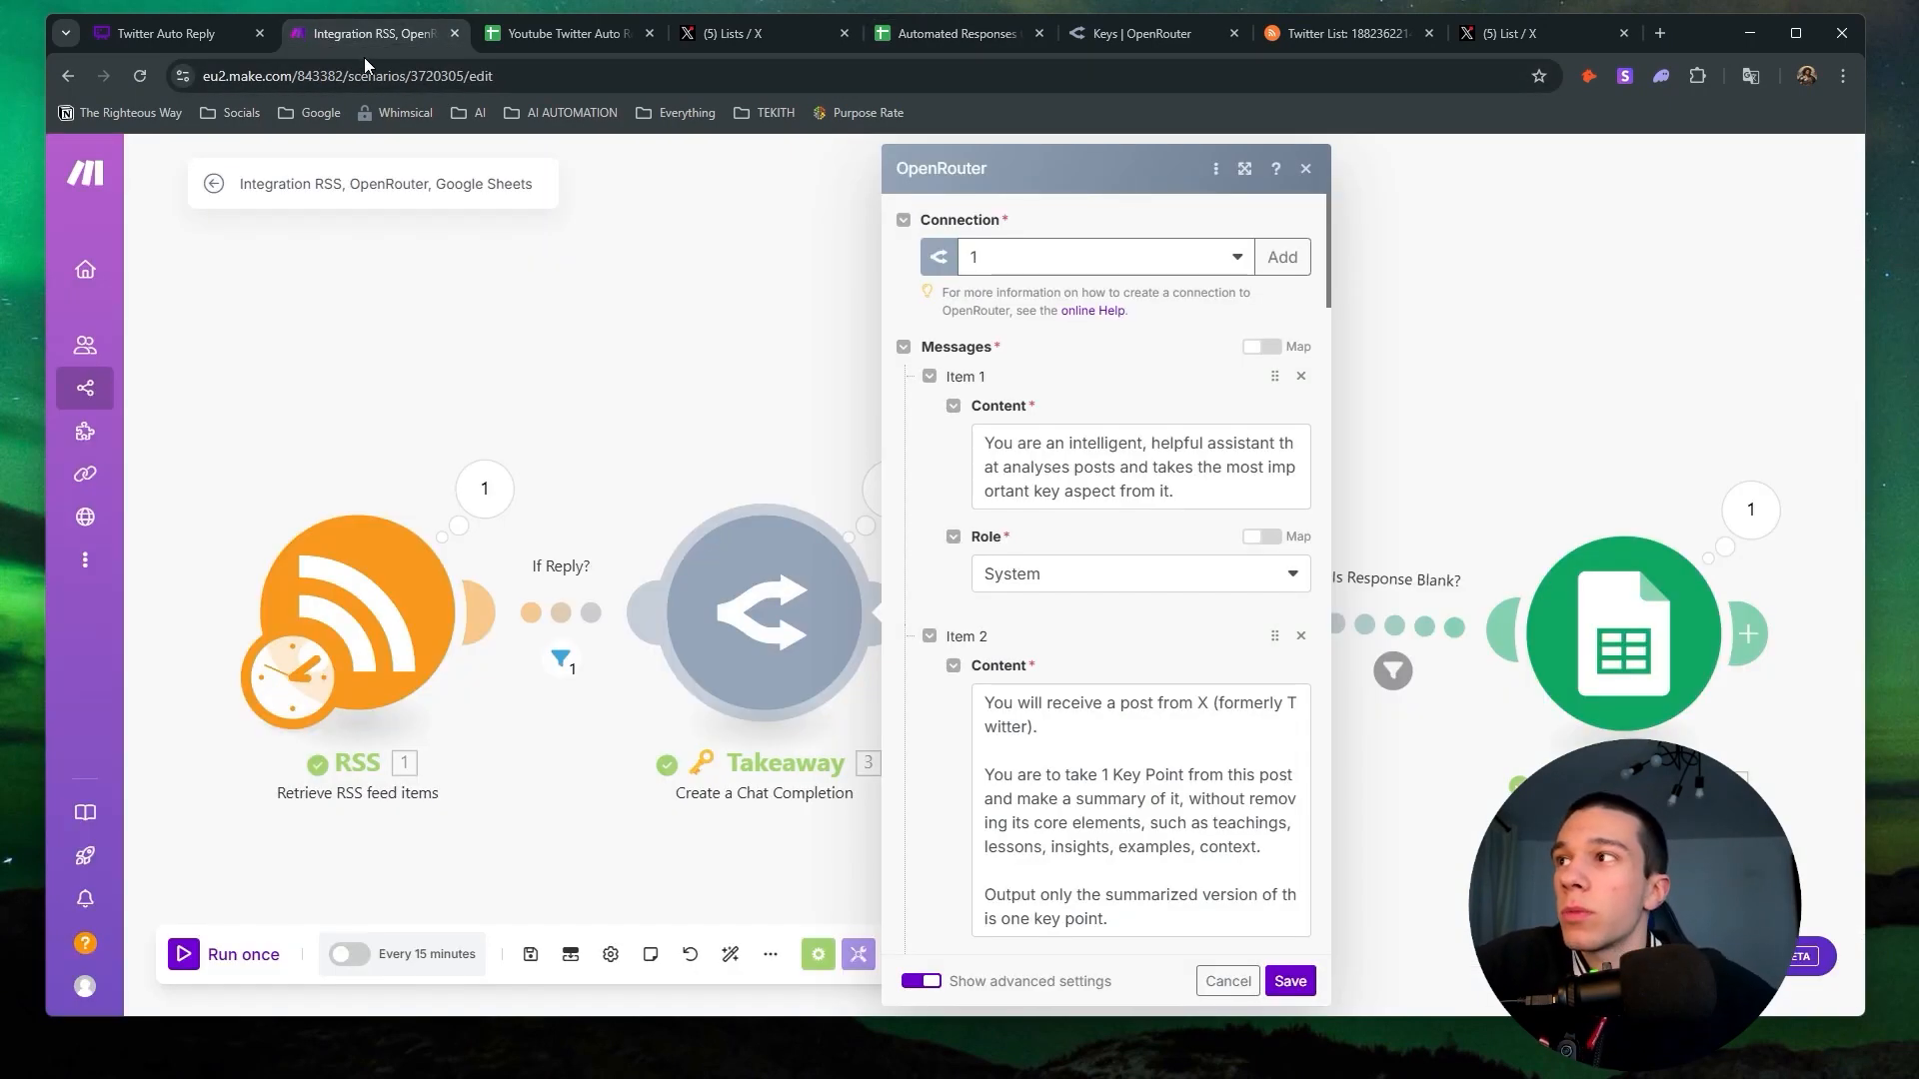